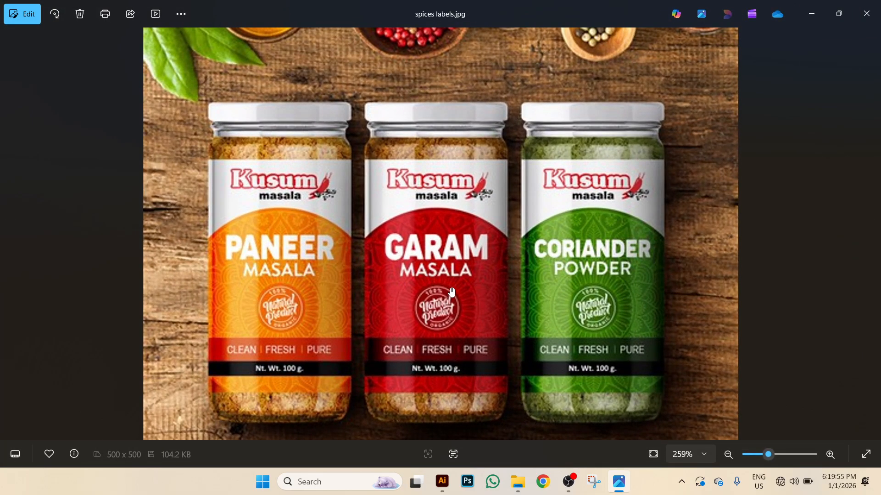
Launch Google Chrome from the taskbar with your own browser profile.
scroll(509, 236, "down", 1)
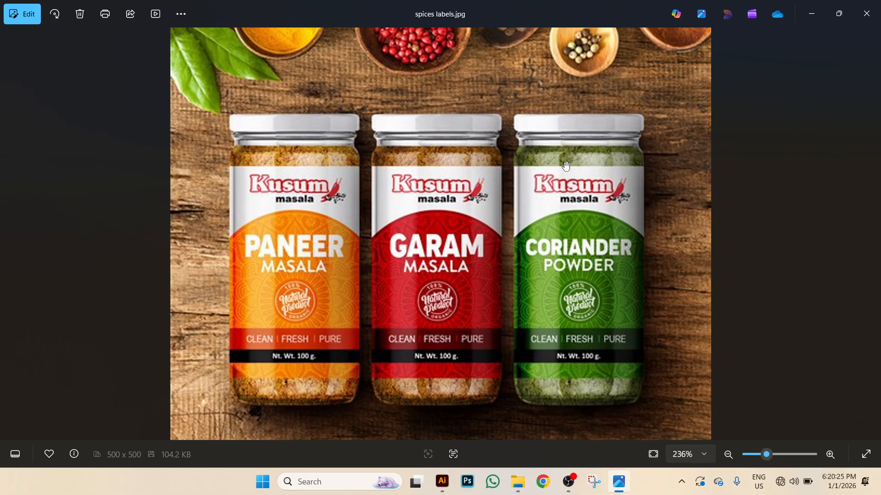
left_click(545, 483)
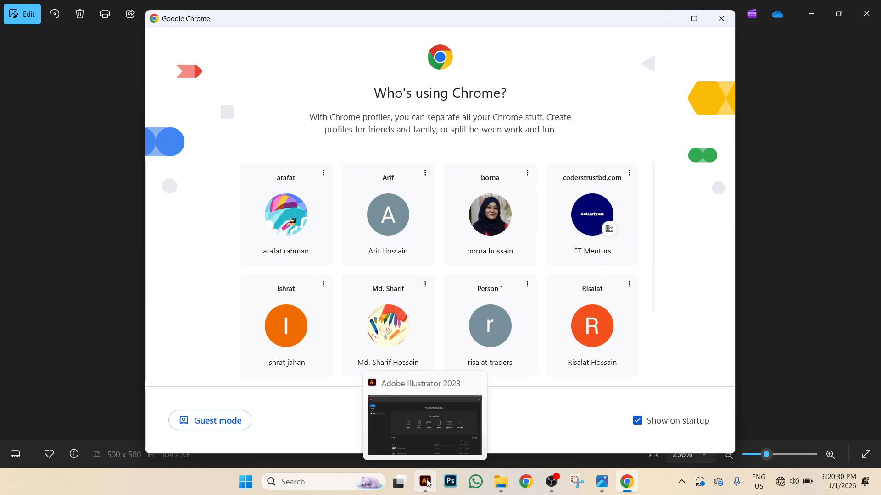
left_click(427, 483)
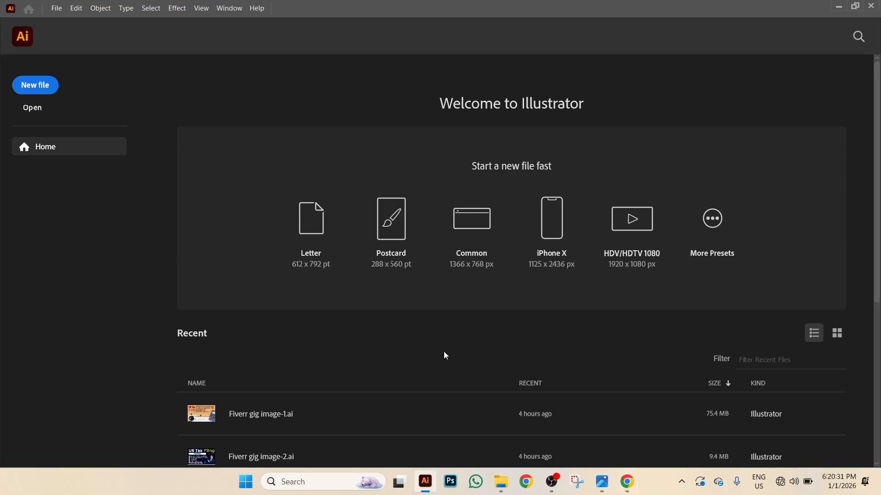
left_click(626, 482)
scroll(399, 334, "down", 3)
left_click(398, 334)
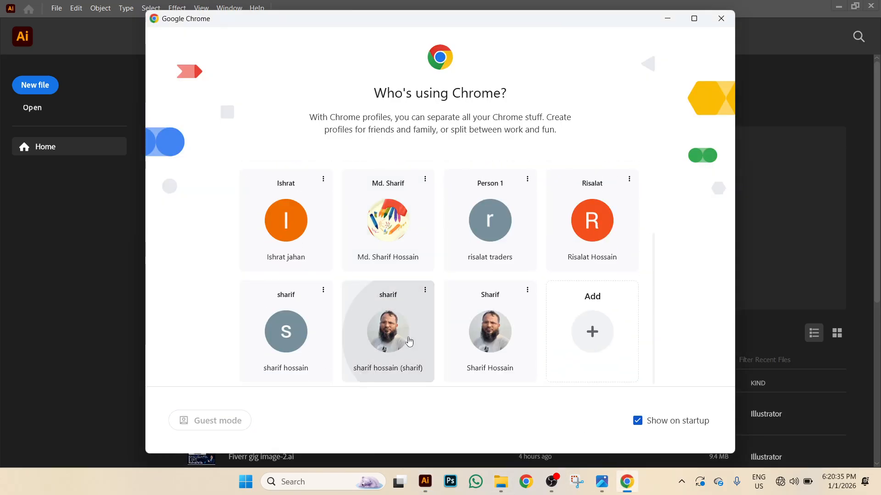
Search Google for 'label design in99designs'.
left_click(302, 235)
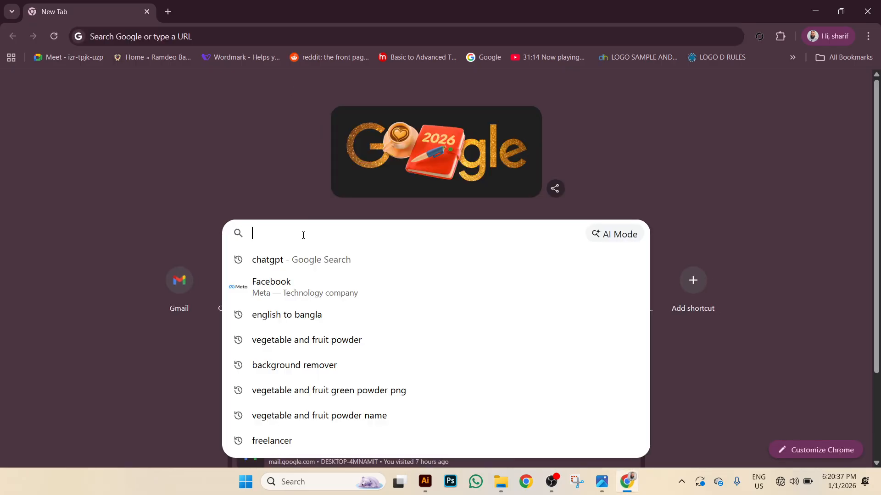
type("labe")
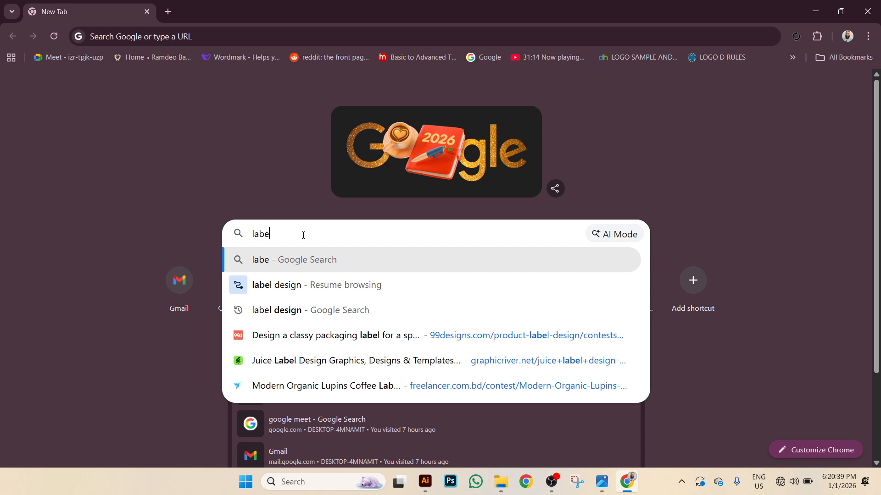
type("l de")
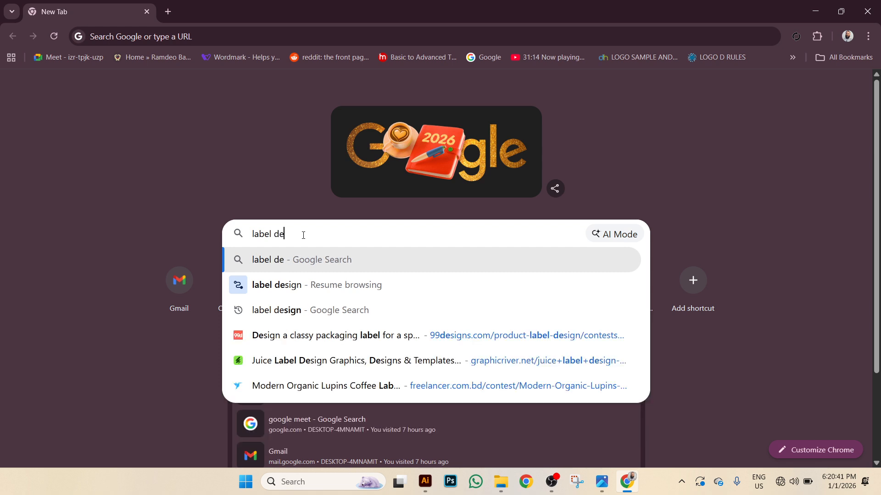
type("sign in")
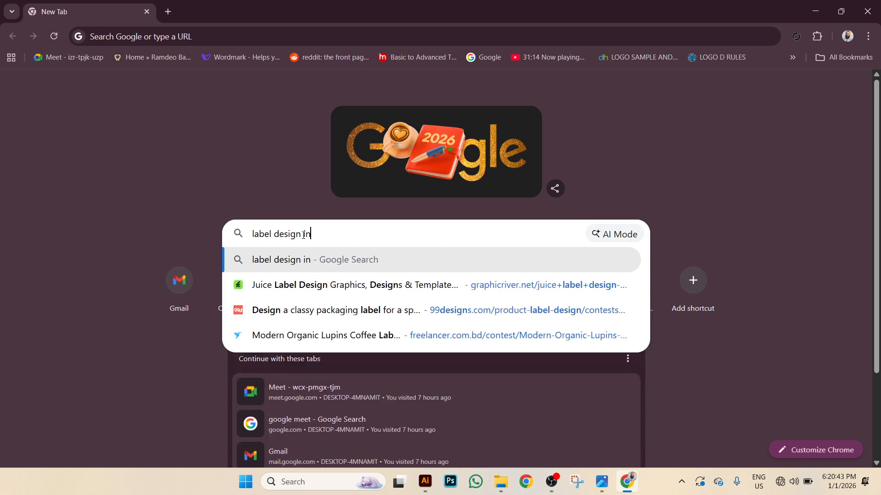
type("99de")
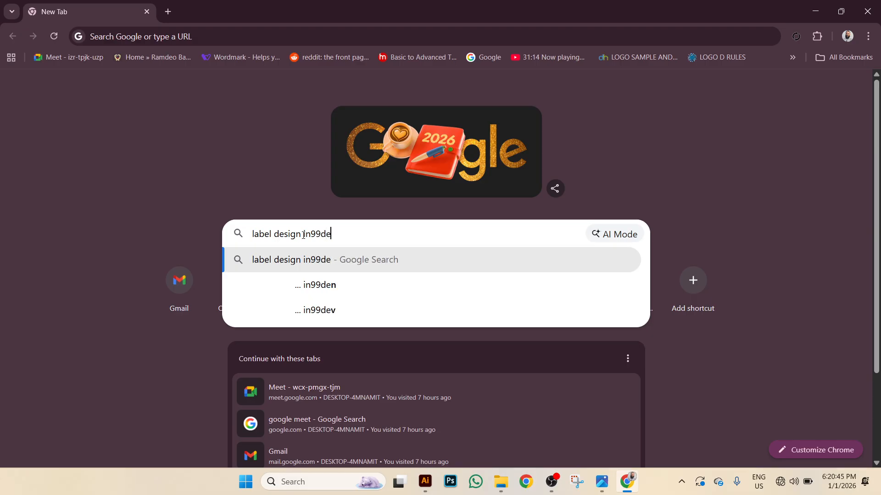
type("signs")
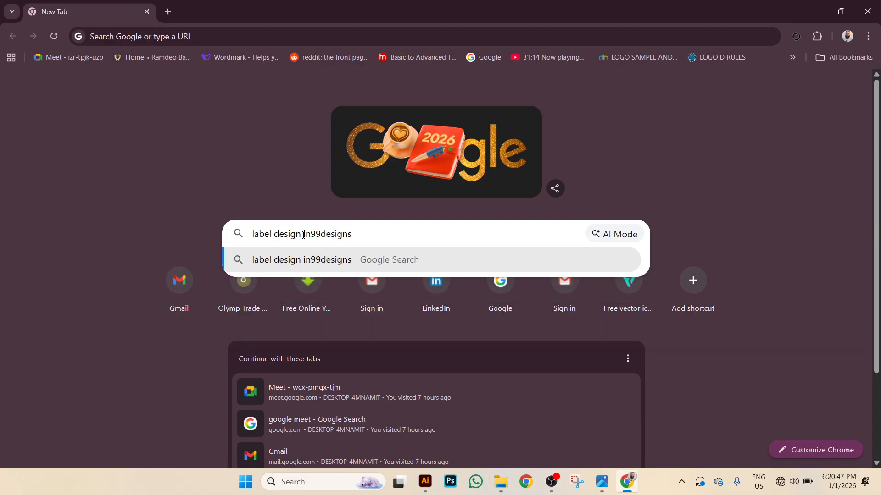
key("Return")
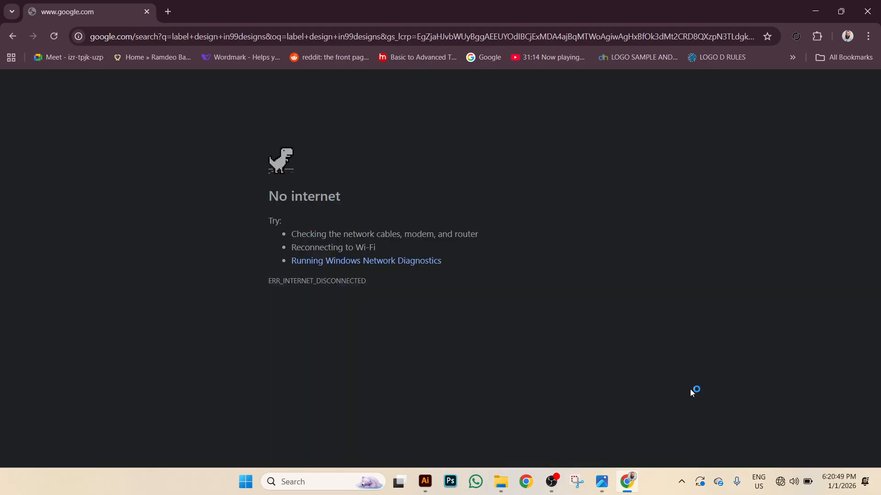
Connect to the TOP_MANAGEMENT Wi‑Fi network so the search results load.
left_click(793, 481)
left_click(722, 266)
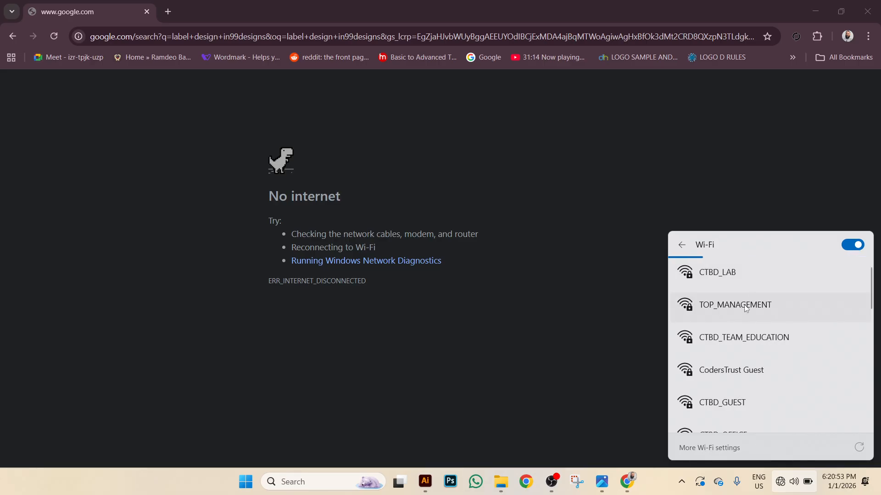
left_click(746, 306)
left_click(748, 273)
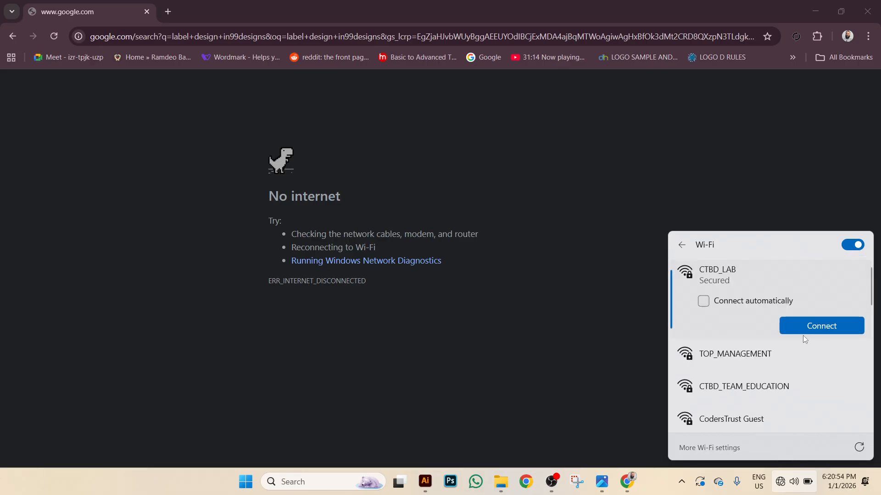
left_click(737, 358)
left_click(825, 355)
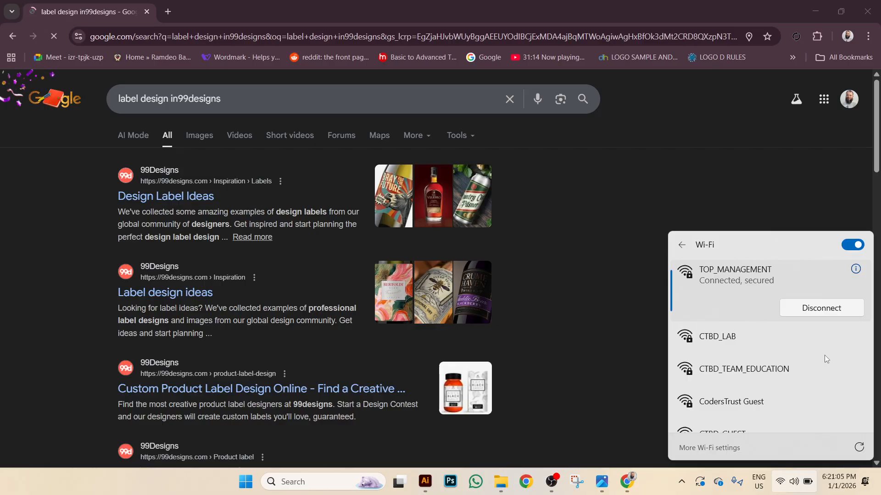
left_click(119, 98)
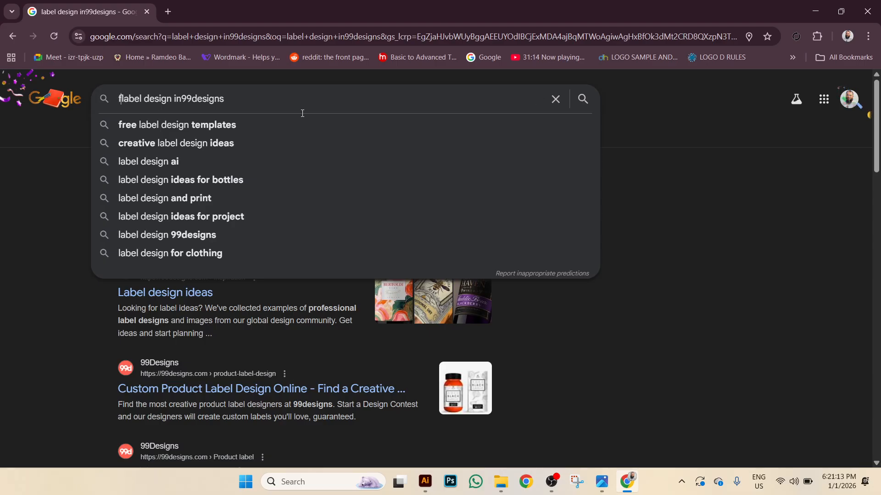
Search for 'food label design in99designs' and show the image results.
type("food")
key("Return")
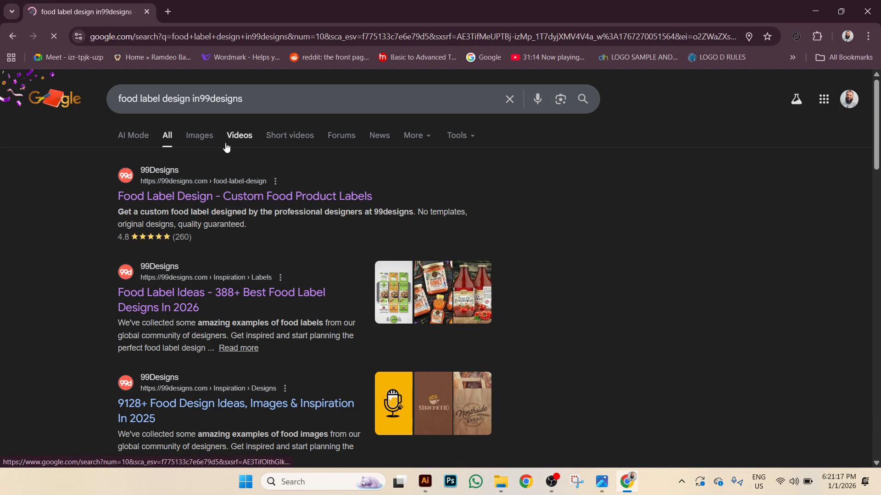
left_click(208, 142)
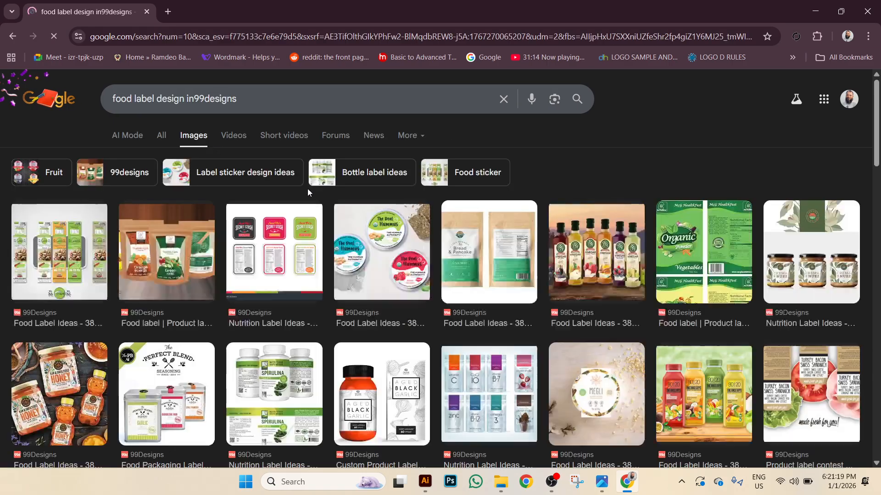
scroll(311, 189, "down", 3)
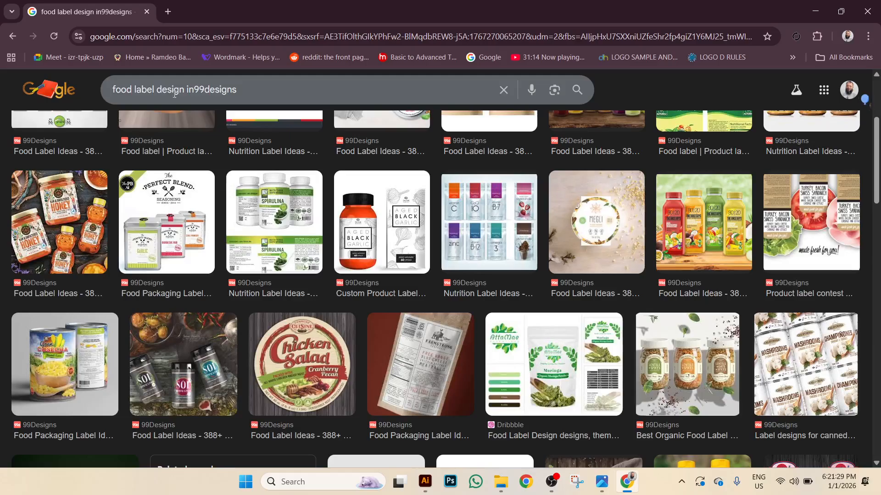
Replace 'food' with 'spices' and preview the Kusum masala jars image result.
left_click_drag(133, 91, 39, 97)
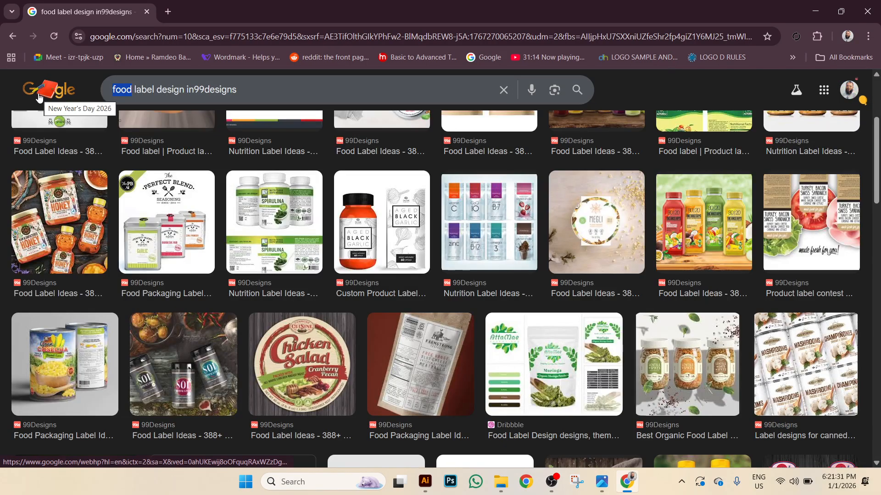
type("spice")
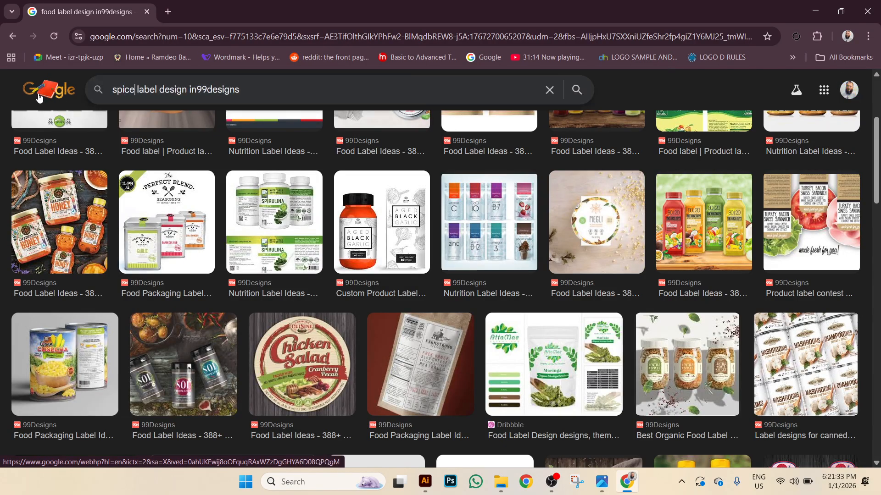
type("s")
key("Return")
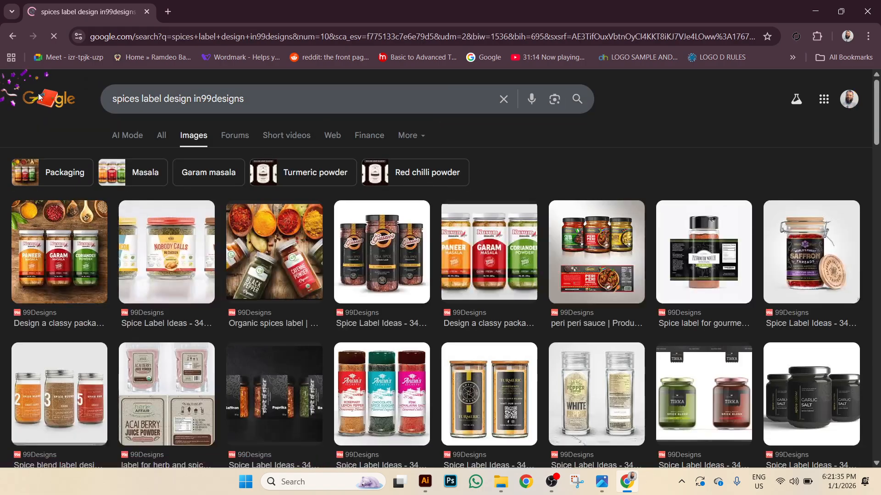
left_click(77, 264)
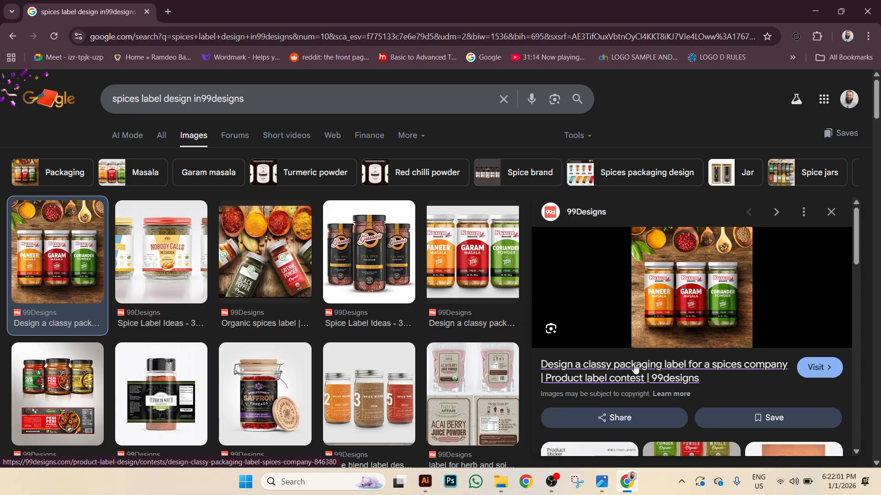
Open the 99designs contest page and bring up the context menu on the winning Kusum jar image.
left_click(671, 318)
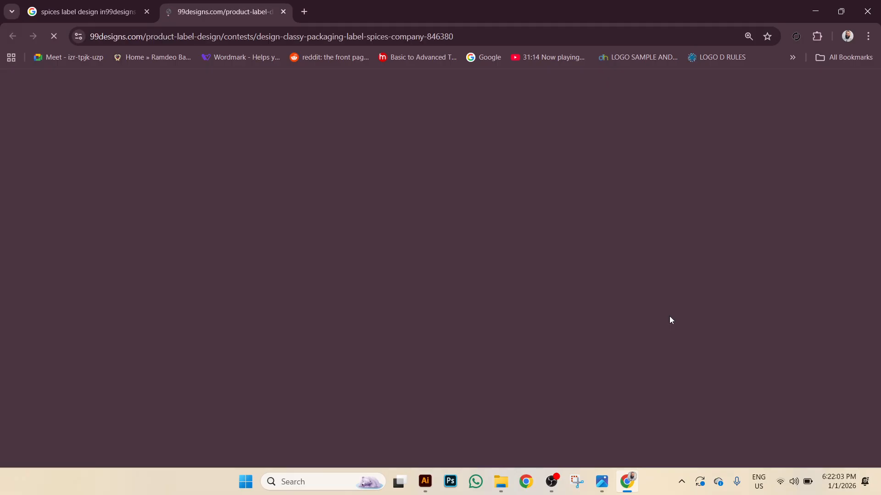
scroll(670, 320, "down", 6)
scroll(670, 316, "down", 6)
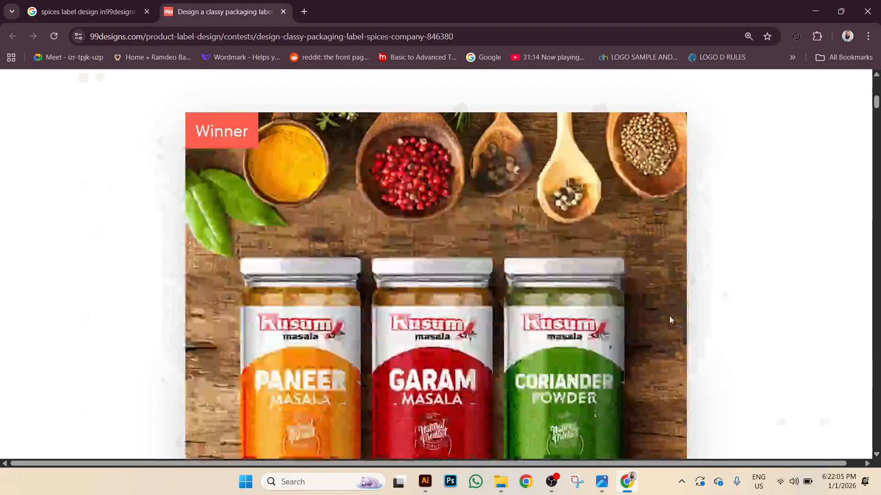
scroll(668, 317, "up", 2)
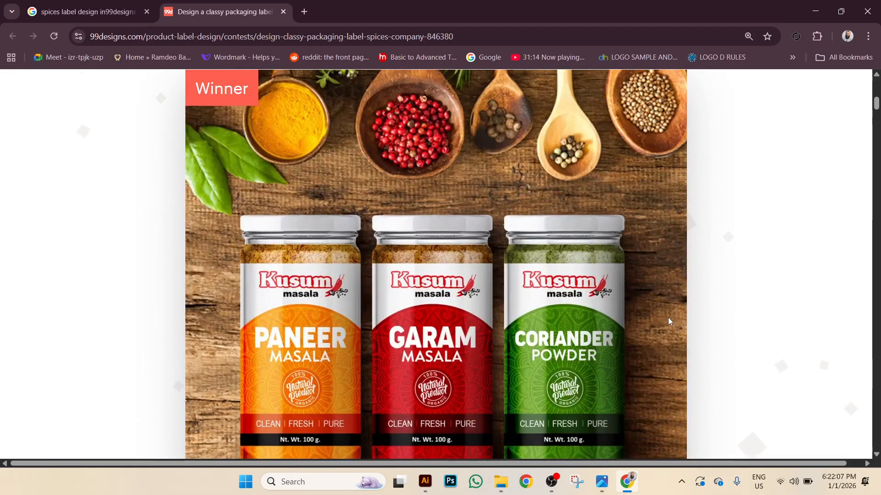
scroll(667, 317, "down", 3)
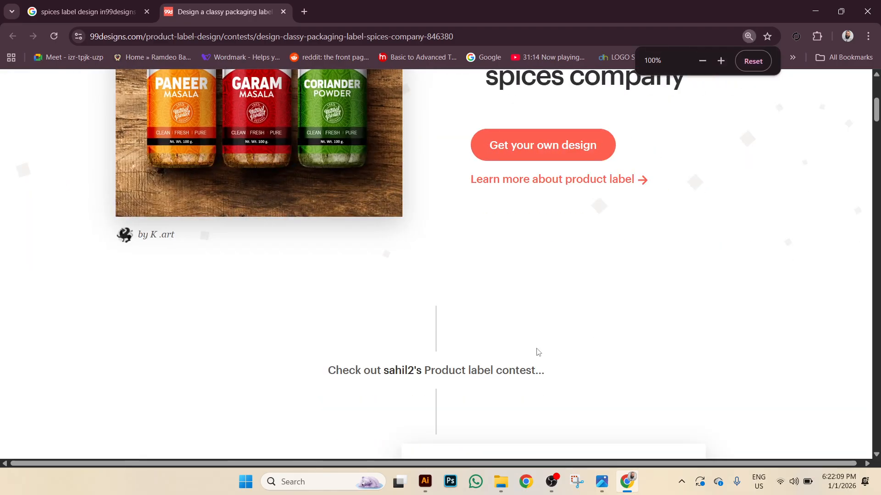
scroll(331, 315, "up", 3)
scroll(332, 315, "up", 1)
scroll(332, 316, "down", 1)
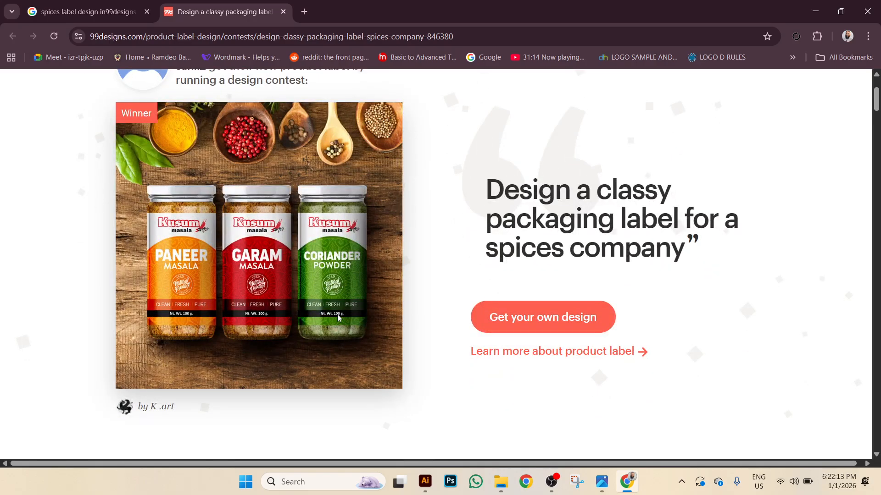
scroll(337, 315, "up", 4, "ctrl")
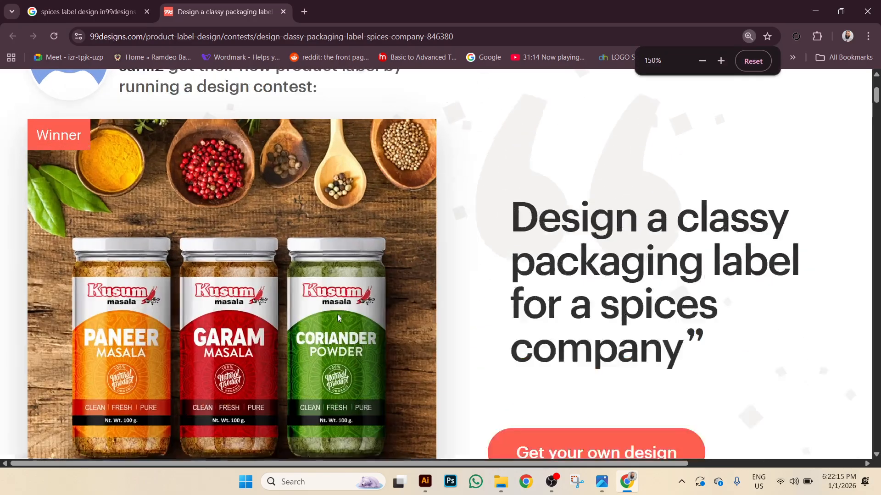
scroll(461, 326, "down", 5)
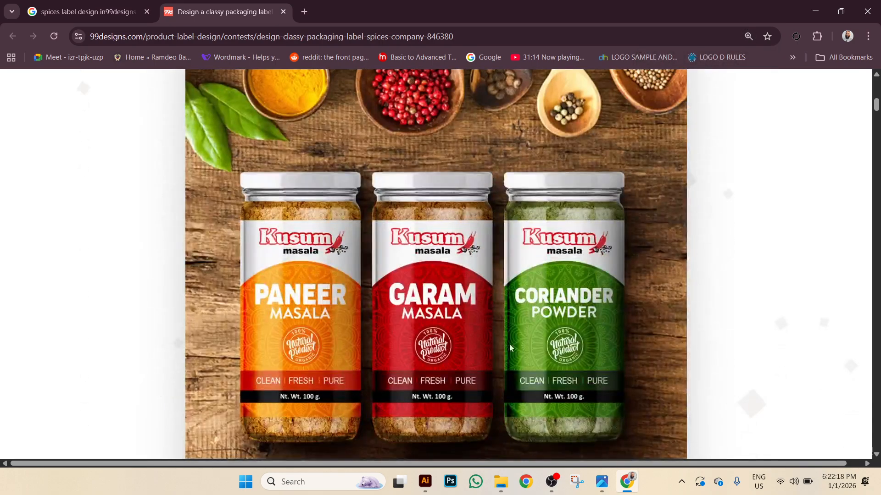
right_click(442, 248)
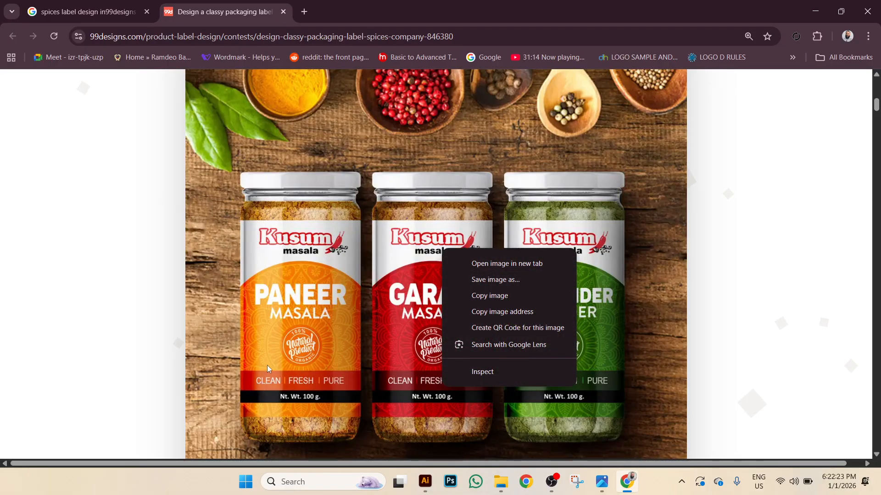
Save the spice-jar image to Downloads as 1111.
left_click(504, 288)
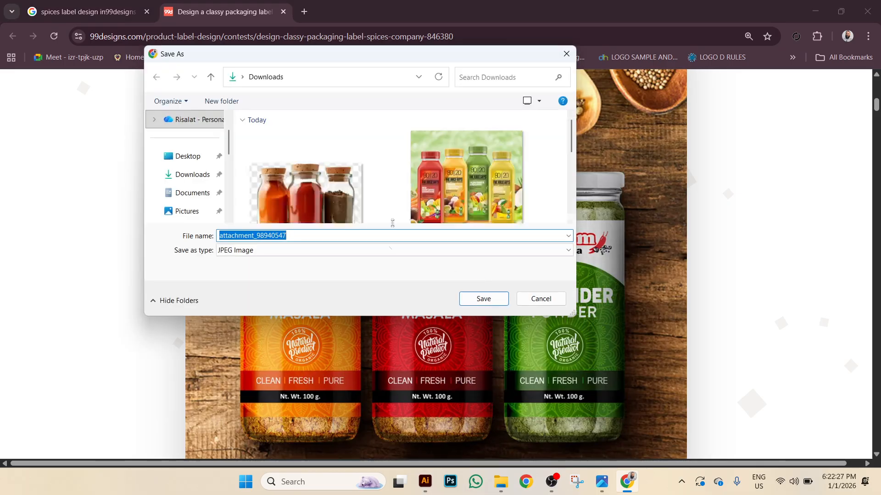
type("1111")
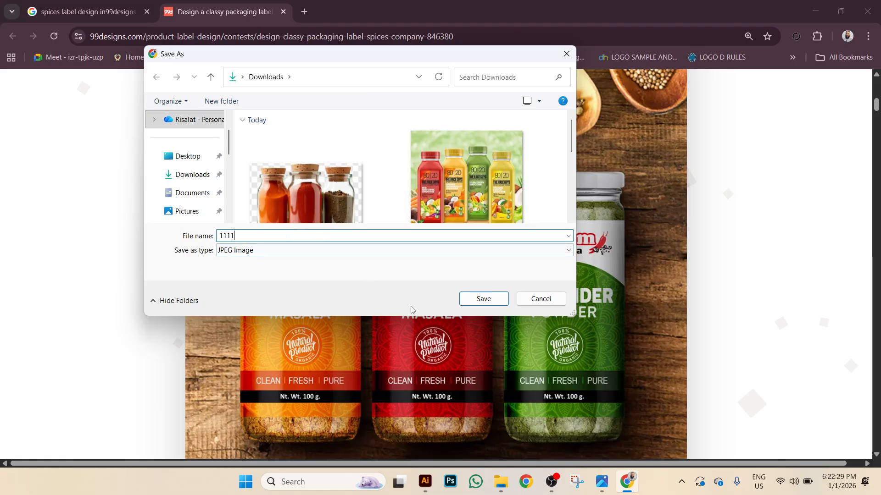
left_click(482, 299)
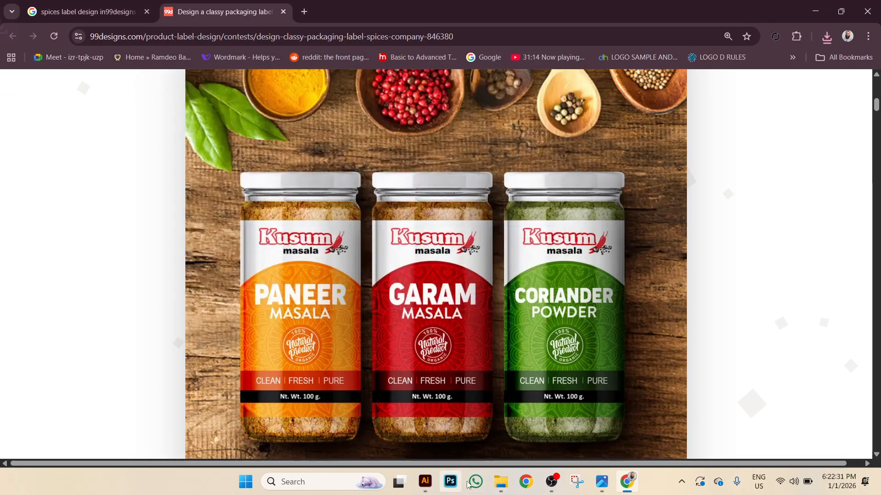
Launch Photoshop and open its File menu.
left_click(452, 489)
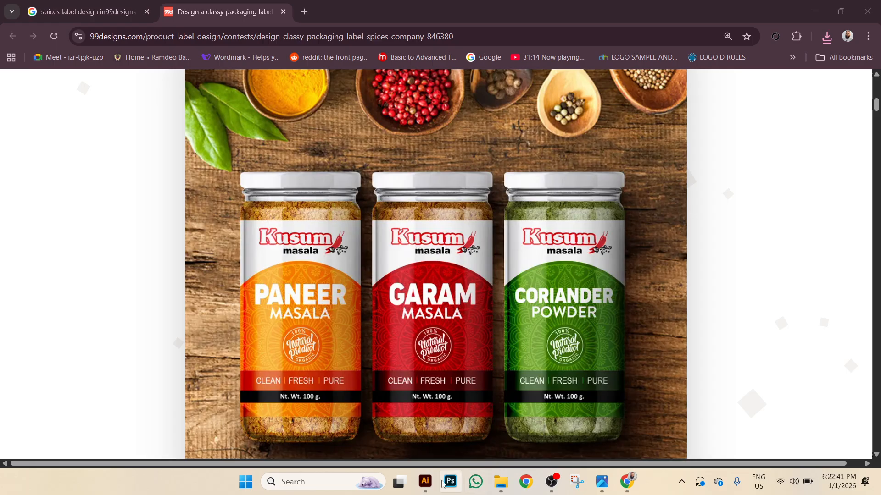
left_click(449, 483)
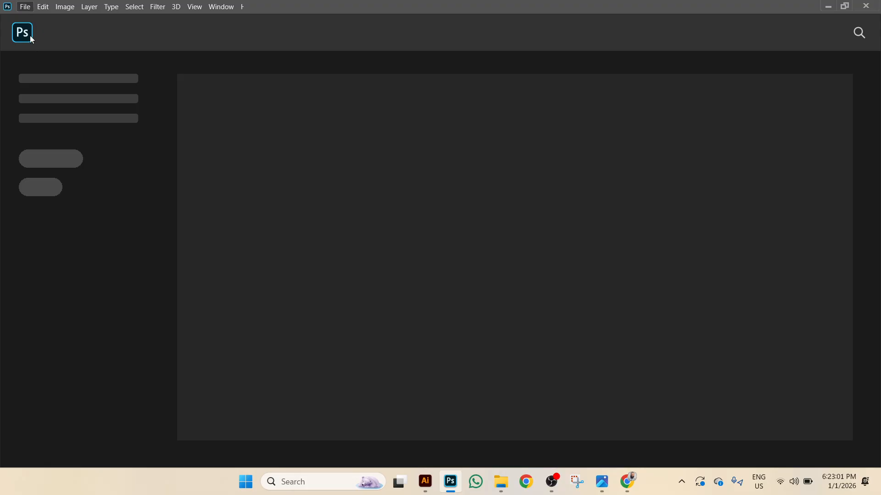
left_click(25, 8)
Open 1111.jpg in Photoshop and resample it to 300 ppi in Image Size.
left_click(42, 29)
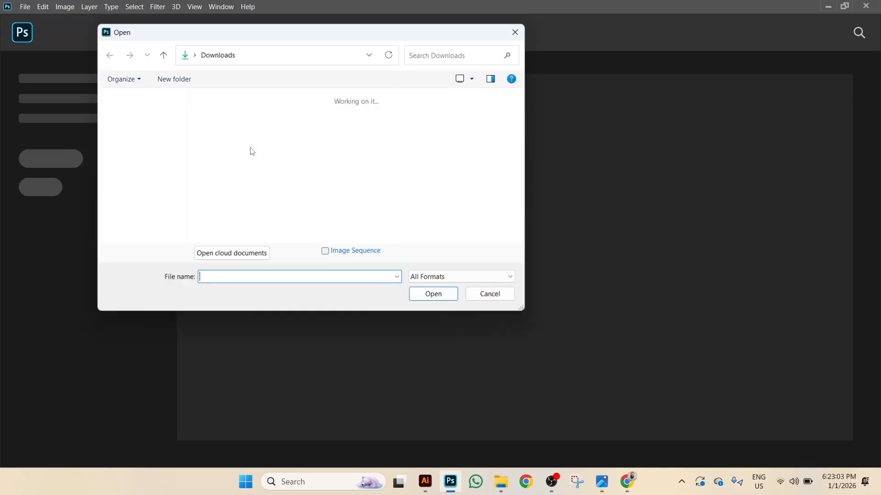
double_click(263, 181)
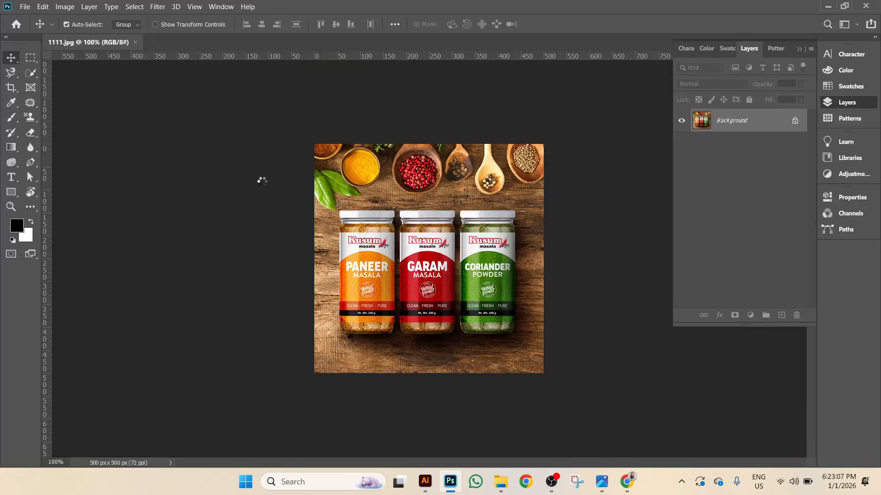
left_click(64, 6)
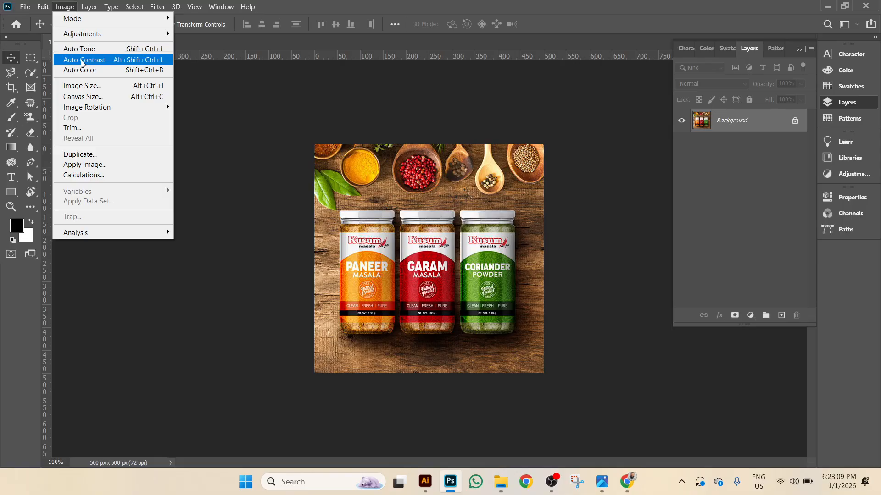
left_click(133, 86)
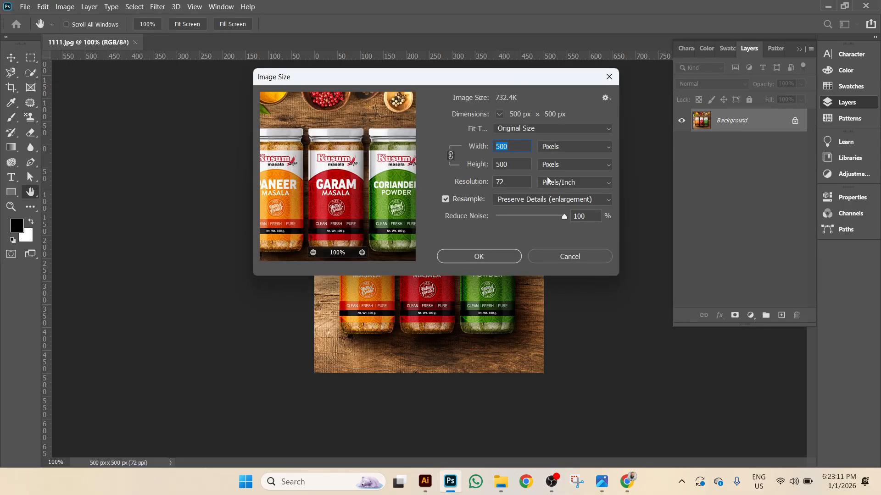
left_click(574, 151)
left_click(574, 151)
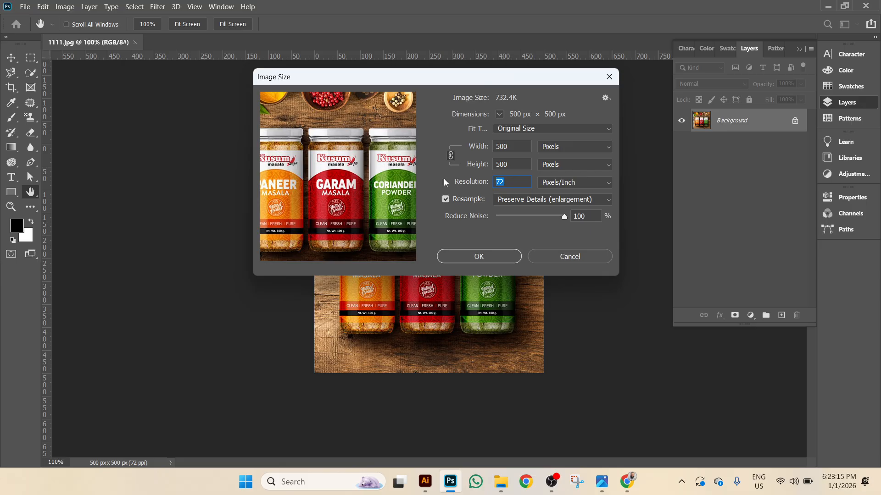
type("300")
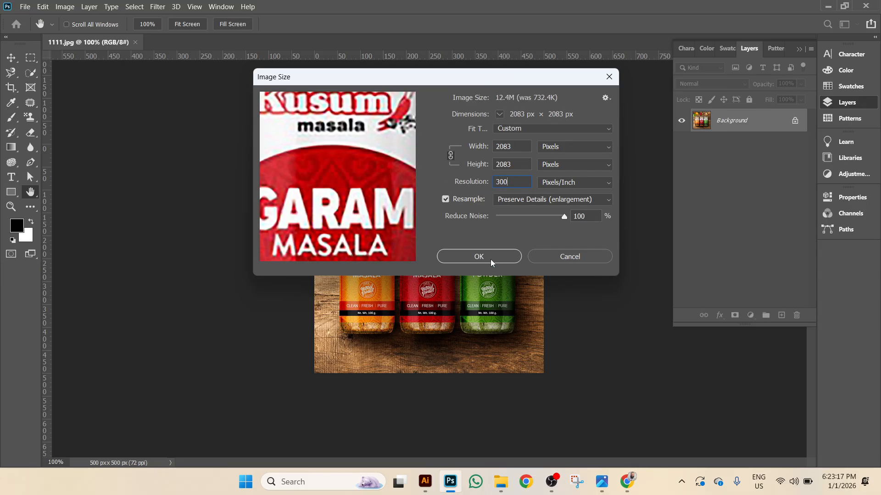
left_click(490, 262)
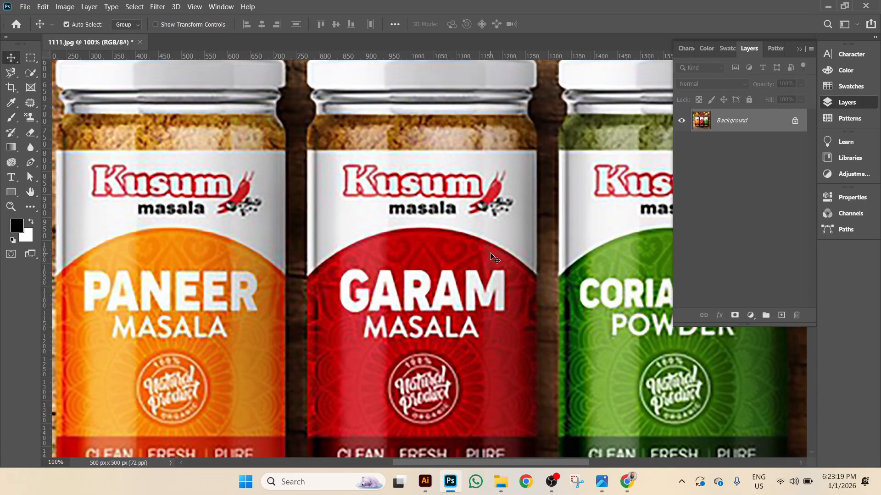
key("ctrl+minus")
key("ctrl+minus")
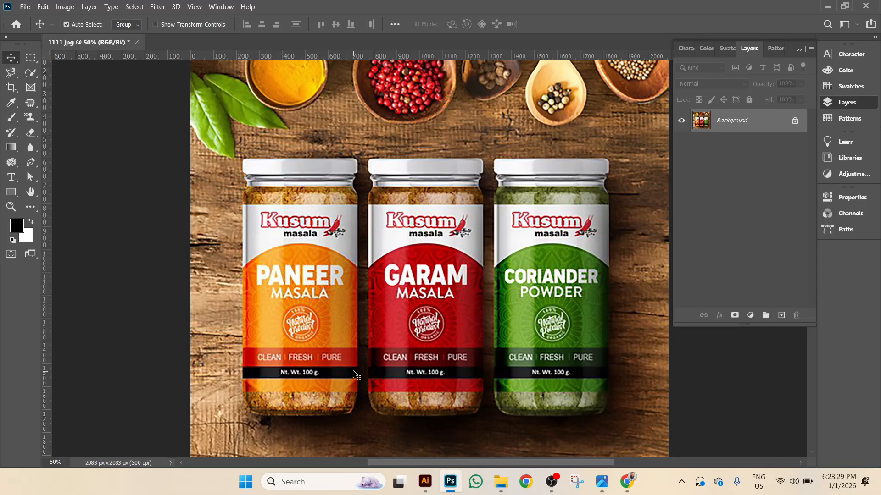
Save the resampled image as JPEG, then switch to Illustrator.
left_click(29, 8)
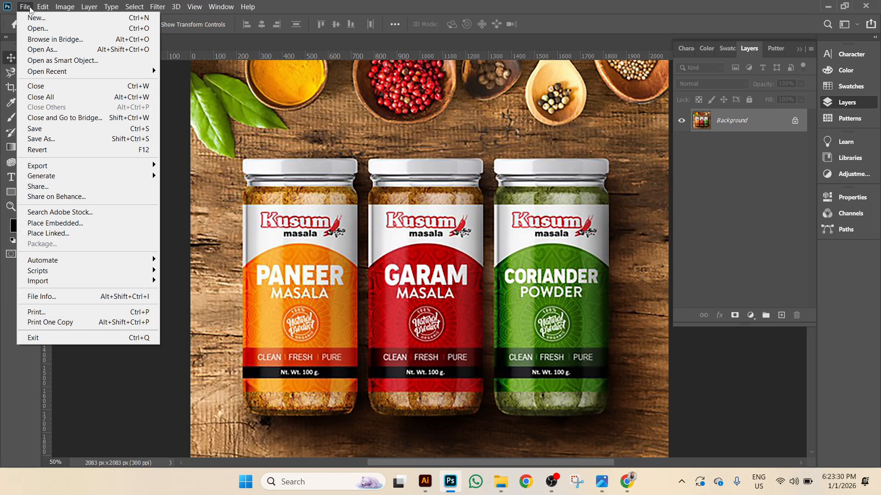
left_click(54, 130)
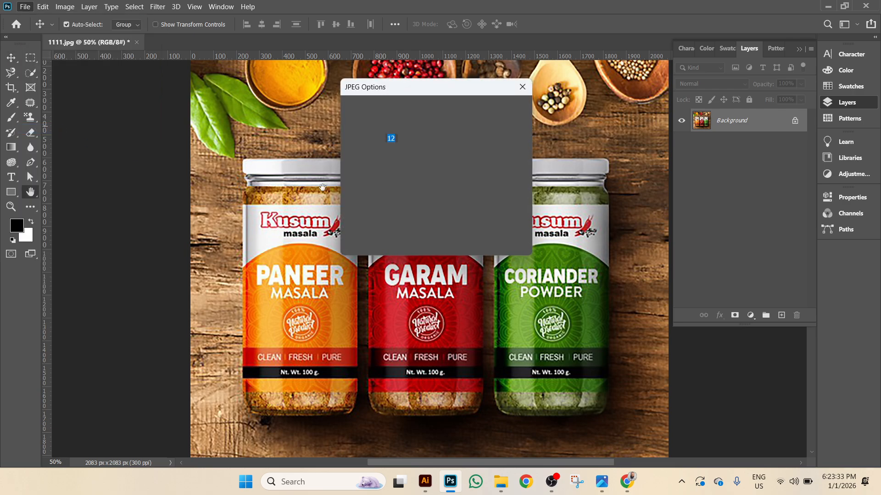
left_click(510, 113)
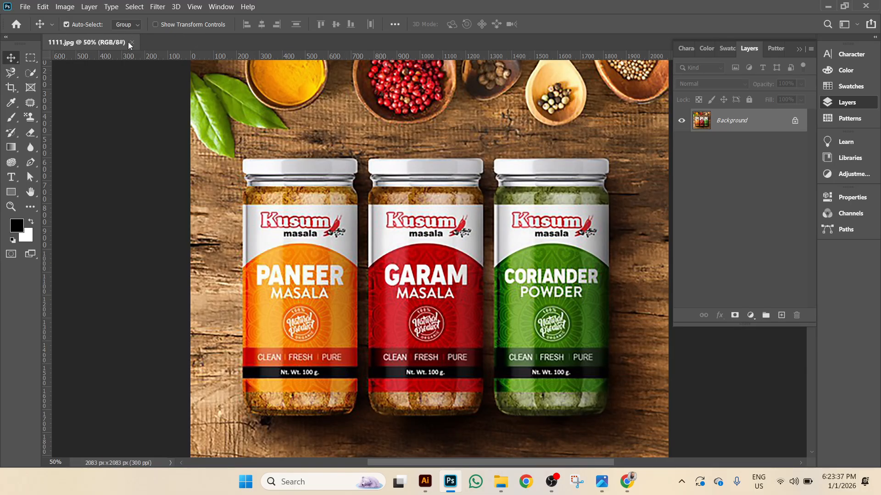
left_click(427, 480)
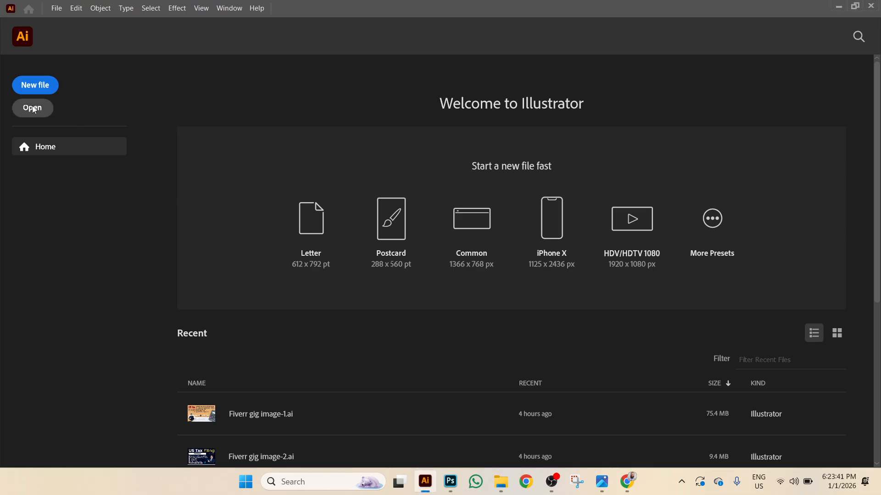
Open the Spicy powder label design file and pan to show all three Kusum jars.
left_click(33, 110)
scroll(251, 158, "down", 5)
scroll(252, 158, "down", 5)
scroll(251, 159, "up", 2)
double_click(194, 146)
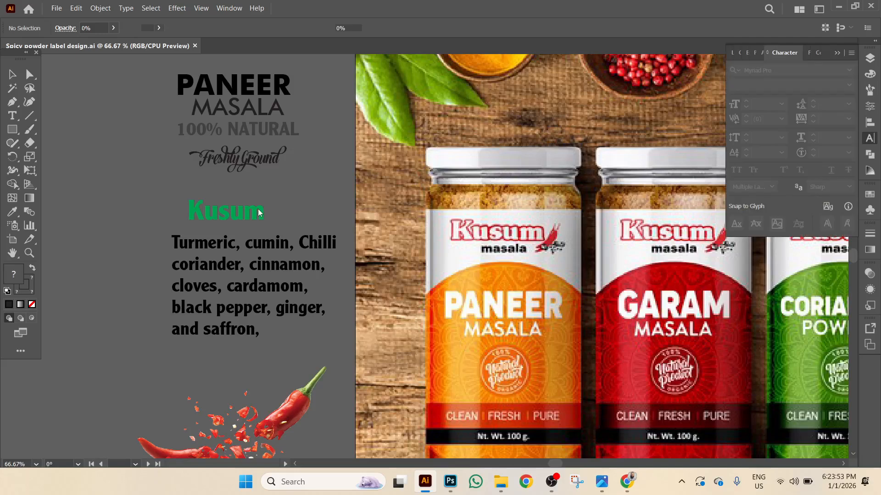
left_click_drag(487, 278, 318, 266)
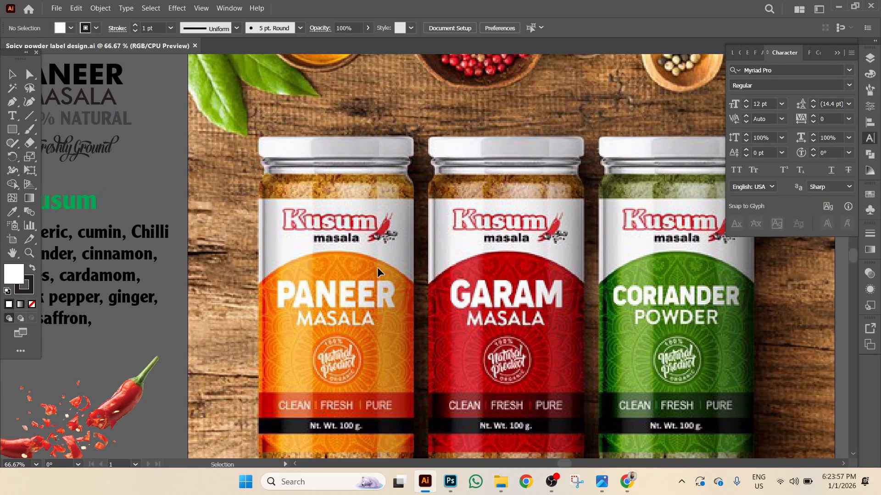
scroll(344, 197, "down", 3)
scroll(344, 198, "left", 1)
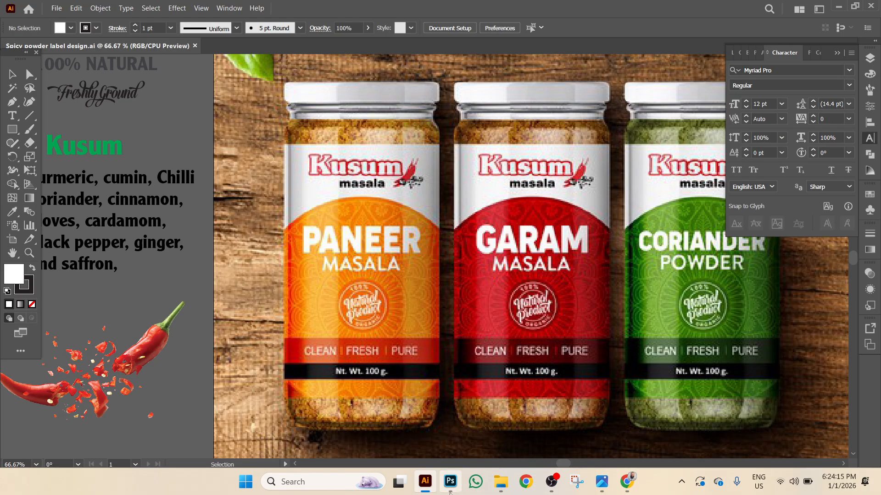
mouse_move(448, 493)
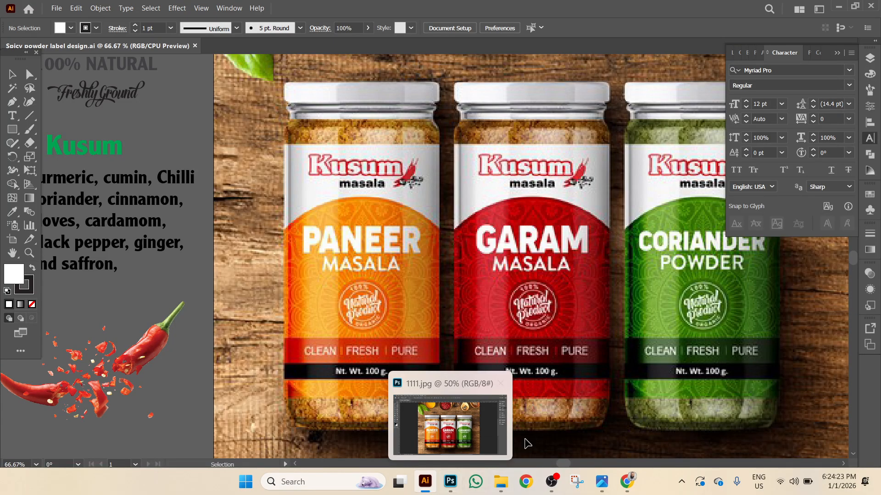
Search Google Images for 'empty masala glass jar png' in a new tab.
left_click(627, 481)
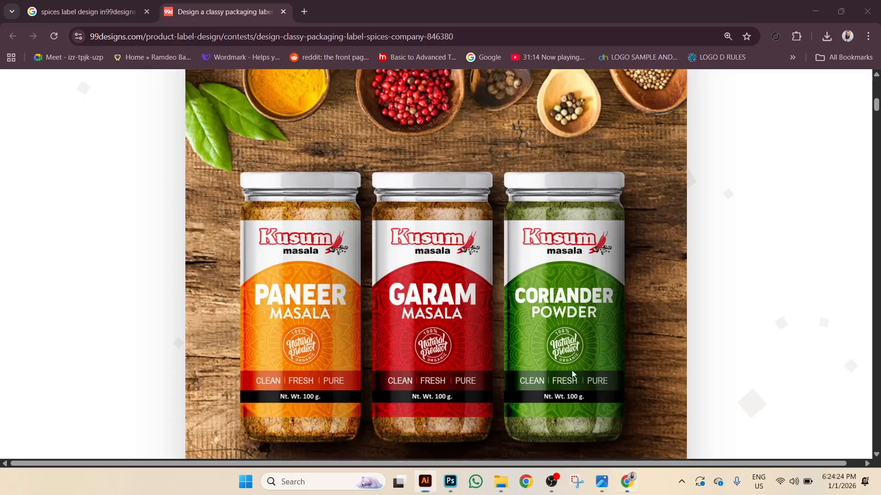
left_click(305, 12)
left_click(342, 236)
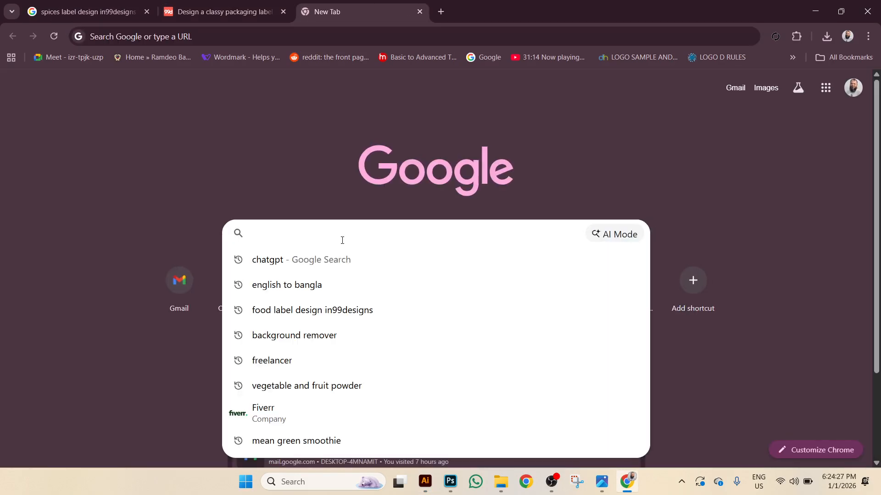
type("empty")
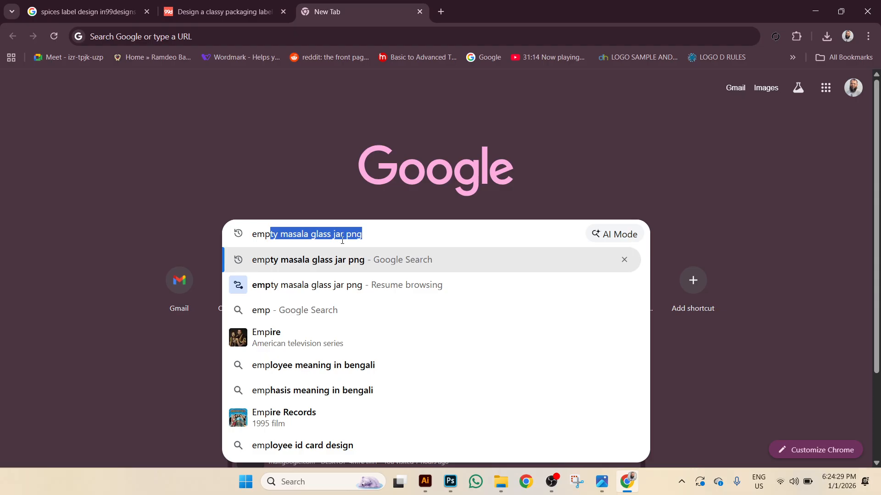
left_click(400, 238)
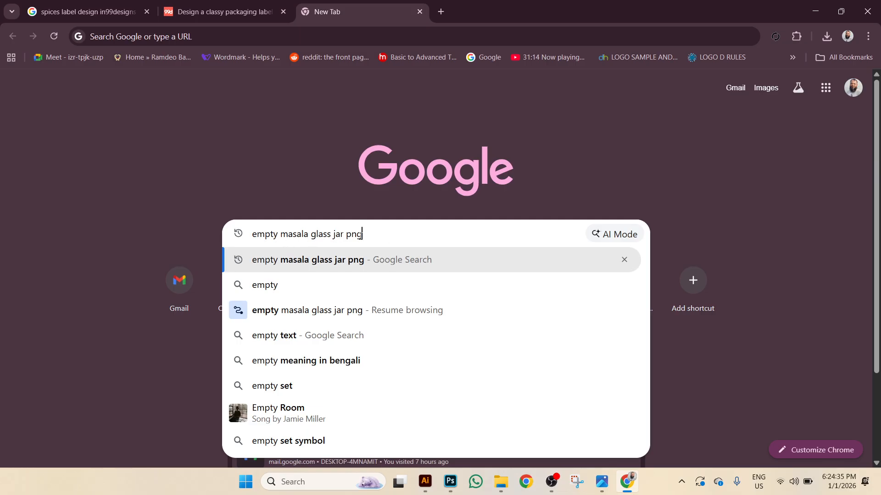
key("Return")
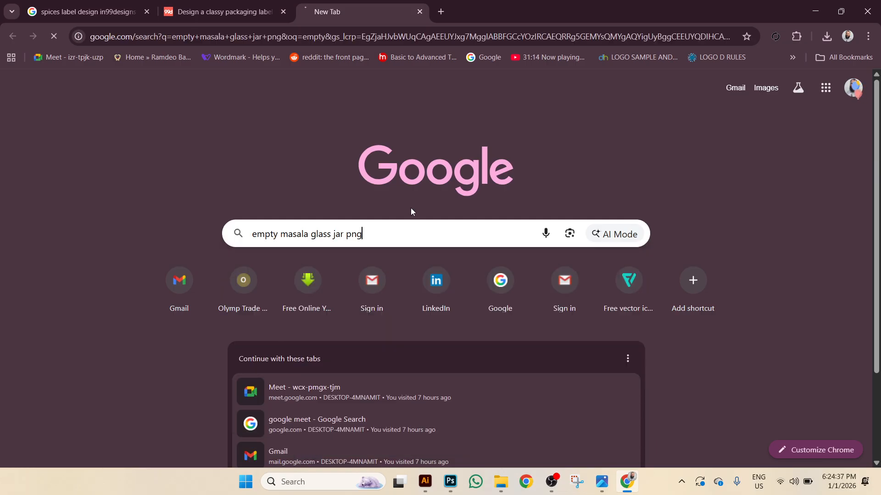
left_click(198, 136)
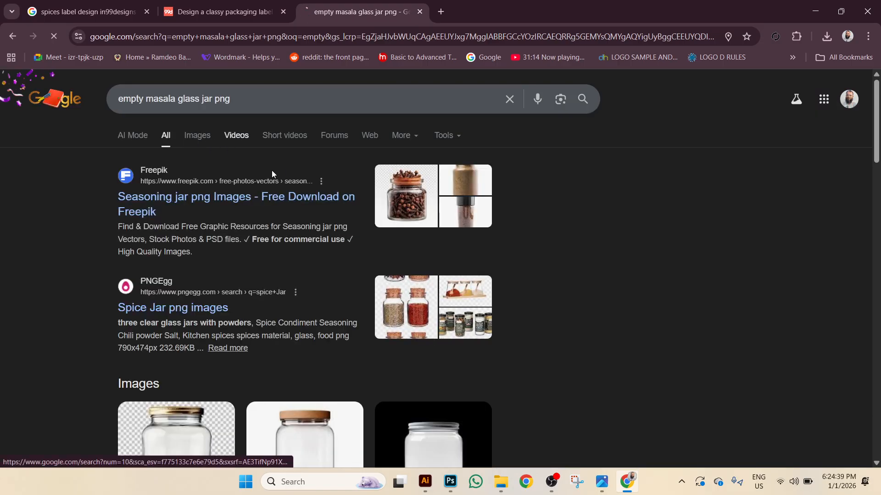
scroll(388, 276, "down", 2)
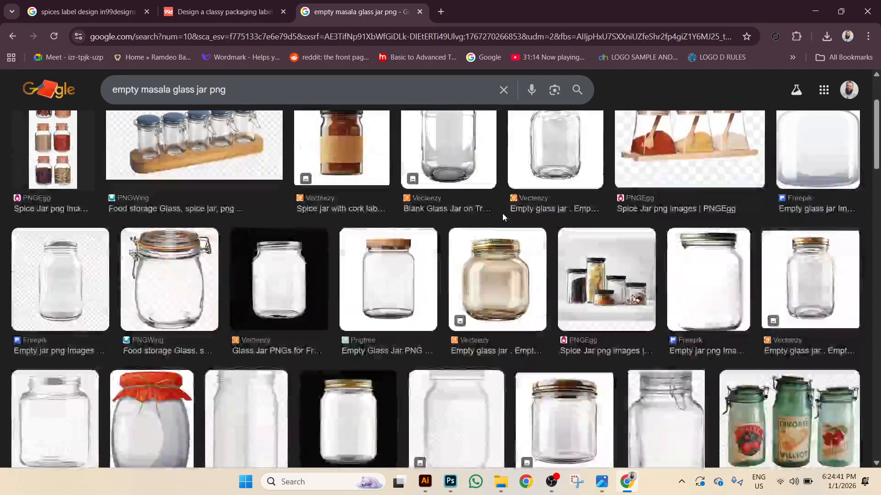
scroll(387, 275, "down", 10)
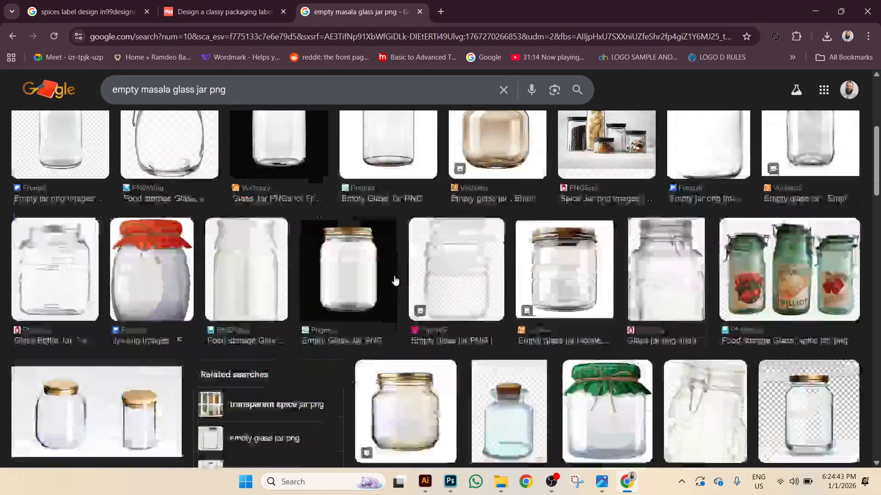
scroll(402, 281, "down", 9)
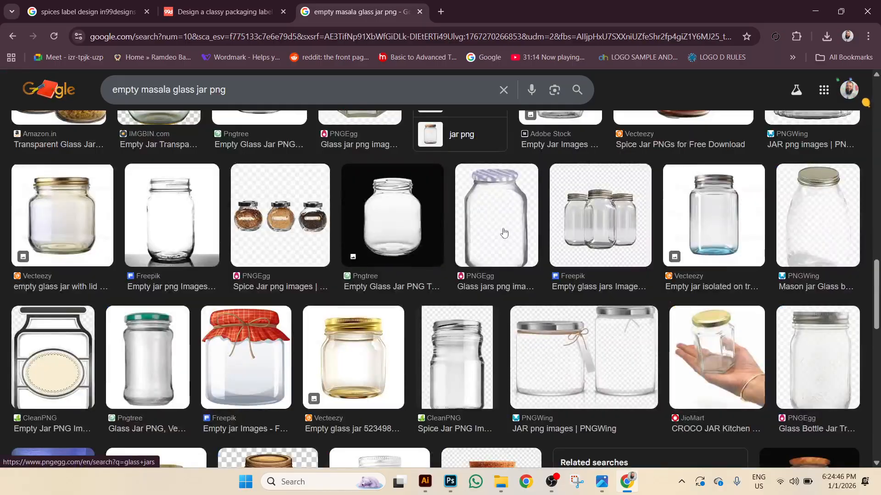
scroll(482, 239, "down", 6)
Remove 'empty' from the query and browse the 'masala glass jar png' results.
key("Home")
double_click(125, 99)
key("BackSpace")
key("BackSpace")
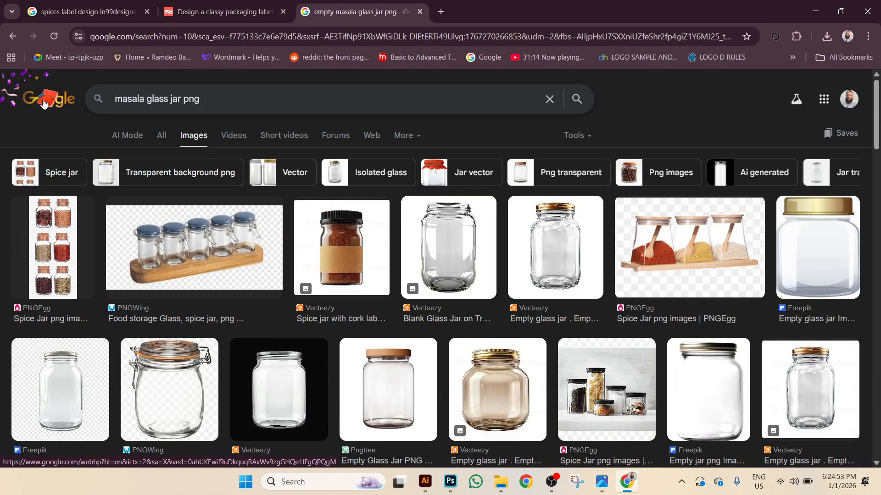
key("Return")
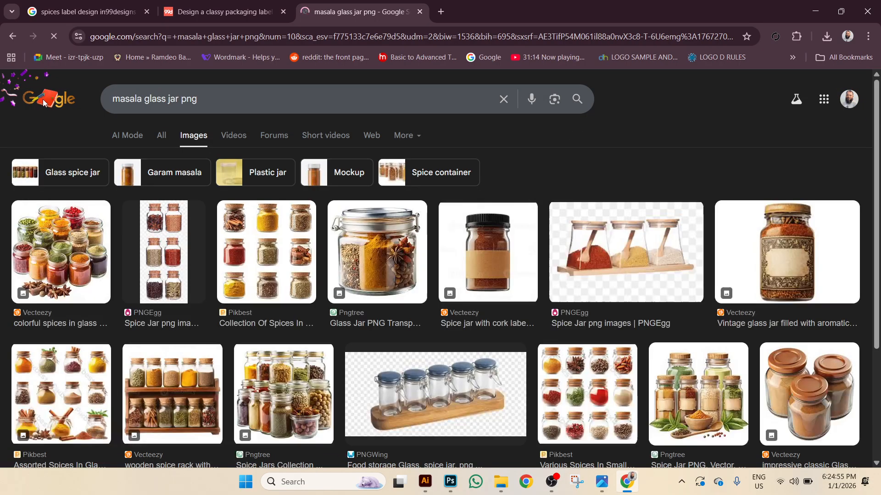
scroll(211, 200, "down", 3)
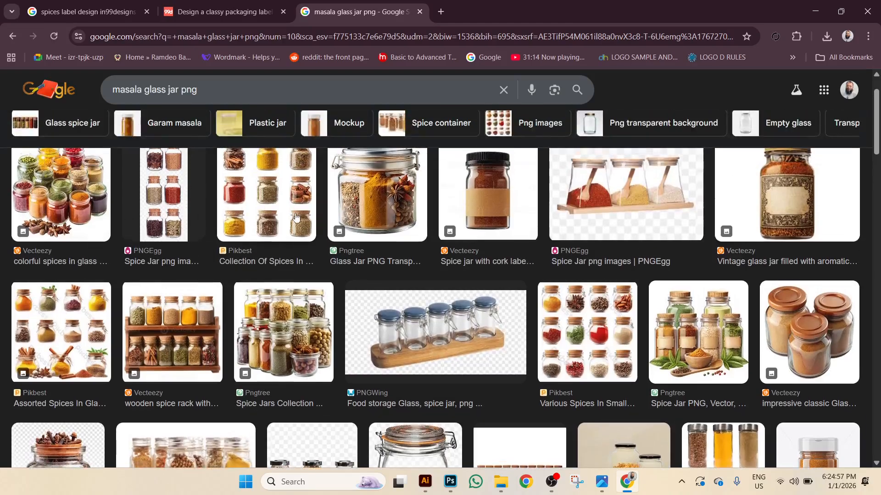
scroll(124, 349, "down", 2)
scroll(124, 349, "down", 5)
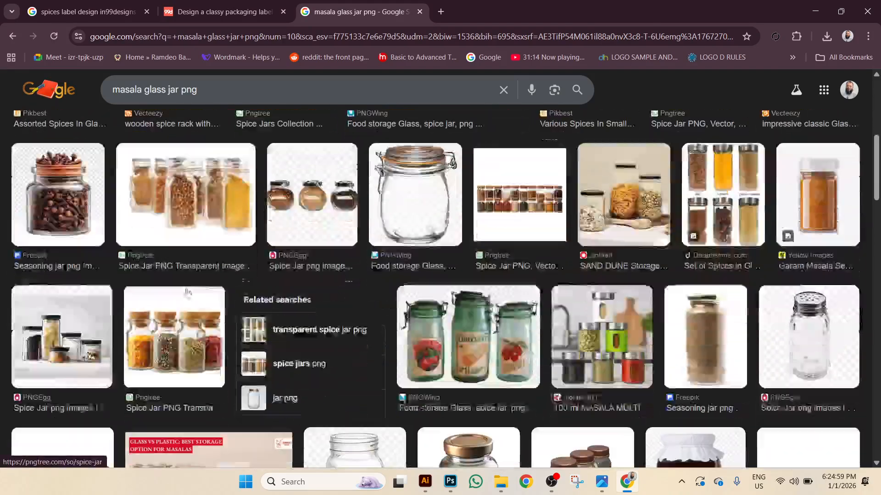
scroll(205, 213, "down", 5)
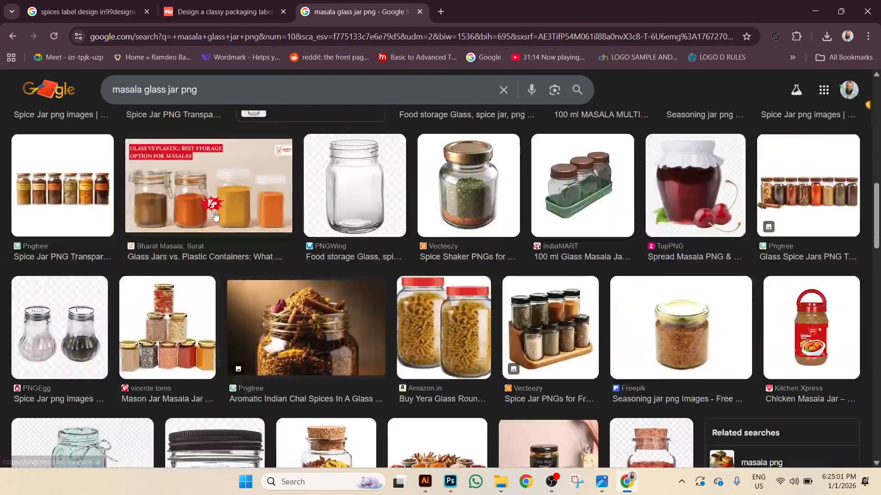
scroll(444, 330, "down", 10)
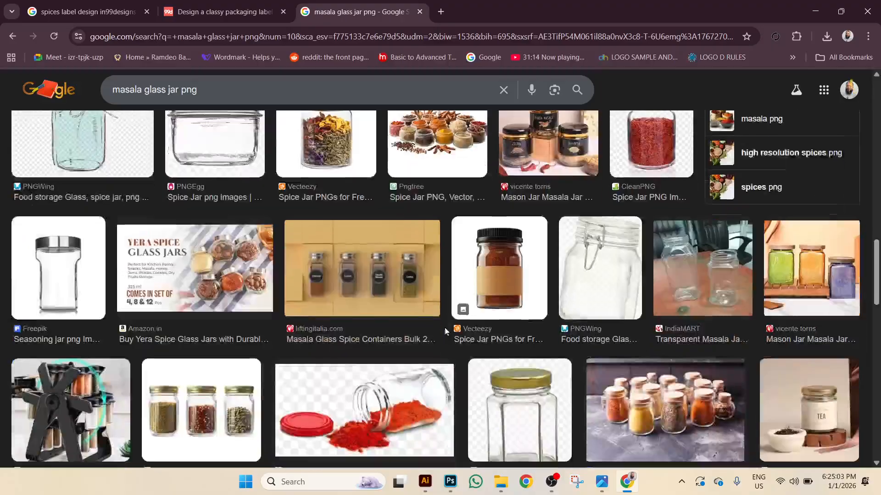
scroll(448, 327, "down", 10)
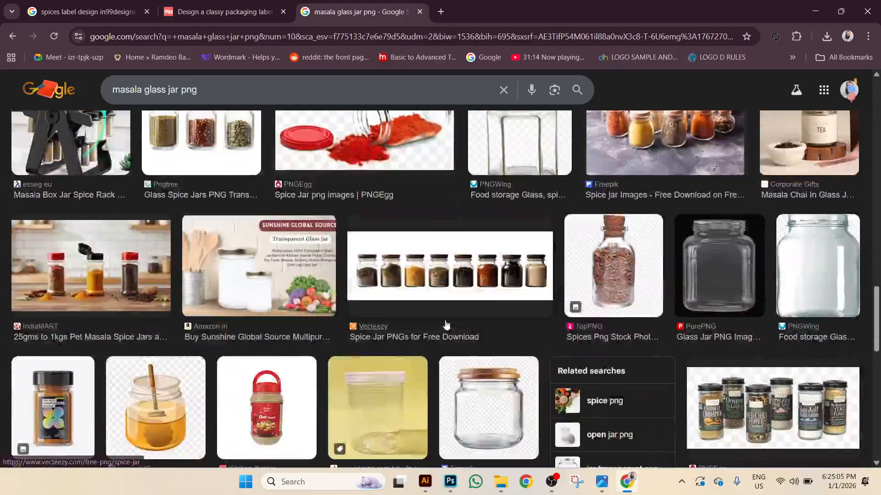
scroll(444, 322, "down", 6)
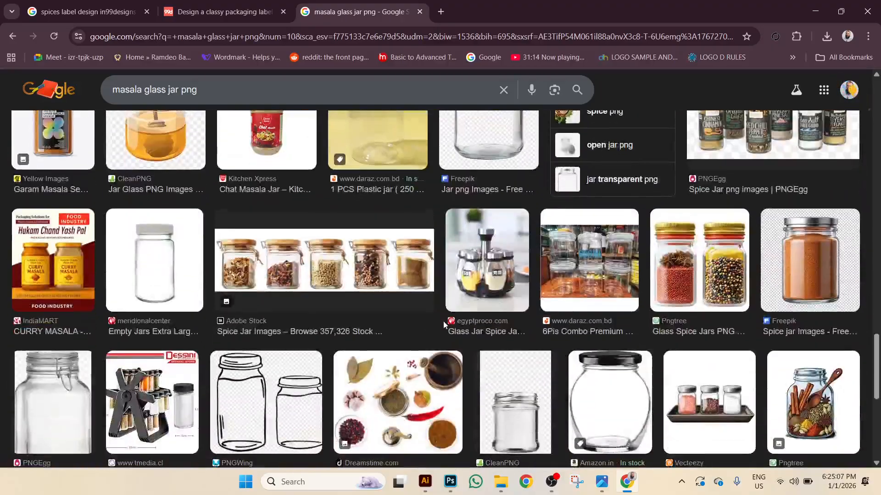
scroll(442, 328, "down", 3)
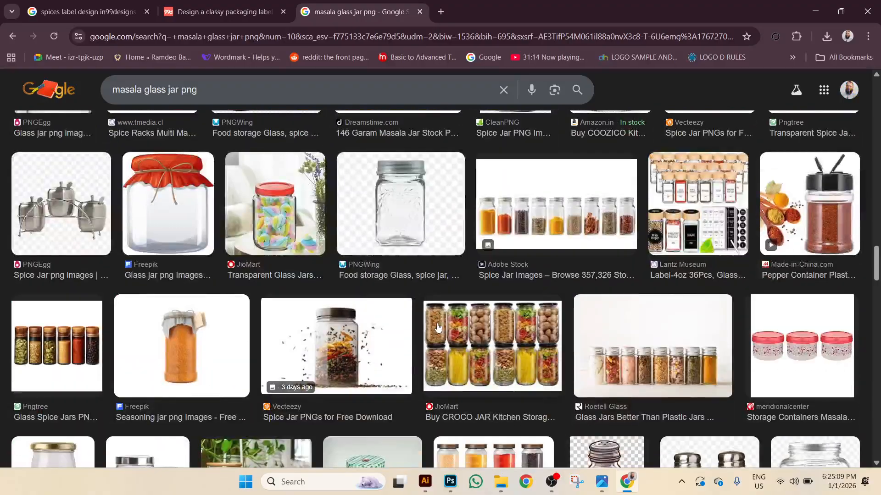
scroll(437, 327, "down", 4)
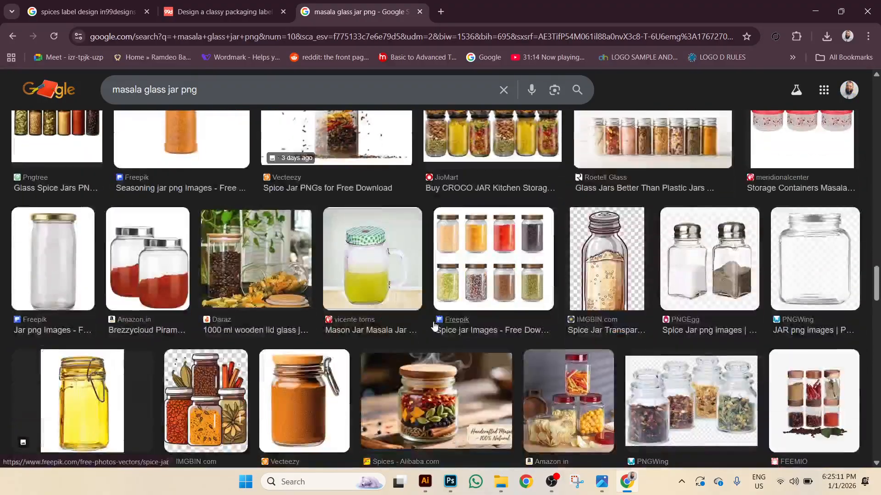
Replace 'masala' with 'spices' and browse the 'spices glass jar png' image results.
left_click(127, 90)
key("Delete")
key("Delete")
key("Delete")
key("Delete")
key("Delete")
key("Delete")
key("Delete")
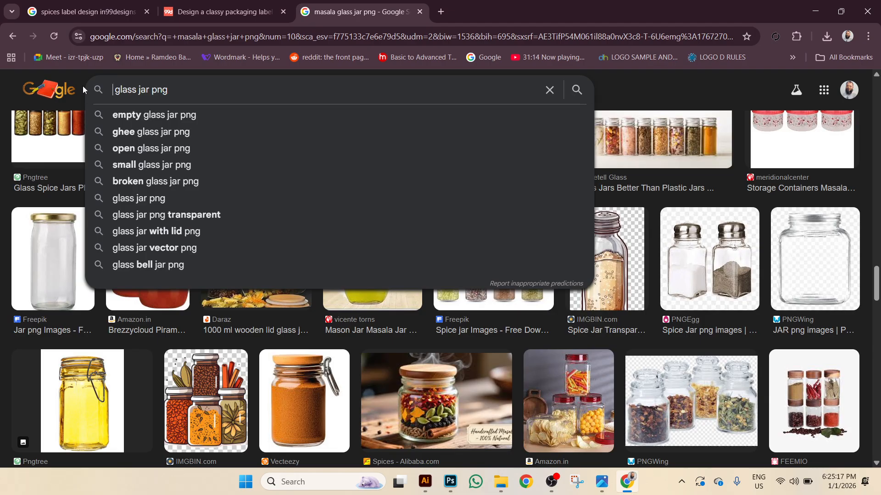
type("spic")
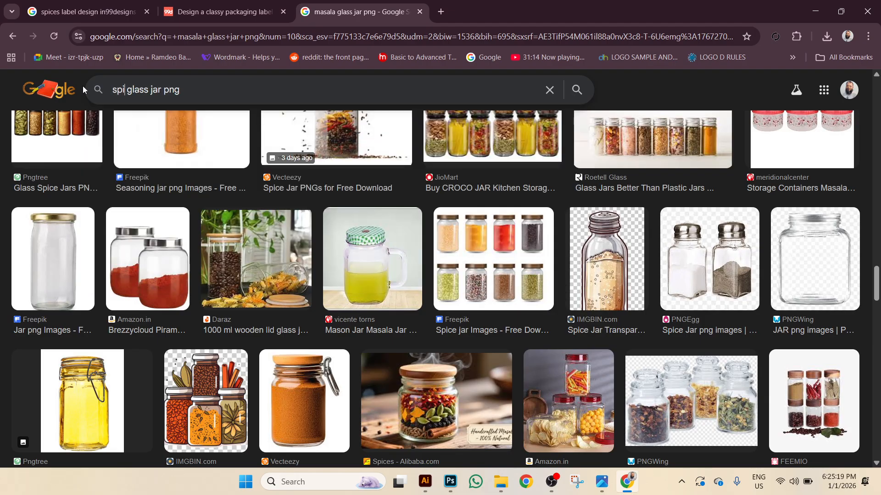
type("es")
key("Return")
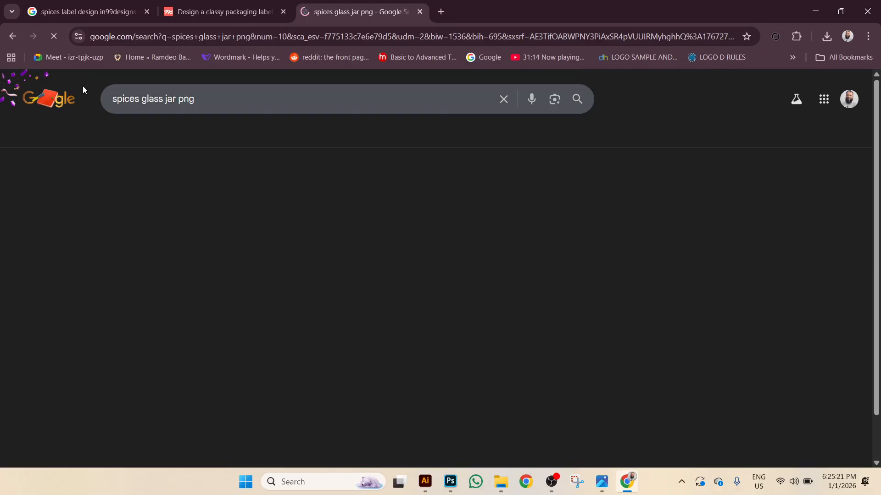
scroll(209, 197, "down", 10)
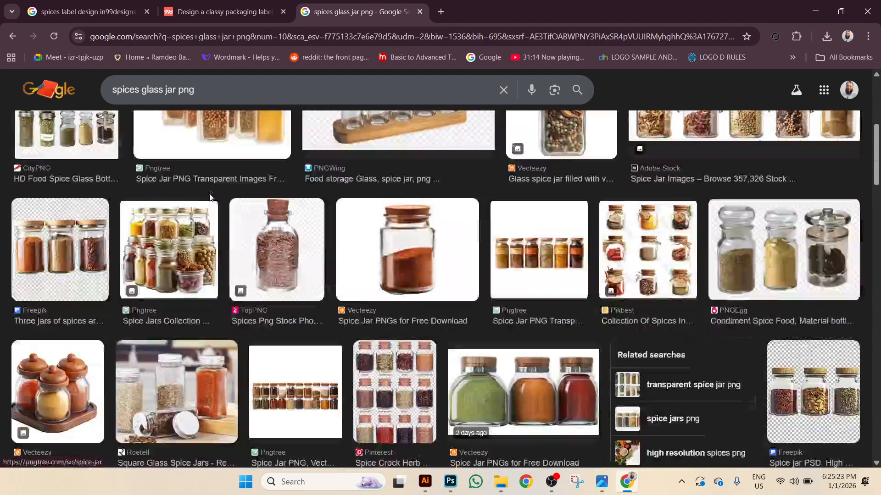
scroll(209, 196, "down", 2)
scroll(493, 270, "up", 3)
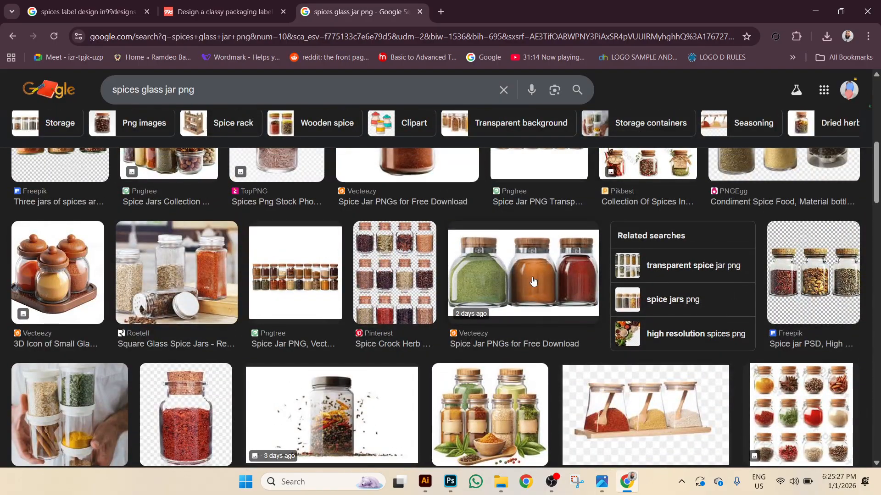
scroll(528, 284, "down", 10)
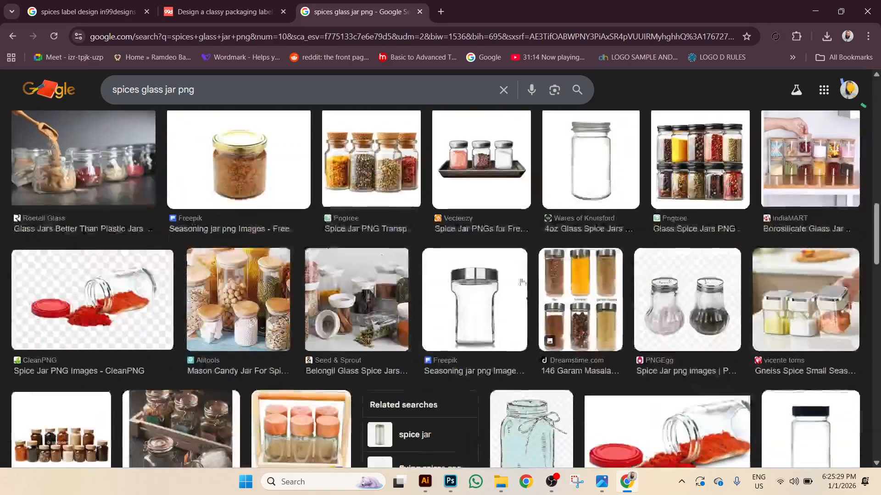
scroll(363, 187, "down", 5)
scroll(331, 207, "up", 5)
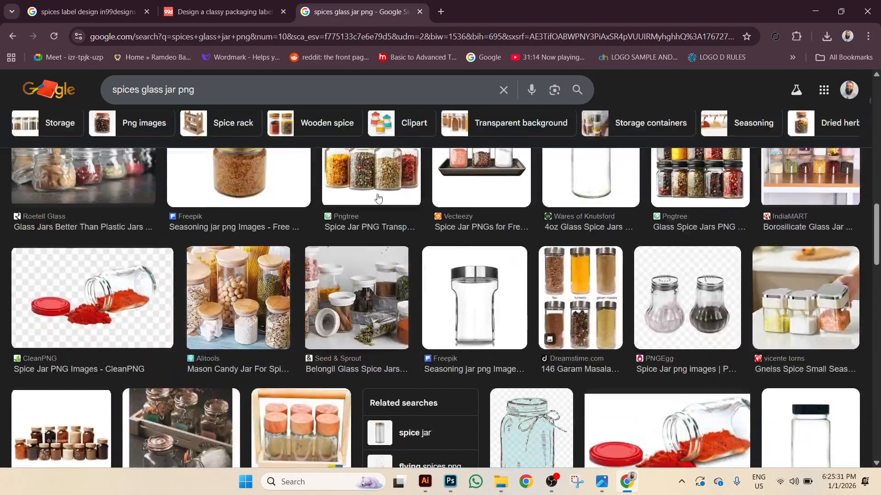
scroll(377, 197, "down", 10)
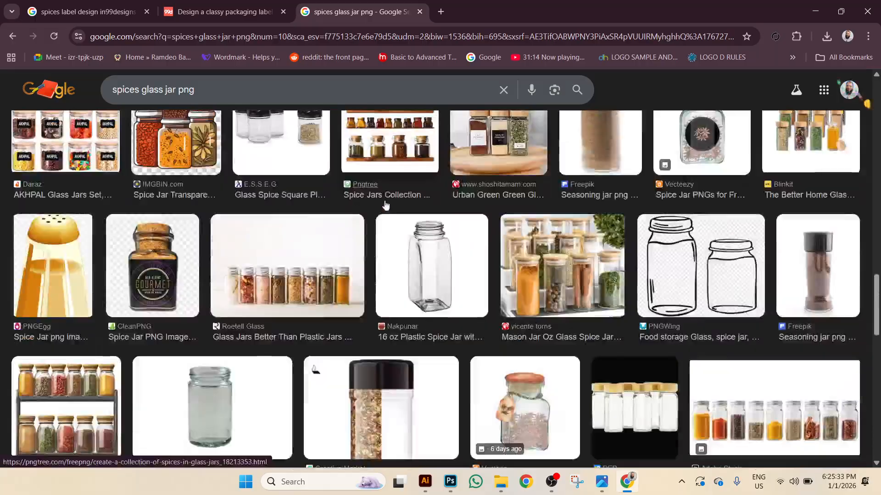
scroll(386, 205, "down", 8)
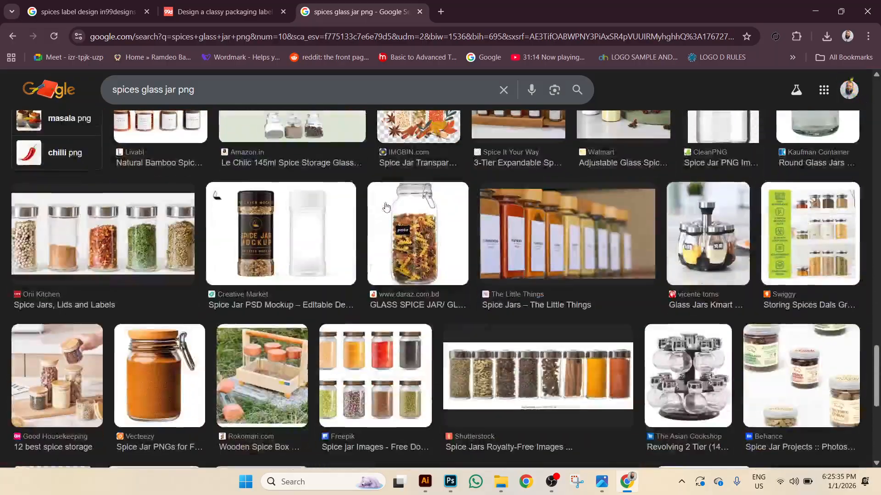
scroll(388, 205, "down", 7)
scroll(392, 206, "down", 8)
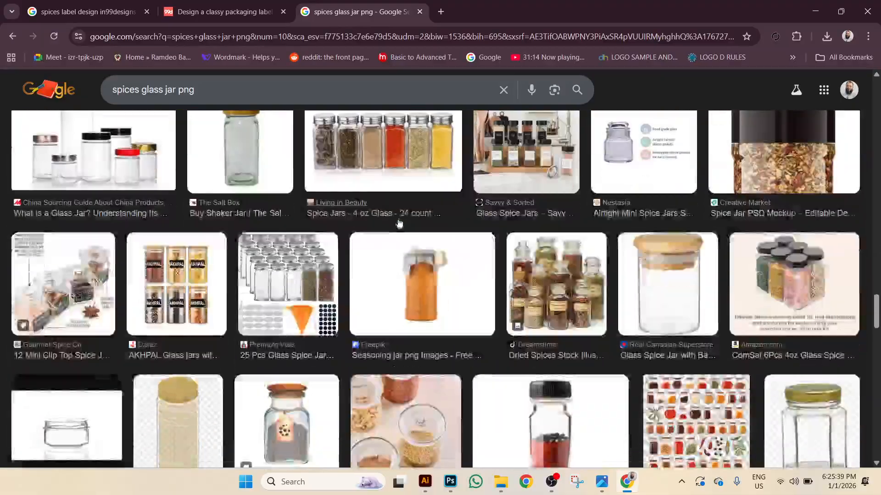
scroll(399, 224, "down", 8)
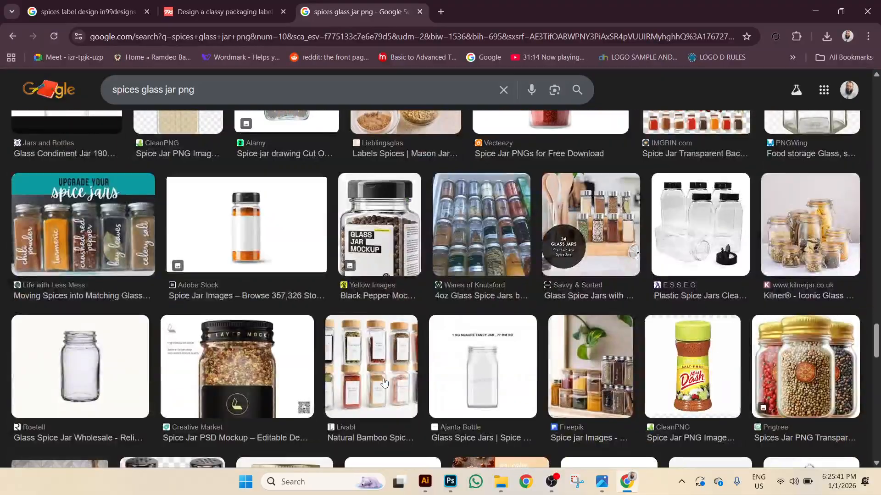
scroll(385, 387, "down", 8)
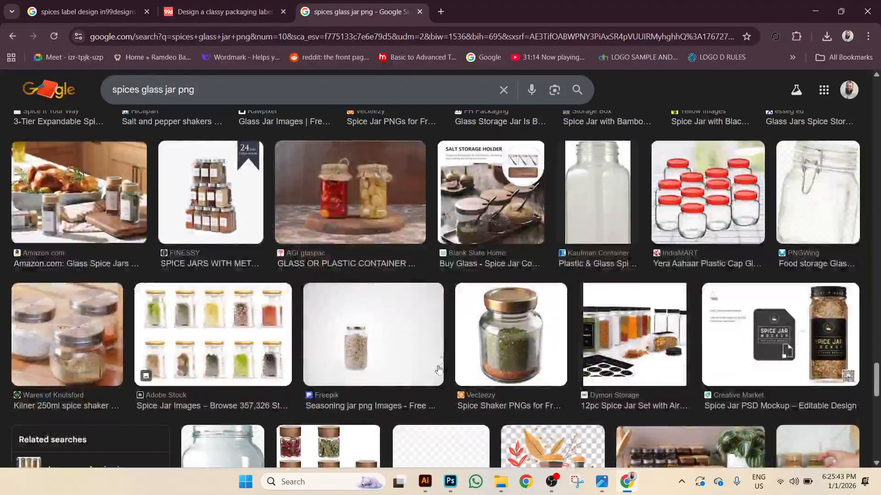
scroll(383, 322, "up", 10)
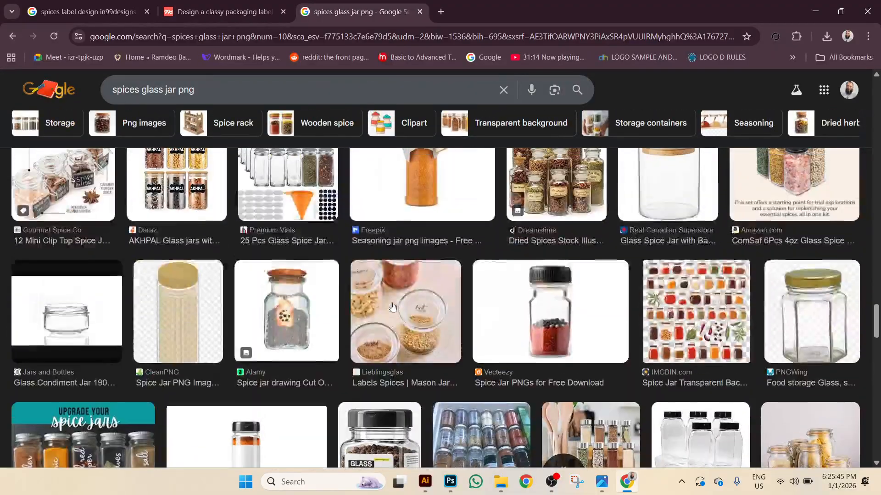
scroll(365, 292, "up", 5)
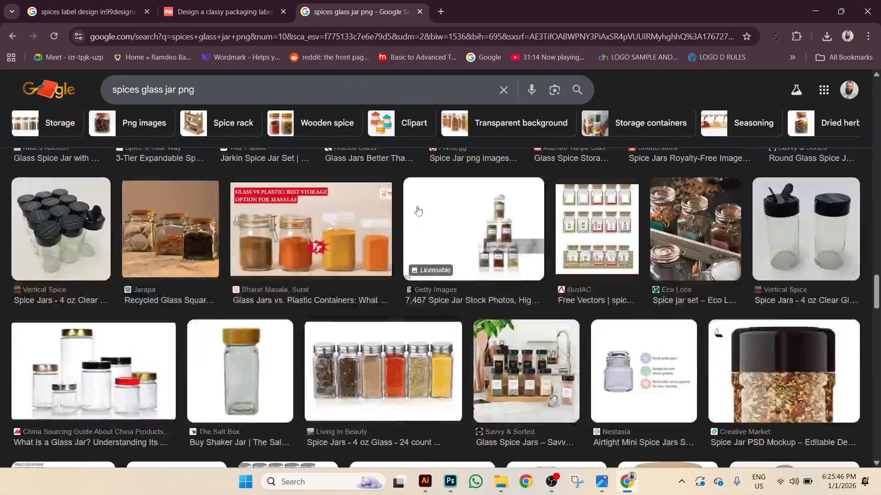
Run a Google Lens image search with the second masala glass jar mockup picture.
left_click(554, 90)
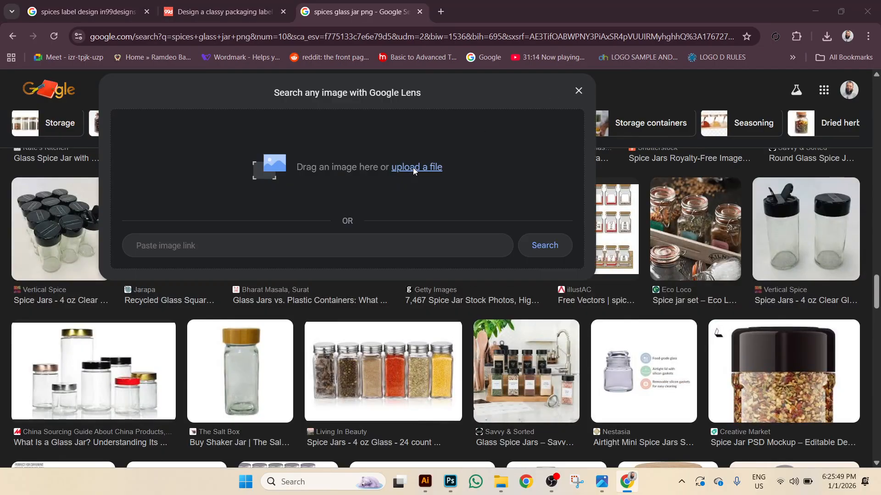
left_click(413, 168)
scroll(437, 196, "down", 3)
scroll(440, 192, "down", 4)
scroll(308, 184, "up", 2)
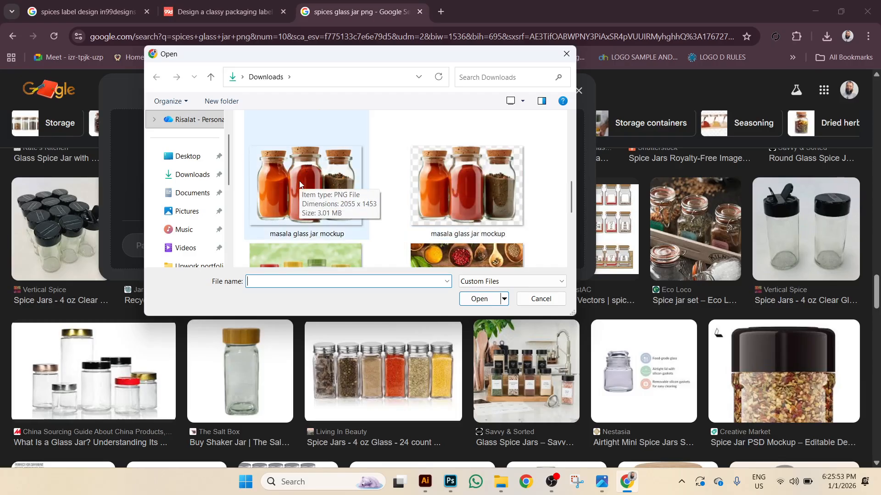
double_click(433, 182)
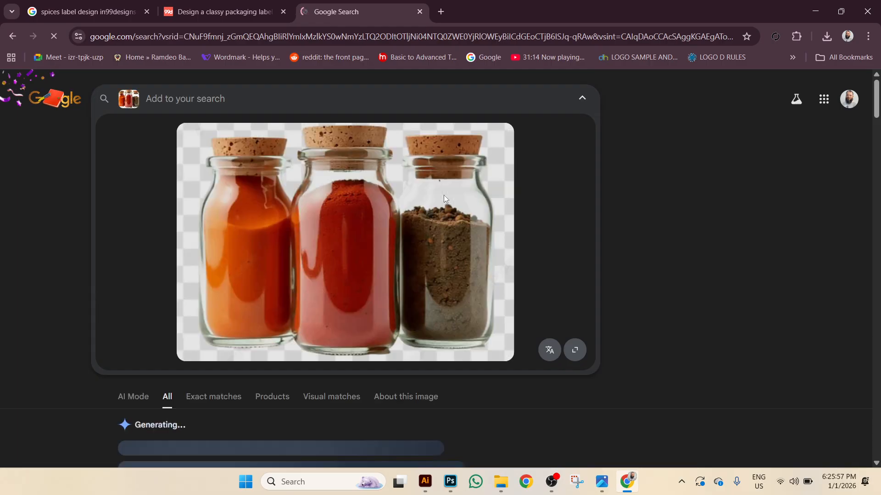
scroll(604, 262, "down", 8)
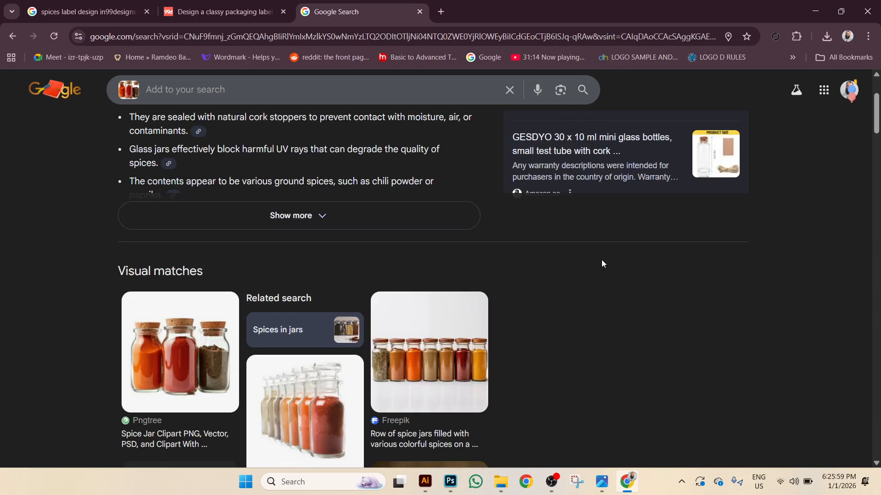
scroll(602, 259, "down", 1)
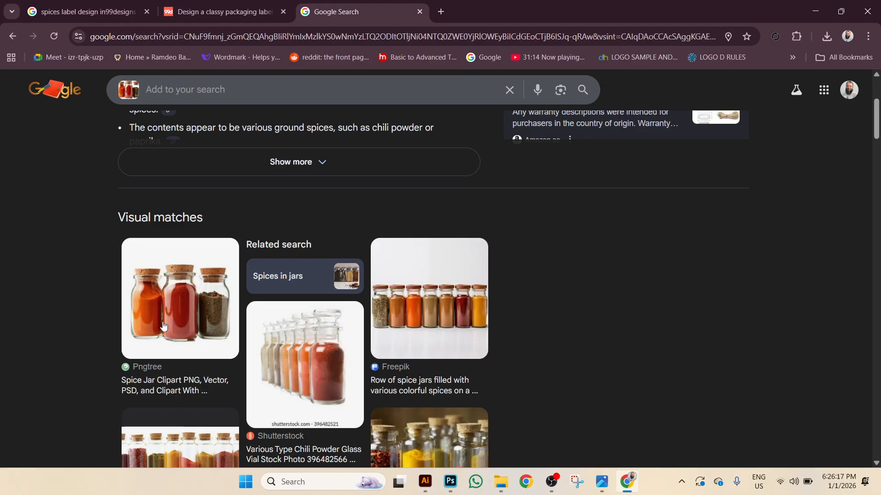
Visit the Pngtree page of the spice jar visual match and dismiss the sign-up popup.
left_click(130, 317)
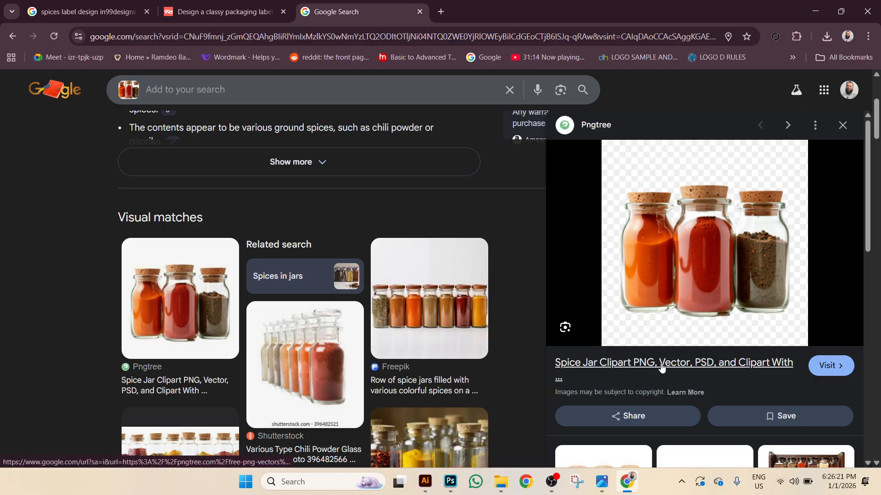
left_click(659, 364)
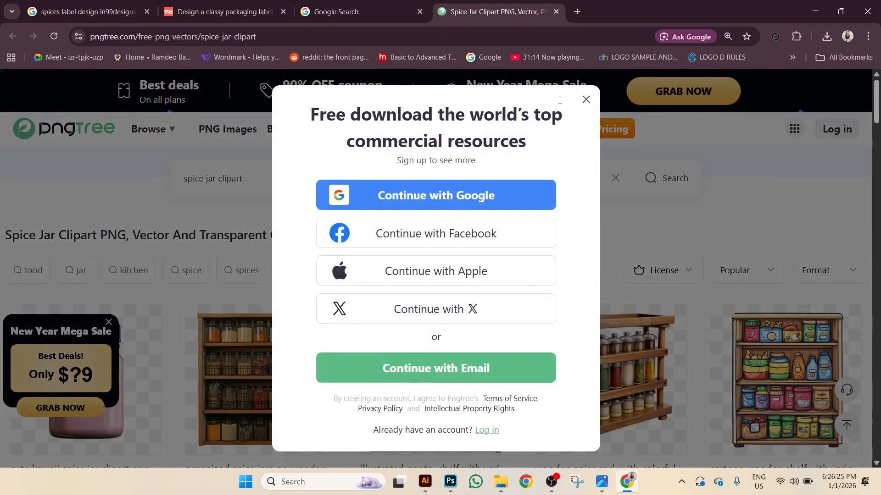
left_click(586, 100)
mouse_move(523, 129)
scroll(497, 231, "down", 15)
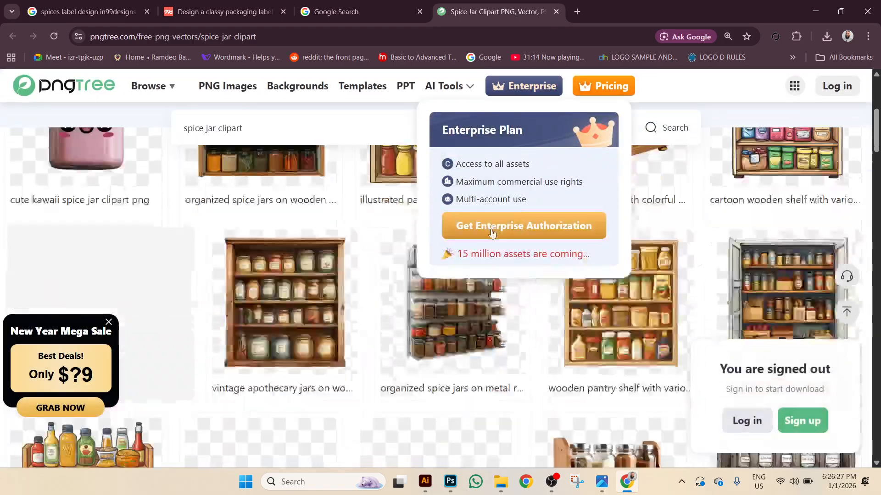
scroll(497, 231, "down", 5)
scroll(497, 231, "up", 3)
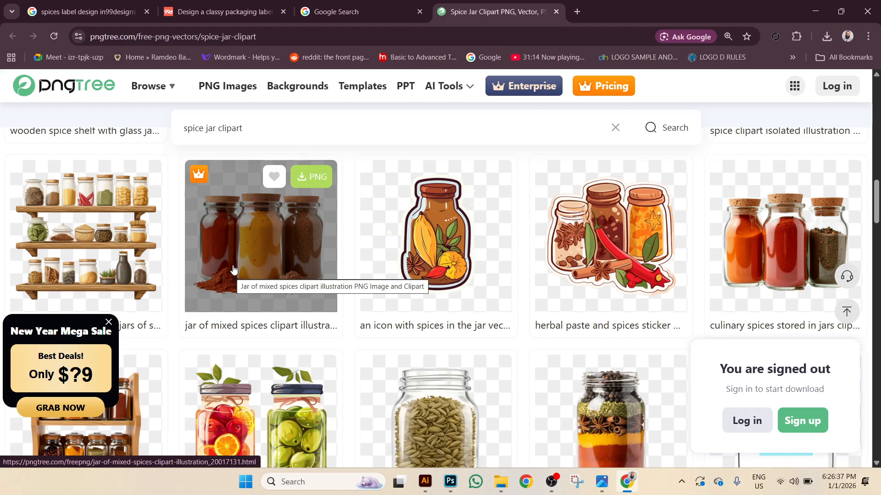
Open the 'Culinary Spices Stored In Jars' image page, close popups, and zoom to 125%.
left_click(753, 254)
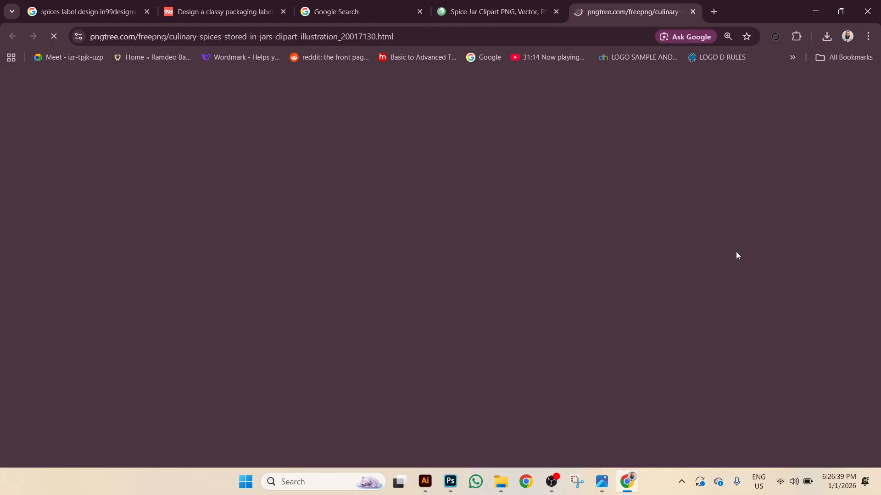
scroll(418, 286, "down", 3)
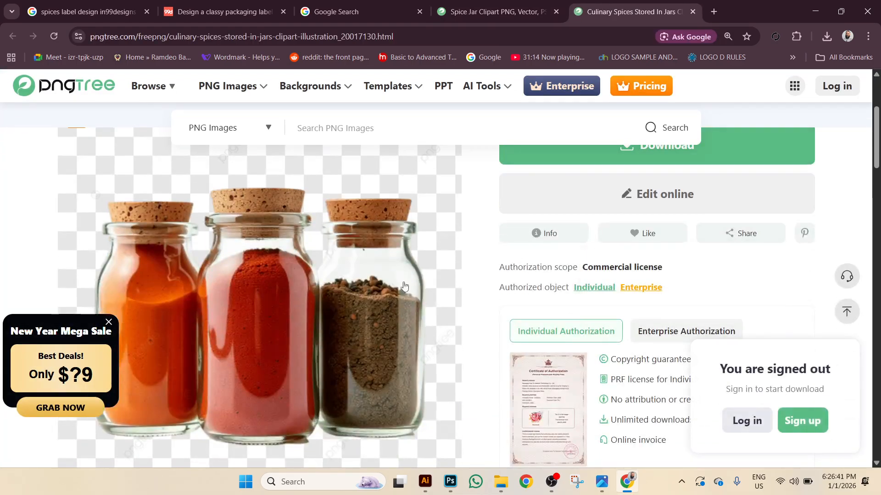
left_click(346, 278)
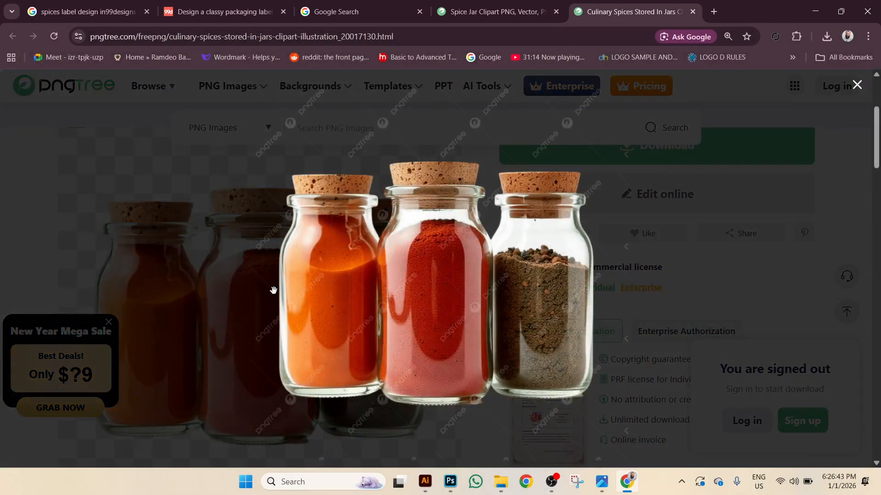
left_click(857, 85)
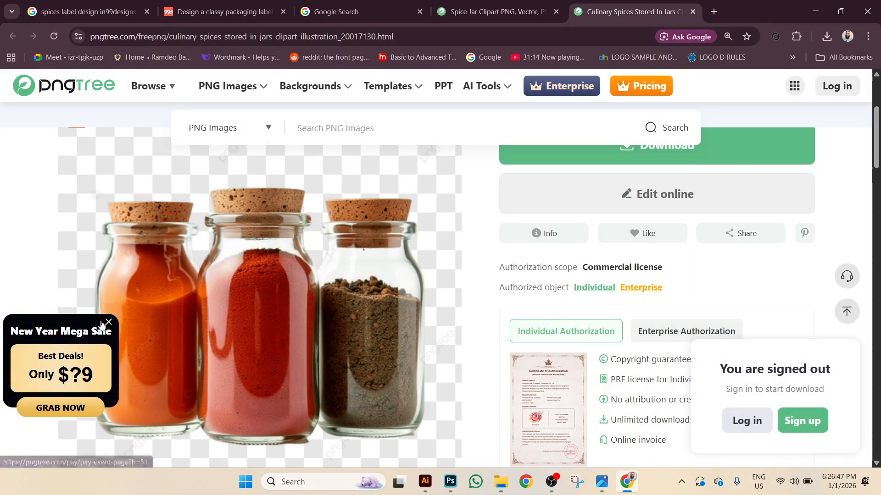
left_click(108, 321)
key("ctrl+plus")
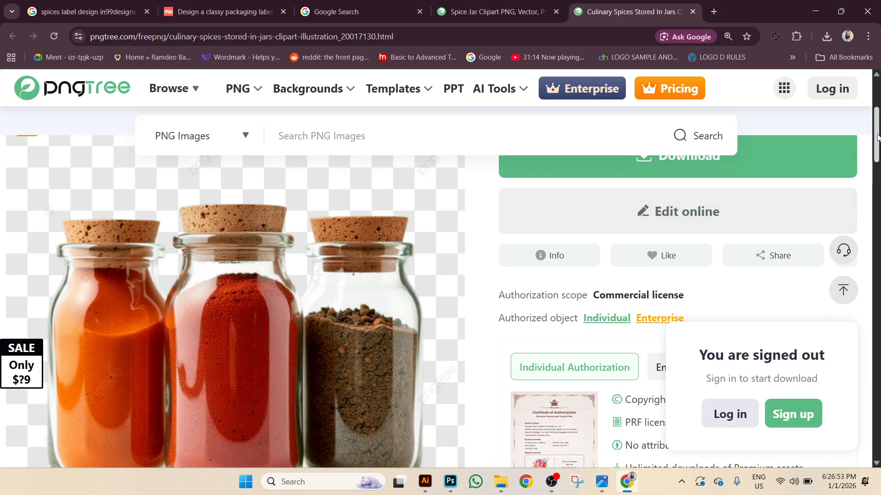
left_click_drag(876, 138, 875, 142)
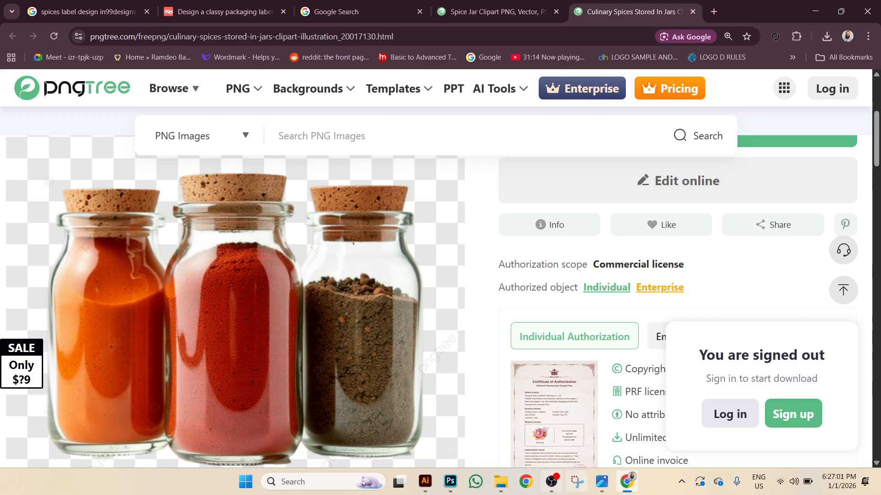
Snip the three cork-topped spice jars from the Pngtree page with Snipping Tool.
left_click(579, 482)
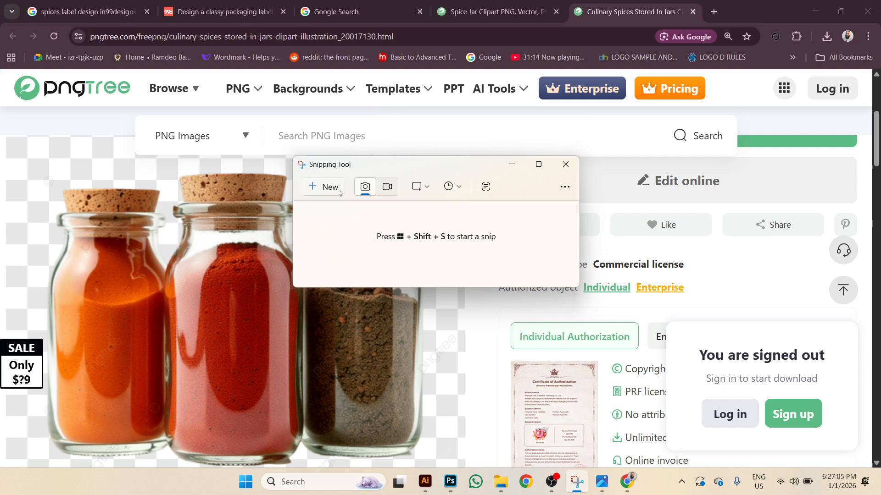
left_click(330, 188)
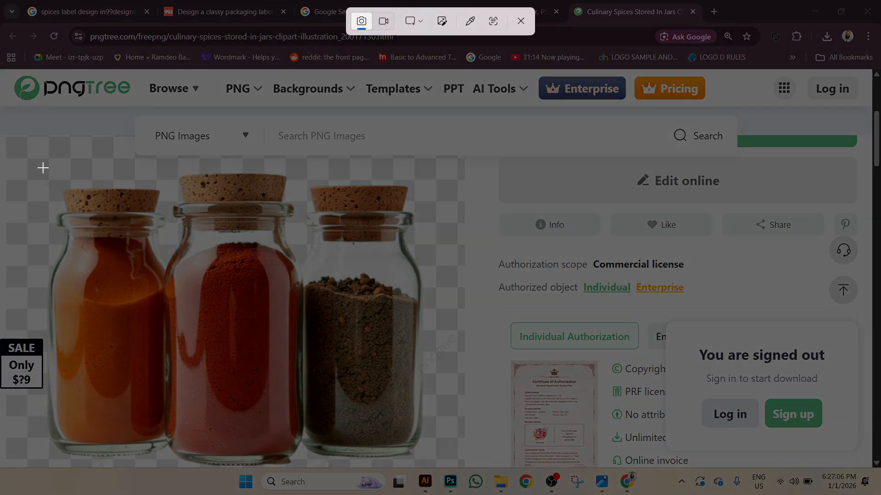
left_click_drag(43, 165, 432, 469)
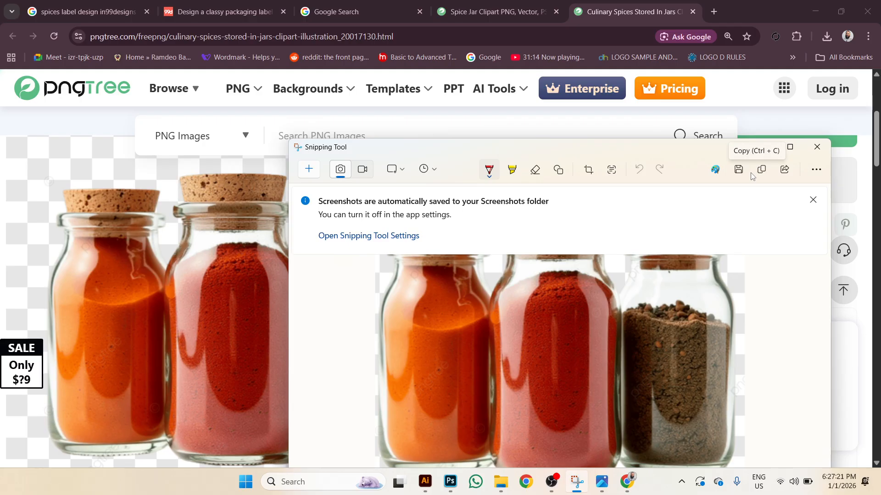
left_click(817, 147)
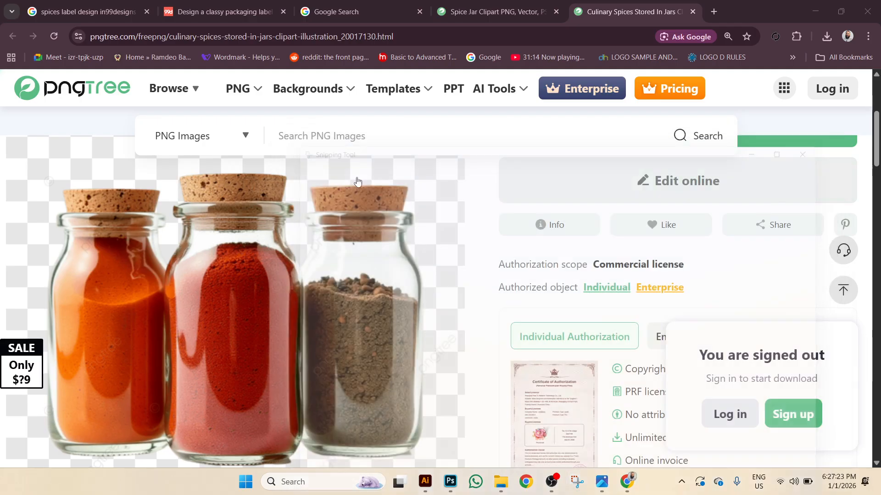
left_click(501, 482)
double_click(644, 276)
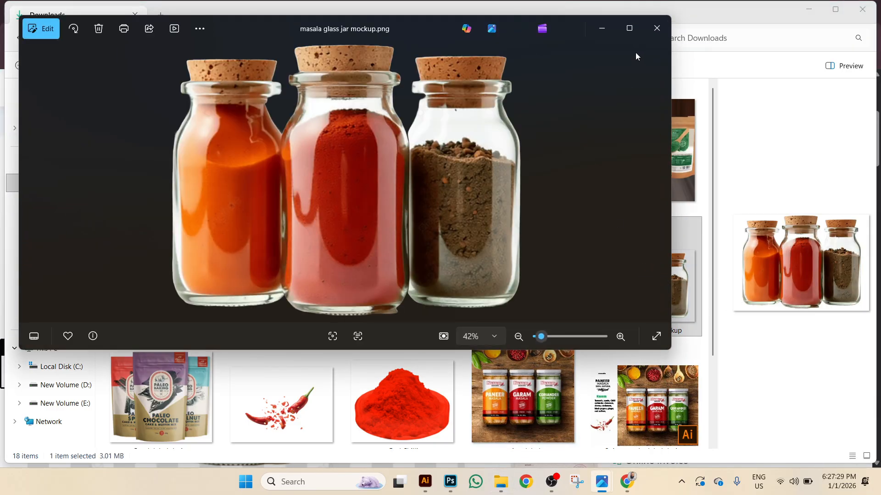
left_click(657, 28)
double_click(556, 276)
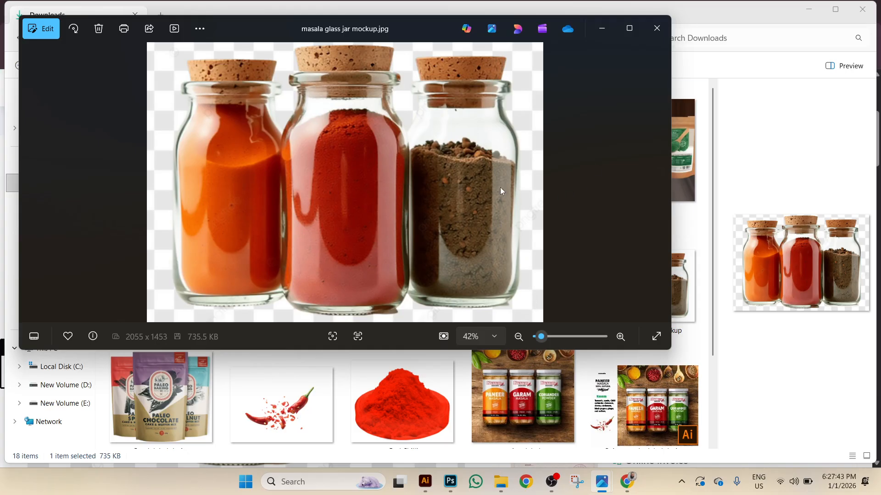
left_click(627, 39)
scroll(456, 179, "up", 6)
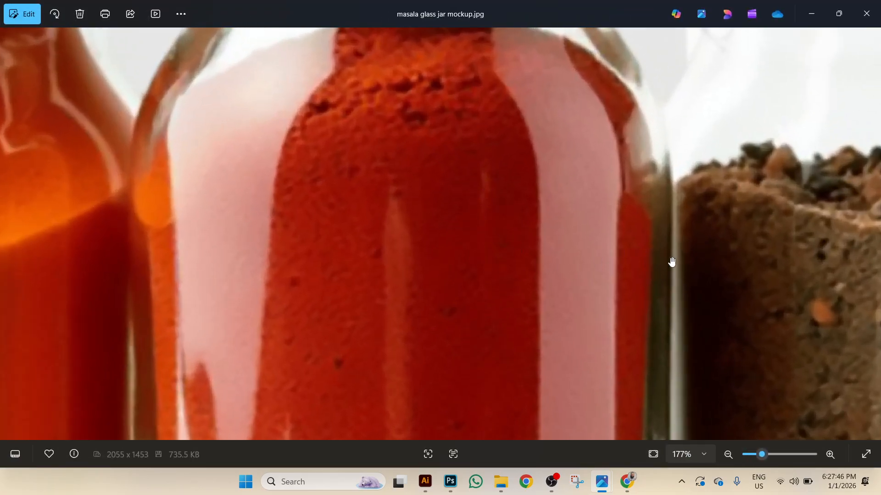
left_click_drag(672, 262, 621, 132)
left_click_drag(477, 115, 507, 106)
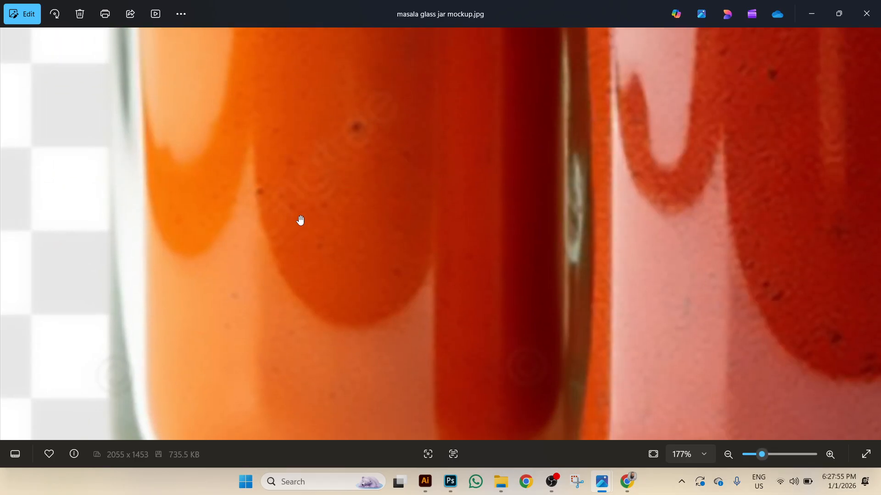
left_click_drag(350, 284, 504, 108)
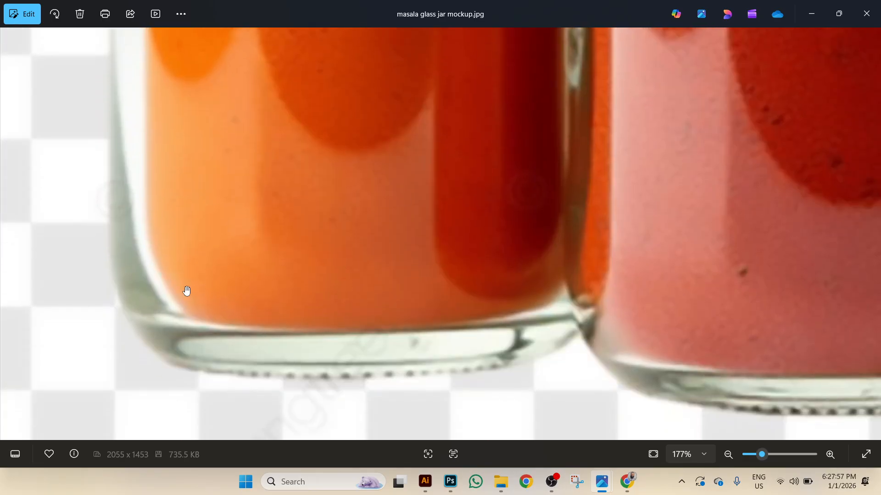
left_click_drag(198, 289, 134, 302)
left_click_drag(386, 308, 185, 312)
left_click_drag(431, 312, 254, 314)
left_click_drag(385, 326, 81, 330)
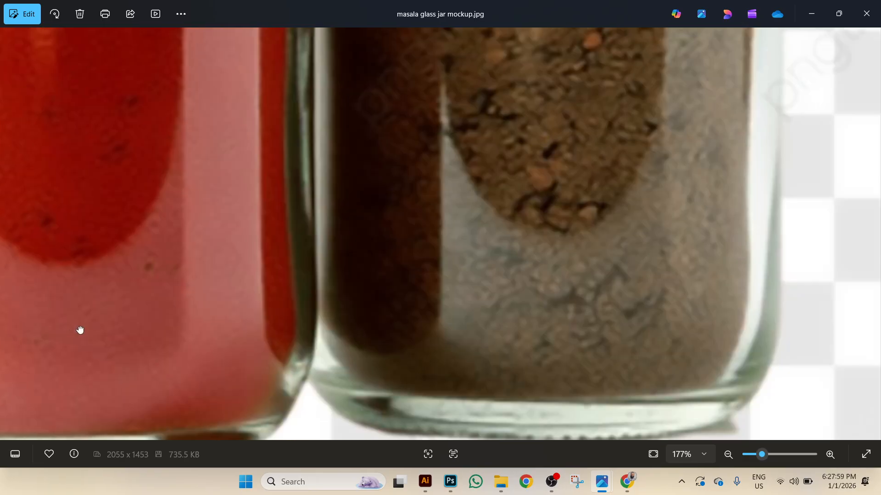
left_click(866, 14)
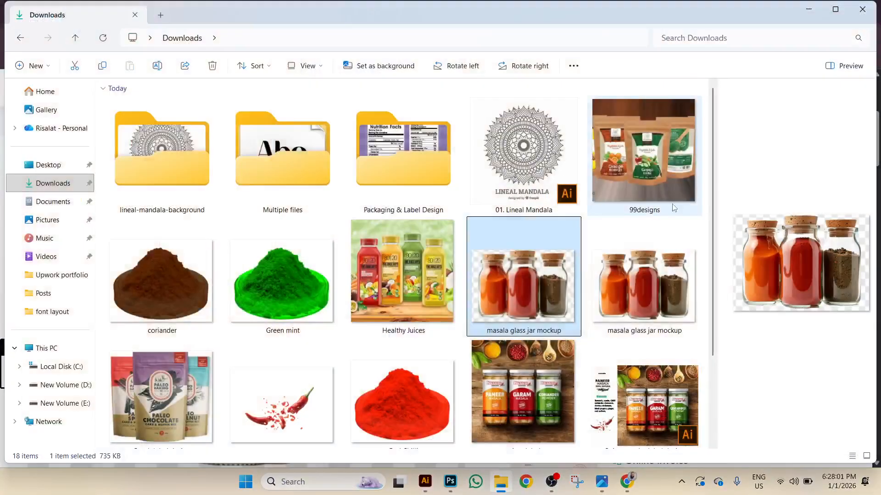
Reach Adobe Express's background remover via a Google search in another browser profile.
left_click(627, 480)
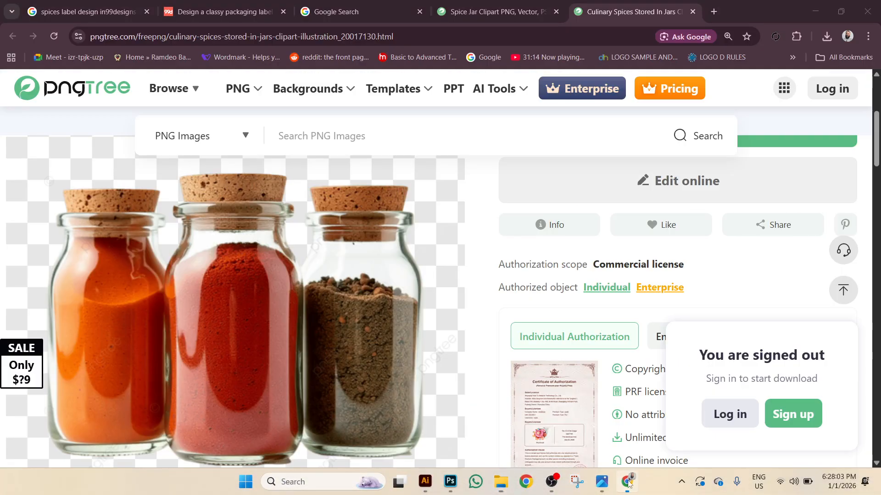
left_click(714, 12)
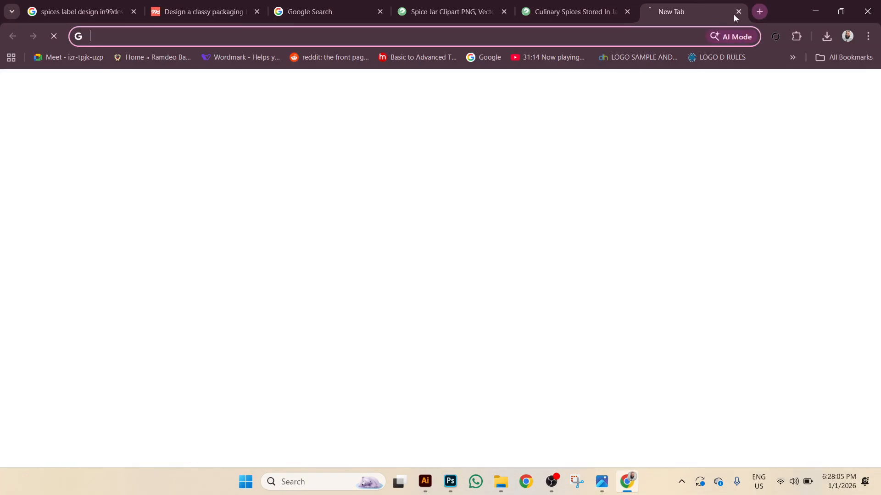
left_click(847, 36)
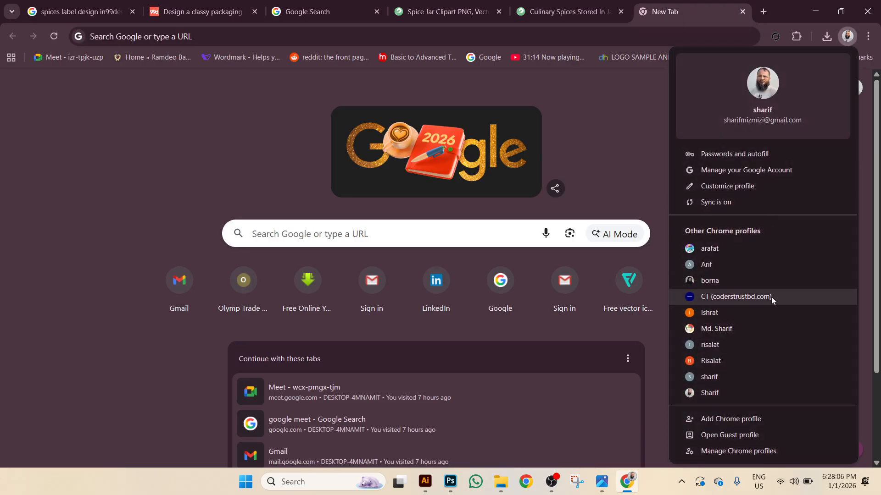
left_click(734, 313)
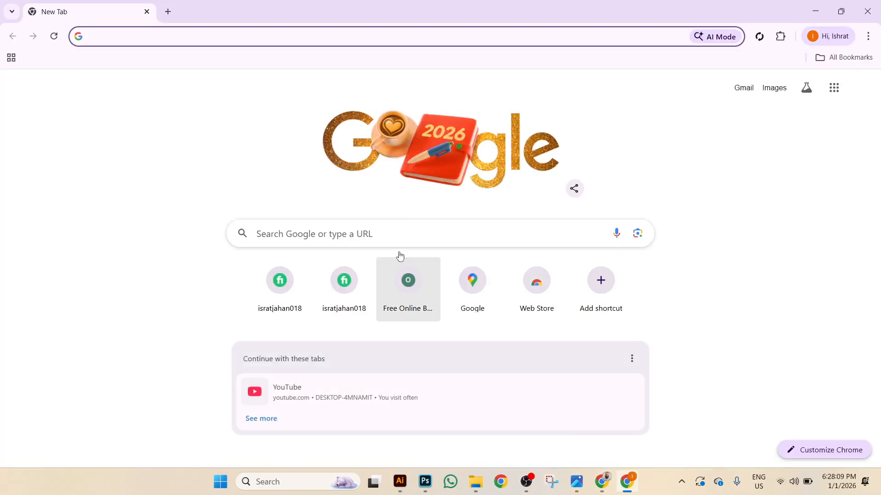
left_click(399, 231)
left_click(340, 297)
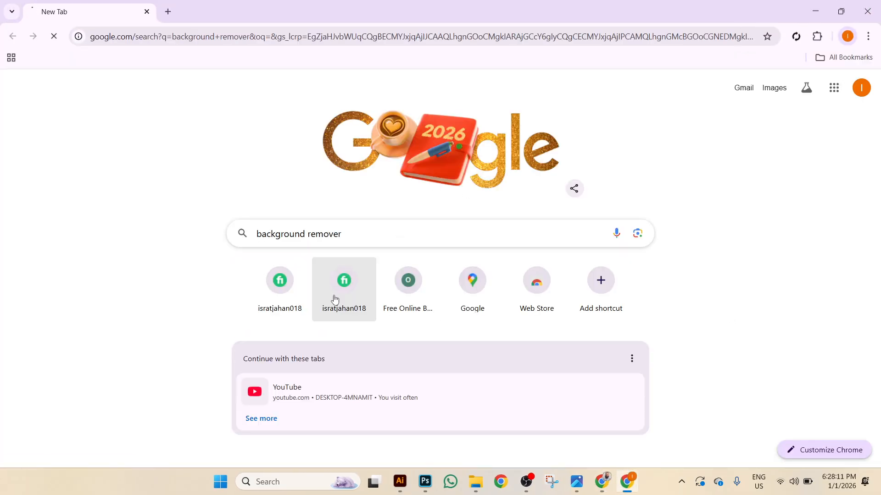
left_click(194, 193)
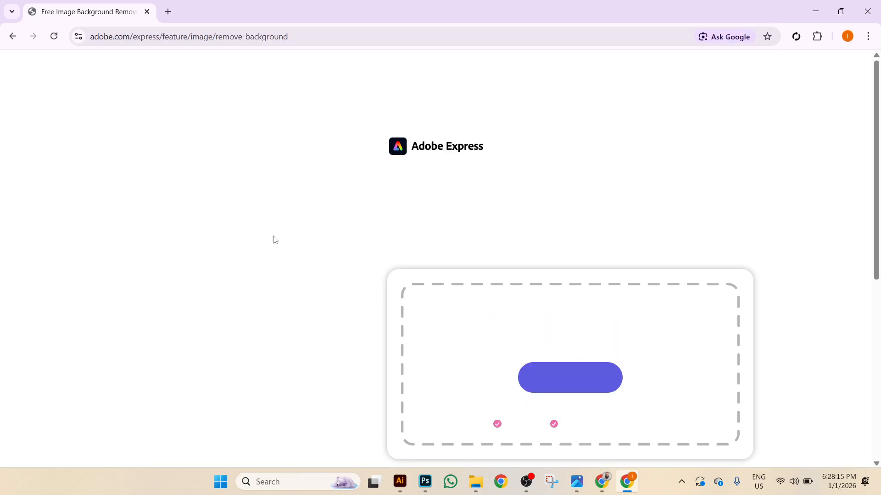
Upload the masala glass jar mockup and download the background-free jars as file.png.
left_click(569, 379)
scroll(504, 195, "down", 3)
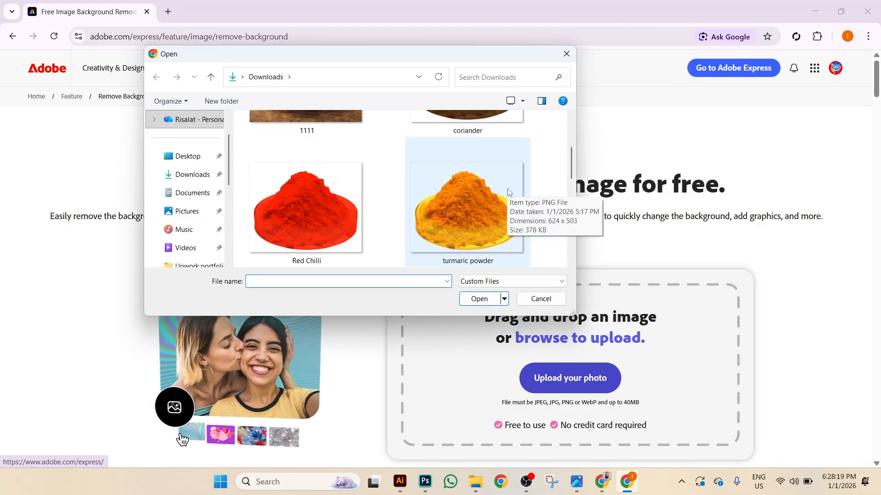
scroll(509, 192, "down", 5)
scroll(522, 194, "down", 5)
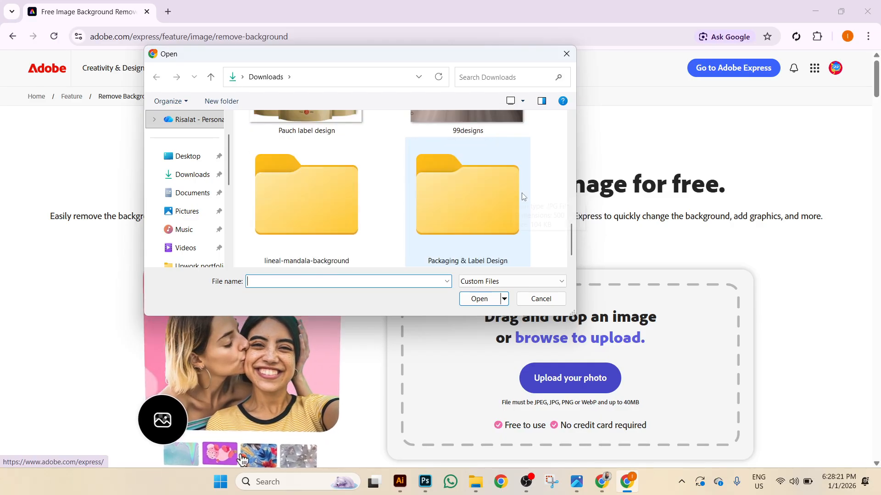
scroll(521, 193, "up", 2)
scroll(521, 193, "up", 10)
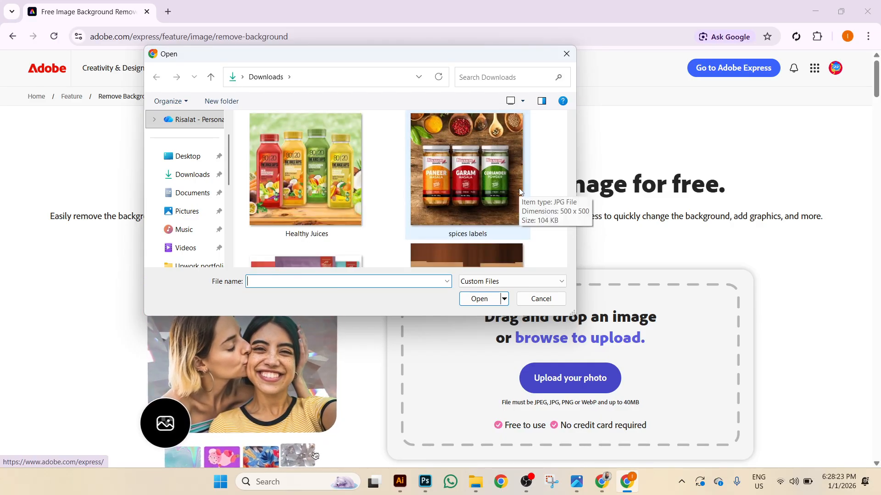
scroll(527, 191, "down", 6)
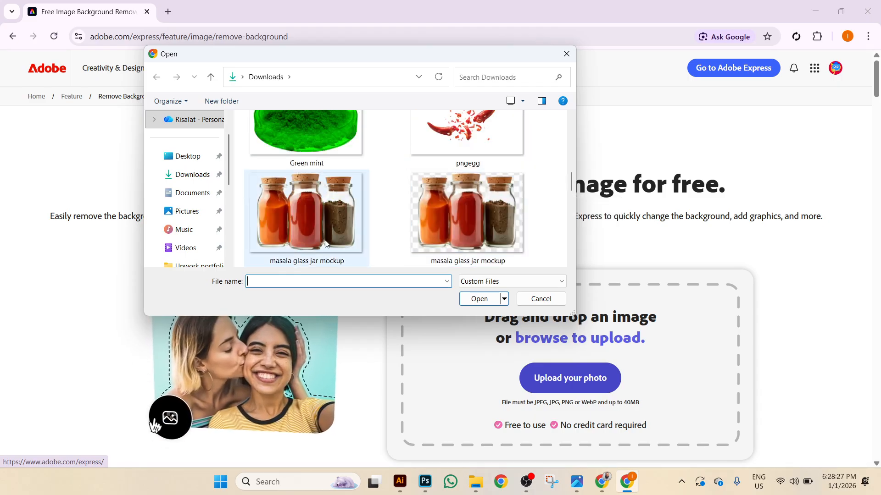
double_click(329, 230)
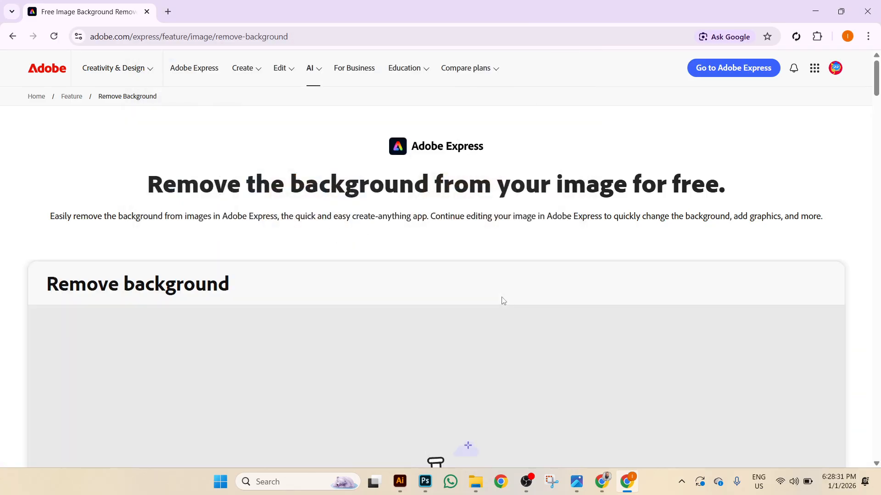
scroll(527, 243, "down", 4)
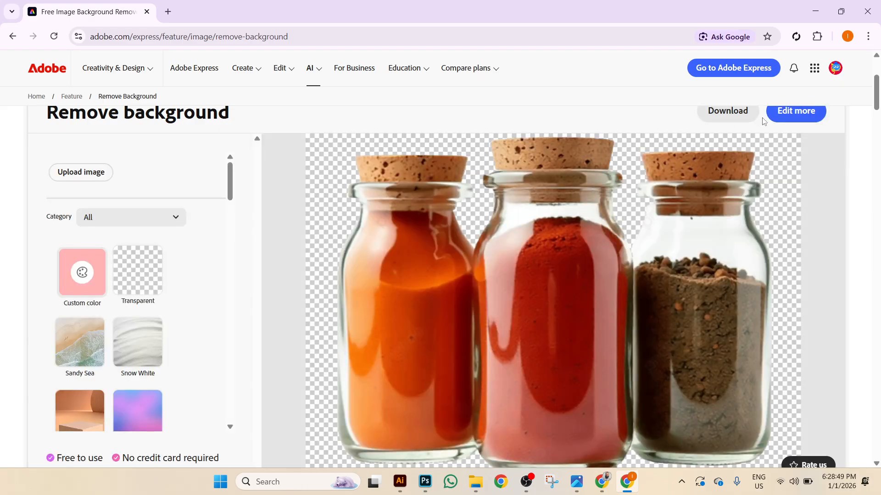
left_click(734, 118)
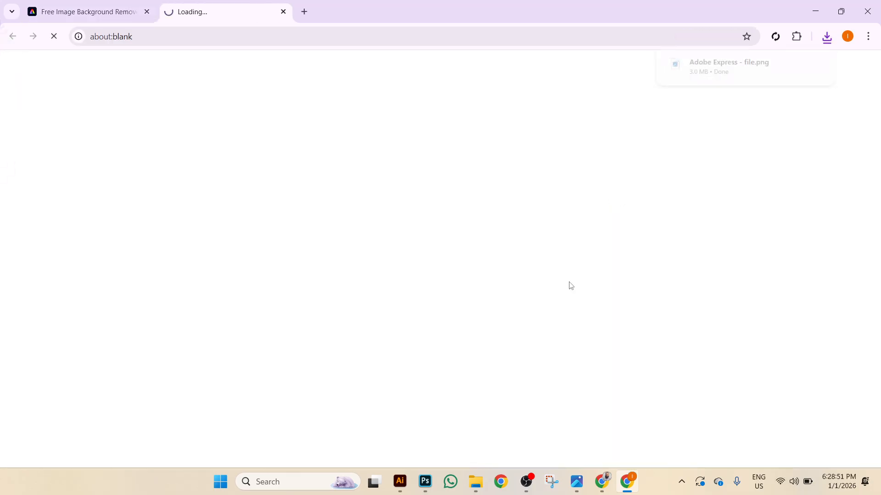
mouse_move(733, 67)
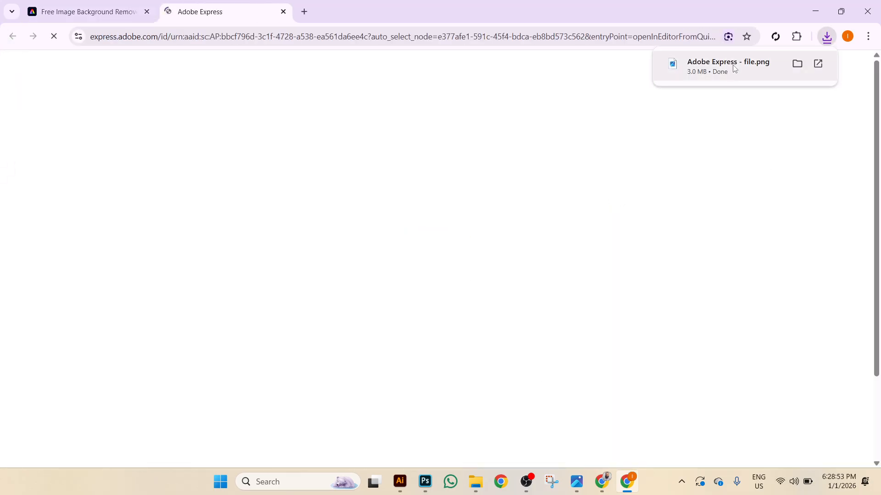
left_click(425, 481)
Open Adobe Express - file.png and place a black Color Fill layer beneath the jars.
left_click(25, 6)
left_click(33, 26)
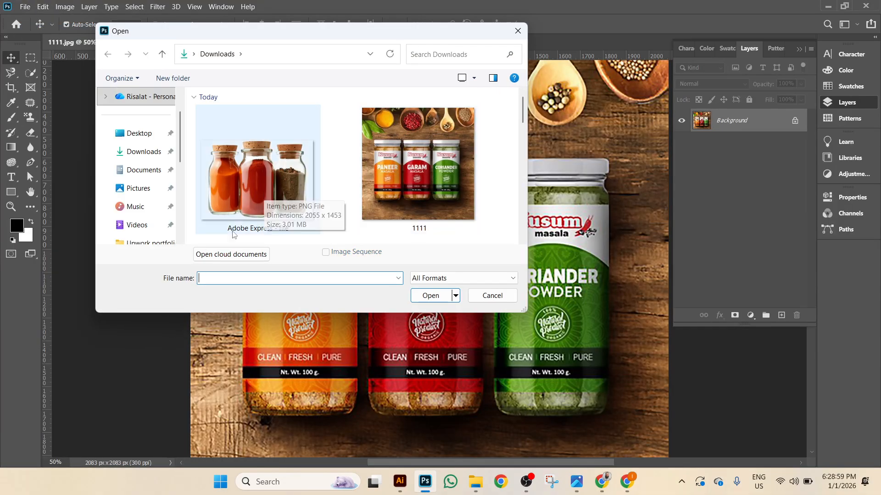
double_click(257, 175)
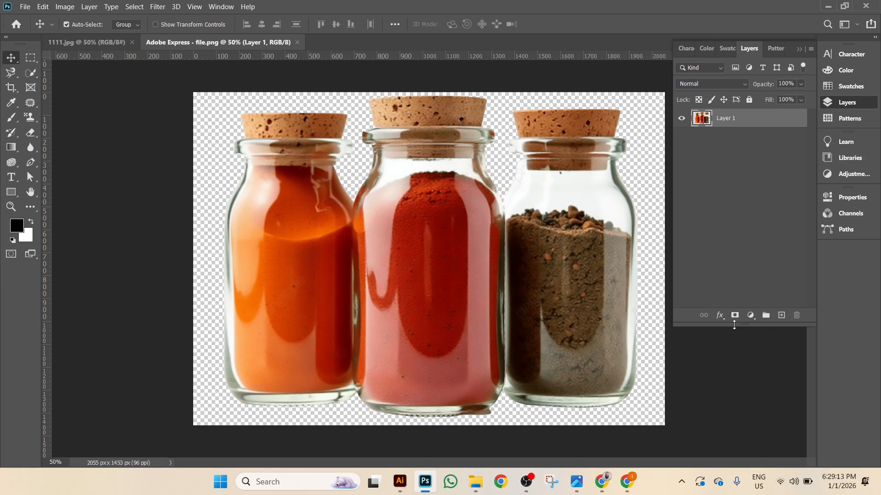
left_click(751, 318)
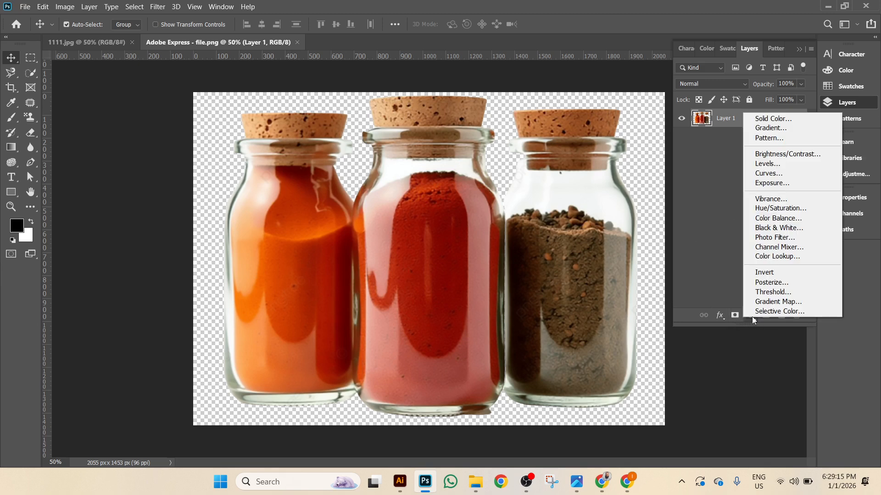
left_click(773, 120)
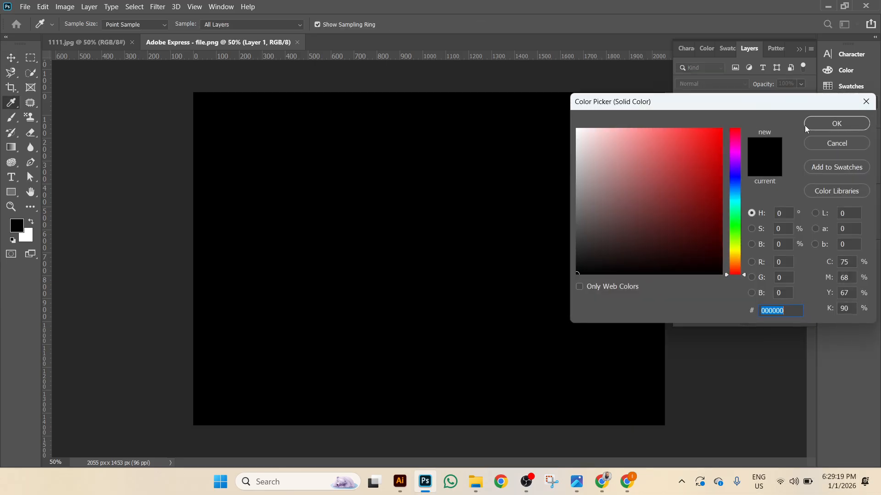
left_click(836, 123)
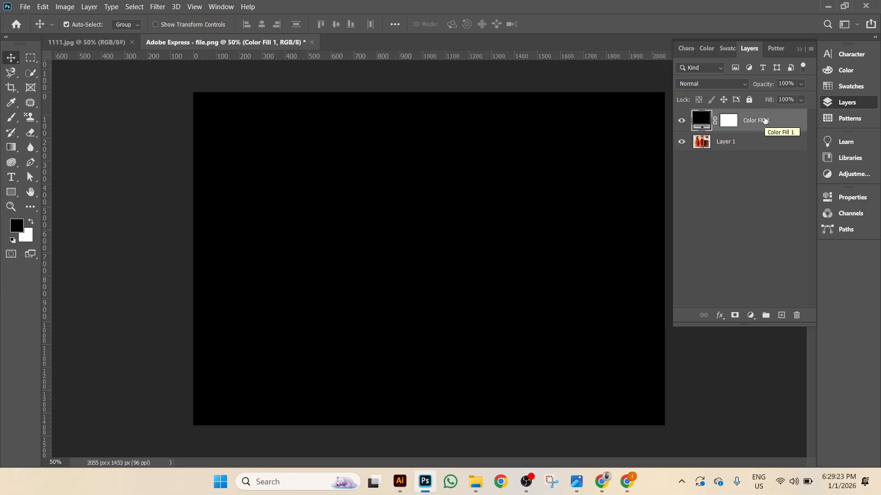
key("ctrl+bracketleft")
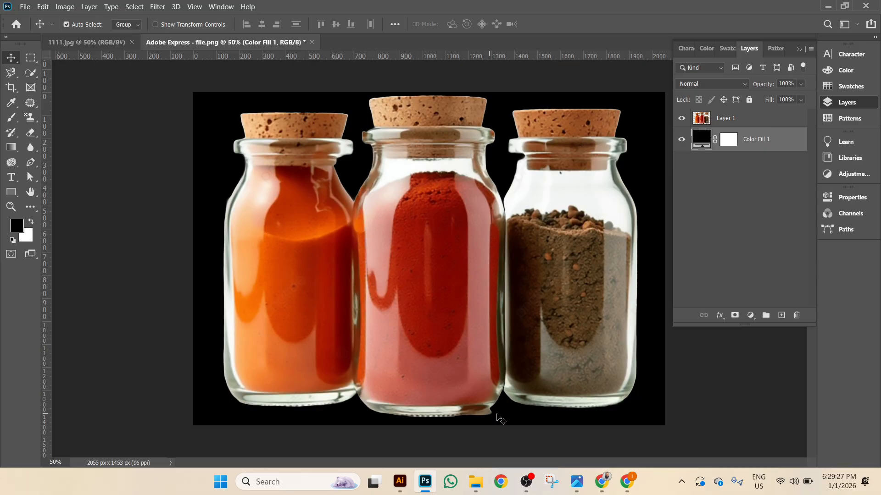
At 200% zoom, erase the glass bump at the red jar's base with the Eraser.
key("ctrl+plus")
key("ctrl+plus")
key("ctrl+plus")
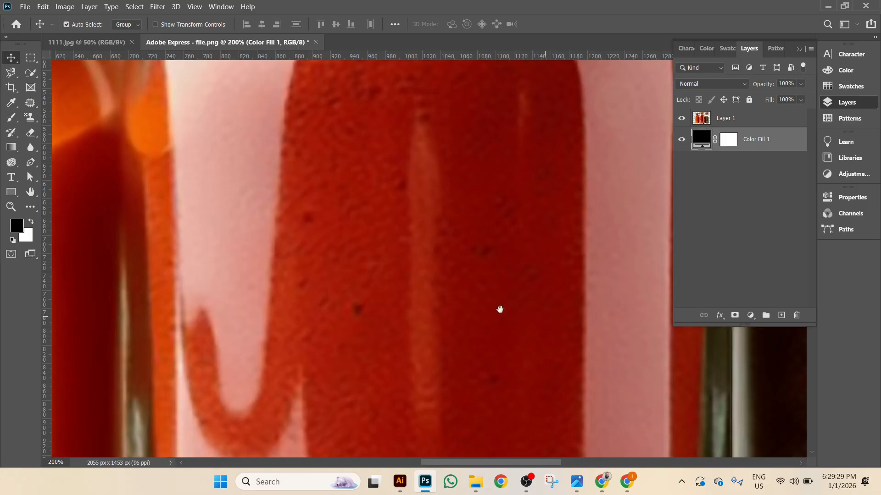
left_click_drag(531, 310, 67, 229)
left_click_drag(569, 294, 308, 427)
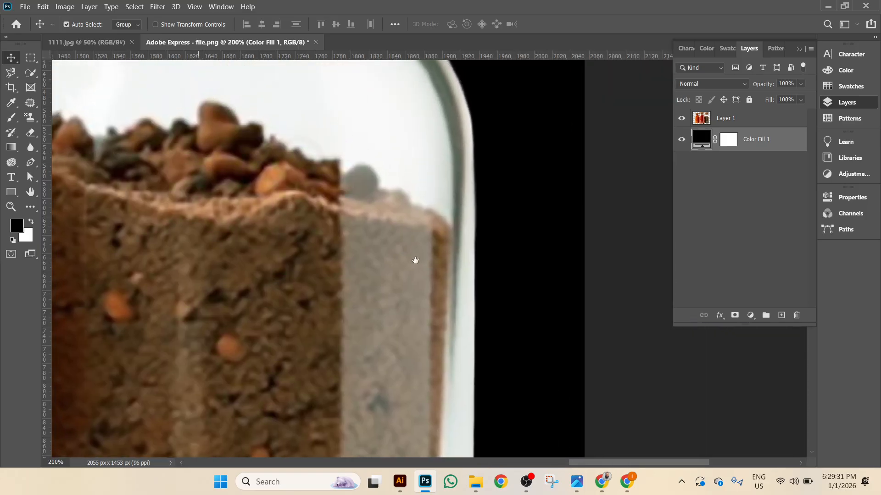
left_click_drag(417, 239, 396, 331)
scroll(387, 278, "down", 10)
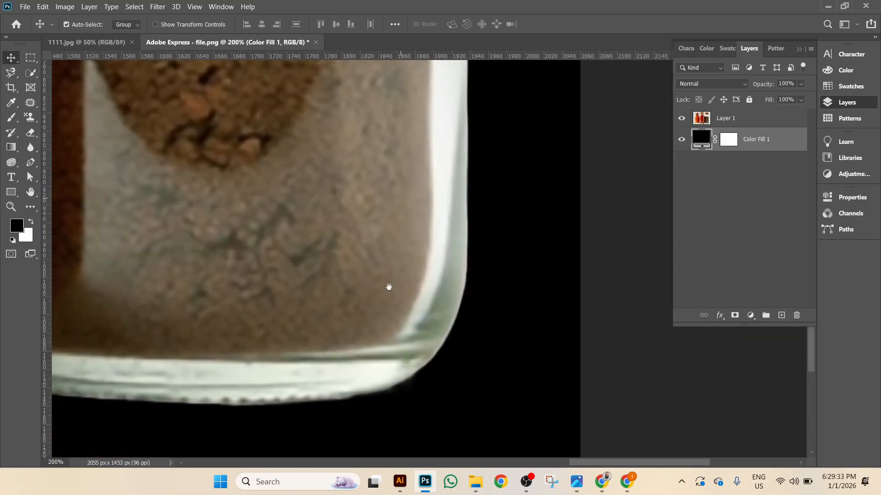
left_click_drag(88, 298, 581, 277)
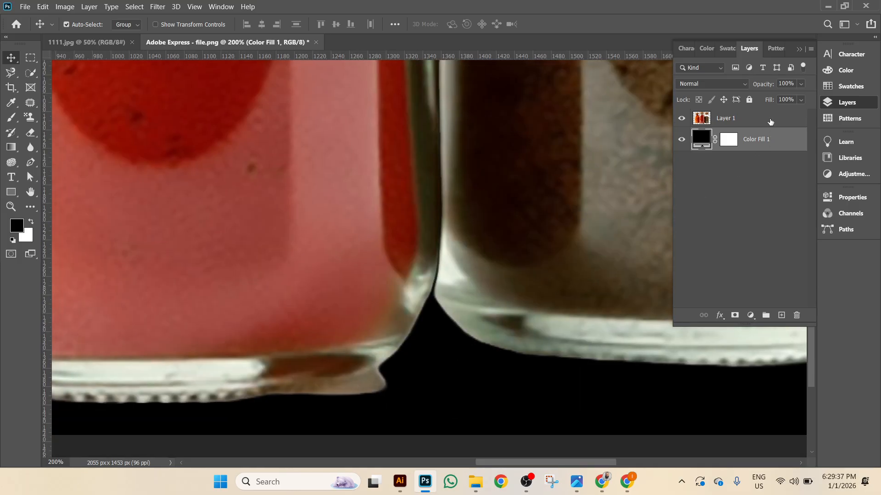
left_click(771, 121)
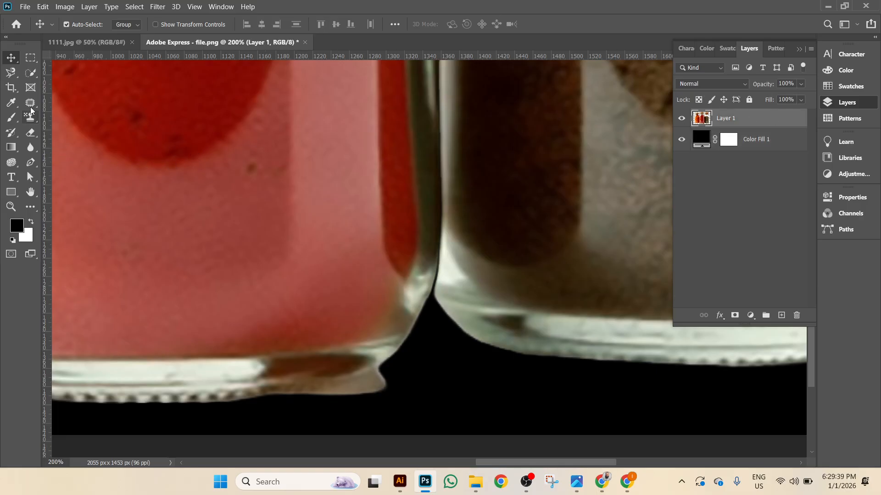
right_click(30, 133)
left_click(75, 133)
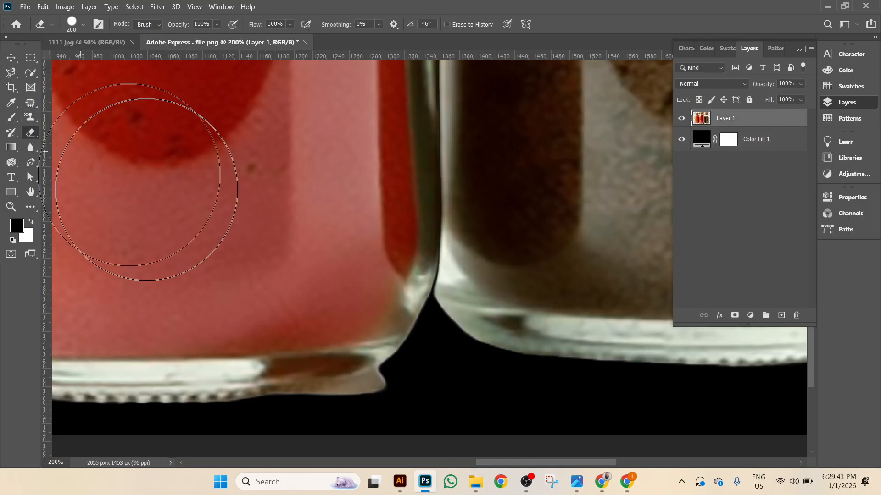
left_click(426, 444)
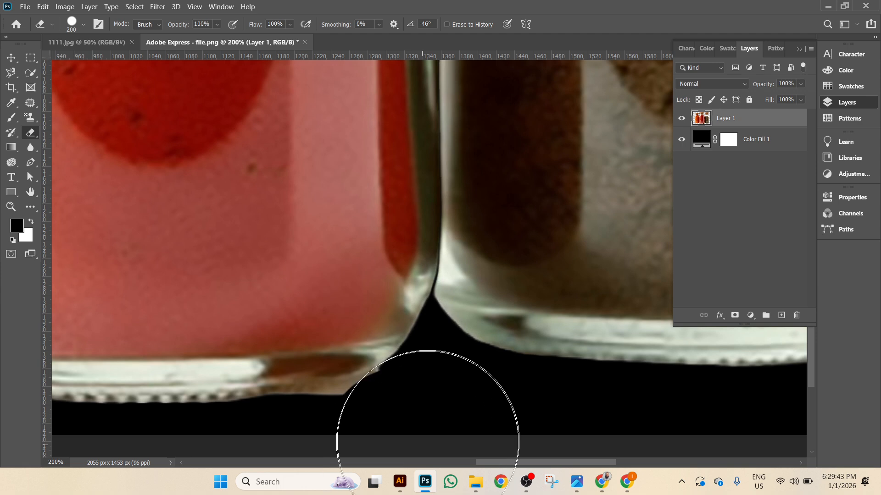
left_click(398, 464)
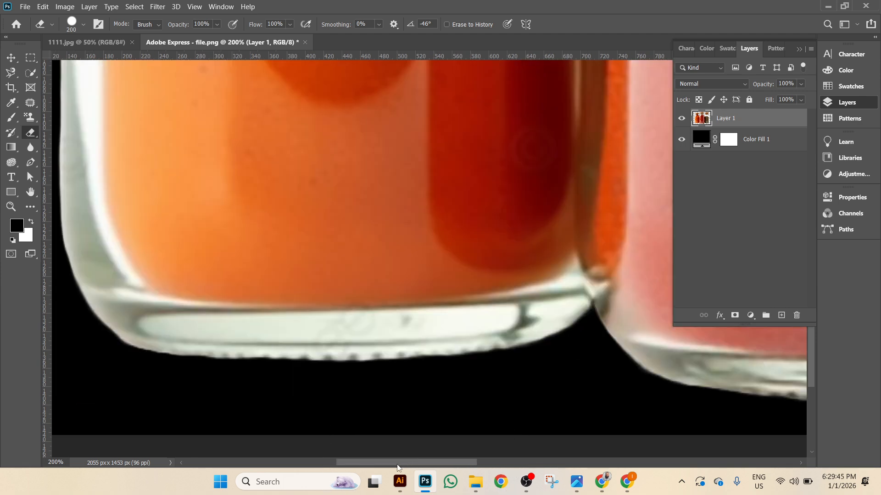
With a smaller eraser brush, smooth and trim the red jar's pointed bottom edge.
key("ctrl+minus")
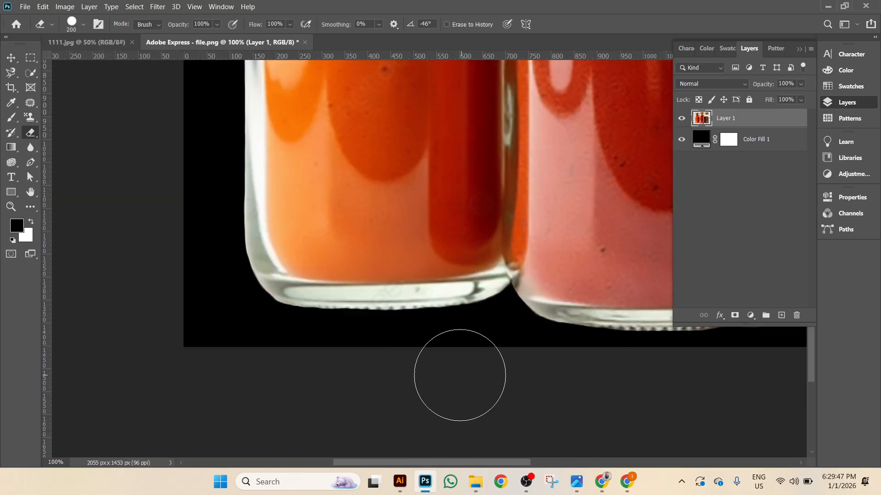
scroll(450, 361, "right", 6)
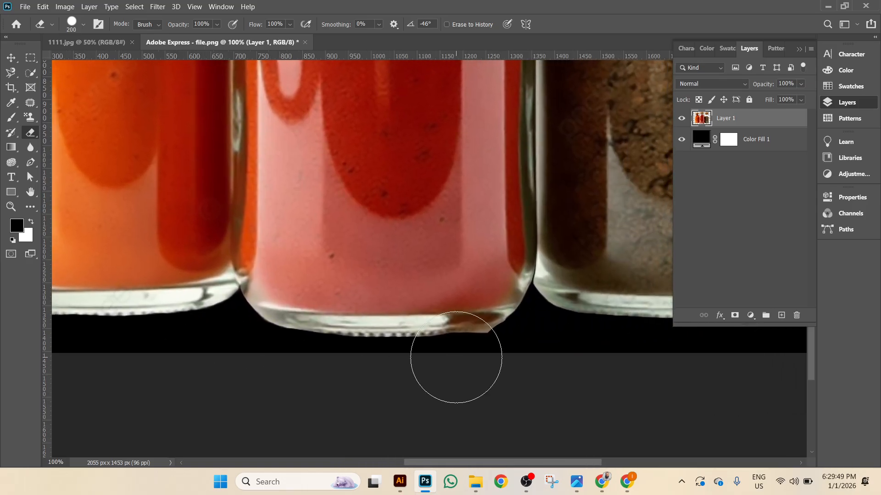
key("bracketleft")
key("bracketleft")
key("bracketleft")
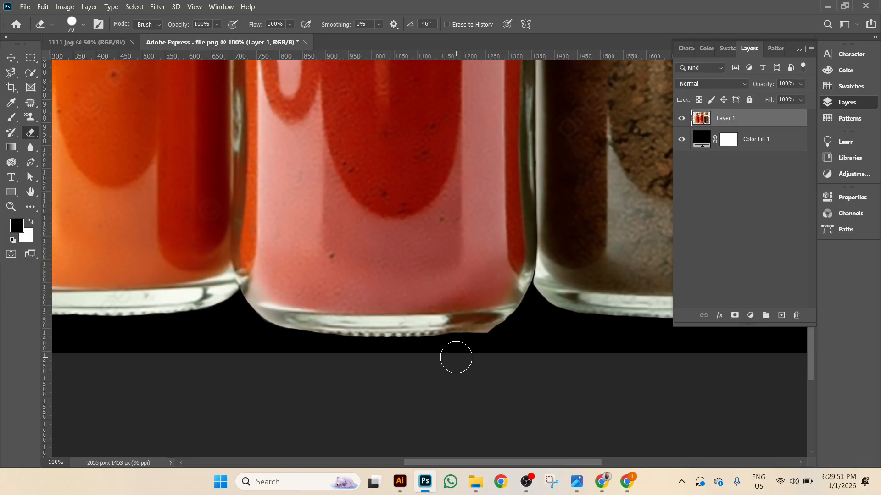
scroll(458, 359, "up", 2)
mouse_move(542, 338)
left_mouse_down()
mouse_move(382, 180)
mouse_move(198, 122)
left_mouse_up()
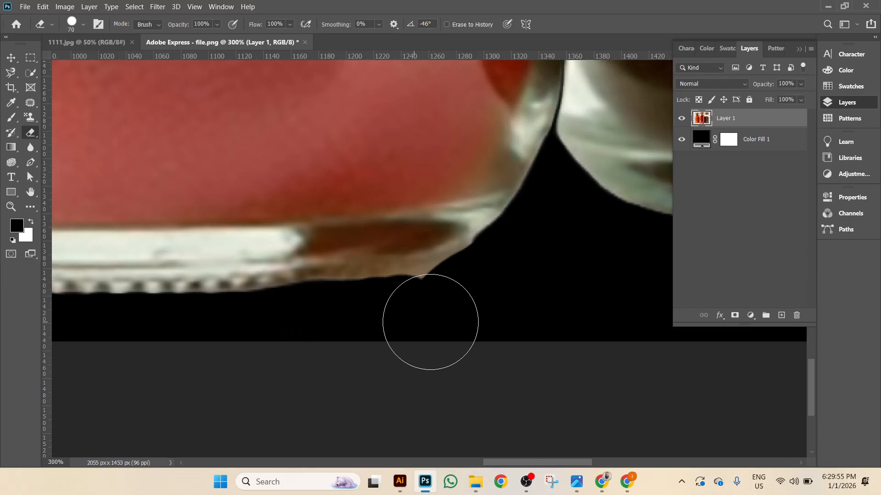
left_click_drag(491, 289, 405, 319)
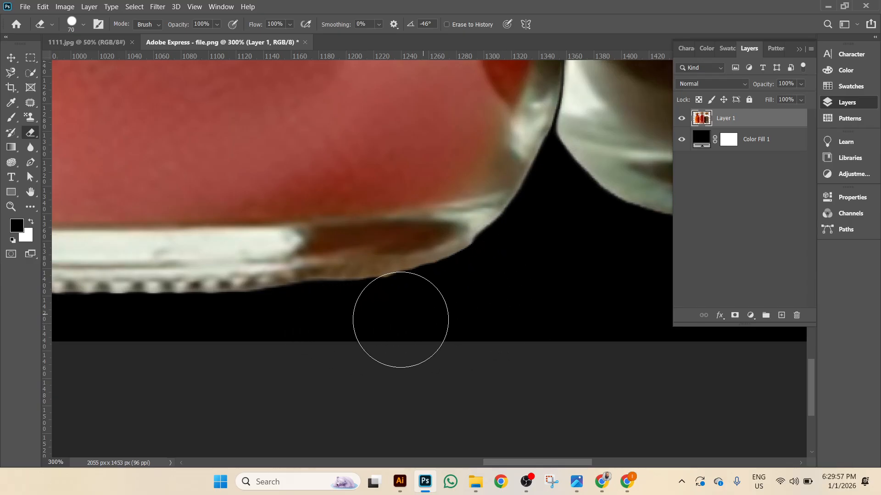
mouse_move(522, 282)
left_mouse_down()
mouse_move(501, 280)
mouse_move(423, 317)
mouse_move(348, 331)
mouse_move(504, 285)
mouse_move(321, 330)
mouse_move(541, 282)
mouse_move(471, 360)
left_mouse_up()
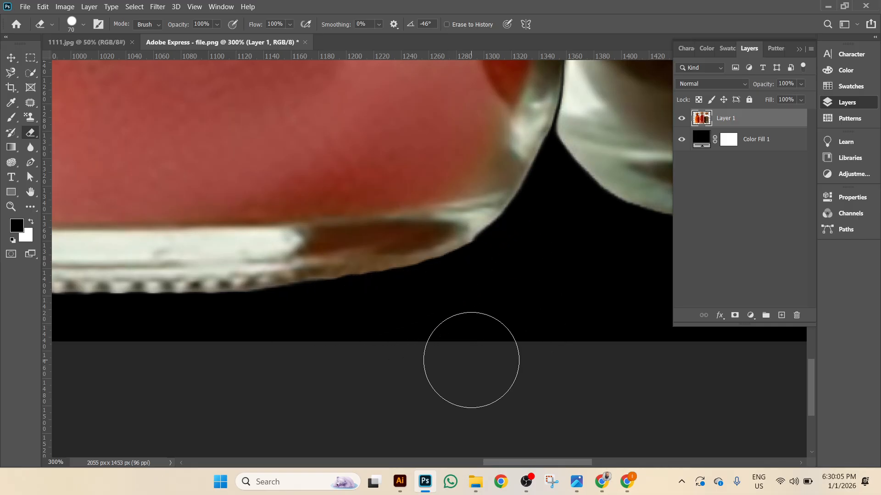
scroll(472, 362, "down", 3, "alt")
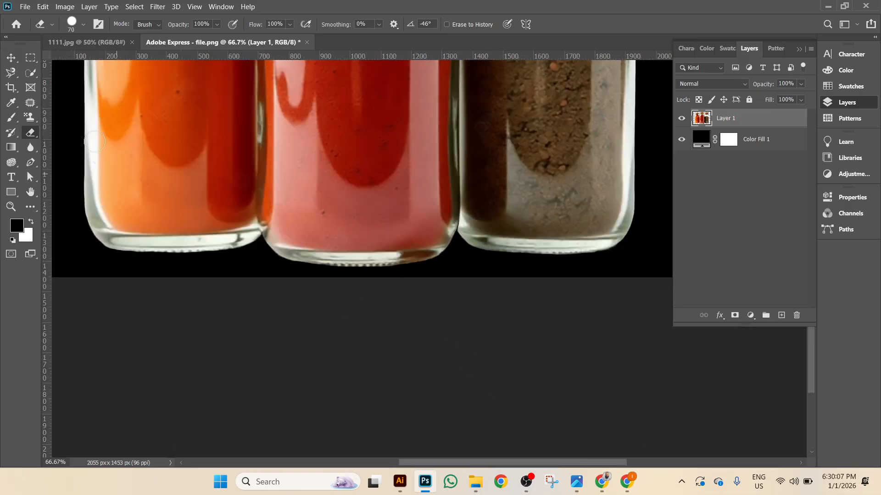
Delete the black Color Fill 1 layer.
left_click(13, 60)
left_click(742, 139)
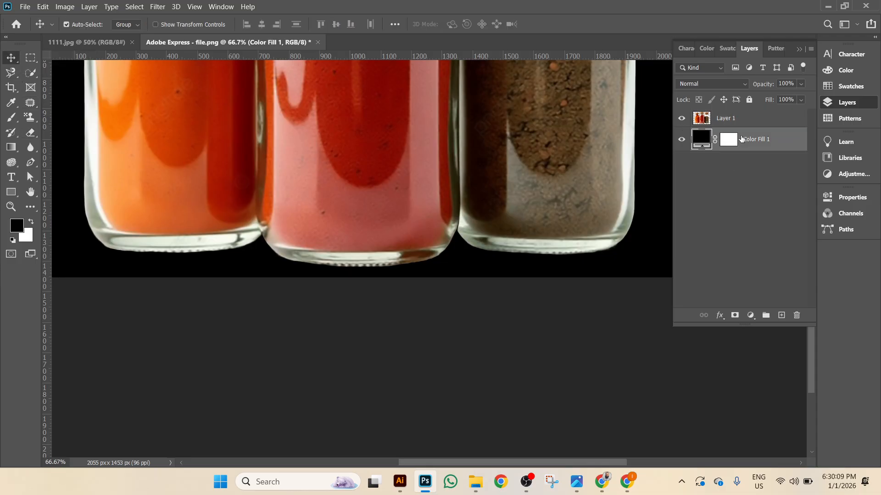
key("Delete")
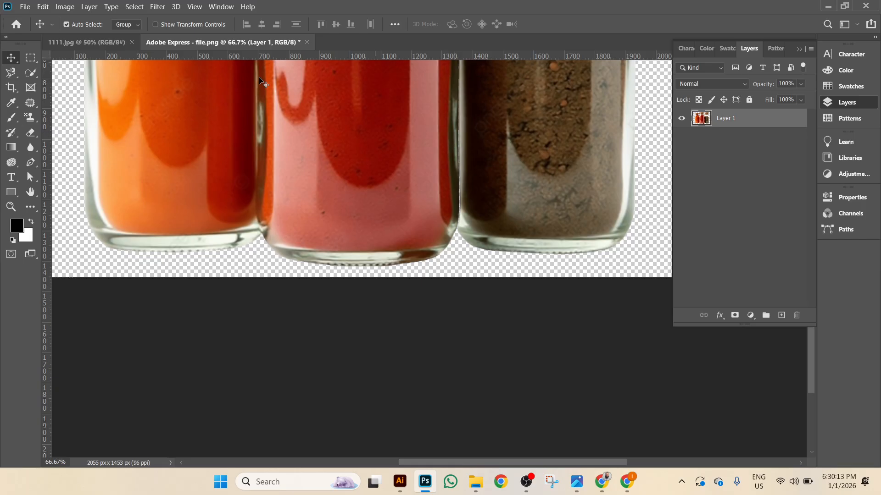
Cancel Save As and close the jar cutout without saving changes.
left_click(24, 7)
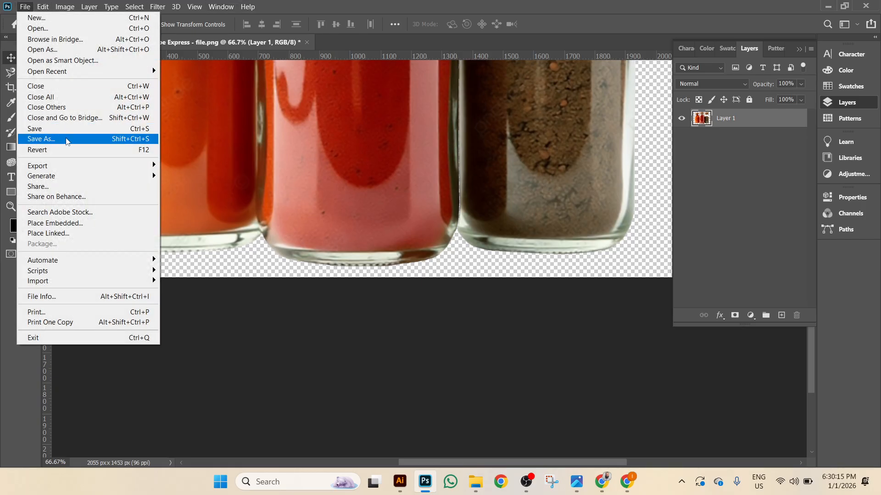
left_click(52, 139)
left_click(252, 228)
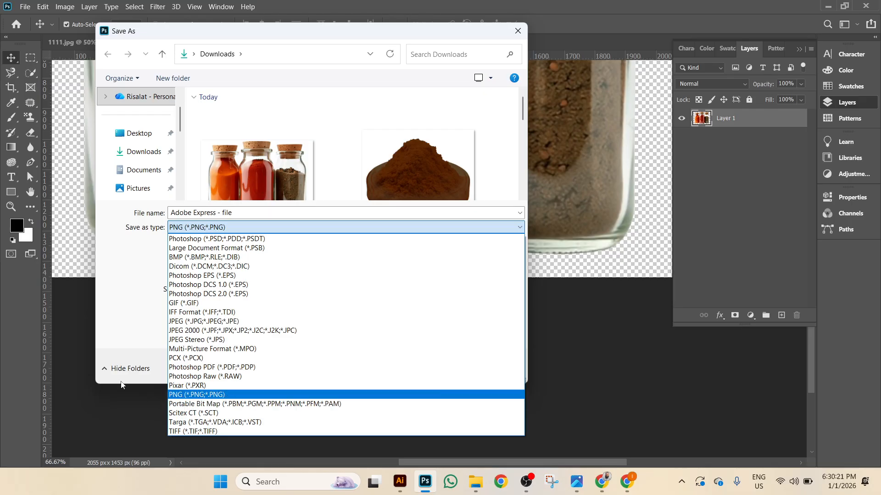
left_click(116, 403)
left_click(512, 370)
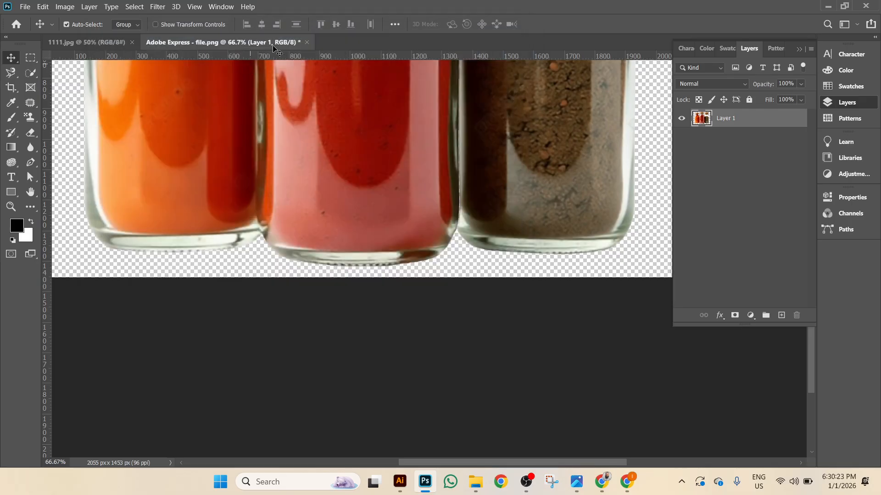
left_click(307, 42)
left_click(456, 189)
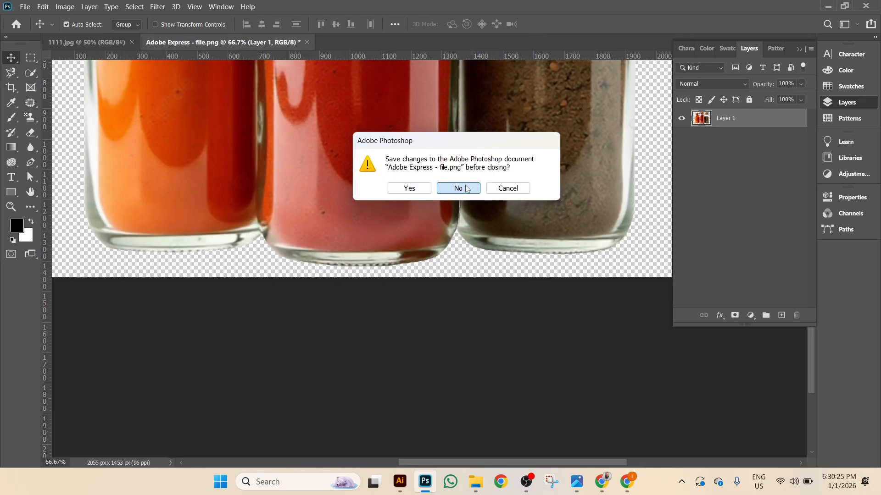
left_click(25, 7)
left_click(42, 28)
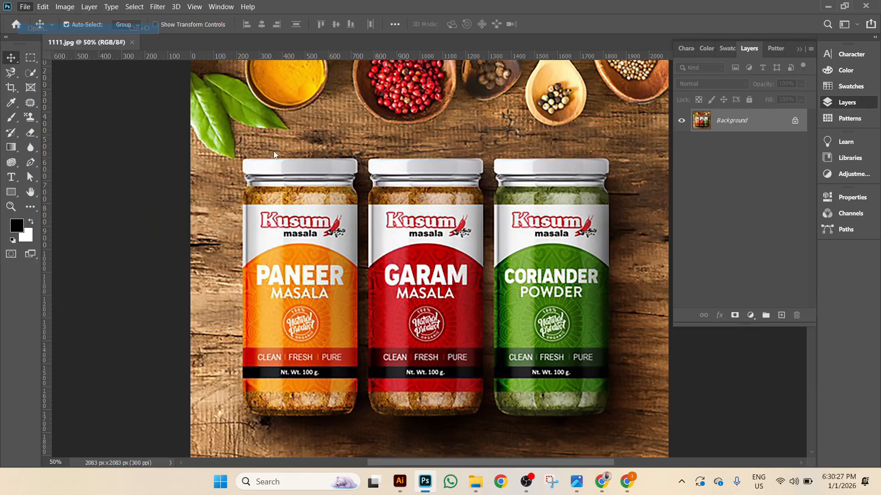
scroll(392, 224, "down", 3)
scroll(459, 217, "down", 5)
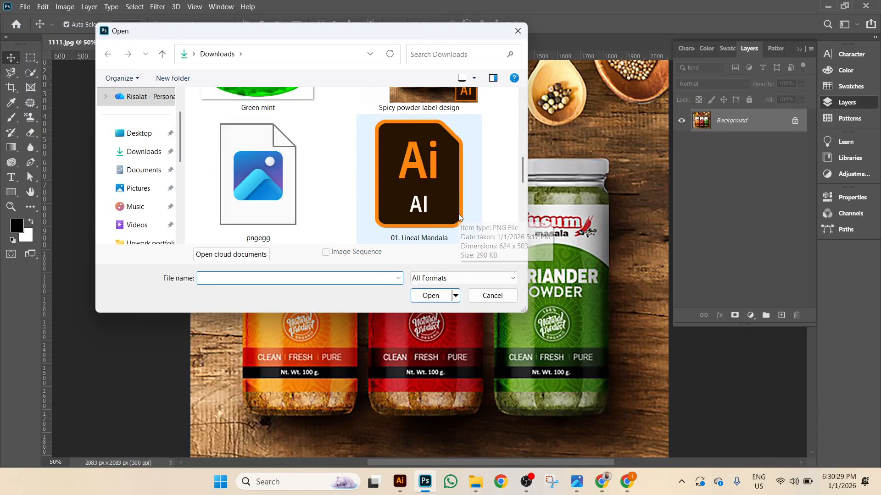
scroll(469, 211, "up", 10)
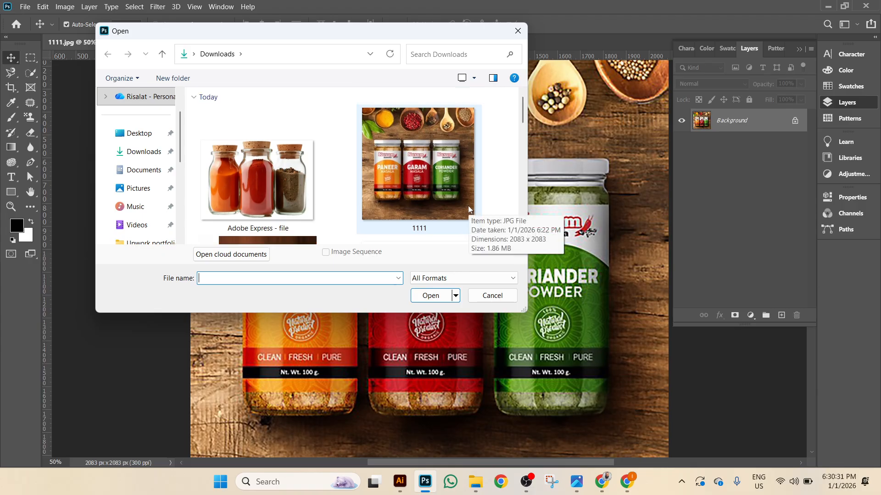
scroll(468, 209, "down", 4)
scroll(468, 206, "down", 8)
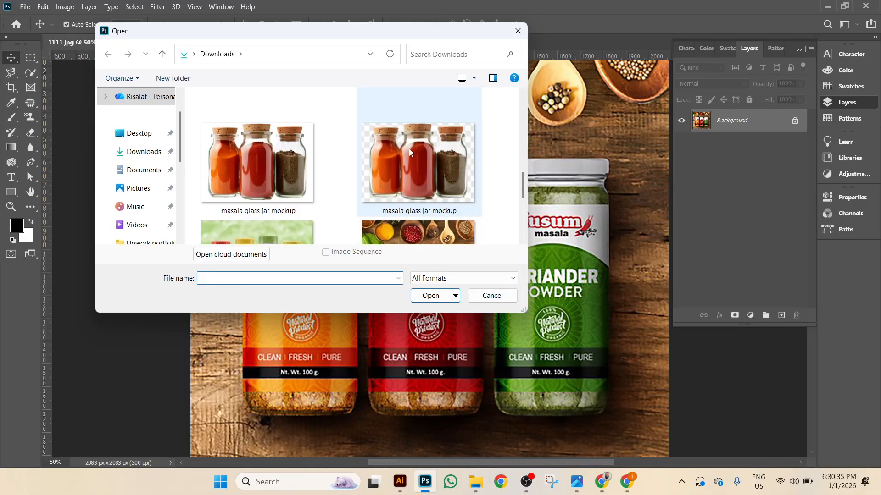
left_click(410, 152)
left_click(246, 157)
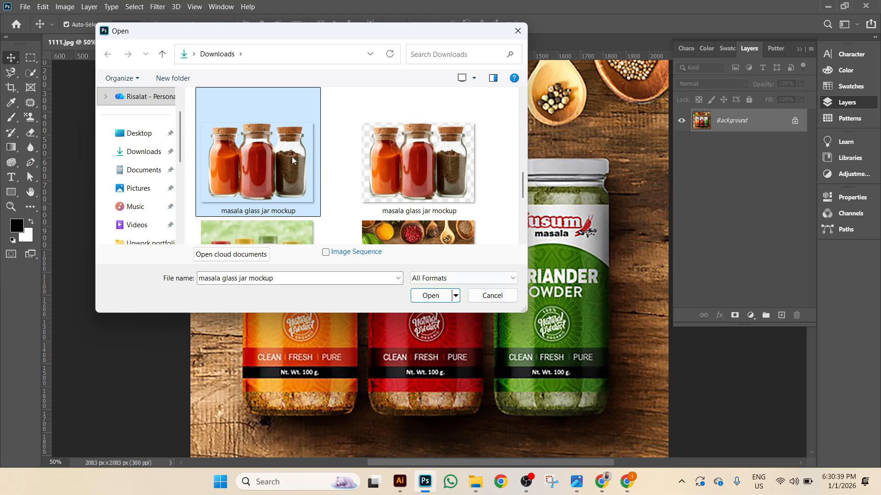
left_click(491, 295)
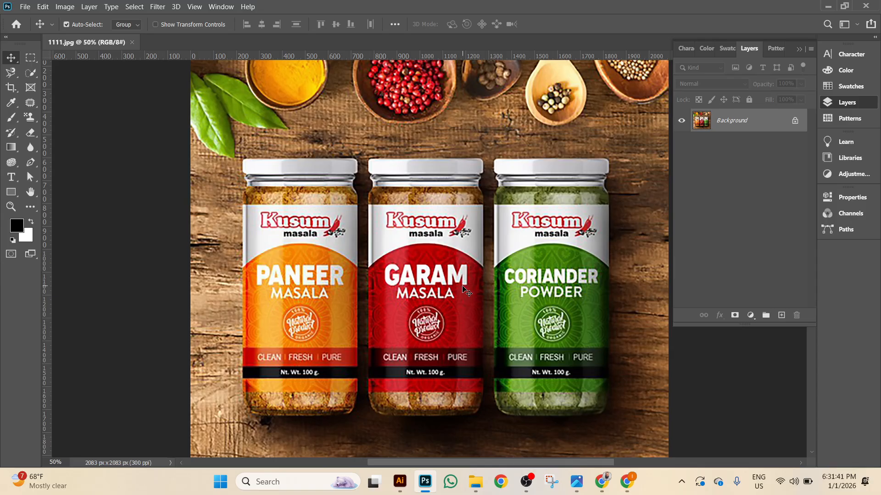
Zoom 1111.jpg to 66.7% to inspect the Kusum labels, then bring Chrome forward.
key("ctrl+plus")
scroll(464, 273, "down", 3)
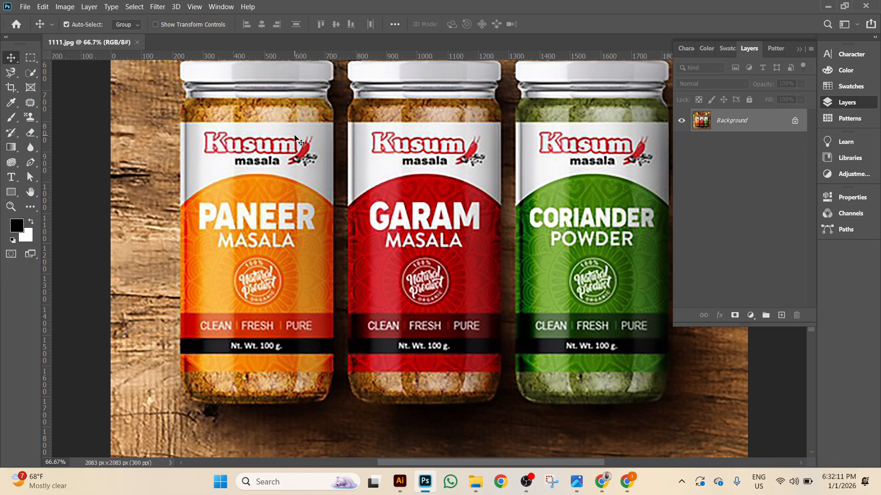
left_click(620, 486)
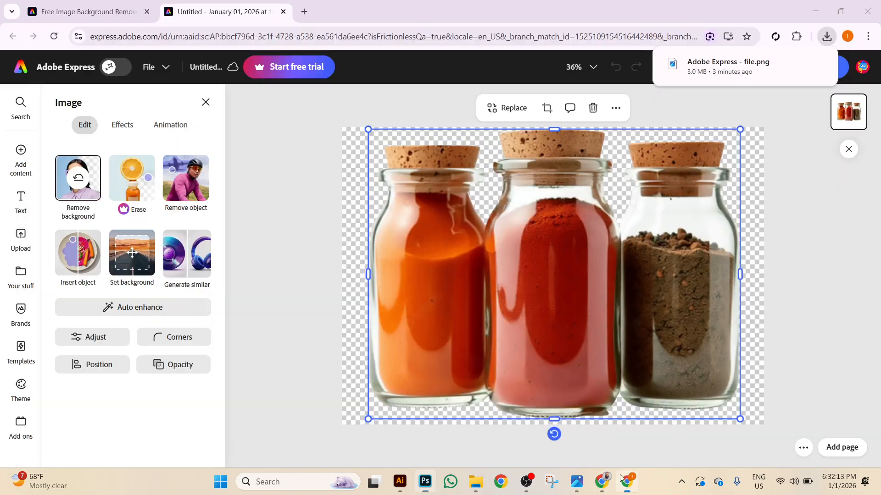
Create a new Illustrator document in inches, 2.5 wide by 6 high, in RGB Color.
left_click(399, 482)
left_click(55, 9)
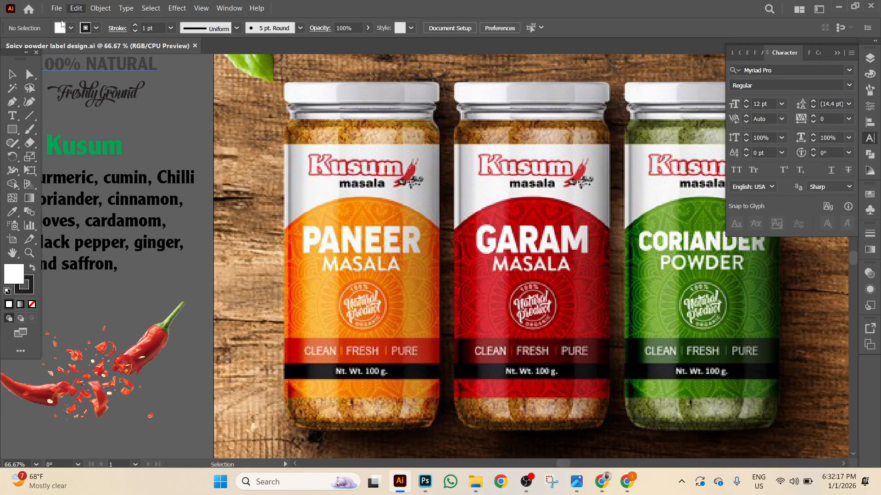
key("Escape")
key("ctrl+n")
left_click(669, 147)
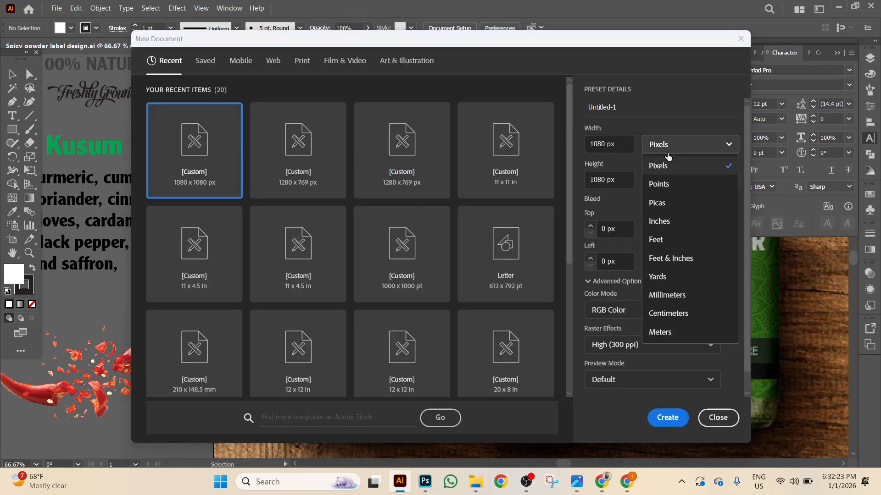
left_click(711, 222)
left_click(624, 151)
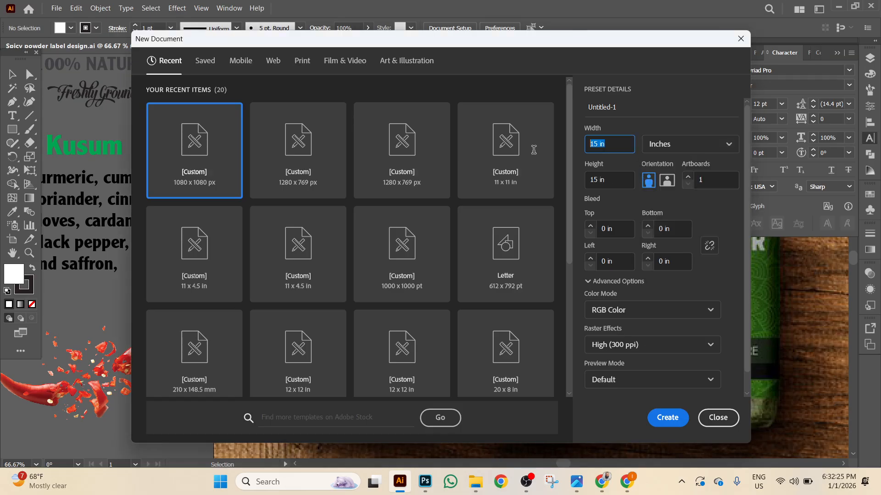
type("2.")
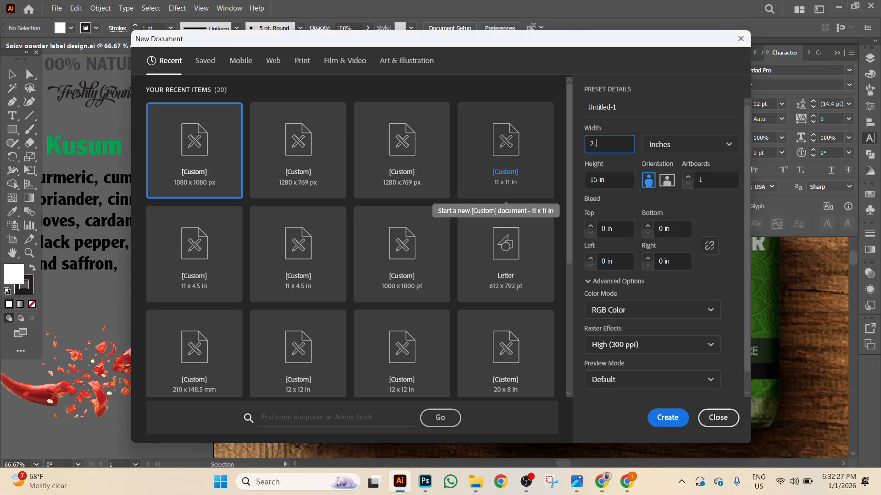
type("5")
key("Tab")
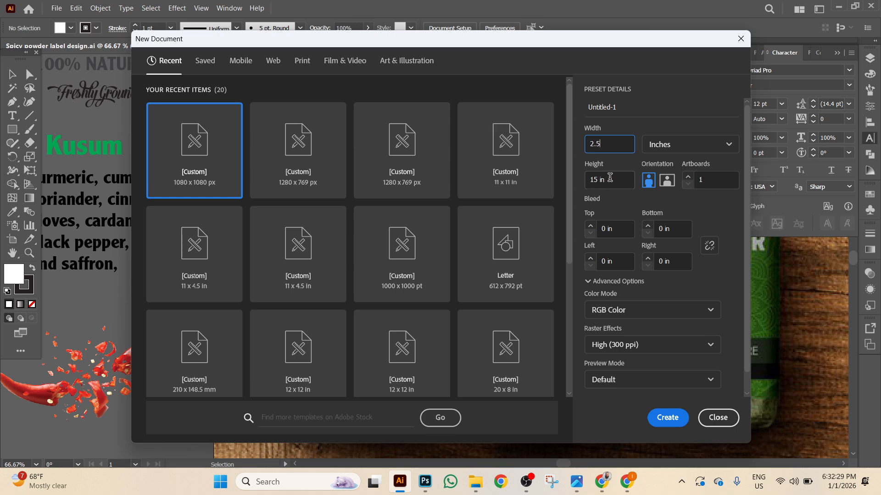
type("6")
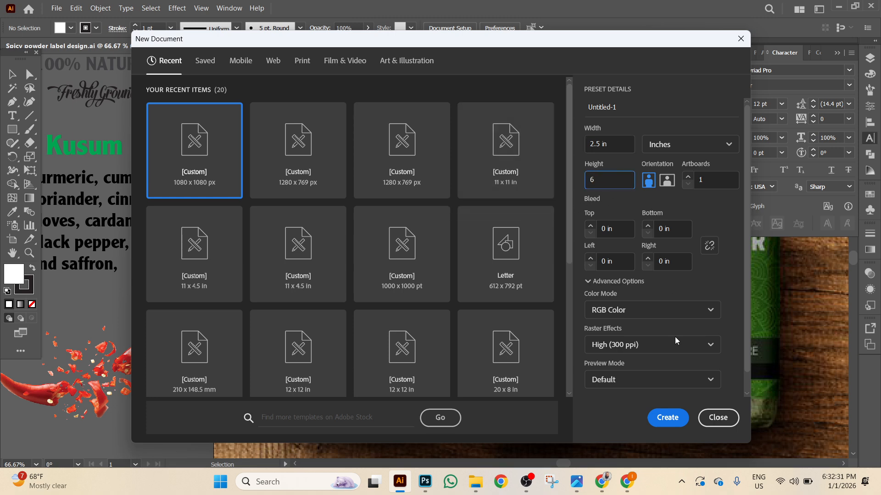
left_click(651, 314)
left_click(651, 314)
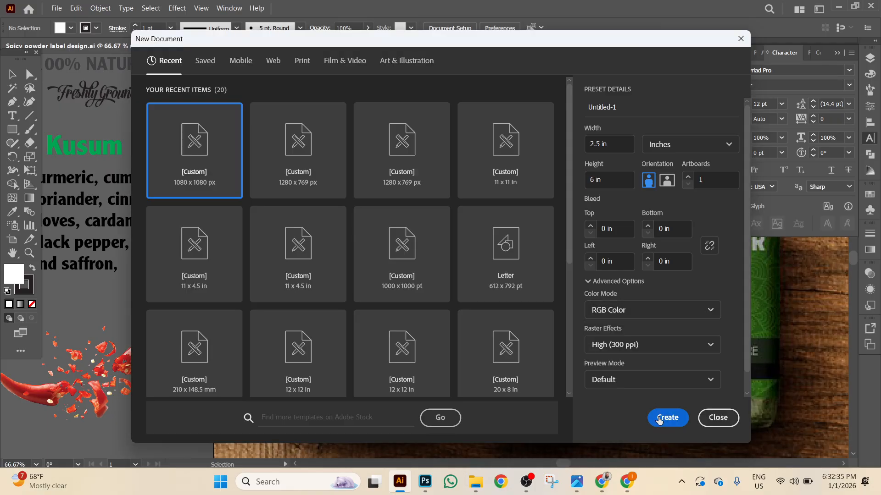
left_click(668, 418)
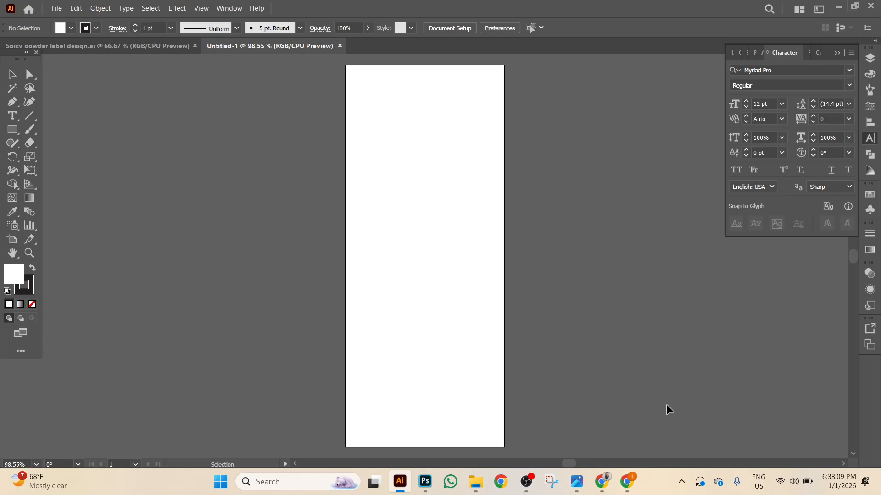
Resize Untitled-1's artboard to 2.5 × 5 in and return to Spicy powder label design.ai.
scroll(275, 175, "up", 2)
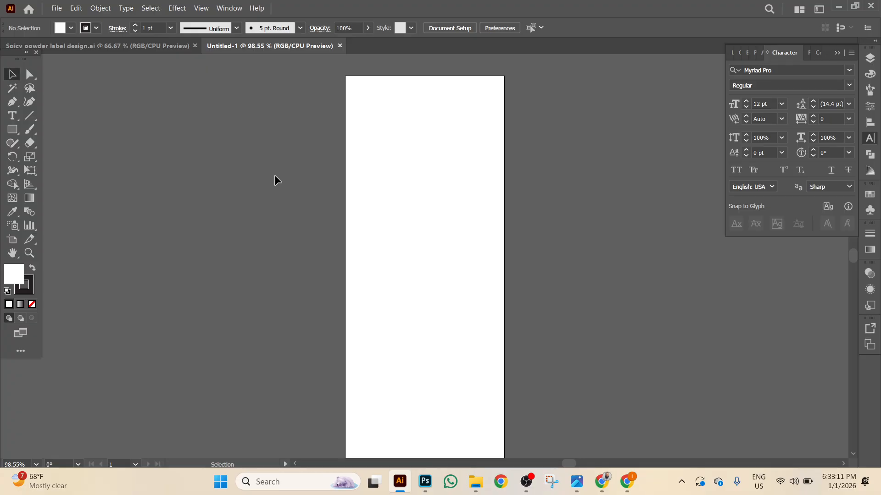
scroll(326, 172, "down", 2)
scroll(436, 230, "up", 1)
scroll(441, 232, "down", 1)
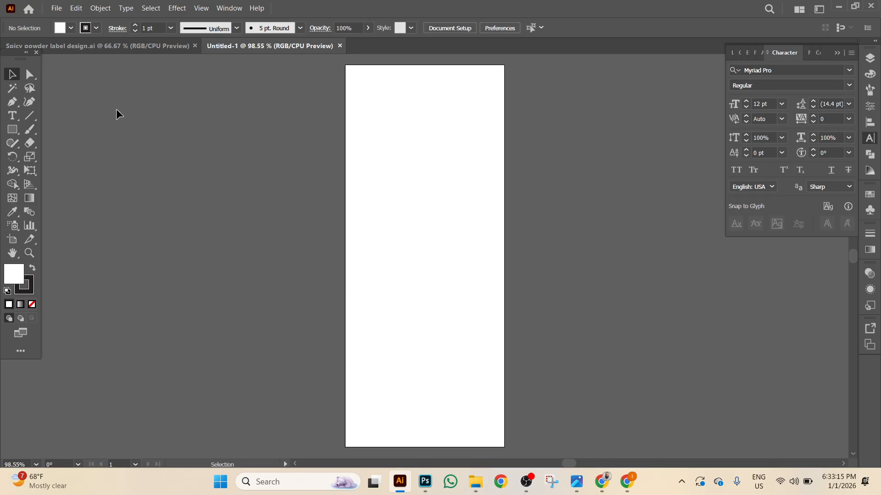
left_click(11, 241)
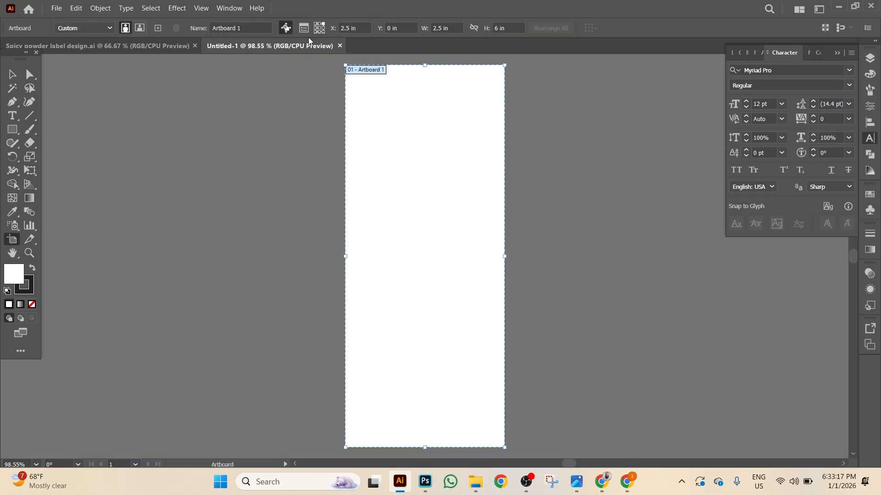
left_click(303, 29)
left_click_drag(403, 135, 280, 147)
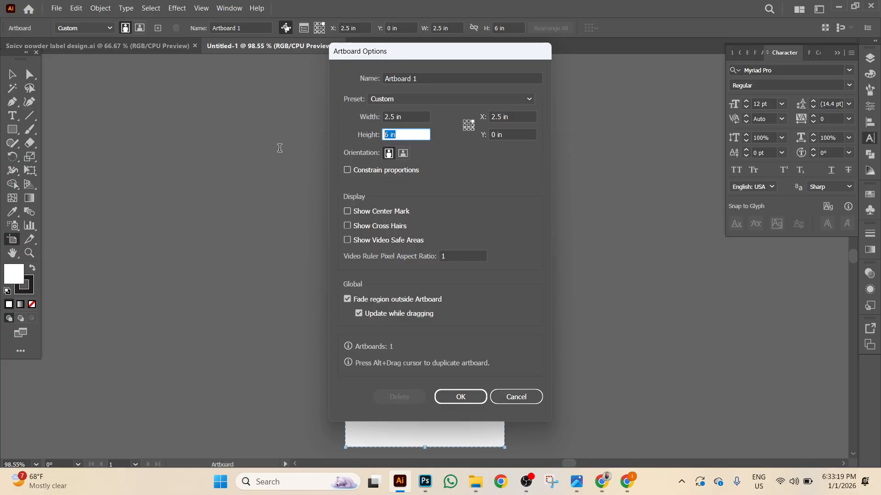
type("5")
left_click(467, 397)
left_click(11, 74)
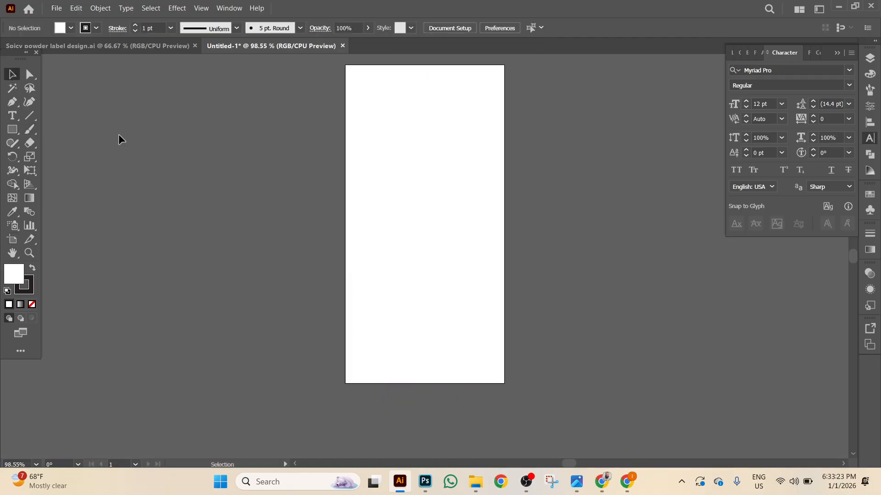
left_click(141, 46)
Inspect the Kusum logo and PANEER MASALA label at 150%, then switch to the browser.
scroll(265, 207, "down", 1)
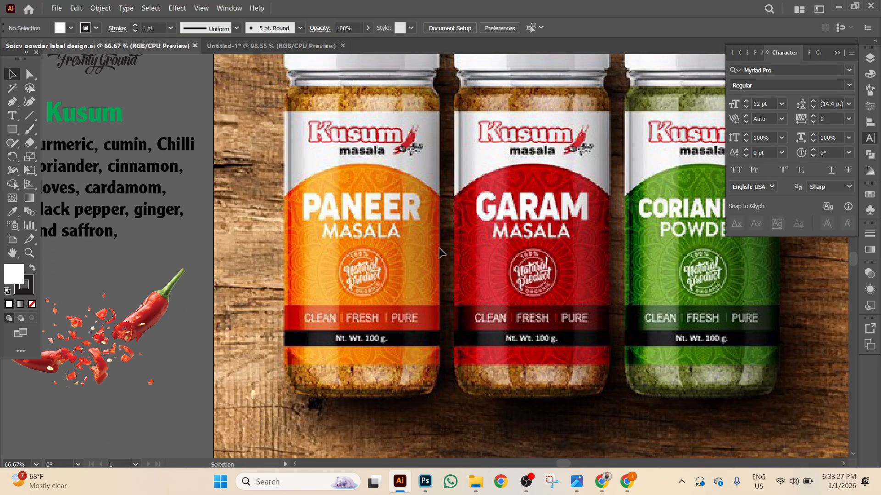
scroll(441, 267, "up", 2)
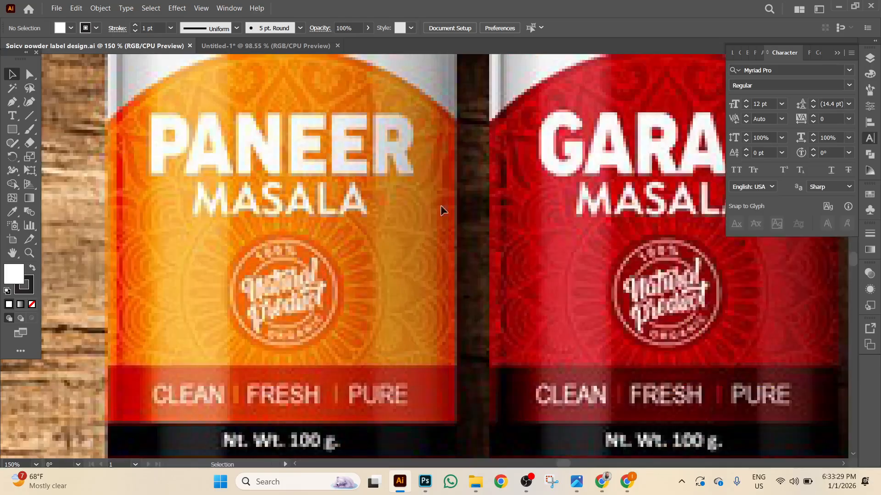
scroll(444, 307, "up", 4)
scroll(473, 265, "left", 1)
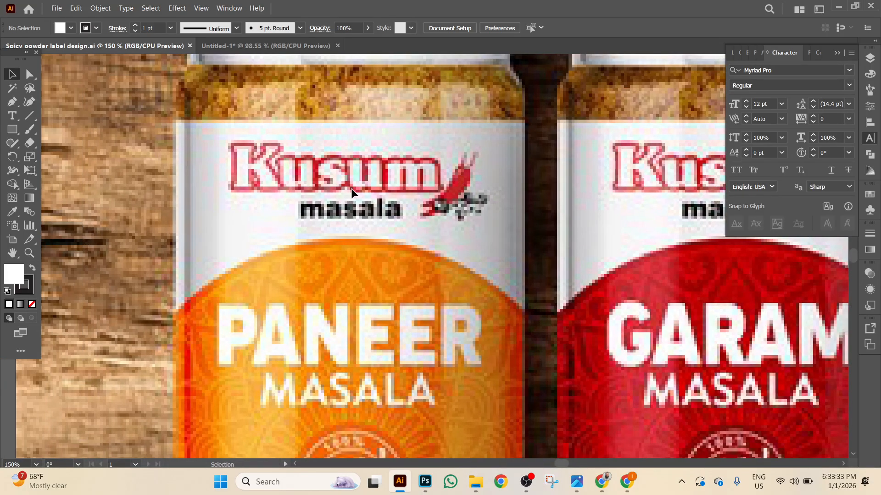
scroll(368, 318, "down", 3)
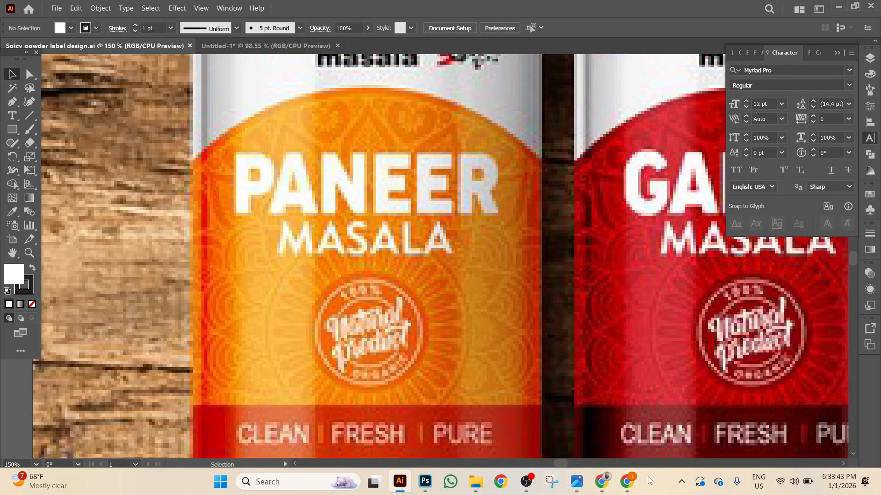
left_click(627, 481)
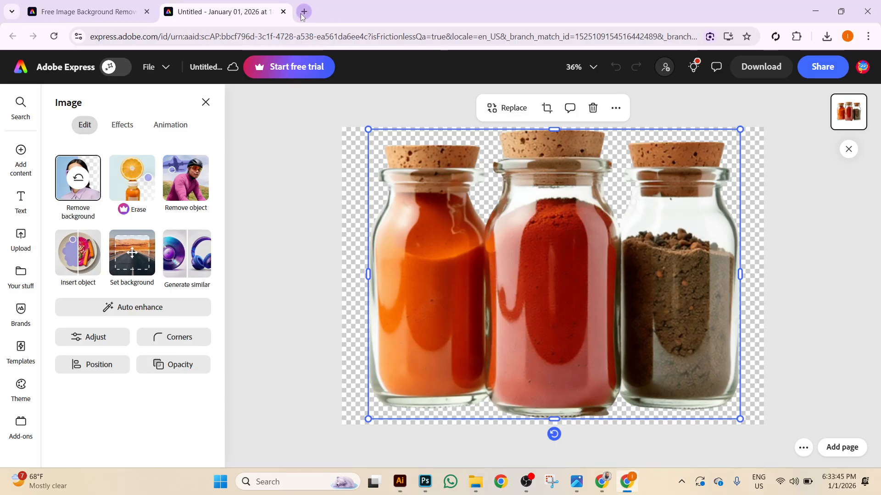
Google 'mandala design vector', browse the Vecteezy and Freepik results, then return to Illustrator.
left_click(304, 12)
left_click(345, 234)
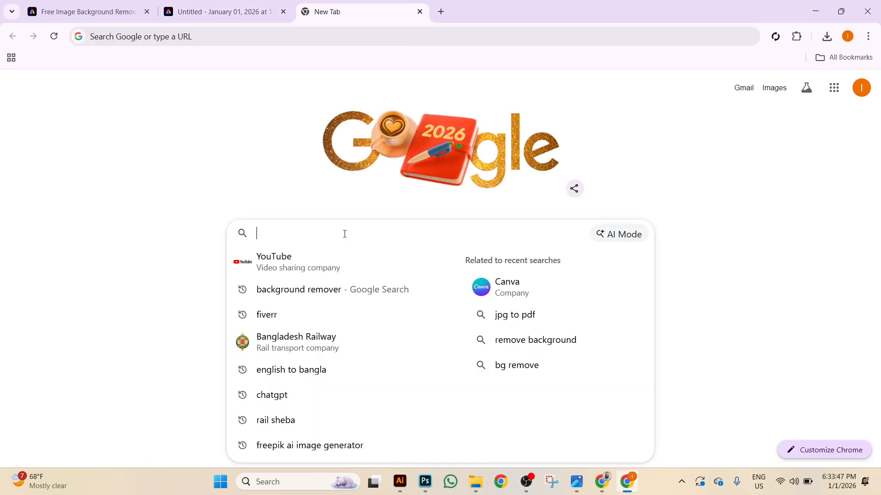
type("mand")
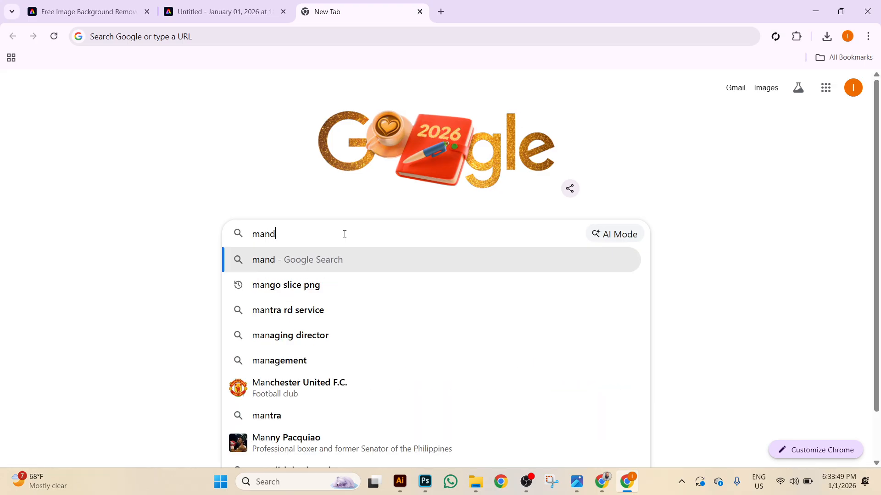
type("ala design")
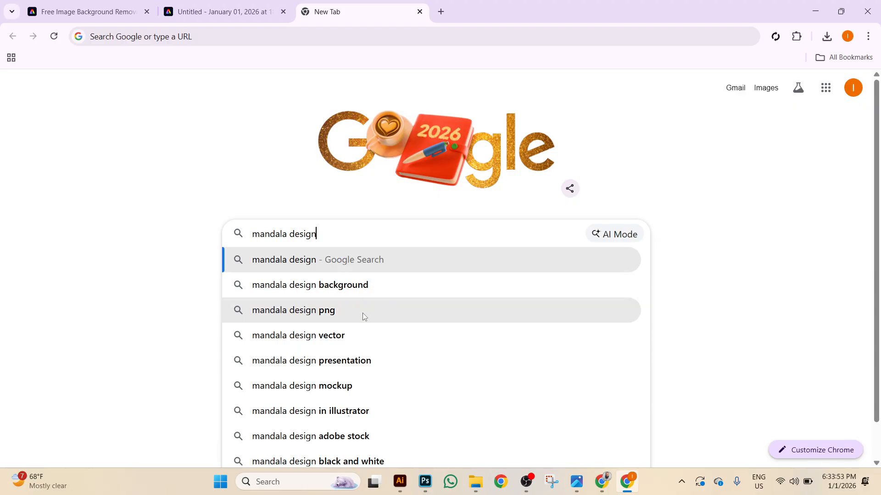
left_click(410, 333)
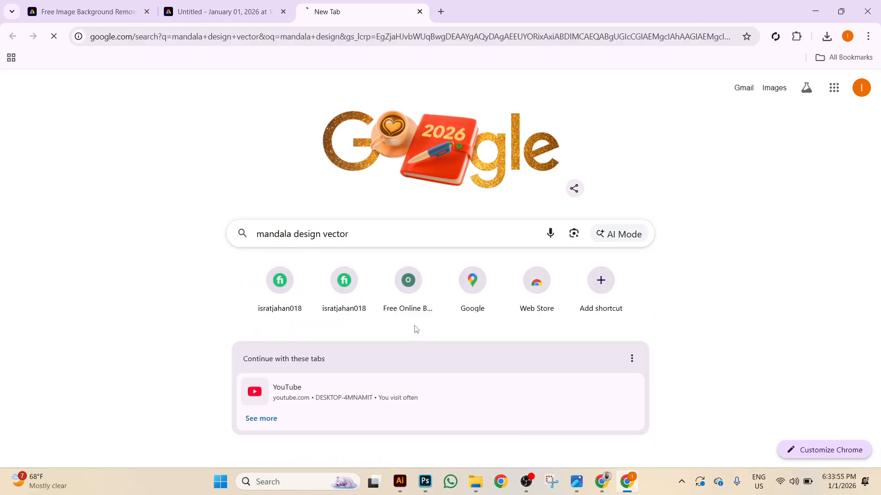
scroll(446, 308, "down", 5)
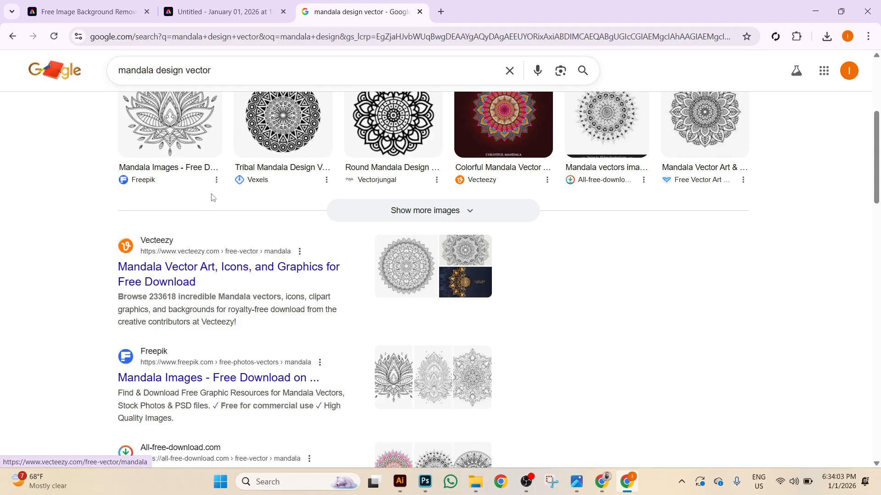
mouse_move(623, 483)
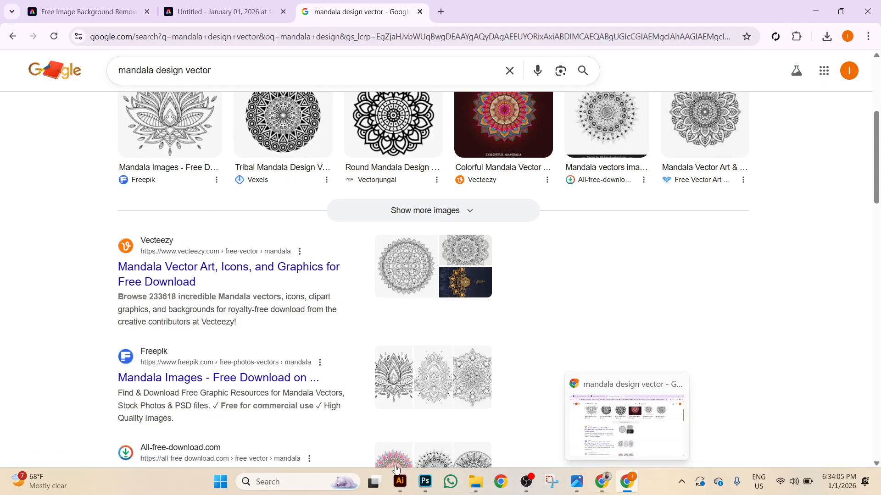
left_click(402, 482)
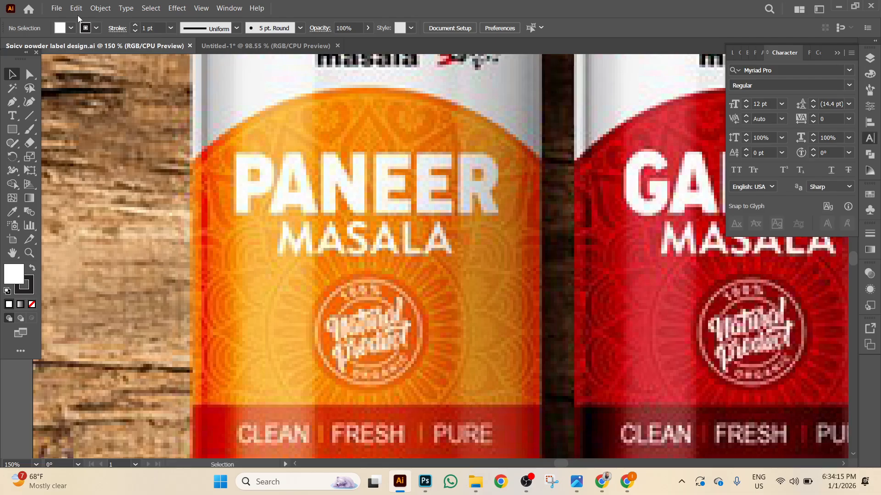
Open 01. Lineal Mandala.eps from the lineal-mandala-background folder in Downloads.
left_click(56, 8)
left_click(73, 43)
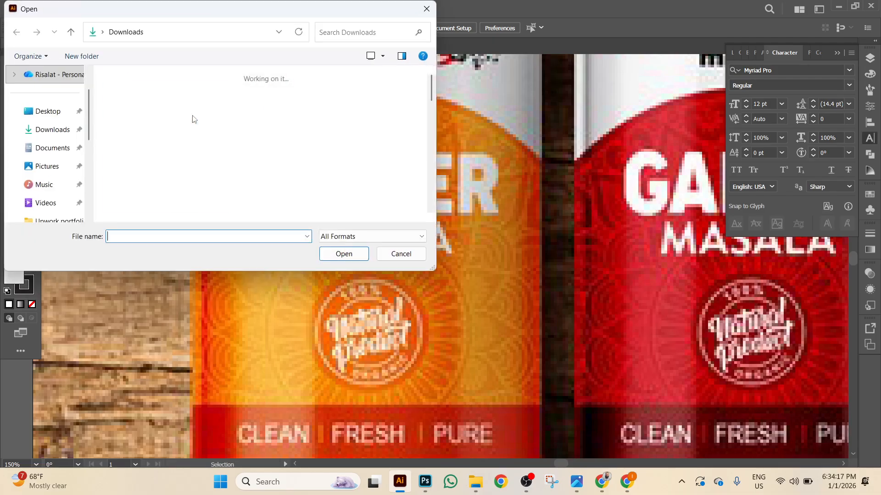
scroll(222, 172, "down", 15)
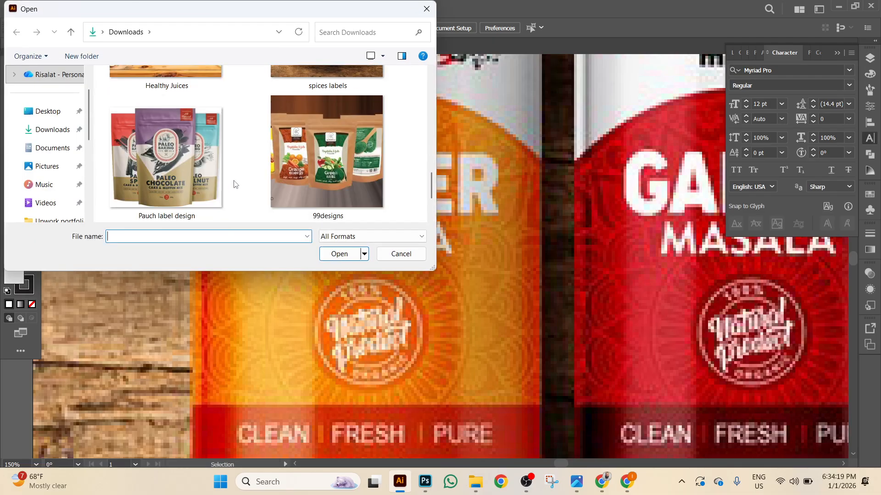
scroll(235, 185, "up", 5)
scroll(235, 185, "down", 2)
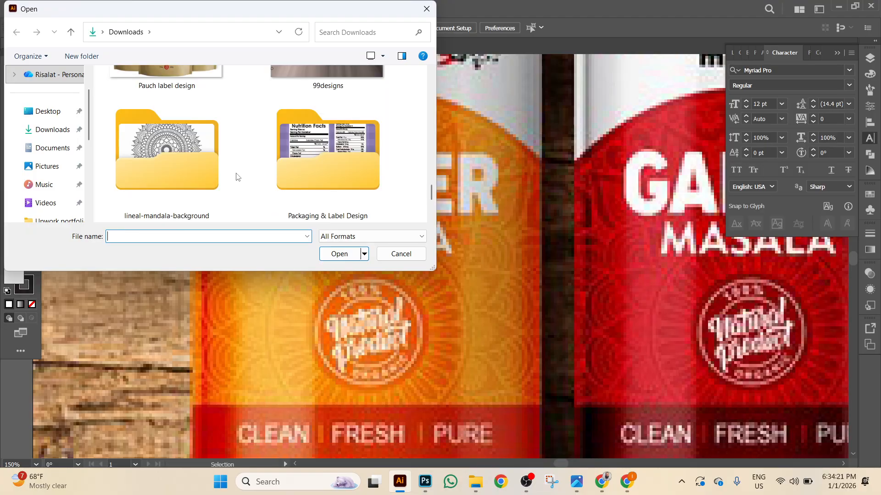
double_click(189, 168)
right_click(209, 154)
mouse_move(257, 162)
left_click(351, 174)
double_click(185, 160)
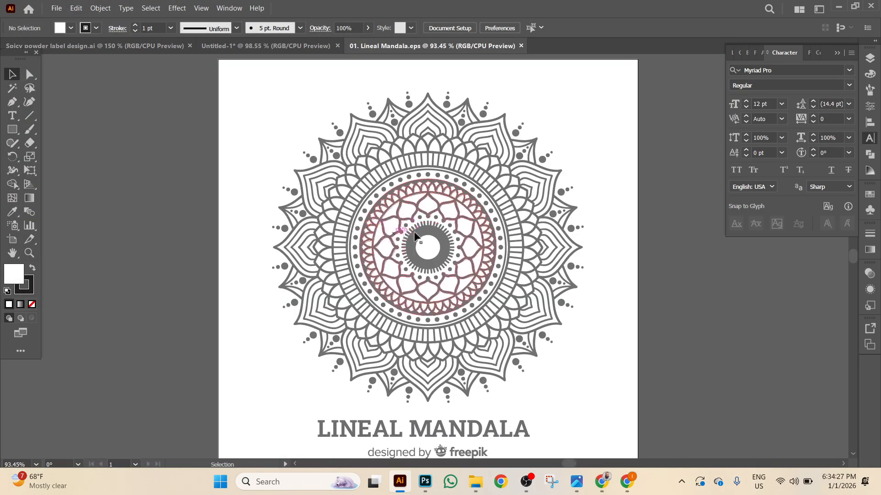
Drop a copy of the mandala group into Untitled-1, scale it down proportionally, then go back to the label document.
left_click(398, 149)
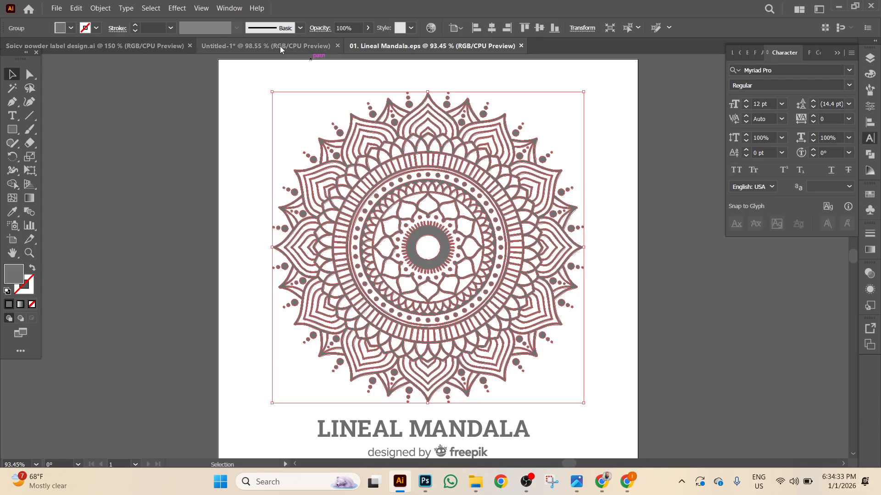
left_click_drag(439, 211, 507, 222)
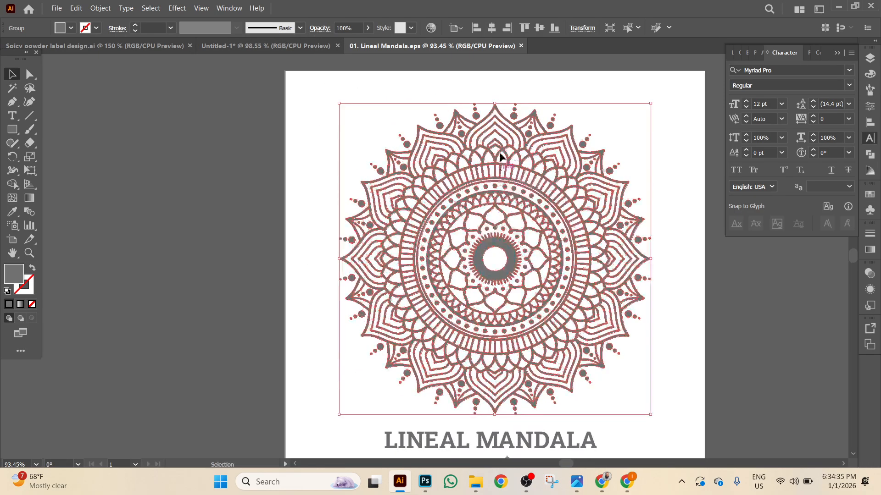
left_click_drag(476, 116, 271, 95)
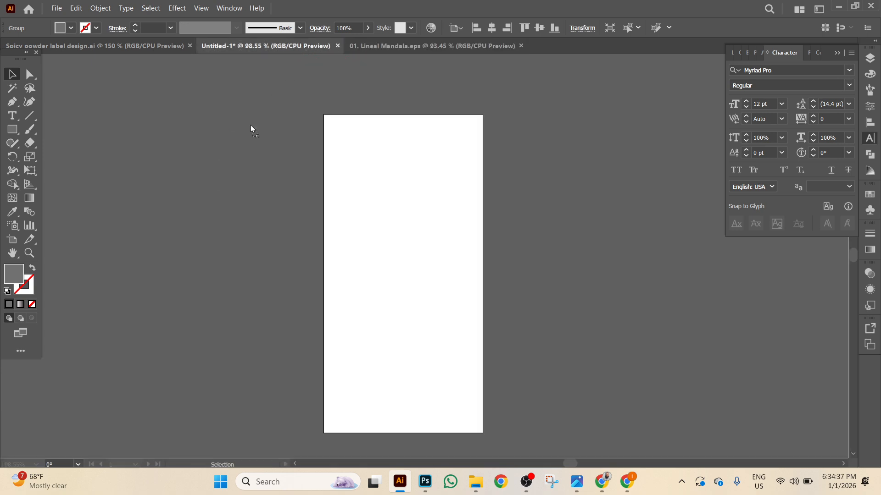
left_click_drag(211, 179, 242, 180)
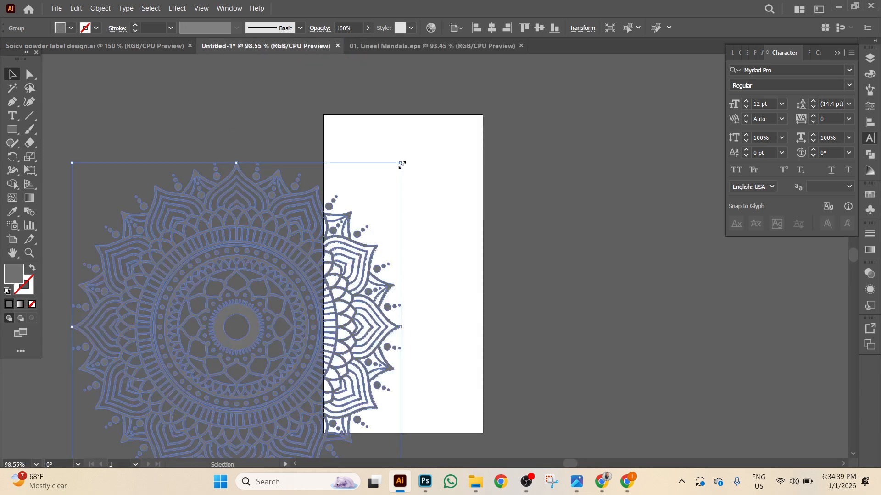
left_click_drag(402, 164, 313, 250)
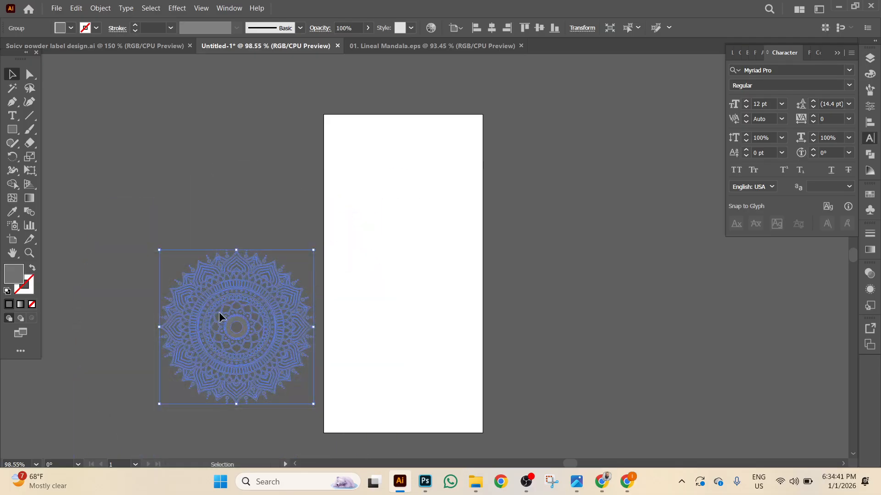
left_click(150, 51)
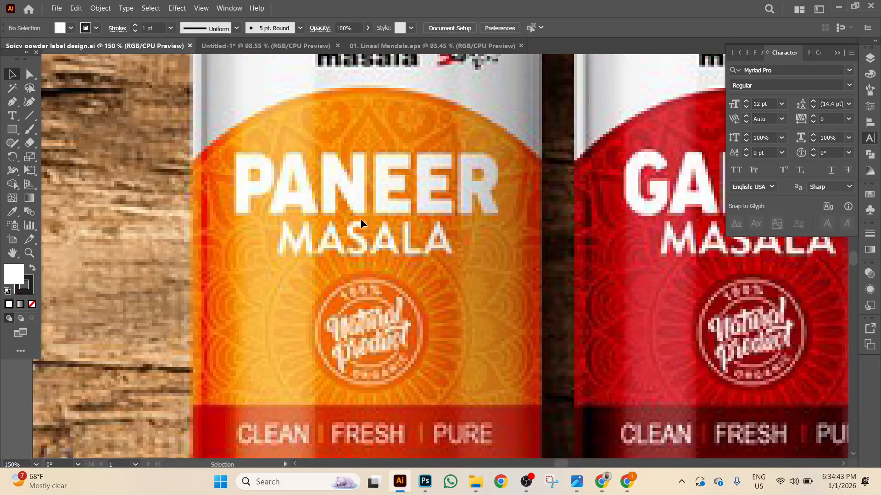
scroll(321, 275, "up", 4)
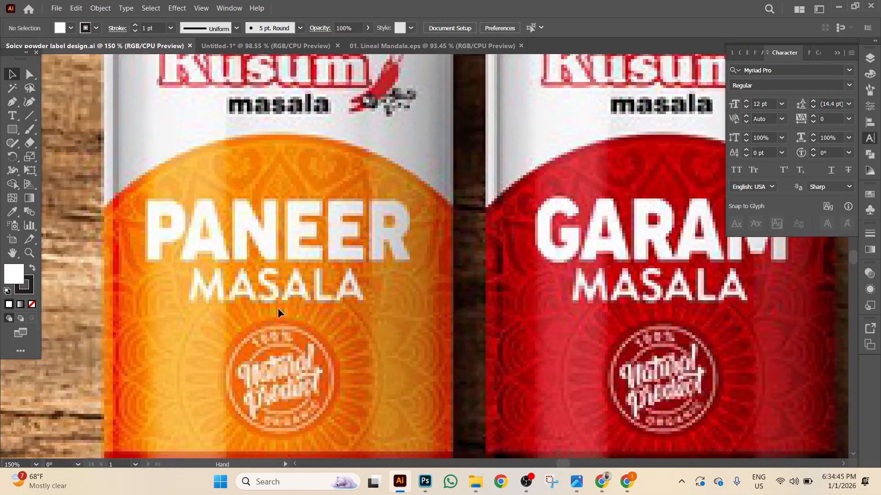
key("ctrl+minus")
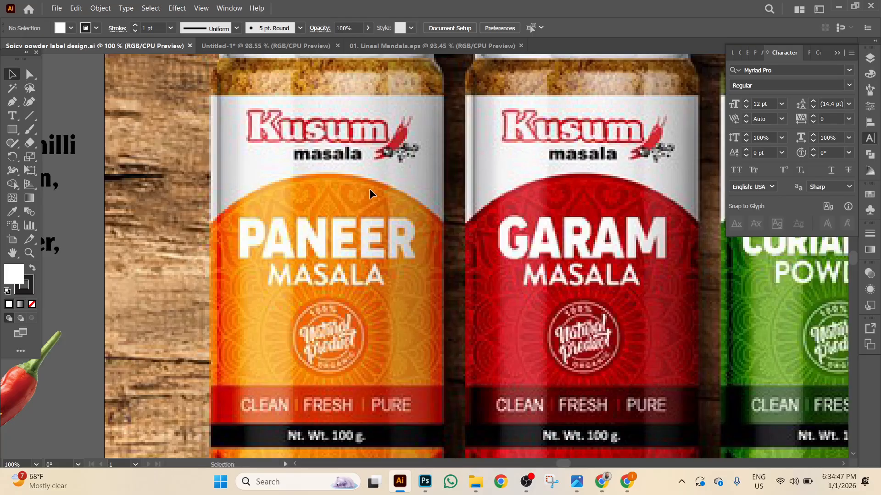
scroll(321, 197, "down", 1)
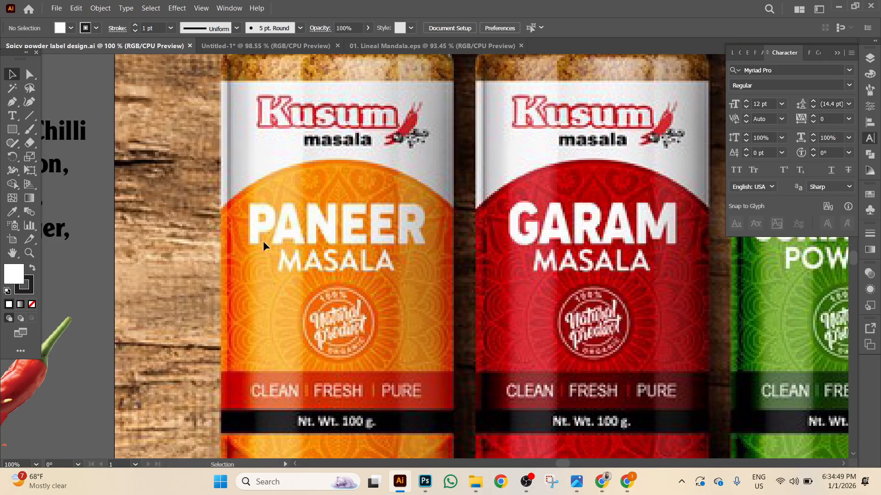
scroll(260, 233, "down", 2)
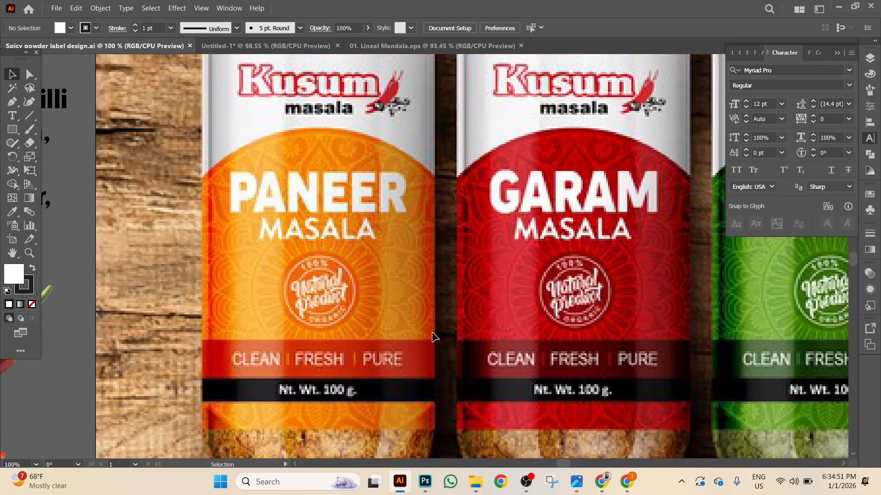
scroll(433, 337, "down", 3)
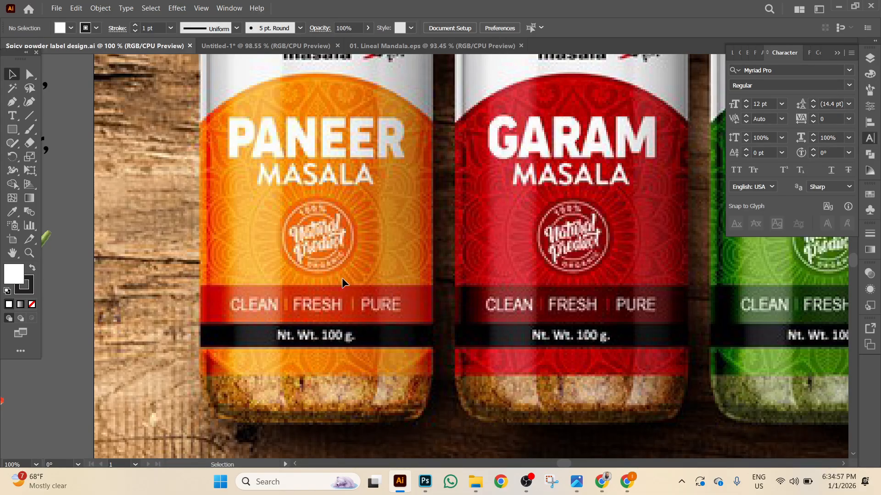
left_click_drag(303, 337, 496, 490)
left_click_drag(511, 258, 586, 285)
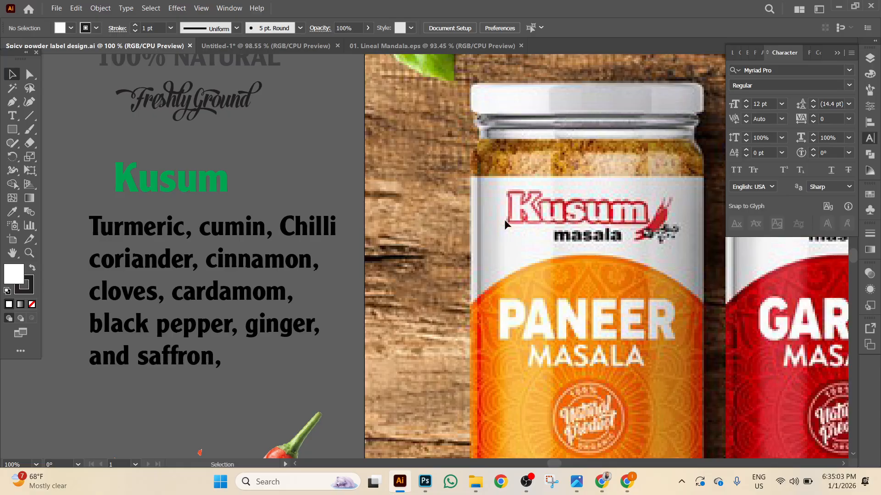
left_click_drag(316, 214, 406, 250)
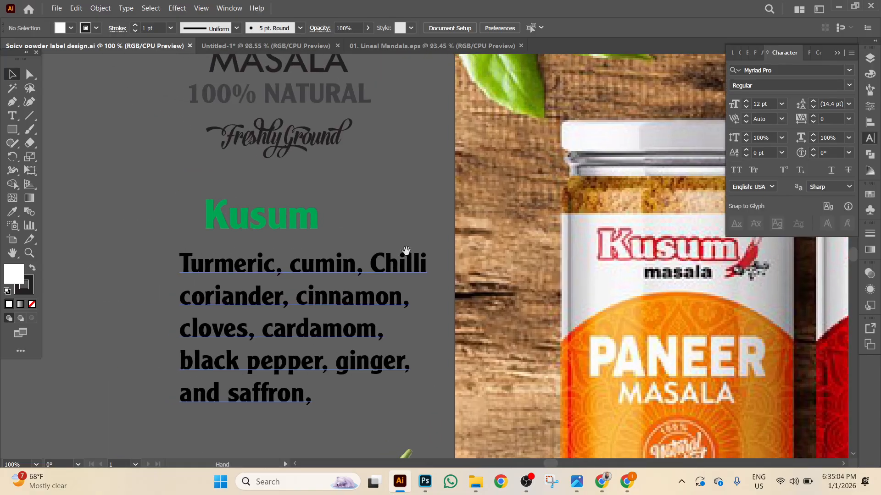
Copy Kusum's font name and paste it as a new text line above the title.
left_click(304, 220)
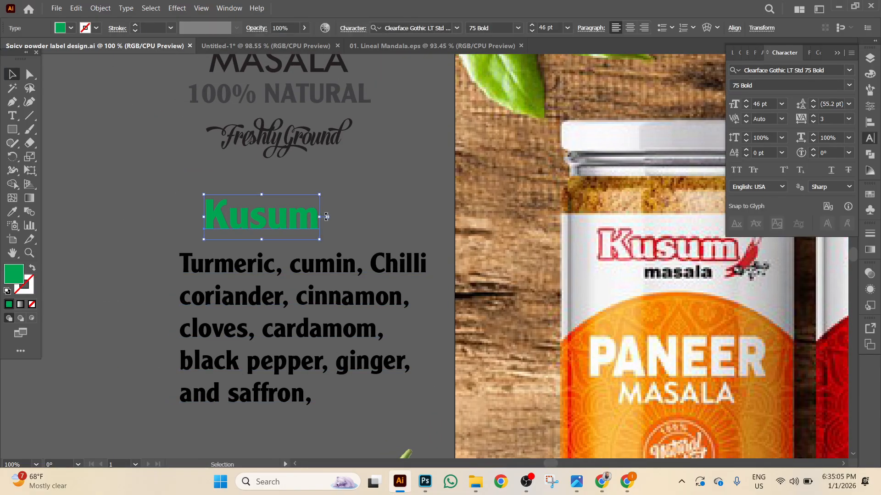
left_click(839, 69)
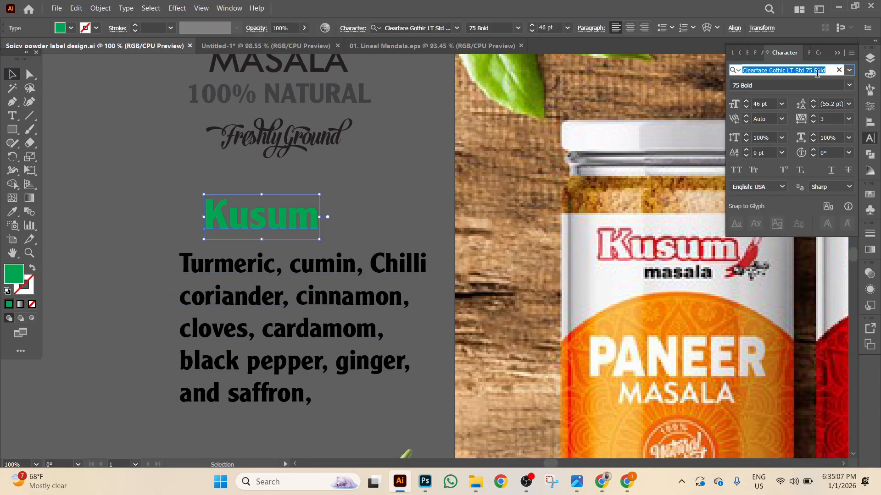
right_click(781, 73)
left_click(758, 109)
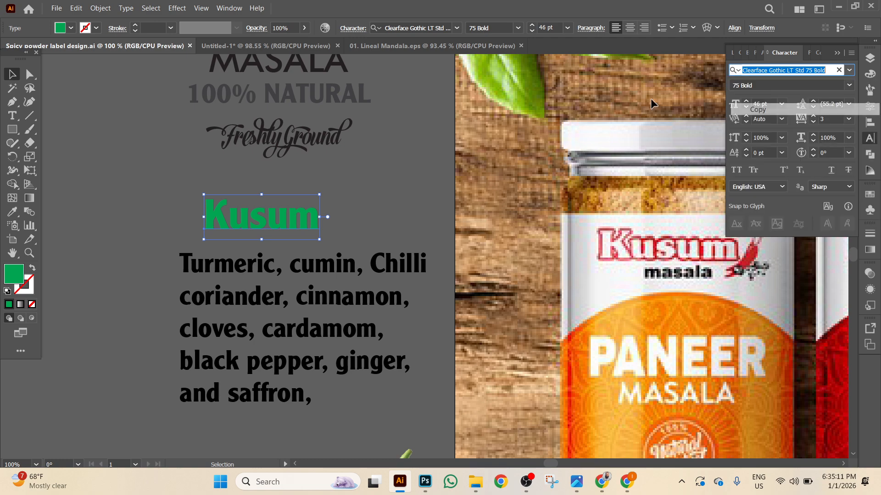
left_click(12, 116)
left_click(140, 172)
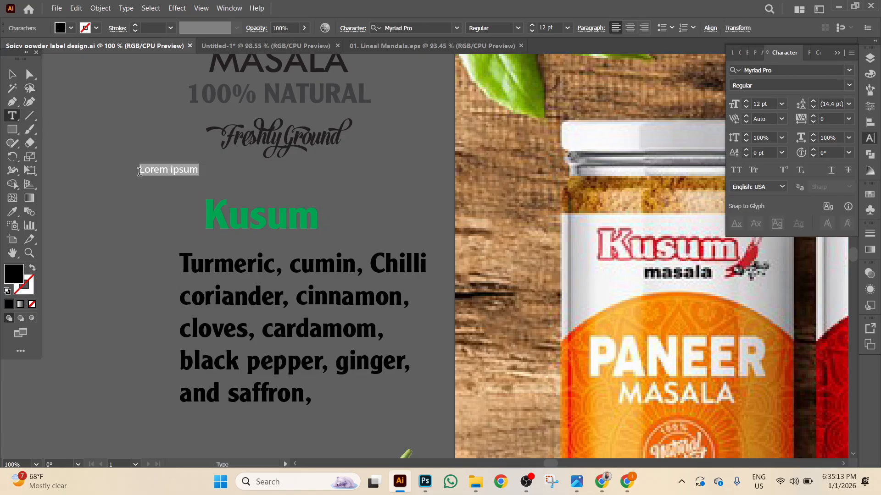
key("ctrl+v")
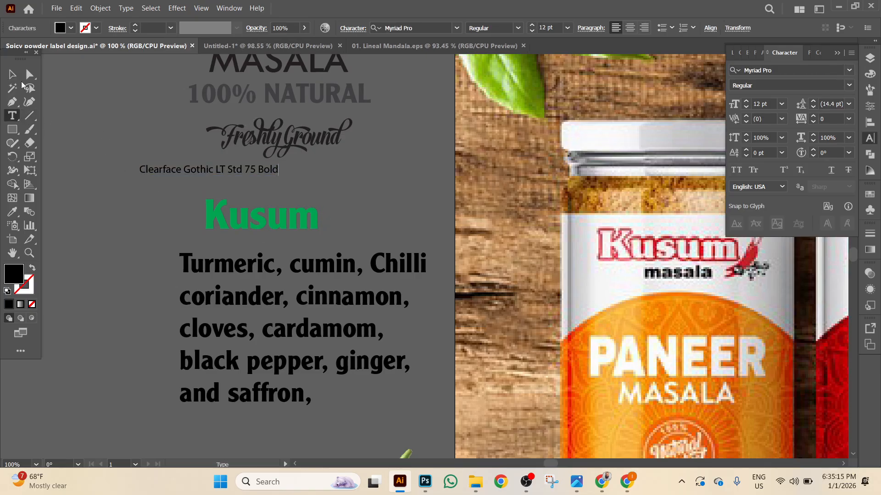
Set the 'Clearface Gothic LT Std 75 Bold' line to 24 pt and position it just above Kusum.
left_click(12, 74)
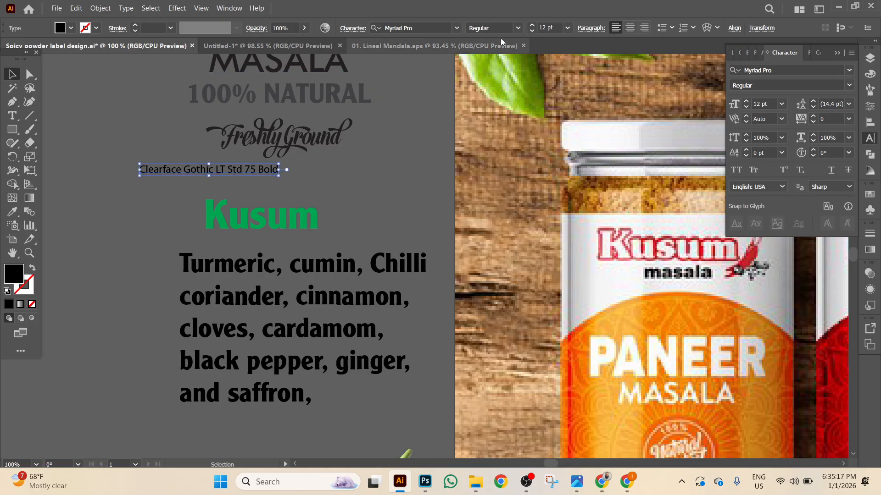
left_click(568, 28)
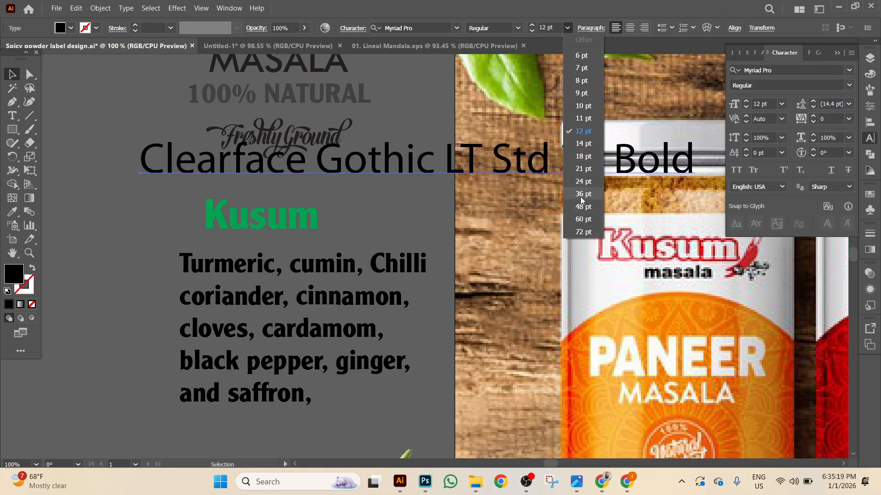
left_click(578, 182)
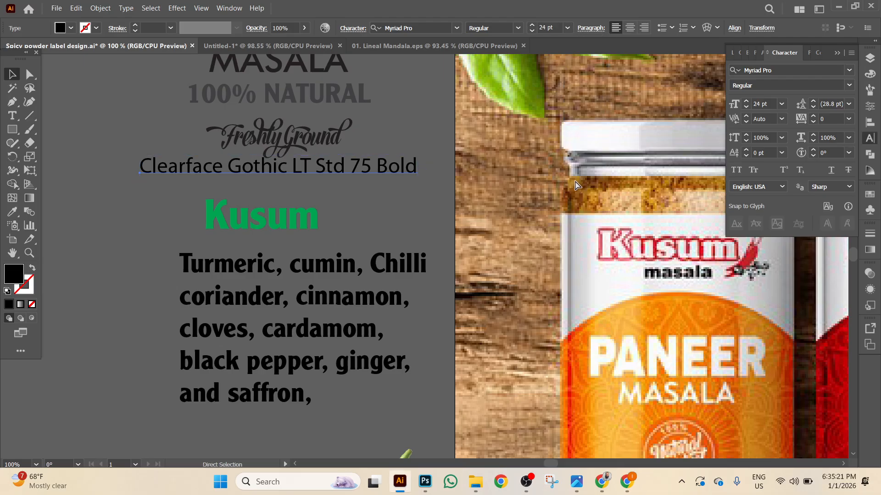
key("ctrl+=")
left_click_drag(593, 264, 598, 288)
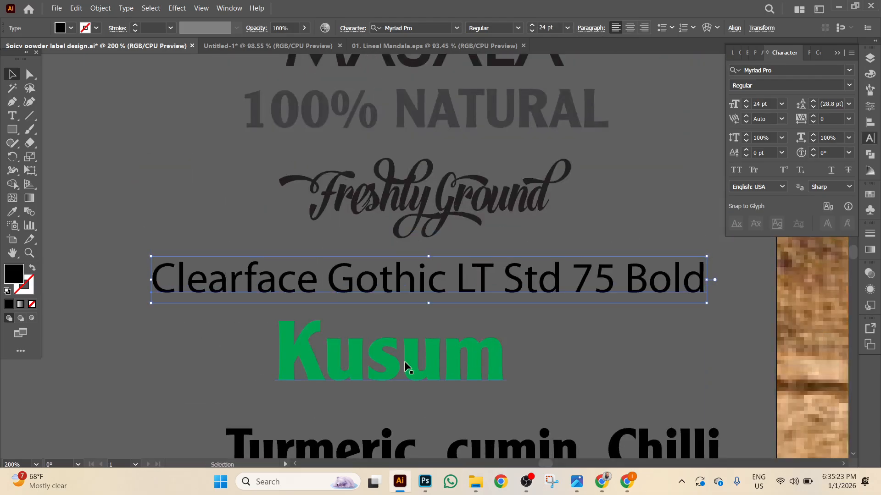
left_click(429, 373)
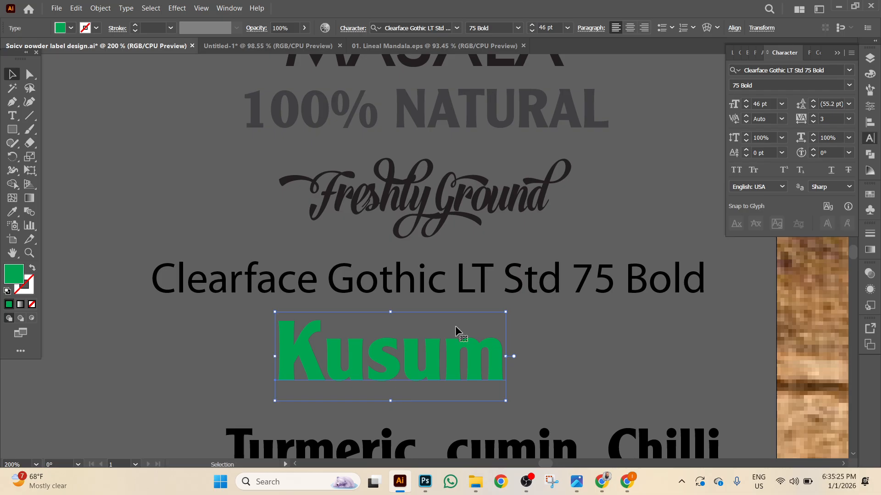
left_click(389, 295)
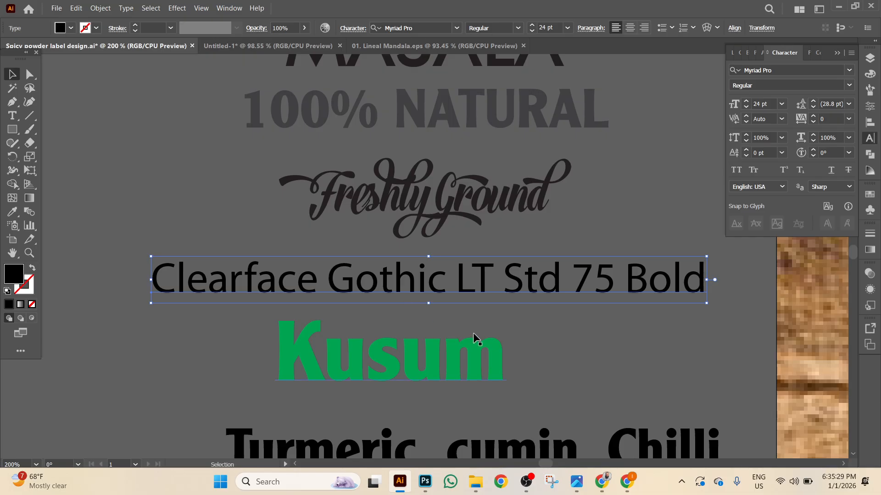
key("ctrl+1")
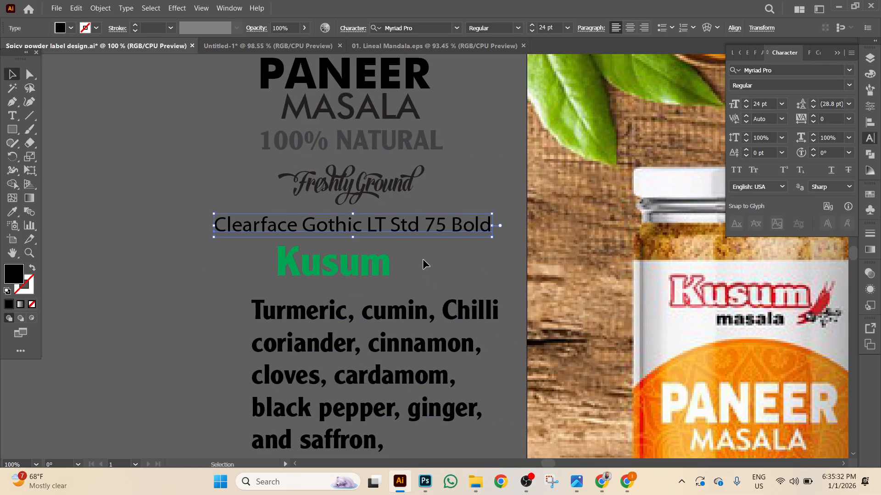
Convert the Kusum title text to outlines with Create Outlines.
left_click(470, 251)
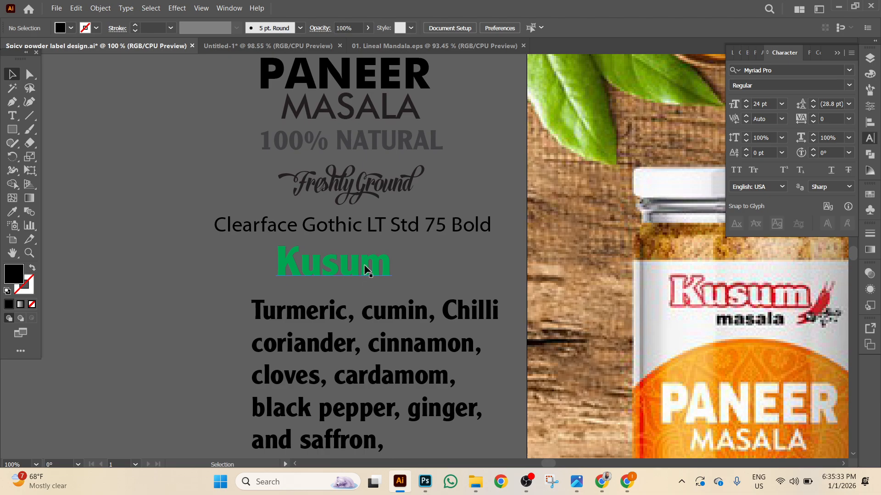
left_click(367, 267)
right_click(389, 272)
mouse_move(421, 271)
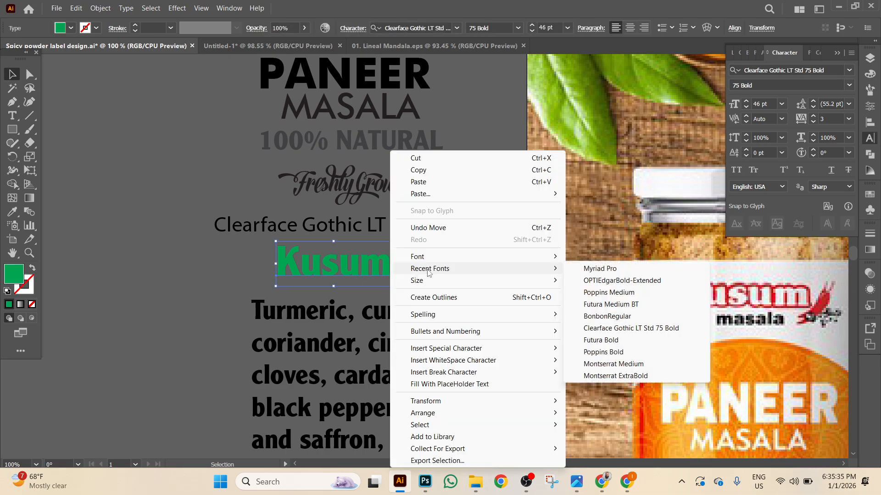
left_click(460, 297)
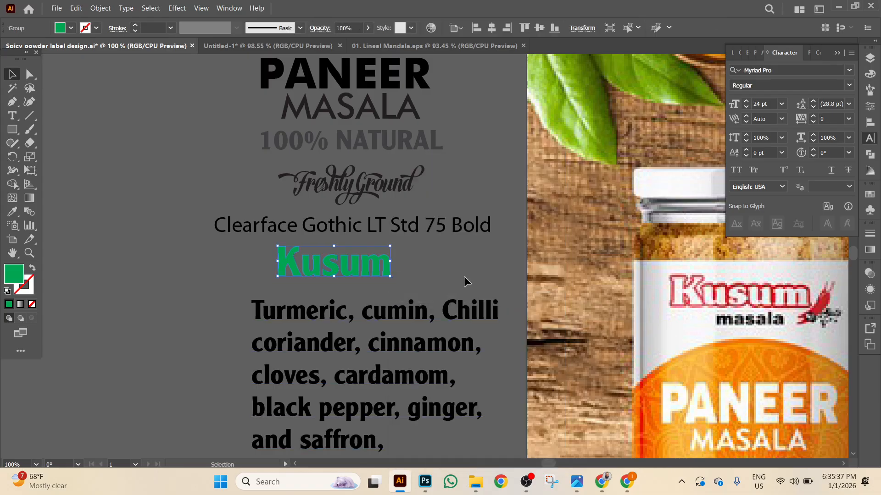
scroll(516, 271, "down", 1)
left_click_drag(629, 279, 699, 280)
left_click_drag(422, 251, 470, 253)
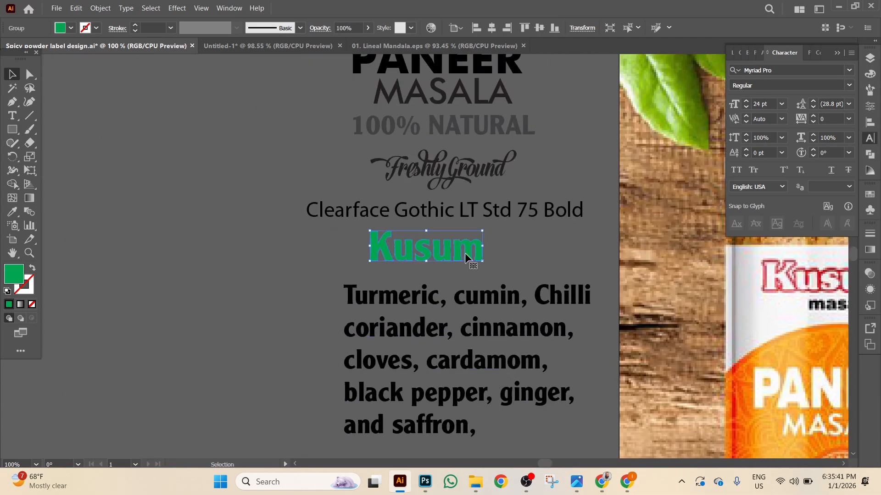
Add a 1-unit offset path around the Kusum letters and fill it red.
left_click(100, 8)
mouse_move(166, 277)
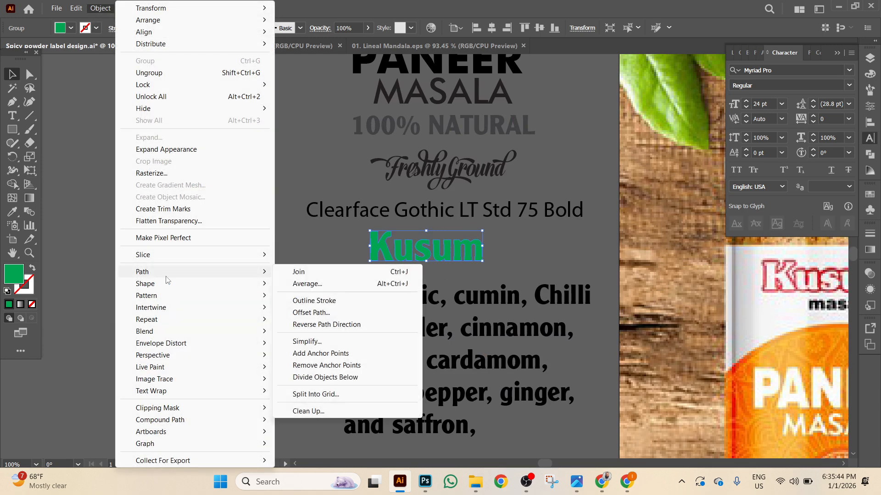
left_click(329, 313)
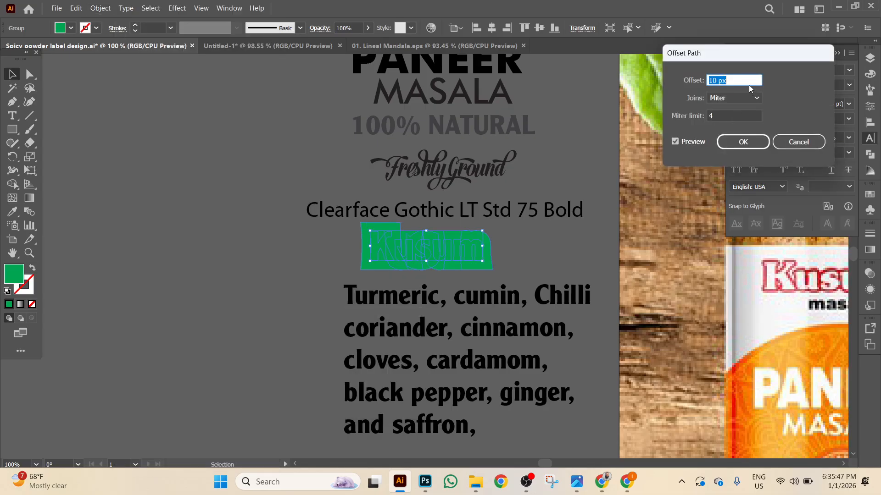
type("1")
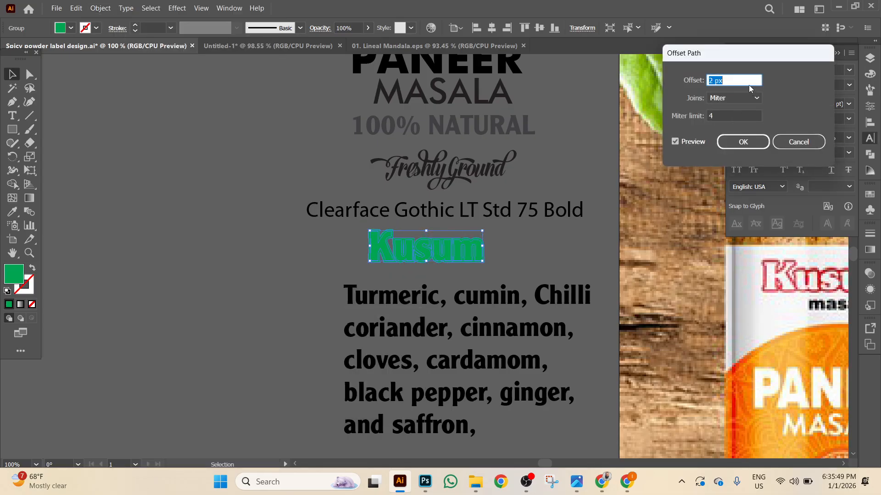
left_click(743, 143)
left_click(61, 29)
left_click(40, 46)
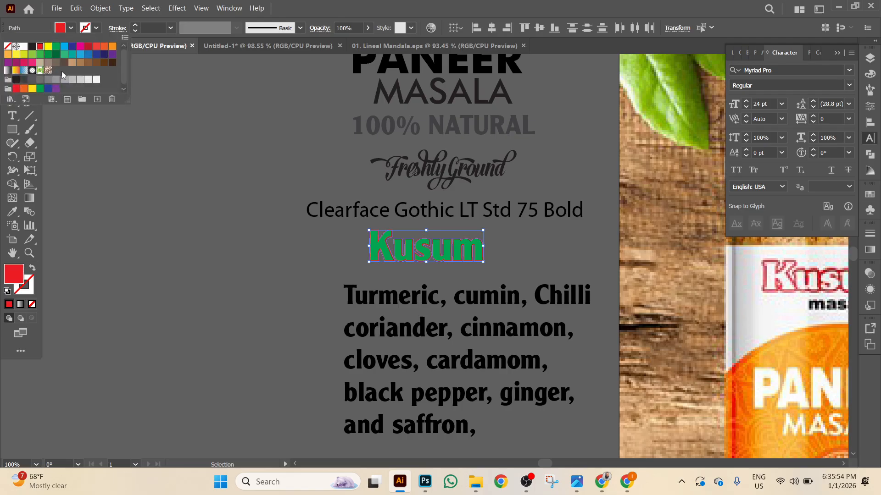
left_click(264, 283)
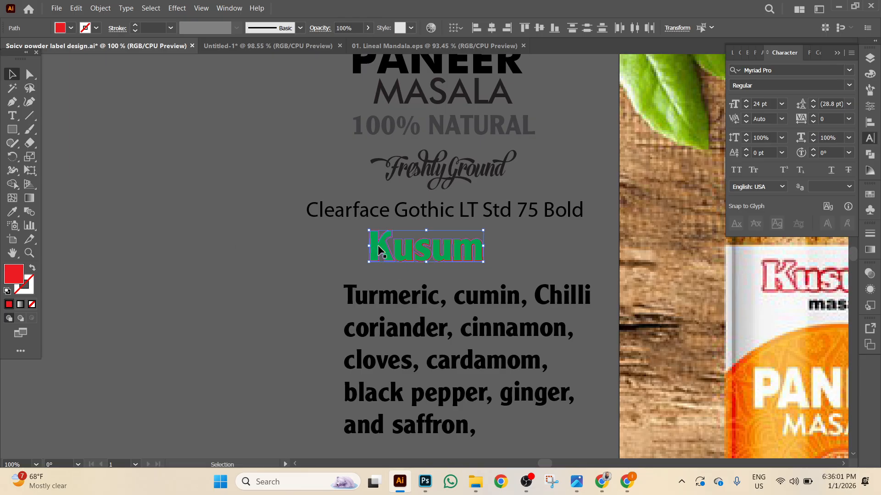
Cut away the red offset path and fill the outlined Kusum letters white.
left_click(72, 8)
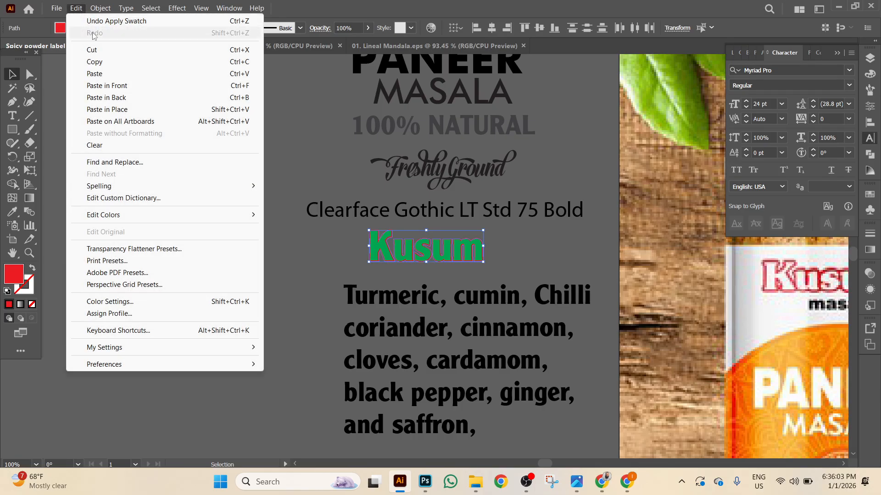
left_click(79, 50)
left_click(399, 253)
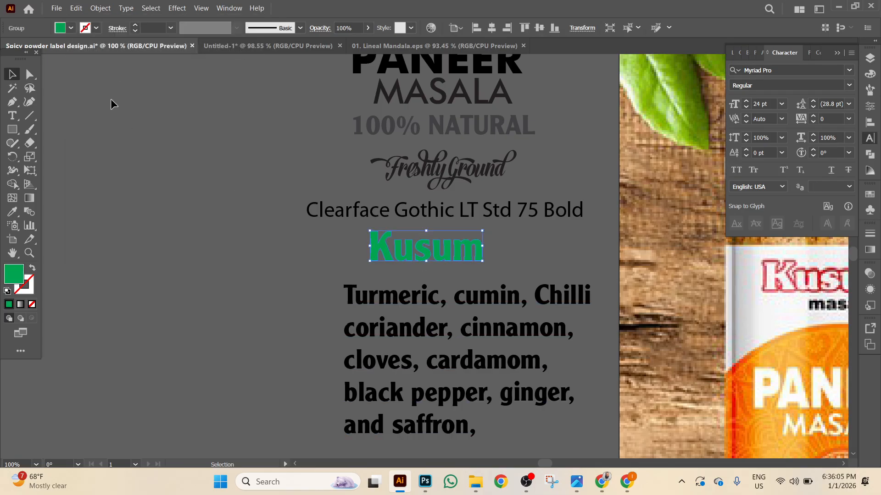
left_click(71, 28)
left_click(24, 46)
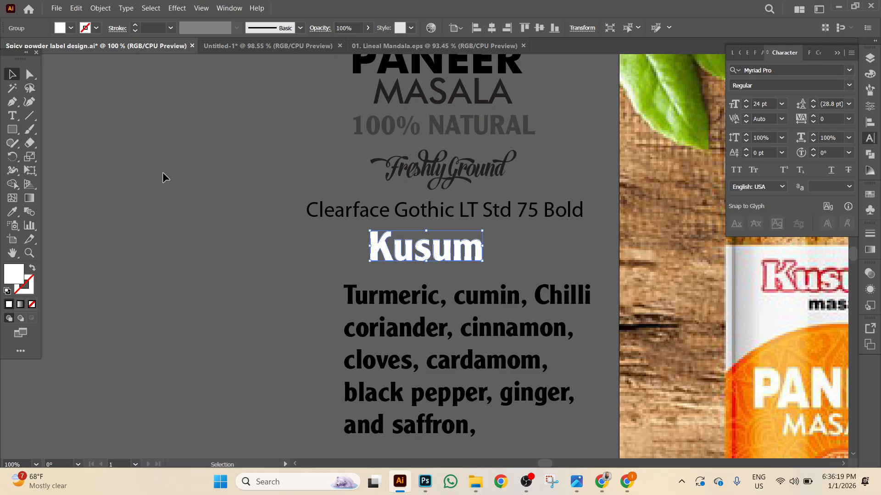
Paste a copy of Kusum in front, then send it behind the white text.
left_click(76, 8)
left_click(106, 85)
right_click(171, 231)
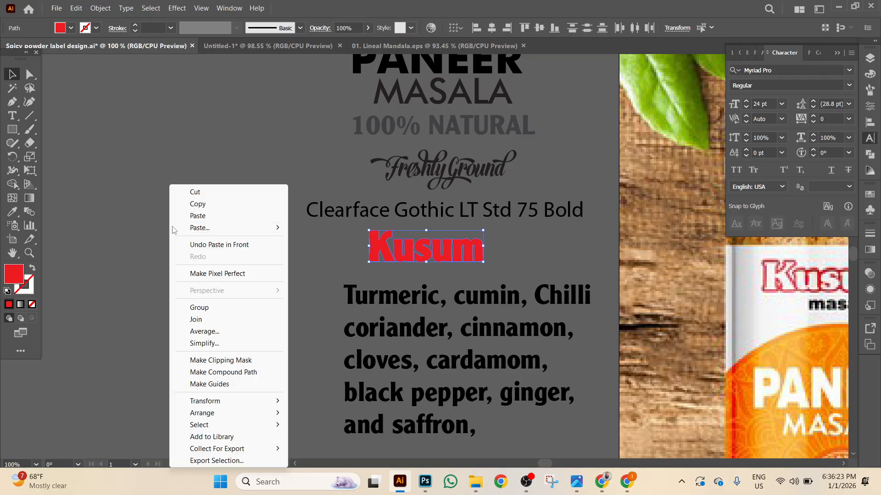
mouse_move(225, 414)
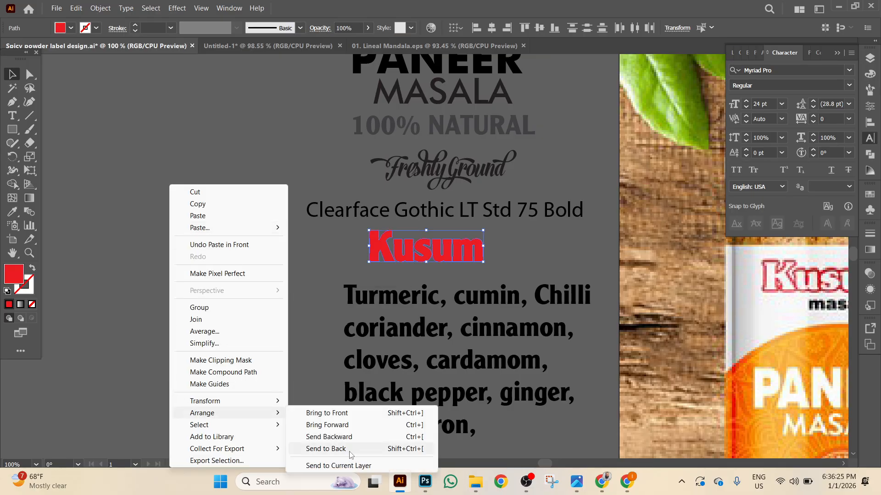
left_click(351, 454)
Select both Kusum objects and group them into one wordmark.
left_click(308, 232)
left_click_drag(497, 277, 498, 277)
right_click(519, 263)
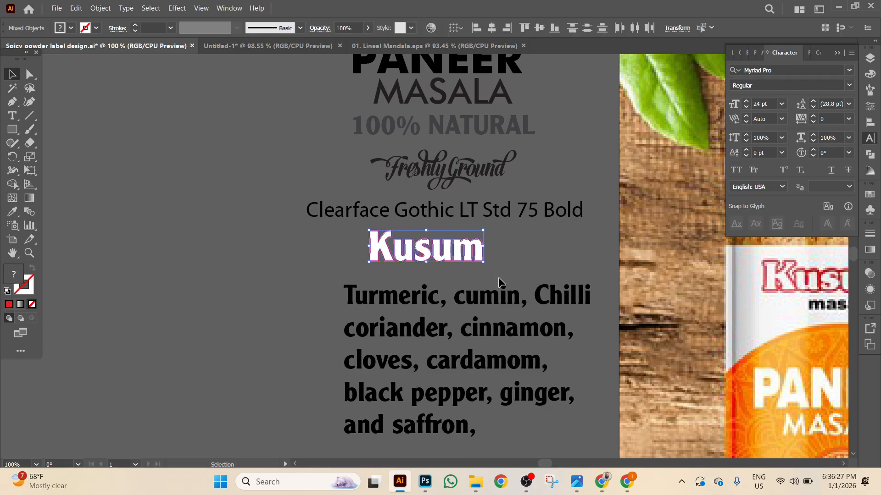
left_click(560, 168)
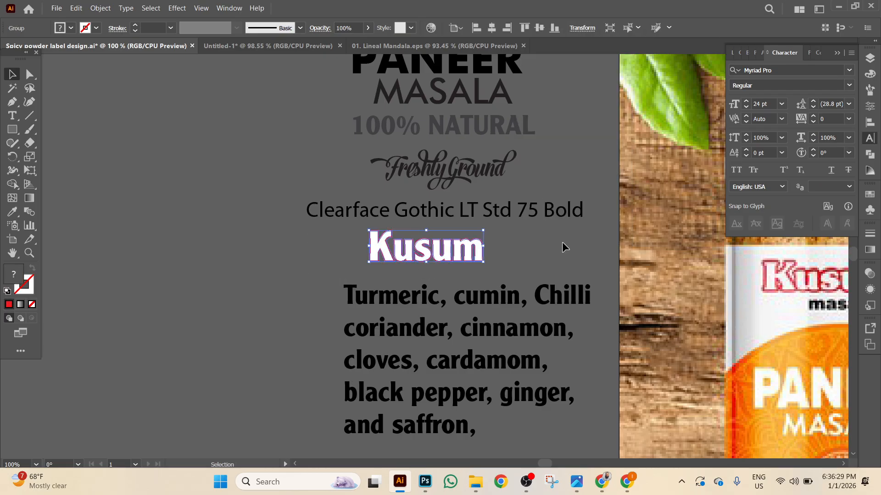
left_click_drag(567, 246, 379, 234)
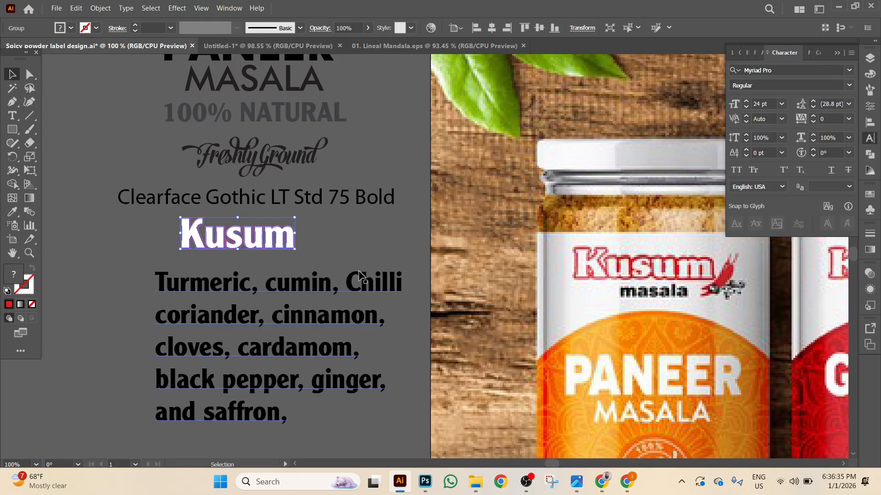
Move the chilli image up and left, and scale it down proportionally.
left_click_drag(185, 288, 364, 122)
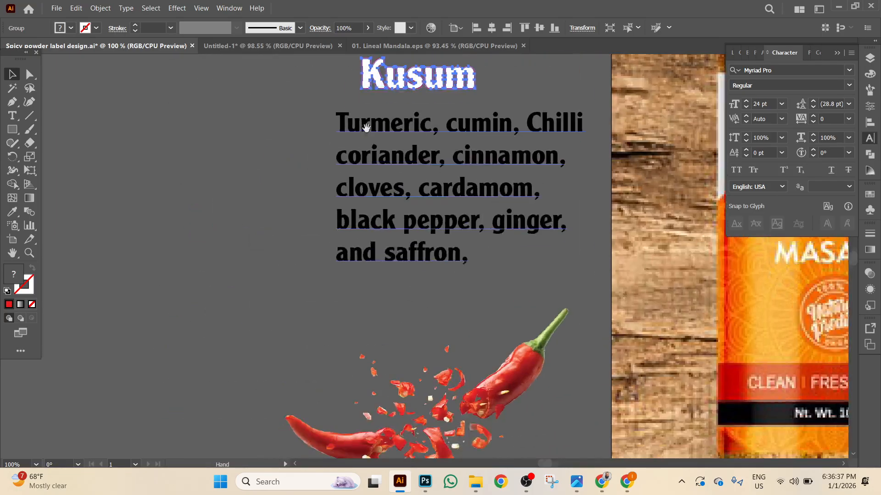
left_click_drag(506, 389, 266, 268)
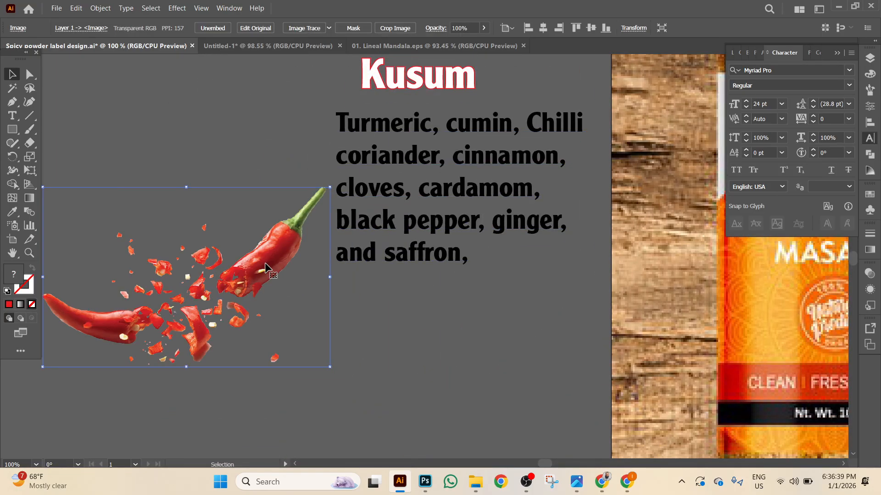
scroll(266, 269, "up", 3)
scroll(266, 268, "left", 5)
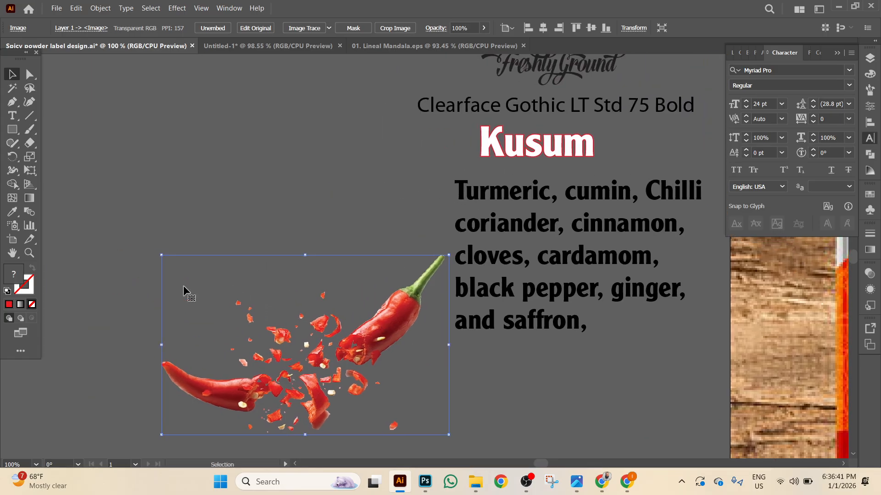
left_click_drag(162, 256, 270, 323)
Place the shrunken chilli beside the Kusum wordmark and zoom to 200%.
left_click_drag(354, 394, 283, 418)
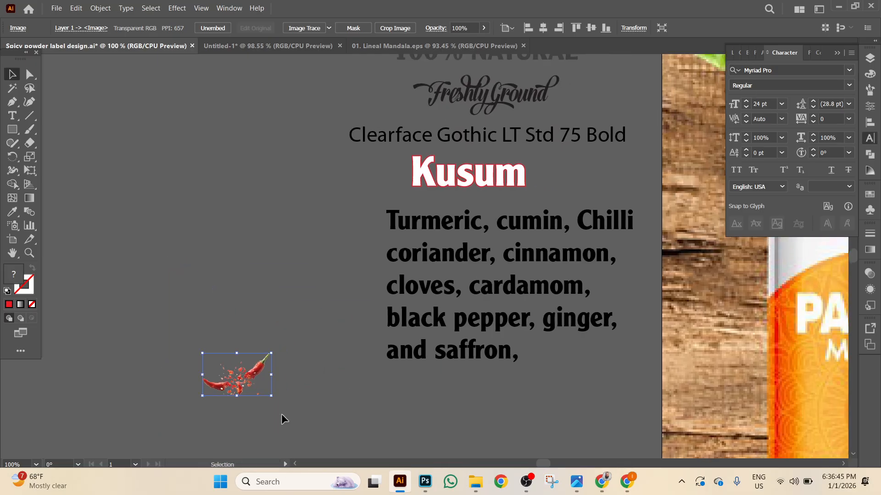
left_click_drag(254, 372, 556, 183)
key("ctrl+equal")
key("ctrl+equal")
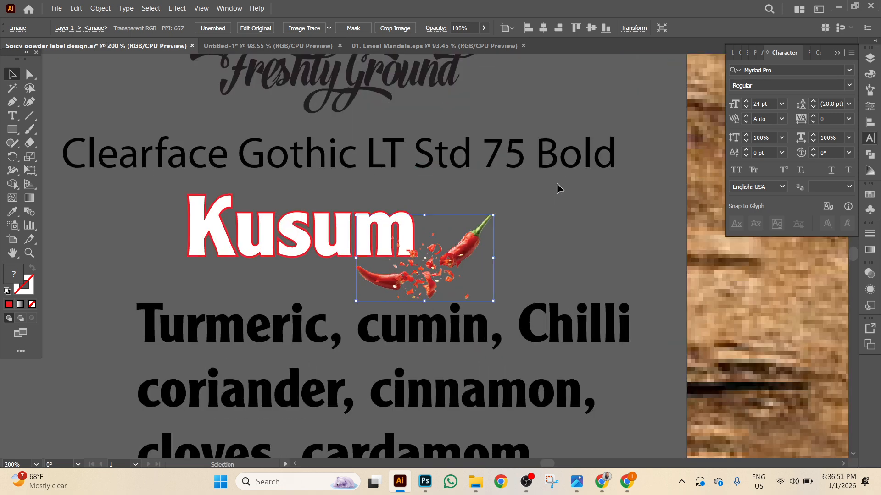
scroll(592, 266, "down", 5)
scroll(571, 241, "up", 7)
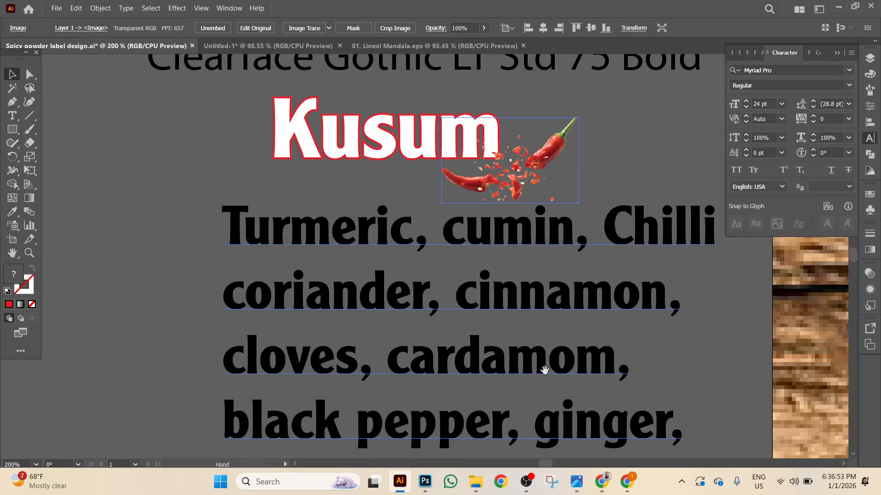
scroll(580, 450, "up", 6)
left_click_drag(456, 105, 143, 314)
Move the Clearface Gothic note line above the PANEER heading.
scroll(607, 313, "down", 1)
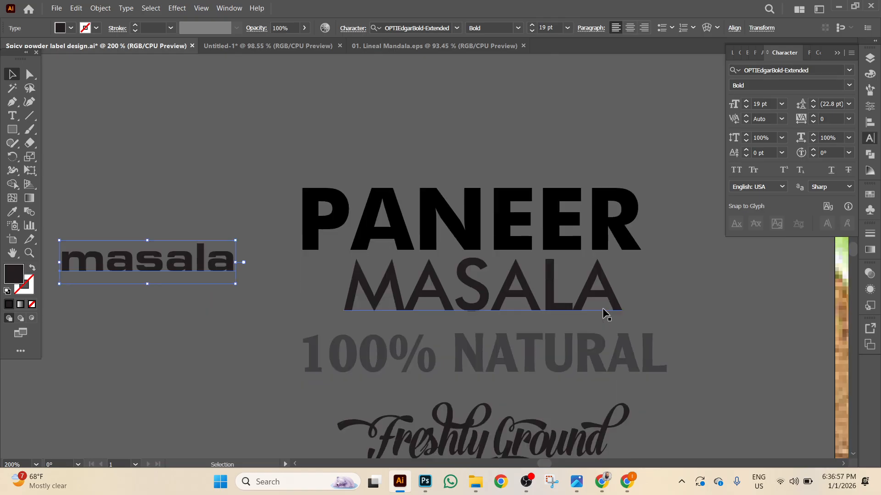
scroll(490, 412, "down", 2)
left_click_drag(429, 441, 350, 373)
left_click_drag(403, 305, 400, 142)
scroll(358, 264, "down", 1)
Copy masala's font name into a duplicate of the Clearface Gothic note line.
left_click(180, 371)
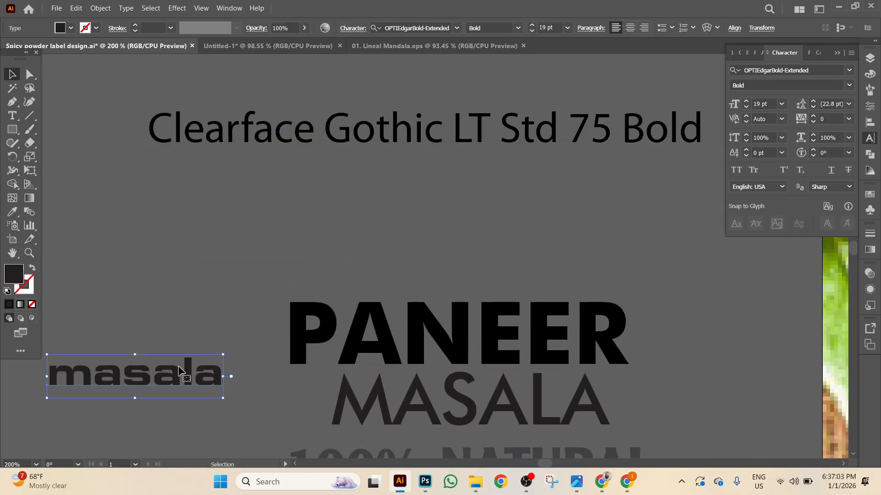
left_click(818, 69)
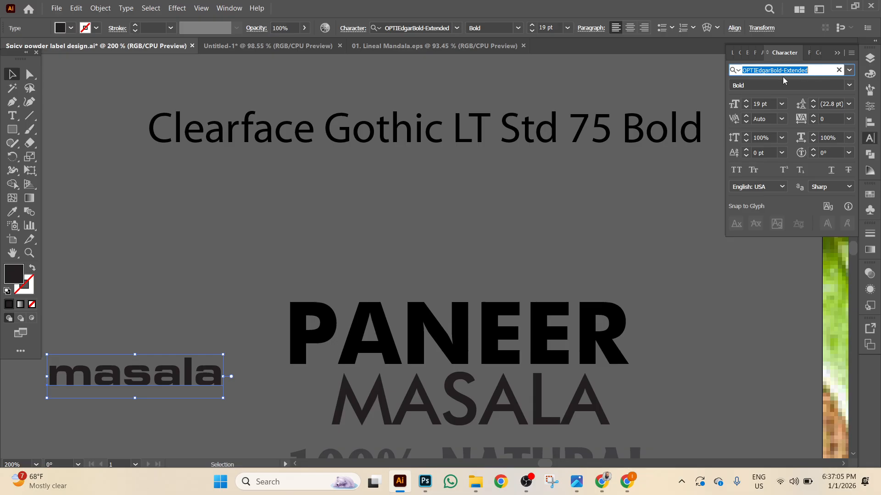
right_click(781, 69)
left_click(758, 106)
left_click_drag(444, 135, 444, 184)
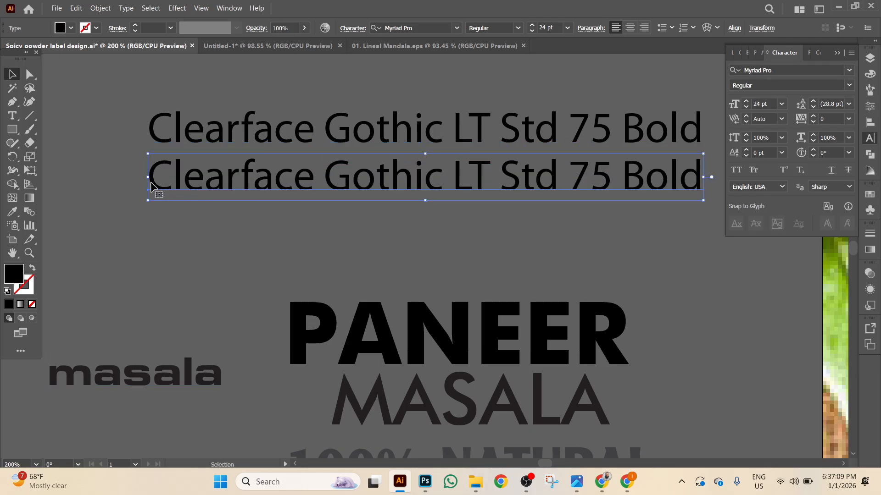
key("t")
left_click_drag(150, 180, 716, 196)
key("ctrl+v")
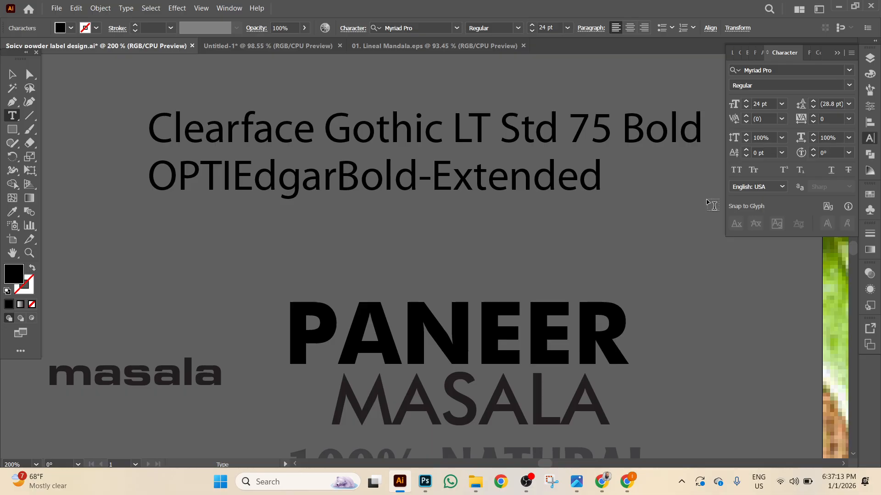
left_click(13, 74)
Move the masala text down to sit just below Kusum.
left_click(111, 372)
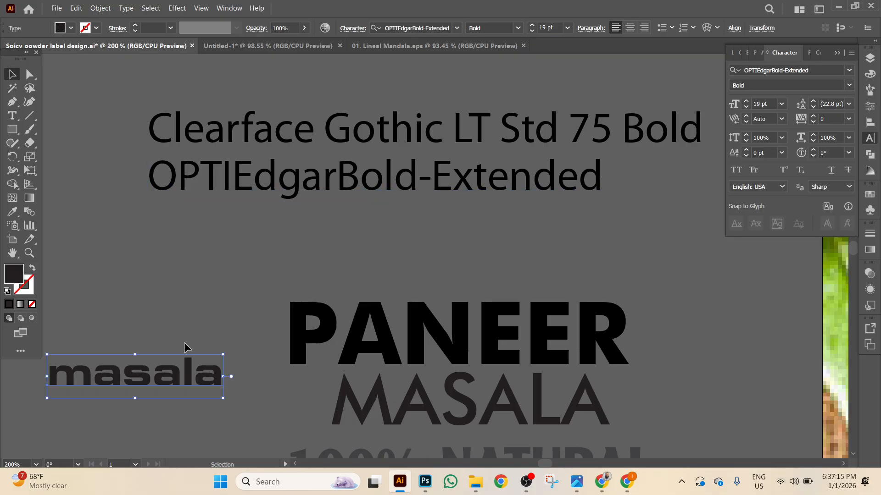
scroll(344, 183, "down", 6)
scroll(344, 183, "left", 3)
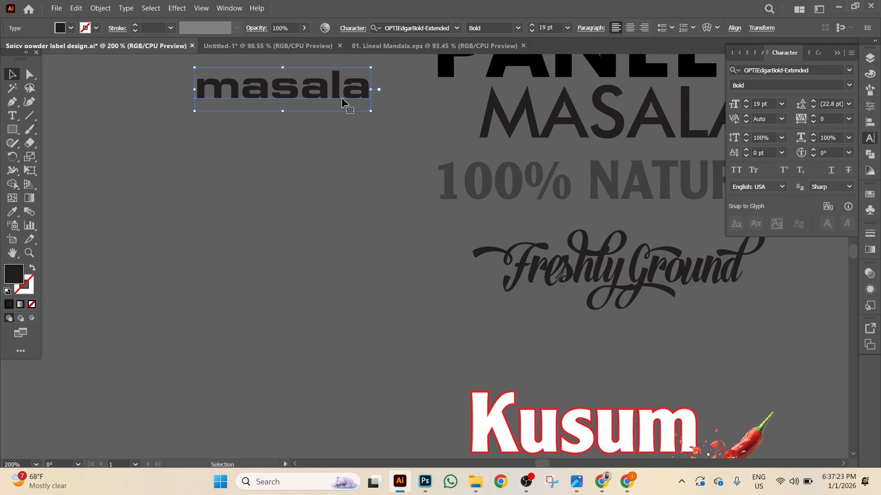
scroll(275, 101, "down", 4)
scroll(273, 91, "up", 3)
left_click_drag(272, 90, 274, 366)
scroll(363, 315, "down", 10)
scroll(364, 315, "right", 8)
left_click_drag(205, 203, 473, 308)
Shrink the masala text and shift it slightly left.
left_click_drag(354, 326, 405, 303)
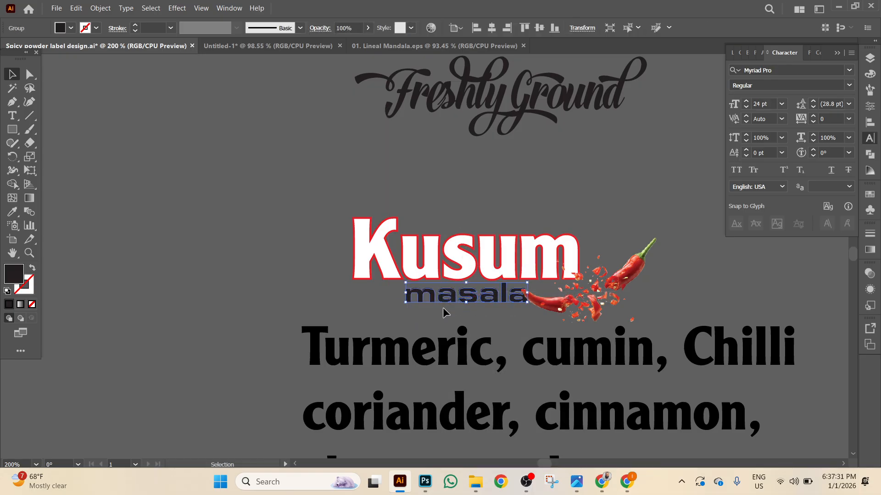
right_click(442, 307)
left_click(250, 205)
left_click(432, 300)
left_click_drag(431, 301, 403, 300)
Shrink the chilli image further and nudge it right and down.
left_click(540, 321)
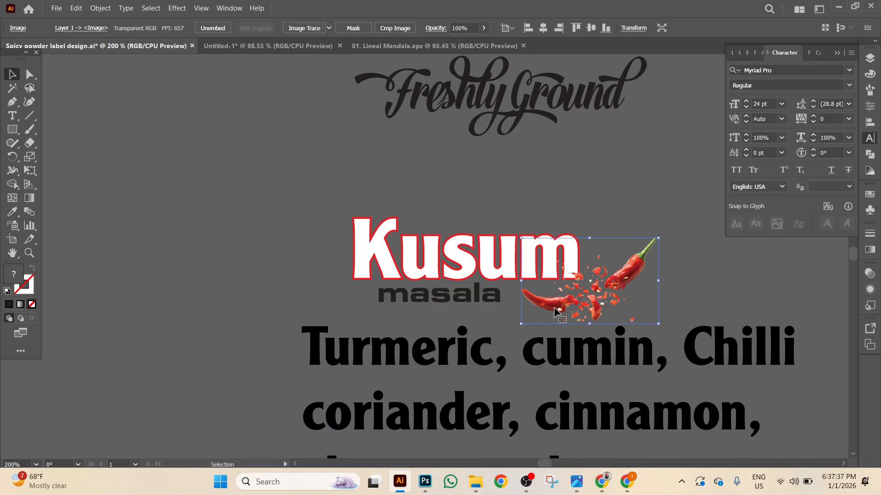
left_click_drag(664, 324, 644, 301)
key("shift+Down")
key("shift+Down")
key("shift+Right")
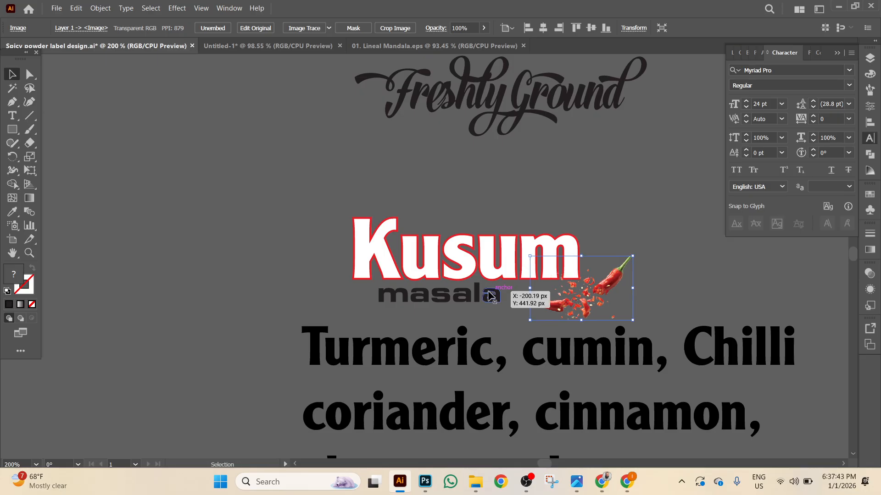
Ungroup Kusum, centre masala horizontally beneath it and lower it slightly.
left_click(496, 295)
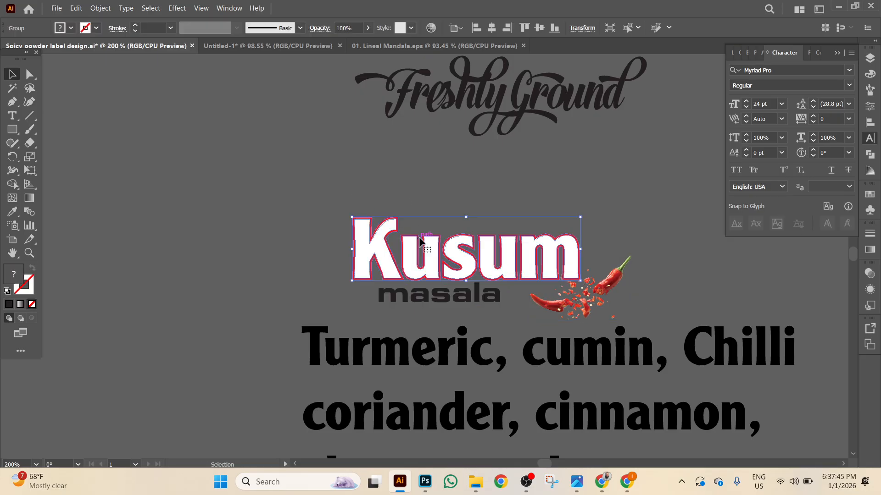
right_click(418, 239)
left_click(449, 368)
left_click_drag(314, 226, 418, 315)
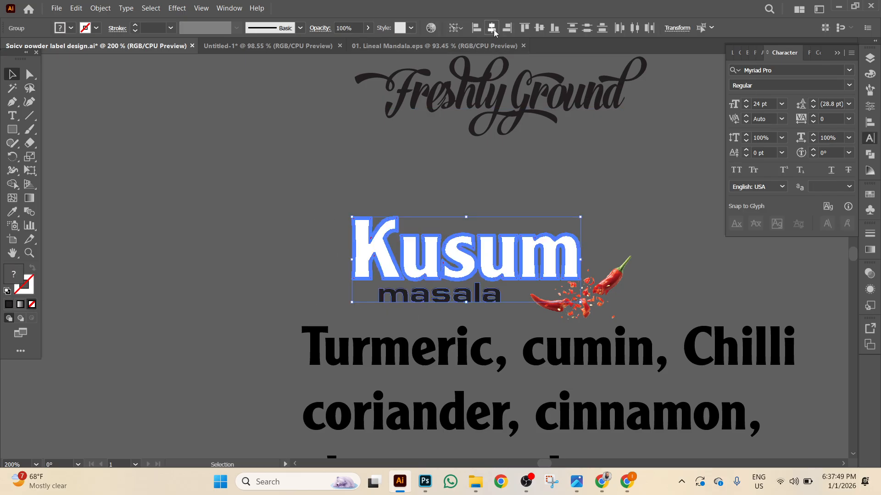
left_click(491, 28)
left_click(270, 164)
left_click(483, 299)
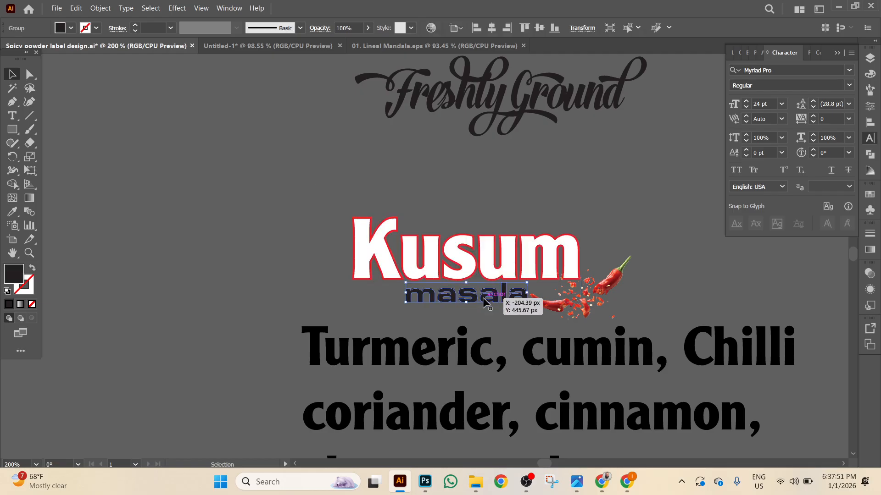
left_click_drag(484, 300, 484, 306)
Tilt the chilli image counter-clockwise and nudge it right and up.
left_click(583, 301)
key("Right")
key("Right")
key("Right")
key("Right")
key("Right")
key("Right")
key("Right")
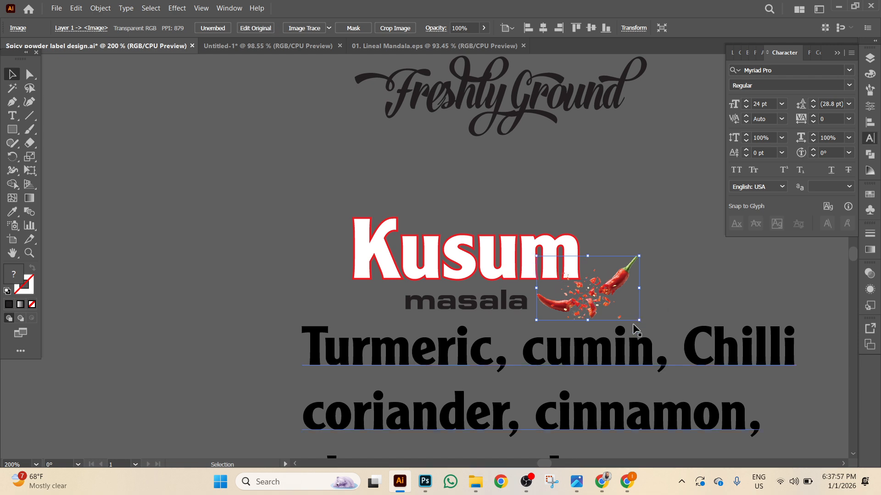
mouse_move(648, 330)
left_mouse_down()
mouse_move(660, 317)
mouse_move(649, 313)
left_mouse_up()
key("shift+Right")
key("shift+Up")
scroll(648, 314, "up", 1)
left_click(306, 230)
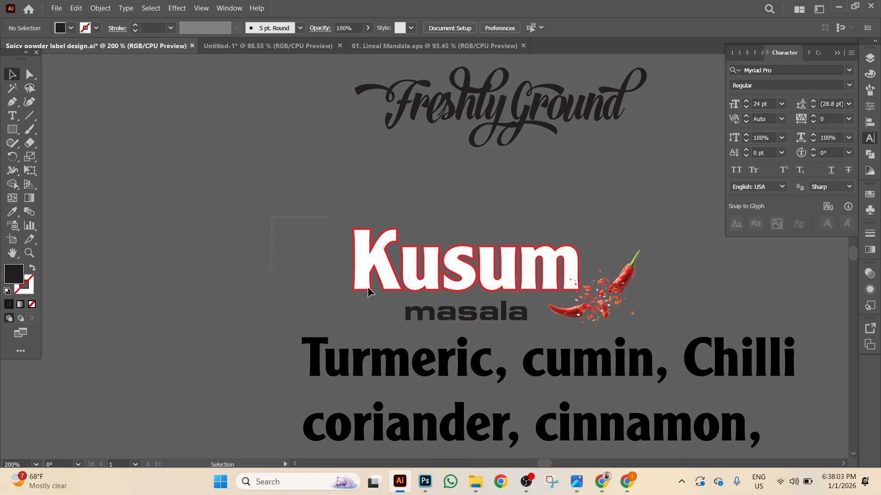
Group Kusum, masala and the tilted chilli into one logo and zoom out to 100%.
left_click_drag(615, 320, 640, 316)
right_click(639, 316)
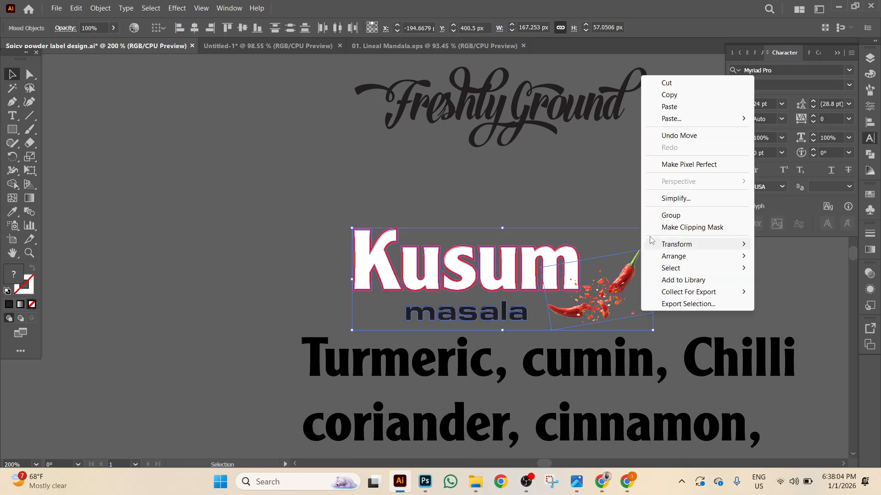
left_click(663, 215)
left_click(539, 198)
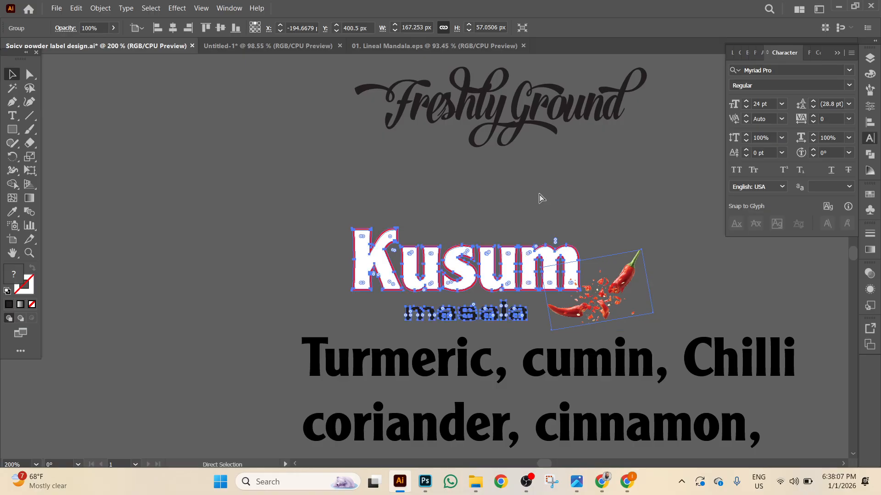
key("ctrl+minus")
key("ctrl+minus")
left_click_drag(499, 230, 230, 186)
Switch to the spice label design document and pan to the label headings.
left_click(131, 48)
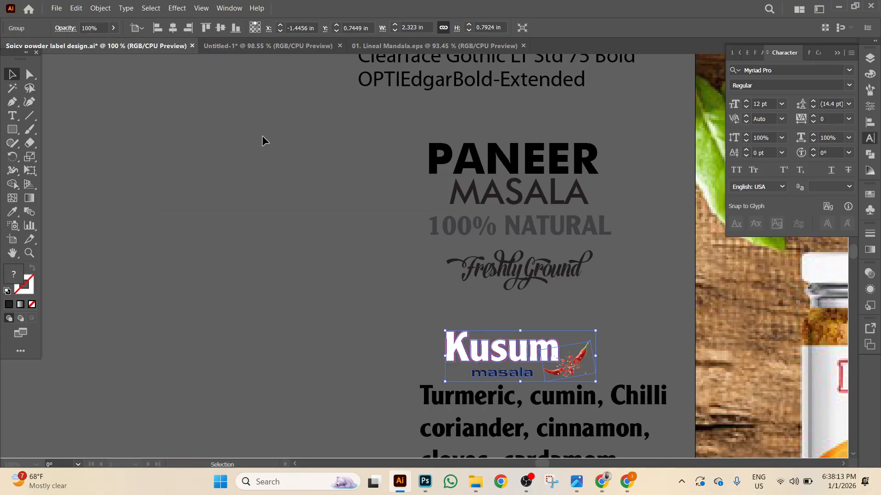
left_click_drag(419, 199, 20, 160)
left_click_drag(516, 455, 491, 323)
left_click_drag(556, 340, 713, 434)
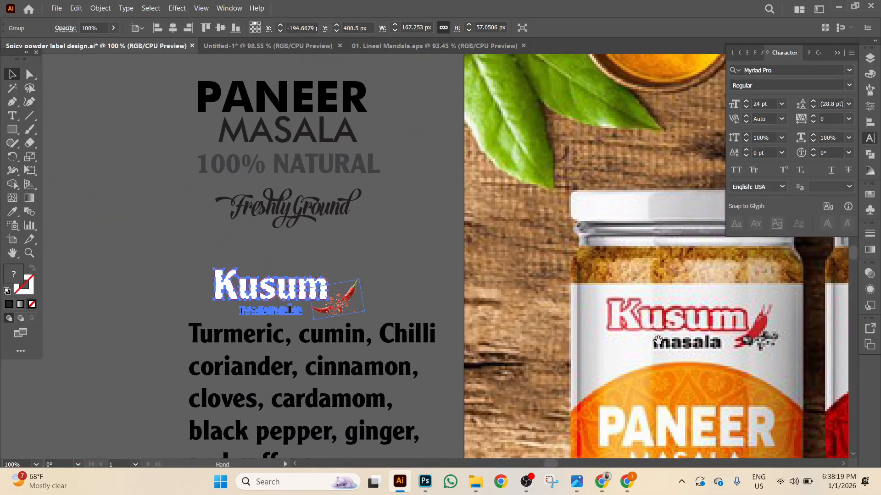
left_click_drag(661, 346, 526, 238)
left_click_drag(463, 243, 587, 411)
Check the fonts of PANEER, MASALA, 100% NATURAL and the font-name notes.
left_click(303, 151)
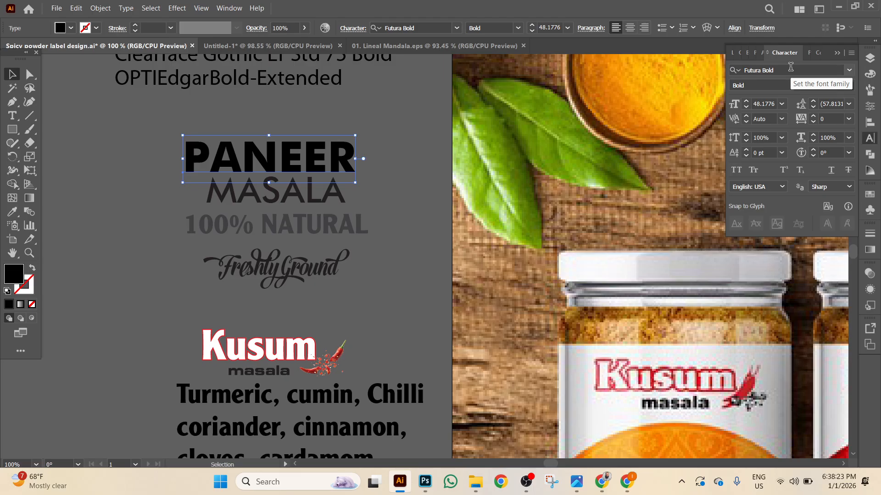
left_click(340, 193)
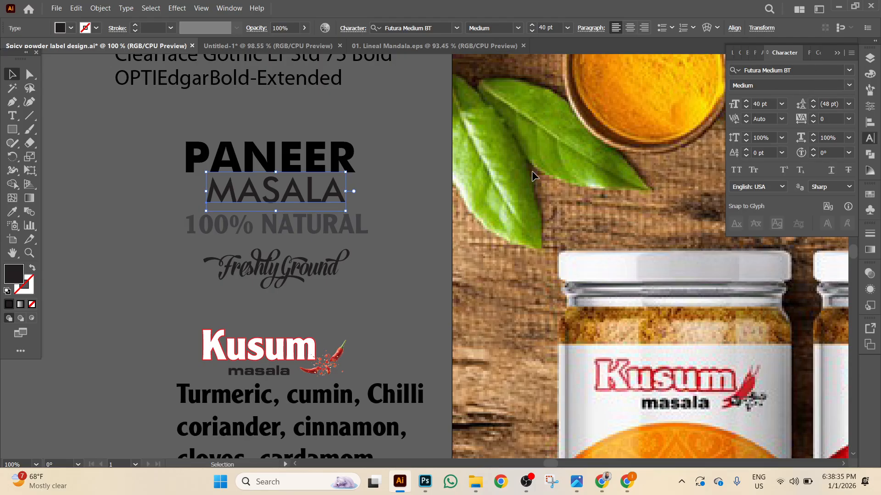
left_click(335, 135)
left_click(305, 190)
left_click(306, 231)
scroll(307, 230, "up", 2)
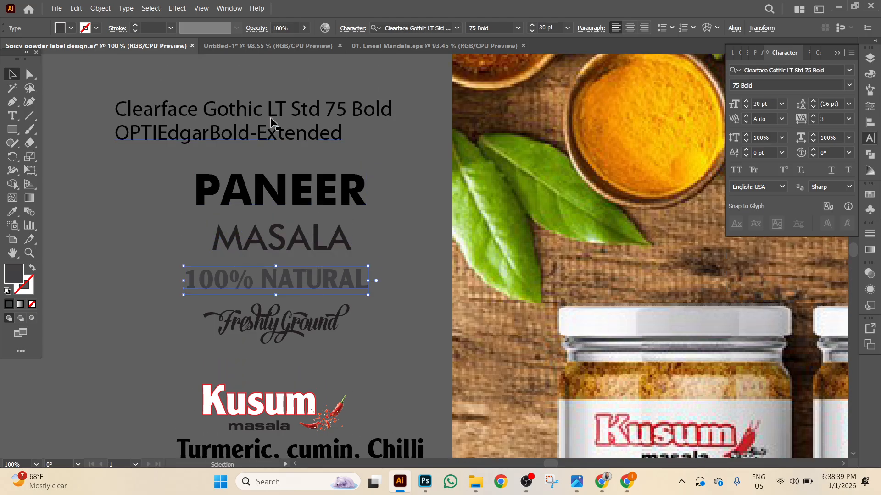
left_click(276, 110)
left_click(330, 330)
left_click(351, 271)
scroll(425, 196, "down", 3)
Drag the Freshly Ground text slightly left and down.
left_click(311, 241)
left_click_drag(312, 241, 290, 248)
scroll(514, 317, "down", 7)
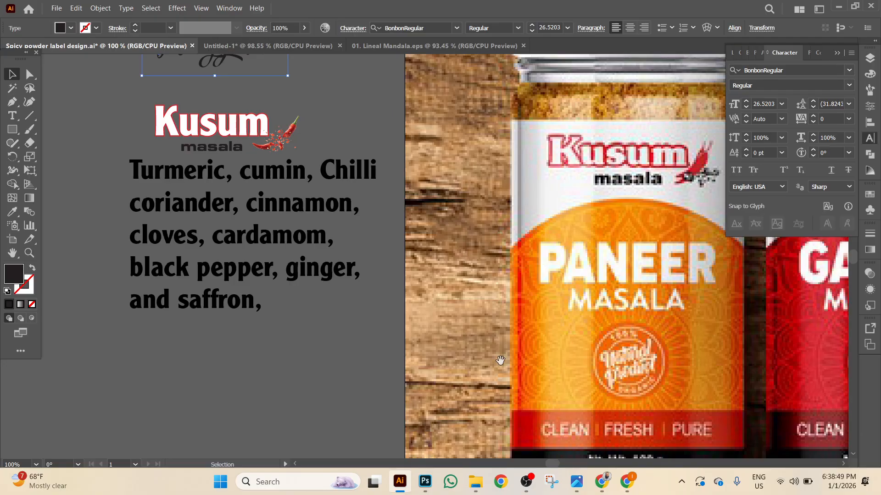
scroll(503, 360, "left", 6)
scroll(249, 172, "up", 2)
scroll(105, 138, "down", 2)
Draw a trial square beside the spice list, then delete it.
left_click(14, 129)
left_click_drag(194, 166, 239, 211)
key("Delete")
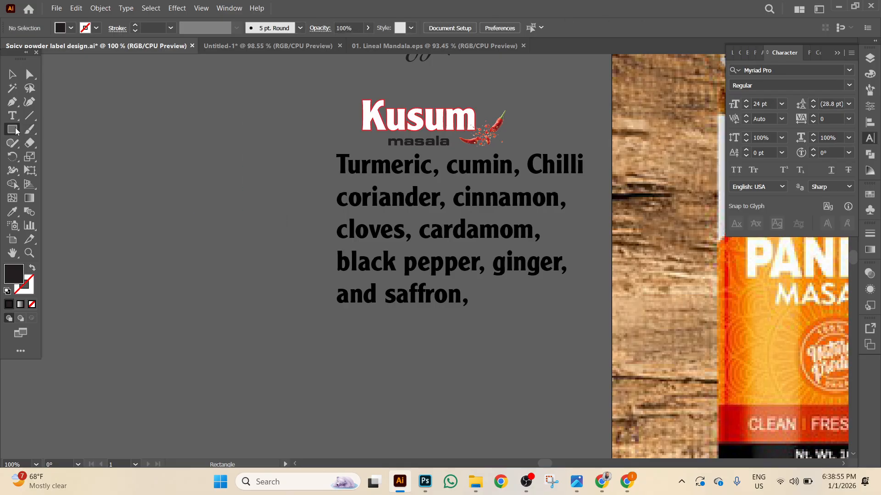
Draw a dark circle with the Ellipse Tool and move it further left.
left_click(12, 129)
left_click(63, 157)
left_click_drag(245, 197, 310, 262)
left_click(12, 75)
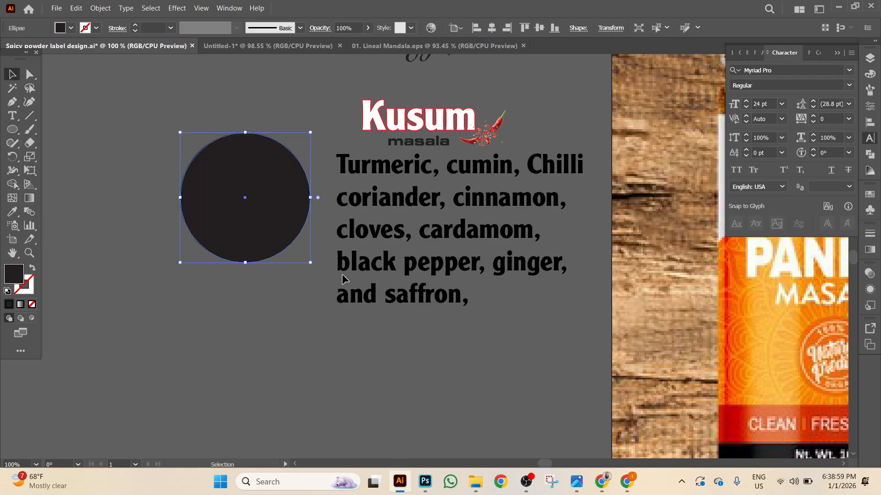
scroll(252, 250, "right", 15)
scroll(309, 305, "right", 2)
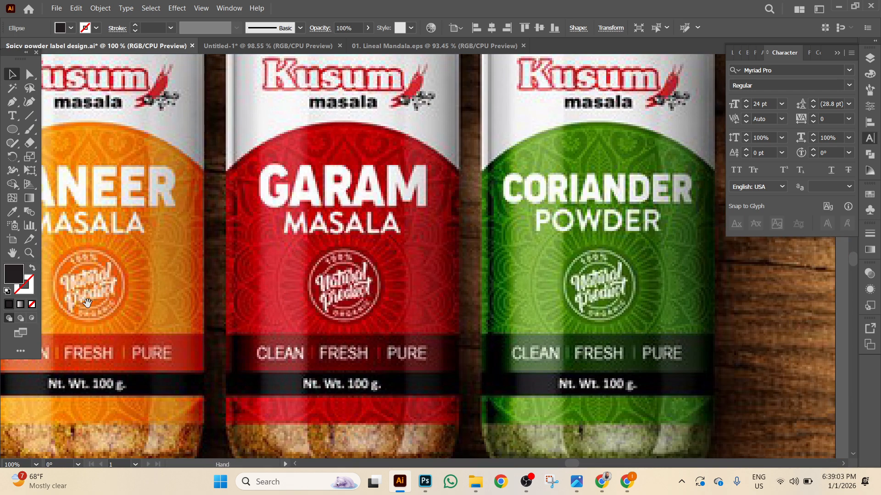
scroll(87, 303, "left", 18)
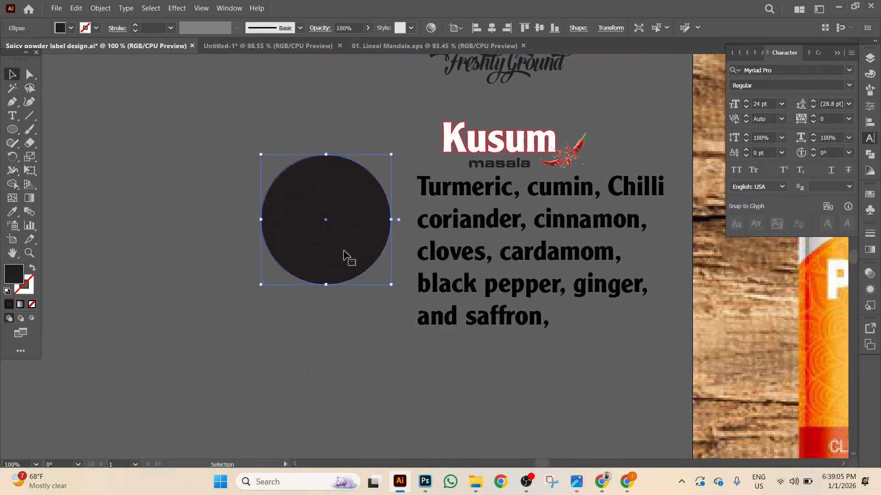
left_click_drag(342, 252, 281, 254)
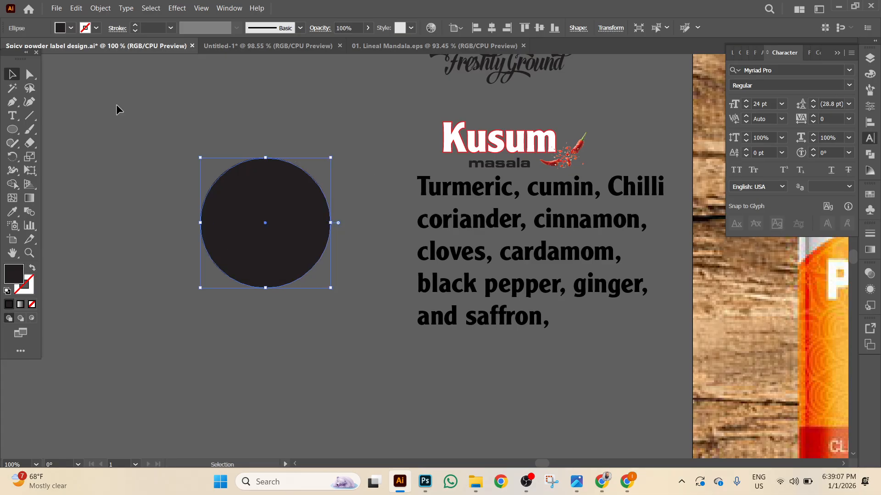
Create an Offset Path copy of the circle at -5 px.
left_click(76, 9)
left_click(100, 9)
left_click(100, 8)
mouse_move(152, 272)
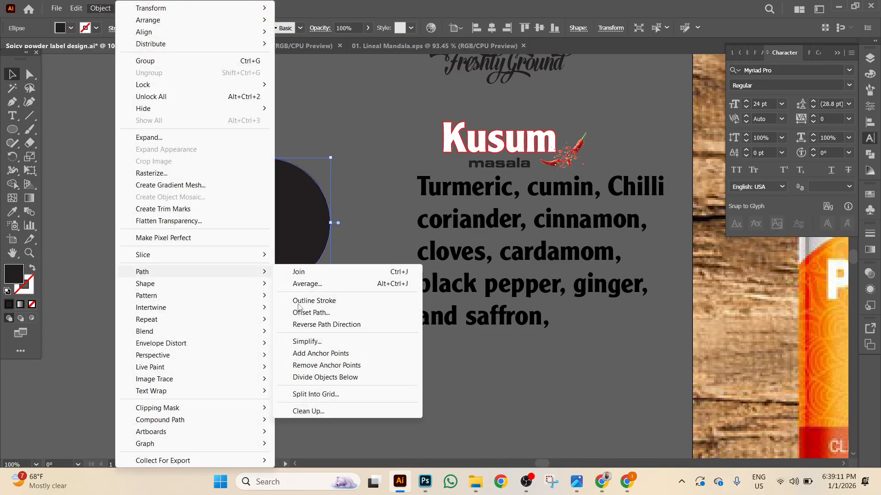
left_click(310, 313)
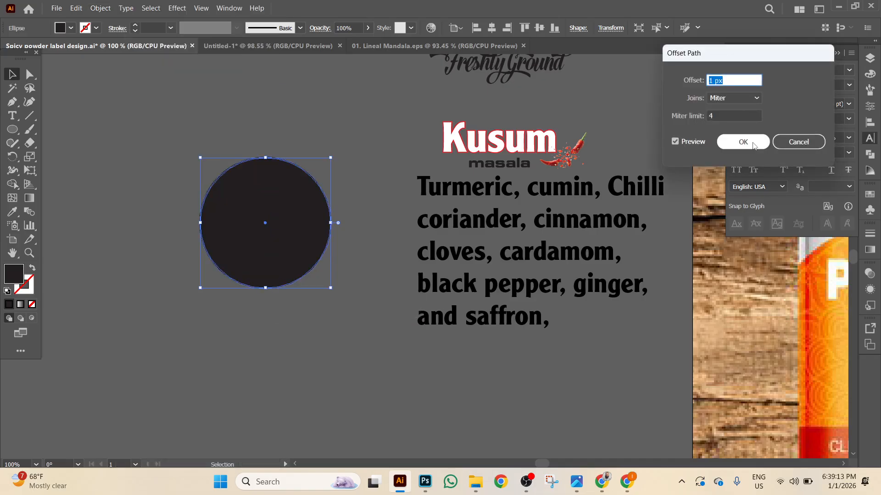
key("Down")
key("Down")
key("Down")
key("Down")
key("Down")
key("Down")
key("Down")
key("Down")
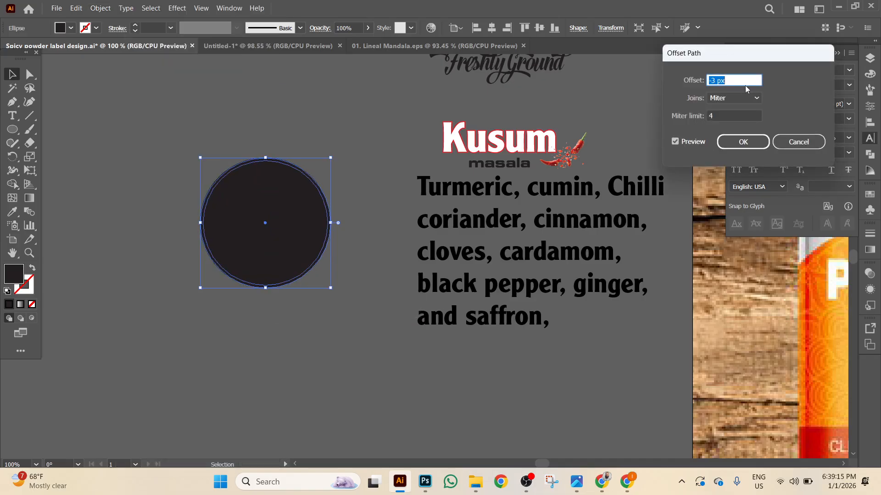
key("Up")
key("Up")
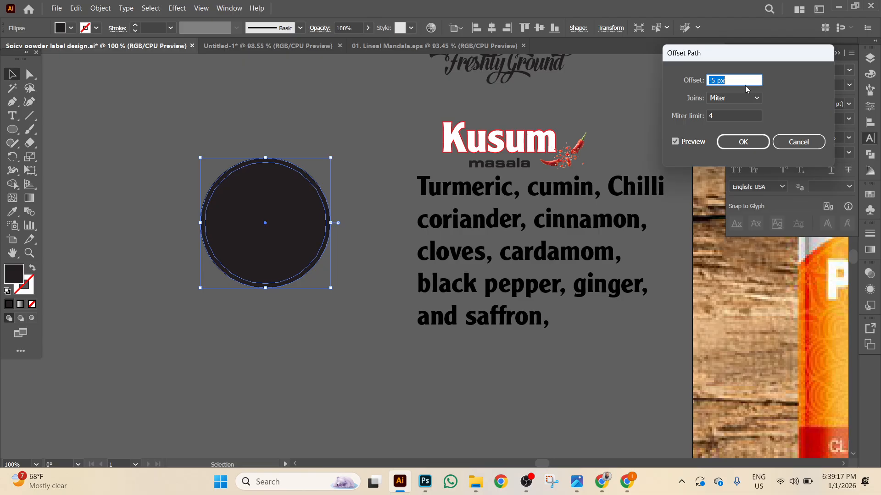
left_click(753, 136)
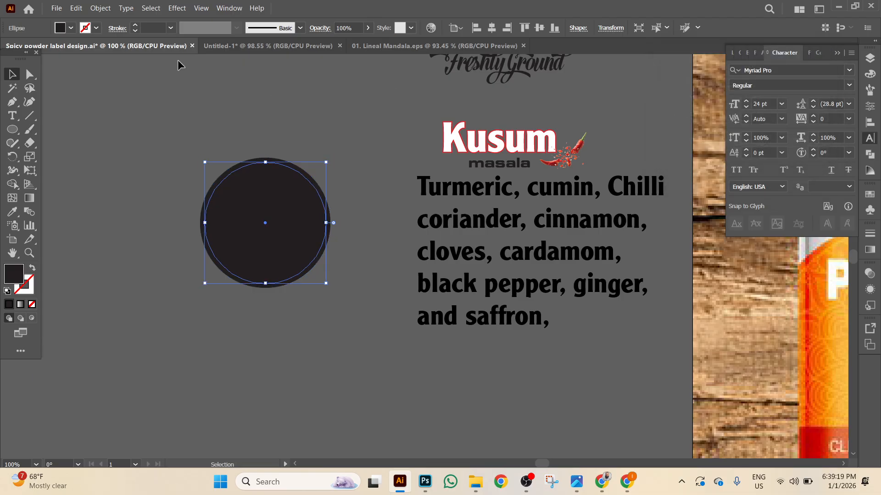
Give the inner circle no fill and a 1 pt white stroke.
left_click(71, 28)
left_click(7, 46)
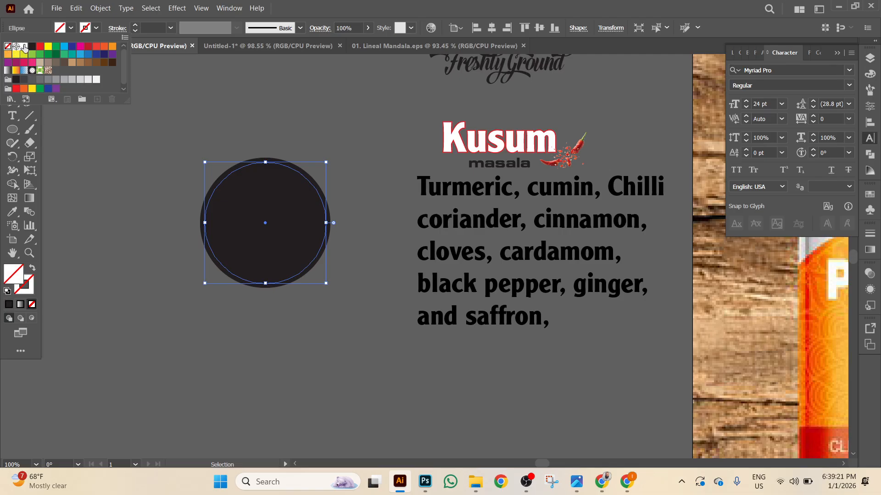
left_click(172, 27)
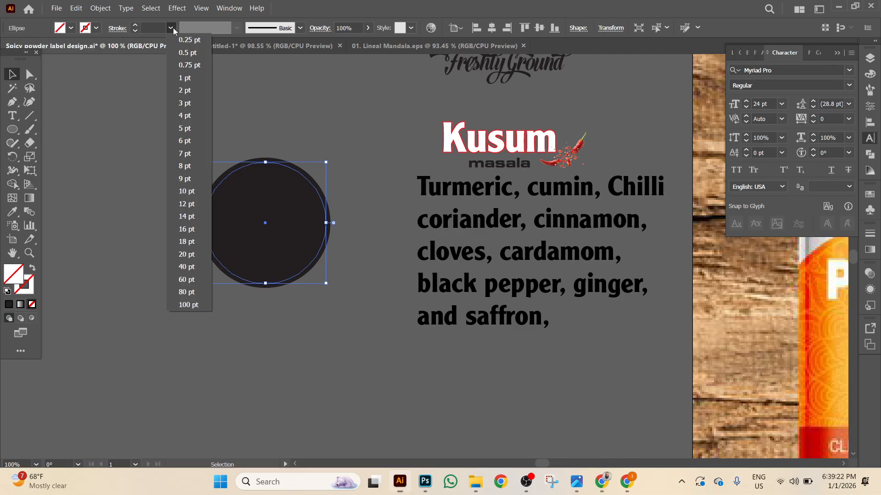
left_click(185, 77)
left_click(86, 29)
left_click(24, 46)
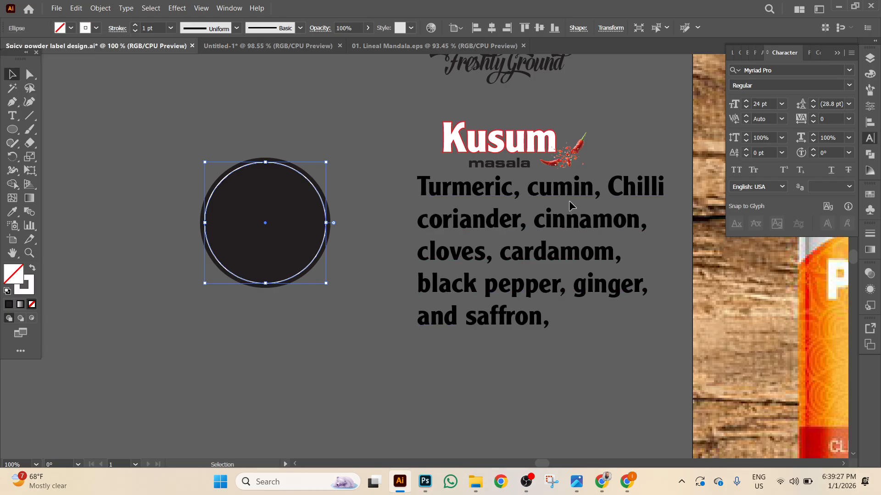
Place 100% NATURAL above the circle and centre Freshly Ground below it.
scroll(570, 203, "up", 3)
left_click_drag(515, 71, 286, 167)
left_click_drag(495, 121, 229, 378)
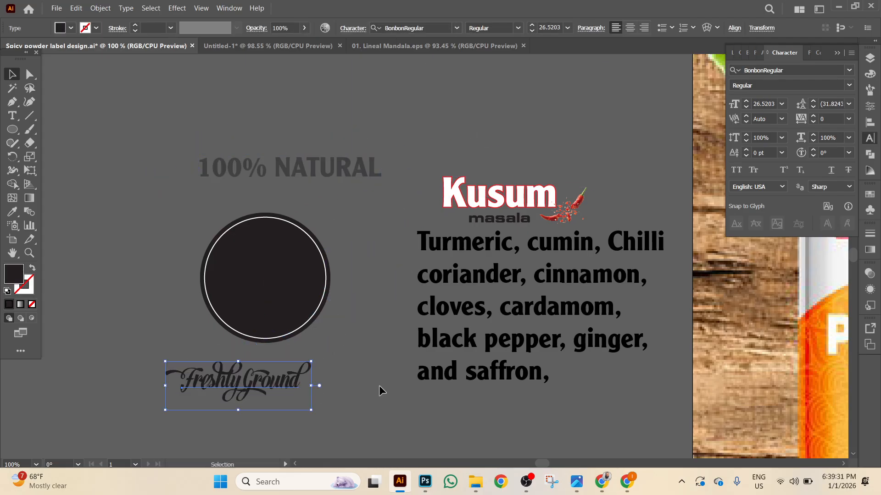
left_click_drag(318, 371, 138, 293)
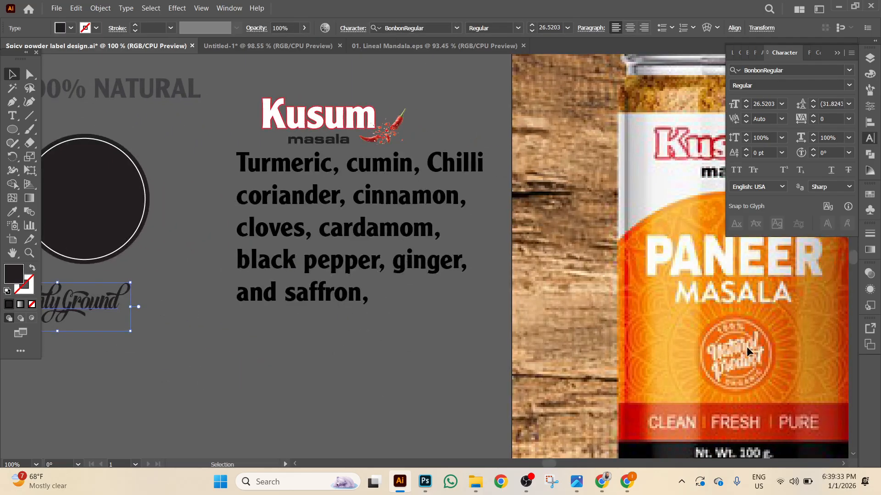
left_click_drag(440, 363, 683, 379)
left_click_drag(353, 323, 401, 329)
Search for ChatGPT in the browser and open the Spice Masala Label Text chat.
left_click(606, 478)
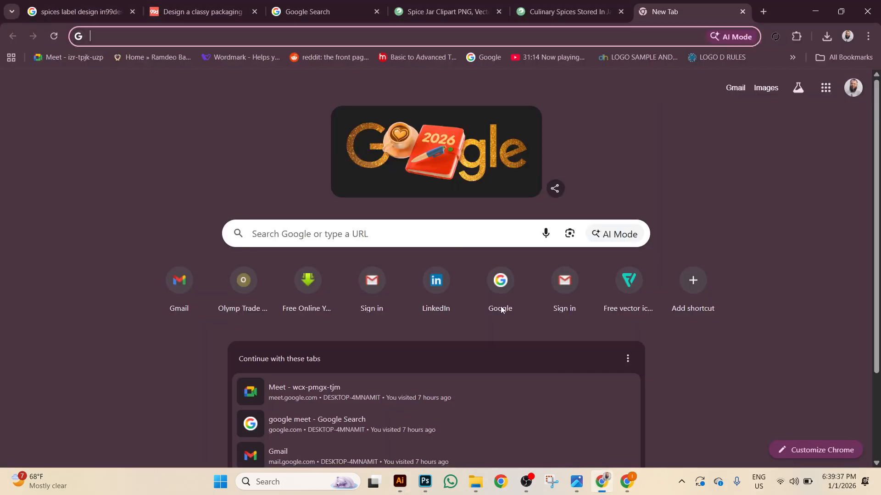
left_click(471, 234)
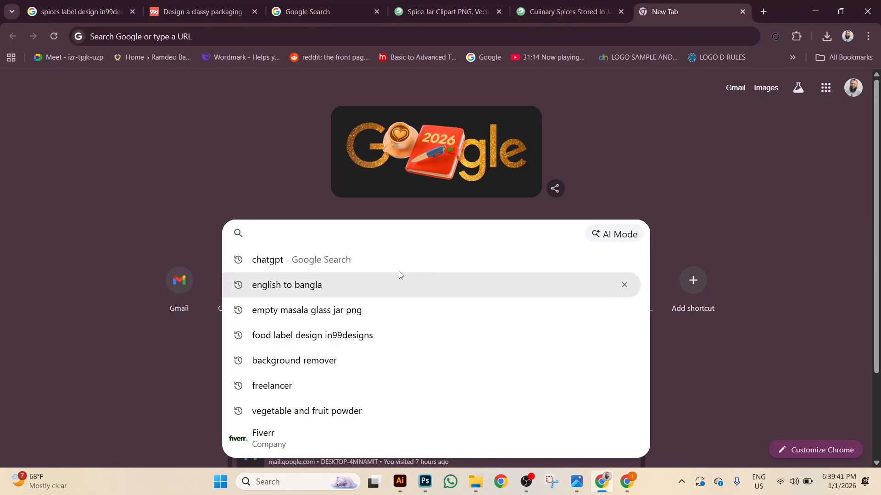
left_click(340, 260)
left_click(145, 197)
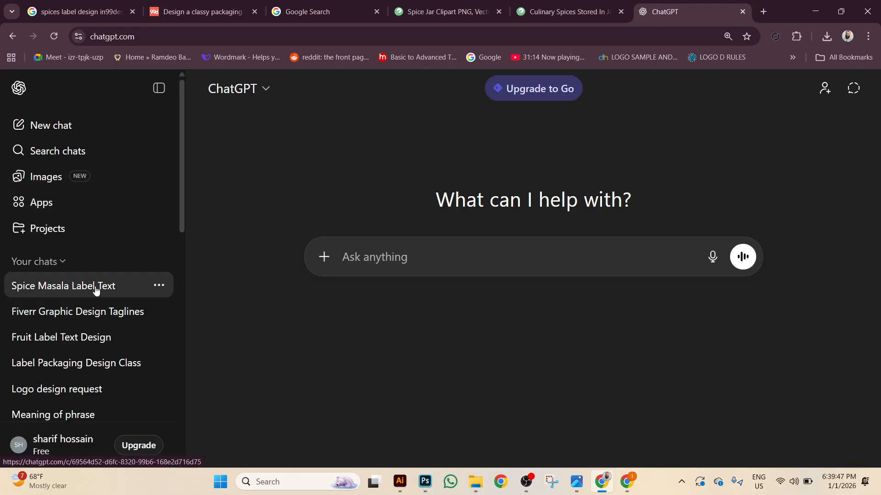
left_click(94, 287)
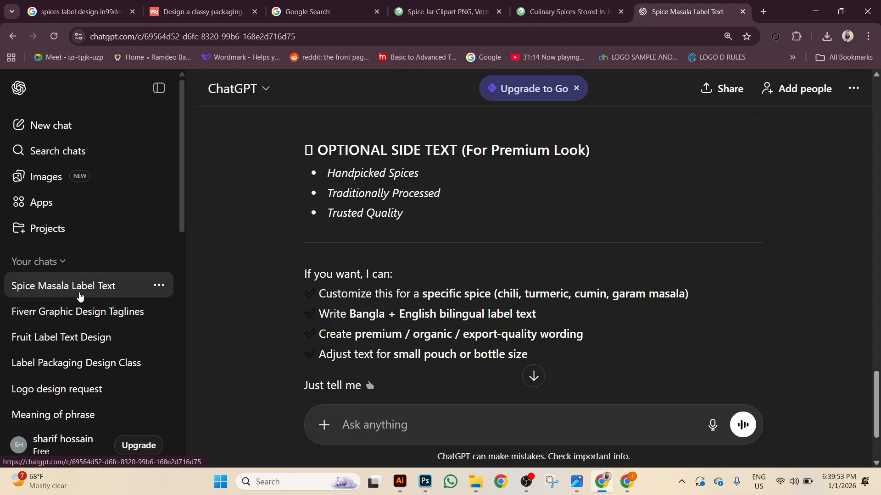
Review the reply, highlight the Freshly Ground phrase, and return to Illustrator.
scroll(483, 285, "up", 15)
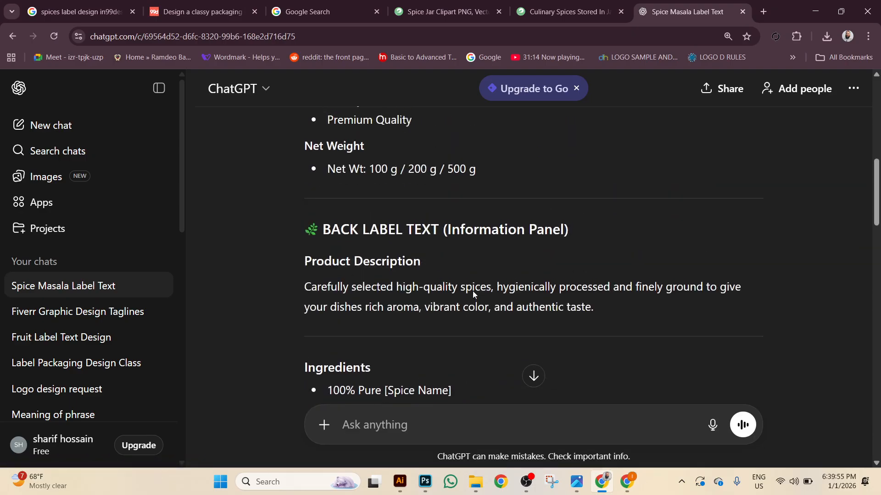
scroll(473, 293, "up", 10)
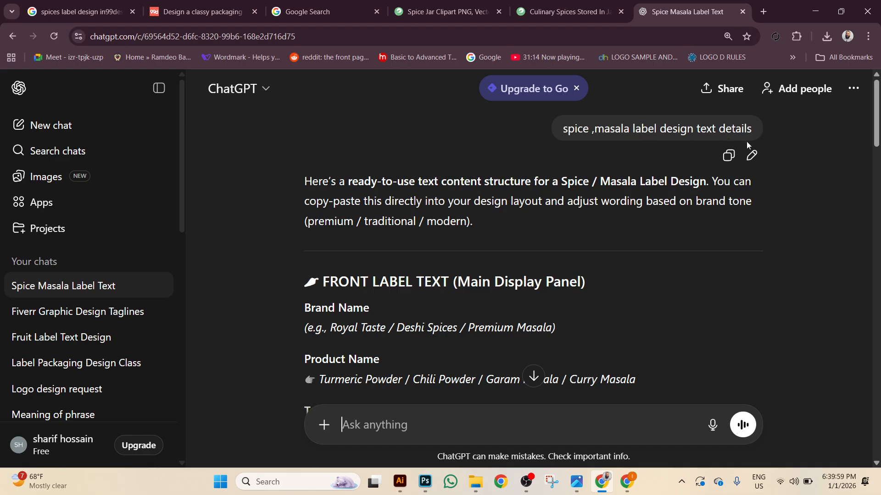
scroll(643, 248, "down", 7)
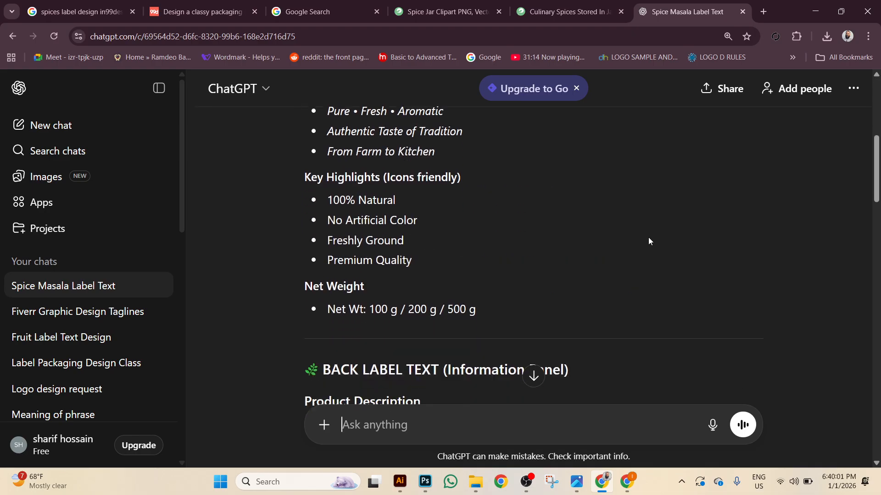
scroll(649, 242, "down", 1)
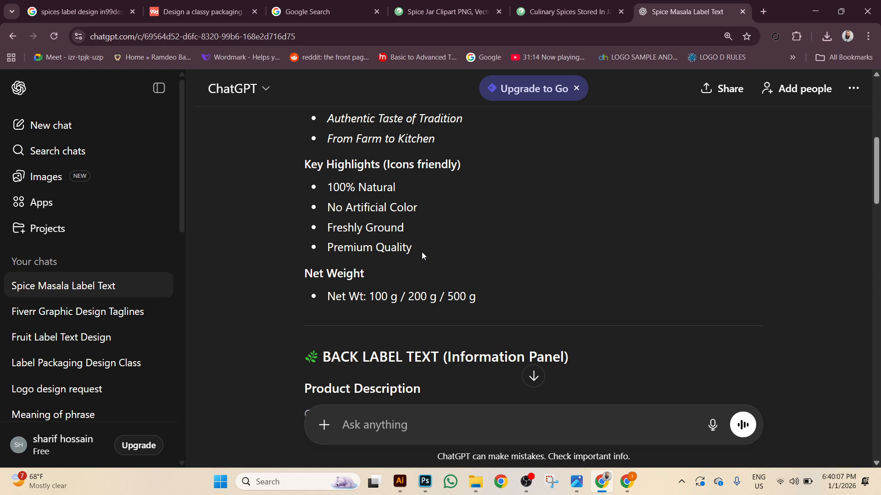
left_click_drag(408, 230, 326, 228)
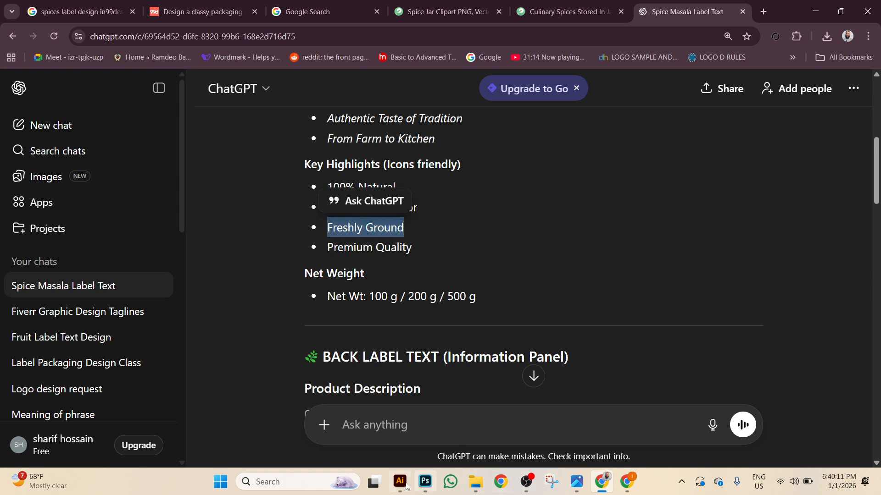
left_click(399, 481)
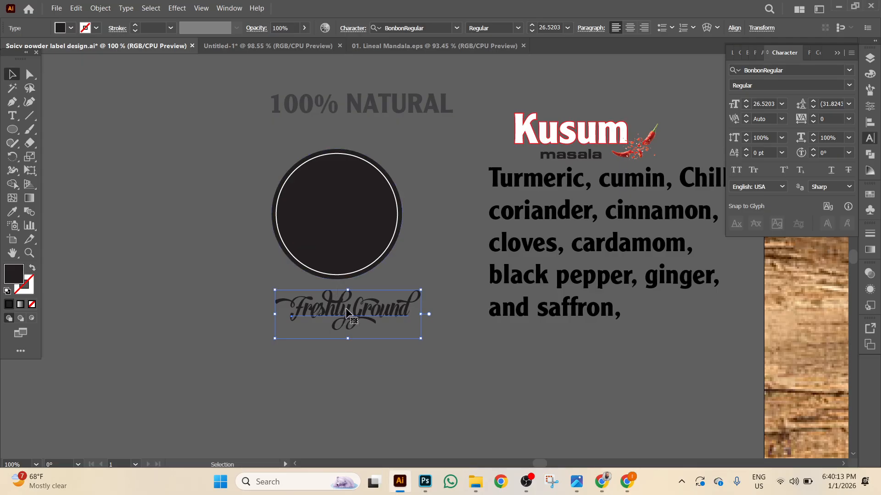
Copy the font name BonbonRegular from the Character panel.
left_click(761, 71)
right_click(762, 75)
left_click(774, 106)
scroll(624, 149, "up", 10)
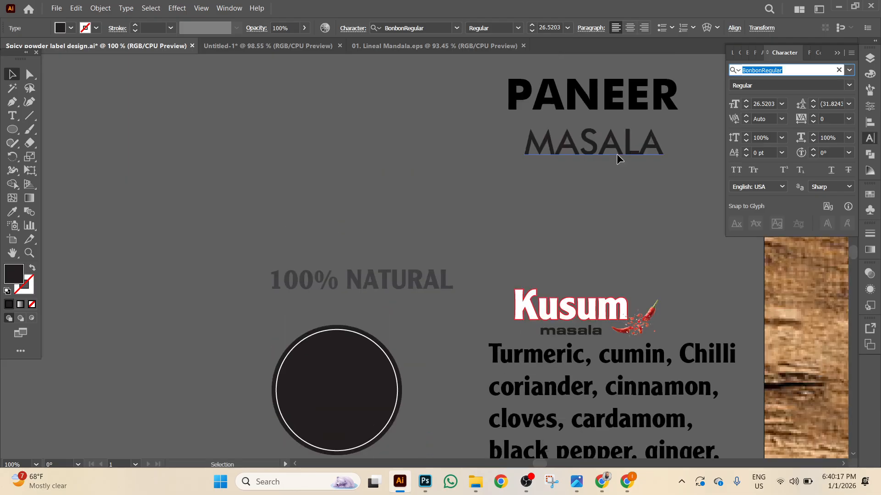
Duplicate the Clearface Gothic note just above itself and replace its text with BonbonRegular.
left_click(584, 159)
left_click_drag(585, 158, 577, 132)
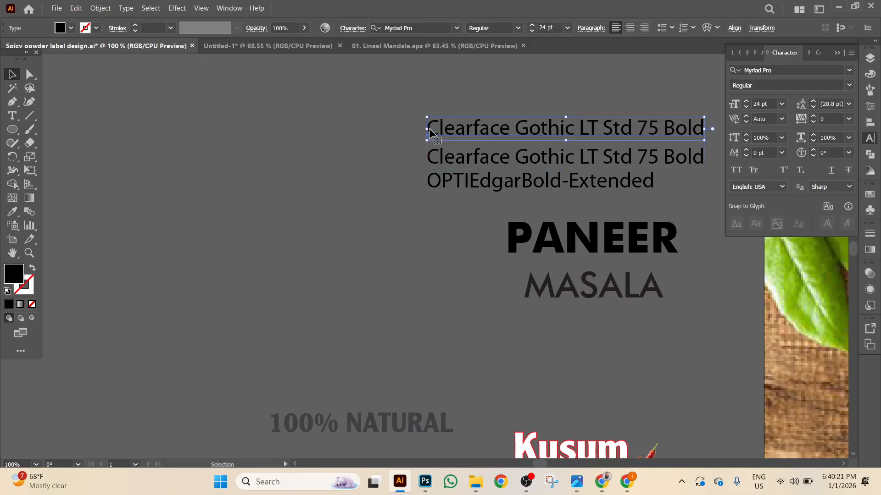
key("t")
left_click_drag(431, 134, 766, 134)
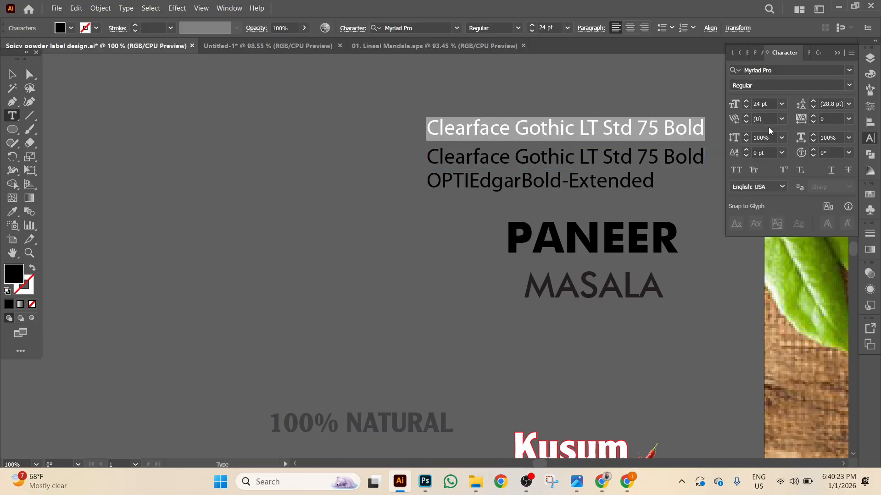
key("ctrl+v")
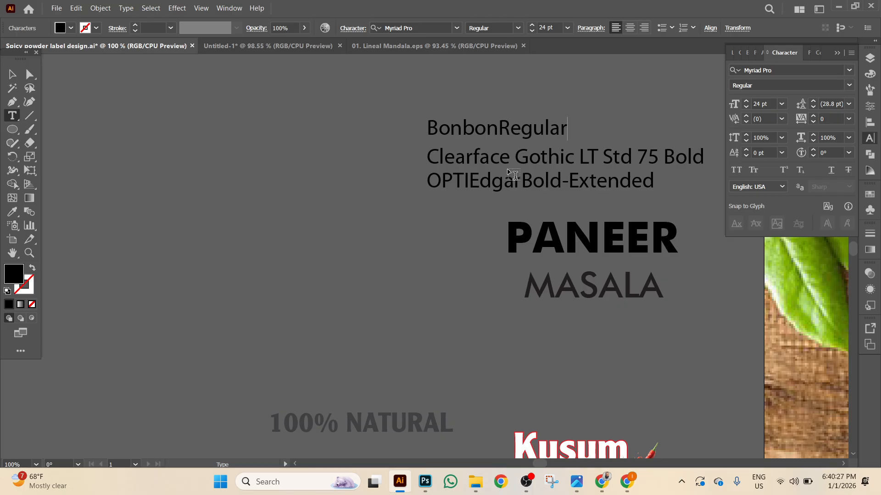
key("Escape")
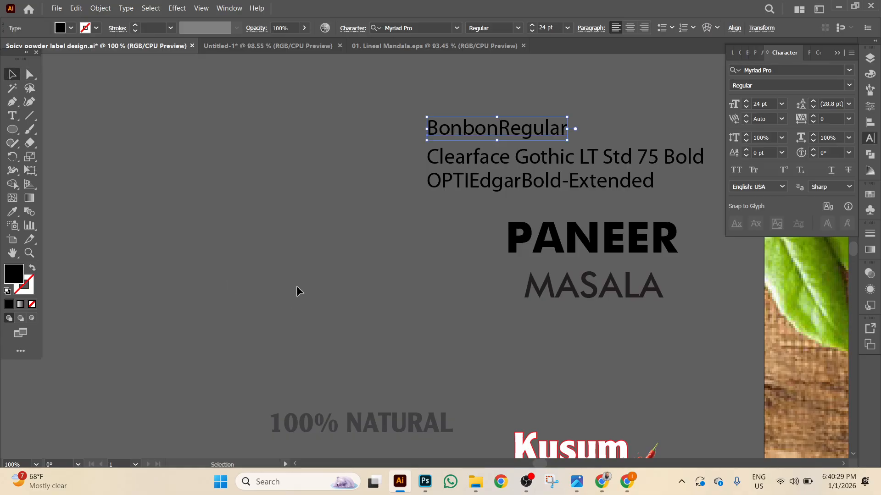
scroll(296, 303, "down", 5)
left_click_drag(433, 362, 440, 266)
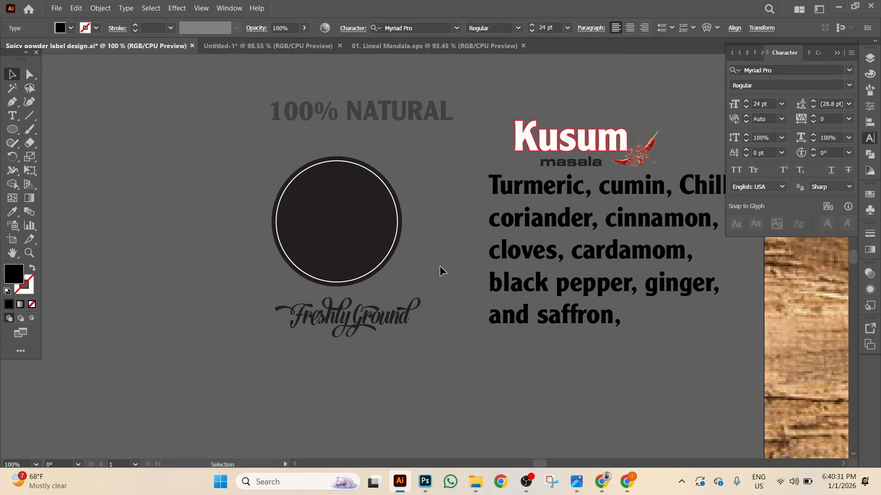
key("ctrl+equal")
scroll(383, 343, "down", 20)
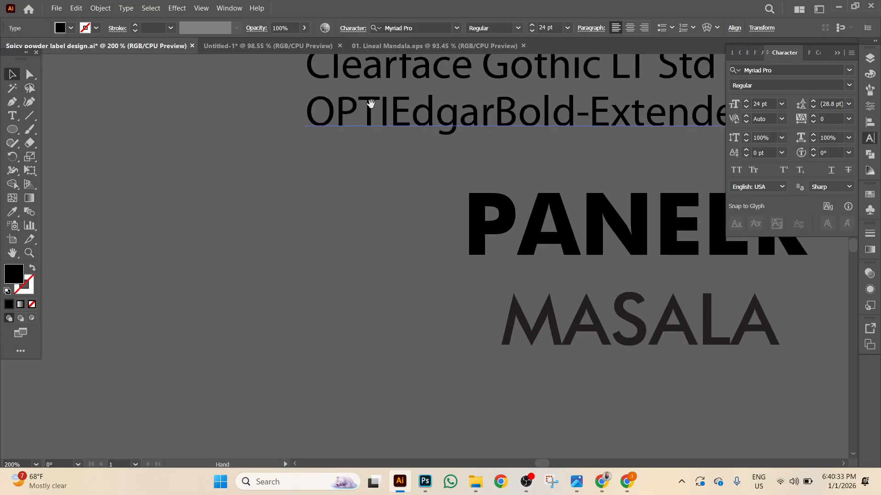
left_click(421, 112)
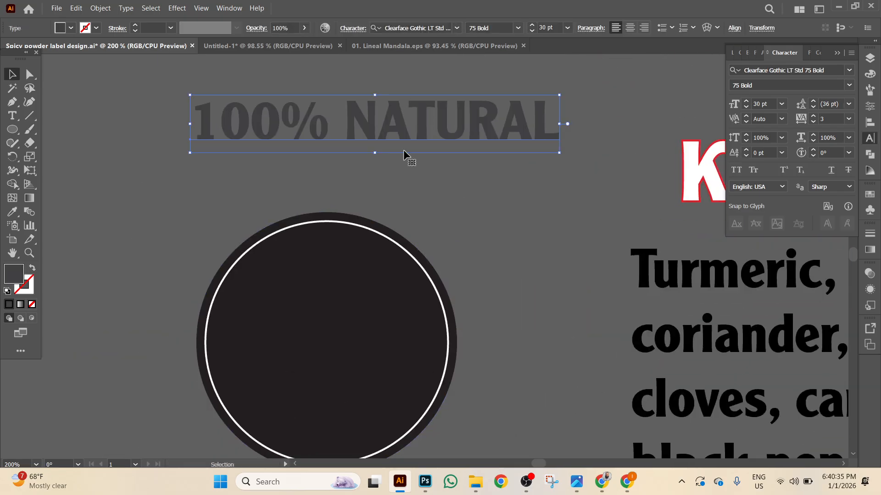
left_click(358, 225)
left_click(351, 263)
key("ctrl+2")
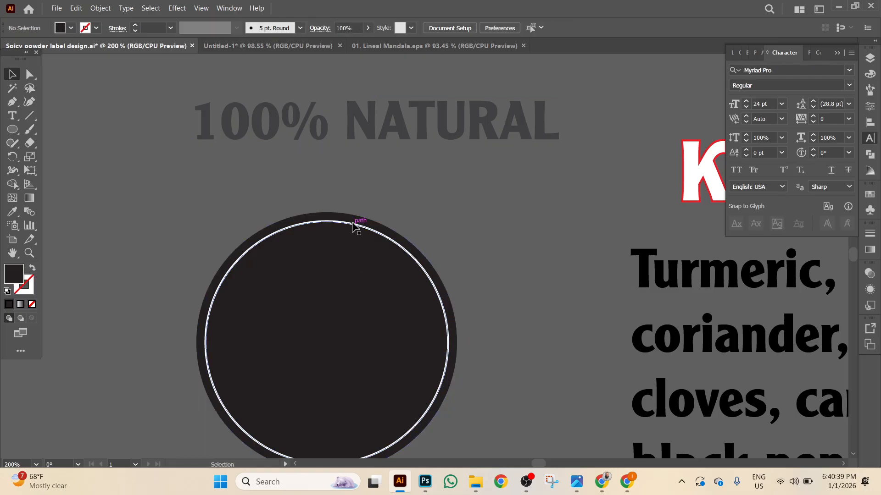
left_click(356, 226)
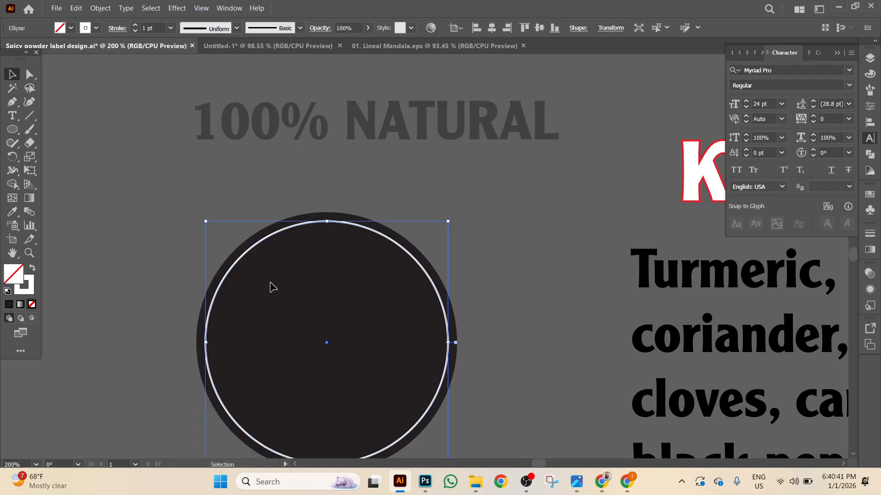
scroll(298, 298, "down", 2)
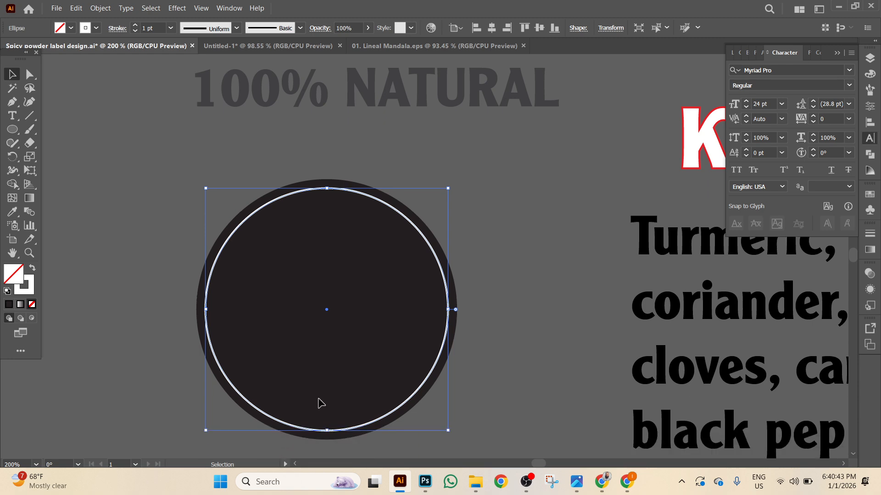
scroll(441, 398, "right", 10)
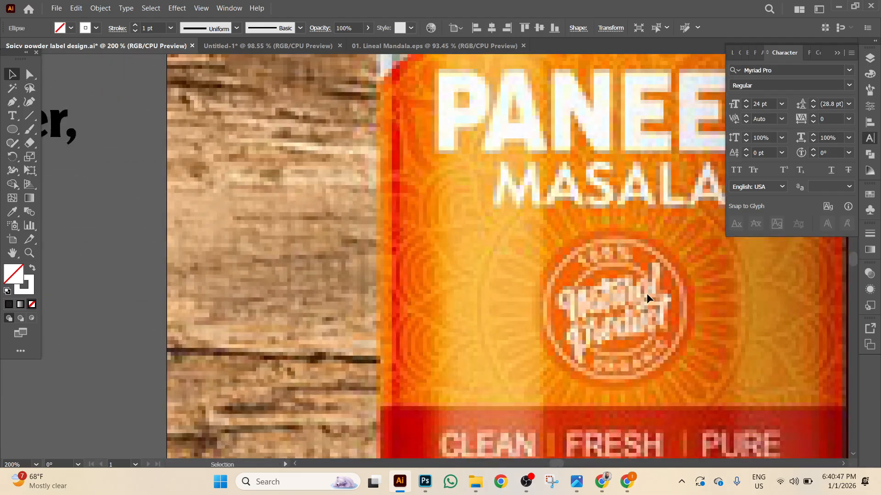
scroll(417, 266, "left", 15)
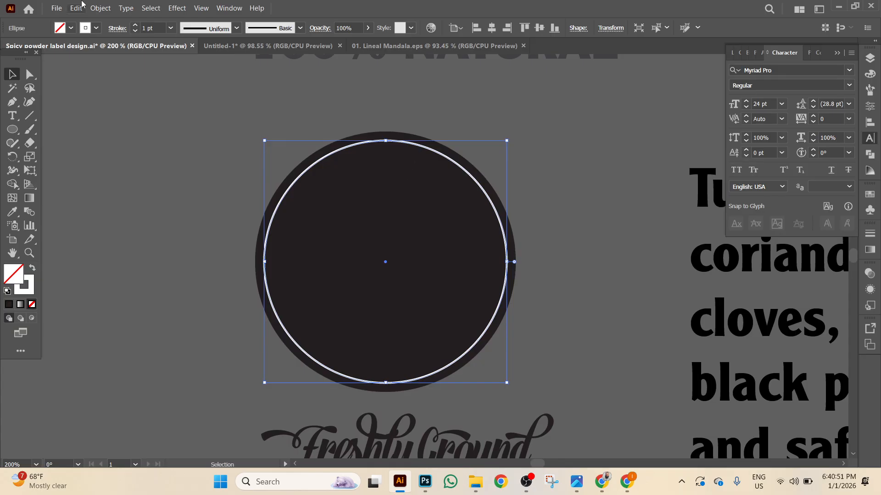
left_click(76, 8)
Paste a copy of the white ring in front and shrink it concentrically inside the original.
left_click(97, 59)
left_click(101, 8)
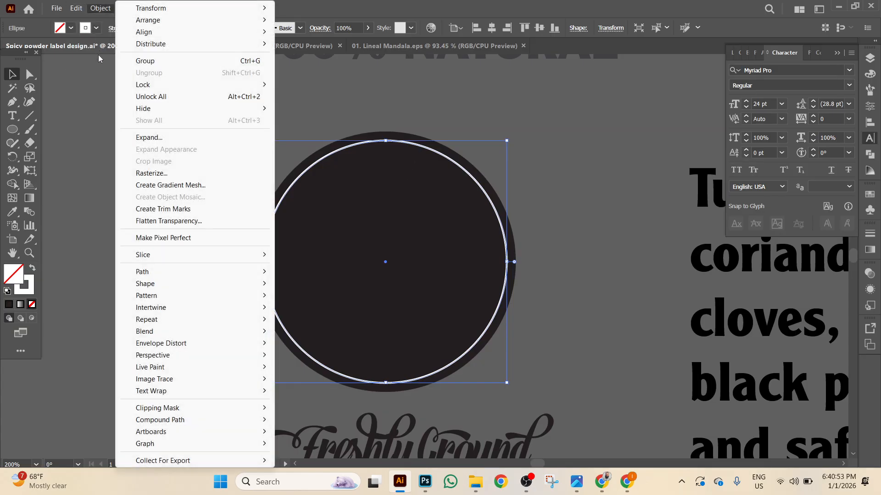
mouse_move(76, 8)
left_click(105, 88)
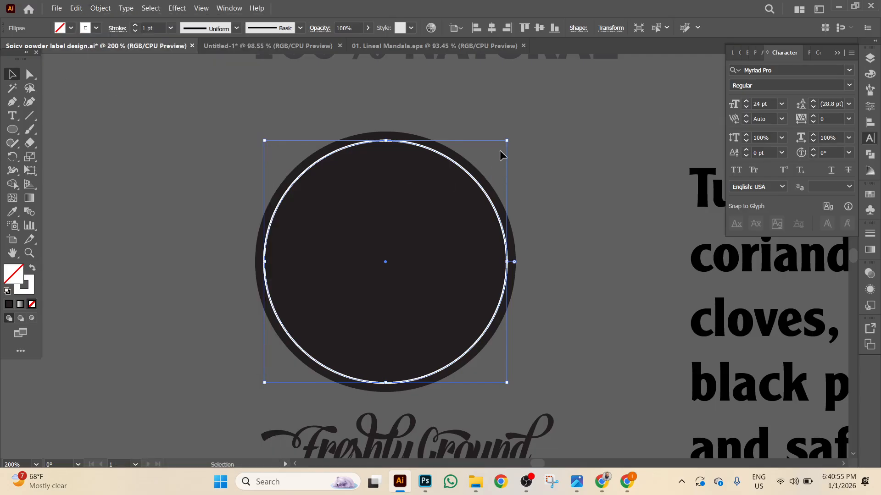
left_click_drag(506, 143, 491, 166)
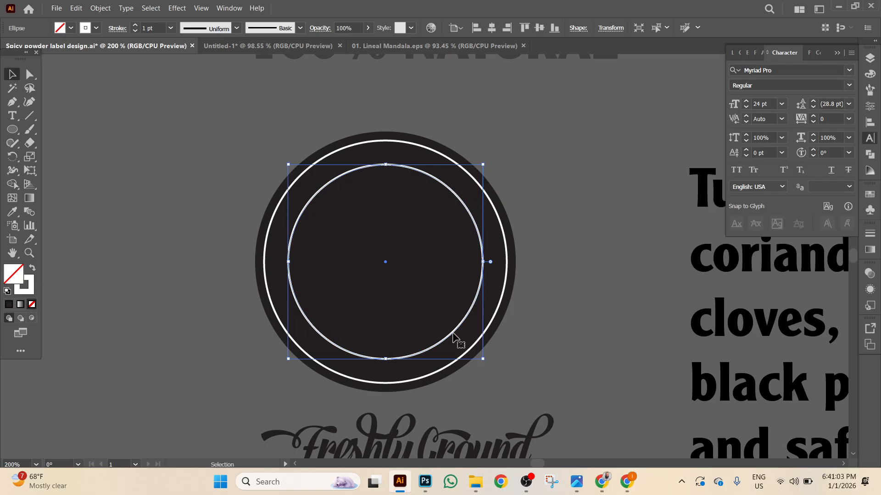
Reselect the smaller inner ring and copy it.
left_click(475, 153)
left_click(387, 165)
left_click(76, 8)
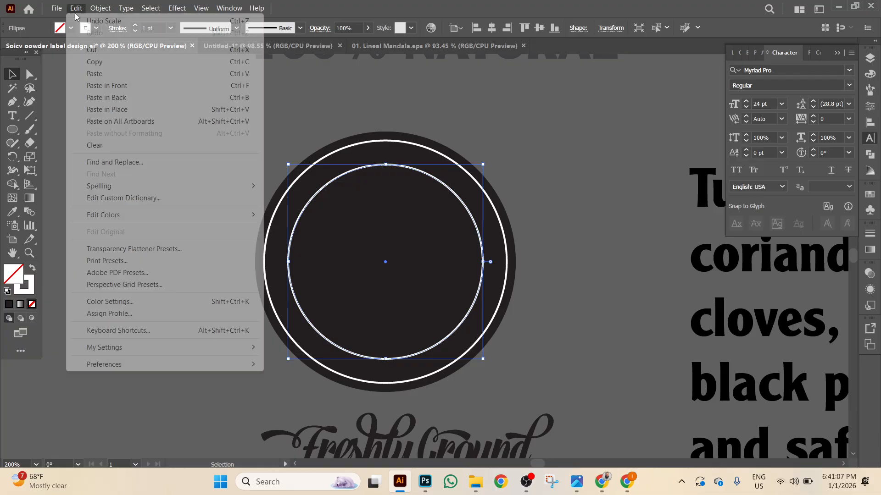
left_click(96, 61)
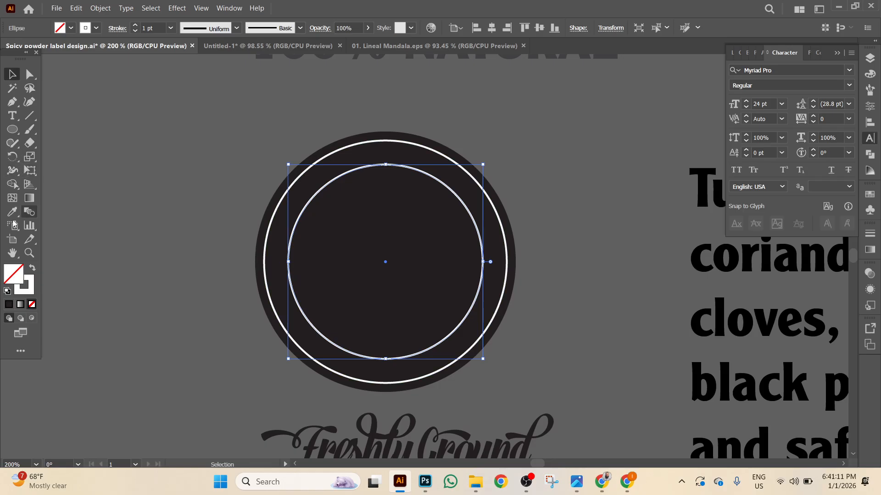
Cut the inner white ring at its left and right points with the Scissors tool.
left_click(29, 143)
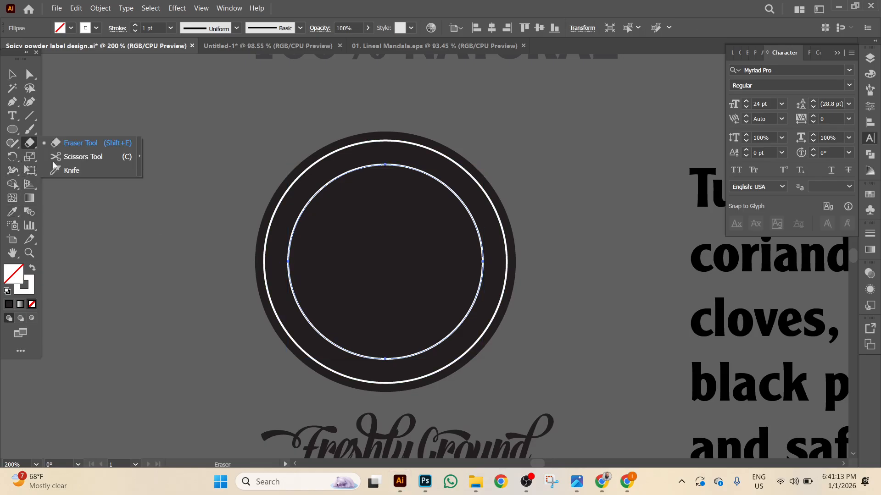
left_click(73, 157)
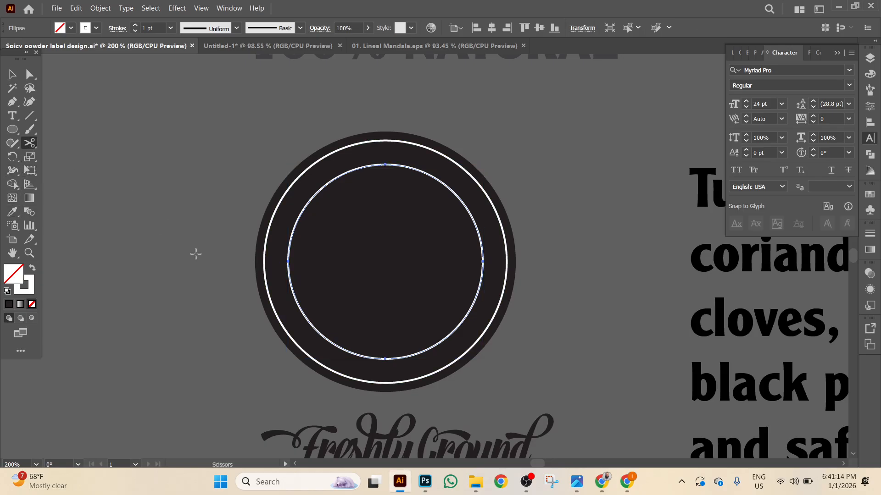
left_click(287, 266)
left_click(482, 266)
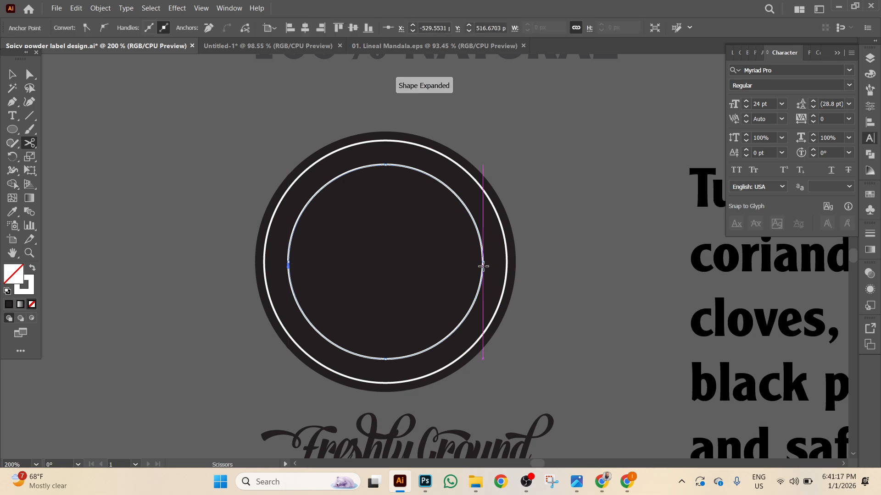
left_click(12, 73)
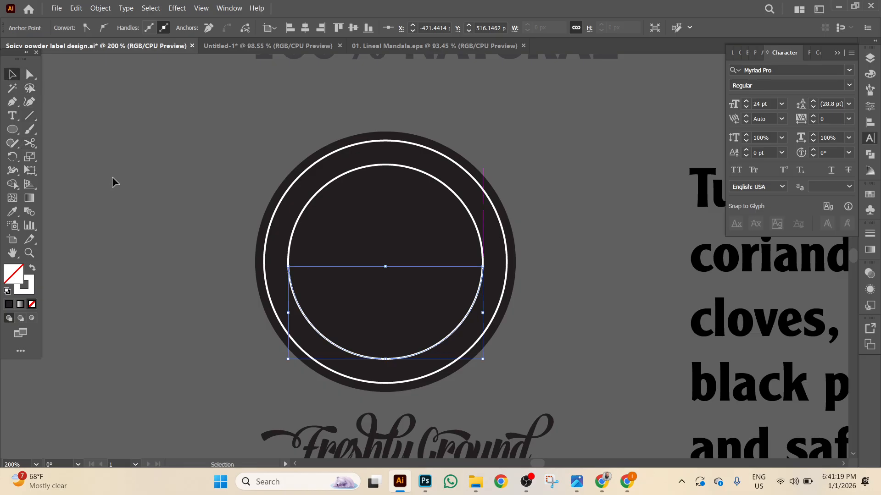
Scale the 100% NATURAL heading down to about 9 pt.
scroll(176, 249, "down", 2)
scroll(437, 386, "down", 5)
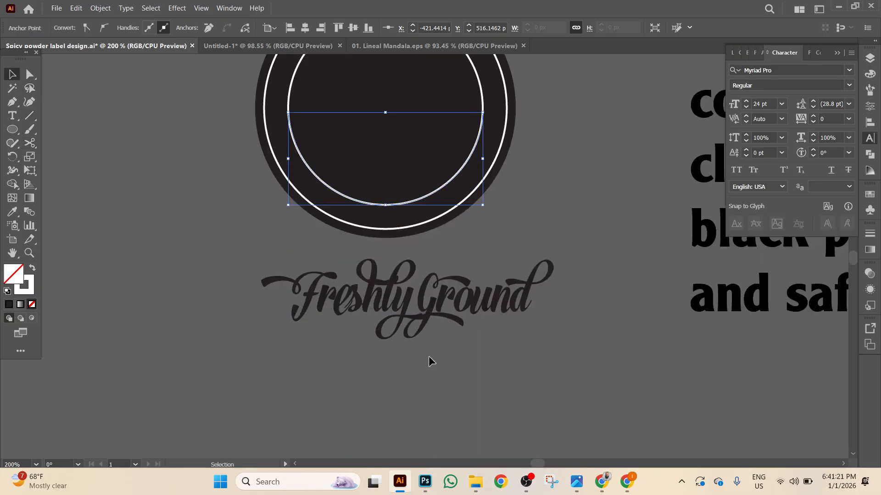
scroll(182, 187, "up", 3)
scroll(181, 188, "up", 5)
left_click(385, 108)
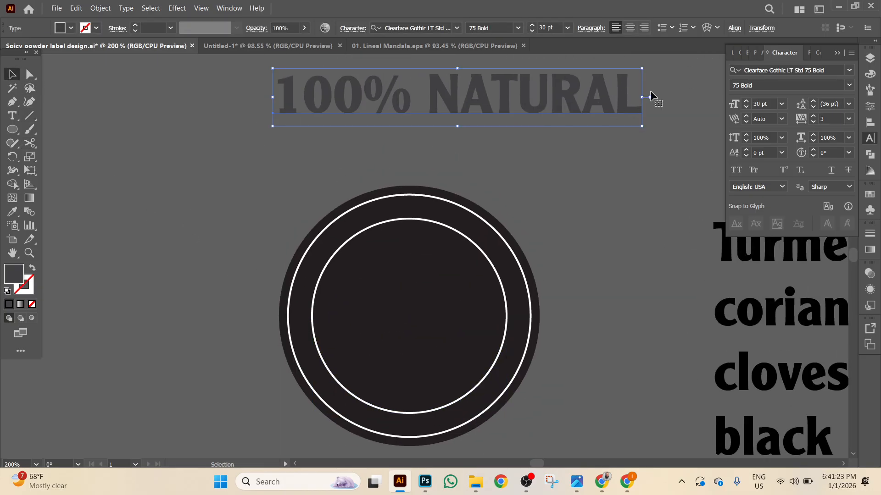
left_click_drag(642, 68, 585, 108)
Duplicate the small 100% NATURAL text, make the copy white, and trim it to '100%'.
left_click_drag(339, 118, 508, 132)
left_click(60, 29)
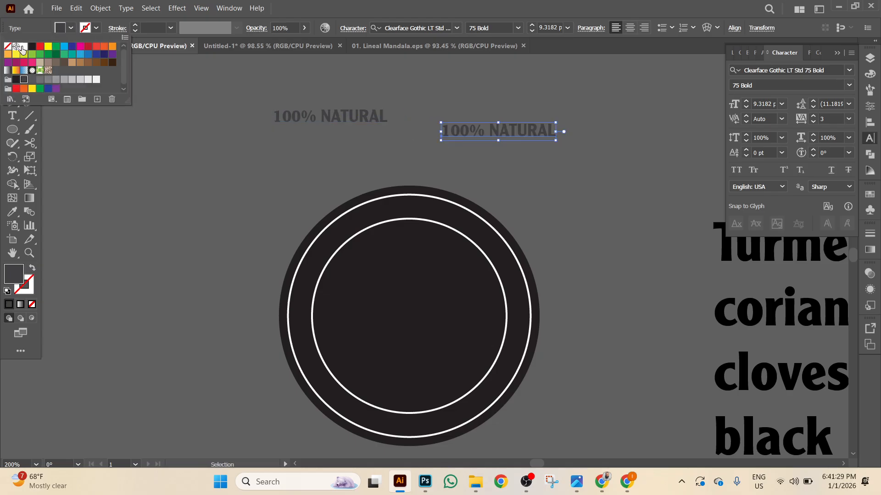
left_click(22, 49)
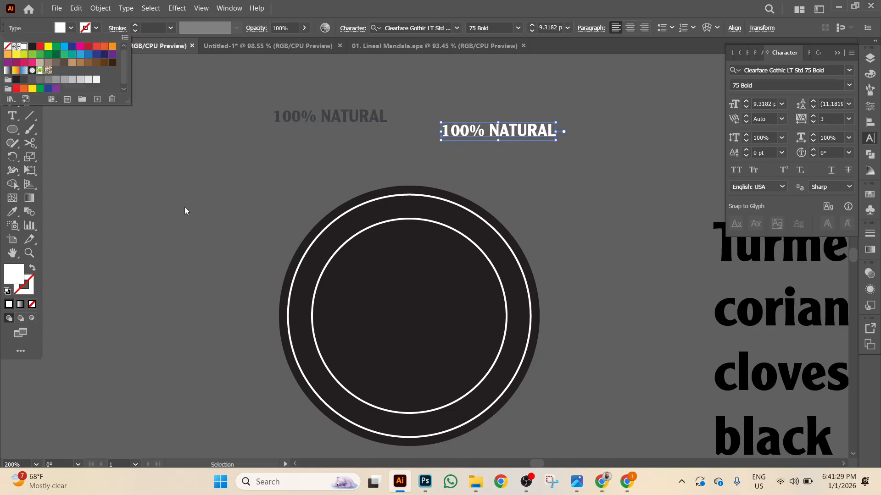
double_click(487, 137)
left_click_drag(489, 132, 665, 128)
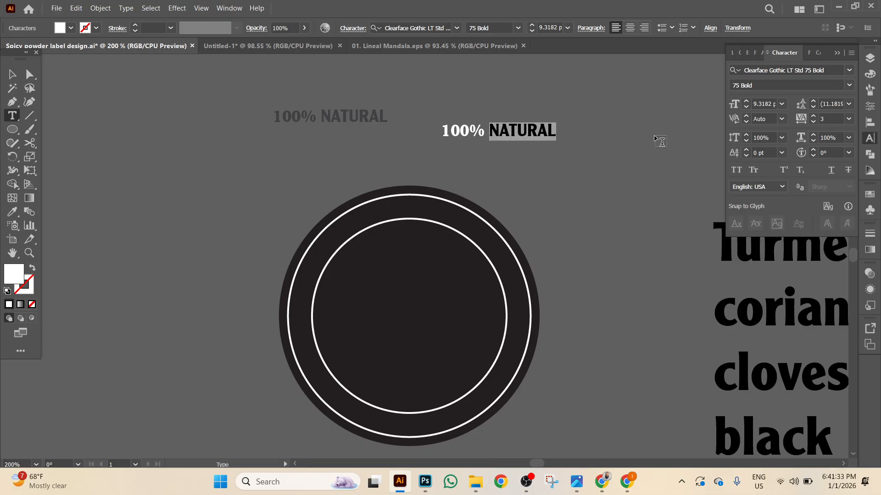
key("BackSpace")
Move the white 100% text to sit just above the circle.
left_click(12, 74)
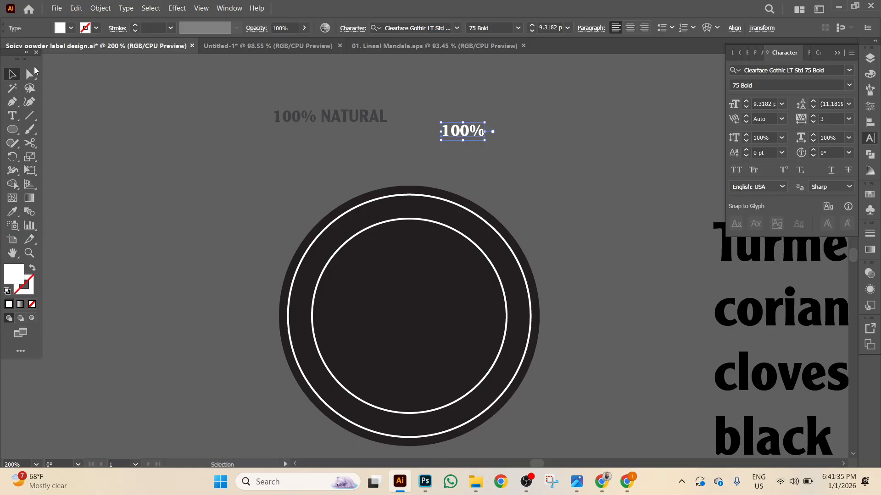
left_click(77, 8)
left_click(439, 164)
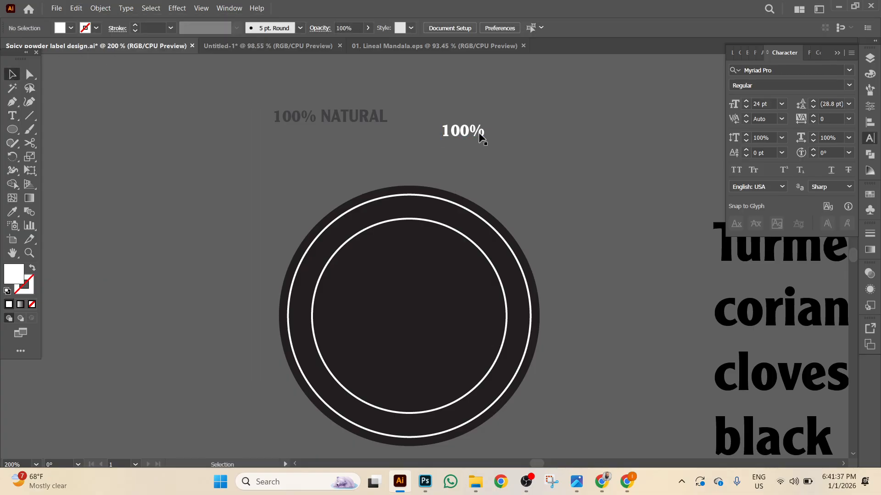
left_click_drag(472, 137, 381, 158)
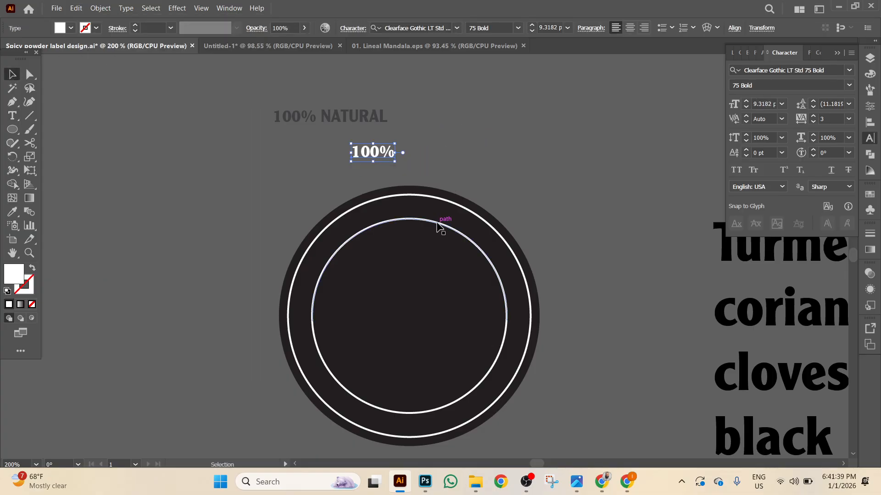
Paste a duplicate of the inner white circle in front and copy it.
left_click(437, 224)
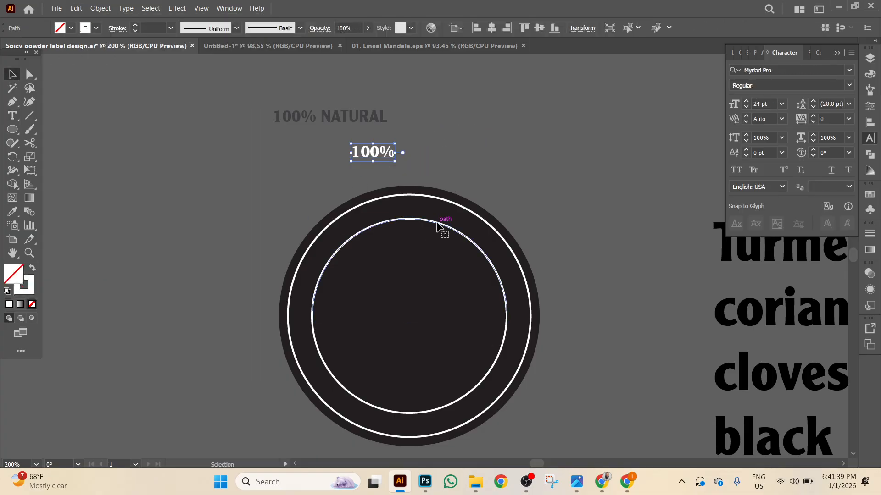
left_click(156, 119)
left_click(74, 8)
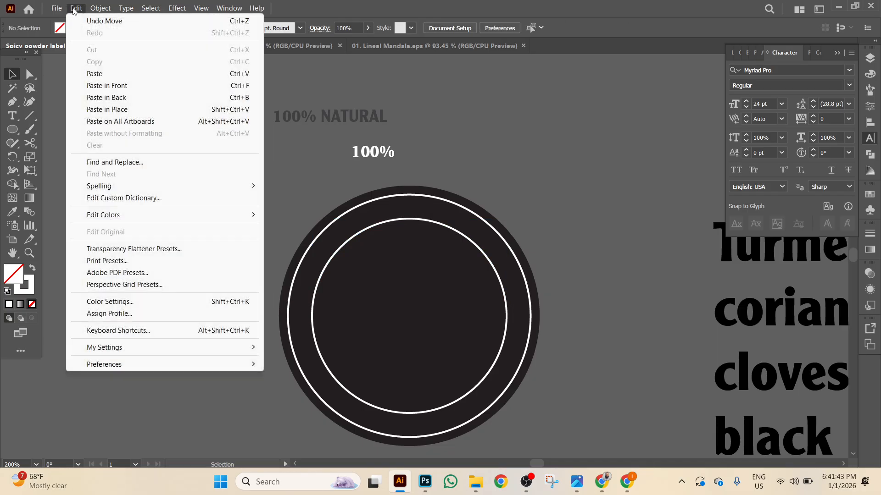
left_click(129, 86)
key("a")
left_click(129, 92)
key("v")
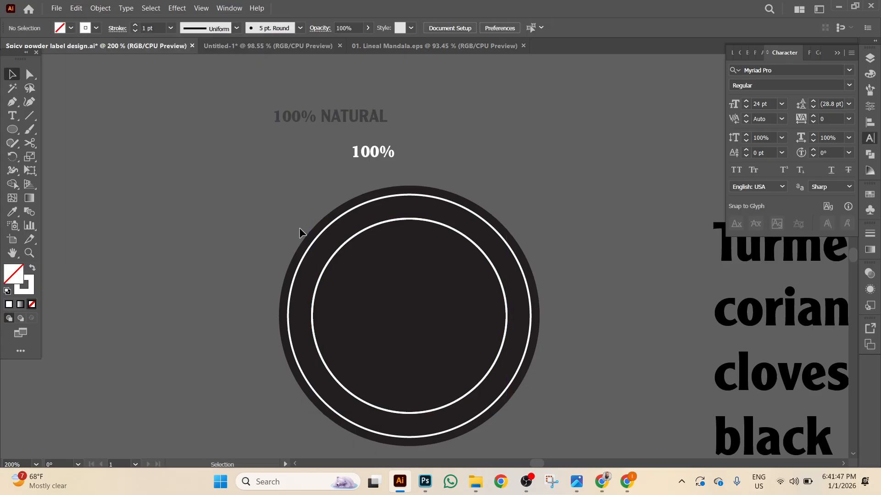
left_click(414, 298)
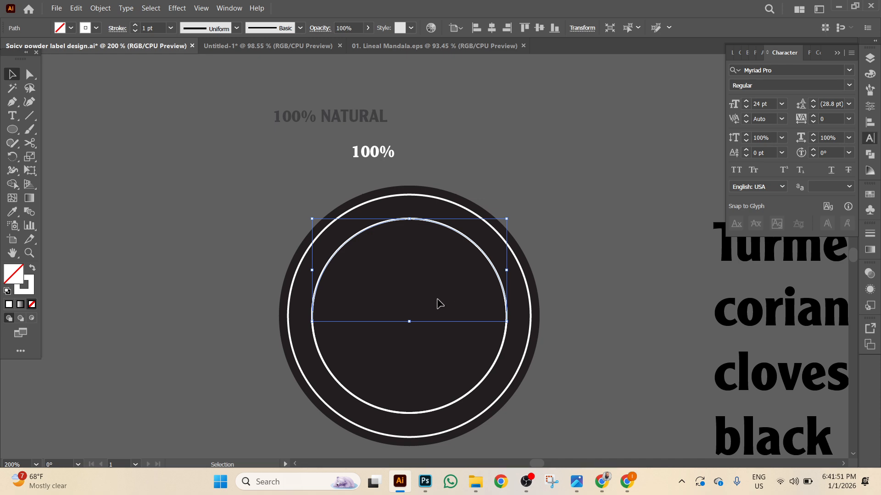
left_click(77, 8)
left_click(97, 61)
Choose the Type on a Path tool and reselect the duplicate circle.
left_click(12, 117)
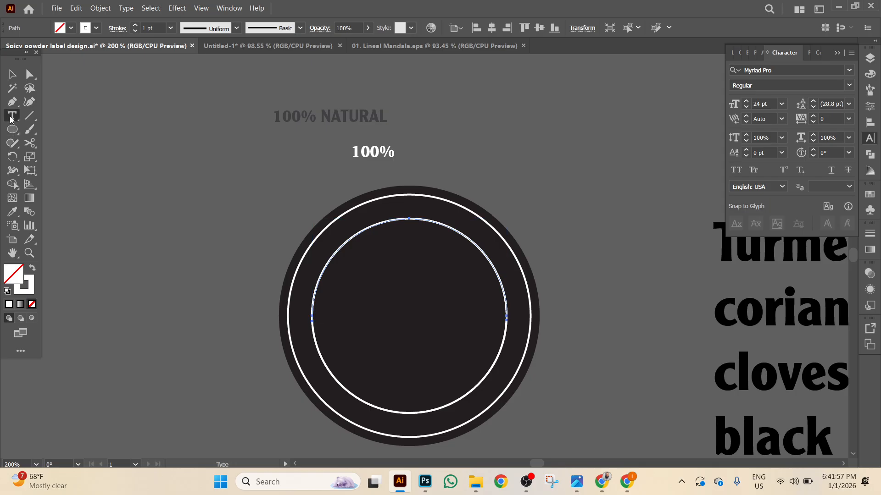
left_click(78, 143)
left_click(12, 75)
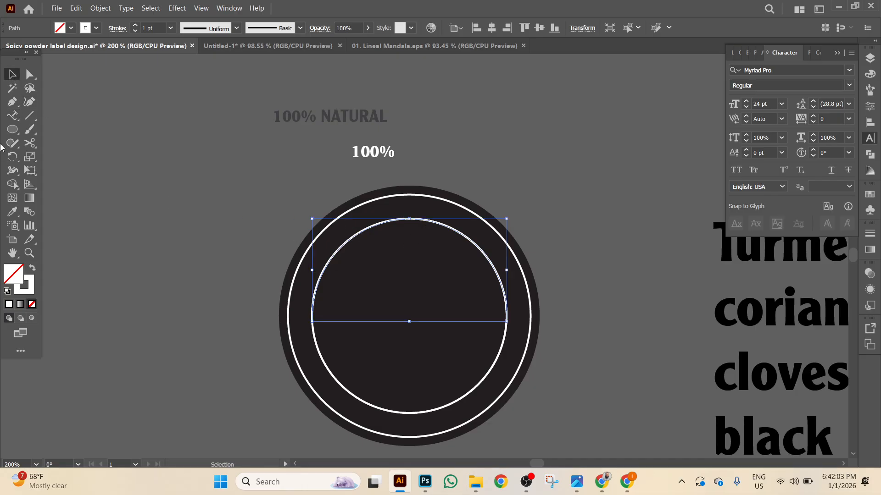
Start path text along the top of the duplicate inner circle with pasted content.
left_click(12, 115)
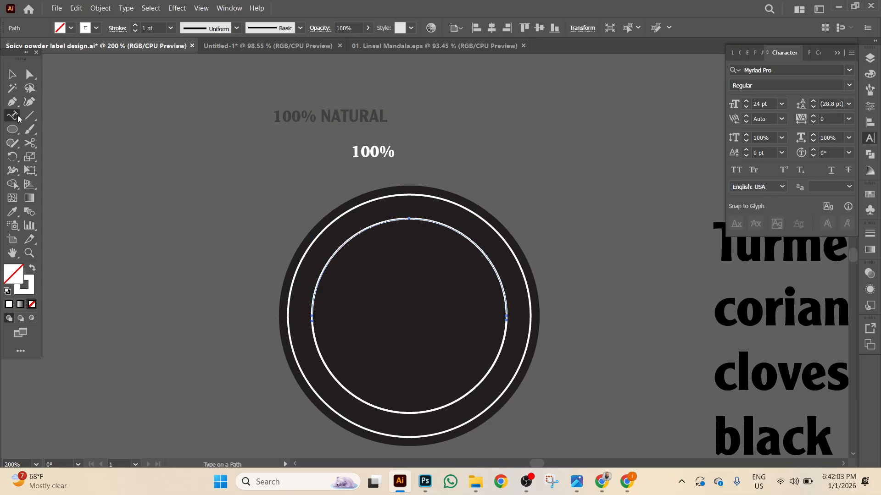
left_click(394, 220)
key("Escape")
key("ctrl+v")
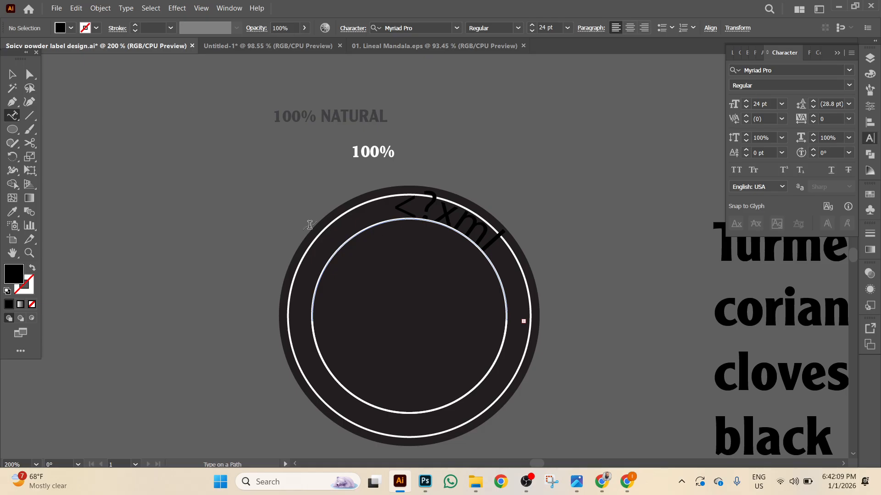
left_click(13, 76)
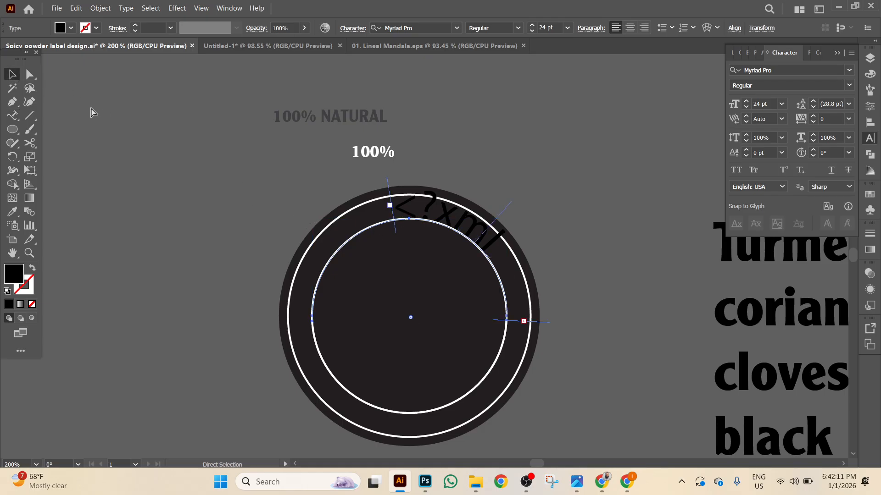
key("ctrl+=")
key("ctrl+=")
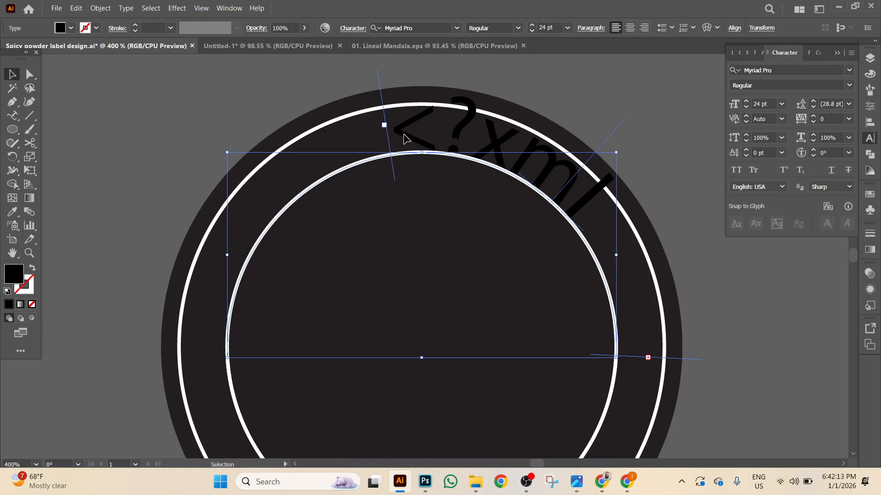
Replace the curved path text with '100%', deleting the leftover characters.
double_click(403, 132)
left_click_drag(401, 130, 675, 241)
type("100")
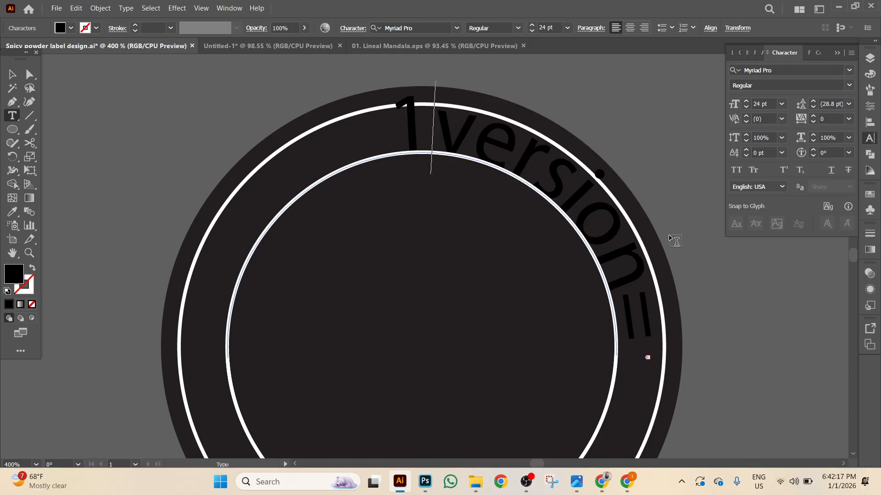
key("Delete")
key("Delete")
key("Delete")
key("Delete")
key("Delete")
key("Delete")
key("Delete")
key("Delete")
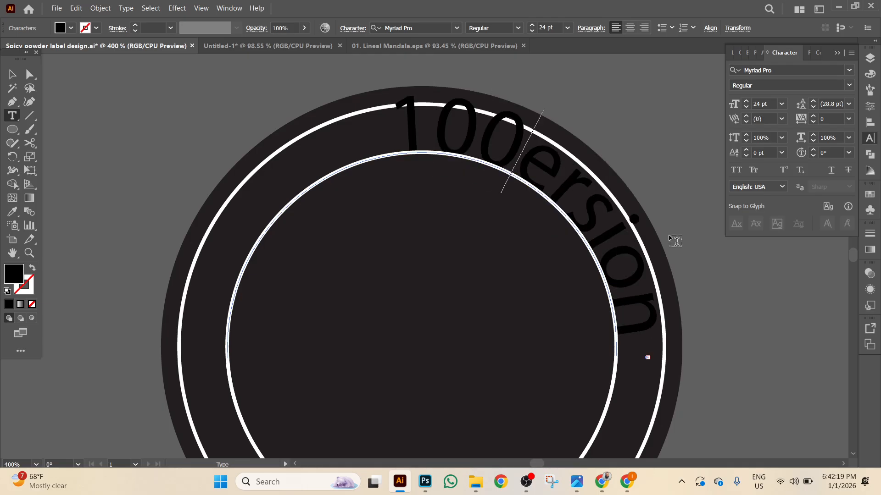
key("Delete")
key("Delete")
key("Delete")
key("Delete")
key("Delete")
key("Delete")
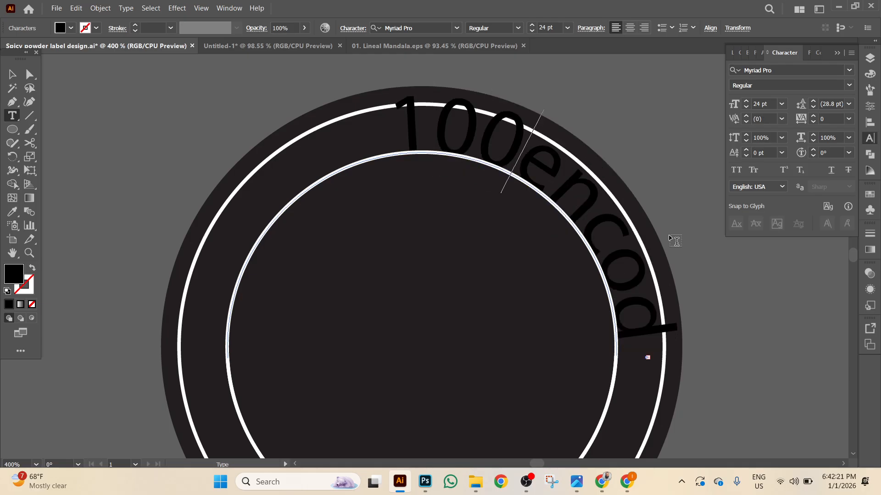
key("Delete")
key("Delete")
key("Delete")
key("Delete")
key("Delete")
key("Delete")
key("Delete")
key("Delete")
key("Delete")
key("Delete")
key("Delete")
key("Delete")
key("Delete")
key("Delete")
key("Delete")
key("Delete")
key("Delete")
key("Delete")
key("Delete")
key("Delete")
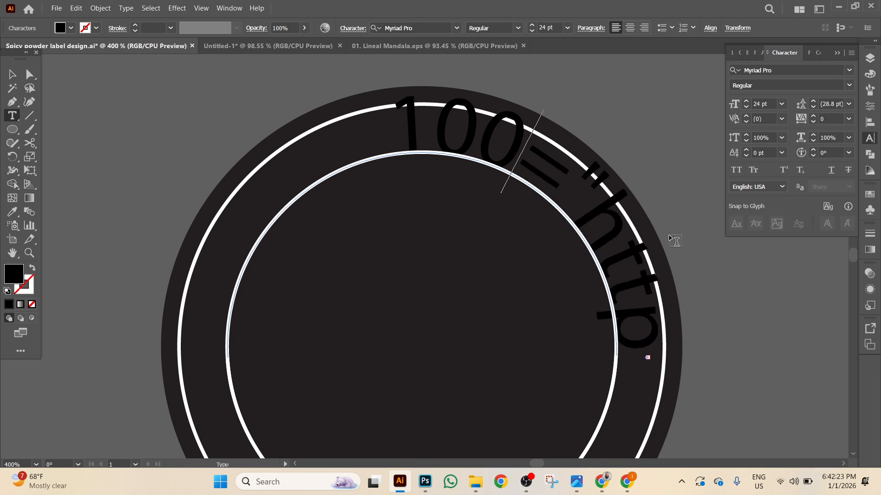
key("Delete")
key("Delete")
key("Delete")
key("Delete")
key("Delete")
key("Delete")
key("Delete")
key("Delete")
key("Delete")
key("Delete")
key("Delete")
key("Delete")
key("Delete")
key("Delete")
key("Delete")
key("Delete")
key("Delete")
key("Delete")
key("Delete")
key("Delete")
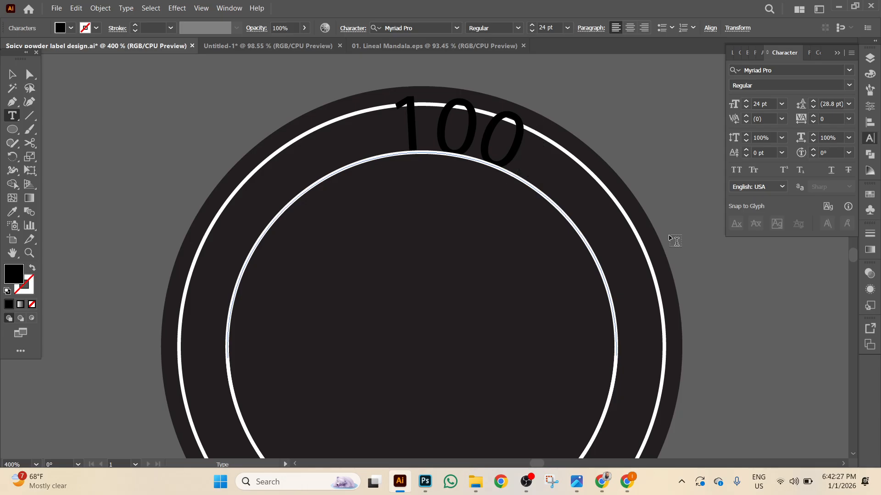
type("%")
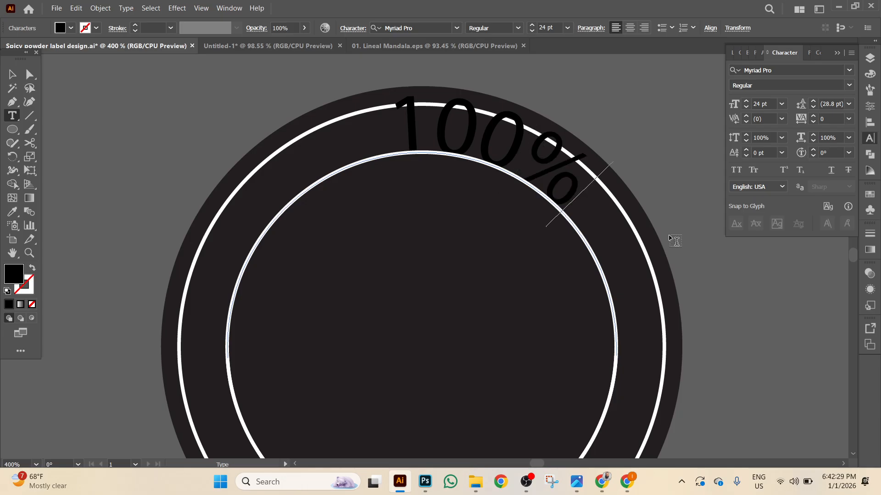
left_click(12, 74)
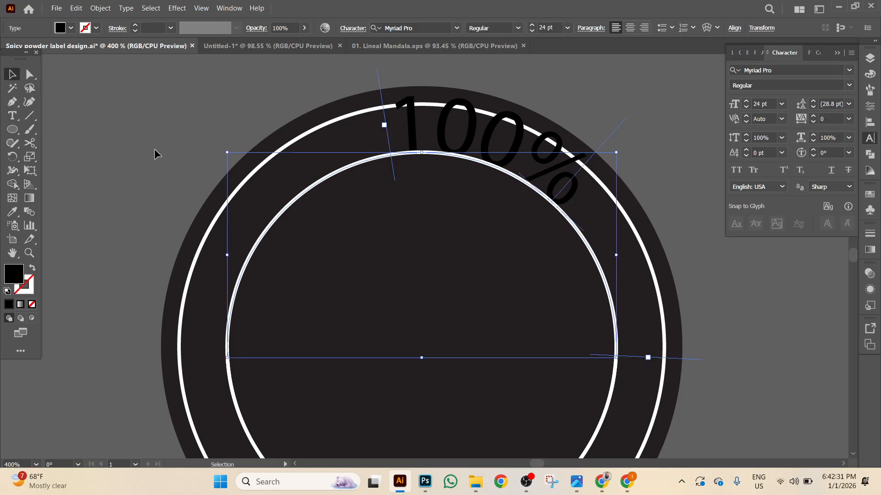
scroll(251, 164, "up", 2)
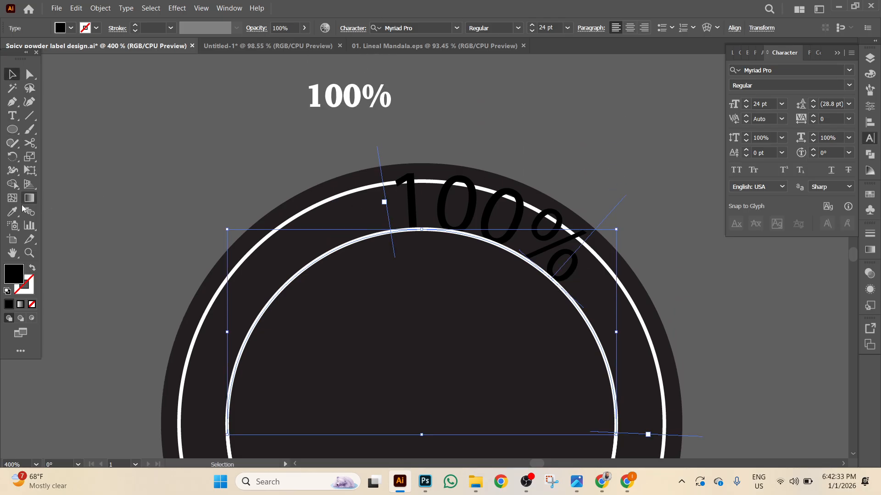
Eyedropper the upper 100% text's white bold style onto the curved 100%.
left_click(12, 211)
left_click(375, 86)
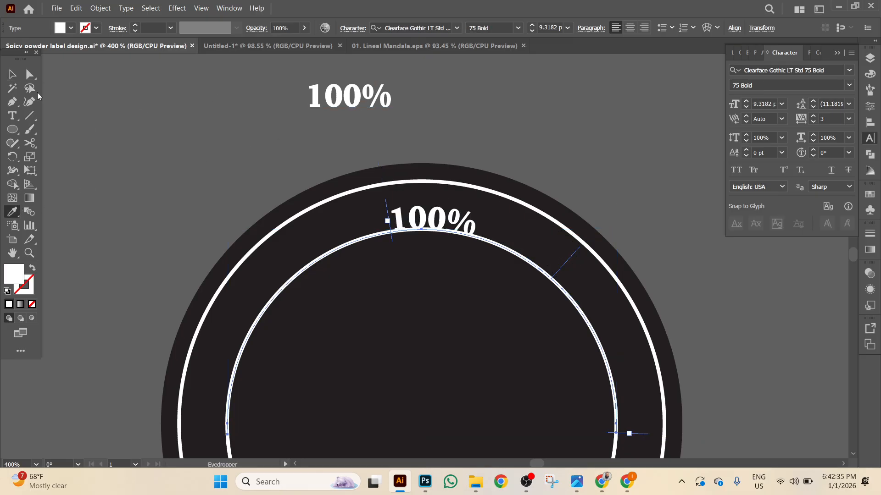
left_click(12, 74)
Give the curved 100% a 3 pt baseline shift and 200 tracking, and slide it to centre.
scroll(323, 201, "down", 1)
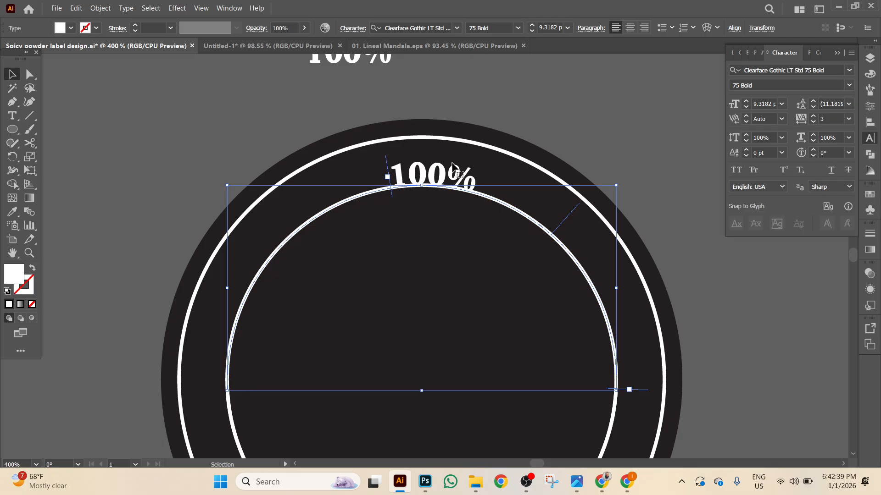
left_click(746, 151)
left_click(745, 156)
left_click(745, 156)
left_click(745, 156)
left_click(744, 156)
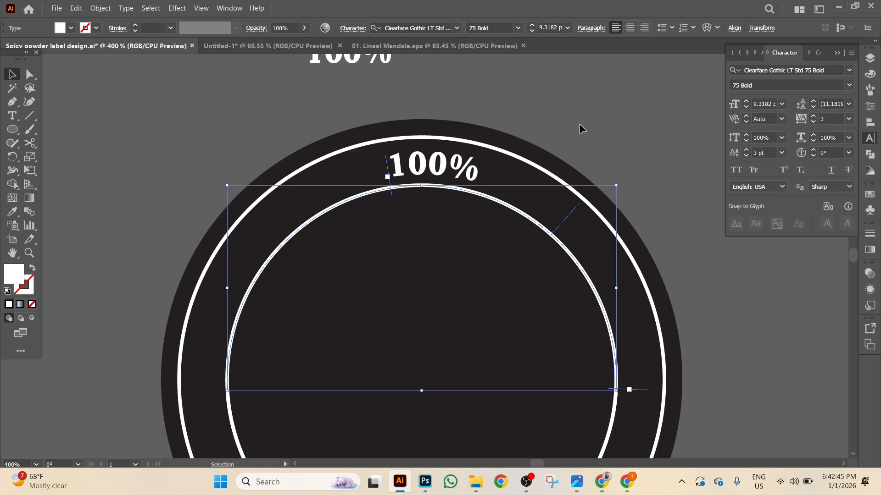
scroll(433, 161, "down", 1)
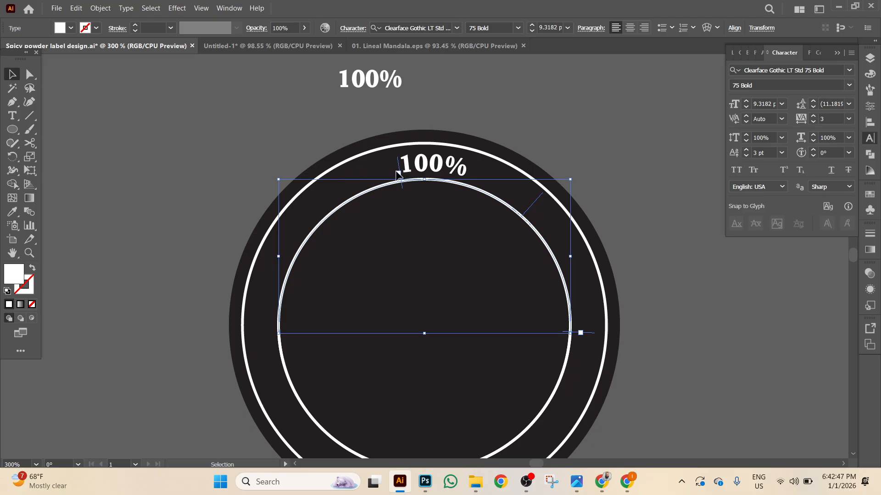
left_click(849, 119)
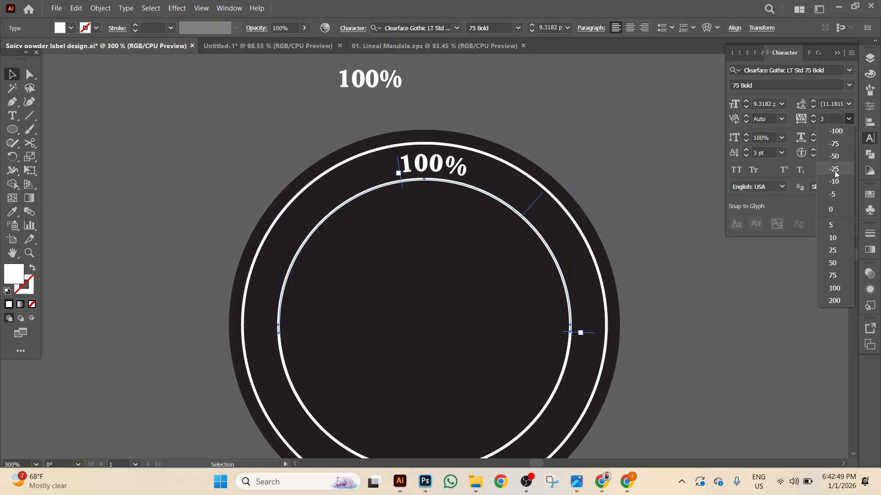
left_click(834, 301)
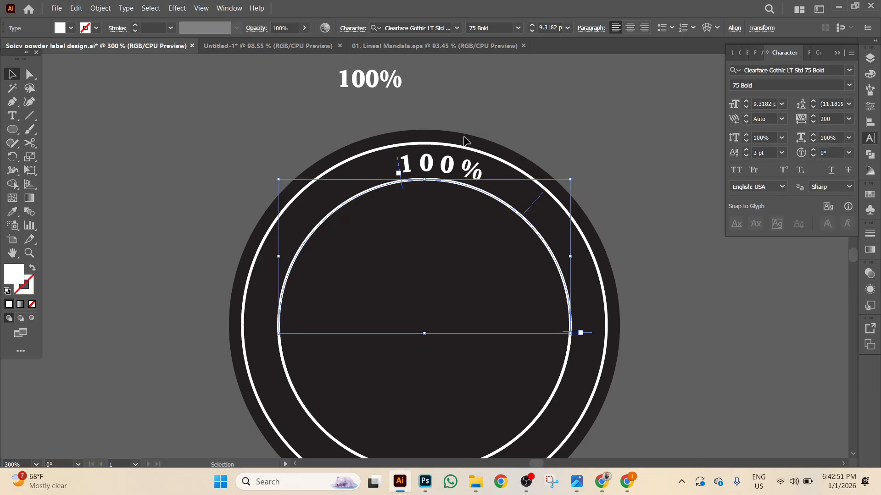
left_click_drag(400, 188, 385, 193)
Draw a horizontal line across the circle and give it a 1 pt stroke.
left_click(29, 115)
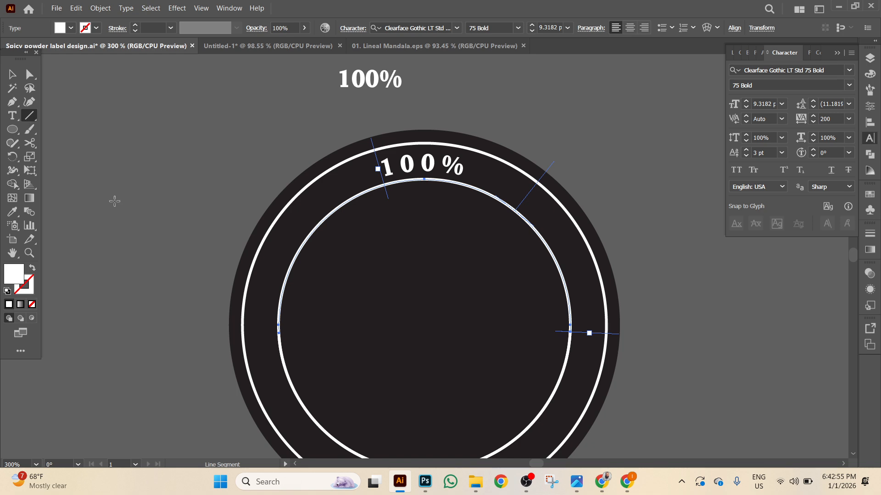
left_click_drag(192, 206, 670, 205)
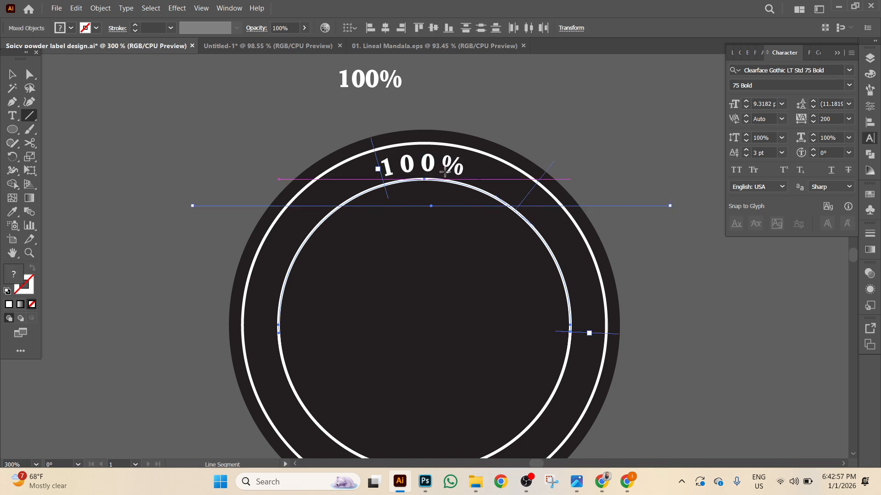
left_click(12, 74)
left_click(206, 165)
left_click(224, 206)
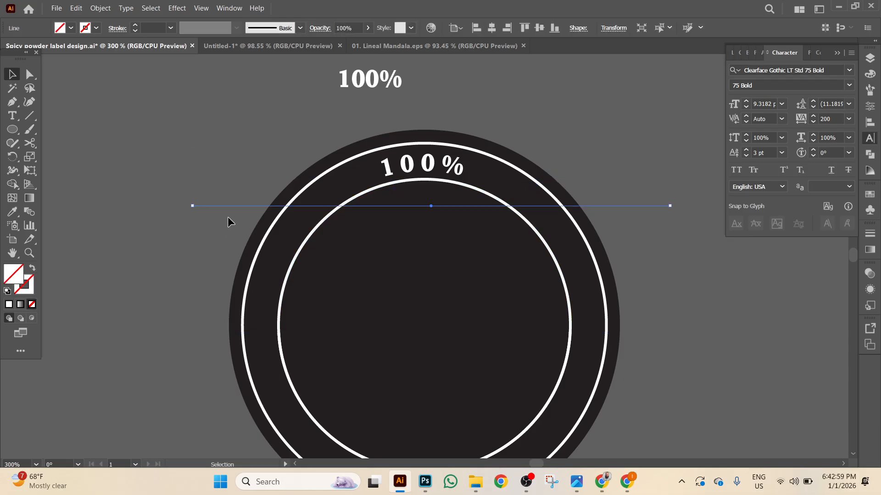
left_click(170, 28)
left_click(173, 79)
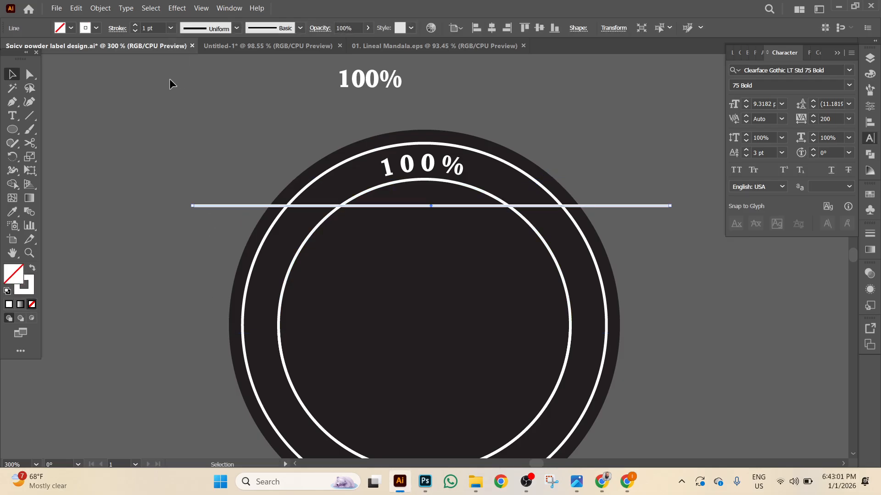
Nudge the horizontal line up to touch the inner circle.
left_click(122, 81)
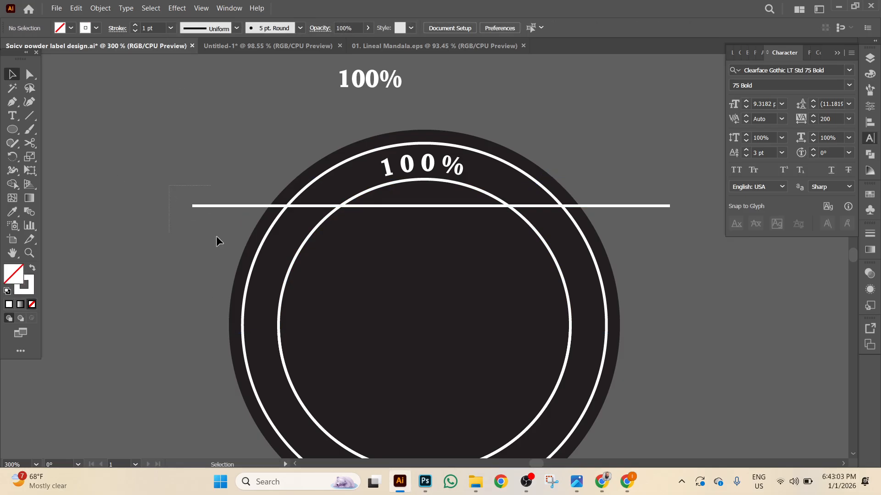
left_click_drag(209, 230, 214, 236)
key("Up")
key("Up")
key("Up")
key("Up")
key("Up")
key("Up")
key("Up")
key("Up")
key("Up")
key("Up")
key("Up")
key("Up")
key("Up")
key("Up")
key("Up")
key("Up")
key("Up")
key("Up")
key("Up")
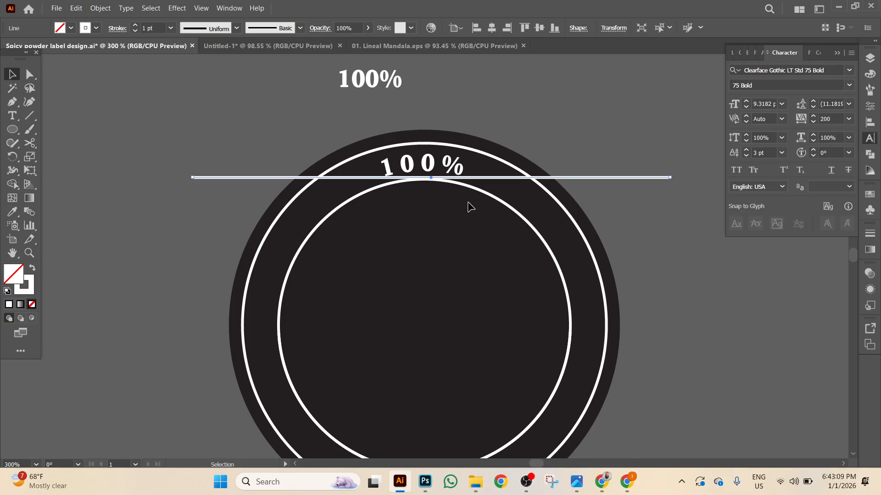
key("ctrl+equal")
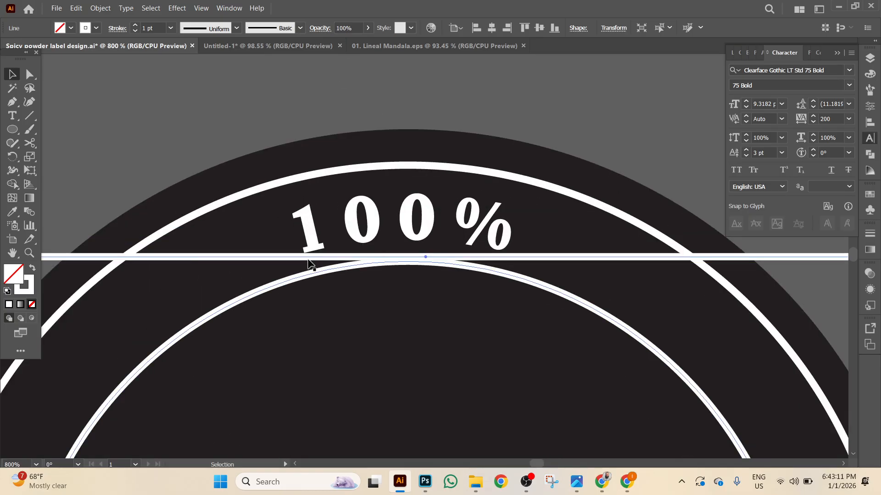
Slide the curved 100% slightly right along the arc to recentre it.
left_click(434, 223)
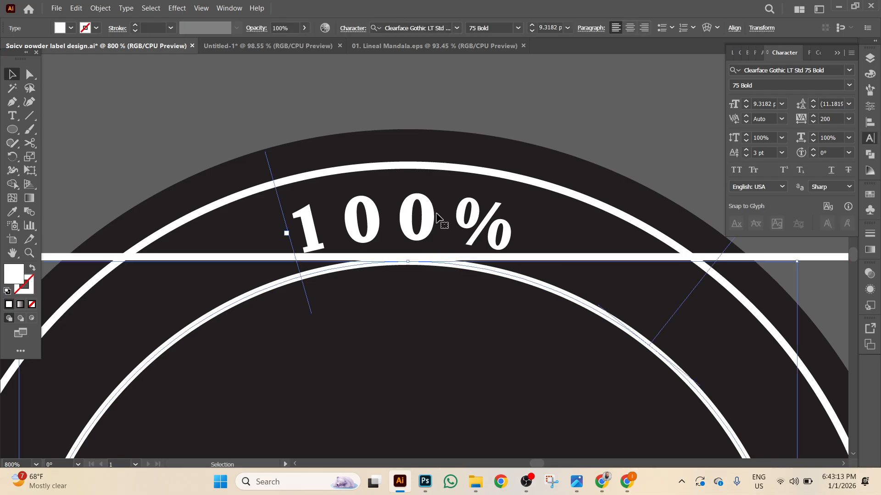
left_click_drag(264, 155, 270, 154)
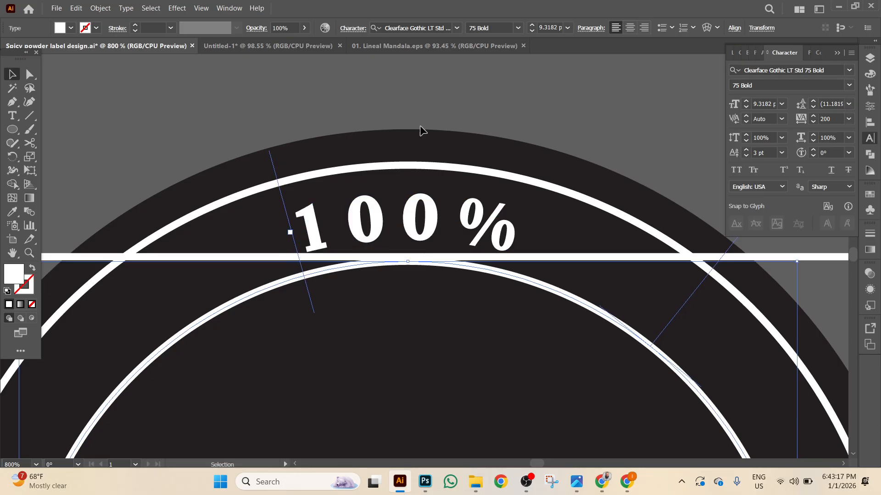
left_click(447, 99)
key("ctrl+minus")
key("ctrl+minus")
key("ctrl+minus")
key("ctrl+minus")
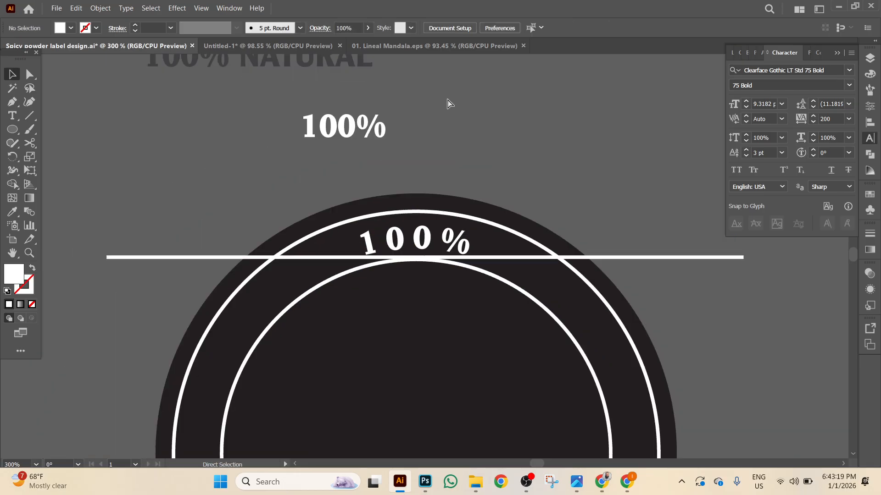
scroll(453, 103, "down", 3)
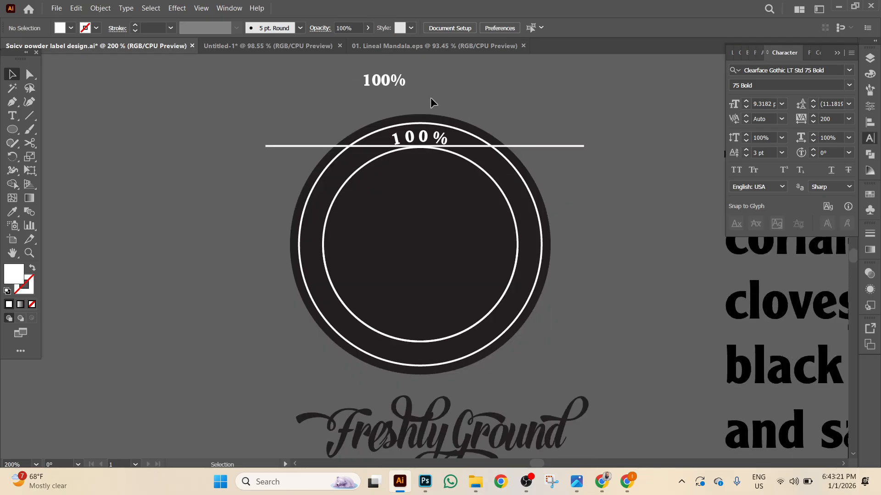
scroll(430, 98, "up", 1)
left_click(364, 92)
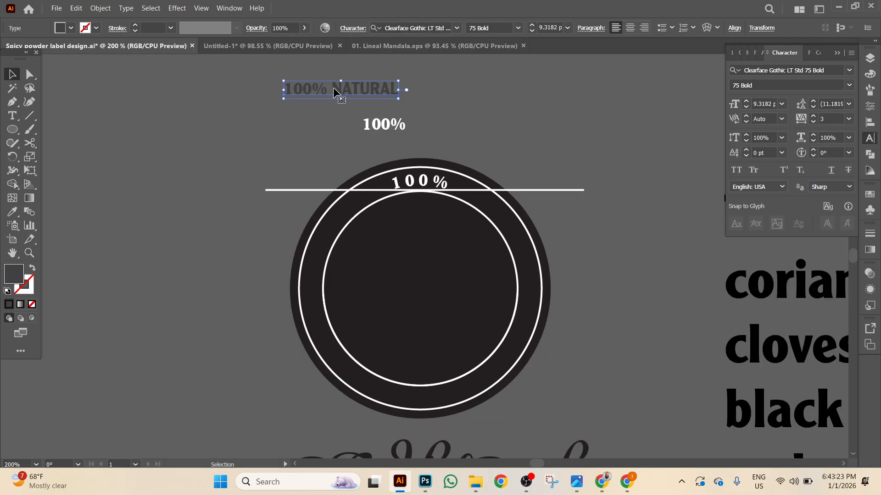
scroll(348, 115, "down", 1)
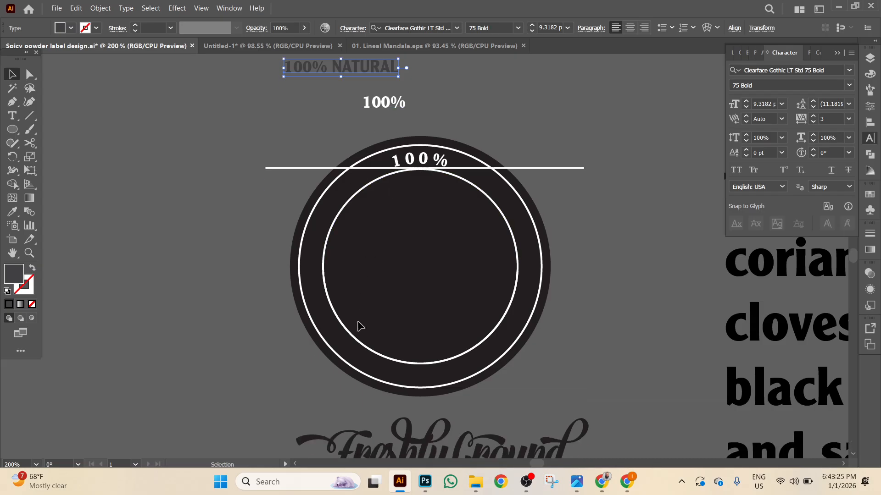
Convert the curved 100% text to outlines.
left_click(361, 196)
right_click(361, 196)
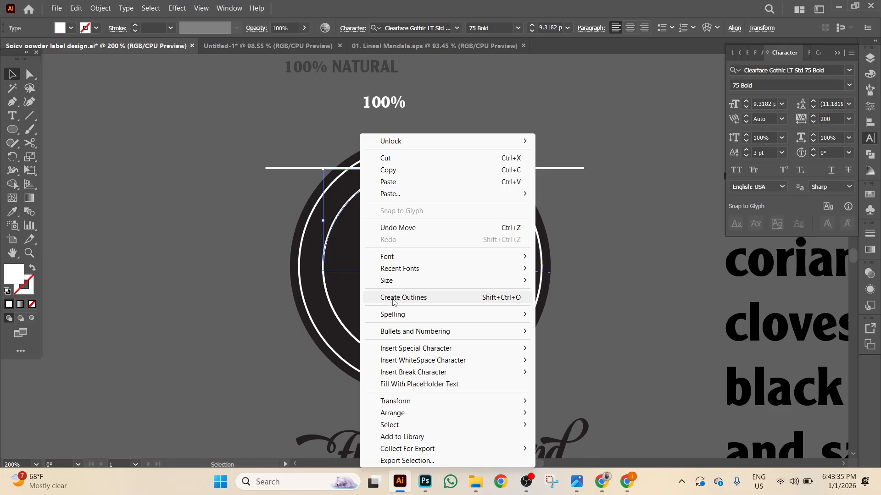
left_click(393, 302)
left_click(164, 183)
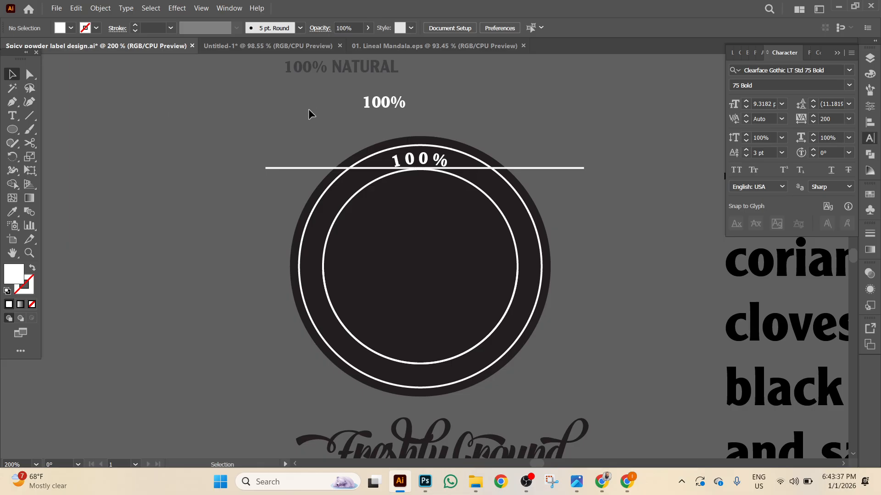
Eyedropper the white 100% style onto the 100% NATURAL heading.
left_click(342, 69)
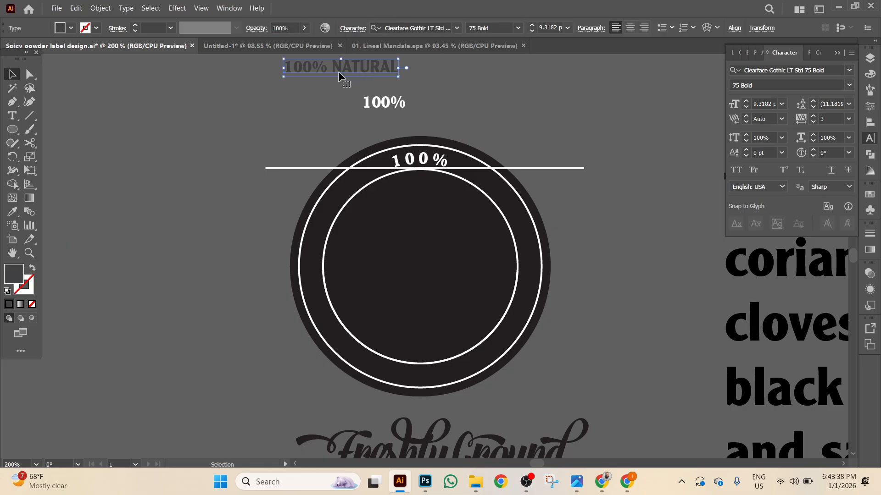
left_click(12, 211)
left_click(379, 102)
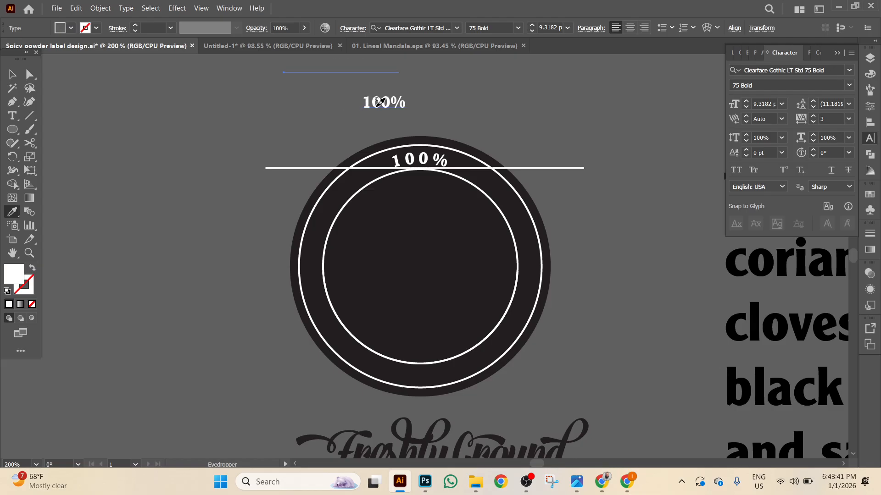
left_click(12, 74)
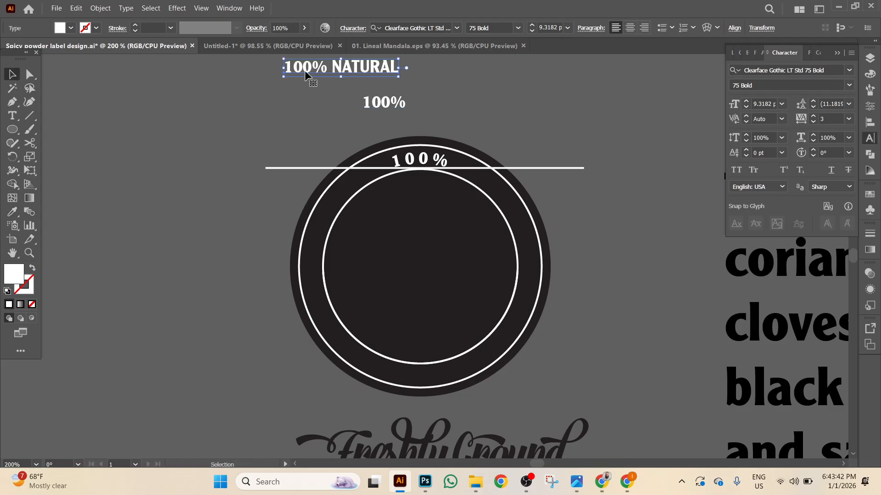
Copy the word NATURAL from the 100% NATURAL heading.
double_click(333, 73)
left_click_drag(332, 68, 457, 69)
key("ctrl+c")
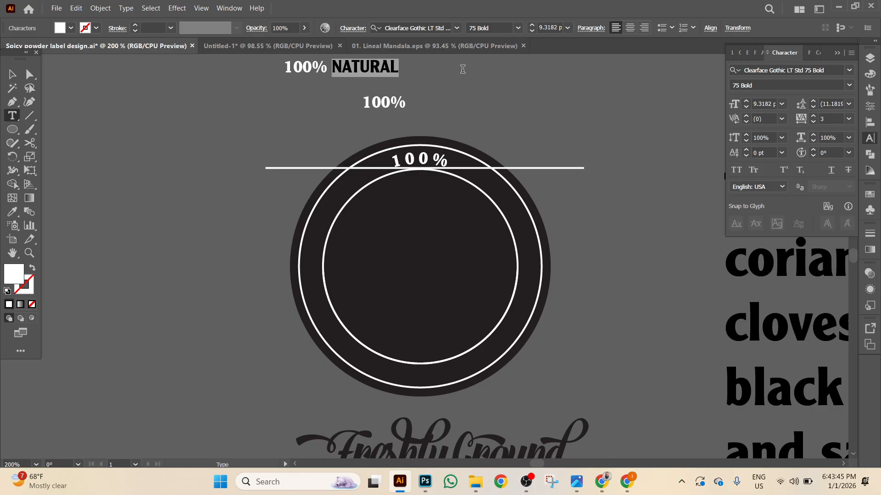
left_click(76, 8)
key("Escape")
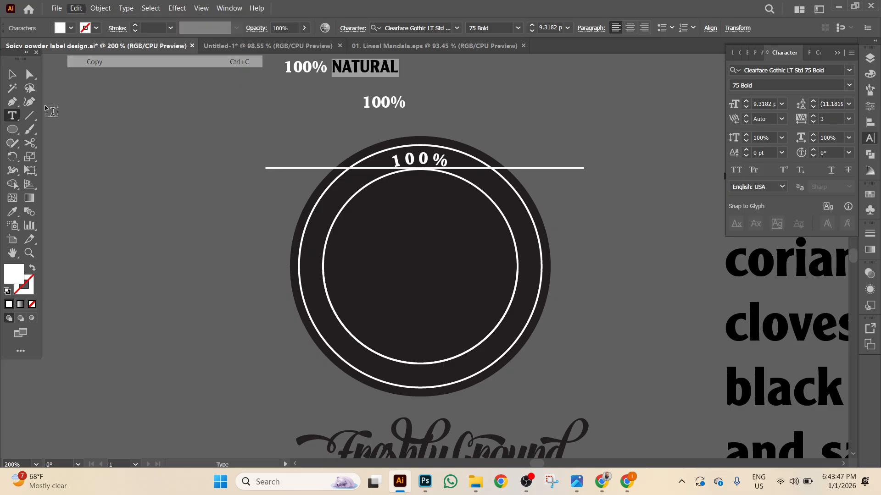
Paste NATURAL as path text on the inner circle and slide it along the curve.
left_click_drag(12, 116, 64, 142)
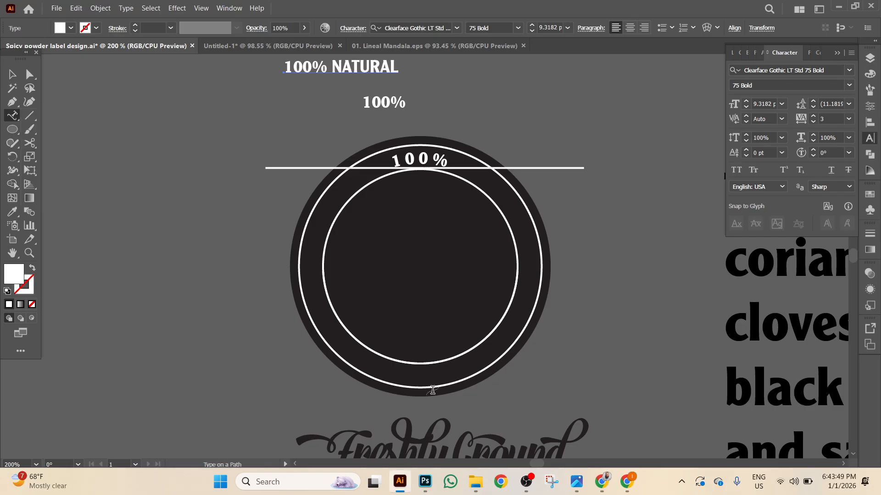
left_click(410, 364)
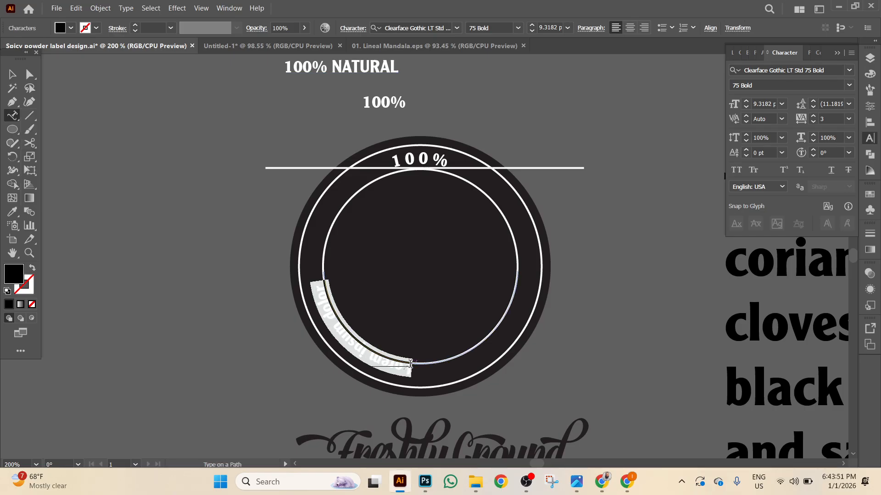
key("ctrl+v")
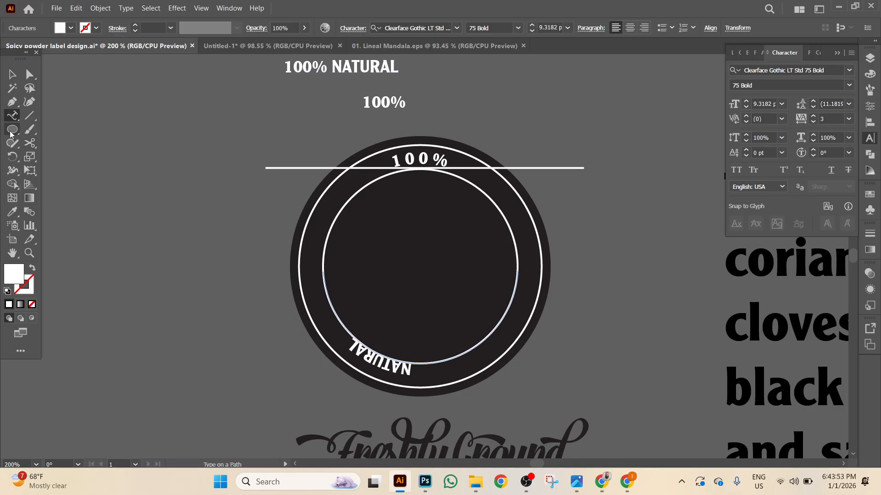
left_click(16, 72)
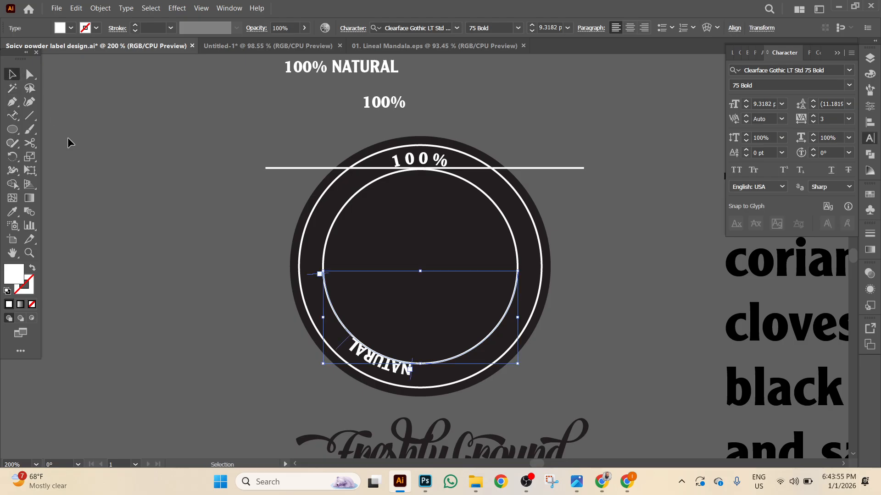
key("ctrl+=")
key("ctrl+=")
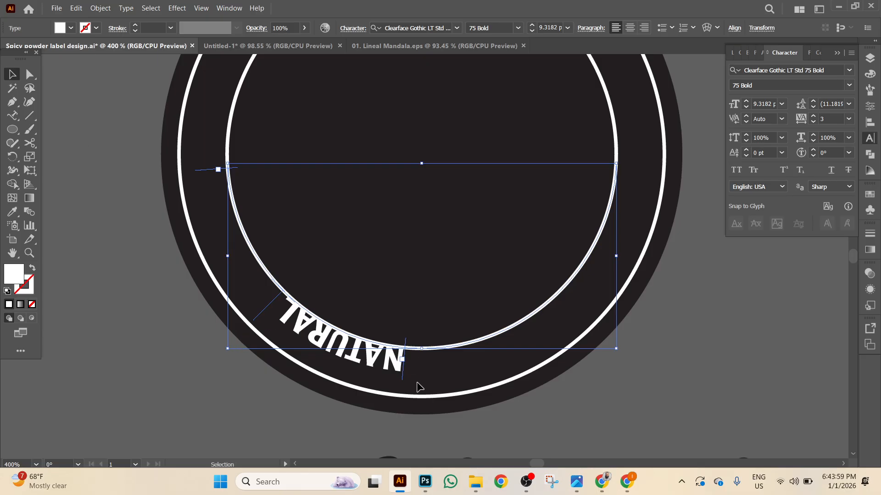
left_click_drag(405, 383, 487, 308)
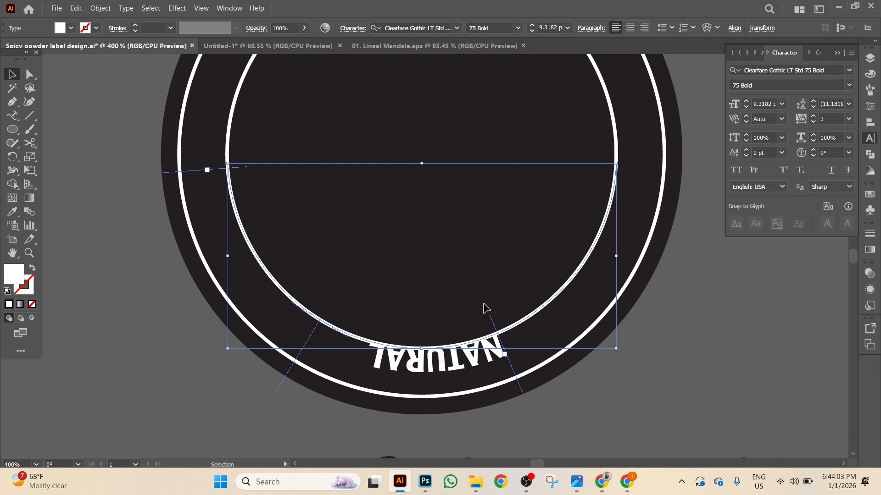
Flip NATURAL to the other side of its path and move it to the circle's bottom.
left_click(123, 9)
mouse_move(197, 114)
left_click(358, 178)
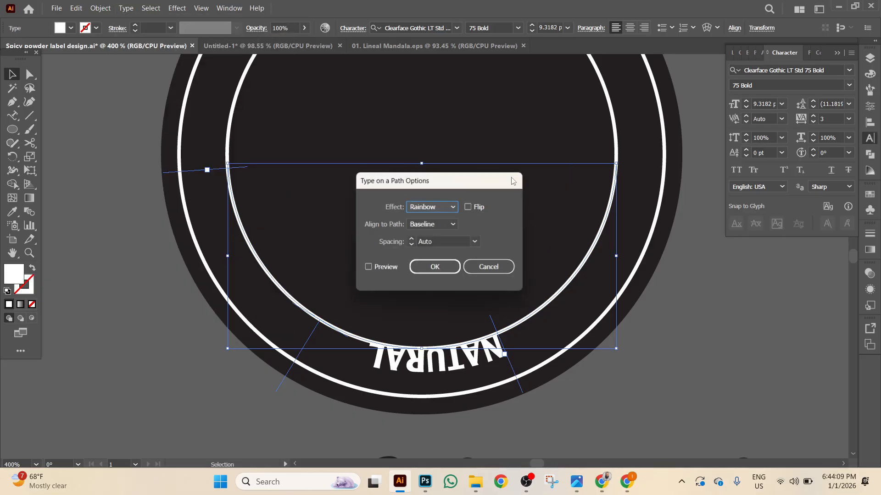
left_click(470, 206)
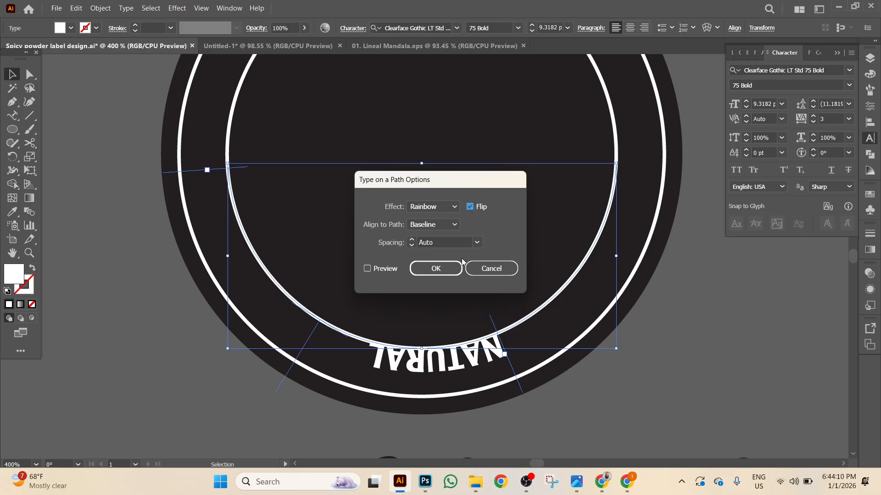
left_click(429, 270)
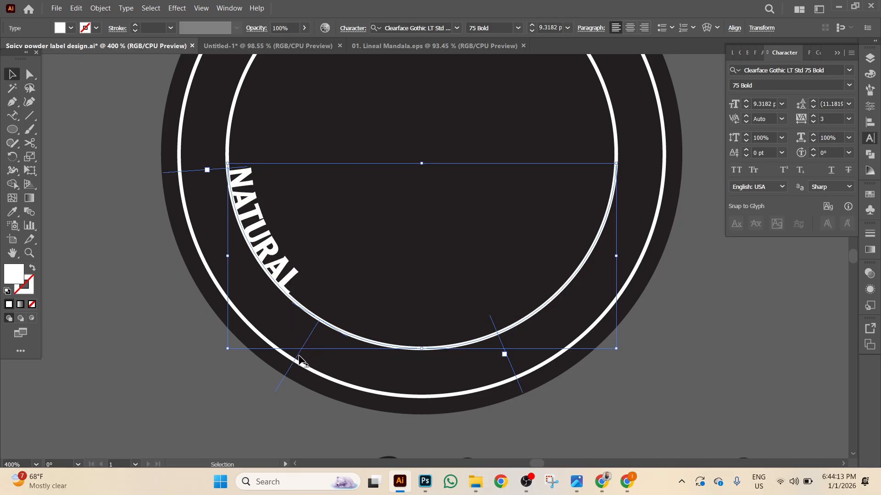
left_click_drag(300, 357, 549, 372)
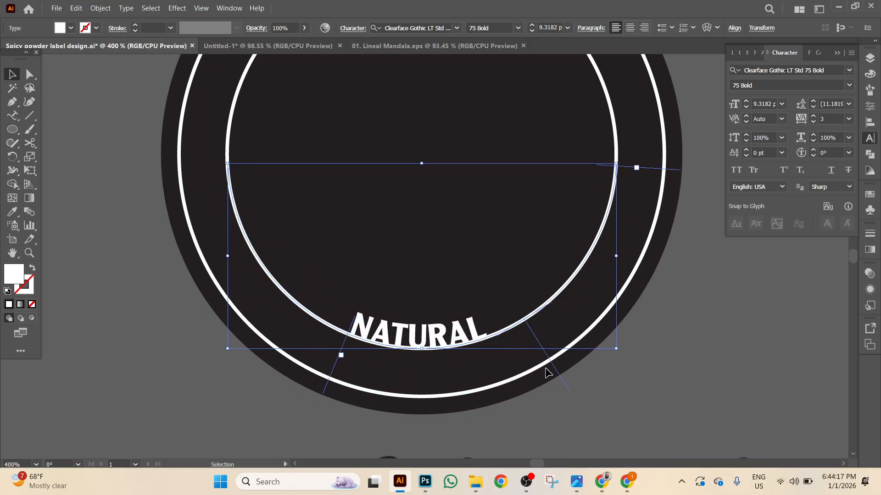
Give NATURAL a -10 pt baseline shift and 200 tracking.
left_click(746, 156)
left_click(746, 156)
left_click(745, 156)
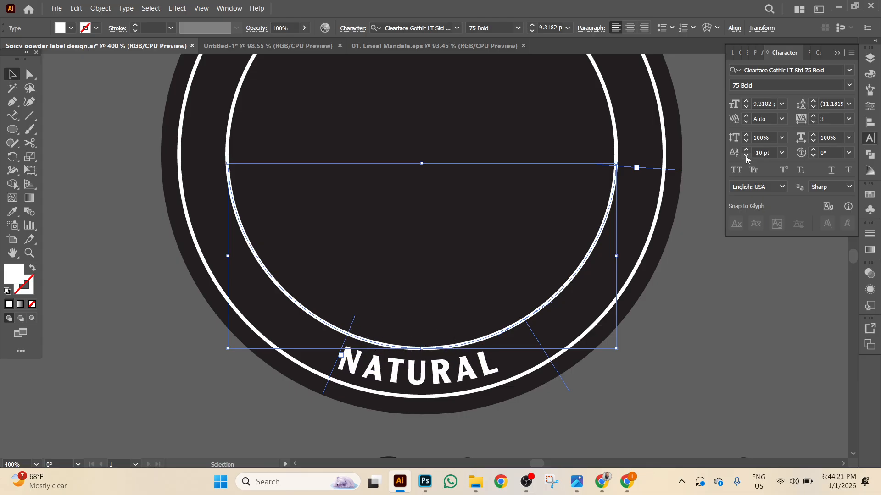
left_click(848, 119)
left_click(844, 298)
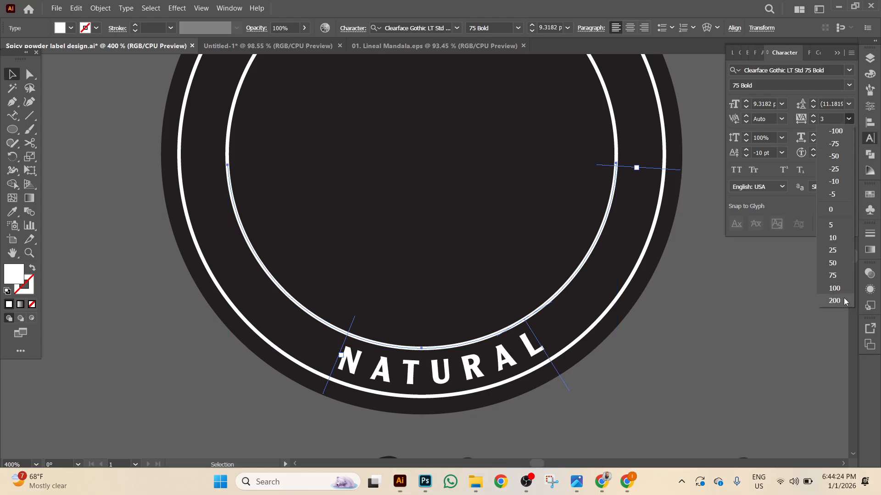
left_click(671, 398)
scroll(158, 182, "up", 5)
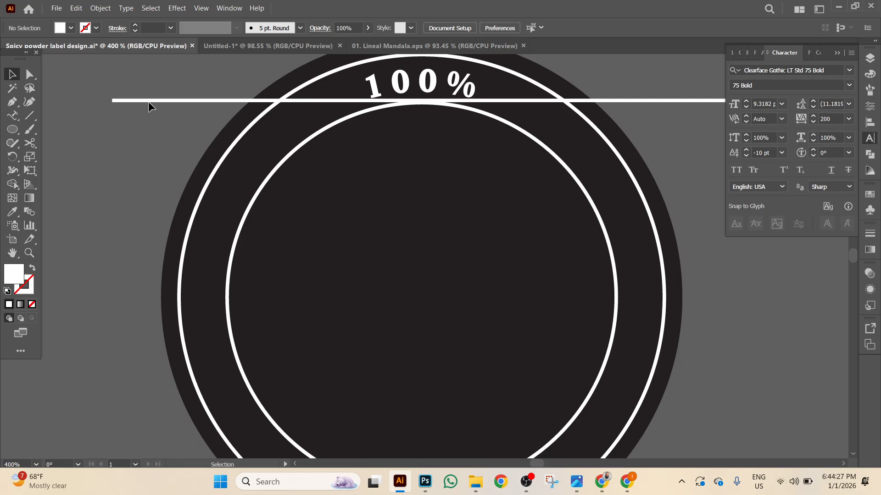
Drag a horizontal guide down to NATURAL and slide the curved text along the circle to center it.
left_click_drag(150, 103, 148, 436)
scroll(124, 349, "down", 3)
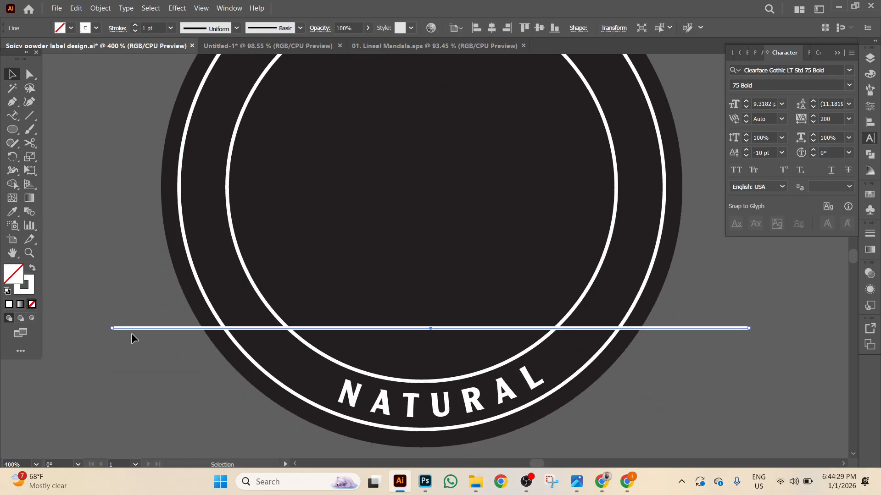
scroll(133, 342, "down", 2)
left_click_drag(152, 289, 167, 340)
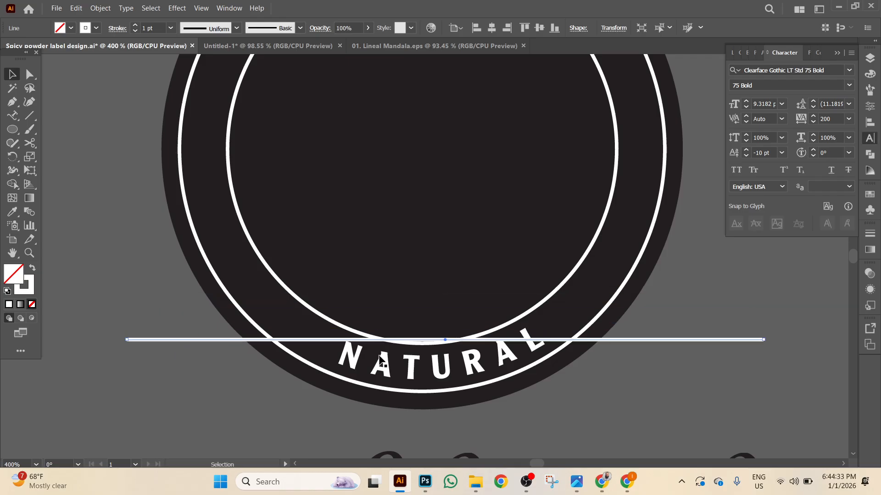
left_click(420, 366)
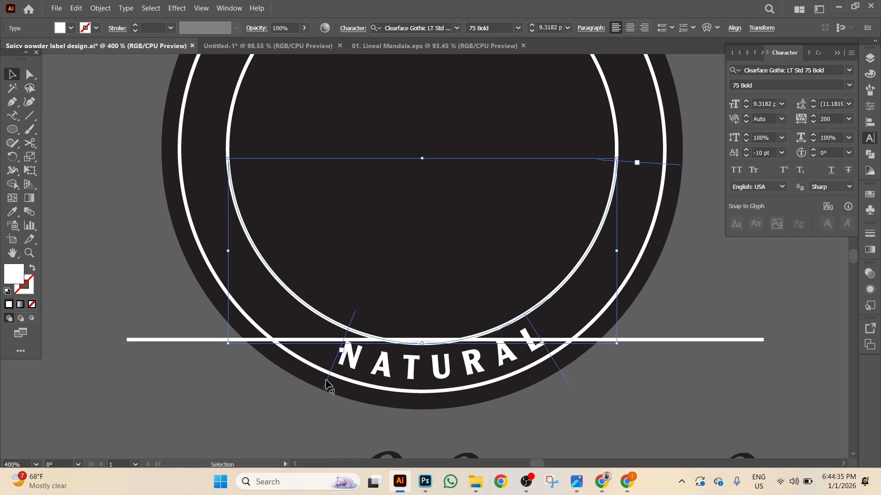
left_click_drag(325, 381, 318, 377)
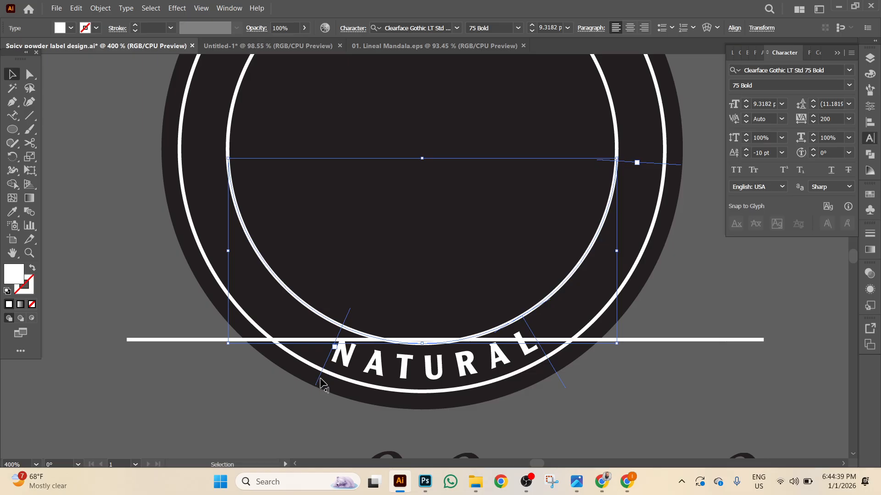
mouse_move(318, 378)
left_mouse_down()
mouse_move(308, 371)
mouse_move(314, 377)
left_mouse_up()
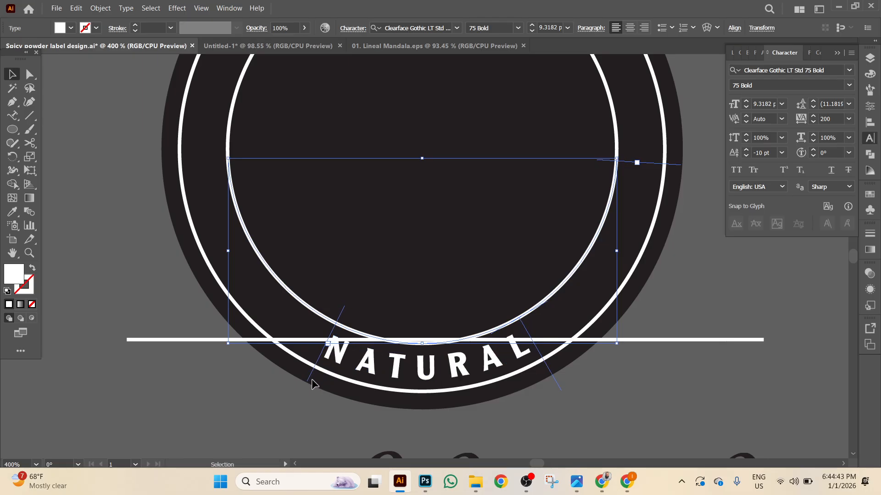
left_click(211, 420)
Delete the horizontal guide and convert the curved NATURAL text to outlines.
left_click(143, 339)
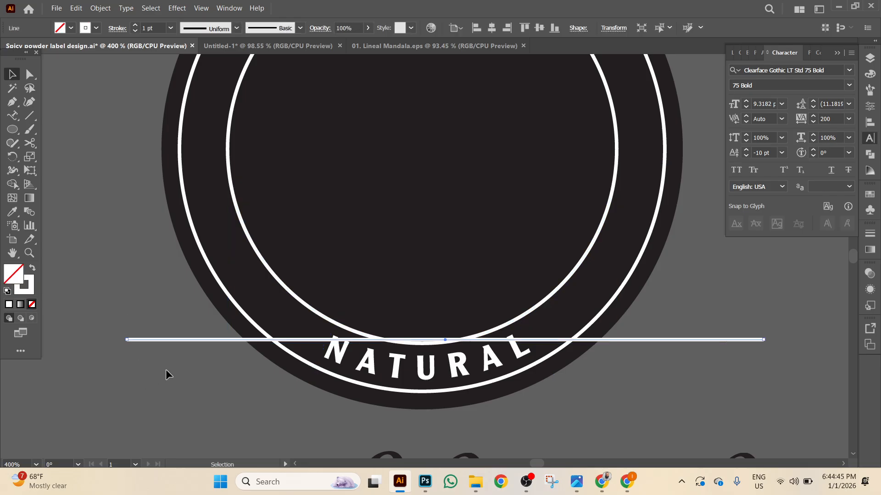
key("Up")
key("Up")
key("Up")
key("Up")
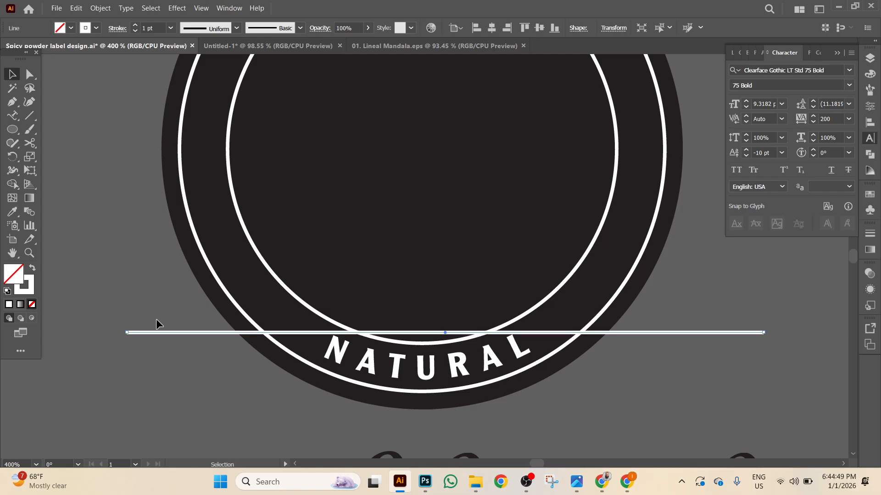
key("Delete")
left_click(368, 371)
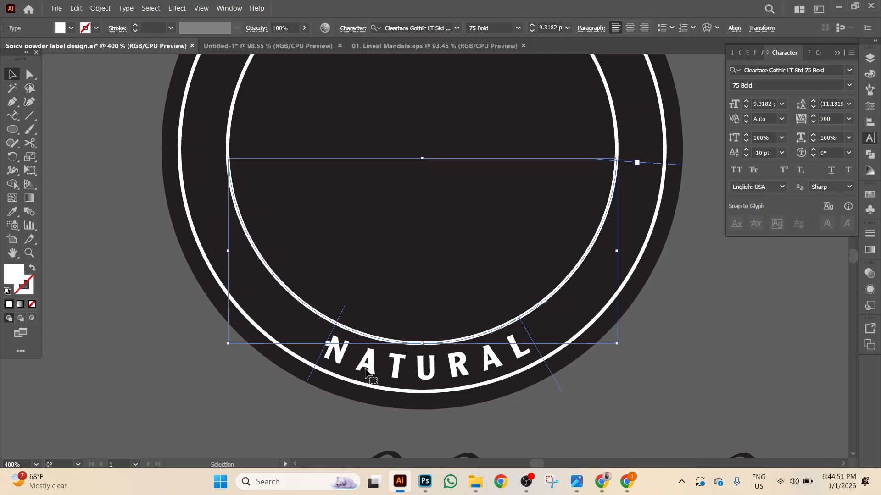
right_click(368, 370)
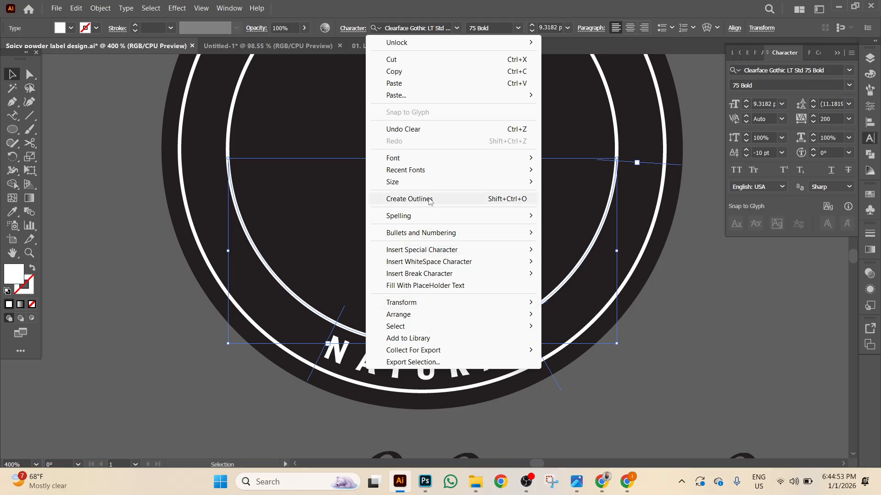
left_click(430, 199)
left_click(250, 272)
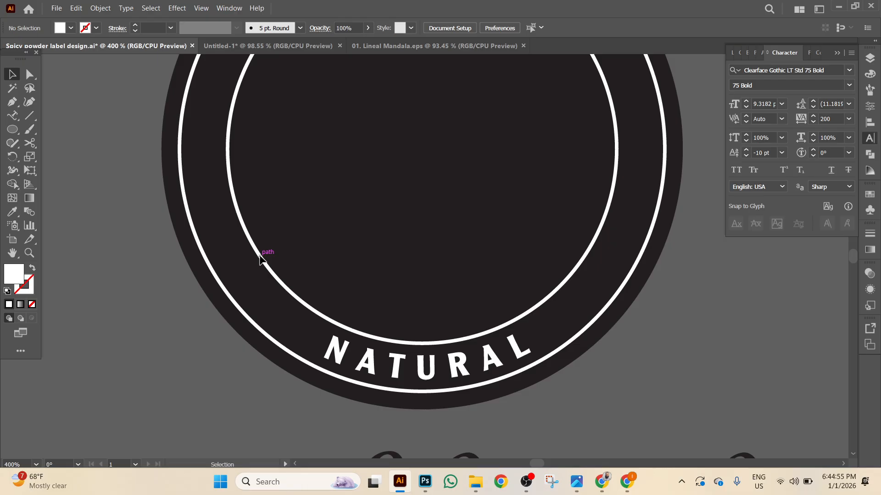
Cut the inner white circle with Scissors on both sides of NATURAL and of 100%.
key("a")
left_click(260, 257)
left_click(177, 326)
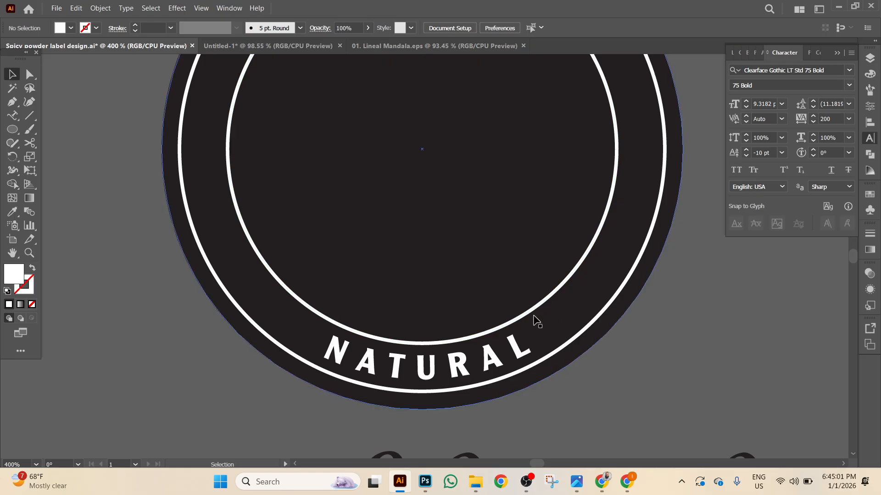
left_click_drag(32, 143, 83, 157)
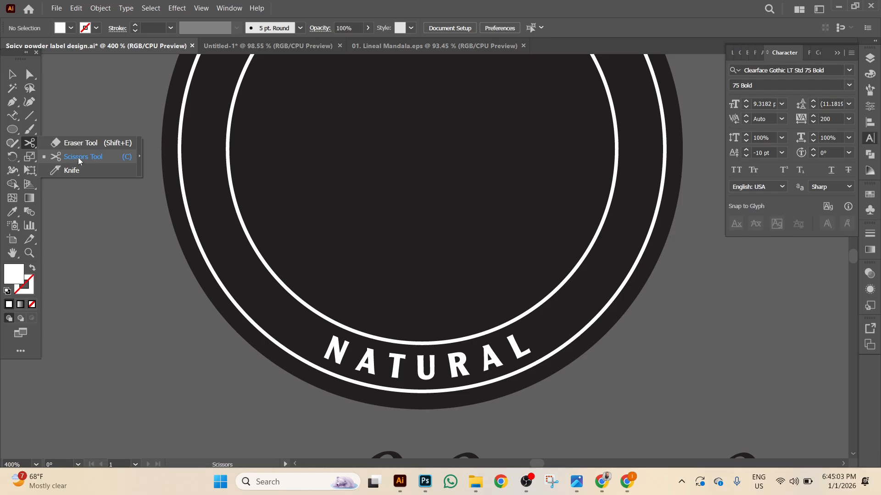
left_click(329, 320)
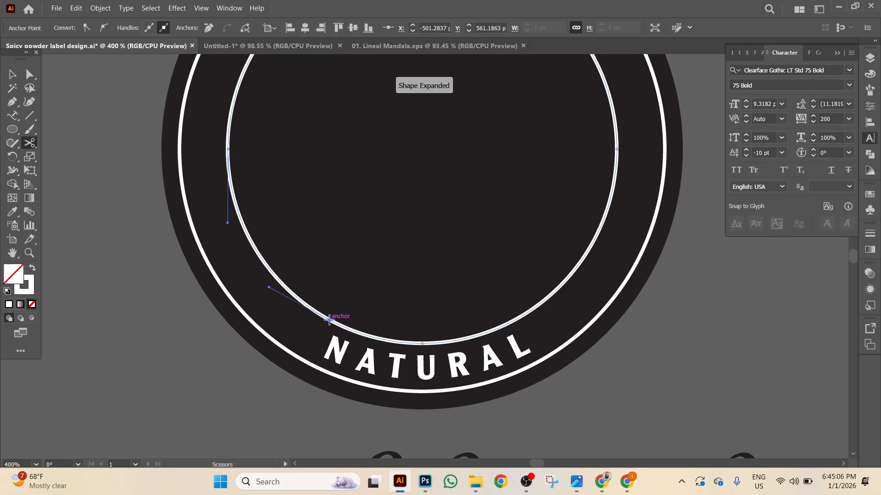
left_click(531, 308)
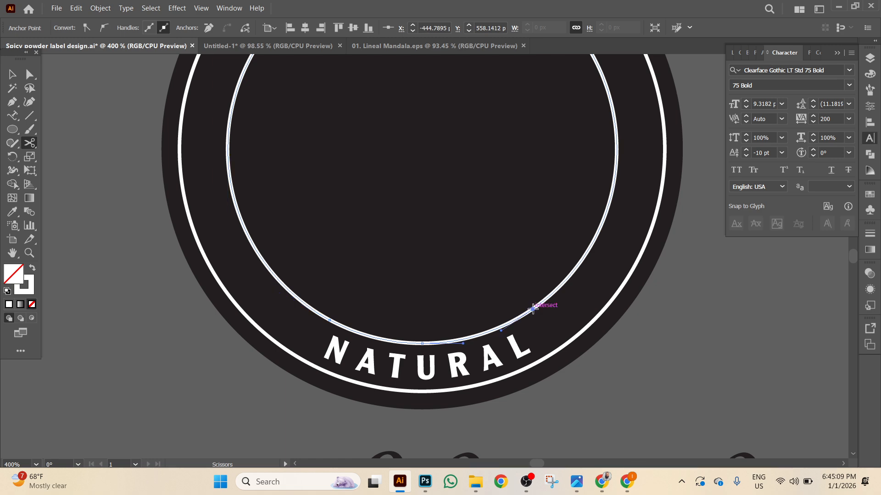
scroll(521, 304, "up", 5)
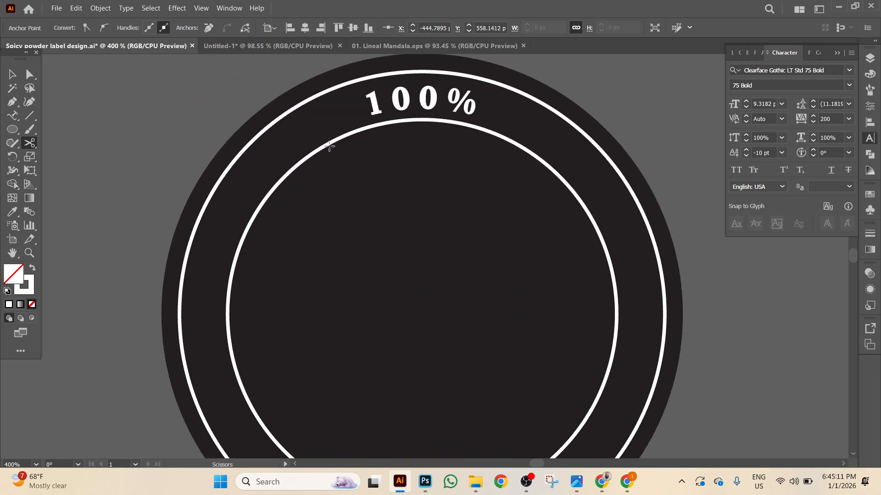
left_click(342, 137)
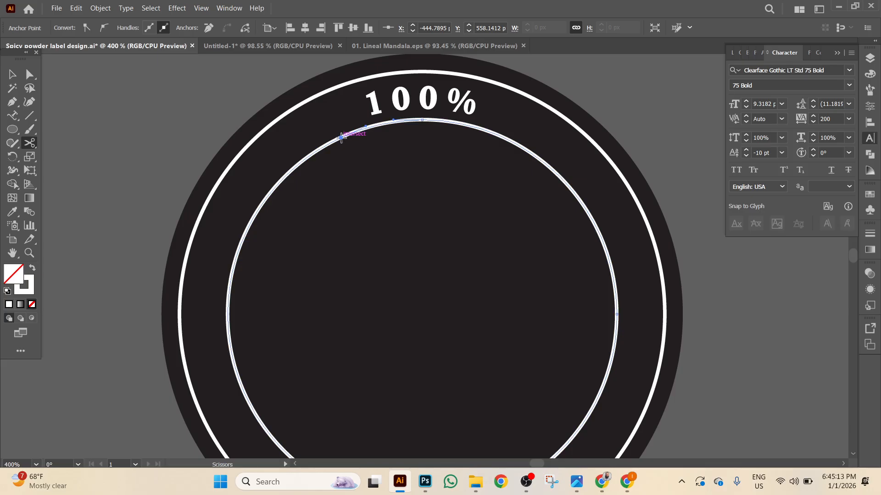
left_click(494, 133)
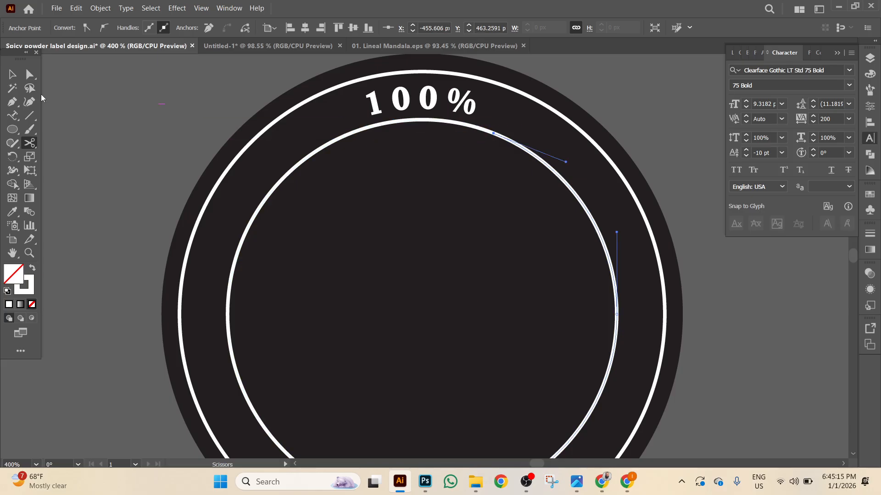
Delete the left and right arcs of the inner circle, leaving the two short arcs.
left_click(14, 74)
left_click(106, 147)
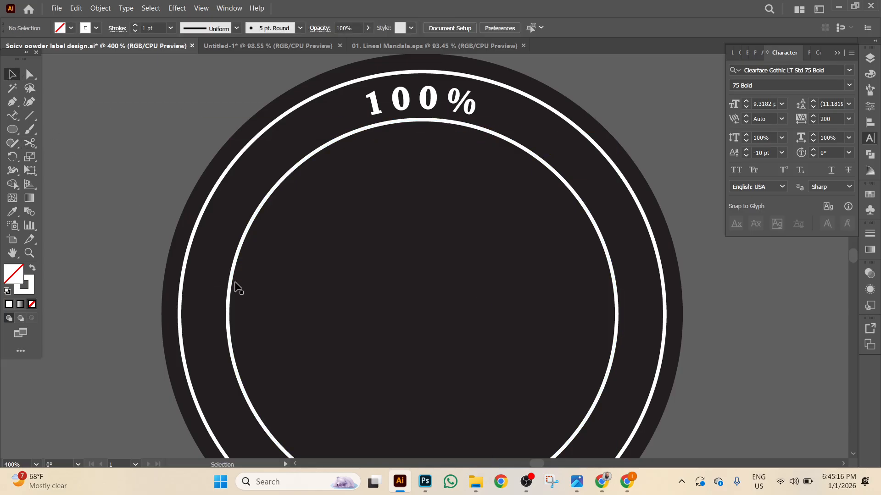
left_click(613, 288)
key("Delete")
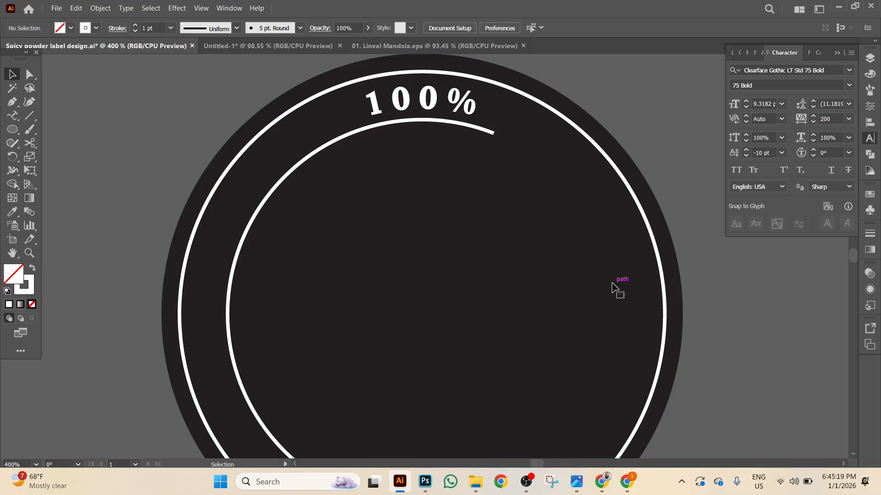
left_click(228, 303)
key("Delete")
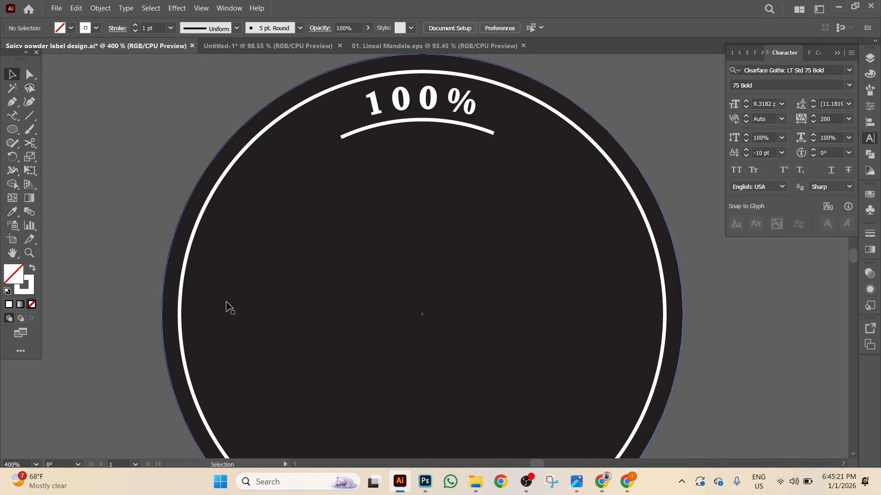
key("ctrl+minus")
key("ctrl+minus")
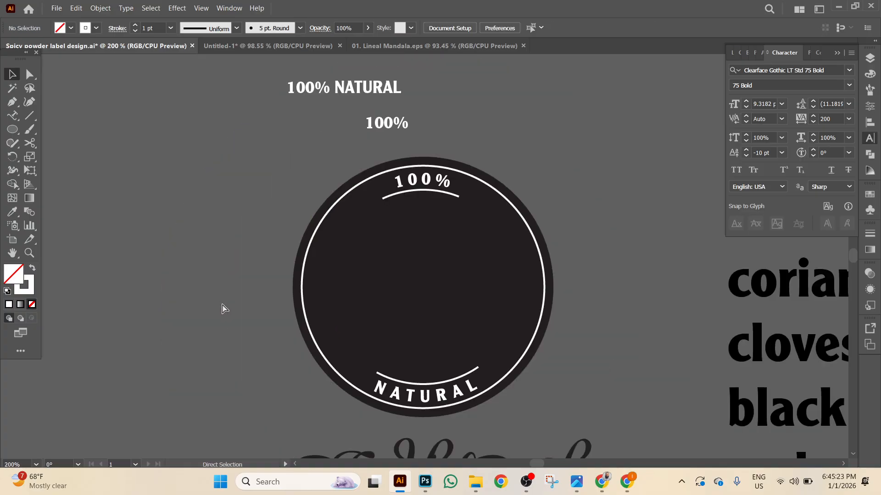
scroll(601, 284, "left", 2)
Undo recent edits to restore the full inner circle around the badge.
scroll(685, 260, "right", 15)
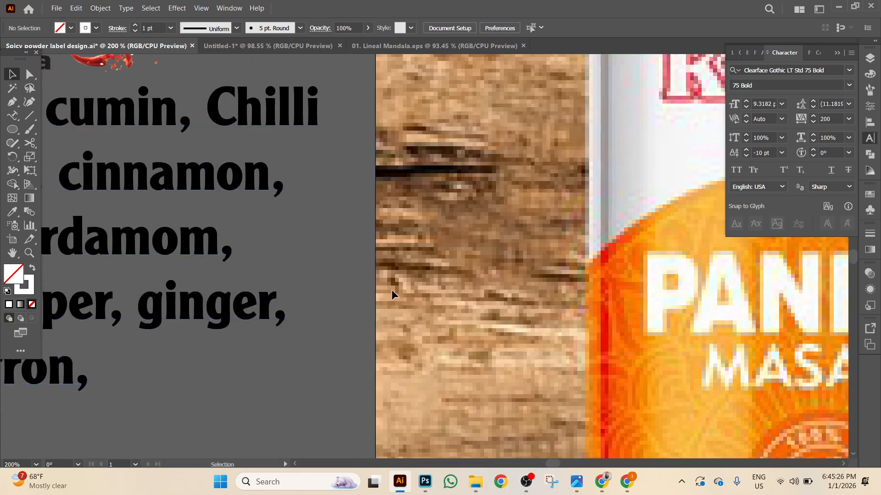
left_click_drag(609, 357, 582, 150)
left_click_drag(294, 189, 509, 228)
left_click_drag(185, 169, 474, 287)
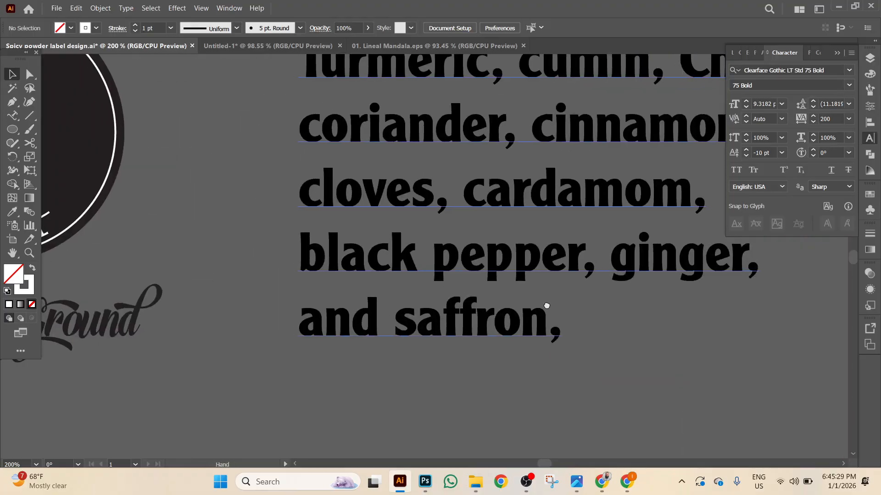
left_click_drag(402, 270, 768, 329)
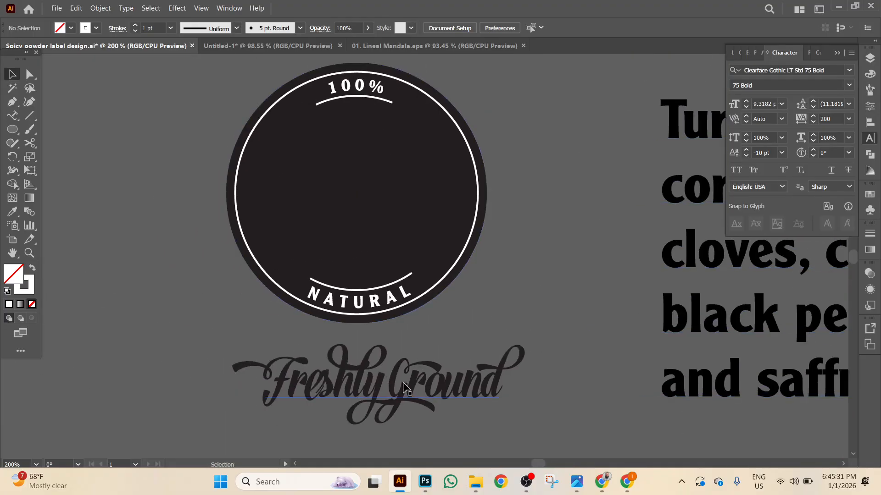
key("ctrl+z")
key("ctrl+shift+a")
key("ctrl+z")
key("ctrl+shift+a")
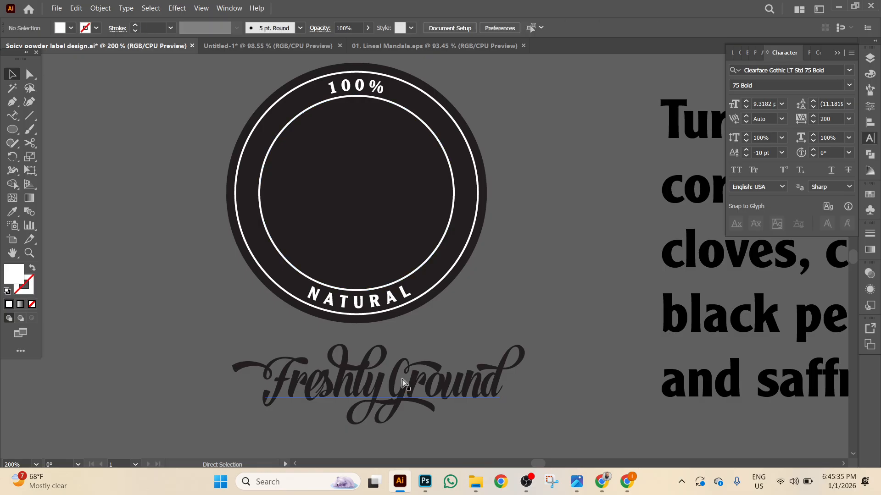
Convert the curved NATURAL text to outlines again.
left_click(414, 307)
right_click(384, 299)
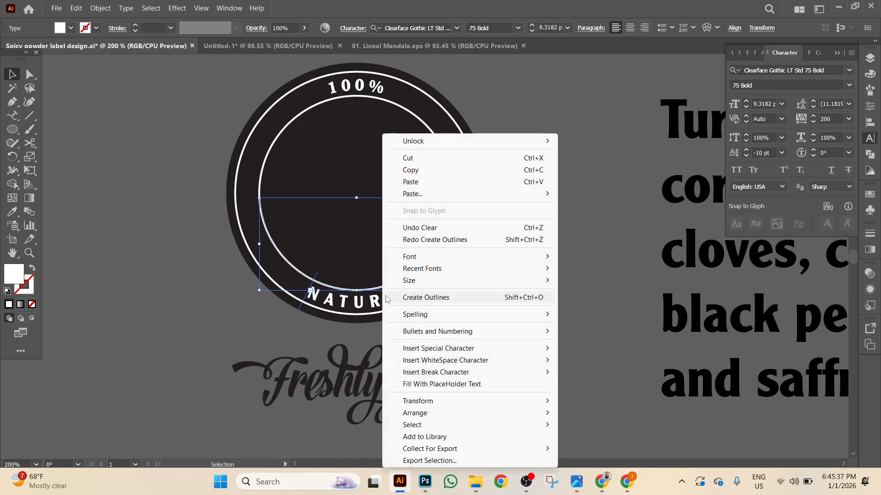
left_click(434, 298)
Break Freshly Ground onto two lines with Ground indented beneath Freshly.
left_click(385, 393)
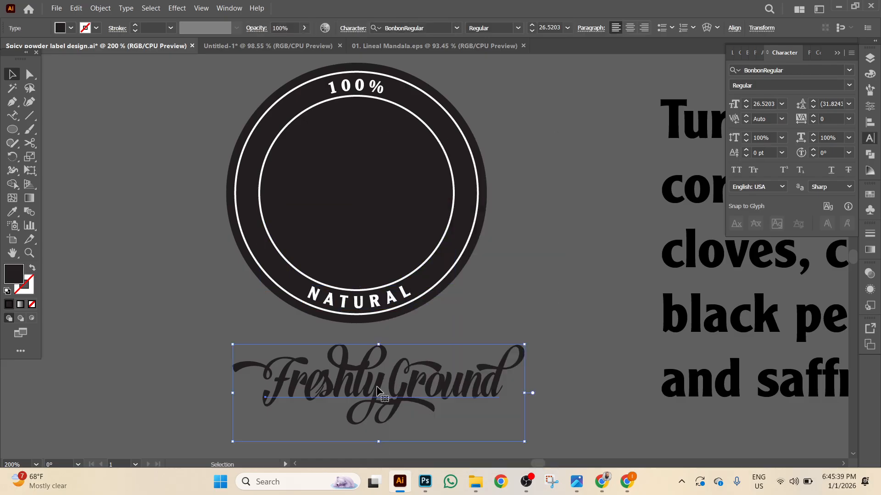
key("t")
left_click(411, 384)
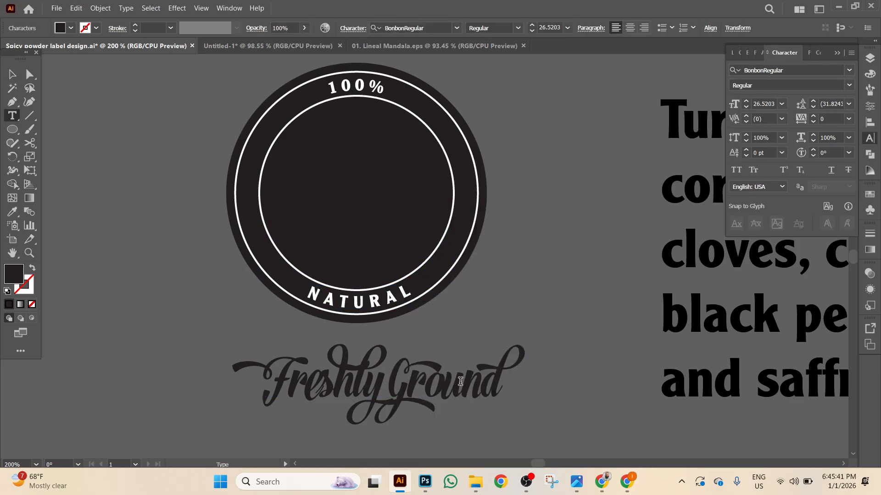
key("Return")
scroll(235, 369, "down", 2)
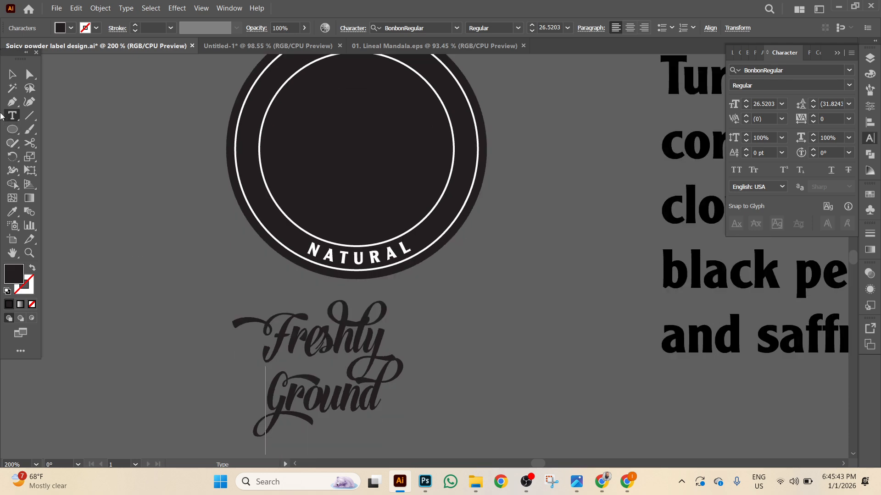
left_click(12, 74)
right_click(360, 397)
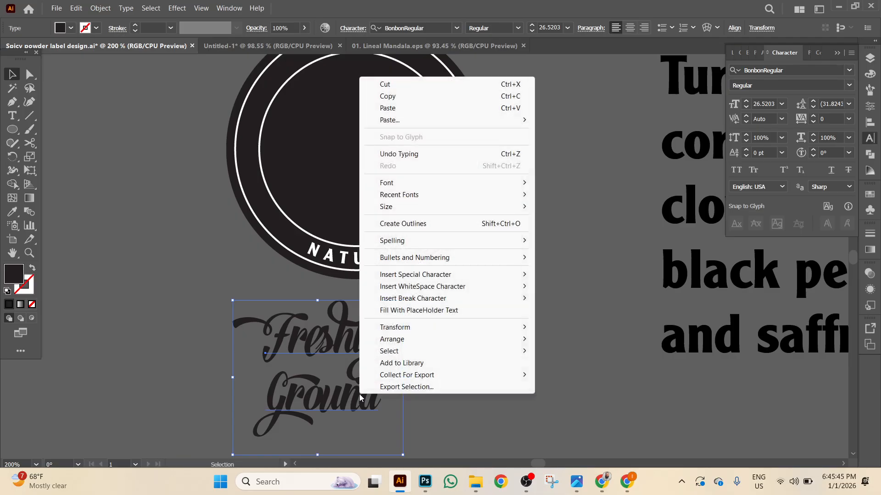
left_click(422, 417)
left_click(251, 408)
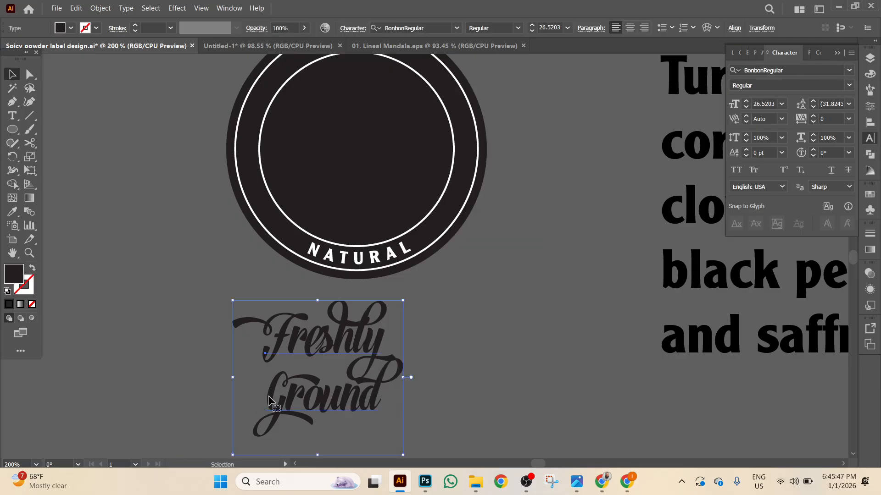
double_click(269, 398)
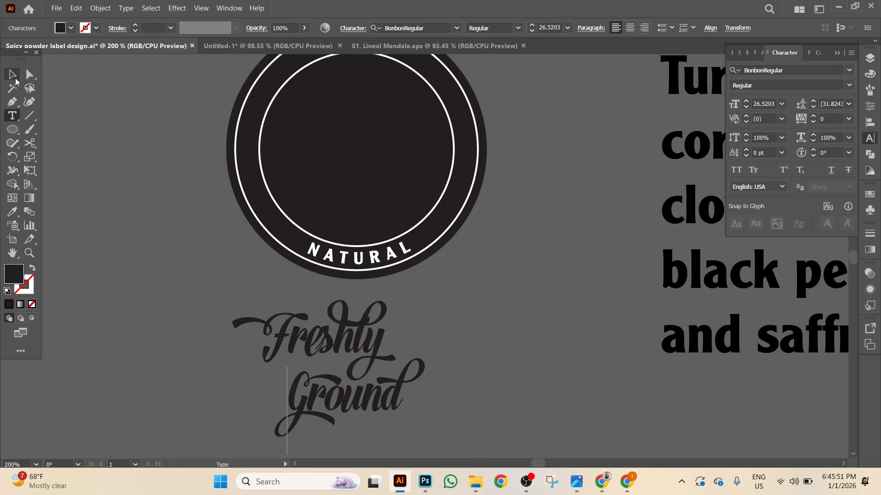
Convert the Freshly Ground lettering to outlines.
left_click(13, 76)
right_click(235, 328)
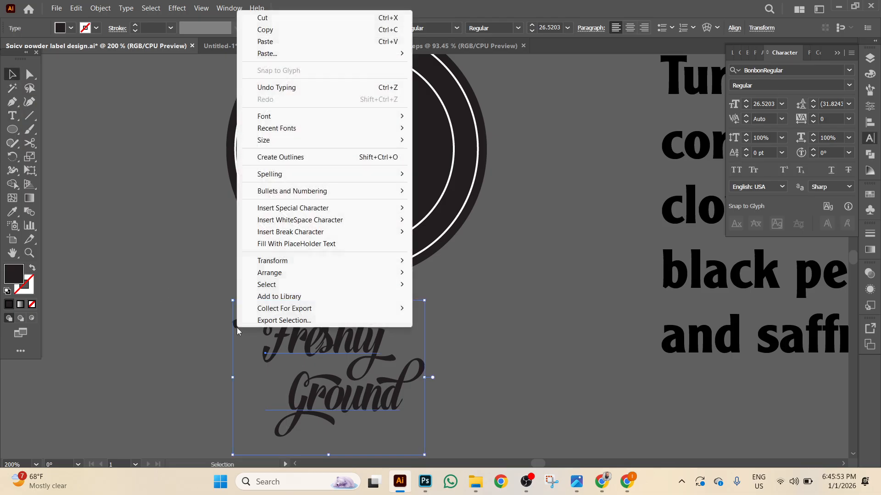
left_click(280, 157)
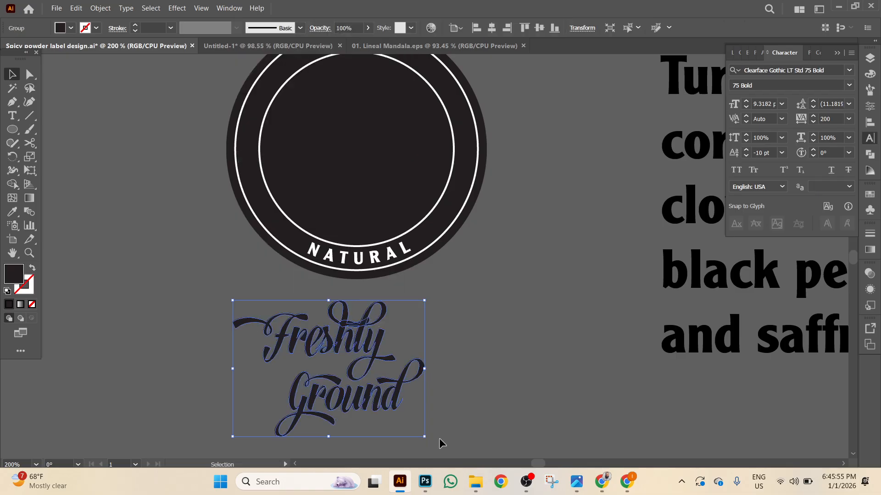
Shrink the tilted Freshly Ground lettering, move it into the dark circle, and bring it to front.
left_click_drag(425, 437, 416, 399)
left_click_drag(320, 386, 340, 168)
right_click(340, 168)
mouse_move(367, 369)
left_click(499, 377)
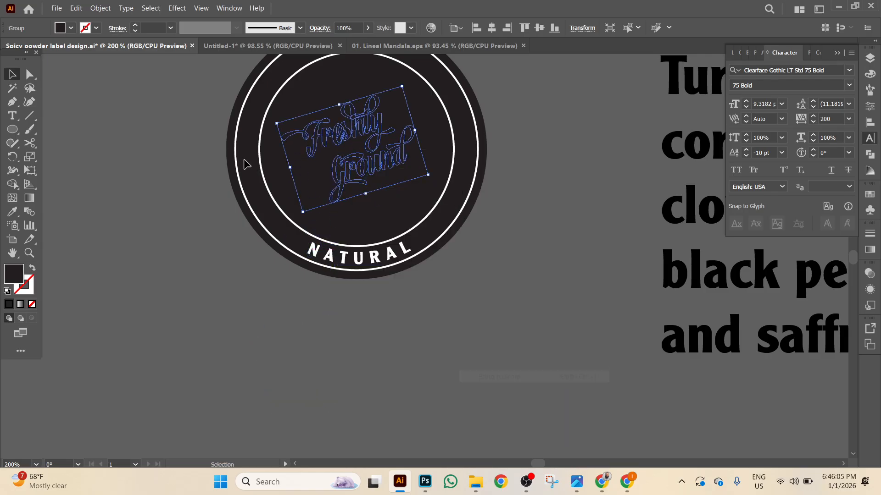
Fill the lettering white, enlarge it across the inner circle, and nudge it into place.
left_click(71, 28)
left_click(24, 47)
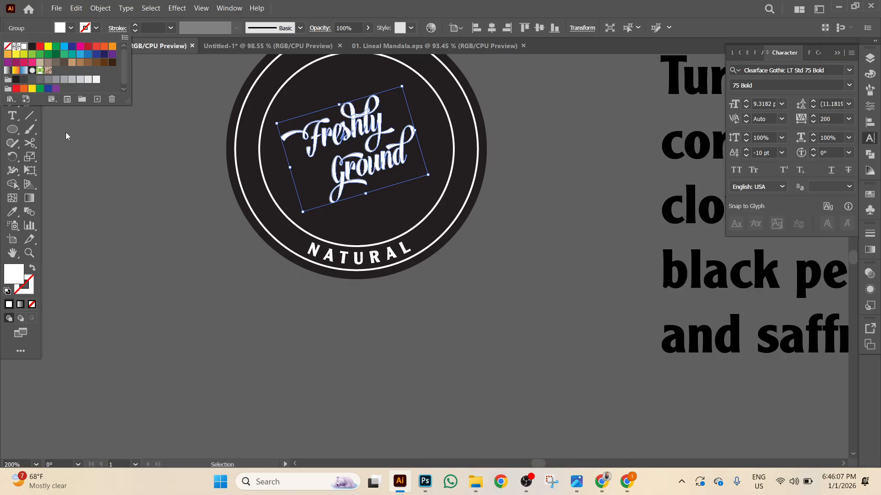
left_click_drag(303, 213, 265, 247)
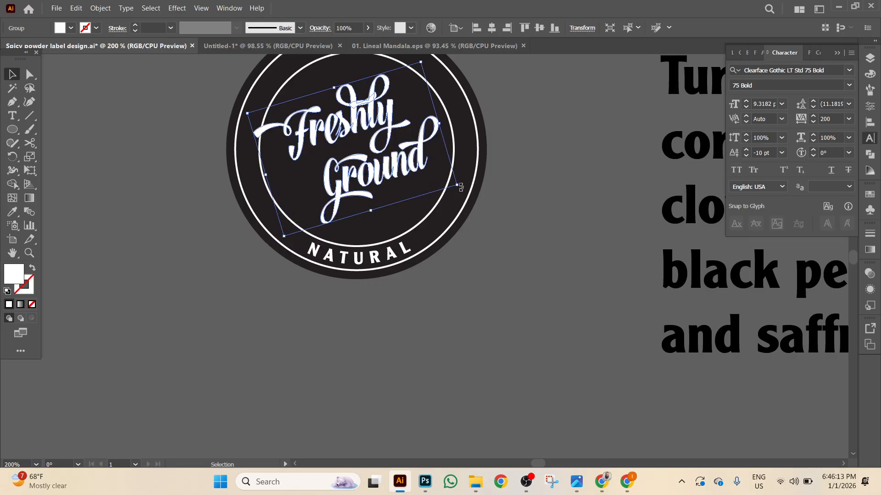
mouse_move(457, 186)
left_mouse_down()
mouse_move(479, 193)
mouse_move(471, 196)
left_mouse_up()
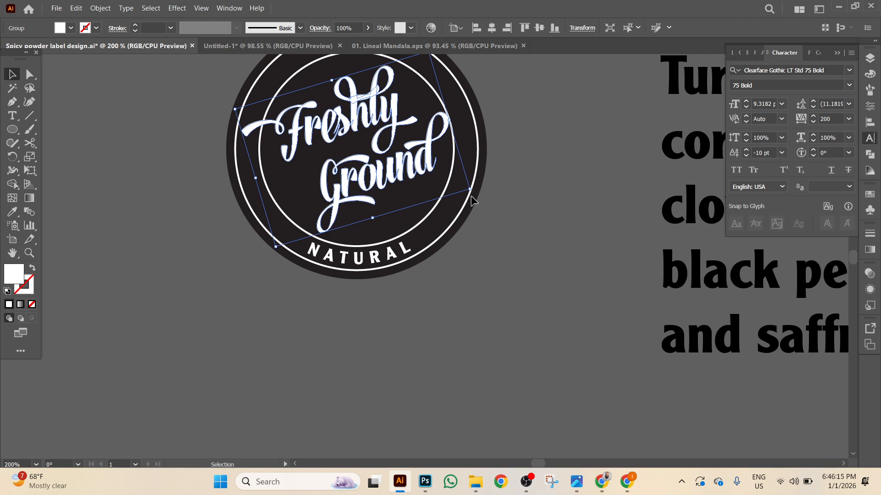
key("Down")
key("Down")
key("Down")
key("Down")
key("Down")
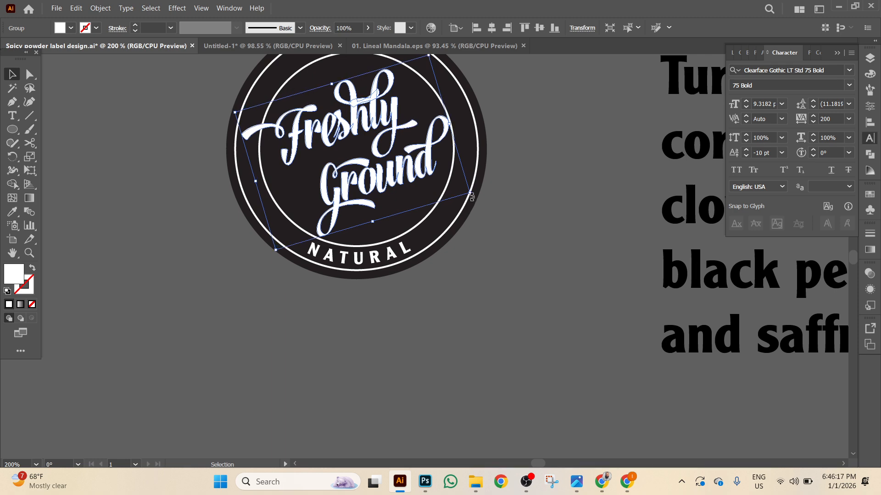
key("Right")
key("Right")
key("Right")
key("Right")
key("Right")
key("Right")
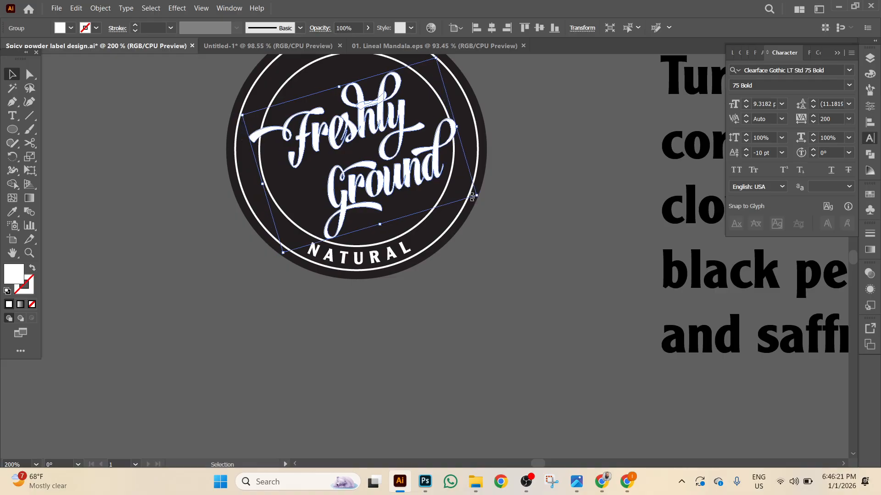
key("Left")
key("Left")
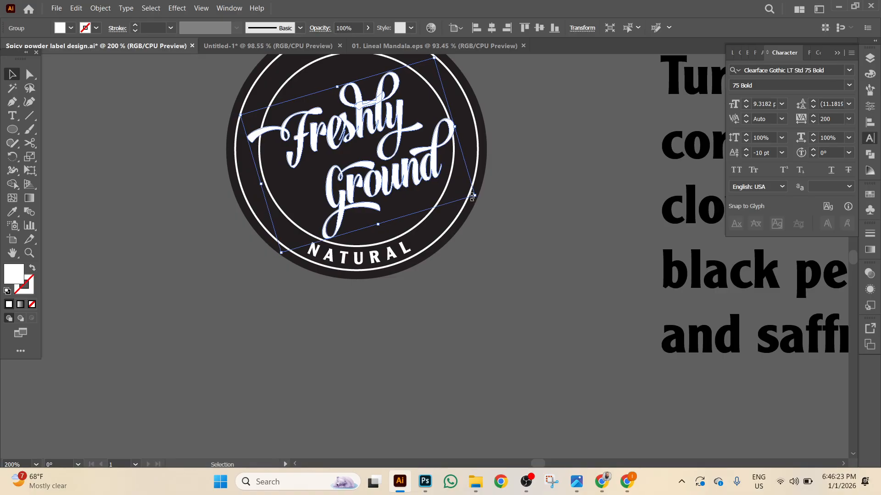
scroll(512, 277, "up", 2)
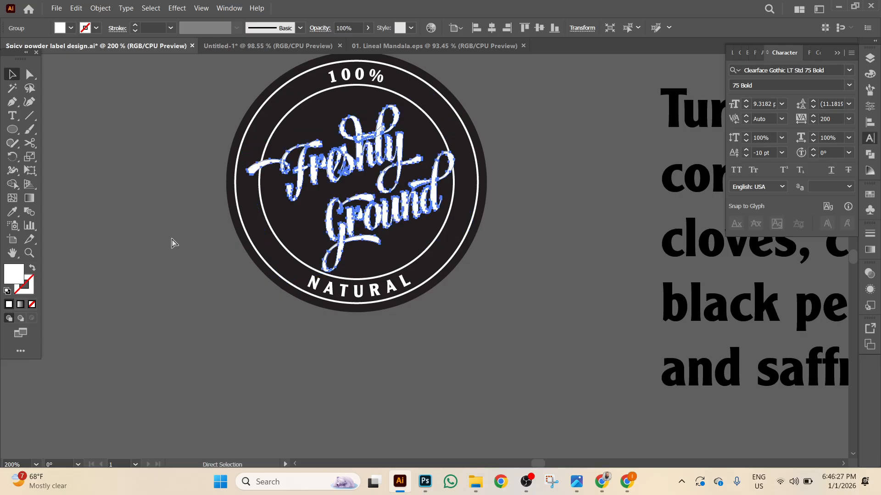
key("ctrl+equal")
Select the inner ring circle on its own inside the badge group.
left_click(30, 142)
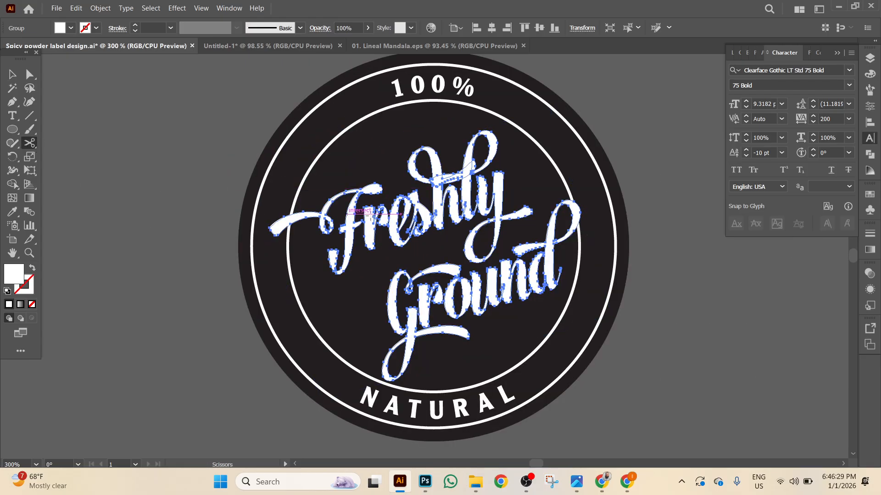
left_click(295, 200)
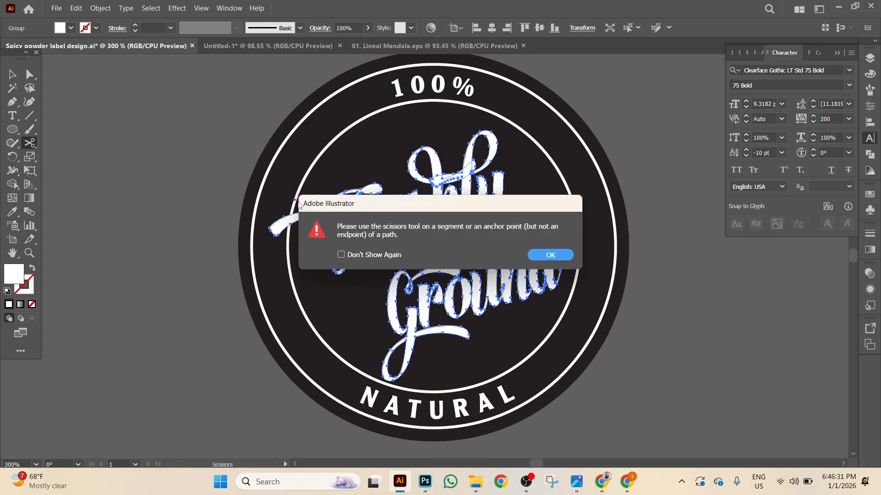
left_click(550, 255)
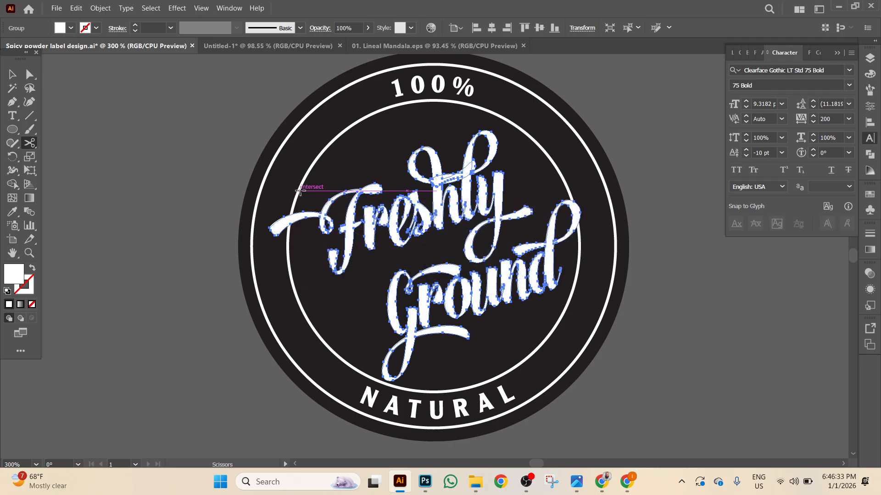
key("v")
left_click(136, 133)
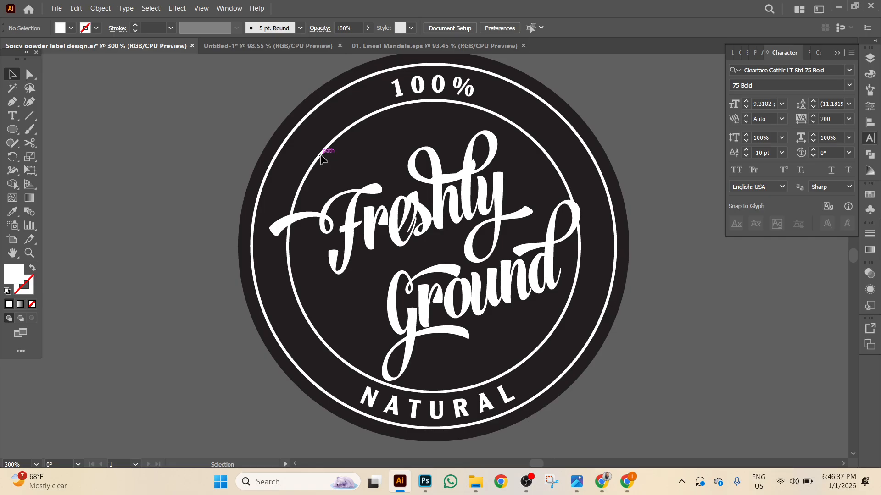
key("alt")
left_click(321, 156, "alt")
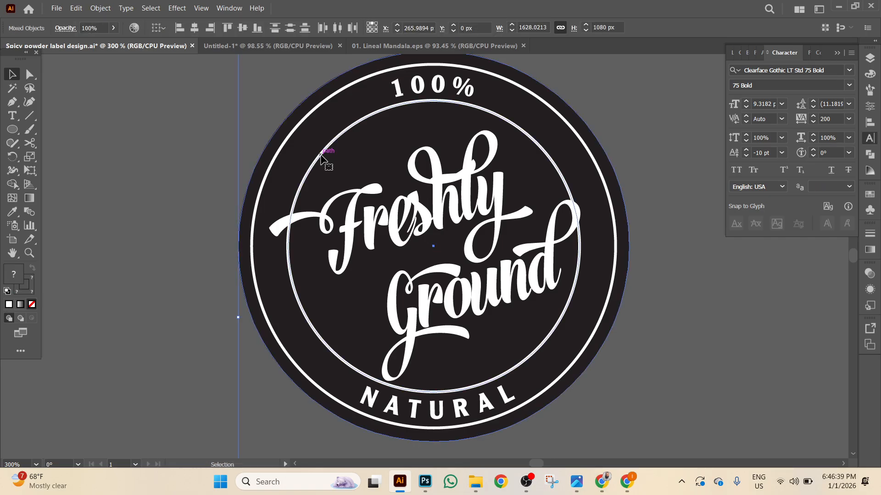
left_click(198, 165)
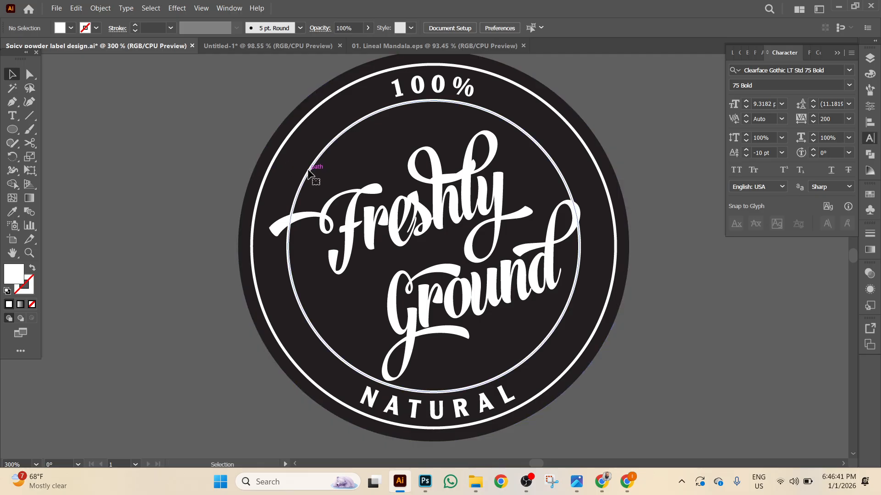
left_click(313, 177)
Cut the inner ring at each point where it meets the Freshly Ground swashes.
left_click(30, 143)
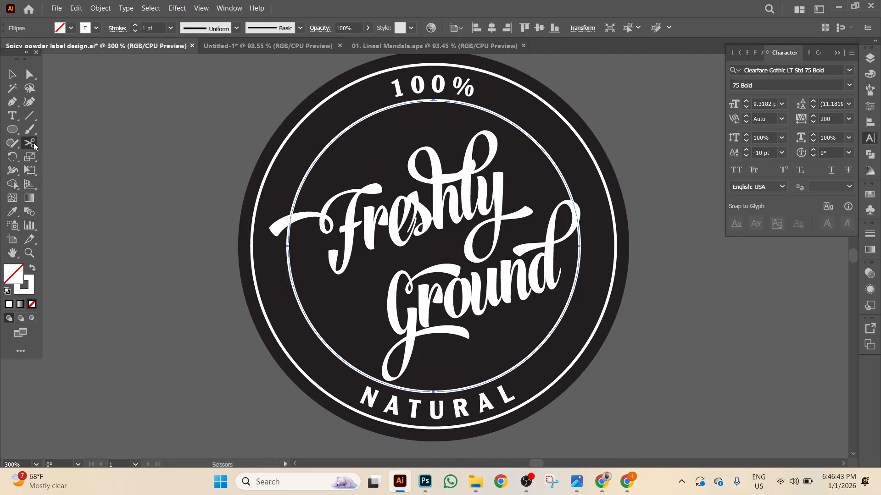
left_click(294, 199)
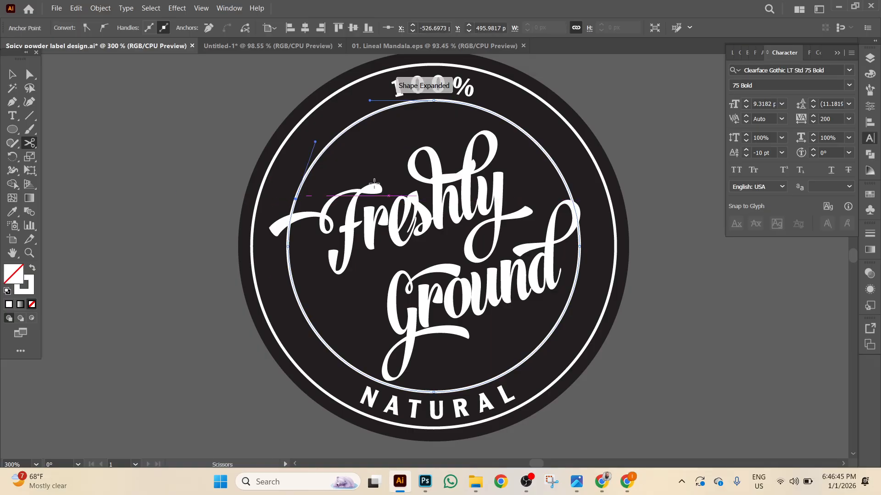
left_click(566, 185)
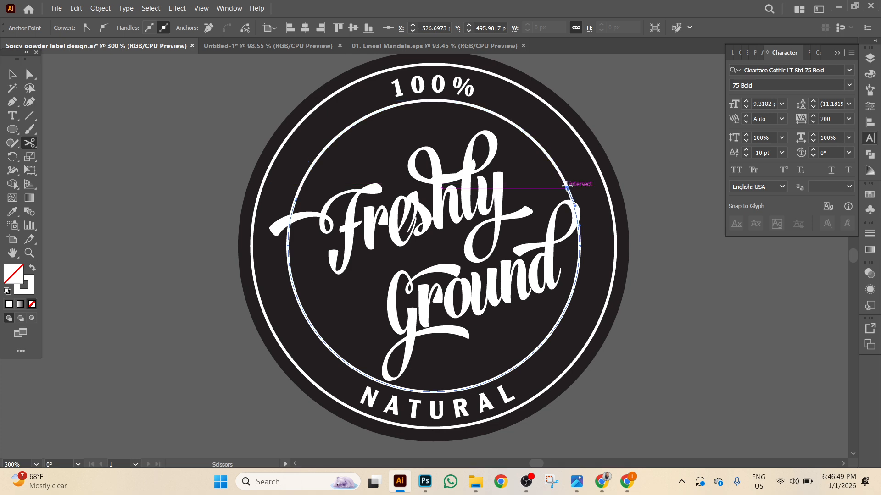
left_click(570, 294)
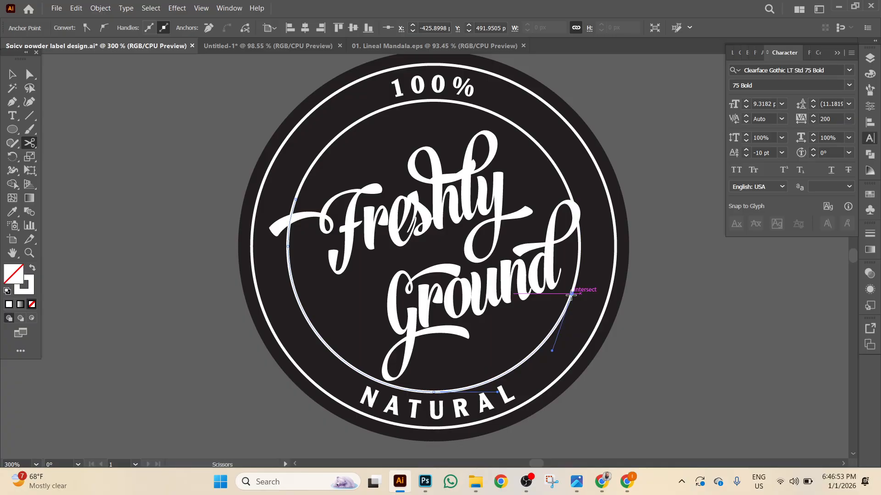
left_click(408, 389)
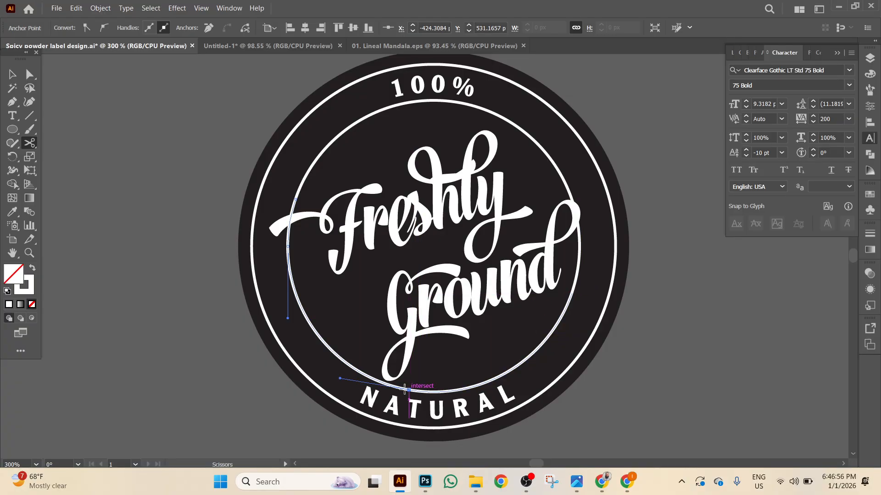
left_click(355, 369)
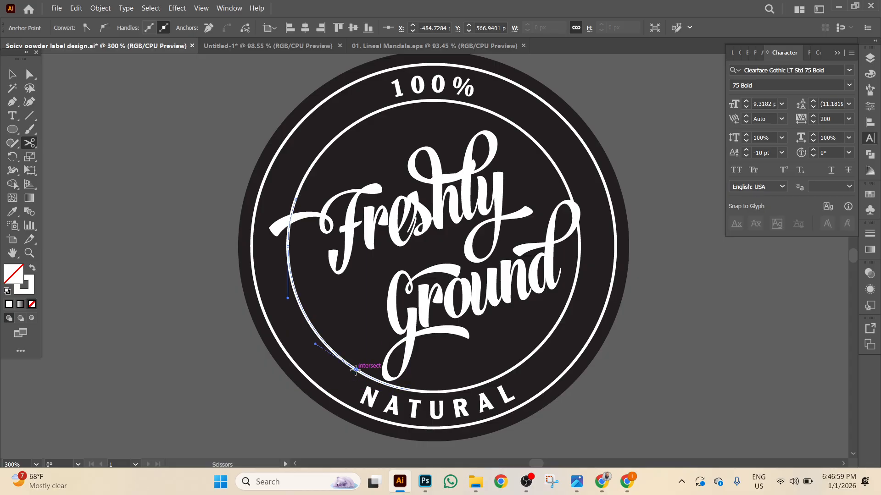
left_click(13, 74)
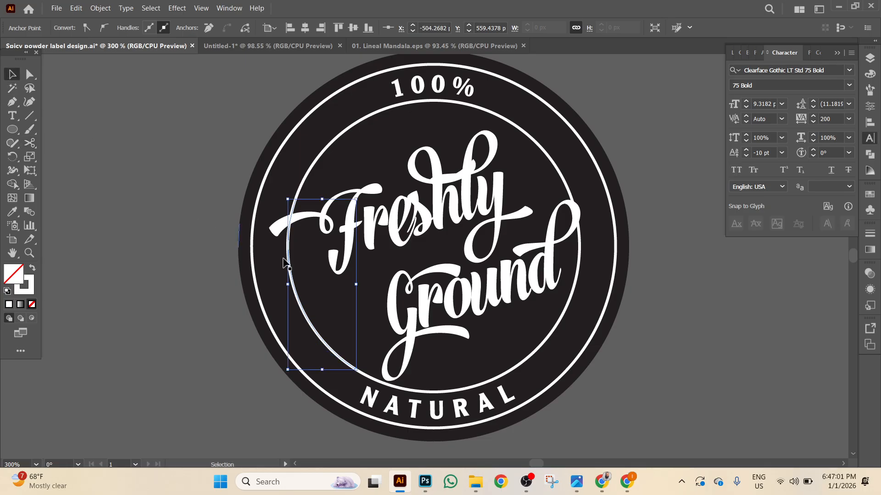
left_click(243, 169)
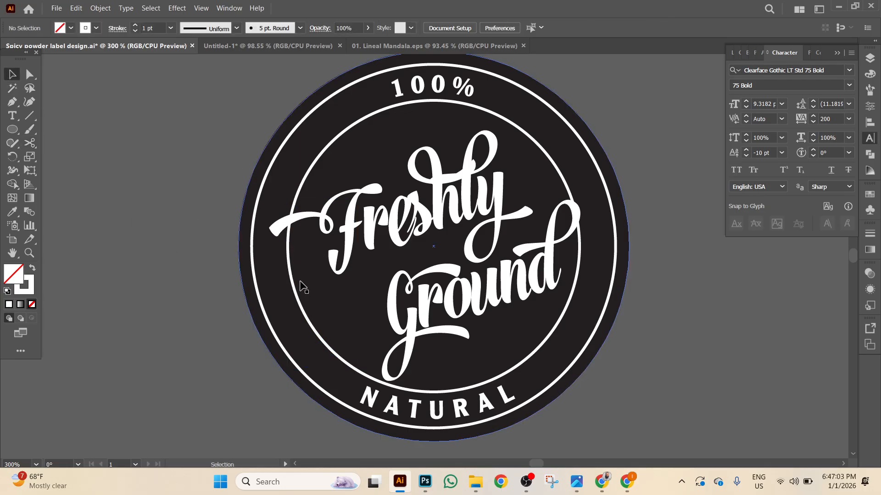
left_click(30, 143)
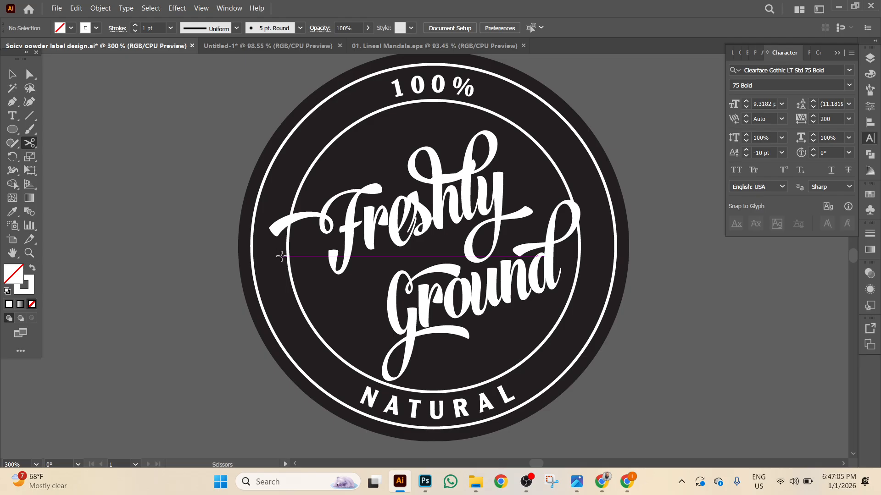
left_click(288, 254)
left_click(13, 74)
Delete the left, right and lower-right ring pieces running behind the lettering.
left_click(289, 239)
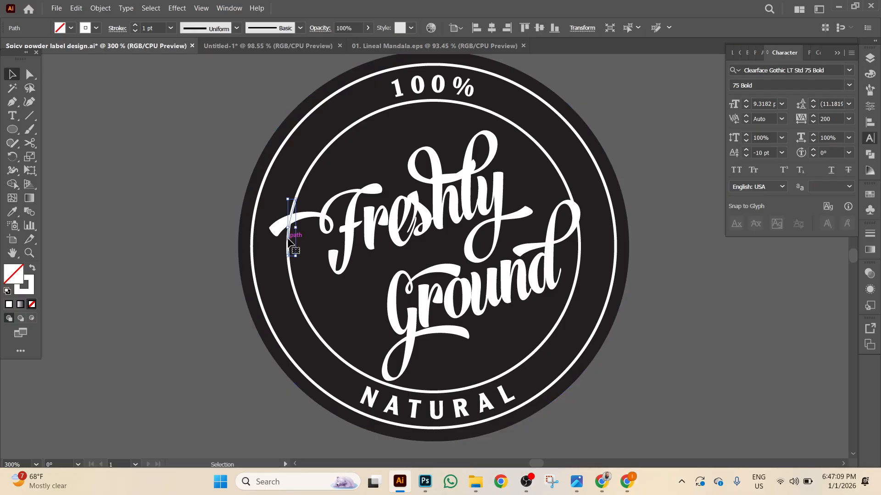
key("Delete")
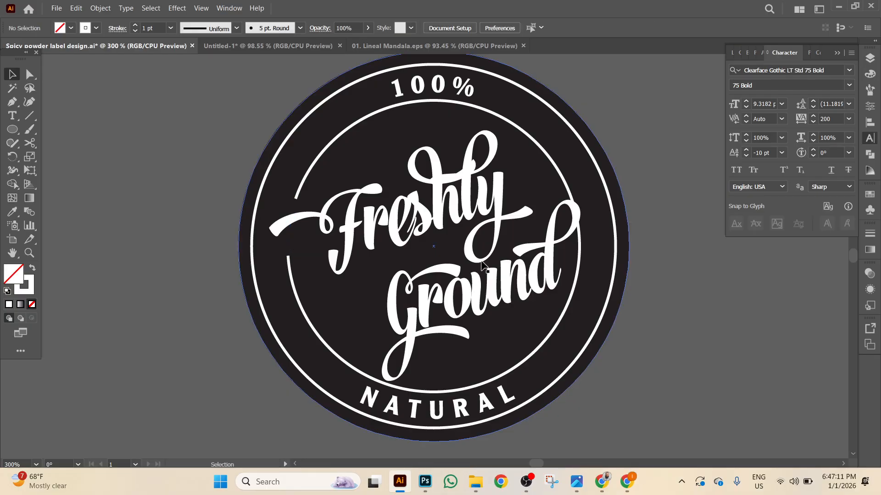
left_click(579, 240)
key("Delete")
left_click(390, 379)
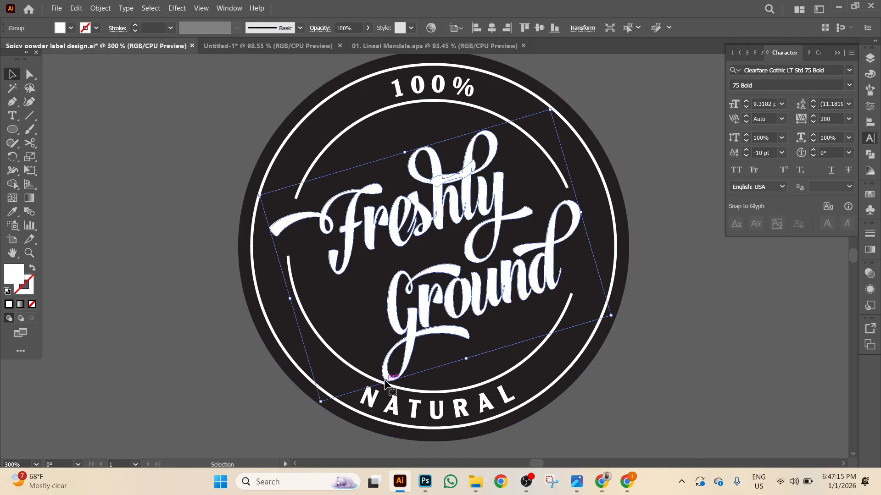
left_click(416, 393)
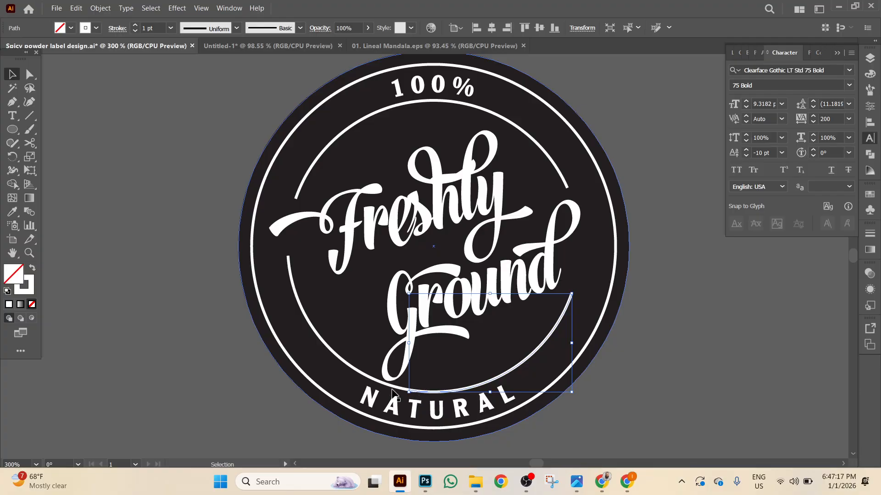
key("Delete")
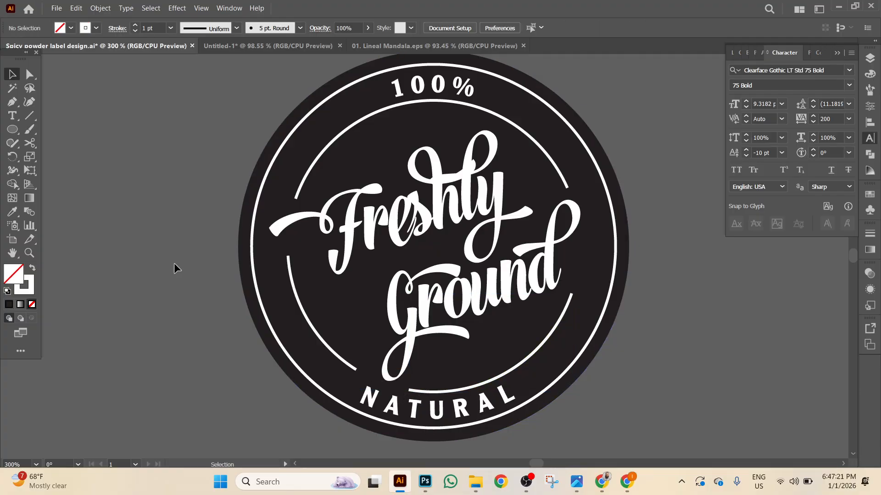
key("ctrl+minus")
key("ctrl+minus")
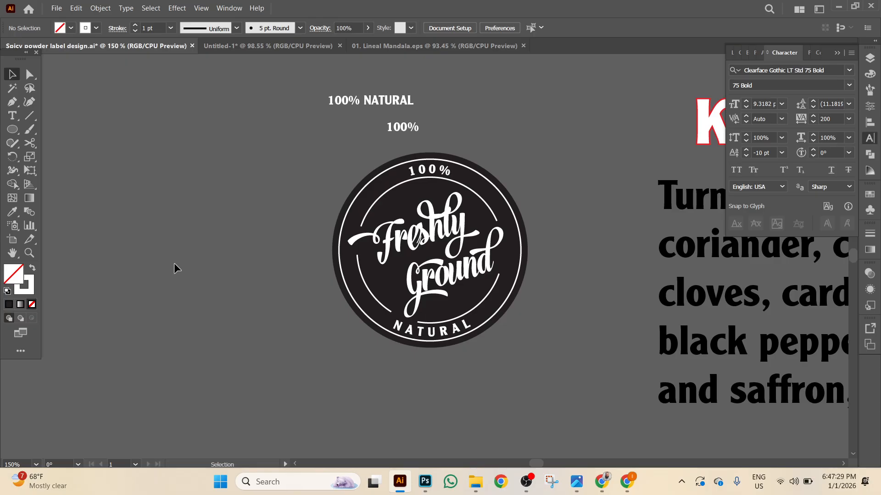
key("ctrl+alt")
scroll(160, 260, "up", 1)
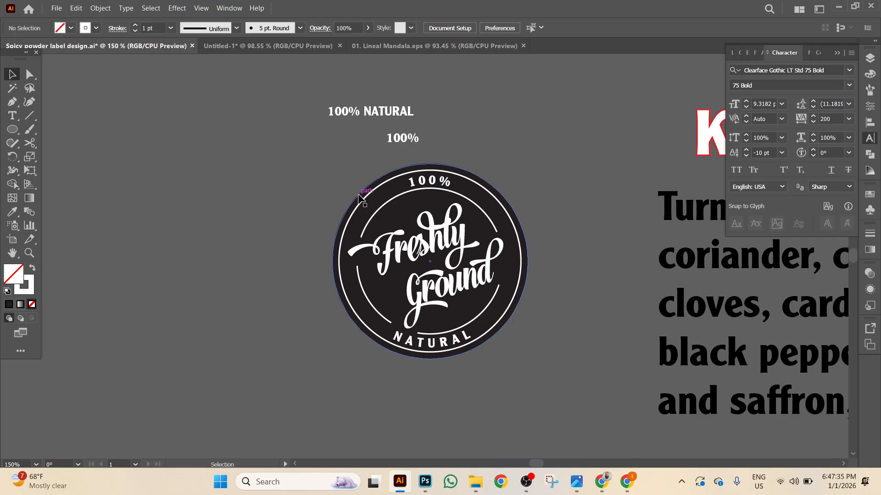
key("ctrl+equal")
key("ctrl+equal")
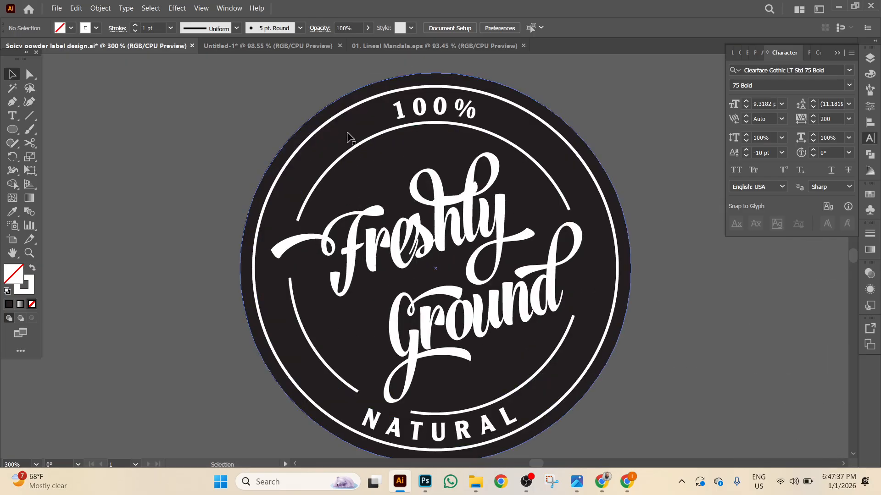
Delete the dark background circle and expand the outer ring into a shape.
left_click(348, 137)
key("Delete")
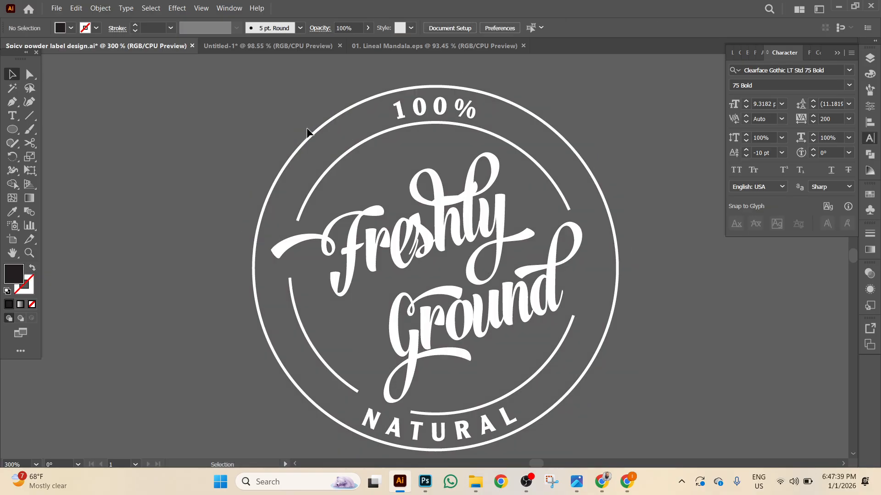
left_click(308, 143)
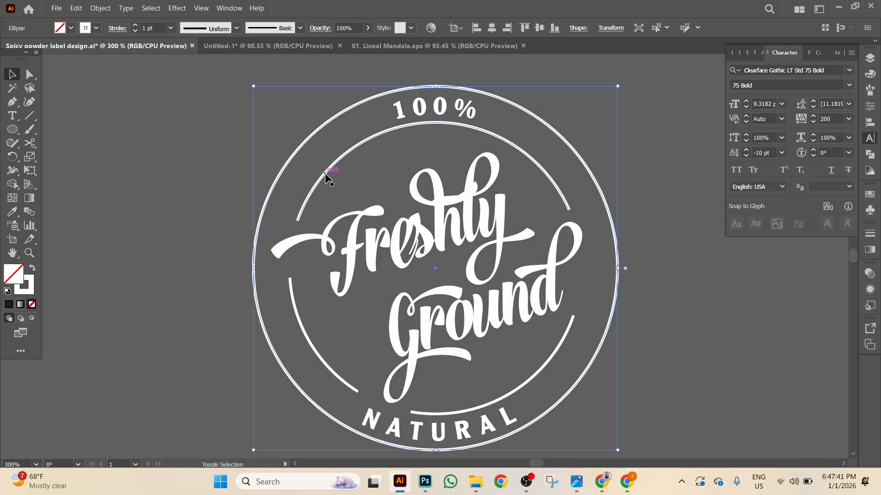
left_click(100, 8)
left_click(137, 138)
left_click(414, 305)
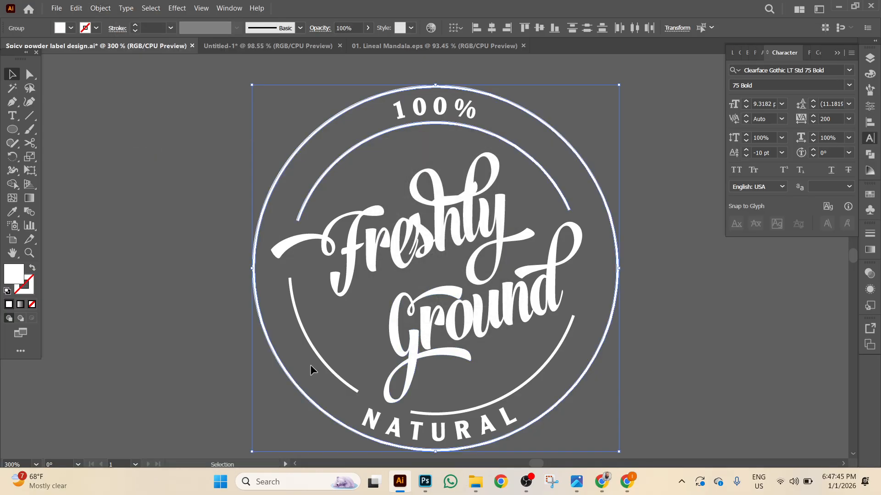
Select the whole badge, then apply Expand Appearance and Expand with Fill and Stroke.
left_click_drag(196, 108, 356, 342)
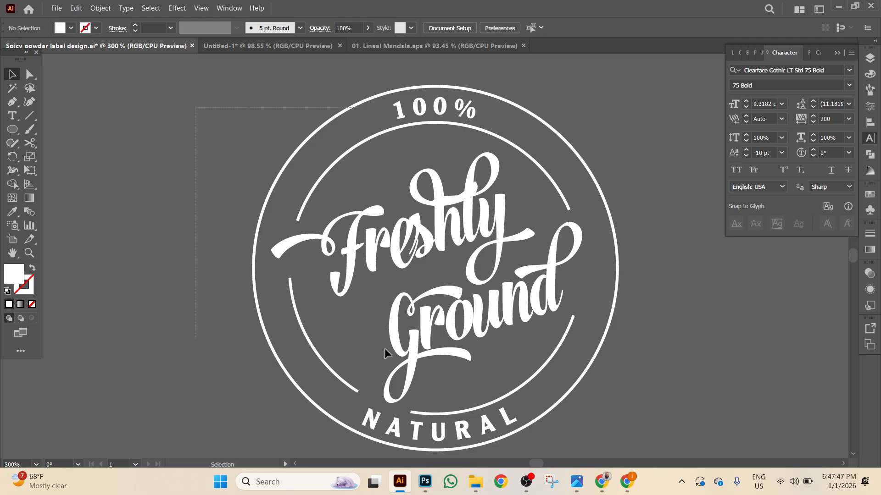
left_click_drag(701, 451, 702, 450)
left_click(100, 8)
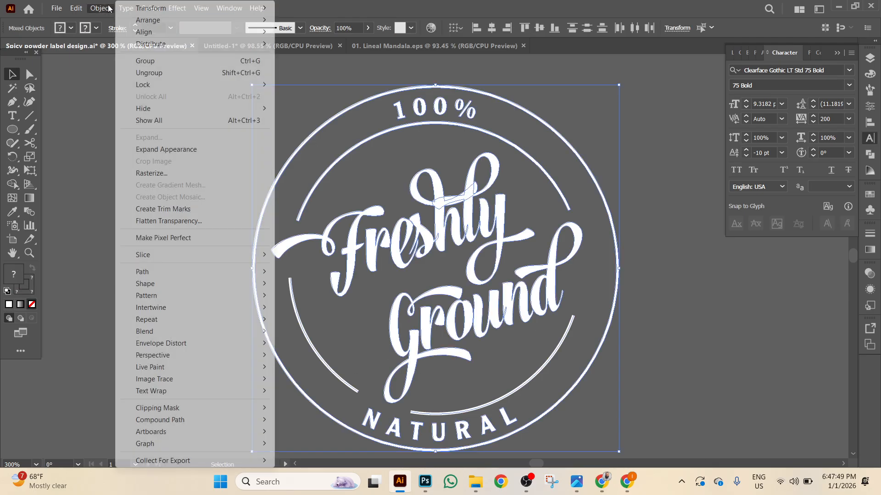
left_click(166, 150)
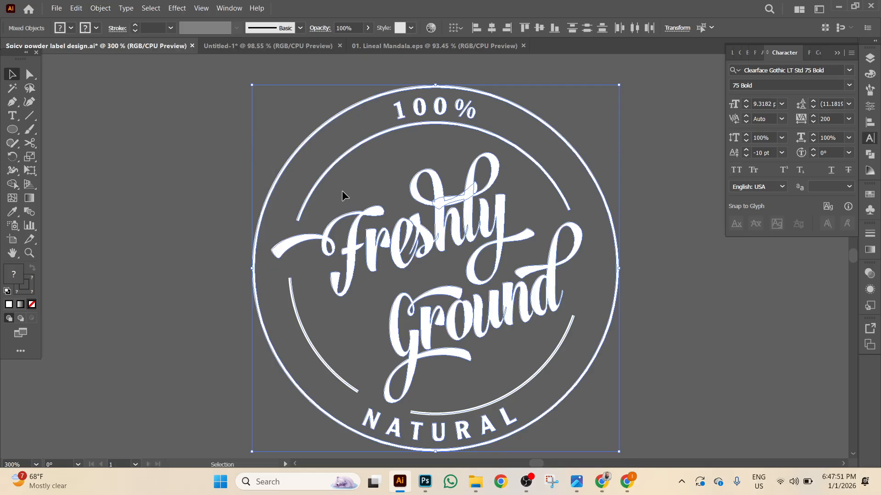
left_click(103, 9)
left_click(152, 137)
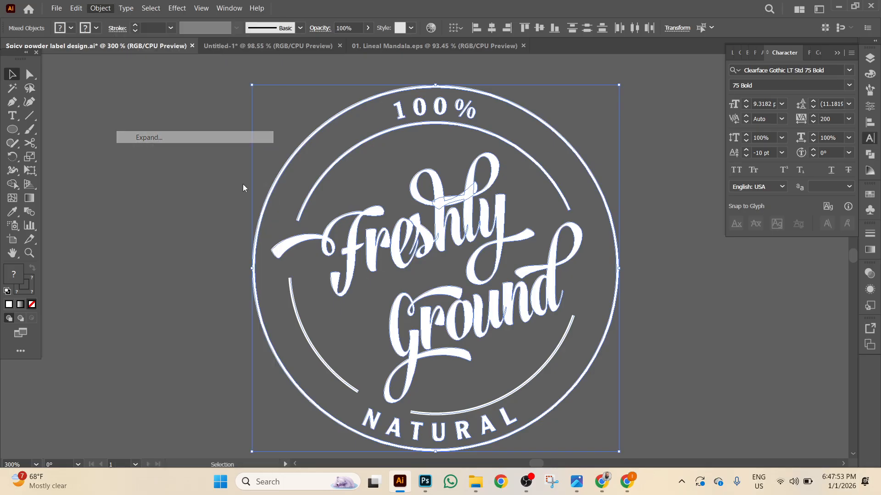
left_click(413, 305)
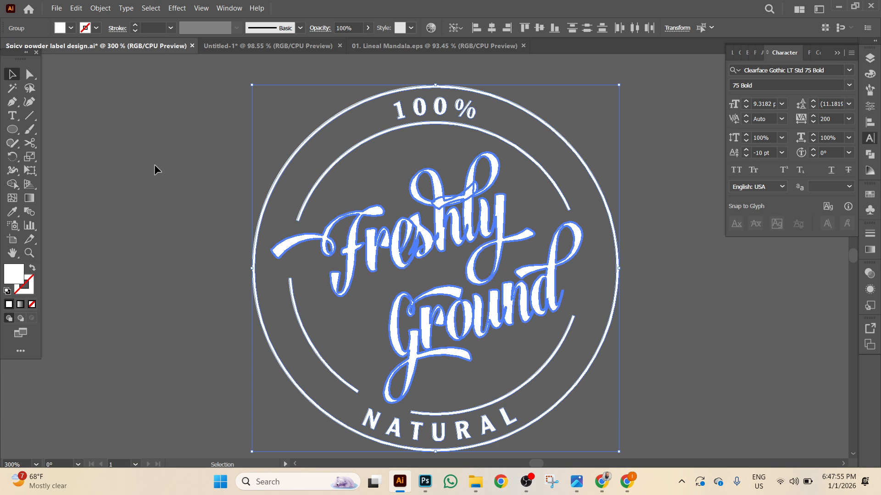
left_click(156, 100)
left_click_drag(516, 364, 599, 392)
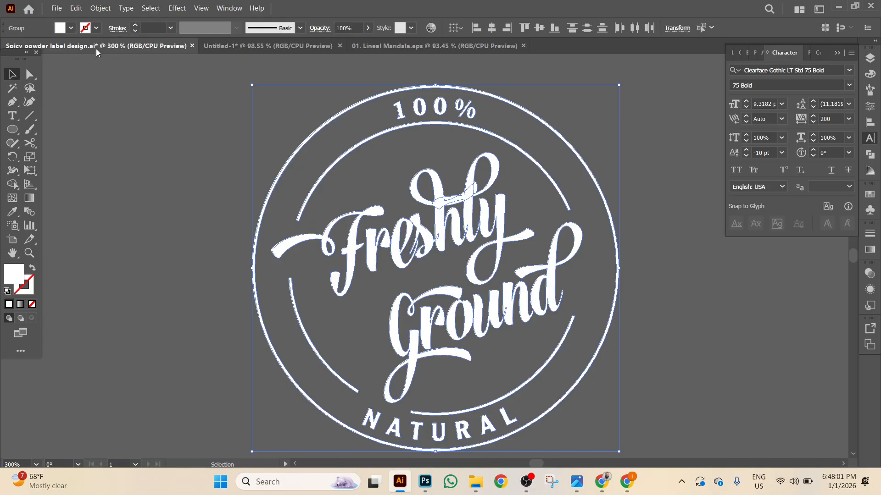
left_click(184, 180)
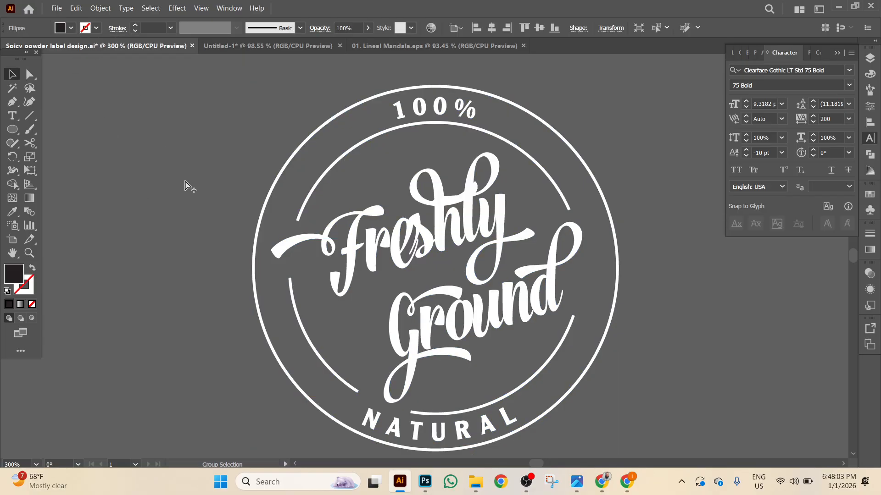
Undo to restore the dark circle, then group all the badge's parts.
key("ctrl+z")
key("ctrl+minus")
key("ctrl+minus")
left_click_drag(256, 163, 544, 387)
right_click(529, 387)
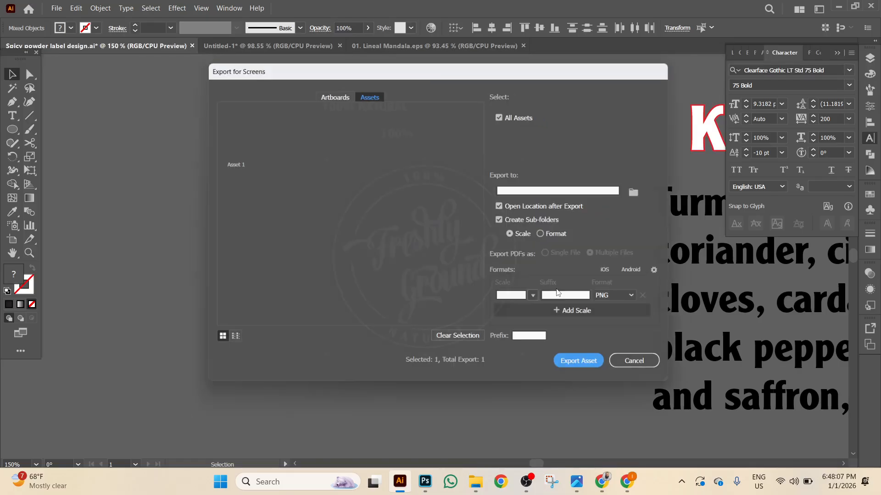
left_click(640, 370)
right_click(520, 229)
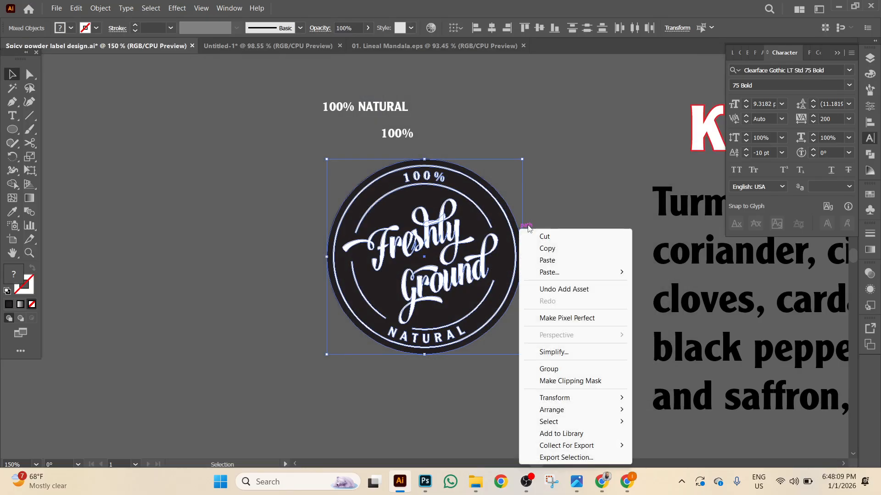
left_click(547, 369)
Move the grouped badge up to the top of the artboard.
left_click_drag(440, 231, 449, 287)
left_click_drag(519, 228, 263, 351)
left_click_drag(546, 152, 596, 78)
left_click_drag(231, 344, 359, 118)
left_click_drag(391, 222, 152, 294)
left_click_drag(677, 361, 666, 355)
left_click_drag(103, 183, 324, 89)
Drag the Kusum masala logo group into the Untitled-1 document.
scroll(504, 285, "right", 10)
scroll(464, 344, "down", 5)
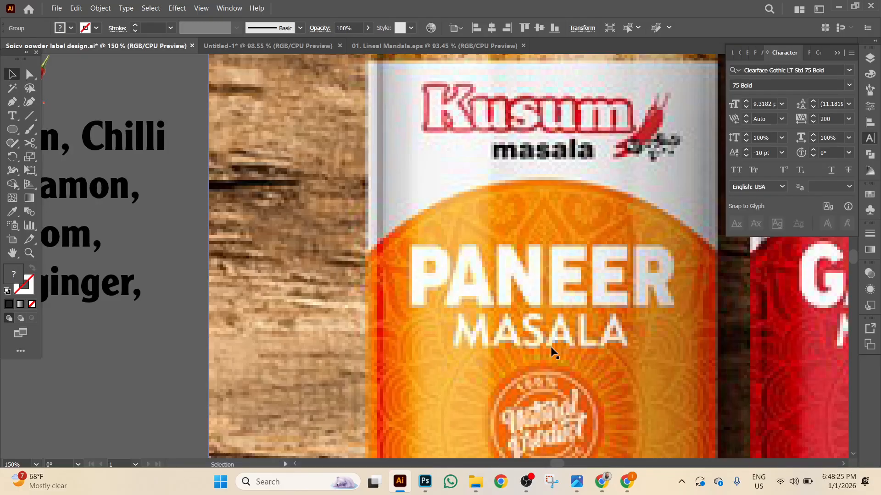
left_click_drag(504, 341, 553, 153)
left_click_drag(490, 262, 626, 434)
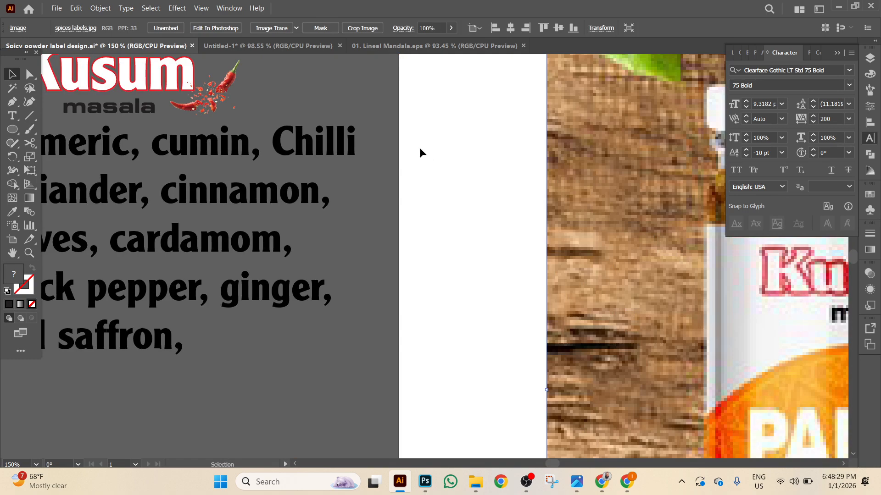
left_click_drag(425, 156, 586, 312)
left_click(393, 201)
left_click_drag(364, 272, 303, 48)
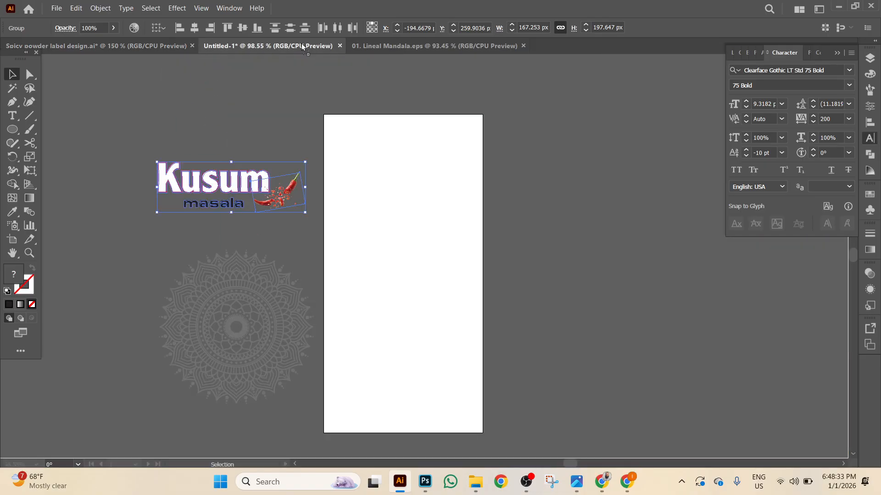
Bring the Freshly Ground badge into Untitled-1 beside the artboard and delete the duplicate Kusum logo.
left_click_drag(165, 242, 586, 207)
left_click(162, 158)
left_click(154, 244)
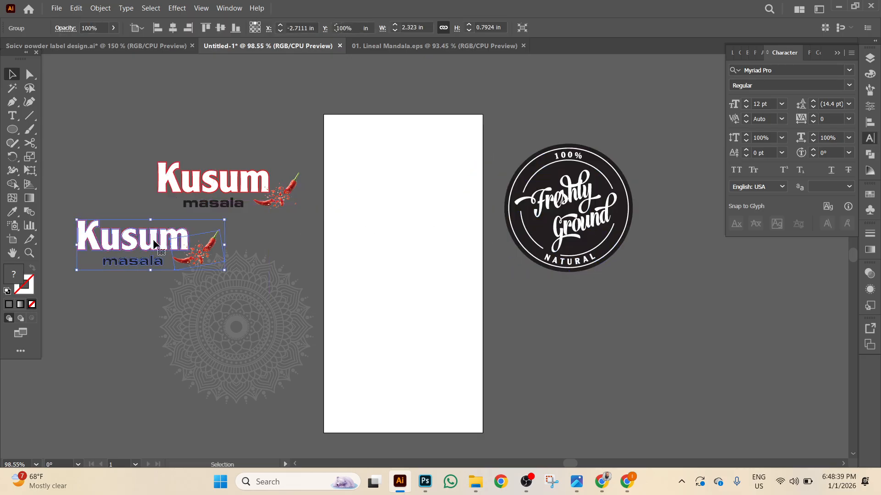
key("Delete")
scroll(240, 163, "down", 1)
left_click(213, 179)
left_click(301, 142)
Create a rectangle 2 in wide and 4.5 in tall with the Rectangle tool dialog.
left_click(8, 131)
left_click_drag(8, 131, 42, 130)
left_click(354, 207)
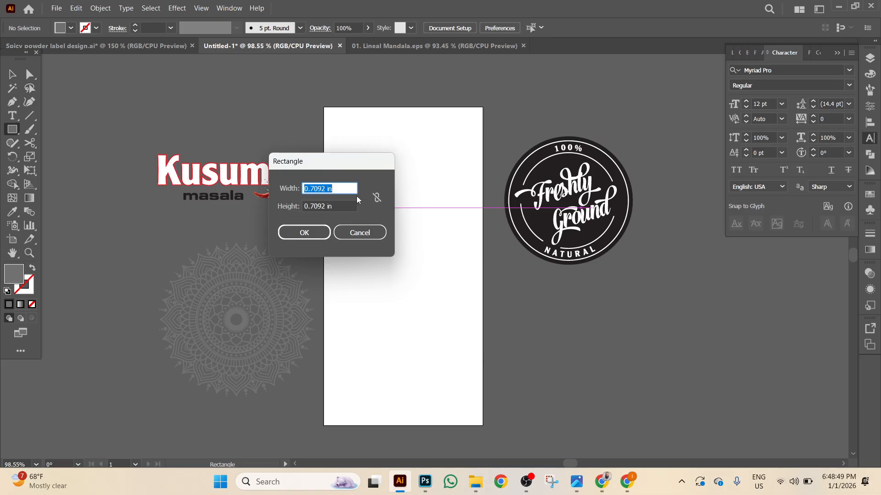
type("2")
key("Tab")
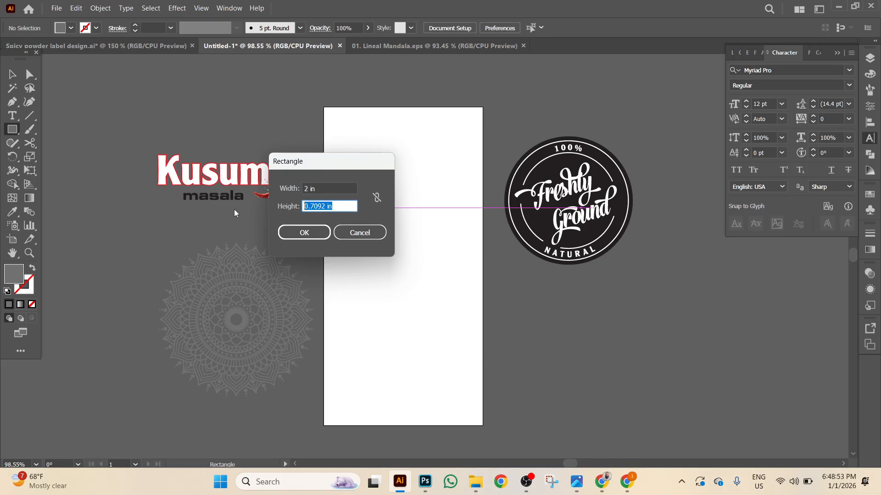
type("4.5")
key("Return")
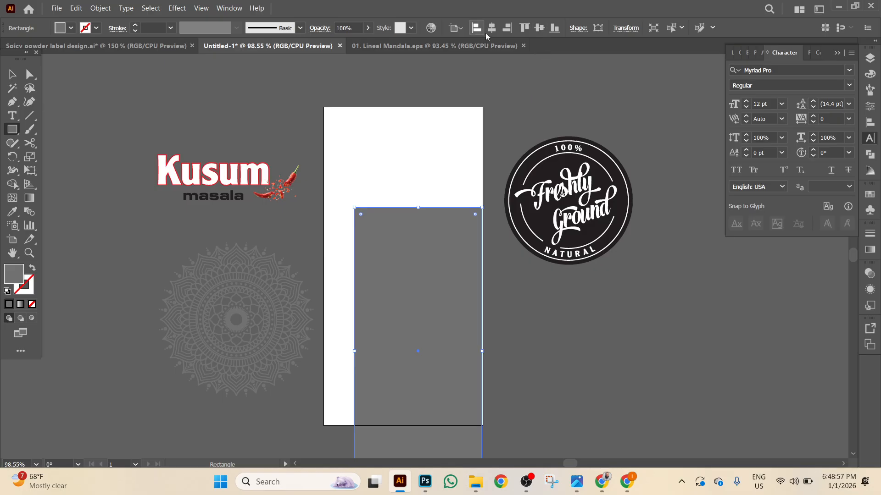
Centre the rectangle horizontally and vertically on the Untitled-1 artboard.
left_click(491, 29)
left_click(539, 29)
left_click(12, 74)
left_click(62, 40)
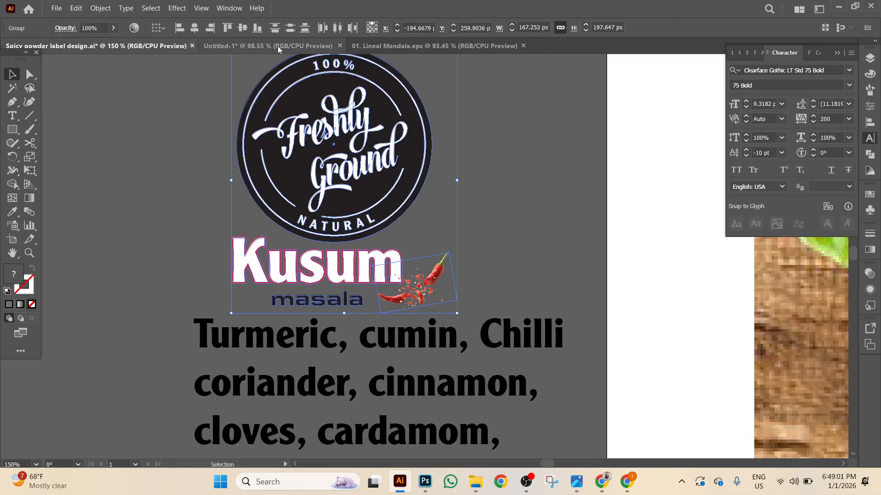
left_click(277, 46)
left_click(71, 28)
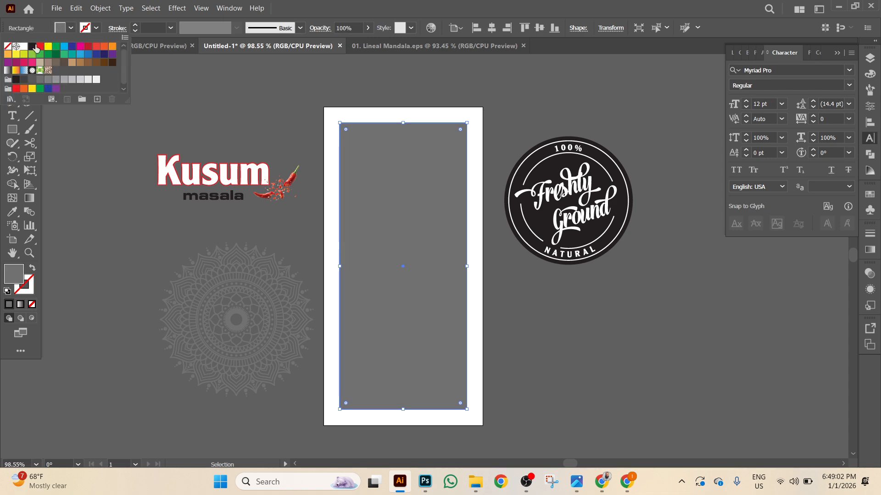
Remove the inner rectangle's fill and convert it into a guide.
left_click(11, 47)
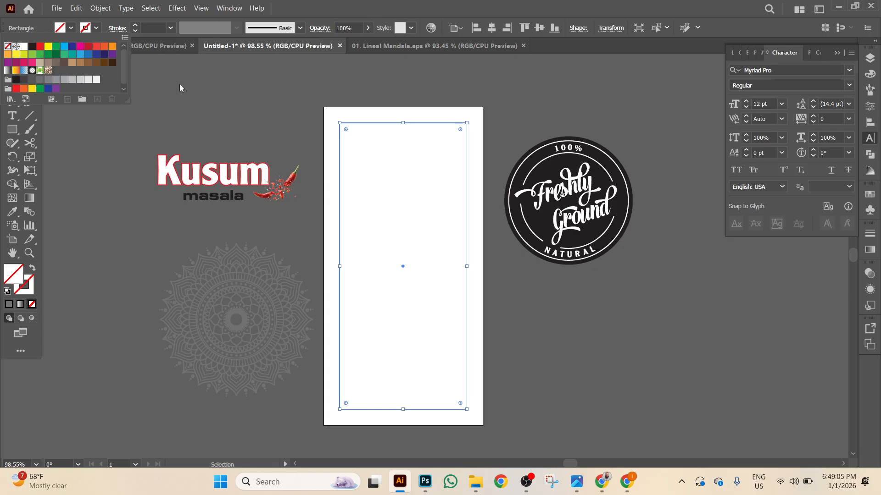
right_click(263, 117)
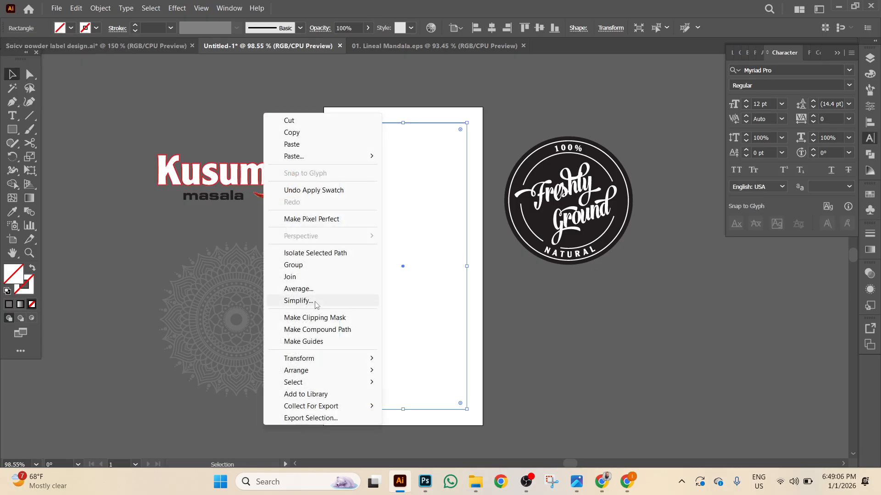
left_click(311, 342)
Move the Kusum masala logo to the label top, shrink it, and centre it horizontally.
left_click_drag(268, 189, 427, 155)
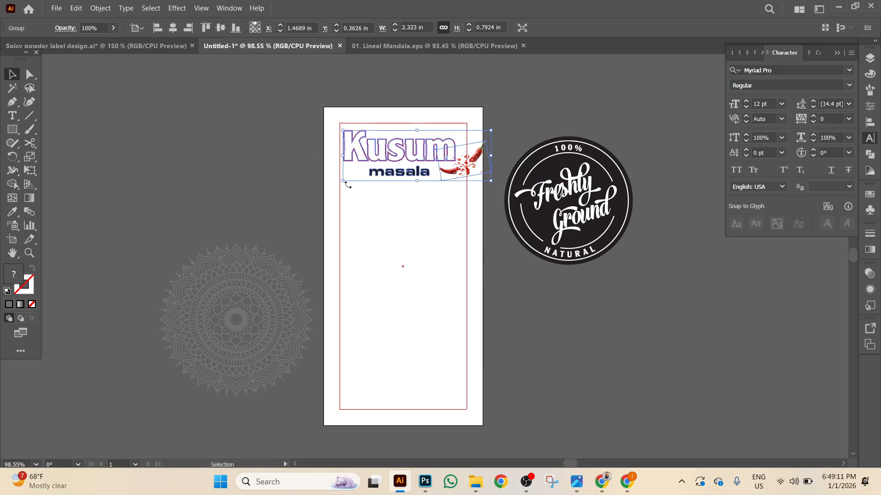
left_click_drag(344, 182, 359, 176)
left_click(177, 27)
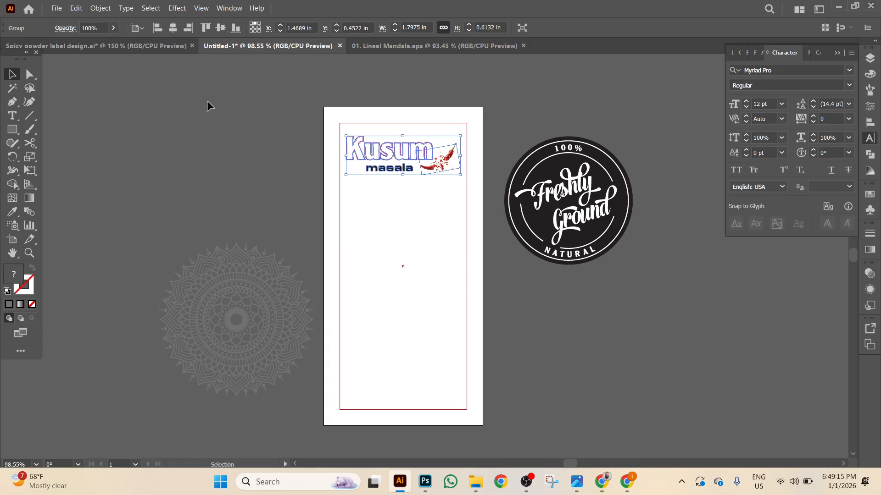
left_click(213, 108)
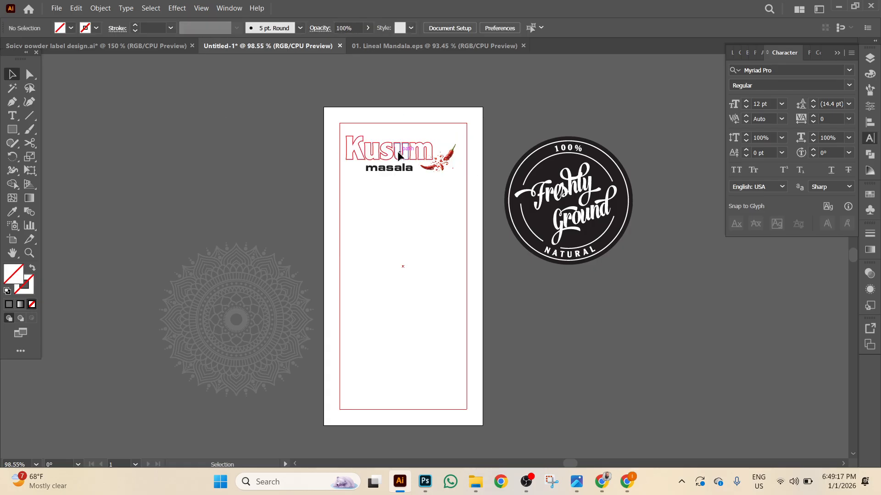
Shrink the Kusum logo a little more and nudge it right and up into place.
left_click(399, 156)
key("ctrl+plus")
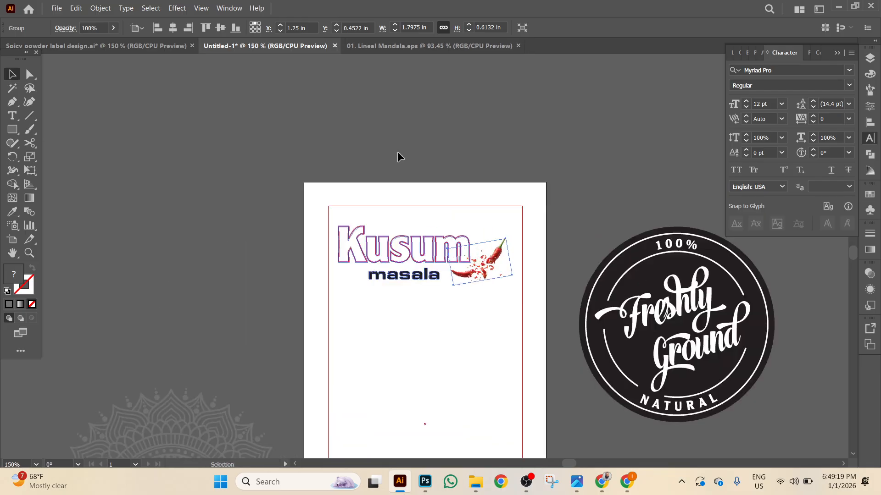
key("Right")
key("Right")
key("Right")
key("Right")
key("Right")
key("Right")
key("Right")
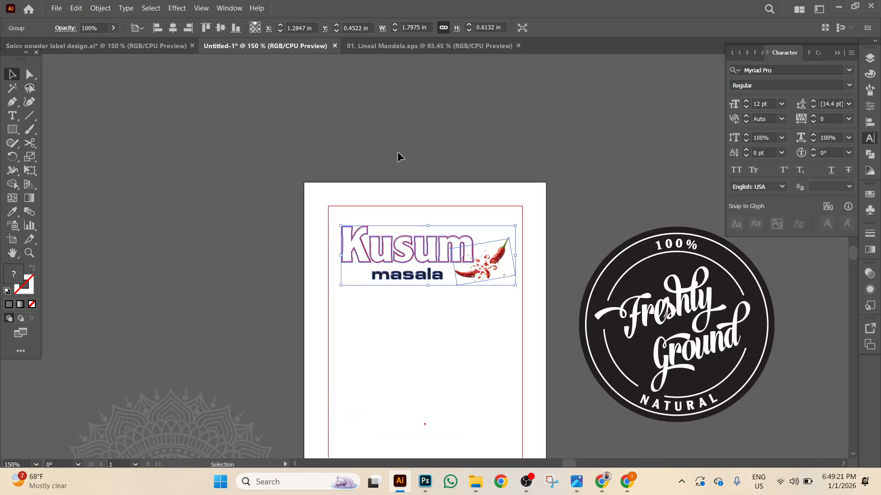
left_click_drag(342, 285, 355, 281)
key("Up")
key("Up")
key("a")
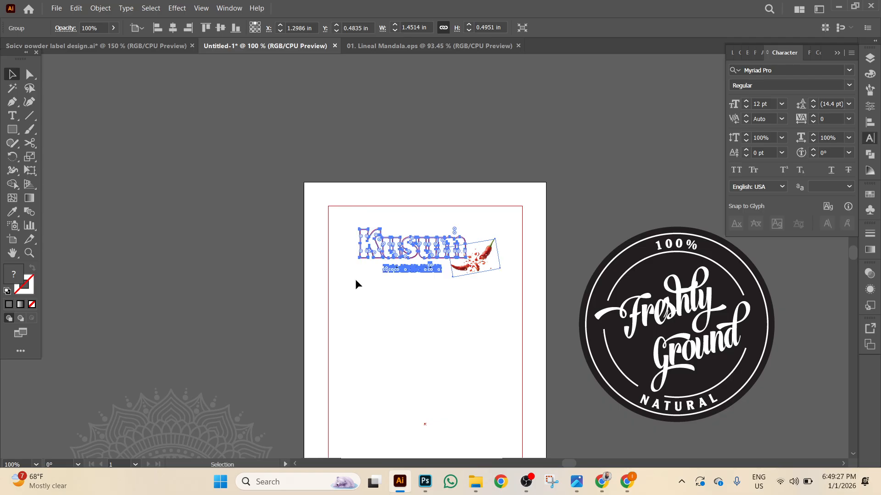
key("ctrl+minus")
left_click_drag(271, 250, 258, 109)
Move the mandala onto the label's lower half and enlarge it past the edges.
left_click(248, 268)
left_click_drag(248, 268, 413, 283)
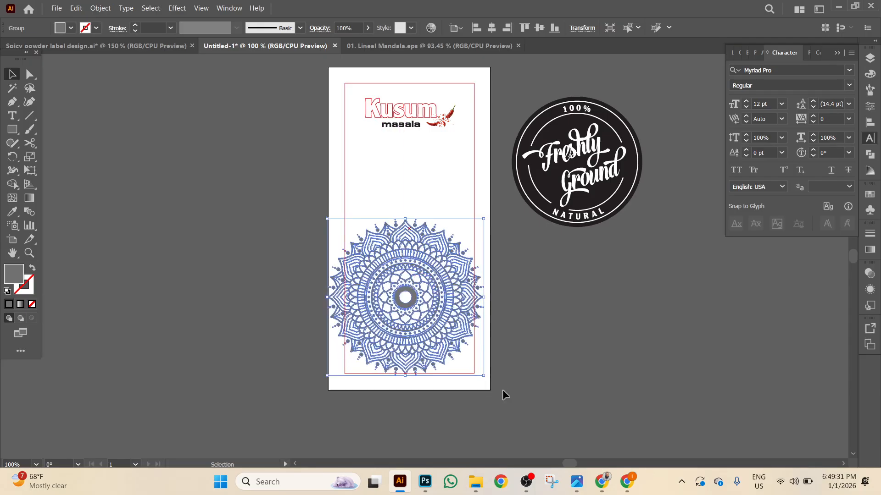
left_click_drag(485, 375, 523, 398)
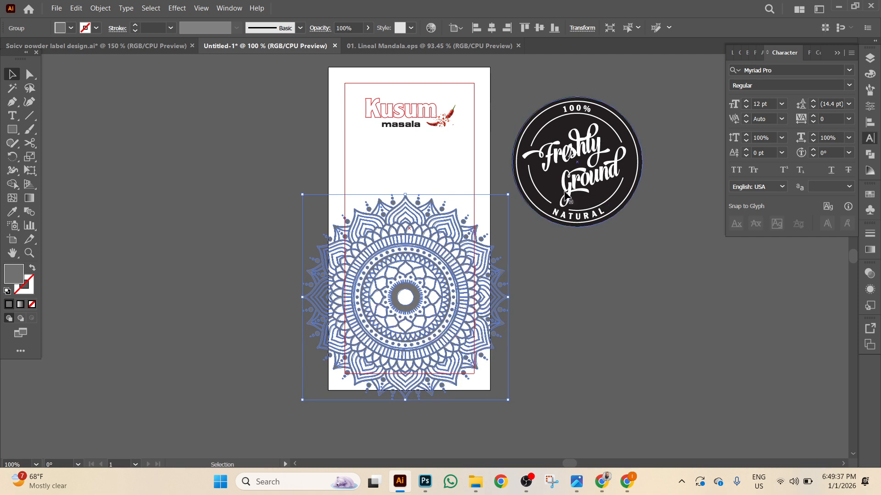
Shrink the Freshly Ground badge and place it at the mandala's centre.
left_click(585, 198)
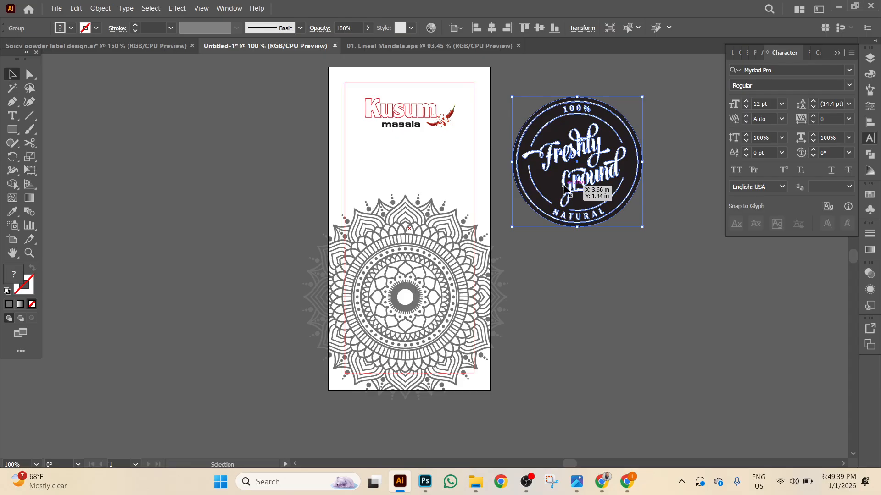
left_click_drag(642, 97, 613, 133)
left_click_drag(573, 164, 399, 299)
left_click(457, 350)
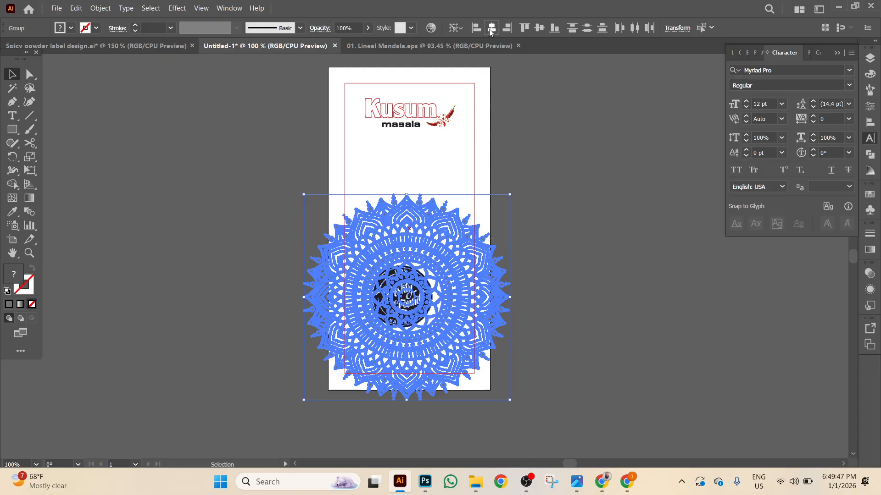
left_click(580, 246)
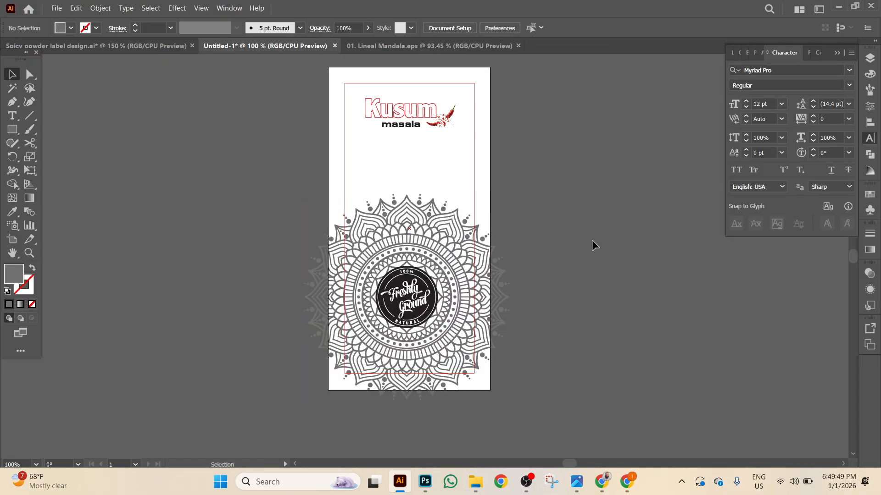
Draw a large circle beside the label and fill it orange.
scroll(617, 265, "down", 2)
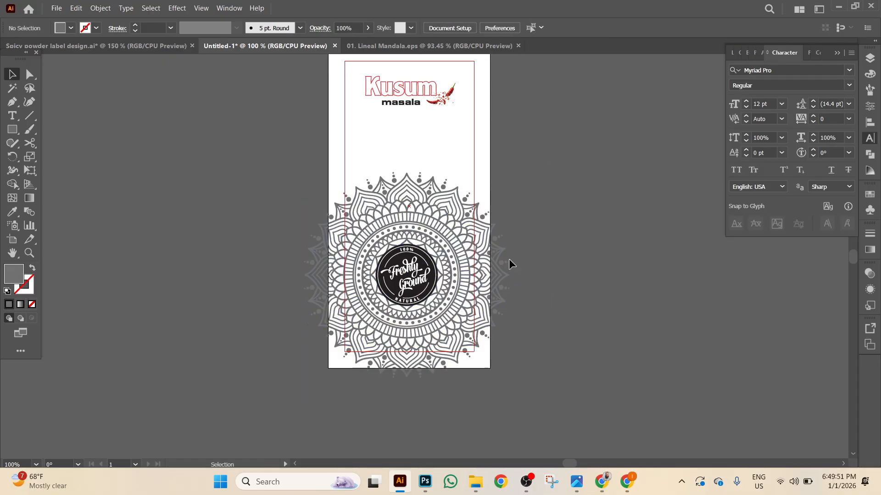
left_click(13, 129)
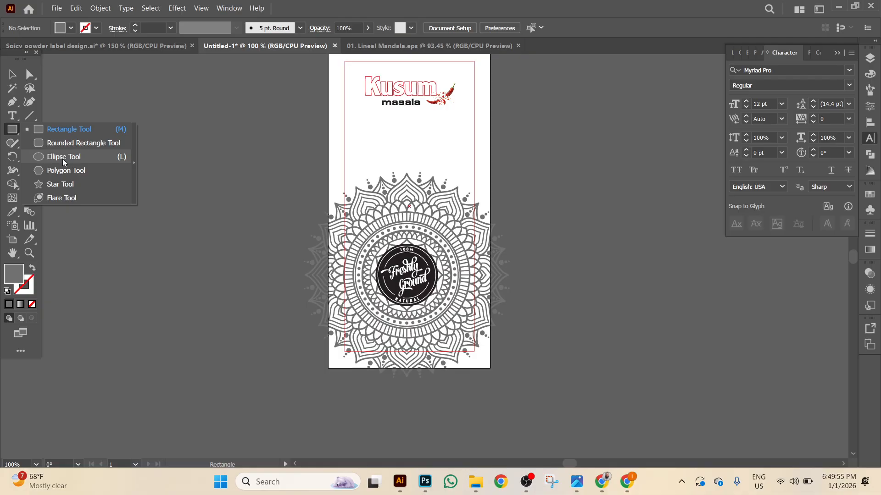
left_click(58, 156)
left_click_drag(134, 181, 244, 290)
left_click(71, 28)
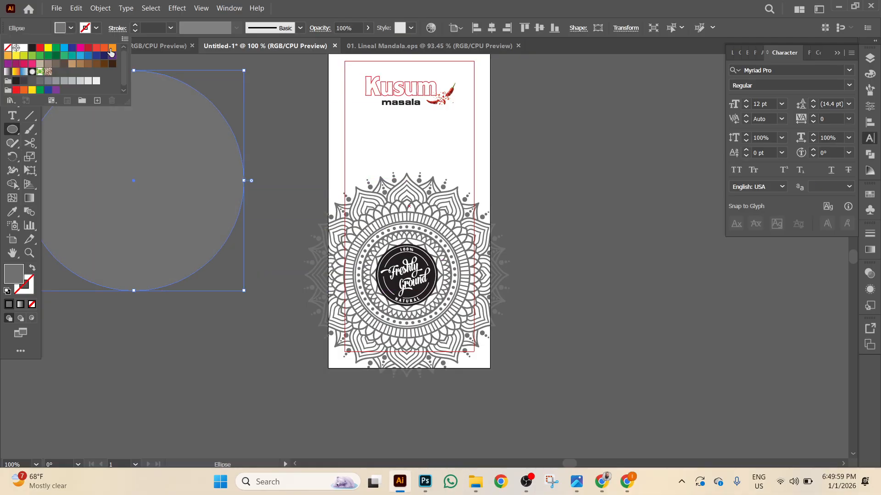
left_click(110, 49)
Move the orange circle over the mandala and send it to the back.
key("Escape")
key("v")
left_click_drag(186, 216, 462, 304)
right_click(418, 274)
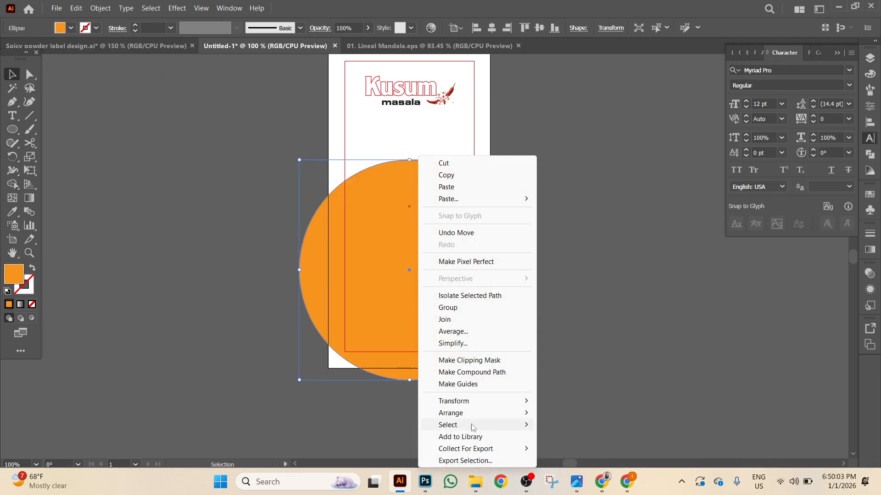
mouse_move(499, 415)
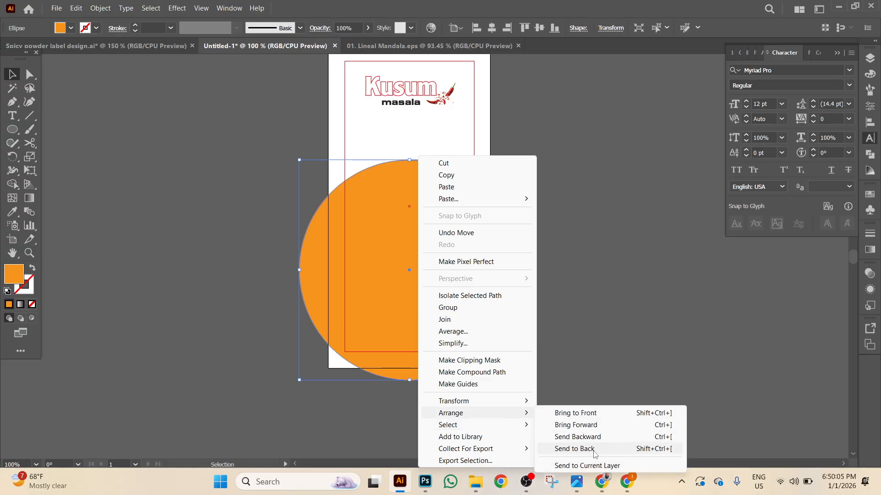
left_click(594, 452)
left_click(533, 260)
left_click(427, 195)
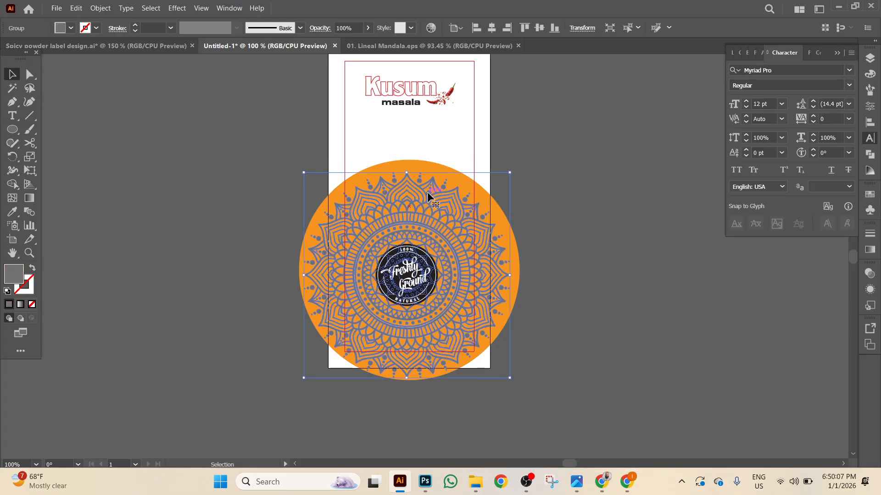
left_click(85, 27)
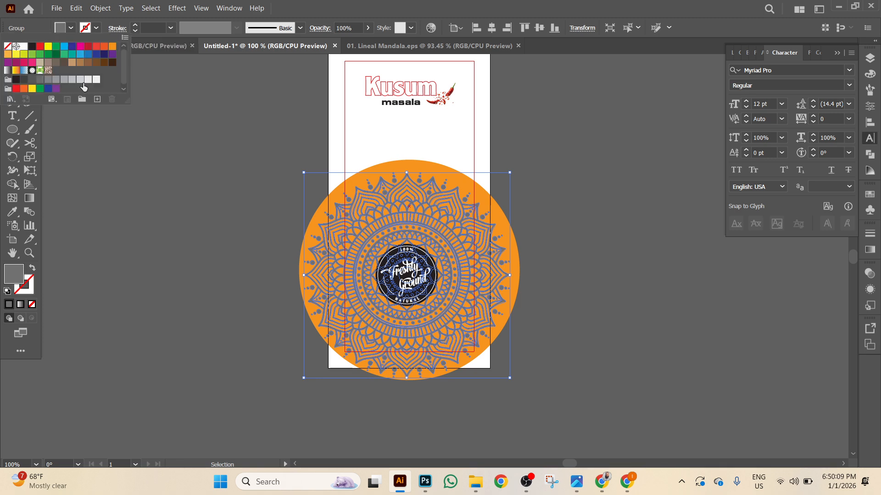
Make the mandala white and centre it on the orange circle.
left_click(24, 45)
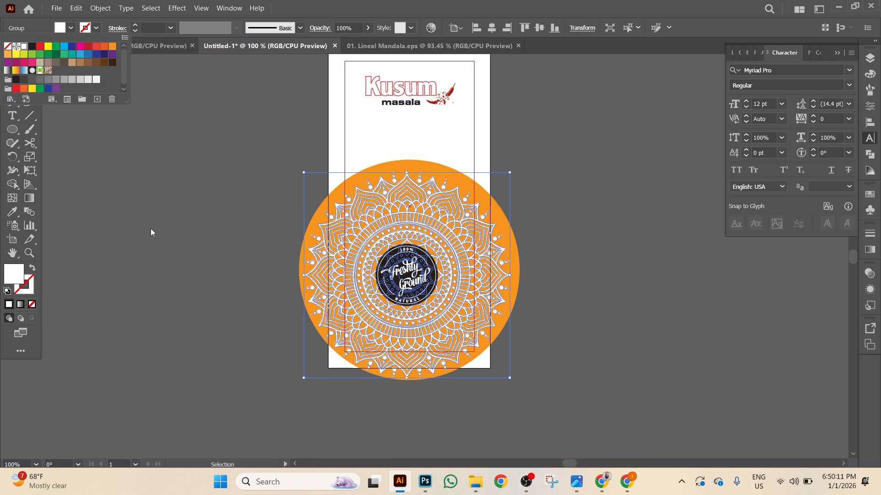
left_click(416, 169, "shift")
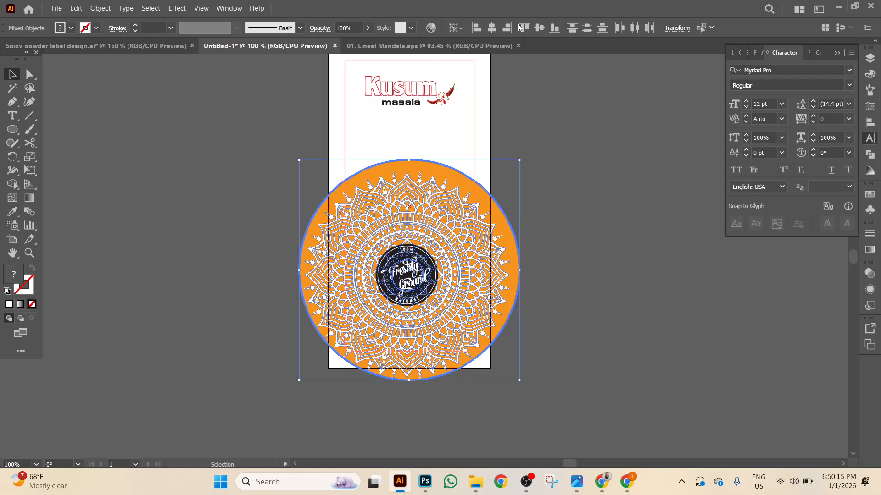
left_click(493, 31)
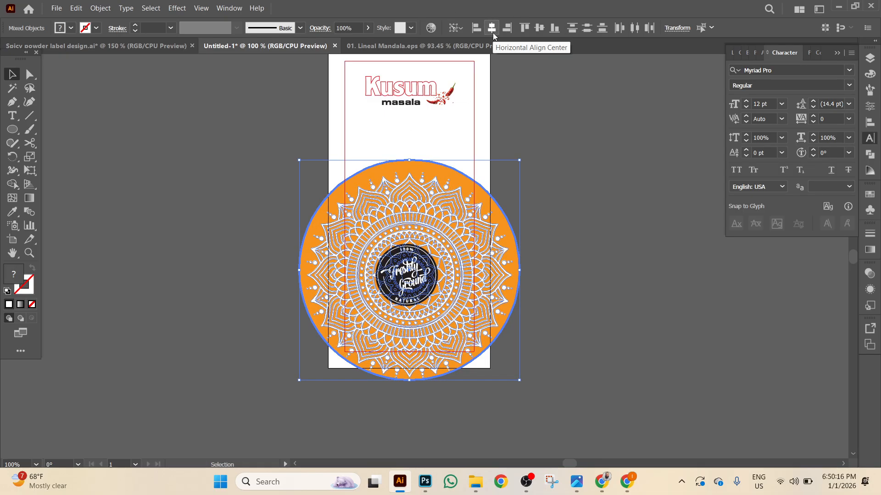
left_click(541, 31)
left_click(604, 259)
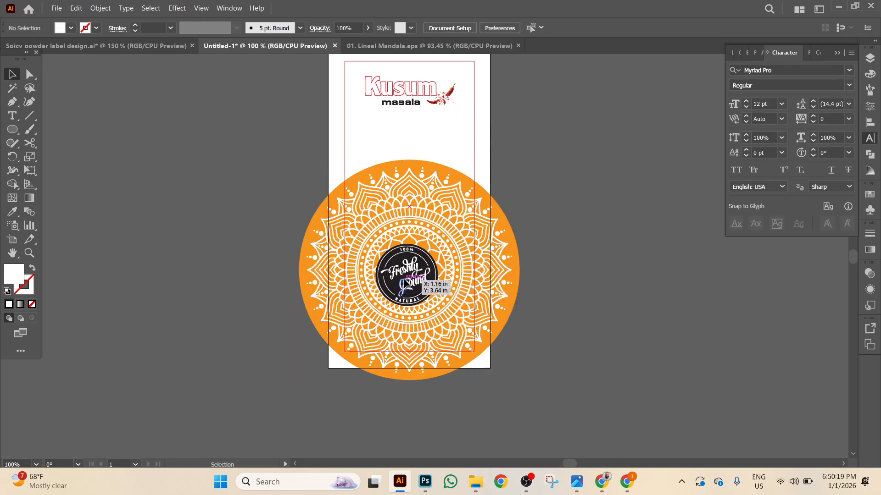
Centre the Freshly Ground badge horizontally and vertically on the orange circle.
left_click(415, 288)
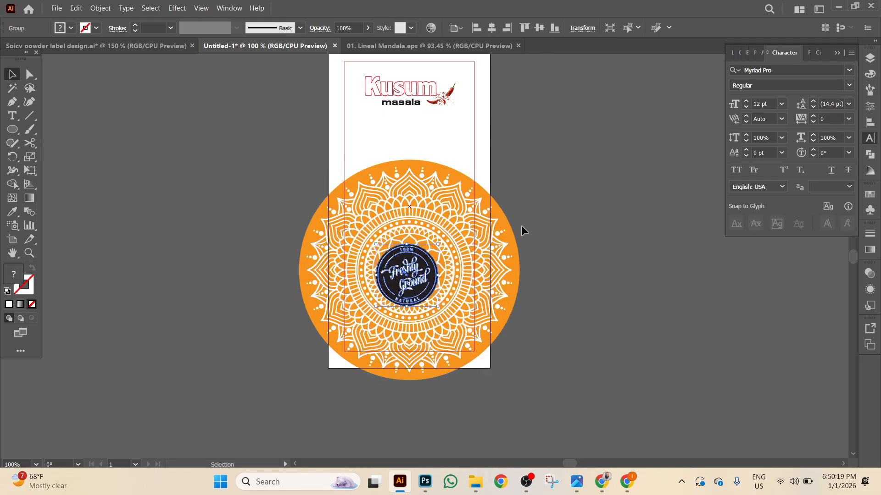
left_click(425, 164, "shift")
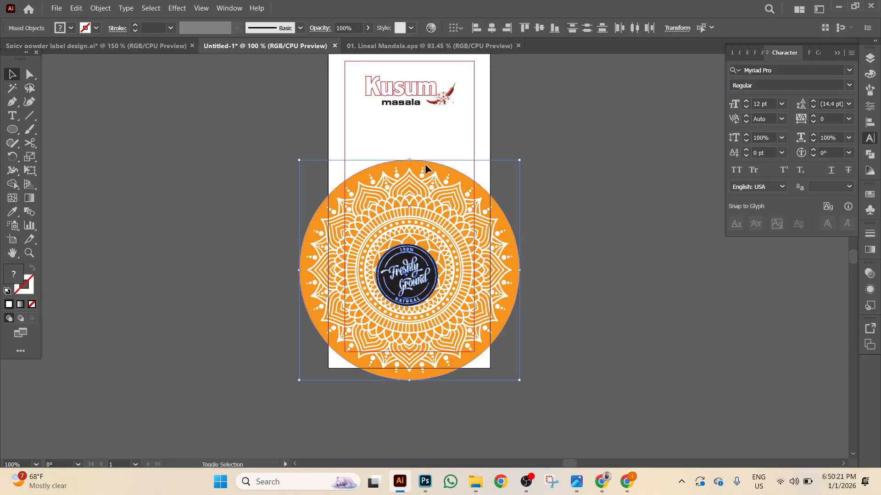
left_click(490, 30)
left_click(540, 29)
left_click(610, 193)
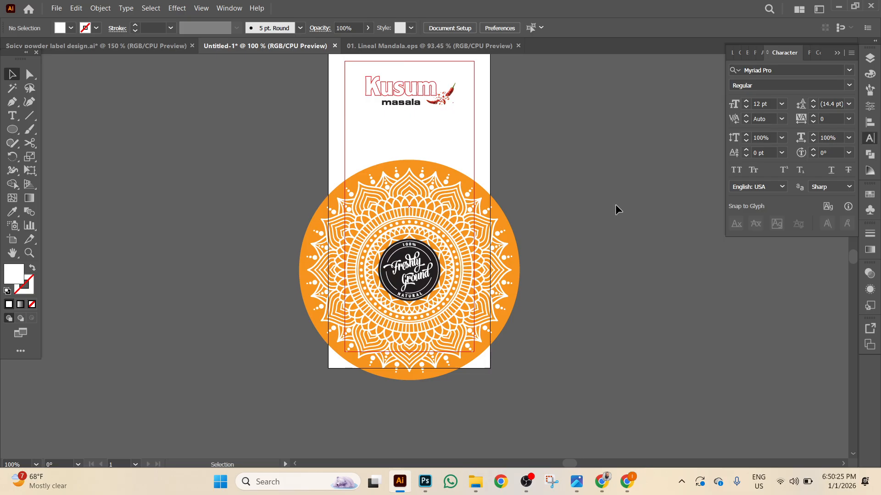
Lower the white mandala's opacity to 20%.
scroll(611, 197, "down", 1)
left_click(396, 166)
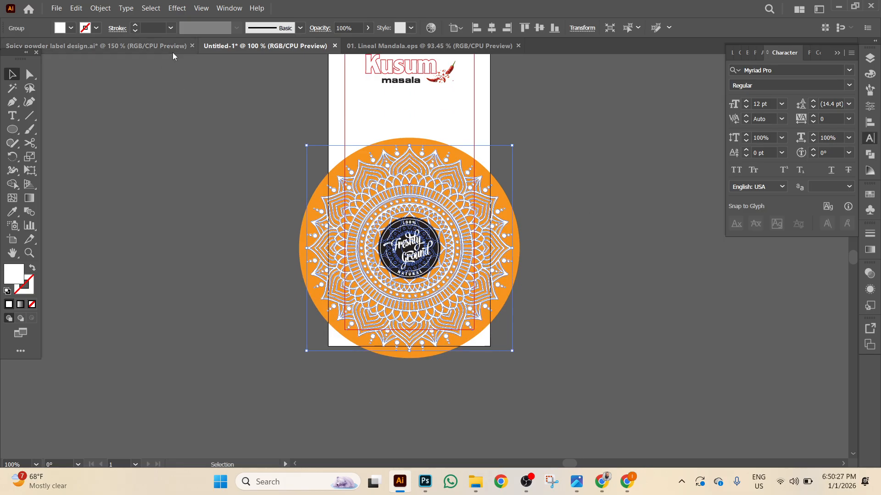
left_click(353, 27)
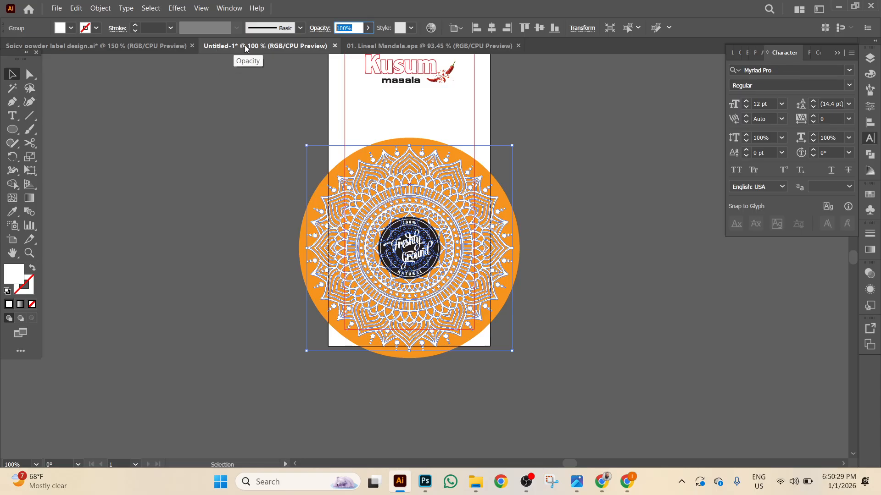
type("20")
key("Return")
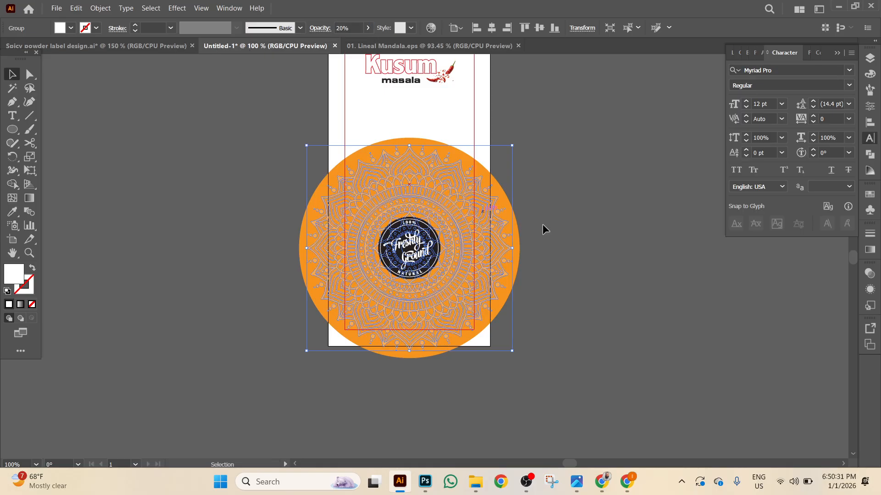
left_click(573, 228)
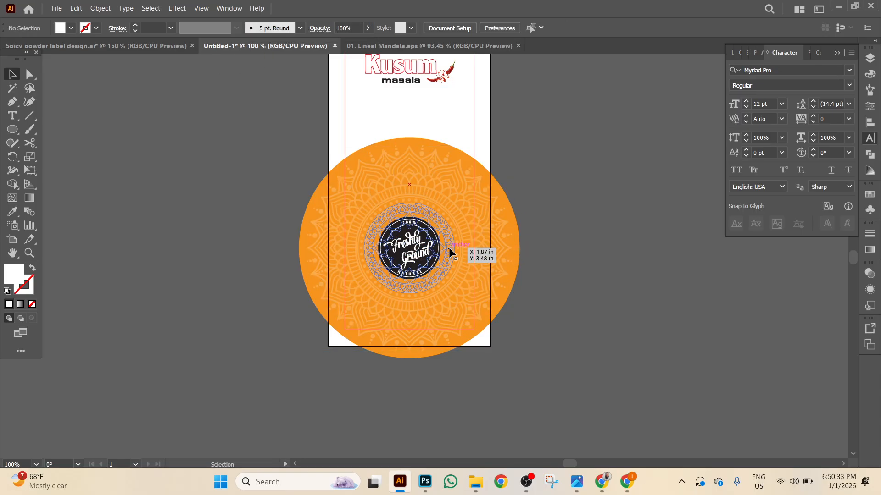
left_click(161, 46)
Check the PANEER MASALA jar label reference, then return to the zoomed-out Kusum label.
left_click_drag(436, 303, 41, 126)
left_click_drag(563, 367, 512, 205)
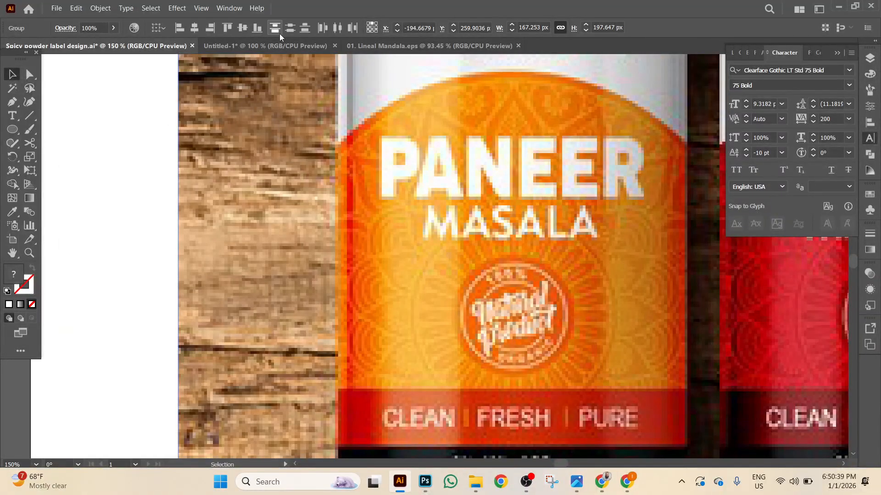
left_click(277, 46)
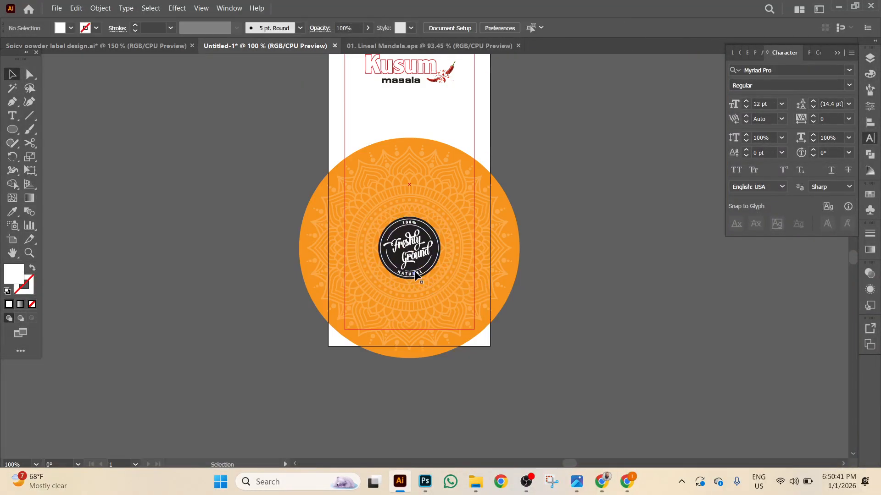
scroll(415, 274, "up", 3)
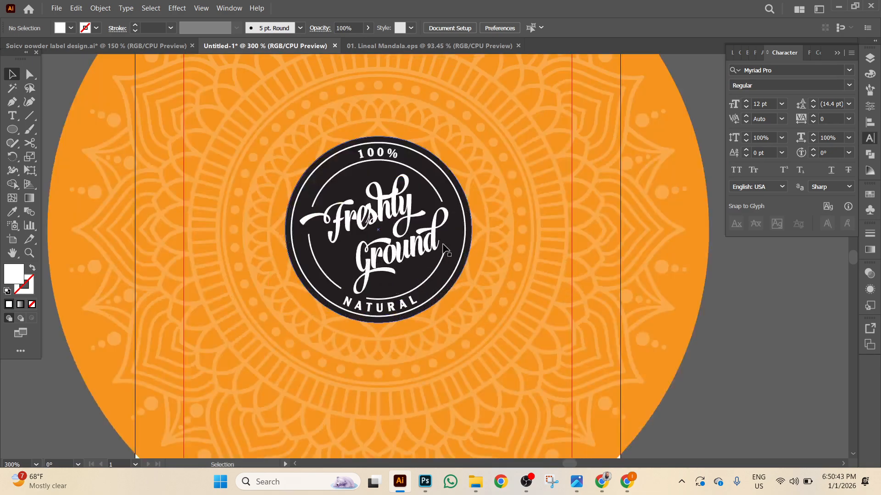
key("ctrl+minus")
key("ctrl+minus")
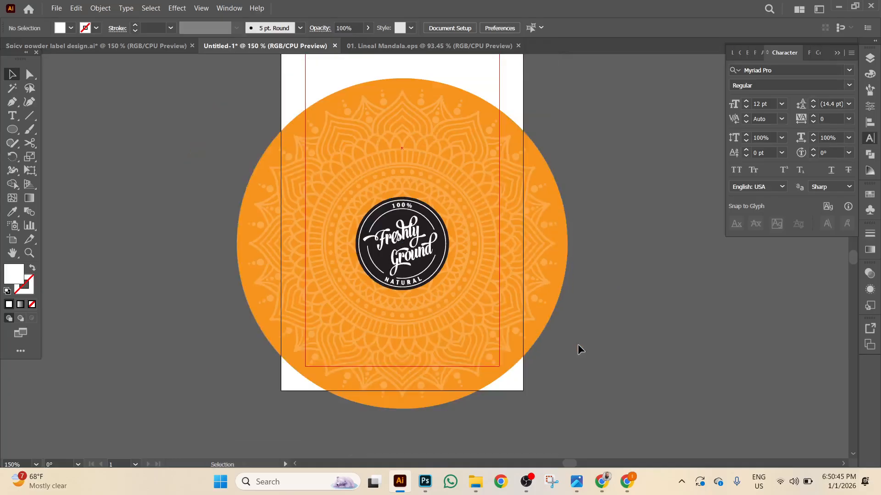
scroll(599, 325, "right", 3)
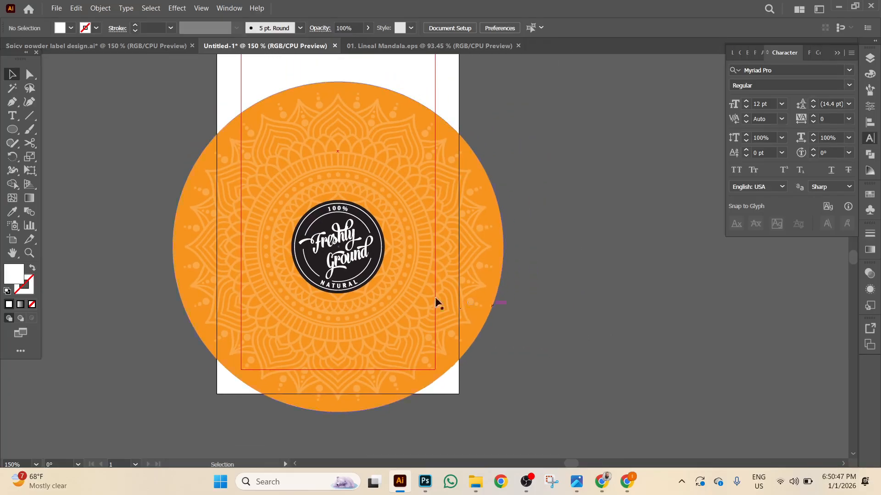
Duplicate the Freshly Ground badge beside the artboard and ungroup the copy.
left_click(353, 257)
left_click_drag(354, 257, 618, 243)
right_click(619, 244)
left_click(653, 367)
Fill the copied badge's circle with a deeper orange, #DD780B.
left_click(654, 256)
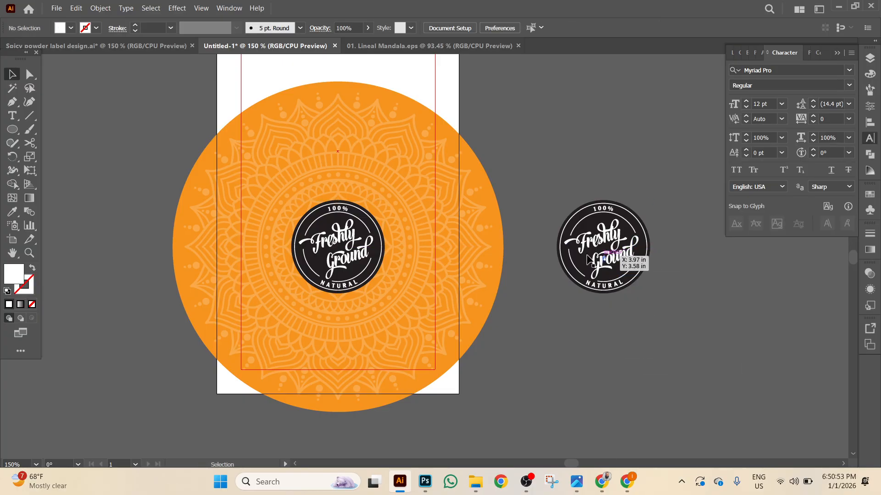
left_click(574, 260)
left_click(12, 211)
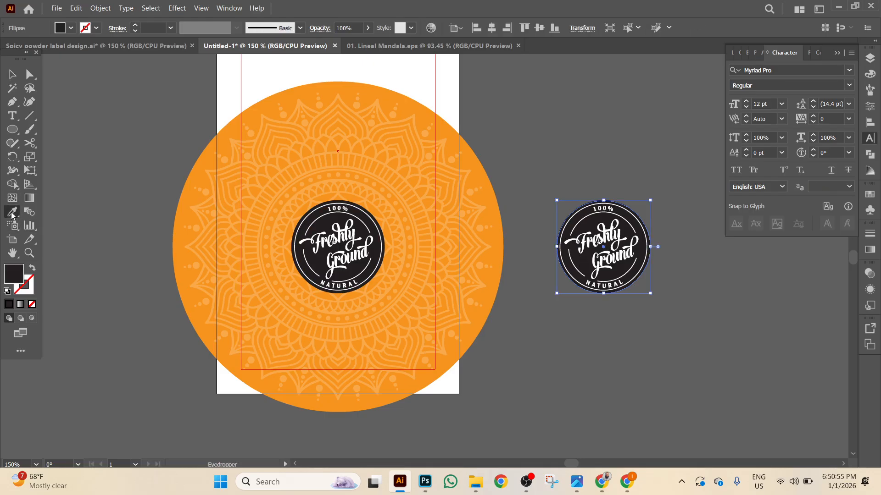
left_click(197, 134)
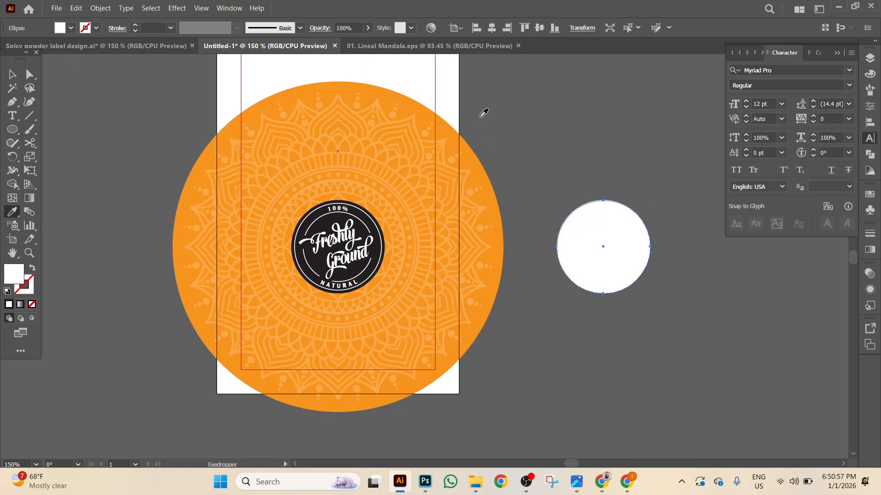
left_click(330, 85)
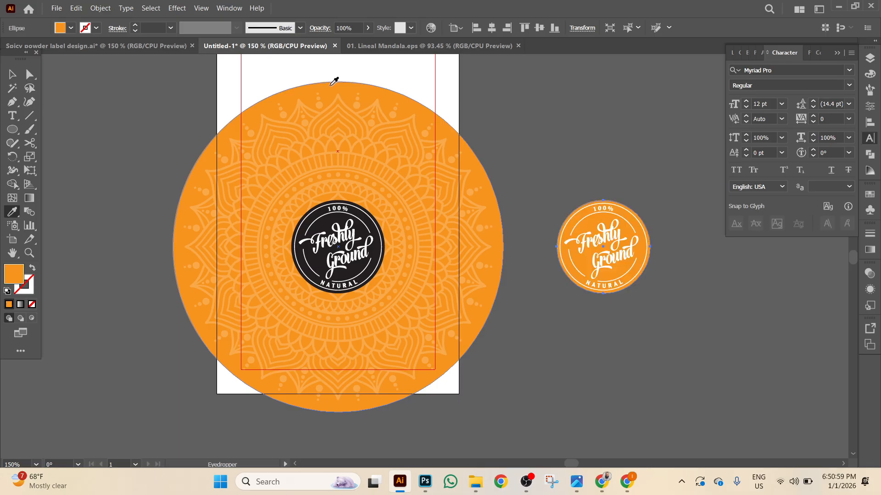
left_click(12, 74)
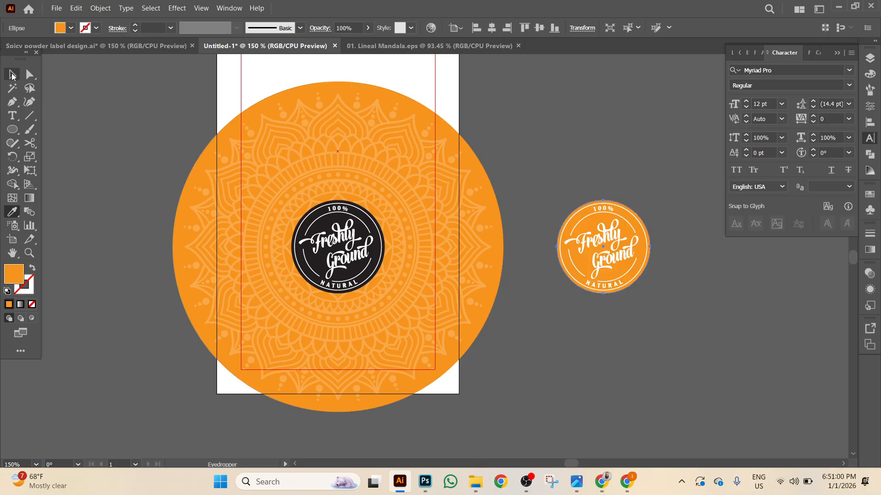
double_click(13, 274)
left_click_drag(576, 159, 585, 171)
left_click(716, 157)
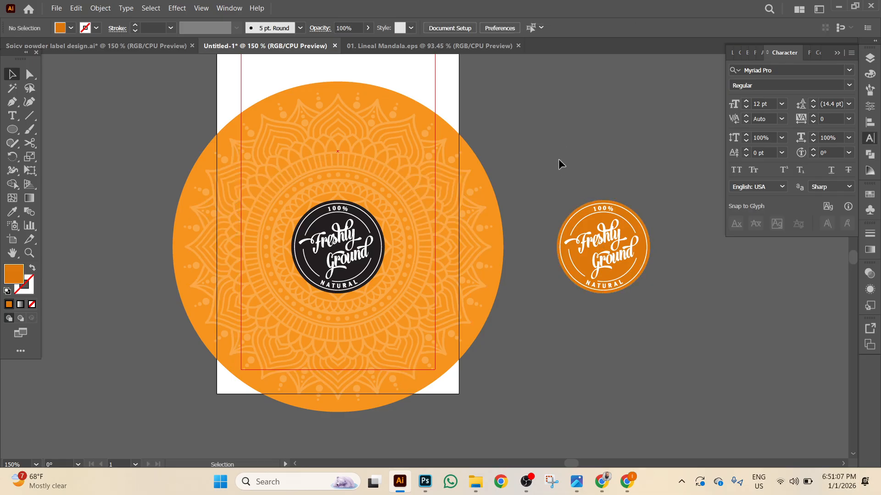
Regroup the orange badge and centre it on the dark badge.
left_click_drag(556, 138, 697, 350)
right_click(697, 350)
left_click(729, 252)
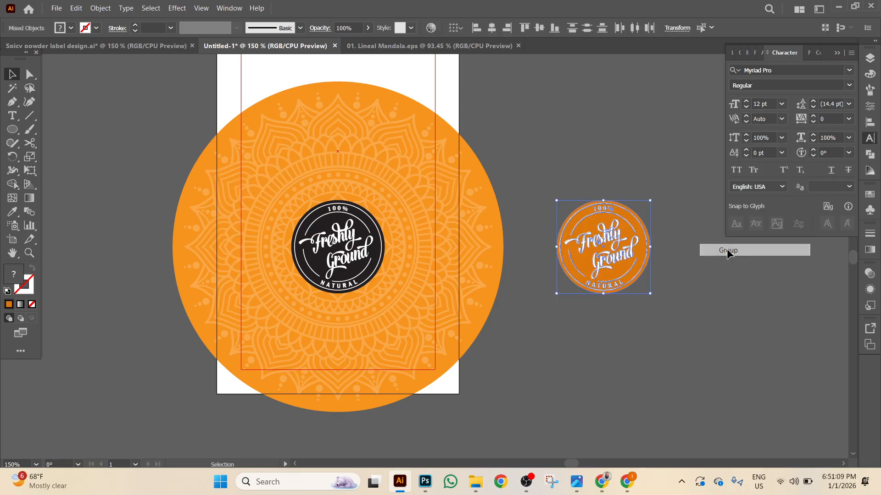
left_click(341, 257, "shift")
left_click(342, 257)
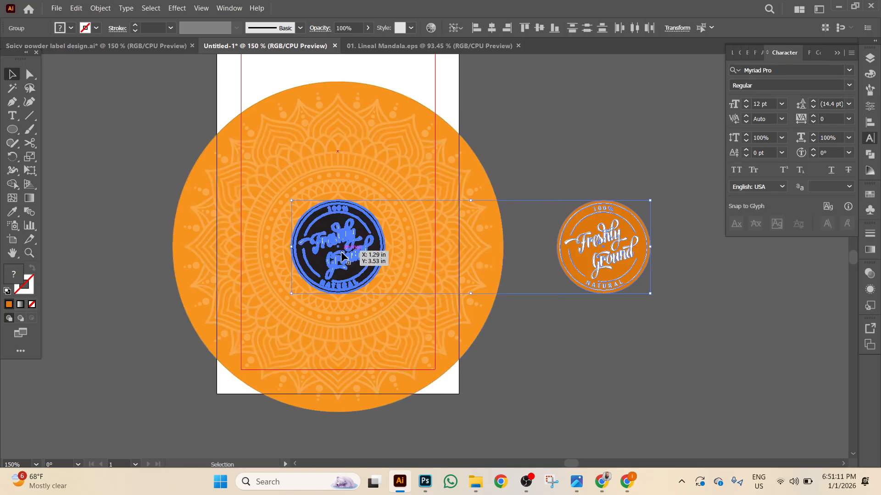
left_click(492, 28)
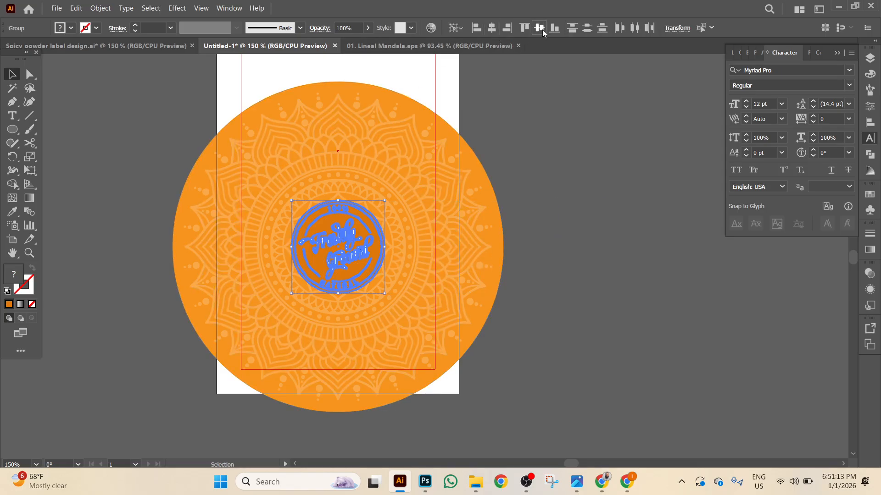
Replace the dark badge with the orange one, pasting it back in place.
left_click(629, 236)
left_click(351, 243)
key("ctrl")
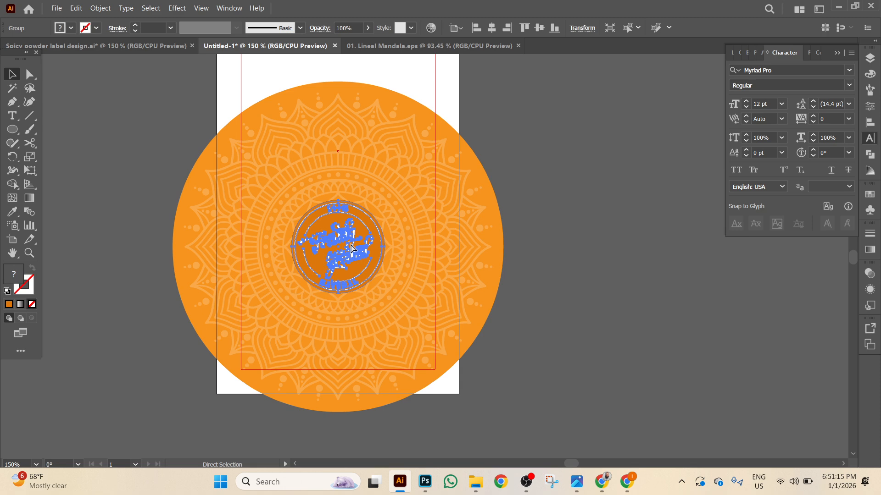
key("Delete")
left_click(352, 247)
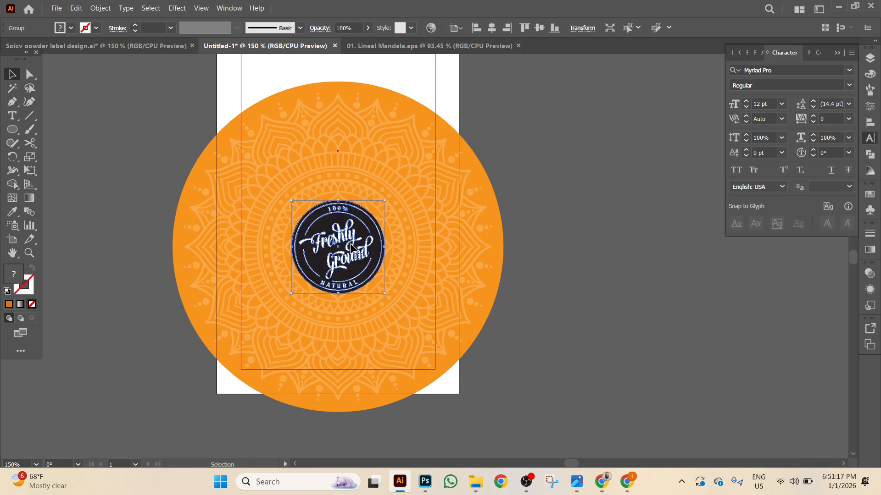
key("Delete")
key("ctrl+f")
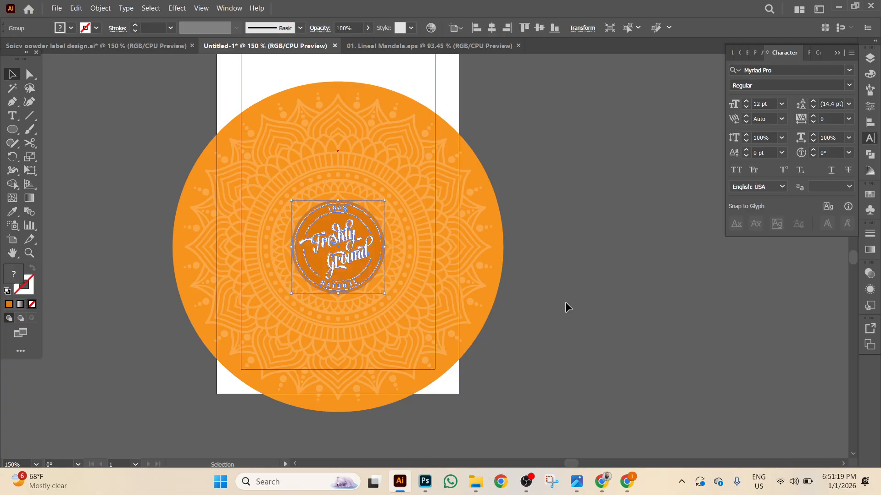
left_click(565, 303)
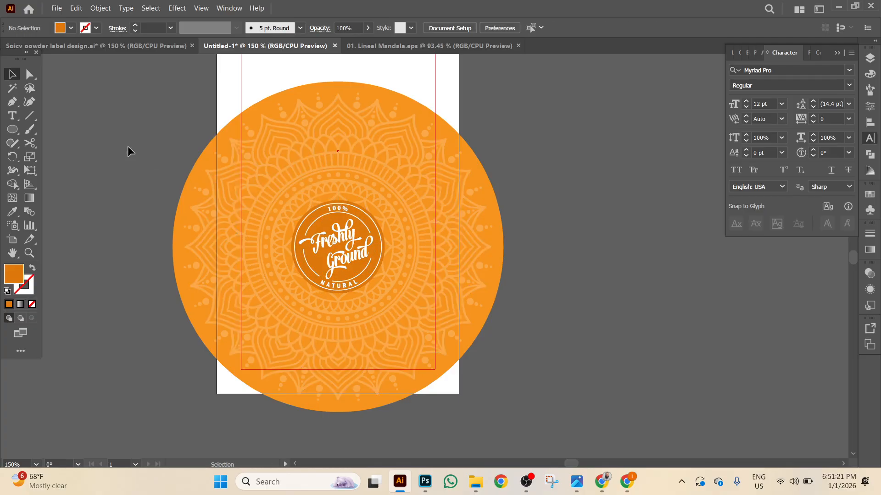
Group the mandala artwork, centre it horizontally, enlarge it slightly and nudge it lower.
key("ctrl+a")
right_click(578, 362)
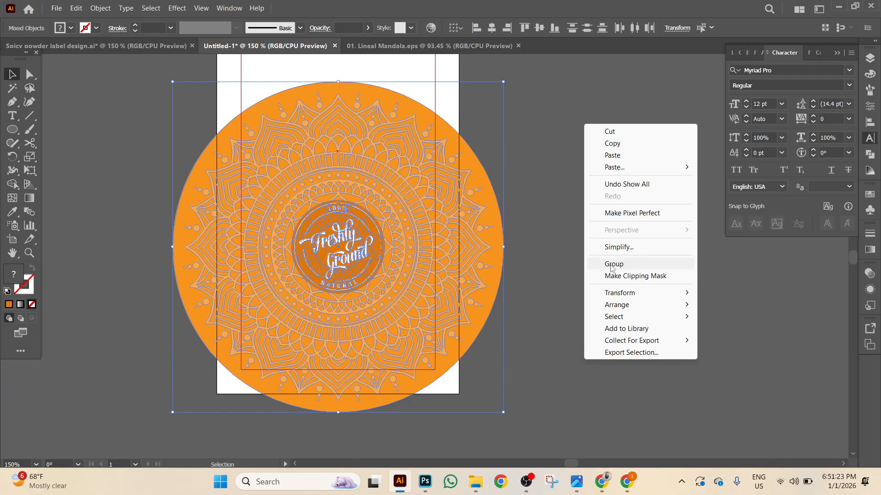
left_click(613, 264)
left_click(492, 28)
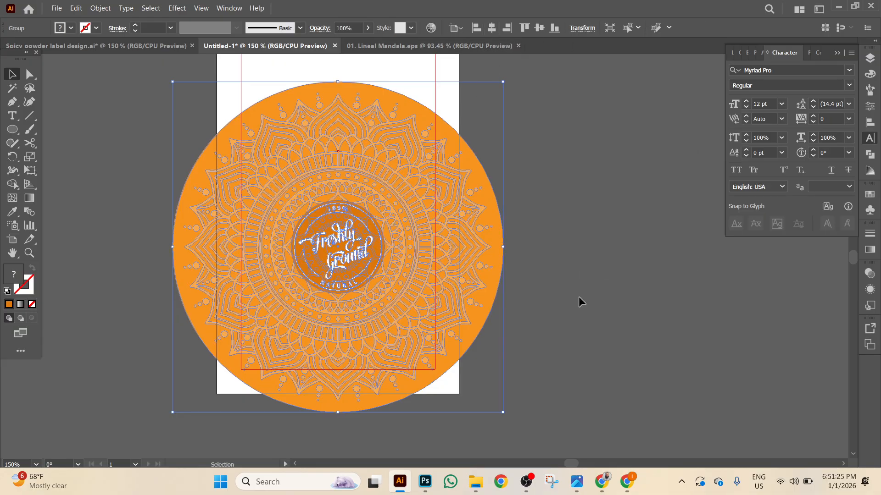
scroll(505, 395, "down", 3)
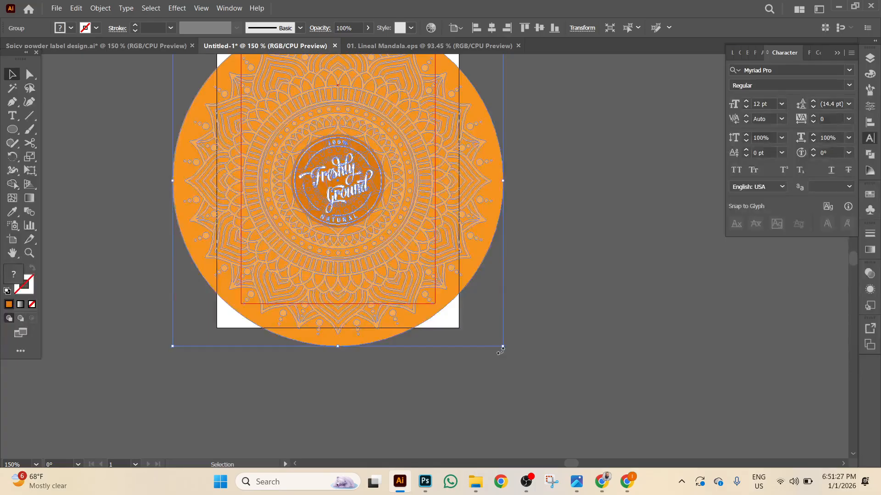
left_click_drag(503, 347, 528, 371)
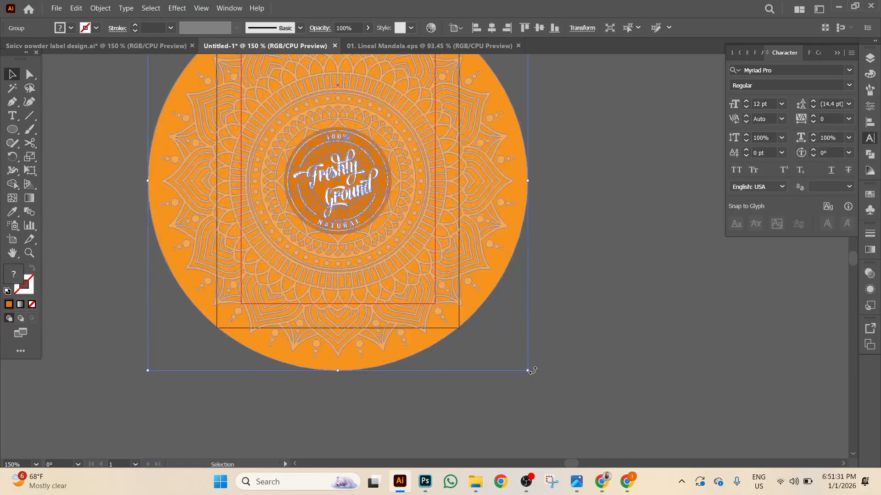
key("shift+Down")
key("shift+Down")
key("shift+Down")
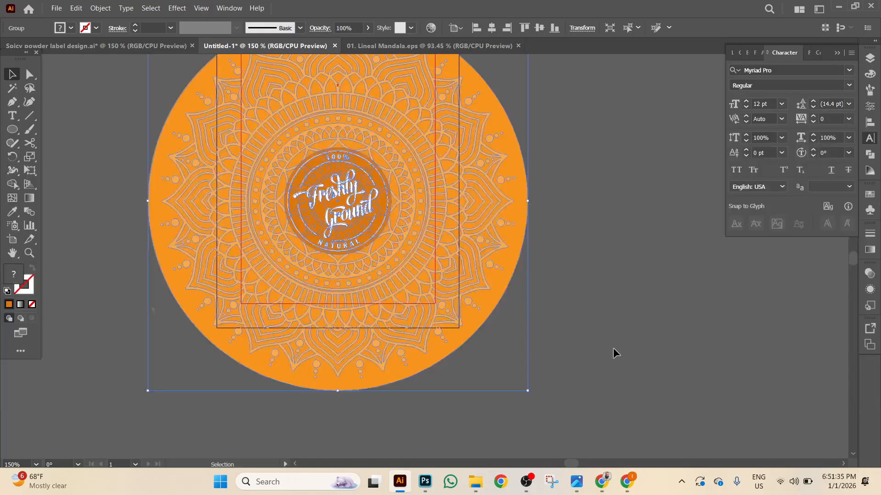
scroll(622, 344, "up", 5)
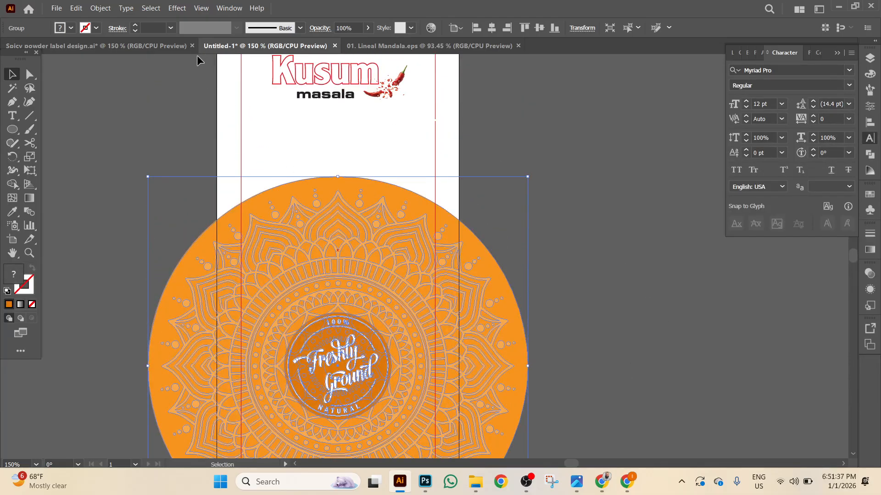
Switch to the spice jar reference design and view the jar label mockups.
left_click(151, 46)
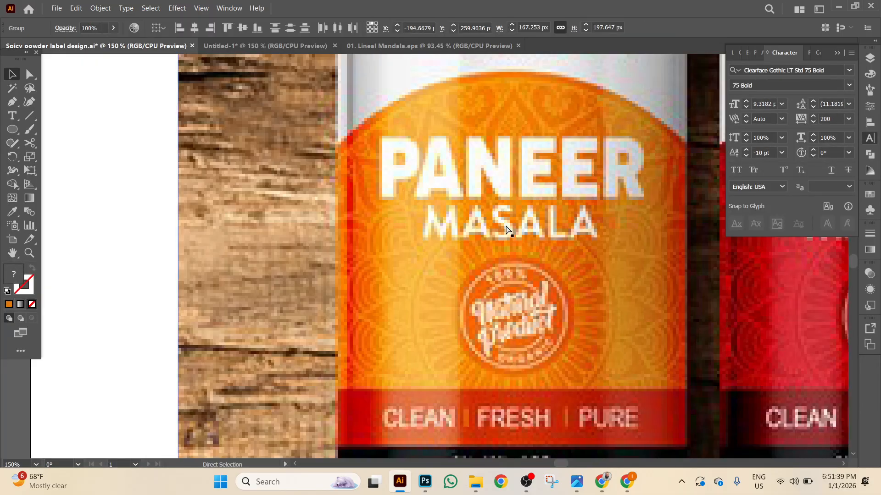
key("ctrl+minus")
key("ctrl+minus")
left_click_drag(579, 216, 314, 104)
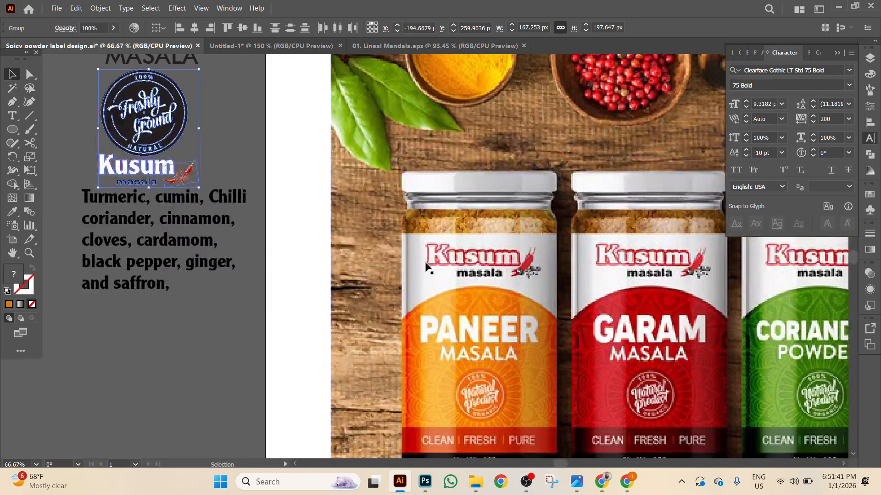
scroll(426, 275, "down", 4)
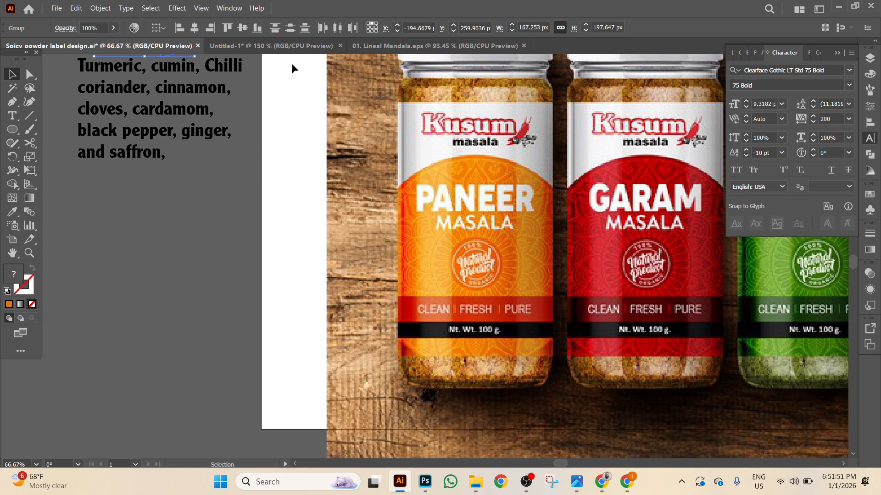
On the Untitled-1 label, shrink the orange mandala circle to about 2.9 in across.
left_click(276, 46)
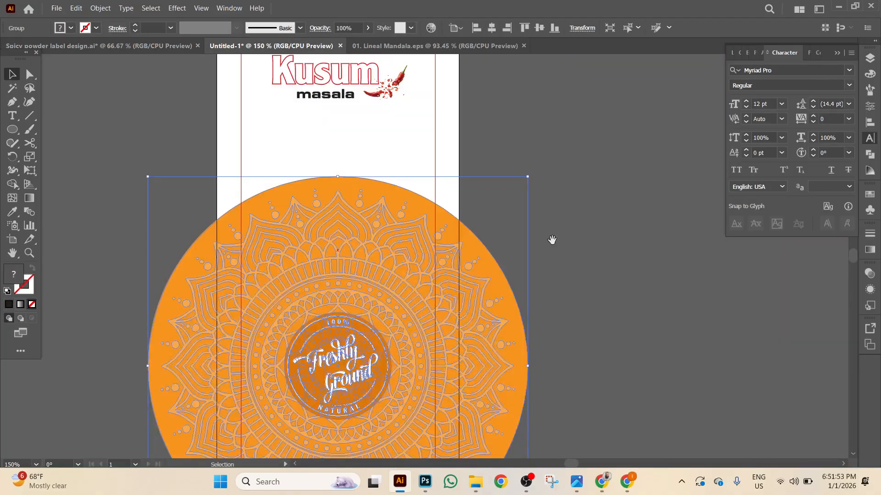
left_click_drag(629, 229, 612, 104)
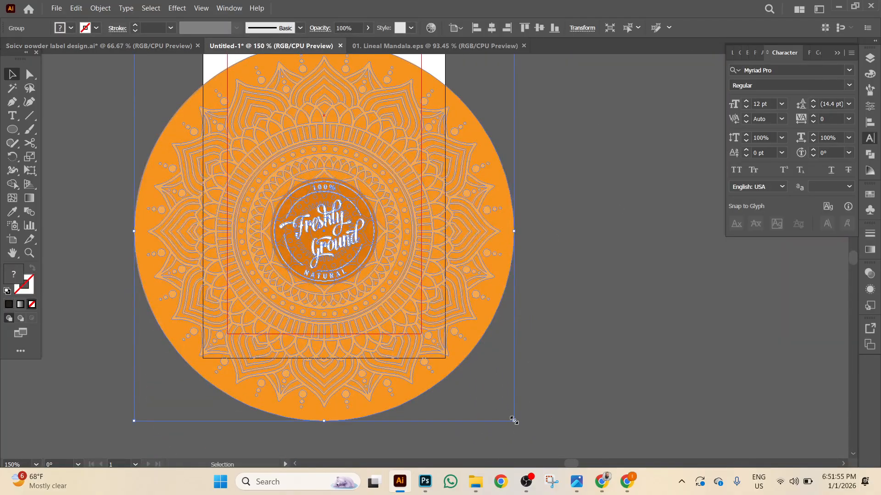
left_click_drag(514, 420, 486, 363)
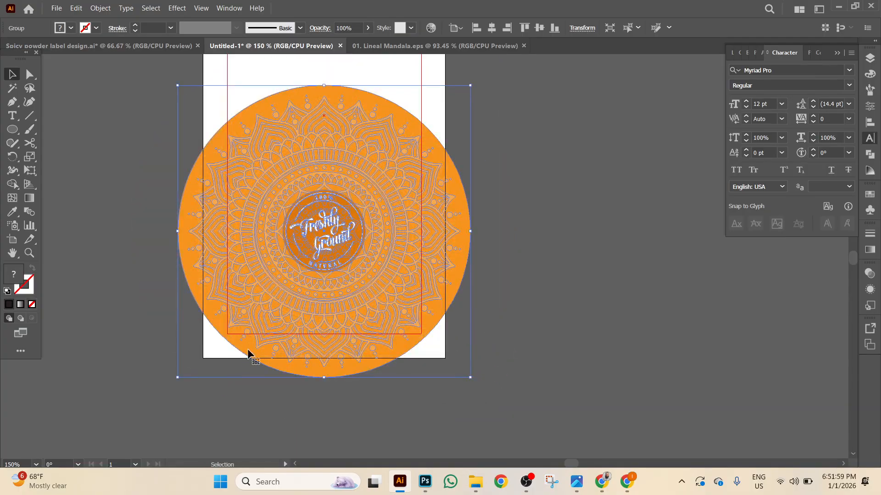
Start an exactly sized rectangle on the label artboard.
scroll(553, 330, "up", 2)
left_click_drag(12, 129, 69, 130)
left_click(139, 172)
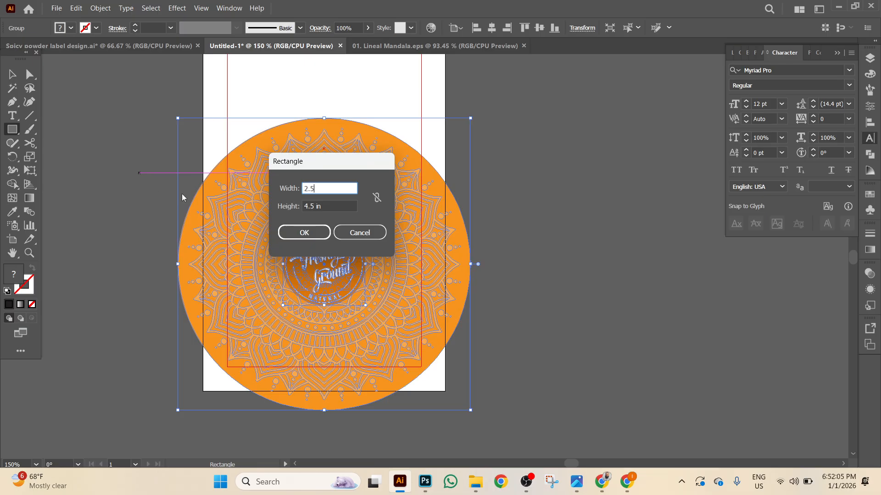
Create a 2.5 × 2 in rectangle.
key("Tab")
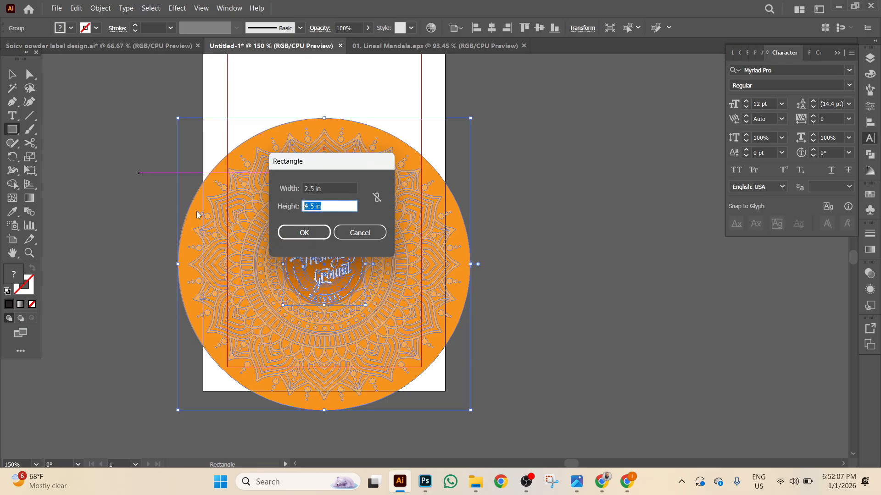
type("2")
key("Return")
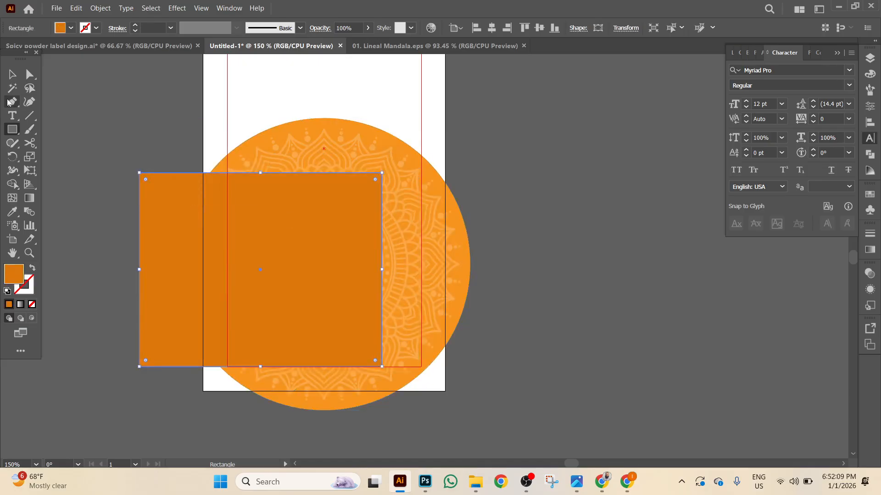
left_click(13, 73)
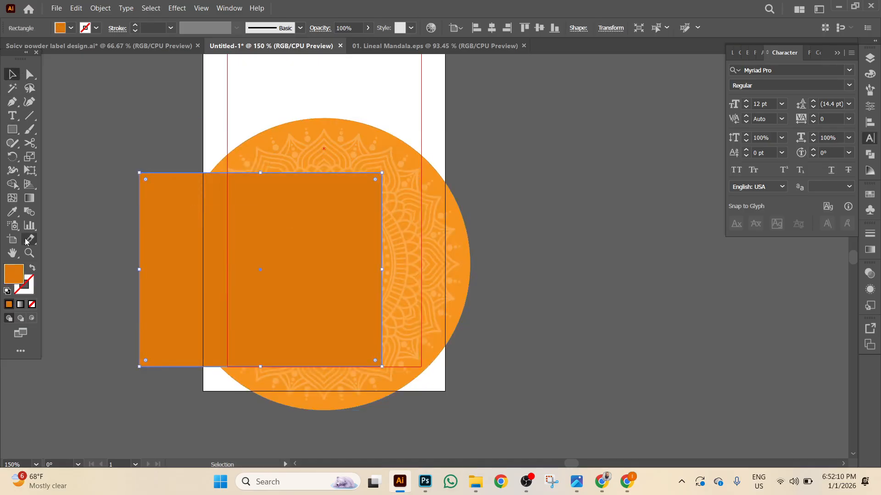
Fill the rectangle with a lighter orange swatch.
left_click(71, 28)
left_click(113, 48)
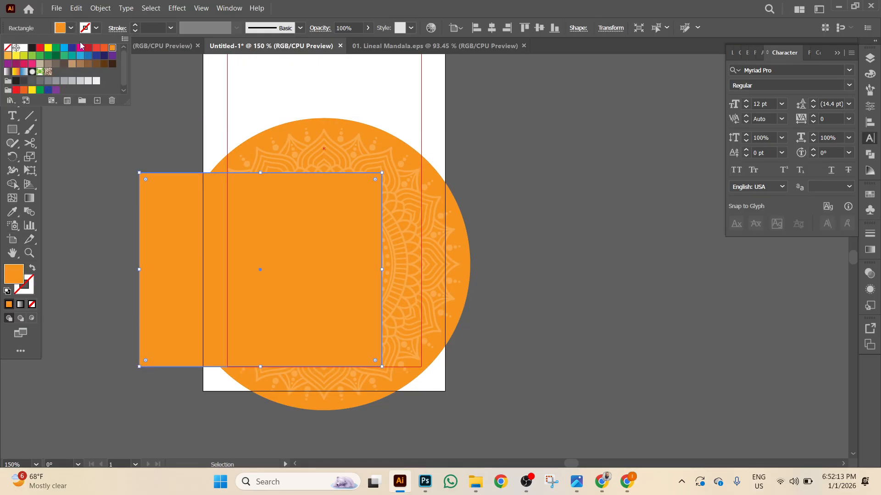
left_click(68, 28)
left_click(68, 29)
left_click(53, 28)
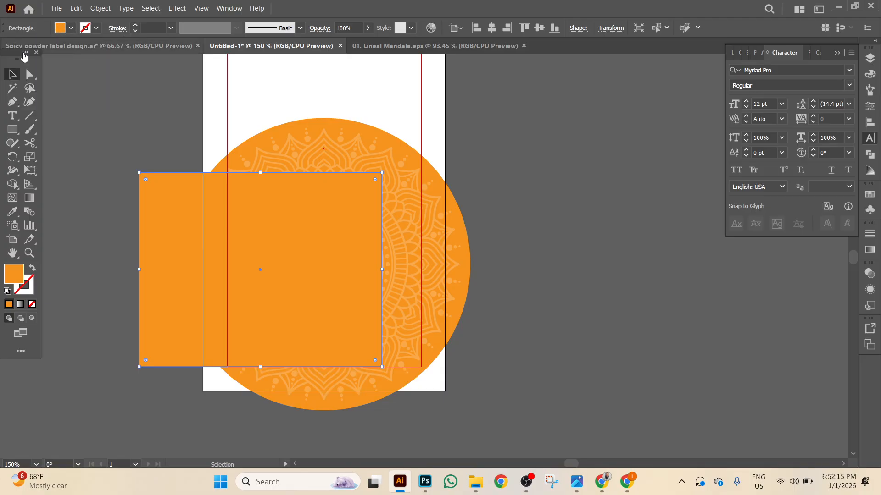
Align the rectangle to the label's horizontal centre and bottom edge.
right_click(149, 131)
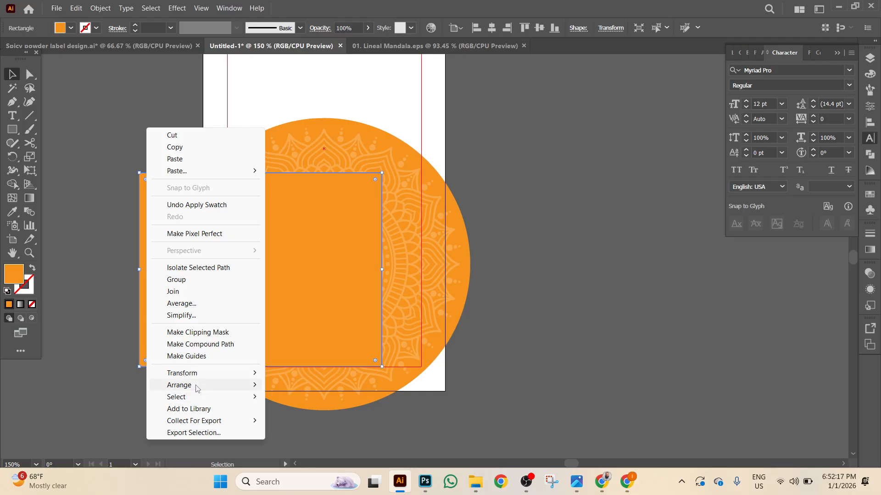
mouse_move(184, 386)
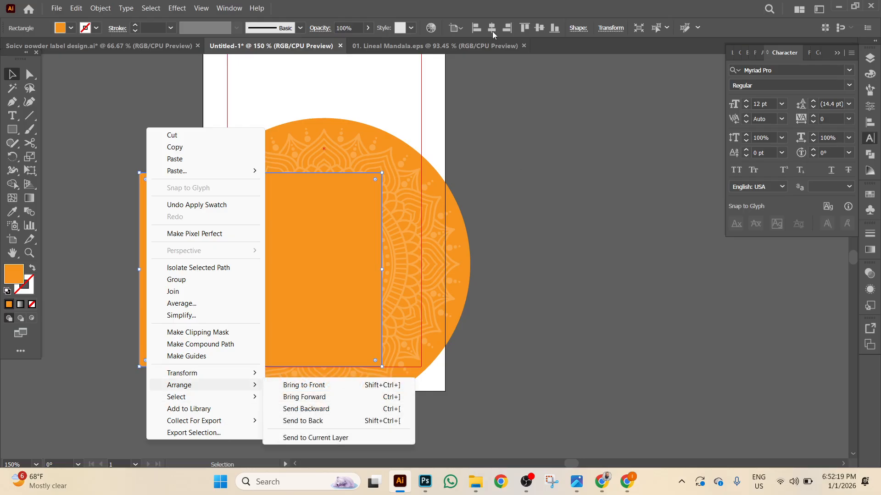
left_click(492, 31)
left_click(541, 29)
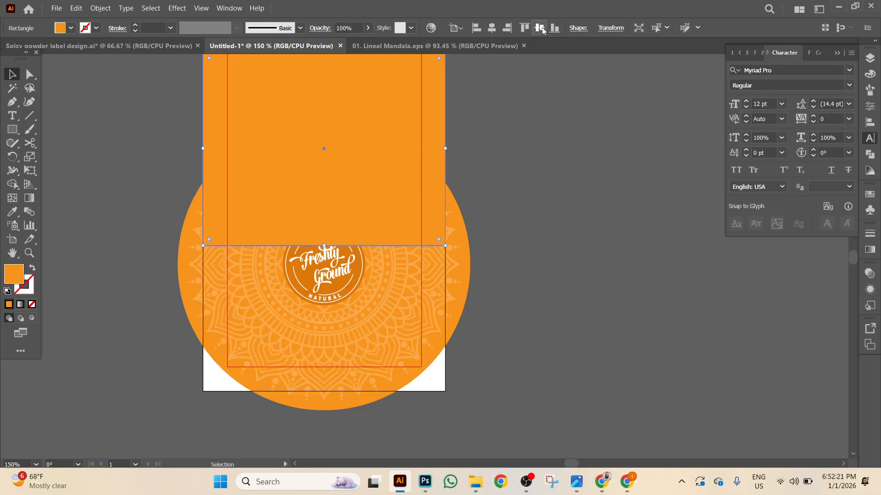
left_click(555, 29)
Send the orange rectangle behind the mandala.
right_click(549, 233)
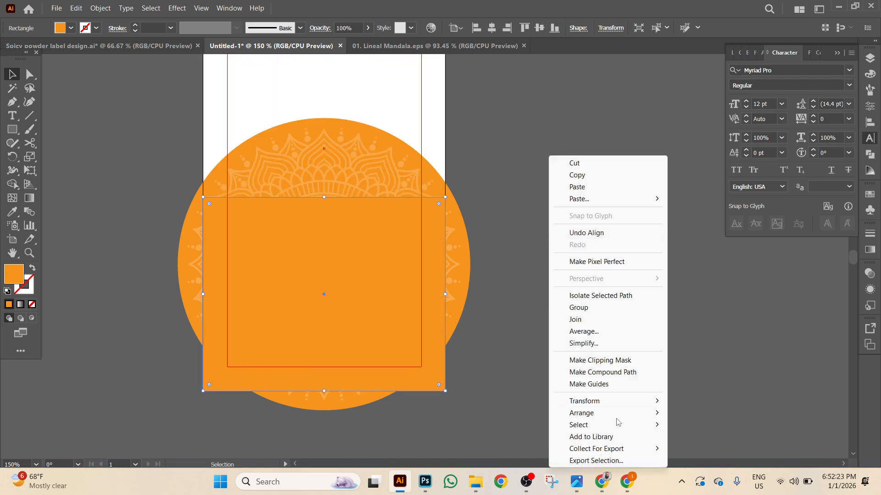
mouse_move(613, 415)
left_click(708, 449)
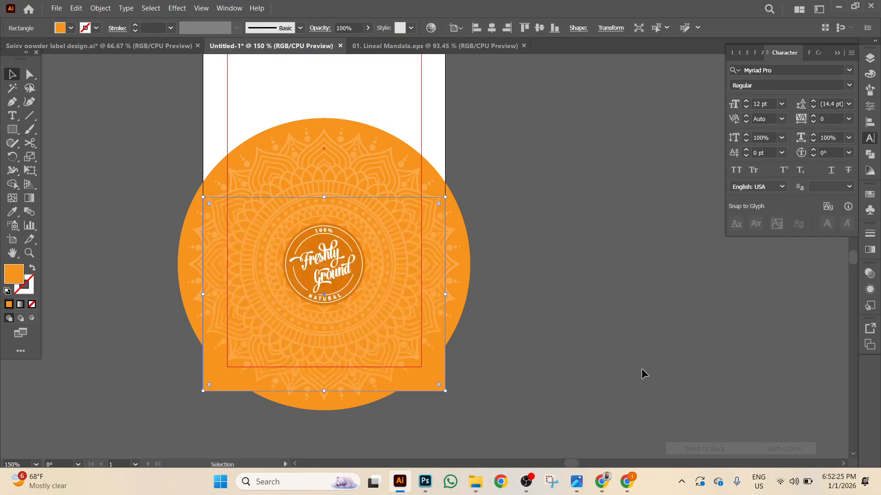
left_click(647, 379)
scroll(313, 393, "down", 1)
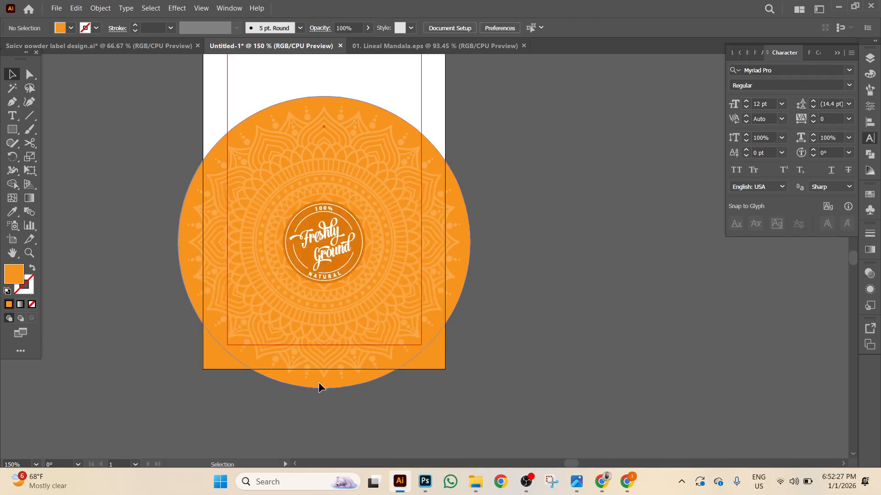
left_click(320, 388)
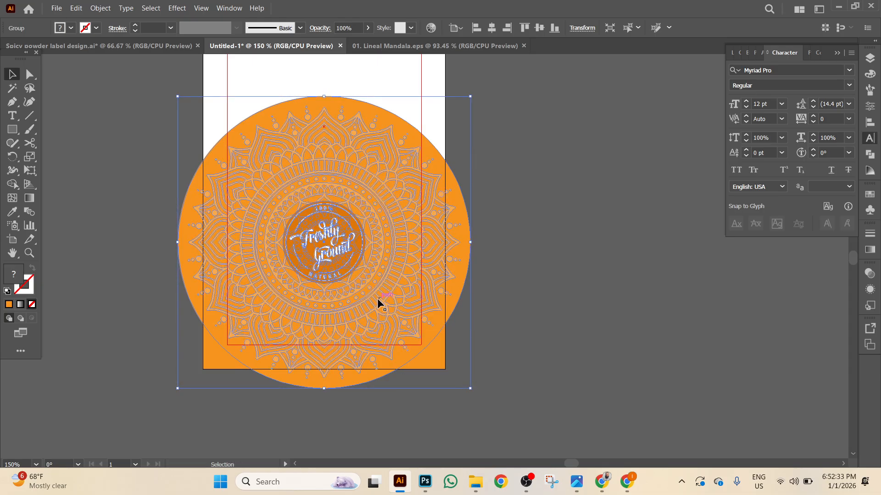
Nudge the mandala into position and copy the orange rectangle.
key("Up")
key("Up")
key("Up")
key("Up")
key("Up")
key("Up")
key("Up")
key("Up")
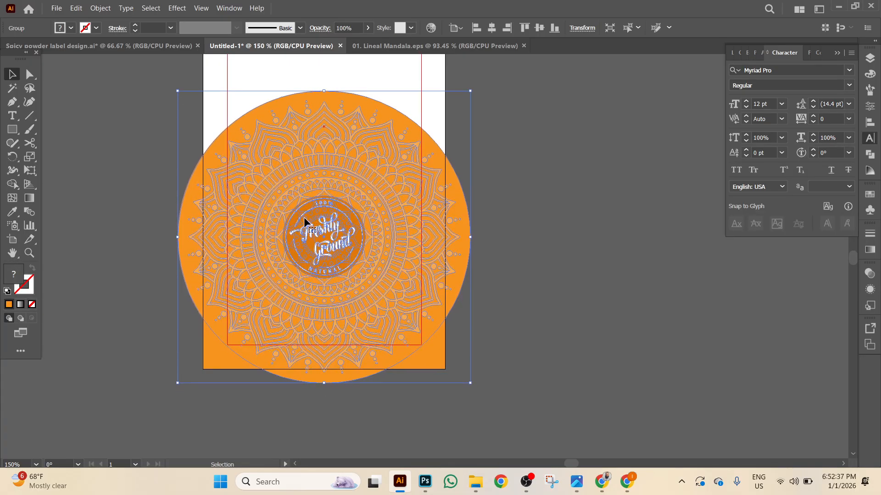
key("Down")
key("Down")
key("Down")
key("Down")
key("Down")
key("Down")
key("Down")
key("Down")
key("Down")
key("Down")
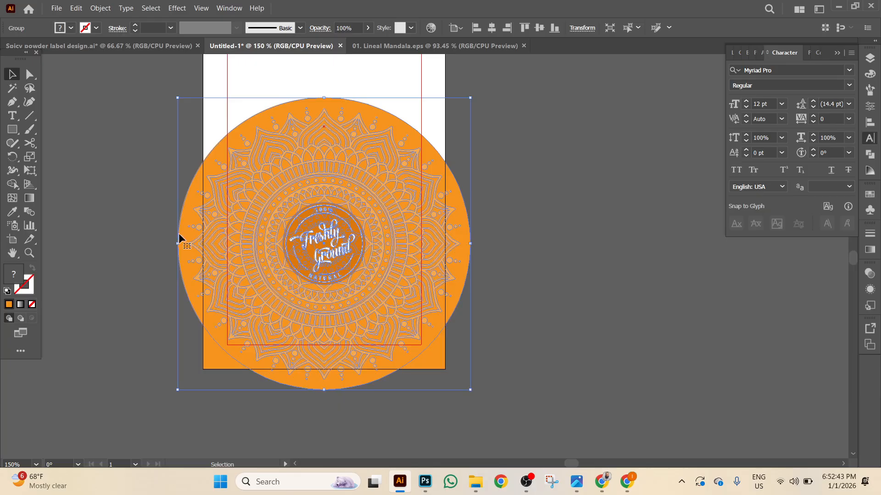
left_click(612, 366)
left_click(437, 367)
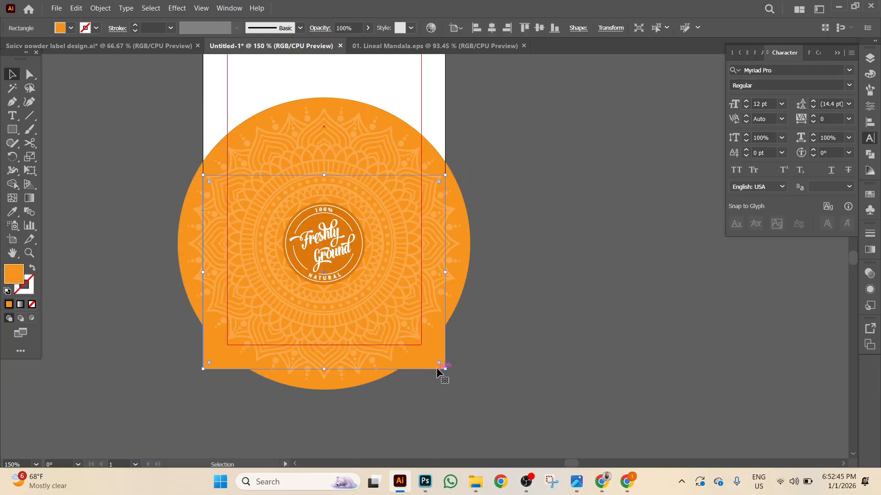
left_click(76, 7)
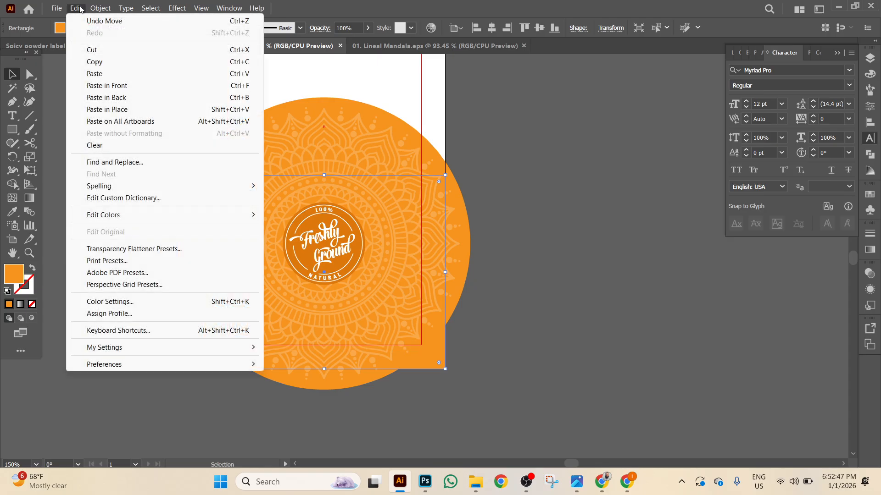
left_click(107, 63)
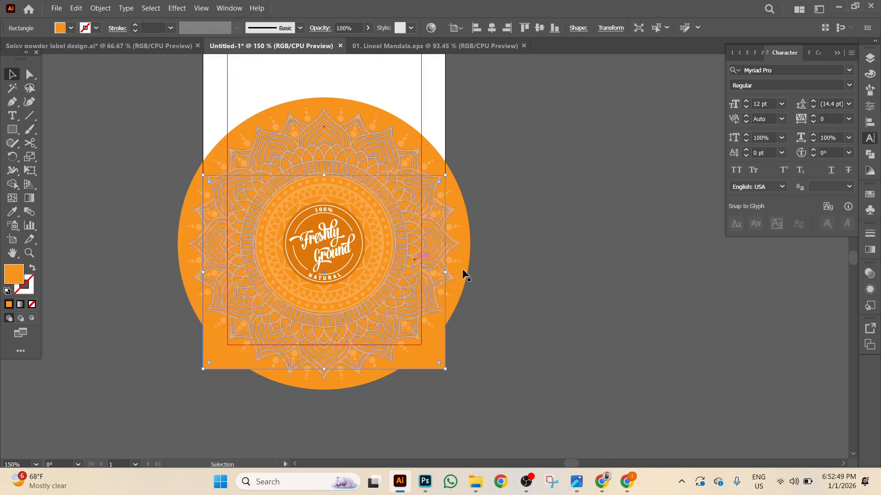
Bring the rectangle in front and stretch it up over the mandala's top.
right_click(434, 365)
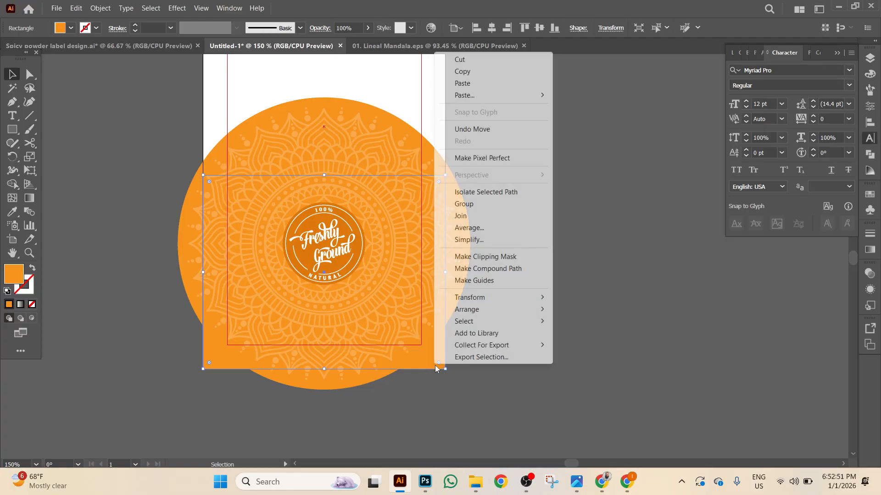
mouse_move(505, 309)
left_click(580, 310)
left_click(504, 284)
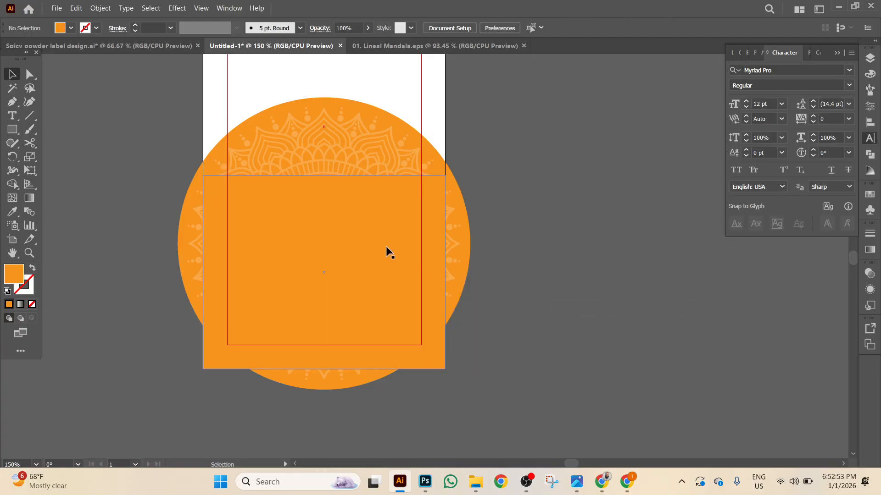
left_click(315, 182)
left_click_drag(323, 179, 324, 91)
left_click(99, 139)
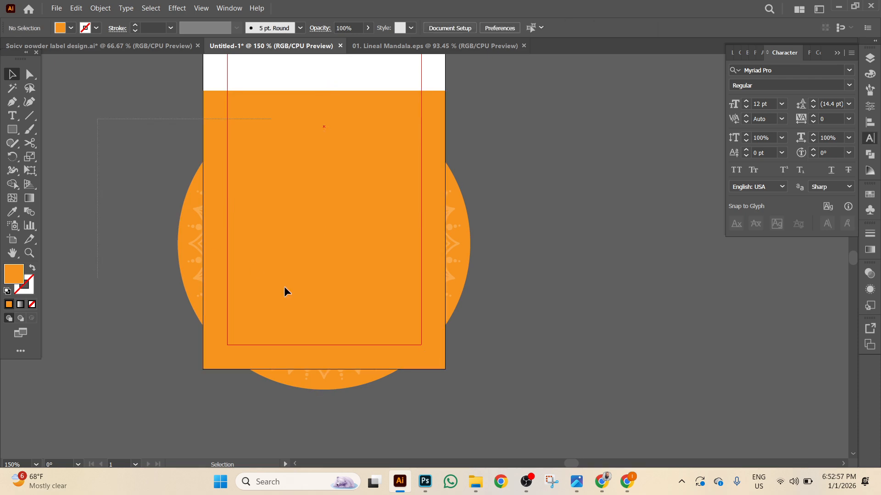
Clip the mandala to the rectangle with Ctrl+7.
key("ctrl+a")
key("ctrl+7")
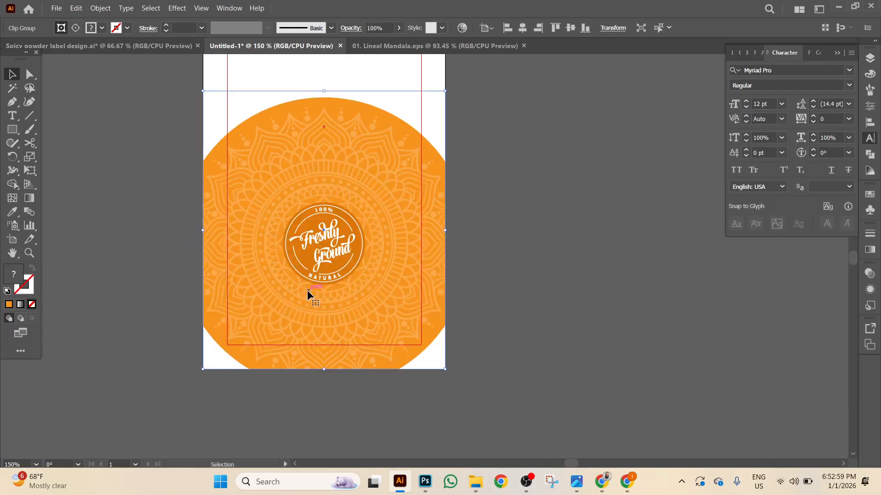
left_click(541, 371)
Paste the copied rectangle in front and send it behind the clipped mandala.
left_click(81, 9)
left_click(106, 85)
right_click(106, 216)
mouse_move(155, 413)
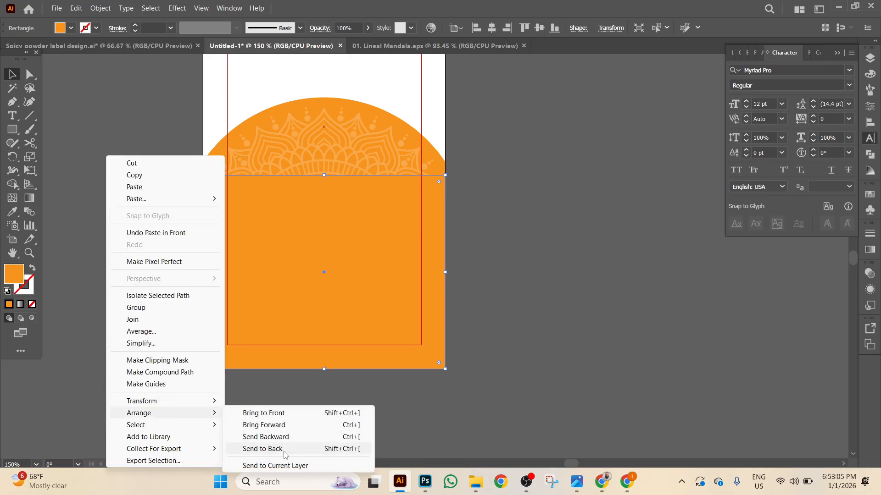
left_click(285, 449)
left_click(563, 432)
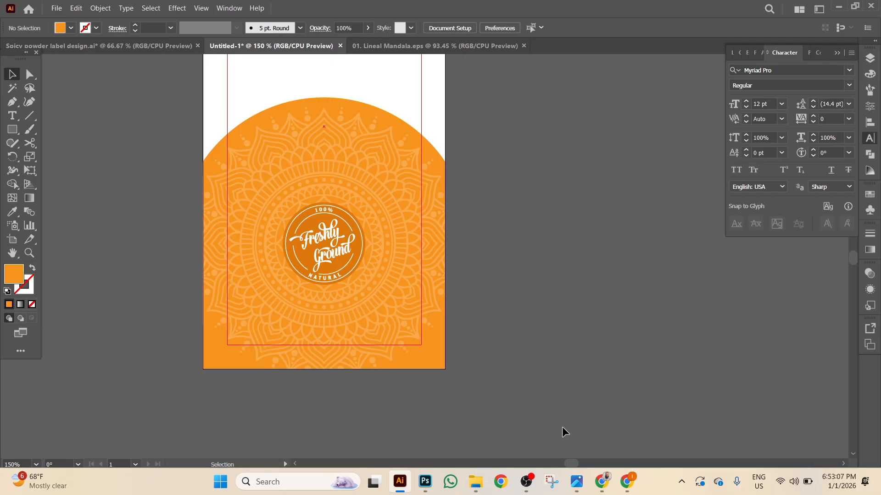
Move the orange rectangle aside to reveal the mandala beneath.
scroll(569, 367, "up", 5)
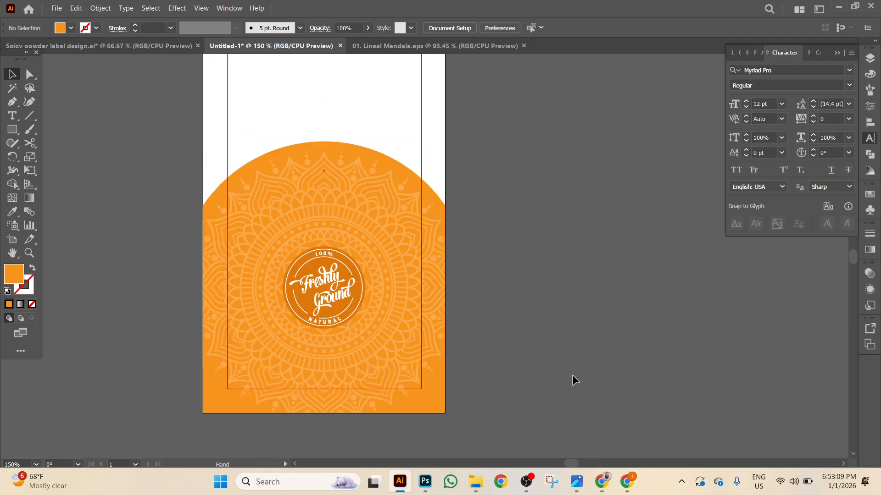
left_click_drag(582, 352, 626, 352)
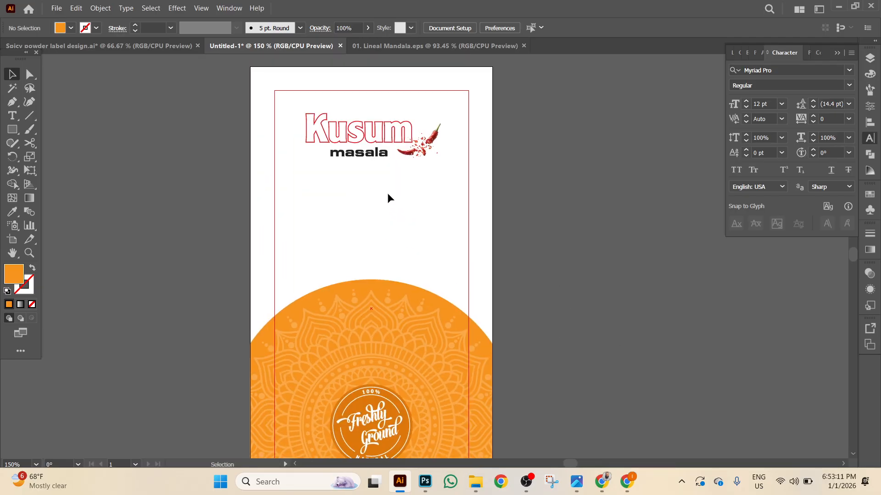
scroll(381, 188, "down", 2)
scroll(394, 165, "down", 3)
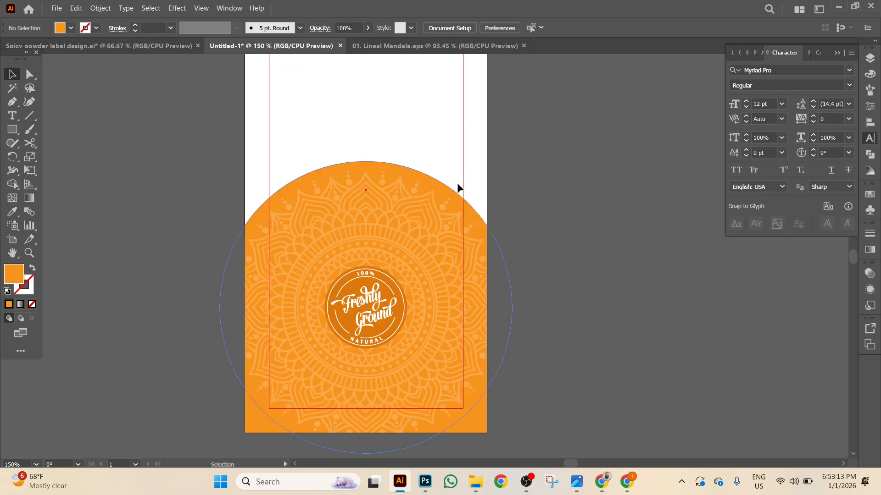
scroll(554, 204, "up", 2)
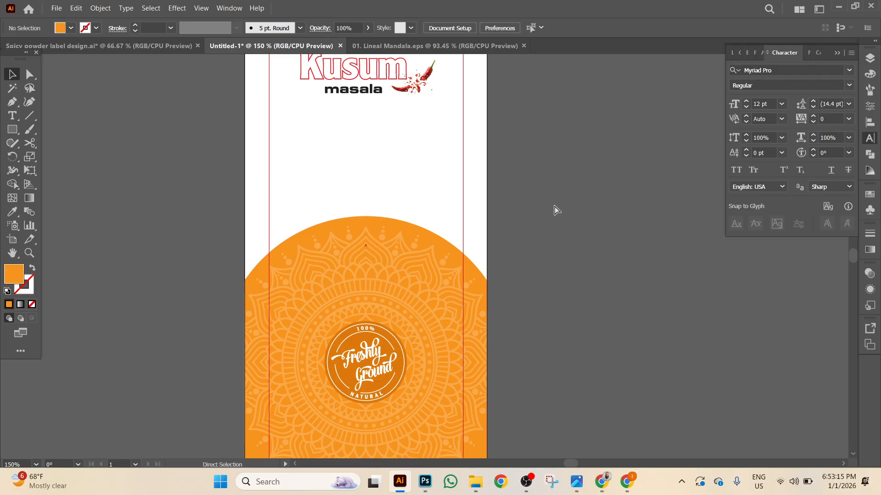
key("ctrl+a")
scroll(555, 209, "down", 4)
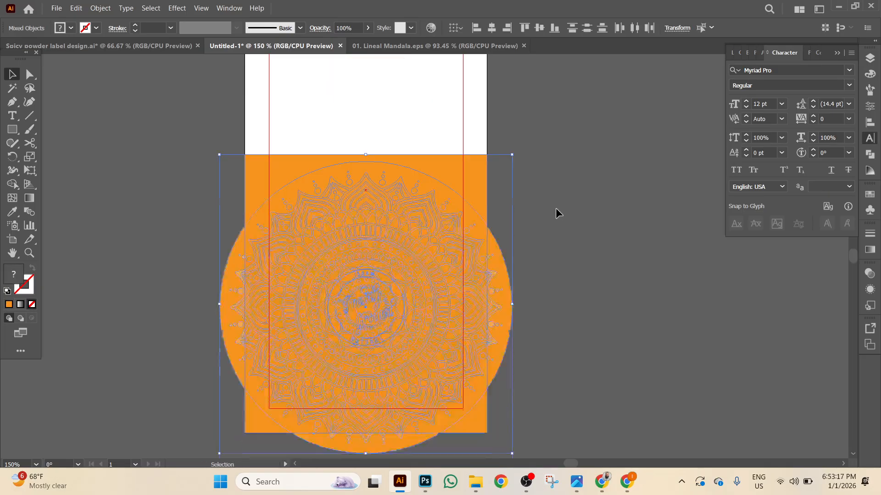
left_click(585, 240)
left_click(422, 146)
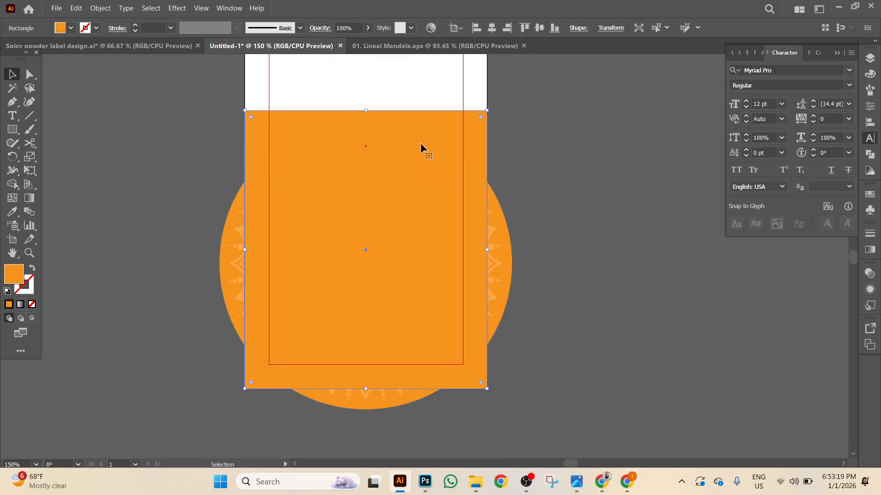
left_click_drag(419, 140, 695, 162)
Centre the orange rectangle horizontally on the artboard.
left_click(349, 230)
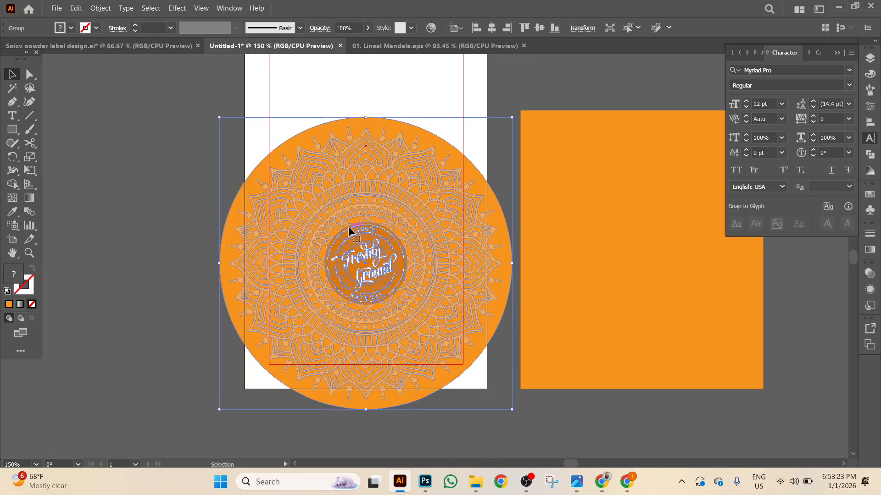
left_click(576, 210)
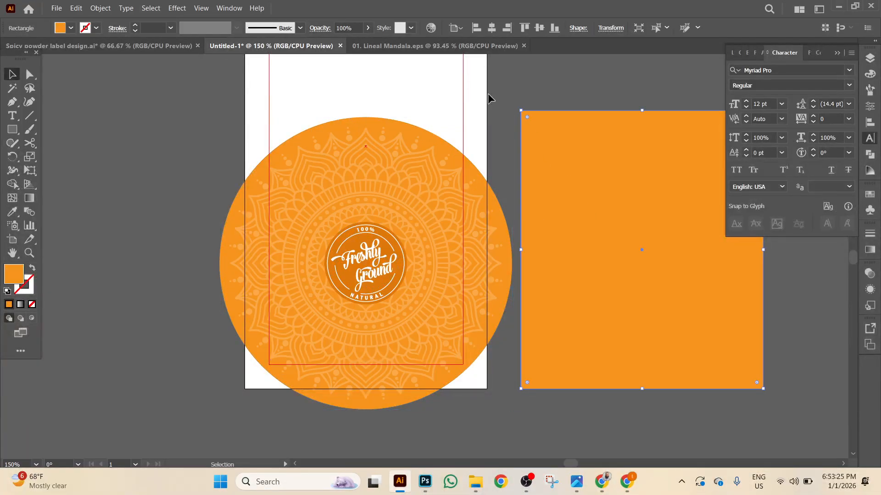
left_click(491, 29)
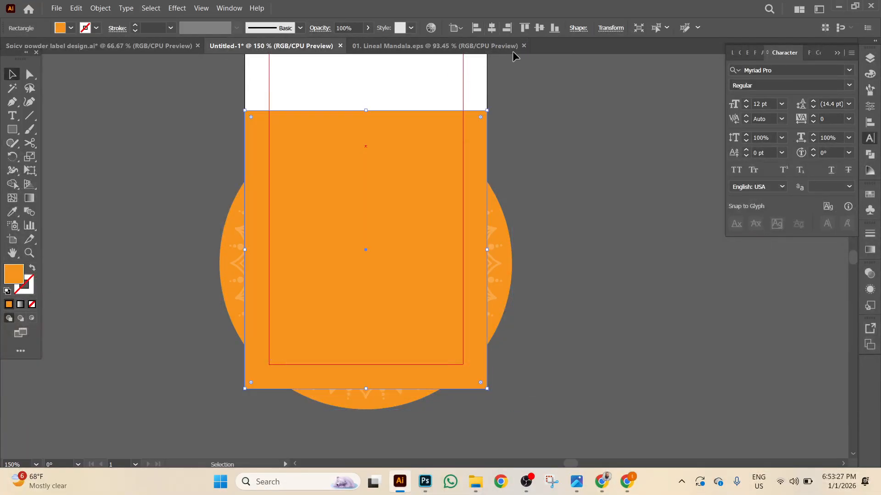
left_click(524, 209)
Try clipping the mandala inside the orange rectangle, then undo it.
scroll(370, 182, "up", 2)
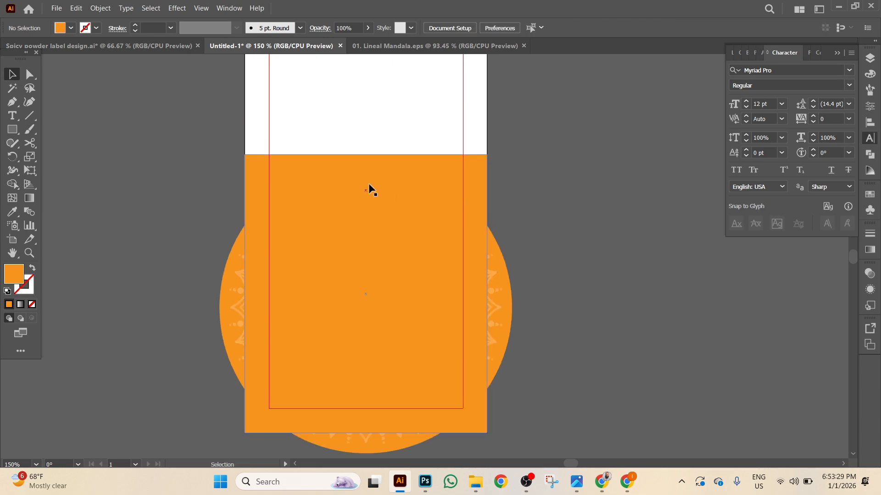
left_click(369, 183)
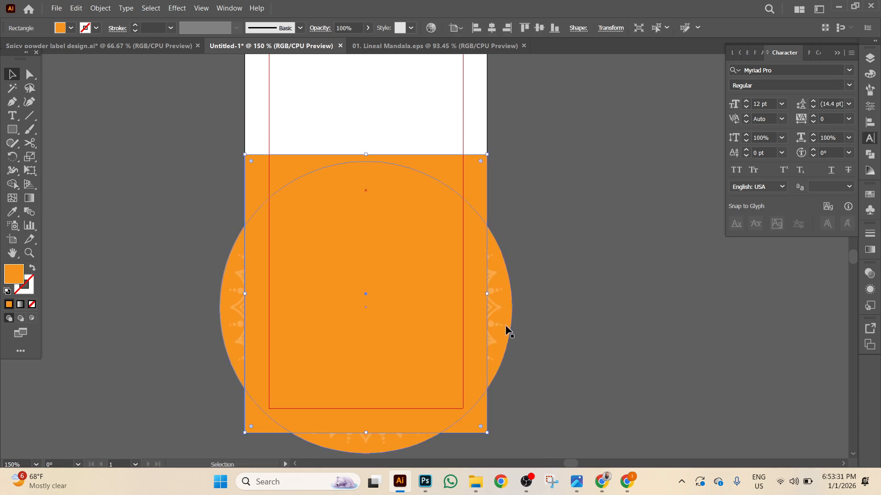
left_click(508, 320, "shift")
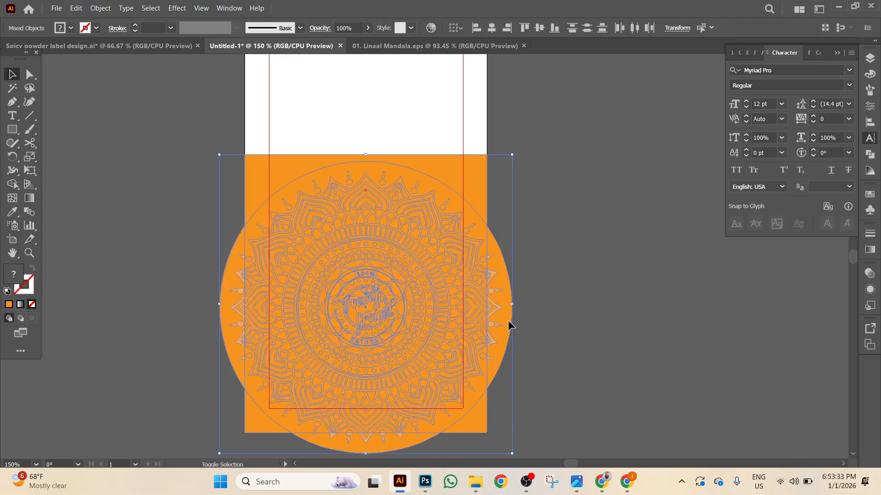
key("ctrl+7")
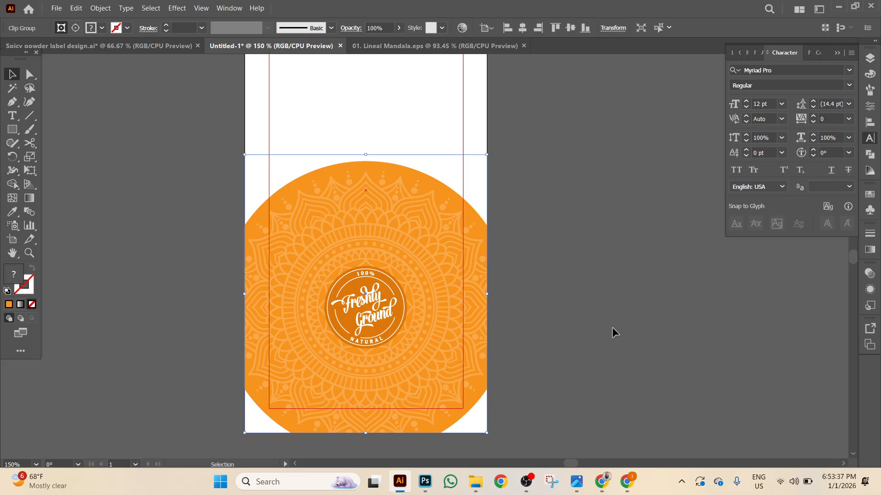
scroll(656, 346, "up", 4)
key("ctrl+z")
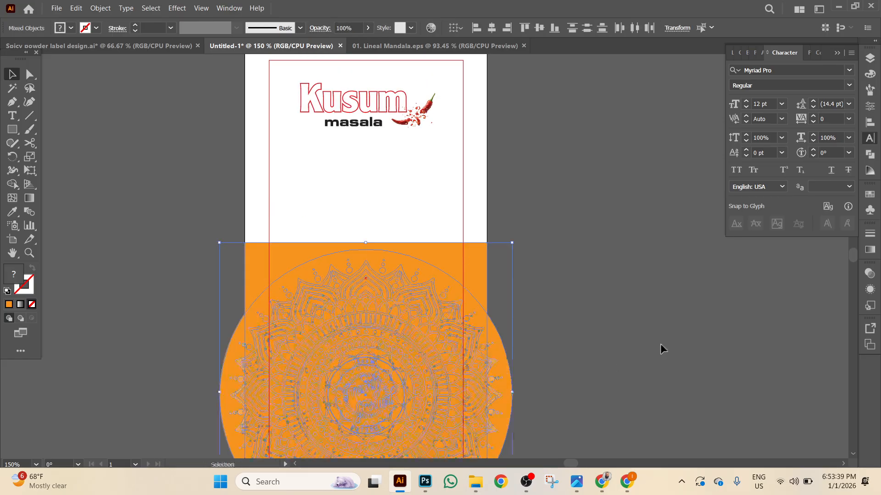
scroll(660, 343, "up", 2)
scroll(364, 188, "down", 2)
scroll(385, 195, "down", 4)
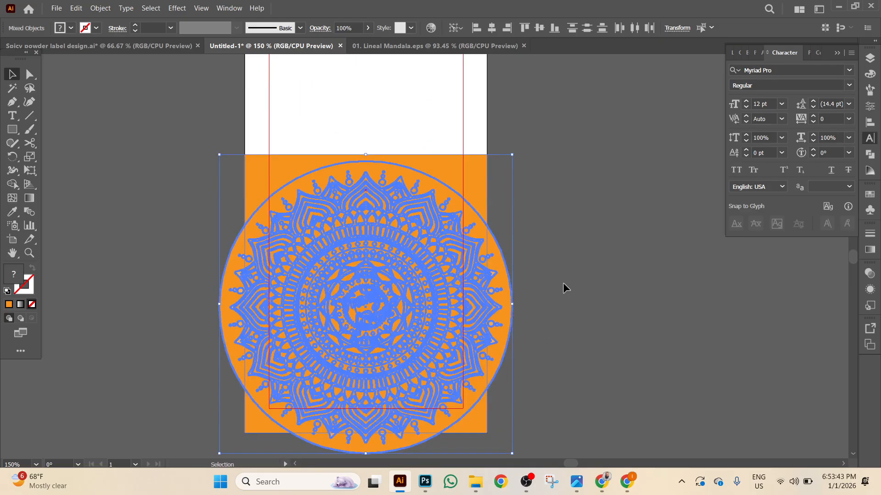
scroll(578, 280, "down", 2)
left_click(603, 275)
Enlarge the mandala to about 3.5 in square and nudge it up.
left_click(512, 267)
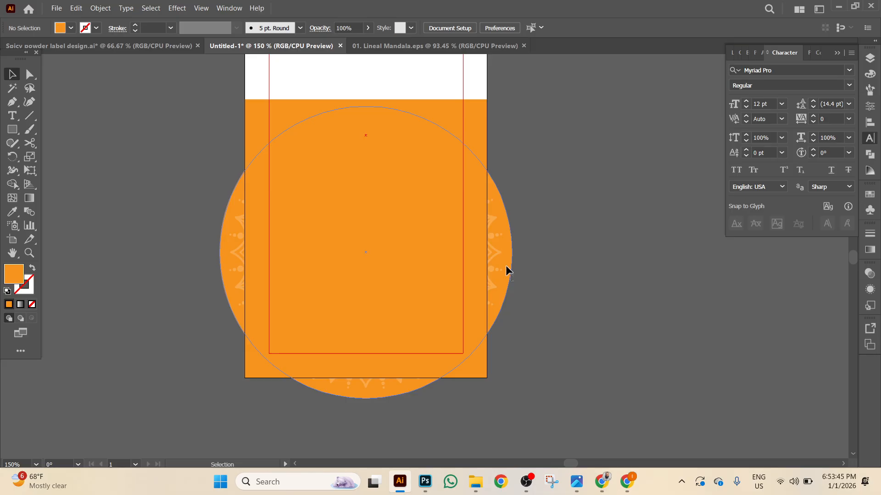
left_click_drag(512, 399, 537, 424)
key("shift+Up")
key("shift+Up")
key("shift+Up")
key("shift+Up")
key("shift+Up")
Stretch the orange rectangle's top edge upward.
scroll(449, 394, "up", 3)
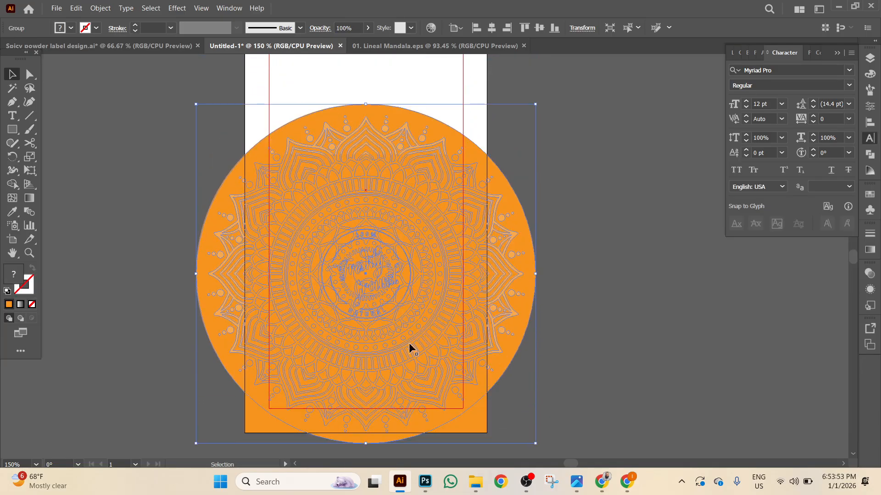
left_click(653, 269)
left_click(375, 286)
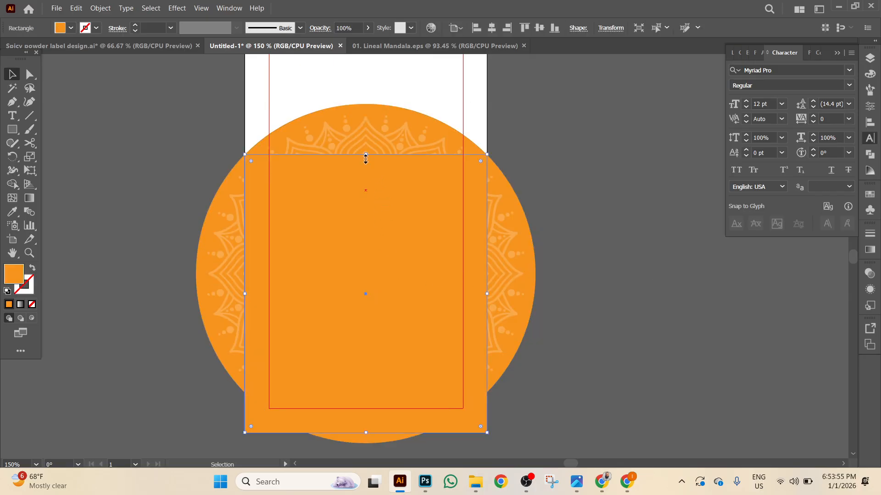
scroll(364, 158, "up", 3)
left_click_drag(365, 254, 363, 193)
left_click(154, 245)
Select the rectangle and mandala together and clip them with Ctrl+7.
scroll(136, 218, "up", 1)
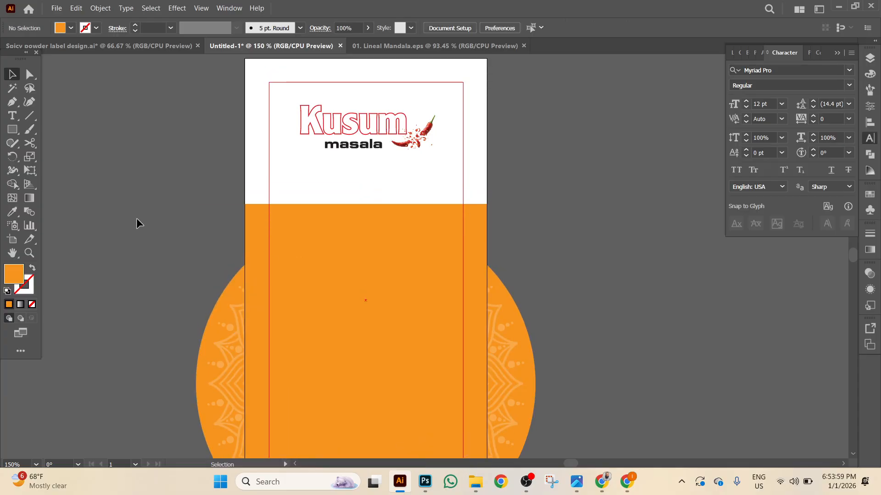
left_click_drag(137, 223, 304, 333)
key("ctrl+7")
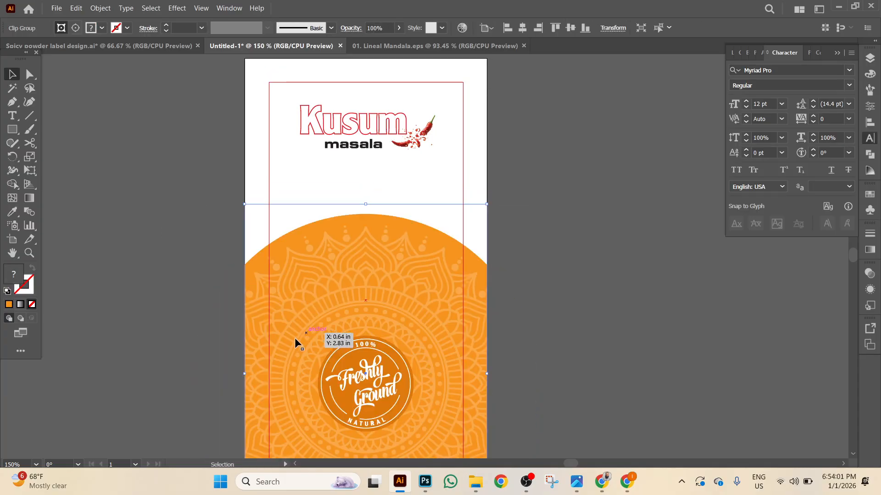
scroll(542, 366, "down", 5)
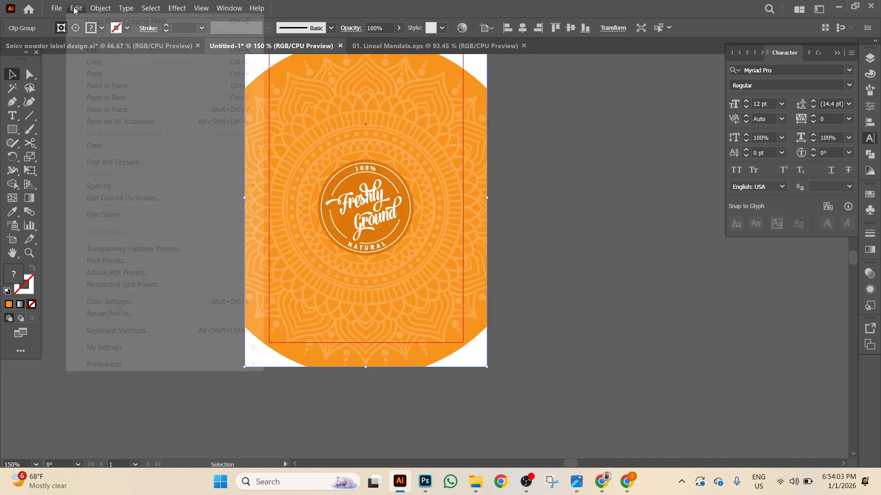
Attempt pasting a copy of the orange rectangle in front, then undo it.
left_click(117, 86)
right_click(146, 229)
left_click(183, 231)
key("a")
key("v")
Paste the orange rectangle in front and send it behind the mandala.
left_click(100, 8)
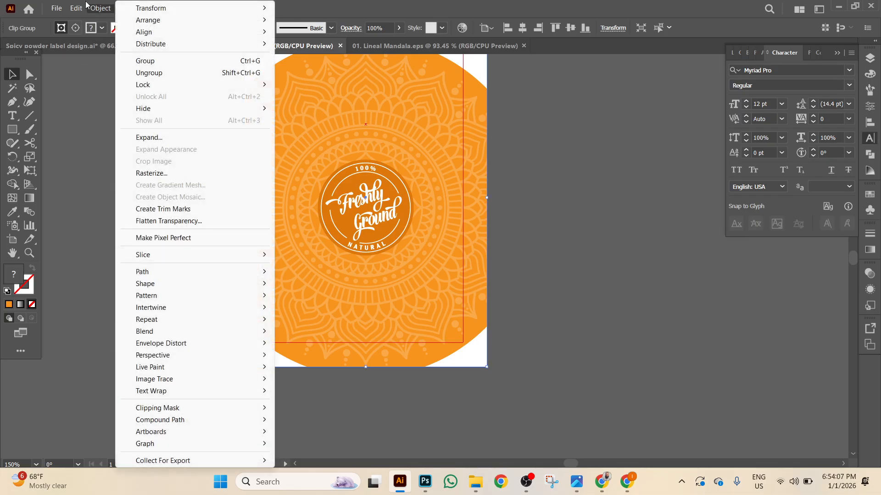
left_click(95, 86)
right_click(124, 209)
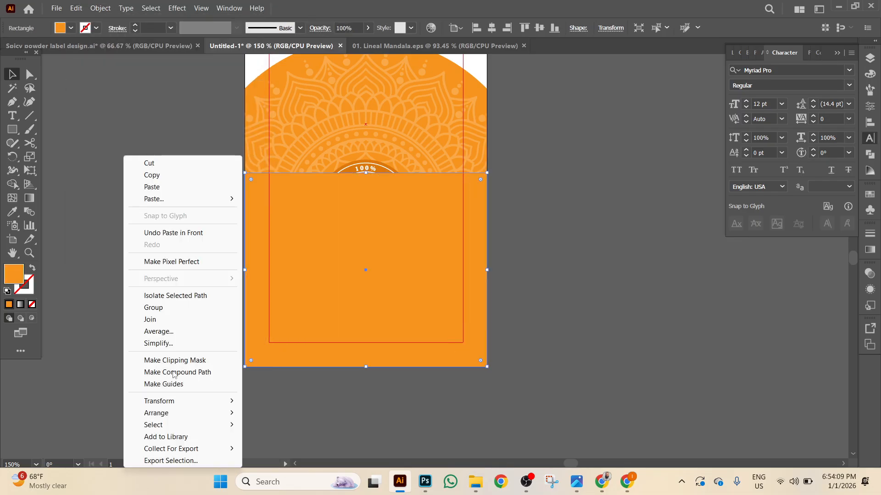
mouse_move(172, 414)
left_click(307, 449)
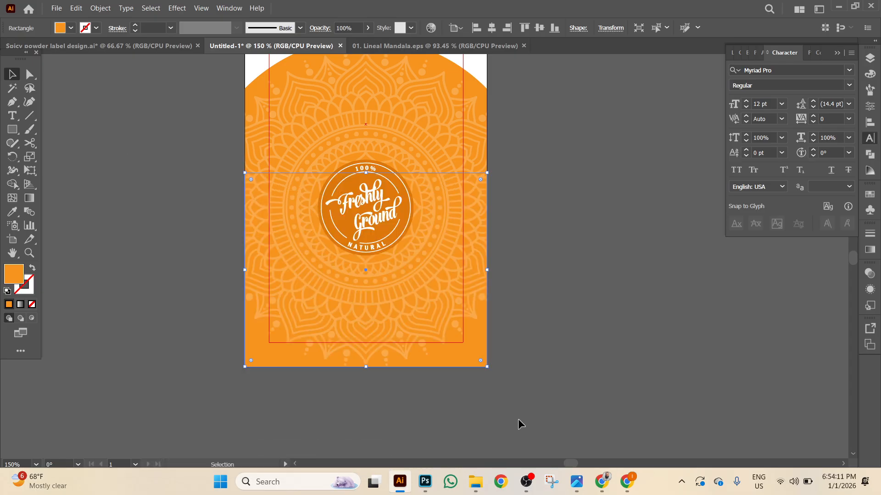
left_click(518, 420)
Group all the label artwork and zoom out to the whole label.
key("ctrl+a")
right_click(521, 374)
left_click(564, 279)
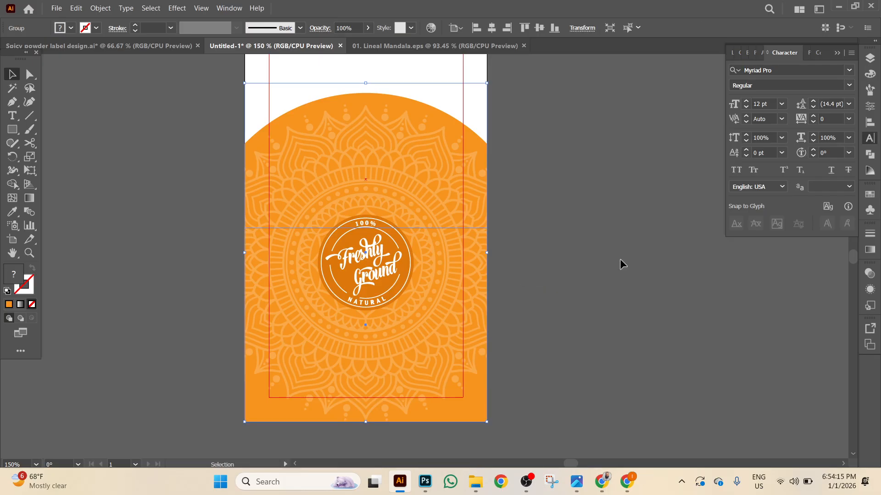
key("ctrl+minus")
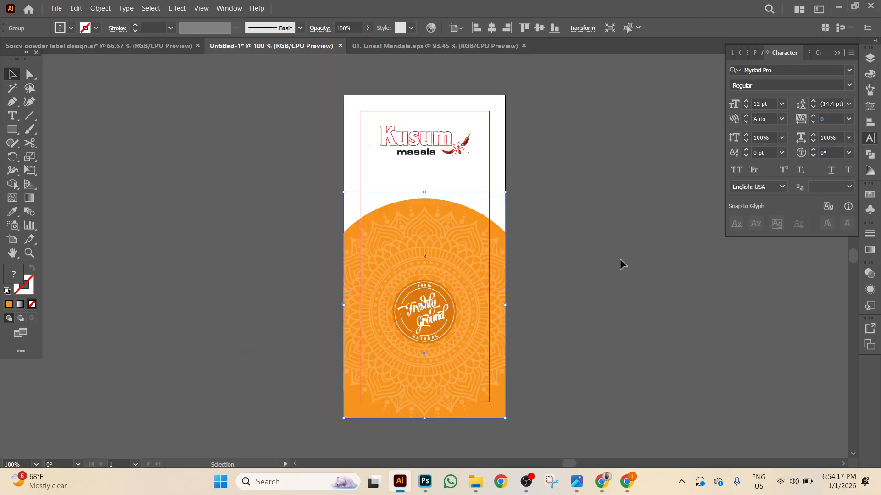
left_click(621, 263)
left_click_drag(197, 202, 189, 194)
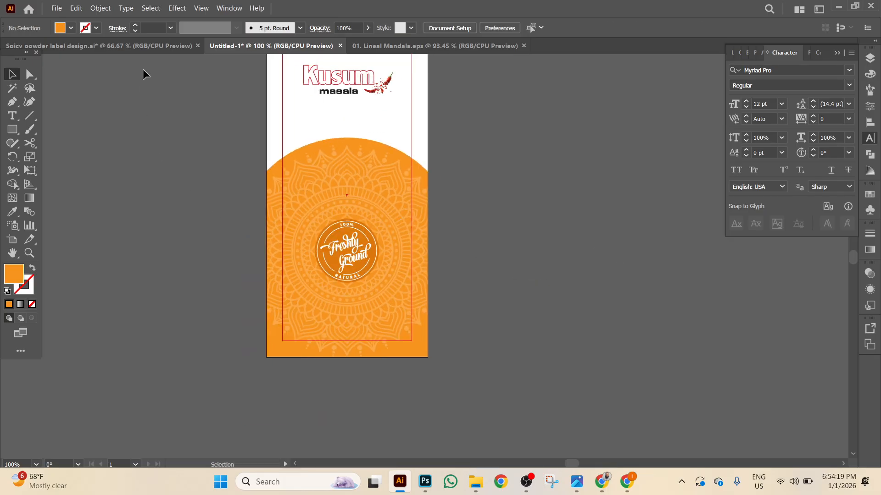
left_click(148, 45)
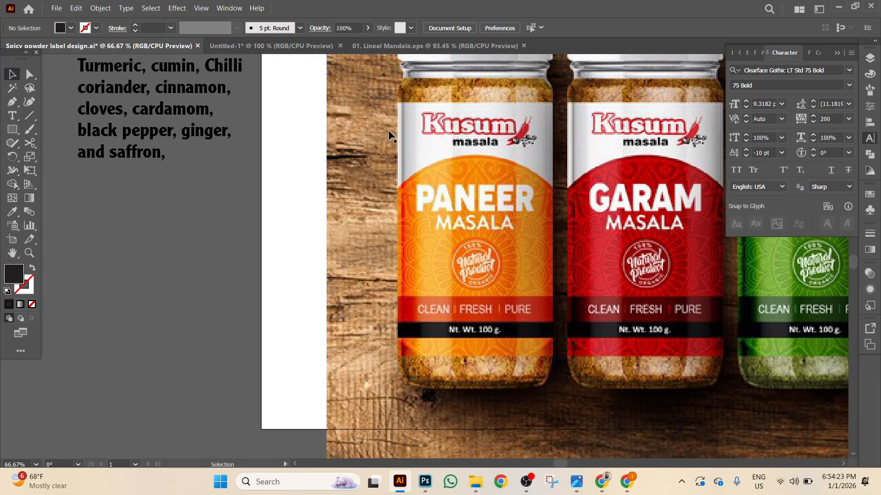
left_click(303, 49)
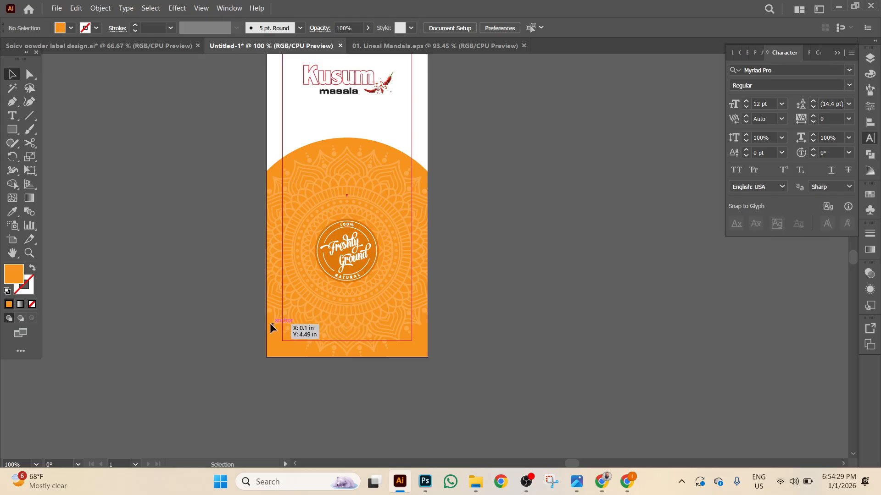
scroll(393, 339, "up", 2)
left_click_drag(587, 273, 711, 161)
Create a 2.5 × 0.5 in rectangle for the band.
left_click(12, 129)
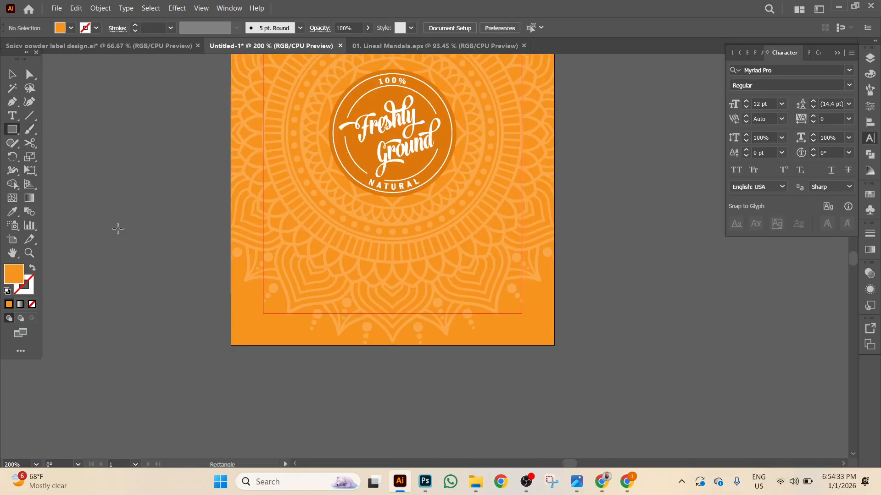
left_click(131, 249)
type("2")
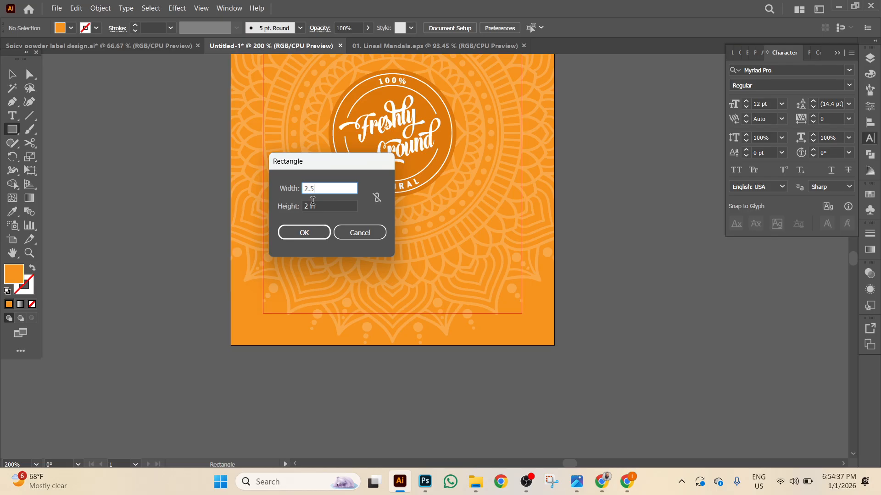
type(".5")
key("Tab")
type(".5")
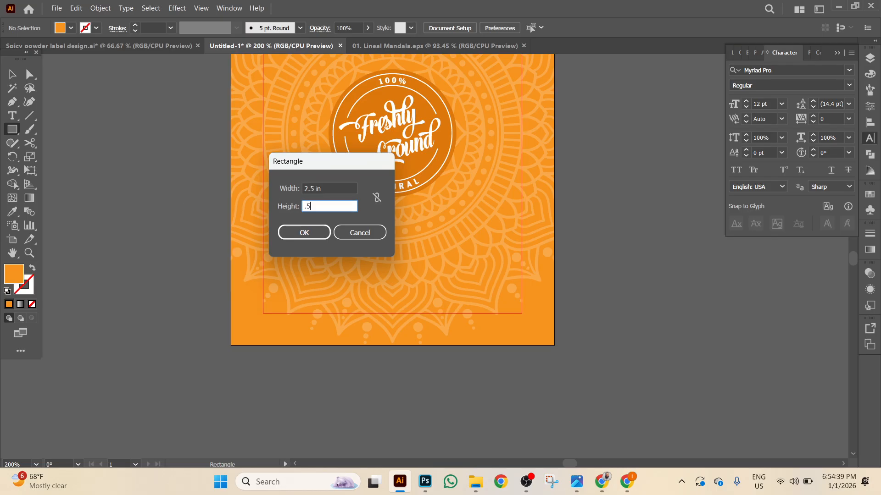
left_click(304, 233)
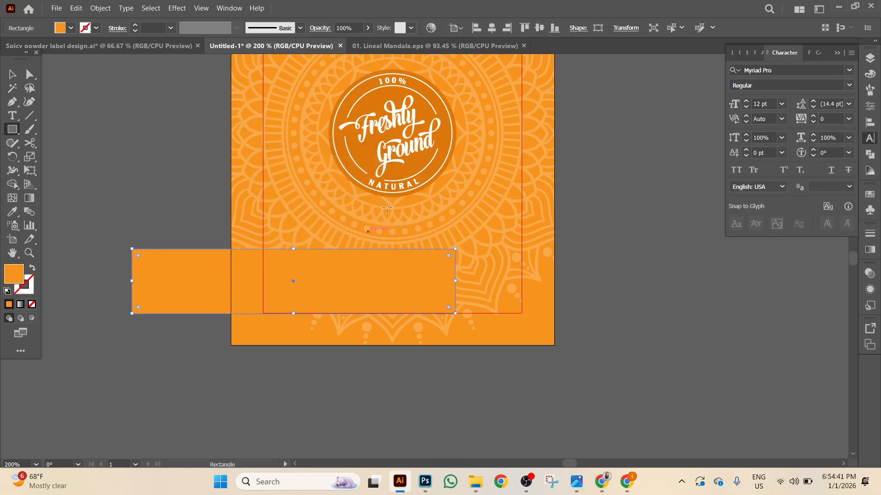
Centre the strip horizontally, shorten it from the top and fill it black.
left_click(492, 30)
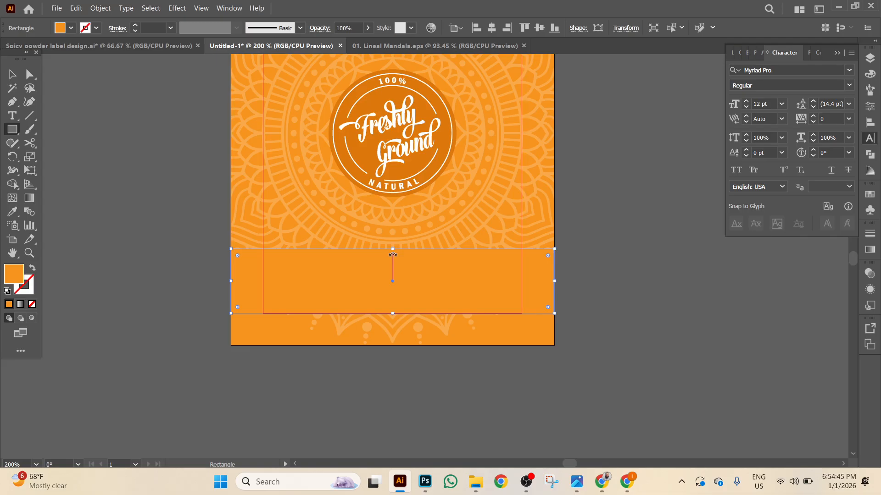
left_click_drag(393, 250, 393, 264)
left_click(60, 29)
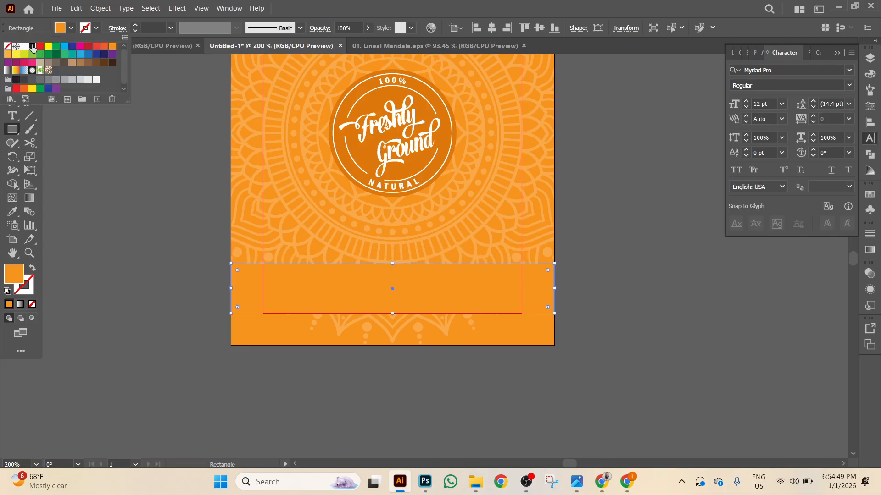
left_click(32, 46)
left_click(12, 74)
key("ctrl+shift+a")
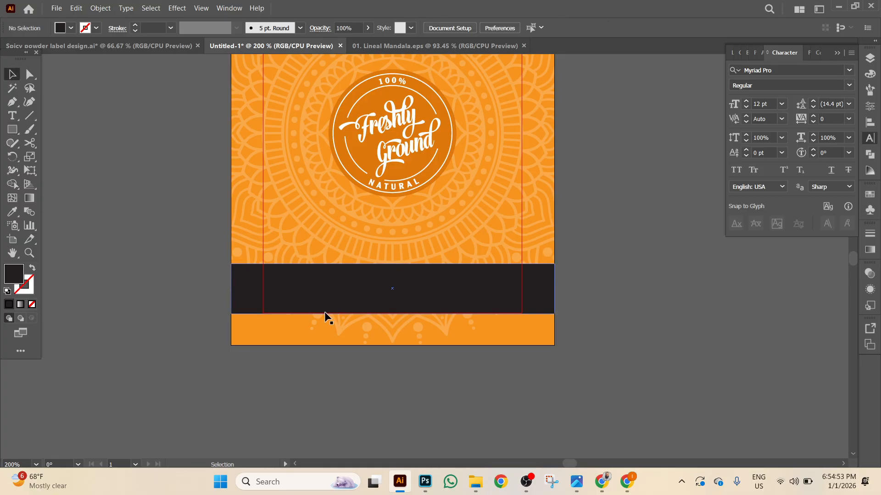
Set the band's fill to pure black 000000 and compare with the reference jar design.
double_click(13, 277)
left_click_drag(500, 281, 379, 333)
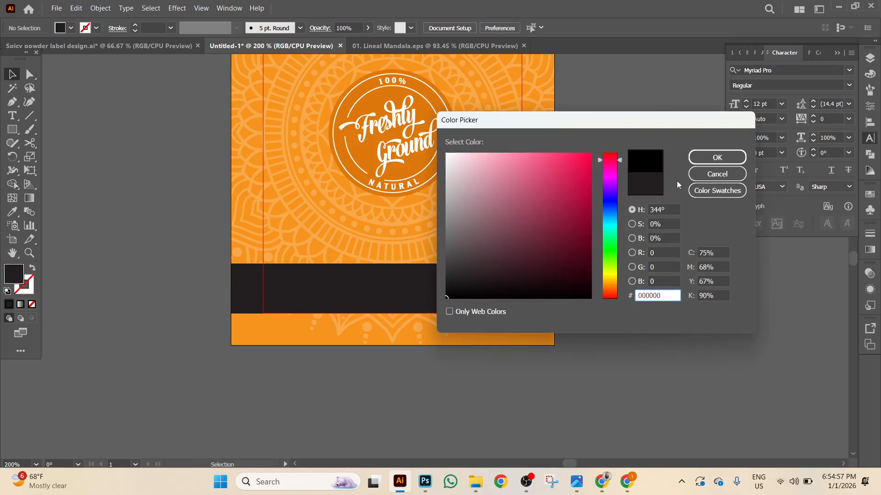
left_click(717, 157)
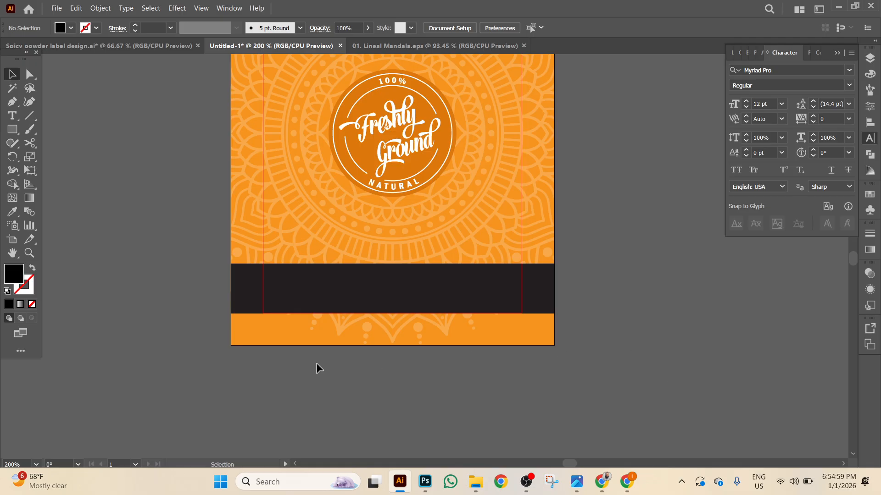
left_click(316, 289)
double_click(13, 276)
left_click_drag(452, 281, 399, 326)
left_click(719, 159)
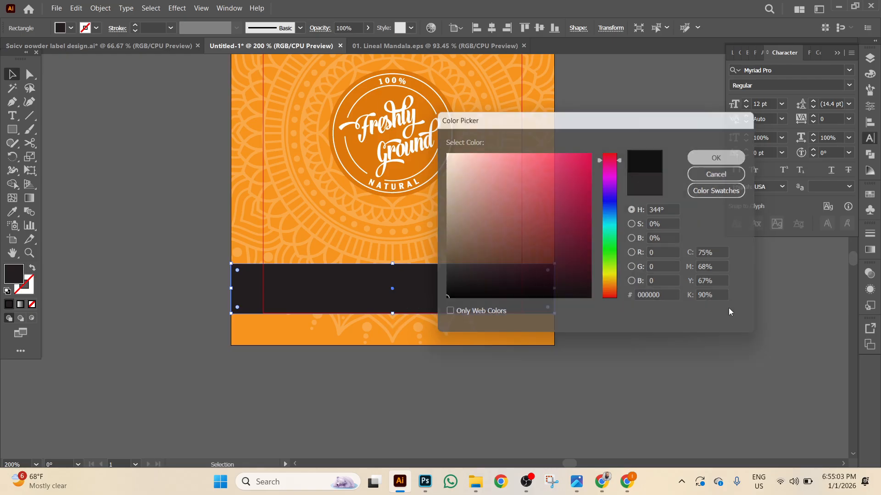
left_click(197, 50)
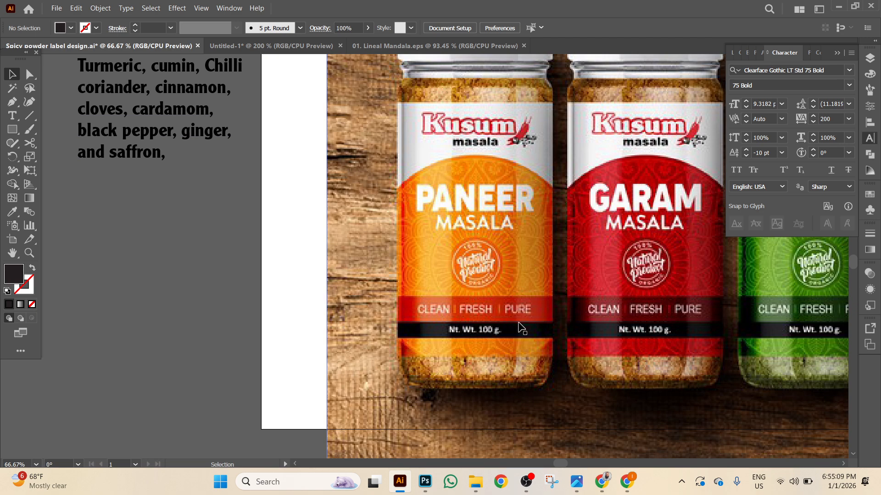
left_click(312, 47)
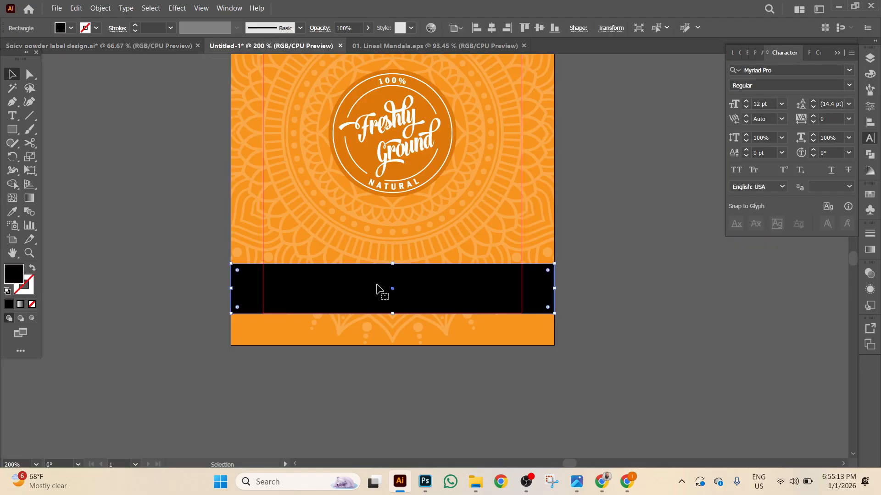
Duplicate the black band just above itself and fill the copy bright red FF2400.
left_click_drag(379, 288, 379, 253)
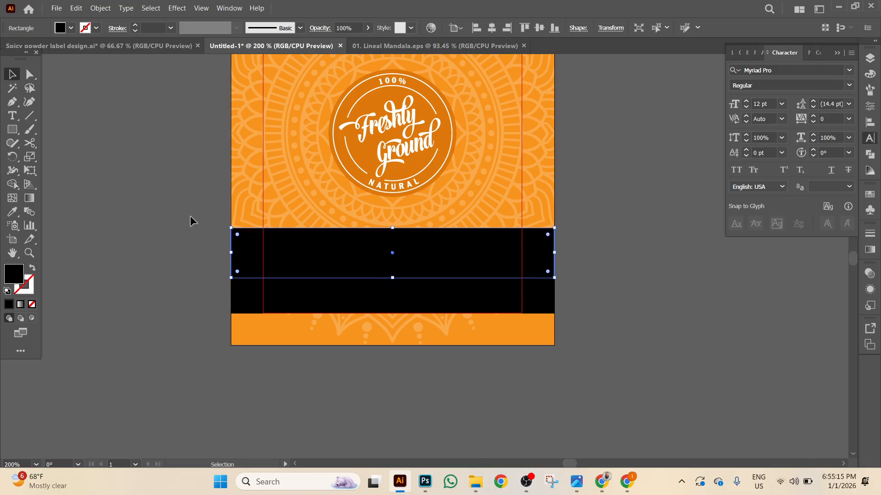
left_click(12, 211)
left_click(371, 161)
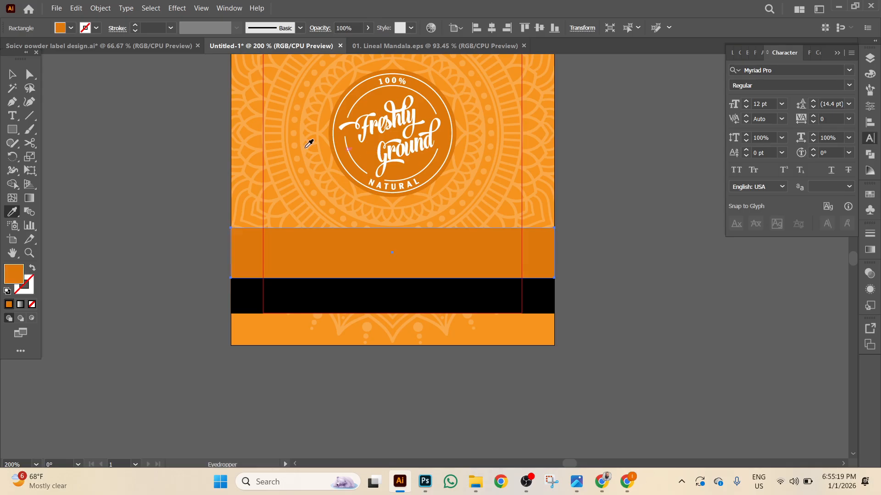
left_click(12, 74)
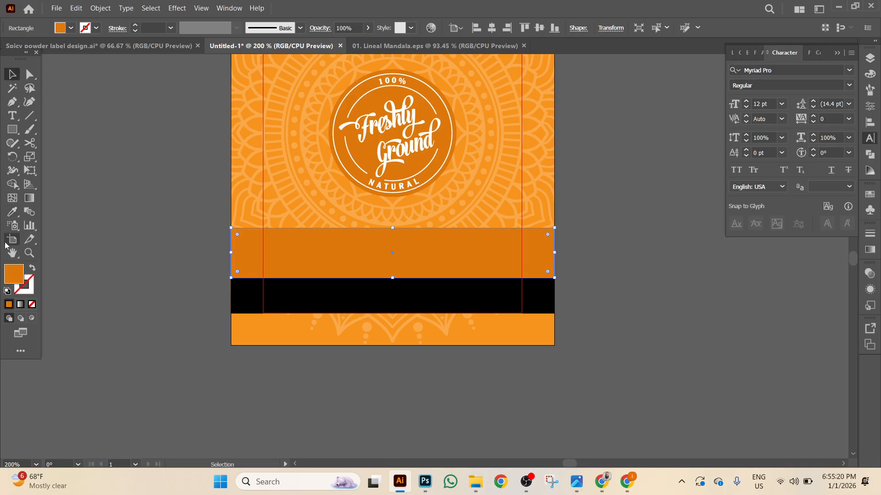
double_click(10, 277)
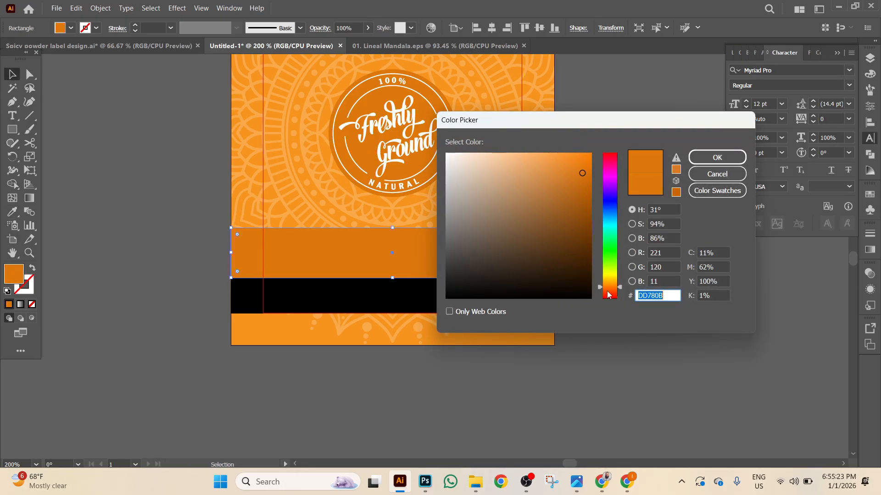
left_click_drag(602, 291, 602, 297)
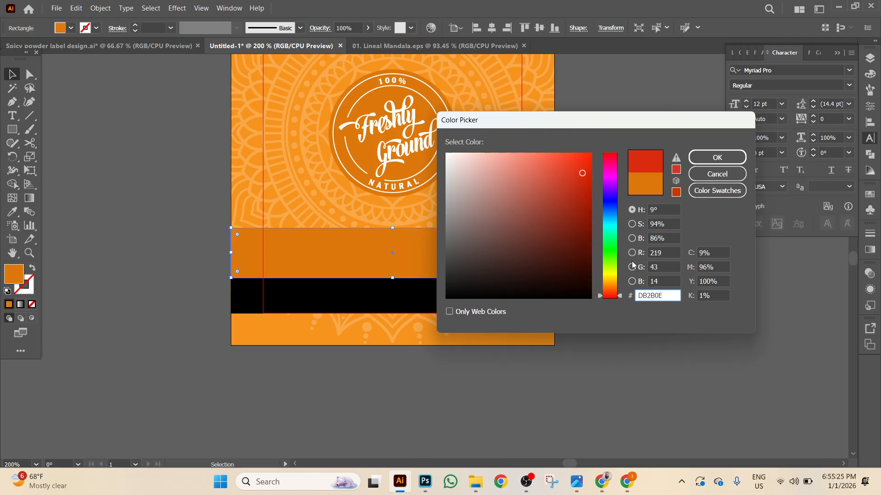
left_click_drag(582, 173, 608, 141)
left_click(717, 158)
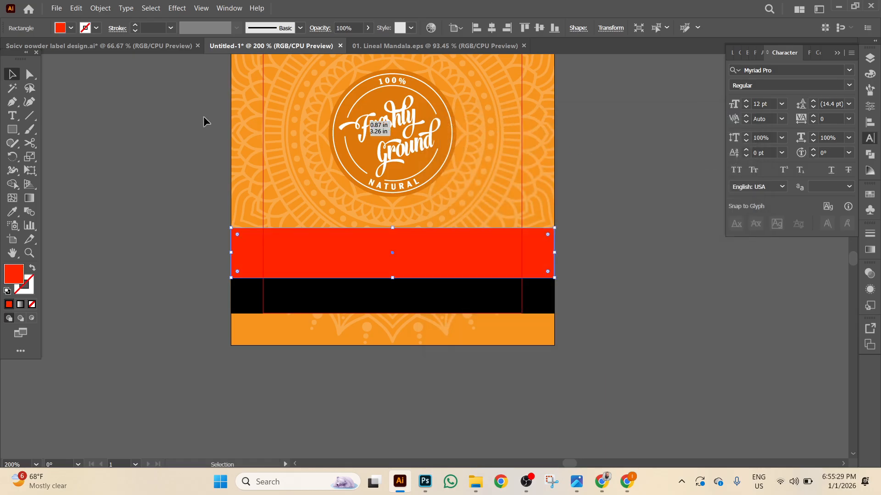
left_click(120, 182)
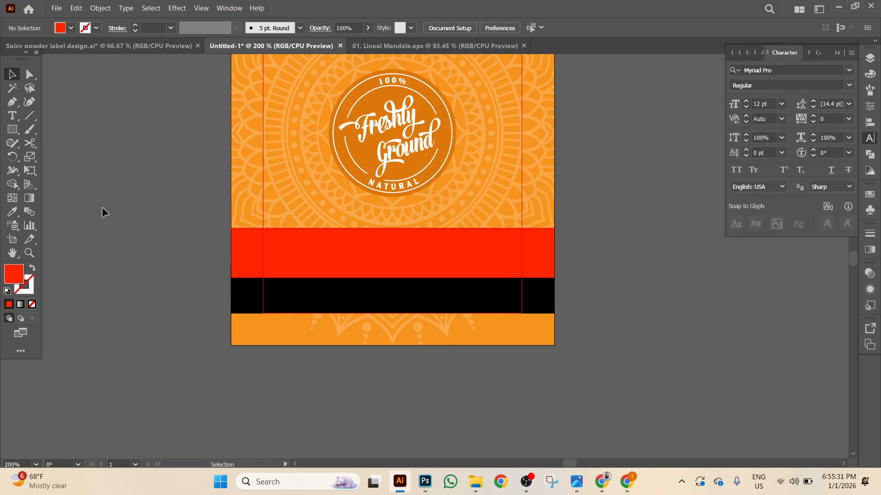
Group the red and black bands together.
left_click(379, 301)
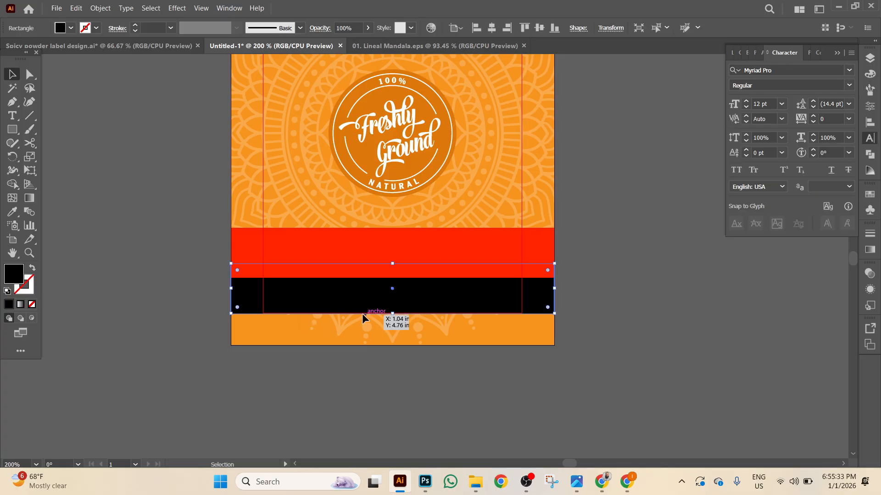
left_click(328, 258, "shift")
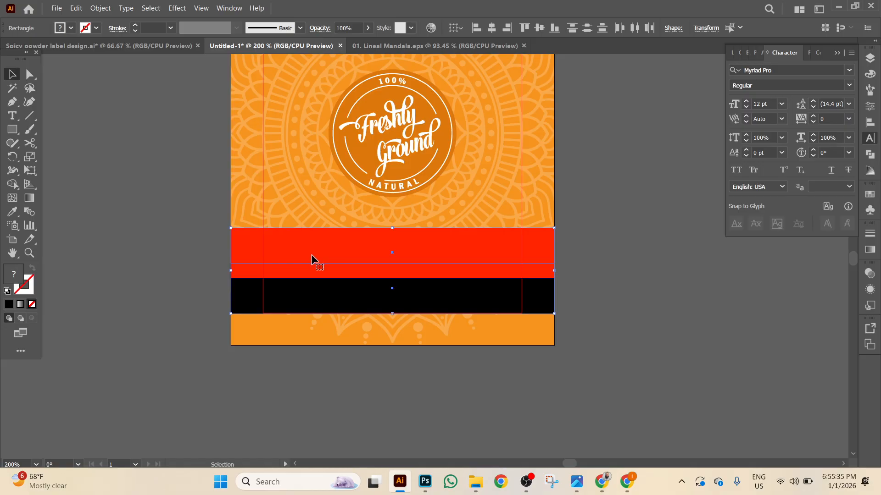
right_click(156, 240)
left_click(202, 308)
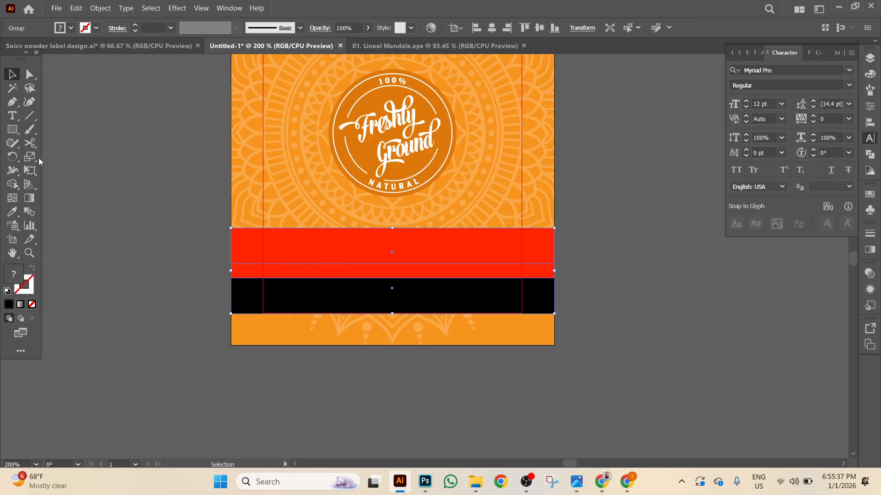
Type the tagline 'CLEAN I FRESH I PURE' and move it below the label.
left_click(13, 115)
left_click(105, 253)
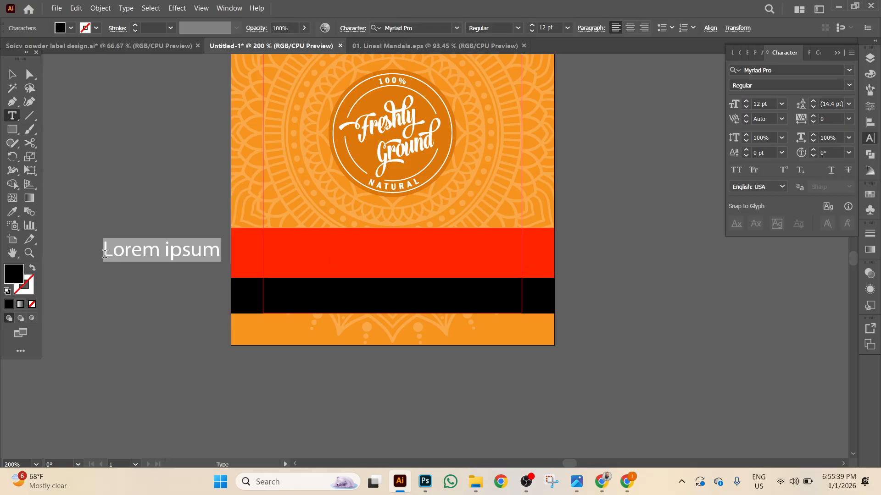
type("CL")
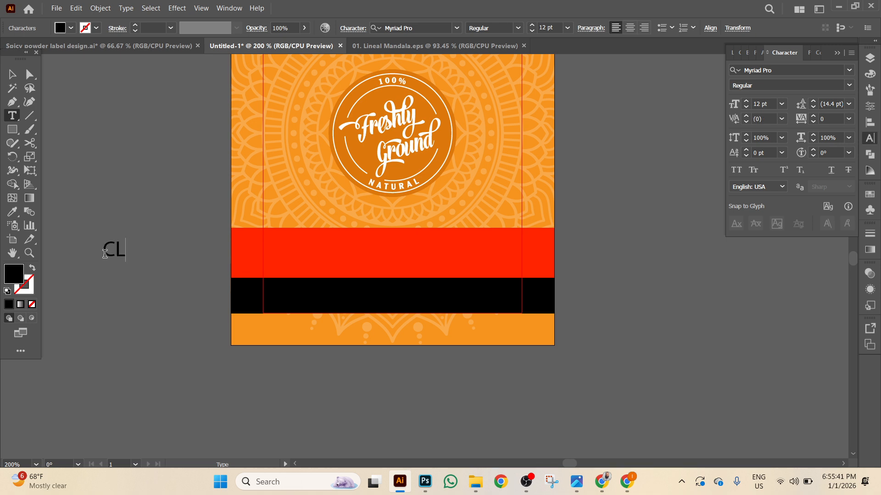
type("EAN")
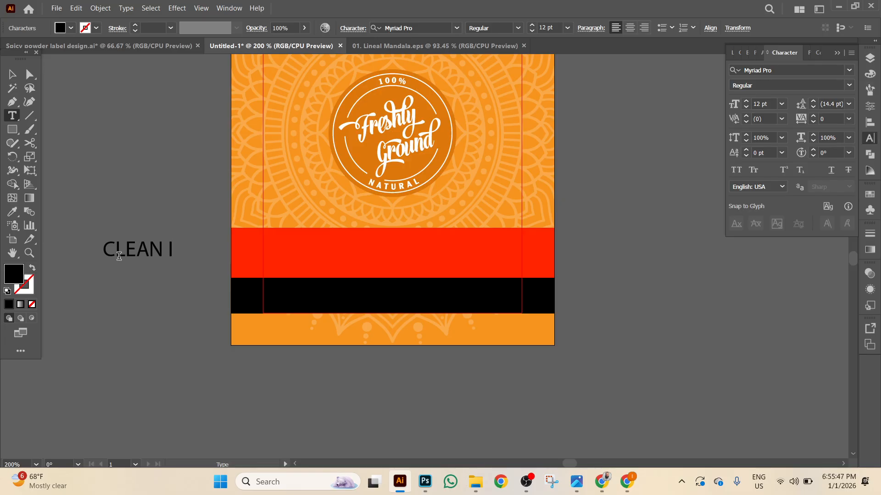
type("I FRESH")
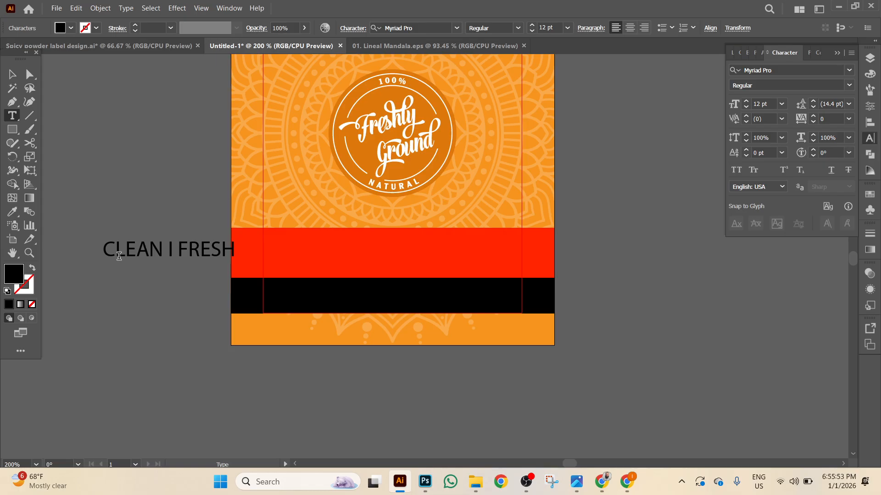
type(" I PURE")
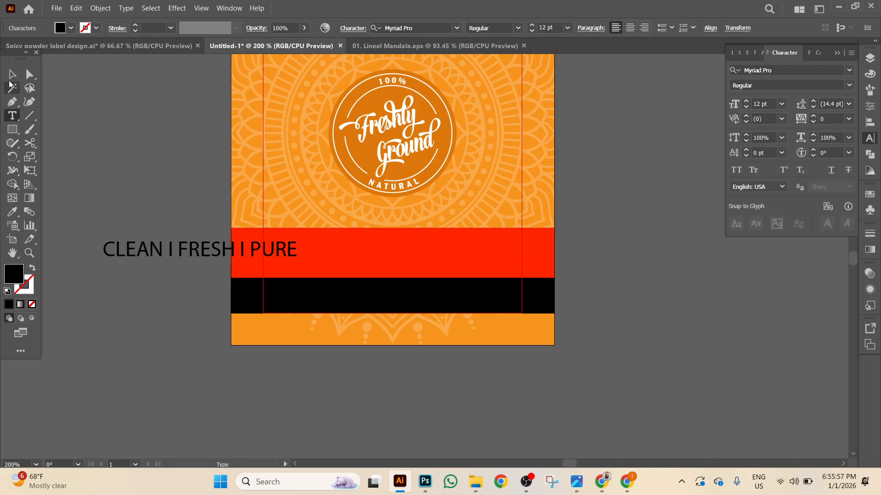
left_click(12, 74)
left_click_drag(145, 249, 326, 383)
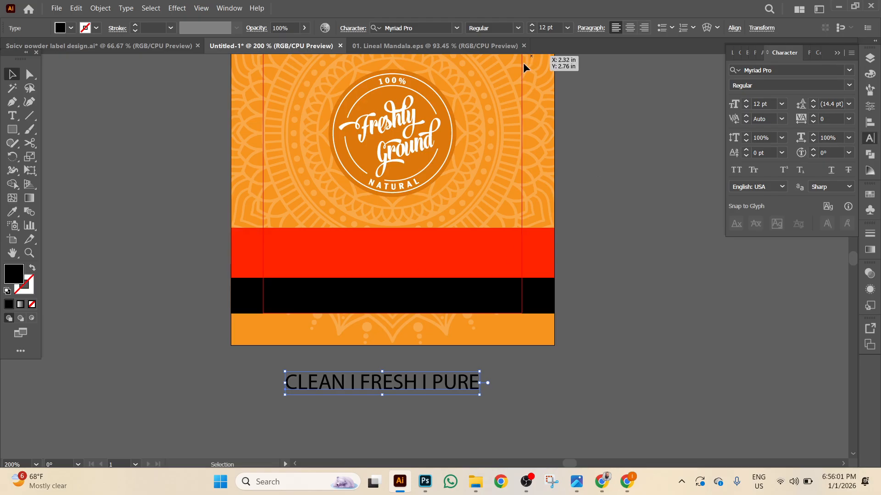
Set the tagline in Bebas Neue Bold at 16 pt and move it onto the red band.
left_click(794, 68)
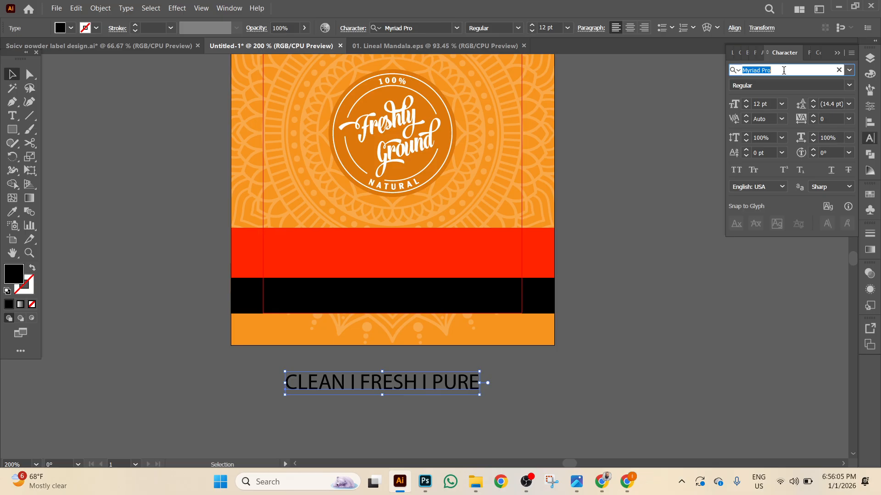
type("beba")
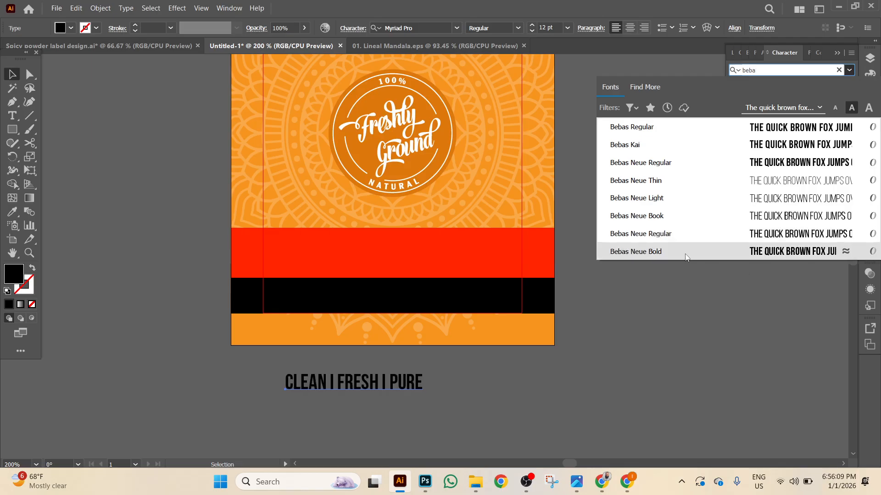
left_click(687, 256)
left_click_drag(395, 384, 431, 256)
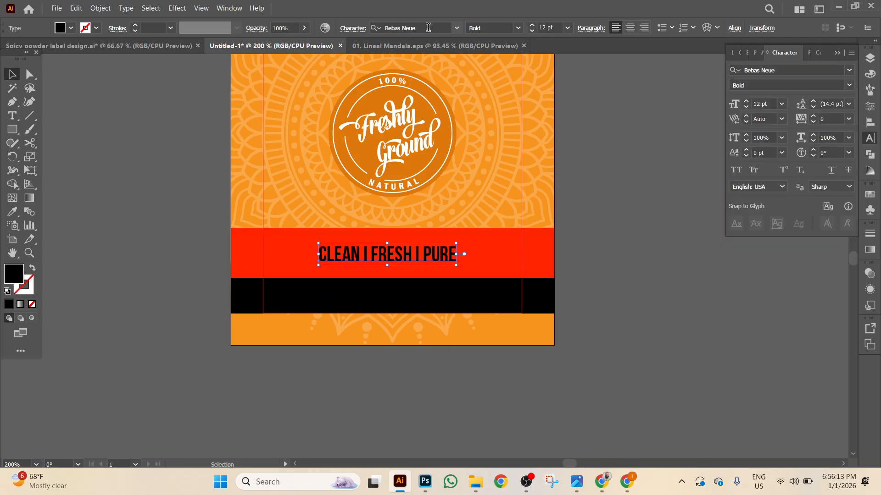
left_click(532, 26)
left_click(531, 26)
left_click(531, 25)
left_click(531, 25)
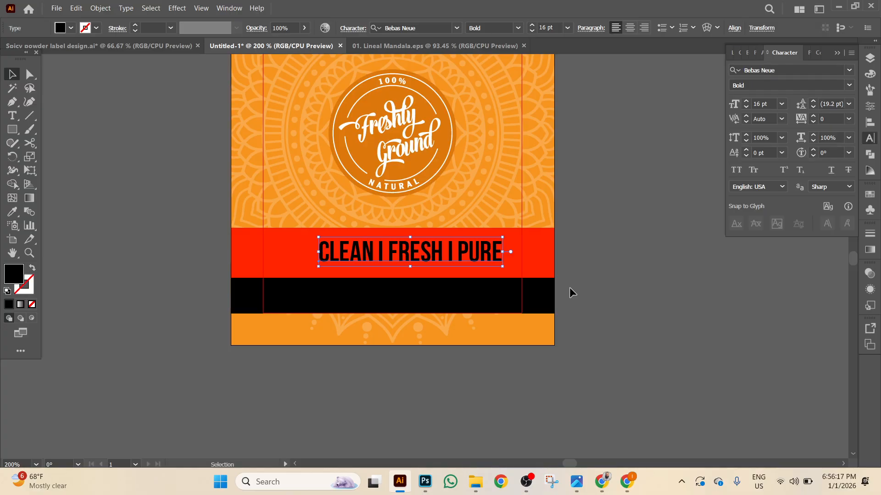
Add extra spaces around each 'I' separator in the tagline.
key("ctrl+plus")
key("ctrl+plus")
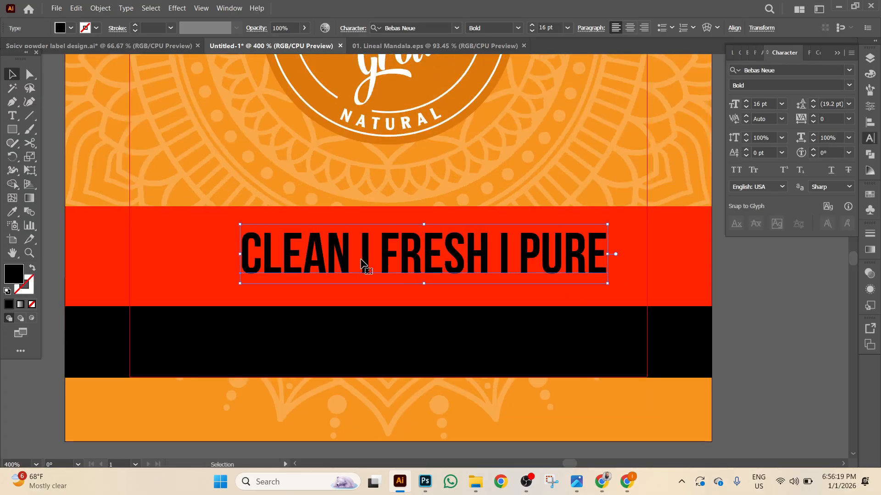
double_click(363, 264)
left_click(389, 260)
left_click(520, 261)
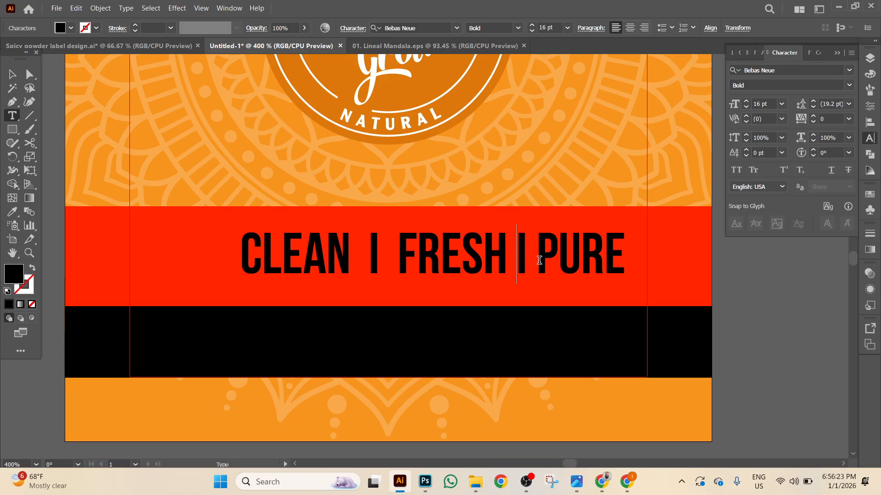
left_click(547, 259)
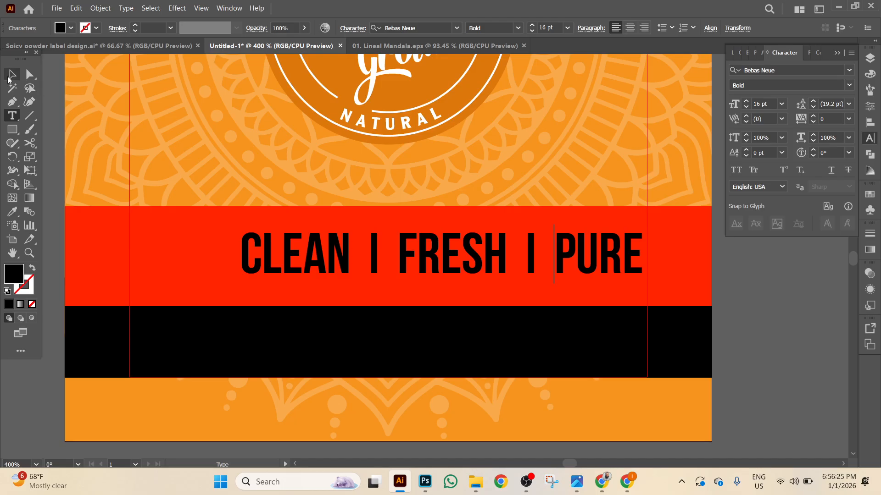
left_click(13, 73)
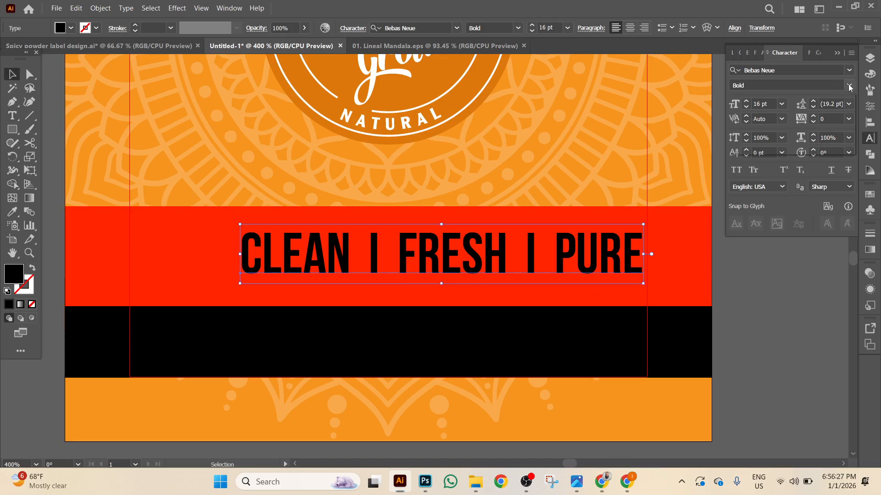
left_click(849, 85)
Set the slogan to Regular, convert it to outlines and centre it on the bars.
left_click(766, 138)
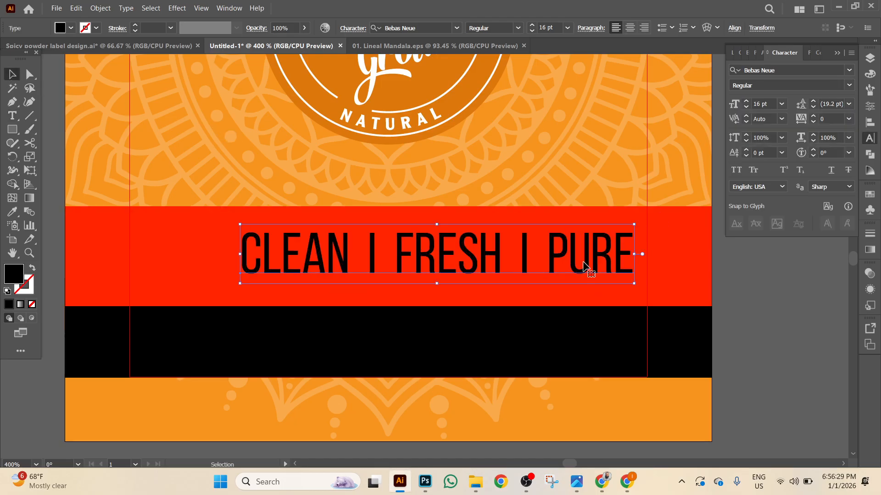
right_click(582, 262)
left_click(625, 293)
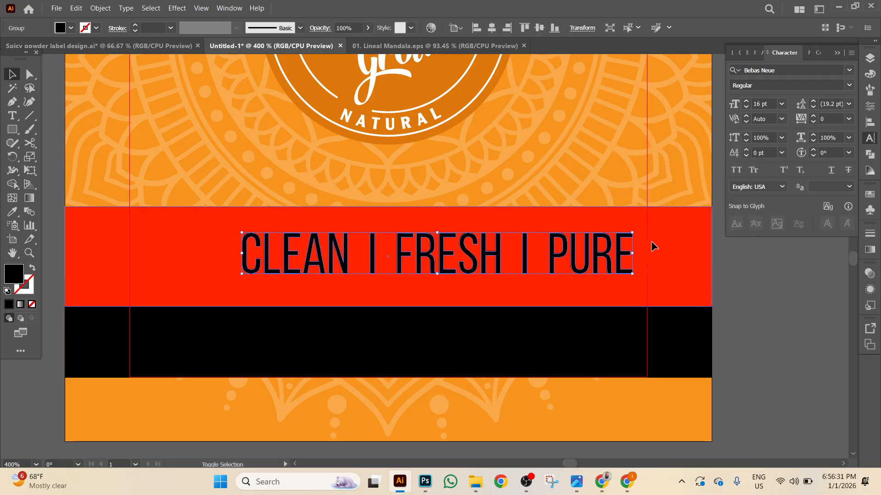
left_click(651, 240)
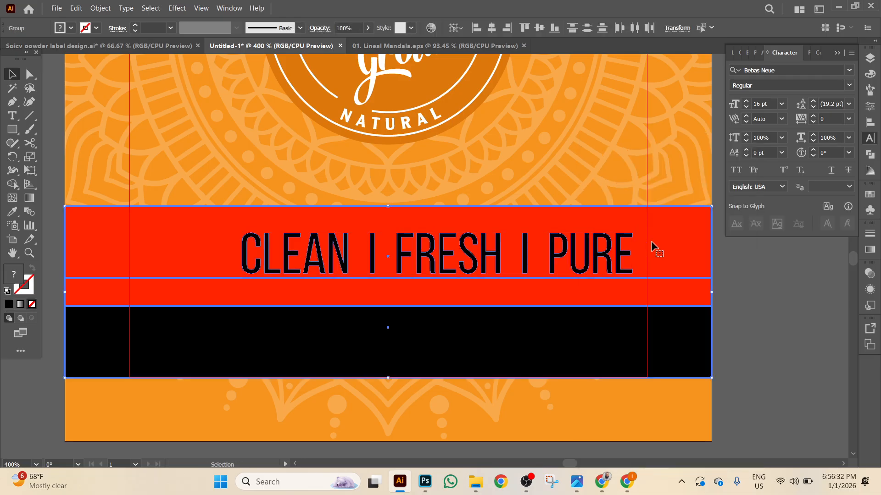
left_click(491, 27)
left_click(540, 28)
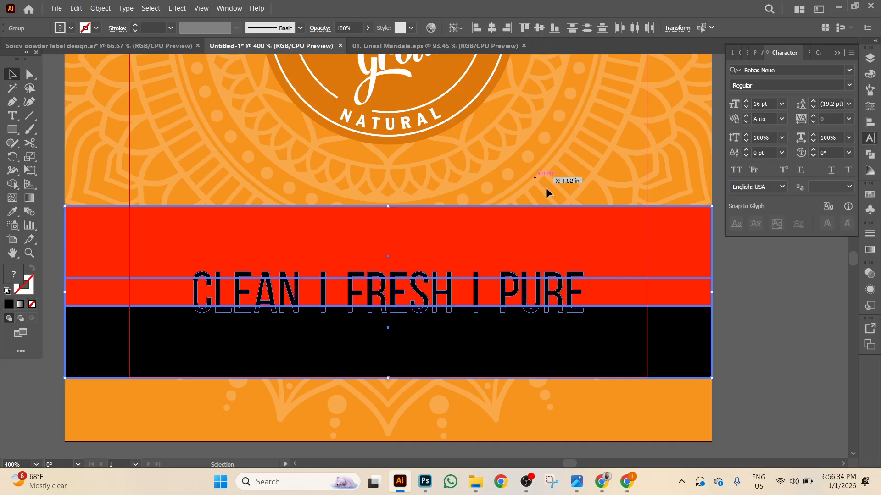
Ungroup the red and black bars and centre the slogan vertically on the red bar.
left_click(768, 284)
left_click(550, 314)
left_click(597, 245)
right_click(596, 242)
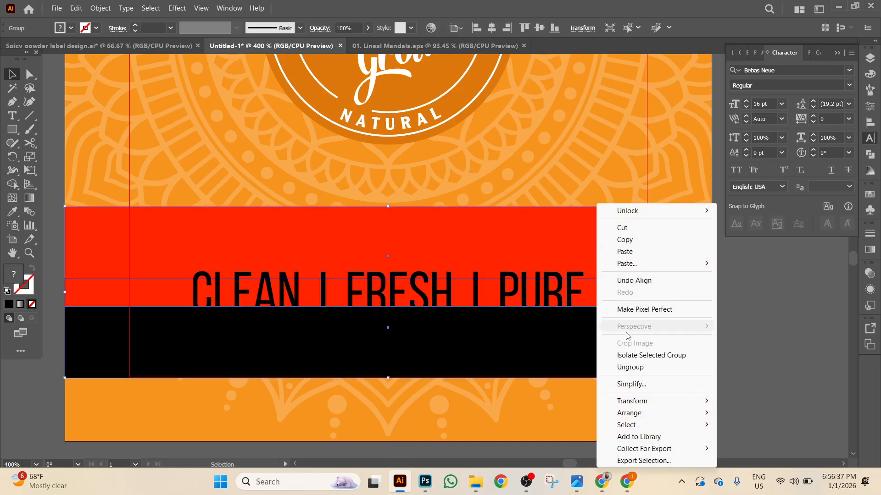
left_click(630, 367)
key("ctrl+shift+a")
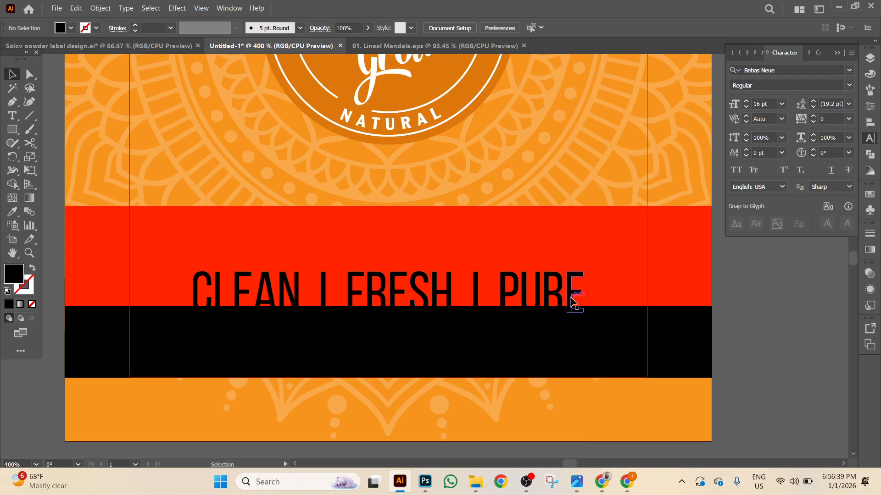
left_click(572, 302)
left_click(642, 247, "shift")
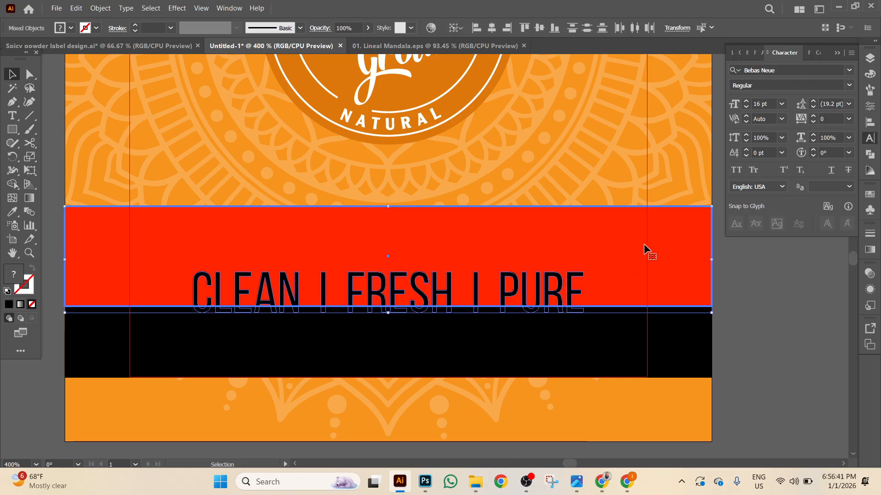
left_click(540, 28)
left_click(786, 287)
left_click(571, 264)
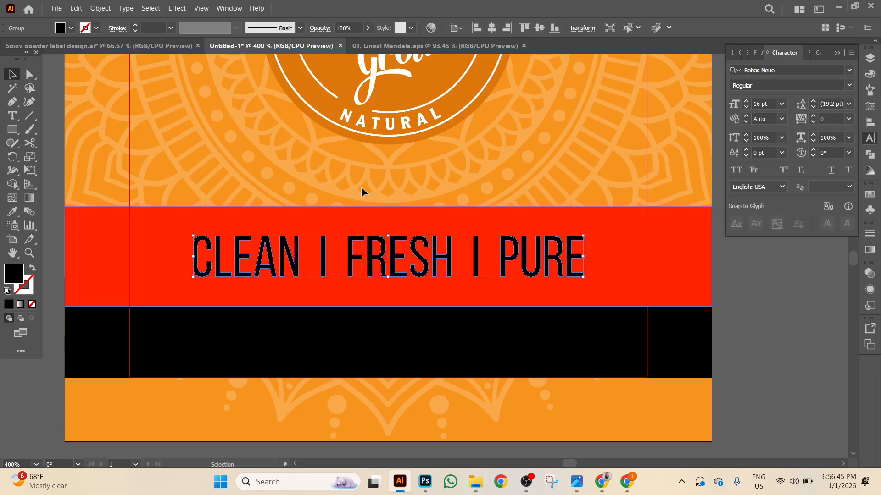
Give the outlined slogan a white fill.
left_click(60, 28)
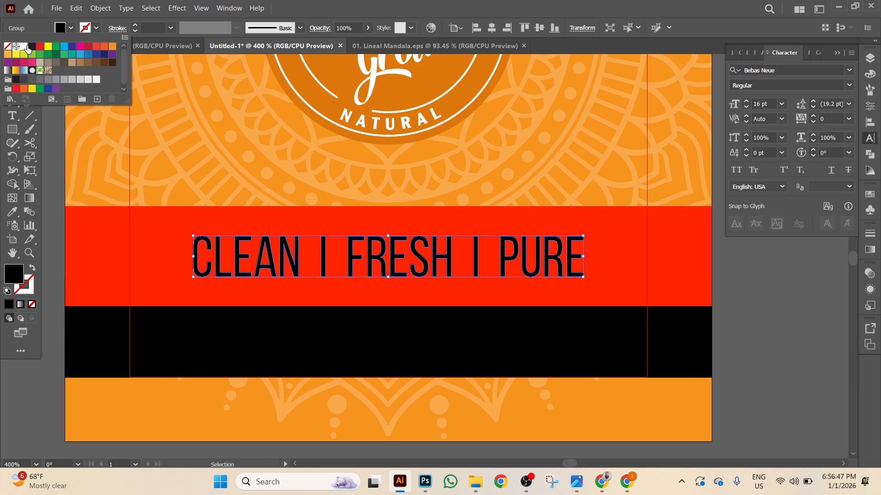
left_click(24, 46)
left_click(779, 300)
left_click_drag(785, 306, 809, 199)
left_click(12, 115)
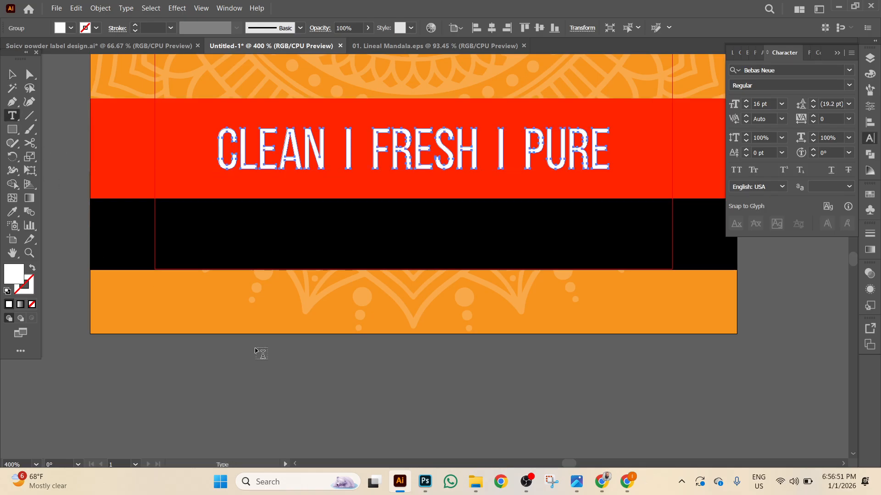
Type 'NET WT 100G' as a new text line below the label.
left_click(276, 383)
type("N")
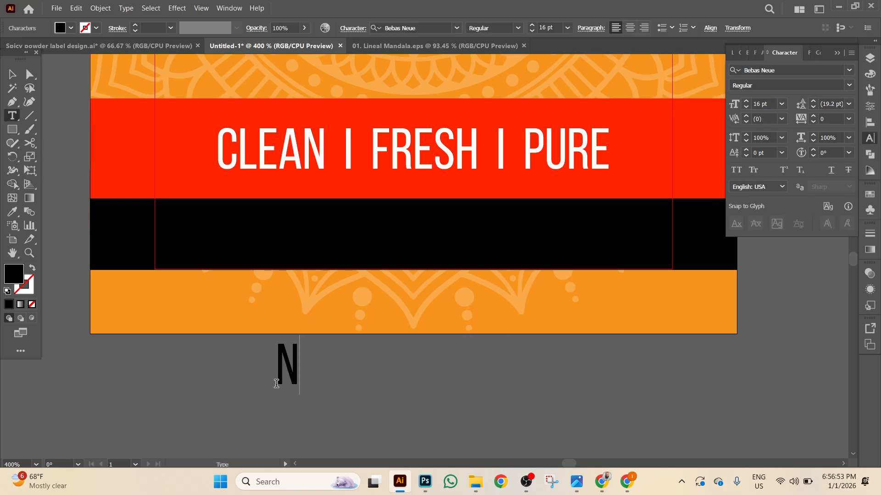
type("ET")
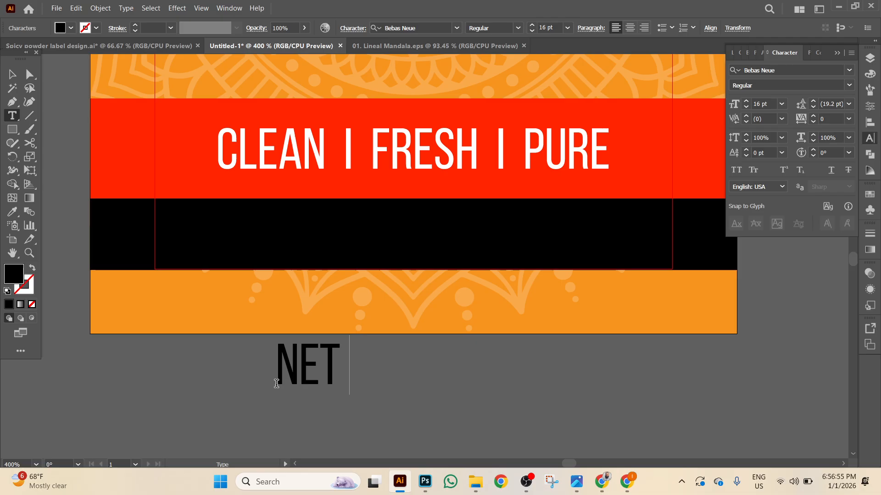
type(" WT 100")
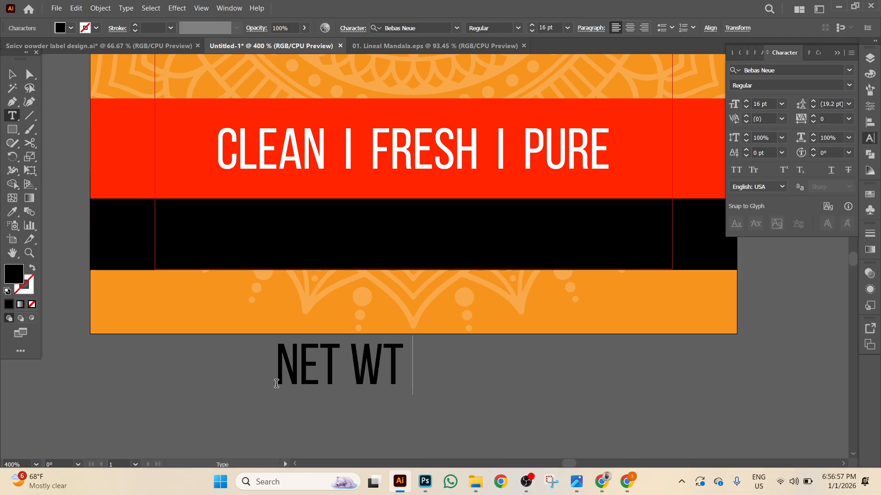
type("G")
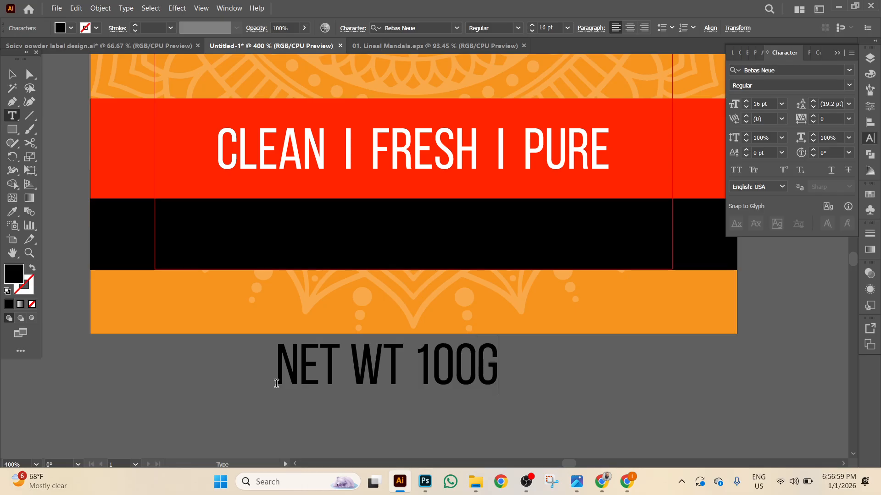
left_click(14, 76)
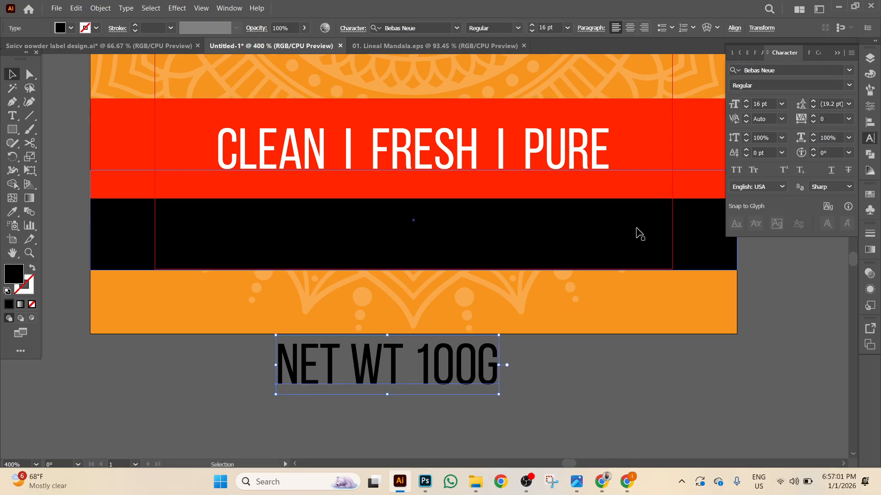
Set the weight text to Montserrat Bold, 7 pt, with a white fill.
left_click(790, 70)
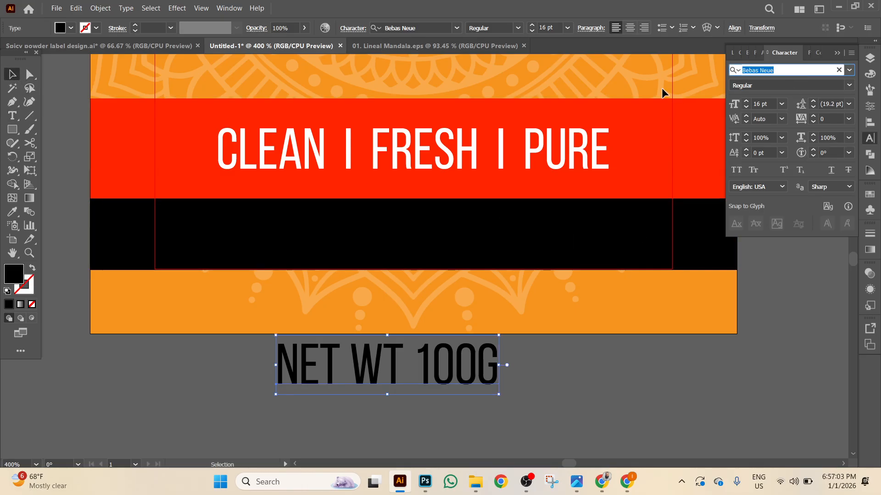
type("m")
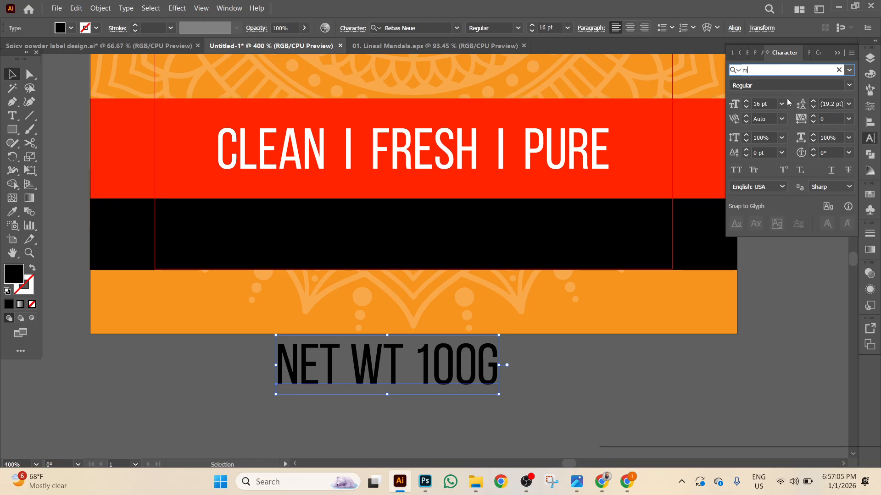
type("ont")
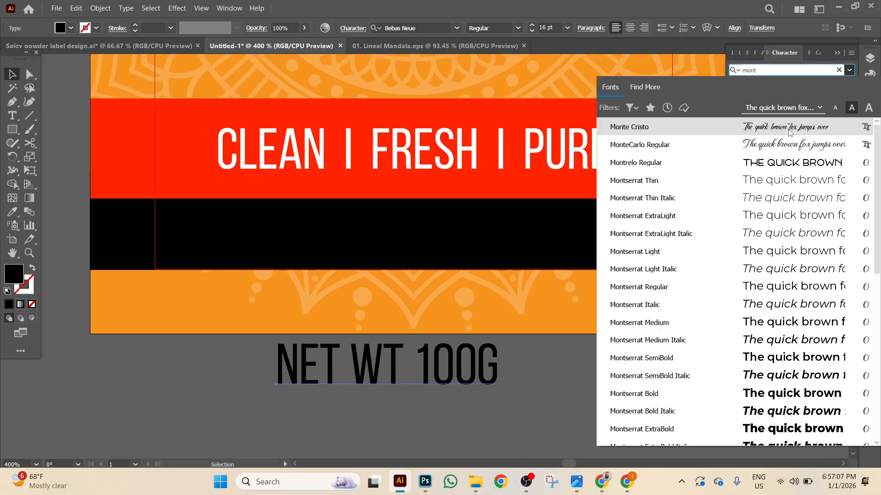
left_click(637, 394)
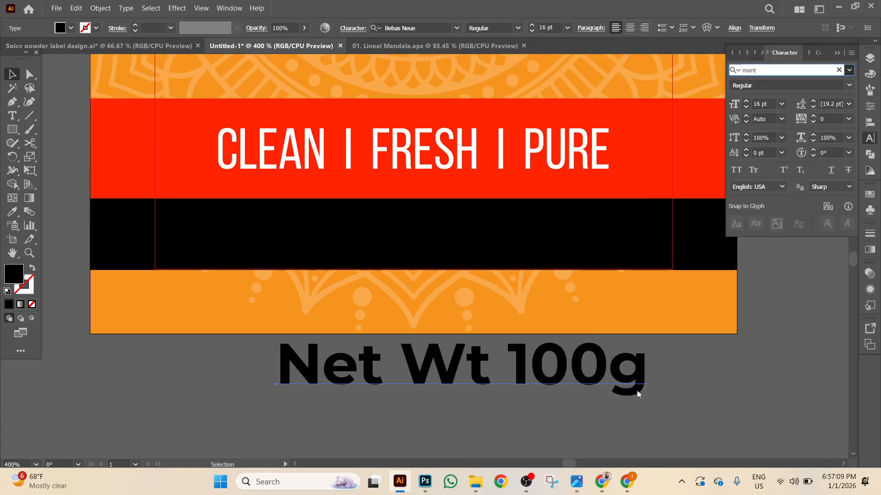
left_click(746, 107)
left_click(746, 107)
left_click(747, 107)
left_click(746, 108)
left_click(746, 107)
left_click(747, 107)
left_click(747, 107)
left_click(746, 107)
left_click(747, 107)
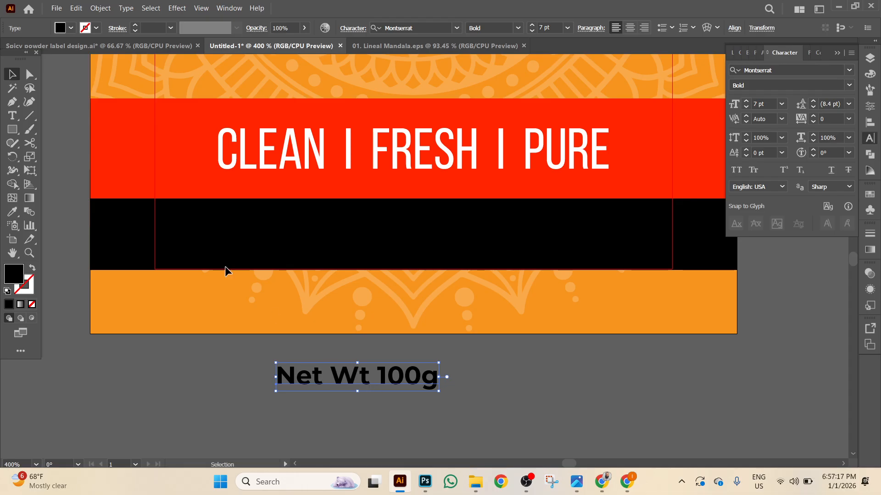
left_click(60, 28)
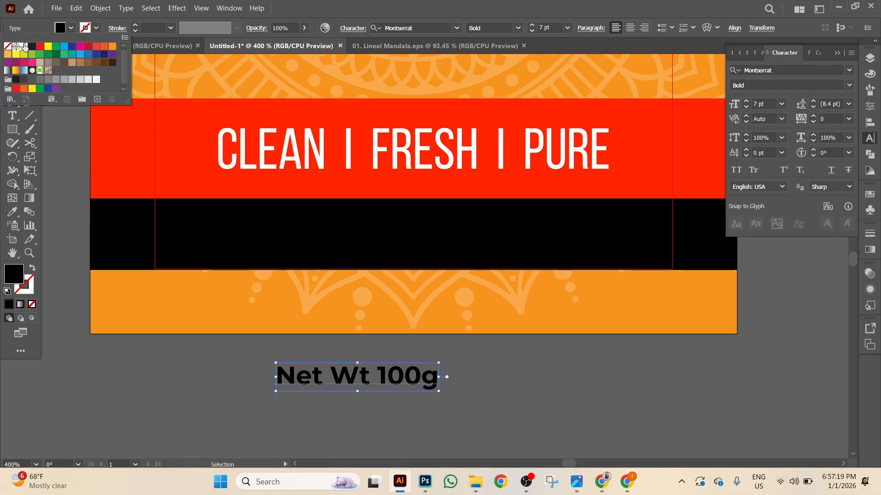
left_click(24, 47)
key("Escape")
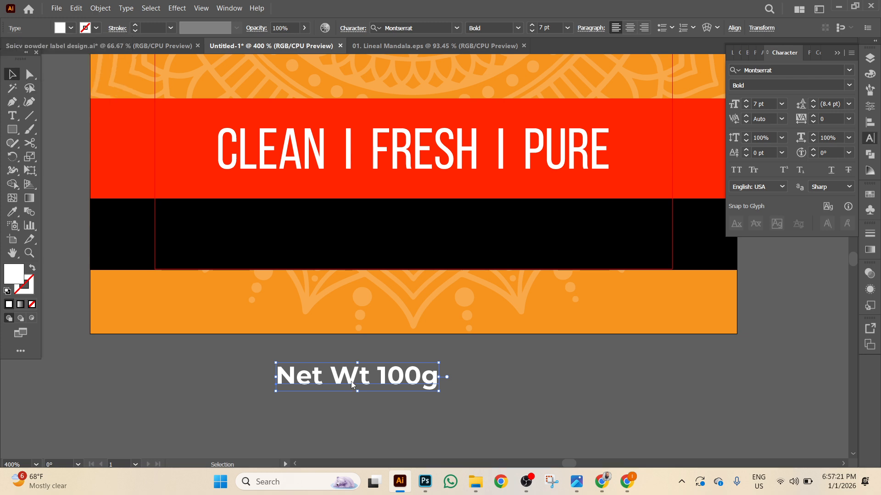
Centre the weight text horizontally on the black band and convert it to outlines.
left_click_drag(360, 384, 371, 244)
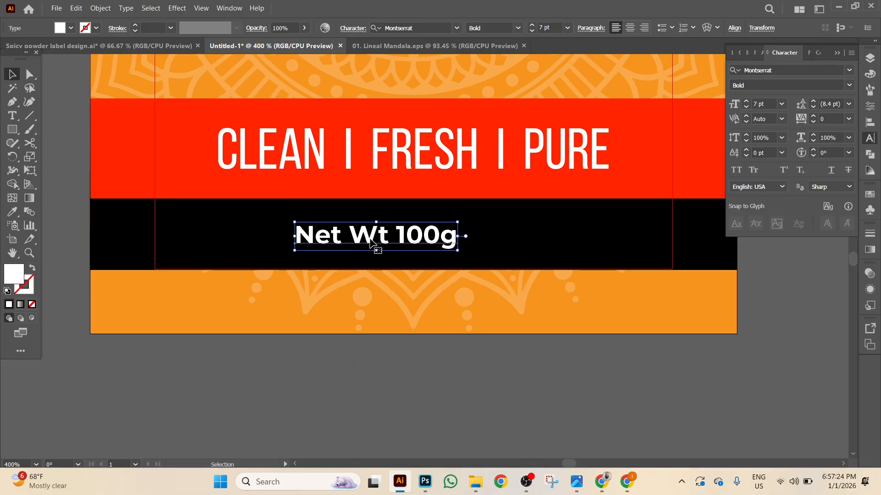
left_click(560, 247, "shift")
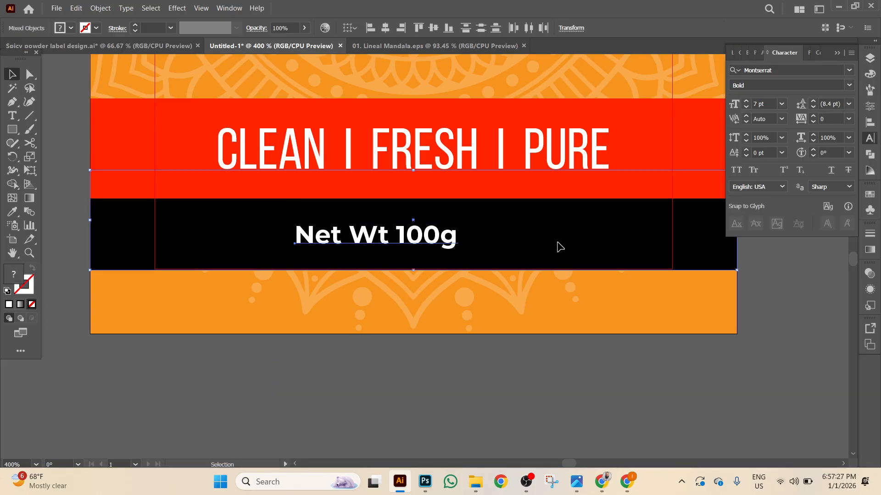
left_click(385, 28)
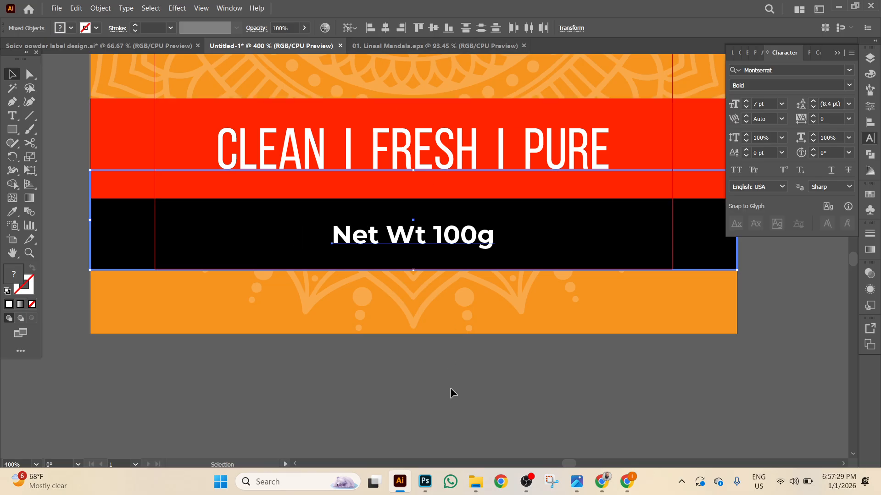
left_click(452, 388)
left_click(469, 244)
right_click(469, 244)
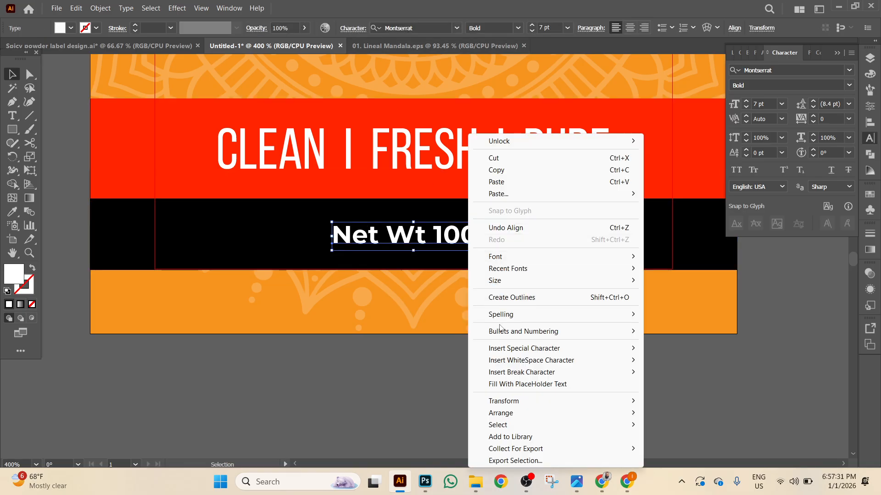
left_click(510, 300)
left_click(465, 417)
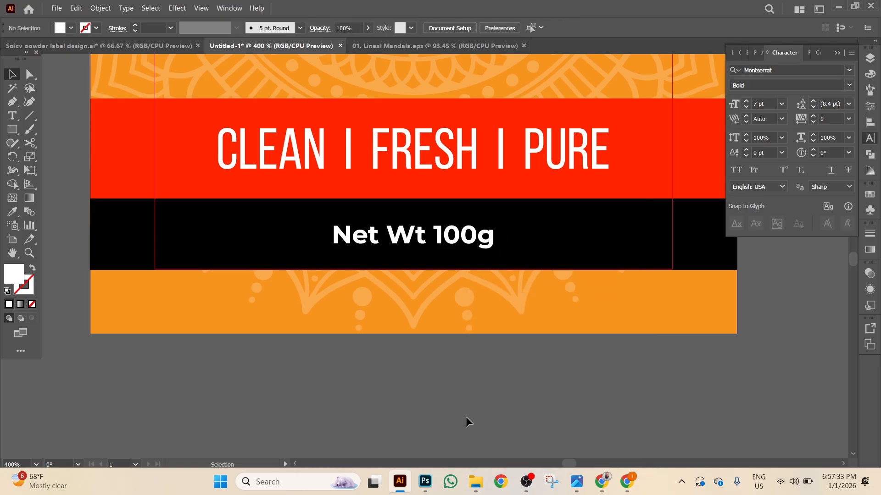
Zoom out to the whole label, then bring up the spice label design's jar mockup.
scroll(466, 416, "up", 1)
key("ctrl+minus")
key("ctrl+minus")
key("ctrl+minus")
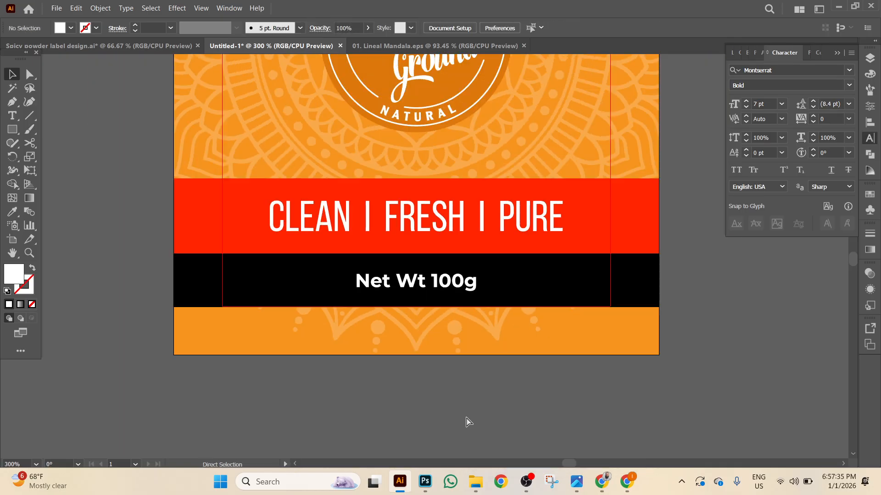
scroll(619, 294, "up", 5)
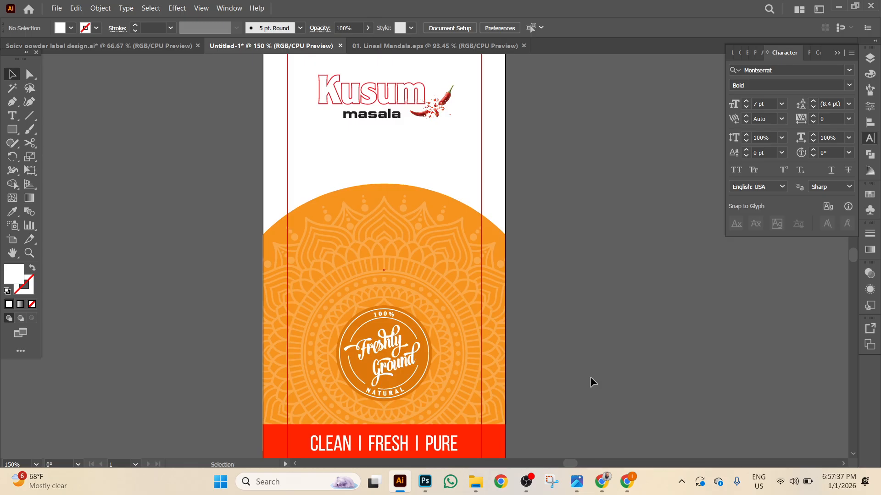
left_click_drag(624, 243, 687, 232)
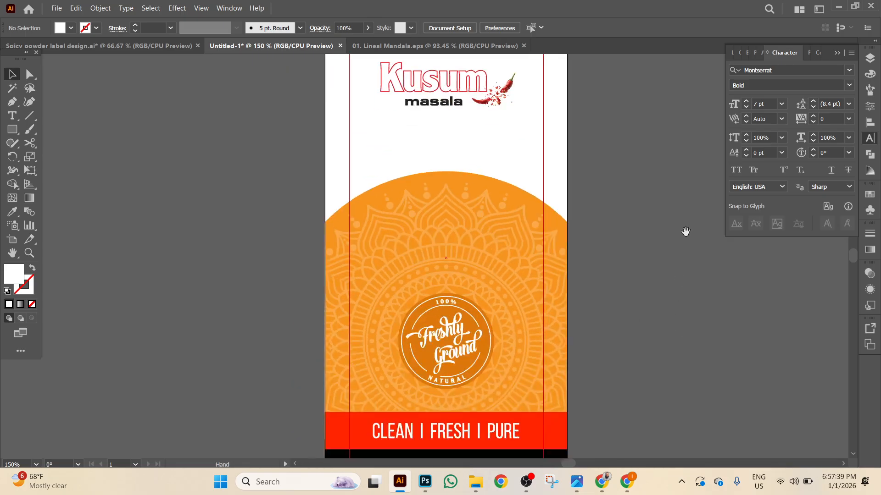
left_click(172, 50)
left_click_drag(488, 122, 405, 120)
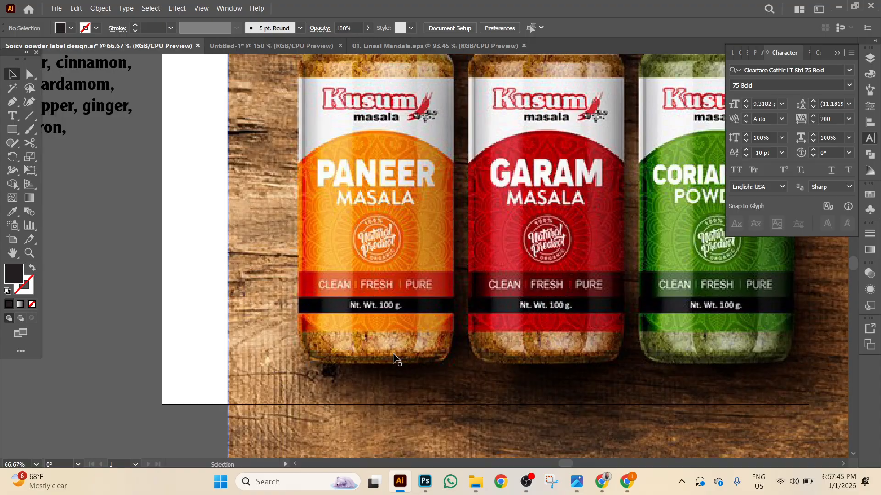
Return to the Untitled-1 document with the label artboard.
scroll(393, 358, "up", 2)
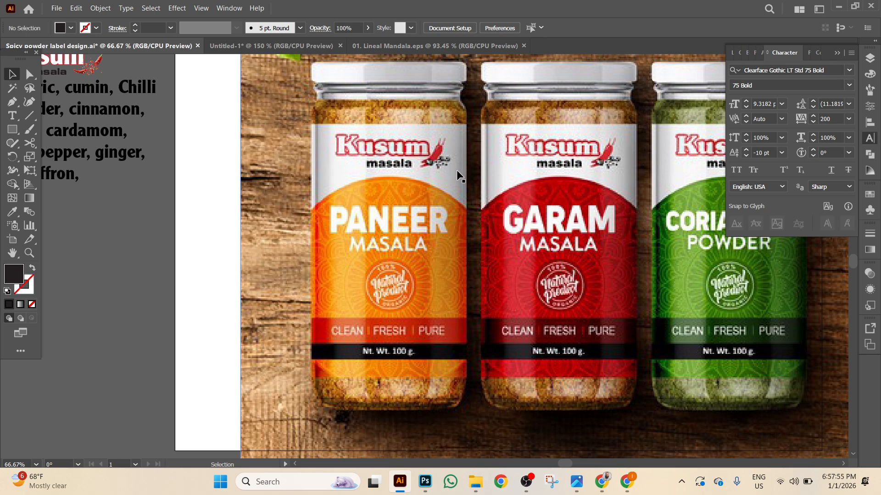
left_click(290, 48)
Draw a 2.5 × 5 in rectangle centred horizontally and vertically on the artboard.
left_click_drag(251, 236, 167, 216)
key("m")
left_click(133, 172)
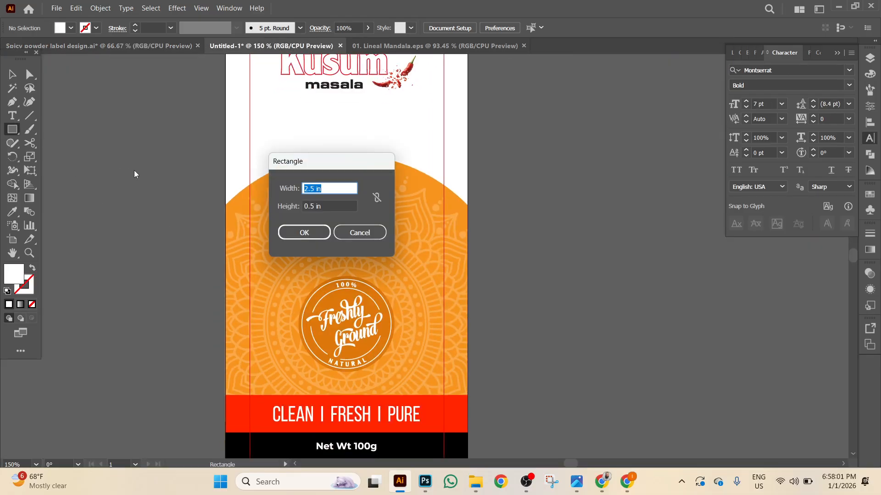
type("2")
key("Tab")
type("5")
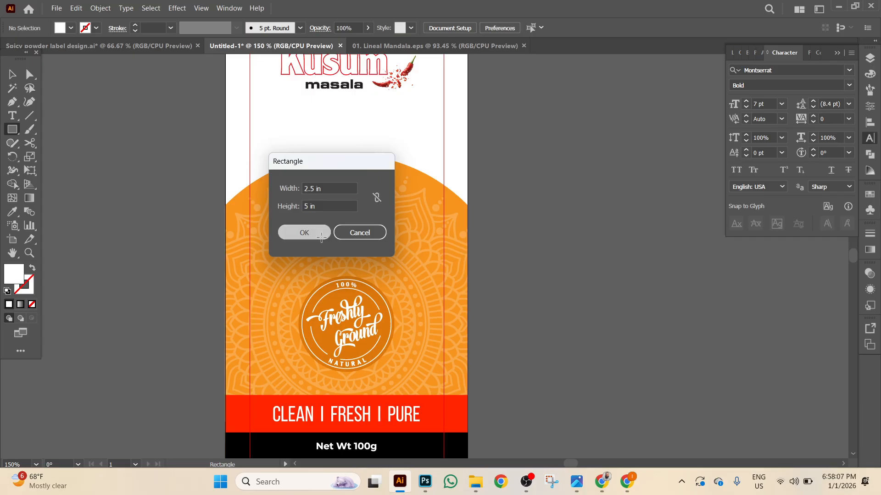
left_click(321, 238)
left_click(493, 29)
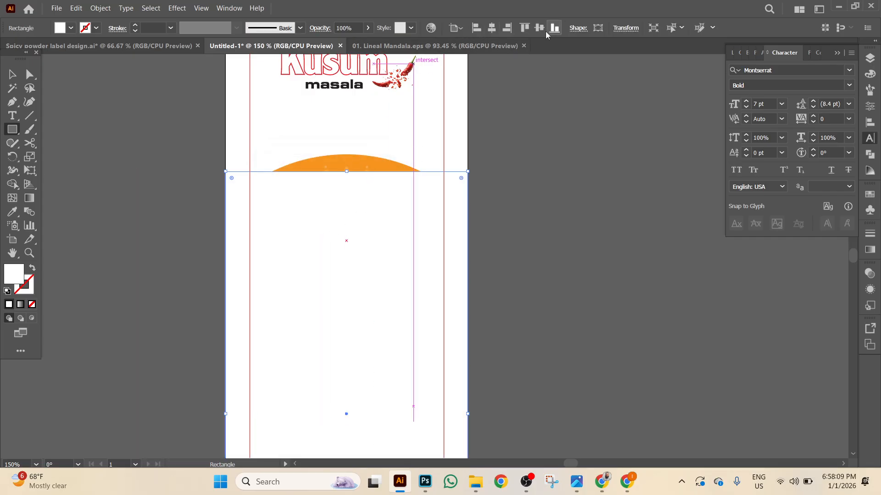
left_click(539, 28)
Send the rectangle behind all the label artwork.
left_click(12, 74)
right_click(132, 154)
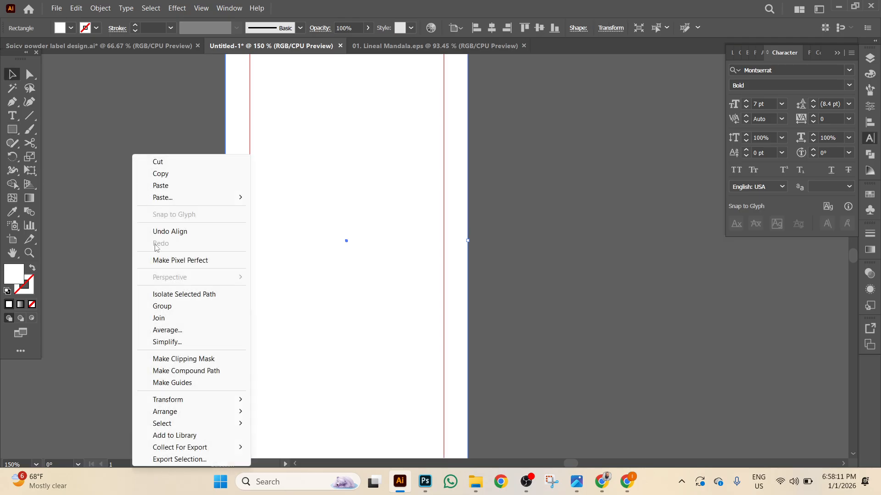
mouse_move(183, 411)
left_click(311, 447)
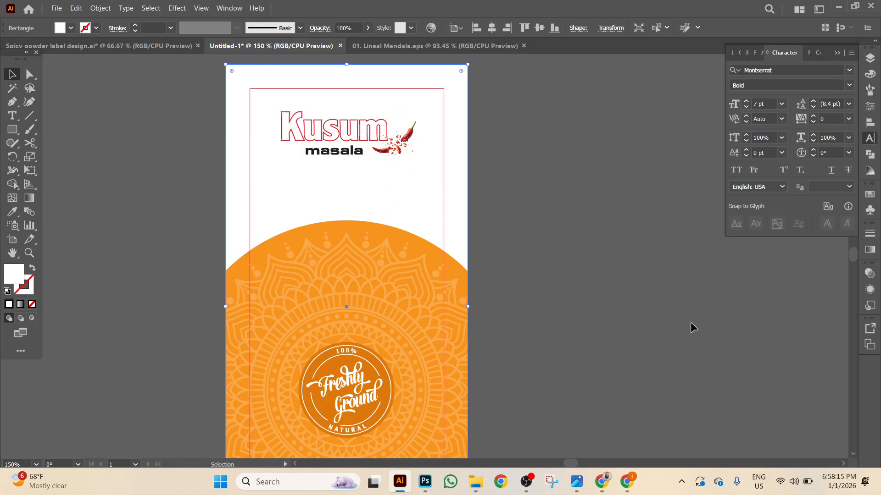
Fill the background rectangle with a dark-white-dark linear gradient, white stop at 50%, left midpoint 13%.
left_click(869, 250)
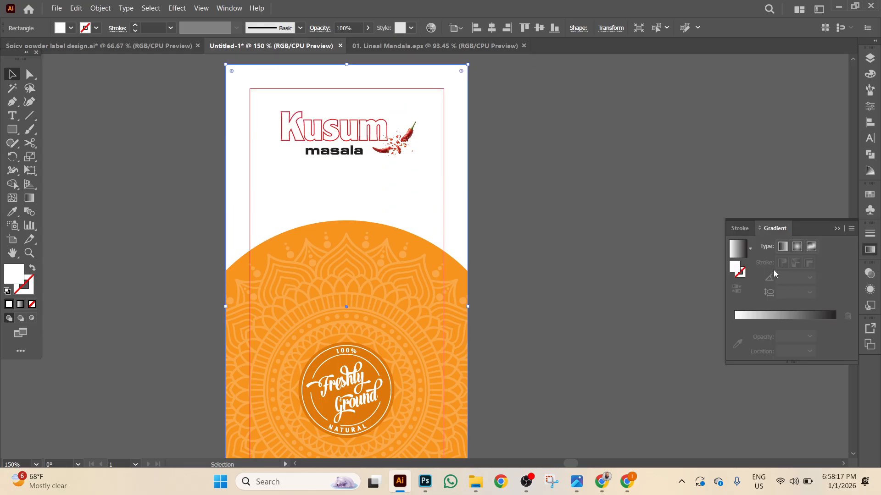
left_click(739, 259)
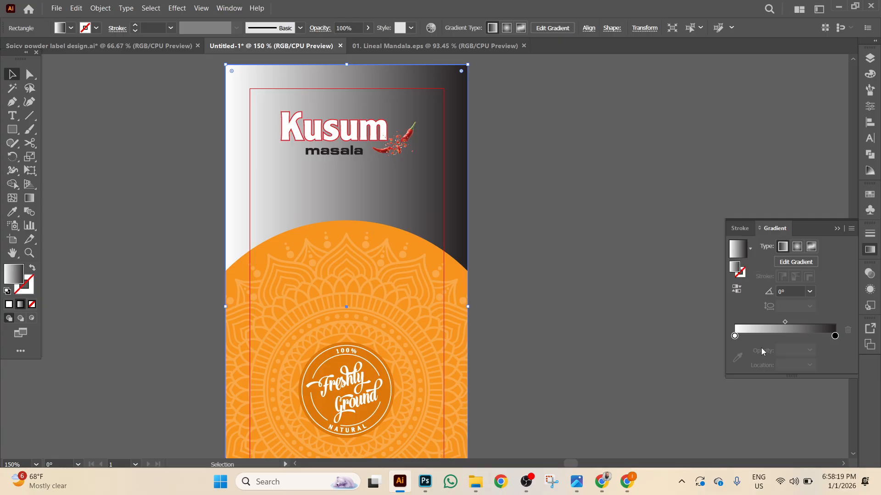
left_click_drag(785, 322, 824, 318)
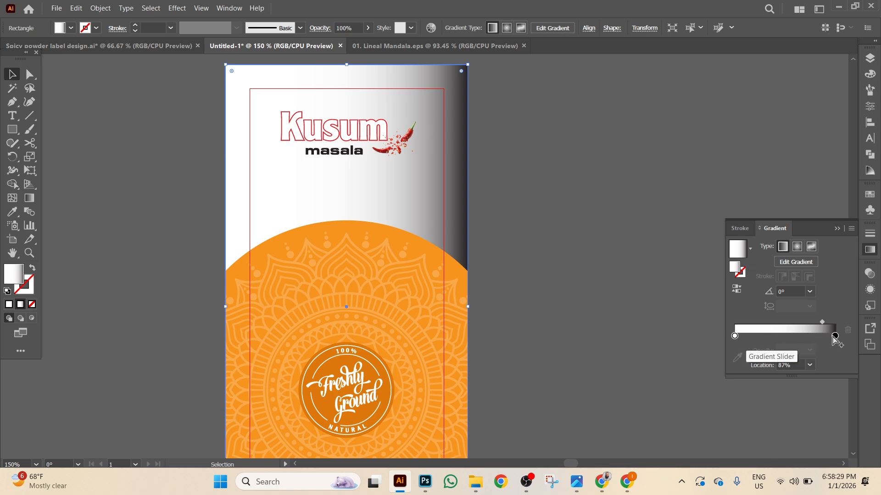
left_click_drag(832, 337, 799, 338)
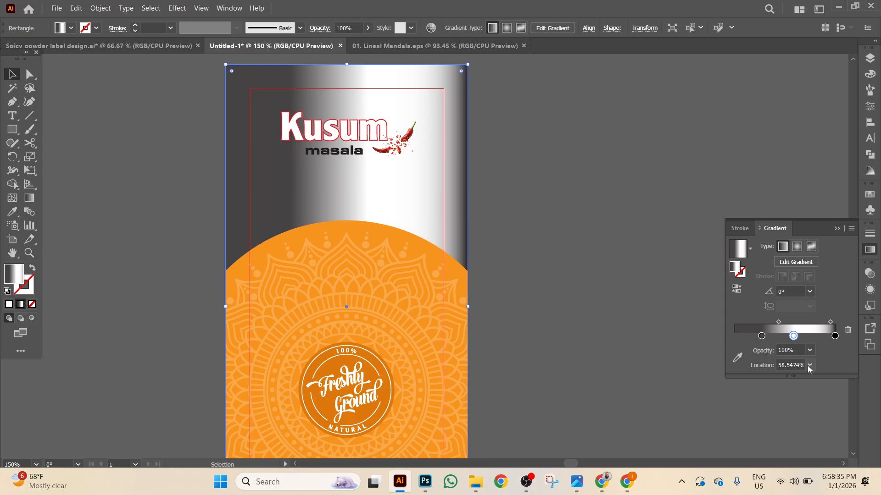
left_click(810, 365)
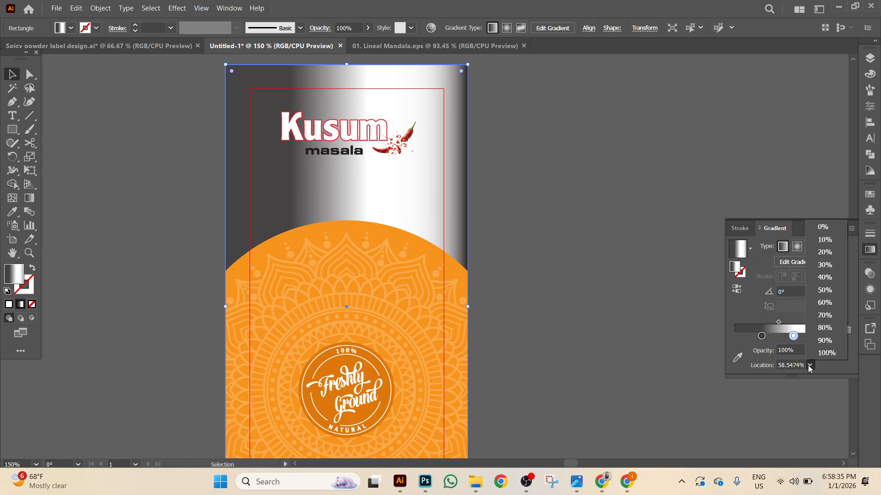
left_click(824, 290)
left_click_drag(763, 338, 704, 348)
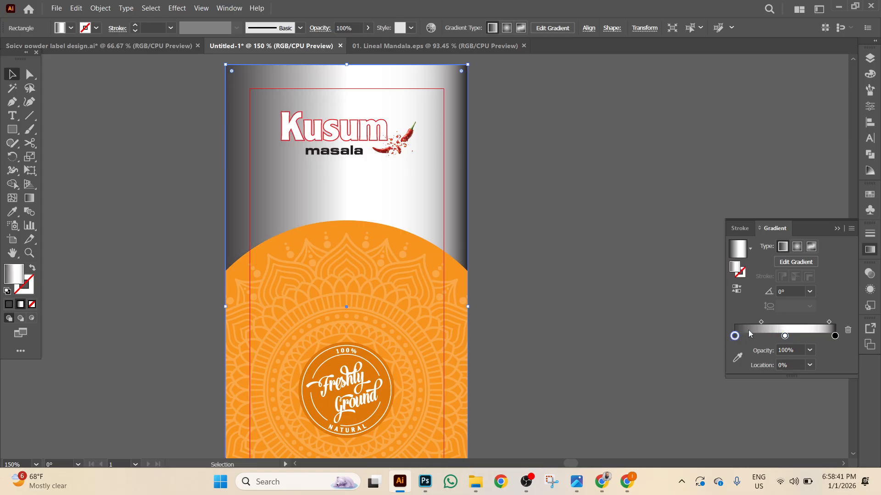
left_click_drag(761, 322, 741, 323)
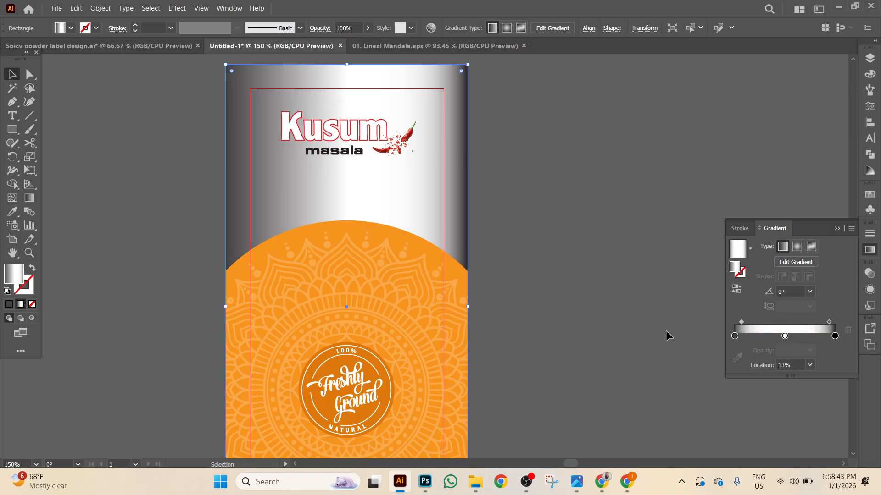
left_click(563, 295)
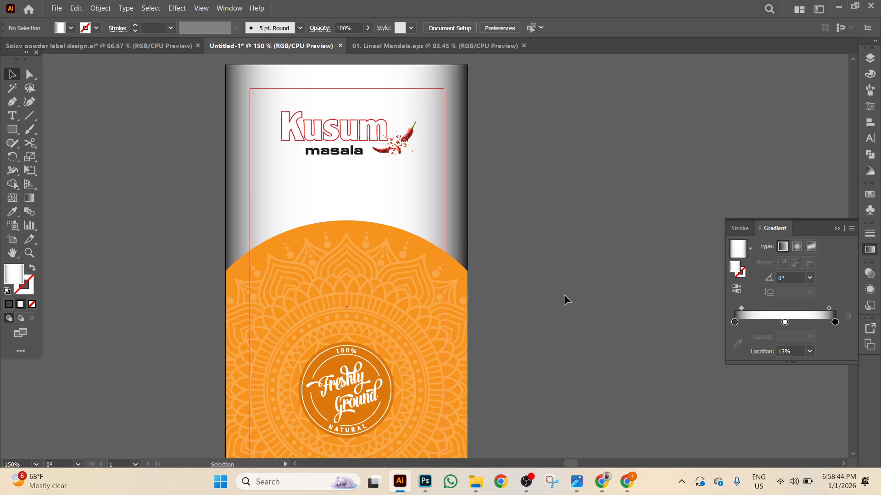
left_click(466, 214)
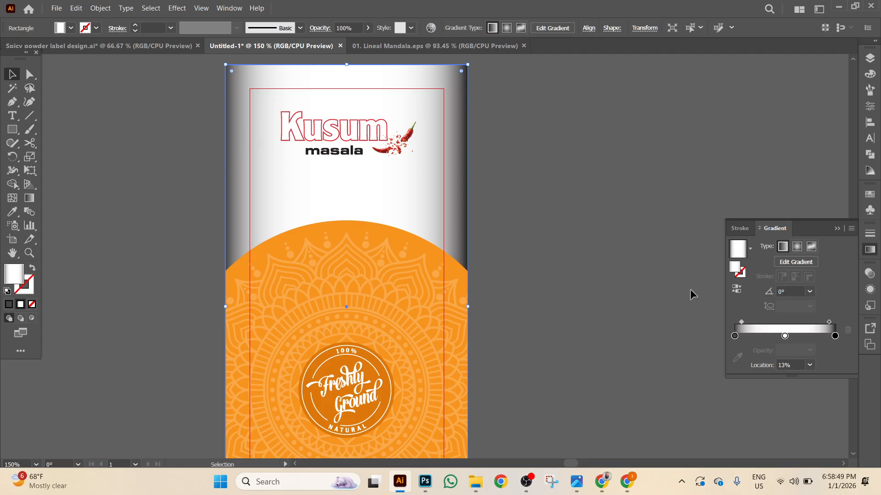
Lower both end gradient stops to 50% opacity.
left_click(734, 336)
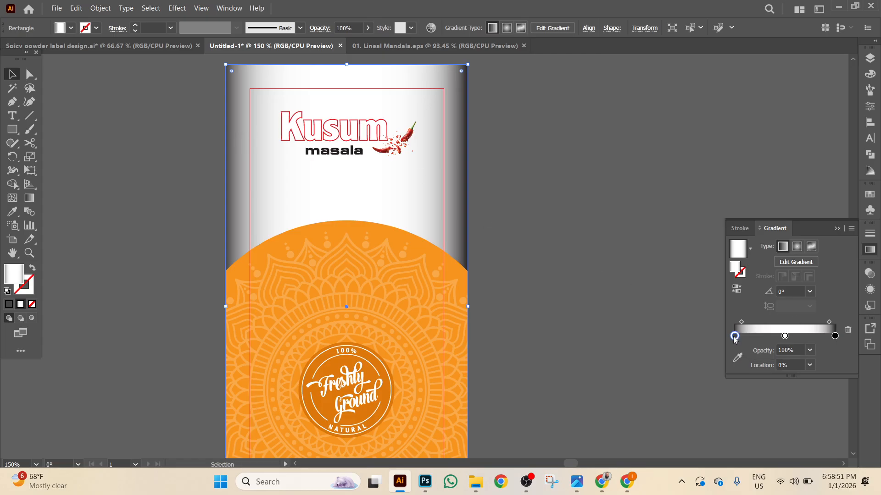
left_click(809, 352)
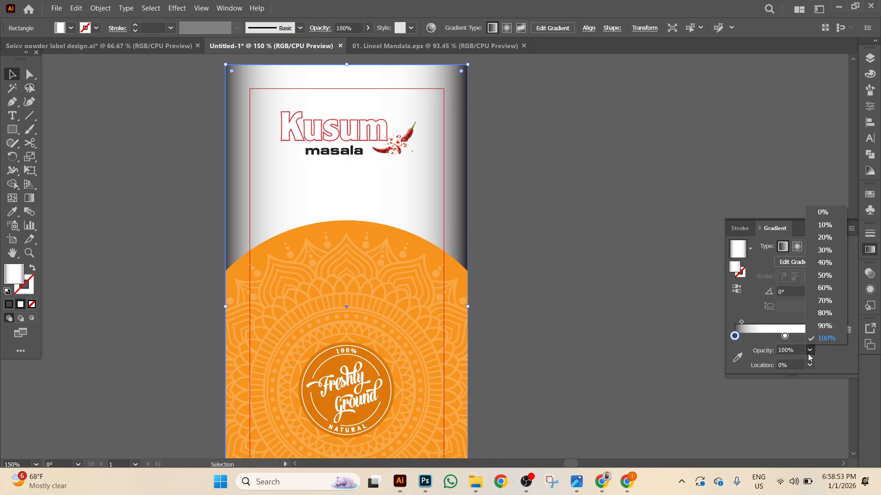
left_click(824, 275)
left_click(547, 285)
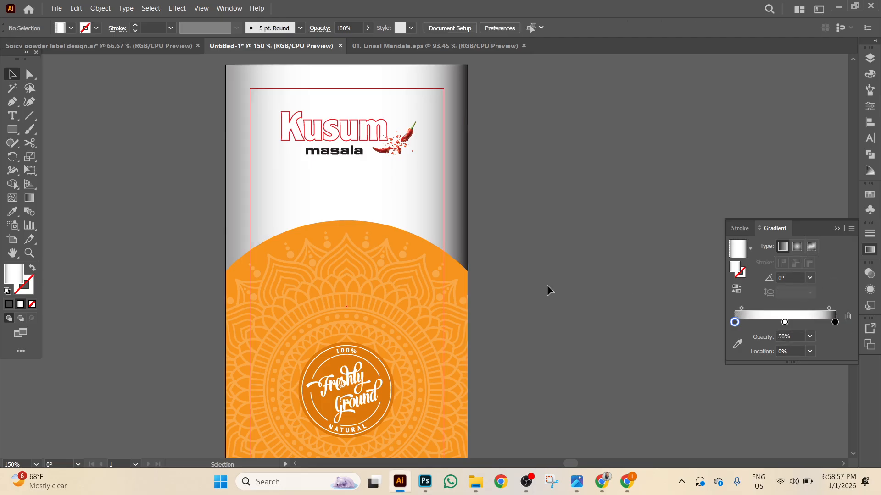
left_click(461, 199)
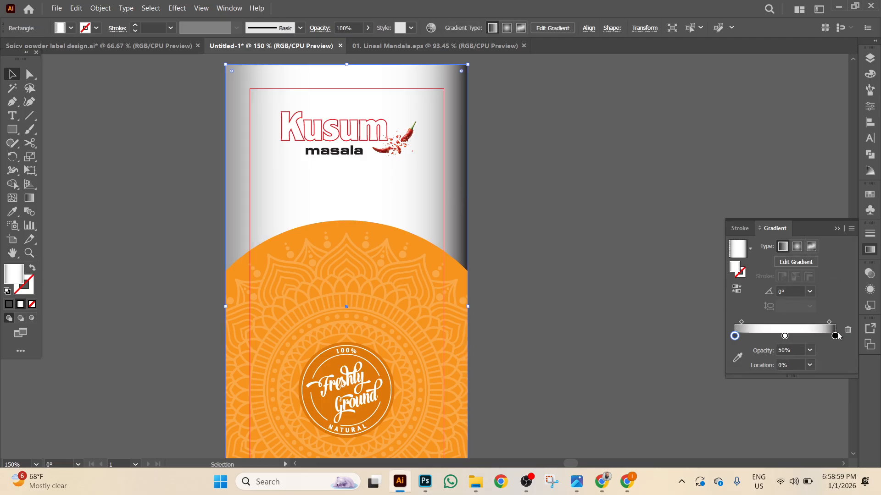
left_click(835, 336)
left_click(810, 351)
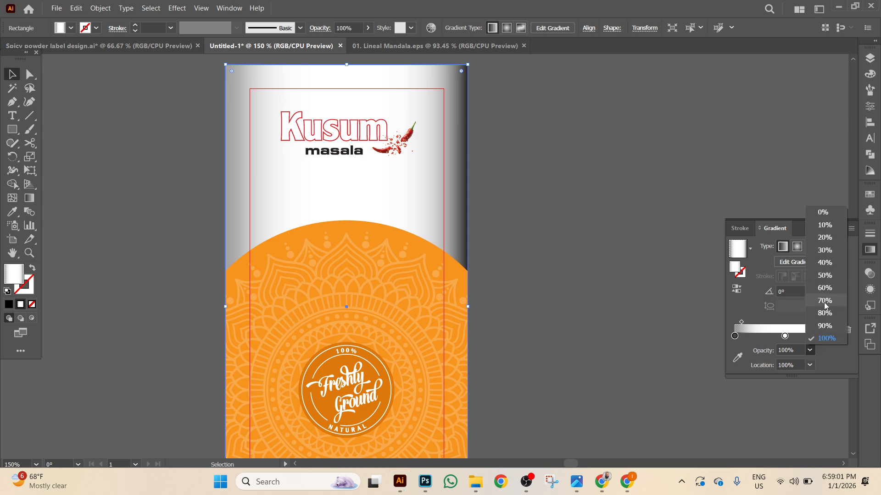
left_click(824, 276)
left_click(560, 308)
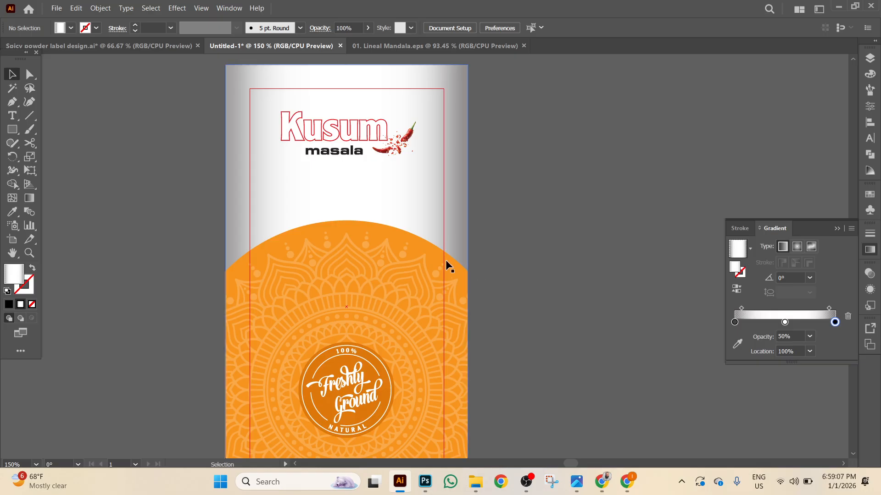
left_click(457, 219)
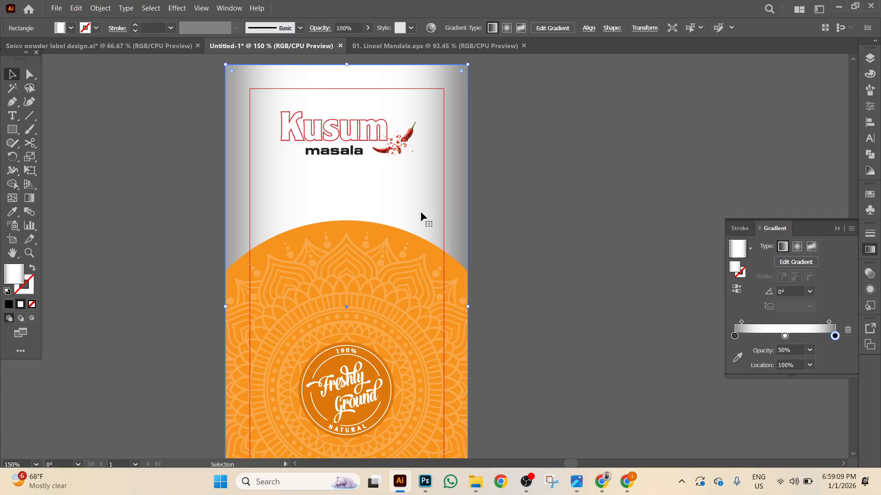
Delete the gradient background rectangle.
left_click(829, 322)
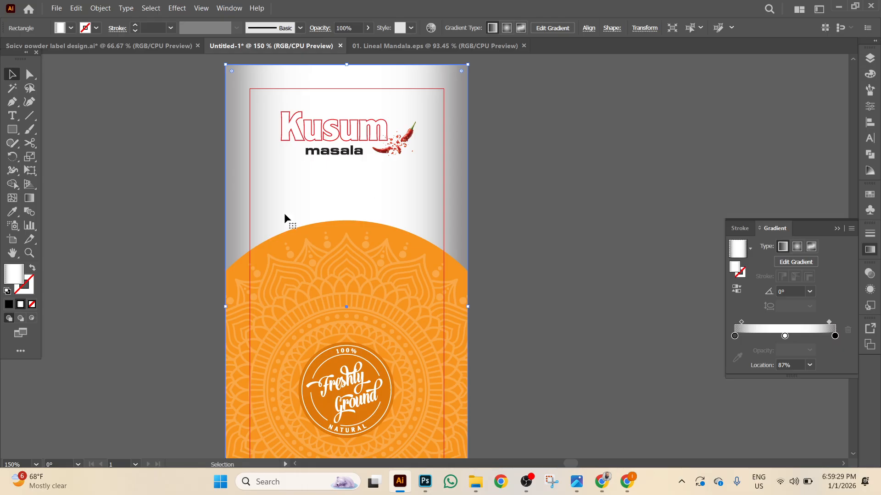
left_click_drag(222, 306, 250, 306)
key("Delete")
Draw a 0.25 × 5 in strip aligned to the artboard's top right edge.
left_click(17, 132)
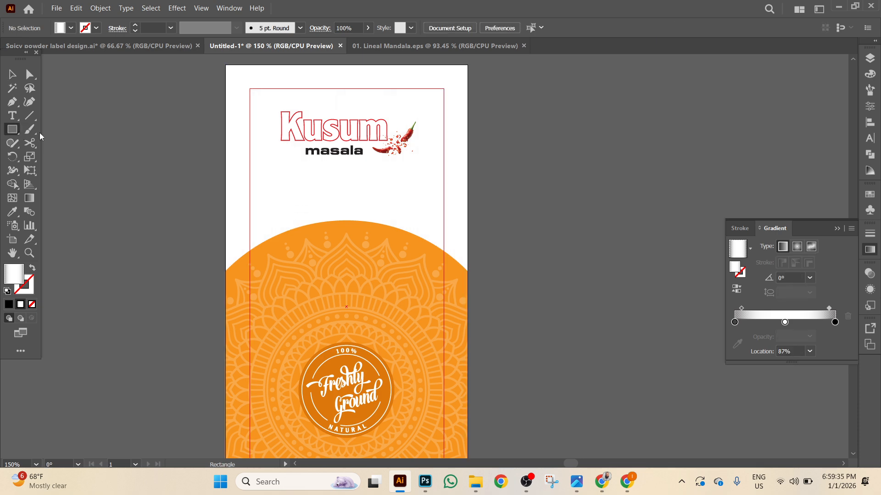
left_click(138, 145)
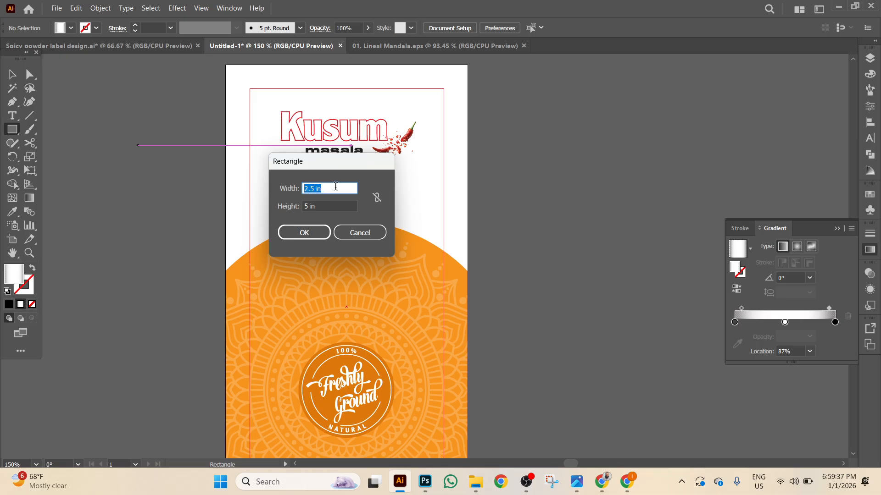
type("0.25")
key("Return")
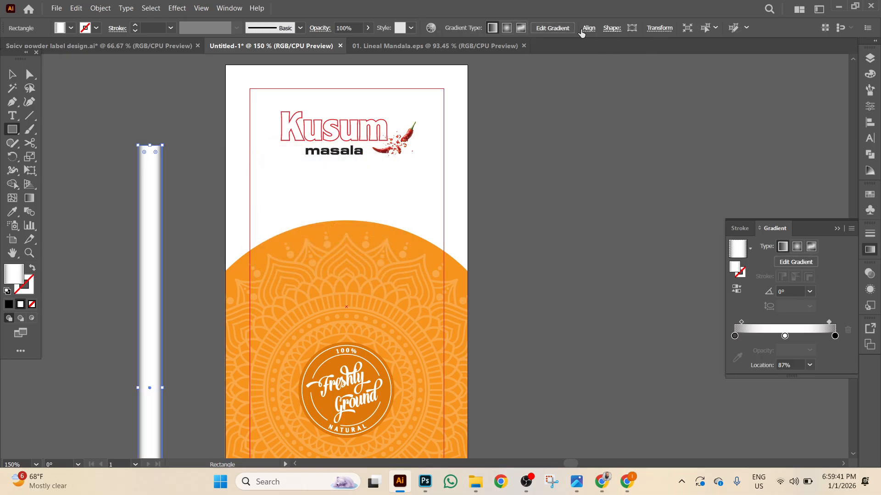
left_click(589, 28)
left_click(509, 60)
left_click(543, 61)
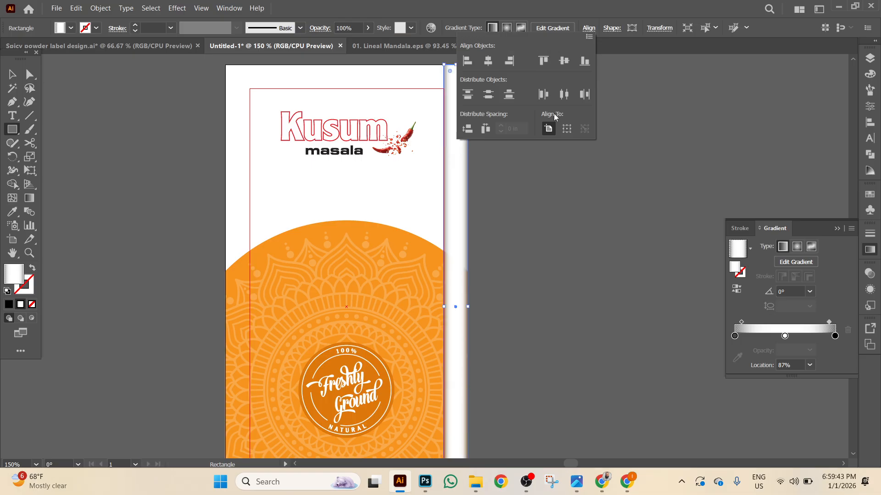
left_click(802, 362)
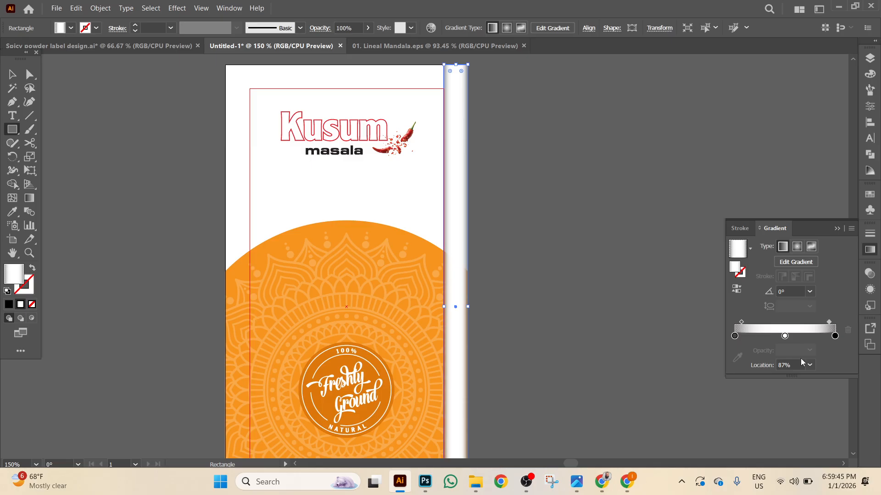
Give the strip a two-stop white-to-black gradient with the dark end at full opacity.
left_click_drag(735, 337, 846, 351)
left_click_drag(785, 337, 734, 337)
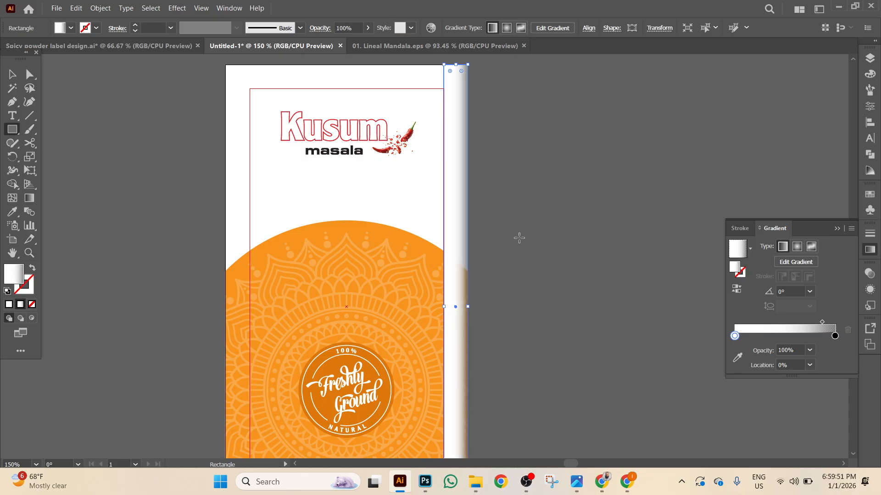
left_click_drag(822, 323, 819, 323)
left_click(834, 337)
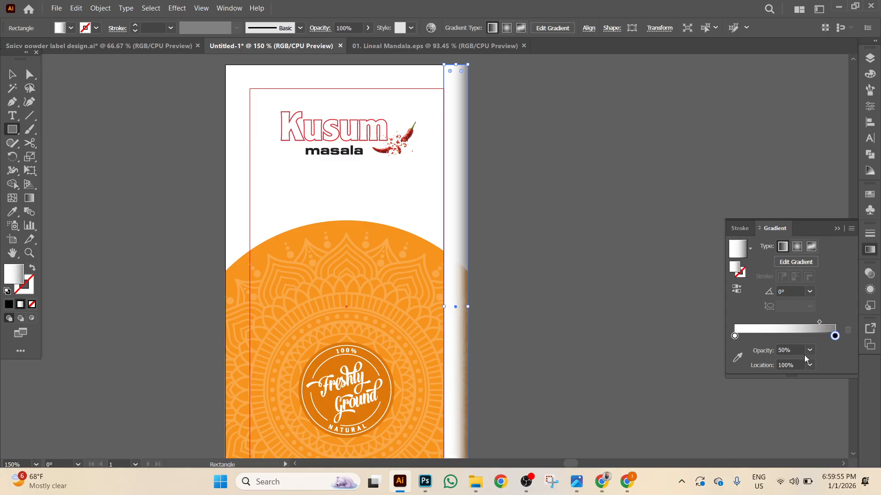
left_click(810, 350)
left_click(824, 340)
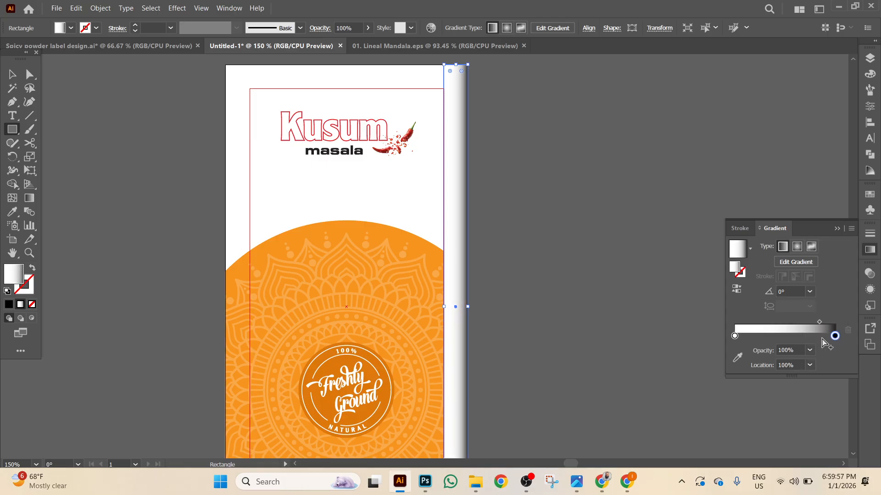
key("v")
left_click(556, 183)
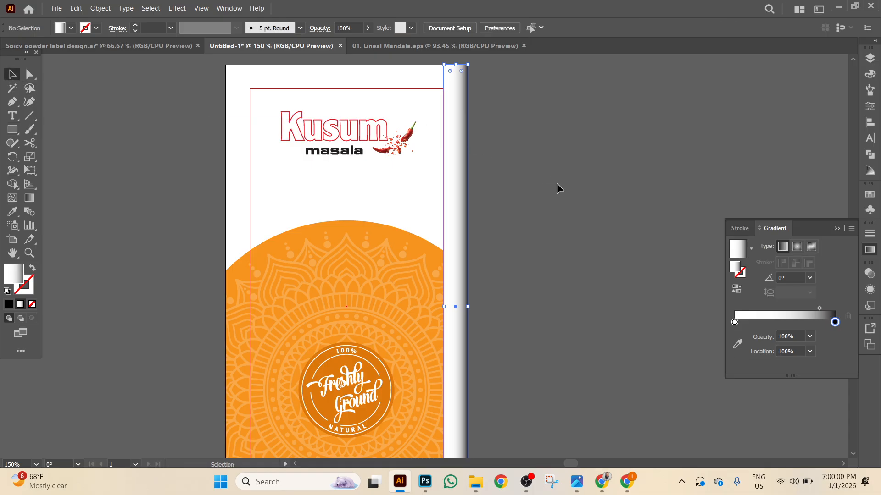
left_click(460, 243)
left_click(588, 255)
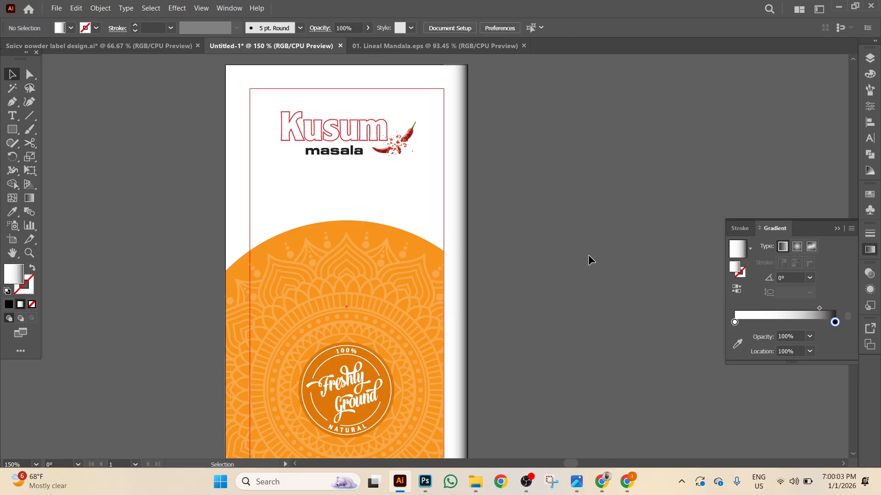
Send the right-edge gradient strip behind the mandala and adjust where its gradient darkens.
right_click(460, 256)
mouse_move(504, 414)
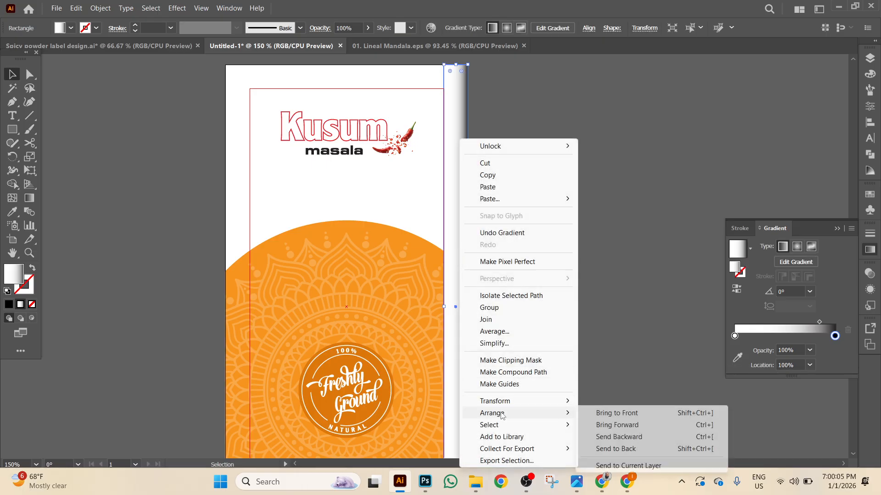
left_click(637, 449)
left_click(602, 257)
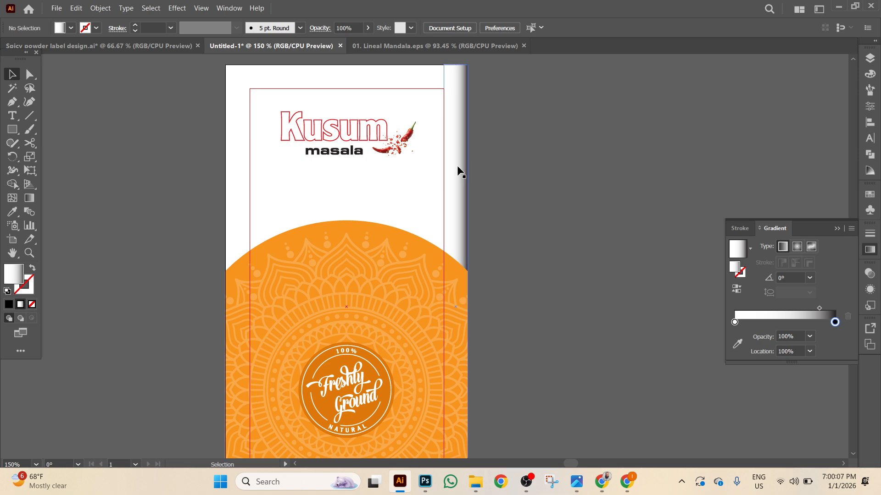
left_click(452, 161)
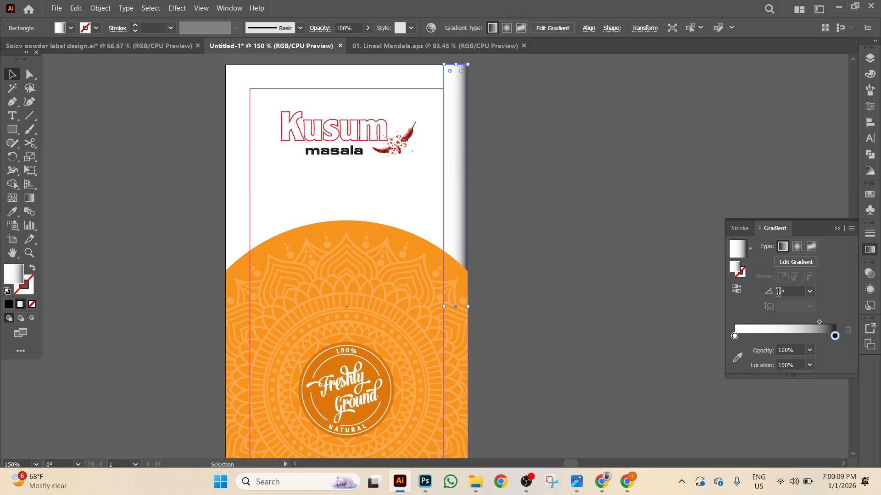
left_click_drag(835, 336, 807, 325)
left_click(564, 253)
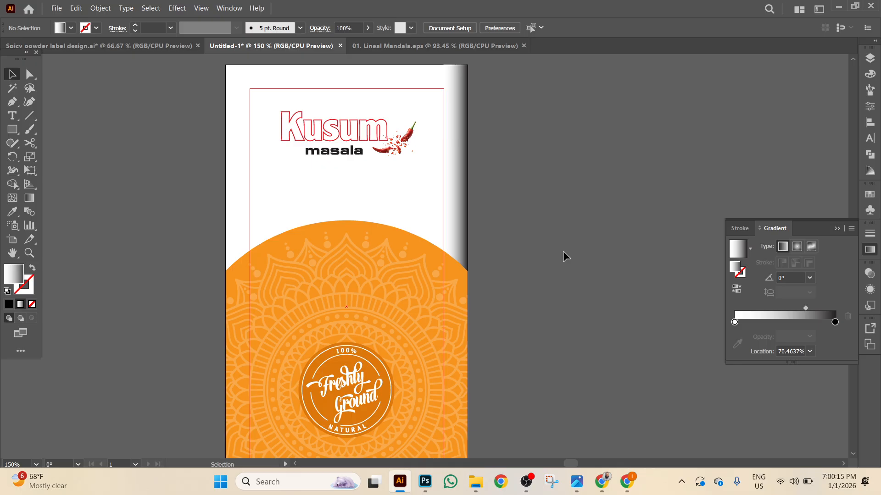
Alt-drag a copy of the strip leftward and align it to the artboard's left edge.
left_click(460, 170)
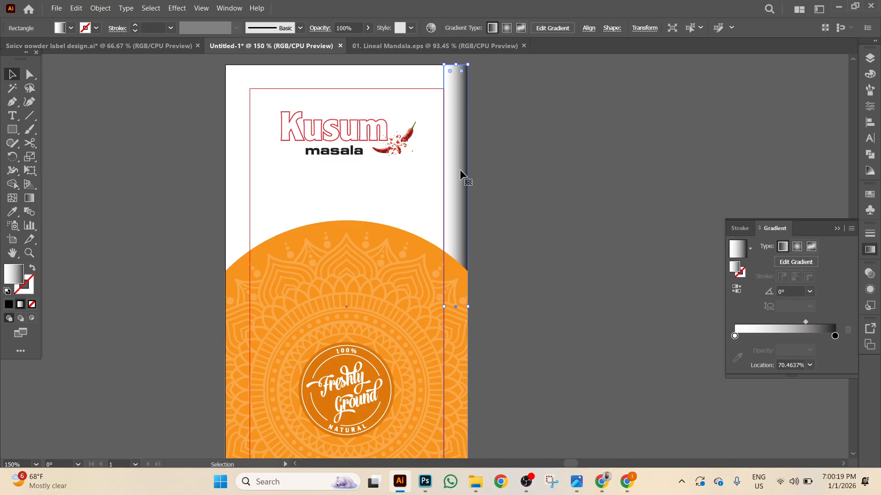
left_click_drag(459, 169, 250, 174)
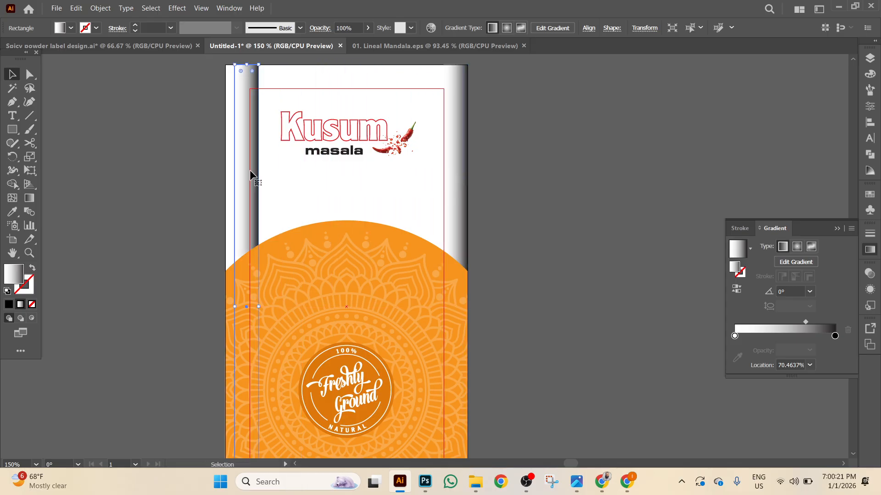
left_click(589, 29)
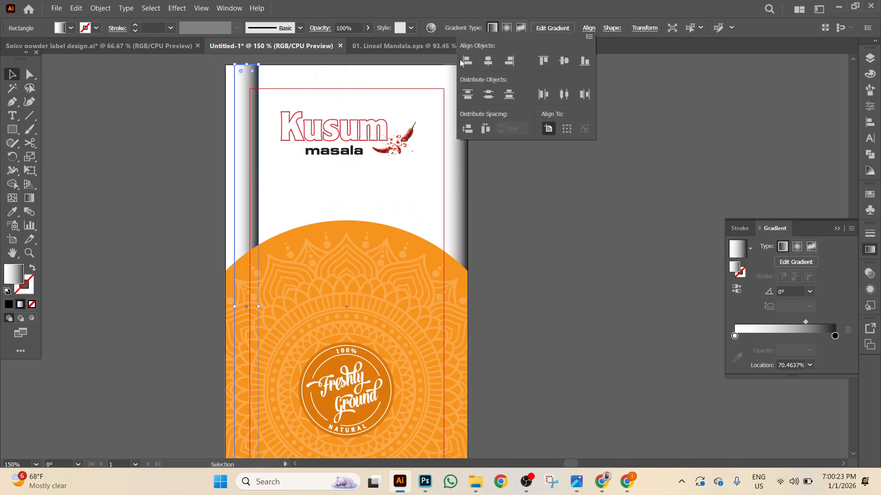
left_click(465, 61)
Reflect the left gradient strip vertically so it mirrors the right strip.
right_click(528, 195)
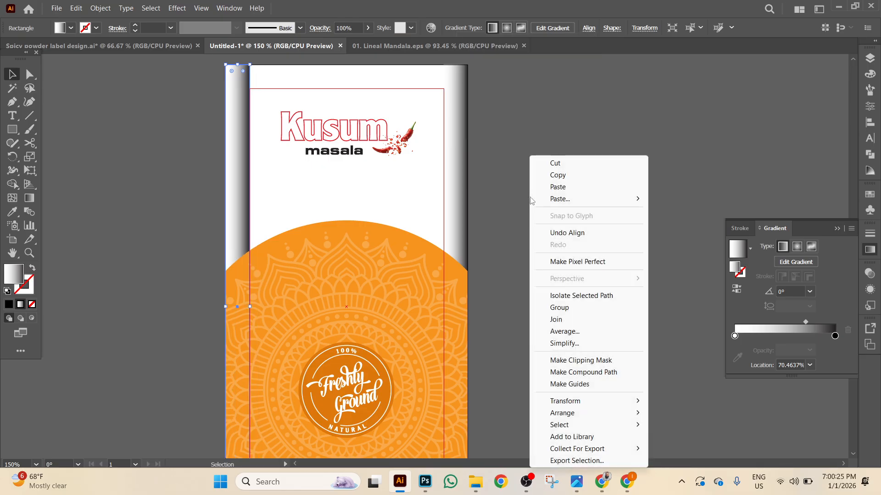
mouse_move(648, 398)
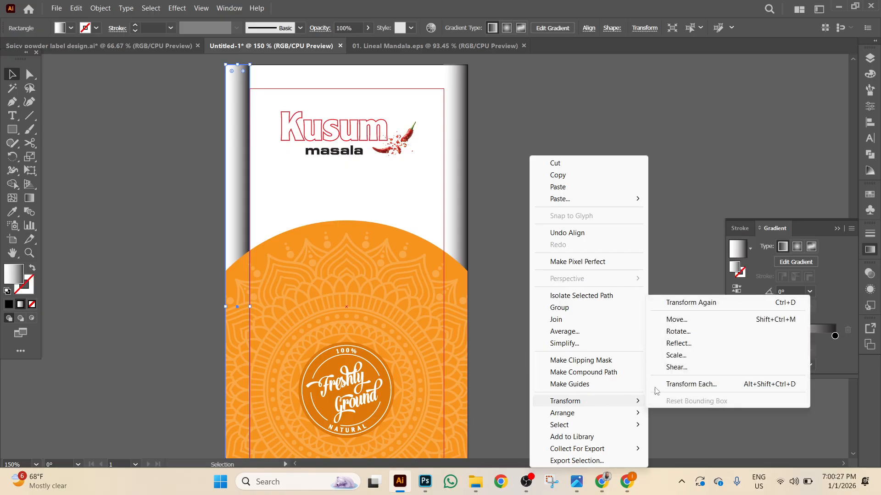
left_click(678, 344)
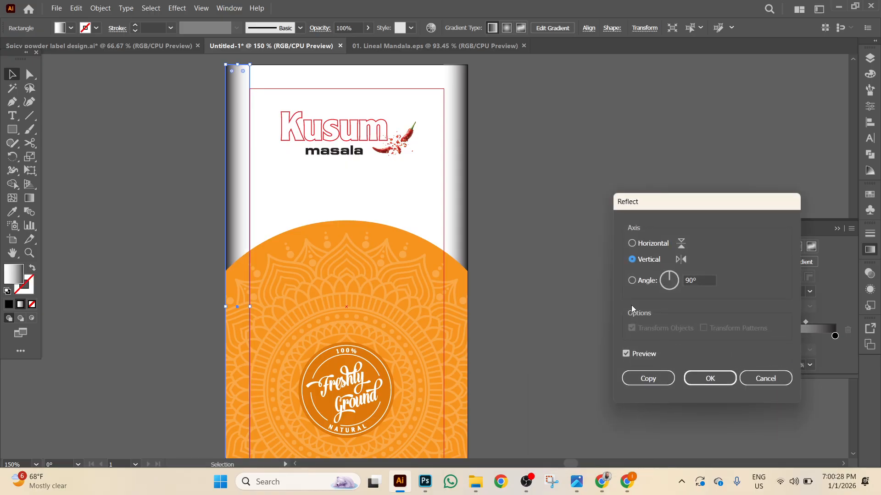
left_click(715, 377)
left_click(580, 255)
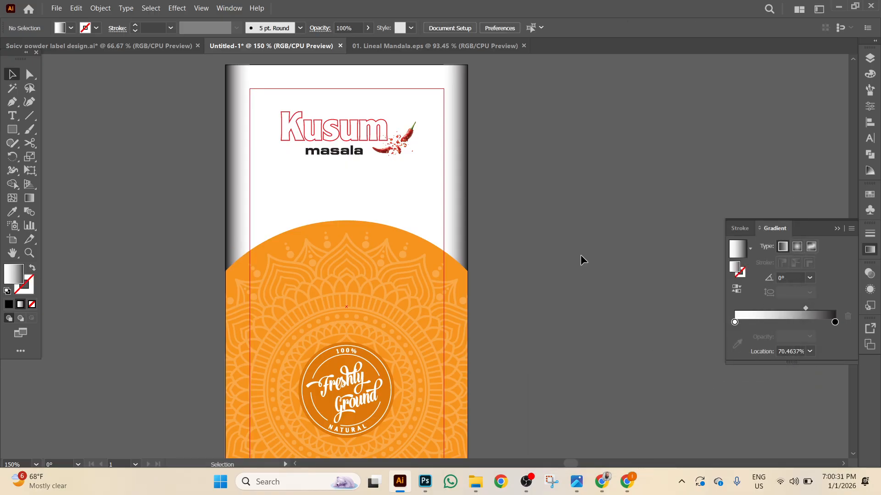
Set both side gradient strips to 50% opacity.
left_click(252, 201)
left_click(458, 229, "shift")
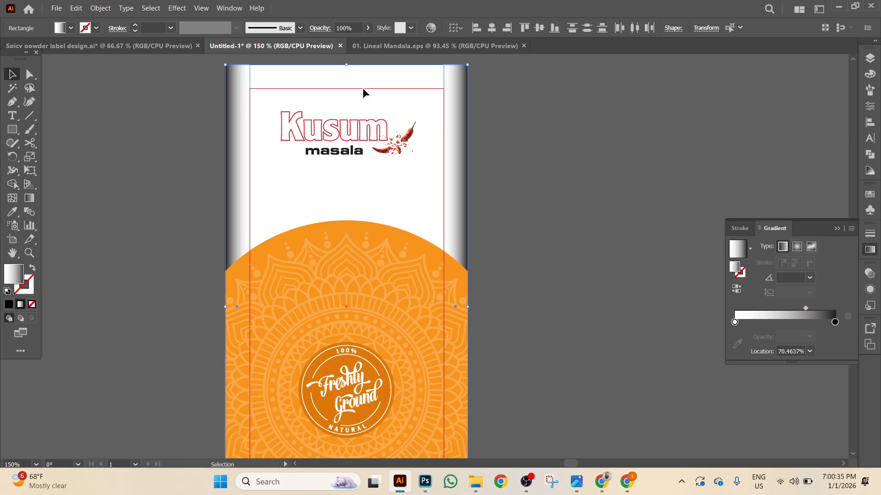
left_click(357, 29)
type("50")
key("Return")
left_click(575, 176)
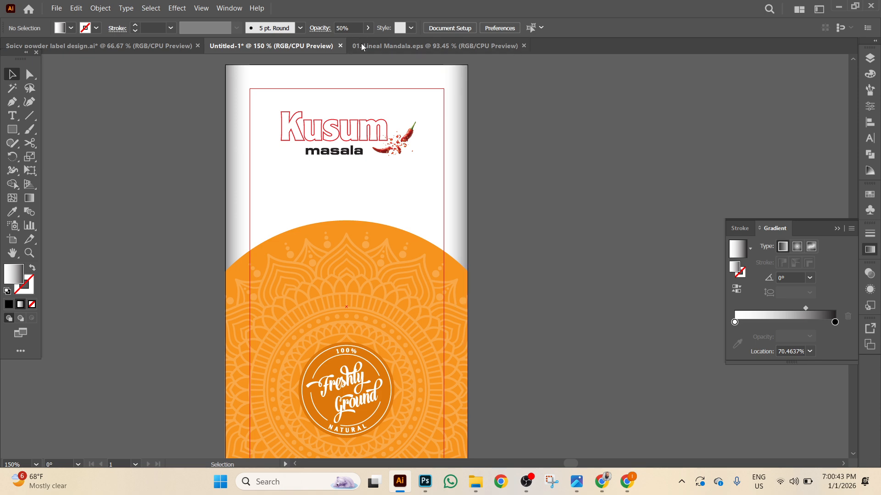
Zoom out over the whole label and switch to the Spicy powder label design mockup.
left_click(464, 188)
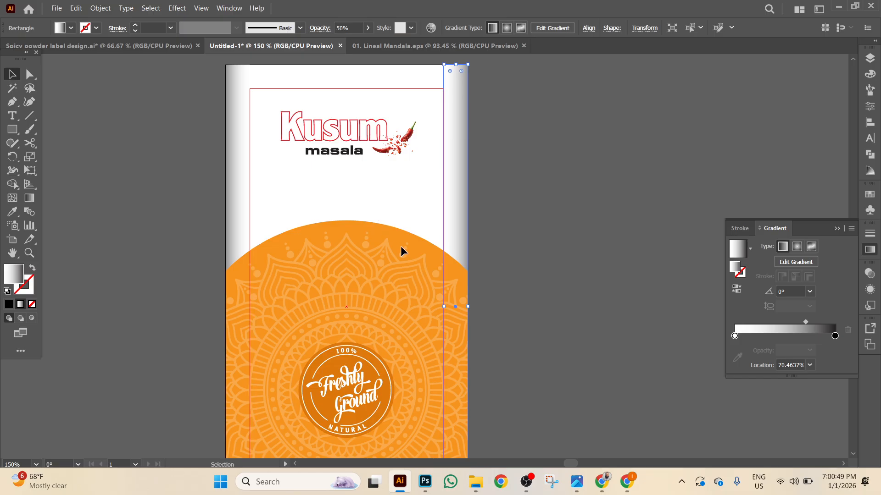
scroll(594, 306, "down", 2)
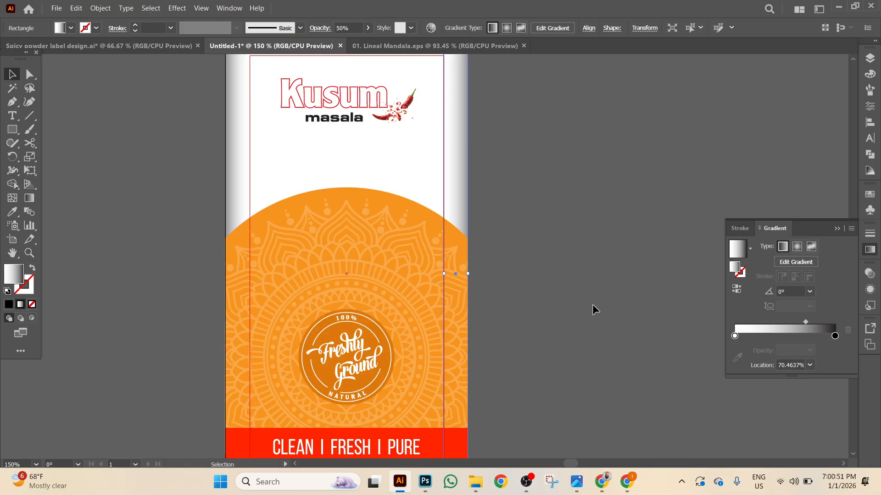
key("ctrl+minus")
key("ctrl+minus")
left_click(162, 46)
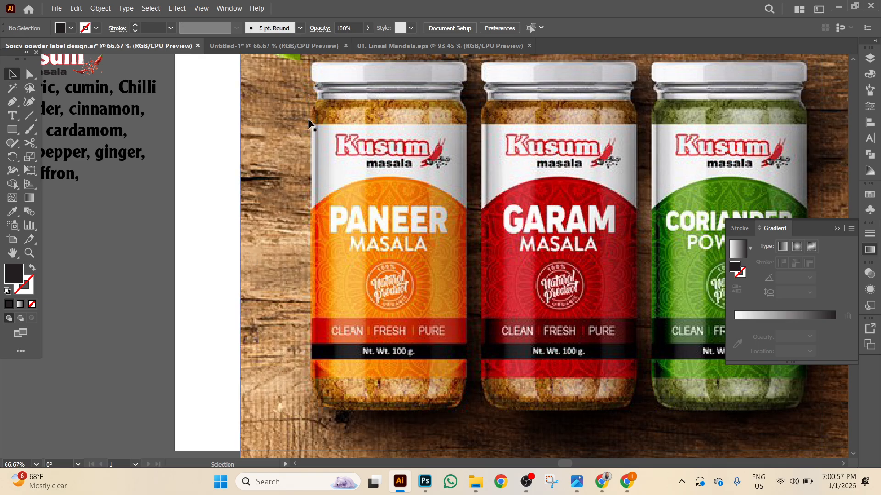
Drag the PANEER MASALA text group from the Spicy powder mockup into the Untitled-1 document.
left_click(320, 45)
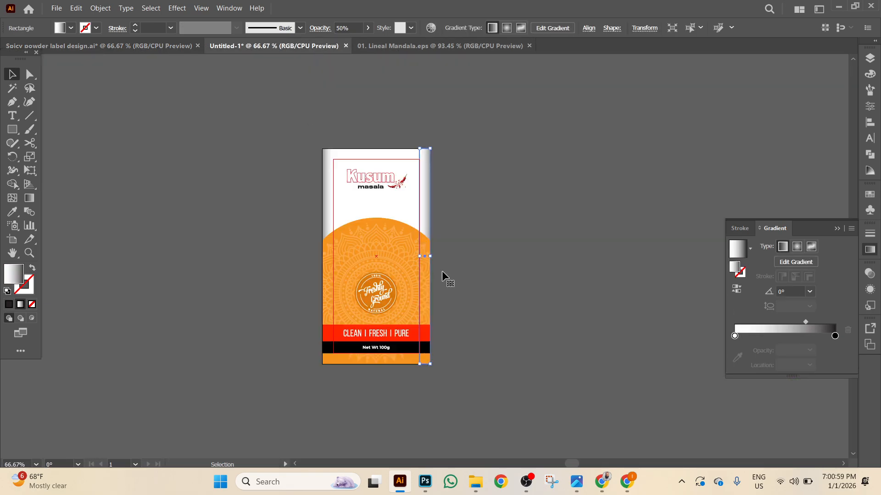
key("ctrl+plus")
left_click_drag(566, 257, 819, 315)
left_click(171, 48)
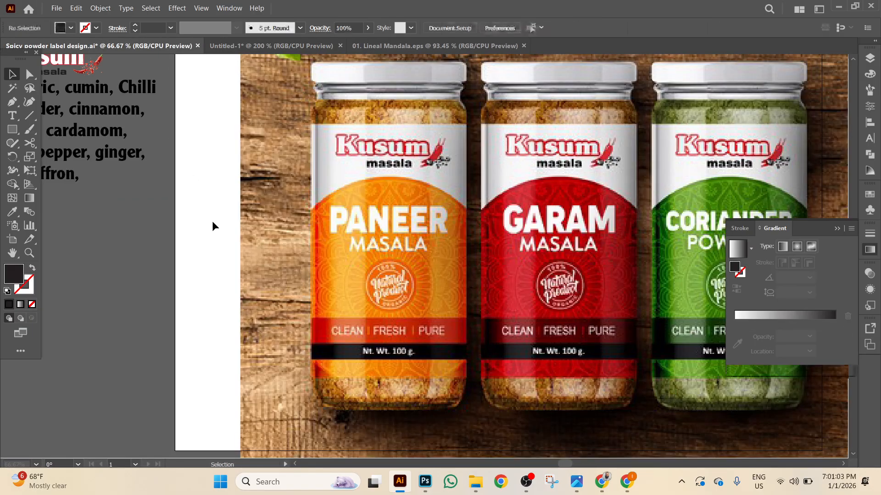
left_click_drag(118, 197, 285, 358)
scroll(258, 127, "up", 2)
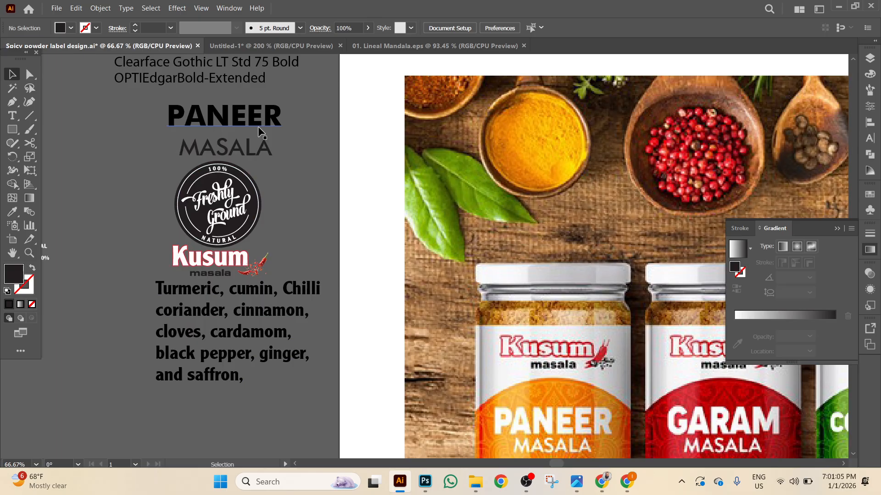
left_click(244, 154)
left_click_drag(255, 124, 296, 281)
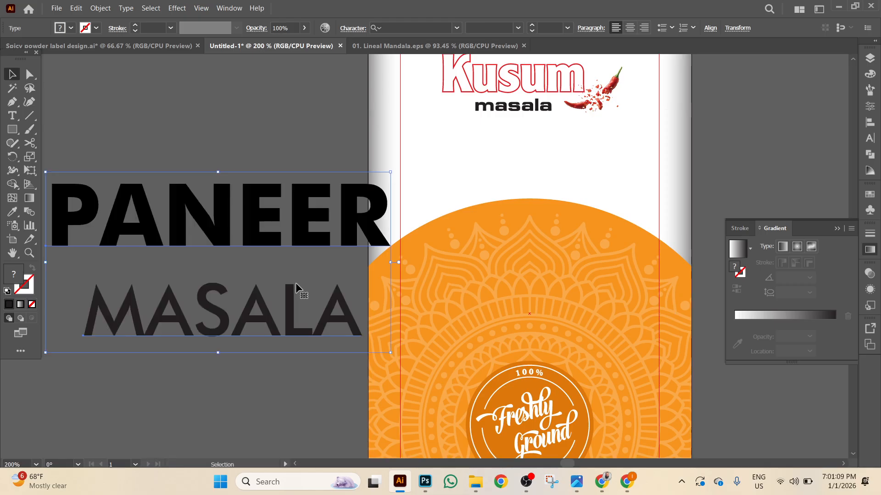
scroll(296, 282, "down", 3)
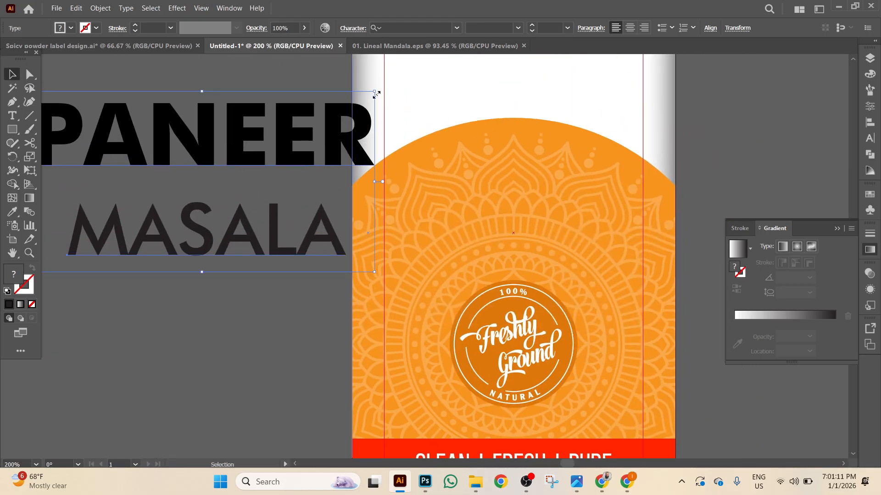
Place PANEER on the orange arch at about 27 pt, white, centred horizontally.
left_click(198, 302)
left_click_drag(243, 159, 532, 235)
left_click_drag(338, 178, 414, 200)
left_click_drag(506, 236, 509, 198)
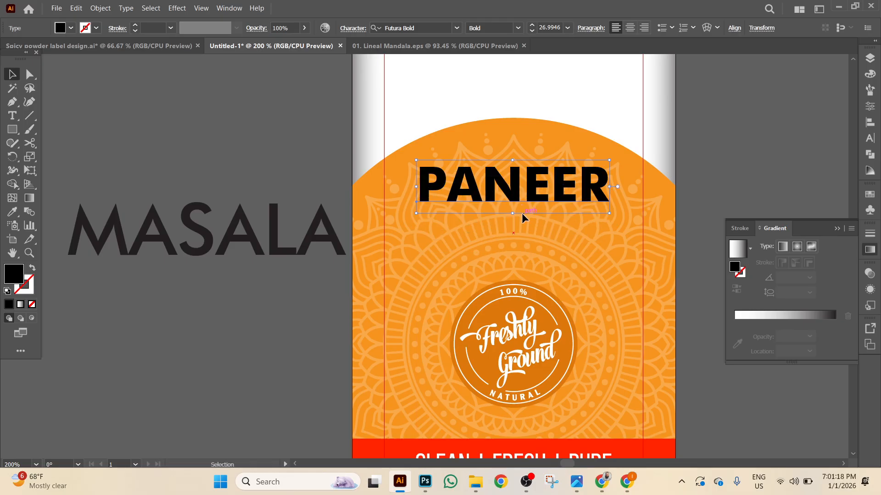
left_click(60, 28)
left_click(24, 48)
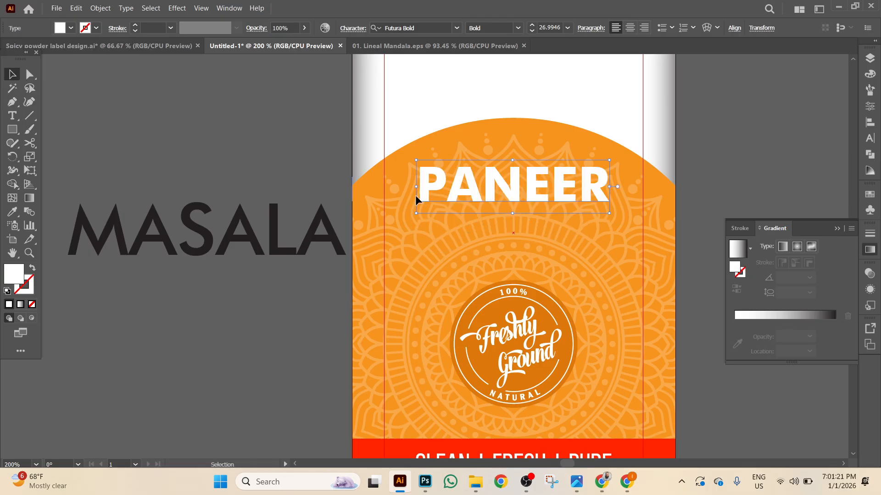
left_click(734, 28)
left_click(633, 61)
Resize MASALA to match, set it white below PANEER, and centre it under PANEER.
left_click(700, 142)
left_click(270, 244)
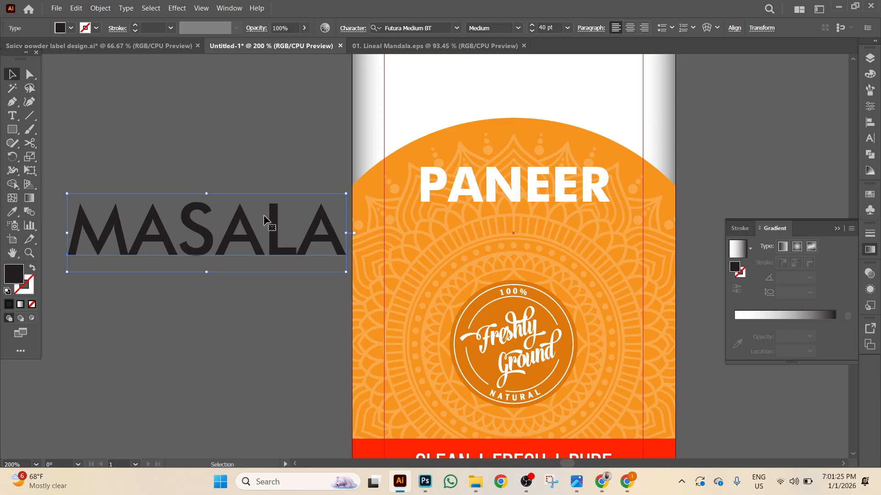
left_click_drag(67, 193, 148, 216)
left_click_drag(211, 250, 526, 229)
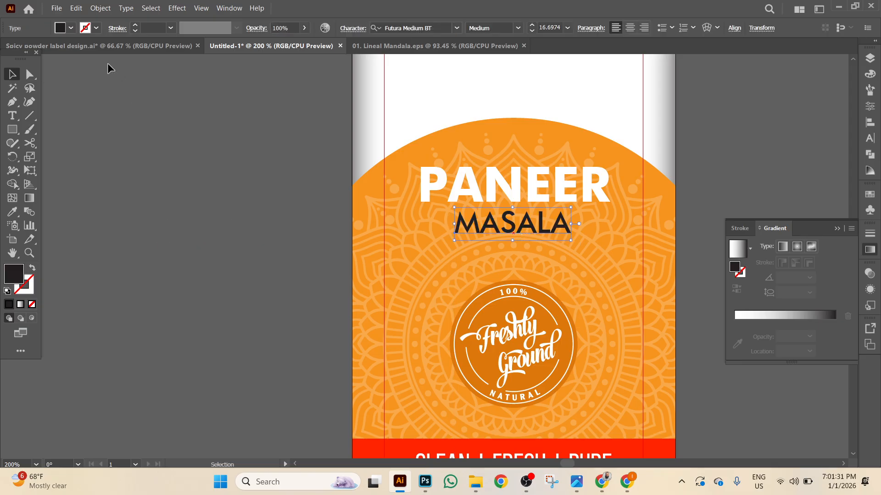
left_click(71, 28)
left_click(25, 46)
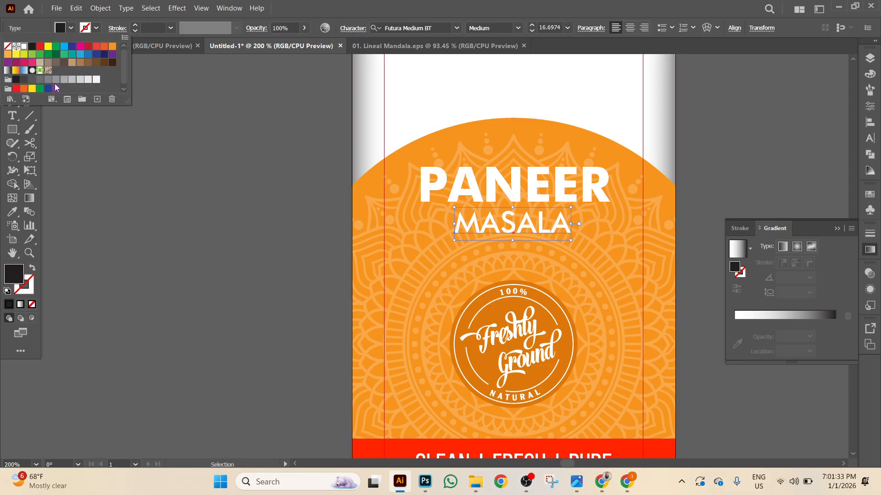
key("Escape")
left_click(536, 197, "shift")
left_click(706, 29)
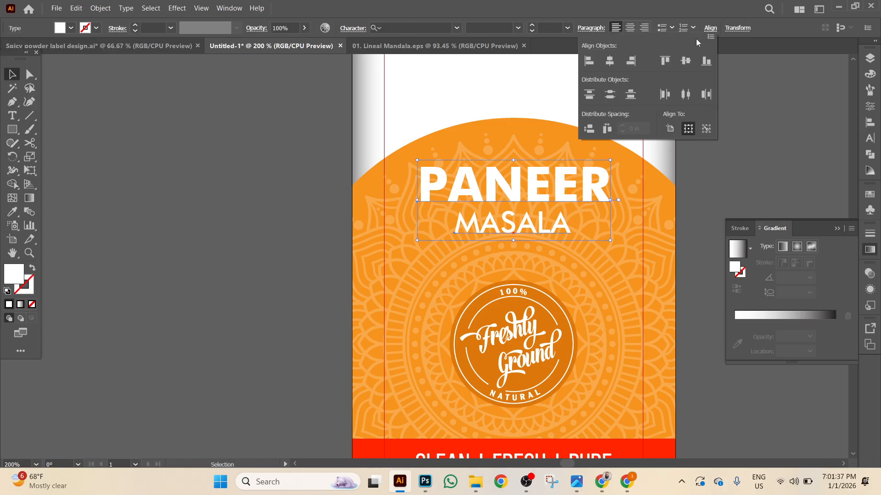
left_click(609, 61)
Deselect the title and bring the jar labels into view in the Spicy powder mockup.
left_click(733, 161)
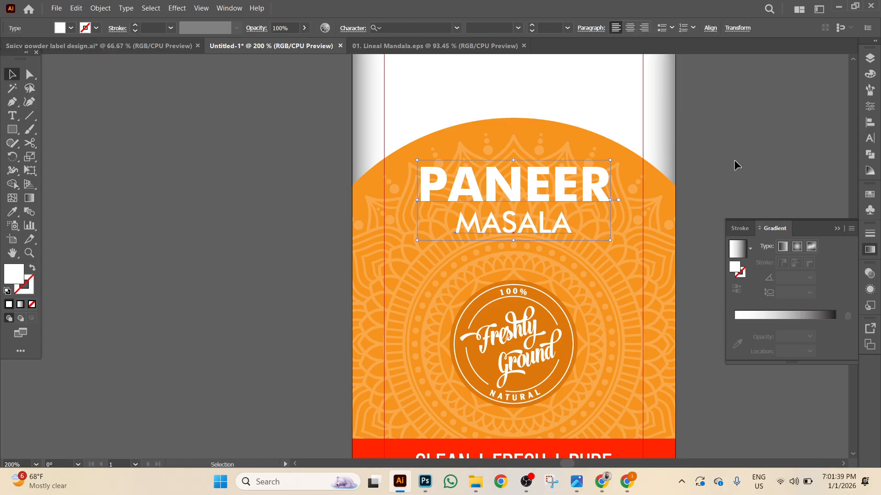
left_click(734, 160)
left_click(168, 49)
left_click_drag(480, 454, 350, 168)
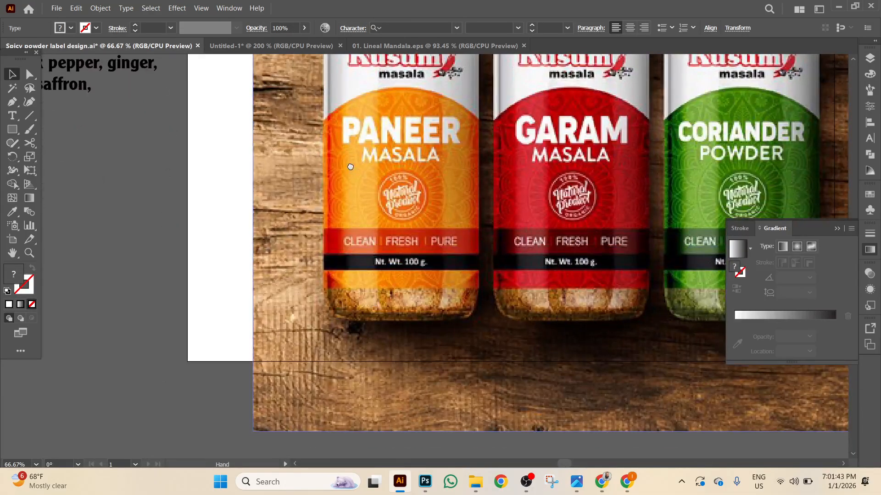
Zoom out on the Untitled-1 label, compare it with the three-jar mockup, then return to it.
scroll(350, 168, "up", 3)
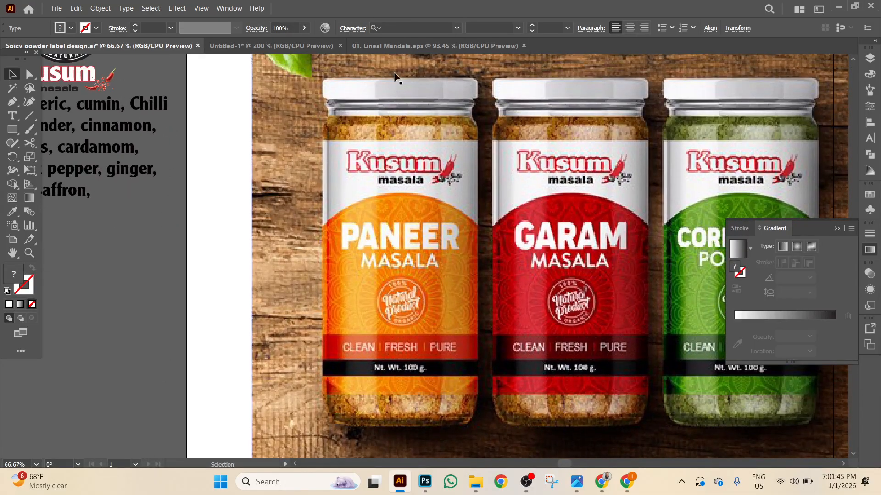
left_click(403, 45)
left_click(286, 46)
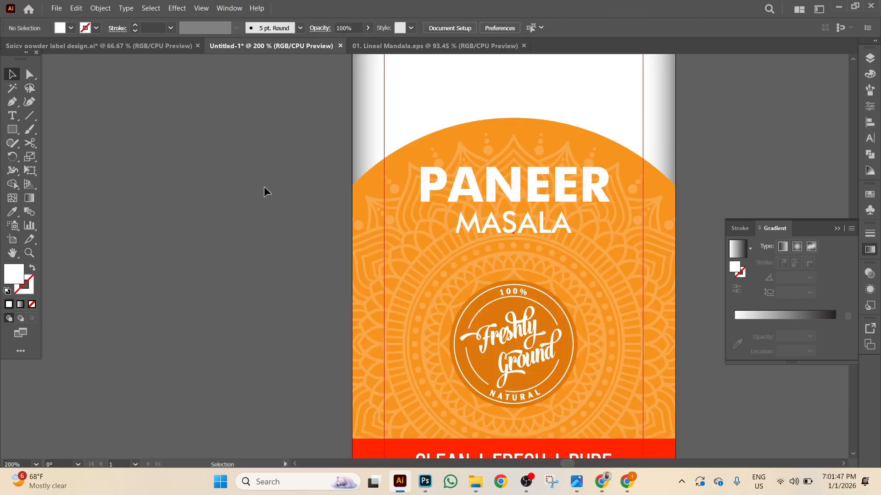
key("ctrl+minus")
key("ctrl+minus")
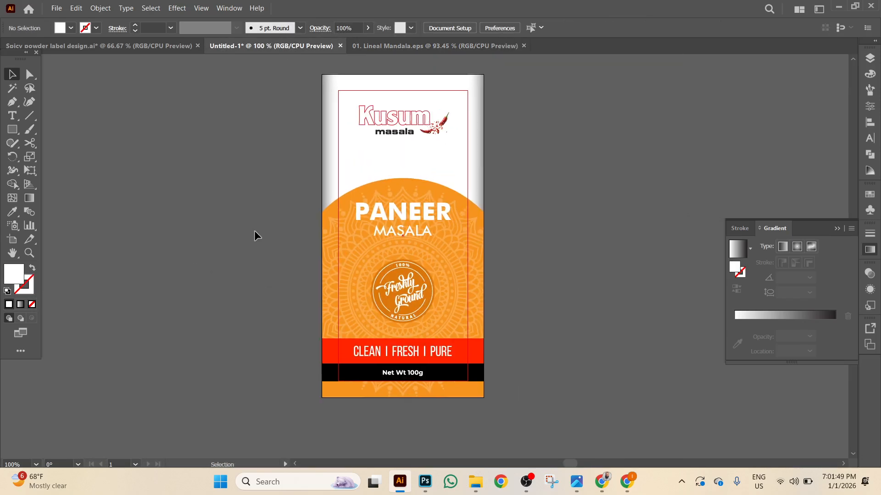
left_click(144, 49)
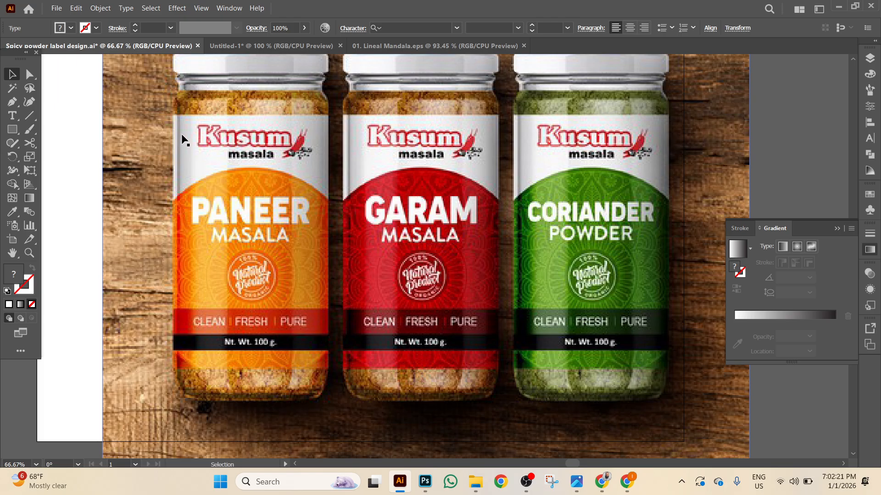
left_click(268, 49)
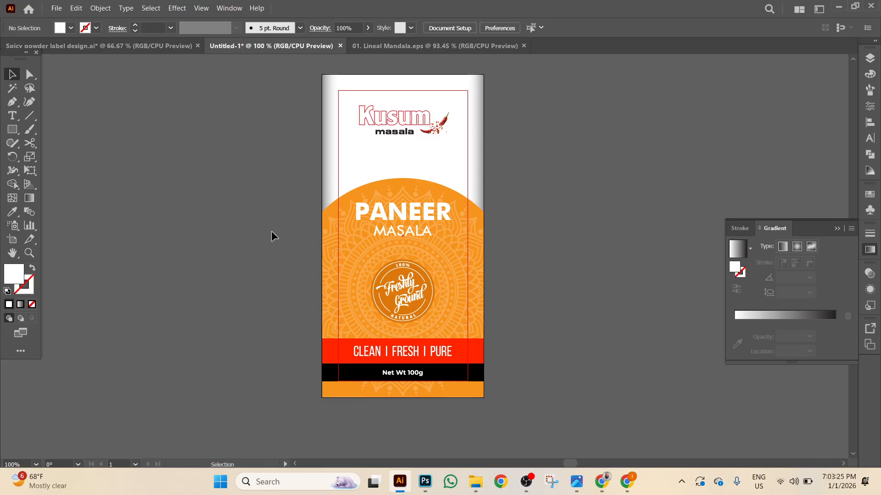
left_click(526, 481)
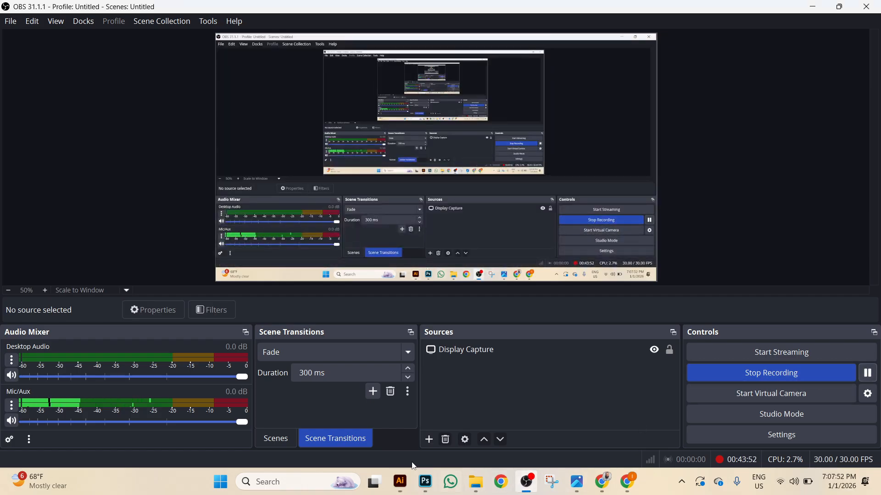
left_click(400, 481)
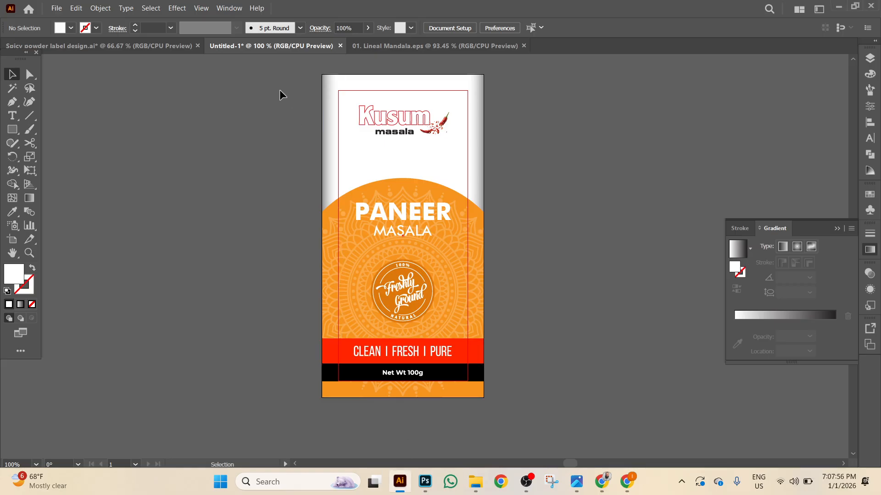
Marquee-select all the Paneer label artwork, group it, and take it off the artboard.
key("ctrl+a")
left_click(245, 121)
left_click_drag(245, 97, 607, 420)
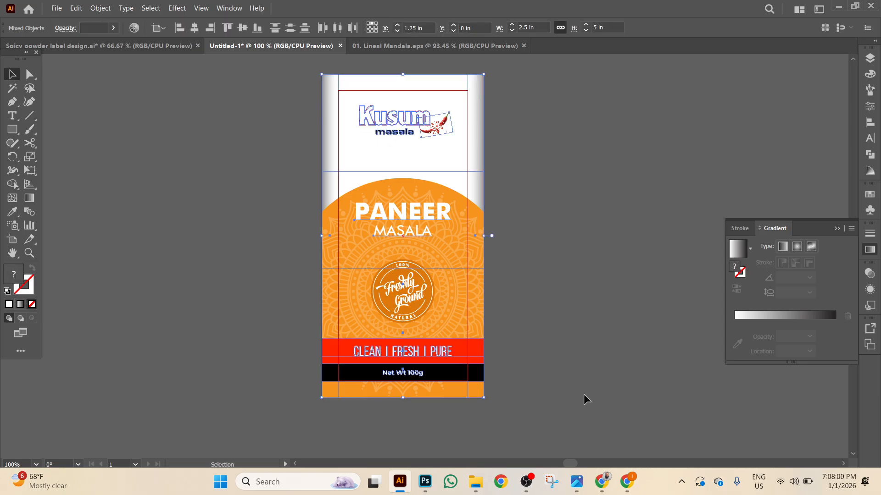
right_click(583, 395)
left_click(627, 298)
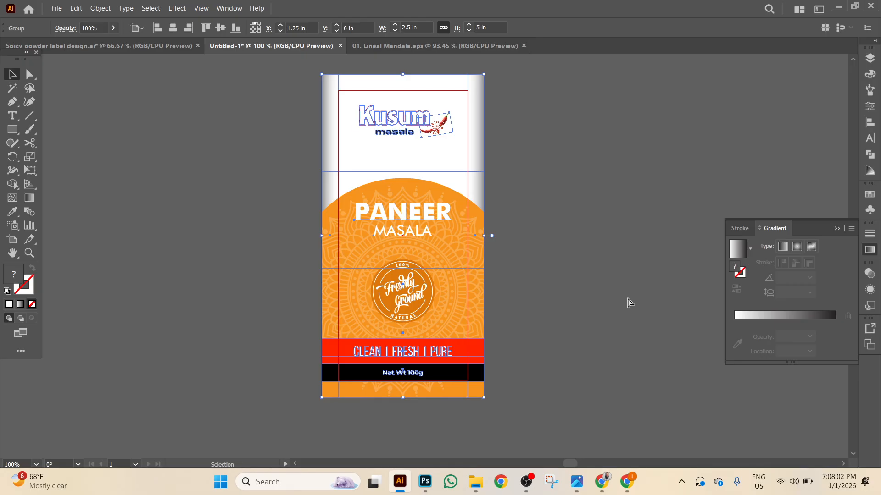
key("Delete")
Duplicate Artboard 1 twice, giving three 2.5 × 5 in artboards side by side.
left_click_drag(587, 197, 395, 231)
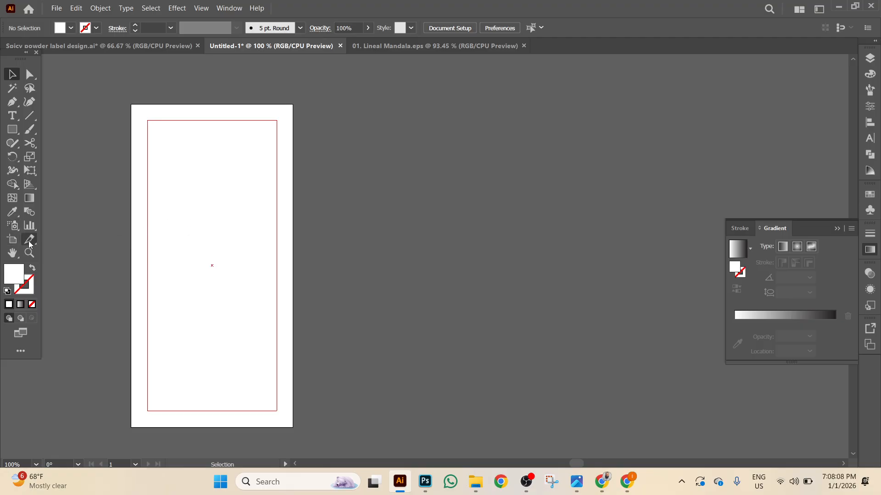
left_click(14, 241)
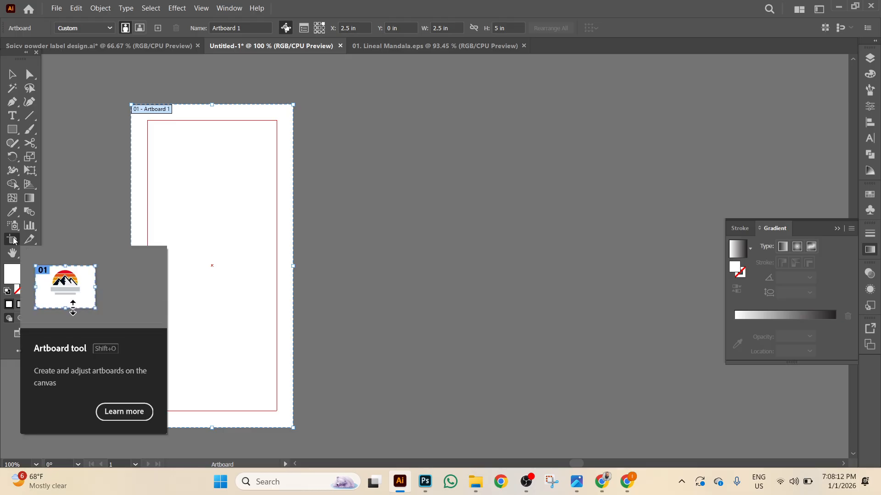
left_click_drag(233, 238, 570, 234)
left_click(527, 256)
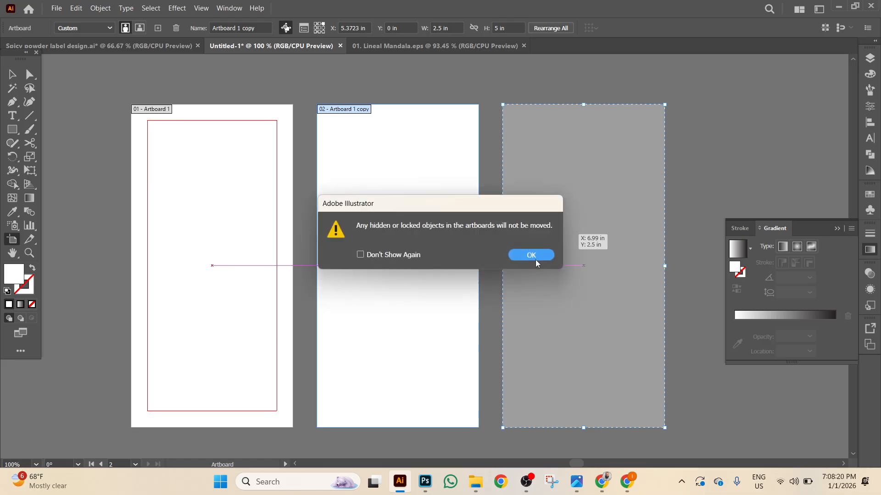
key("Return")
left_click(13, 73)
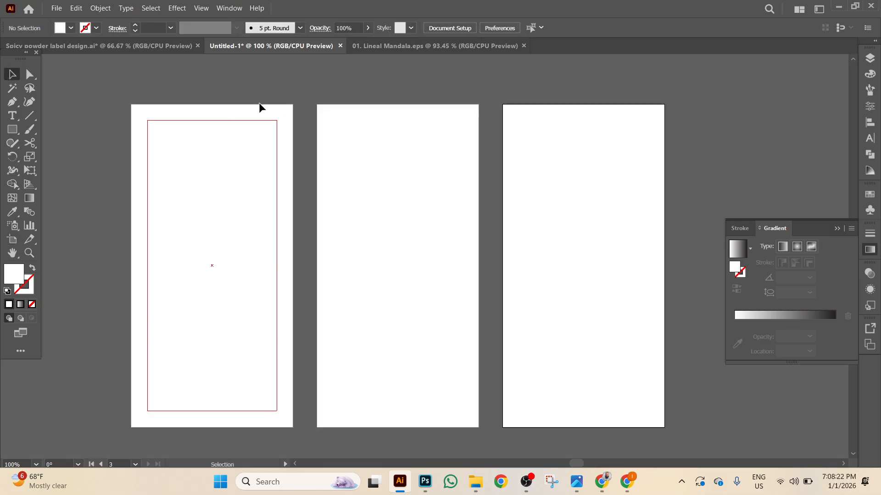
Paste the label back in place on artboard 1 and copy it onto artboards 2 and 3.
key("ctrl+shift+v")
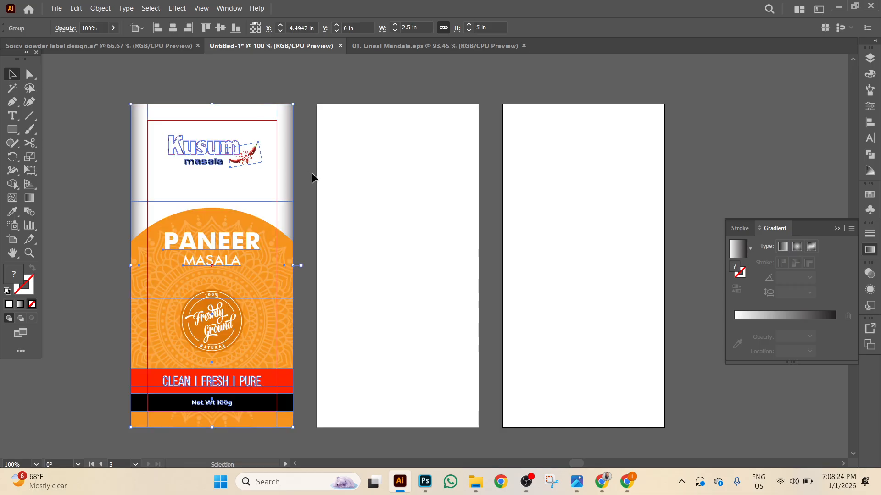
left_click_drag(218, 169, 282, 151)
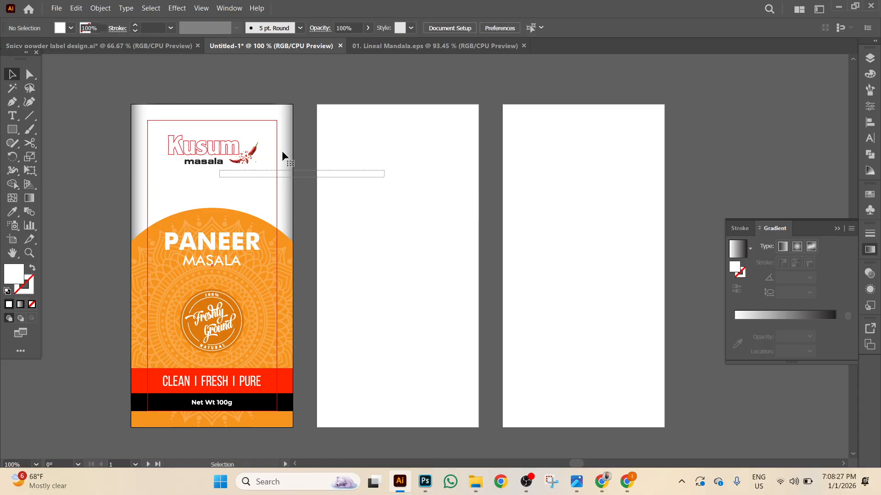
left_click(209, 161)
left_click_drag(209, 162, 396, 162)
key("ctrl+shift+o")
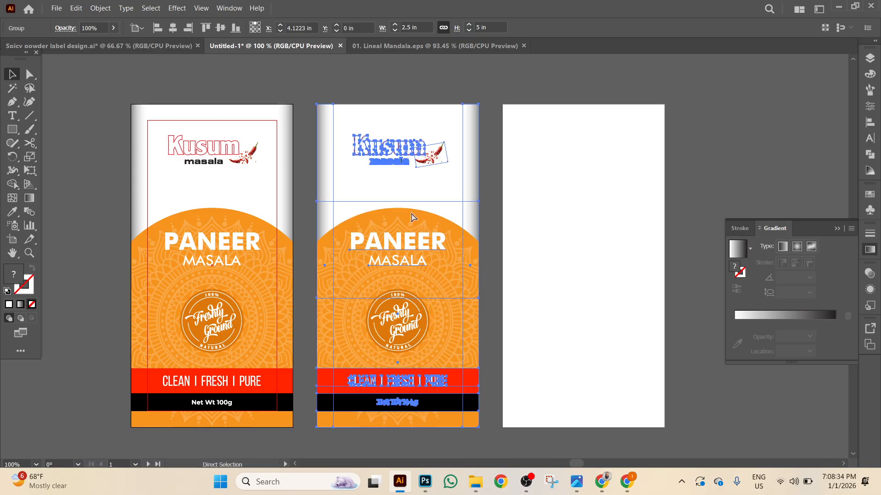
key("ctrl+d")
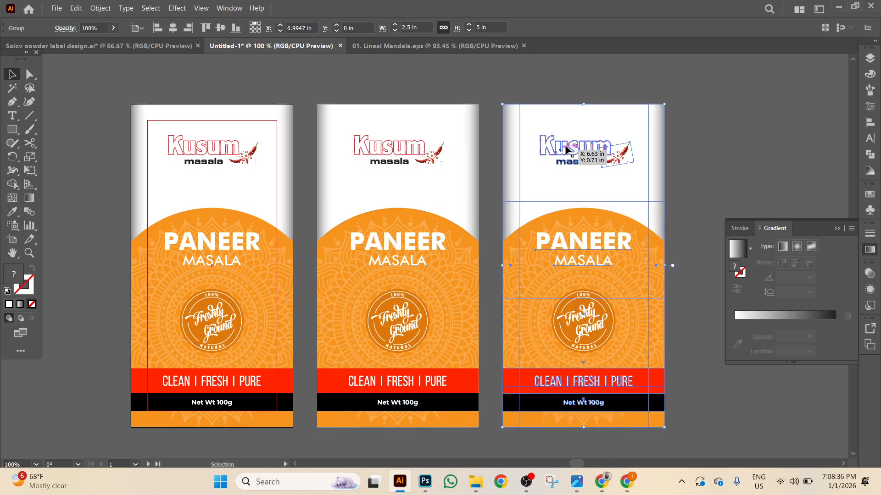
left_click(706, 98)
Zoom in on the middle label and bring its title into view.
scroll(703, 100, "down", 2)
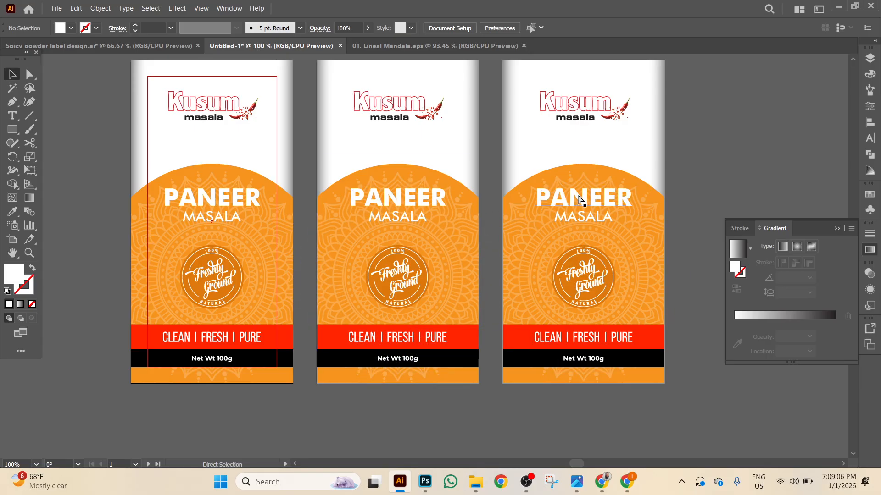
key("ctrl+equal")
key("ctrl+equal")
left_click(490, 178)
left_click_drag(491, 178, 425, 179)
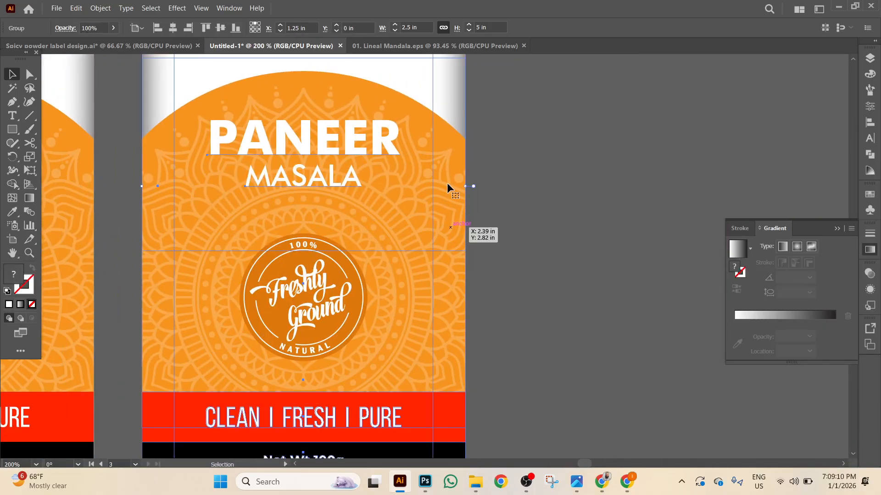
left_click_drag(579, 204, 627, 299)
Ungroup the middle label and retype its PANEER title as RED CHILLI.
left_click(399, 257)
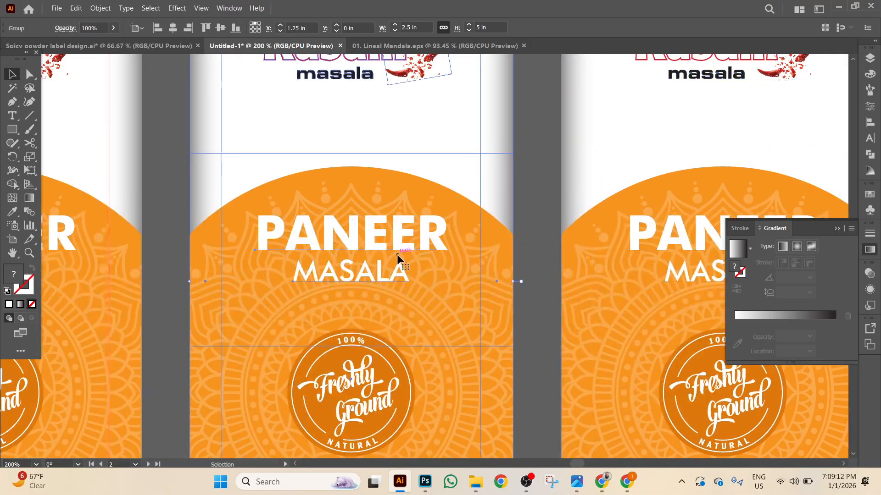
right_click(398, 256)
left_click(431, 155)
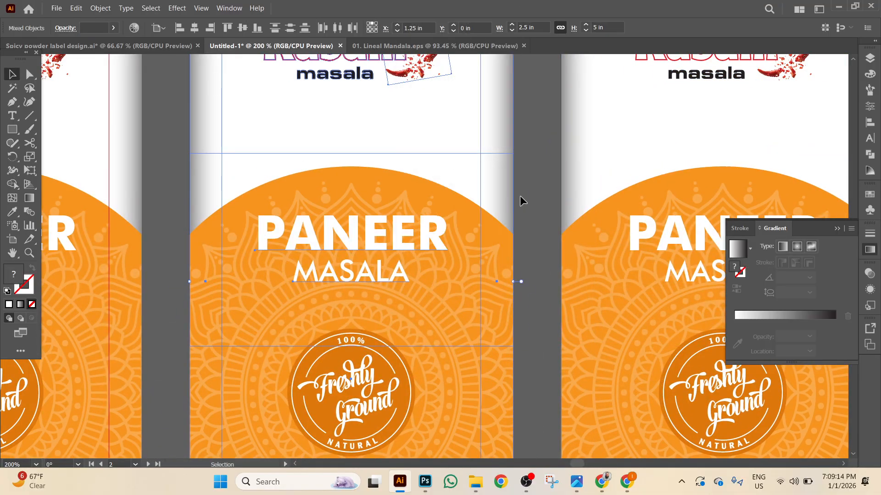
left_click(529, 195)
left_click(378, 222)
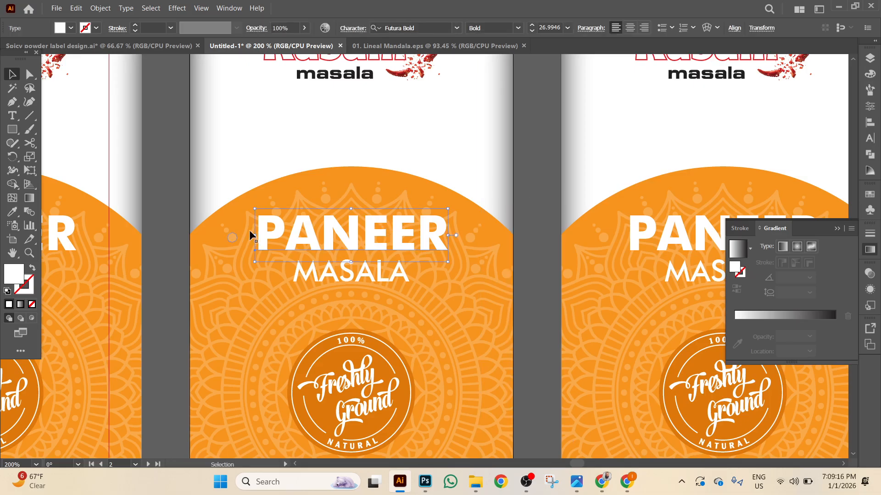
double_click(288, 234)
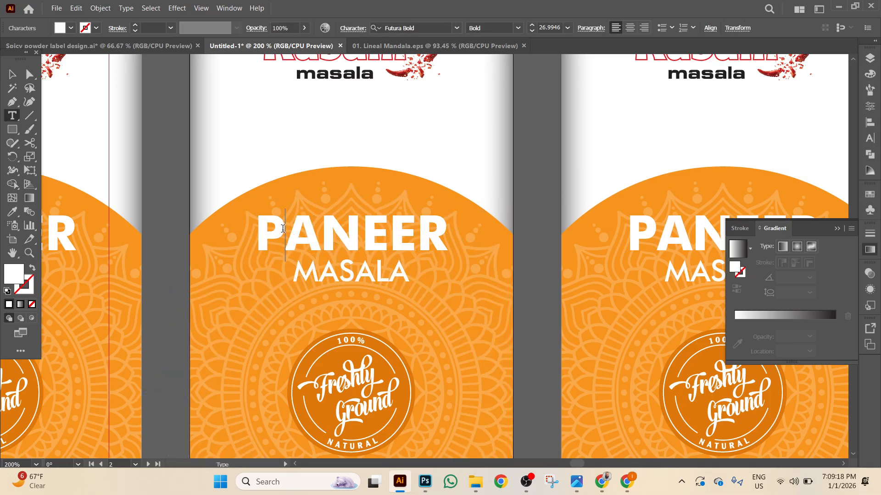
left_click_drag(259, 231, 507, 234)
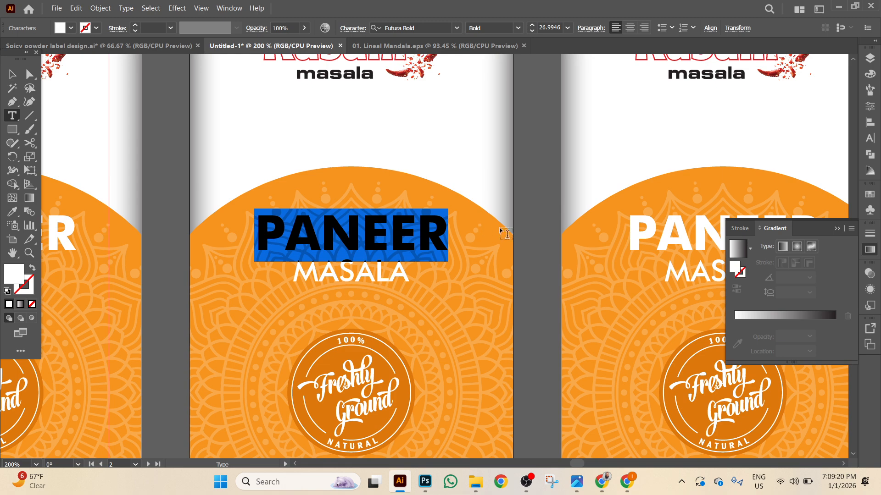
type("RED")
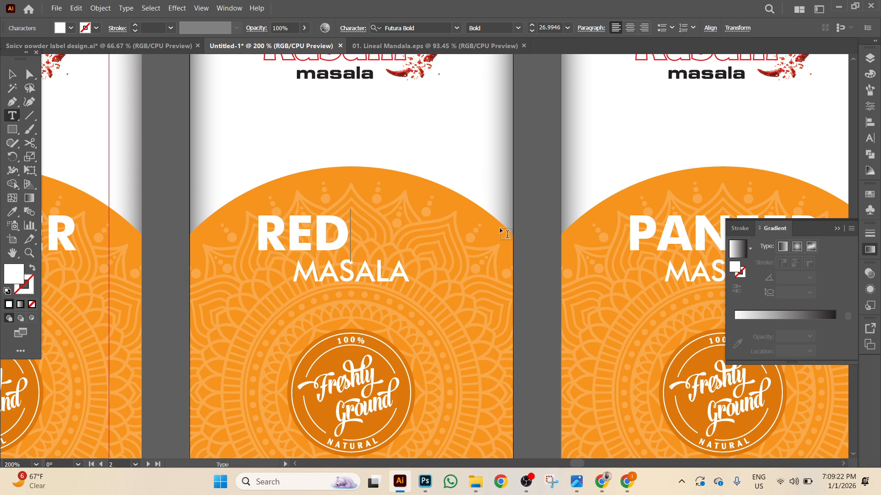
type(" CH")
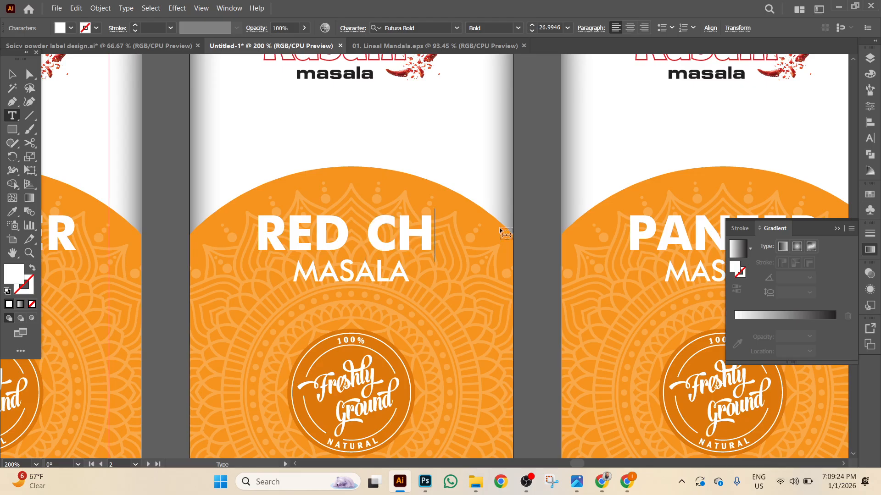
type("ILLI")
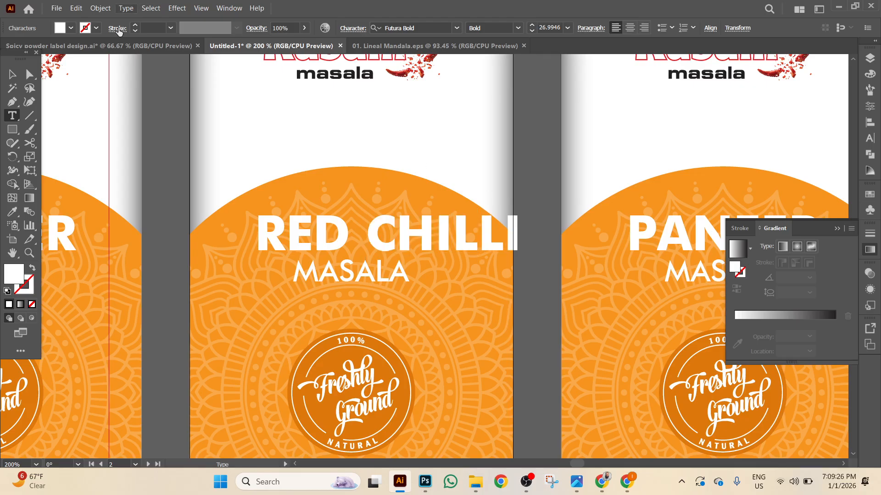
left_click(14, 75)
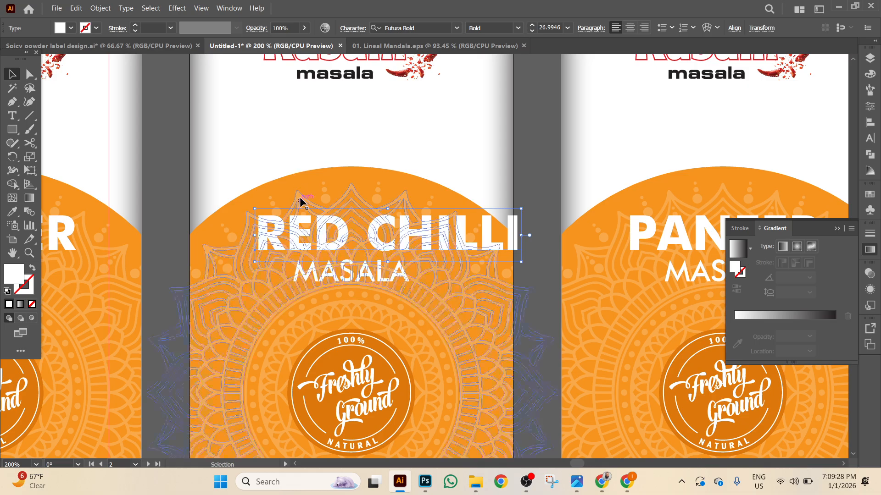
Centre the RED CHILLI title horizontally on the label background.
left_click(316, 181)
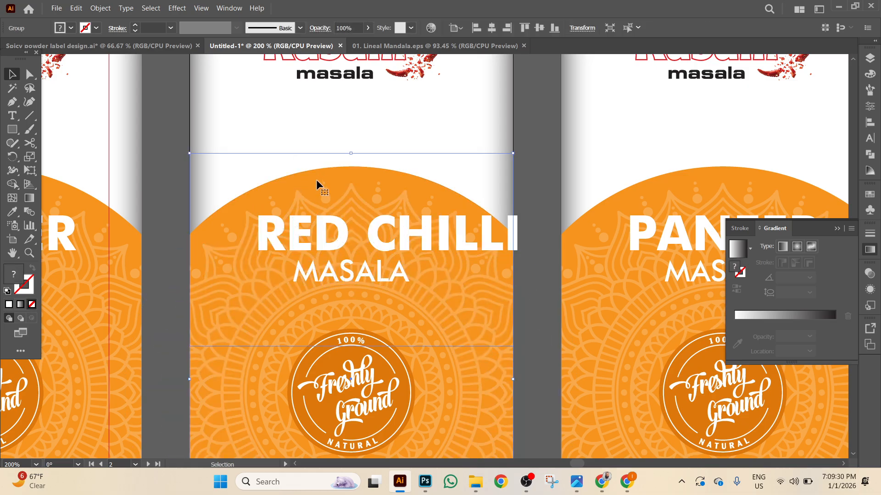
key("Caps_Lock")
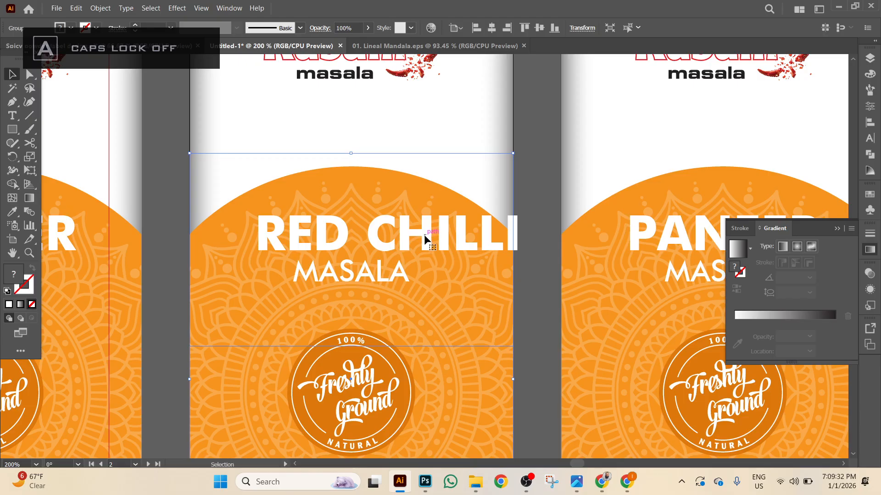
key("Caps_Lock")
left_click(153, 141)
left_click(282, 222)
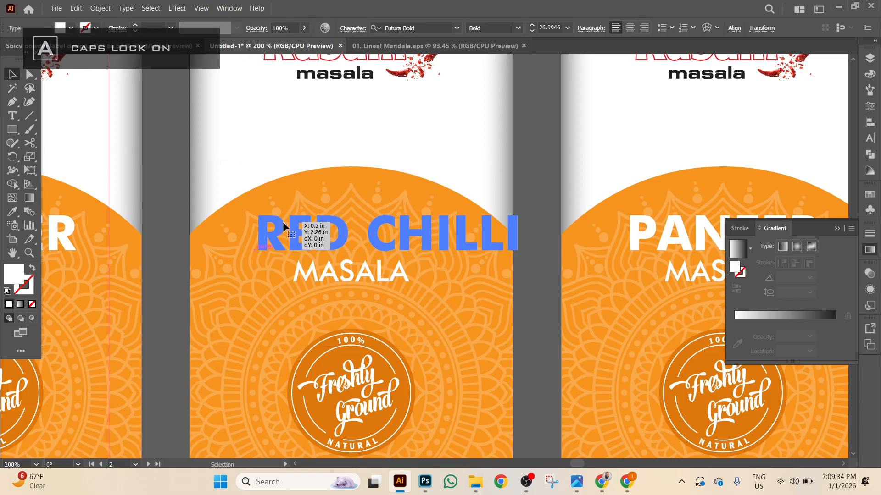
left_click(305, 188, "shift")
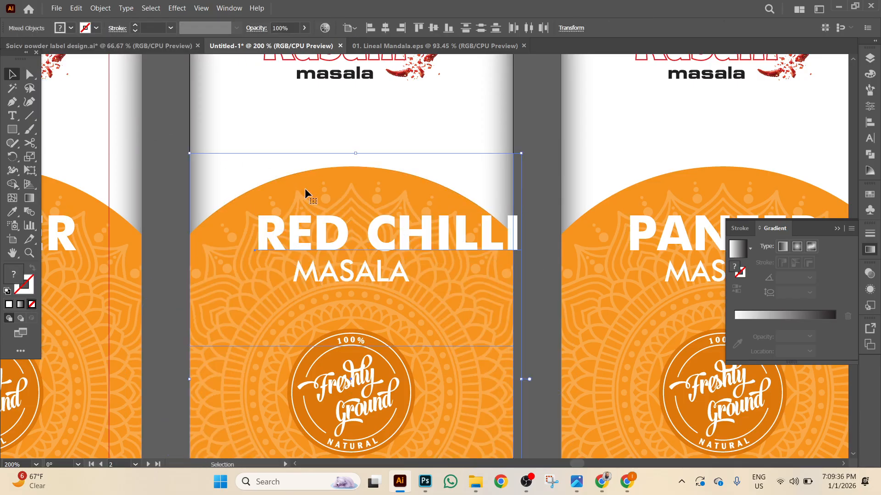
left_click(385, 27)
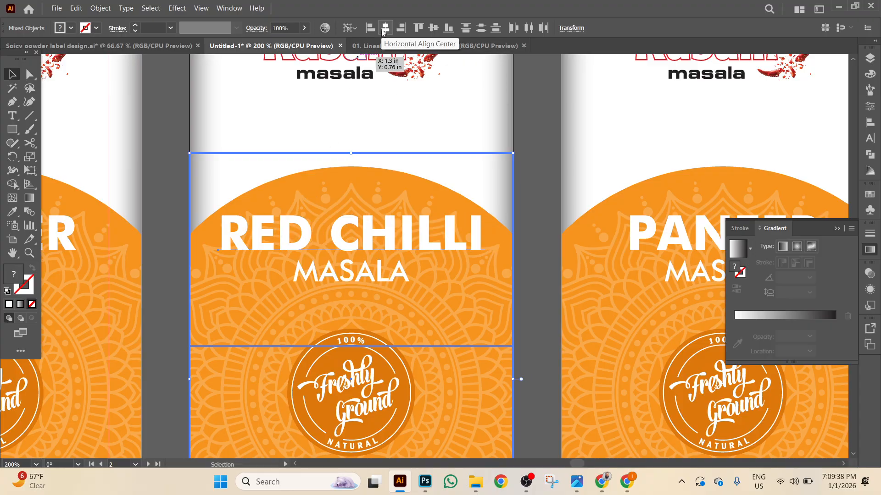
left_click(541, 243)
Nudge RED CHILLI and MASALA slightly lower with the Down arrow.
scroll(527, 241, "down", 1)
left_click(397, 208)
key("Down")
key("Down")
key("Down")
key("Down")
key("Down")
key("Down")
key("Down")
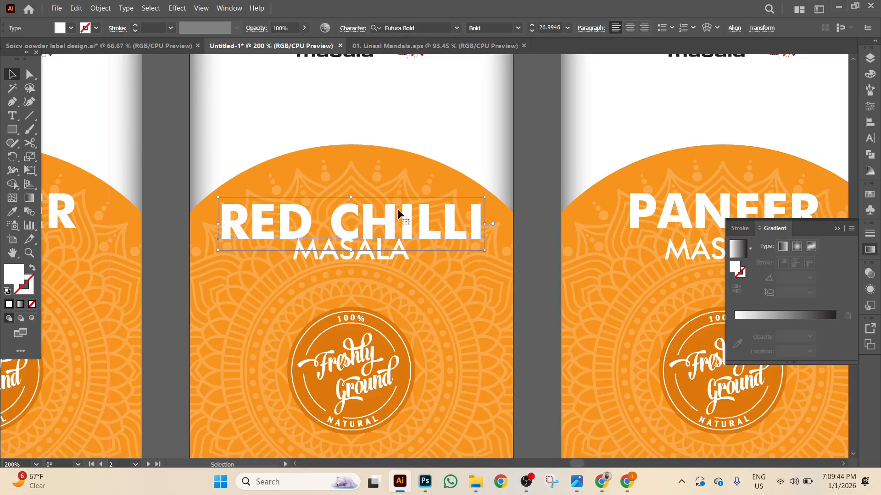
left_click(375, 257)
key("Down")
key("Down")
key("Down")
key("Down")
key("Down")
key("Down")
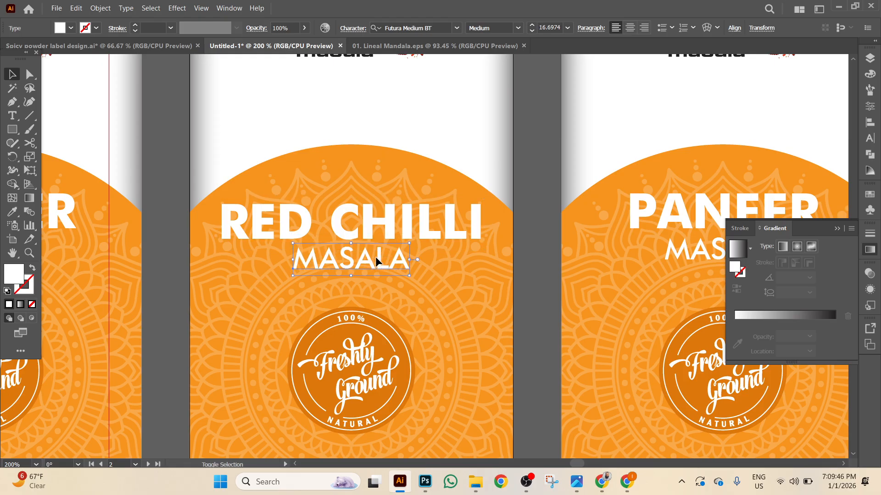
Ungroup the orange background and release the mandala's clipping mask.
left_click(346, 144)
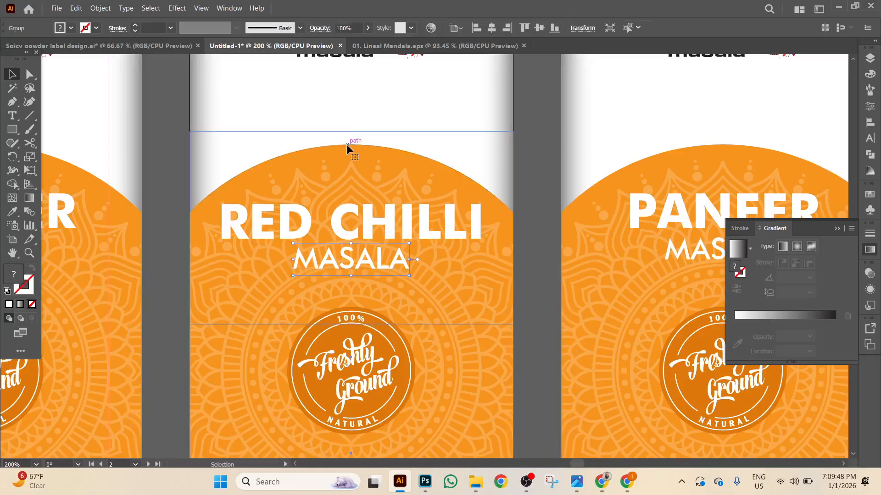
right_click(255, 181)
left_click(294, 330)
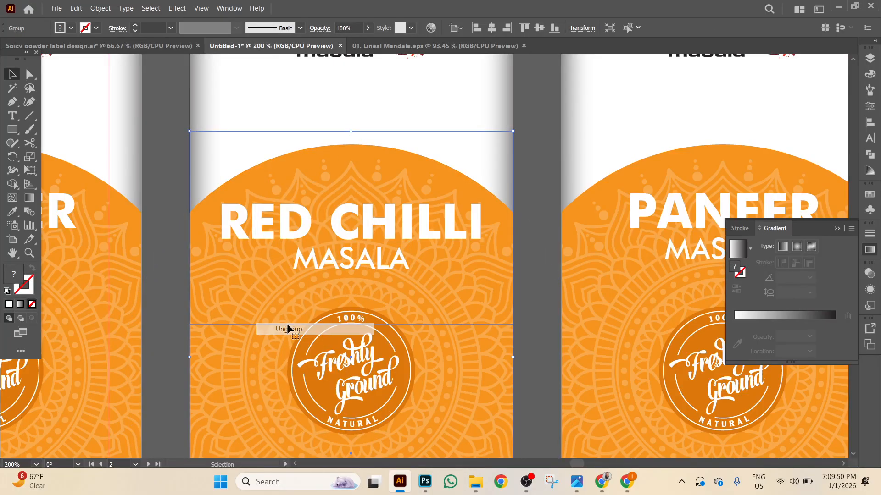
right_click(251, 171)
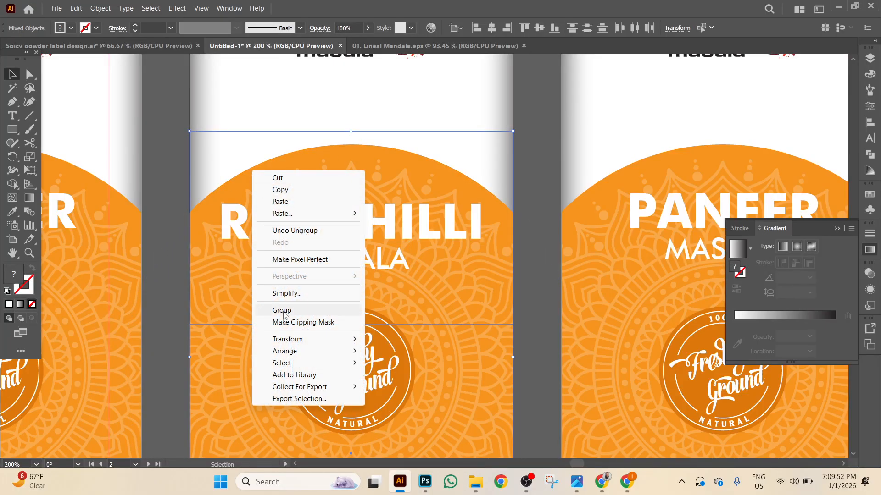
left_click(155, 292)
left_click(293, 188)
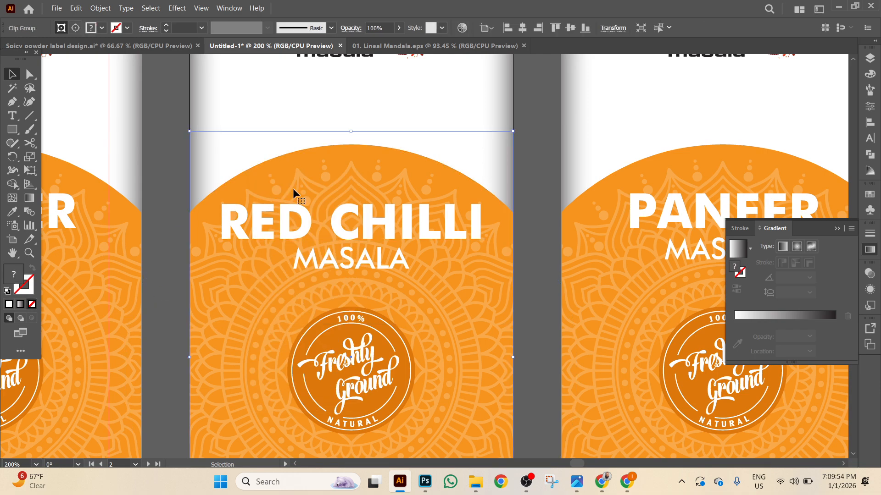
right_click(293, 189)
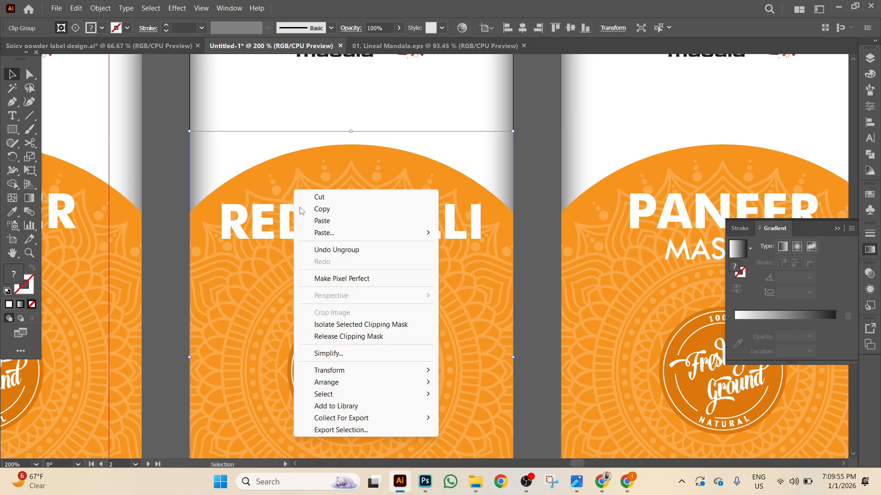
left_click(316, 336)
left_click(169, 183)
Delete the leftover clipping rectangle, briefly filled dark blue to spot it.
left_click(189, 218)
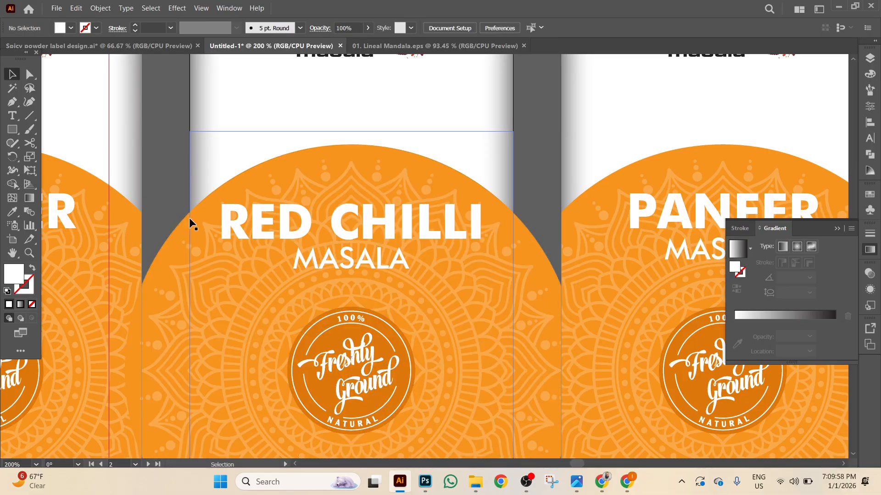
left_click(71, 28)
left_click(72, 48)
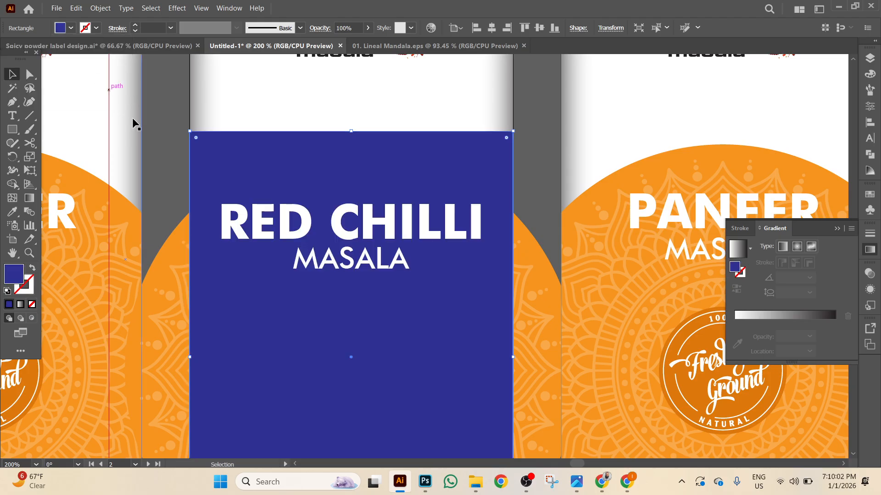
left_click(167, 135)
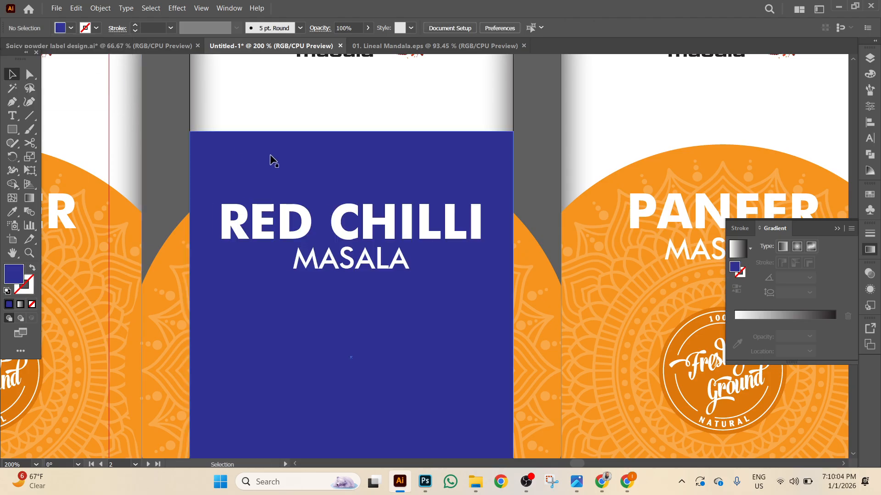
left_click(272, 159)
key("Delete")
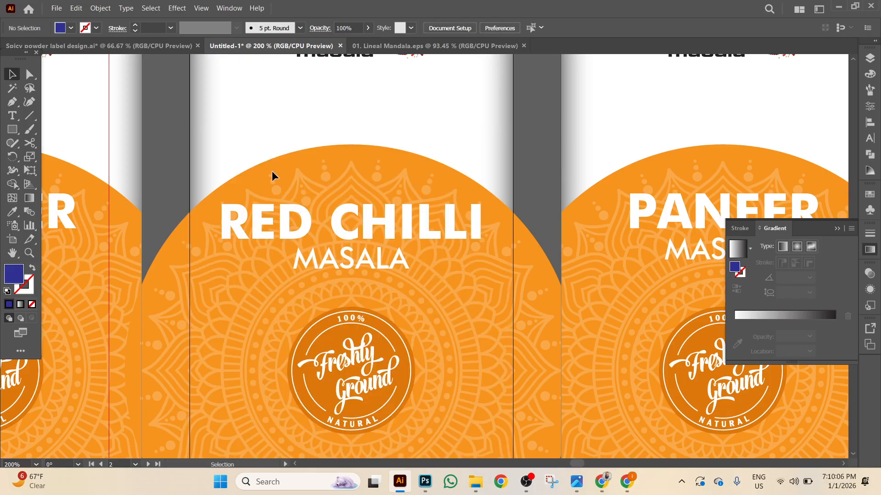
scroll(272, 170, "down", 2)
Ungroup the mandala artwork and select the orange mandala circle.
left_click(236, 126)
right_click(236, 127)
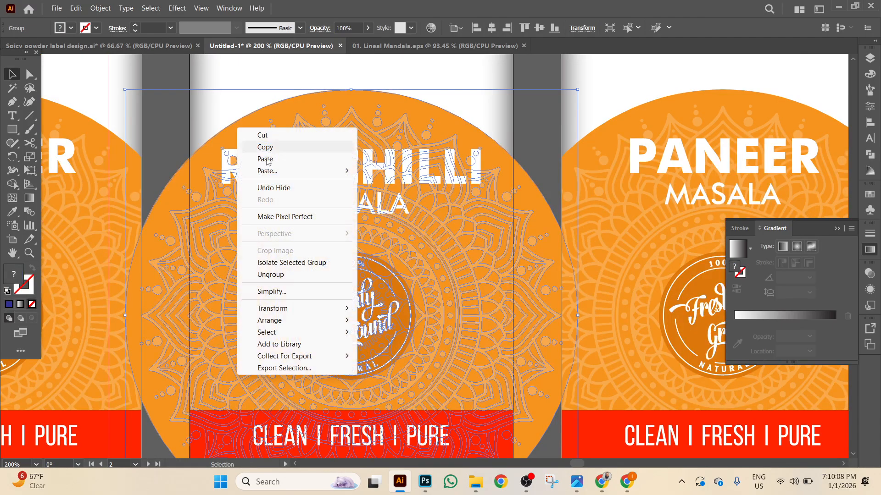
left_click(271, 274)
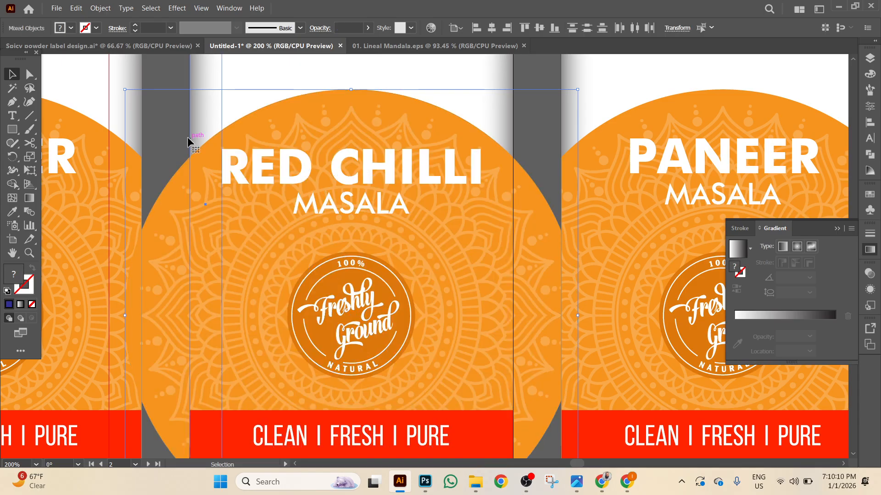
left_click(180, 180)
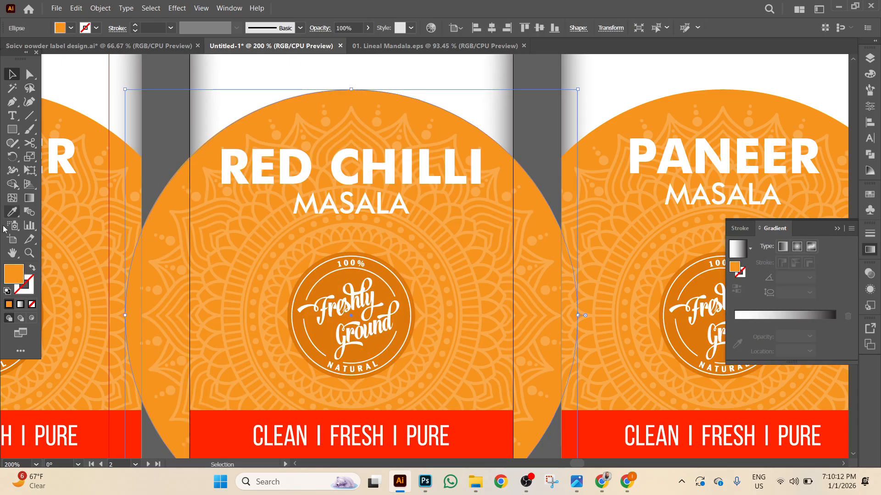
Fill the middle label's mandala circle with deep red CC0A0A in the Color Picker.
double_click(11, 275)
left_click_drag(610, 160, 612, 144)
mouse_move(574, 165)
left_mouse_down()
mouse_move(597, 150)
mouse_move(583, 181)
left_mouse_up()
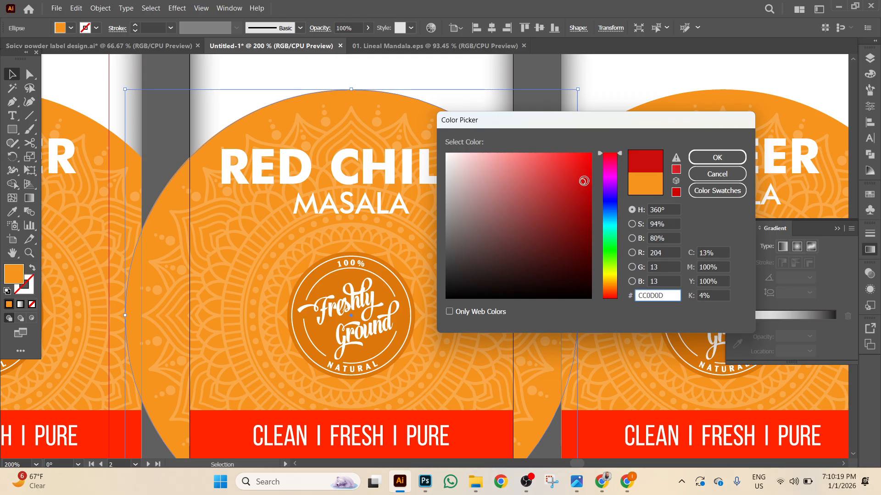
left_click(717, 158)
Select the Freshly Ground badge, review its context options, then dismiss them unchanged and deselect.
scroll(513, 148, "down", 3)
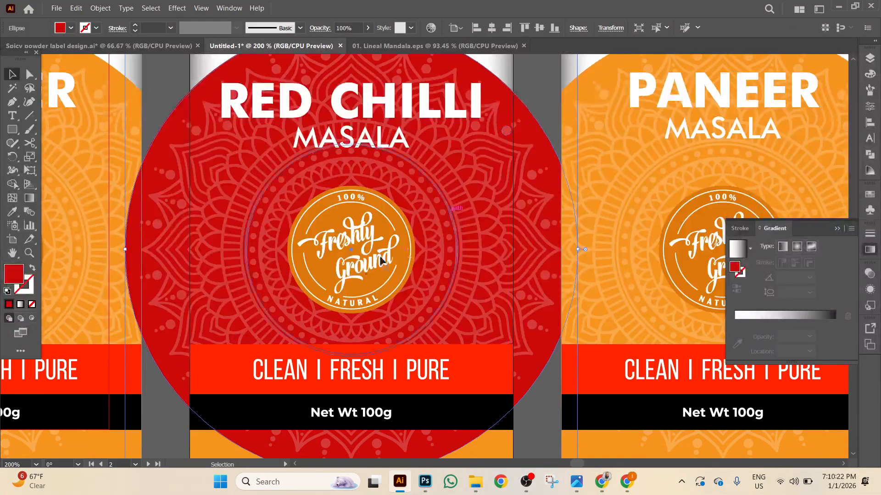
left_click(329, 228)
right_click(329, 228)
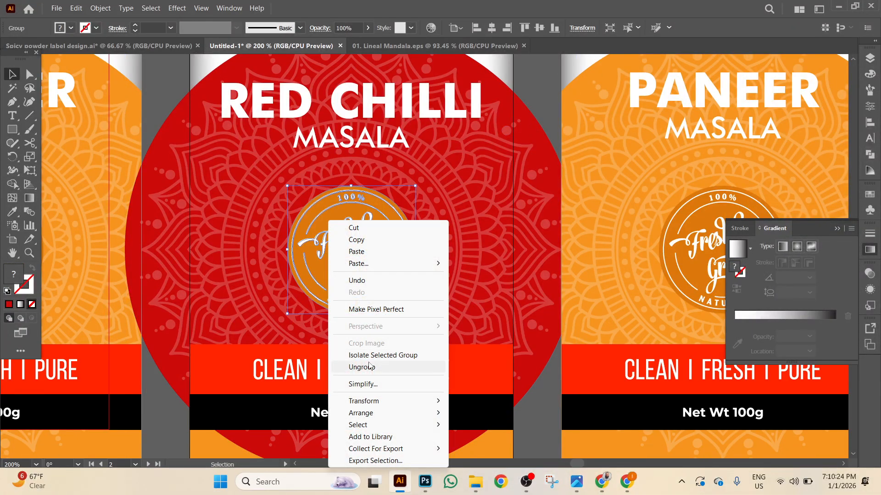
left_click(545, 427)
left_click(545, 427)
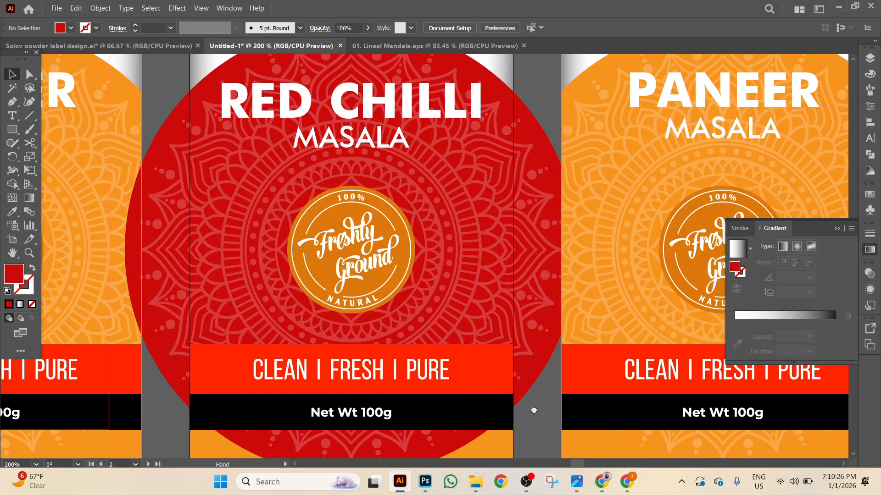
scroll(552, 216, "down", 3)
Place a copy of the Freshly Ground badge below the label and select its orange circle.
left_click(371, 85)
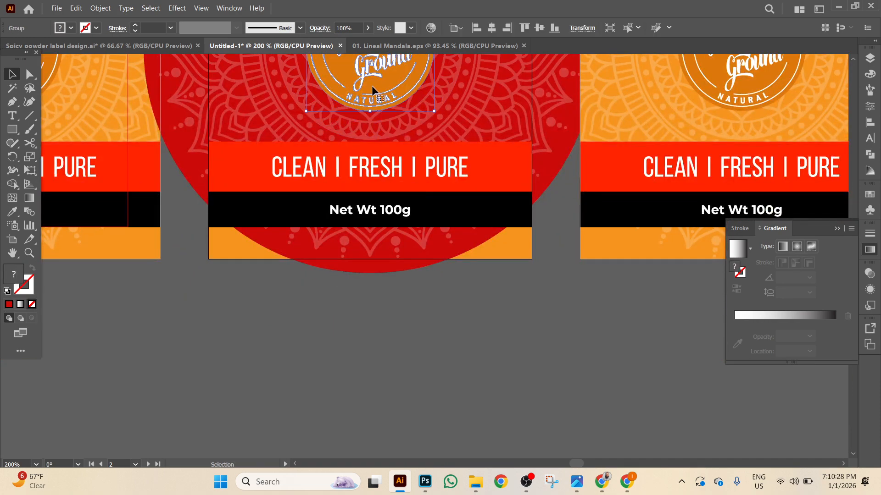
left_click_drag(371, 85, 384, 403)
right_click(383, 403)
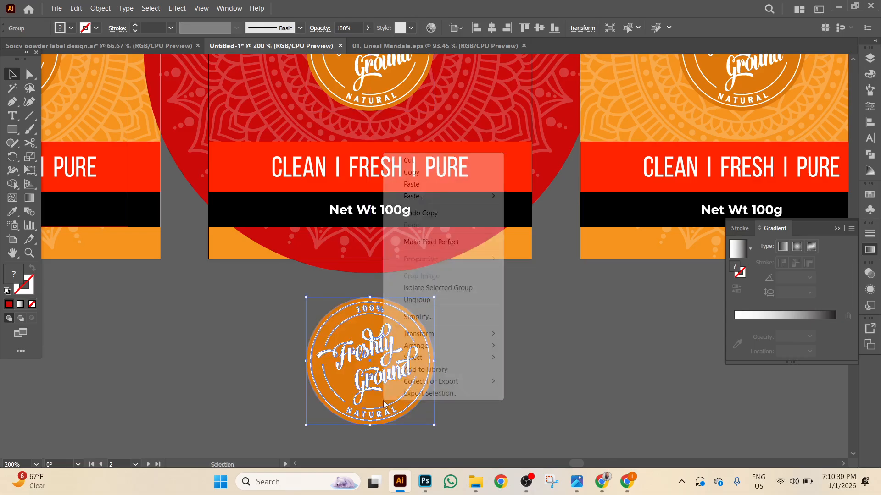
left_click(417, 299)
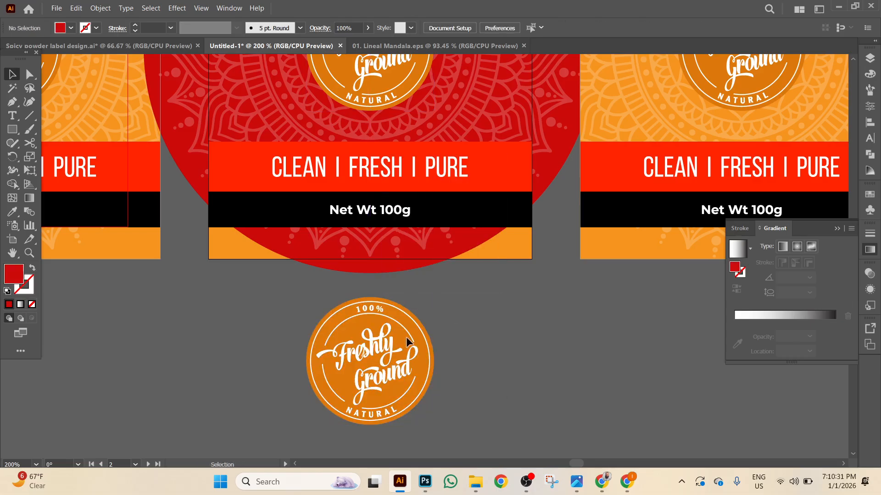
left_click(353, 328)
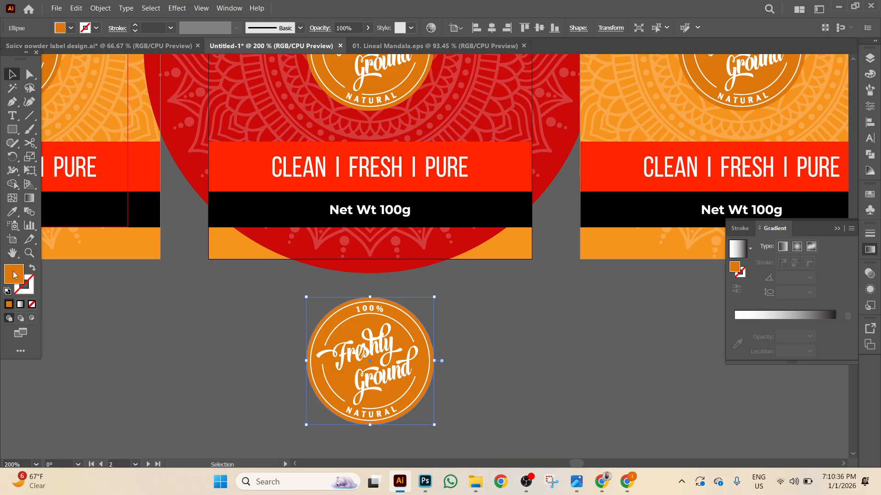
Recolour the Freshly Ground badge fill to dark red 7F0000.
double_click(13, 274)
left_click_drag(611, 182, 608, 144)
left_click_drag(579, 197, 594, 226)
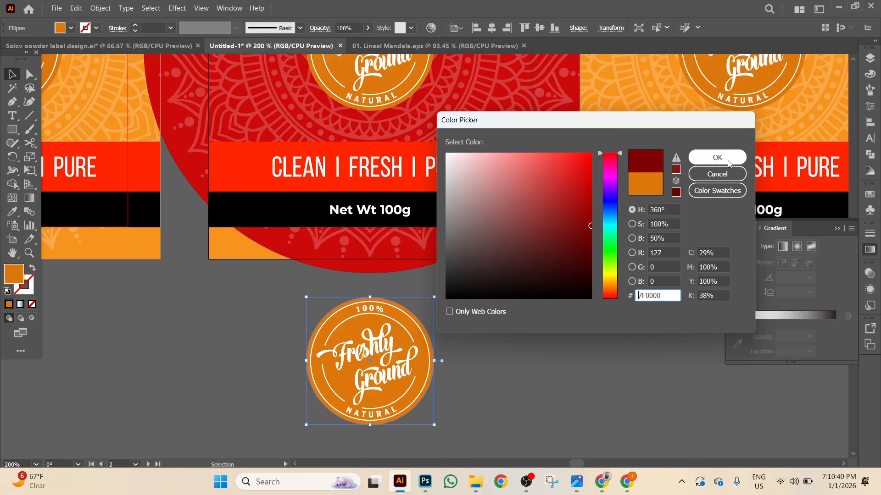
left_click(717, 157)
Group the badge parts and align the dark red badge with the label's orange logo.
left_click_drag(248, 304, 501, 433)
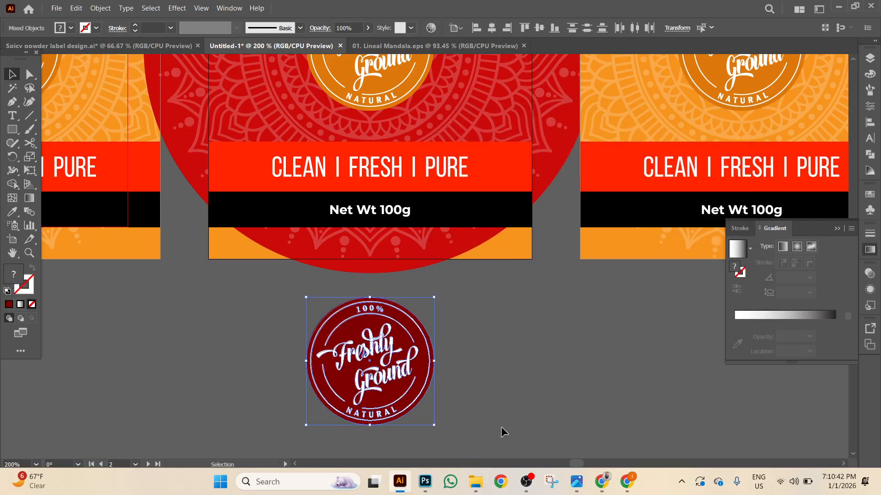
right_click(502, 428)
left_click(539, 334)
scroll(386, 228, "up", 2)
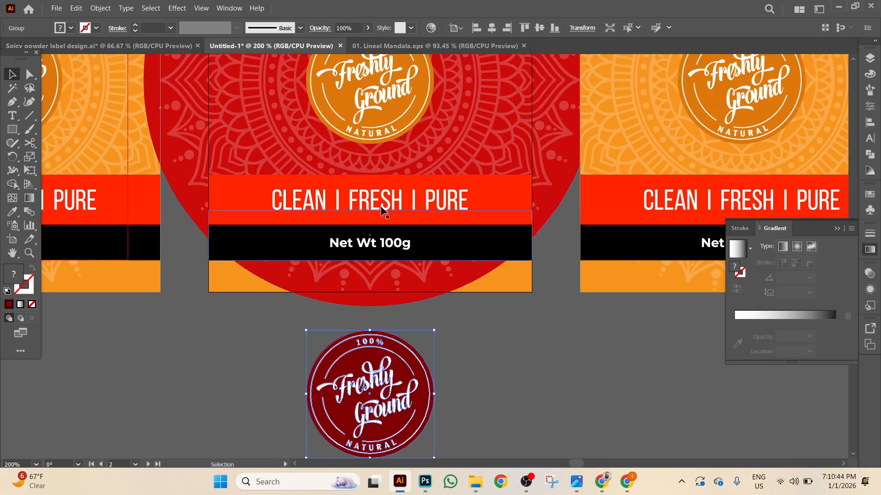
left_click(415, 79, "shift")
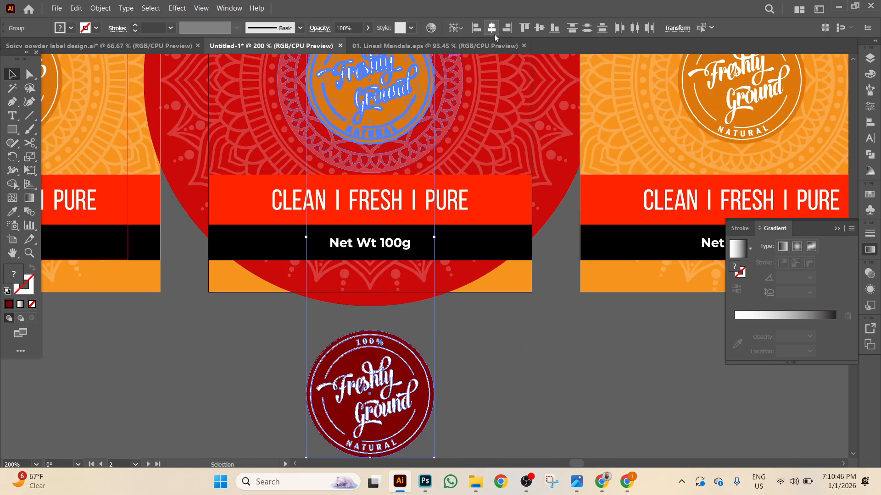
left_click(538, 29)
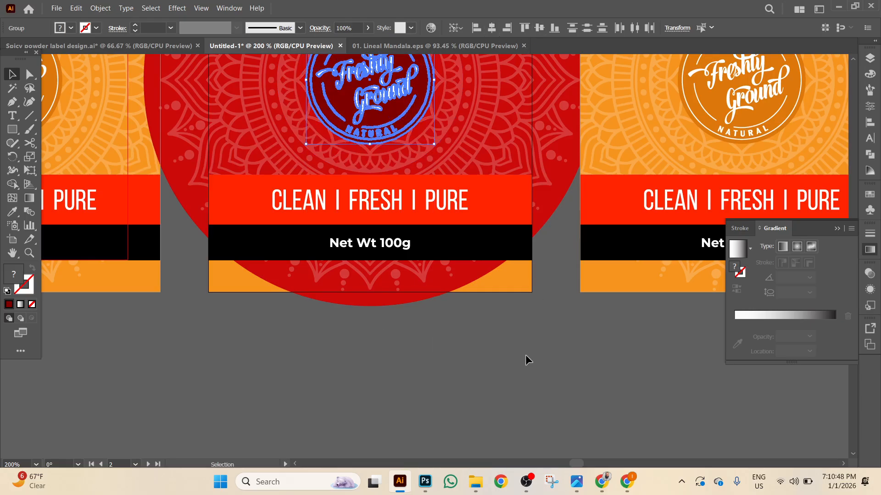
Cut the dark red badge and paste it back behind the orange logo.
left_click(519, 363)
scroll(435, 229, "up", 3)
left_click(370, 117)
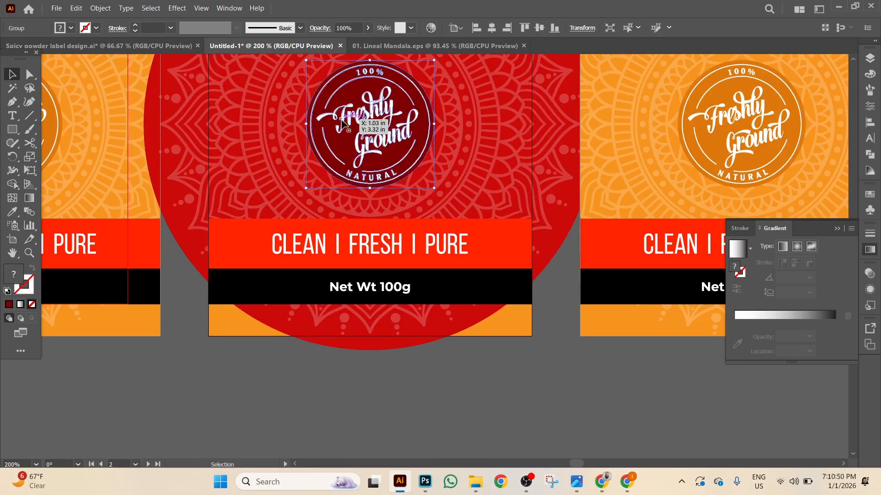
key("ctrl+x")
key("ctrl+b")
key("ctrl+3")
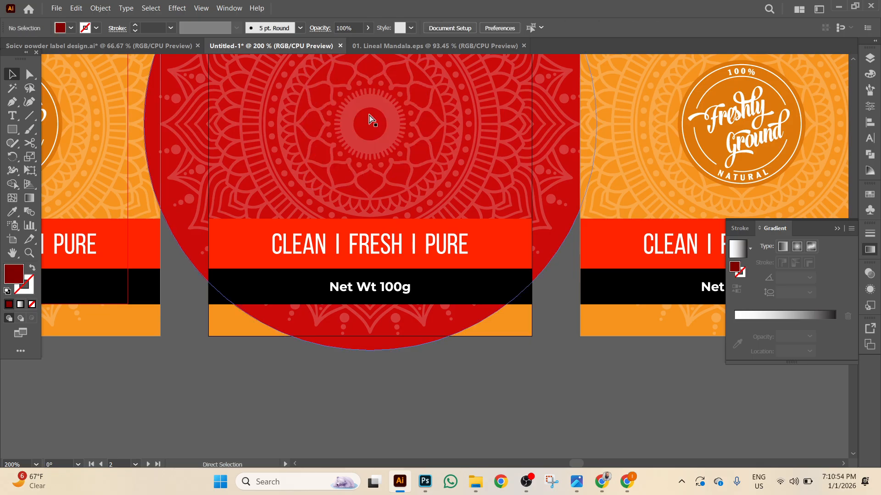
key("ctrl+alt+3")
Delete the stray blue rectangle and zoom out to see the full labels.
left_click(442, 347)
key("a")
left_click(415, 178)
key("Delete")
key("v")
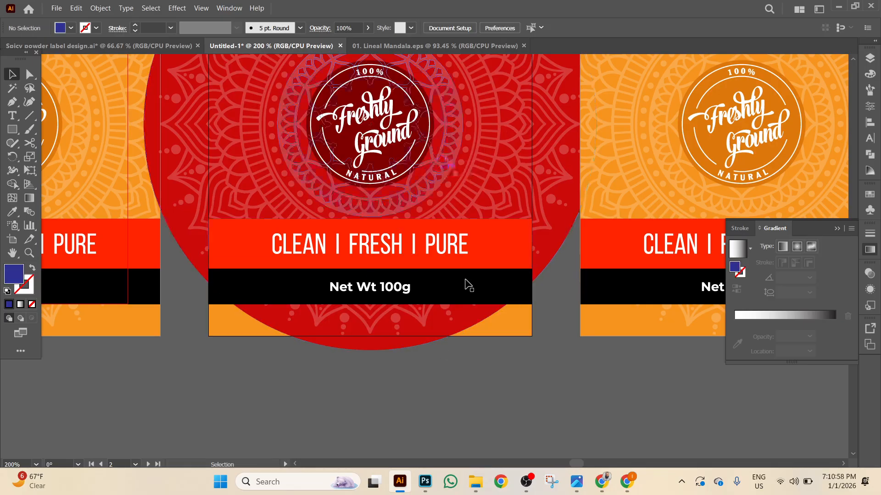
scroll(458, 275, "up", 2)
key("ctrl+minus")
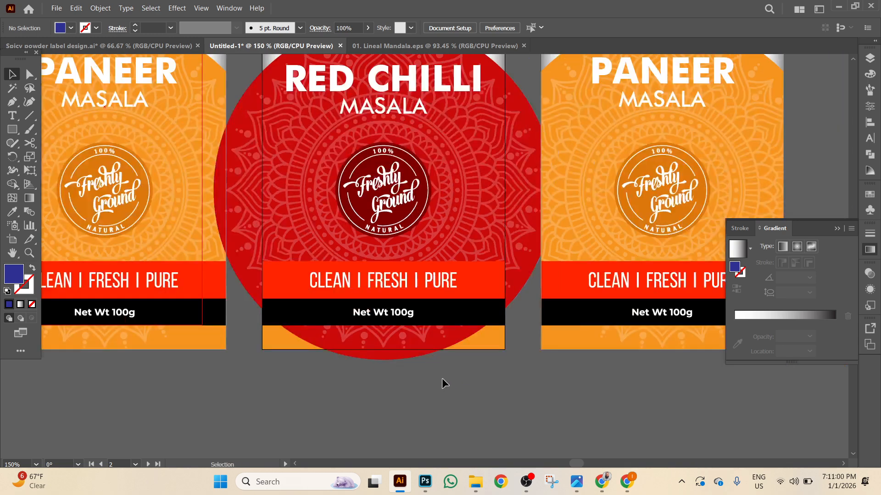
Eyedrop the mandala circle's red onto the orange bottom rectangle of the Red Chilli label.
scroll(321, 390, "up", 2)
left_click(280, 381)
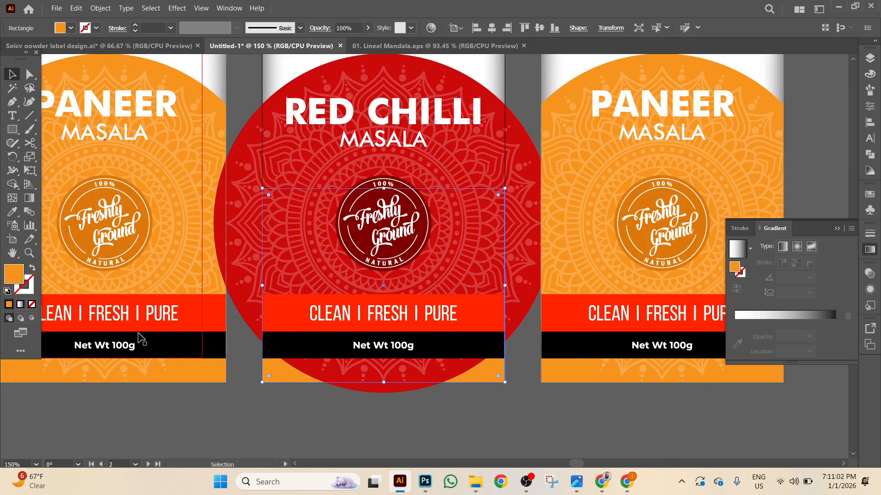
left_click(11, 212)
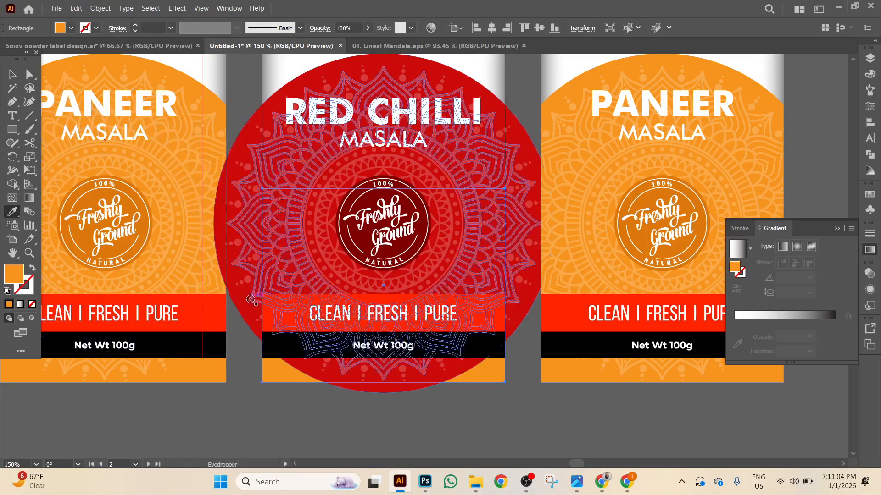
key("Caps_Lock")
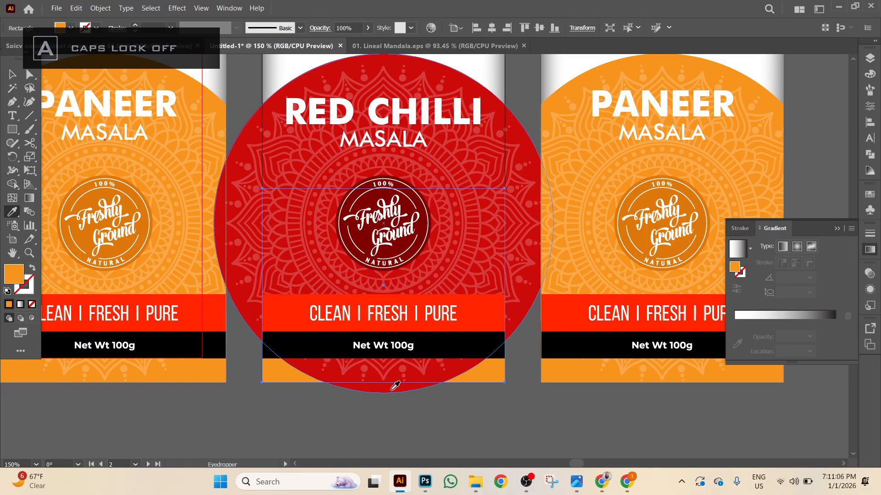
left_click(395, 387)
left_click(13, 74)
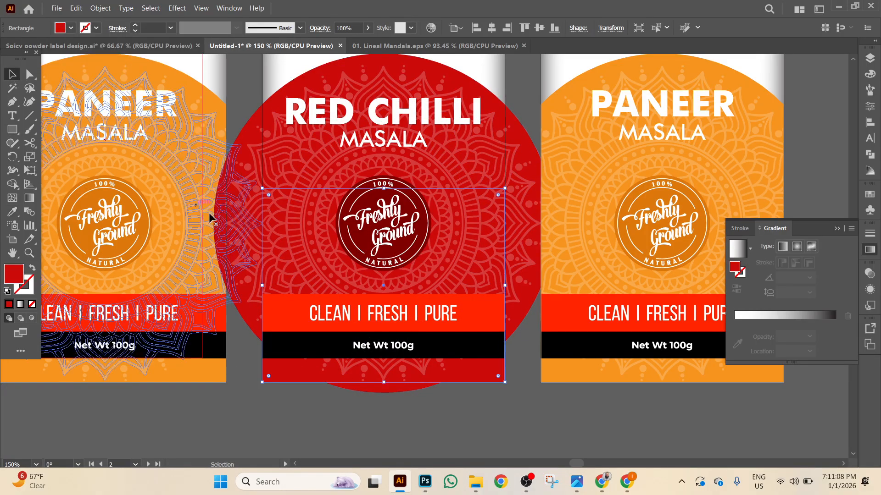
scroll(229, 175, "up", 3)
left_click(284, 110)
scroll(285, 112, "up", 3)
Bring the label rectangle to front and clip the red mandala to it with Ctrl+7.
left_click(521, 172)
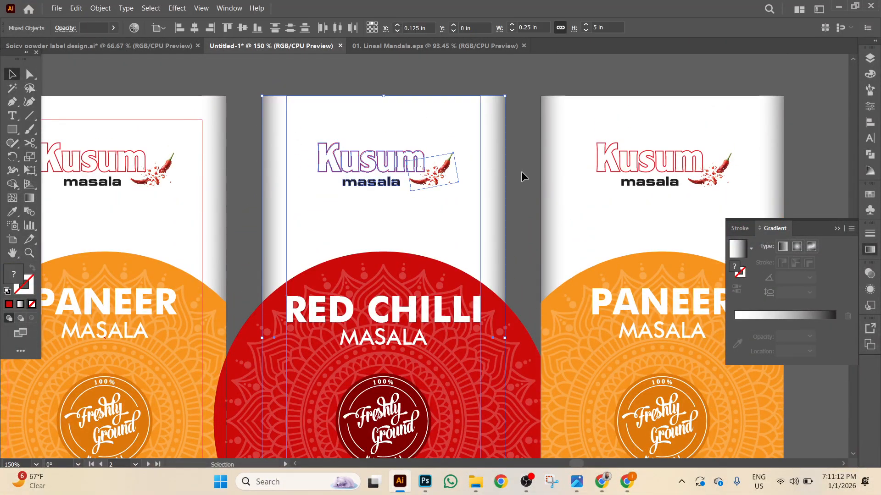
scroll(523, 174, "down", 6)
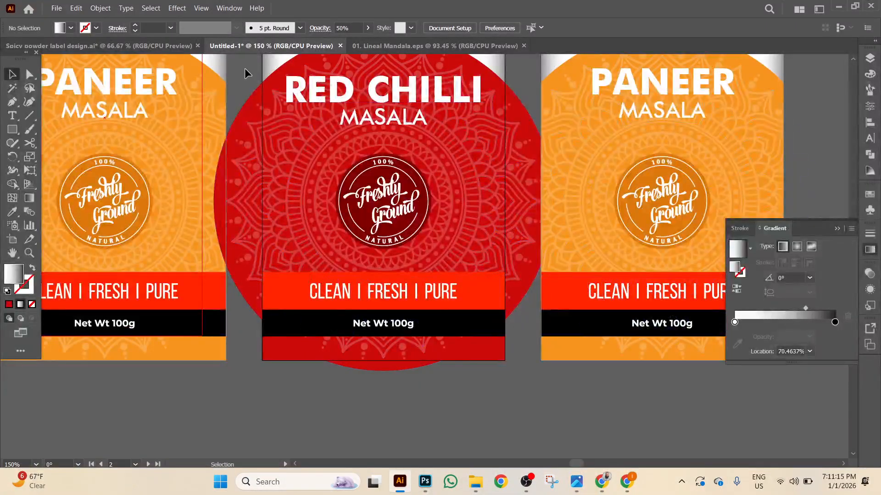
left_click_drag(244, 67, 464, 388)
right_click(459, 417)
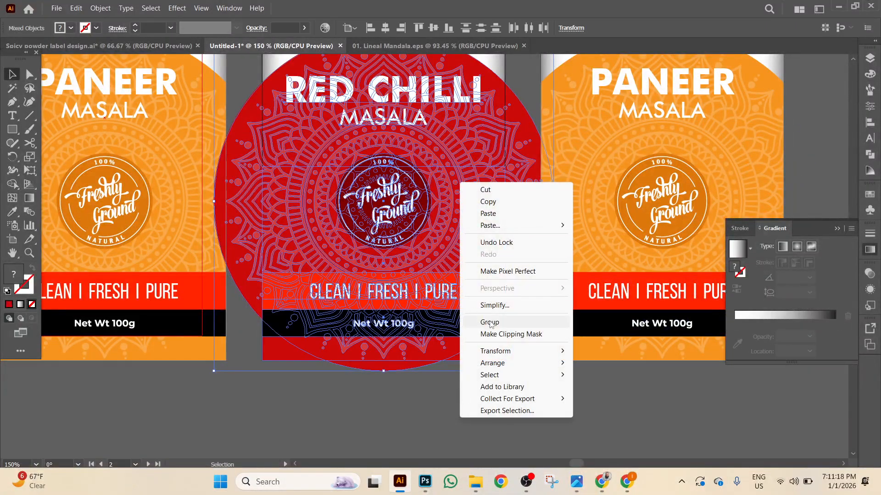
left_click(487, 334)
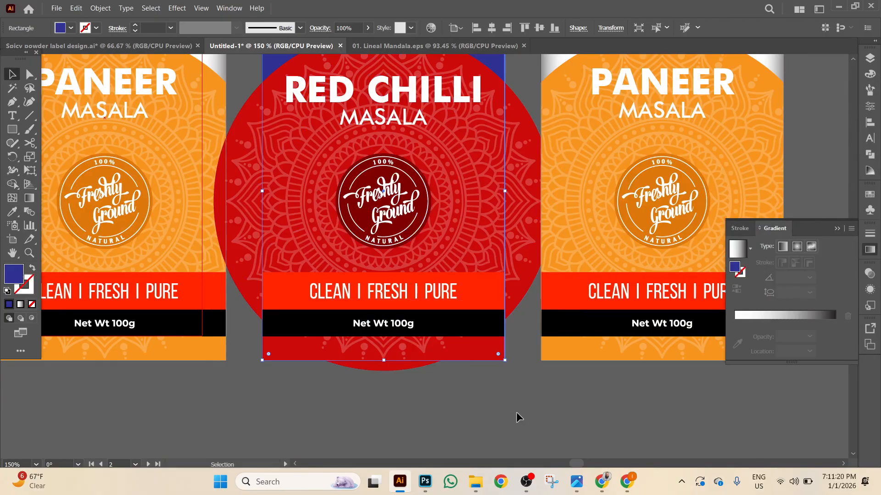
right_click(517, 414)
mouse_move(596, 359)
left_click(668, 363)
left_click_drag(464, 420, 407, 307)
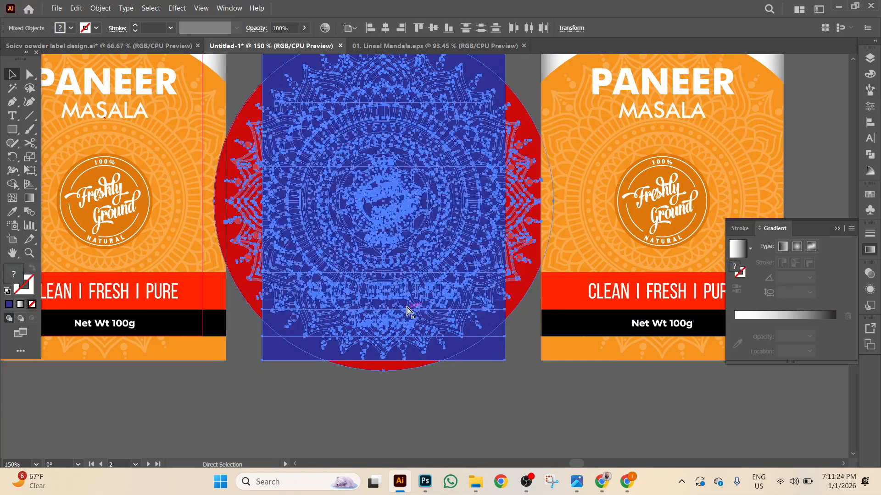
key("ctrl+7")
left_click(449, 404)
Ungroup the Paneer label's mandala group.
scroll(449, 403, "right", 5)
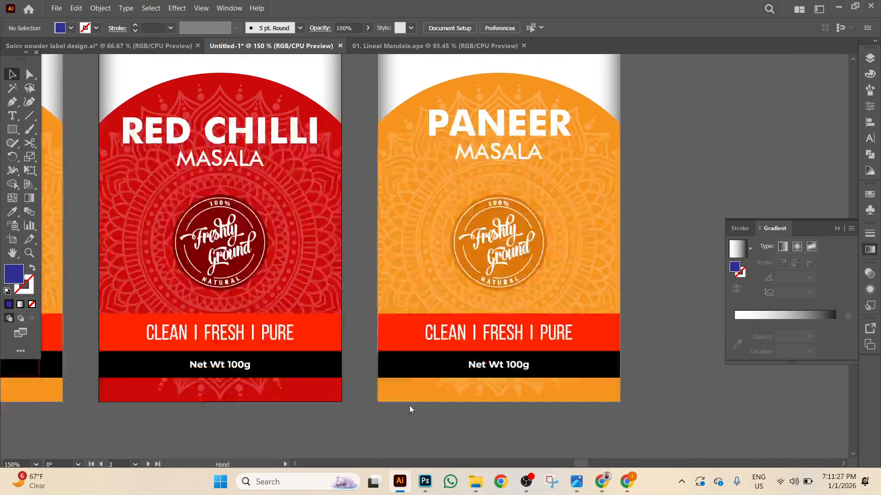
left_click_drag(410, 407, 237, 392)
scroll(411, 397, "up", 5)
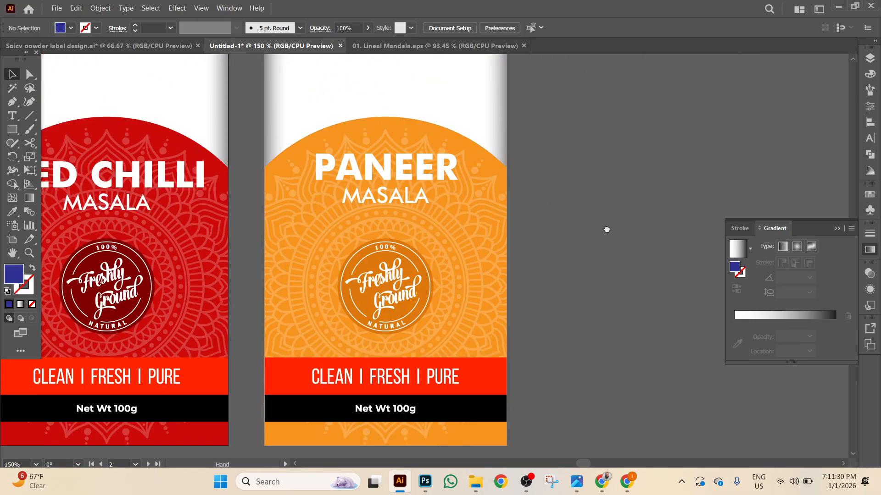
left_click(467, 182)
right_click(466, 181)
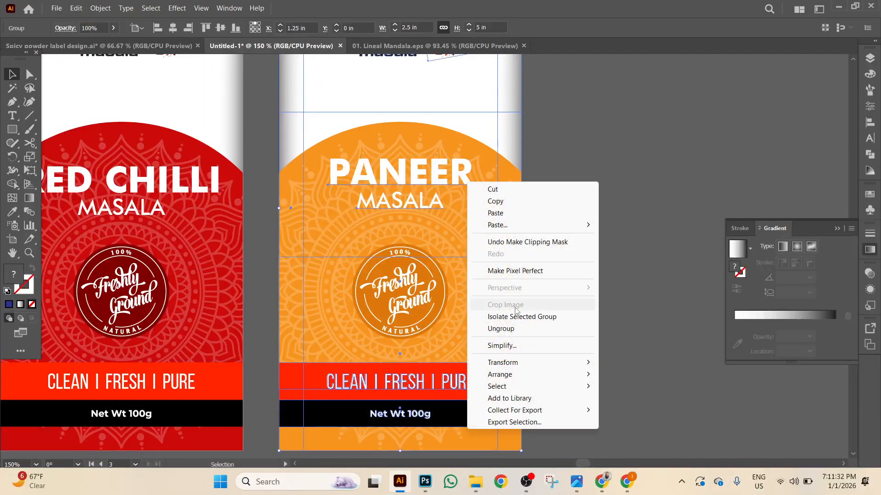
left_click(506, 329)
left_click(528, 428)
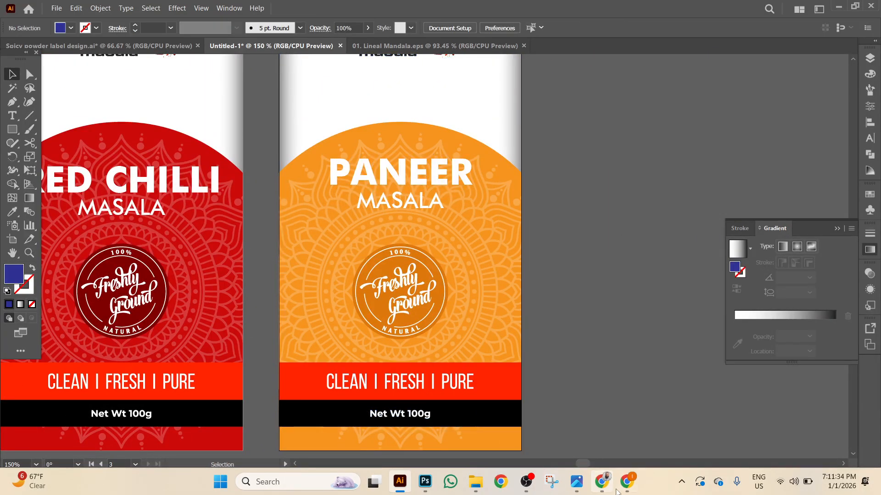
Check the spice jars reference image in the browser and return to Illustrator.
left_click(602, 481)
left_click(572, 2)
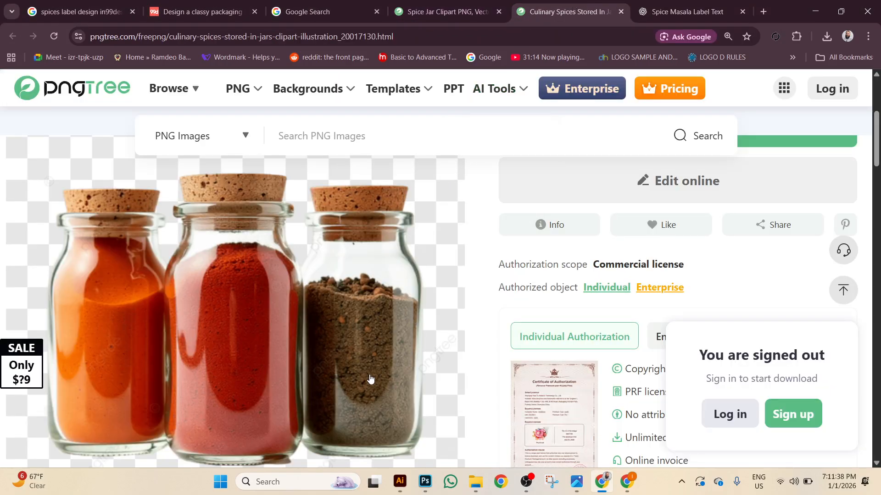
left_click(400, 481)
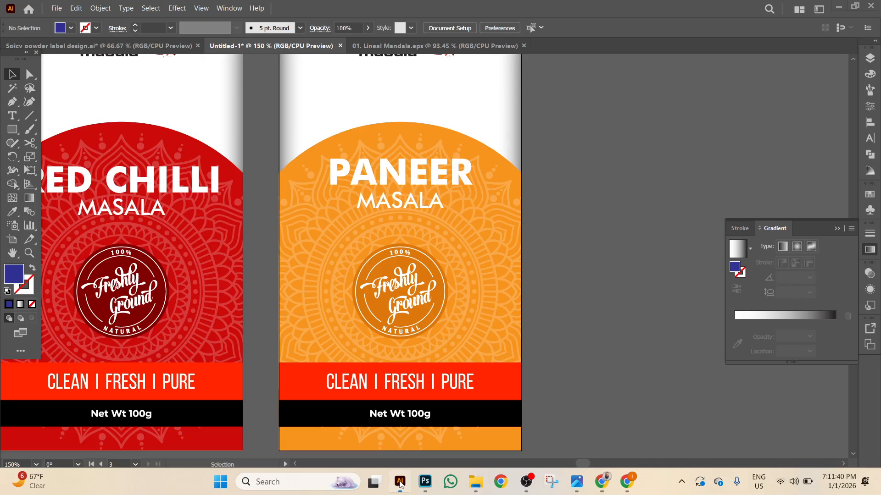
Copy 'cinnamon' from the Spicy powder ingredients and place it as text in Untitled-1.
left_click(108, 48)
left_click_drag(150, 242, 400, 254)
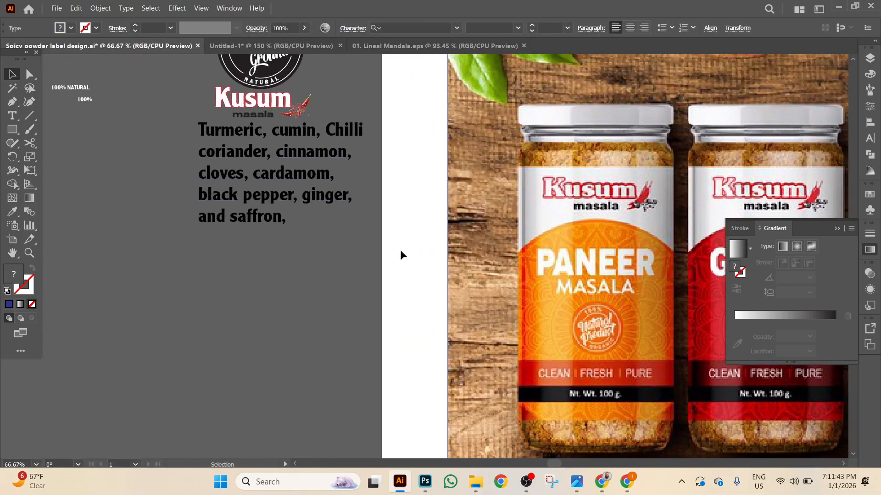
double_click(277, 153)
left_click_drag(279, 152, 339, 153)
right_click(340, 153)
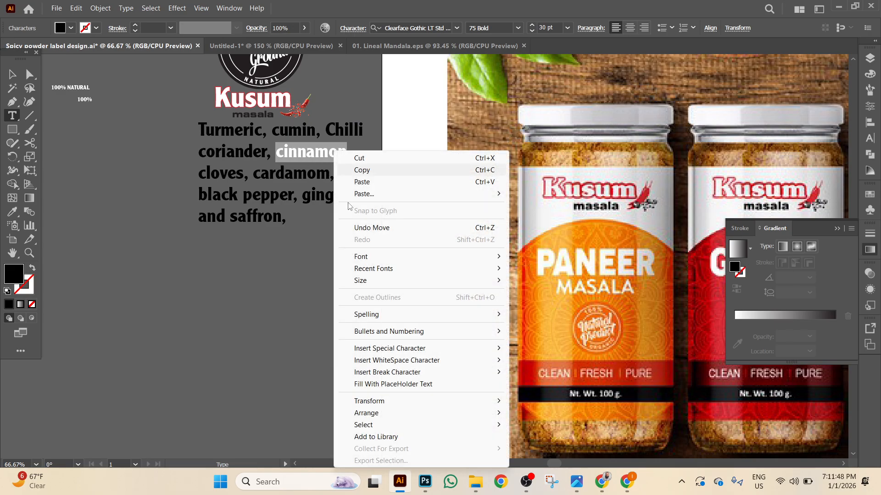
left_click(353, 171)
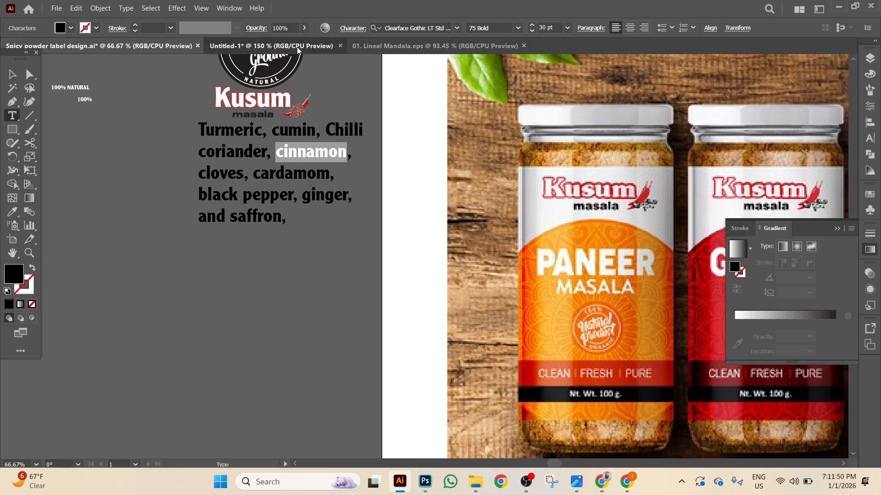
left_click(297, 48)
left_click(613, 194)
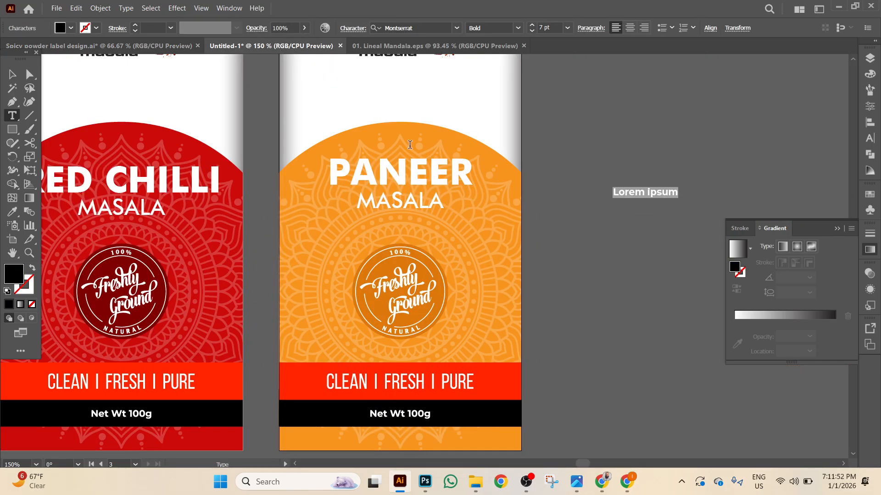
left_click(12, 75)
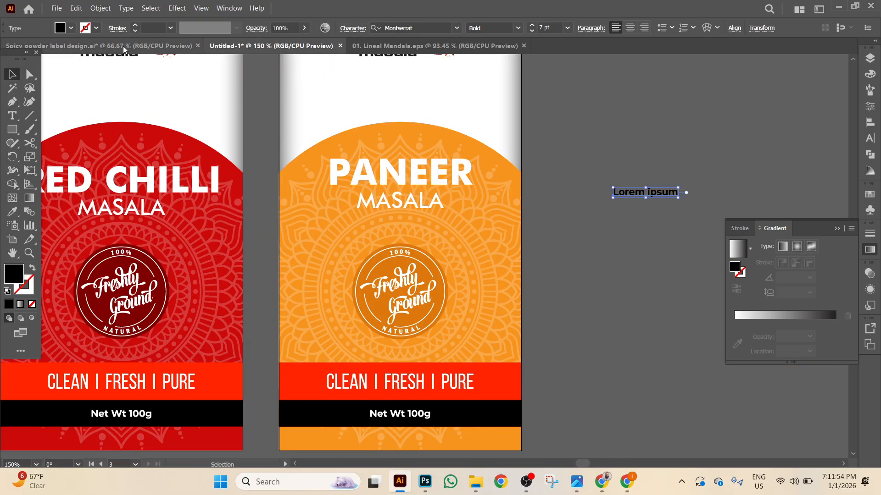
Copy the word 'coriander' from the Spicy powder ingredients list.
left_click(123, 46)
left_click(273, 175)
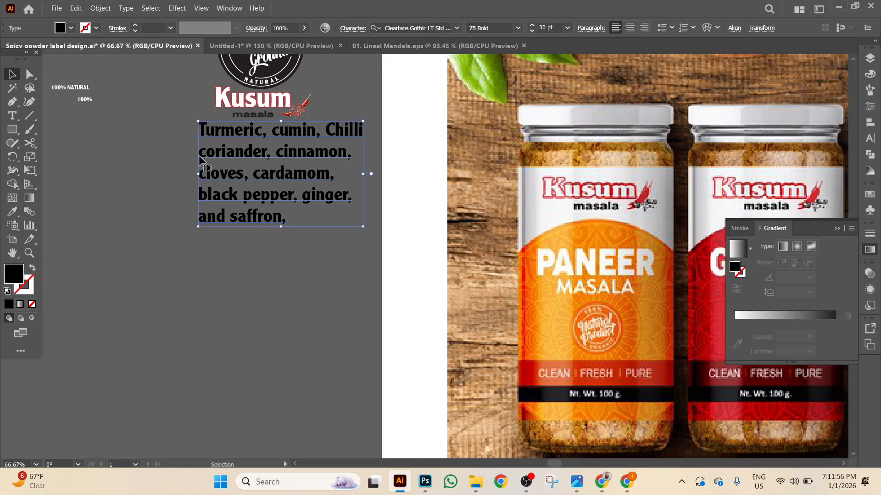
key("t")
left_click_drag(200, 153, 266, 153)
right_click(255, 154)
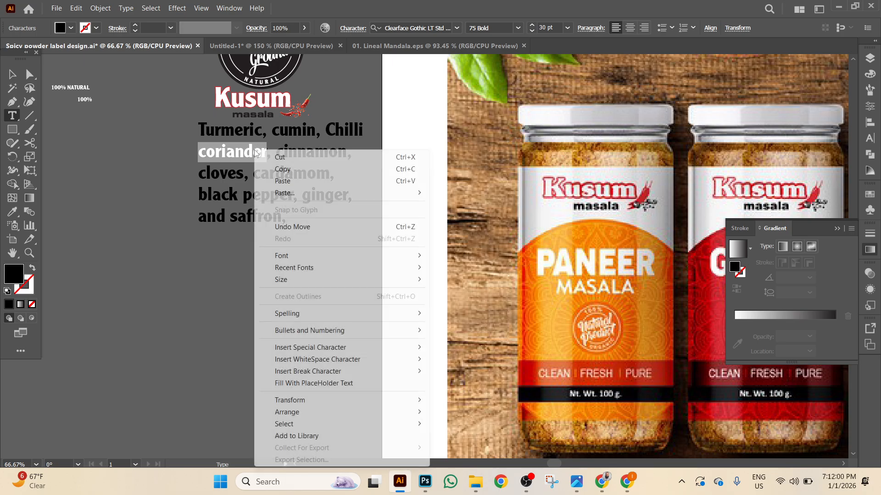
left_click(281, 168)
Paste 'coriander' over the PANEER heading in Untitled-1.
left_click(257, 45)
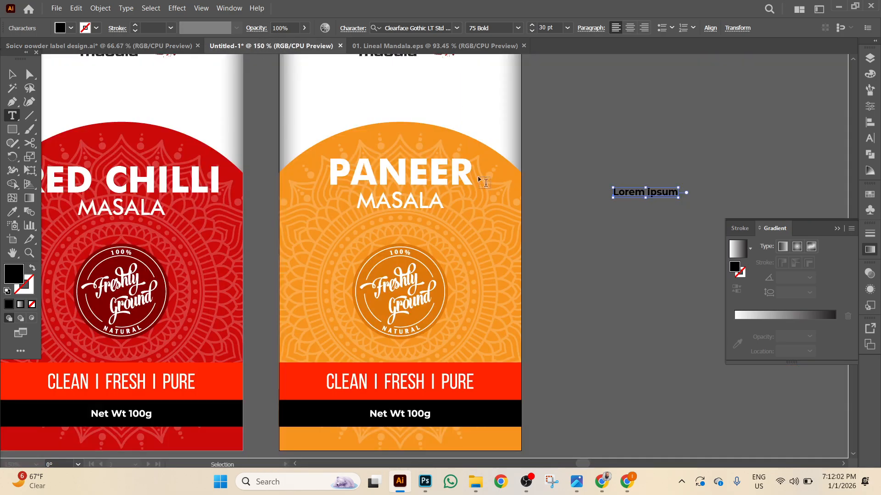
left_click(378, 176)
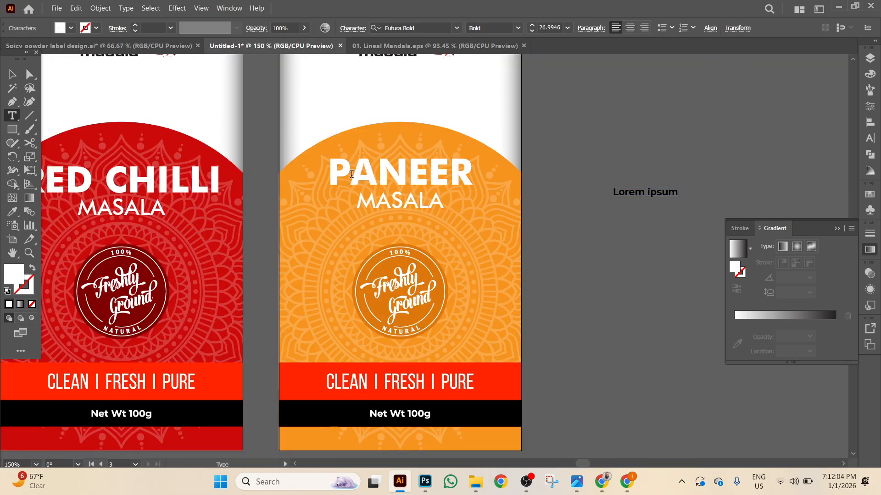
key("Escape")
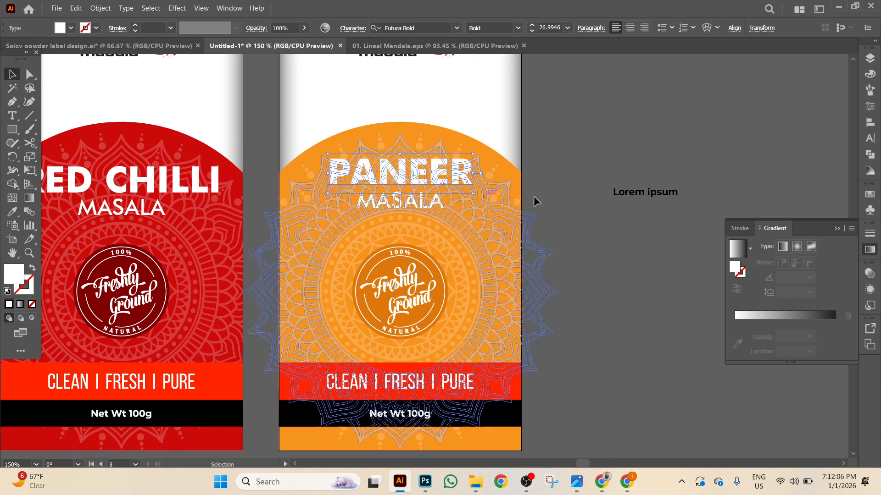
double_click(333, 172)
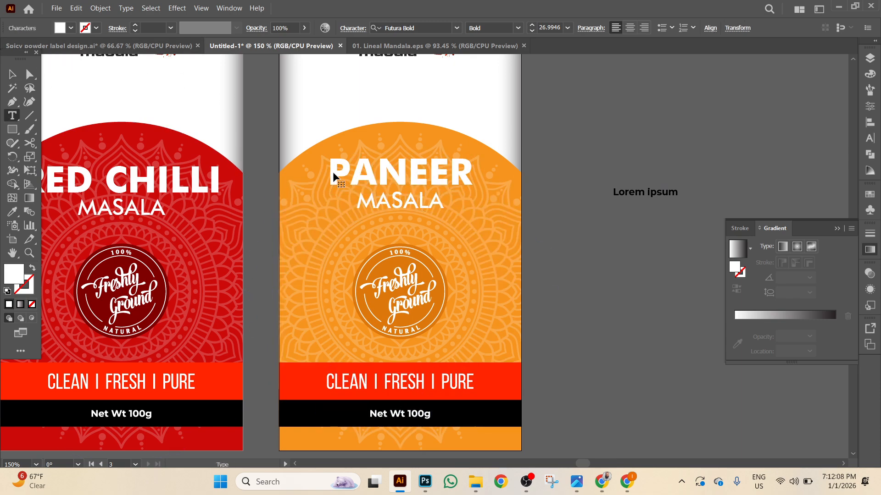
left_click_drag(329, 173, 491, 173)
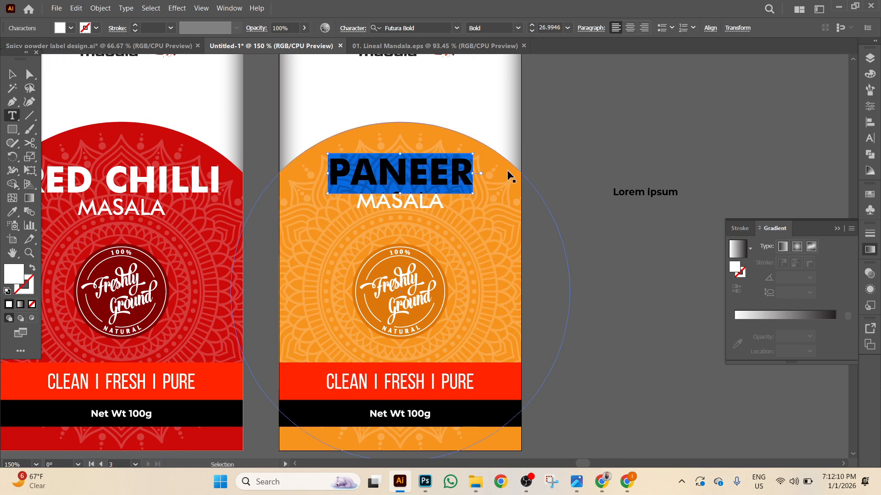
key("ctrl+v")
key("Escape")
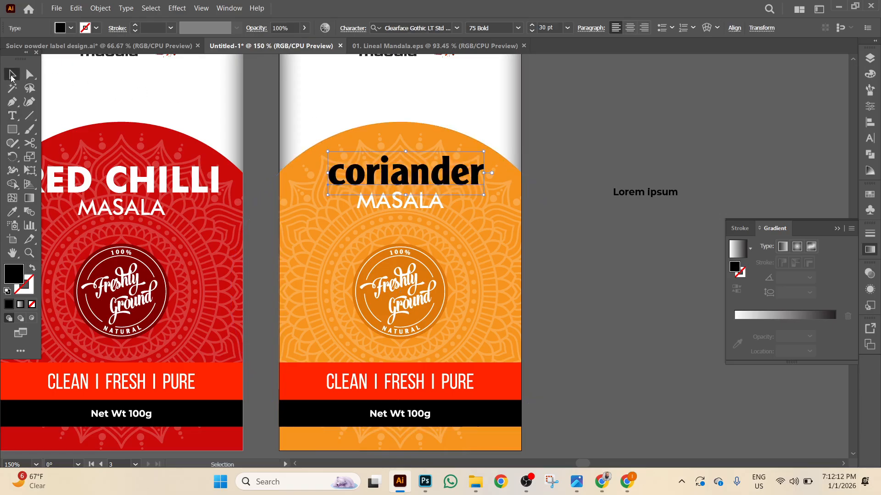
Undo the replacement, then reselect PANEER and paste 'coriander' over it again.
left_click(131, 10)
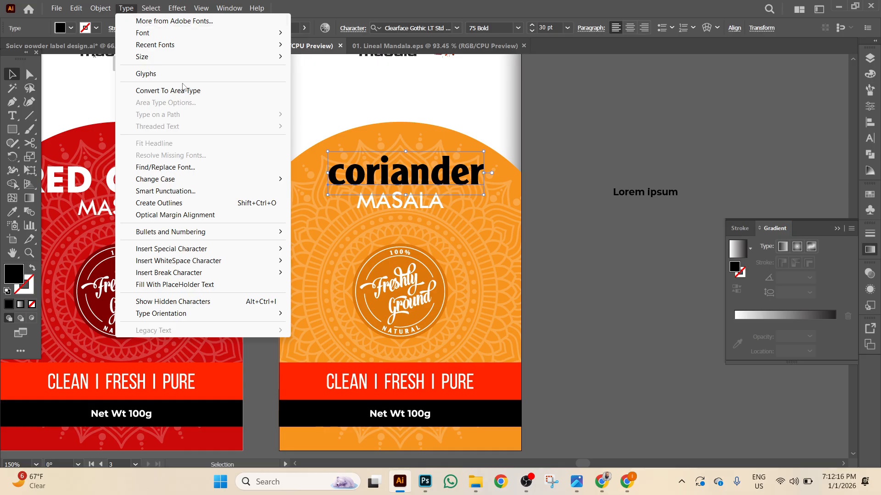
left_click(549, 121)
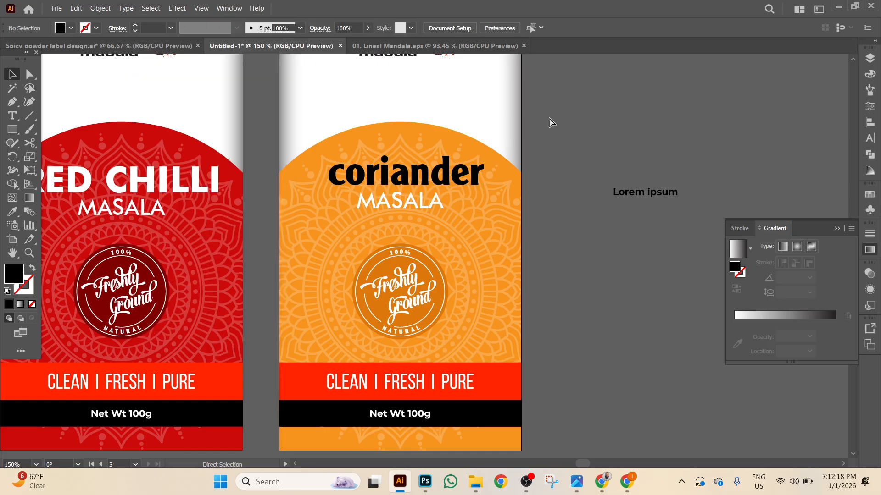
key("ctrl+z")
left_click(550, 139)
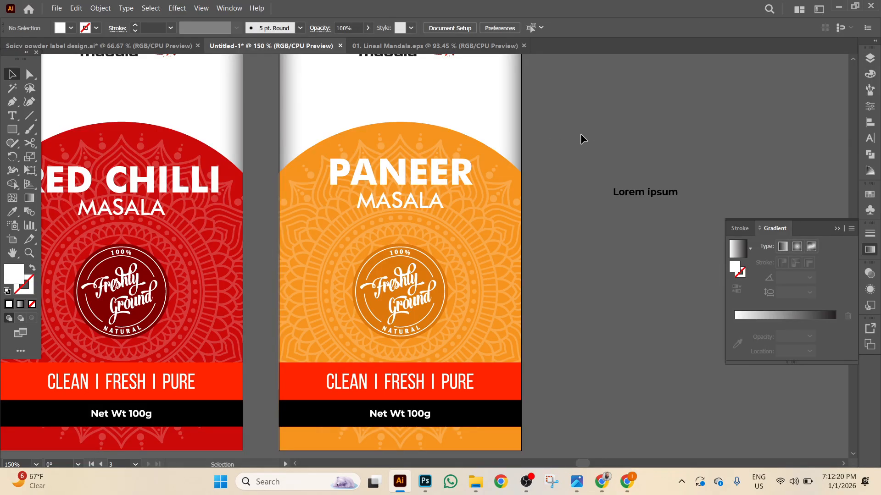
left_click(335, 176)
key("t")
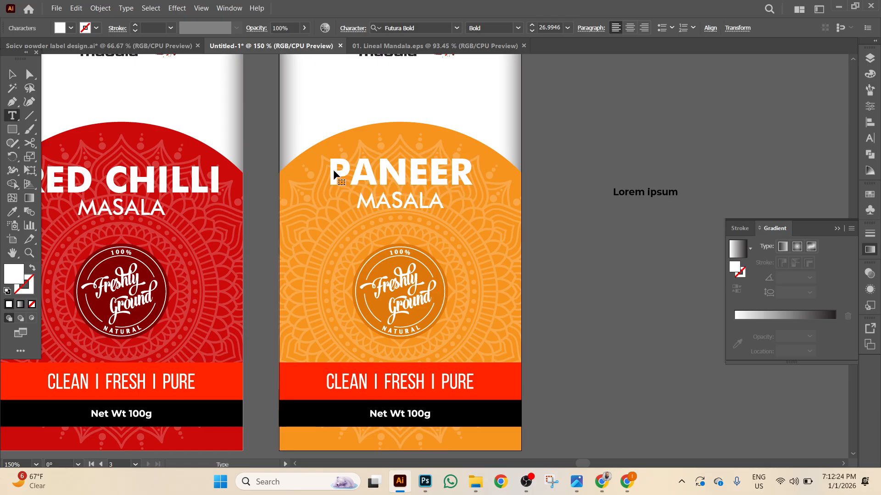
left_click_drag(329, 172, 500, 175)
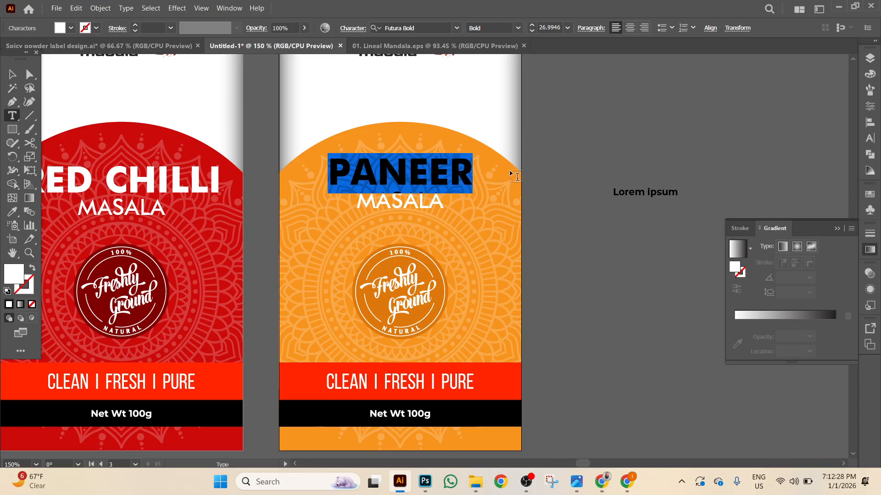
key("ctrl+v")
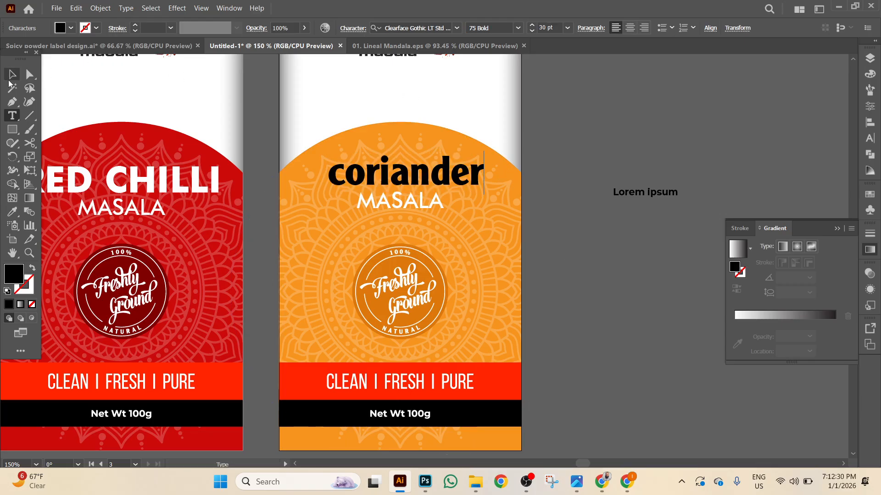
Make the heading uppercase CORIANDER and eyedrop RED CHILLI's text style onto it.
left_click(29, 75)
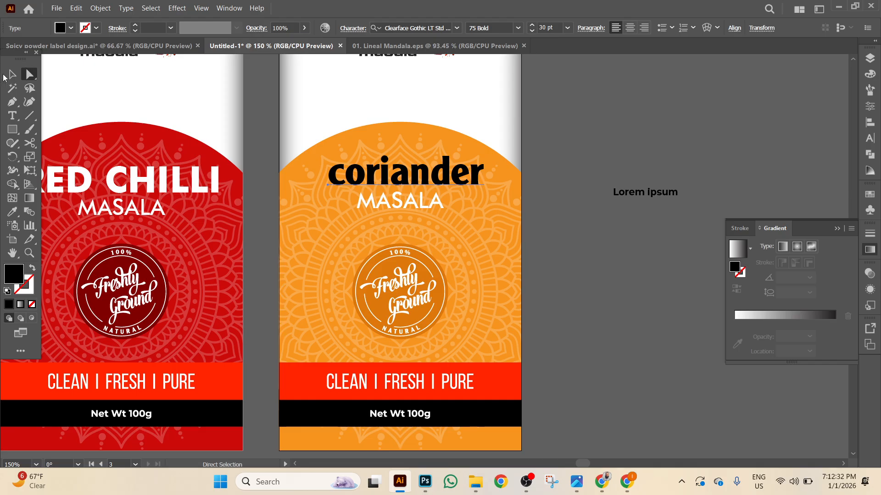
left_click(11, 75)
left_click(126, 8)
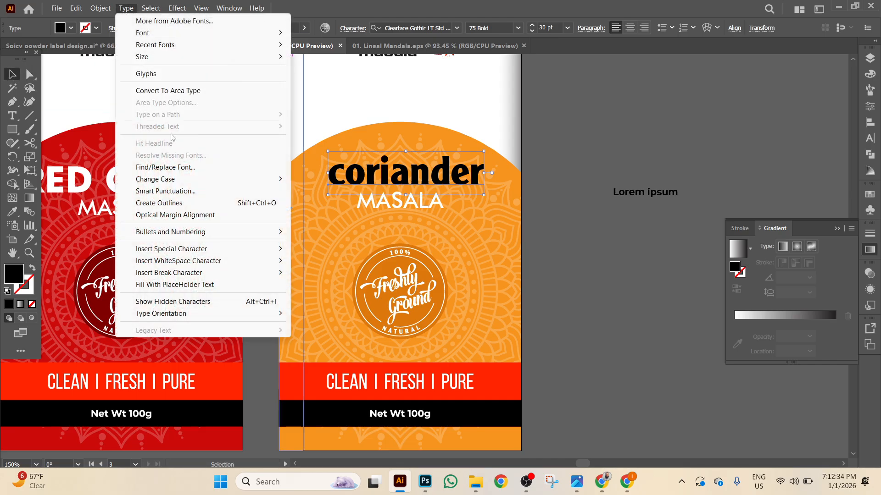
mouse_move(183, 179)
left_click(312, 179)
left_click(12, 211)
left_click(75, 168)
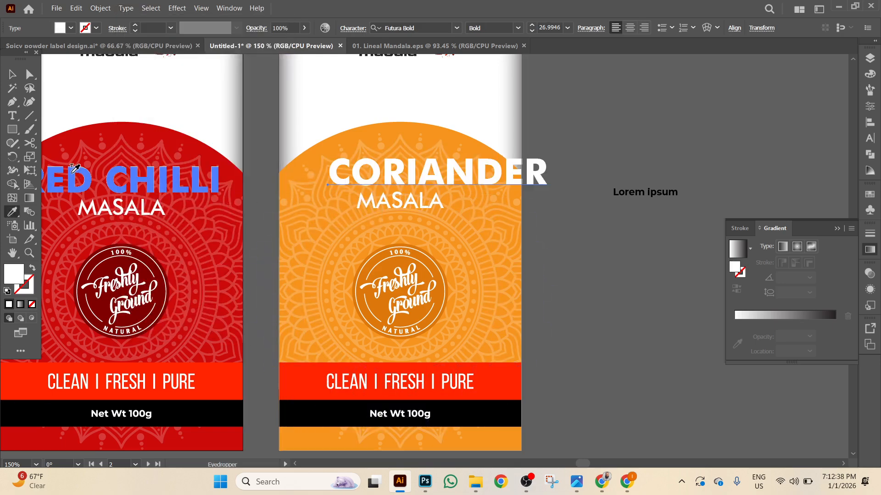
left_click(11, 74)
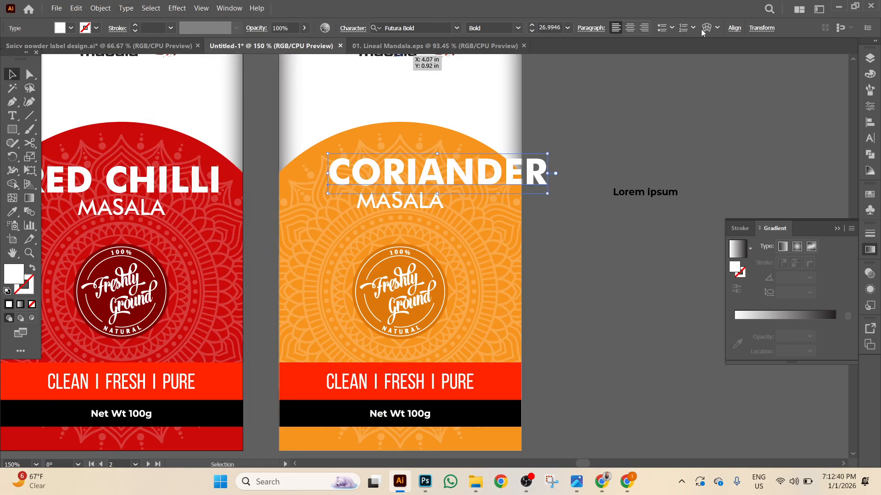
Undo the artboard centring and horizontally centre CORIANDER with MASALA.
left_click(734, 28)
left_click(628, 60)
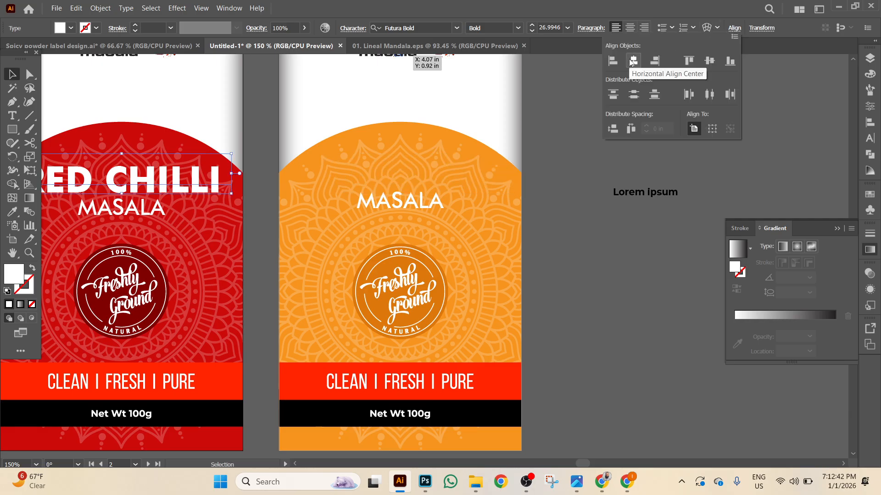
key("a")
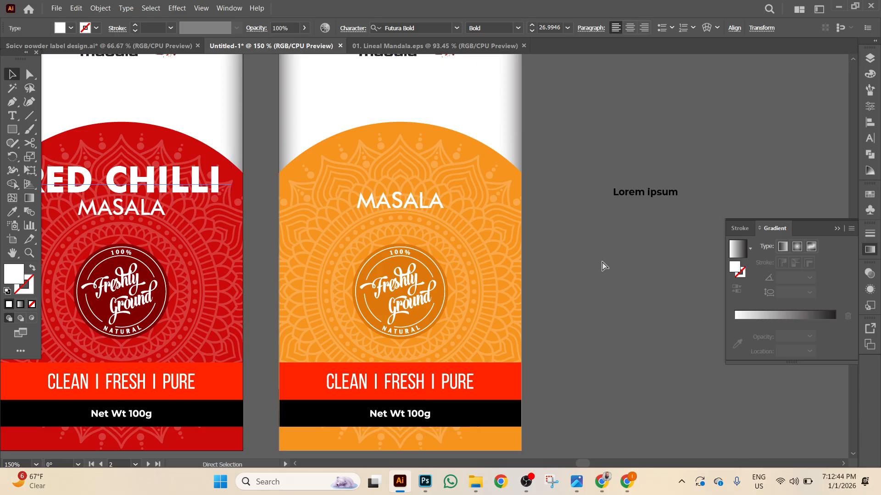
key("ctrl+z")
key("v")
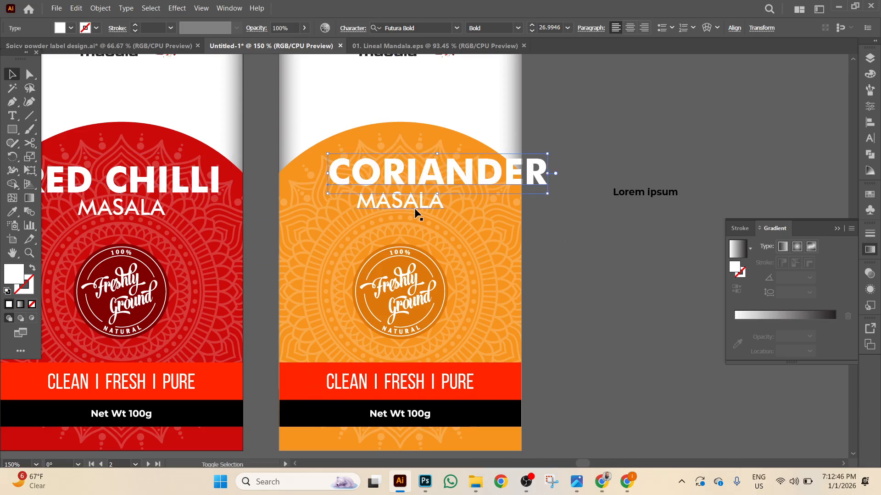
left_click(415, 210, "shift")
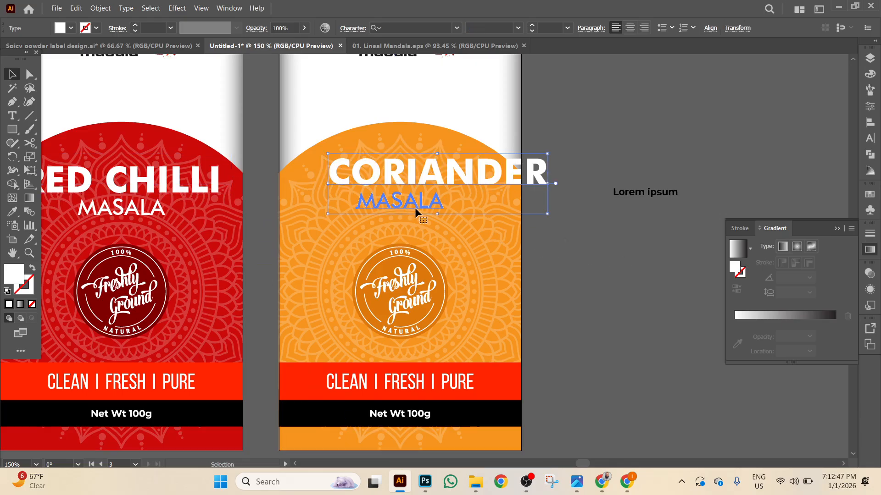
left_click(710, 28)
left_click(617, 62)
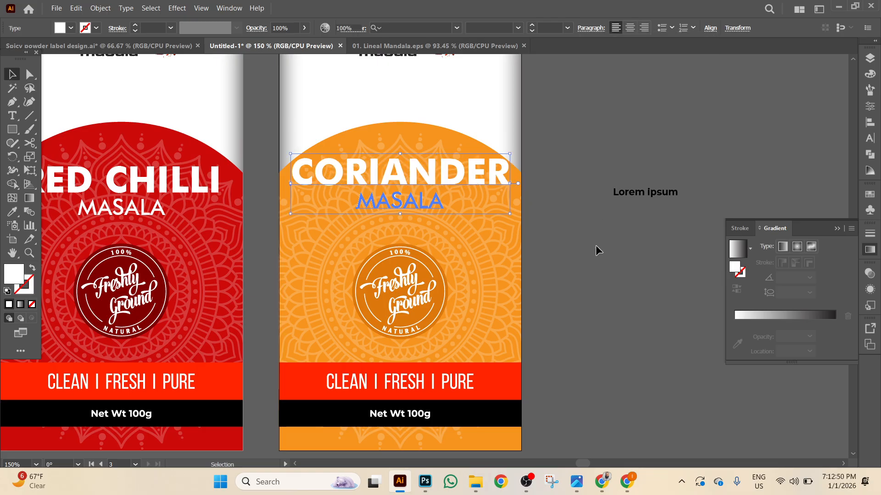
Nudge CORIANDER and MASALA down into place and zoom out to all three labels.
left_click(472, 183)
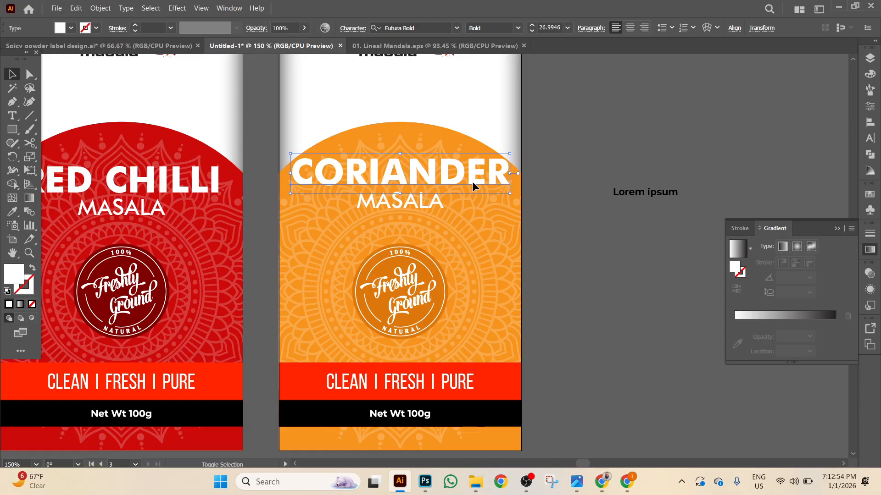
key("shift+Down")
key("Down")
key("Down")
key("Down")
key("Down")
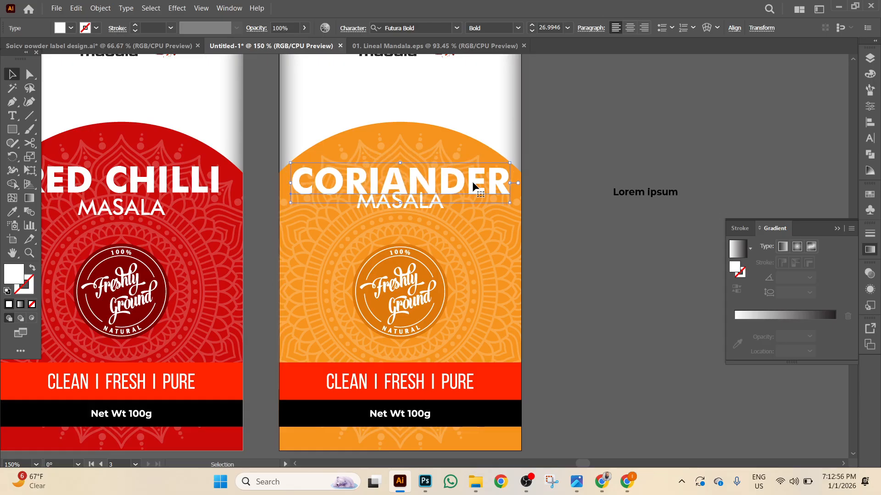
left_click(428, 207)
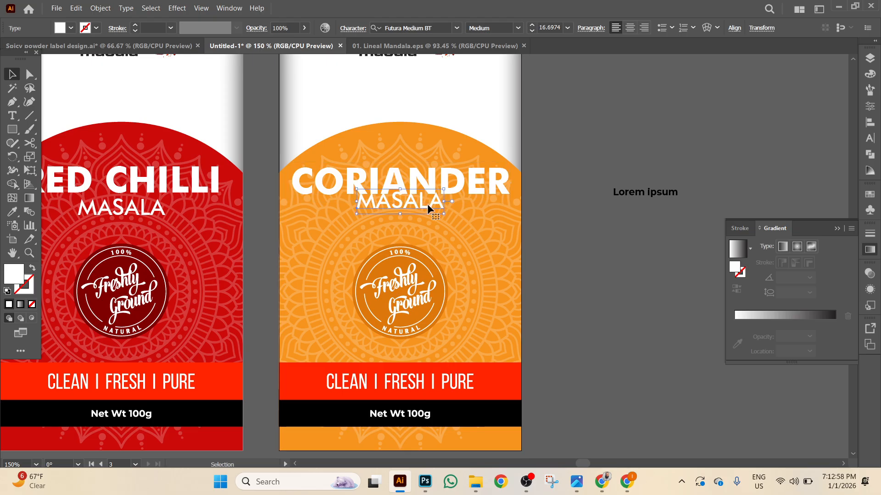
key("Down")
key("Down")
key("Down")
key("Down")
key("Down")
key("Down")
key("Down")
key("Down")
key("Down")
key("Down")
key("Down")
key("Down")
key("Down")
key("Down")
key("Down")
key("Down")
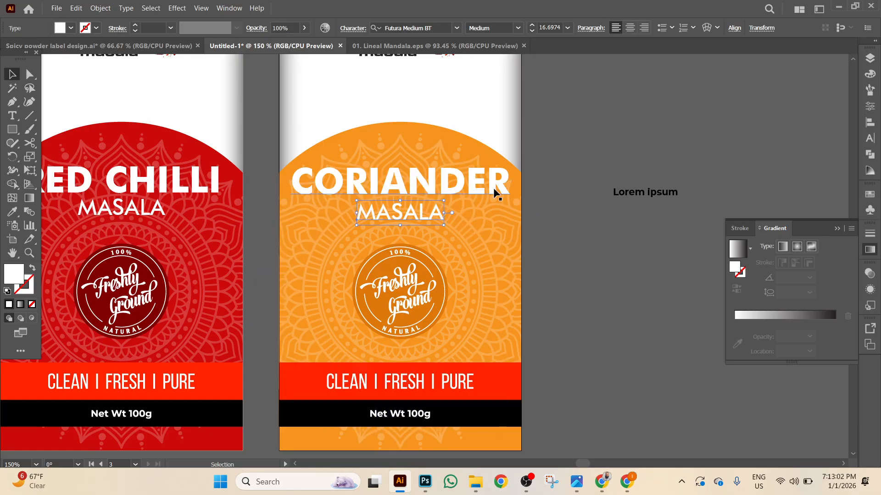
scroll(264, 216, "left", 5)
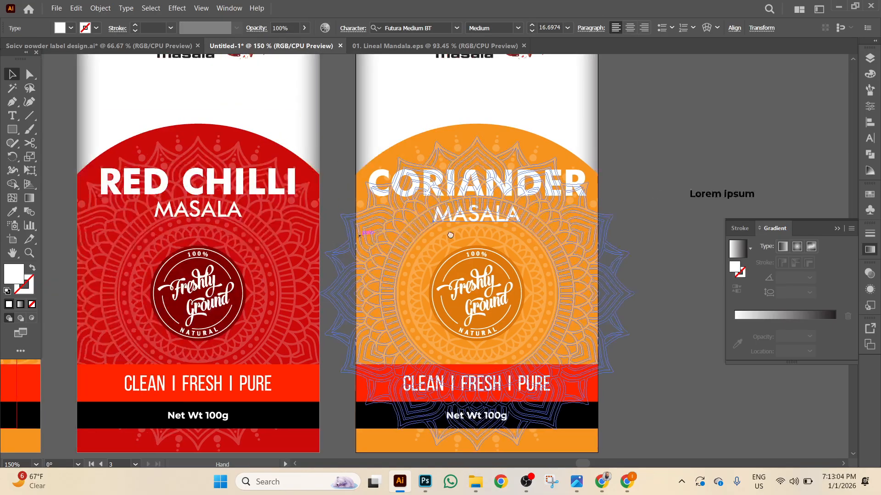
scroll(342, 179, "left", 3)
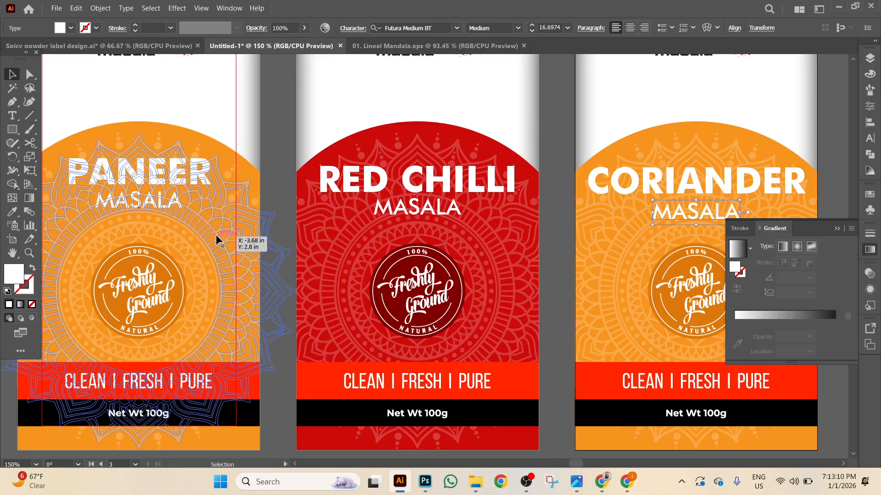
key("ctrl+minus")
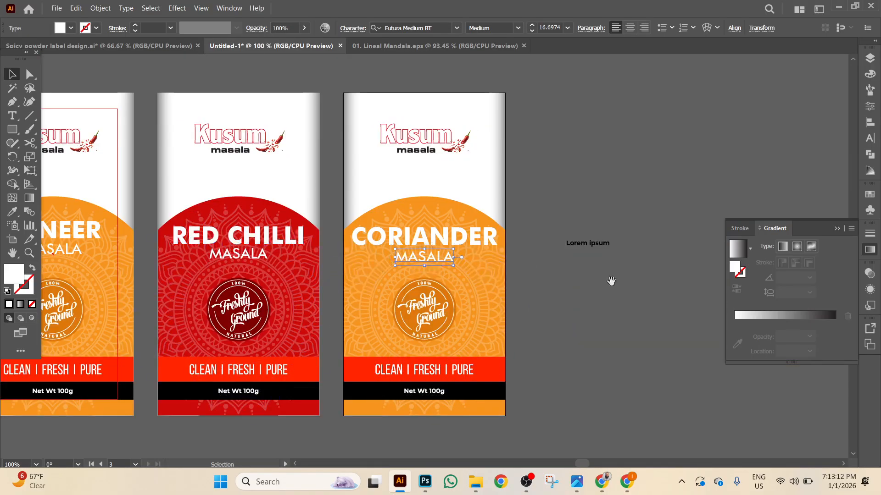
scroll(615, 238, "down", 2)
Set the CORIANDER heading to -25 tracking and 25 pt size.
left_click(500, 200)
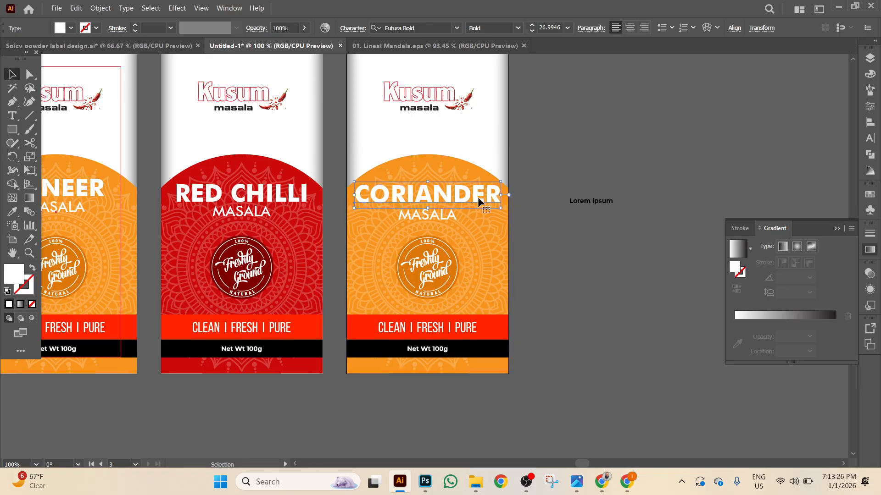
left_click(869, 139)
left_click(848, 120)
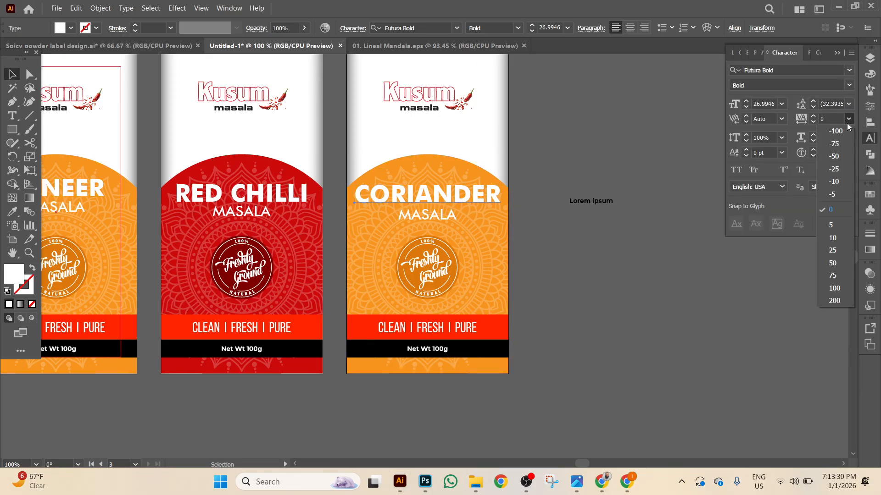
left_click(845, 167)
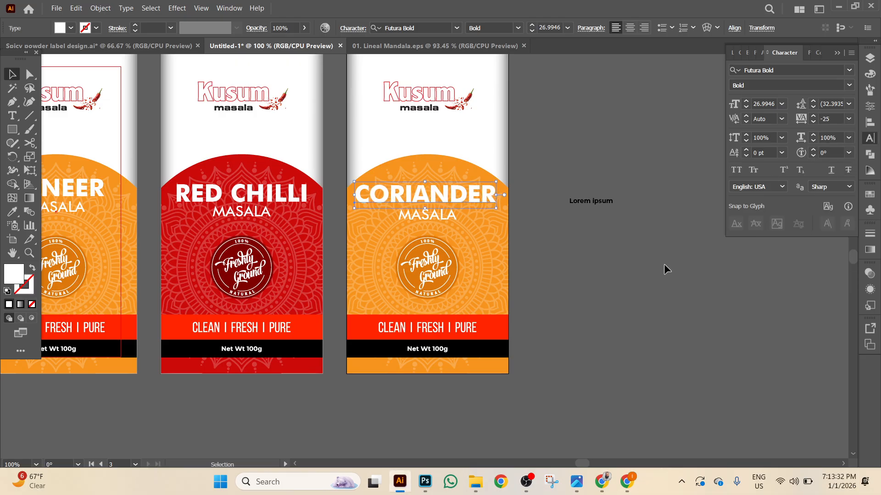
left_click(746, 108)
left_click(745, 108)
left_click(745, 108)
left_click(745, 107)
left_click(745, 108)
left_click(746, 102)
left_click(746, 102)
left_click(746, 102)
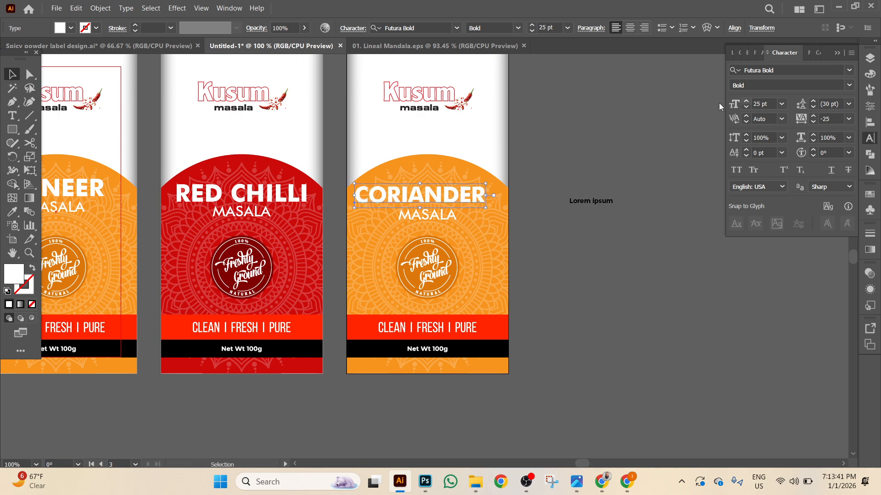
Horizontally centre CORIANDER over MASALA, then reselect the title.
left_click(434, 215, "shift")
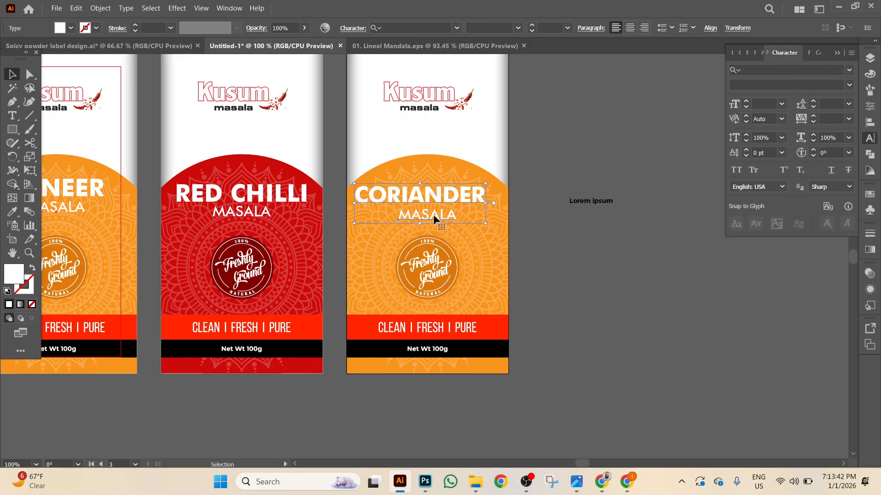
left_click(710, 28)
left_click(608, 63)
left_click(532, 258)
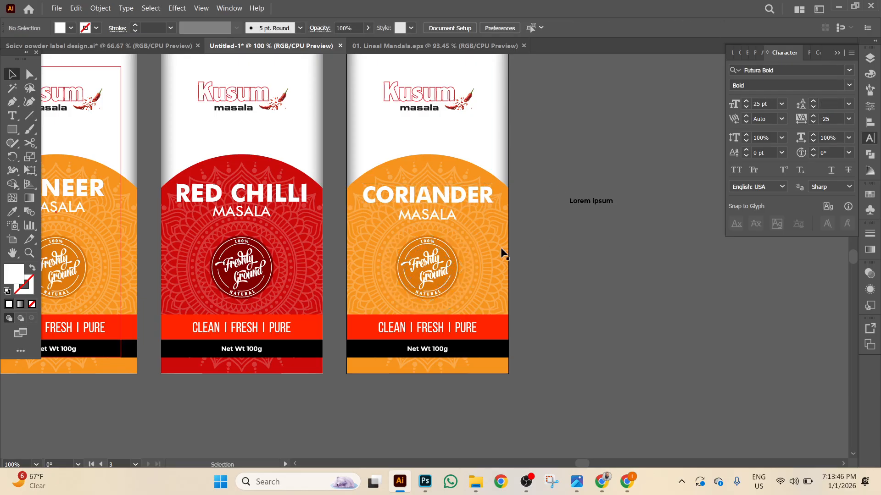
left_click(445, 195)
Copy RED CHILLI's 25 pt, -25 tracking type style onto the PANEER title with the Eyedropper.
left_click(294, 207)
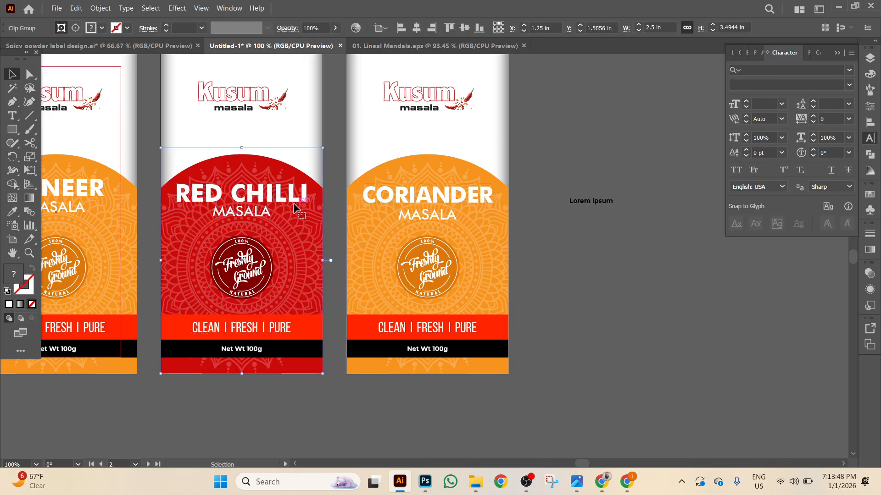
scroll(294, 208, "left", 5)
right_click(448, 198)
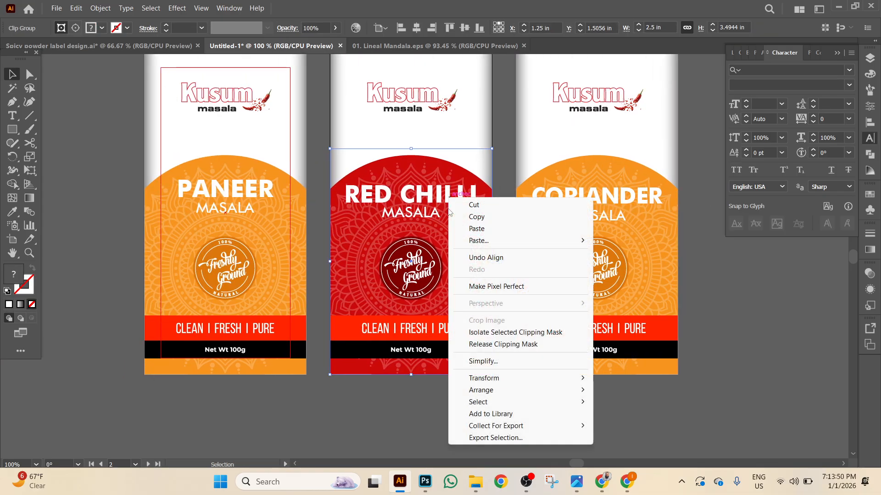
left_click(313, 424)
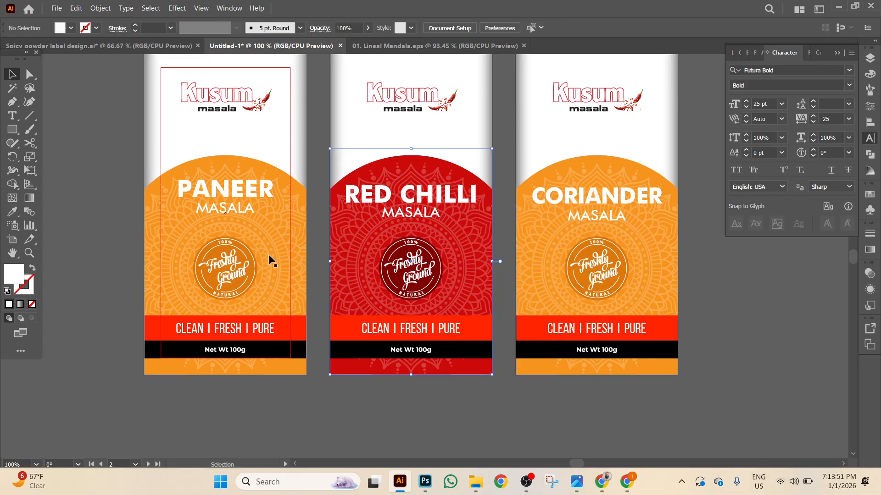
right_click(246, 198)
left_click(285, 349)
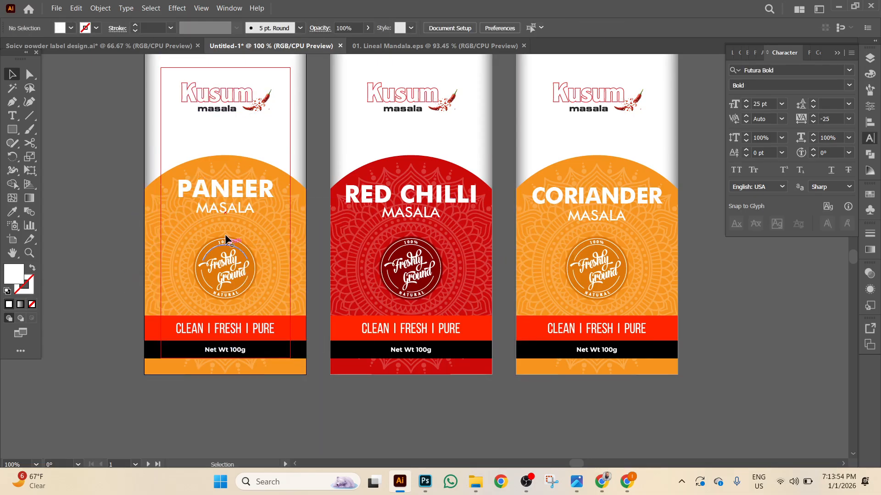
left_click(230, 195)
left_click(12, 211)
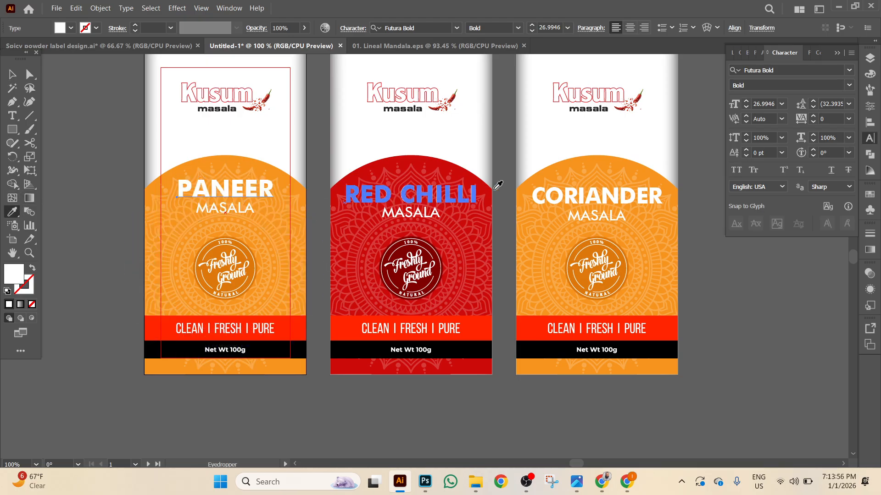
left_click(410, 188)
left_click(12, 74)
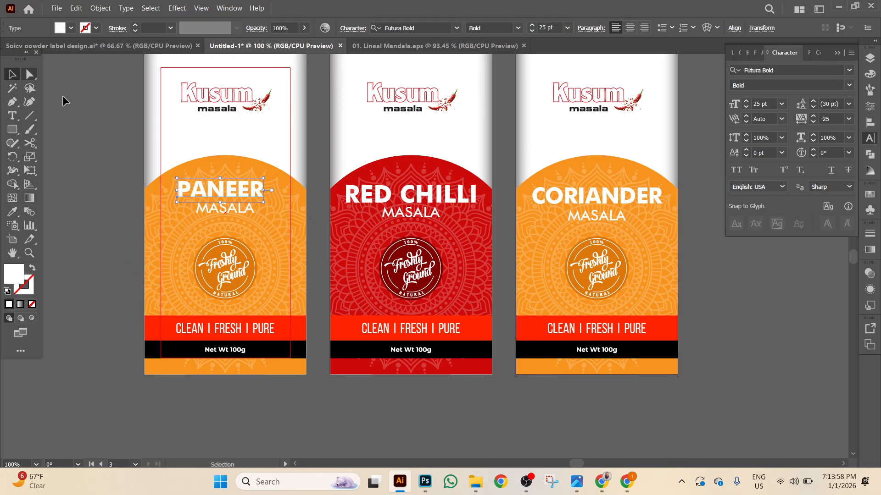
Align the PANEER title and its MASALA line to the heights of Coriander's title and MASALA.
left_click(591, 196, "shift")
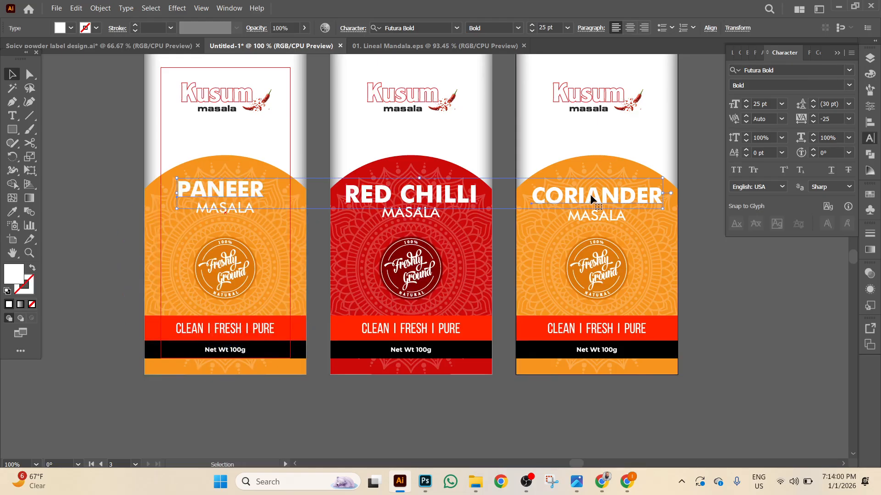
left_click(712, 30)
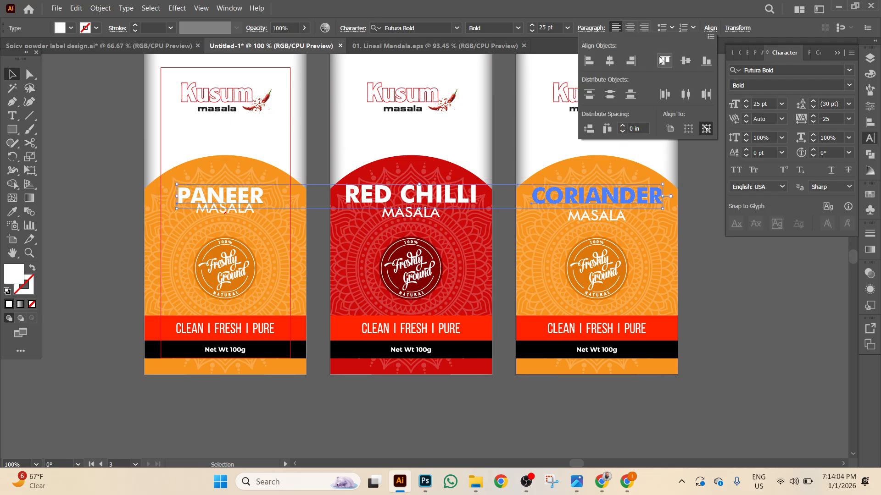
left_click(713, 238)
left_click(603, 220)
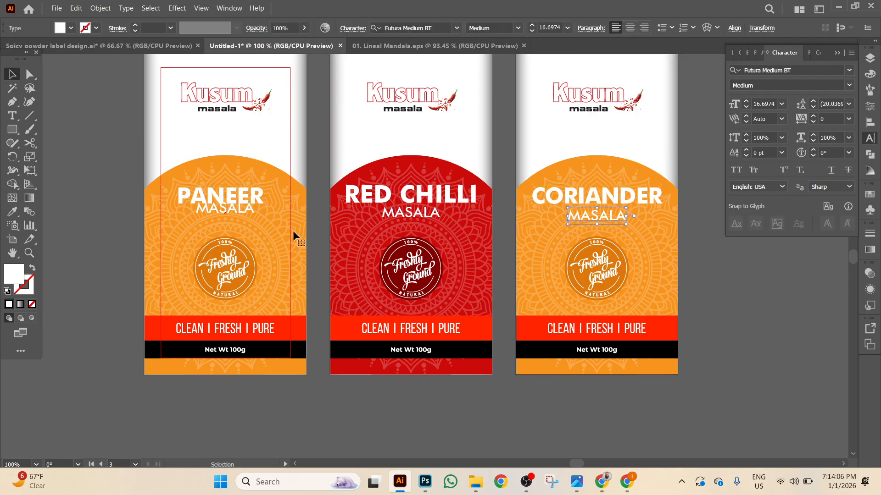
left_click(230, 212, "shift")
left_click(590, 224)
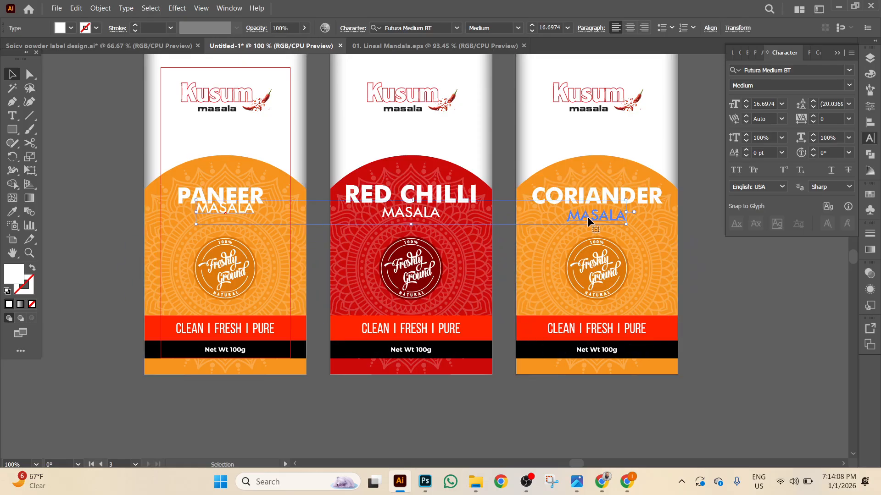
left_click(711, 28)
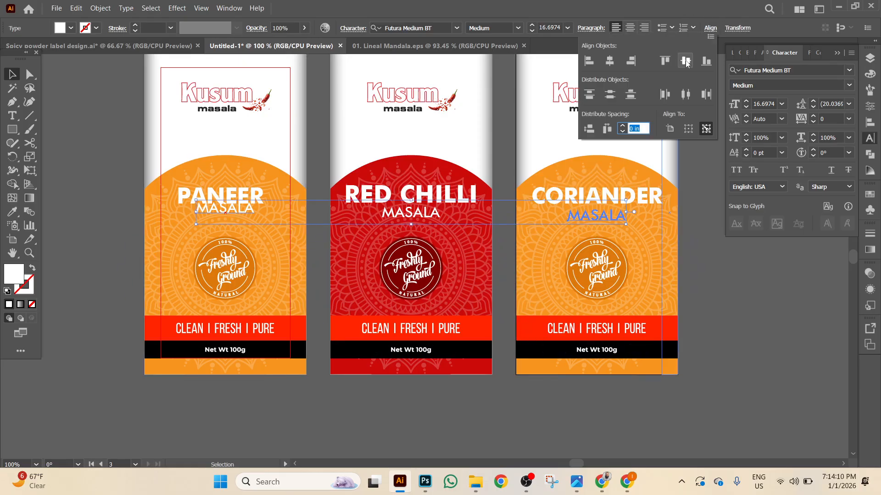
left_click(686, 60)
left_click(770, 282)
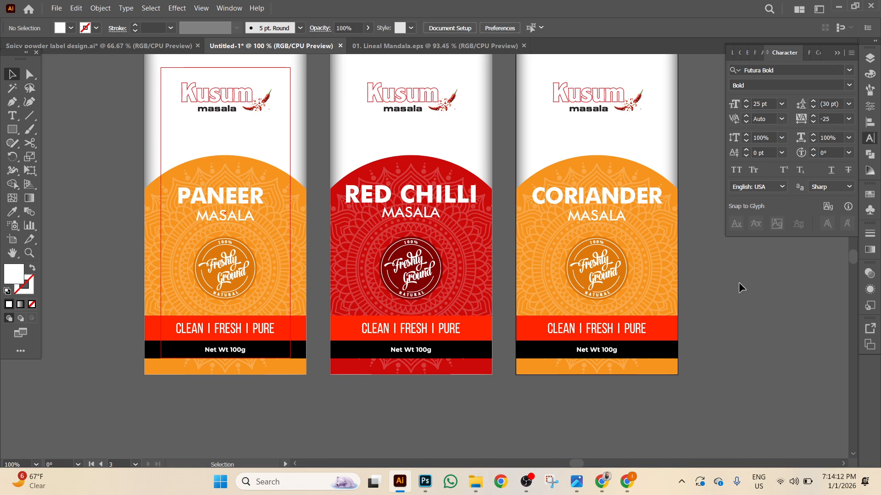
Hide the CORIANDER title and MASALA text on the Coriander label.
left_click_drag(738, 283, 648, 265)
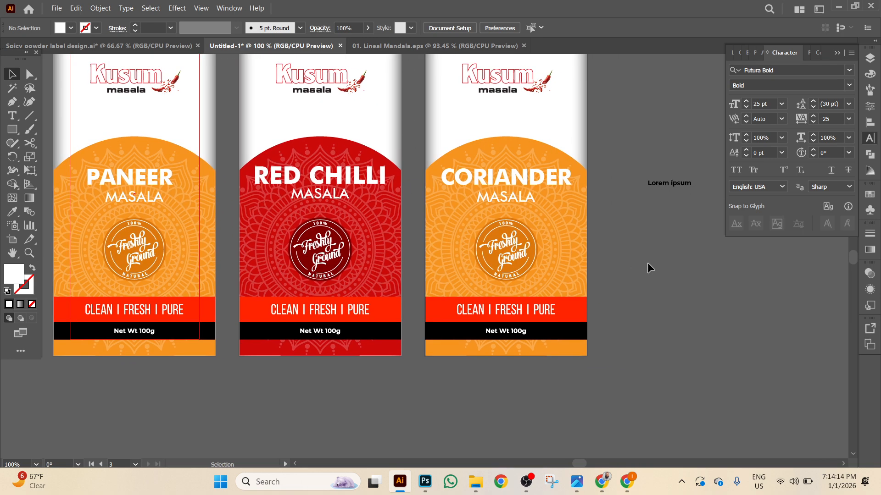
left_click(518, 160)
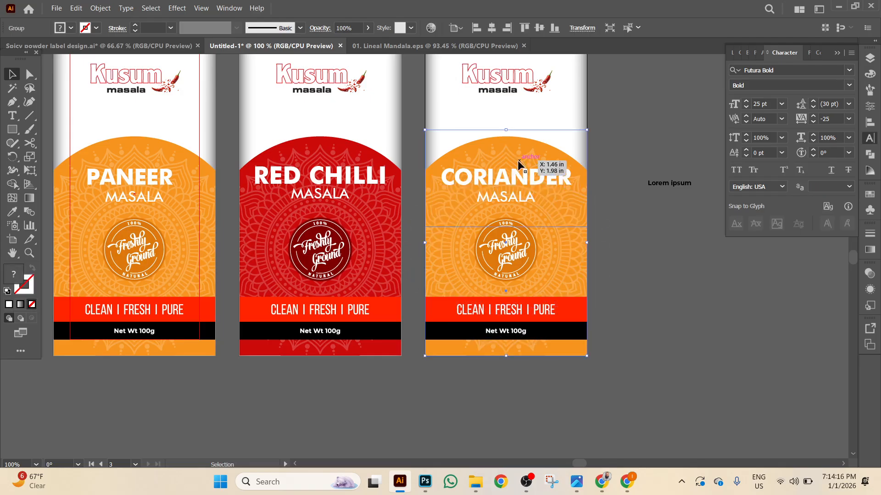
left_click(528, 180)
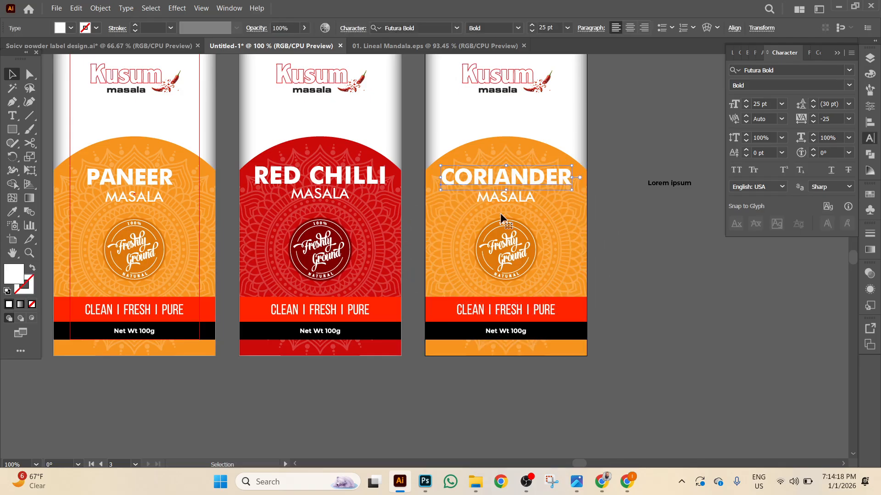
left_click(502, 197, "shift")
key("ctrl+3")
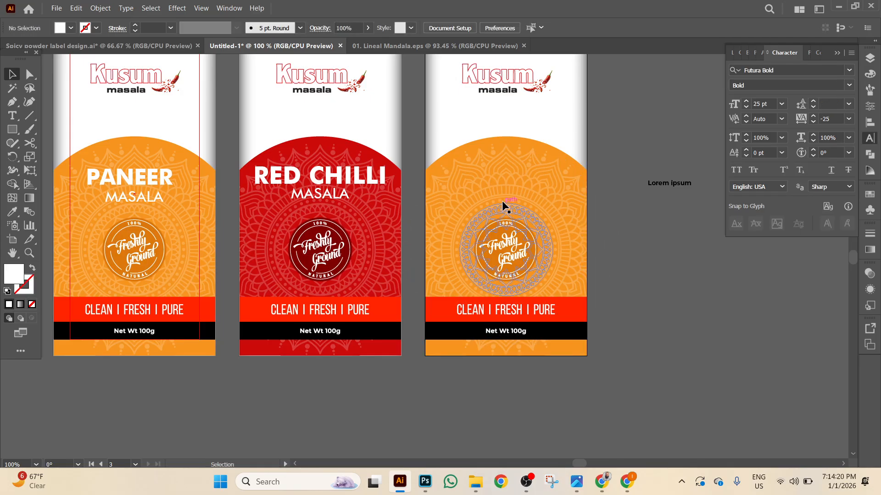
Ungroup the Coriander label artwork.
right_click(502, 202)
key("Escape")
left_click(541, 219)
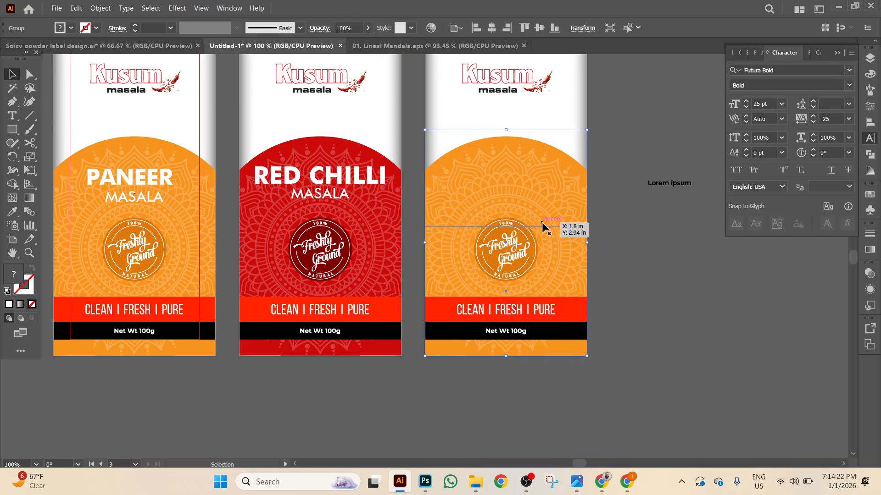
right_click(543, 221)
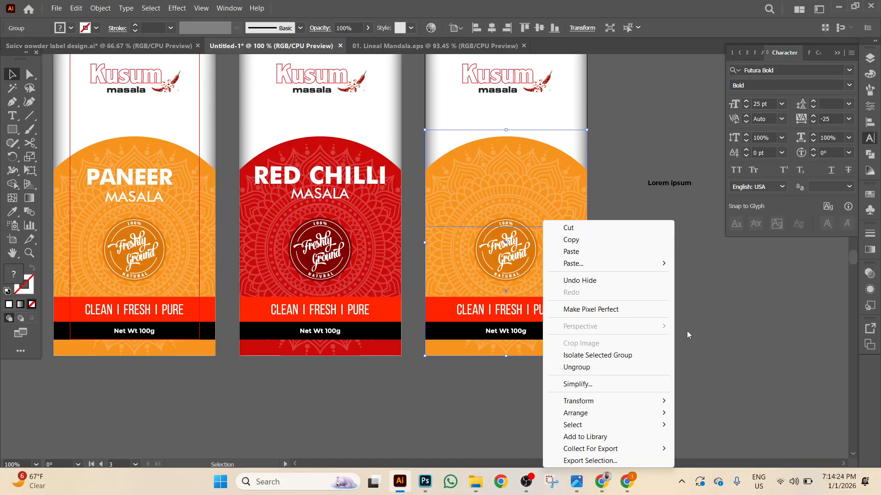
left_click(592, 370)
Delete the Lorem ipsum placeholder text.
left_click(660, 271)
left_click(685, 216)
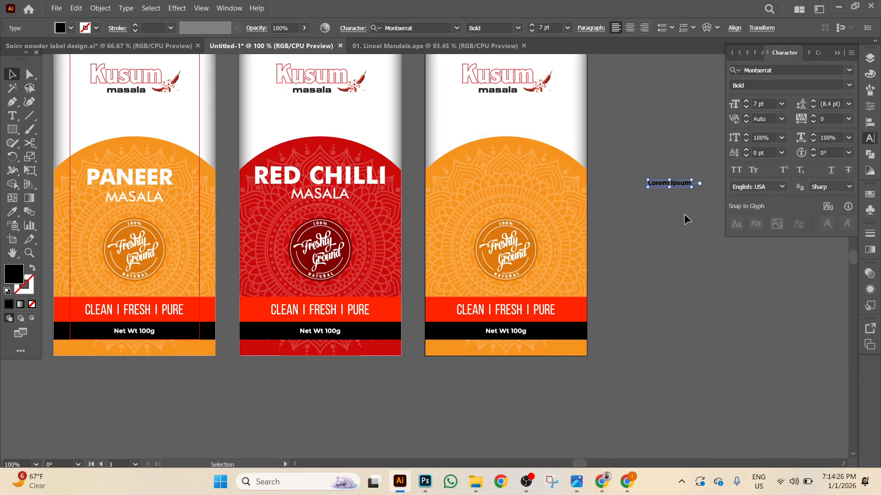
key("Delete")
Release the third label's mandala artwork from its clipping mask.
left_click(511, 191)
right_click(511, 193)
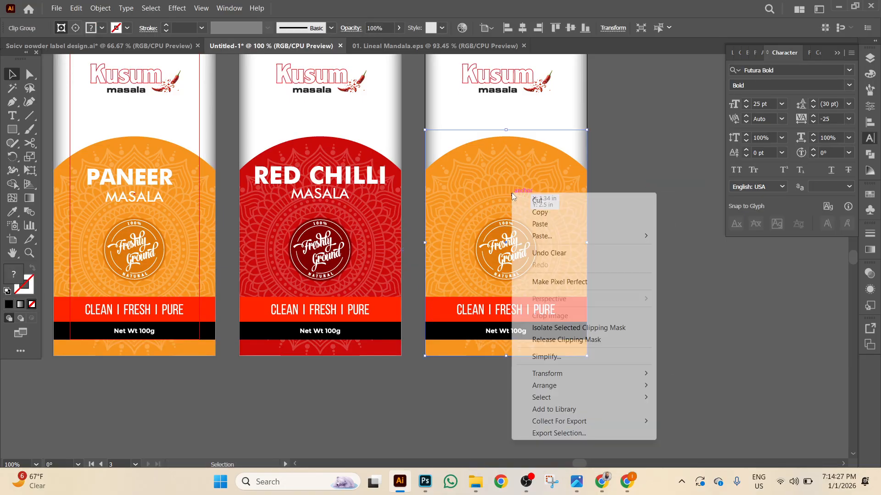
left_click(573, 347)
left_click(696, 298)
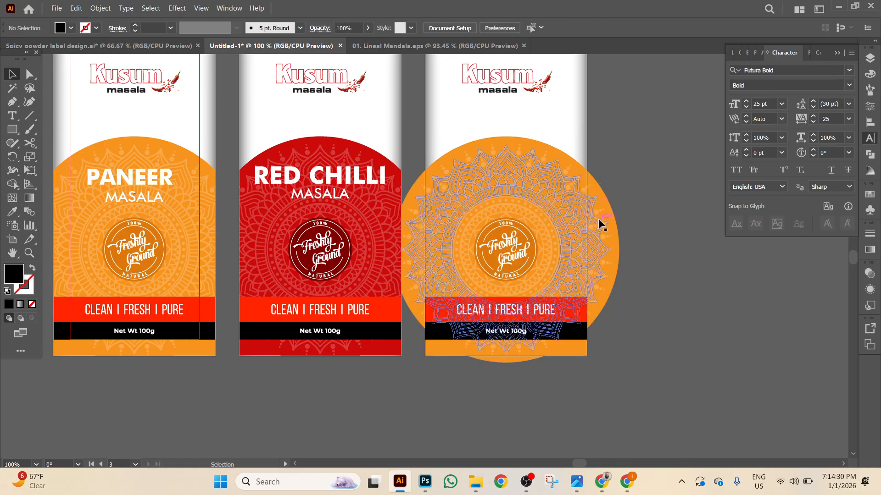
left_click(587, 201)
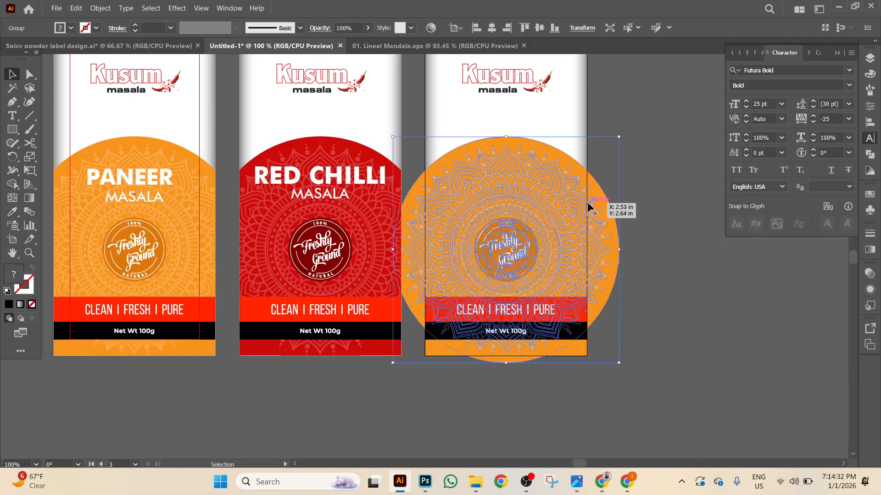
left_click(570, 380)
Temporarily fill the clipping rectangle blue to check its bounds, then undo it.
left_click(424, 160)
left_click(70, 28)
left_click(70, 54)
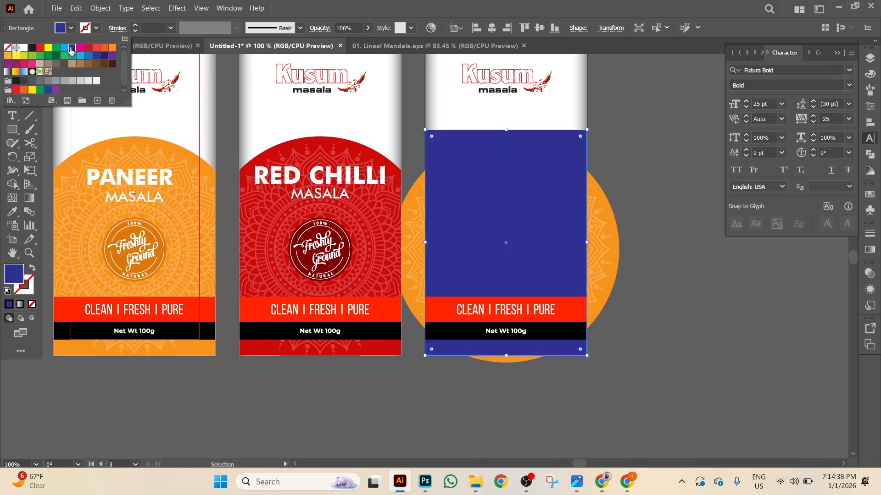
left_click(76, 9)
left_click(92, 49)
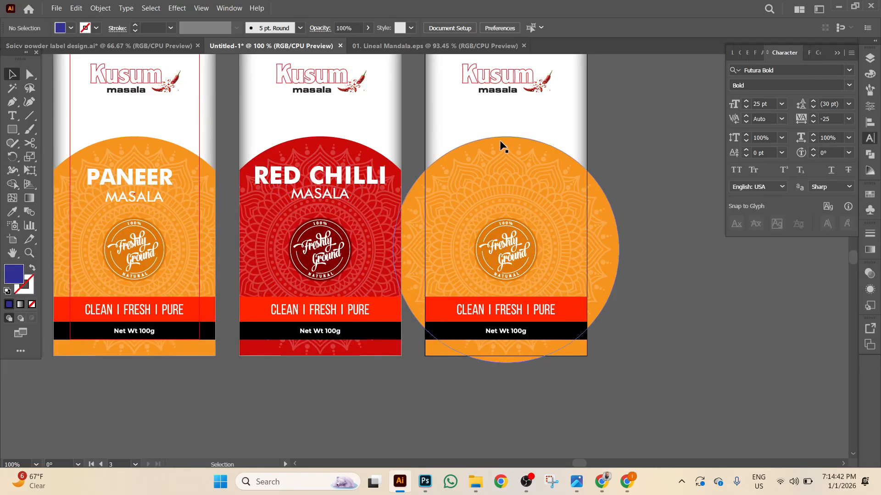
Ungroup the mandala artwork and select its orange background circle.
left_click(500, 142)
right_click(499, 139)
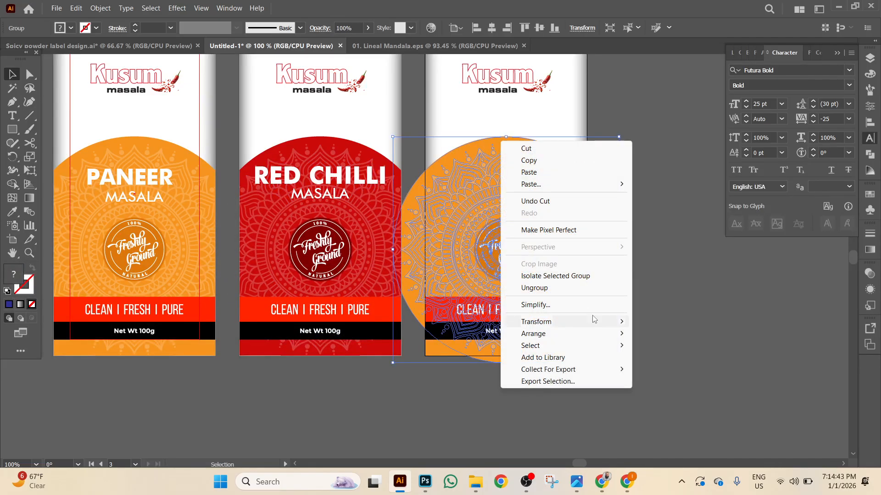
left_click(575, 288)
left_click(690, 301)
left_click(614, 225)
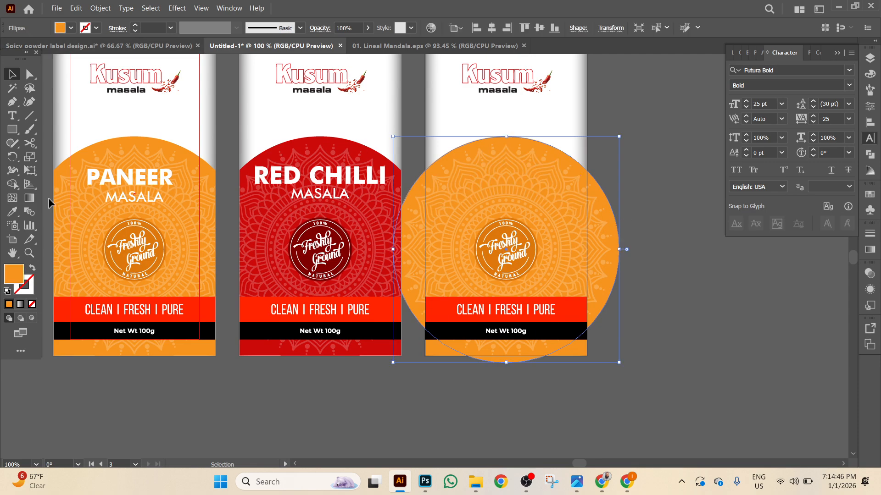
Recolour the mandala circle's fill to dark brown 723B00 in the Color Picker.
double_click(17, 275)
left_click_drag(570, 229, 595, 248)
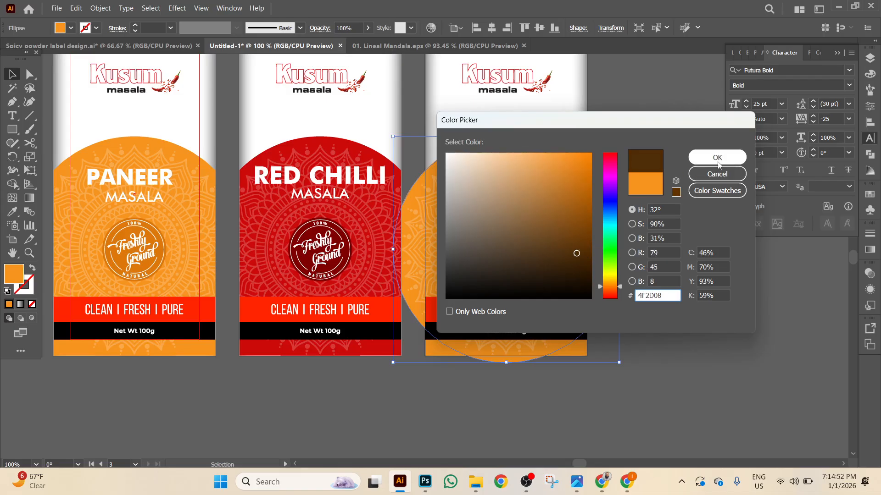
left_click_drag(572, 253, 587, 229)
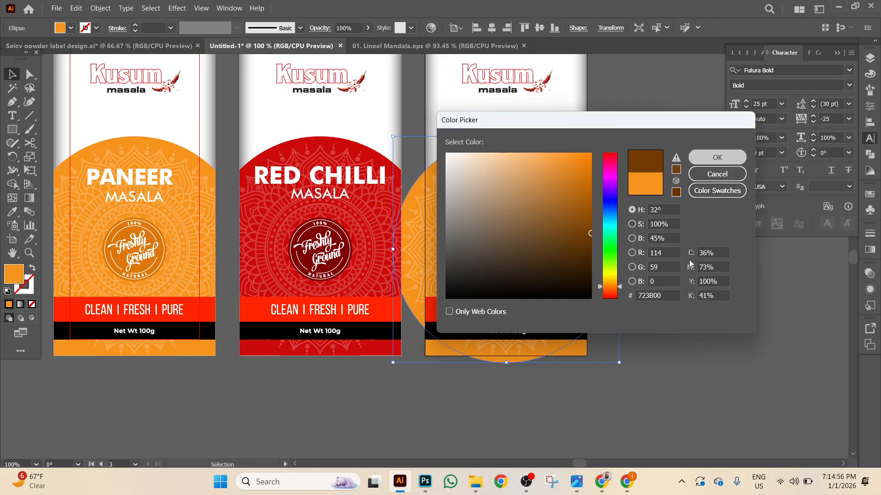
left_click(717, 157)
scroll(701, 304, "down", 1)
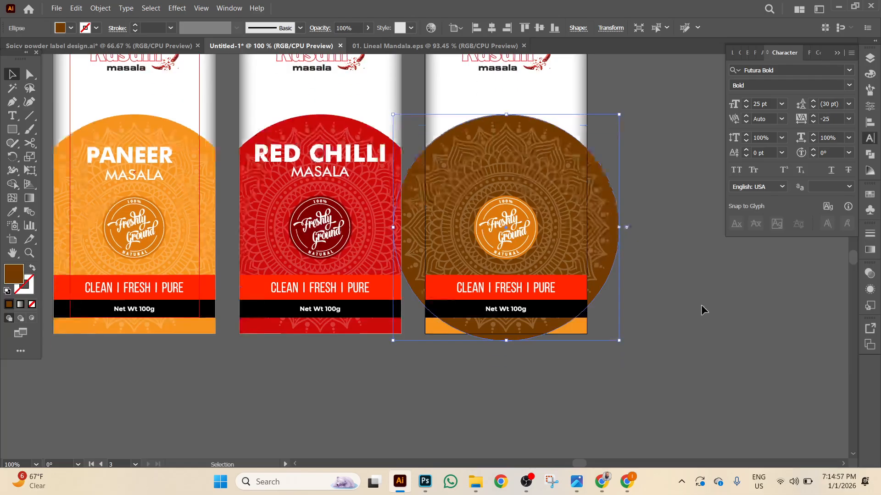
left_click(513, 235)
Duplicate the Freshly Ground badge onto empty canvas and ungroup the copy.
left_click_drag(513, 235, 737, 321)
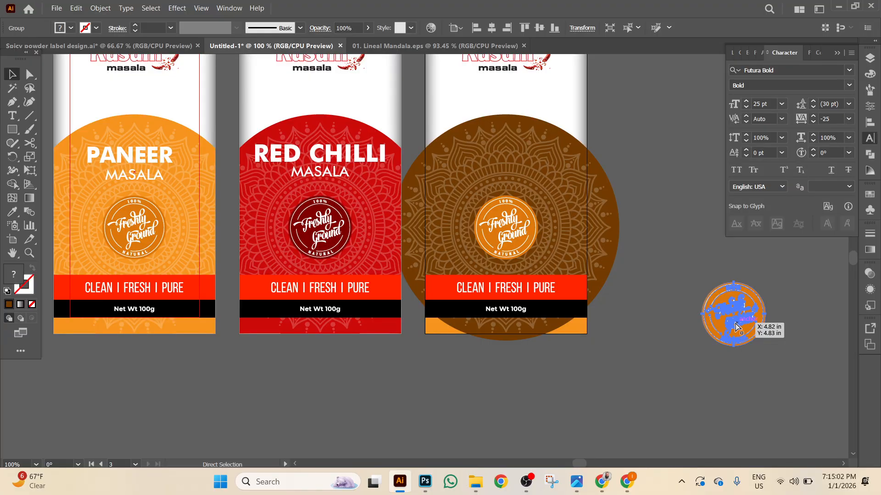
key("ctrl+equal")
key("ctrl+equal")
key("ctrl+equal")
right_click(593, 313)
left_click(612, 307)
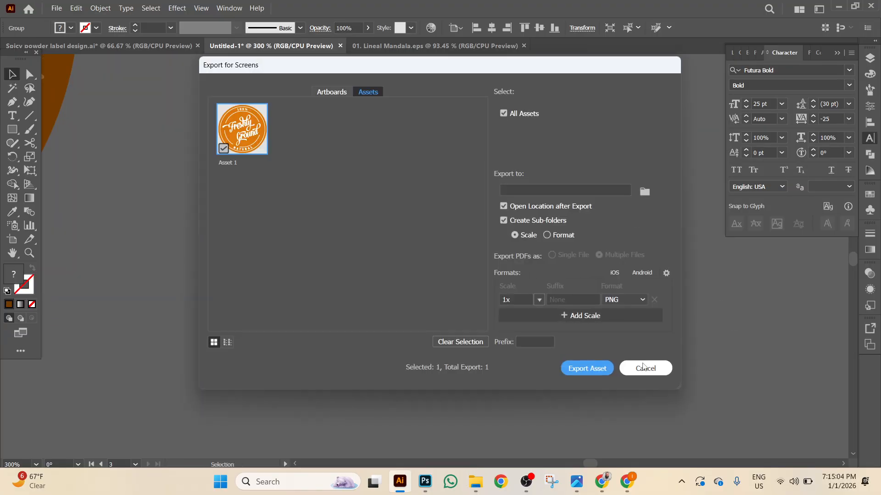
left_click(645, 367)
right_click(464, 259)
left_click(495, 159)
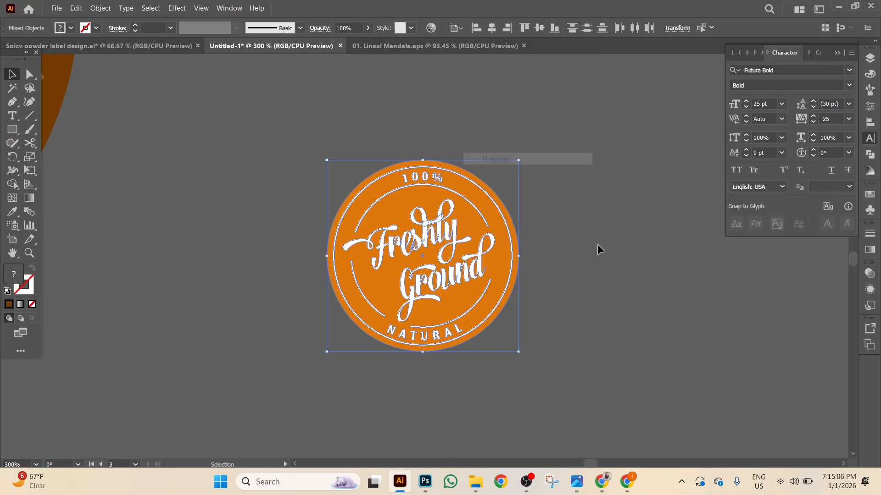
left_click_drag(599, 246, 743, 309)
Fill the copy's circle with a slightly darker mandala brown and regroup its parts.
left_click(561, 269)
left_click(13, 211)
left_click(206, 227)
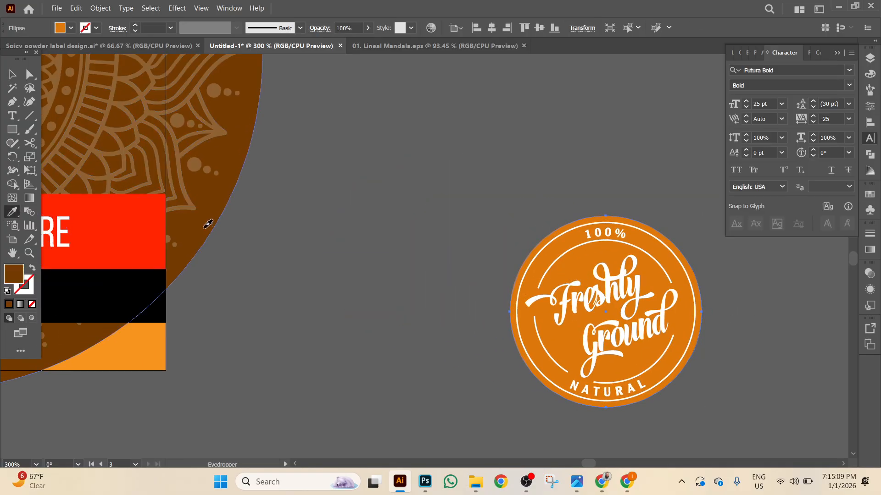
double_click(14, 275)
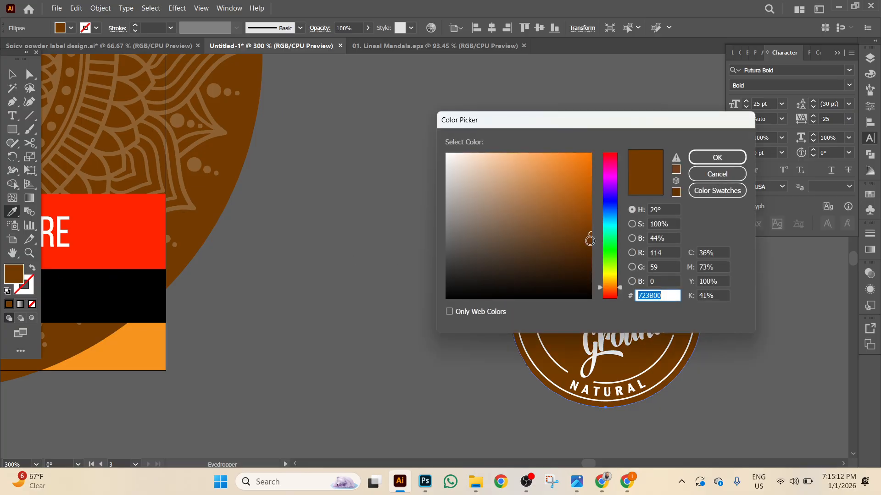
left_click_drag(595, 245, 594, 256)
left_click(709, 157)
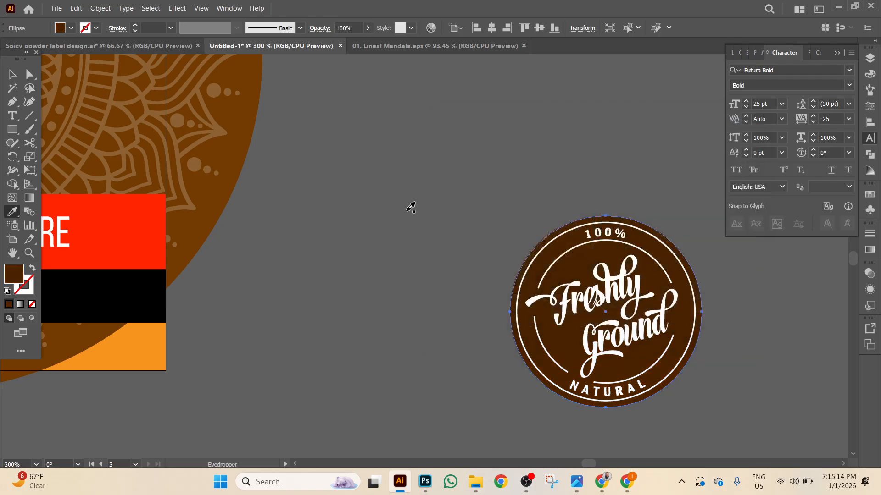
left_click(415, 205)
key("ctrl+z")
left_click(13, 74)
left_click_drag(523, 187, 684, 402)
right_click(745, 363)
left_click(789, 270)
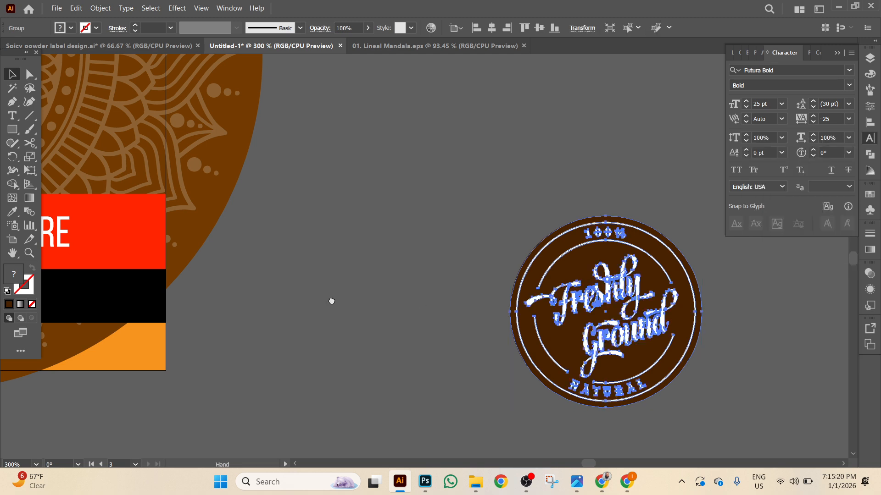
Fill the label's orange bottom strip with the mandala brown.
scroll(330, 299, "left", 5)
left_click(329, 369)
left_click(12, 211)
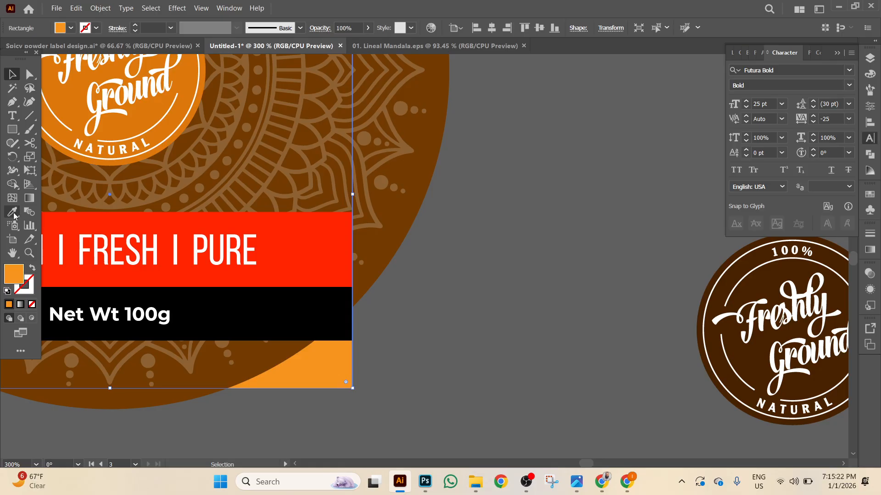
left_click(384, 244)
left_click(13, 74)
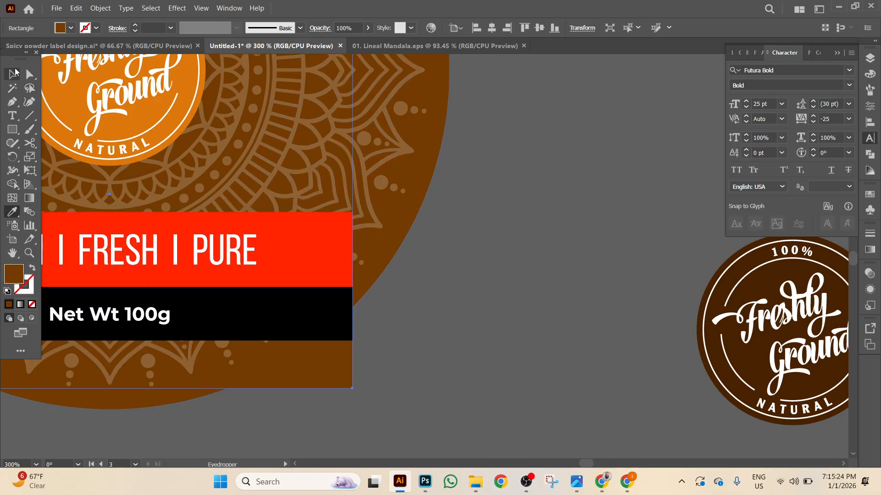
left_click(563, 270)
Centre the brown badge horizontally and vertically over the orange badge.
left_click(802, 305)
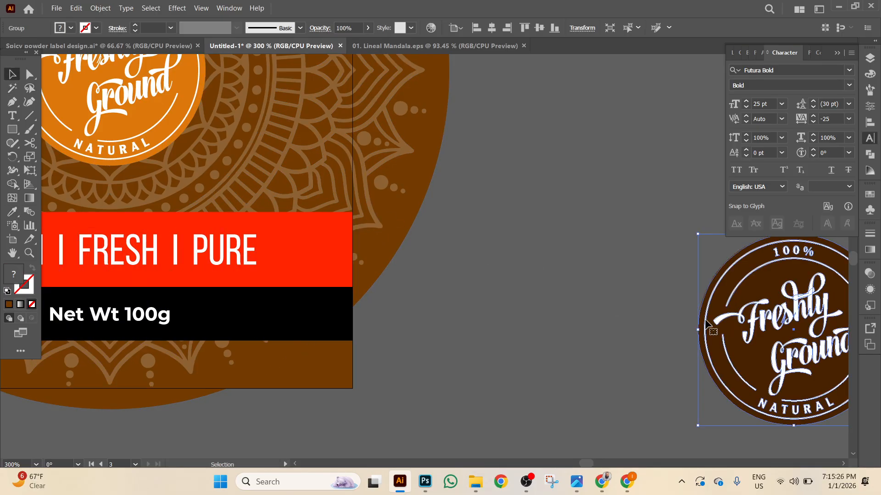
left_click(136, 136, "shift")
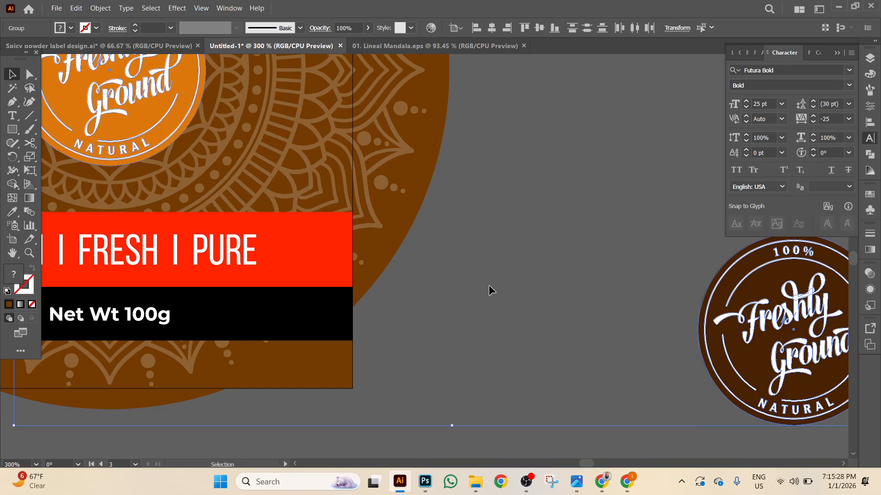
key("ctrl+minus")
key("ctrl+minus")
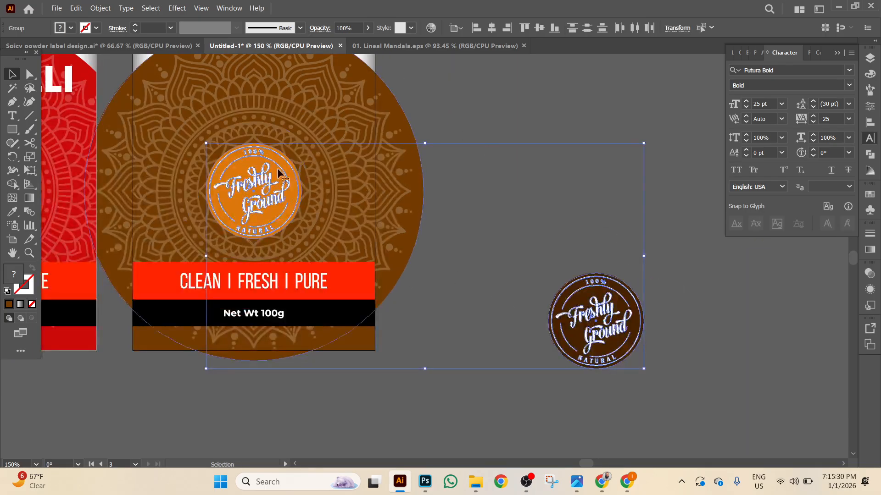
left_click(492, 28)
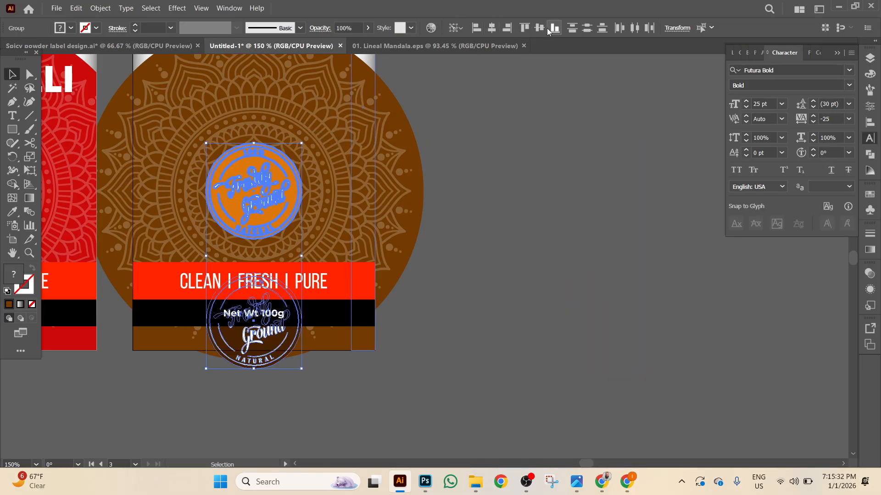
left_click(540, 27)
left_click(626, 228)
Delete the brown badge, then undo so it sits back on top.
left_click(255, 197)
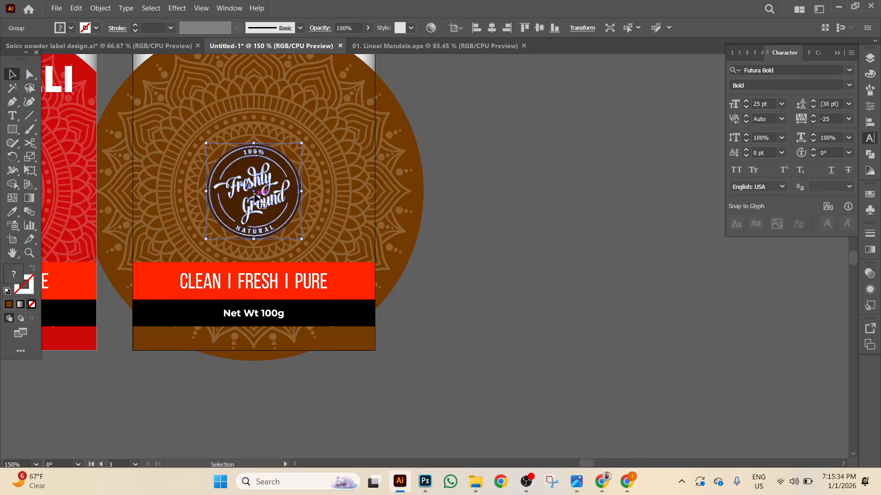
key("Delete")
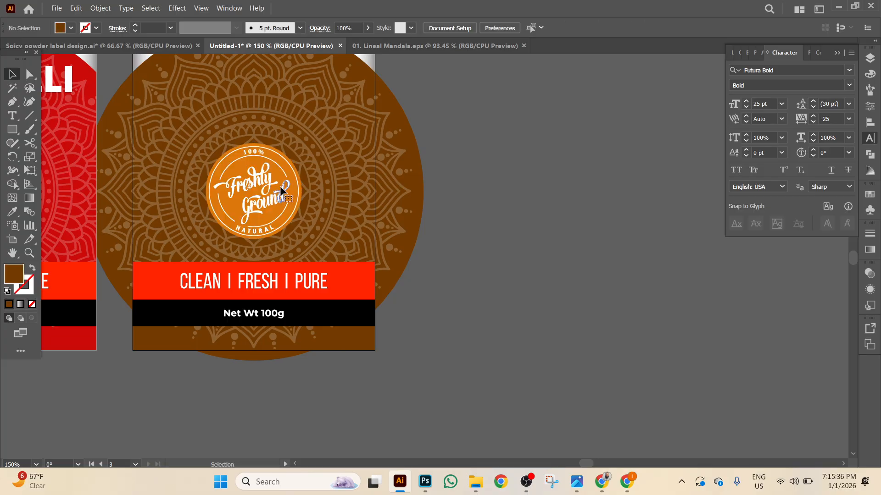
left_click(281, 190)
key("ctrl+z")
key("ctrl+z")
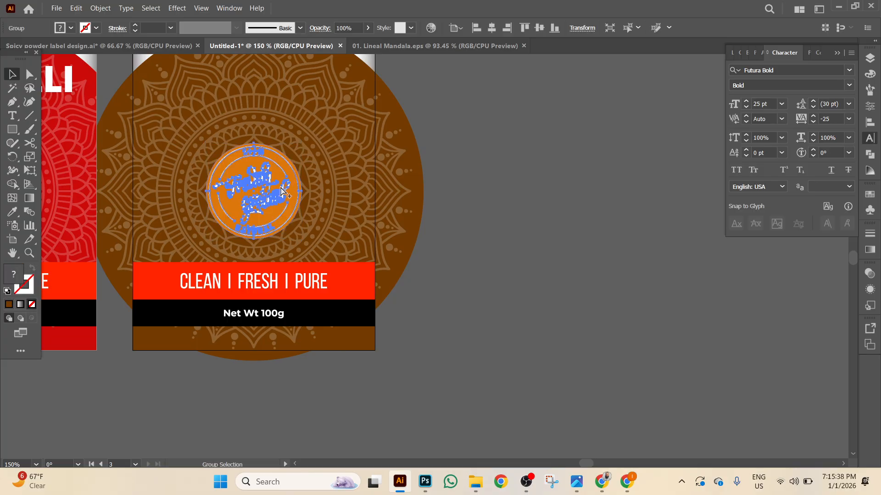
left_click(480, 310)
Remove the CORIANDER MASALA title and delete the brown backing rectangle.
scroll(321, 206, "up", 1)
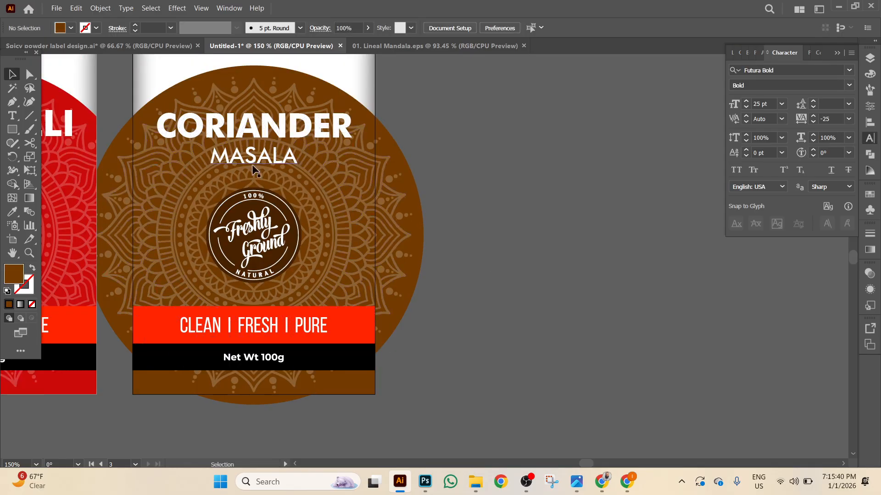
left_click(260, 163)
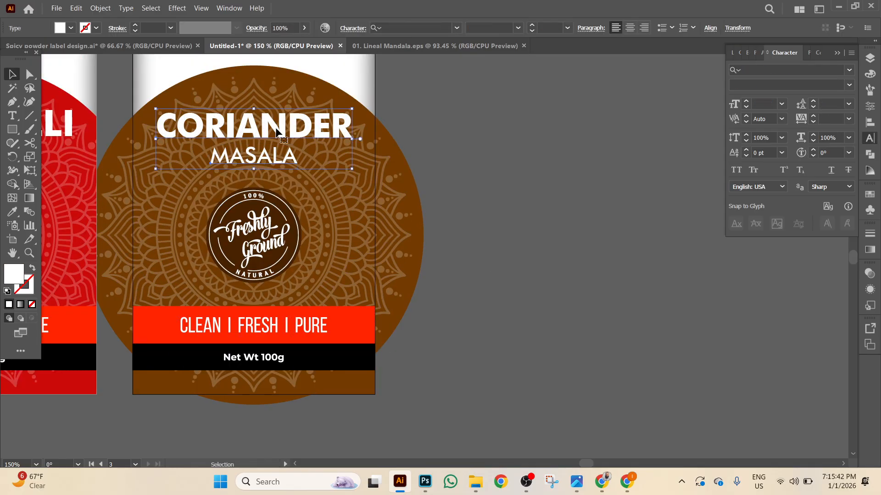
key("ctrl+z")
key("ctrl+z")
key("ctrl+z")
scroll(488, 308, "up", 1)
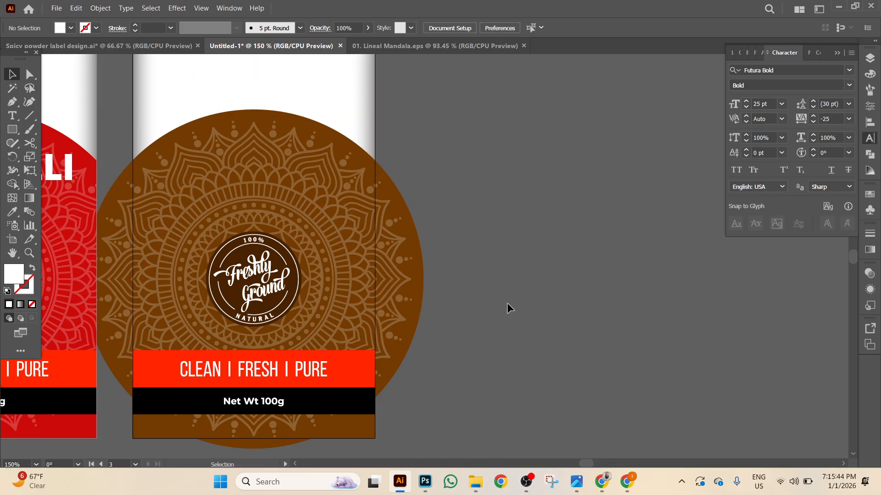
scroll(501, 306, "down", 1)
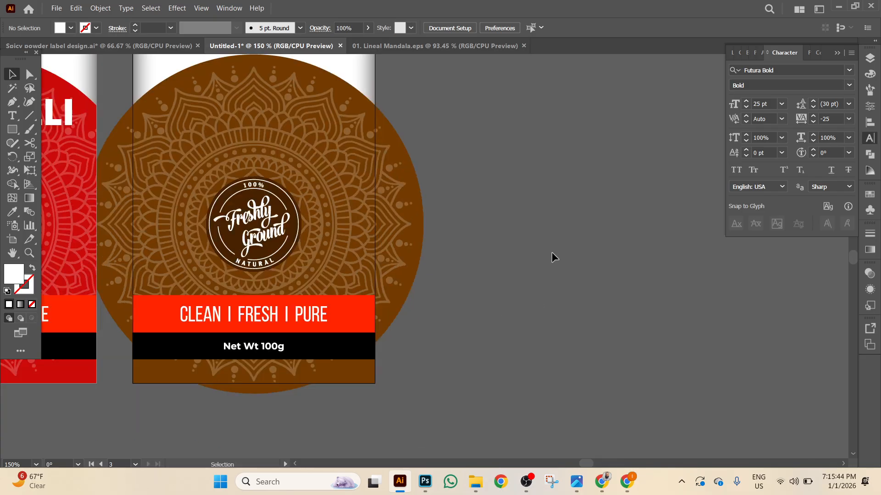
left_click(355, 376)
key("Delete")
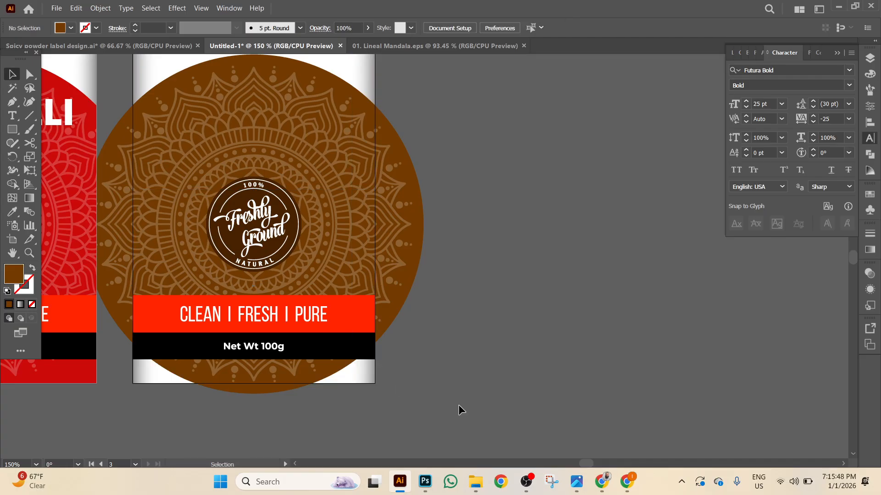
Check the Kusum logo, then select the mandala artwork, logo and bands together.
left_click_drag(485, 308, 491, 309)
scroll(491, 309, "up", 3)
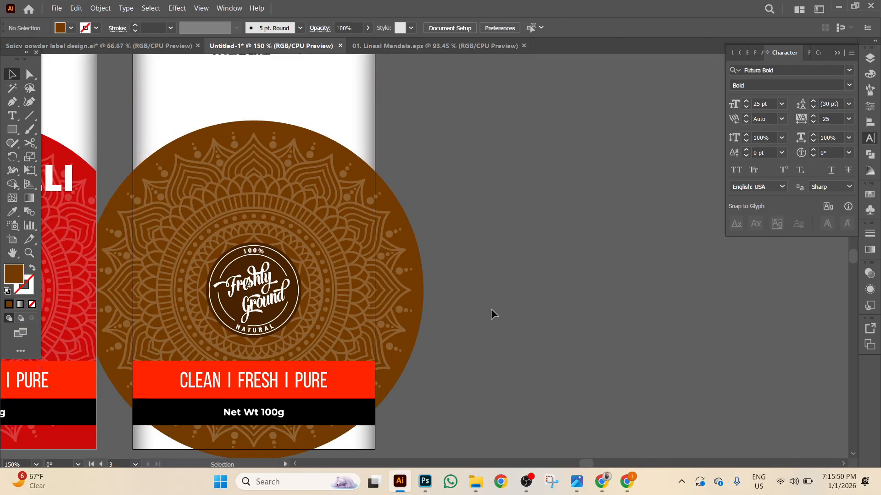
left_click(203, 63)
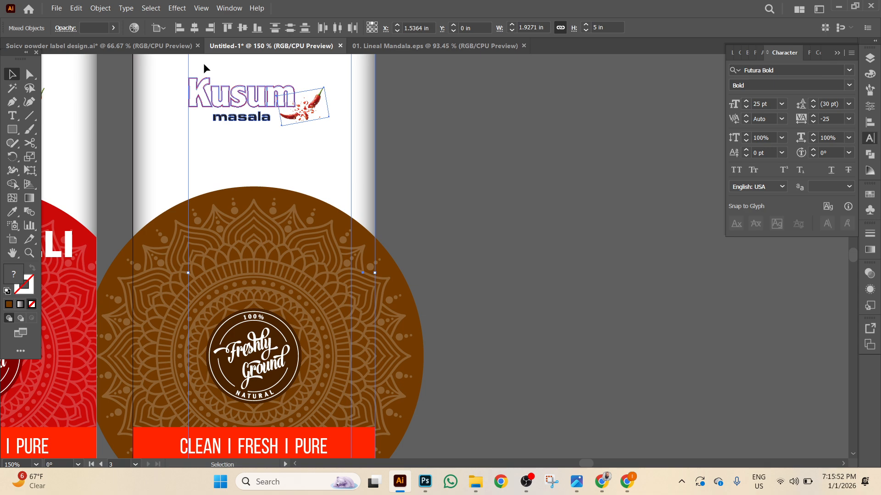
left_click(116, 73)
left_click_drag(117, 72, 367, 123)
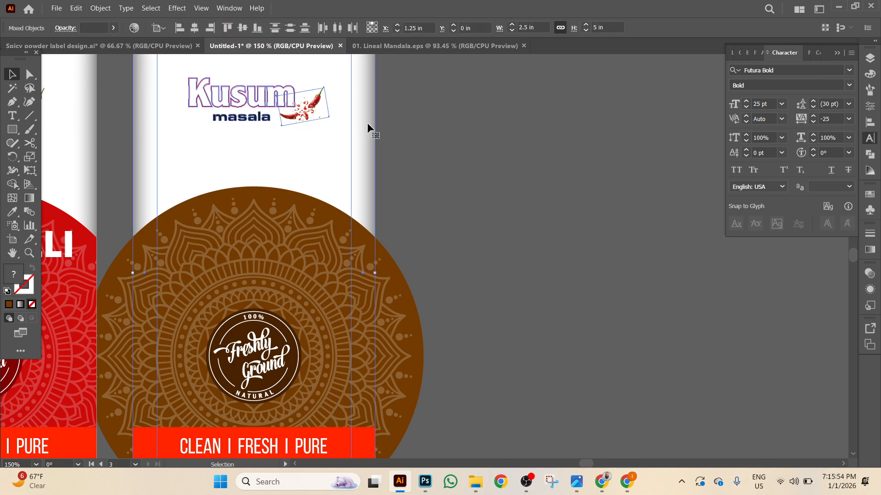
left_click(379, 97)
scroll(454, 188, "down", 4)
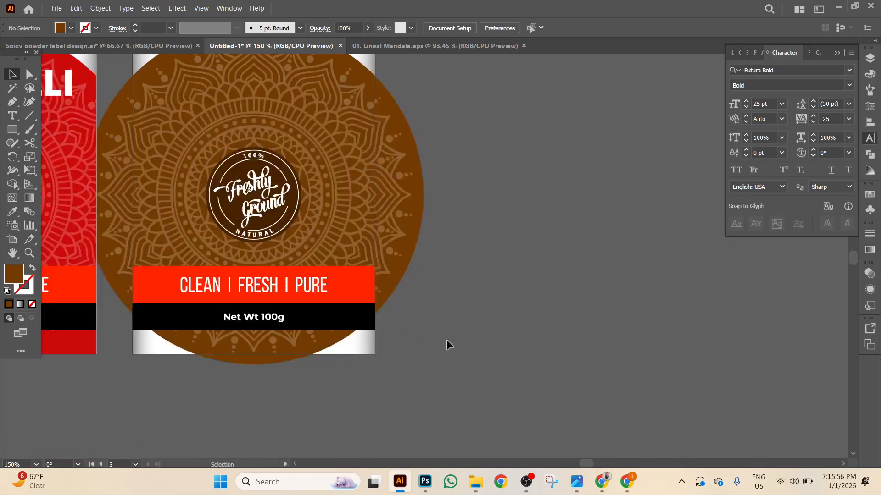
left_click_drag(385, 404, 209, 166)
Group the label artwork, paste the label rectangle in front and clip with Ctrl+7.
right_click(281, 201)
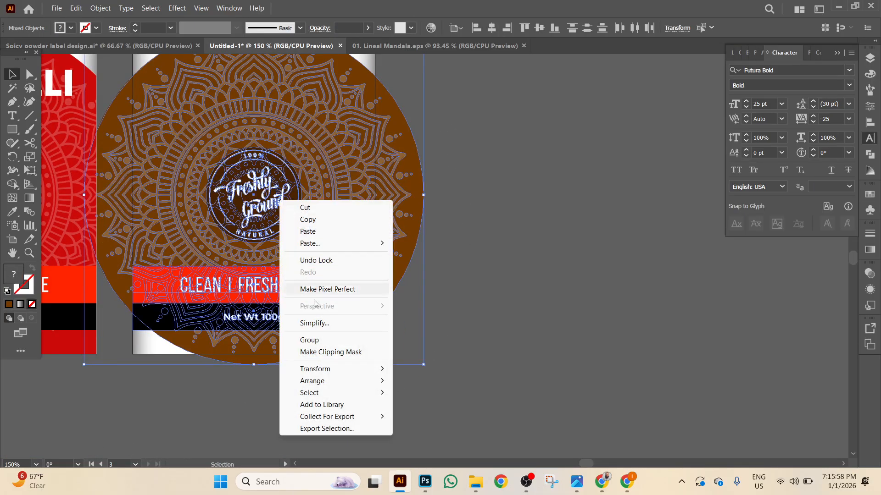
left_click(309, 340)
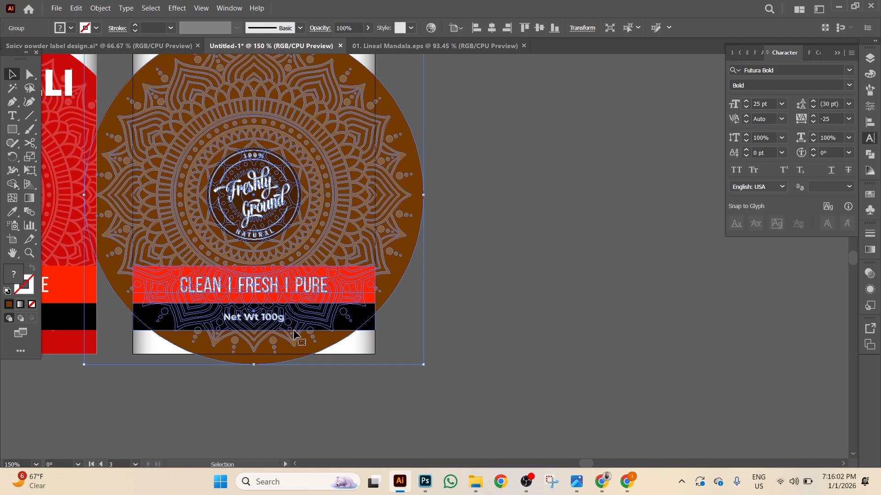
left_click(76, 8)
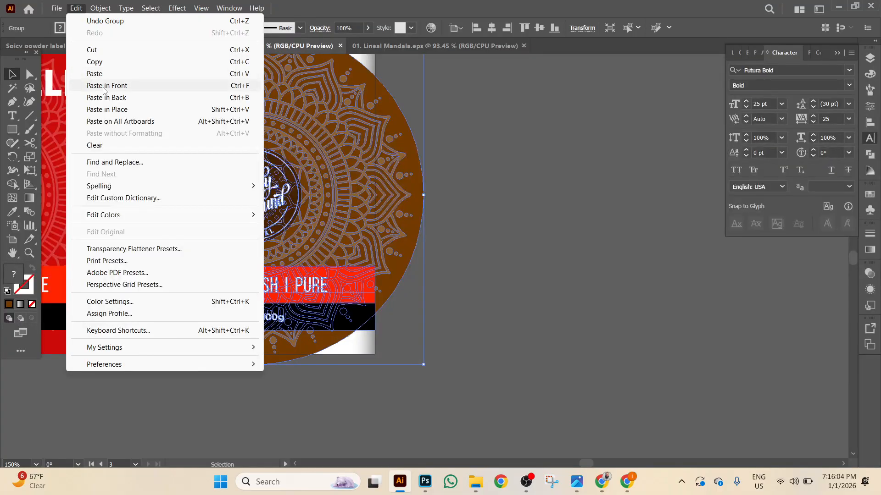
left_click(107, 86)
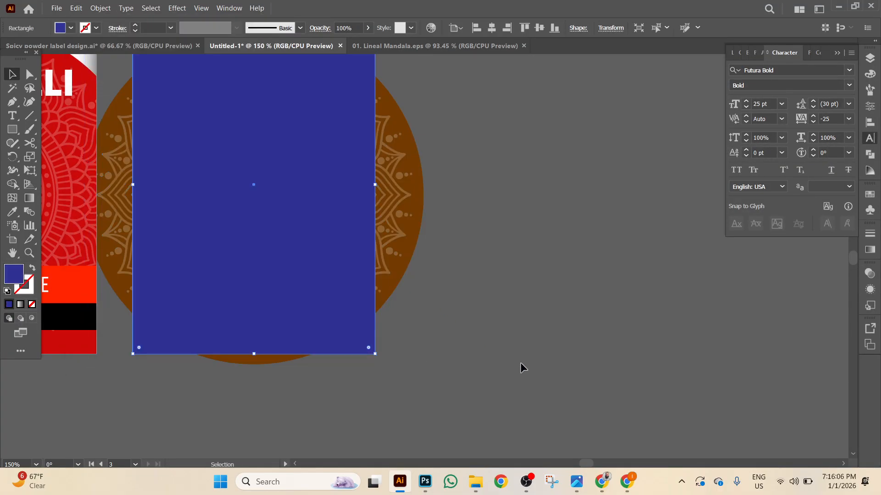
key("ctrl+a")
key("ctrl")
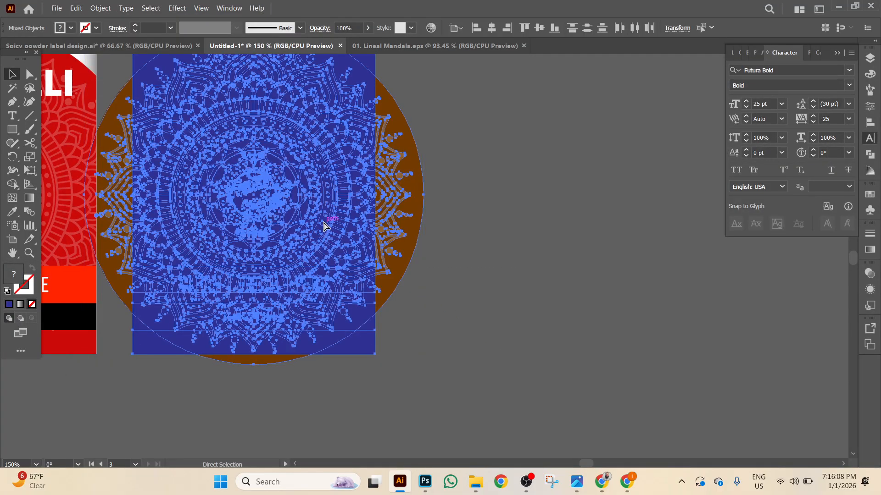
key("ctrl+7")
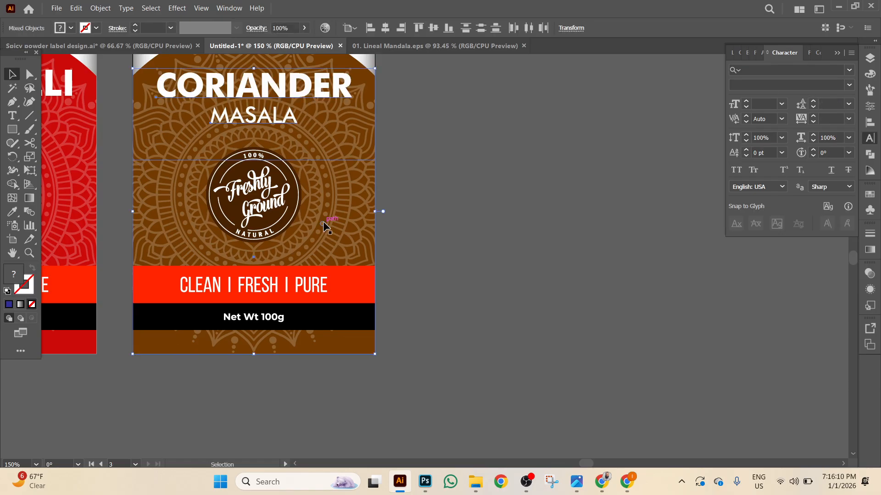
left_click(536, 320)
Zoom out to show all three labels and select every CORIANDER label part.
left_click_drag(609, 197, 744, 270)
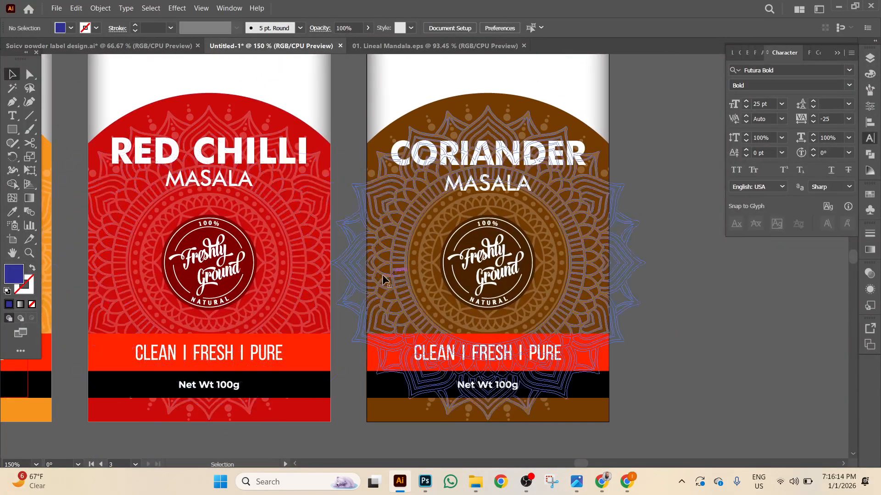
key("ctrl+minus")
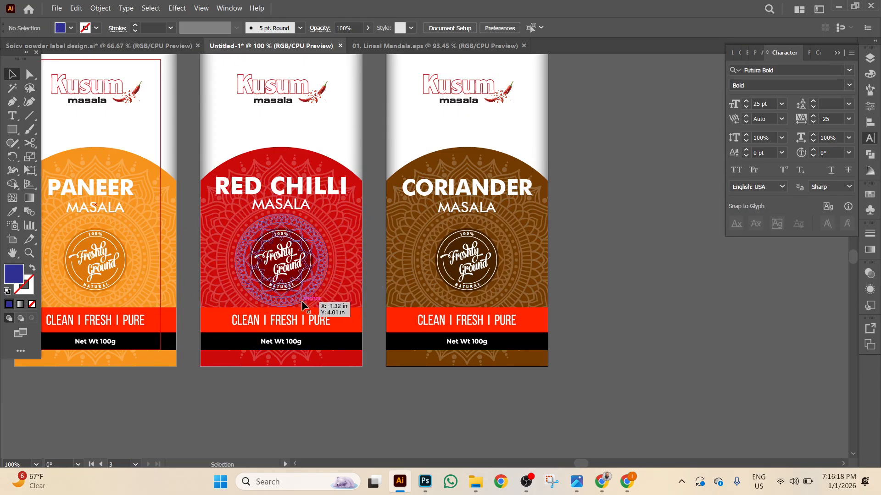
left_click_drag(409, 414, 355, 461)
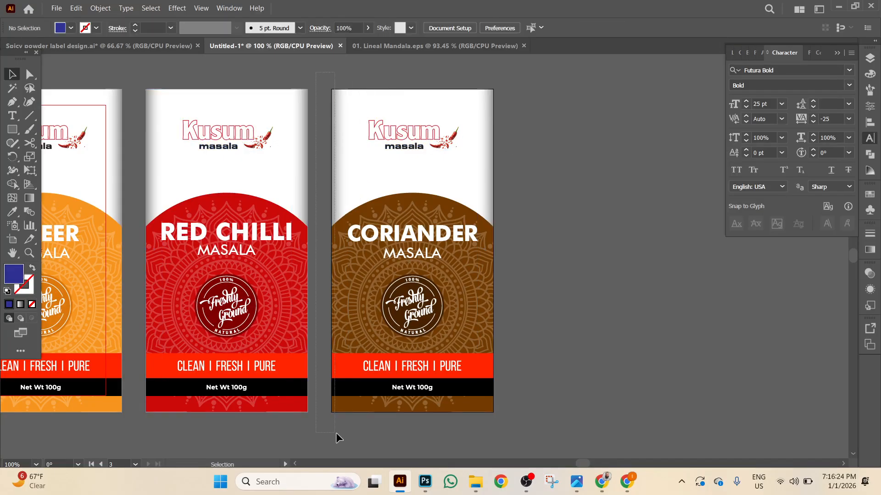
key("ctrl+alt+a")
right_click(603, 411)
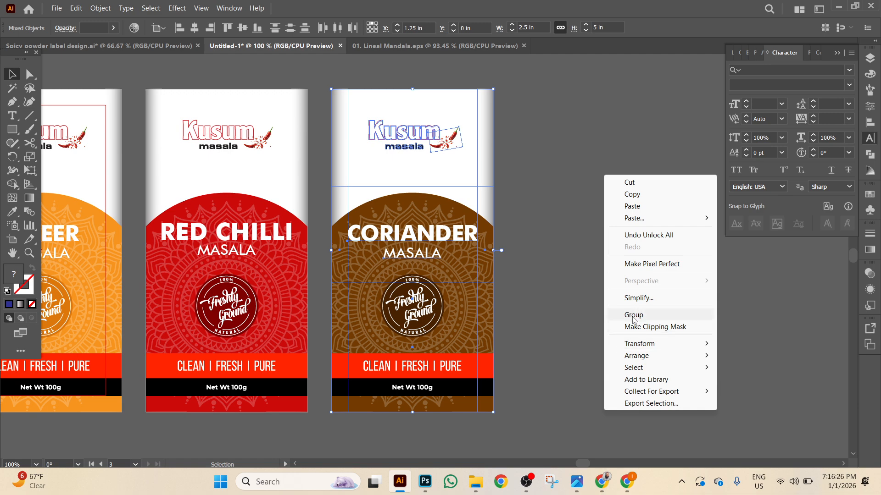
Group the CORIANDER and RED CHILLI labels each into a single object.
left_click(624, 313)
scroll(571, 271, "left", 5)
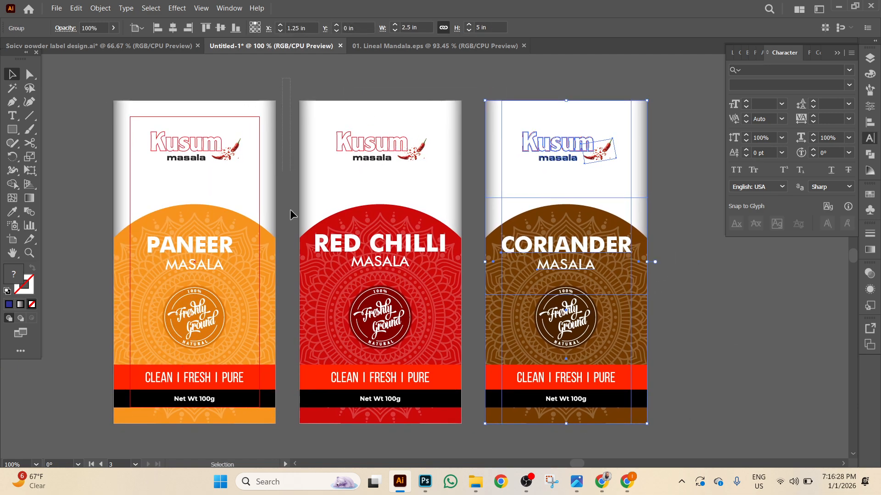
scroll(480, 406, "down", 4)
left_click_drag(466, 321, 462, 328)
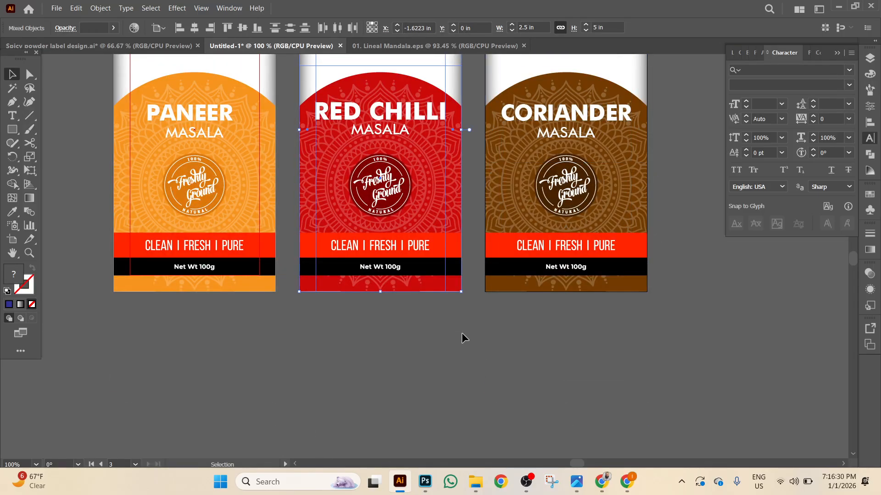
right_click(462, 328)
left_click(491, 237)
Group the PANEER label into one object and centre all three labels in view.
scroll(412, 328, "up", 4)
scroll(321, 216, "left", 5)
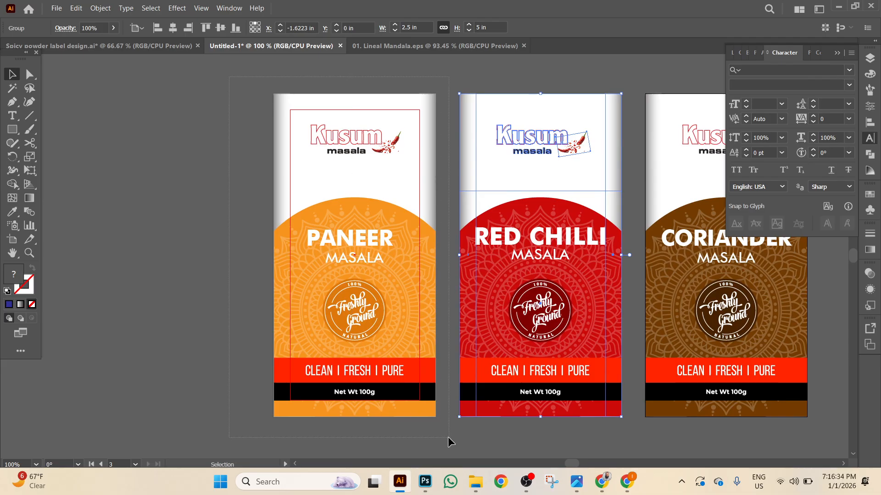
left_click_drag(448, 440, 426, 413)
right_click(429, 438)
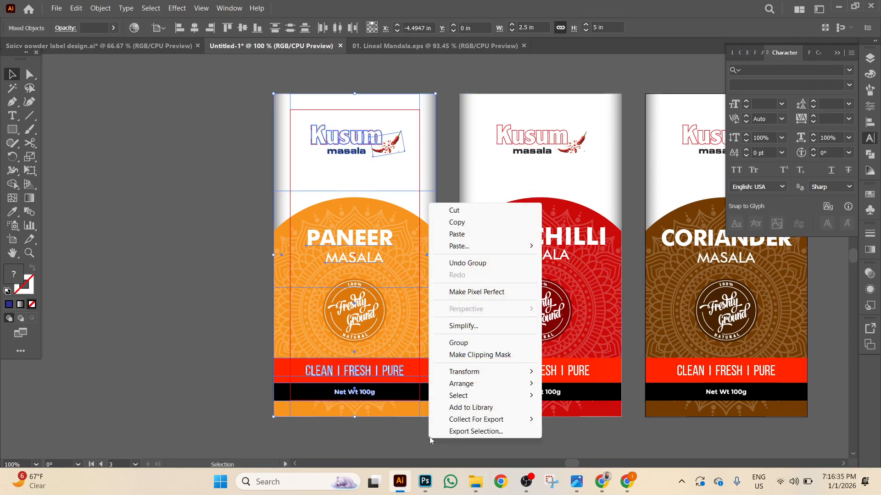
left_click(459, 343)
left_click_drag(189, 165, 78, 152)
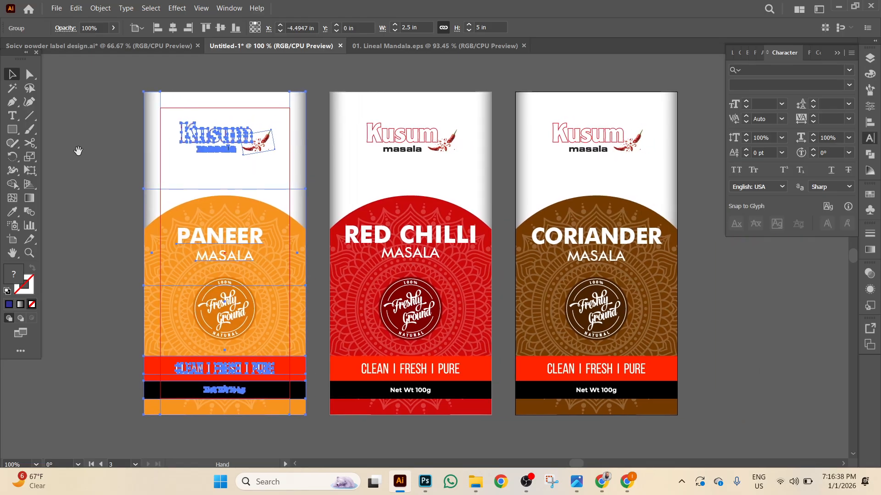
left_click(55, 9)
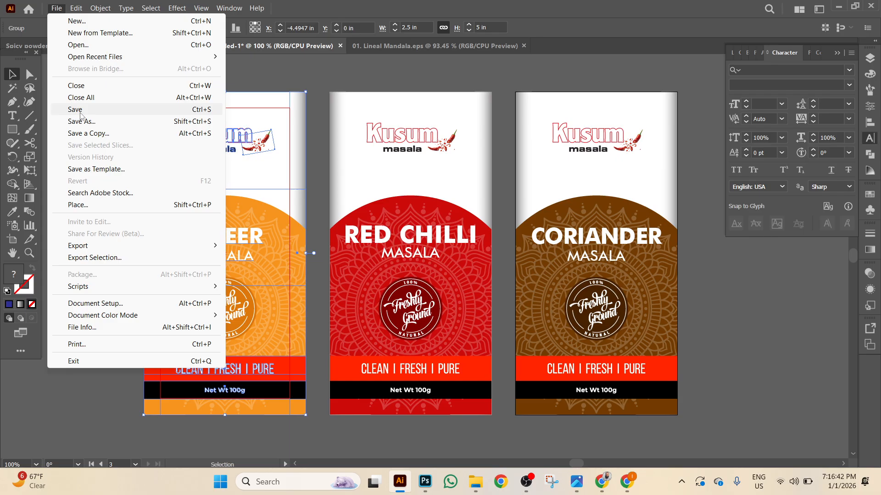
Export each label artboard as a PNG named 'spice' into Downloads at High (300 ppi).
mouse_move(98, 248)
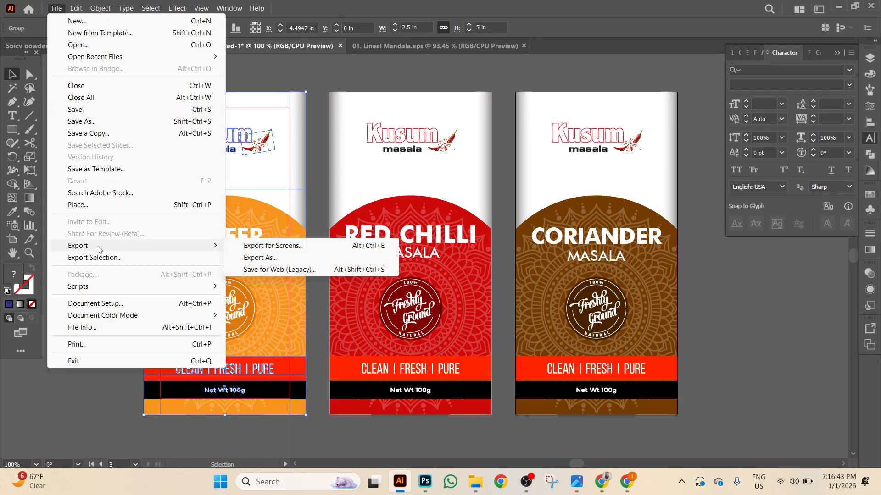
left_click(273, 259)
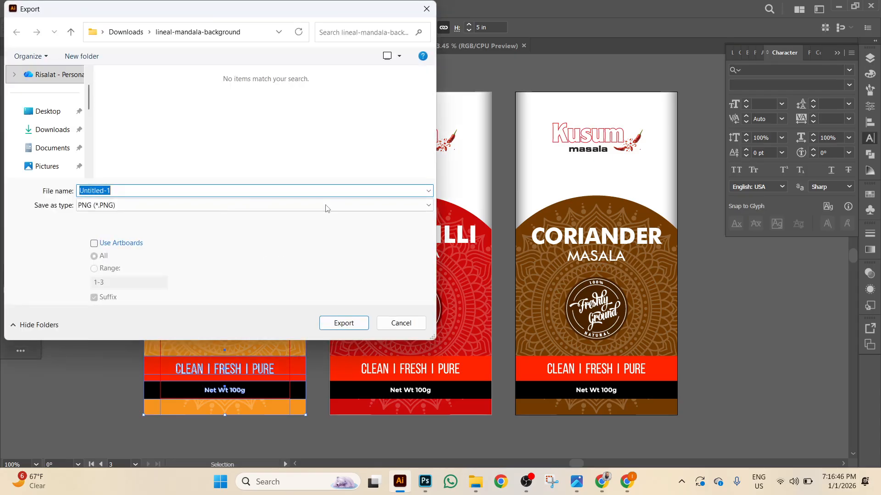
left_click(121, 207)
left_click(120, 207)
left_click(120, 208)
left_click(121, 210)
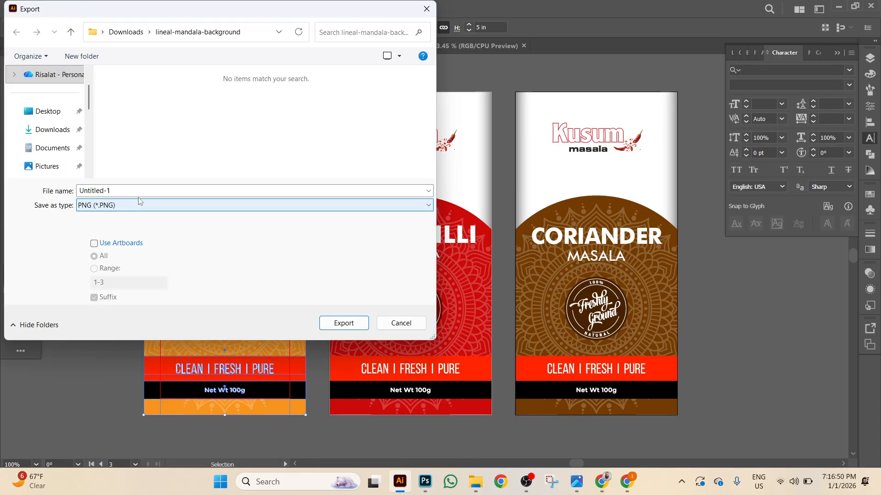
left_click(127, 190)
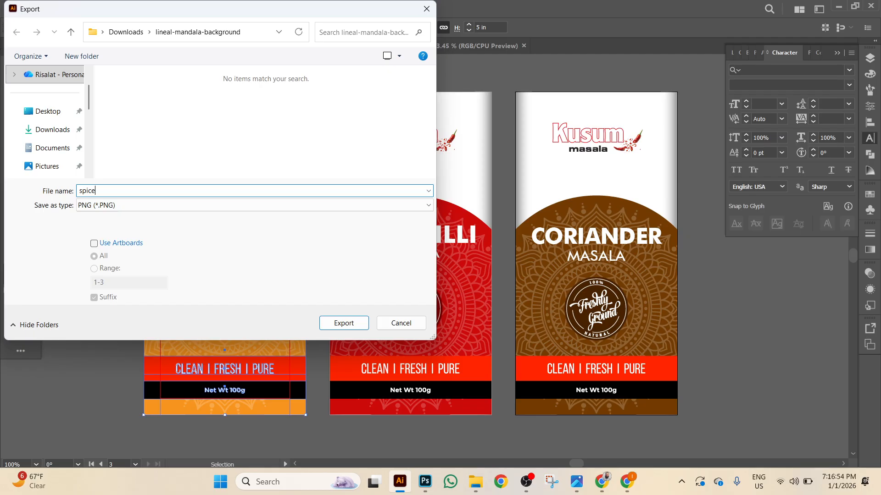
type("spice")
left_click(55, 131)
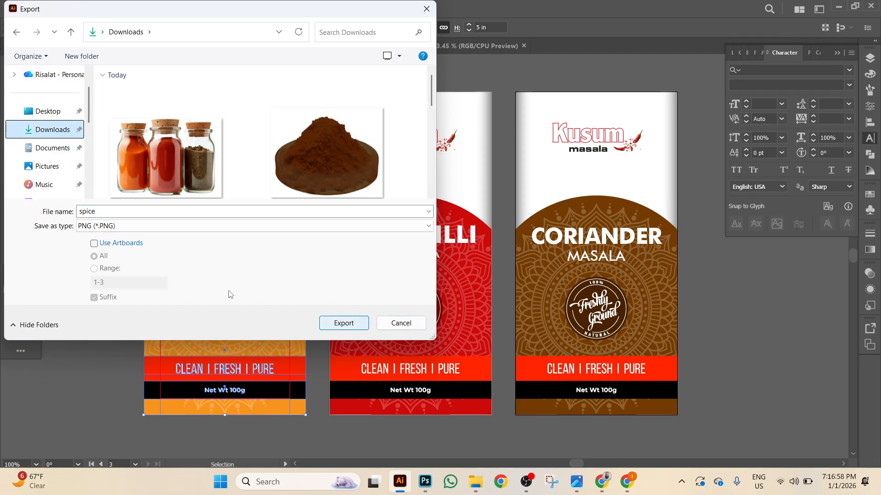
left_click(124, 246)
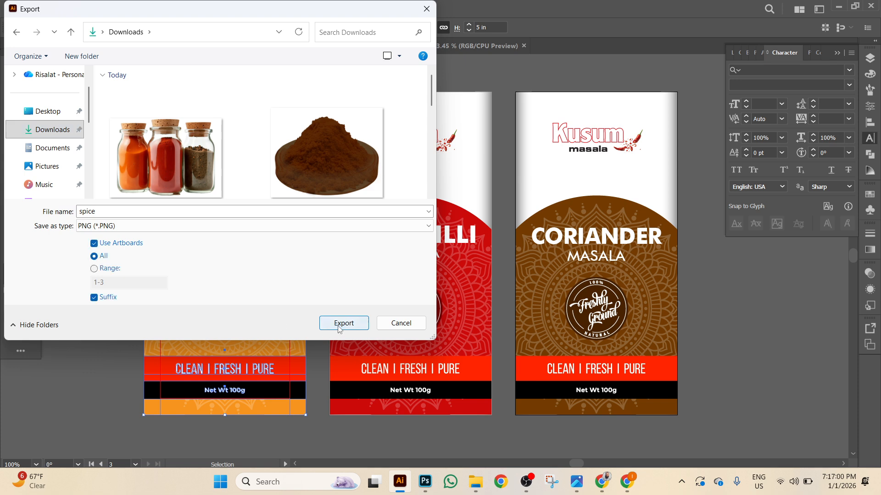
left_click(337, 326)
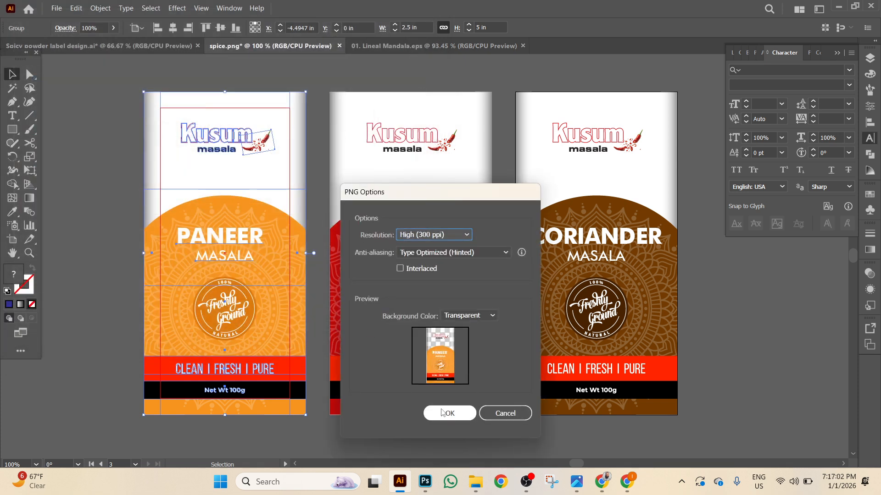
left_click(443, 414)
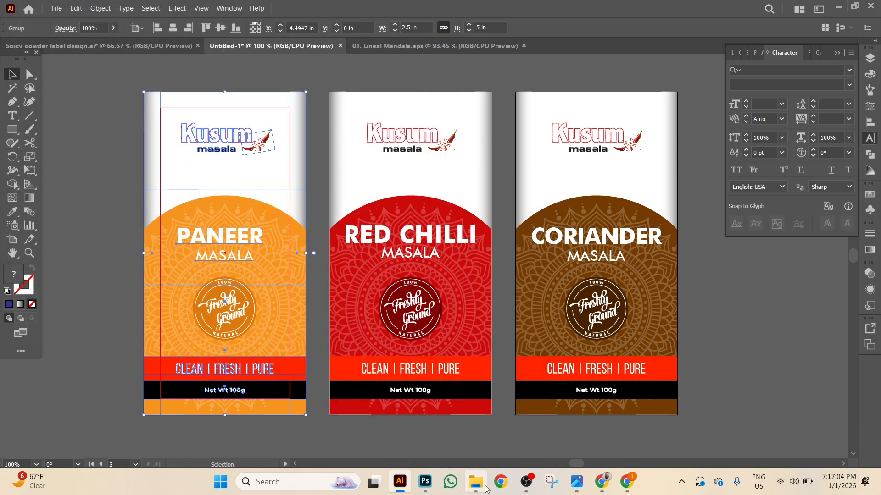
Check that spice-01 to spice-03 are in Downloads, then return to Photoshop.
left_click(475, 487)
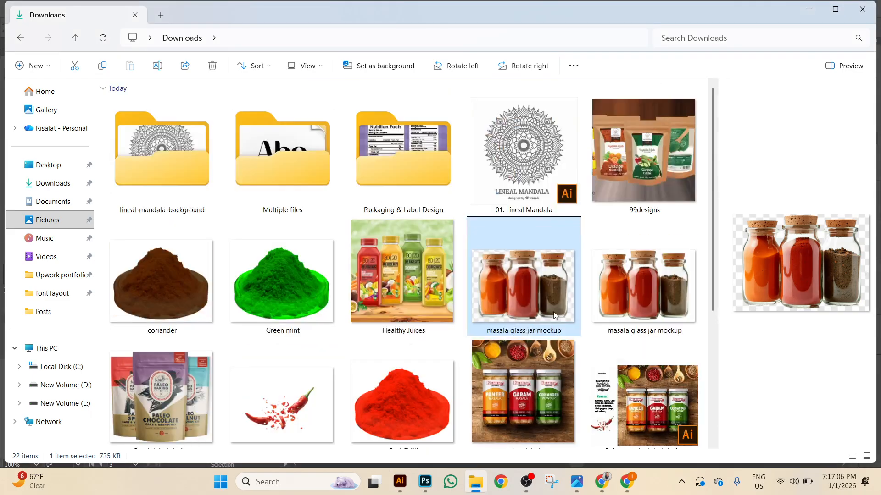
scroll(551, 313, "down", 5)
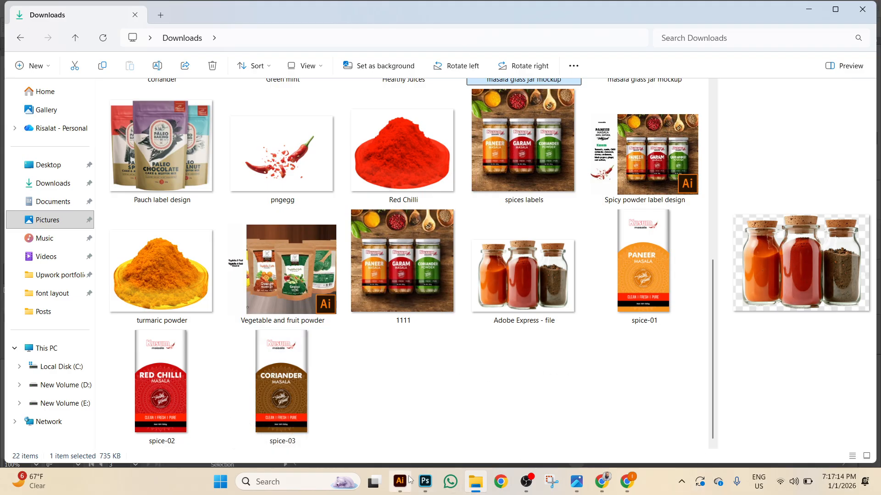
left_click(425, 482)
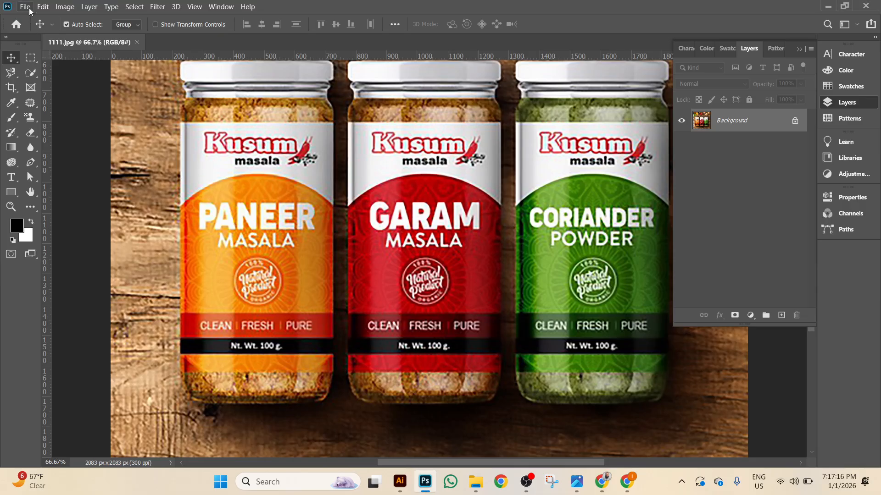
Create a new 1000 × 1000 px Photoshop document.
left_click(25, 7)
left_click(36, 17)
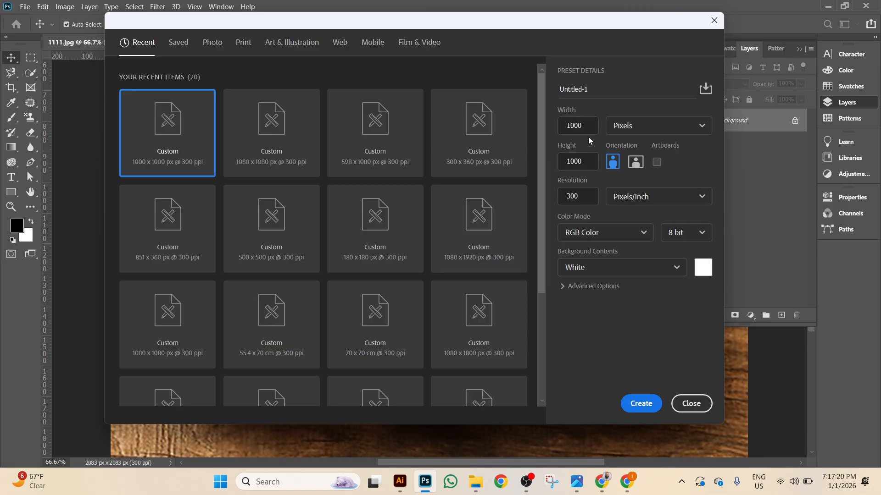
left_click(642, 404)
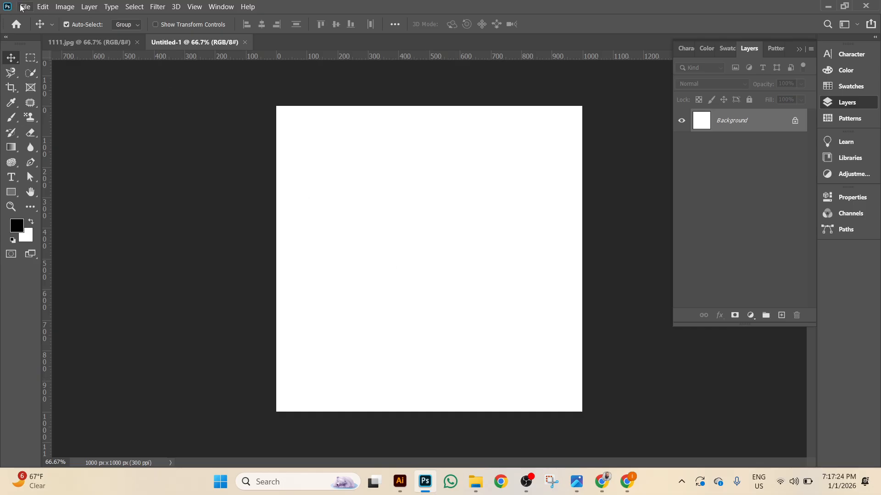
Place the 'masala glass jar mockup' image from Downloads as an embedded layer.
left_click(22, 8)
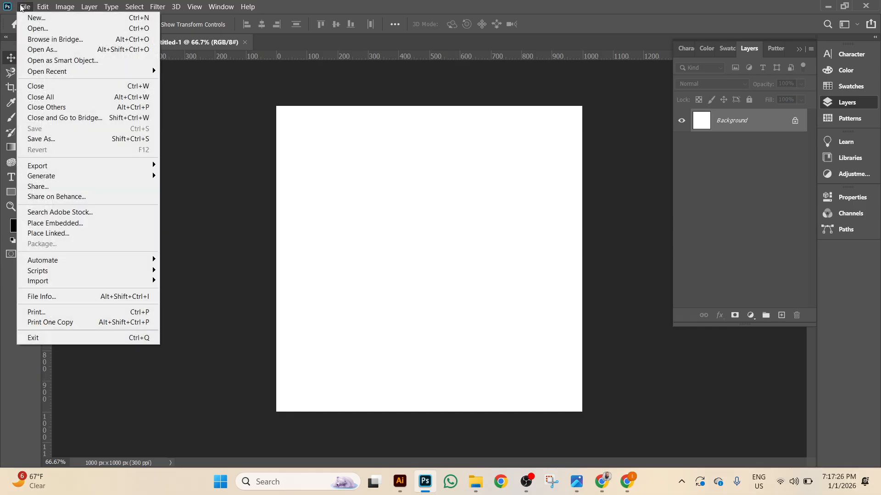
left_click(87, 223)
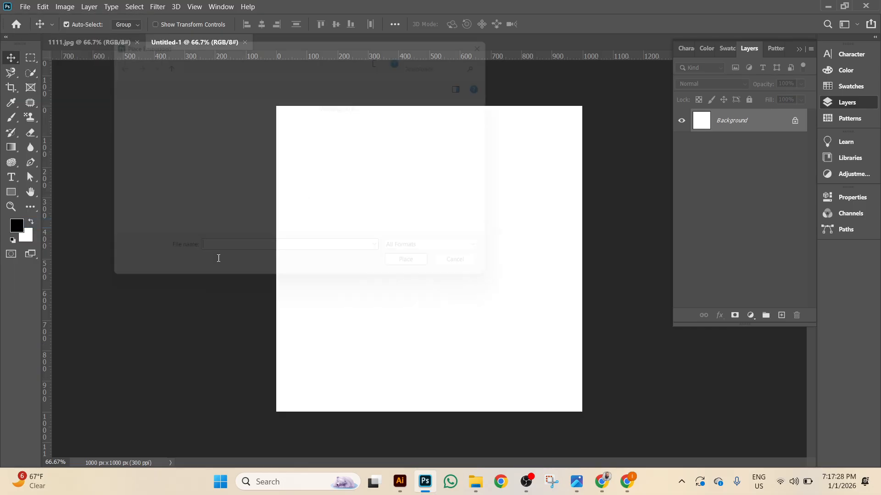
scroll(363, 169, "down", 3)
scroll(365, 172, "up", 2)
scroll(365, 173, "down", 5)
scroll(367, 170, "up", 2)
scroll(368, 168, "down", 5)
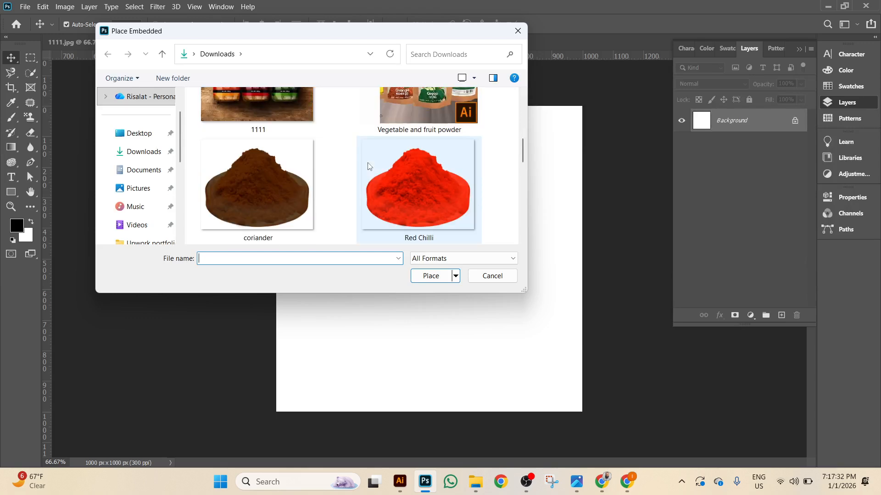
scroll(367, 167, "down", 3)
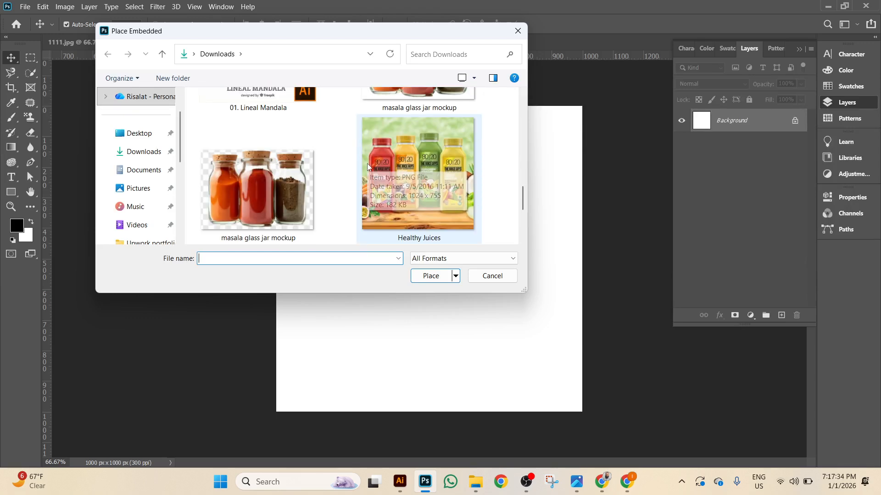
scroll(367, 163, "up", 2)
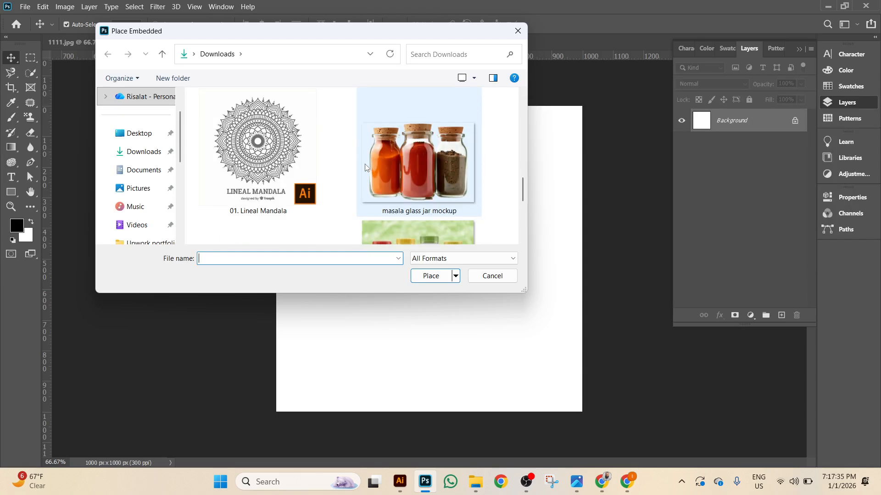
double_click(431, 163)
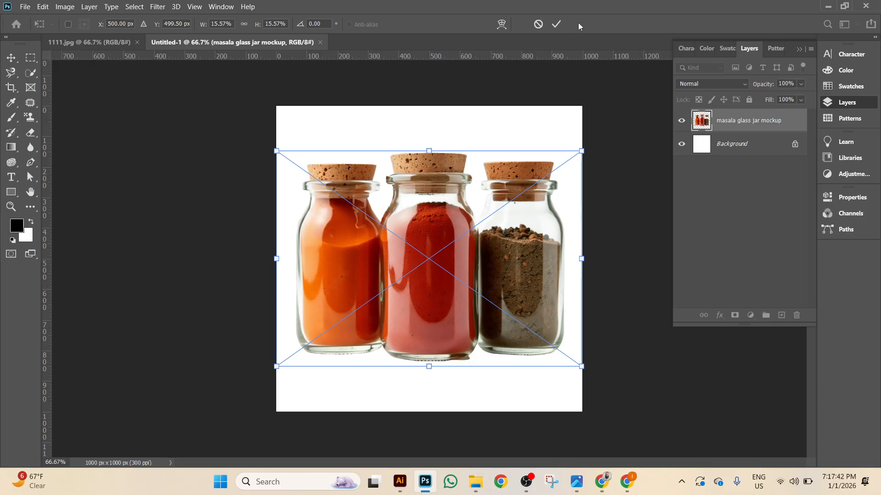
Commit the jar mockup placement and inspect the jars at 100%.
left_click(554, 24)
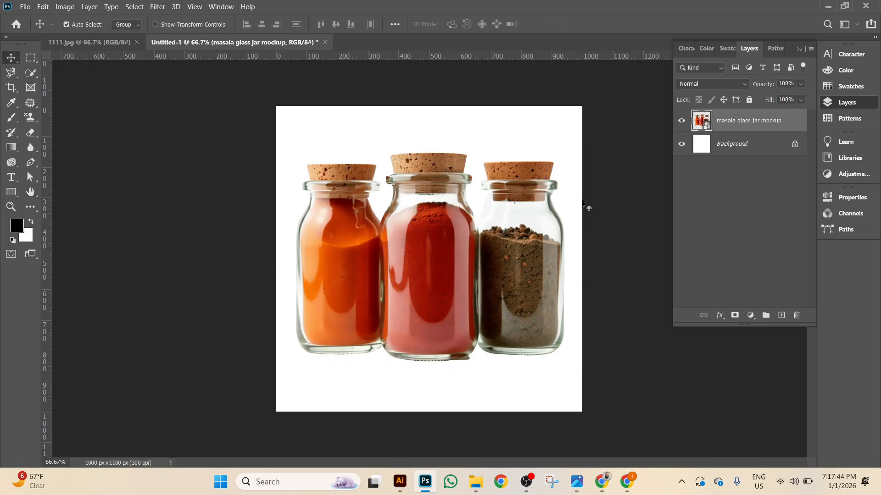
key("ctrl+plus")
key("ctrl+plus")
scroll(486, 179, "down", 3)
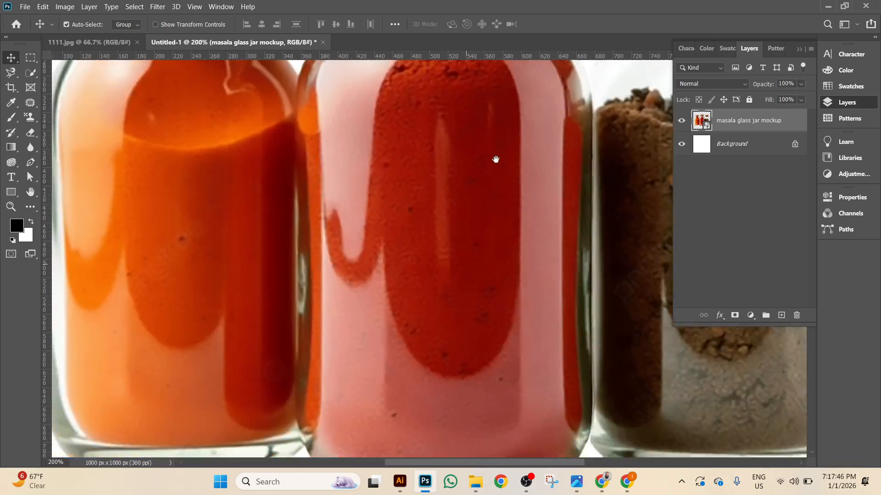
left_click_drag(380, 305, 354, 445)
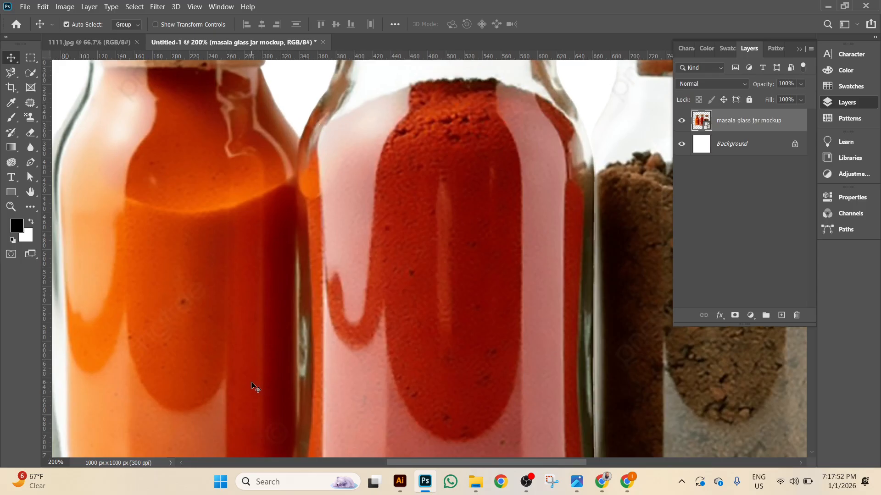
key("ctrl+0")
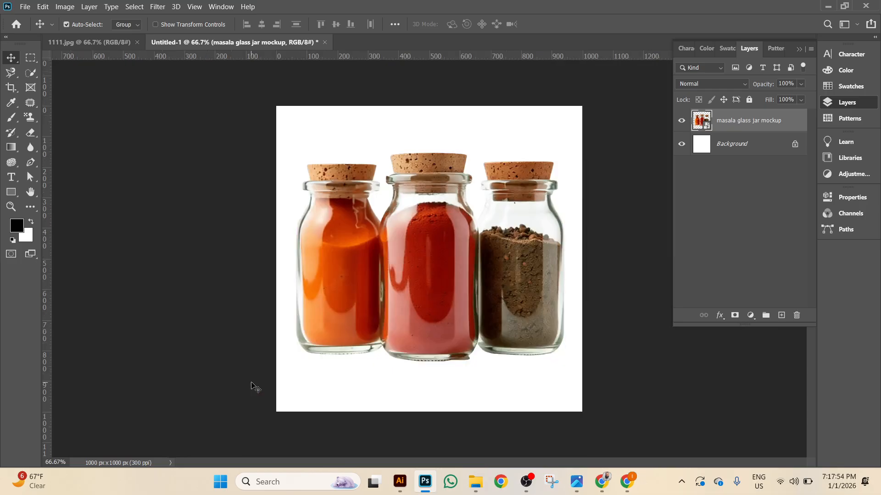
key("ctrl+plus")
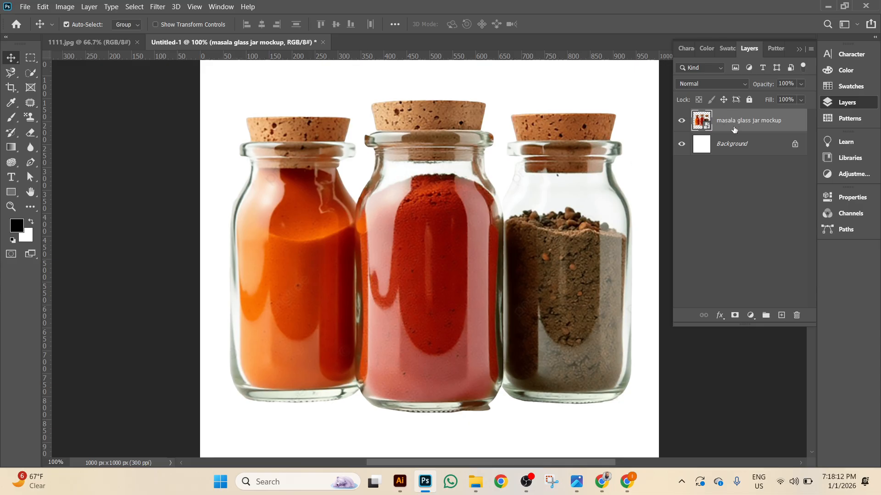
Duplicate the mockup layer with Ctrl+J, hide the copy, and select the original.
key("ctrl+j")
left_click(682, 121)
left_click(745, 145)
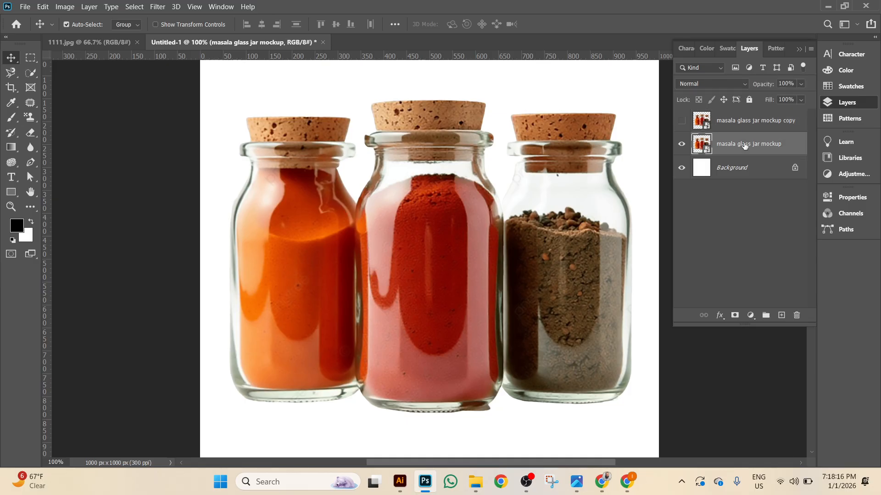
key("ctrl+plus")
key("ctrl+plus")
left_click_drag(594, 174, 462, 239)
key("ctrl+minus")
key("ctrl+minus")
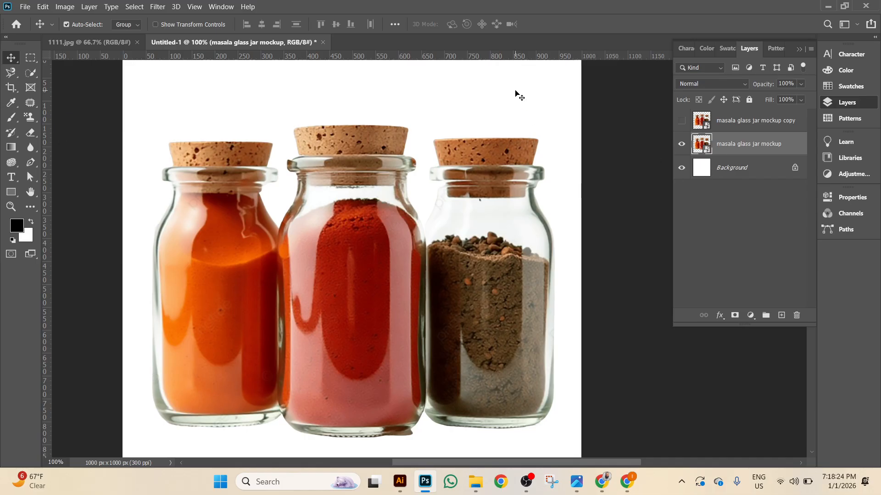
Add a black Solid Color fill layer and move it beneath the jar mockup layer.
left_click(750, 316)
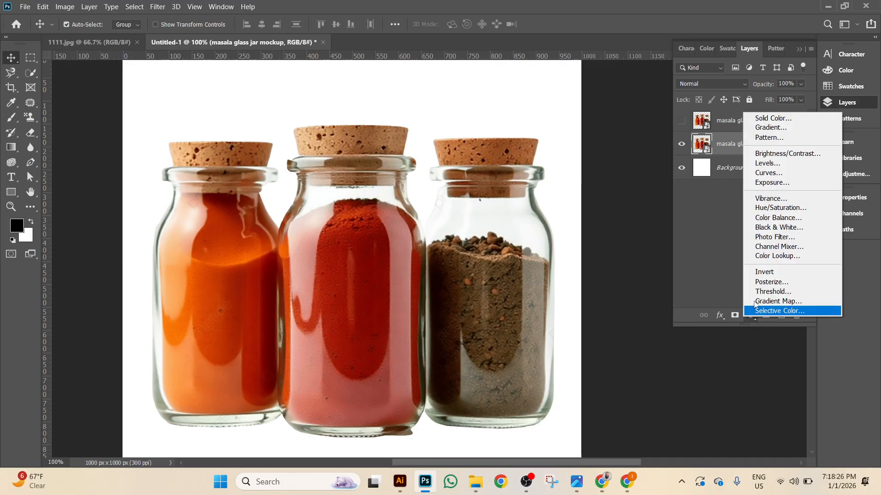
left_click(757, 121)
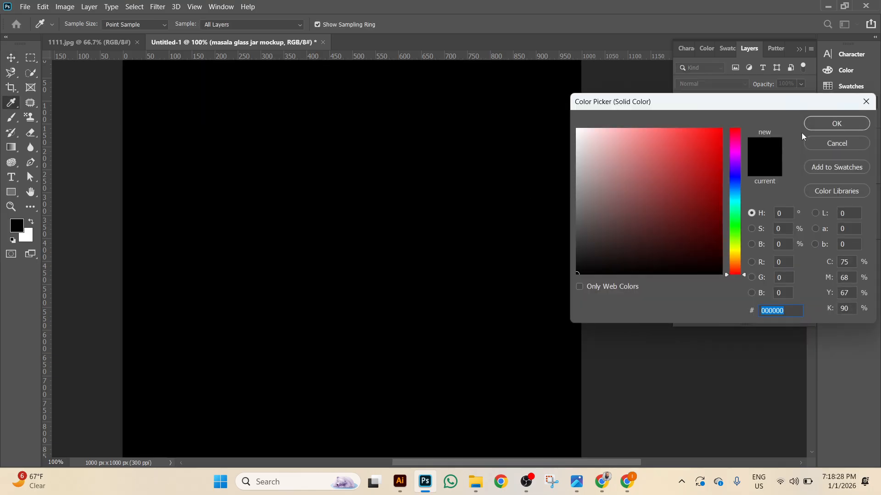
left_click(811, 124)
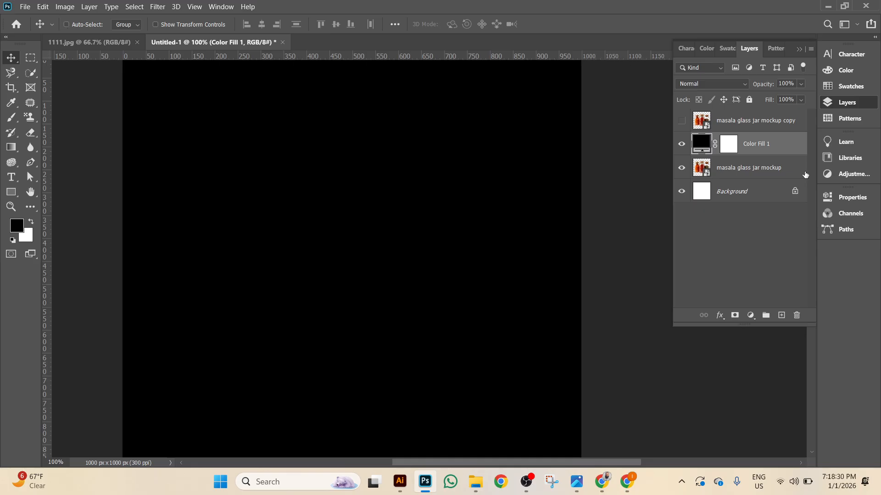
left_click_drag(806, 175, 805, 174)
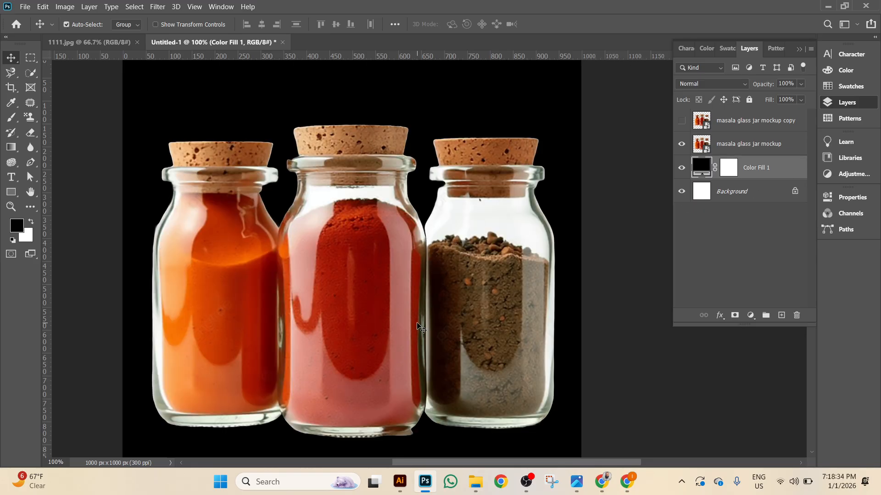
key("ctrl+minus")
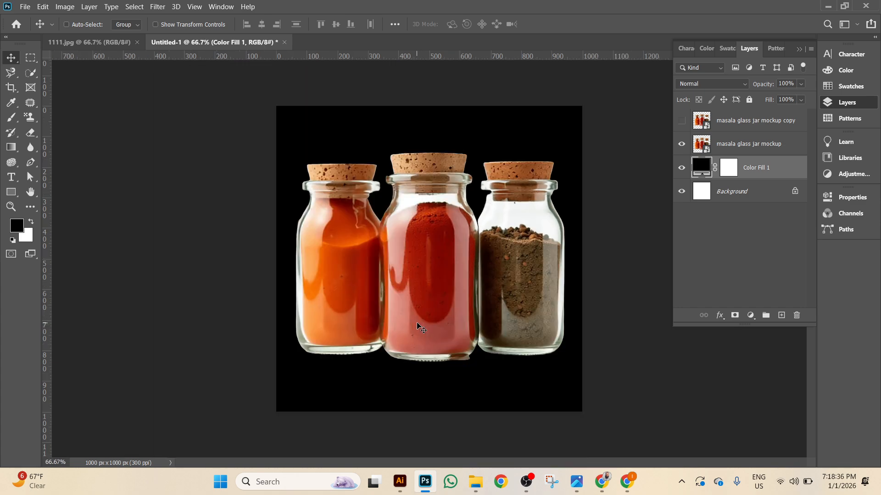
key("ctrl+plus")
key("ctrl+plus")
key("ctrl+minus")
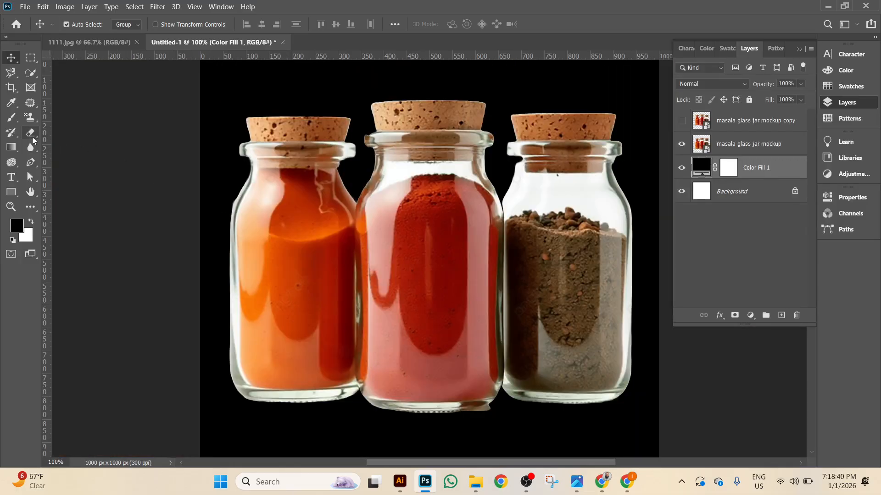
left_click(32, 140)
Rasterize the original mockup layer and erase the orange and red jars with a larger Eraser.
left_click(64, 134)
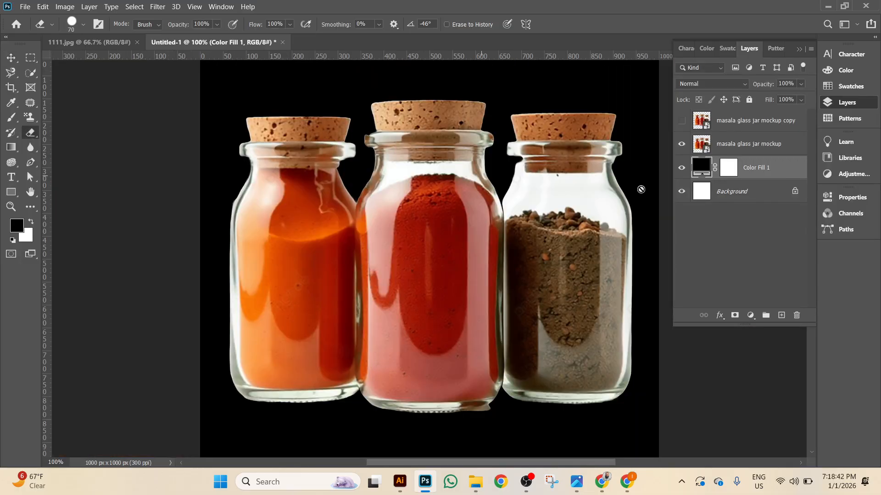
left_click(756, 145)
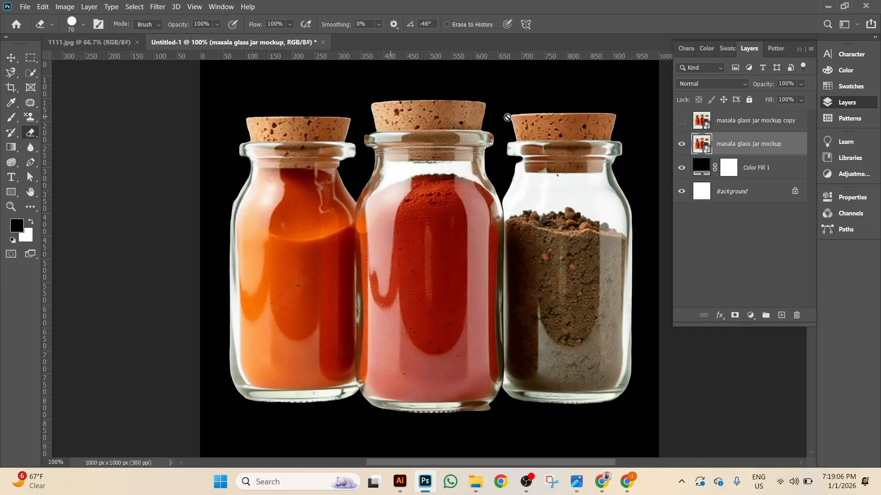
right_click(772, 147)
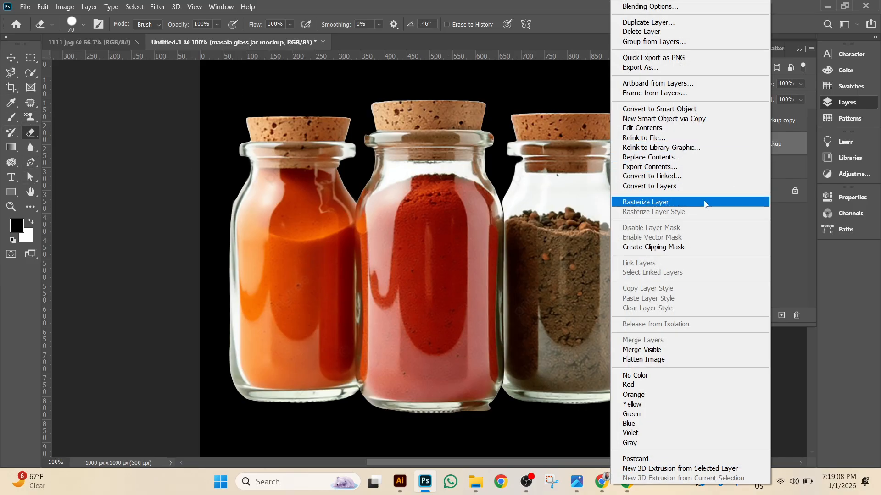
left_click(705, 204)
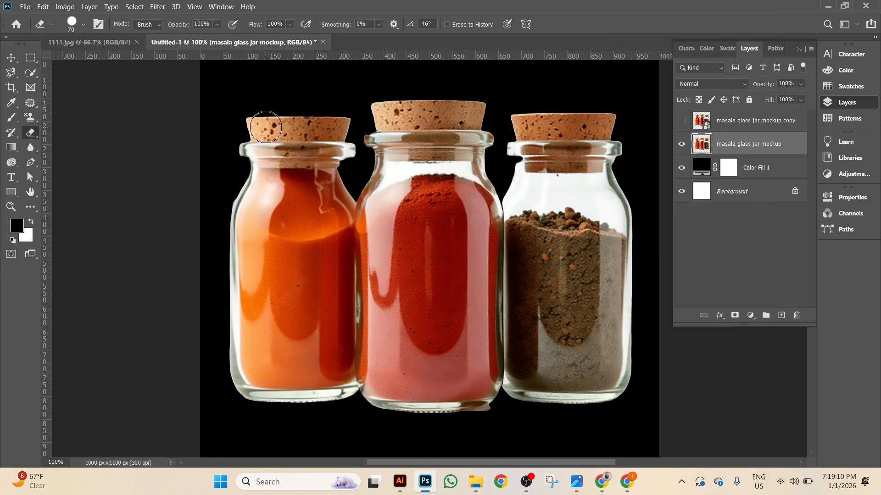
key("bracketright")
key("bracketright")
key("bracketright")
key("bracketright")
key("bracketright")
key("bracketright")
mouse_move(246, 115)
left_mouse_down()
mouse_move(316, 132)
mouse_move(335, 184)
mouse_move(315, 415)
mouse_move(269, 413)
mouse_move(261, 173)
mouse_move(250, 214)
mouse_move(325, 149)
mouse_move(389, 118)
mouse_move(458, 110)
mouse_move(458, 164)
mouse_move(411, 180)
mouse_move(399, 223)
mouse_move(400, 426)
mouse_move(455, 416)
mouse_move(459, 407)
mouse_move(449, 202)
left_mouse_up()
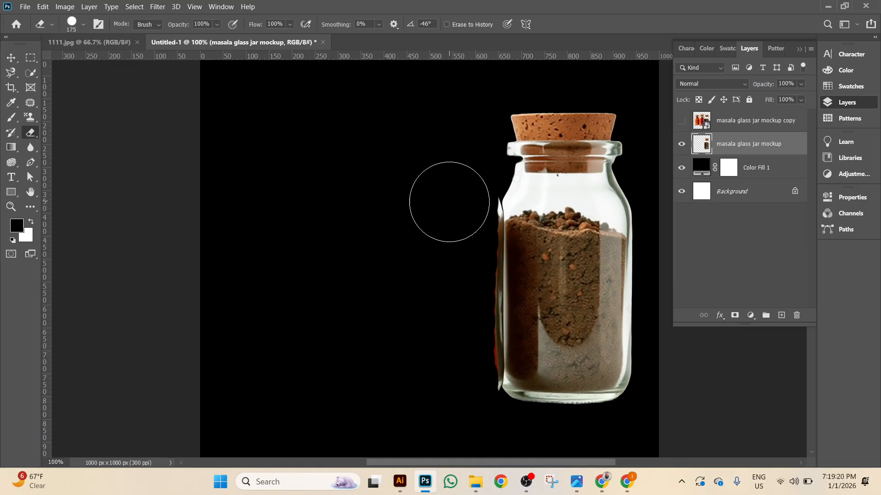
At 300% zoom, erase leftover glass and red edge strips around the brown jar.
key("ctrl+plus")
key("ctrl+plus")
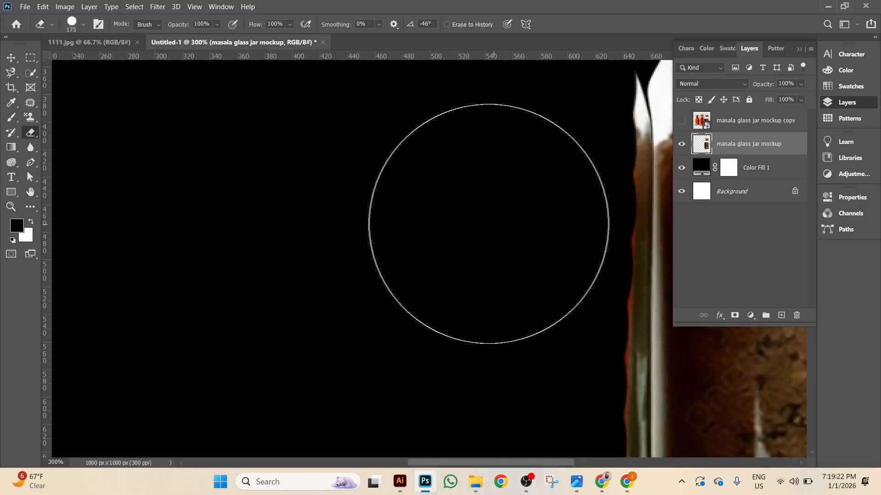
scroll(490, 223, "right", 5)
scroll(490, 224, "up", 1)
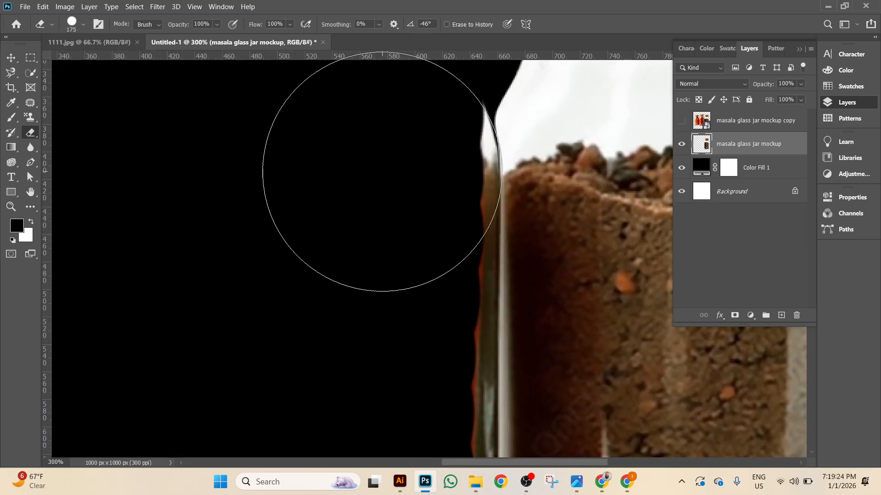
mouse_move(373, 137)
left_mouse_down()
mouse_move(378, 209)
mouse_move(371, 79)
mouse_move(377, 187)
left_mouse_up()
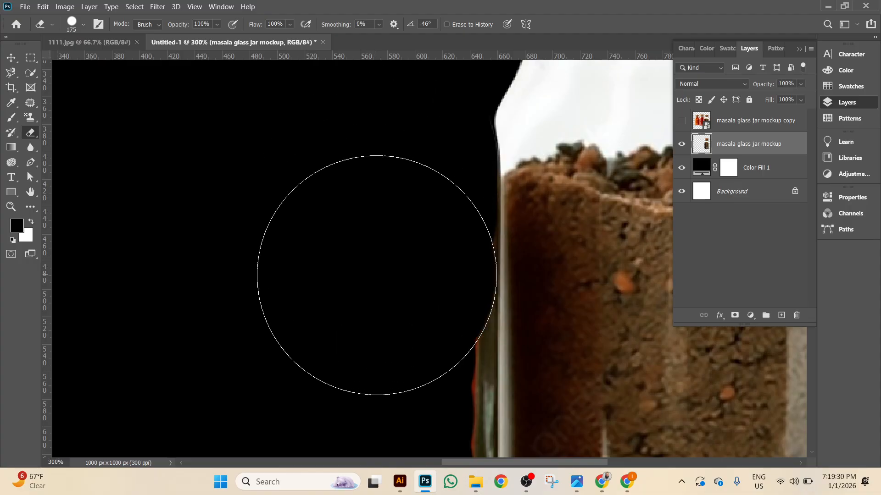
mouse_move(378, 253)
left_mouse_down()
mouse_move(369, 230)
mouse_move(377, 185)
left_mouse_up()
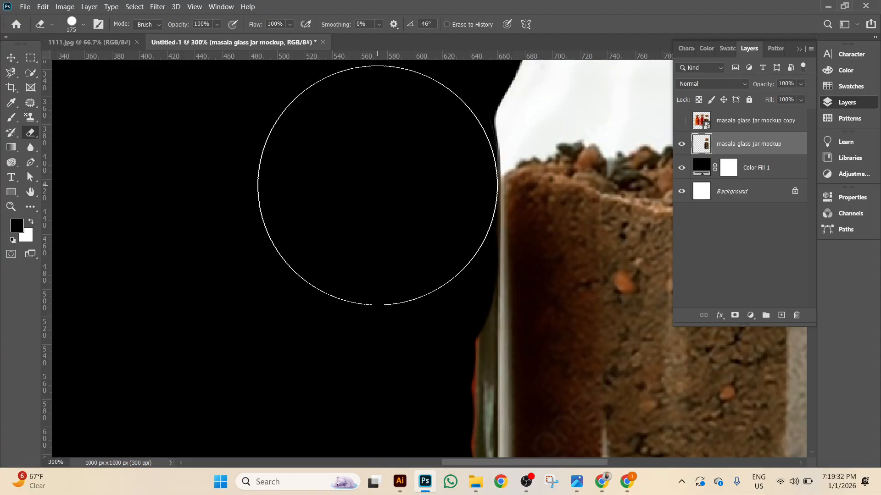
mouse_move(361, 321)
left_mouse_down()
mouse_move(357, 202)
mouse_move(374, 216)
mouse_move(373, 171)
left_mouse_up()
mouse_move(348, 231)
left_mouse_down()
mouse_move(344, 150)
mouse_move(369, 172)
mouse_move(370, 103)
mouse_move(364, 180)
left_mouse_up()
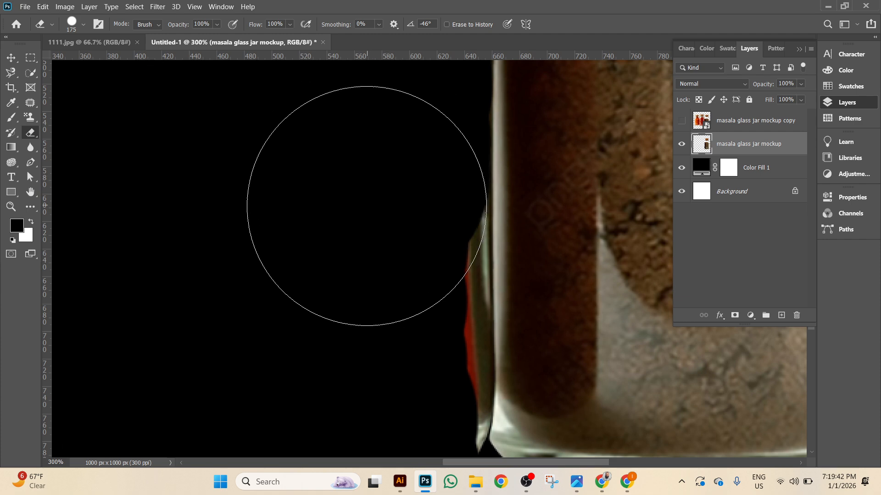
left_click_drag(373, 287, 359, 204)
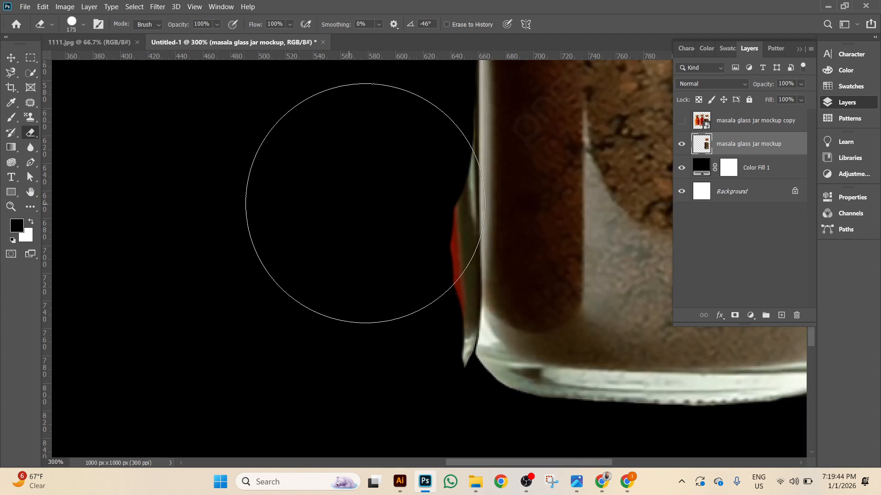
mouse_move(353, 173)
left_mouse_down()
mouse_move(357, 143)
mouse_move(325, 128)
mouse_move(309, 196)
mouse_move(325, 246)
mouse_move(356, 212)
mouse_move(356, 321)
mouse_move(357, 230)
left_mouse_up()
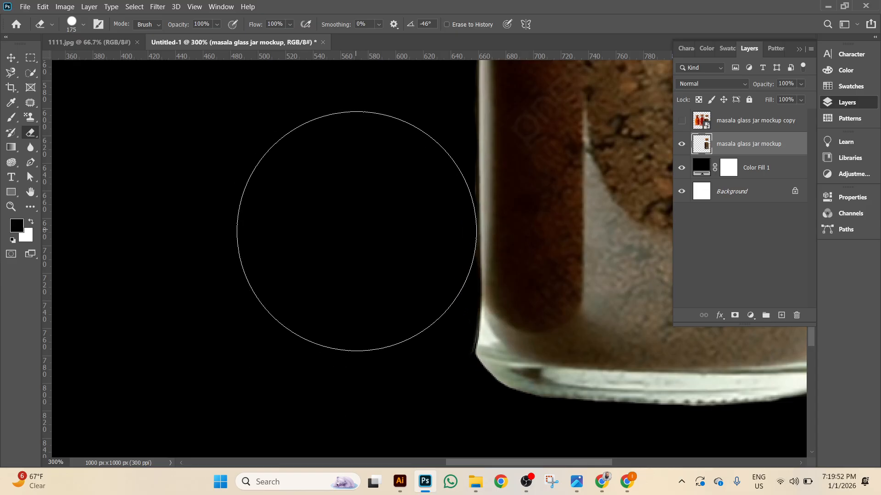
mouse_move(281, 202)
left_mouse_down()
mouse_move(270, 350)
mouse_move(262, 308)
mouse_move(262, 369)
left_mouse_up()
key("ctrl+minus")
key("ctrl+minus")
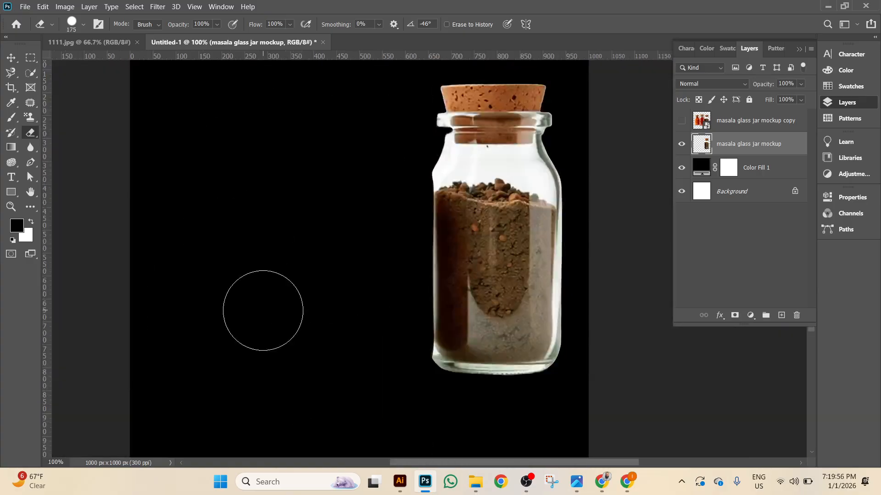
Hide the brown-jar layer, show the three-jar copy, duplicate it and hide the new copy.
left_click(682, 144)
left_click(681, 120)
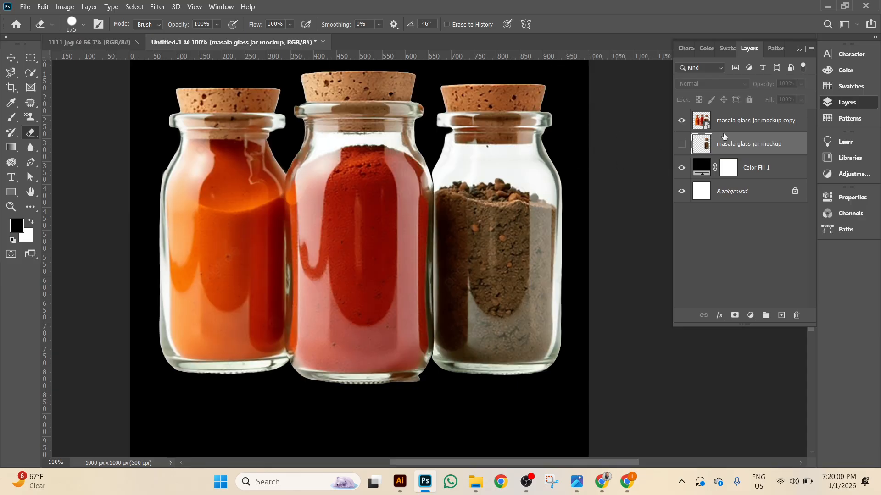
left_click(742, 126)
key("ctrl+j")
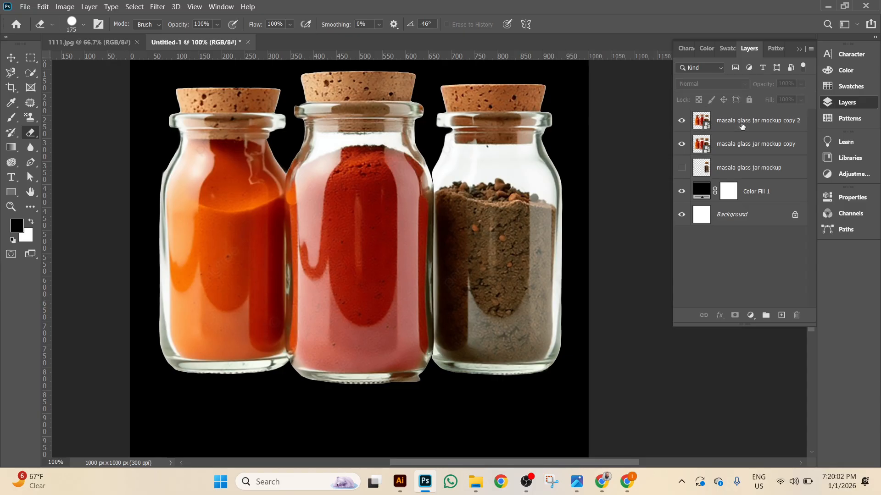
left_click(681, 123)
Rasterize the first copy layer and erase its middle and right jars.
left_click(783, 151)
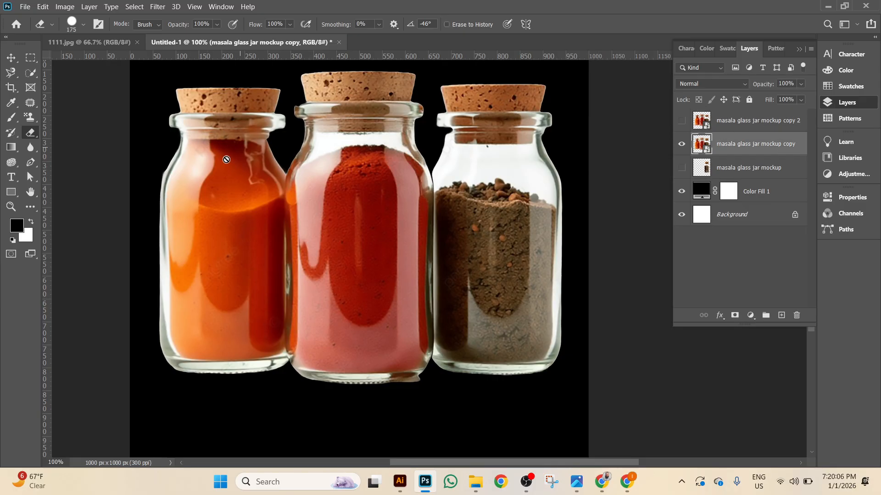
right_click(756, 155)
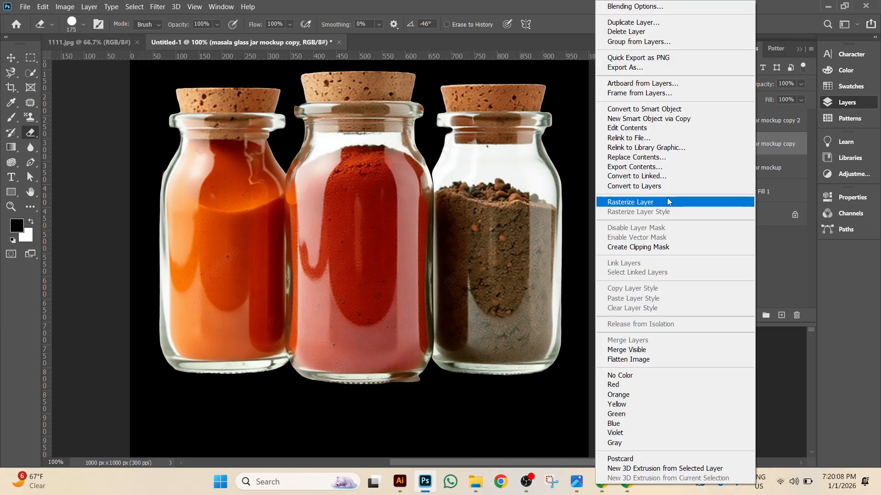
left_click(614, 200)
mouse_move(344, 102)
left_mouse_down()
mouse_move(542, 99)
mouse_move(544, 372)
mouse_move(513, 377)
mouse_move(494, 264)
mouse_move(493, 116)
mouse_move(450, 144)
mouse_move(454, 265)
mouse_move(437, 401)
mouse_move(410, 357)
mouse_move(397, 106)
mouse_move(358, 98)
mouse_move(341, 103)
mouse_move(334, 131)
mouse_move(331, 109)
mouse_move(328, 115)
mouse_move(338, 131)
mouse_move(350, 370)
left_mouse_up()
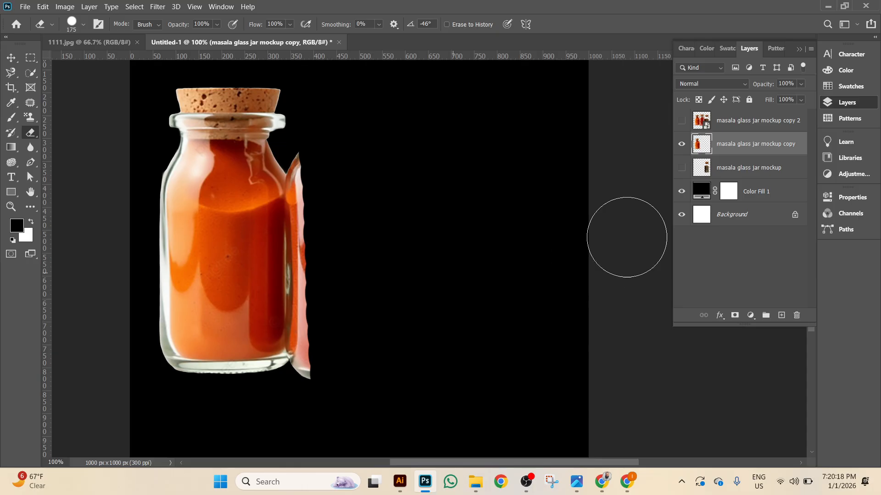
right_click(769, 130)
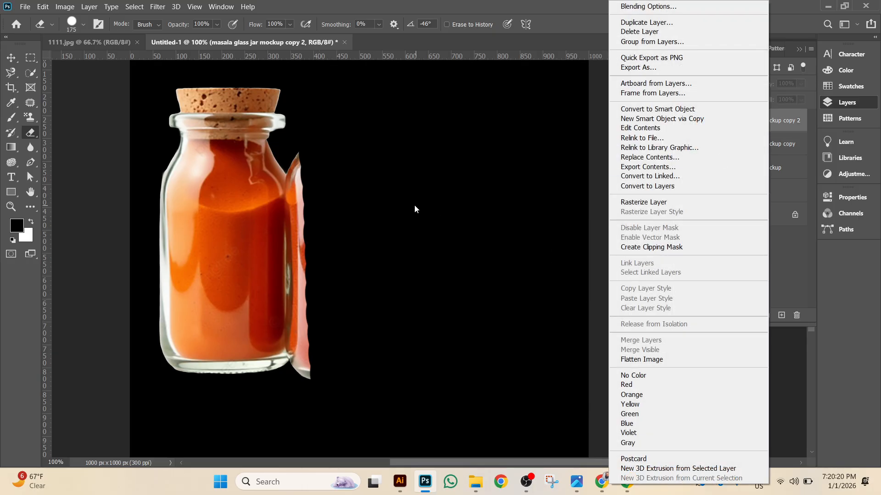
left_click(416, 210)
left_click(753, 146)
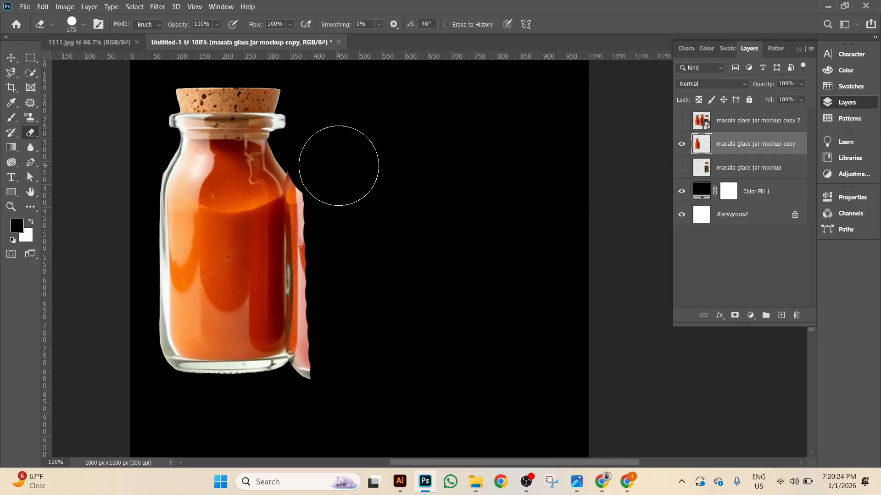
Zoomed in, erase the leftover pink strip and bump along the orange jar's right edge.
key("ctrl+plus")
key("ctrl+plus")
left_click_drag(350, 230, 625, 291)
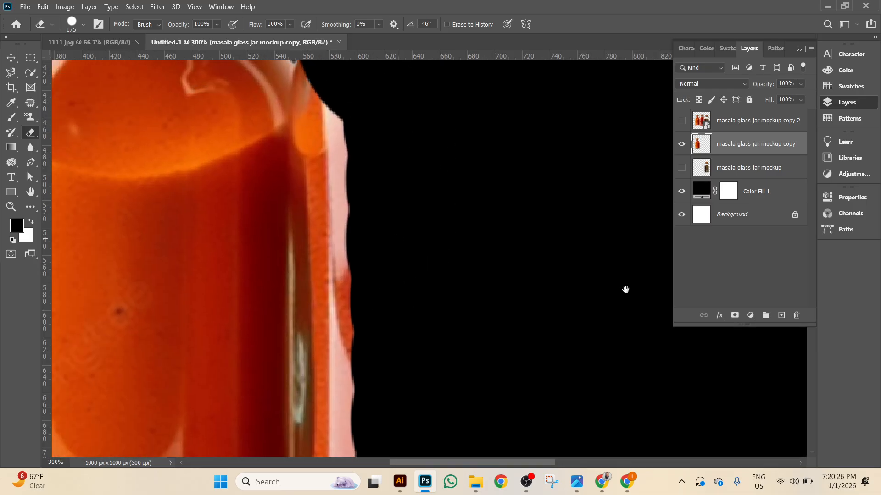
scroll(570, 276, "up", 3)
mouse_move(408, 128)
left_mouse_down()
mouse_move(407, 252)
mouse_move(419, 257)
mouse_move(426, 442)
mouse_move(484, 374)
mouse_move(532, 157)
left_mouse_up()
left_click_drag(442, 198, 415, 273)
left_click_drag(419, 193, 421, 111)
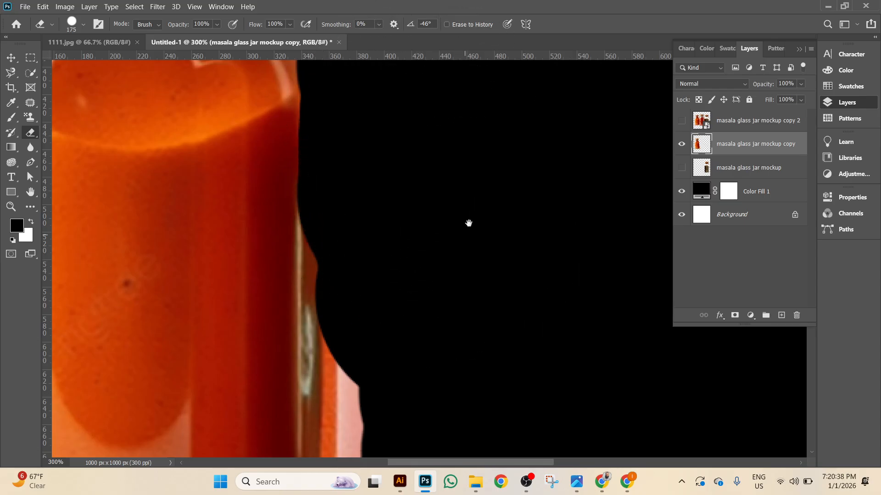
left_click_drag(465, 230, 491, 154)
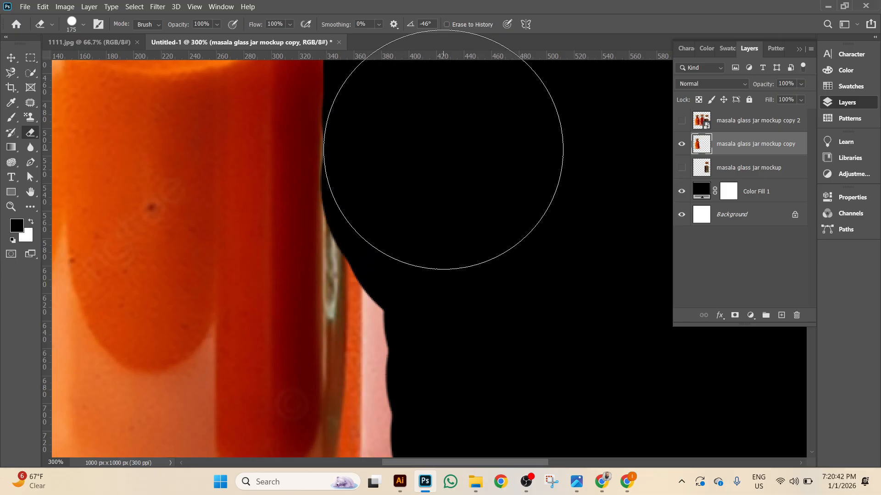
mouse_move(413, 112)
left_mouse_down()
mouse_move(440, 259)
mouse_move(421, 216)
mouse_move(446, 281)
mouse_move(456, 372)
left_mouse_up()
scroll(457, 372, "down", 5)
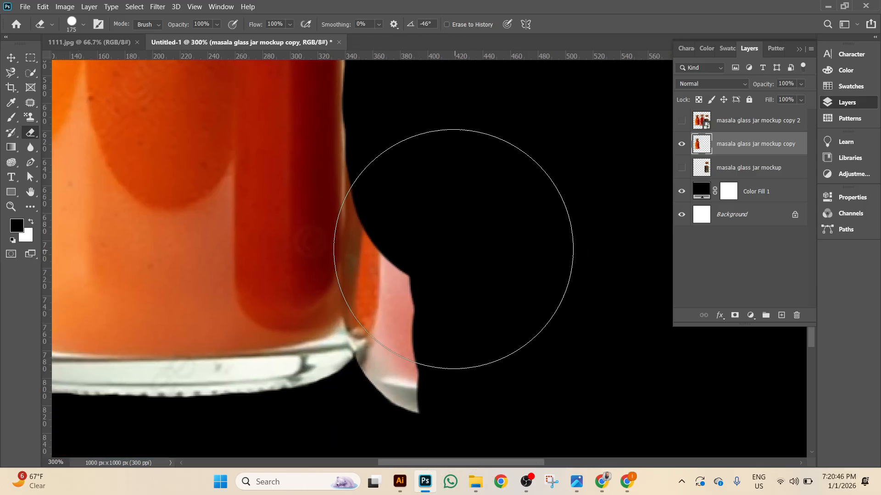
left_click_drag(464, 268, 470, 327)
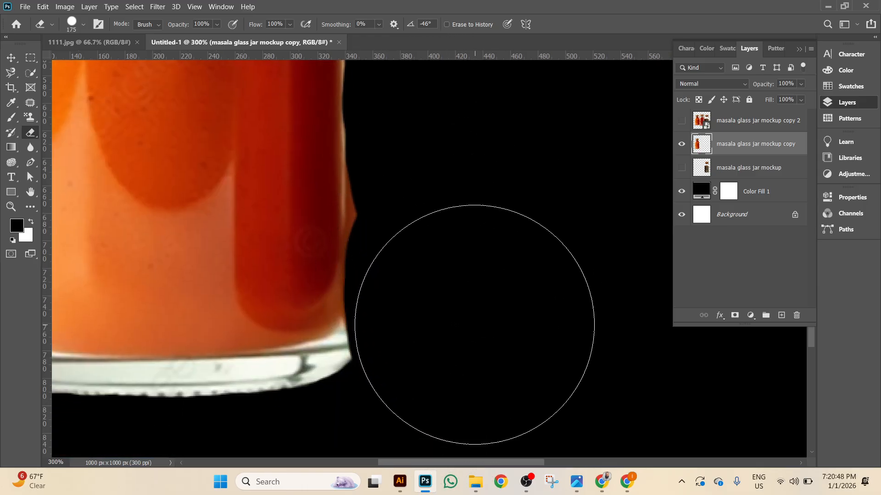
left_click(464, 233)
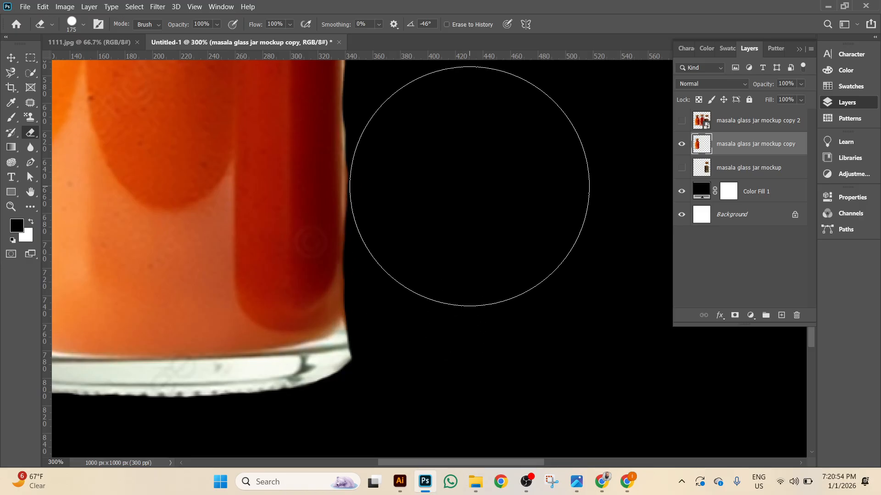
left_click_drag(470, 151, 482, 338)
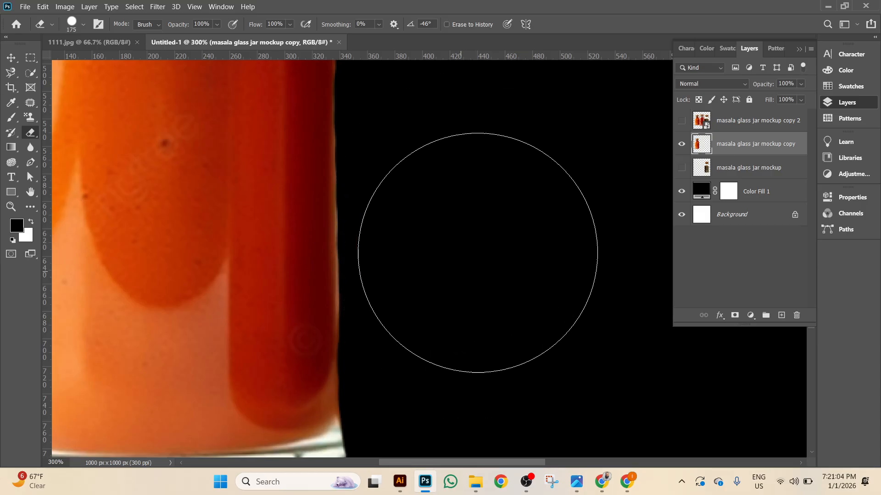
key("ctrl+1")
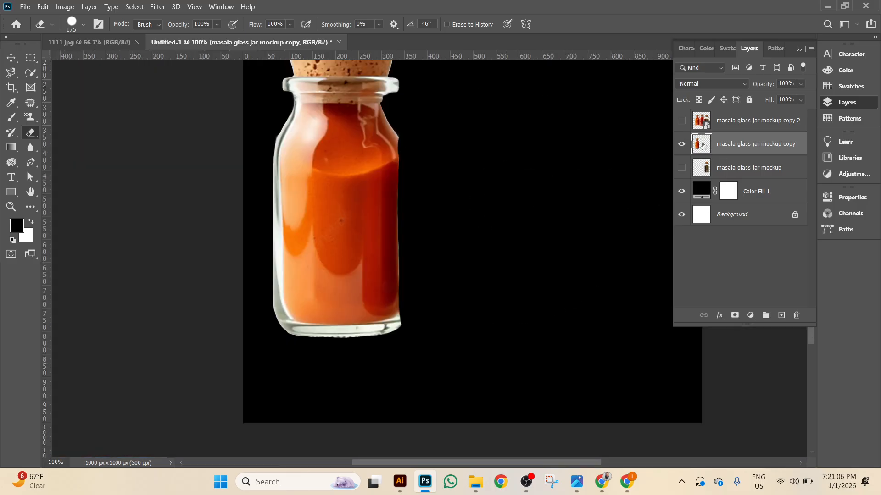
Hide the other jar layers, show copy 2, and rasterize it.
left_click(681, 150)
left_click(681, 168)
left_click(681, 168)
left_click(683, 145)
left_click(682, 145)
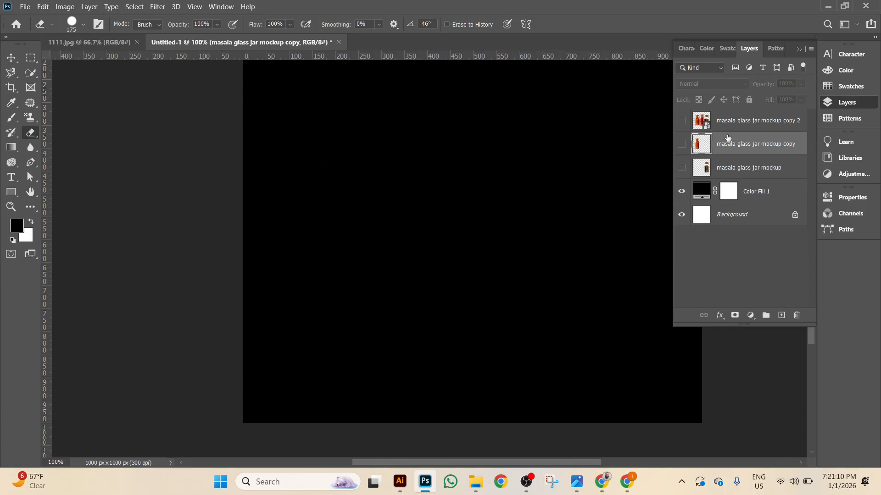
left_click(681, 121)
left_click(726, 126)
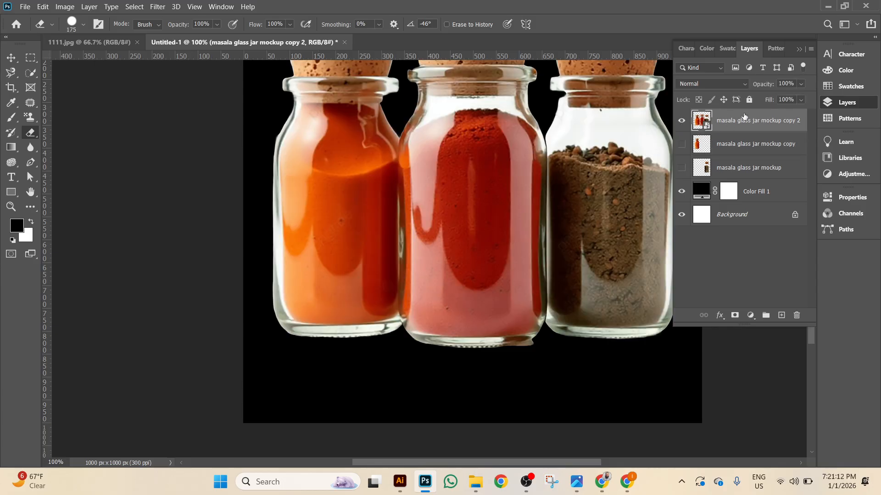
right_click(742, 121)
left_click(647, 204)
Load the orange jar's selection and erase that jar, cork included, from copy 2.
left_click(699, 149, "ctrl")
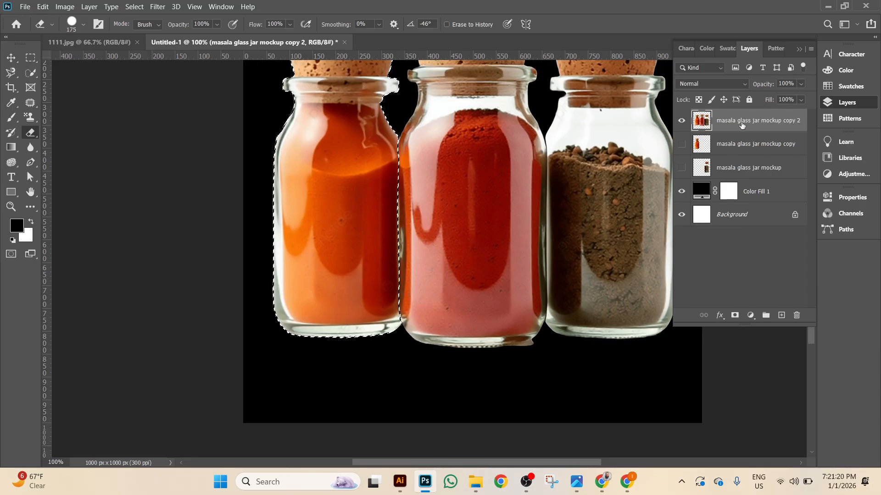
mouse_move(275, 106)
left_mouse_down()
mouse_move(309, 307)
mouse_move(347, 341)
mouse_move(370, 233)
mouse_move(363, 107)
left_mouse_up()
scroll(380, 183, "up", 2)
mouse_move(395, 175)
left_mouse_down()
mouse_move(403, 145)
mouse_move(252, 128)
left_mouse_up()
key("ctrl+d")
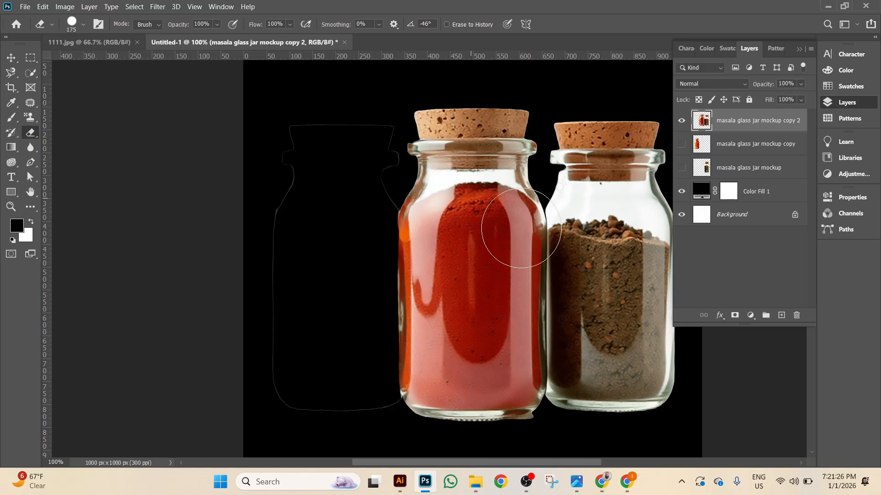
Load the brown jar's selection and erase the brown jar from copy 2.
left_click(701, 167)
left_click(705, 170, "ctrl")
scroll(413, 257, "right", 5)
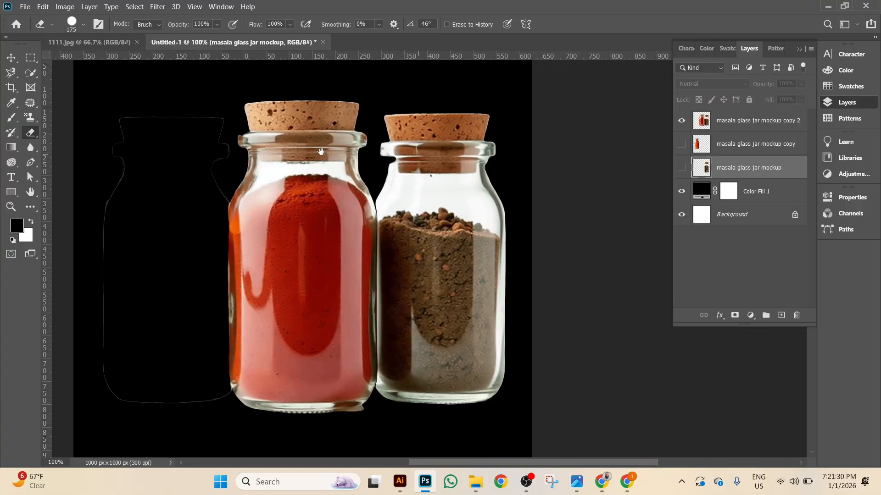
left_click(736, 130)
mouse_move(472, 128)
left_mouse_down()
mouse_move(414, 187)
mouse_move(399, 385)
mouse_move(487, 375)
mouse_move(479, 226)
mouse_move(440, 108)
left_mouse_up()
mouse_move(350, 255)
left_mouse_down()
mouse_move(361, 331)
mouse_move(409, 371)
mouse_move(414, 350)
left_mouse_up()
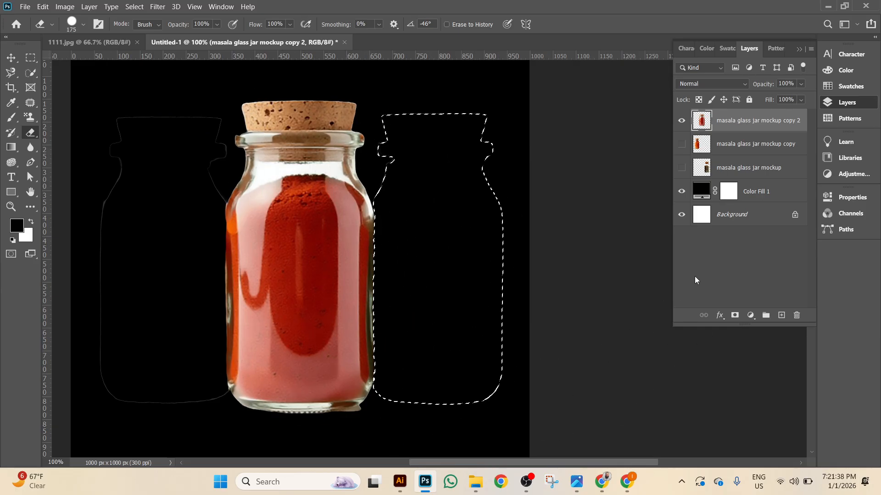
key("ctrl+d")
Erase leftover jar outlines and the protrusion at the red jar's base, then pick the Move Tool.
mouse_move(419, 118)
left_mouse_down()
mouse_move(481, 122)
mouse_move(492, 387)
mouse_move(458, 420)
mouse_move(409, 407)
mouse_move(419, 405)
mouse_move(404, 173)
left_mouse_up()
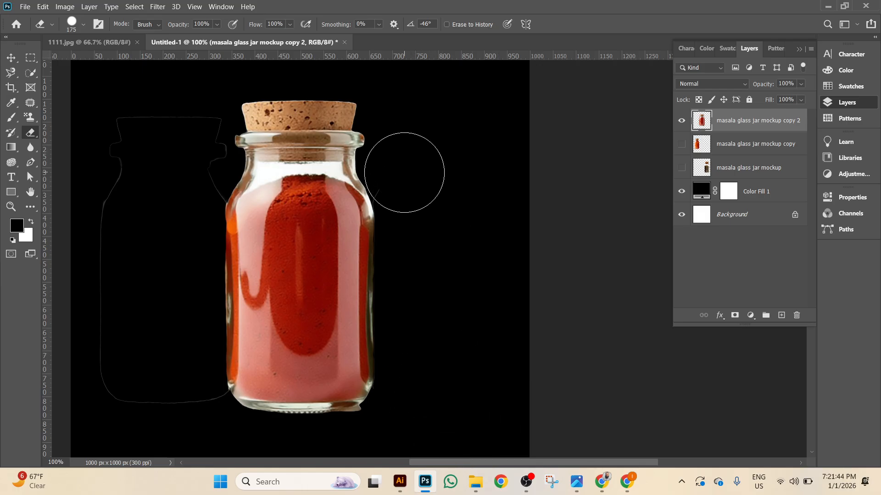
mouse_move(122, 137)
left_mouse_down()
mouse_move(111, 279)
mouse_move(112, 409)
mouse_move(130, 420)
mouse_move(191, 405)
left_mouse_up()
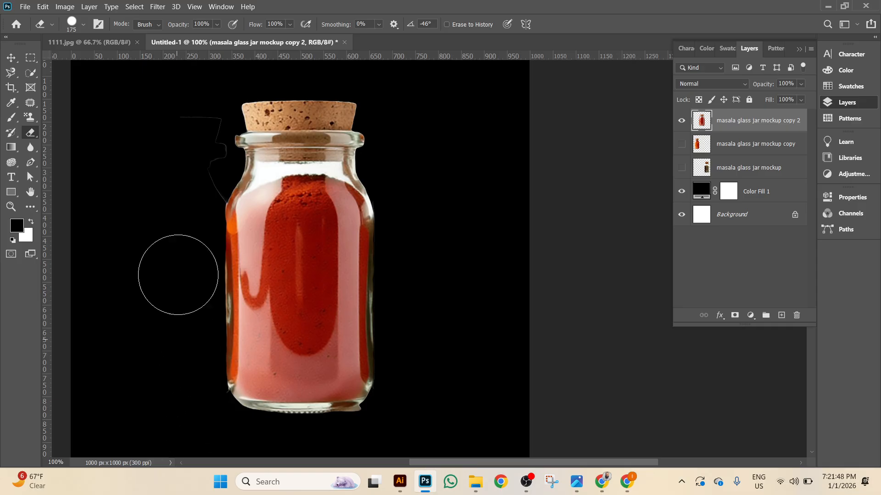
mouse_move(185, 180)
left_mouse_down()
mouse_move(182, 125)
mouse_move(165, 123)
mouse_move(189, 153)
left_mouse_up()
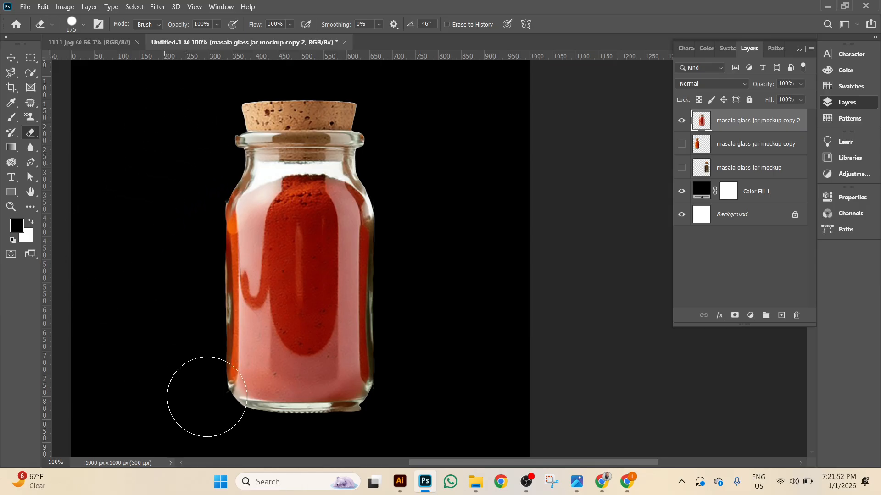
left_click_drag(383, 439, 362, 448)
left_click(11, 59)
left_click(13, 62)
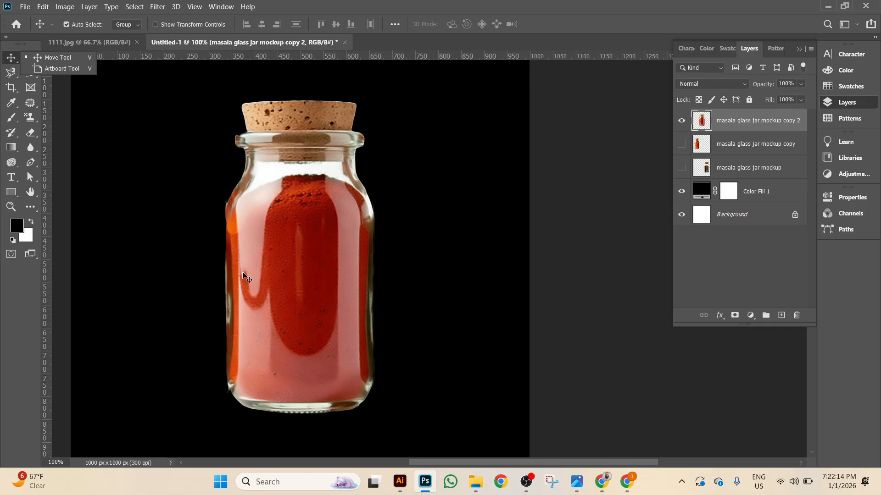
Turn the brown jar layer back on and zoom to fit all three jars.
key("ctrl+plus")
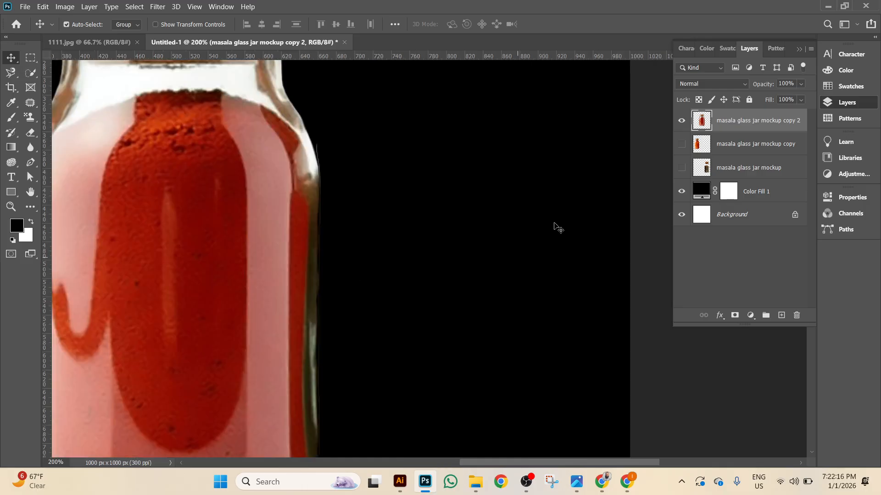
left_click(682, 168)
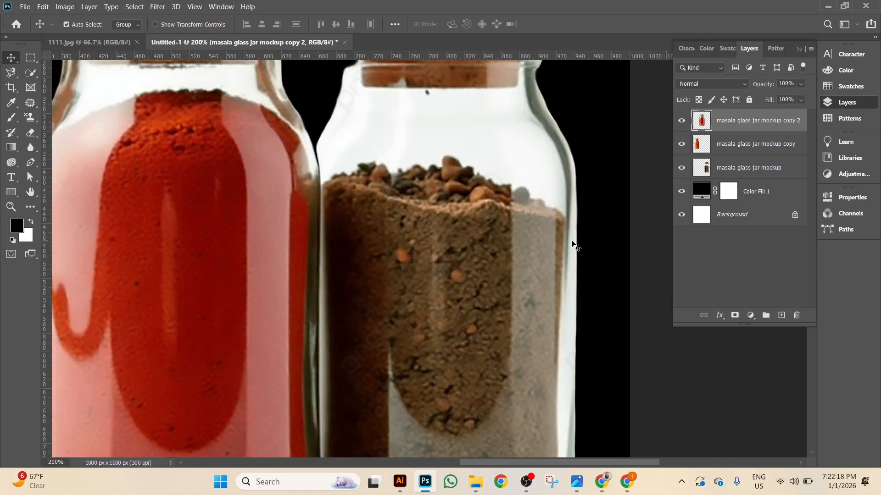
key("ctrl+0")
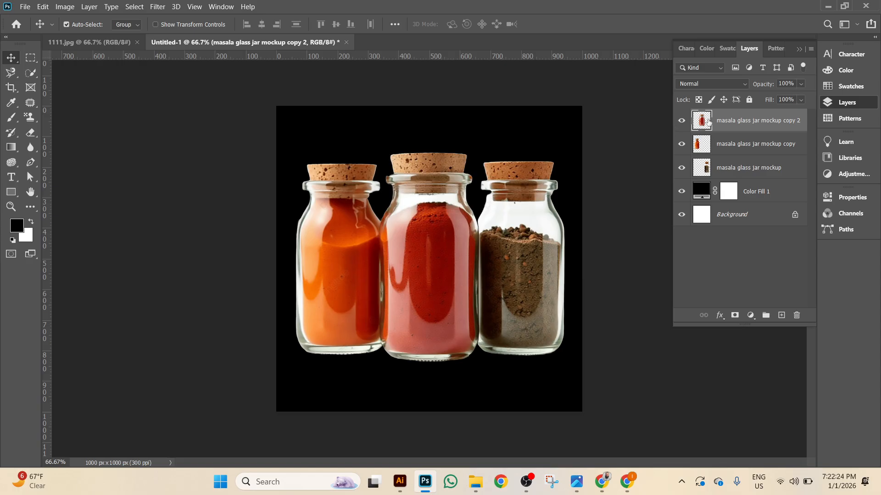
left_click(26, 7)
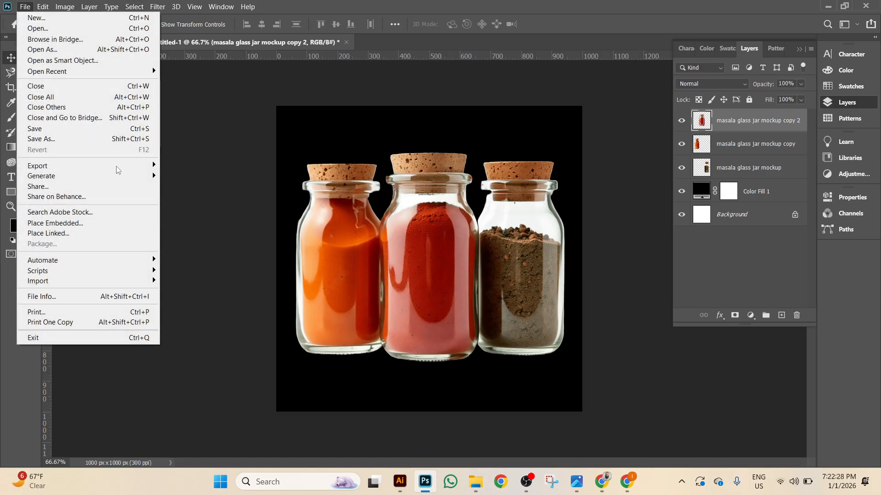
left_click(90, 223)
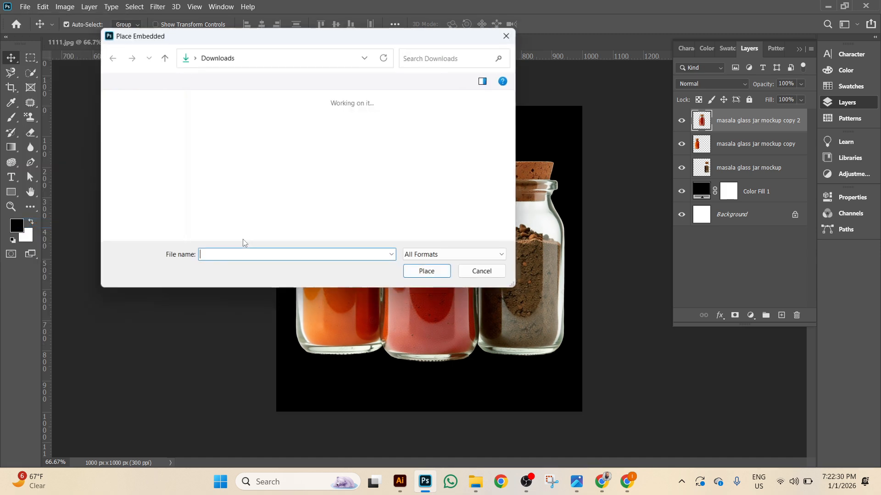
left_click(419, 170)
double_click(420, 168)
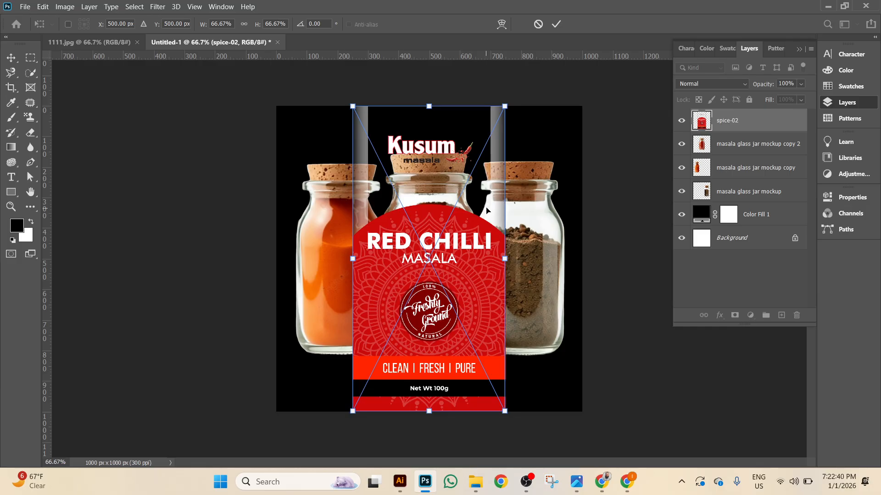
key("Escape")
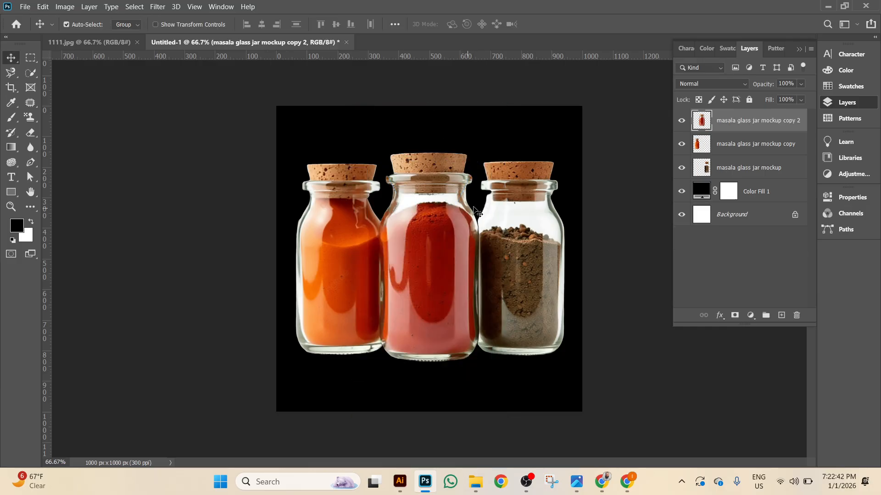
In Illustrator, draw an exact 2.5 × 5 in rectangle, replacing a too-narrow 0.25 in one.
left_click(399, 481)
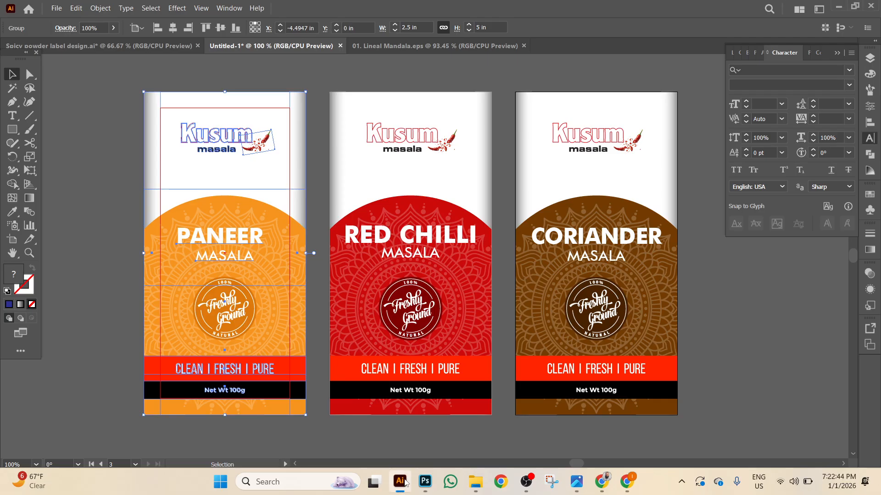
key("m")
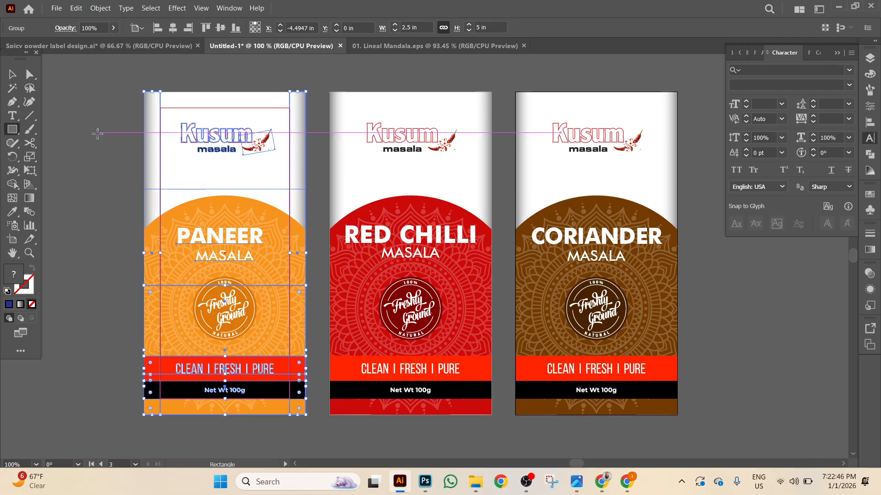
left_click(98, 133)
left_click(304, 232)
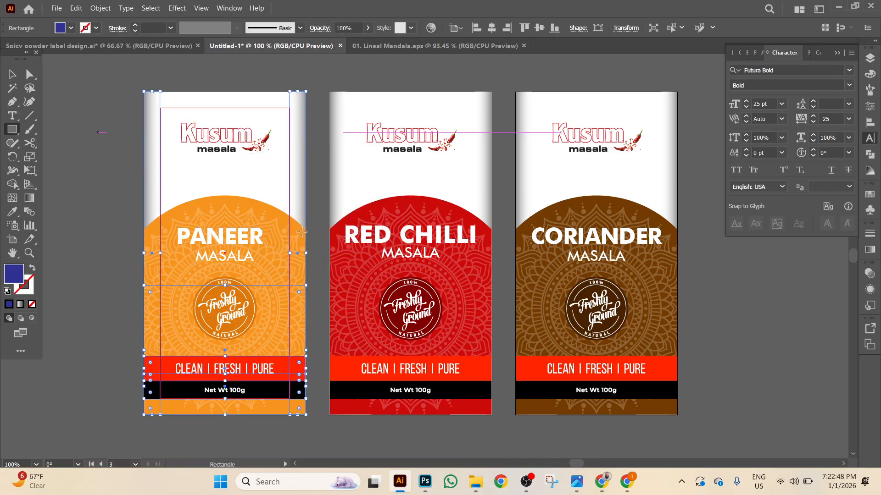
key("Delete")
left_click(131, 118)
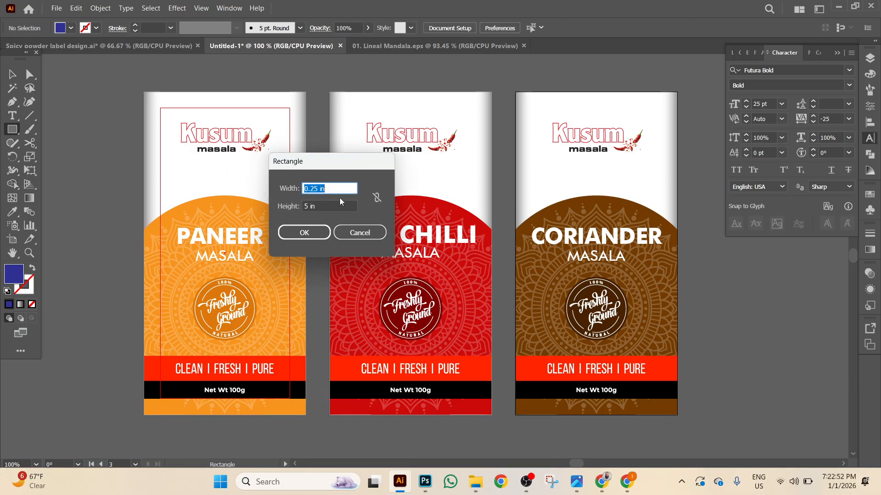
left_click(332, 205)
left_click(330, 188)
key("Return")
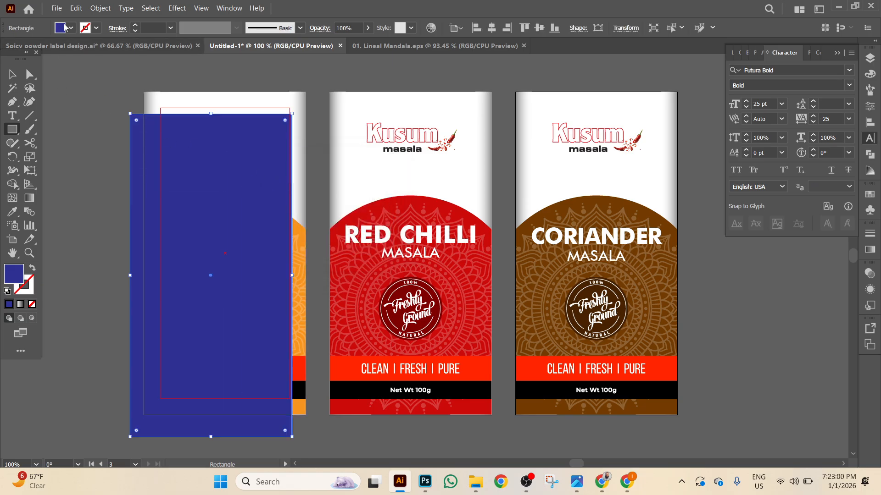
Fill the rectangle white, align it to the Coriander artboard's top-right, and send it to back.
left_click(67, 28)
left_click(23, 47)
key("Escape")
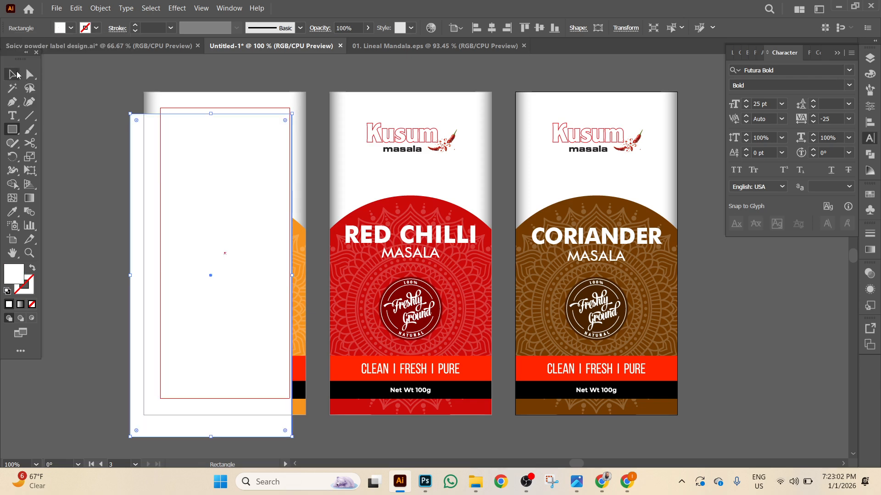
key("v")
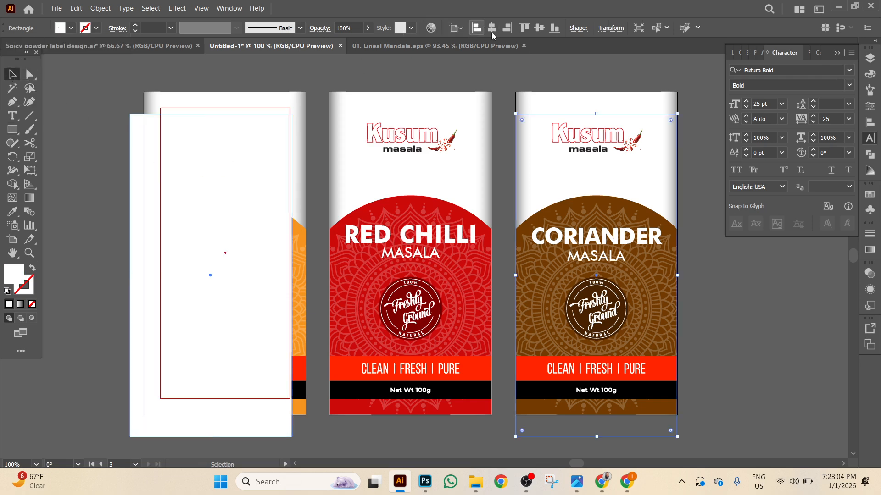
left_click(507, 27)
left_click(525, 28)
right_click(542, 85)
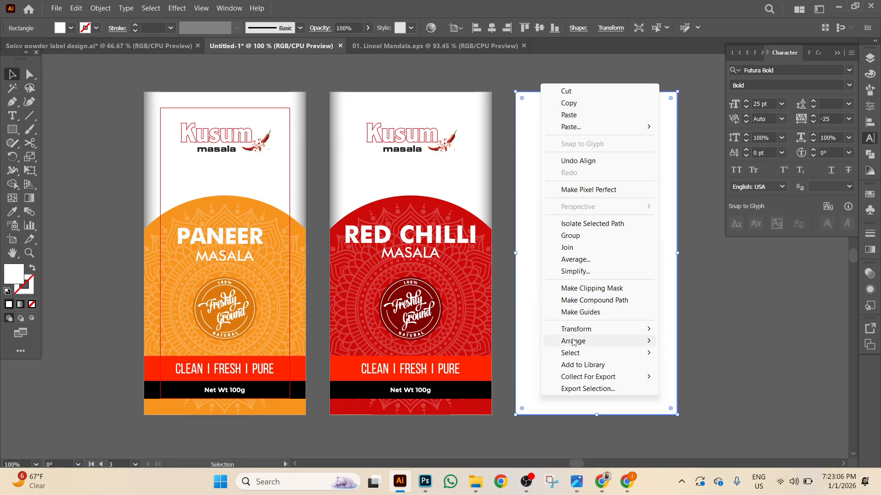
mouse_move(579, 341)
left_click(688, 377)
Alt-drag copies of the white rectangle behind the Red Chilli and Paneer labels, aligning them.
left_click(717, 299)
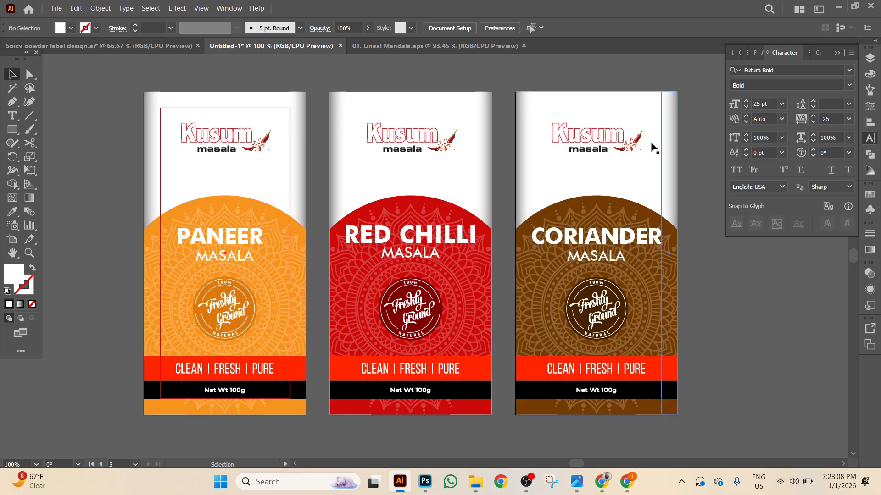
left_click(626, 105)
left_click_drag(627, 105, 444, 100)
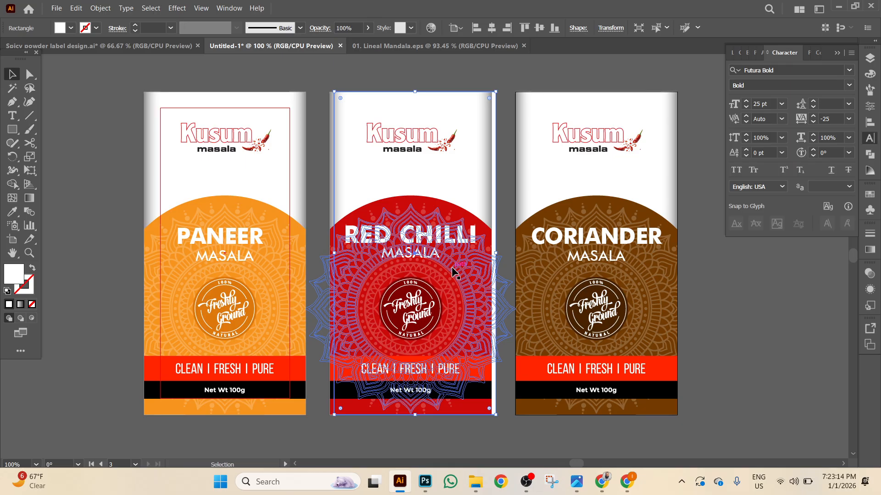
left_click(360, 133, "shift")
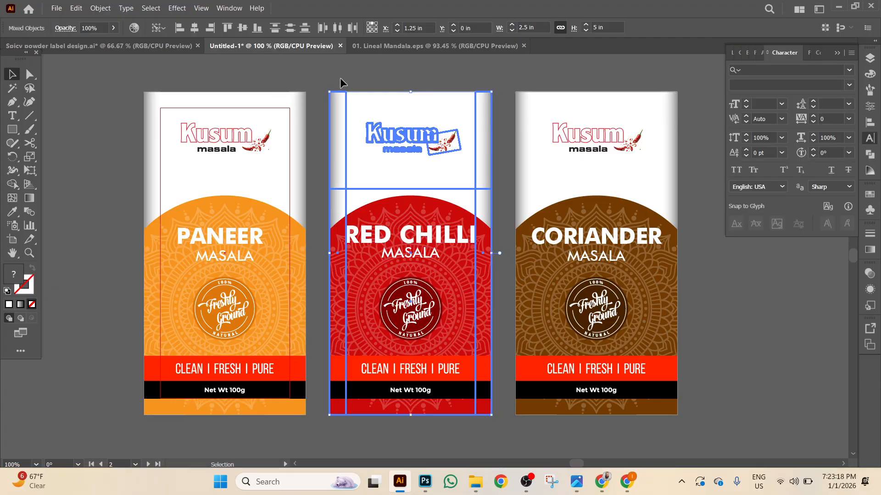
left_click(549, 96)
left_click_drag(566, 105, 213, 98)
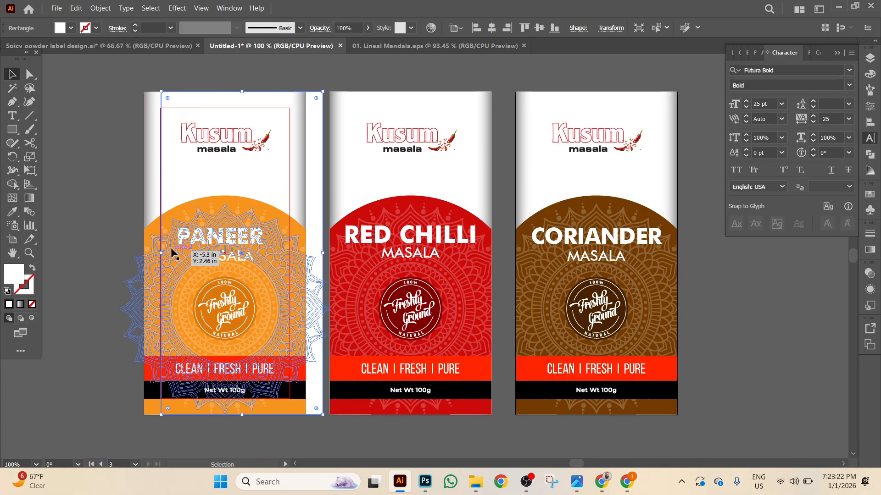
left_click(187, 217, "shift")
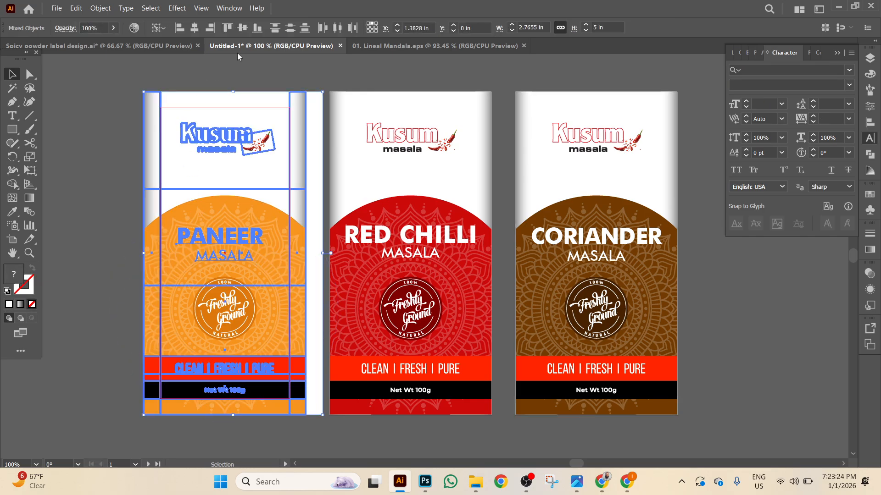
left_click(209, 28)
left_click(155, 77)
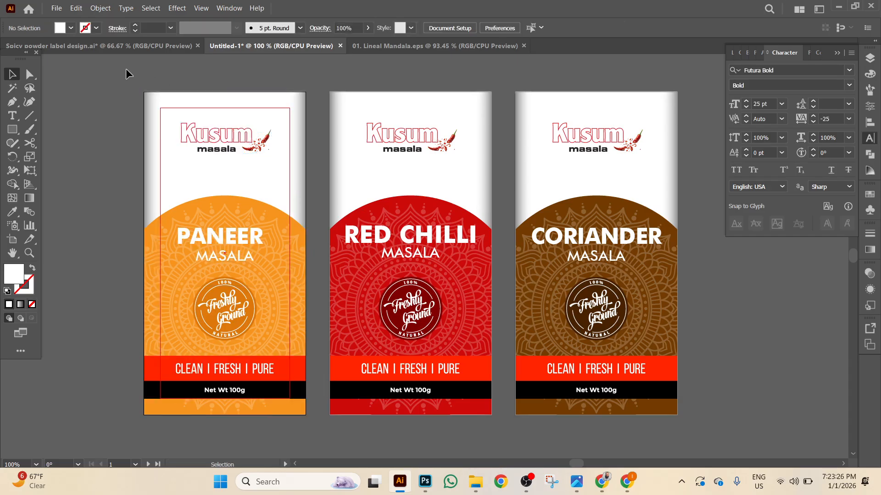
left_click(56, 9)
Export As PNG named spice-02 with Use Artboards (All), confirming the PNG options.
mouse_move(141, 247)
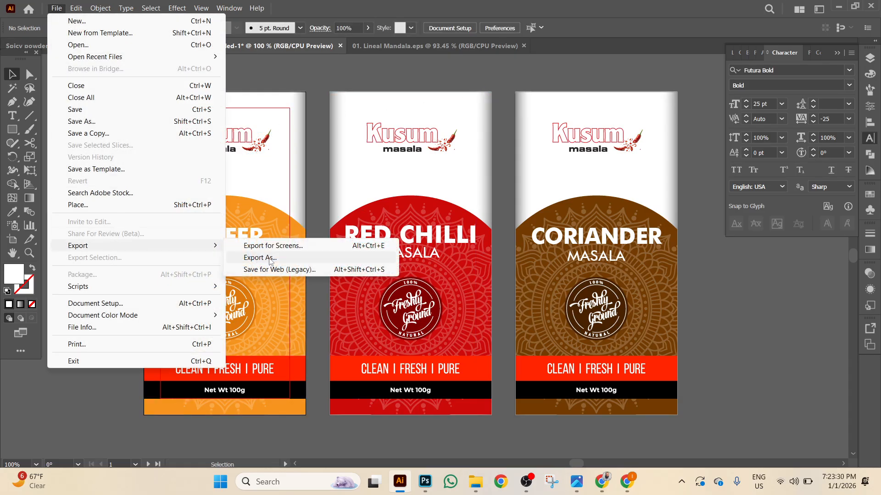
left_click(260, 257)
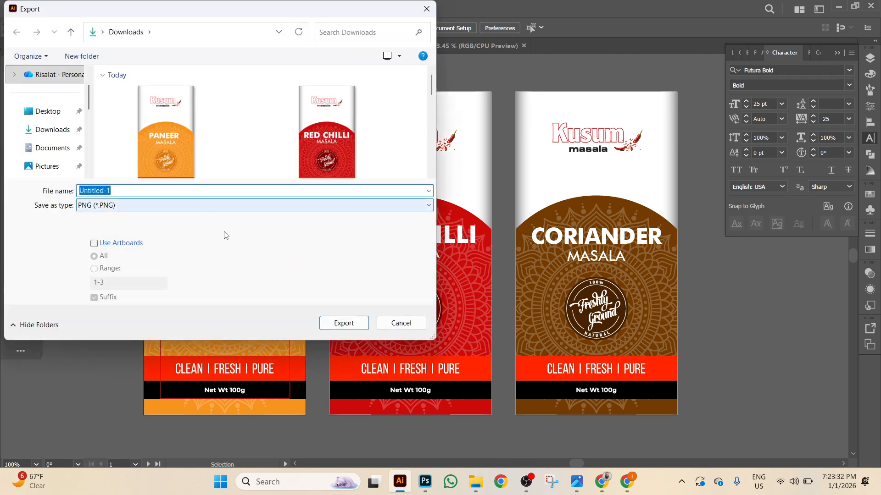
left_click(190, 150)
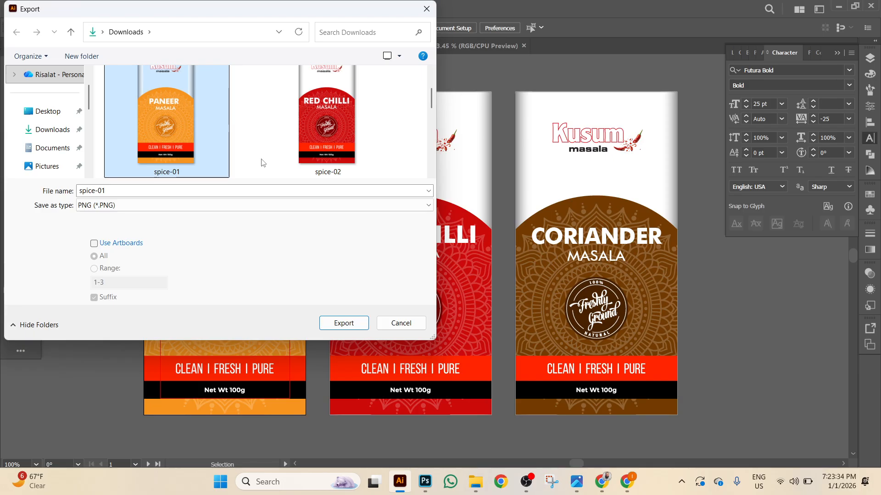
scroll(321, 128, "down", 2)
left_click(335, 120)
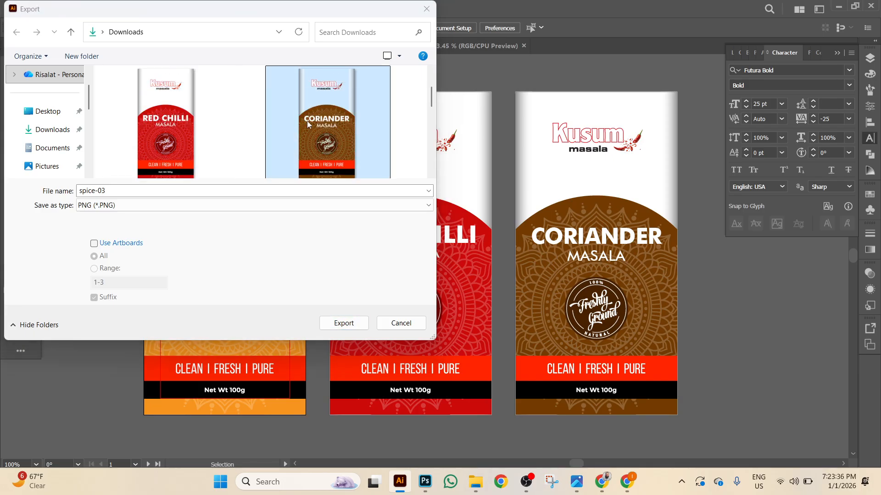
left_click(154, 134)
scroll(147, 156, "down", 2)
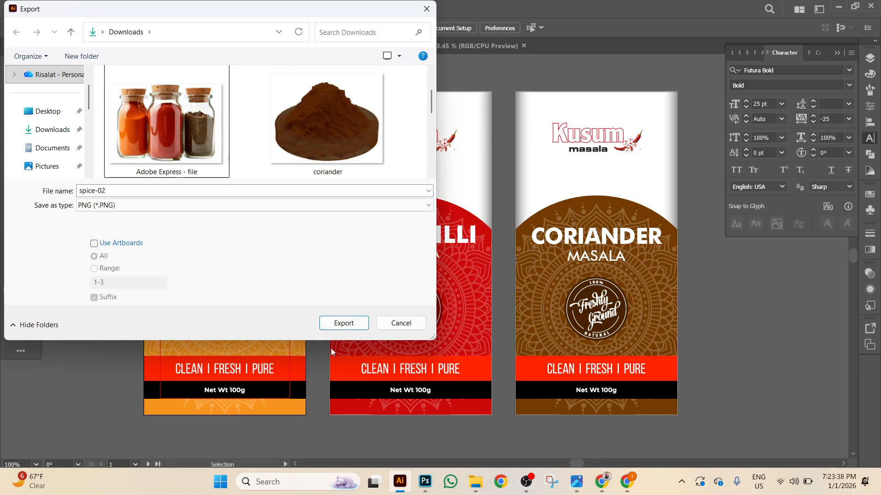
left_click(94, 243)
left_click(343, 323)
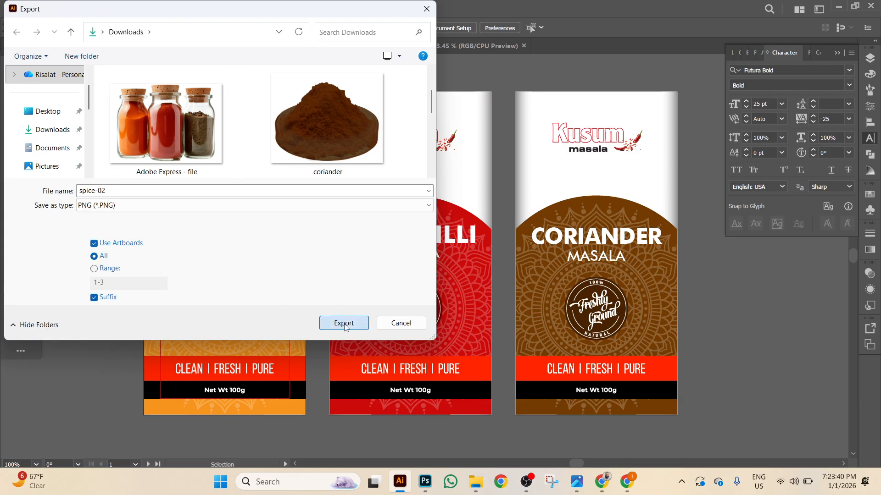
left_click(454, 415)
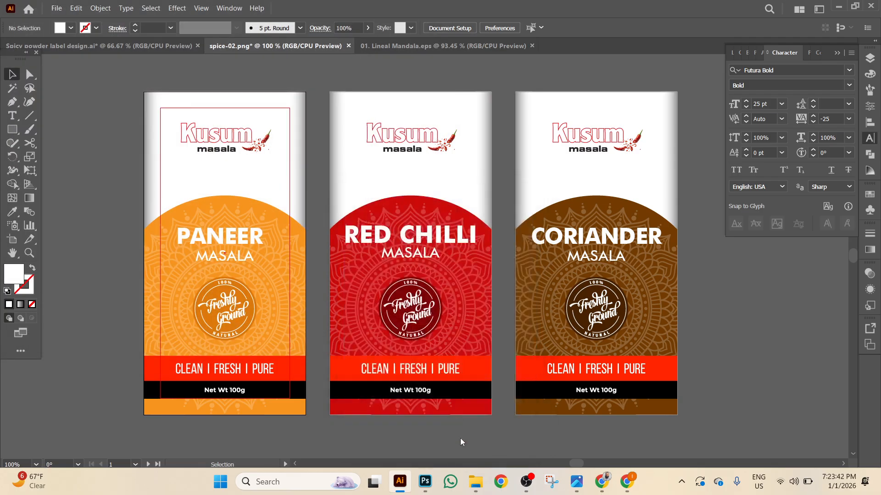
Back in Photoshop, place spice-02-02 embedded and shrink it onto the middle jar.
mouse_move(623, 490)
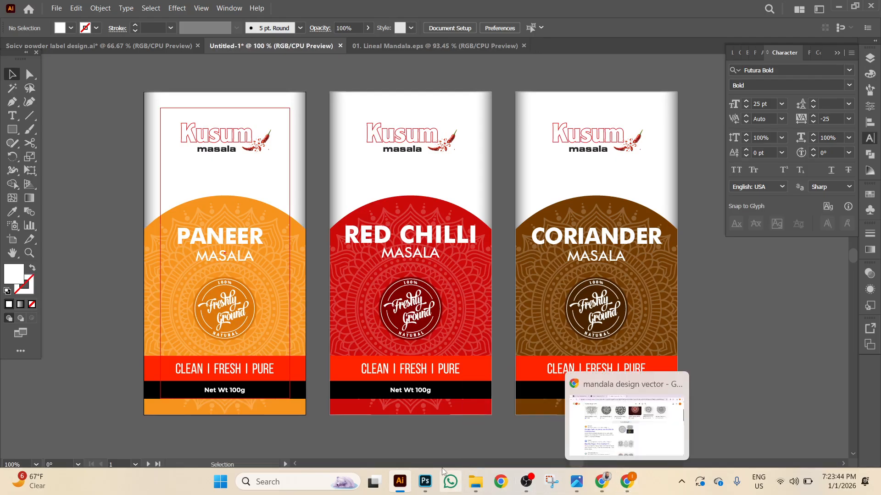
left_click(425, 482)
left_click(26, 7)
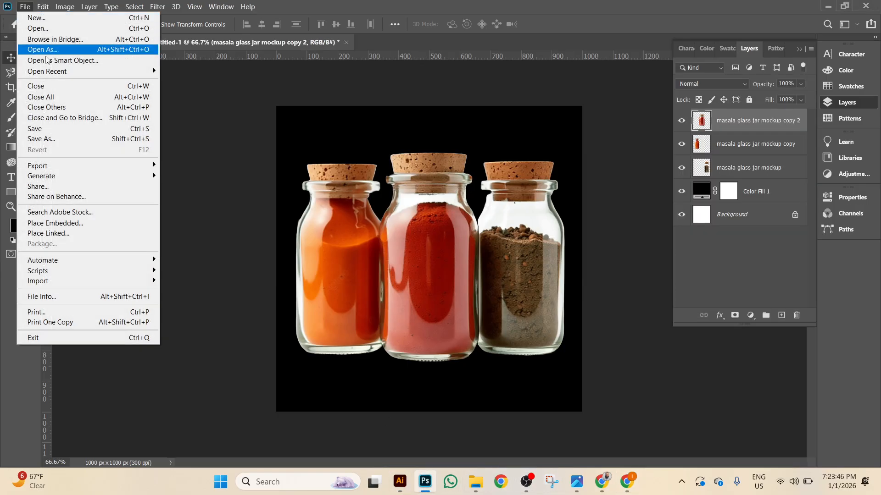
left_click(72, 226)
double_click(410, 177)
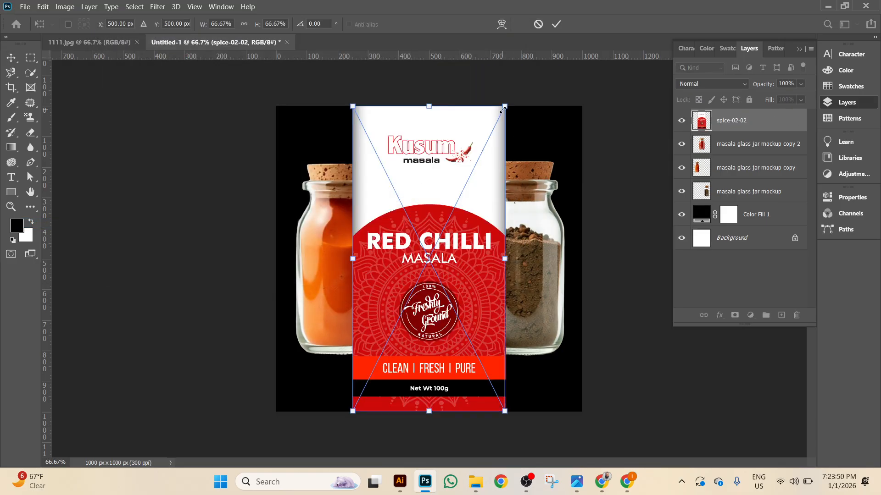
left_click_drag(505, 107, 467, 182)
left_click_drag(422, 250, 419, 262)
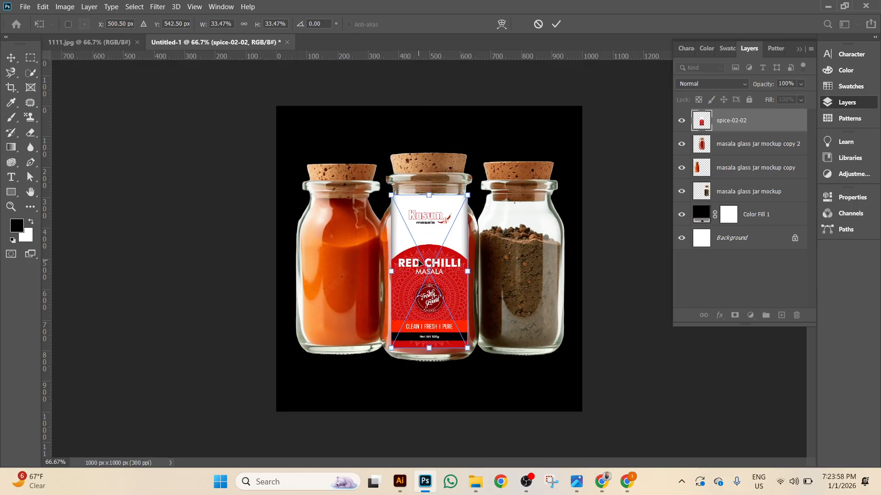
Scale the Red Chilli label to 26.93%, nudge it down, commit, and zoom out to 100%.
key("ctrl+plus")
key("ctrl+plus")
scroll(418, 263, "up", 3)
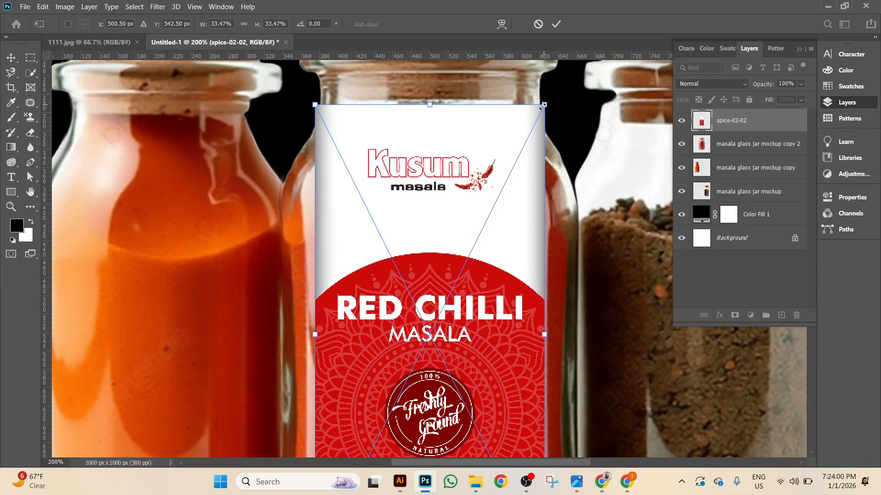
left_click_drag(544, 105, 523, 155)
scroll(518, 155, "down", 5)
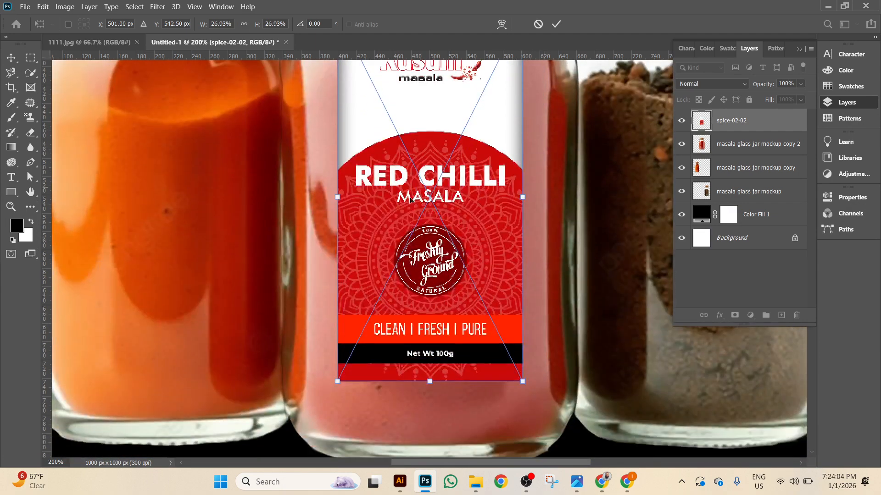
left_click_drag(413, 222, 413, 254)
scroll(434, 247, "up", 4)
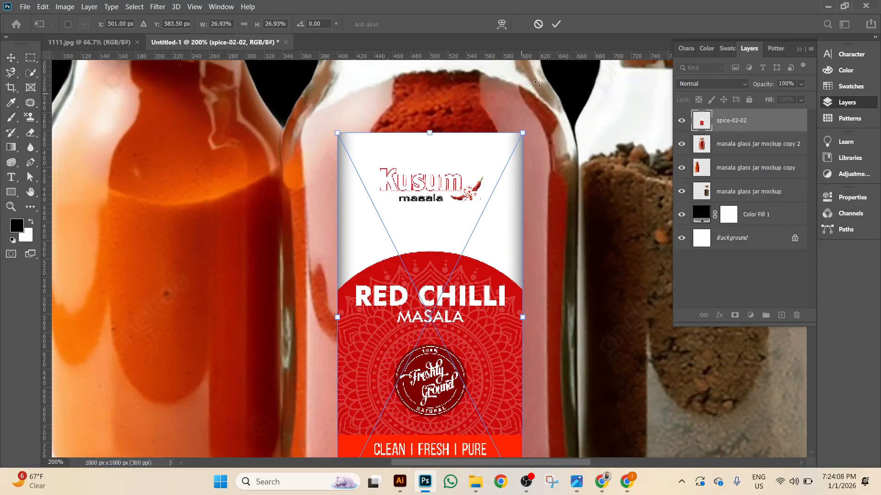
left_click(557, 26)
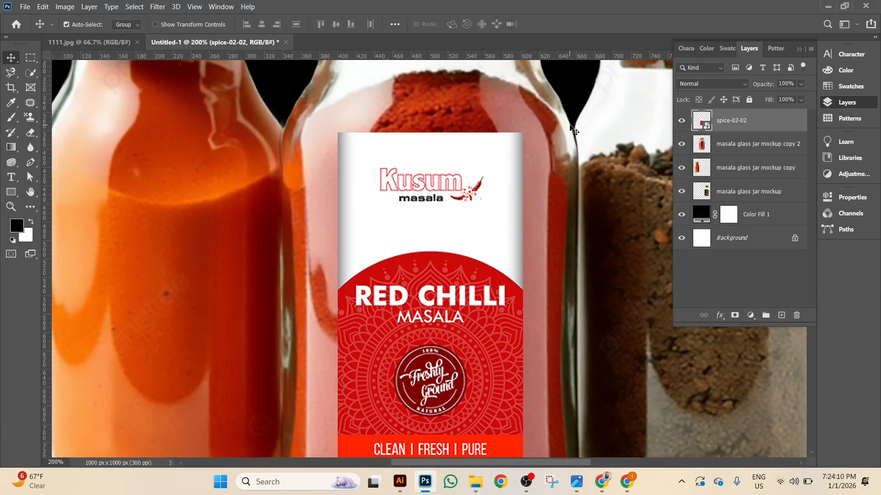
key("ctrl+minus")
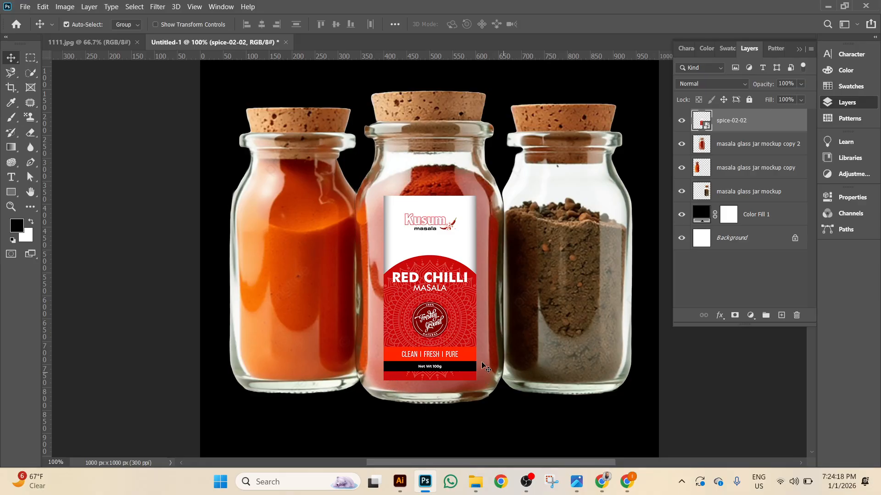
left_click_drag(303, 195, 110, 121)
left_click(24, 6)
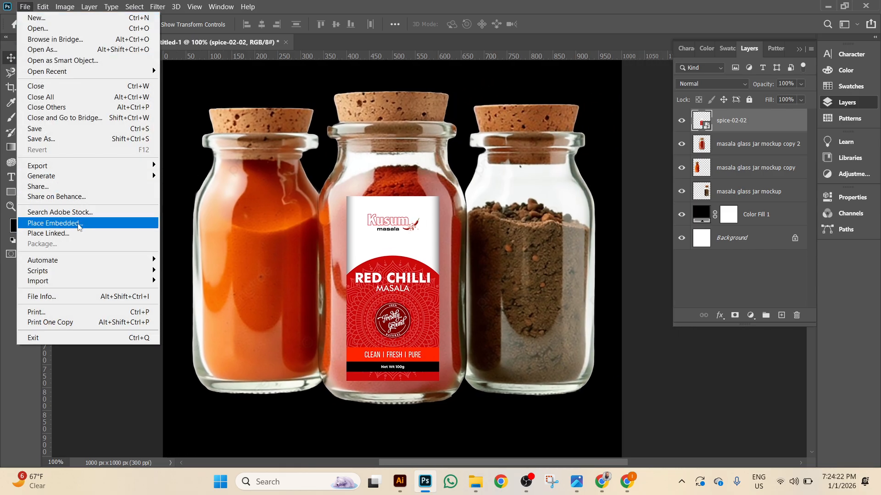
Place spice-02-01 embedded, shrink the Paneer label, and position it on the left jar.
left_click(133, 223)
double_click(271, 162)
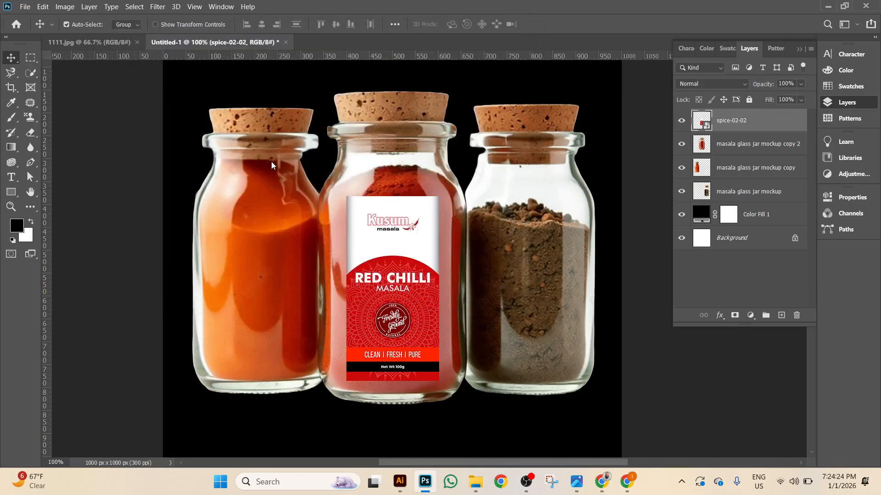
scroll(453, 182, "up", 2)
left_click_drag(506, 67, 437, 212)
left_click_drag(363, 294, 230, 318)
left_click(556, 24)
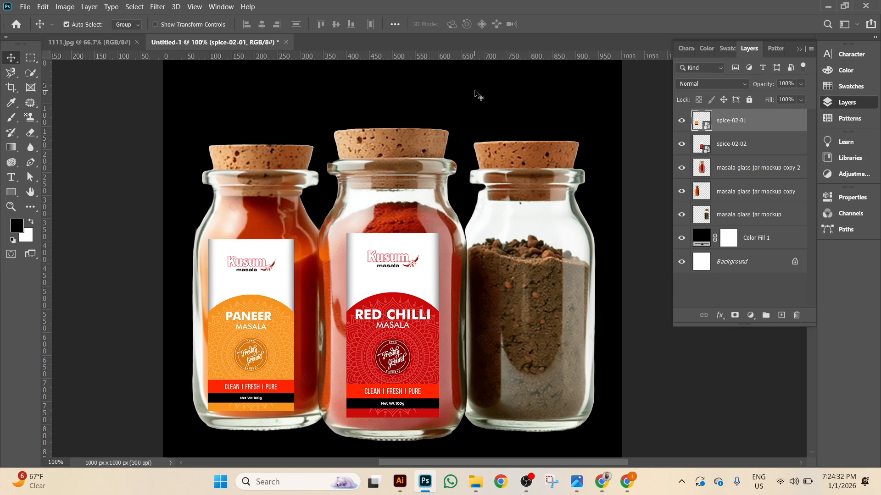
key("Right")
key("Right")
key("Right")
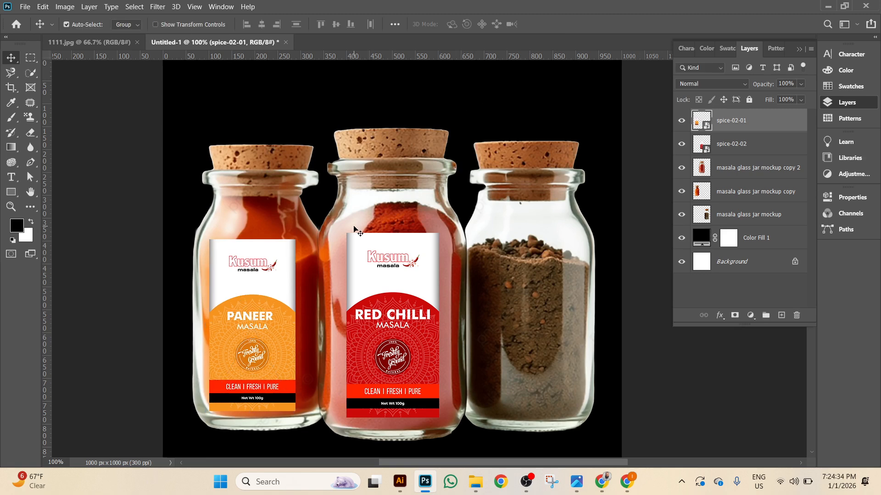
Place spice-02-03, scale the Coriander label to match the others, and move it onto the right jar.
left_click(25, 6)
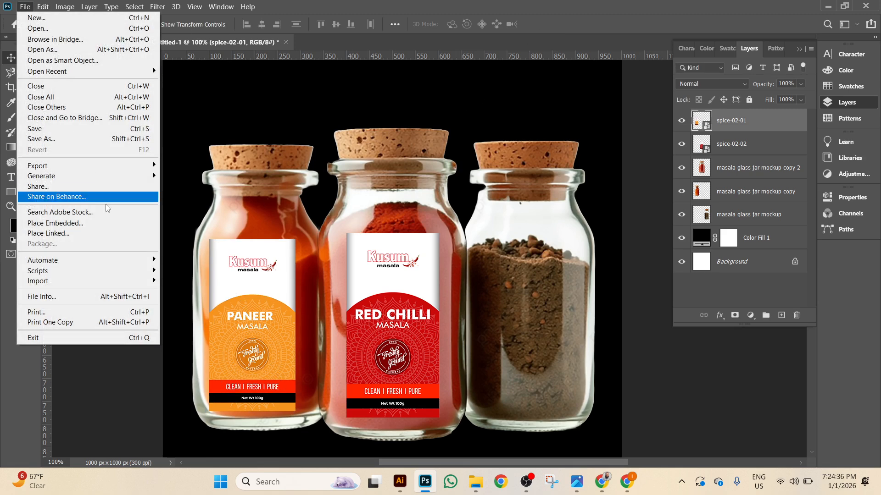
left_click(92, 224)
scroll(465, 179, "down", 4)
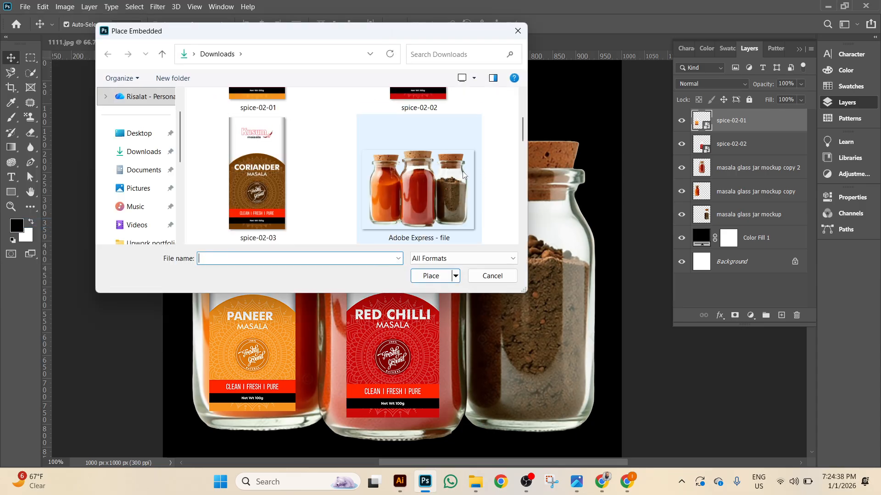
double_click(288, 193)
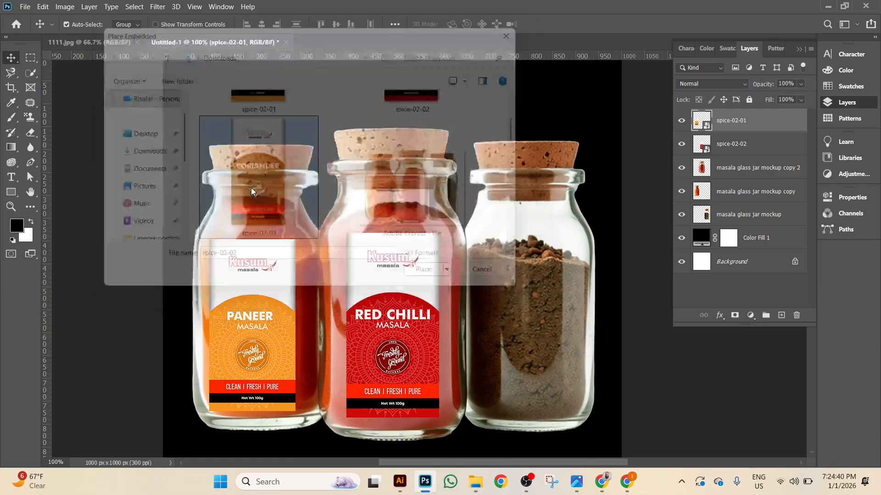
scroll(329, 182, "up", 2)
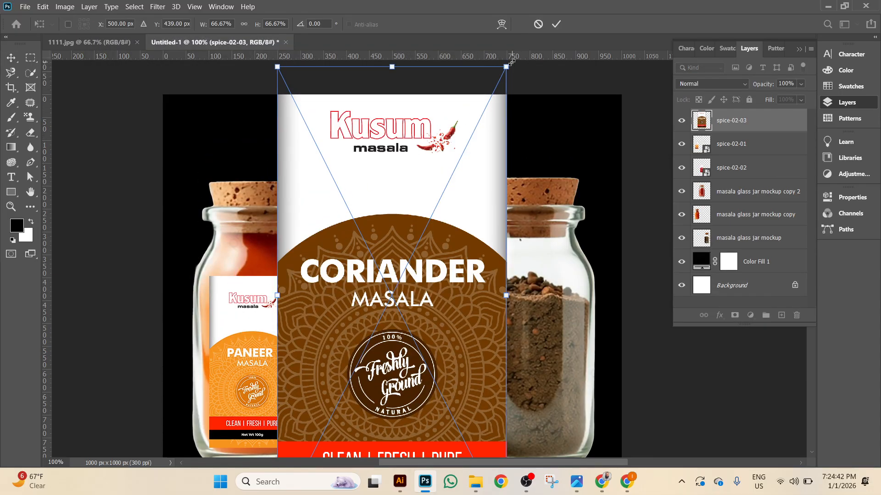
left_click_drag(506, 65, 445, 188)
scroll(276, 343, "down", 4)
left_click_drag(407, 221, 372, 268)
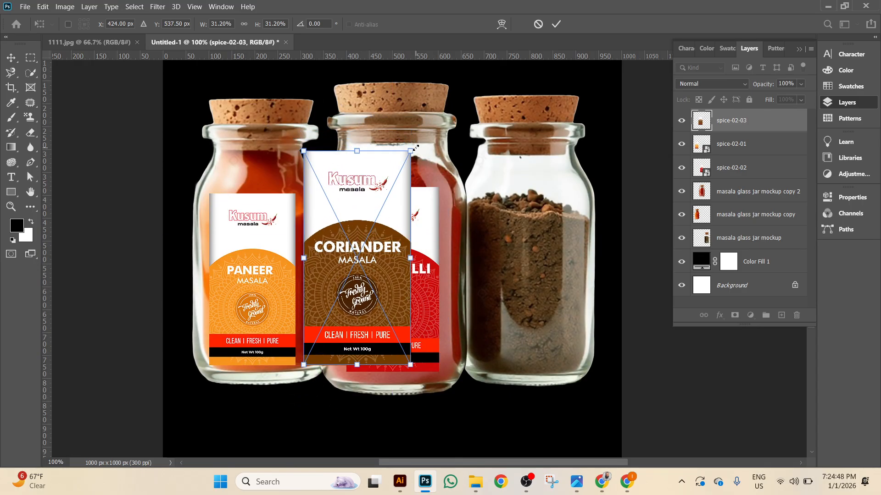
left_click_drag(412, 150, 384, 188)
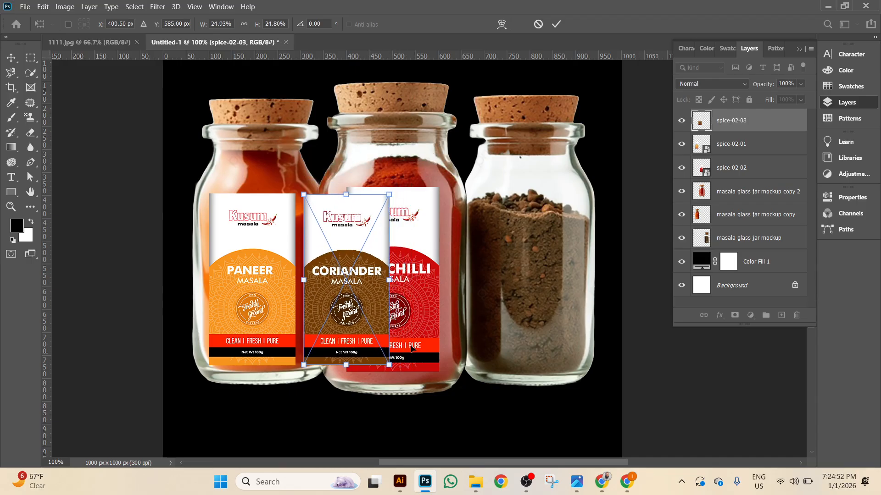
left_click(556, 24)
left_click_drag(368, 250, 553, 250)
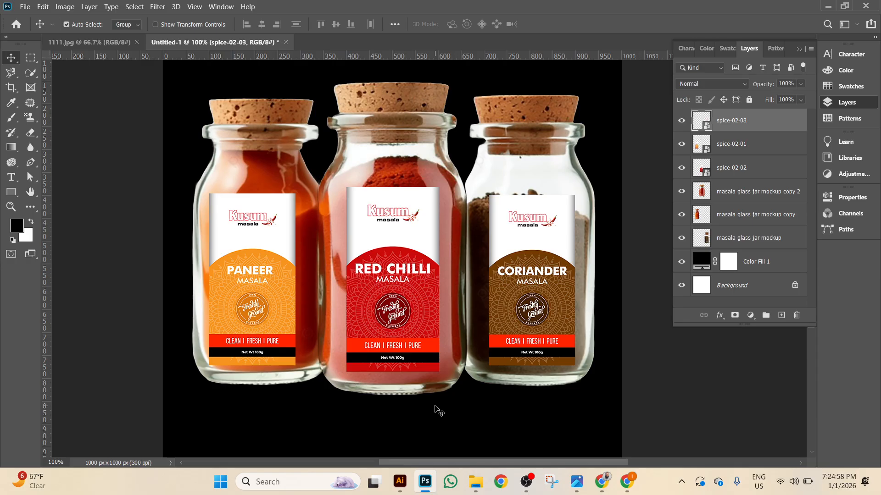
Zoom to 200% and toggle the Coriander label's visibility to compare it with its jar.
key("ctrl+plus")
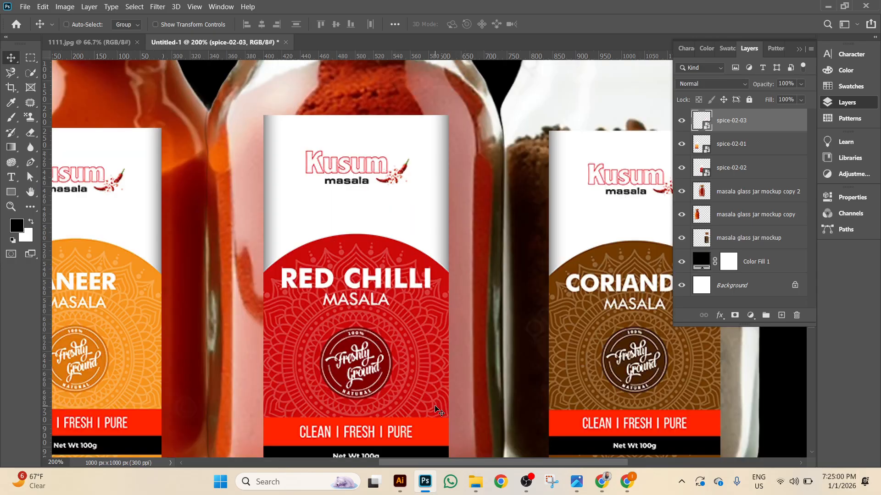
left_click_drag(466, 344, 533, 317)
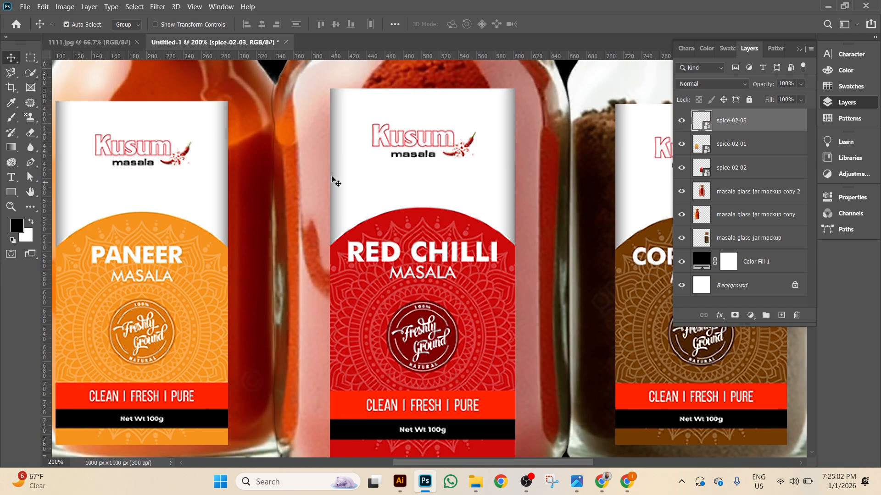
scroll(430, 281, "down", 3)
scroll(441, 271, "up", 3)
left_click(682, 120)
left_click(682, 120)
left_click(682, 120)
left_click(682, 121)
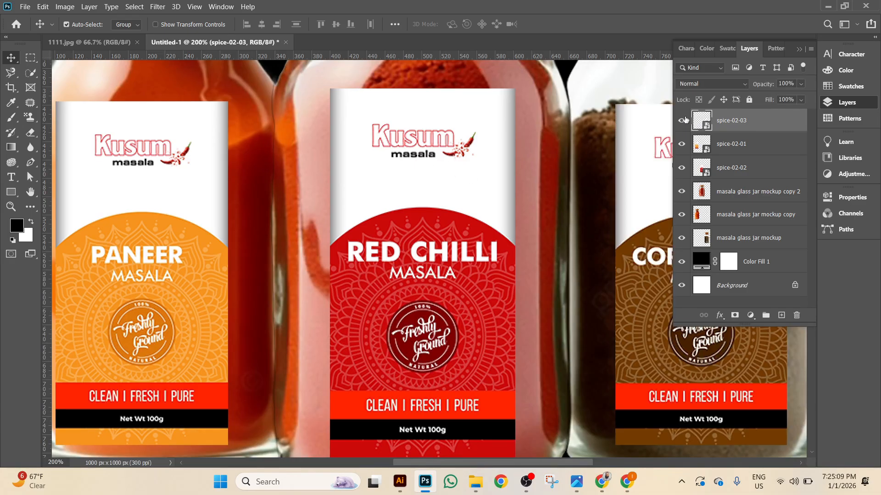
Toggle the Red Chilli label's visibility, then select spice-02-02 and enter Free Transform.
left_click(682, 169)
left_click(682, 169)
left_click(735, 175)
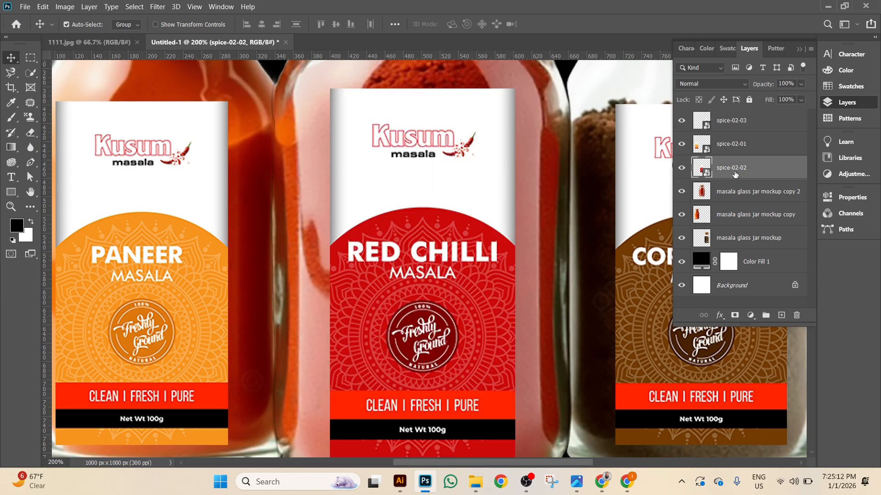
key("ctrl+t")
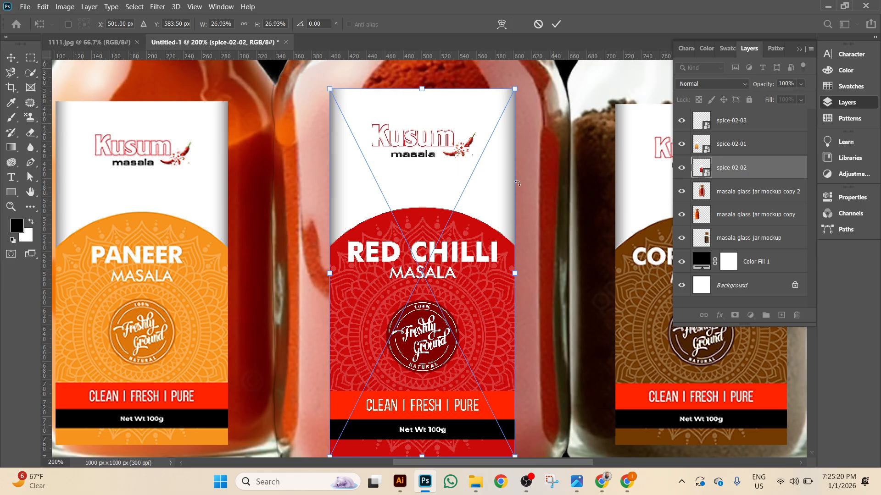
Try Perspective and then Distort on the Red Chilli label, undoing both.
right_click(426, 177)
right_click(456, 123)
right_click(455, 123)
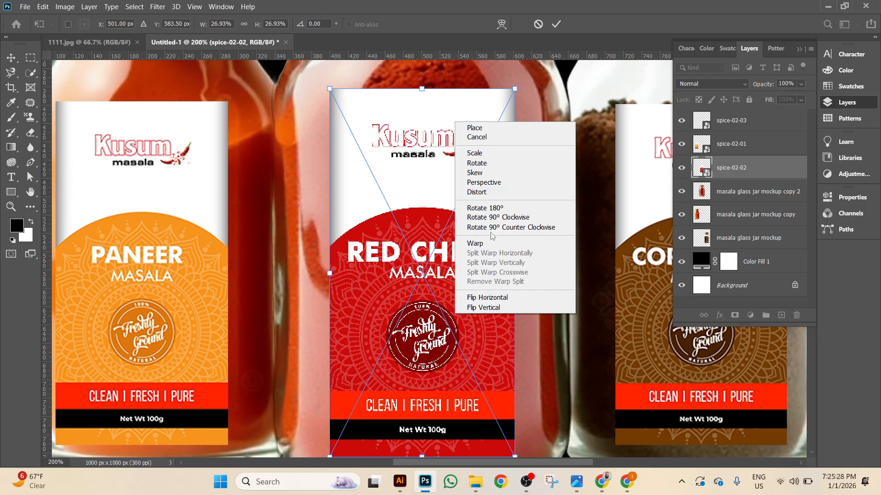
left_click(501, 187)
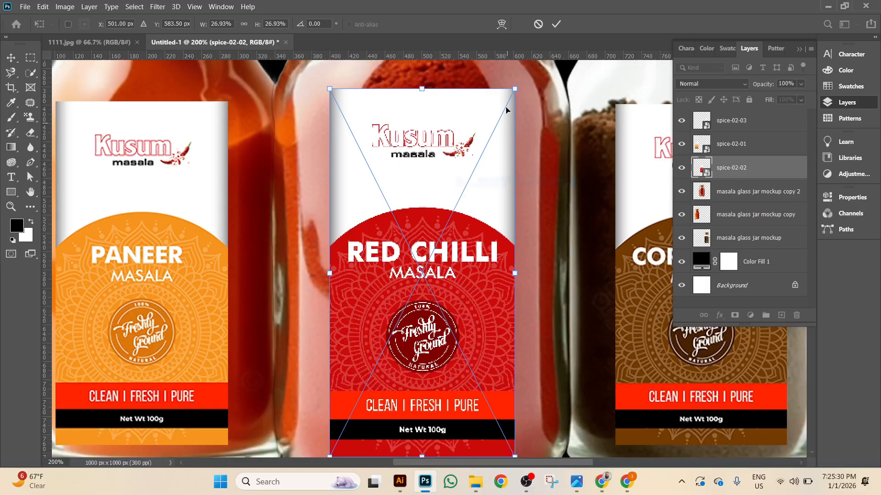
left_click_drag(516, 90, 546, 147)
key("ctrl+z")
right_click(476, 143)
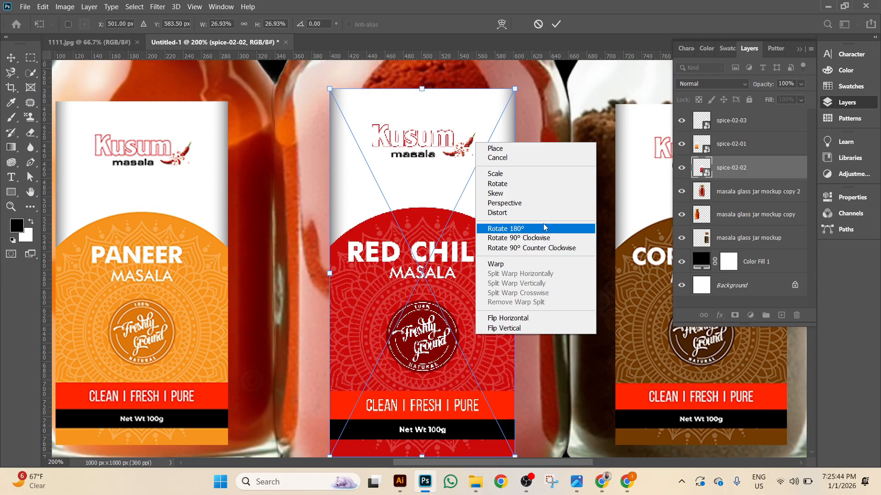
left_click(509, 212)
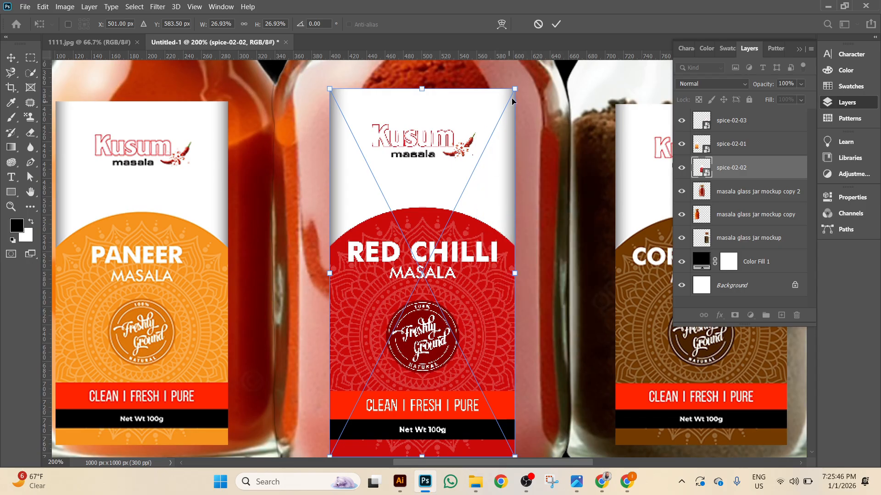
left_click_drag(514, 89, 542, 181)
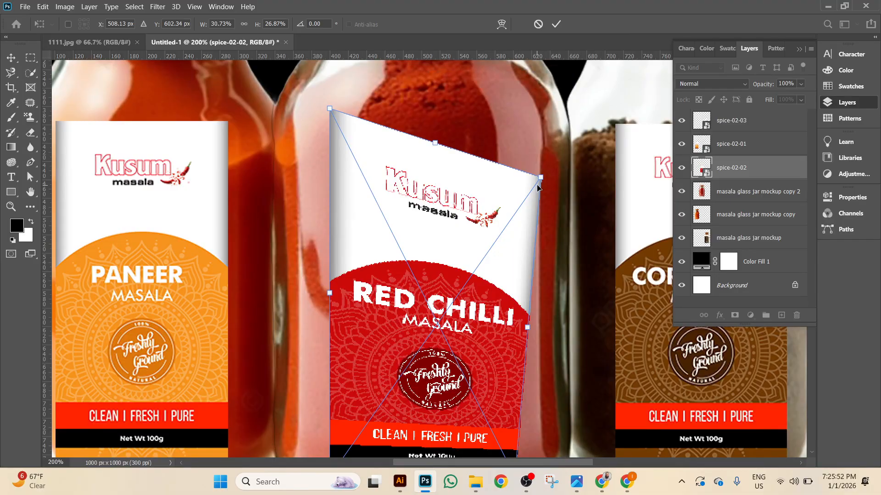
key("ctrl+z")
Switch to Warp, pull the label's top and bottom edges down to follow the jar, and commit.
right_click(421, 173)
left_click(454, 296)
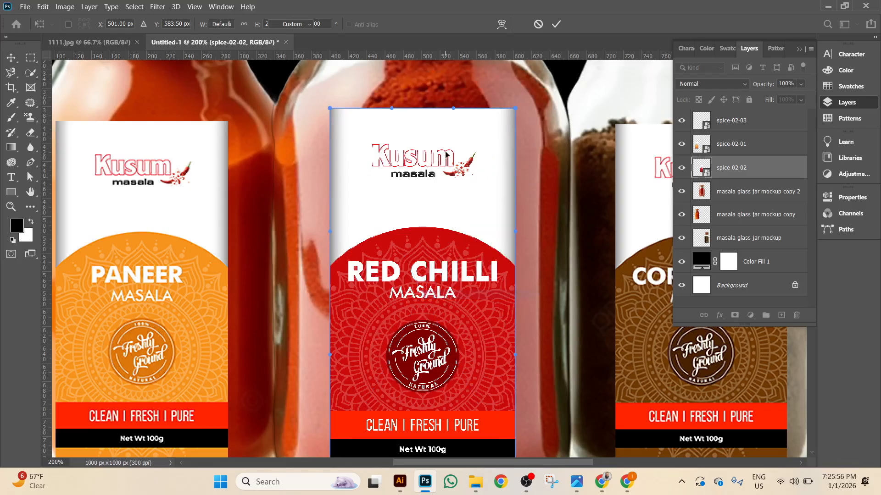
left_click_drag(453, 110, 453, 120)
left_click_drag(392, 110, 392, 118)
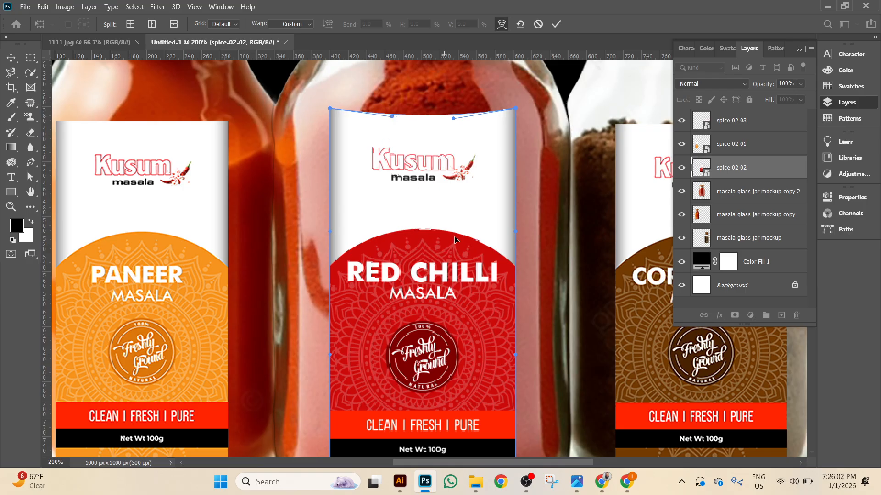
scroll(452, 243, "down", 5)
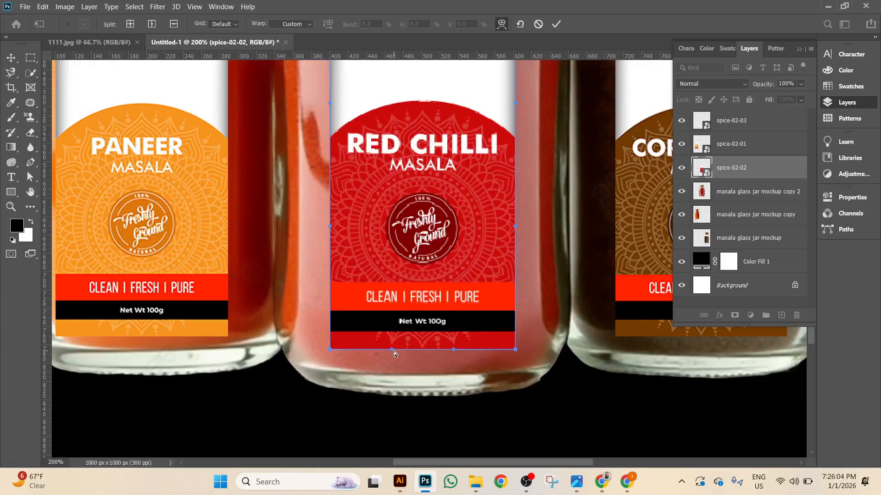
left_click_drag(392, 349, 395, 359)
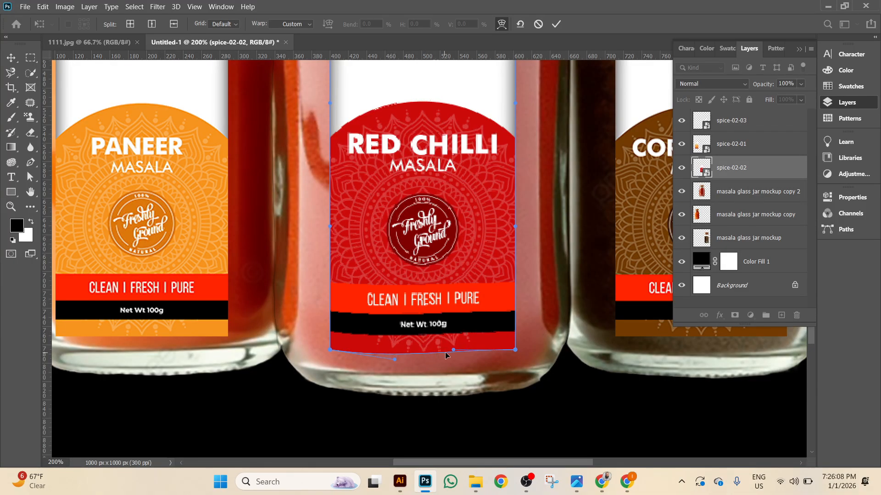
left_click_drag(453, 352, 454, 362)
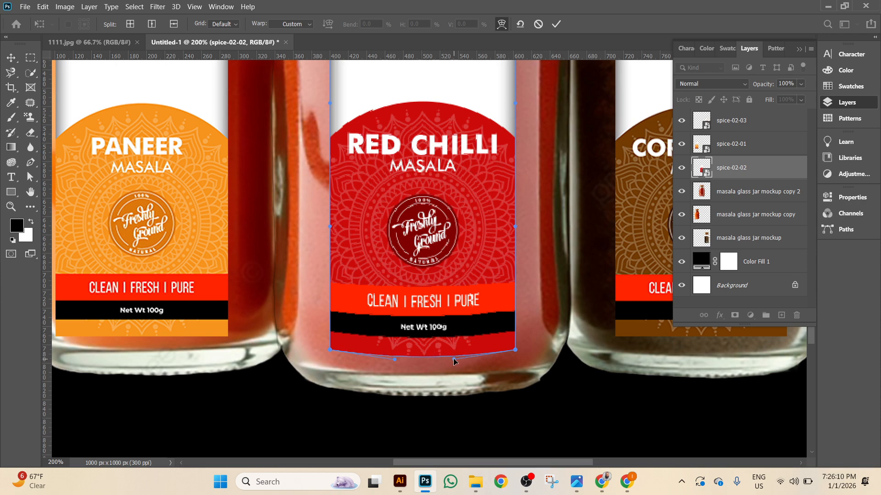
left_click(557, 24)
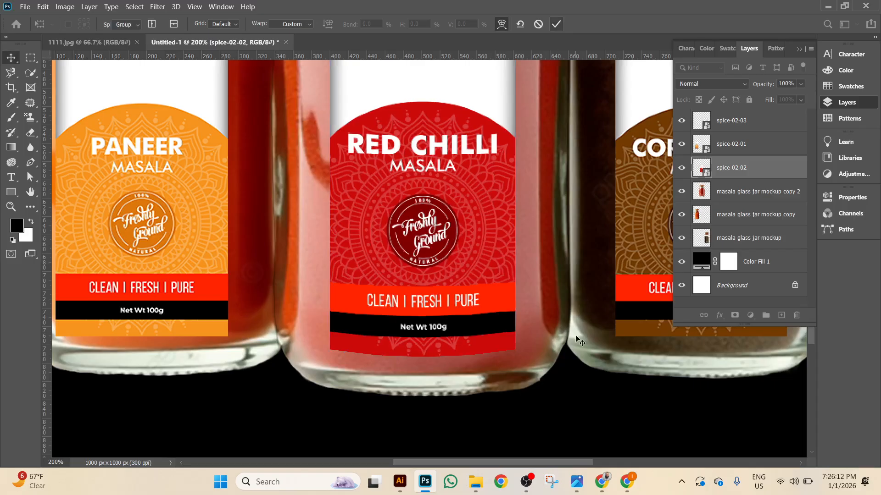
scroll(607, 428, "up", 5)
scroll(589, 460, "down", 2)
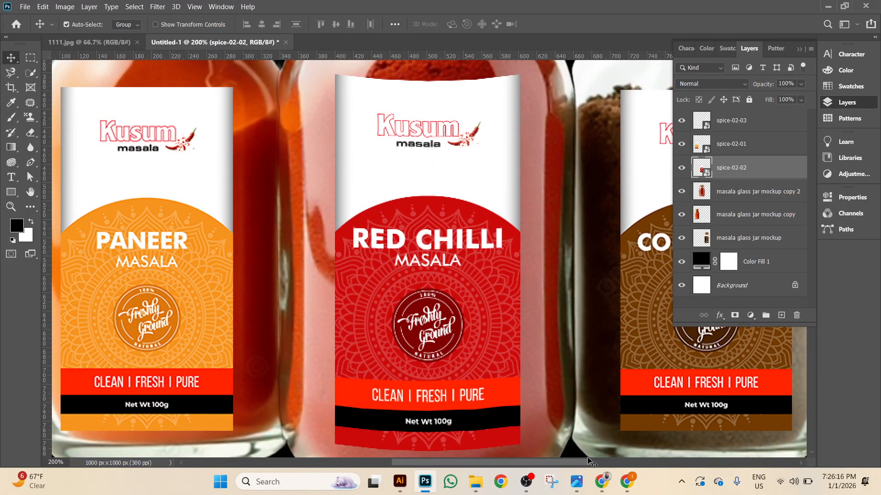
scroll(578, 460, "left", 5)
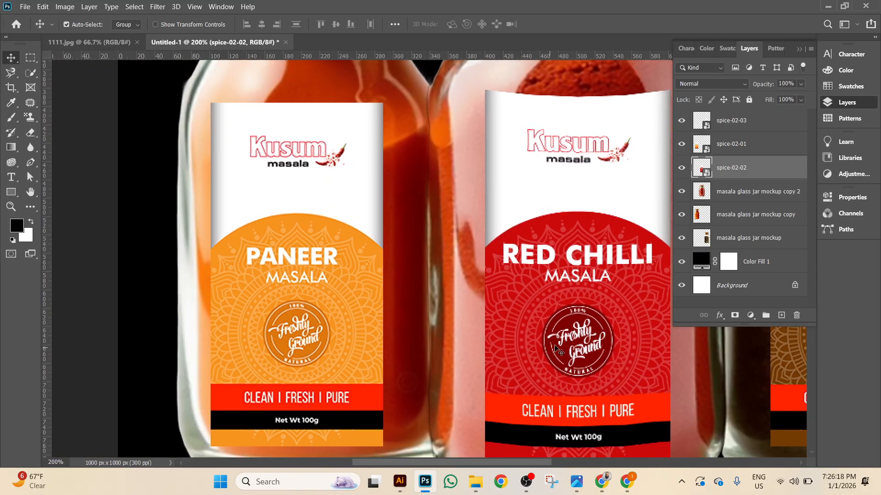
Select spice-02-01, enter Warp mode, and bend the Paneer label's top edge down.
left_click(770, 149)
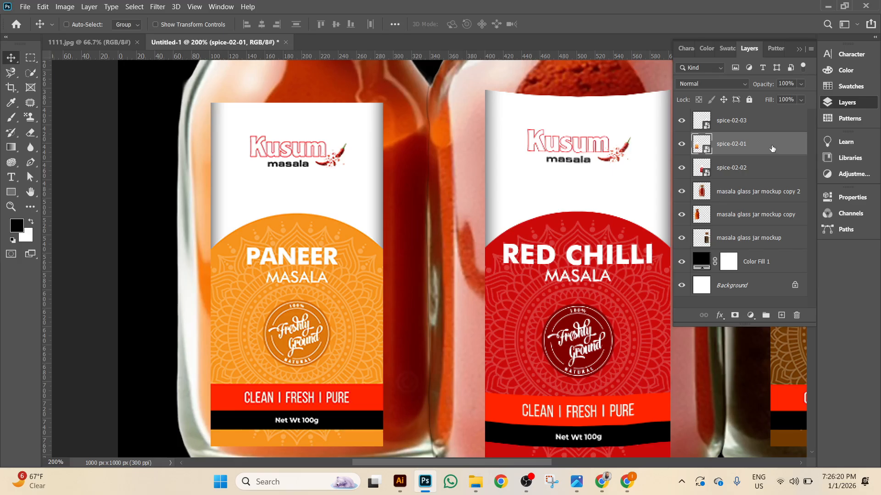
key("ctrl+t")
right_click(398, 265)
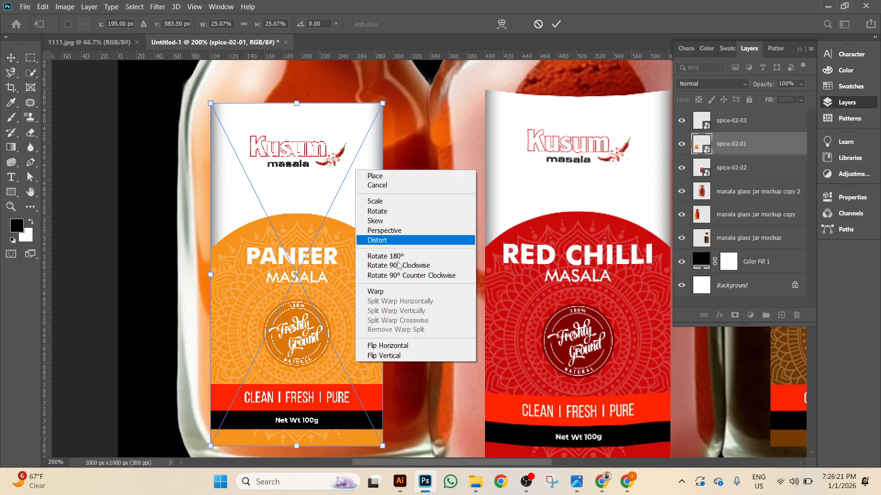
left_click(386, 292)
left_click_drag(324, 106, 324, 110)
right_click(324, 114)
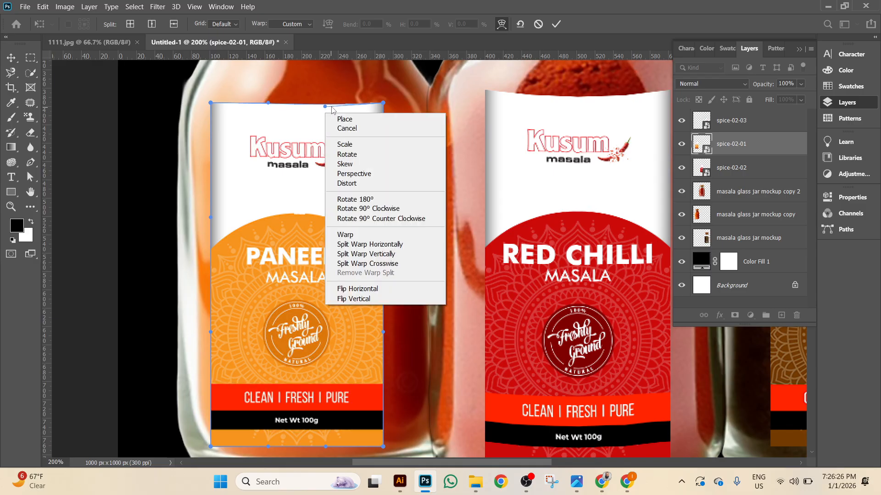
left_click(267, 111)
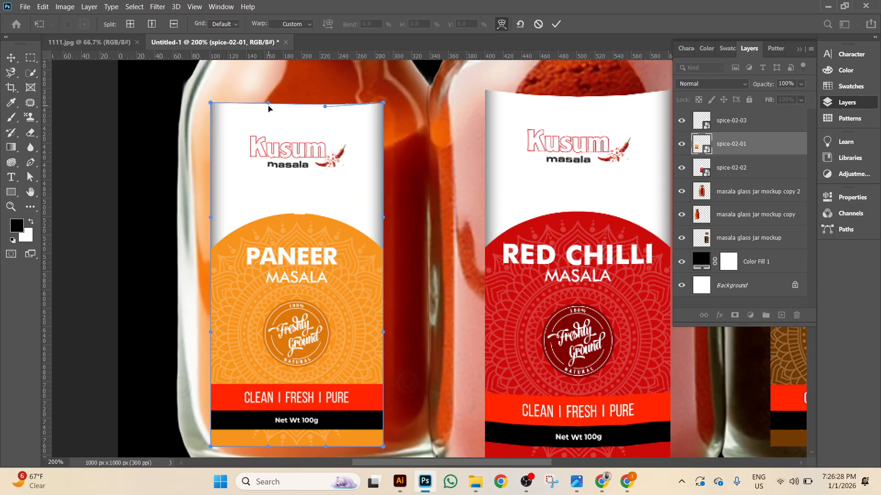
Pull the left of the top edge and the bottom edge down, then apply the warp.
left_click_drag(268, 104, 269, 107)
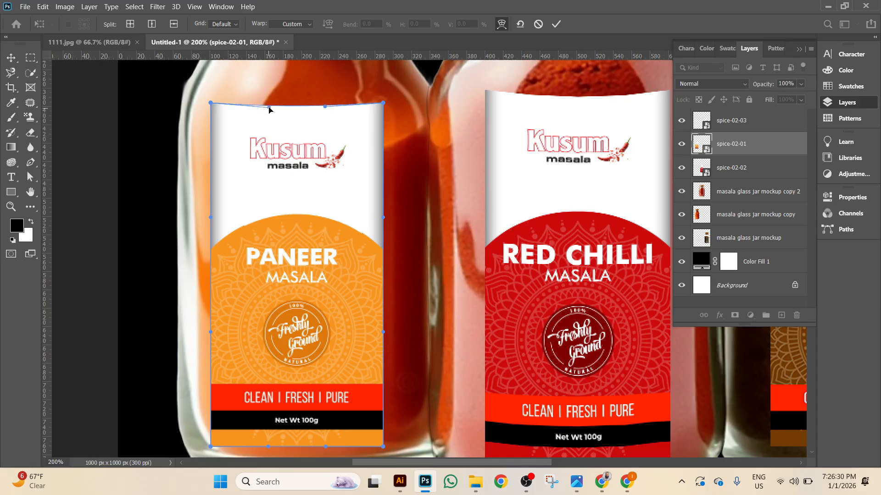
scroll(299, 185, "down", 3)
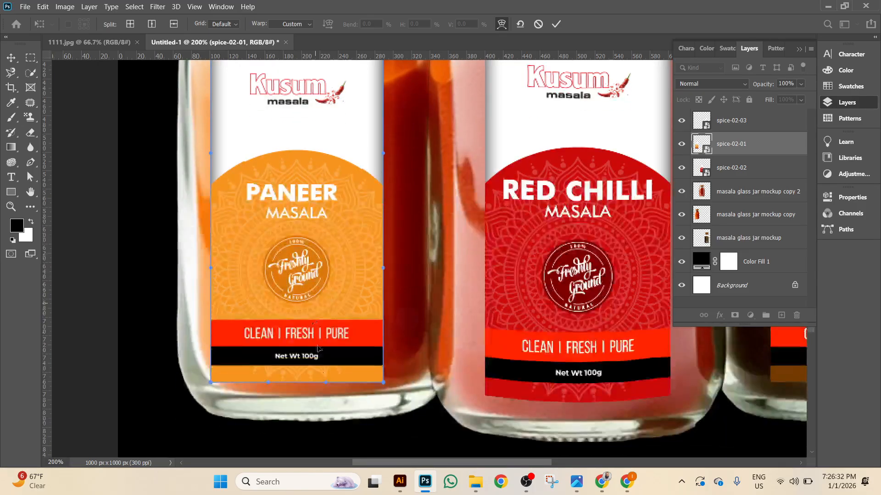
left_click_drag(324, 382, 324, 390)
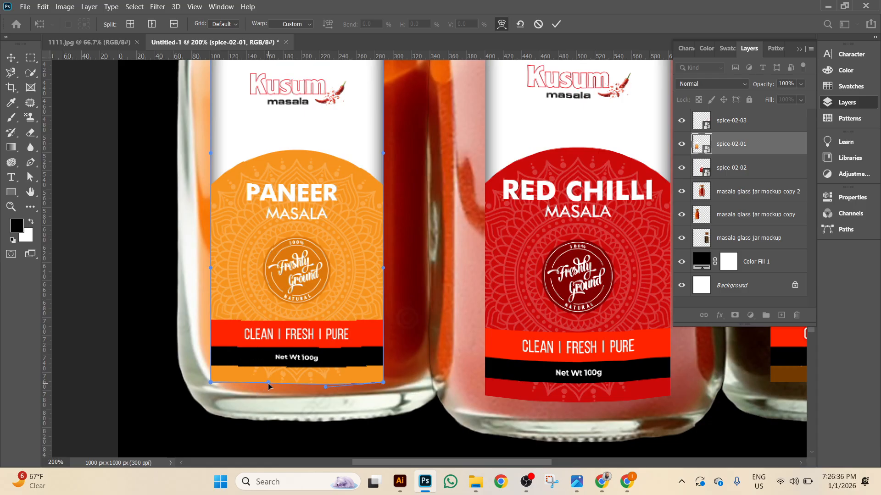
left_click_drag(268, 383, 268, 387)
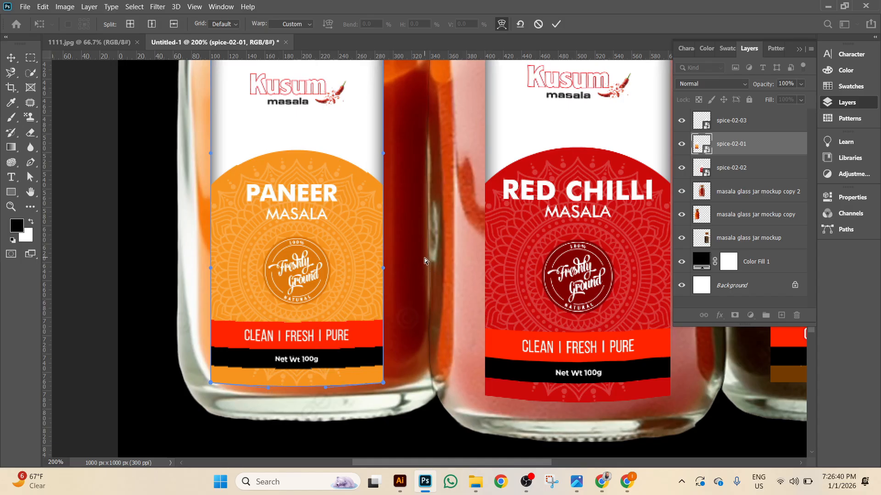
scroll(370, 240, "right", 8)
scroll(370, 240, "up", 3)
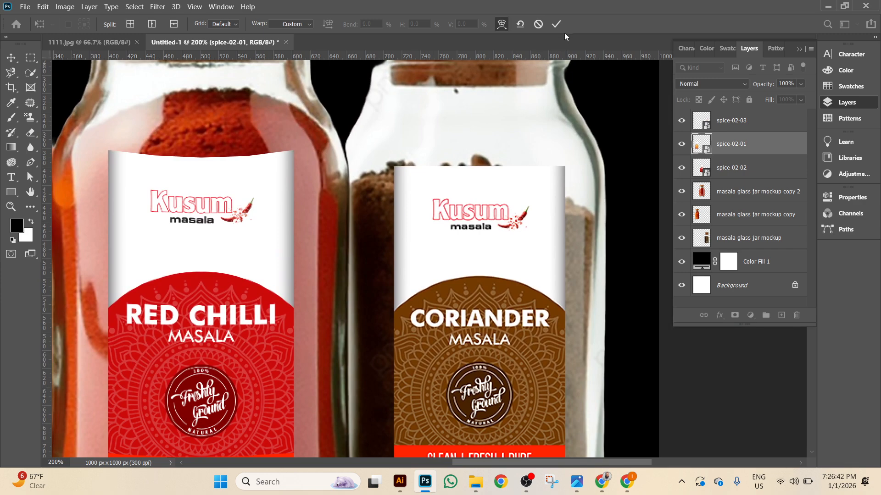
left_click(557, 25)
left_click(734, 122)
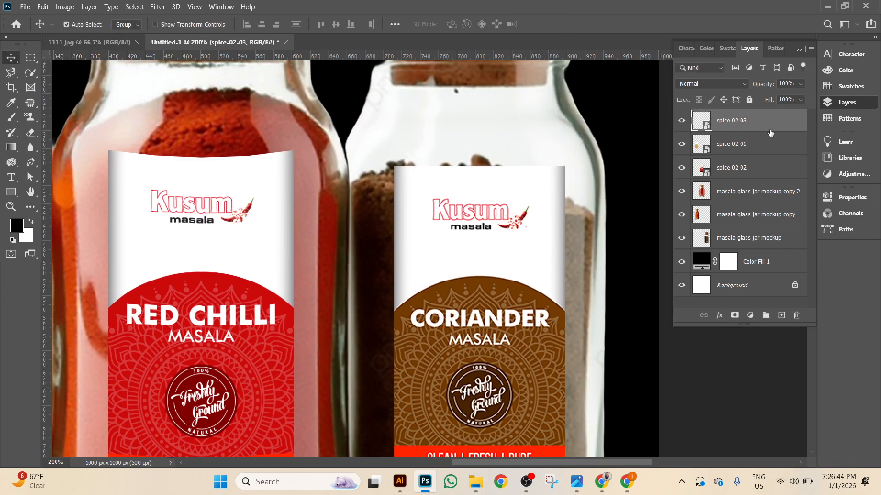
Free-transform spice-02-03 into Warp and pull the Coriander label's top edge down.
key("ctrl+t")
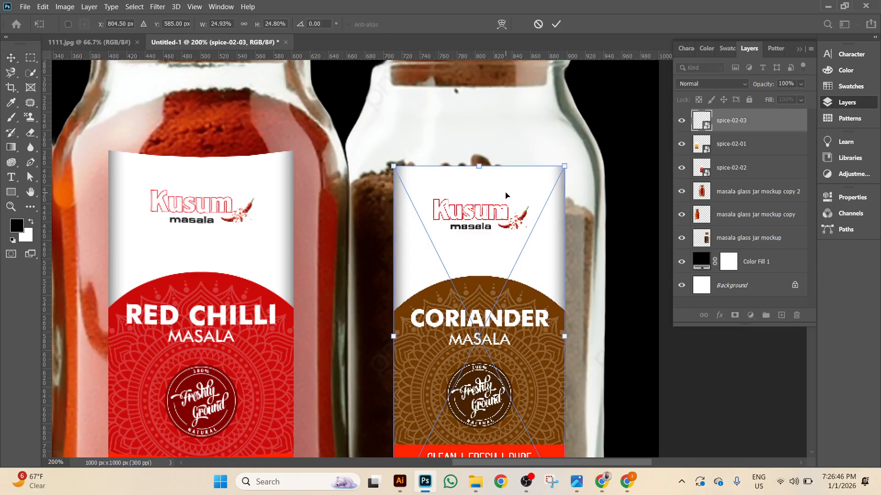
right_click(506, 196)
left_click(528, 312)
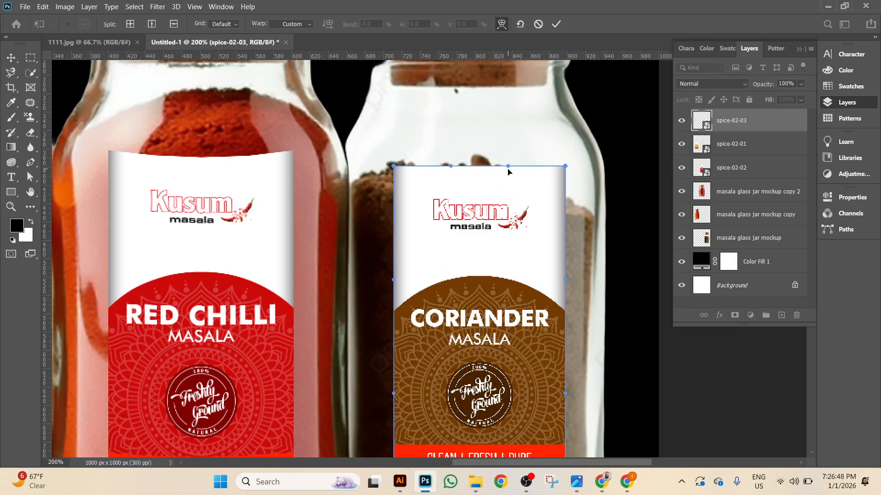
left_click_drag(507, 170, 507, 173)
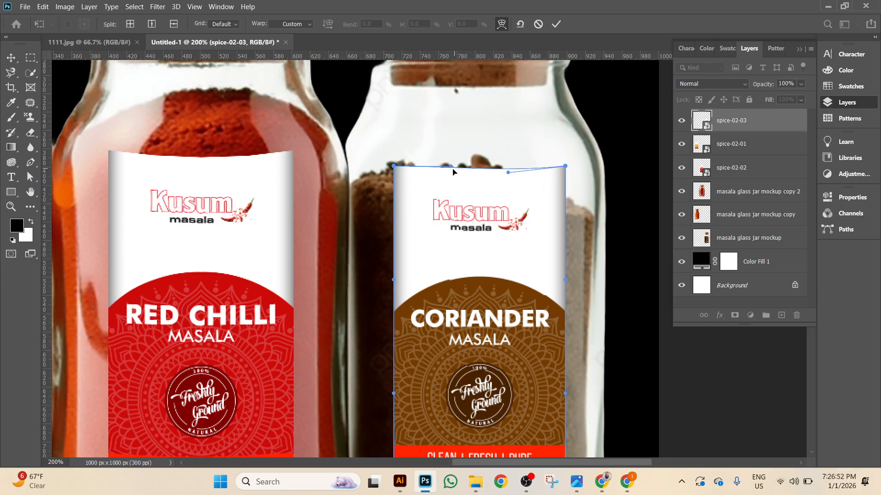
left_click_drag(451, 171, 450, 174)
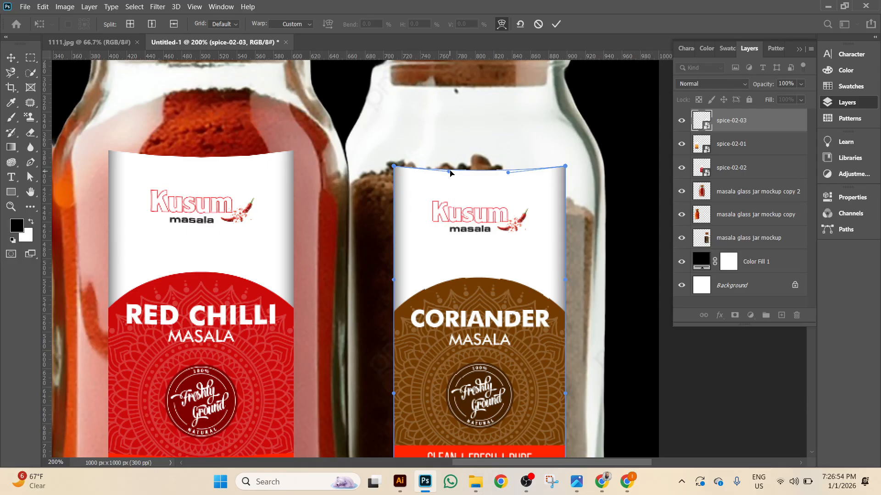
Curve the bottom edge down, apply the warp, and zoom out to 100%.
scroll(477, 263, "down", 2)
scroll(477, 262, "down", 2)
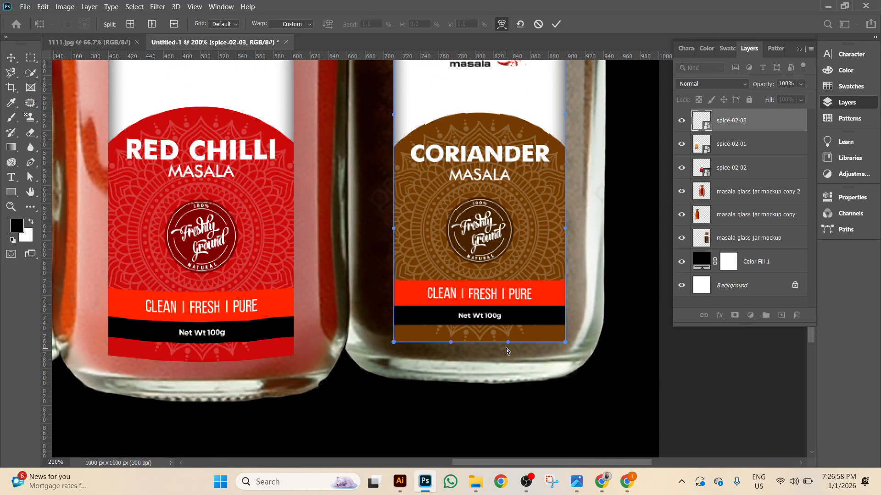
left_click_drag(507, 347, 507, 353)
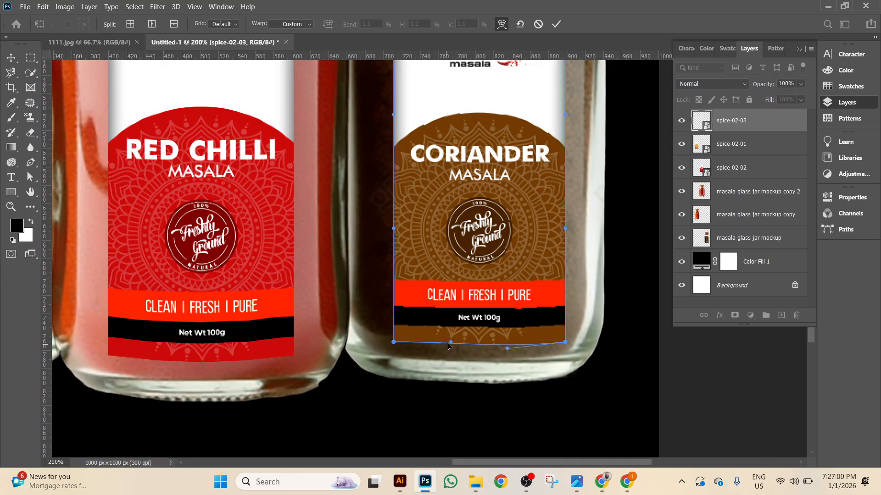
left_click_drag(452, 345, 454, 350)
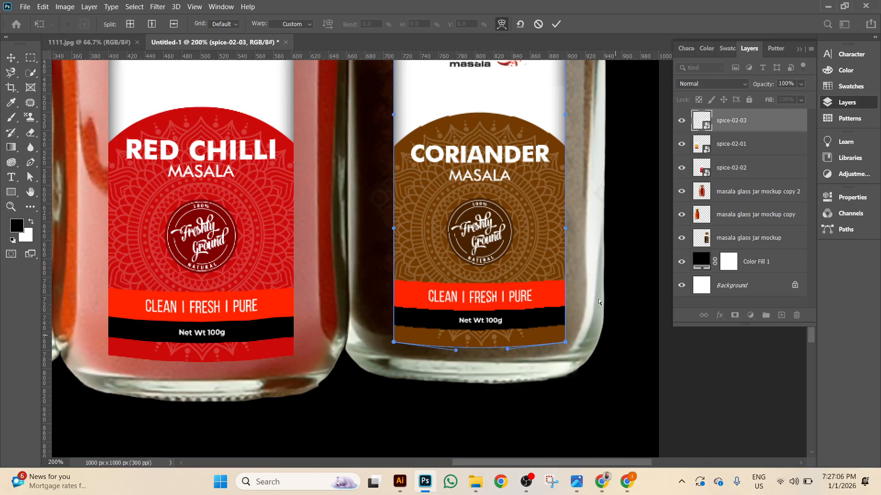
left_click(556, 24)
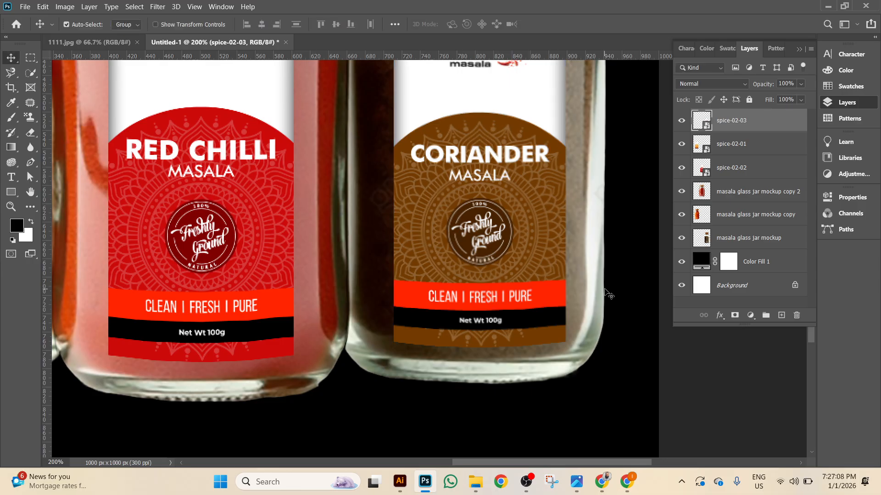
key("ctrl+minus")
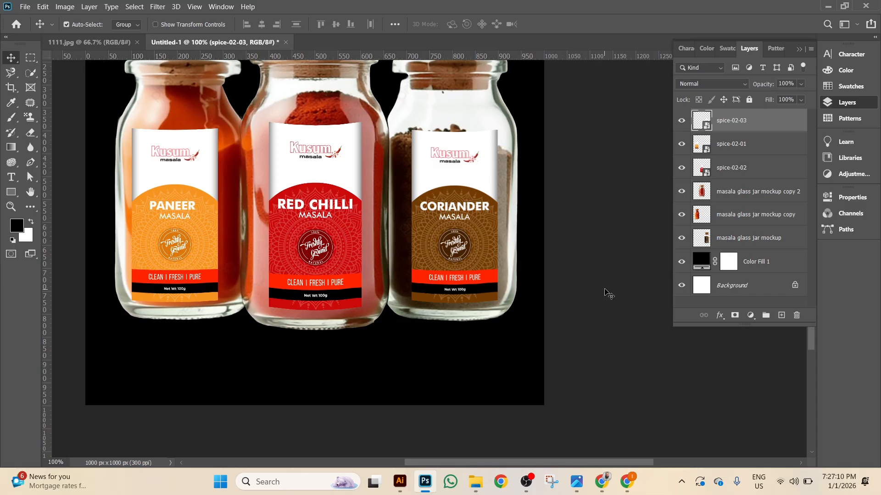
Zoom back in, then use File > Open to browse Downloads for the spice-02 label images.
key("ctrl+plus")
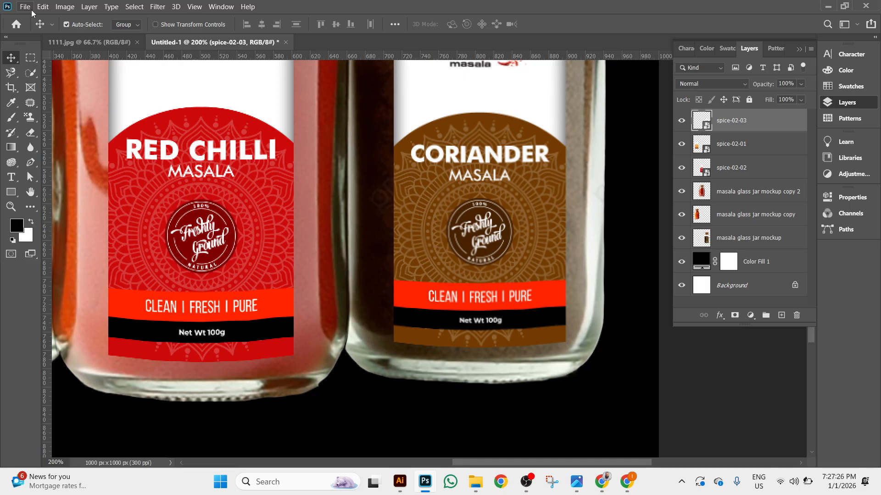
left_click(42, 6)
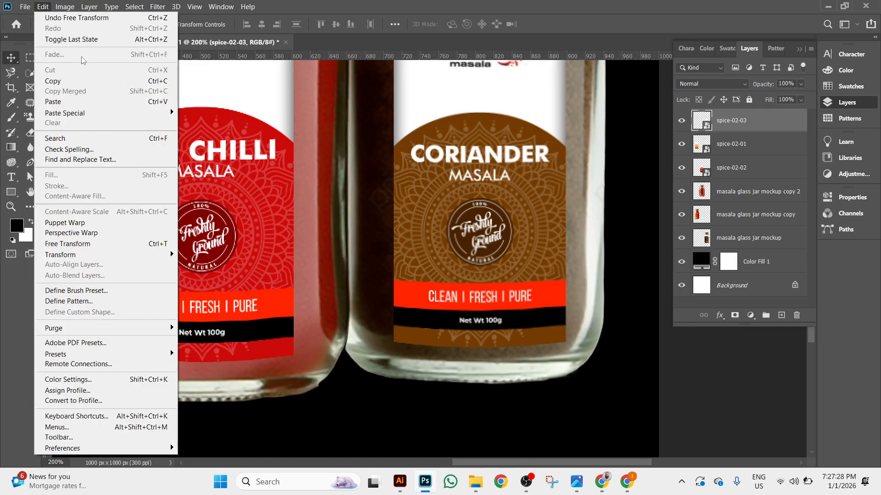
mouse_move(25, 7)
left_click(38, 28)
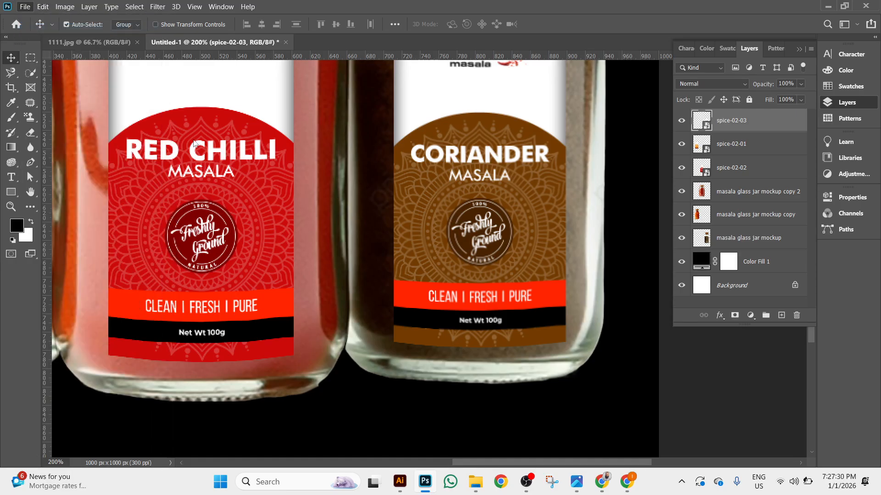
scroll(147, 173, "down", 5)
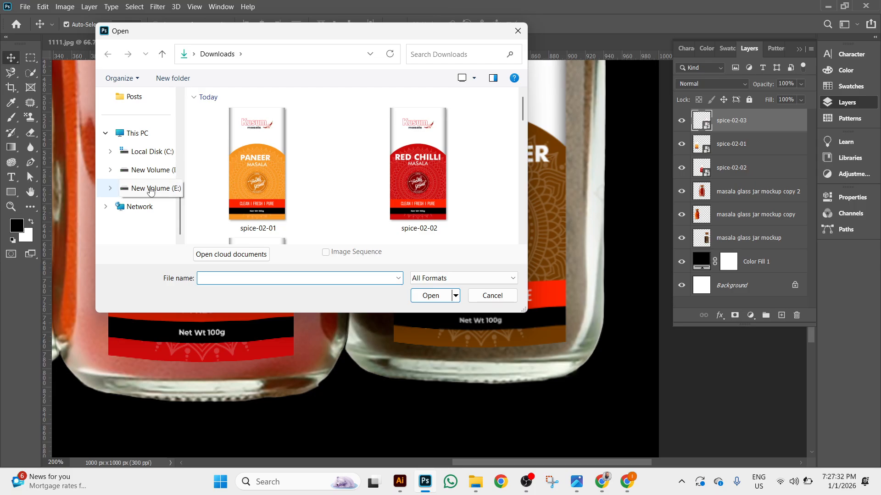
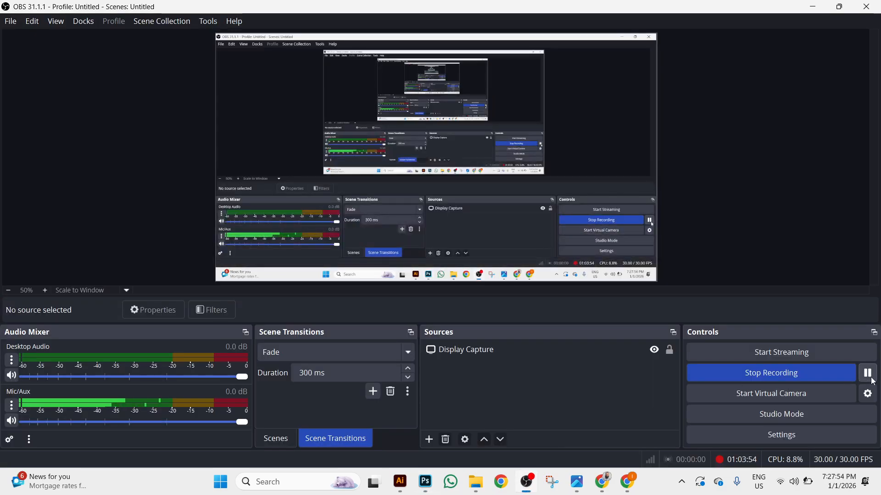
Open Mockup main file.psd from the aaa folder on USB Drive (F:) with File > Open As.
left_click(426, 482)
left_click(22, 8)
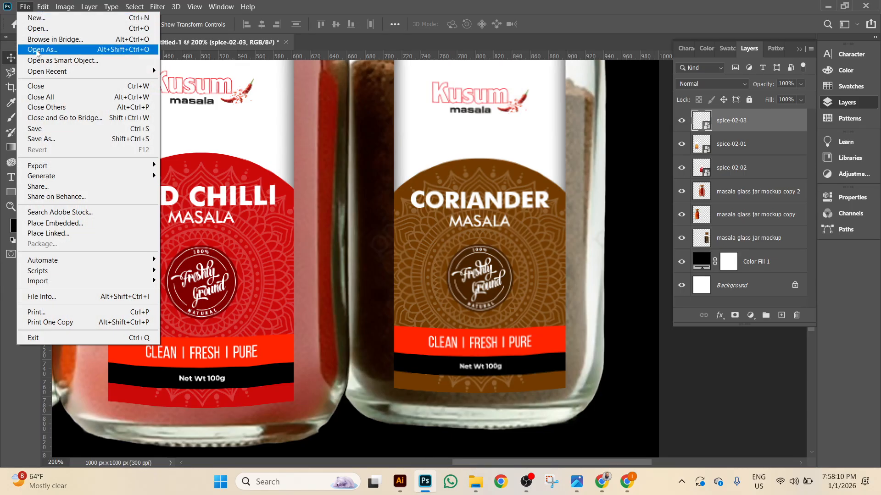
left_click(32, 25)
scroll(138, 161, "down", 5)
left_click(147, 170)
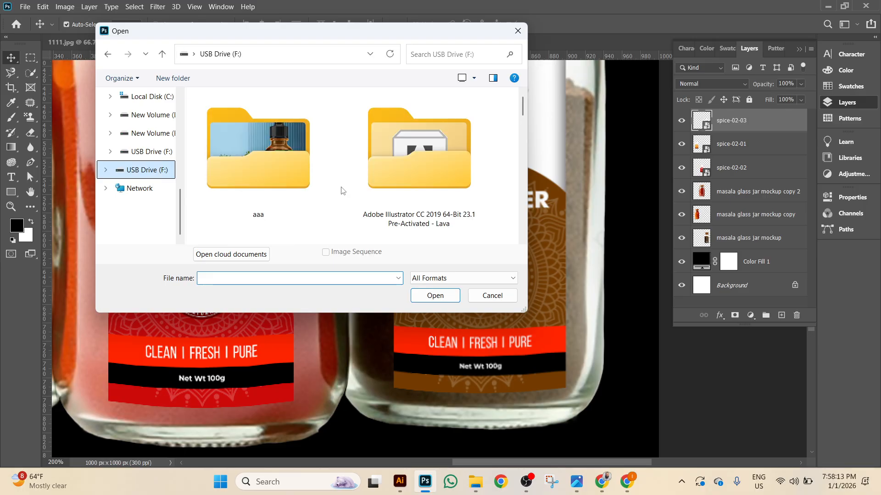
double_click(289, 171)
scroll(447, 178, "down", 3)
left_click(409, 173)
double_click(408, 174)
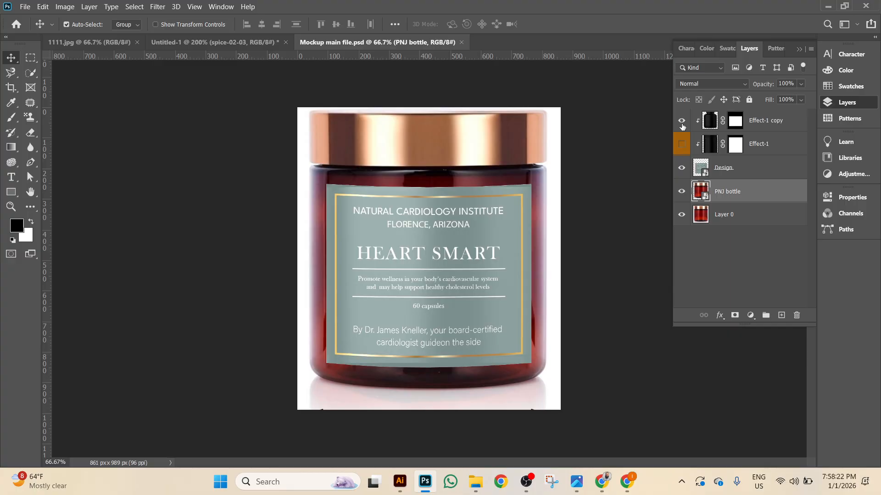
Toggle the Effect-1 copy shine layer on and off to preview it on the label.
left_click(681, 121)
left_click(681, 122)
left_click(681, 122)
left_click(681, 122)
left_click(682, 122)
left_click(682, 122)
Zoom to 100%, recheck the shine, and drag Effect-1 copy into the Untitled-1 spice jar document.
key("ctrl+plus")
left_click(681, 122)
left_click(681, 122)
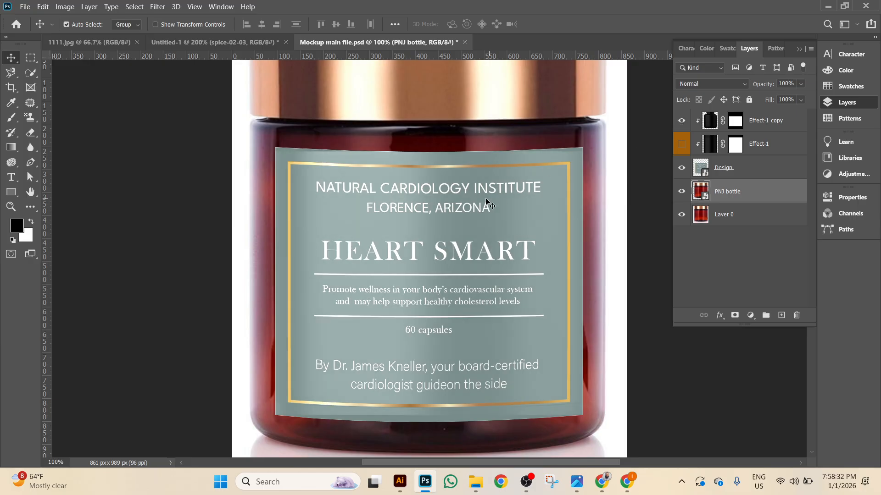
left_click(681, 122)
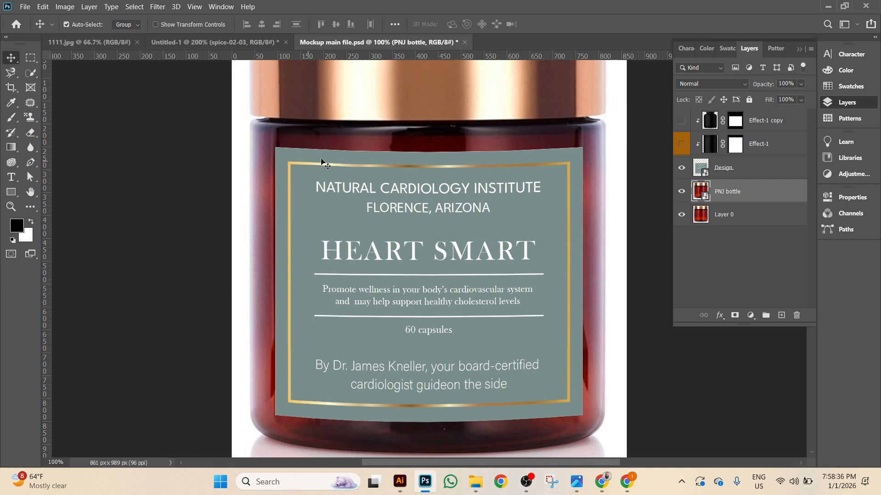
left_click(682, 121)
left_click(795, 124)
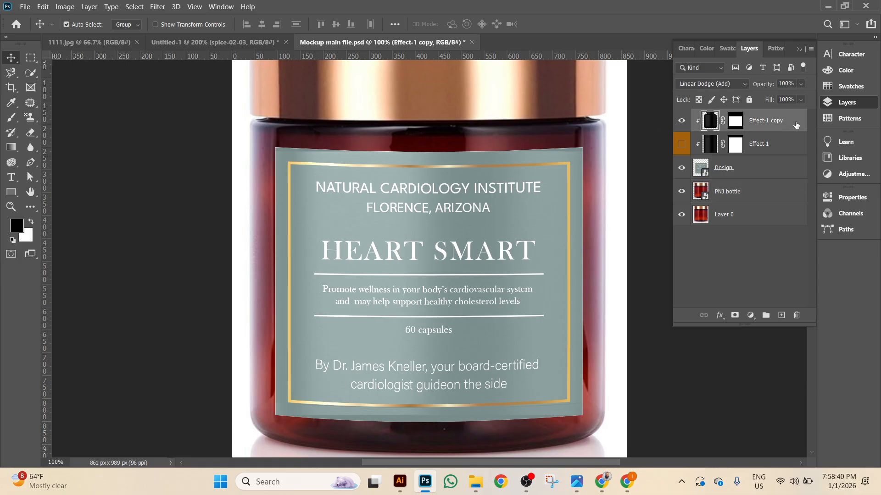
left_click_drag(795, 125, 651, 174)
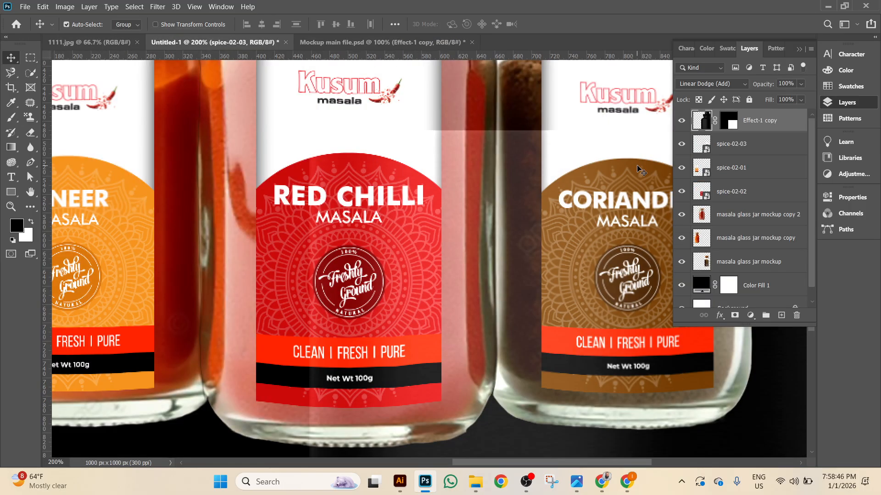
Move the shine overlay onto the Coriander jar and zoom to 200% on the labels.
left_click(682, 122)
left_click(682, 122)
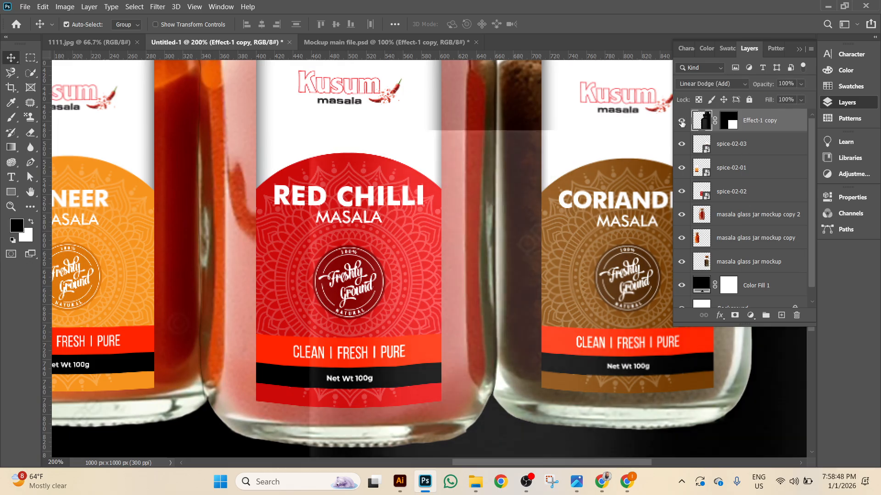
key("ctrl+minus")
key("ctrl+minus")
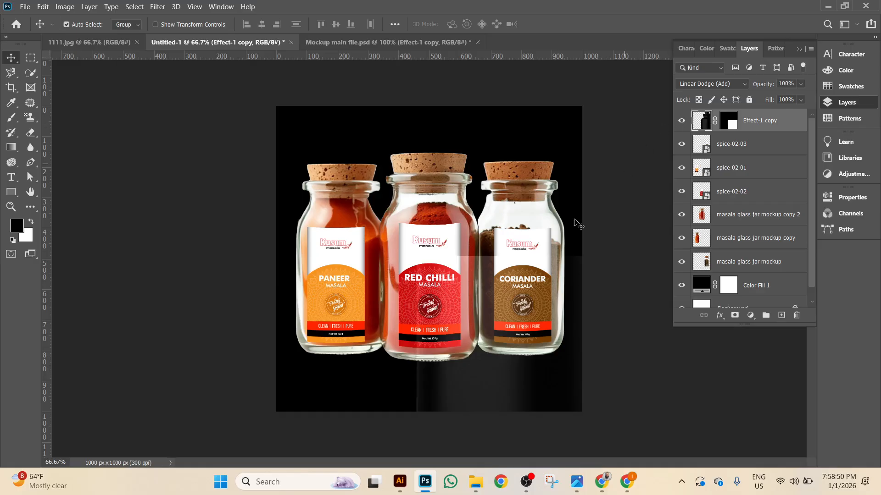
left_click_drag(490, 393, 534, 325)
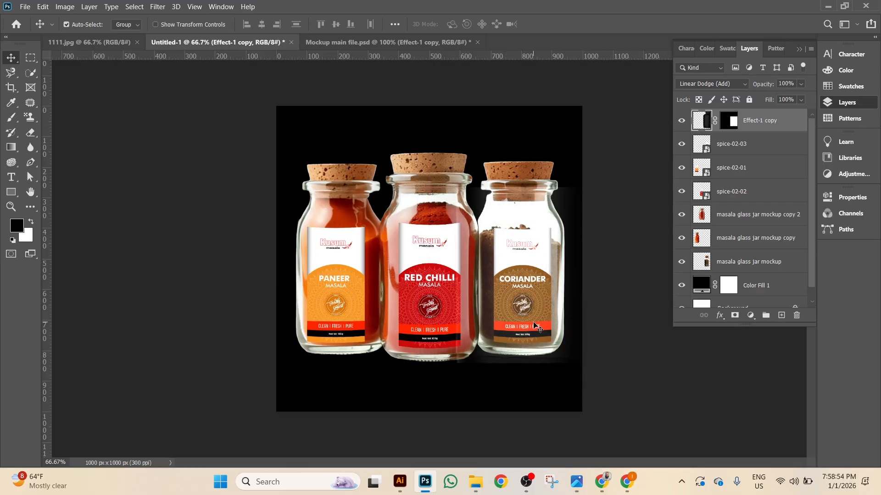
key("ctrl+plus")
key("ctrl+plus")
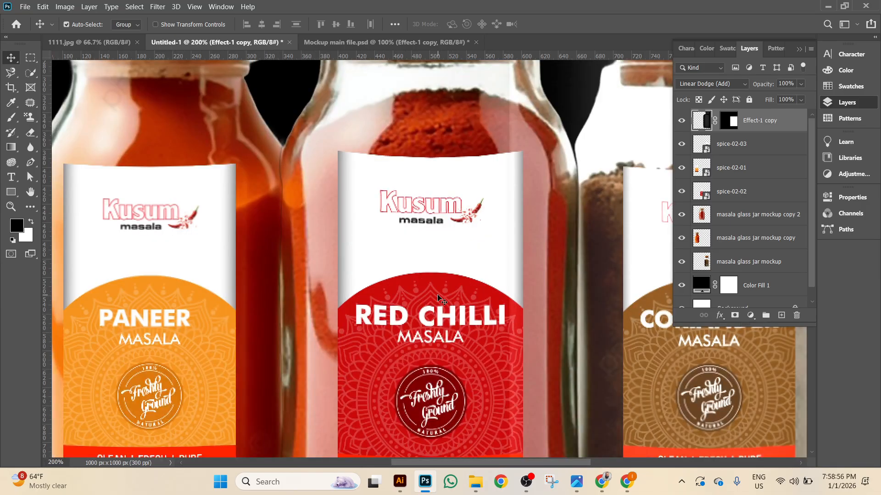
left_click_drag(444, 298, 140, 299)
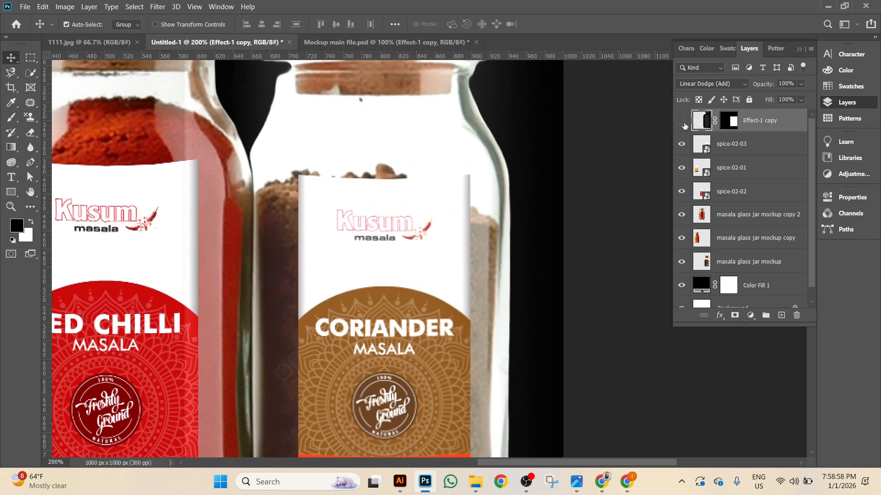
left_click(683, 122)
Scale the overlay down to about a third and position it over the Coriander label.
key("ctrl+t")
scroll(496, 219, "up", 2)
scroll(496, 218, "up", 4)
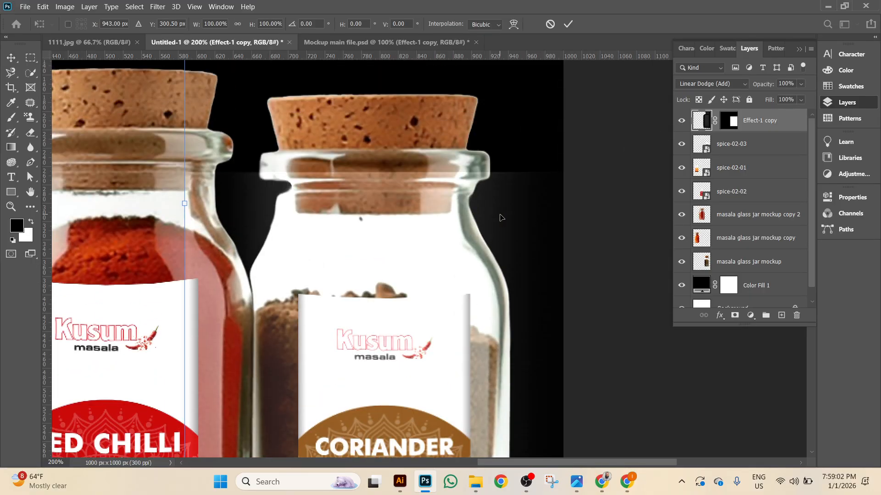
key("ctrl+minus")
key("ctrl+minus")
key("ctrl+minus")
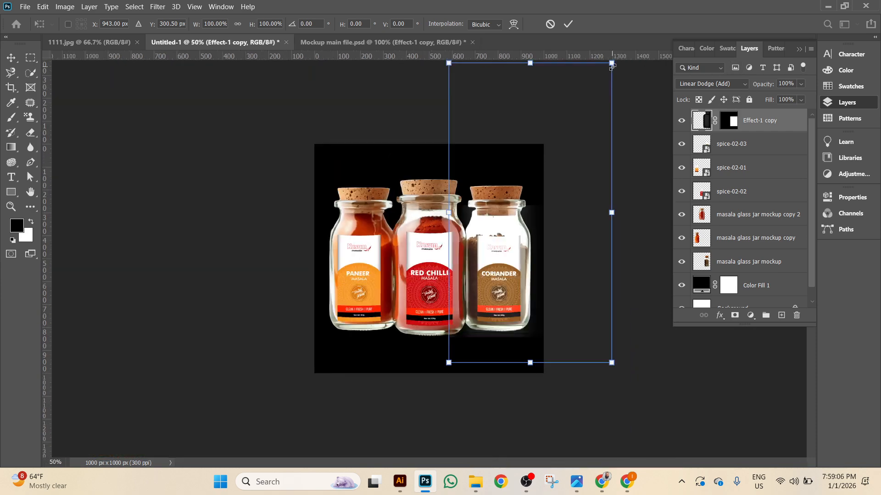
left_click_drag(611, 64, 557, 162)
left_click_drag(534, 219, 191, 210)
key("ctrl+plus")
key("ctrl+plus")
key("ctrl+plus")
left_click_drag(412, 305, 395, 169)
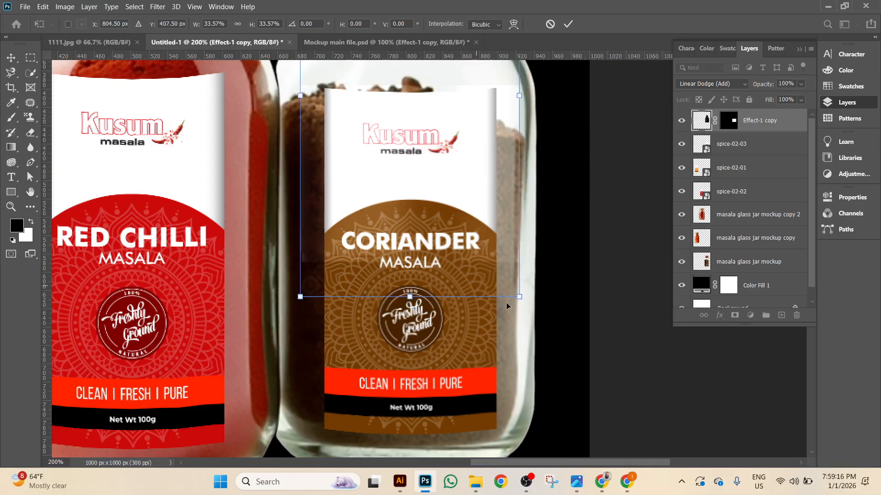
left_click_drag(518, 299, 421, 431)
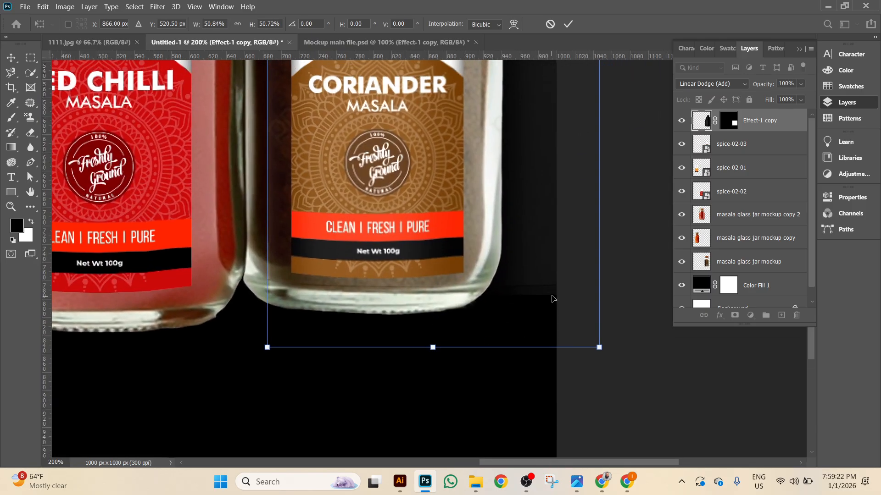
left_click_drag(551, 278, 516, 278)
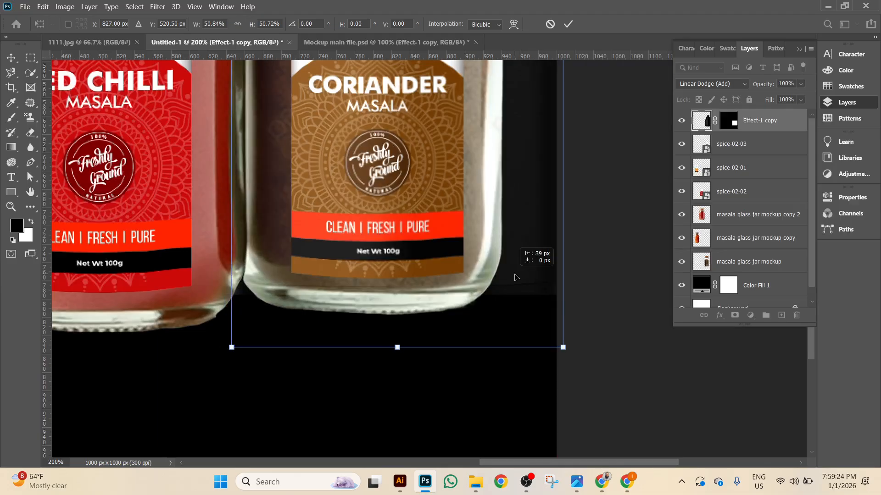
Narrow the overlay to the label width, raise it 90 px, stretch it down, and commit.
scroll(518, 325, "up", 3)
scroll(521, 197, "up", 6)
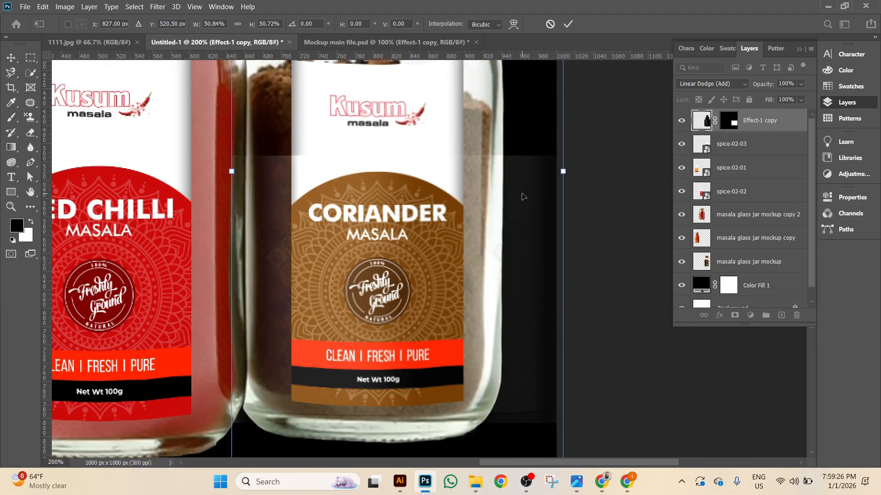
scroll(537, 266, "up", 4)
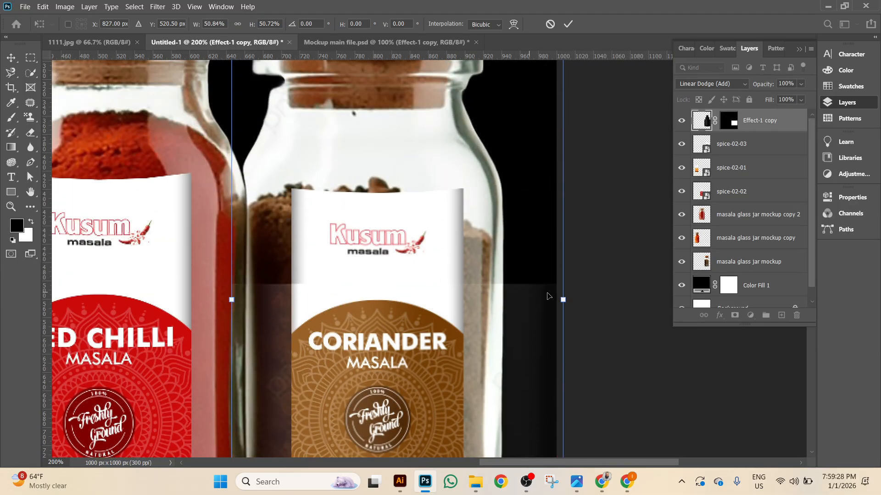
left_click_drag(563, 299, 463, 300)
left_click_drag(232, 300, 287, 304)
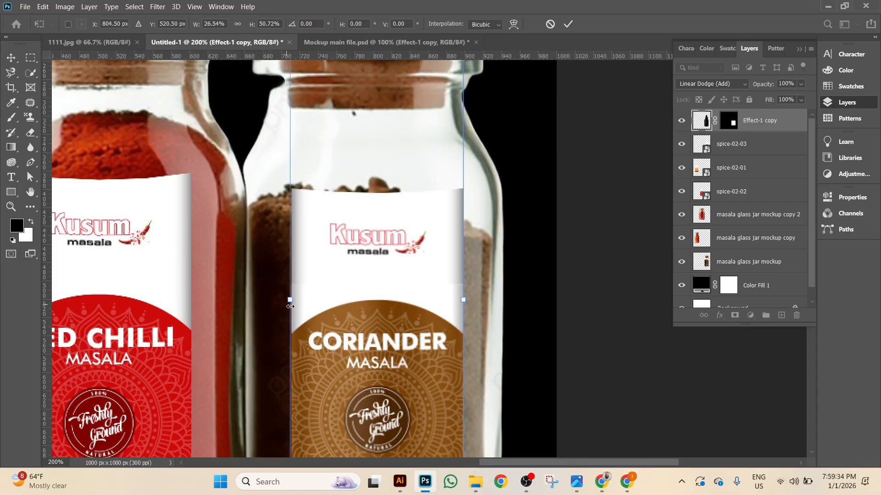
left_click_drag(365, 351, 368, 257)
scroll(415, 329, "down", 5)
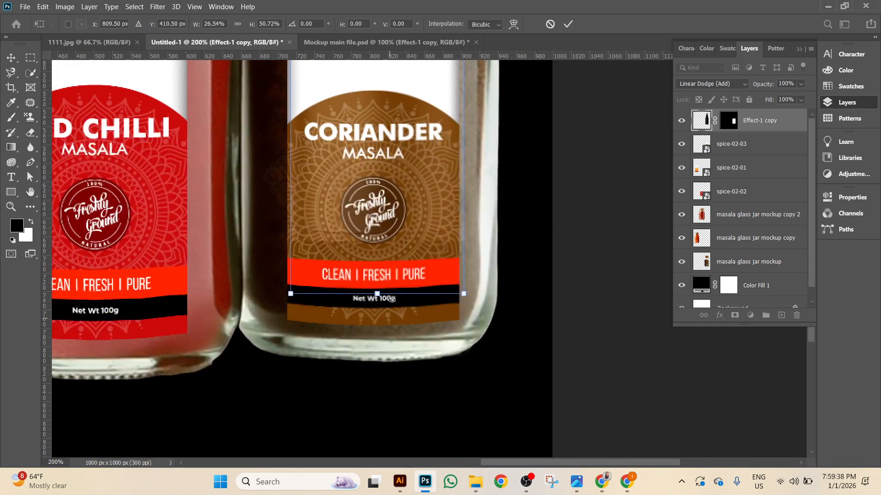
left_click_drag(378, 292, 383, 403)
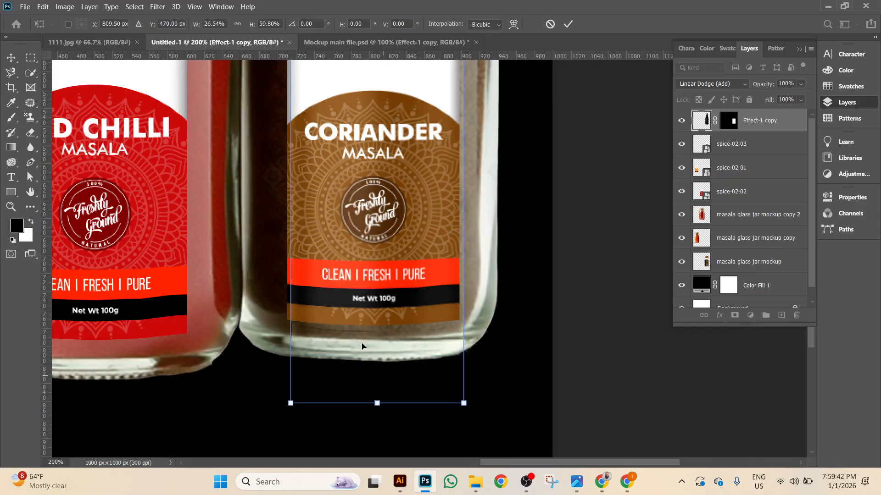
scroll(291, 142, "up", 1)
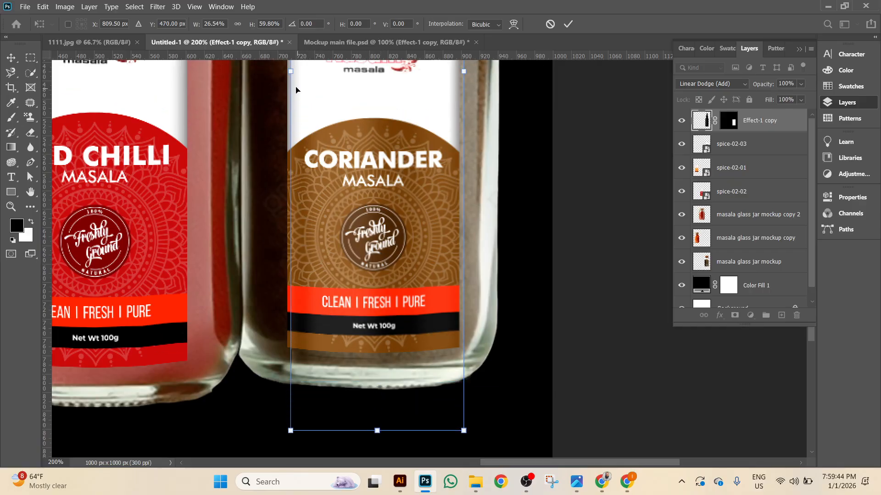
left_click_drag(289, 72, 280, 72)
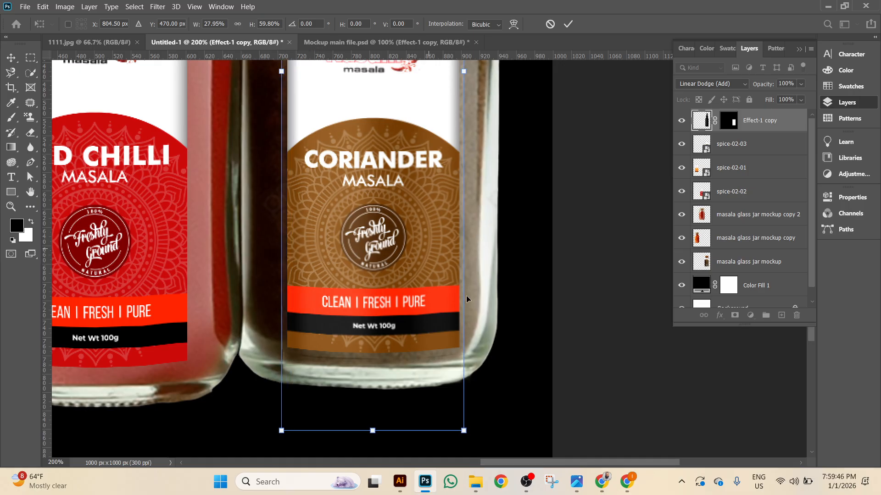
left_click(568, 23)
left_click_drag(576, 200, 580, 332)
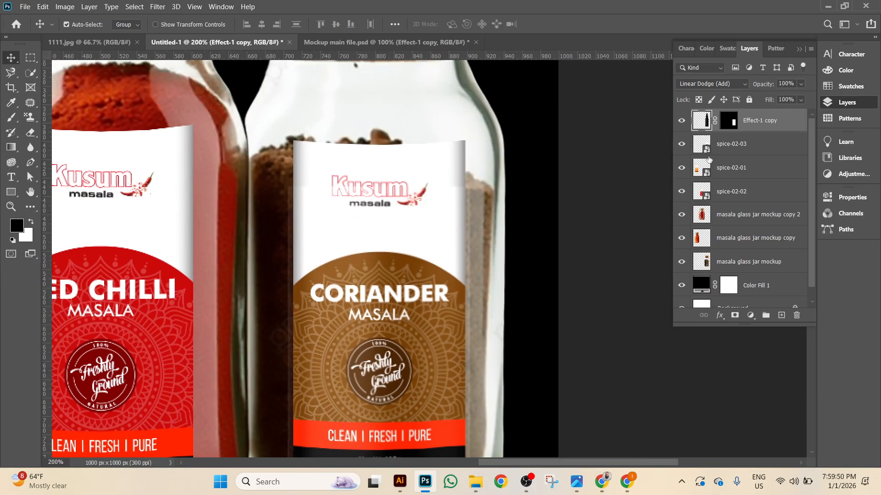
Compare the Coriander label with and without the shine overlay.
left_click(682, 122)
left_click(682, 122)
scroll(547, 282, "down", 1)
scroll(547, 287, "down", 1)
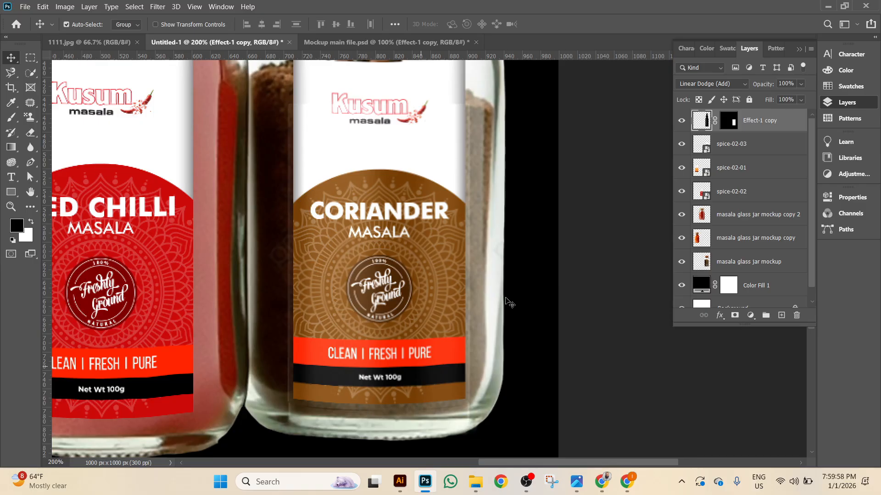
scroll(456, 342, "up", 1)
left_click(682, 118)
left_click(682, 118)
left_click(682, 118)
left_click(682, 118)
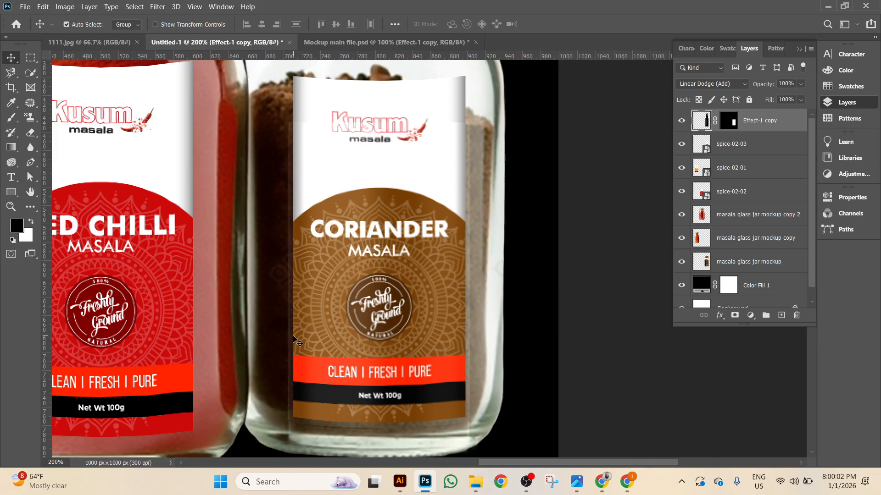
Clip the overlay to the spice-02-03 label, check the result, then release the clipping.
left_click(769, 132, "alt")
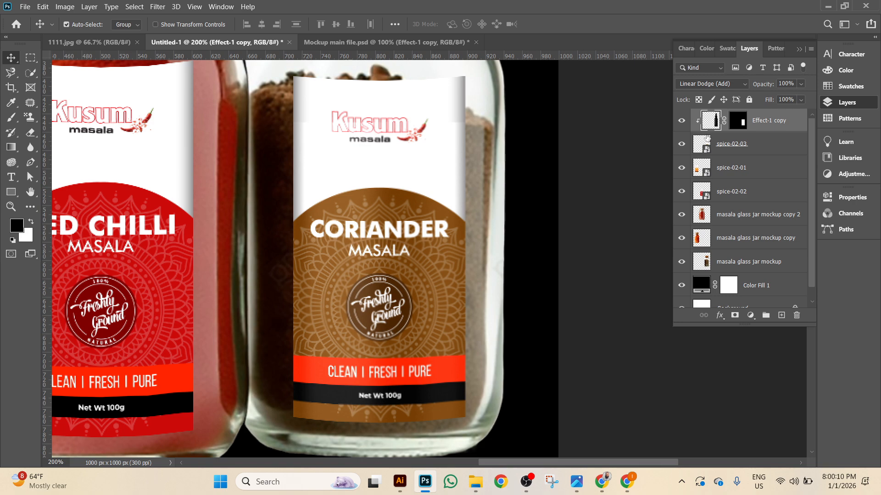
left_click(680, 120)
left_click(679, 120)
left_click(679, 120)
left_click(679, 120)
key("ctrl+comma")
key("ctrl+comma")
key("ctrl+comma")
key("ctrl+comma")
key("ctrl+alt+g")
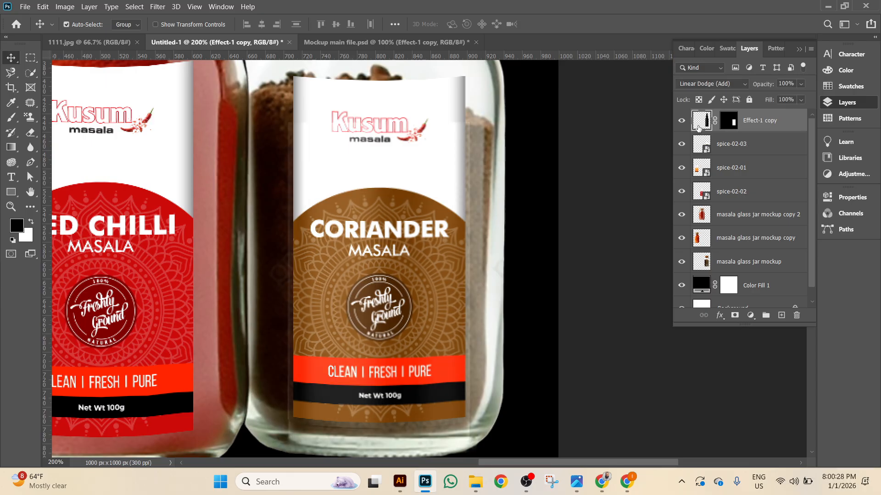
Re-clip the overlay to spice-02-03 from the layer menu, then hide Effect-1 copy.
left_click(681, 120)
left_click(682, 120)
right_click(789, 119)
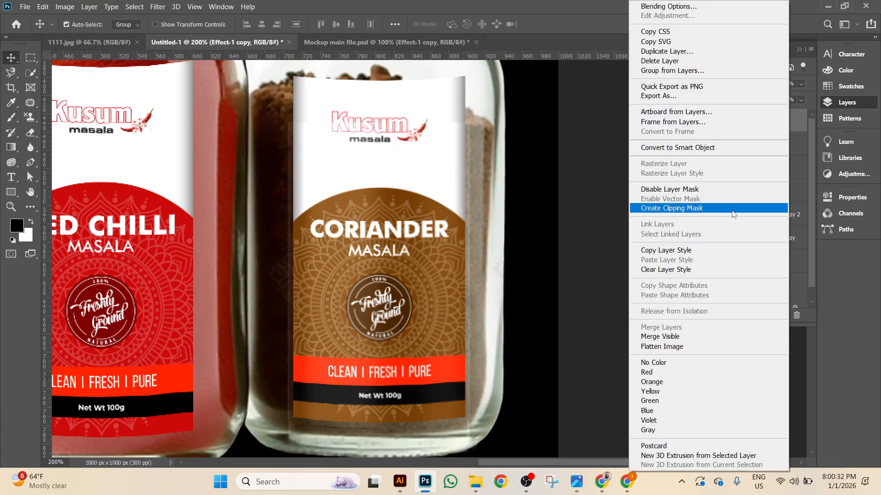
left_click(733, 208)
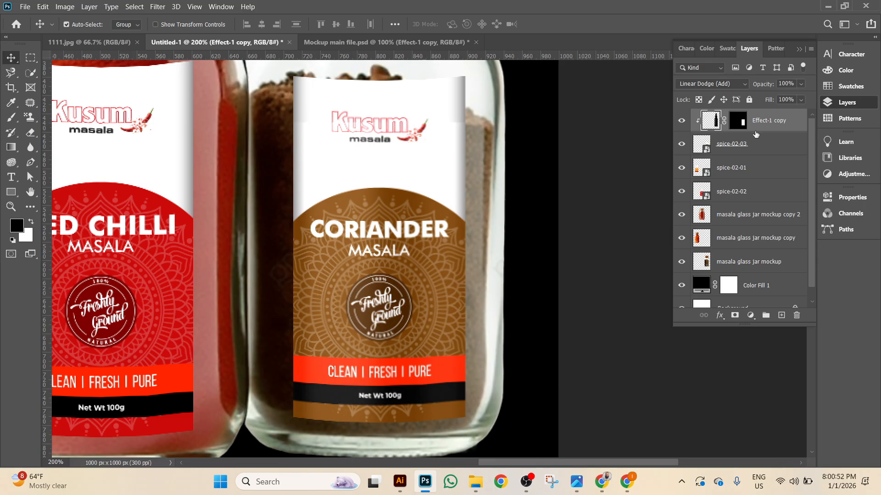
left_click(682, 121)
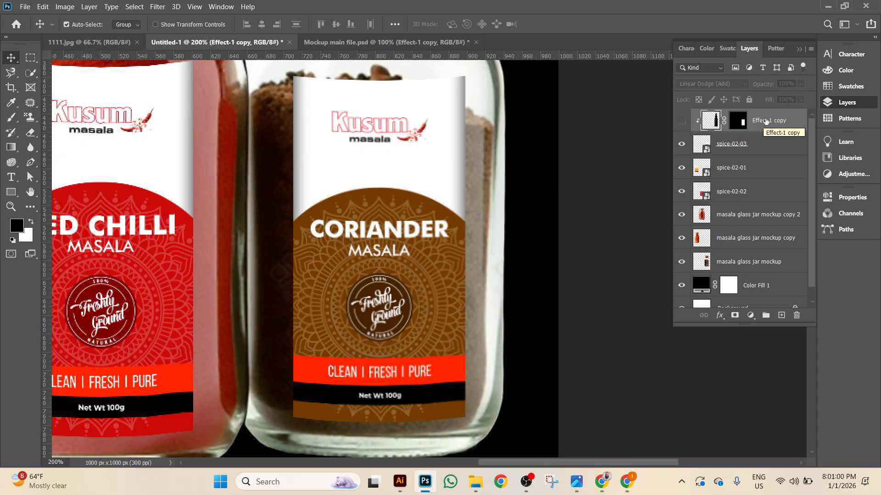
Duplicate the highlight as Effect-1 copy 2 below spice-02-03 and nudge it onto the Red Chilli jar.
key("ctrl+j")
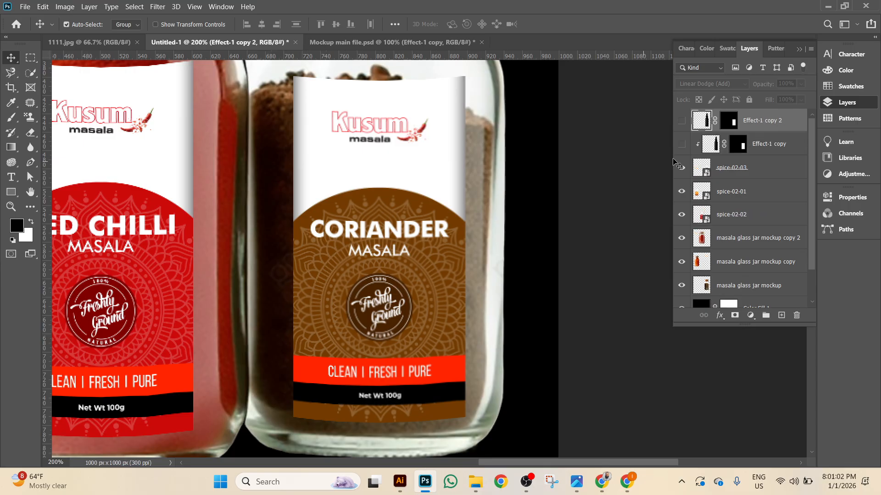
left_click(682, 146)
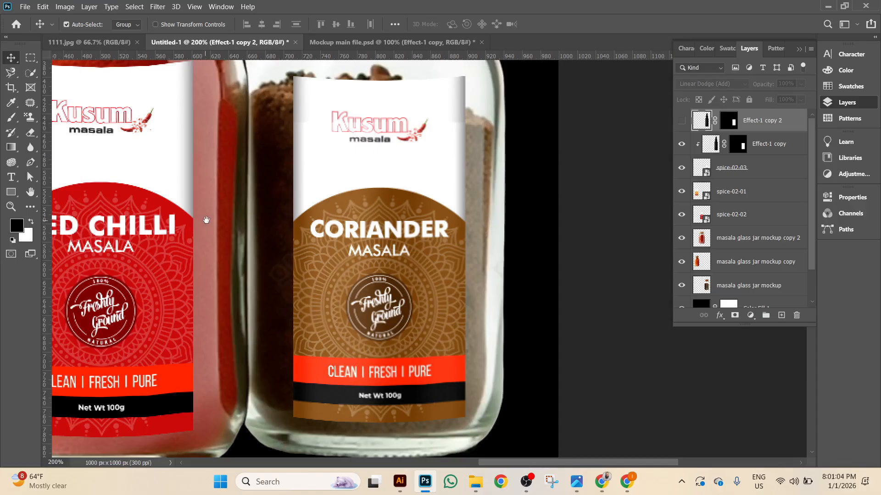
left_click_drag(202, 225, 375, 225)
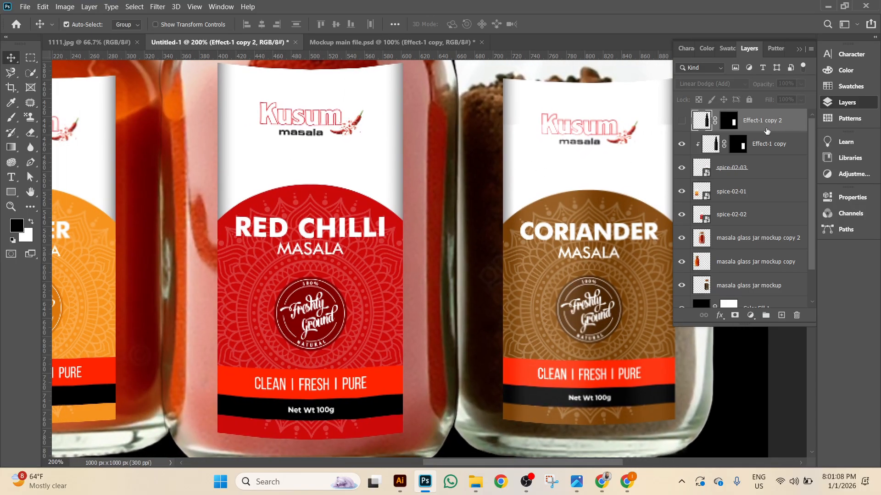
key("ctrl+bracketleft")
key("ctrl+bracketleft")
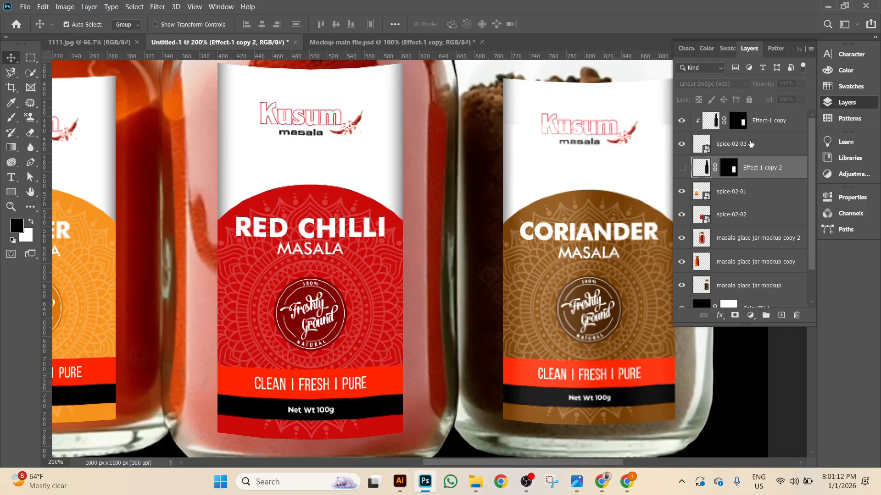
left_click(681, 168)
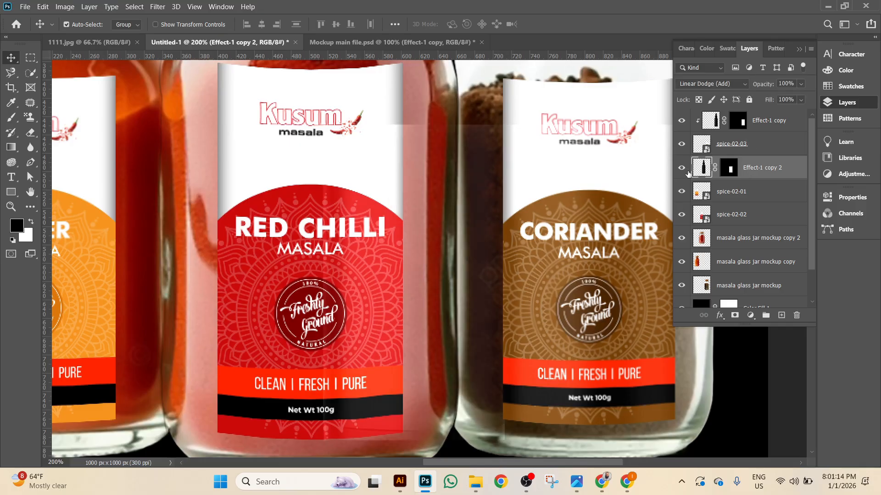
key("shift+Left")
key("shift+Left")
key("shift+Left")
key("shift+Left")
key("shift+Left")
key("shift+Left")
key("shift+Left")
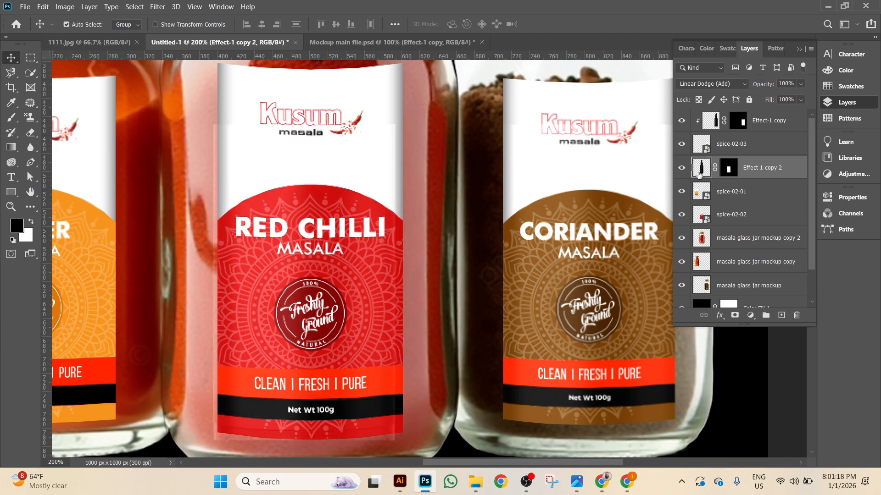
scroll(312, 259, "down", 1)
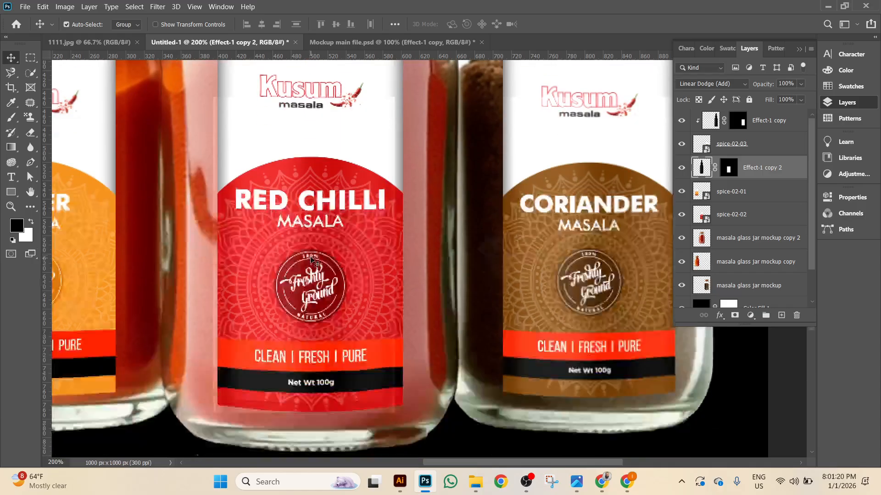
Widen the highlight to about 108.5% and heighten it to about 102%, then commit.
key("ctrl+t")
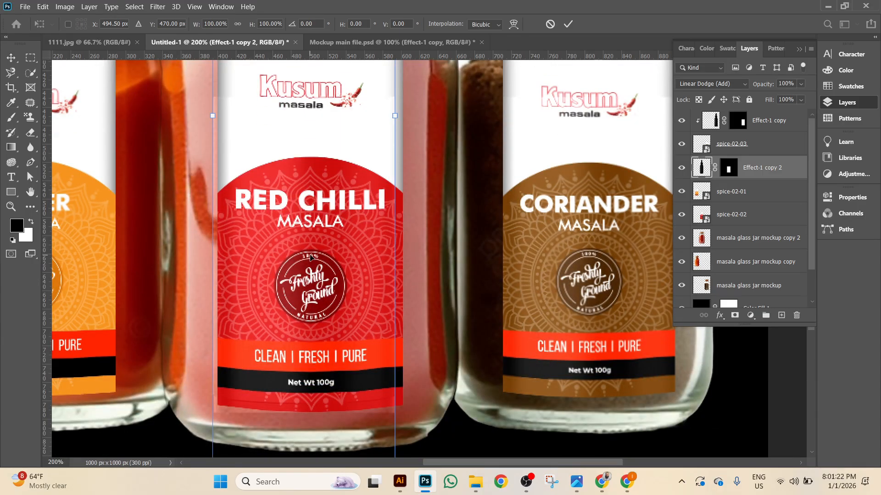
scroll(311, 268, "up", 3)
scroll(311, 211, "up", 6)
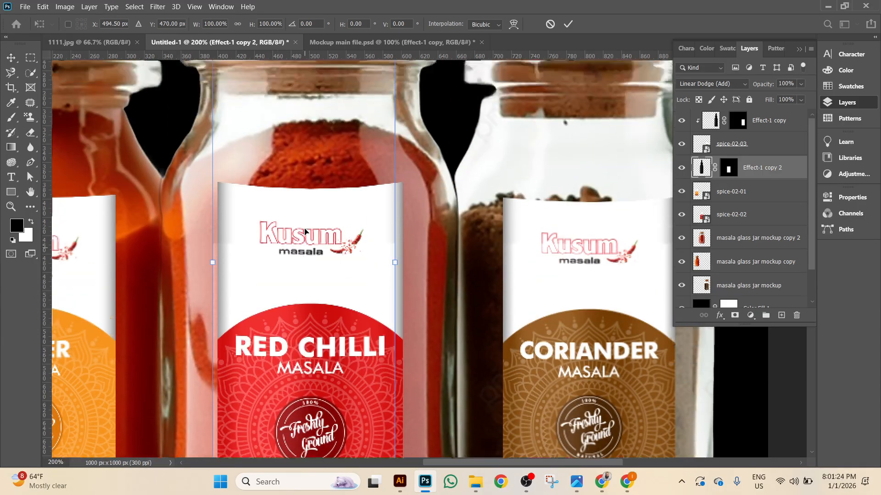
scroll(308, 248, "down", 4)
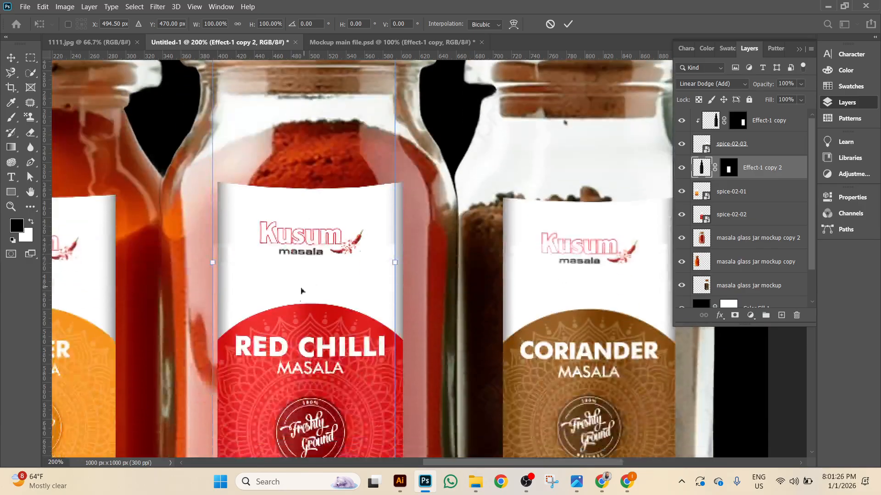
scroll(305, 289, "down", 6)
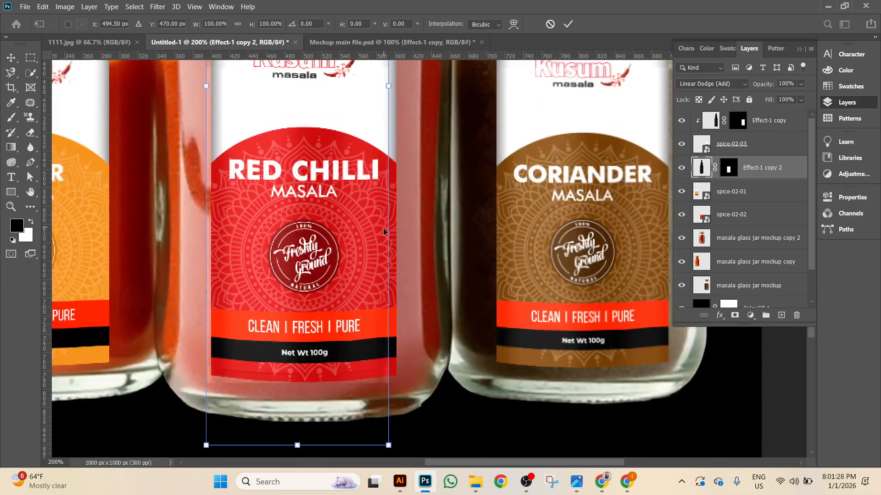
left_click_drag(389, 217, 404, 215)
scroll(222, 274, "down", 1)
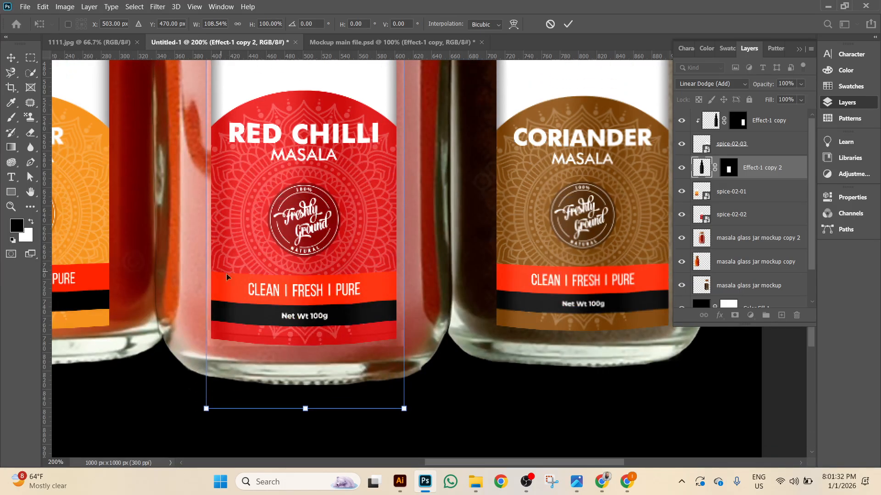
mouse_move(303, 408)
left_mouse_down()
mouse_move(304, 356)
mouse_move(305, 424)
left_mouse_up()
scroll(311, 383, "up", 2)
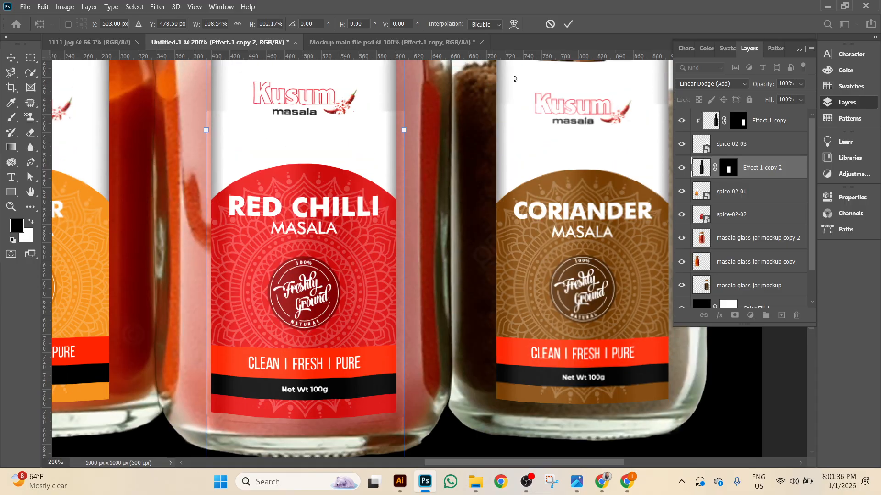
left_click(568, 24)
left_click(682, 168)
left_click(682, 168)
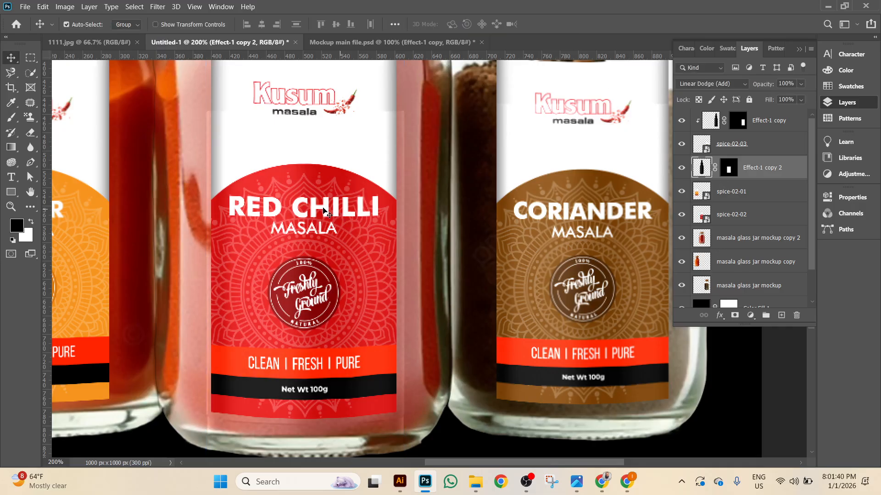
Move Effect-1 copy 2 below spice-02-01, checking its layering against the Red Chilli label.
left_click(679, 214)
left_click(679, 214)
left_click(757, 147)
left_click(758, 172)
key("ctrl+bracketleft")
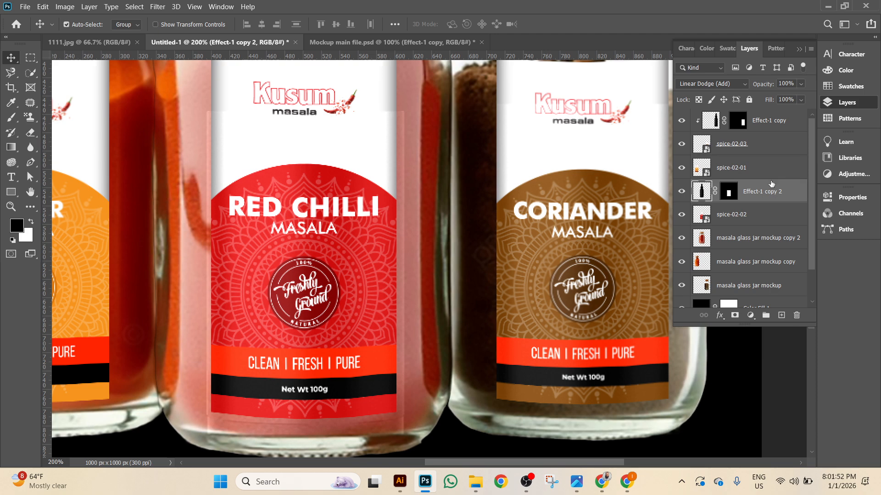
left_click(681, 192)
left_click(681, 192)
left_click(682, 215)
left_click(681, 215)
right_click(786, 192)
left_click(791, 203)
Add a hidden Effect-1 copy 3 above spice-02-01 and clip Effect-1 copy 2 to the Red Chilli label.
key("ctrl+j")
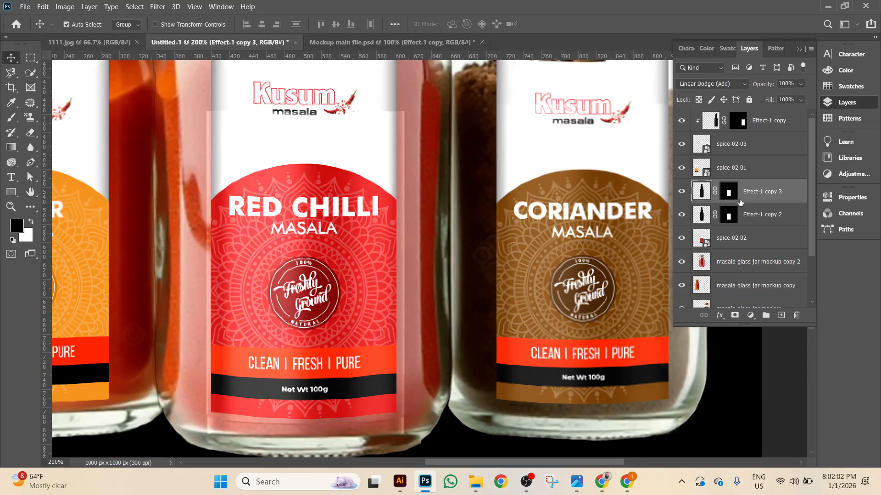
key("ctrl+bracketright")
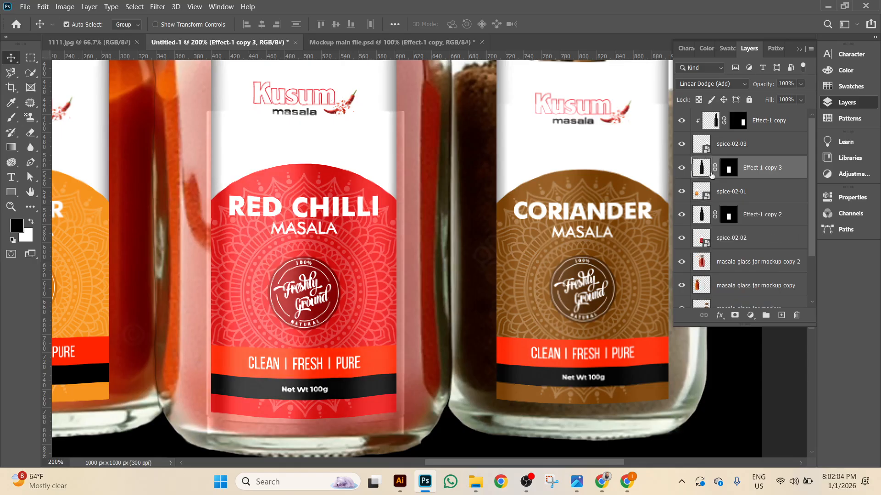
left_click(682, 168)
left_click(757, 220)
right_click(760, 221)
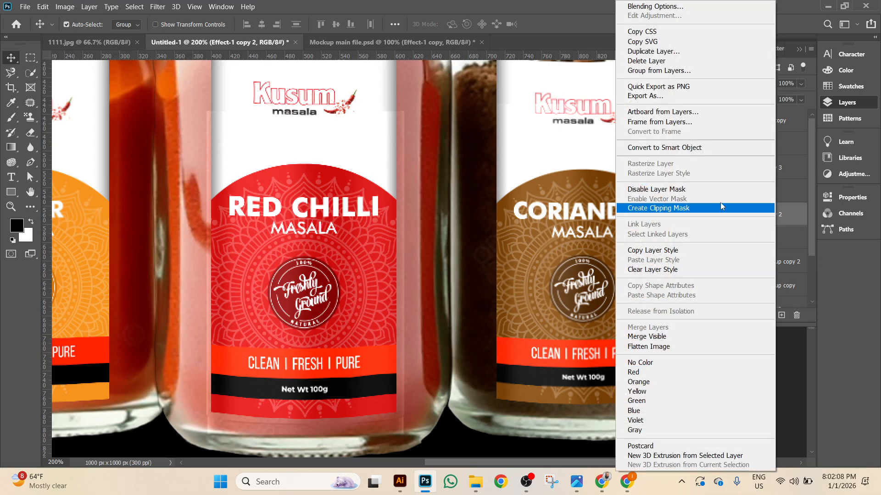
left_click(708, 208)
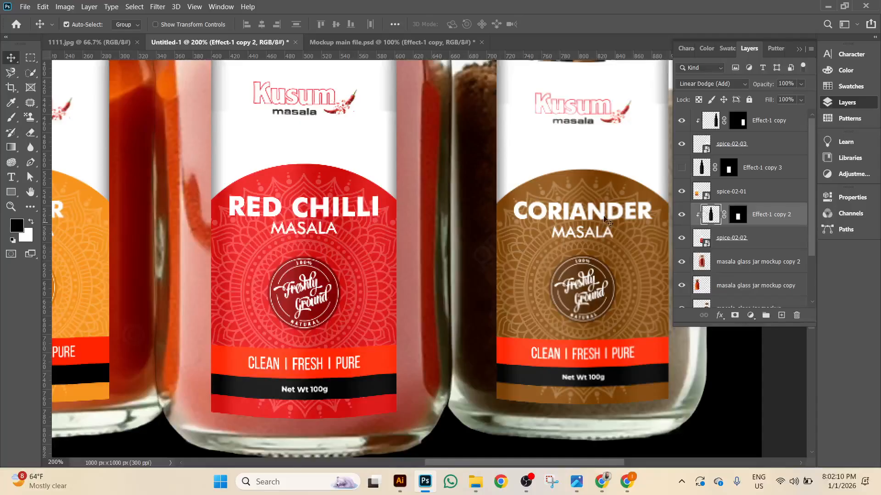
Show Effect-1 copy 3 and nudge it left onto the Paneer jar.
left_click(681, 215)
left_click(681, 217)
left_click(681, 216)
left_click(681, 215)
left_click(756, 169)
left_click_drag(490, 238, 726, 241)
left_click(682, 167)
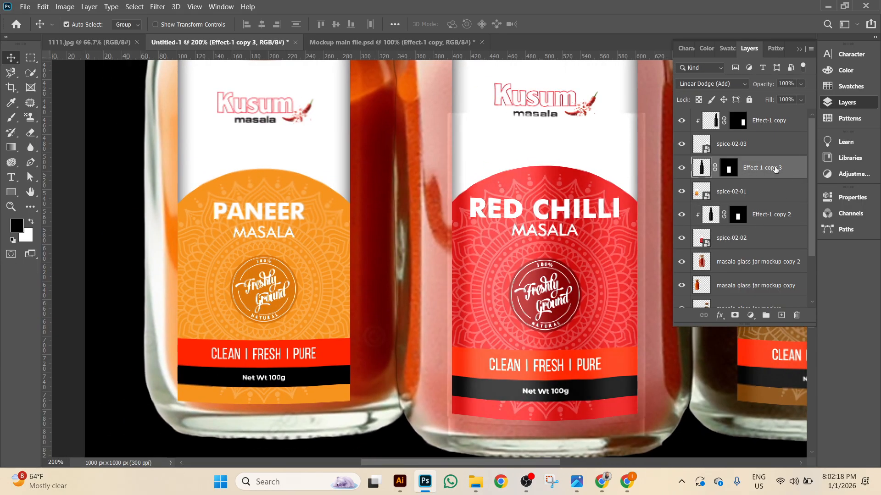
key("shift+Left")
key("shift+Left")
key("shift+Left")
key("shift+Left")
key("shift+Left")
key("shift+Left")
key("shift+Left")
key("shift+Left")
key("shift+Left")
key("shift+Left")
key("shift+Left")
key("shift+Left")
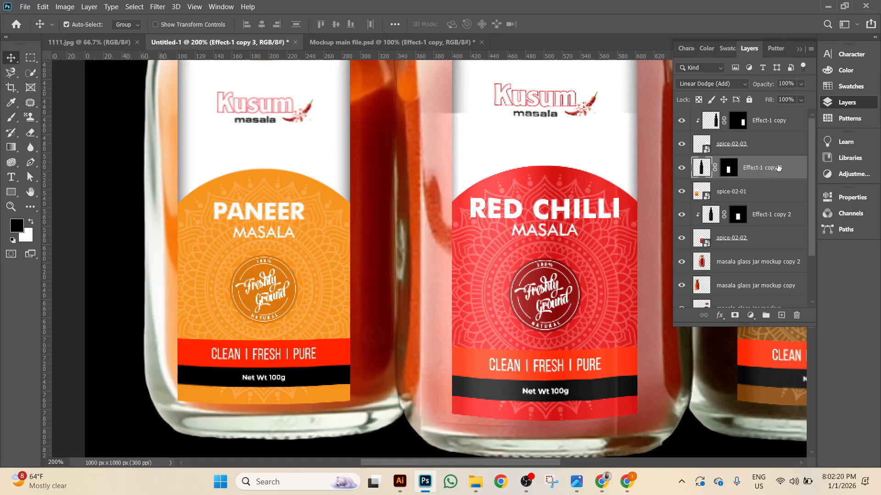
key("shift+Left")
key("shift+Left")
key("shift+Left")
key("shift+Left")
key("shift+Left")
key("shift+Left")
key("shift+Left")
key("shift+Left")
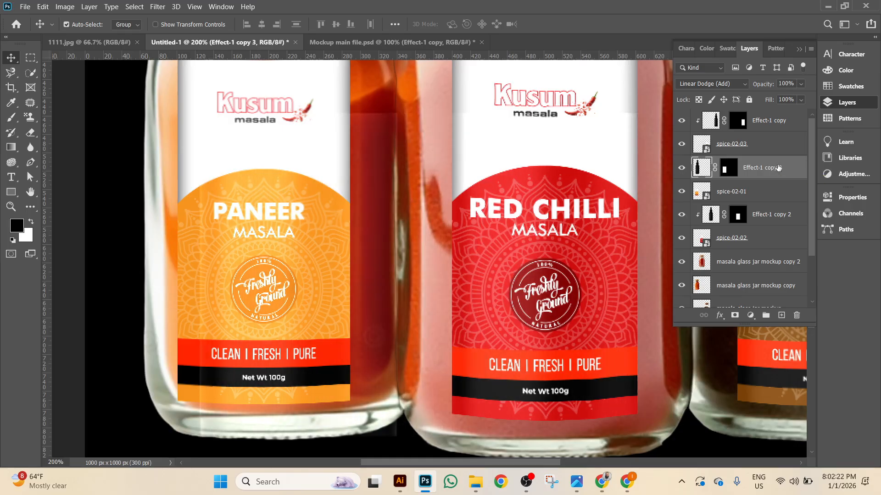
key("Left")
key("Left")
key("Left")
key("Left")
key("Left")
key("Left")
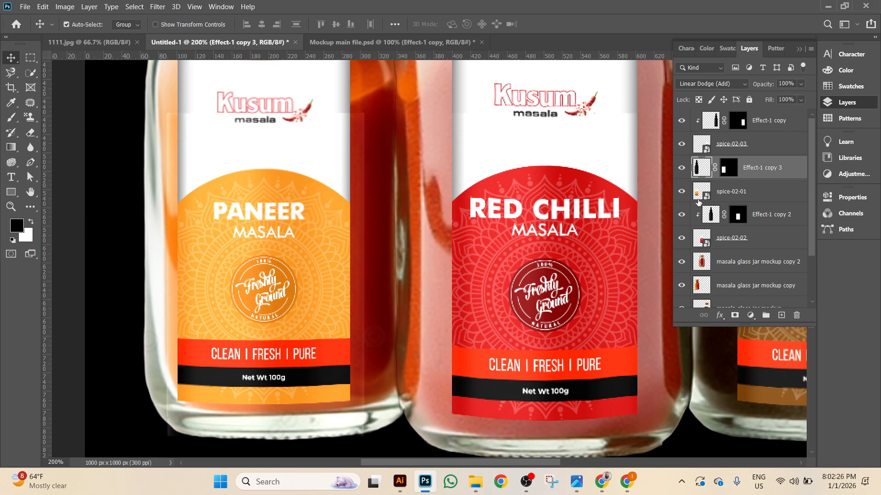
Fine-tune the highlight's position on the Paneer jar and clip it to the Paneer label.
scroll(424, 197, "up", 2)
key("shift+Up")
key("shift+Up")
key("shift+Up")
key("shift+Up")
key("shift+Up")
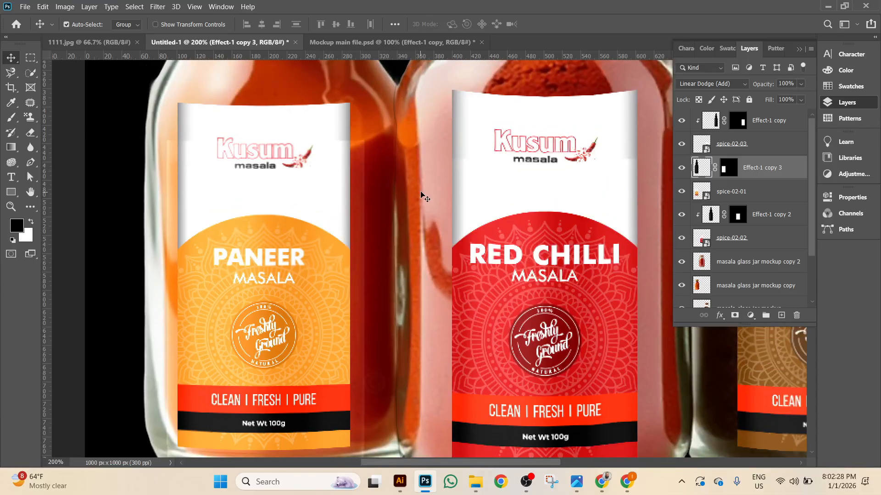
key("Left")
scroll(309, 289, "down", 3)
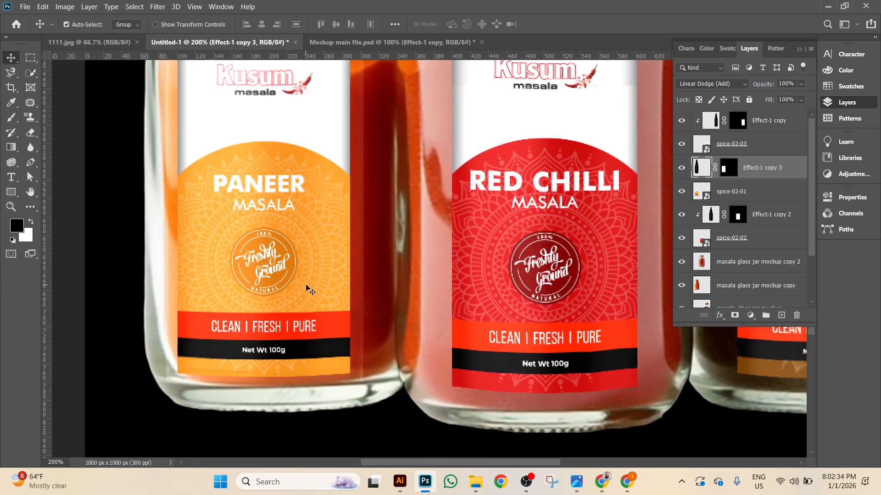
scroll(308, 289, "up", 3)
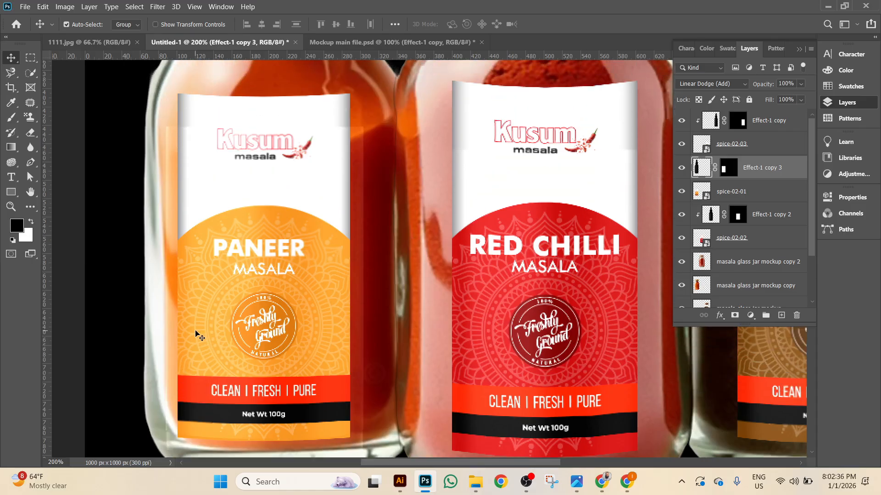
right_click(794, 184)
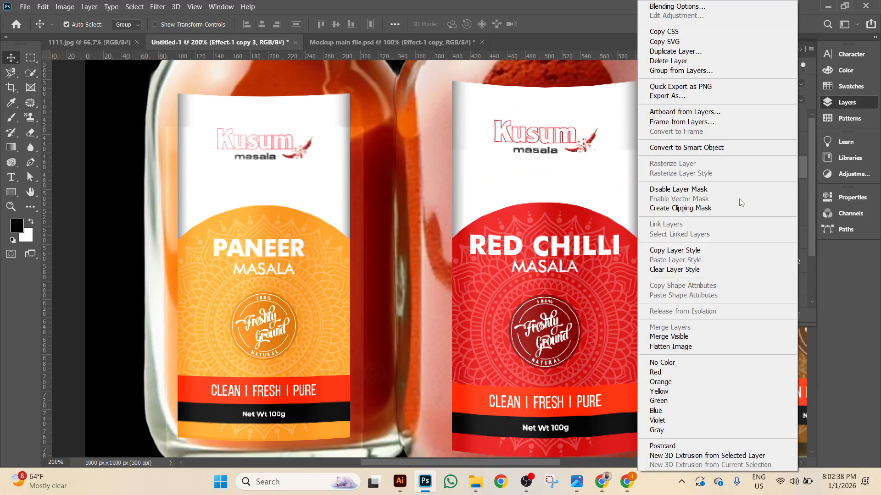
left_click(665, 207)
Compare each label with and without its shine, then zoom out to see all three jars.
scroll(455, 307, "down", 2)
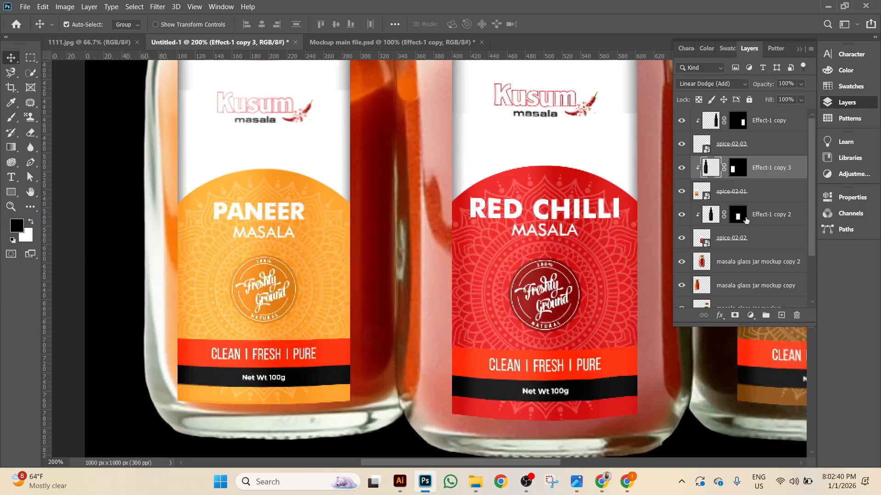
left_click(681, 168)
left_click(680, 170)
left_click(681, 193)
left_click(681, 192)
left_click(682, 214)
left_click(681, 214)
scroll(667, 177, "right", 5)
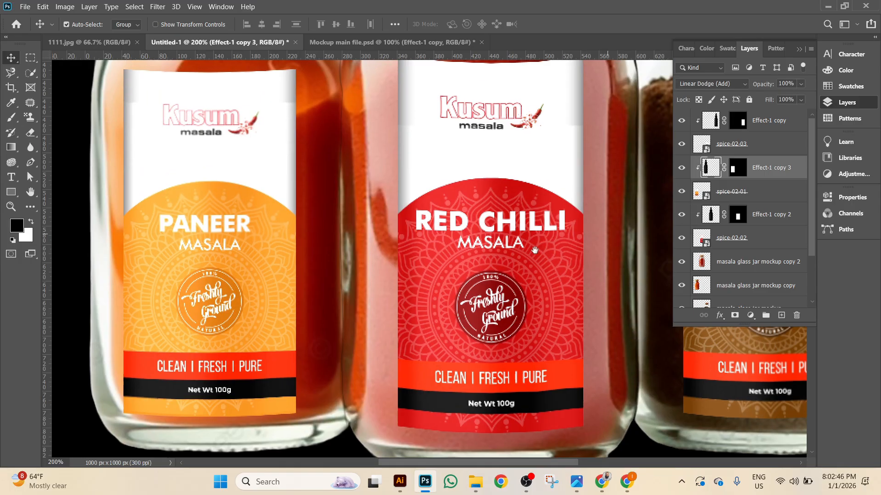
scroll(667, 176, "right", 3)
left_click(681, 121)
left_click(681, 121)
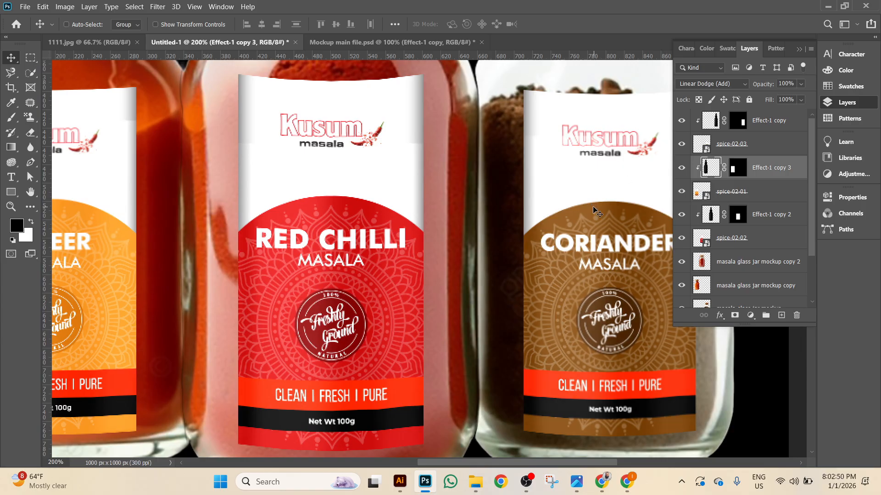
key("ctrl+minus")
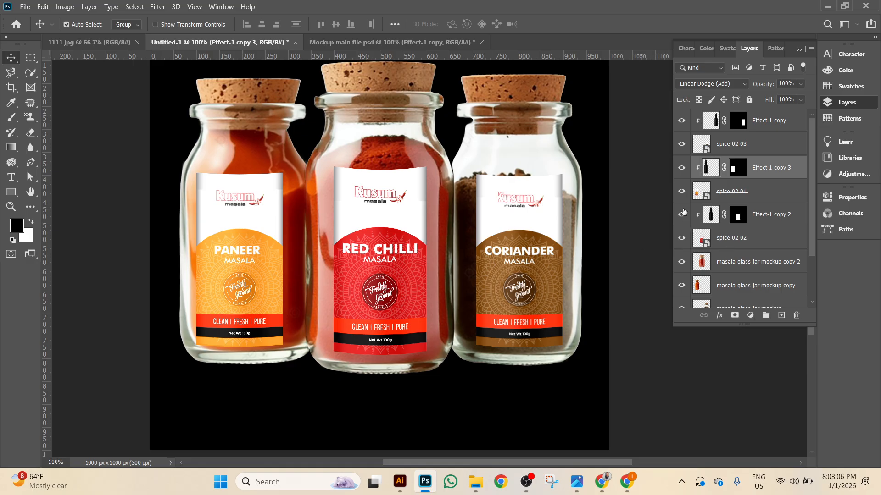
Hide the left jar and the right coriander jar layers.
left_click(683, 242)
left_click(684, 242)
left_click(683, 288)
scroll(682, 299, "down", 2)
left_click(682, 262)
scroll(683, 266, "up", 2)
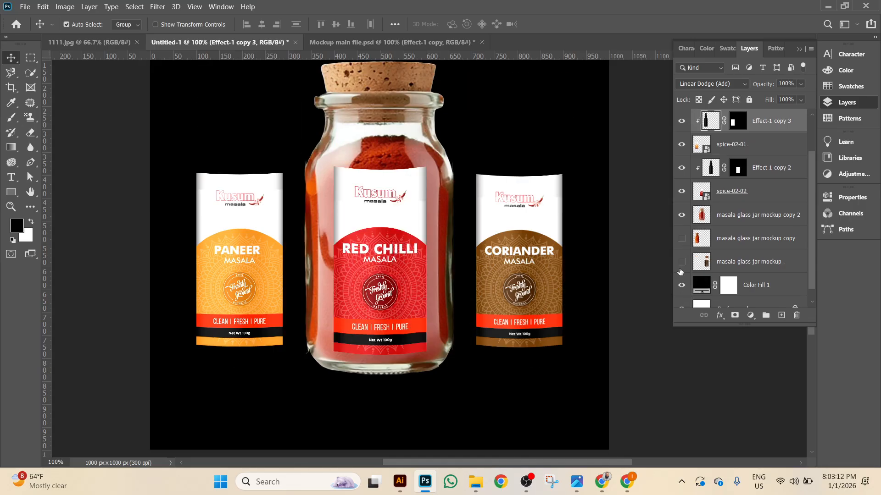
Hide the Coriander, Paneer and Red Chilli labels and effects, keeping the centre jar visible.
left_click(682, 144)
left_click_drag(683, 168, 682, 203)
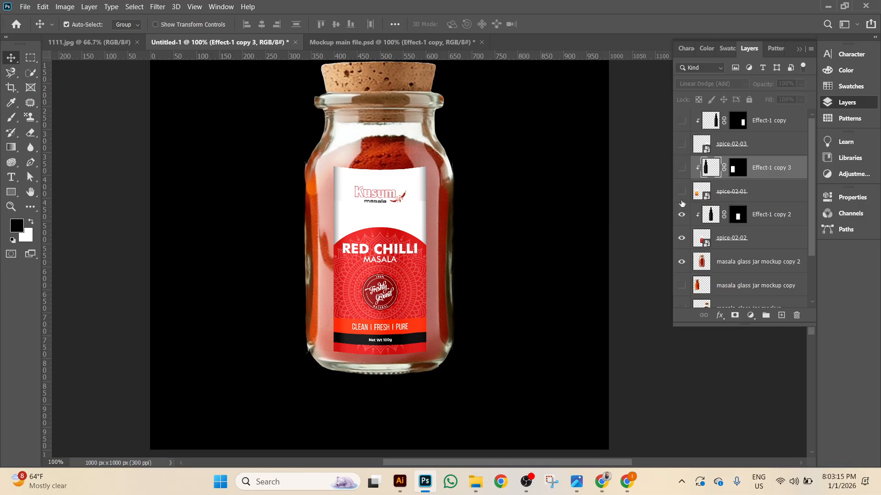
left_click(681, 238)
left_click(683, 262)
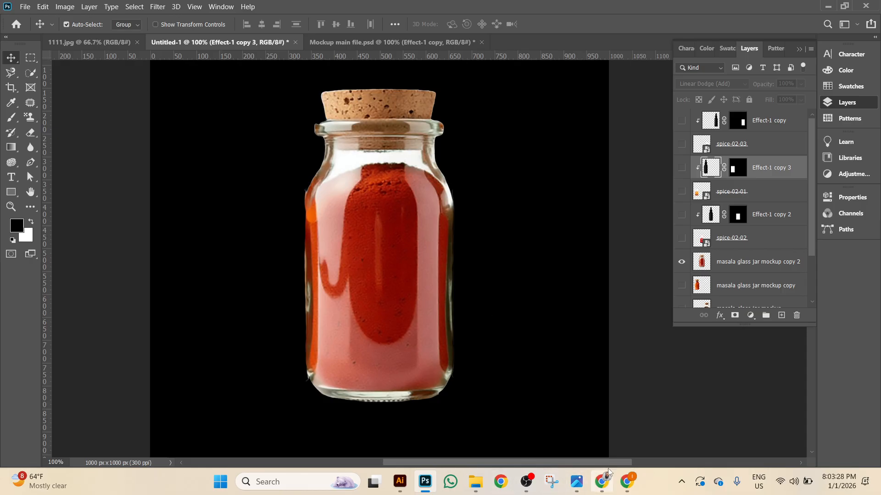
Start File > Place Embedded and browse to the USB drive's top folder.
left_click(24, 11)
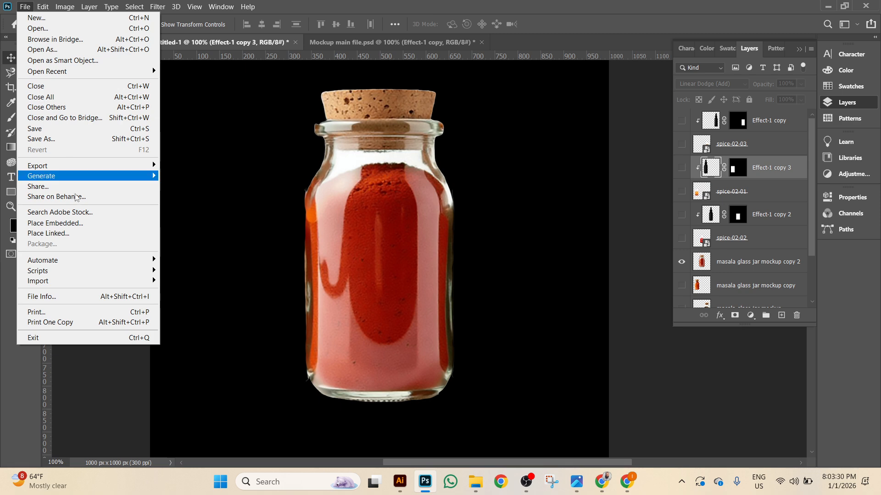
left_click(83, 228)
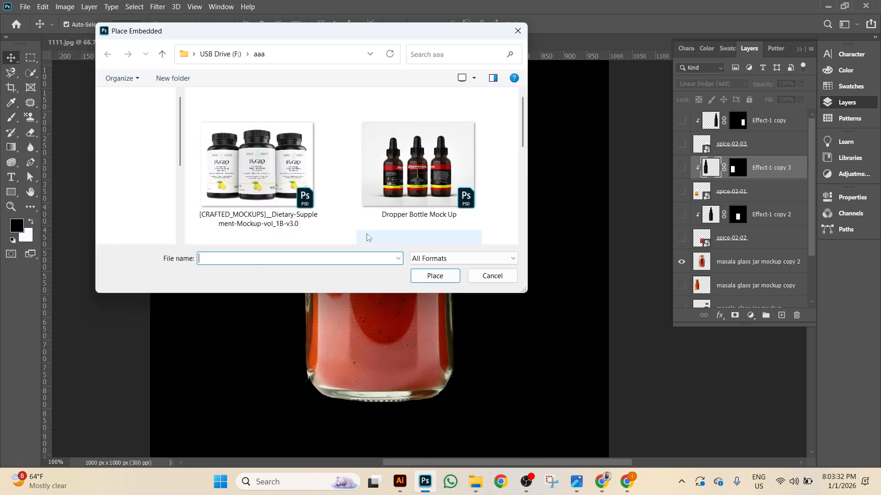
left_click(163, 54)
scroll(425, 157, "down", 3)
scroll(426, 157, "down", 2)
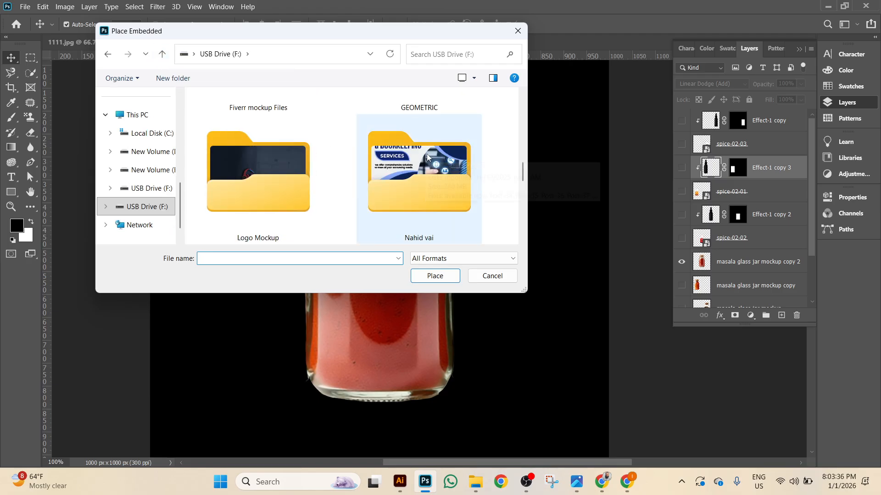
scroll(428, 156, "up", 1)
scroll(392, 163, "down", 4)
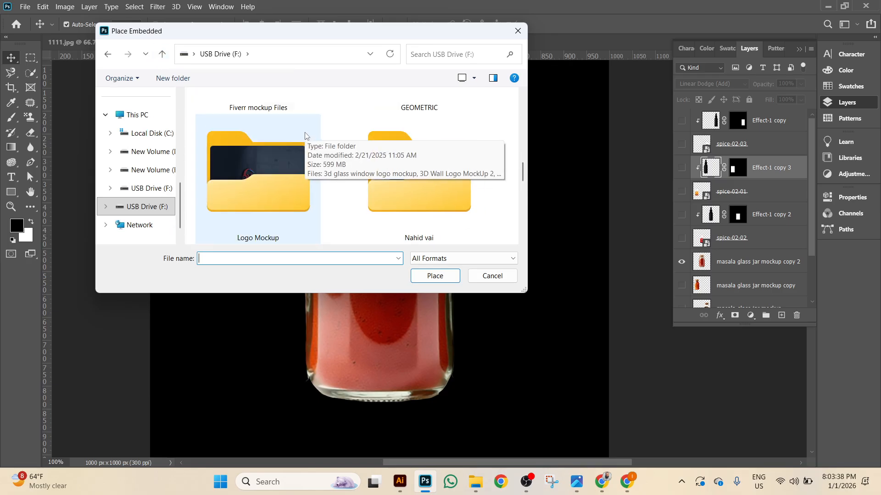
scroll(393, 161, "down", 2)
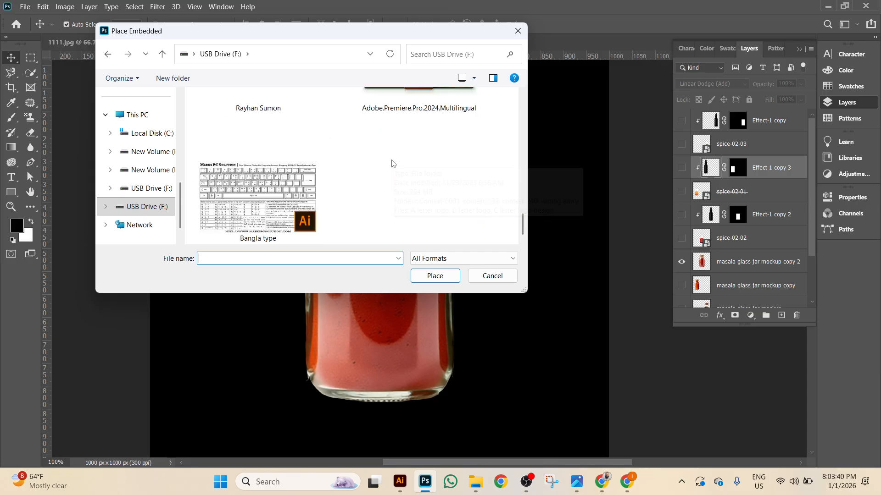
scroll(385, 159, "up", 8)
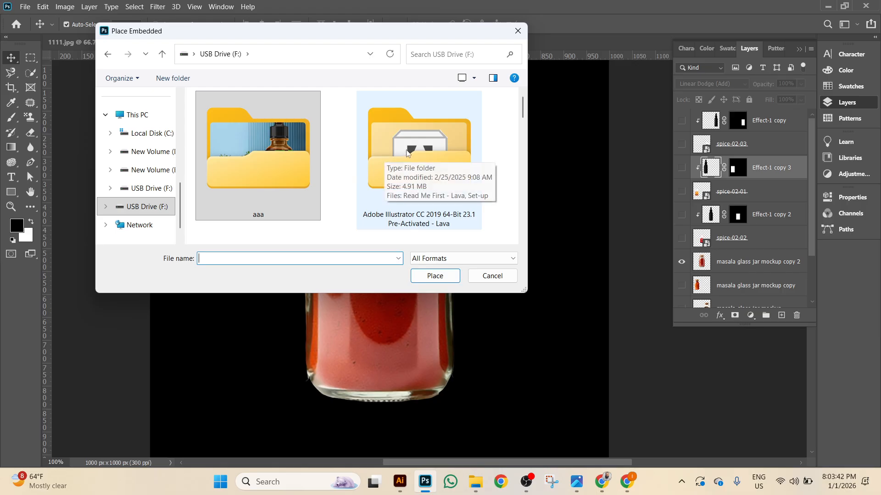
scroll(403, 152, "down", 2)
Place the design-8 front jpeg from buyer work > JPEG files, using extra large thumbnails.
double_click(442, 169)
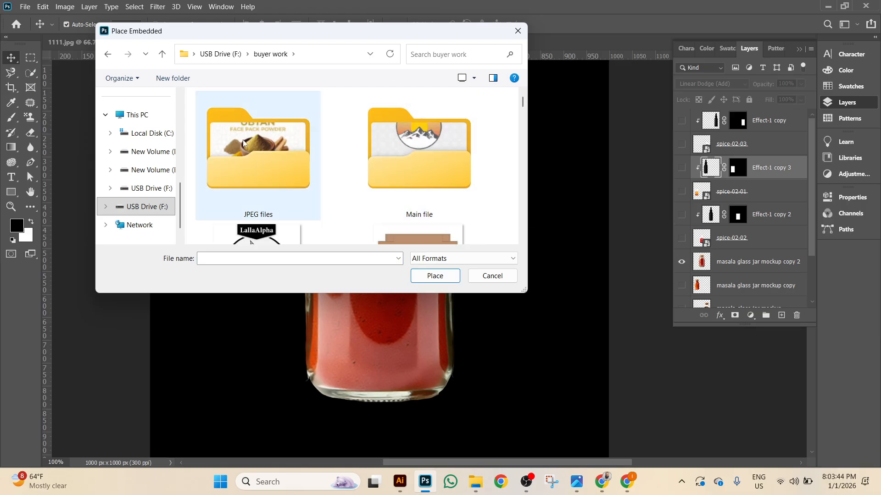
double_click(291, 148)
right_click(364, 159)
mouse_move(427, 166)
left_click(506, 169)
scroll(506, 172, "down", 5)
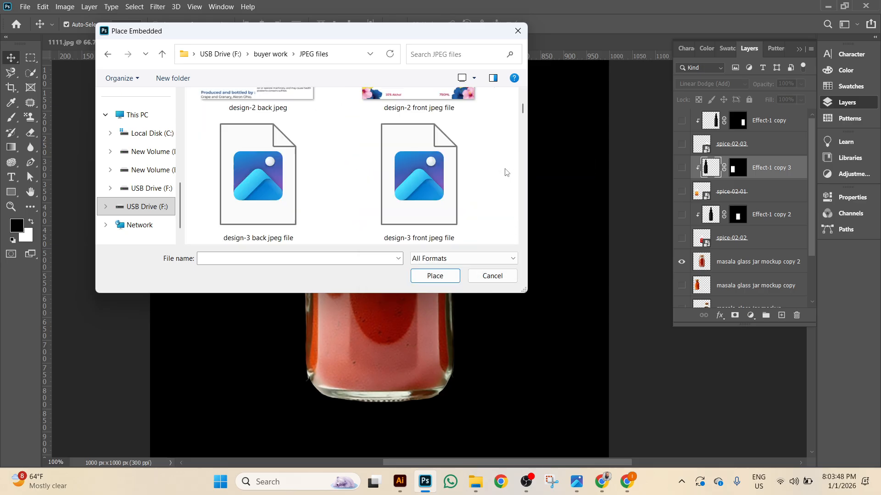
left_click(271, 174)
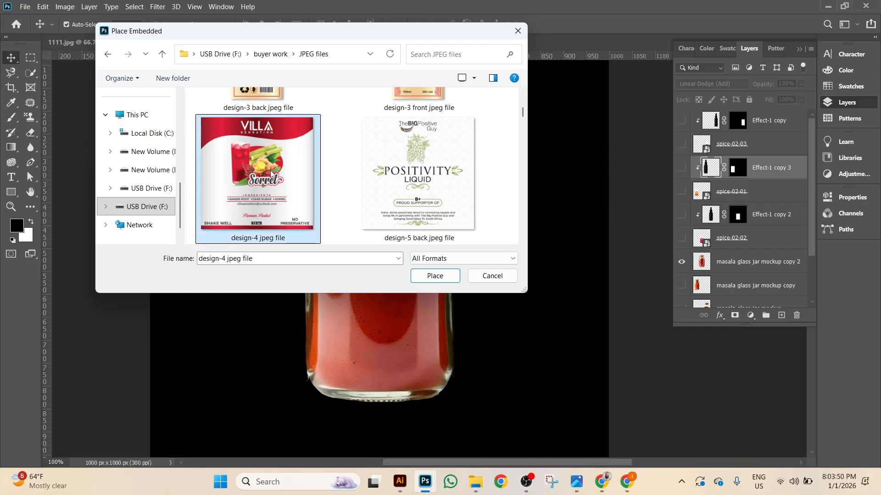
scroll(271, 173, "down", 7)
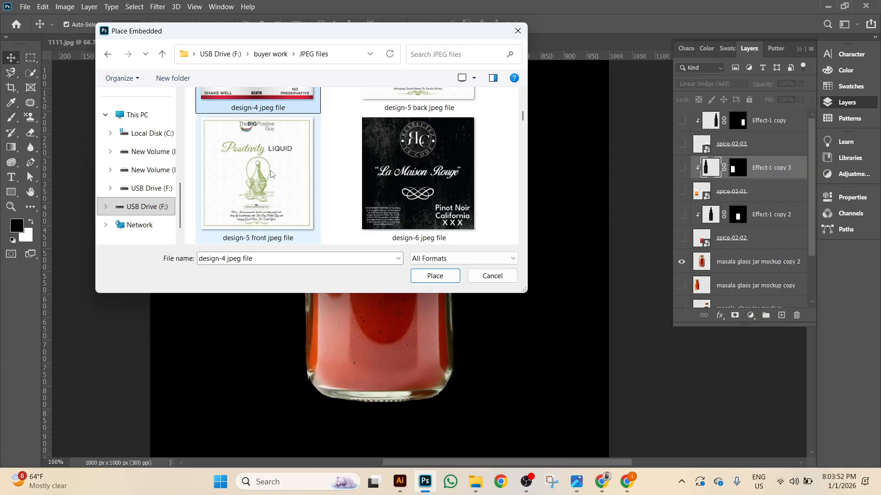
scroll(271, 173, "up", 3)
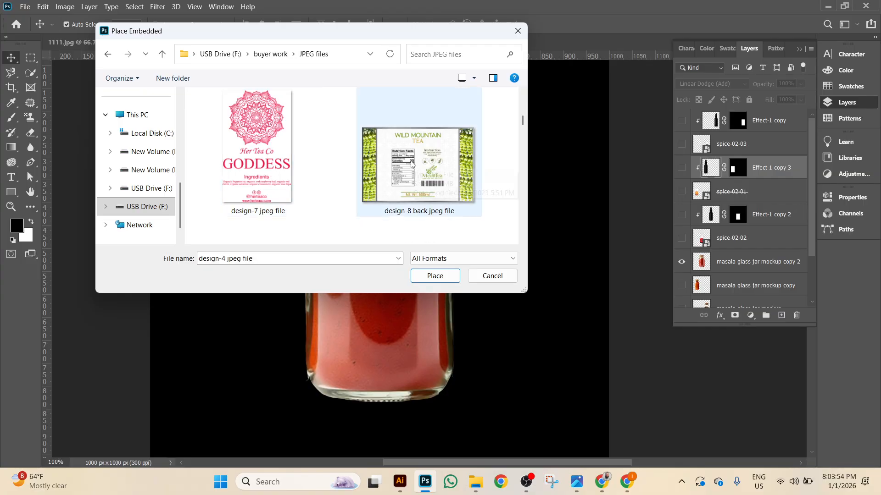
scroll(356, 164, "down", 3)
double_click(224, 187)
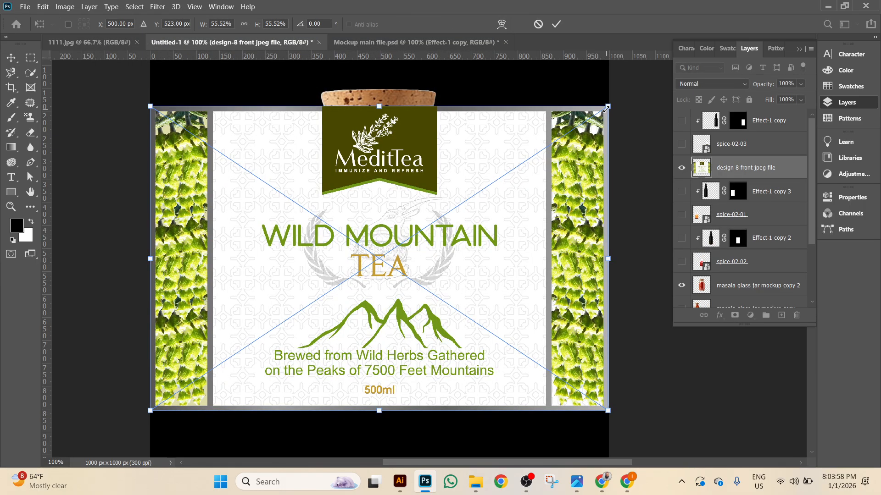
Scale the placed label down to about a quarter and position it on the jar's front.
left_click_drag(605, 110, 487, 216)
left_click_drag(421, 263, 418, 289)
left_click(555, 24)
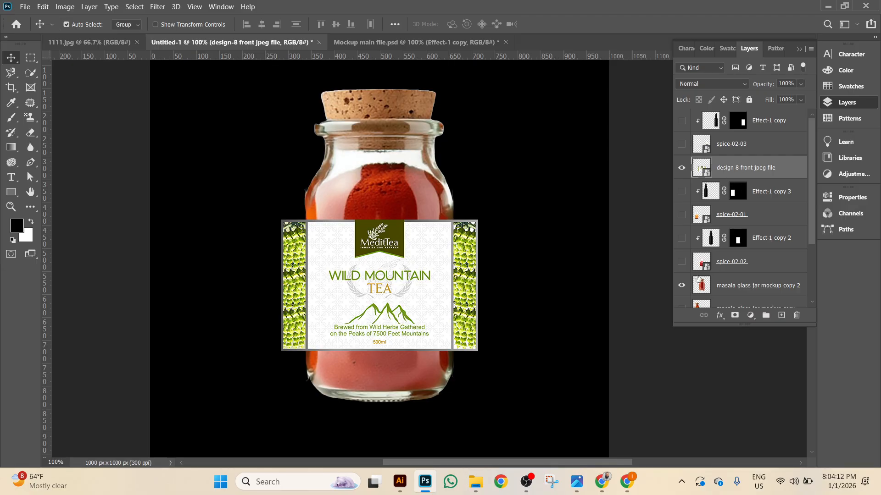
Move the label layer directly above the jar layer and make it a clipping mask.
left_click(687, 294)
left_click(683, 170)
left_click(682, 169)
key("ctrl+bracketleft")
key("ctrl+bracketleft")
key("ctrl+bracketleft")
key("ctrl+bracketleft")
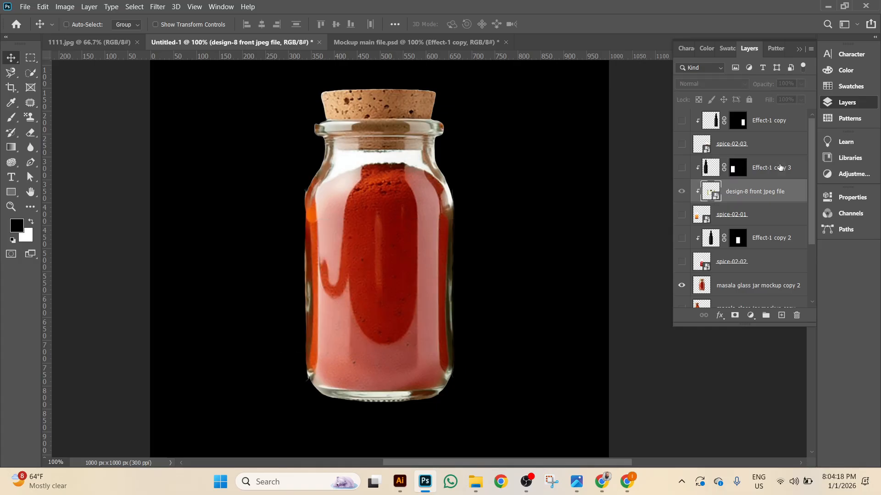
key("ctrl")
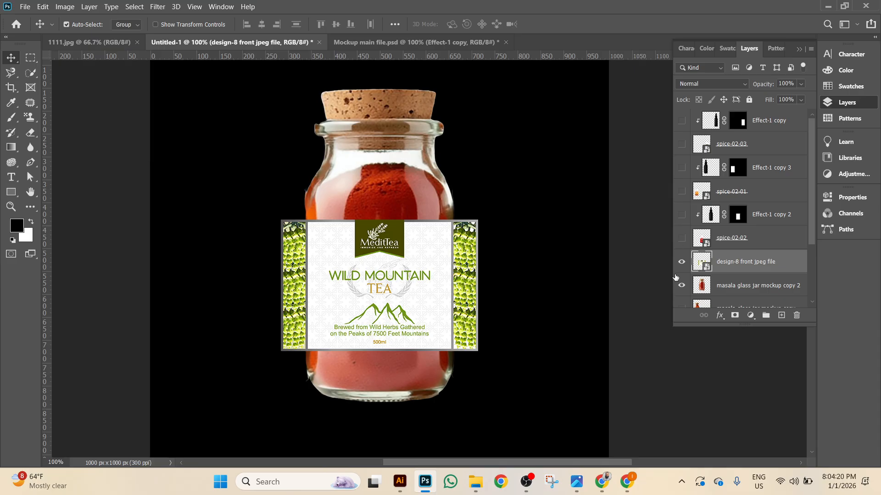
left_click(683, 265)
right_click(775, 265)
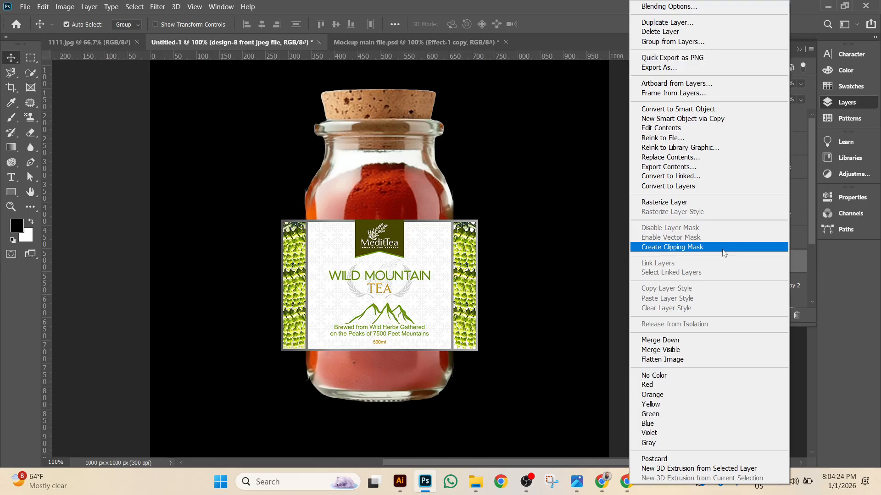
left_click(724, 248)
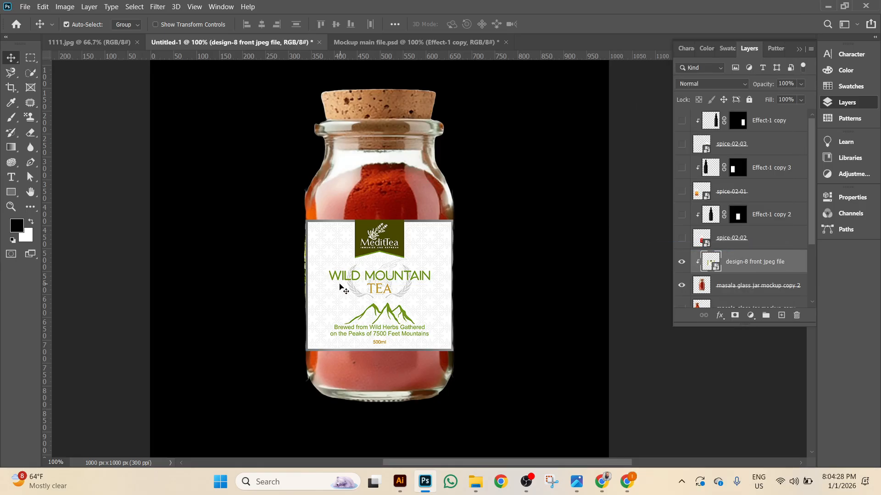
scroll(391, 270, "down", 2)
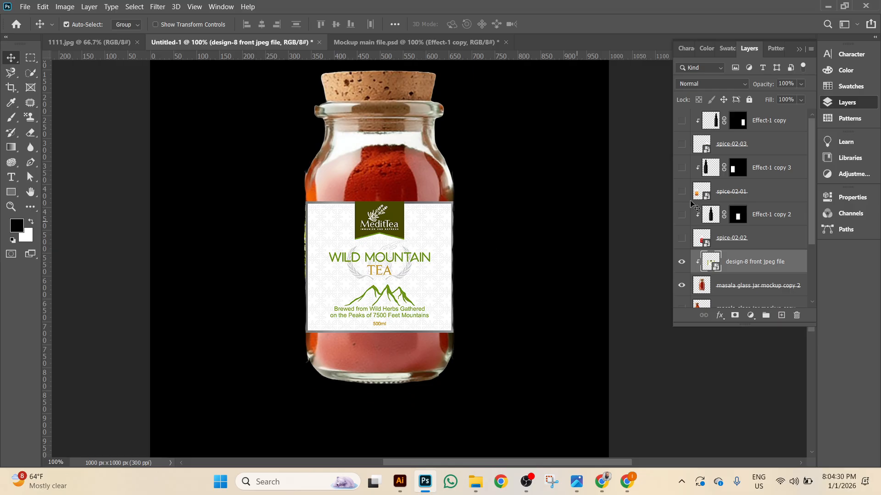
Move the Effect-1 copy 2 highlight layer above the label and make it visible.
left_click(773, 216)
key("ctrl")
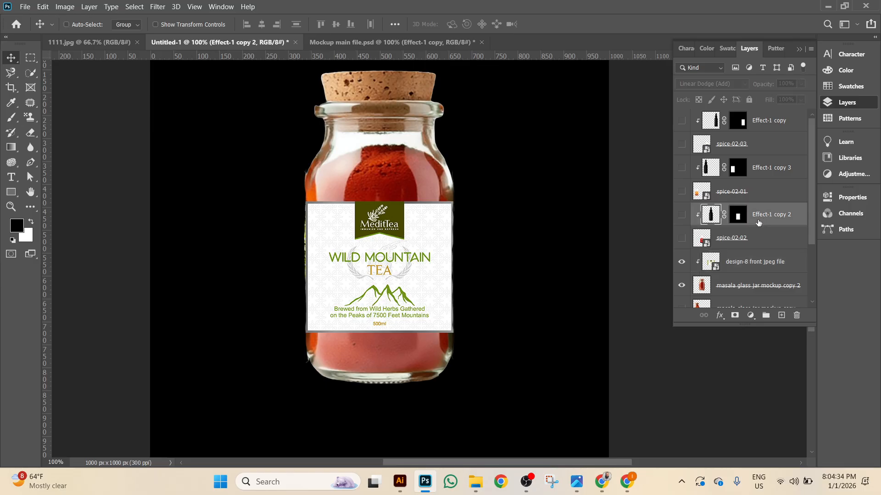
key("ctrl+bracketleft")
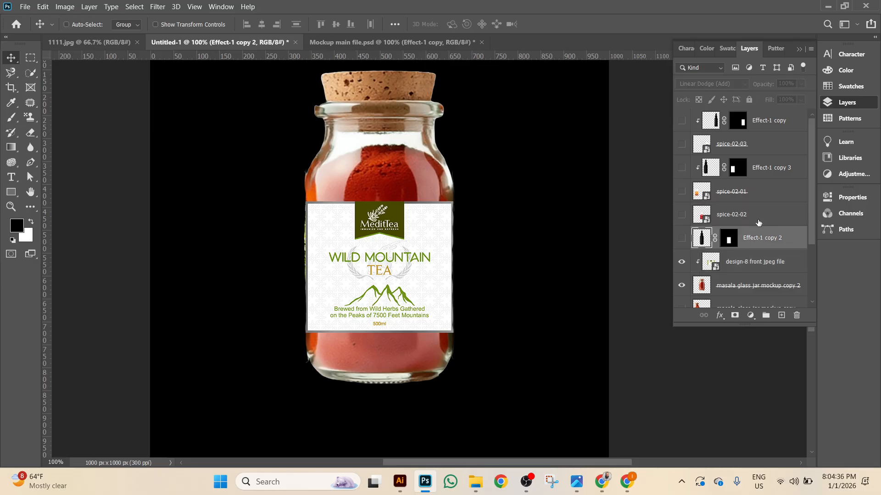
left_click(681, 238)
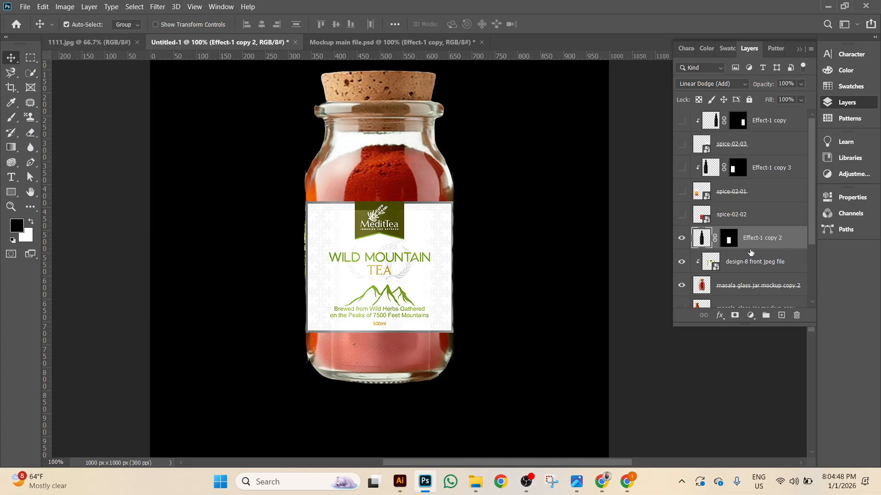
Transform the highlight to about 171% width and 90% height across the jar.
key("ctrl+t")
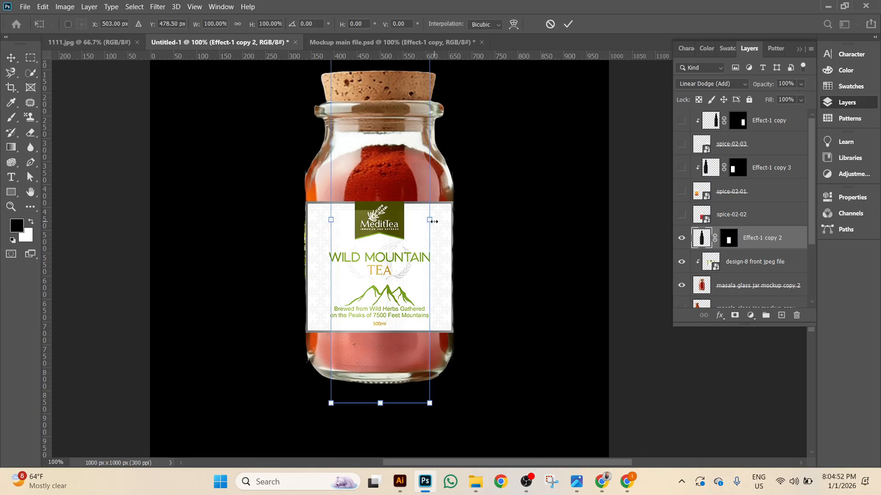
left_click_drag(434, 221, 465, 221)
left_click_drag(381, 403, 383, 367)
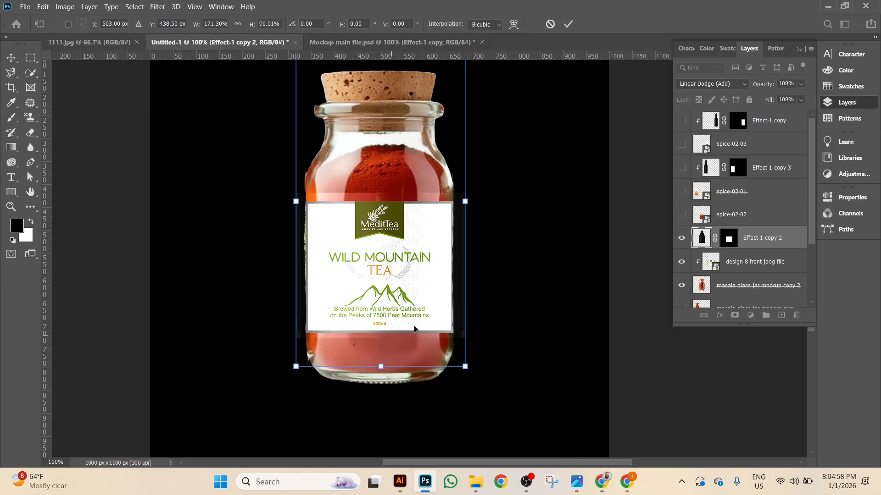
left_click(569, 26)
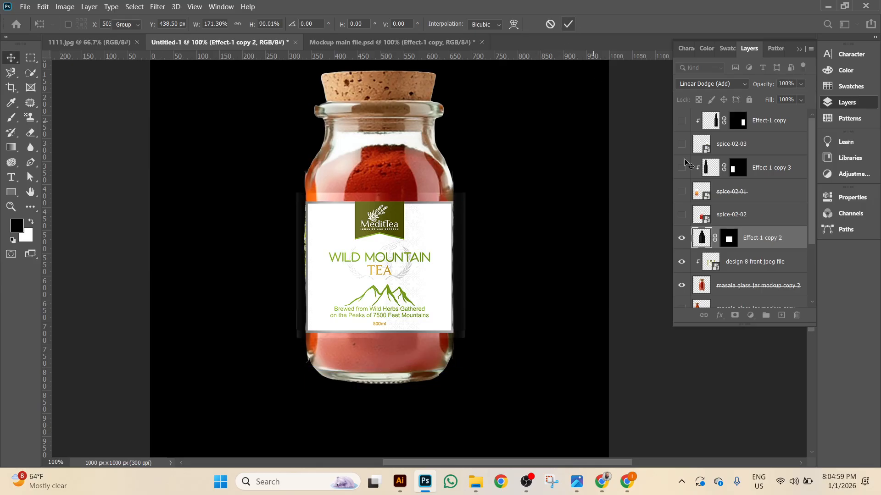
Clip Effect-1 copy 2 to the label and compare the result with undo and redo.
right_click(780, 244)
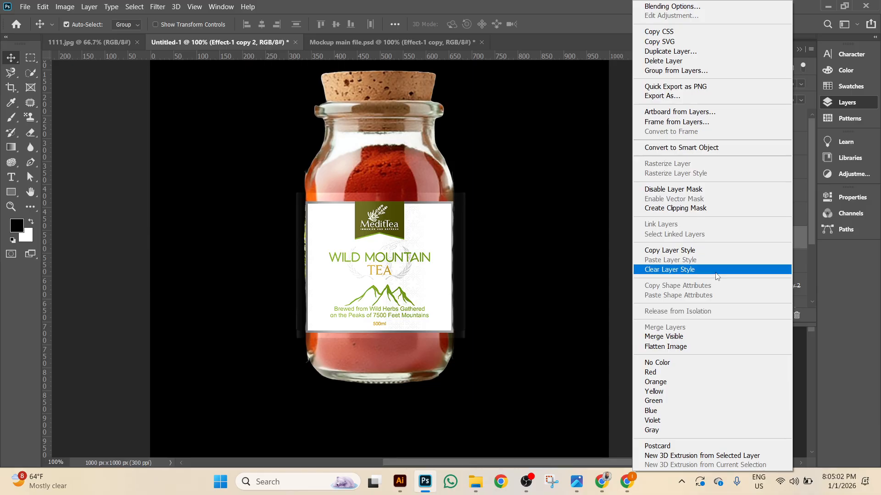
left_click(730, 212)
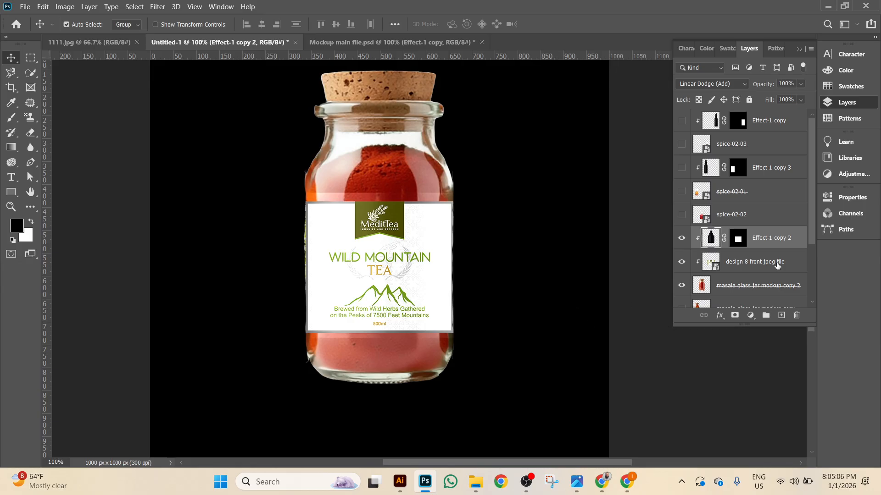
right_click(801, 236)
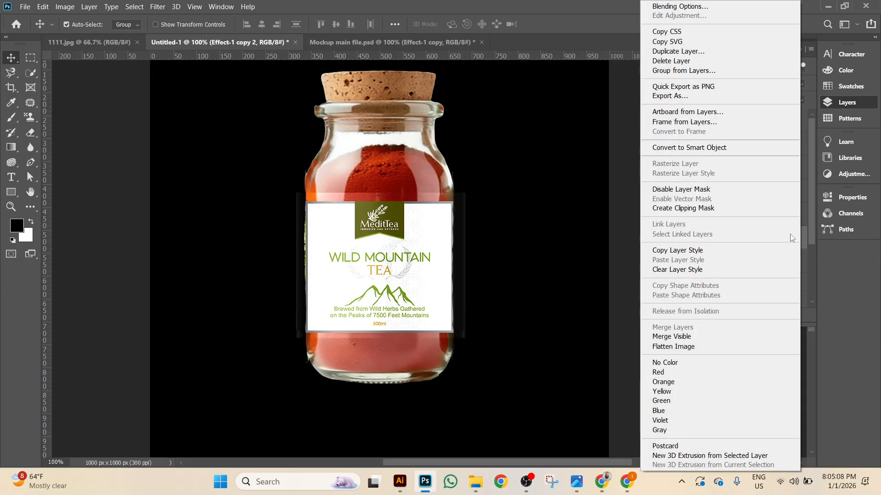
left_click(749, 215)
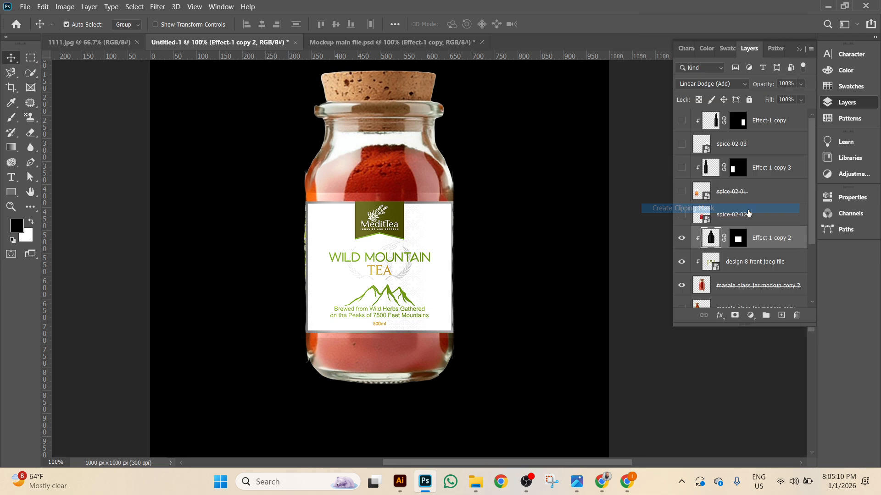
left_click(681, 263)
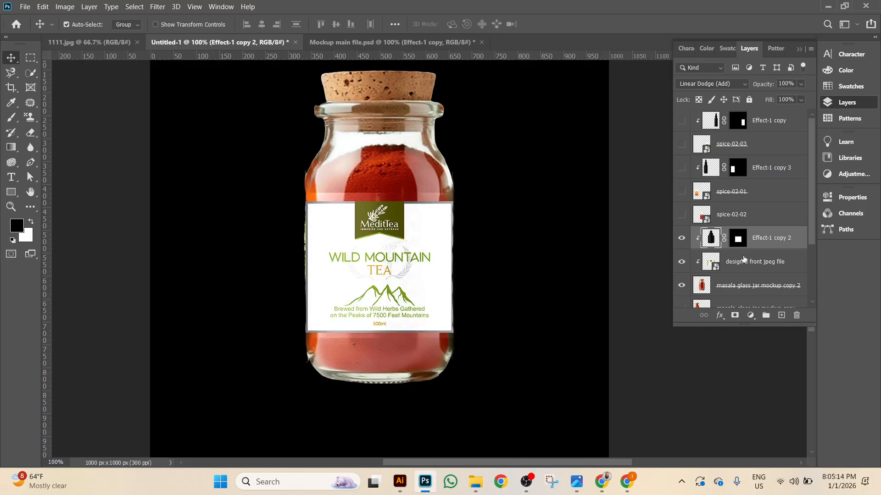
key("ctrl+z")
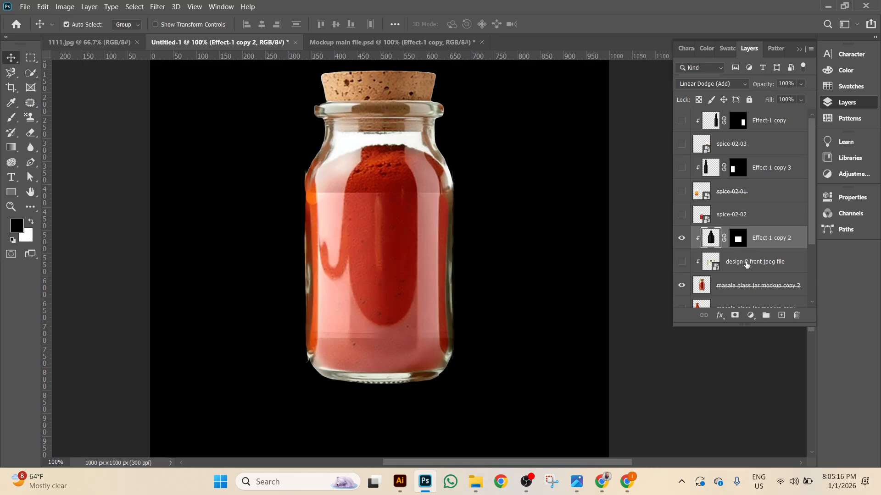
key("ctrl+shift+z")
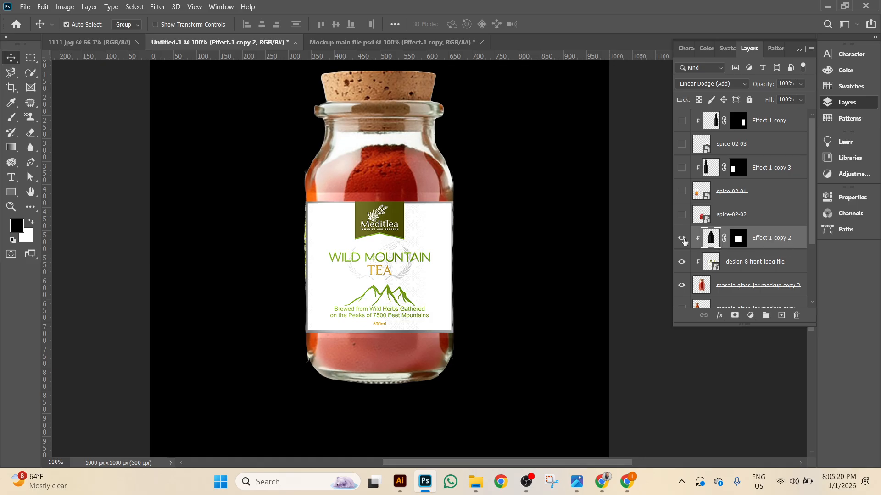
Release Effect-1 copy 2's clipping mask, toggling its visibility to compare.
left_click(682, 238)
left_click(682, 239)
right_click(768, 241)
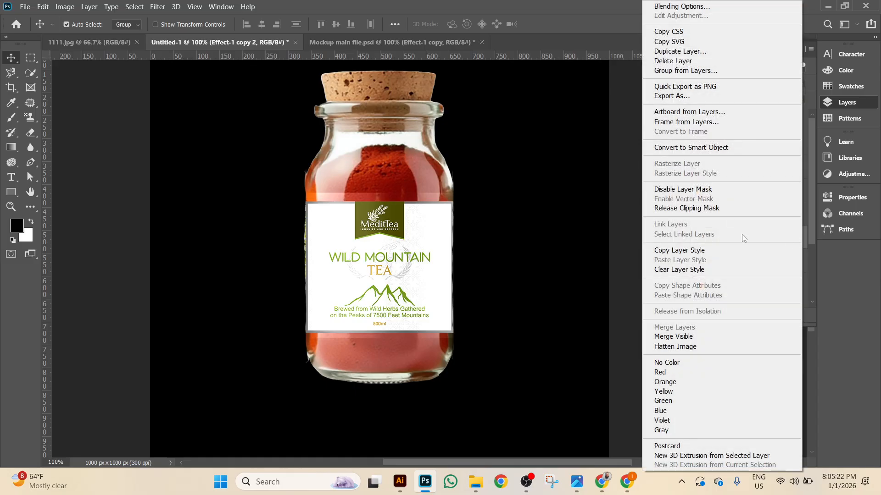
left_click(729, 210)
left_click(681, 238)
left_click(679, 238)
Keep the design-8 label clipped above the jar and delete Effect-1 copy 2.
left_click(769, 262)
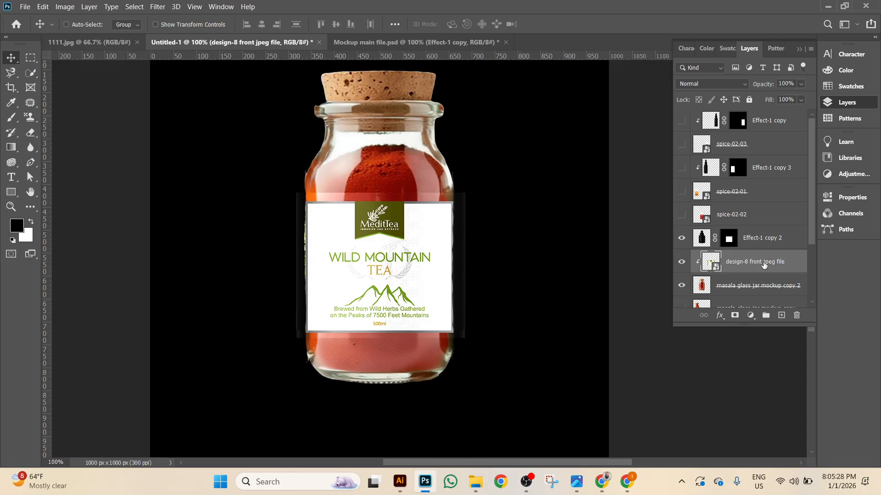
key("ctrl+bracketleft")
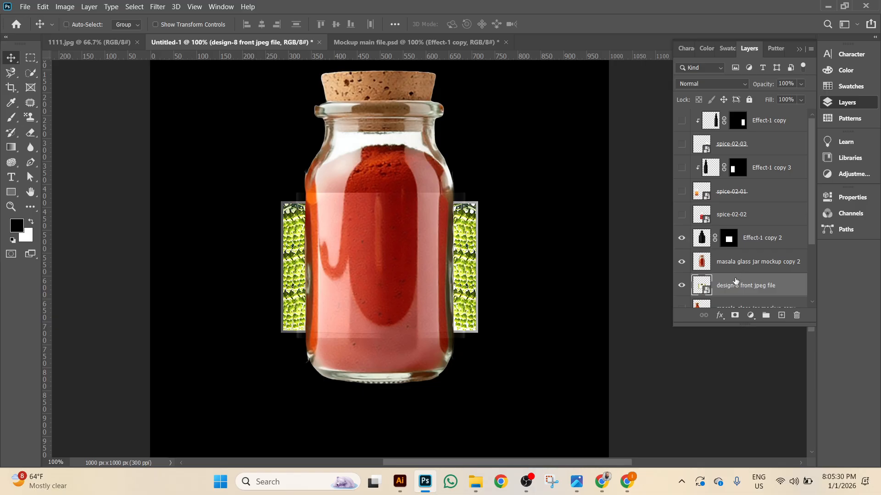
key("ctrl+z")
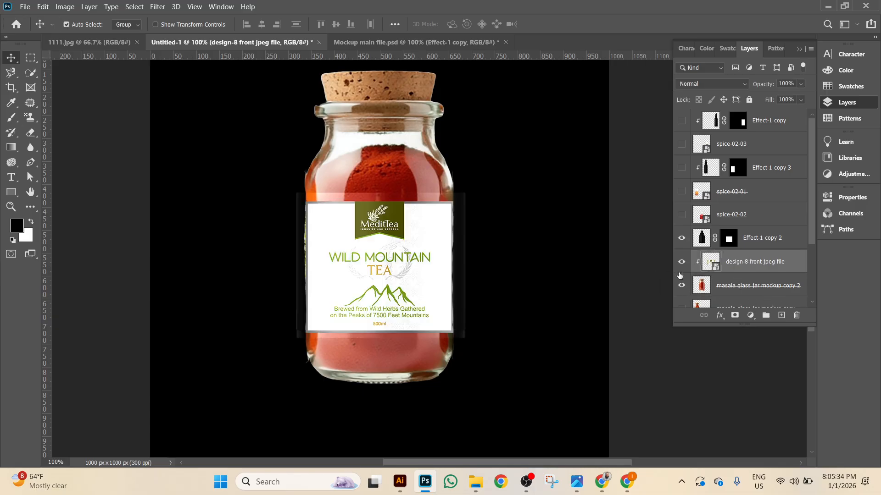
left_click(682, 262)
left_click(682, 261)
left_click(769, 239)
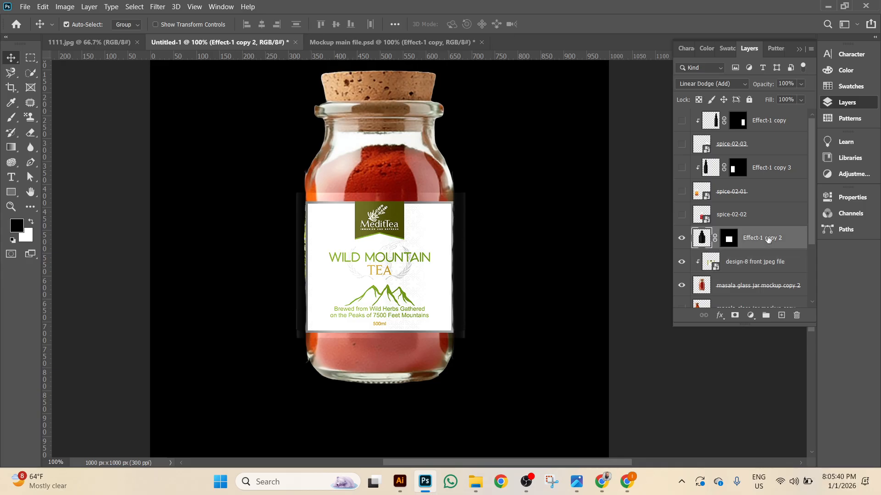
key("Delete")
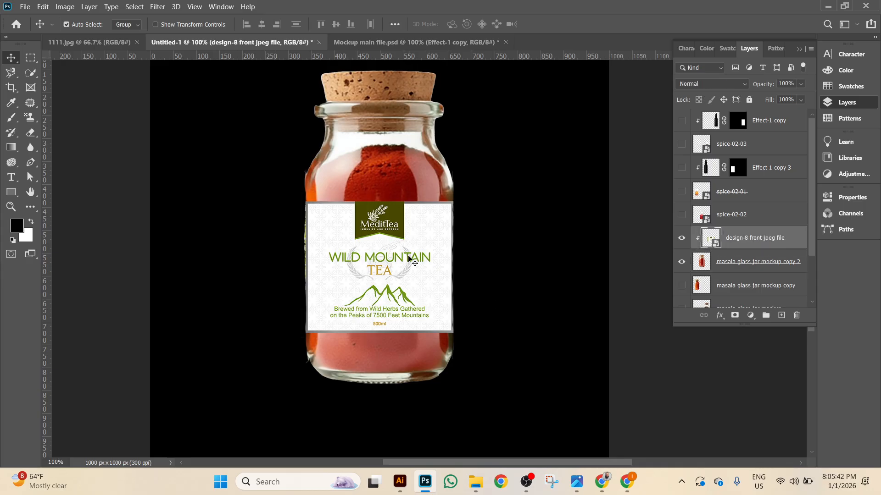
Open Dropper Bottle Mock Up.psd from USB Drive (F:) > aaa.
left_click(25, 6)
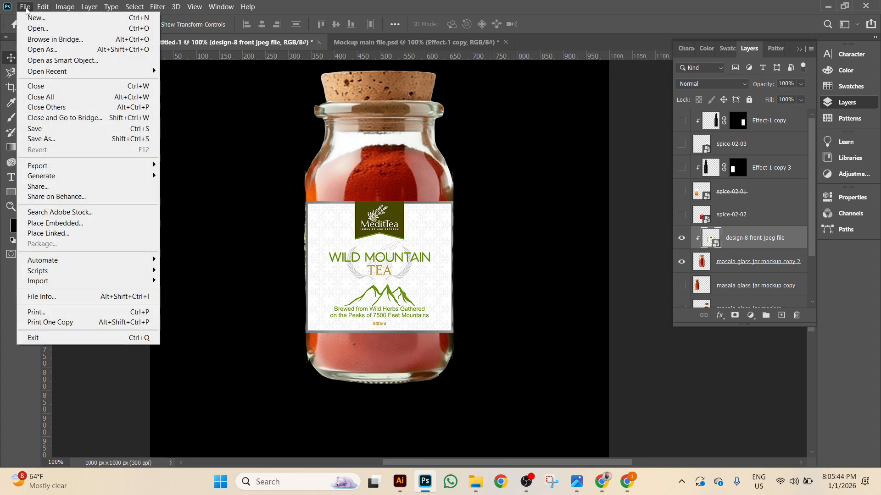
left_click(46, 30)
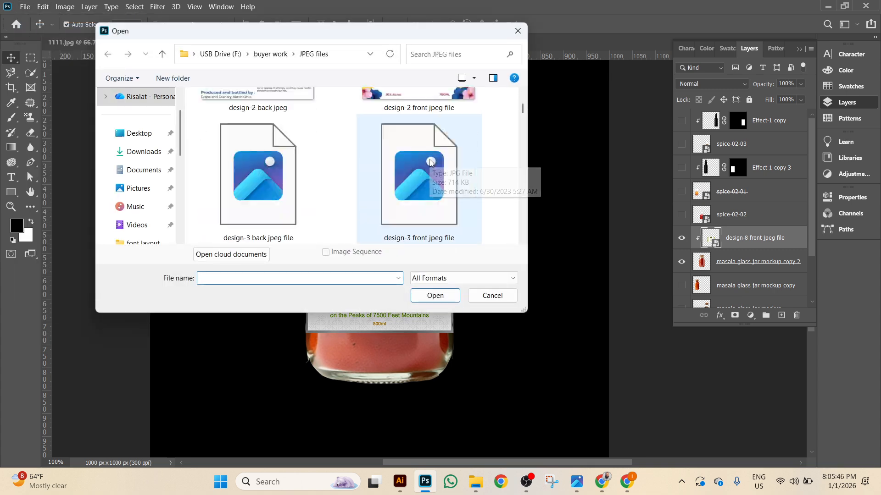
scroll(148, 133, "down", 6)
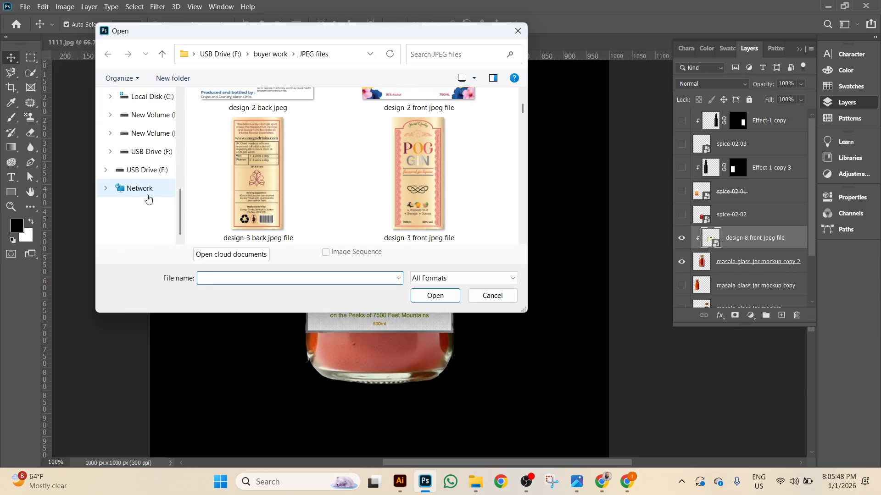
left_click(147, 170)
scroll(413, 156, "up", 2)
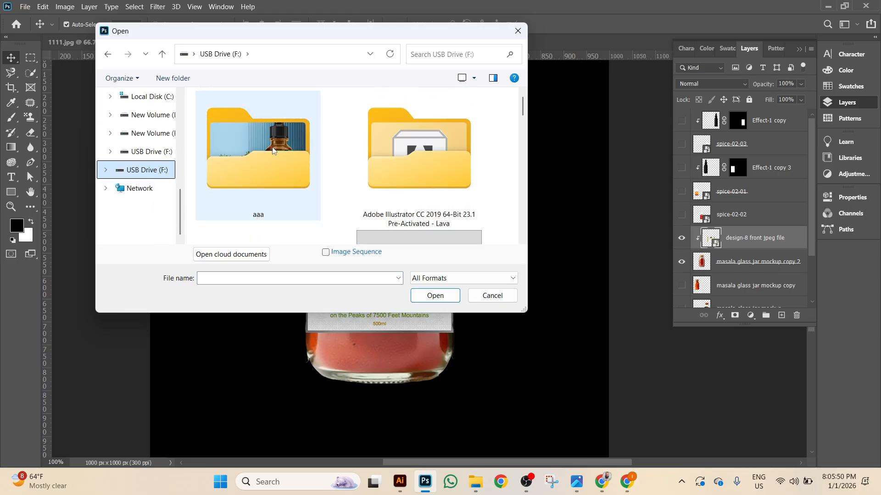
double_click(250, 156)
double_click(443, 170)
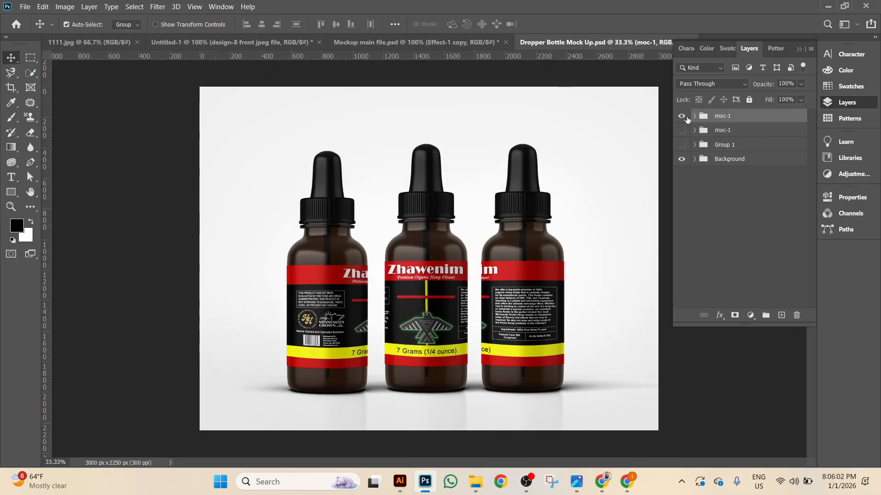
Hide moc-1 and Background, expand Group 1, and drag Global Reflection into the jar document.
left_click(682, 117)
left_click(683, 158)
left_click(681, 146)
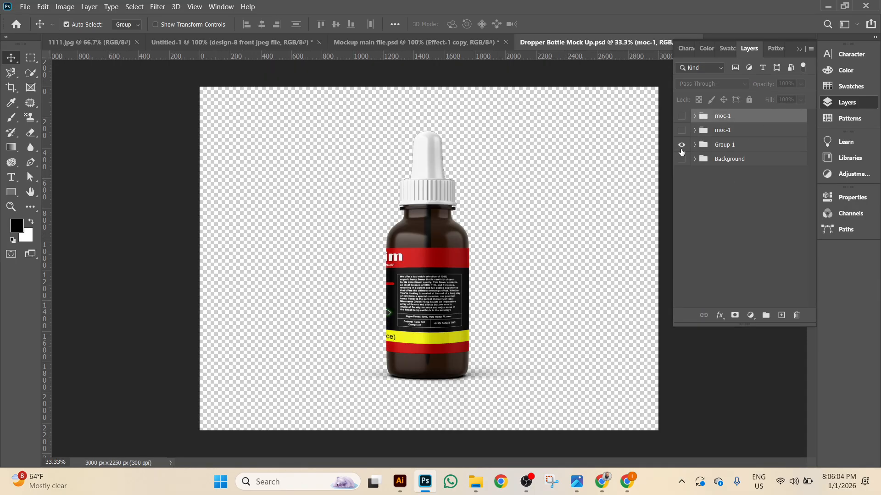
left_click(694, 145)
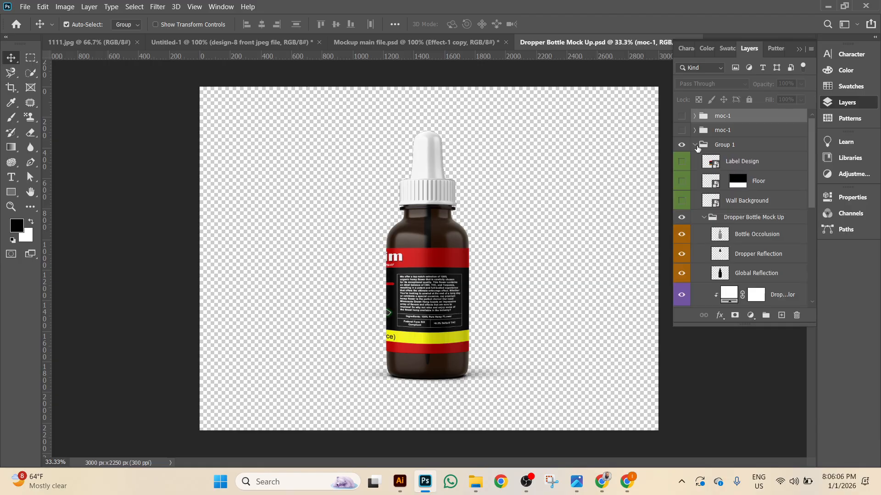
scroll(731, 233, "down", 3)
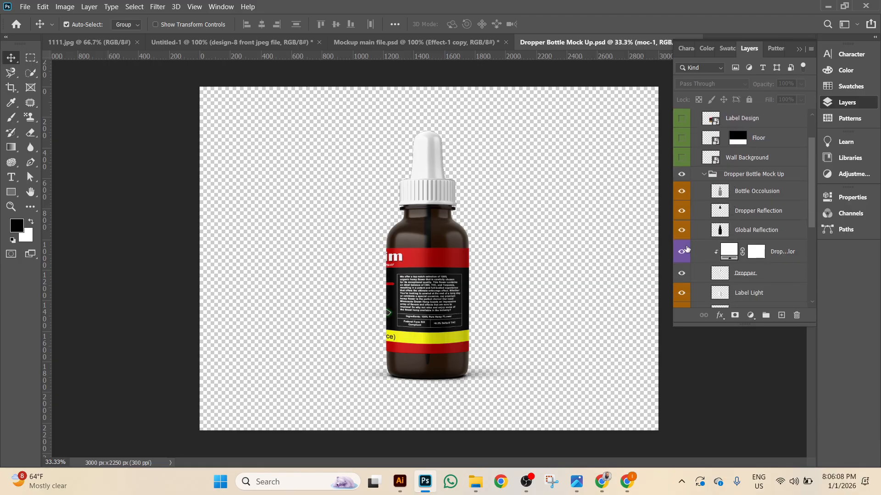
left_click(681, 231)
left_click(681, 230)
left_click(681, 231)
left_click(681, 230)
mouse_move(769, 235)
left_mouse_down()
mouse_move(790, 231)
mouse_move(549, 189)
mouse_move(246, 112)
mouse_move(132, 42)
mouse_move(303, 41)
mouse_move(429, 252)
left_mouse_up()
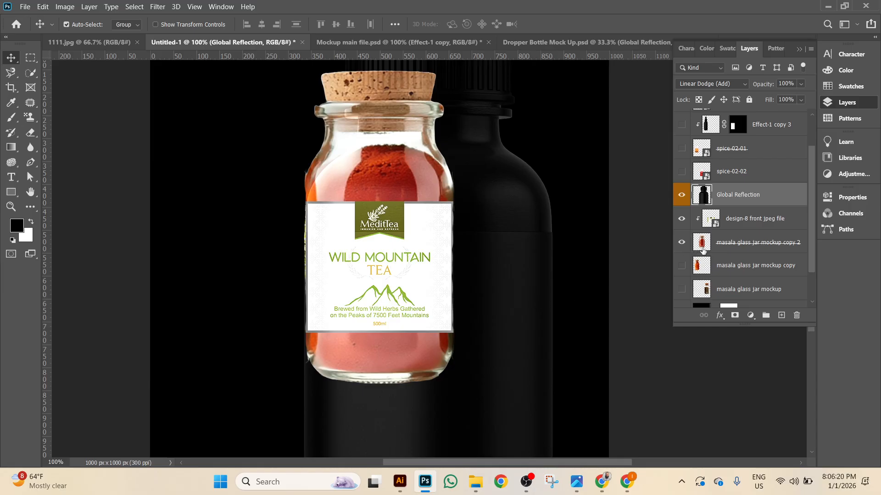
With the label hidden, move the Global Reflection bottle up-left over the jar.
left_click(682, 219)
left_click(682, 219)
left_click(682, 219)
left_click_drag(500, 298, 469, 207)
key("ctrl+minus")
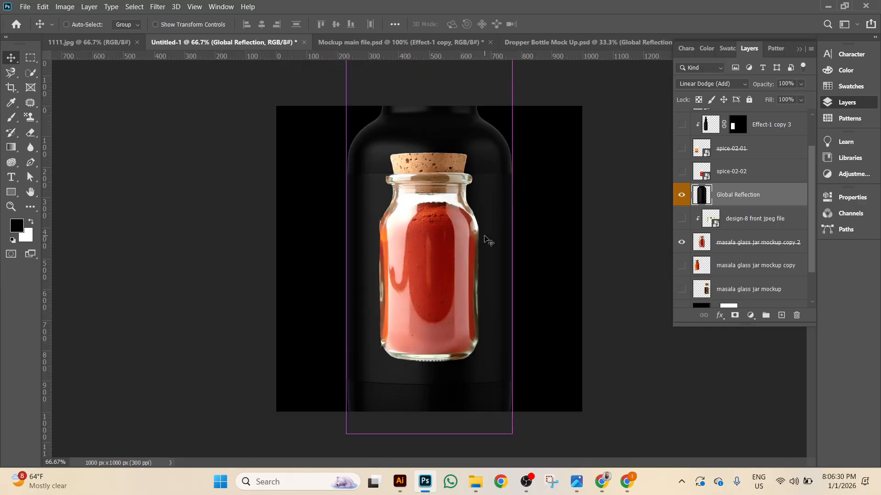
Scale Global Reflection down to about 67% and fit it over the glass jar.
key("ctrl+t")
left_click_drag(513, 433, 475, 355)
left_click_drag(433, 283, 433, 305)
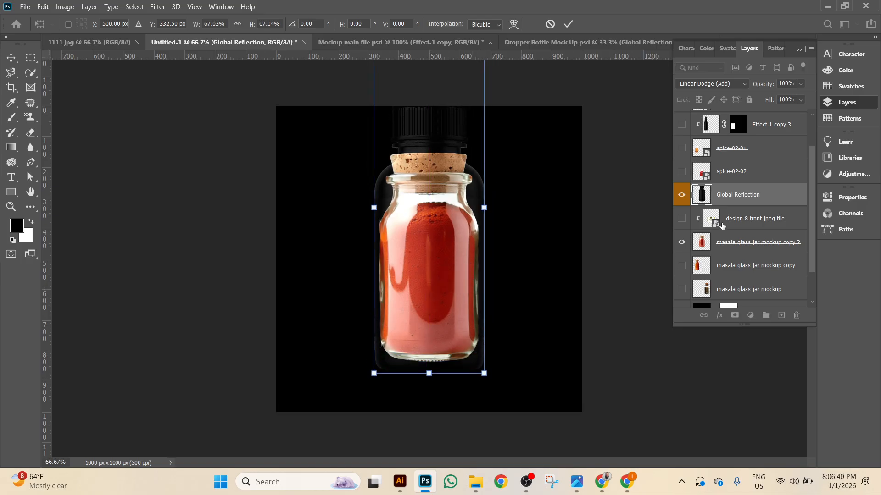
left_click(682, 218)
left_click(682, 219)
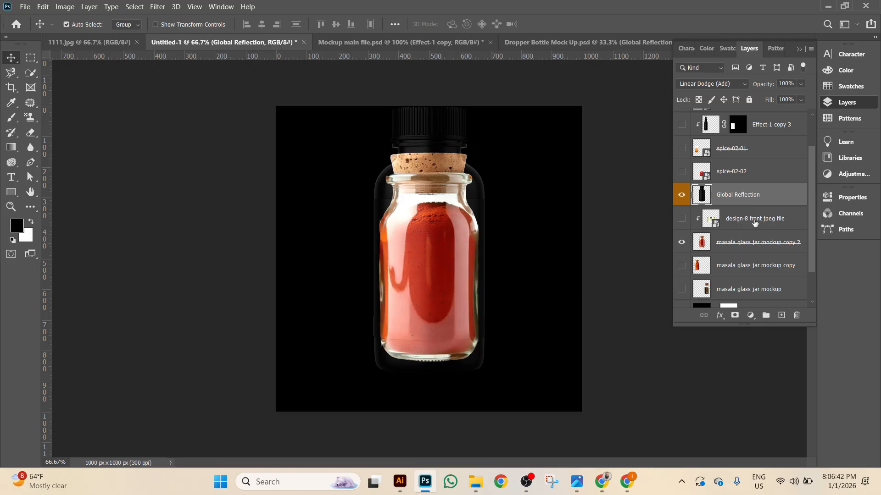
right_click(754, 220)
Release the label's clipping mask, show jar and label, hide Global Reflection, and zoom to 100%.
left_click(667, 248)
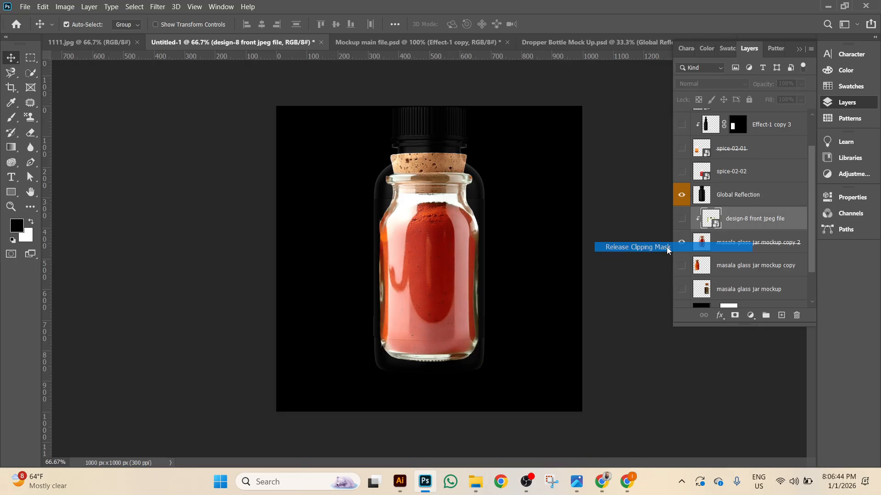
left_click(681, 242)
left_click(682, 243)
left_click(681, 219)
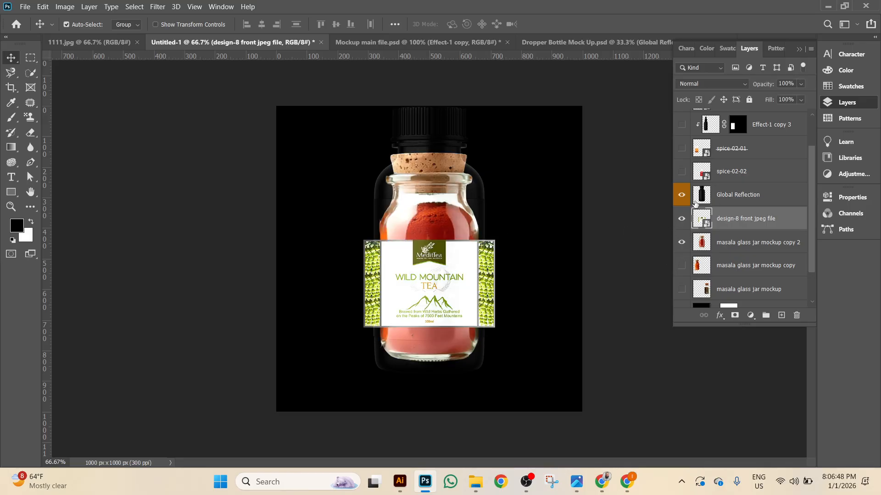
left_click(681, 195)
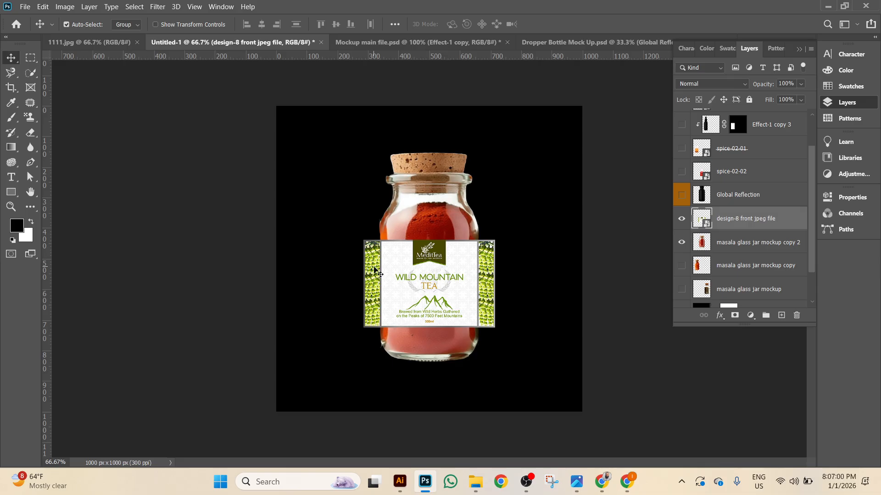
key("ctrl+plus")
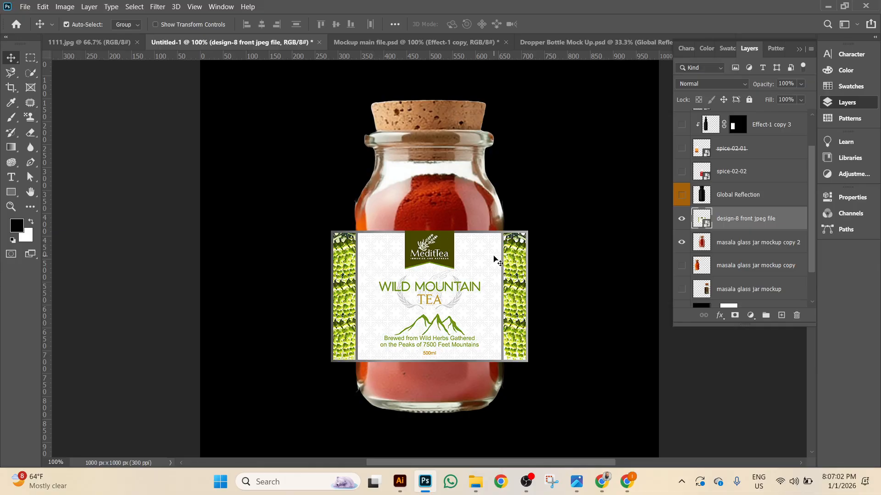
right_click(493, 259)
left_click(748, 214)
Warp the label, pulling its top and bottom edges down to follow the jar's curve.
key("ctrl+t")
right_click(584, 266)
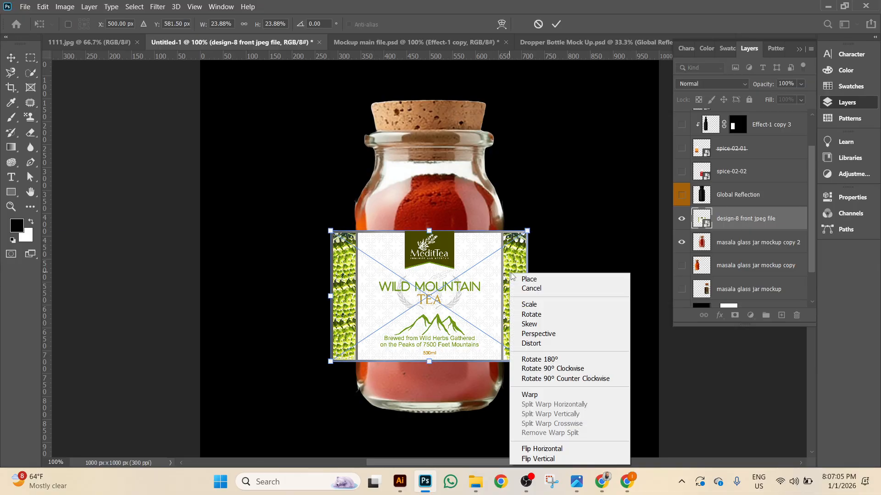
left_click(540, 397)
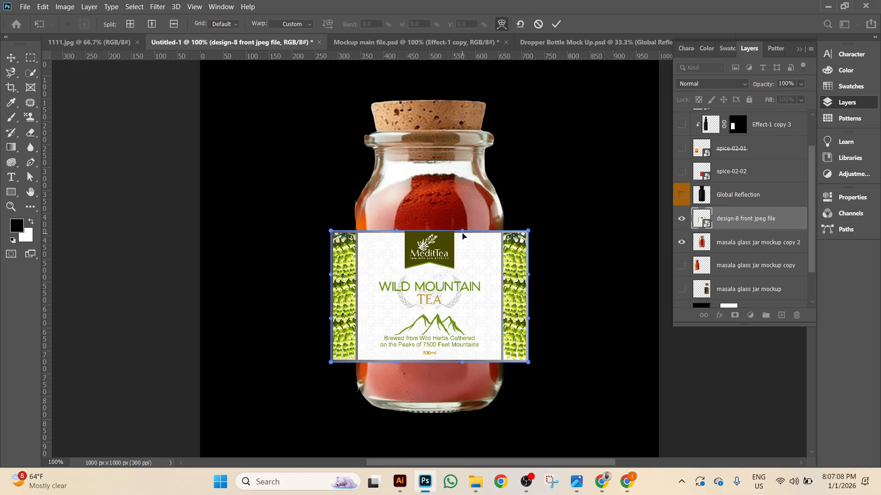
left_click_drag(462, 234, 462, 237)
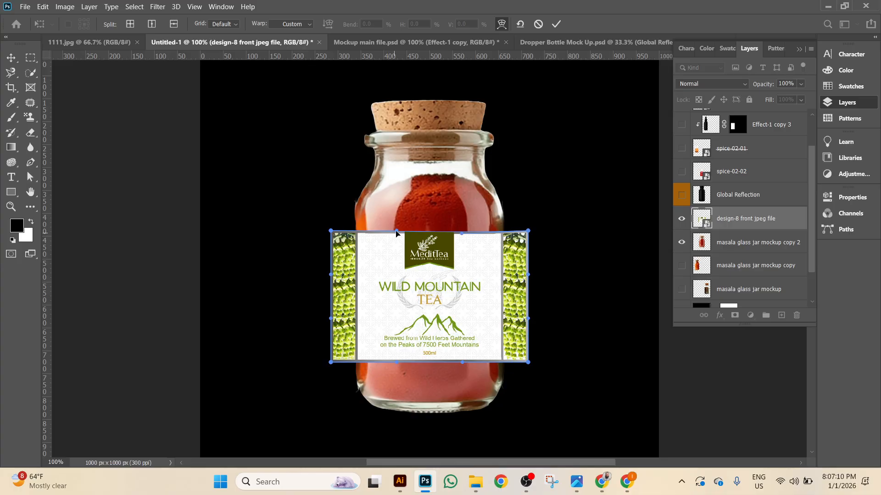
left_click_drag(396, 234, 397, 236)
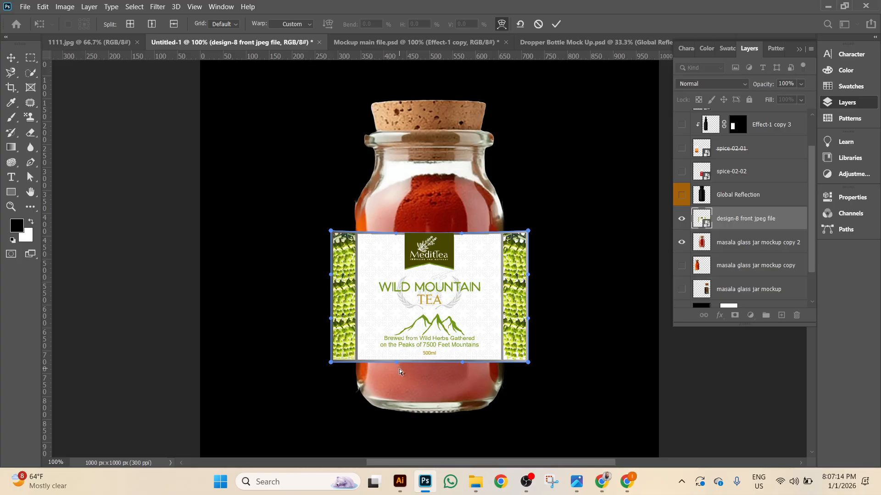
left_click_drag(396, 361, 396, 366)
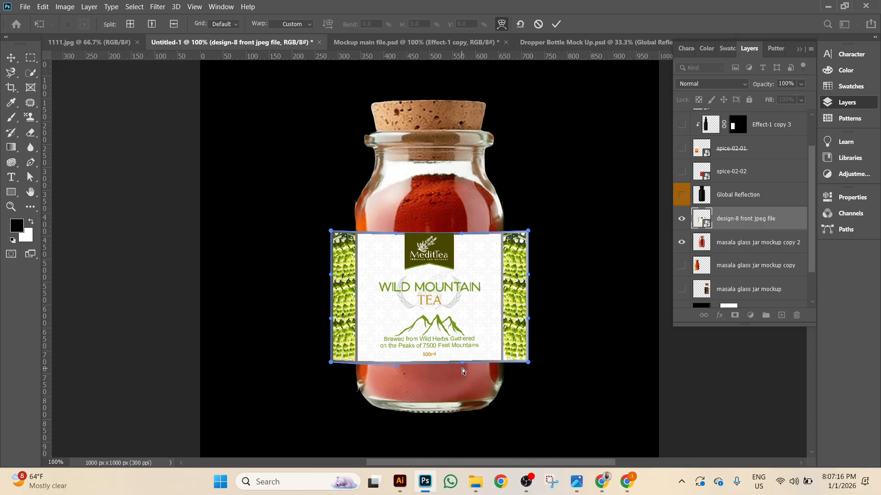
left_click_drag(460, 365, 459, 369)
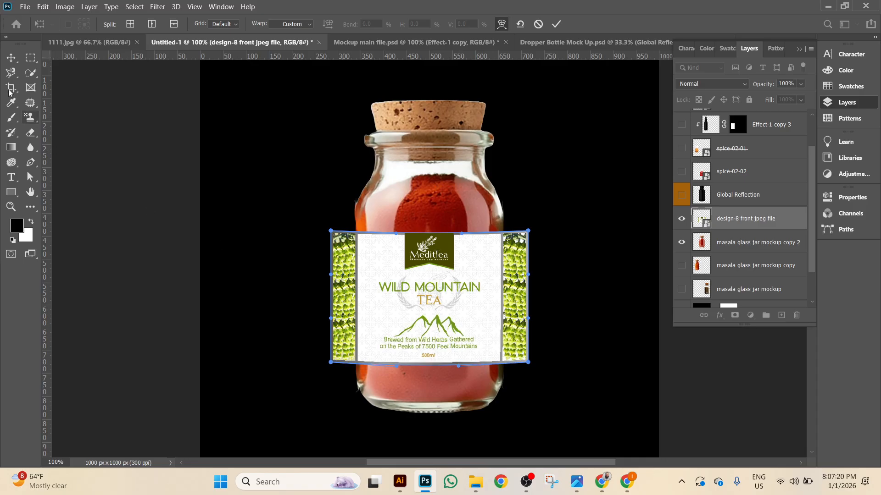
left_click(11, 57)
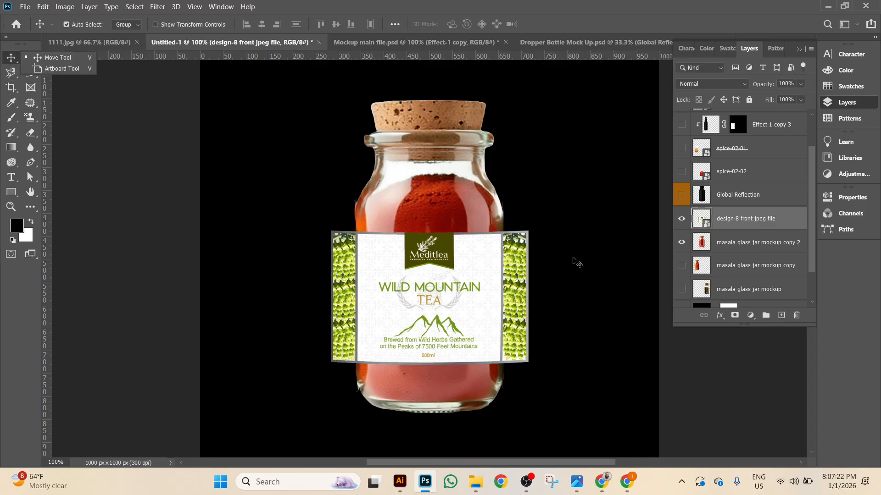
Add a layer mask to the design-8 front label from the jar layer's outline selection.
left_click(702, 242, "ctrl")
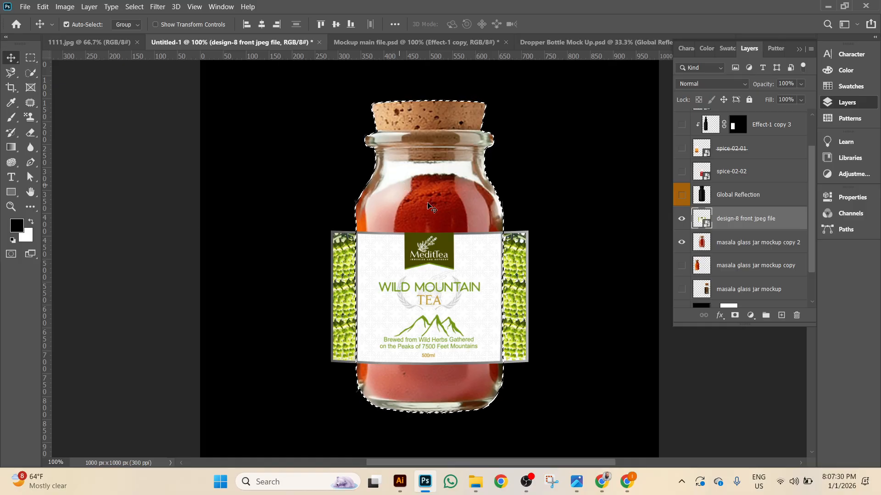
left_click(681, 219)
left_click(682, 218)
left_click(681, 221)
left_click(680, 222)
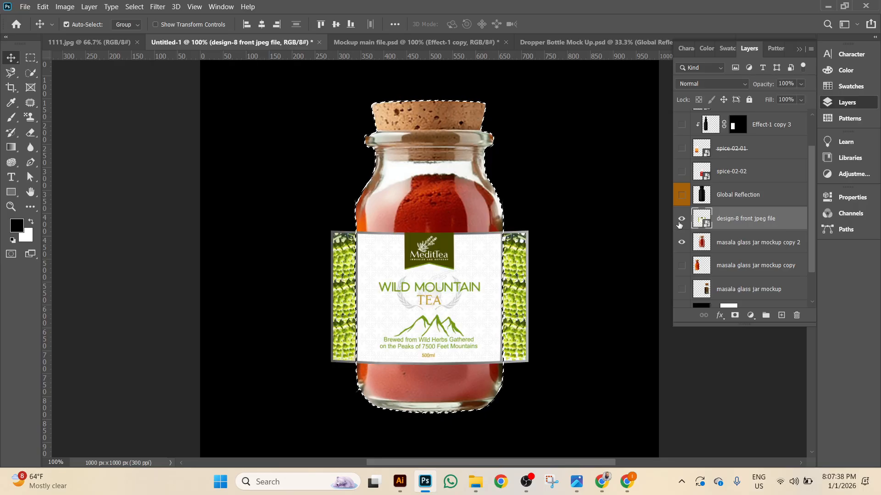
left_click(735, 316)
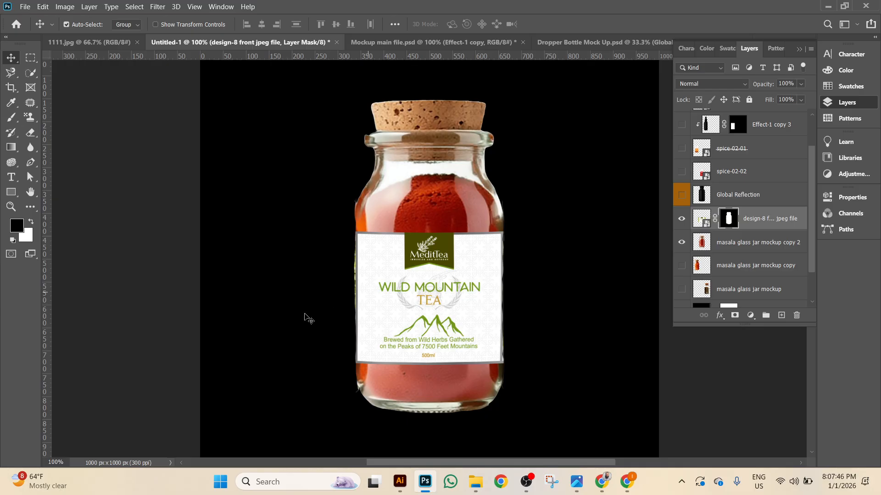
Show the Global Reflection layer and scale it to 93.41% over the tea label.
right_click(795, 223)
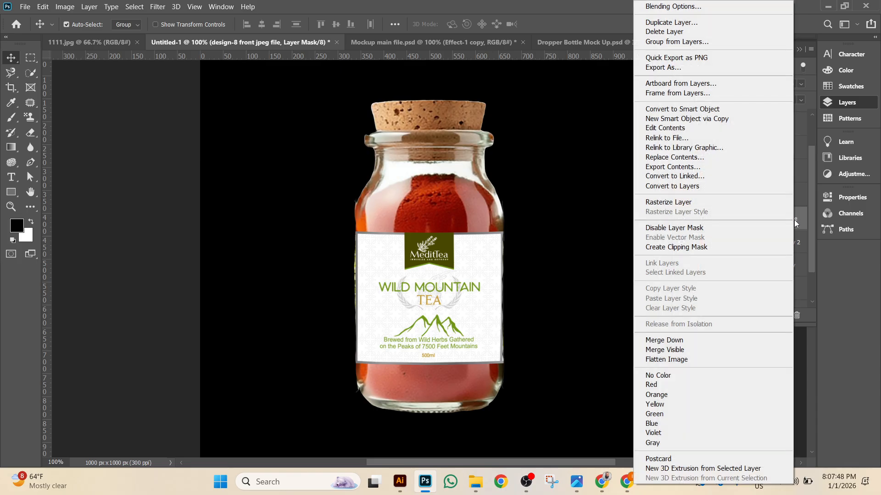
left_click(810, 231)
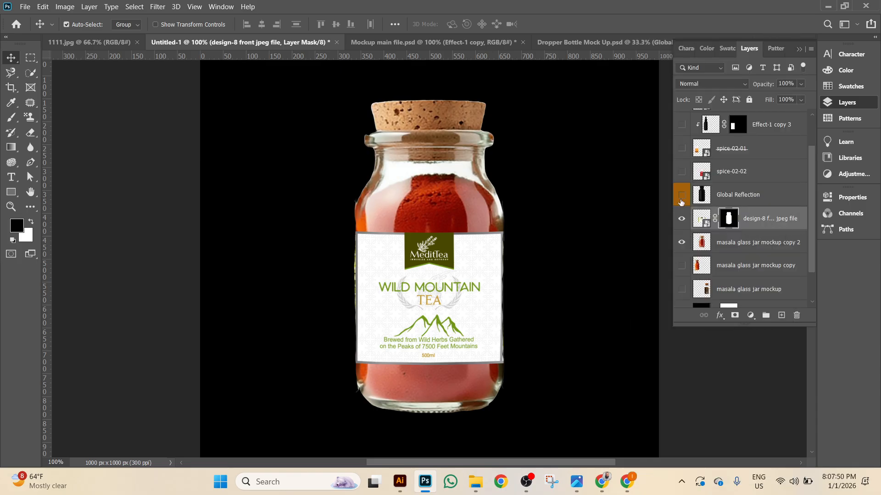
left_click(681, 196)
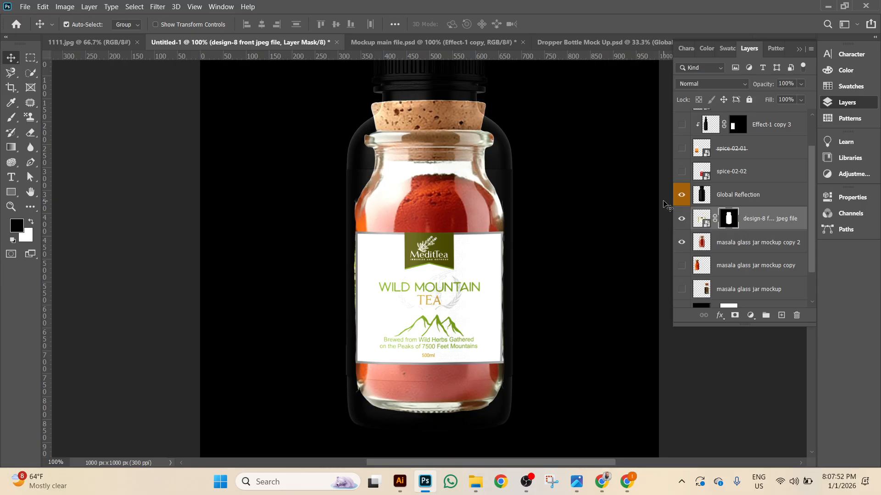
key("ctrl+plus")
scroll(442, 238, "down", 2)
scroll(442, 237, "down", 4)
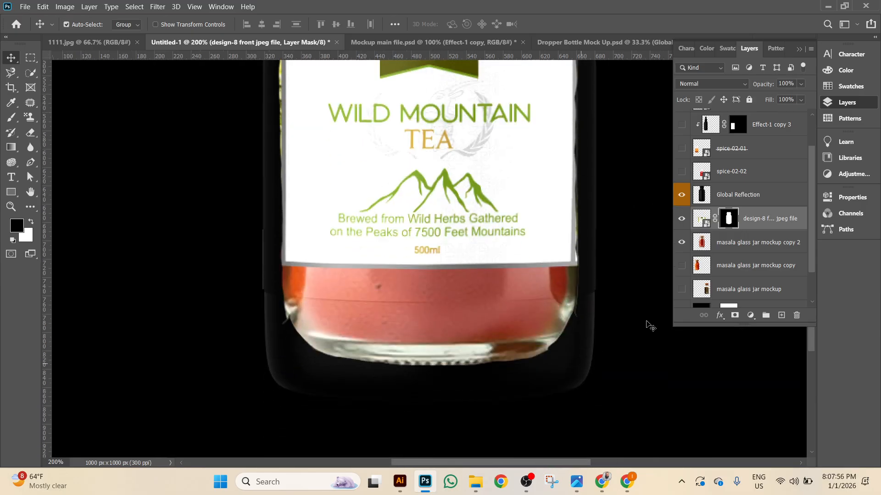
left_click(766, 197)
key("ctrl+t")
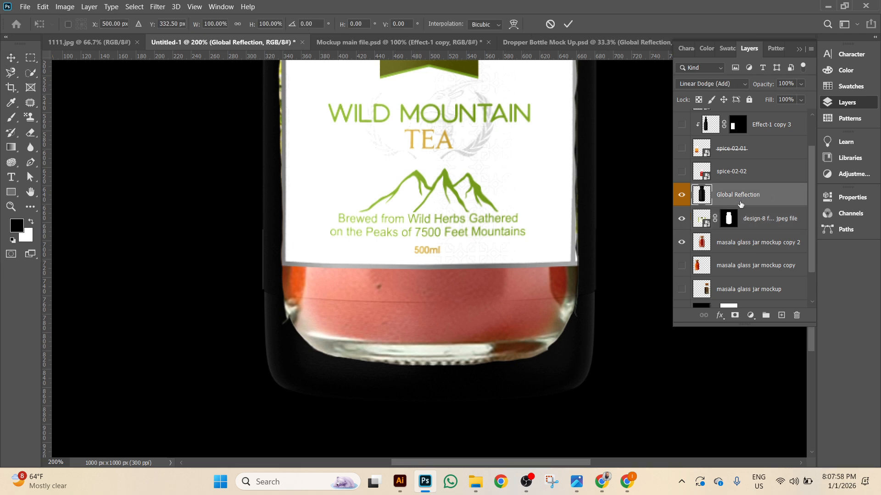
left_click_drag(596, 402, 584, 368)
scroll(464, 329, "up", 1)
scroll(464, 330, "up", 2)
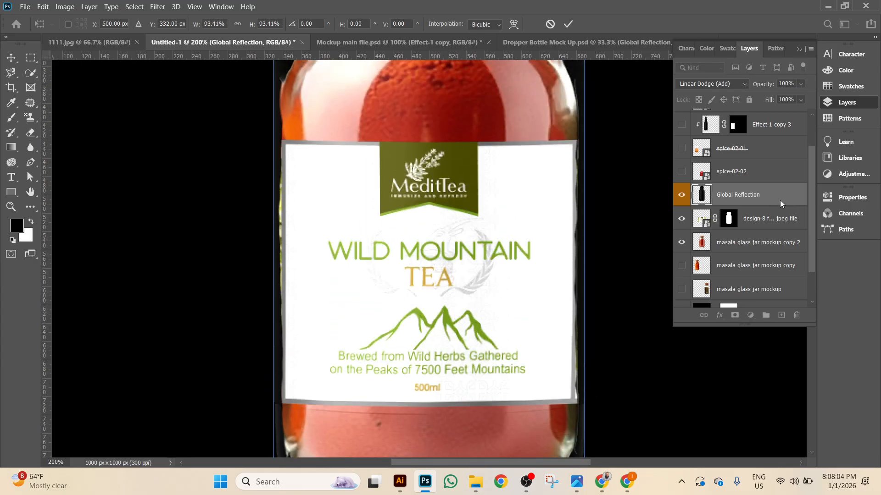
left_click(568, 24)
Clip Global Reflection to the label layer, then bring up the Dropper Bottle Mock Up document.
right_click(783, 200)
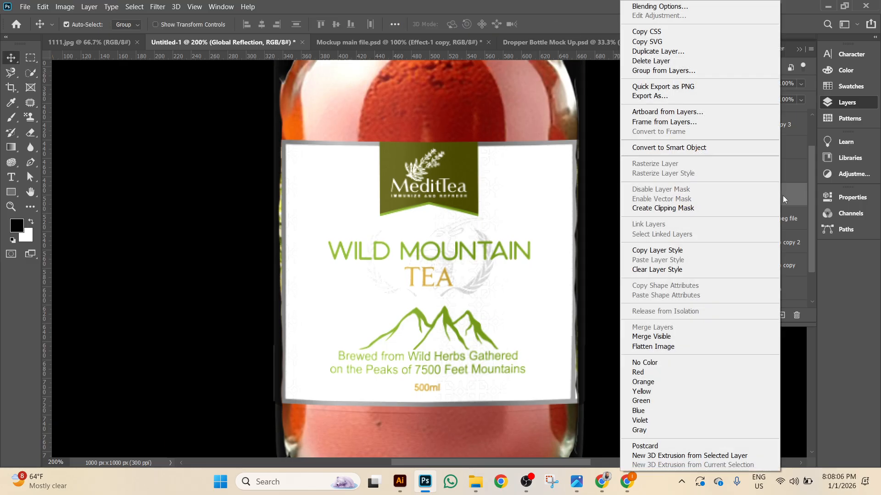
left_click(720, 209)
scroll(335, 281, "down", 1)
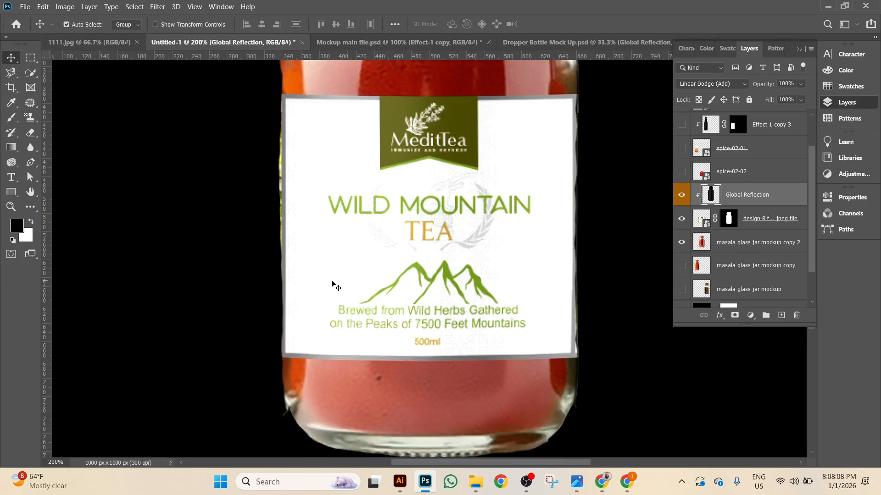
left_click(684, 196)
left_click(683, 197)
left_click(684, 198)
left_click(684, 197)
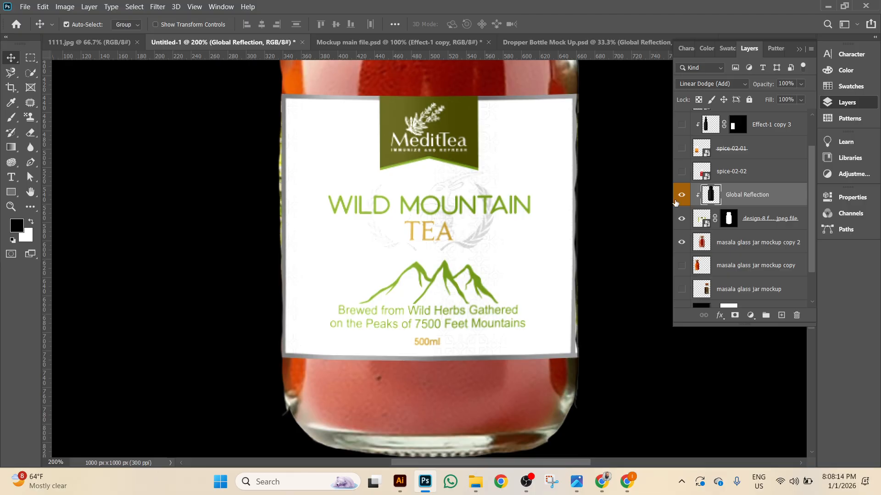
left_click(592, 44)
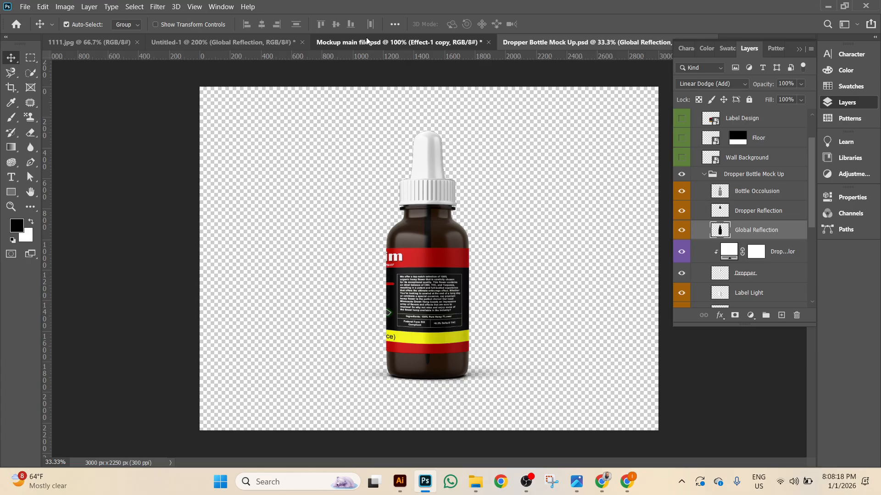
Return to the Wild Mountain Tea document and select the label layer.
left_click(389, 43)
left_click(89, 42)
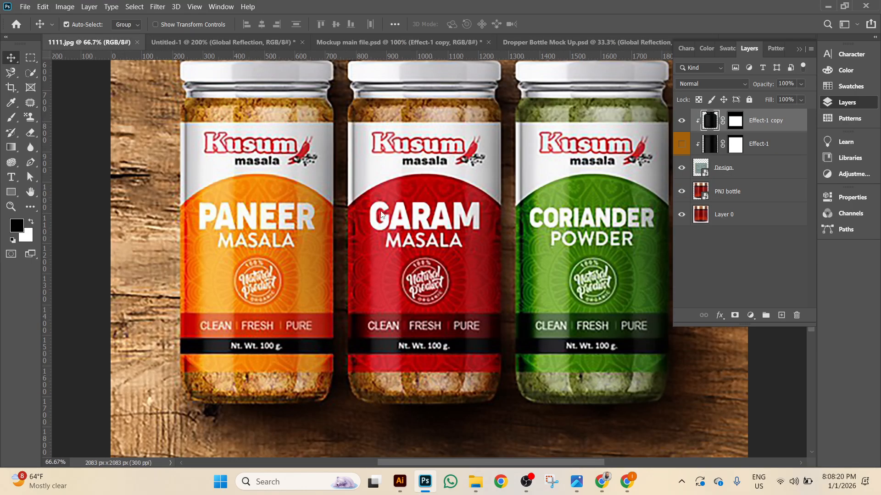
left_click(281, 46)
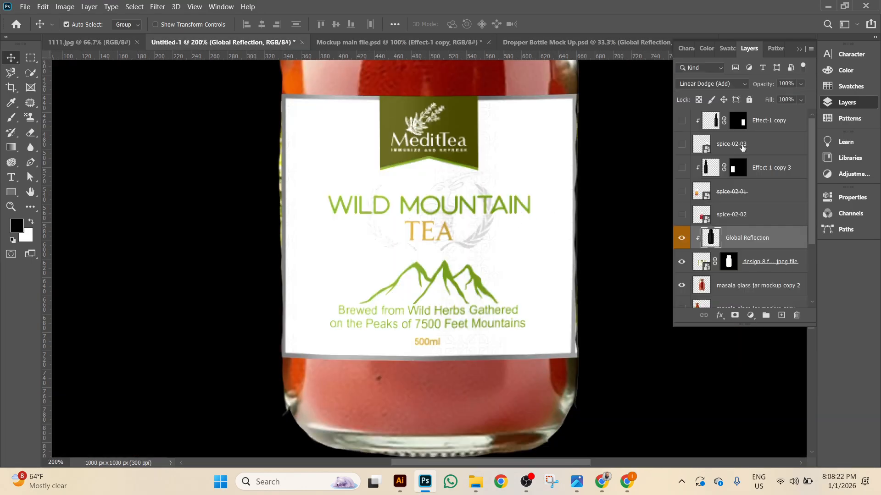
left_click(682, 270)
left_click(682, 270)
left_click(777, 271)
left_click(778, 271)
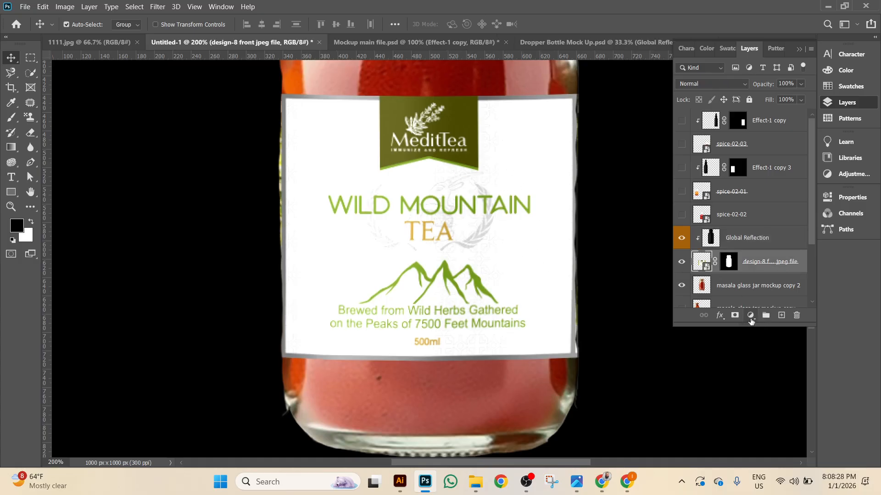
Add a Curves adjustment above the label and bend its midpoint to deepen the colours.
left_click(751, 315)
left_click(769, 175)
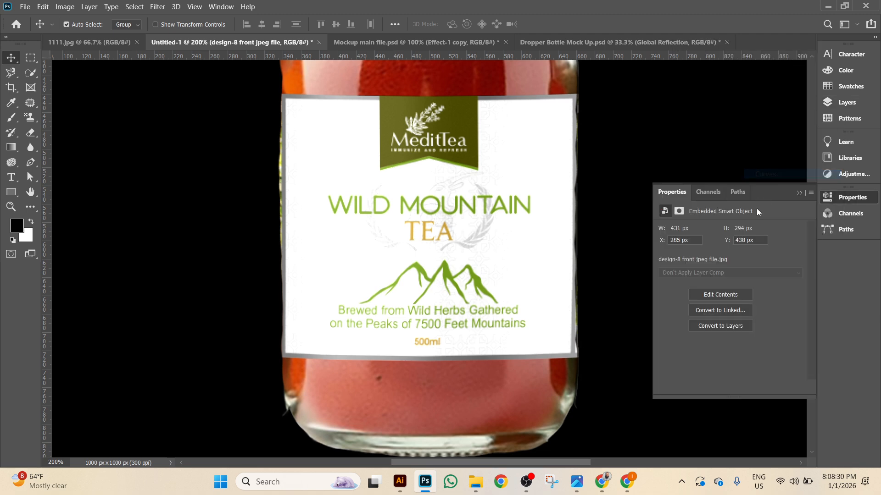
left_click_drag(740, 314, 760, 320)
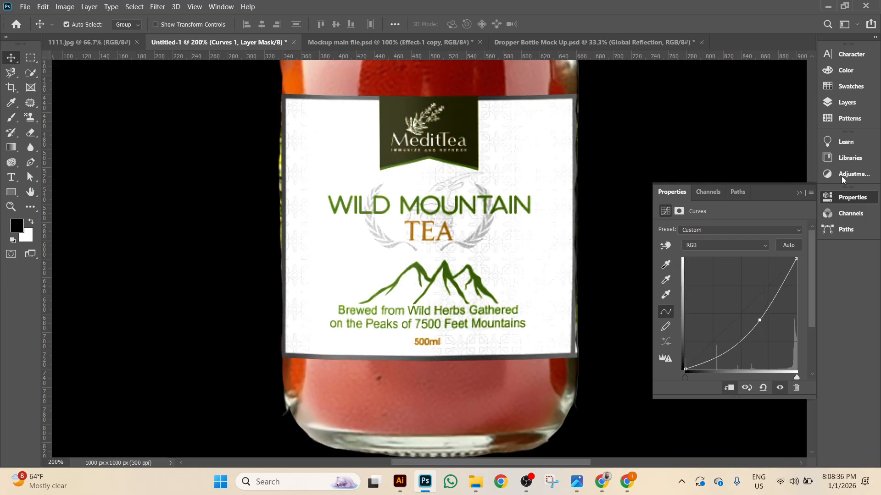
left_click(847, 102)
Compare with and without Global Reflection, leaving it hidden.
left_click(682, 243)
left_click(682, 244)
left_click(682, 245)
left_click(682, 245)
left_click(681, 244)
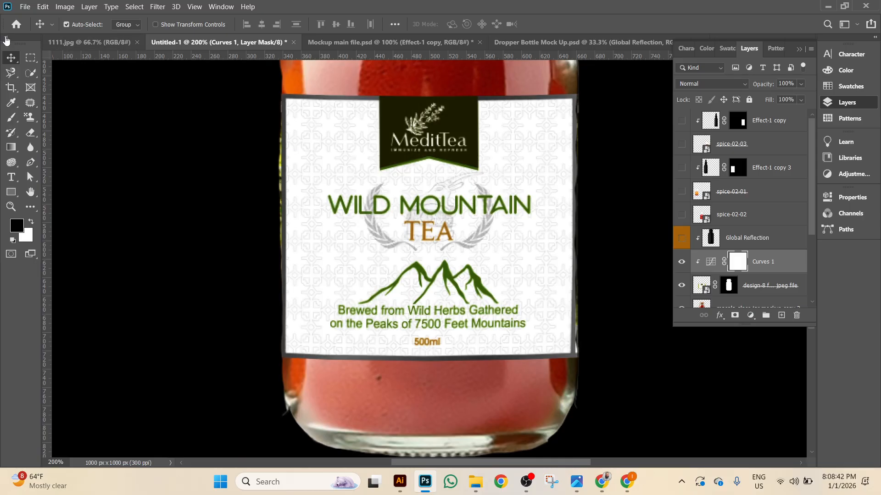
In the dropper bottle mockup, compare the bottle with its reflection on and off.
left_click(590, 42)
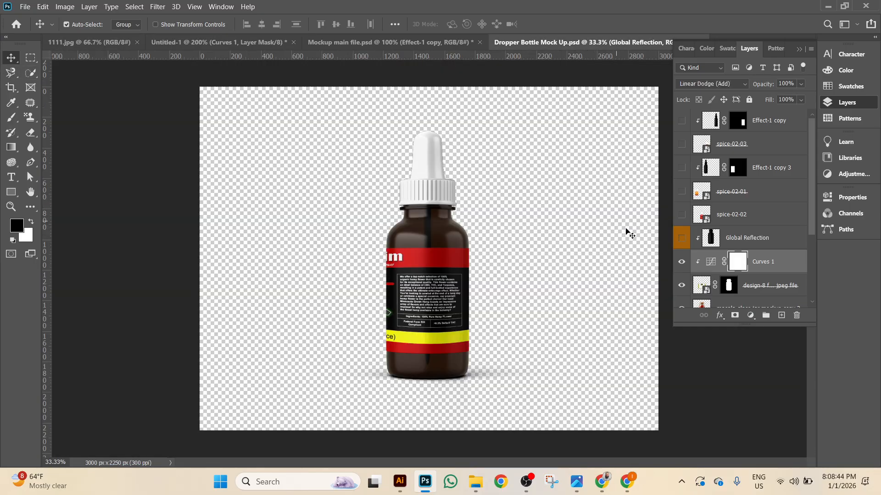
left_click(685, 281)
left_click(684, 280)
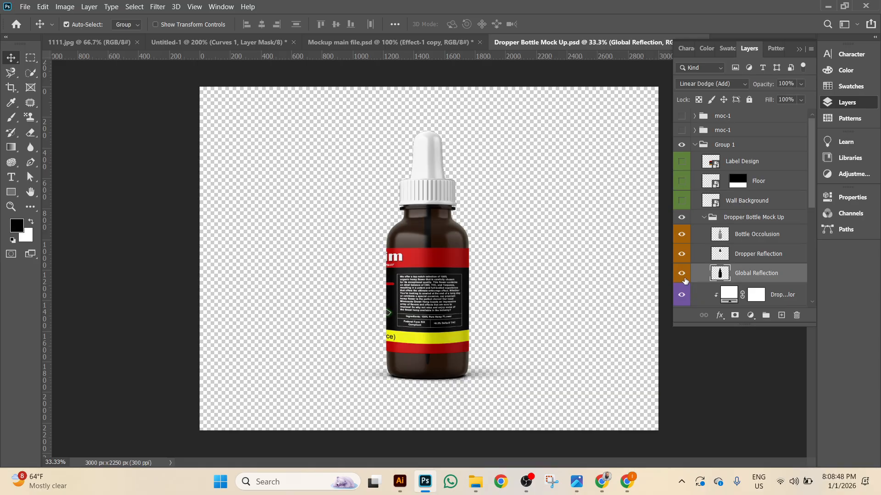
key("ctrl+plus")
key("ctrl+plus")
left_click(685, 280)
left_click(685, 280)
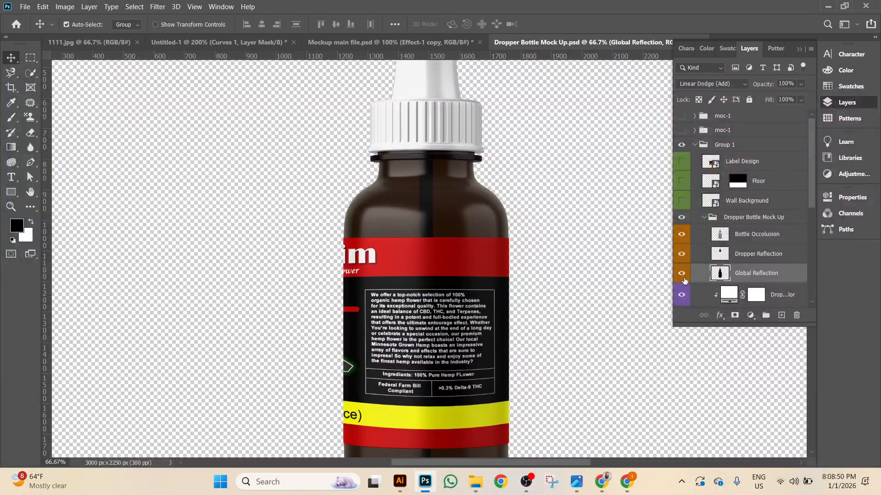
left_click(685, 281)
scroll(450, 333, "down", 2)
left_click(682, 275)
left_click(682, 275)
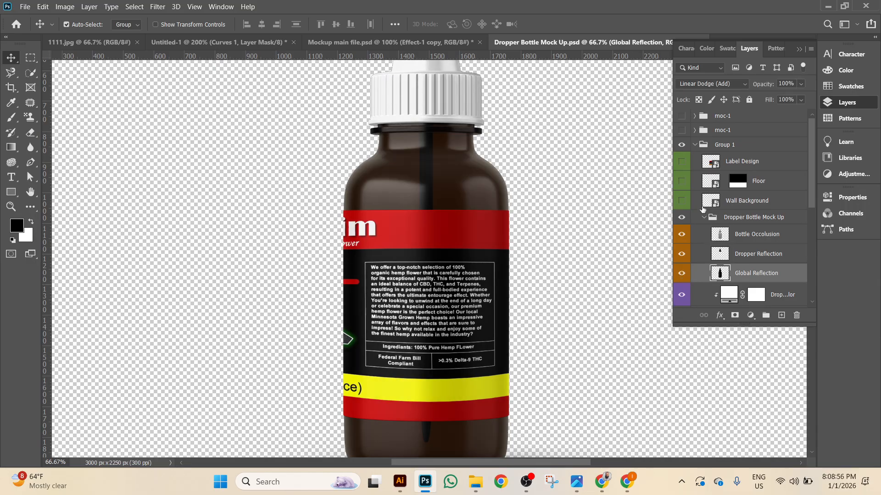
Swap single-bottle Group 1 for the three-bottle moc-1 group, then return to Wild Mountain Tea.
left_click(682, 145)
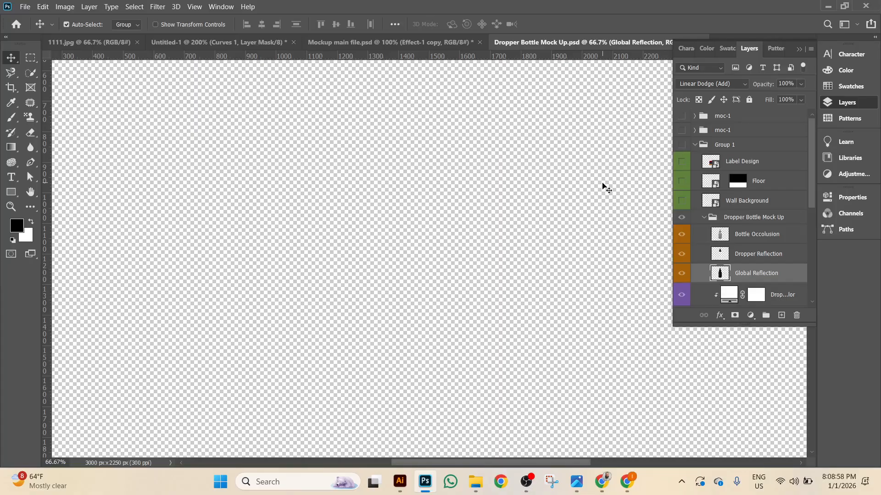
key("ctrl+minus")
key("ctrl+minus")
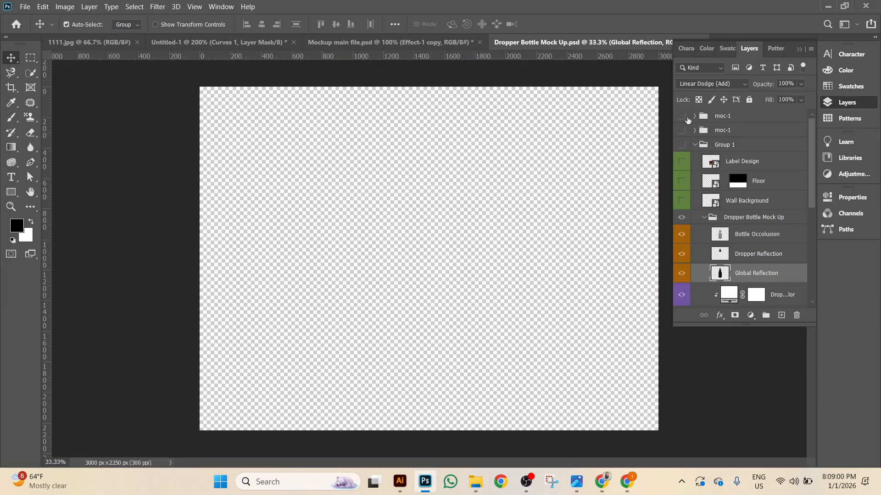
left_click(682, 116)
left_click(681, 117)
left_click(681, 117)
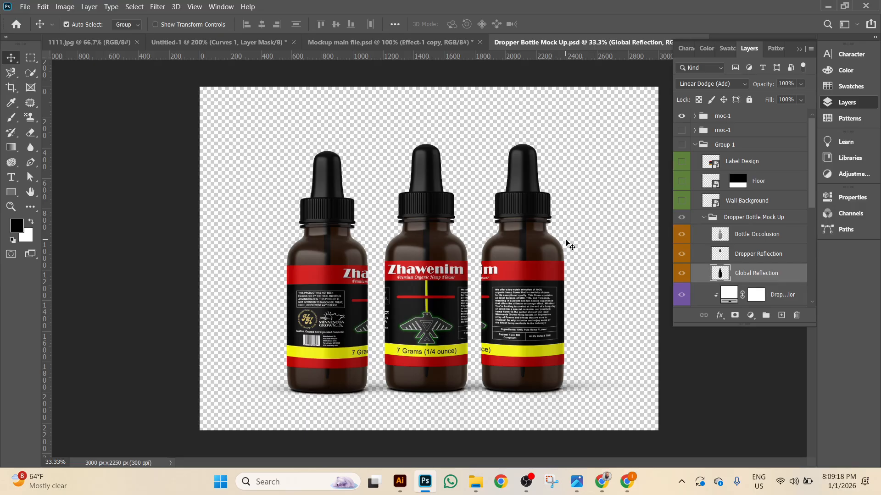
left_click(94, 42)
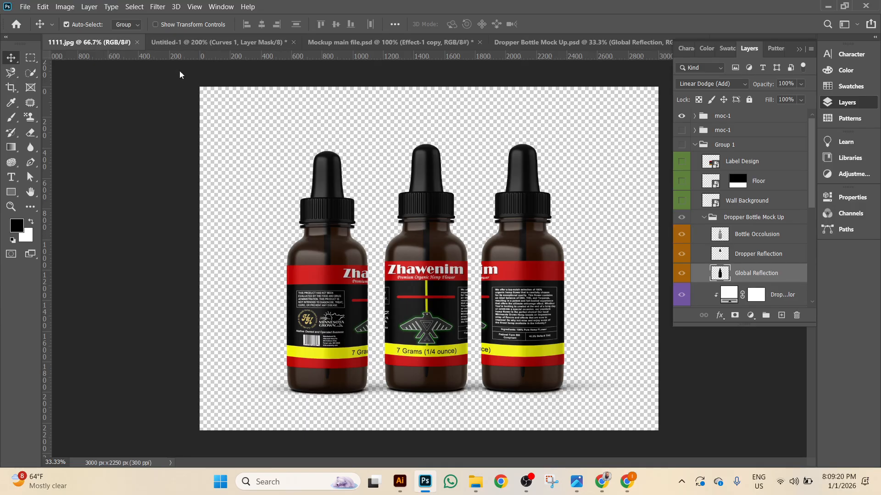
left_click(219, 42)
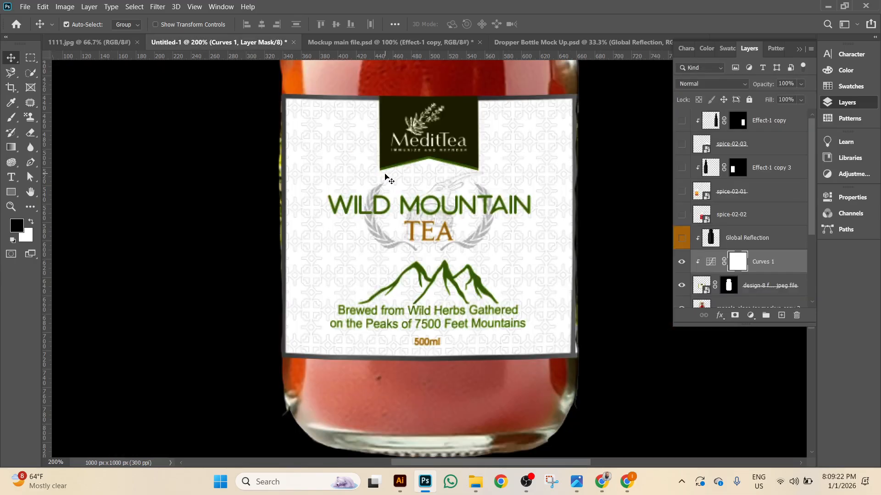
Zoom out on the finished jar and switch to the spice label designs in Illustrator.
key("ctrl+minus")
key("ctrl+minus")
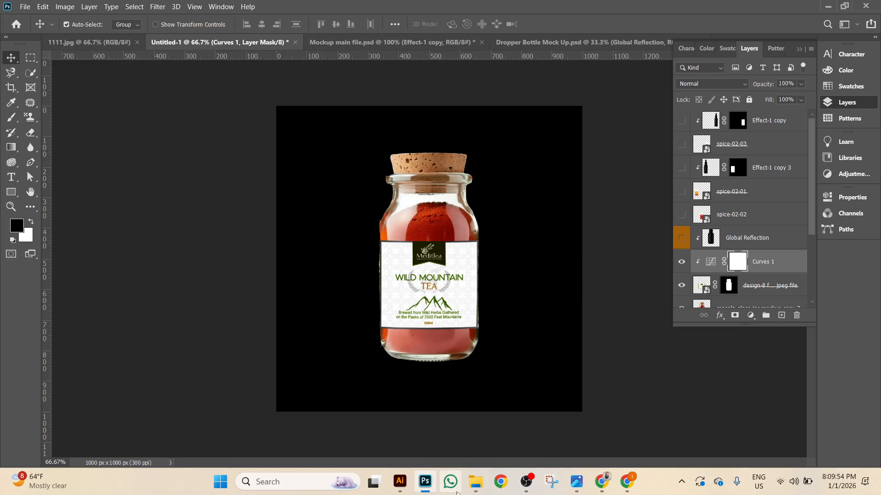
left_click(400, 481)
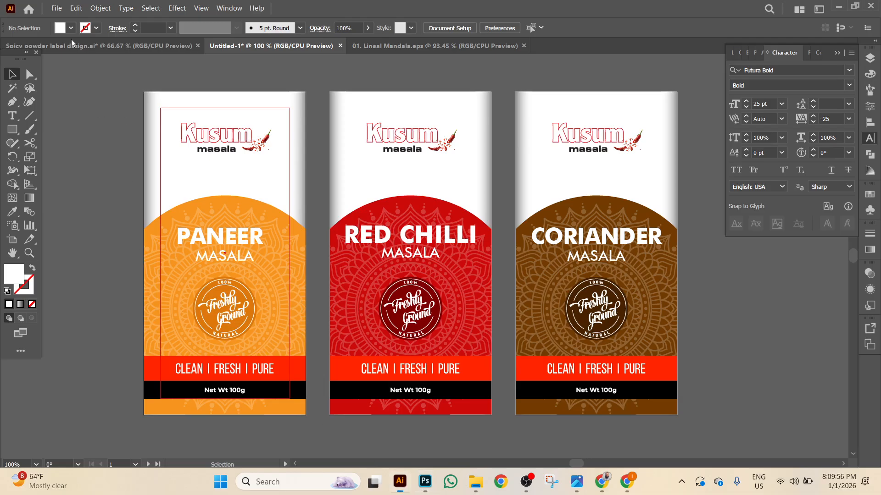
Open the Vegetable and fruit powder file from Downloads in Illustrator.
left_click(56, 8)
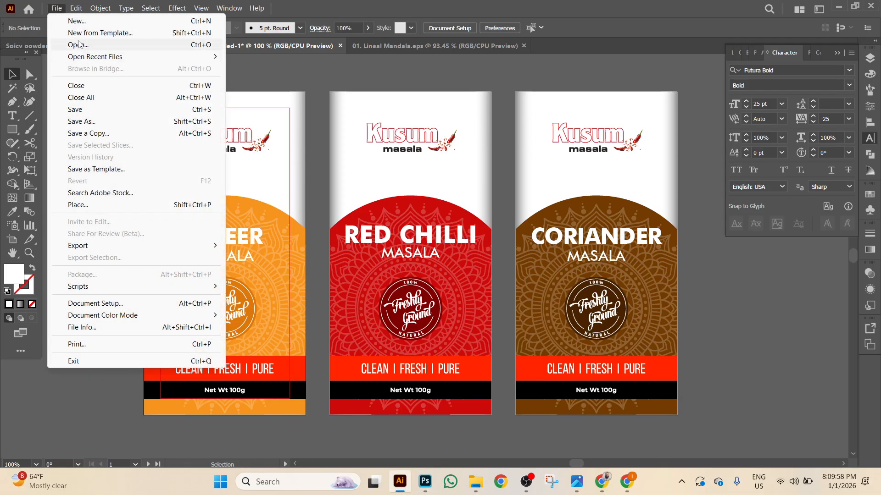
left_click(77, 44)
scroll(288, 133, "down", 5)
scroll(285, 120, "up", 4)
scroll(346, 130, "down", 2)
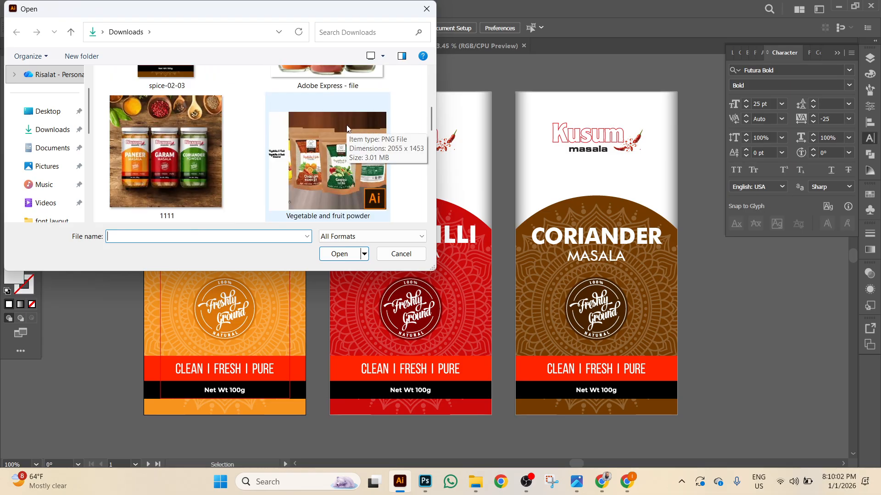
left_click(347, 167)
double_click(347, 167)
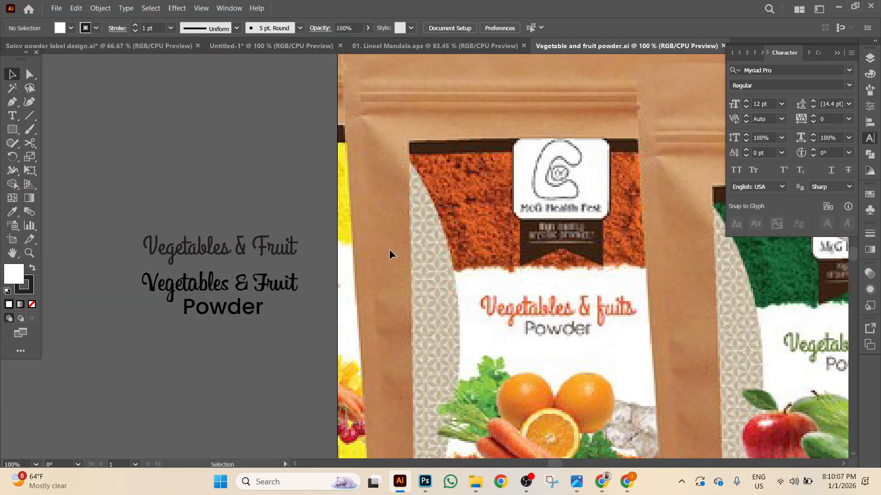
Pan across the pouch mockups and zoom out to 50%, then switch to the browser.
left_click_drag(389, 251, 126, 179)
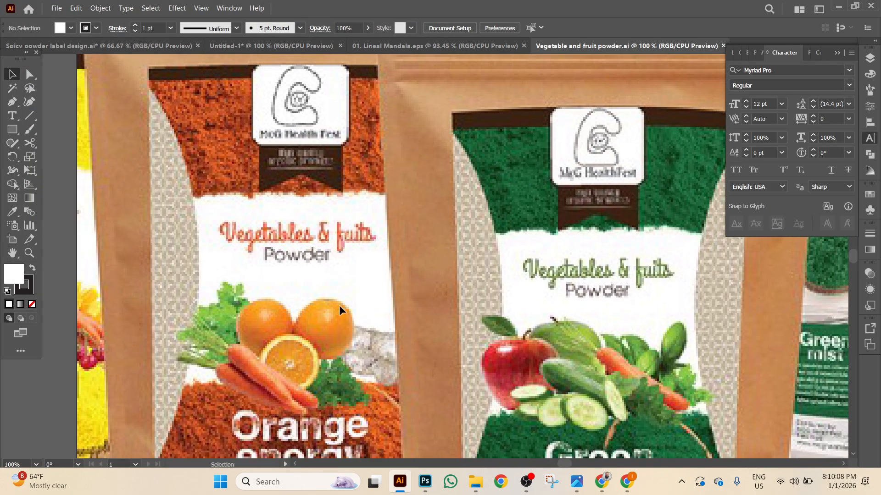
left_click_drag(355, 304, 324, 259)
key("ctrl+minus")
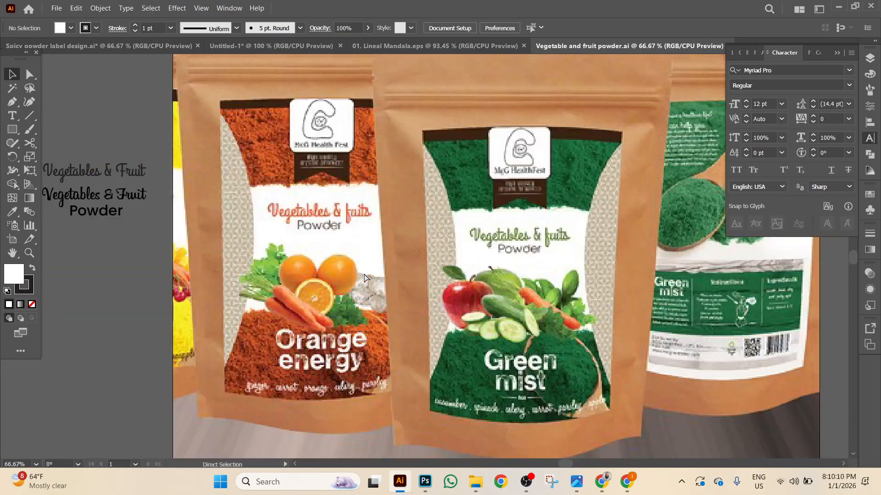
key("ctrl+minus")
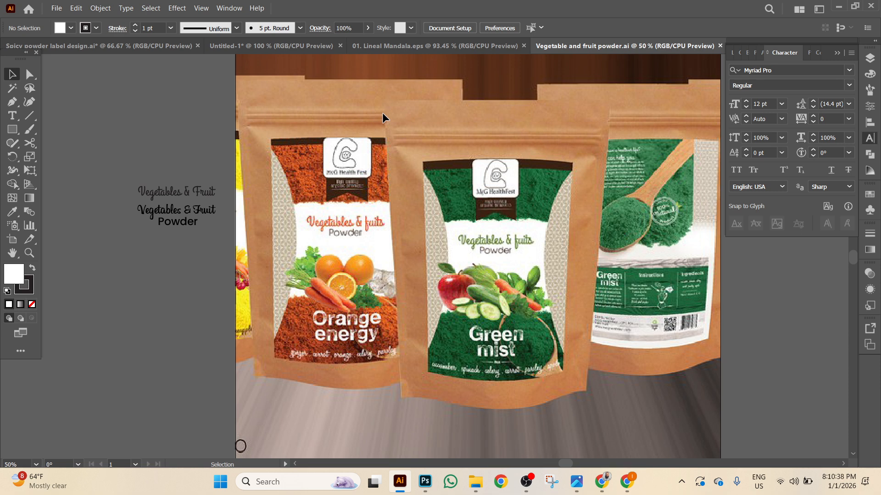
left_click(627, 481)
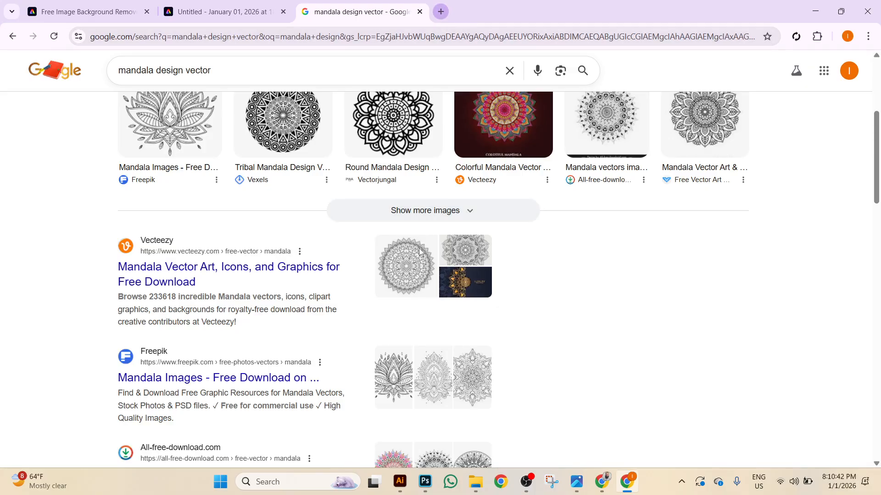
In a new tab, search Google Images for 'pouch design', then open another new tab.
left_click(441, 11)
left_click(379, 238)
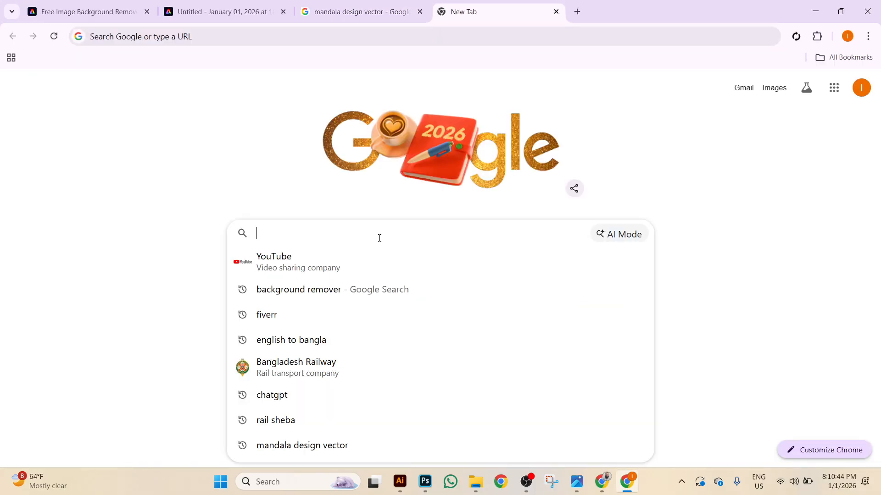
type("pouch")
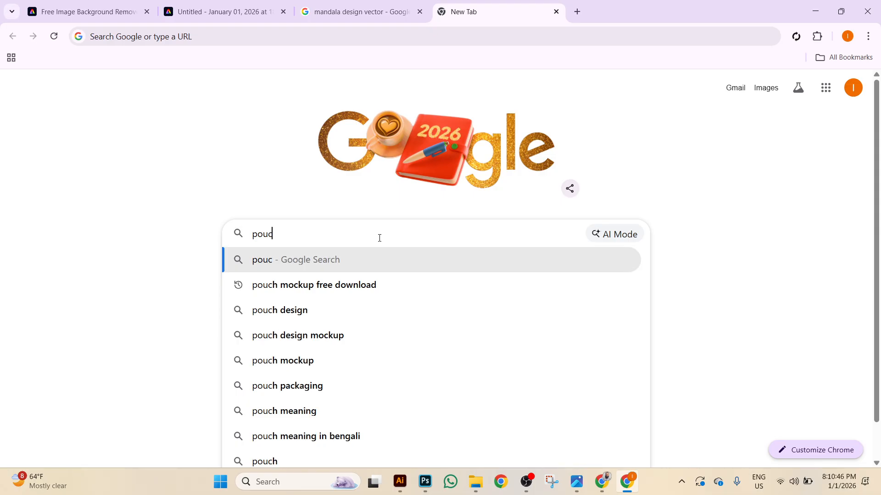
left_click(304, 321)
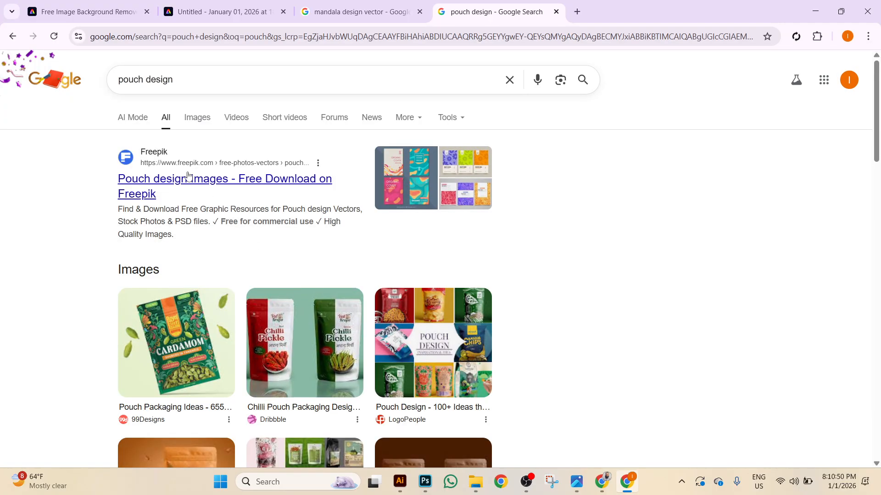
left_click(206, 123)
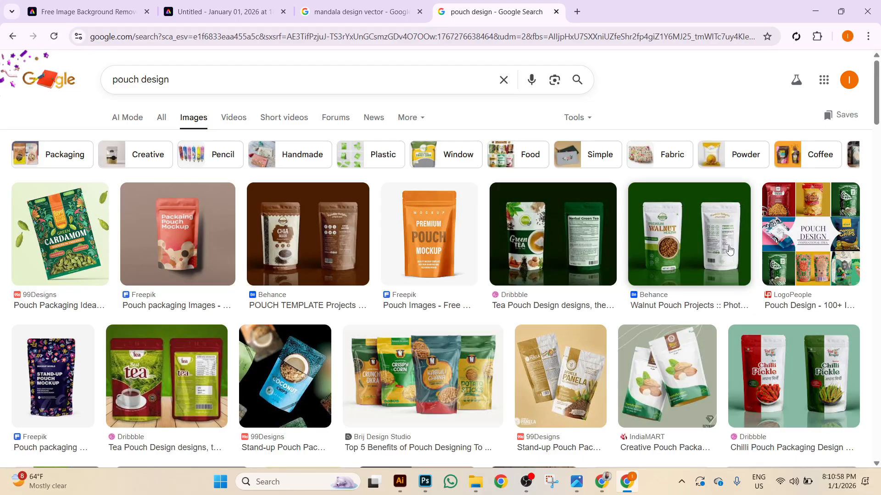
left_click(578, 12)
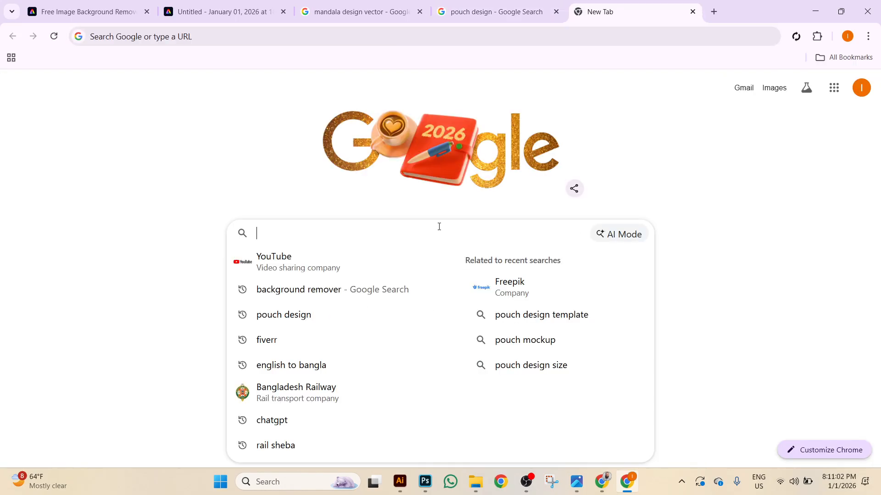
Go to Fiverr and search for 'label design' services.
left_click(276, 340)
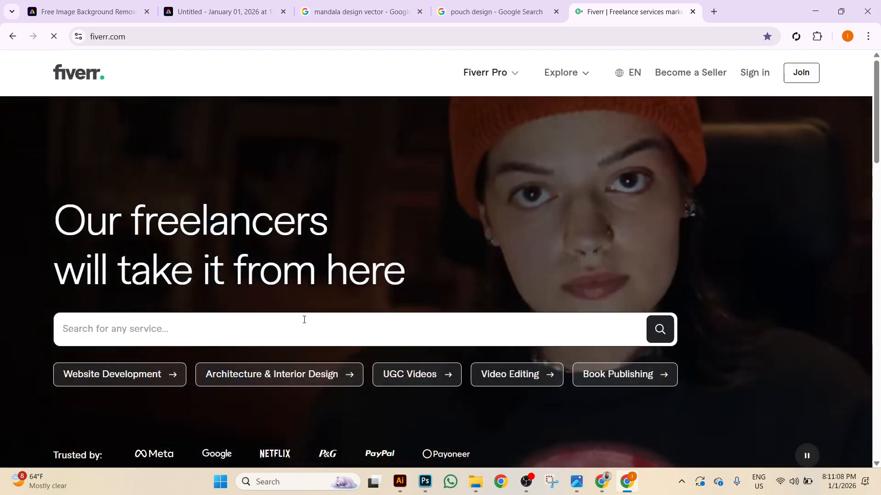
left_click(304, 320)
type("lab")
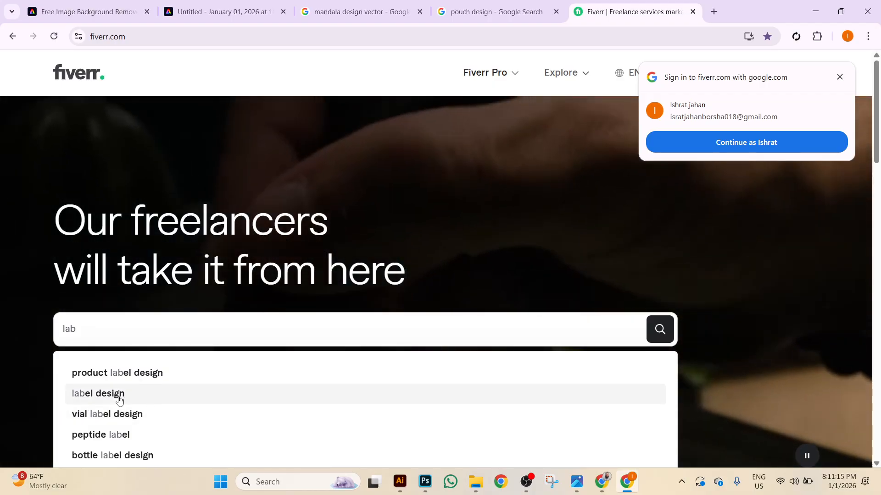
left_click(120, 395)
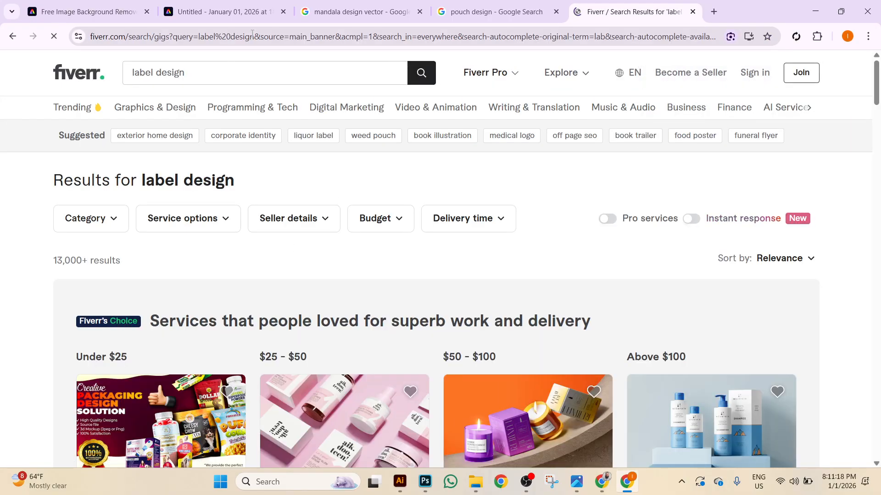
Replace the search part of the address with the designer's profile username and load it.
left_click(219, 38)
left_click(235, 37)
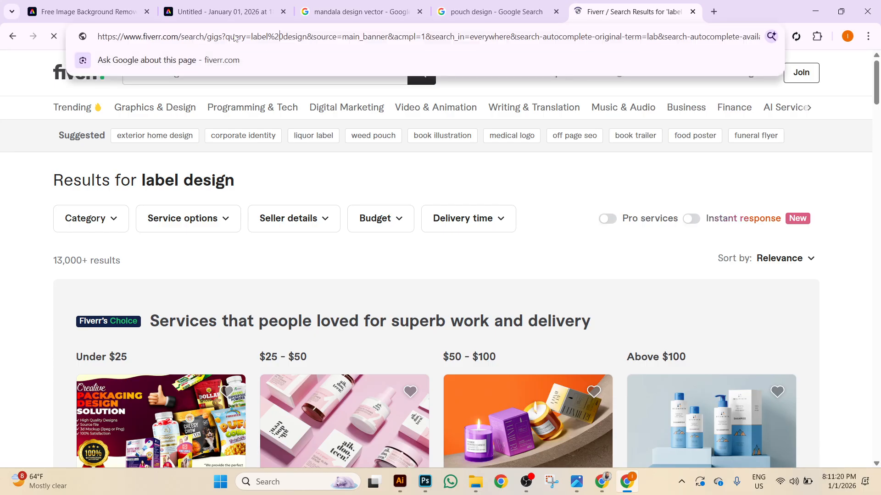
left_click_drag(184, 38, 738, 37)
key("BackSpace")
key("BackSpace")
key("BackSpace")
key("BackSpace")
key("BackSpace")
key("BackSpace")
key("BackSpace")
key("BackSpace")
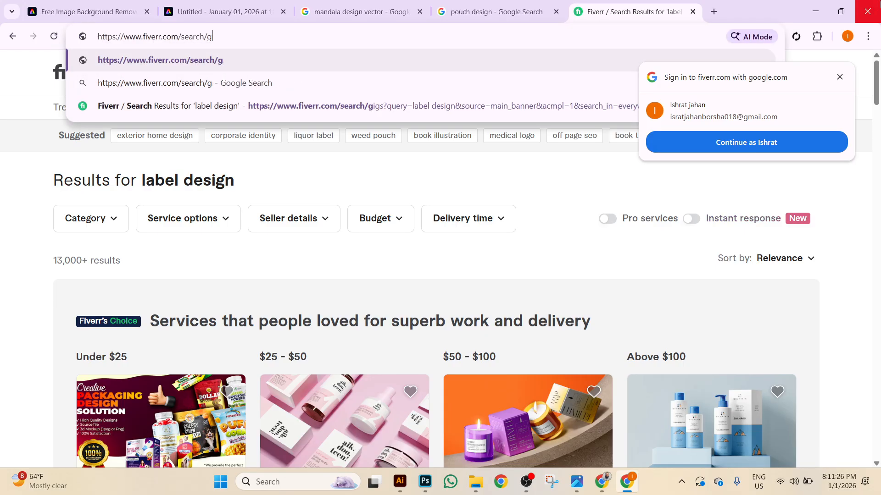
key("BackSpace")
key("BackSpace")
key("BackSpace")
key("BackSpace")
key("BackSpace")
key("BackSpace")
key("BackSpace")
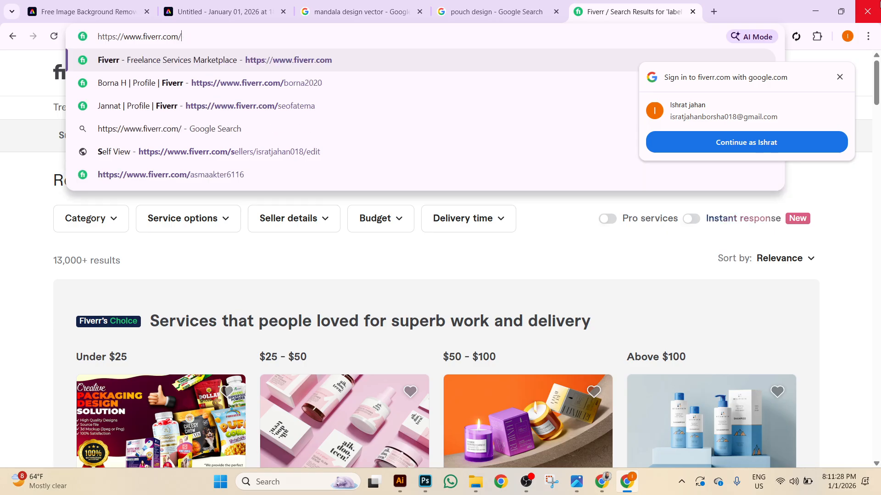
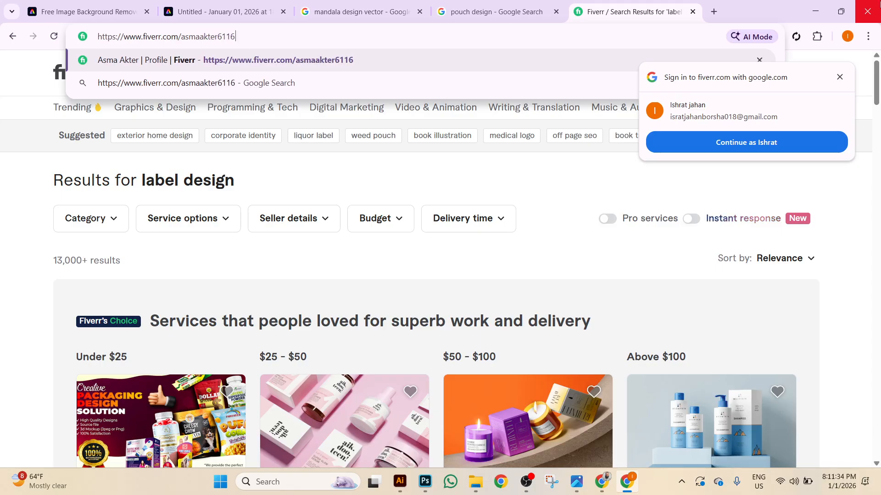
key("Return")
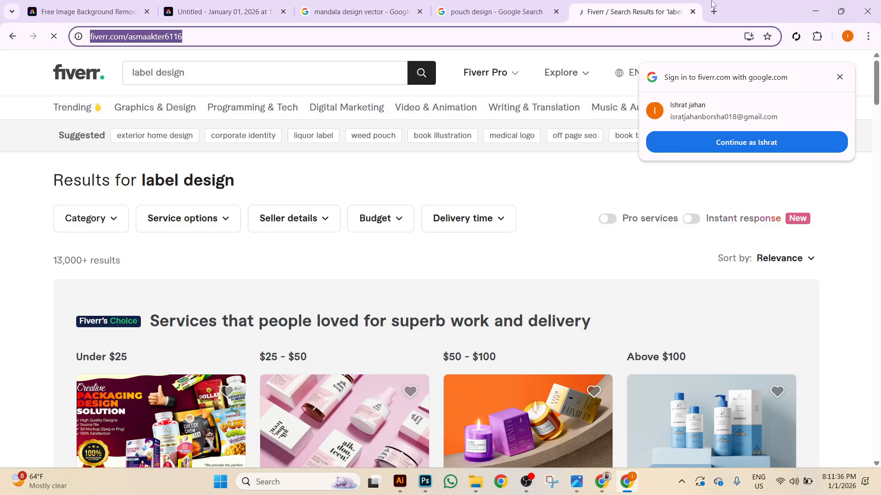
scroll(572, 156, "down", 4)
scroll(542, 242, "down", 3)
scroll(543, 242, "down", 9)
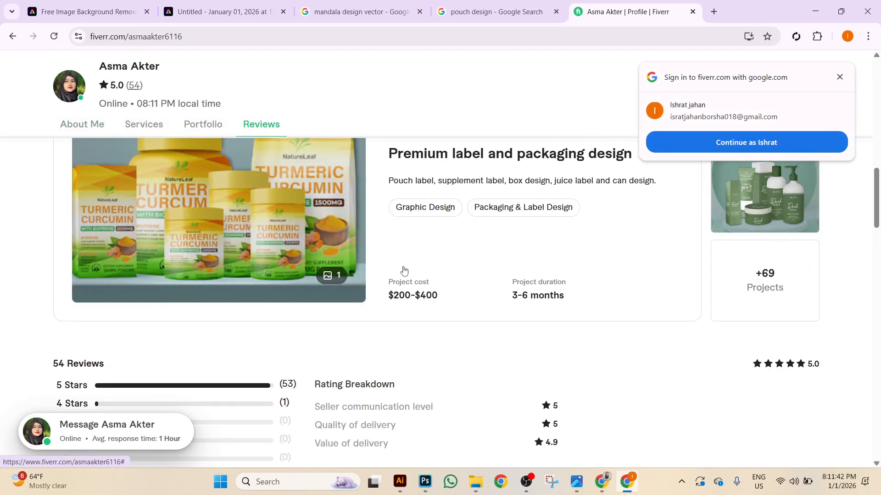
scroll(457, 274, "up", 3)
left_click(768, 393)
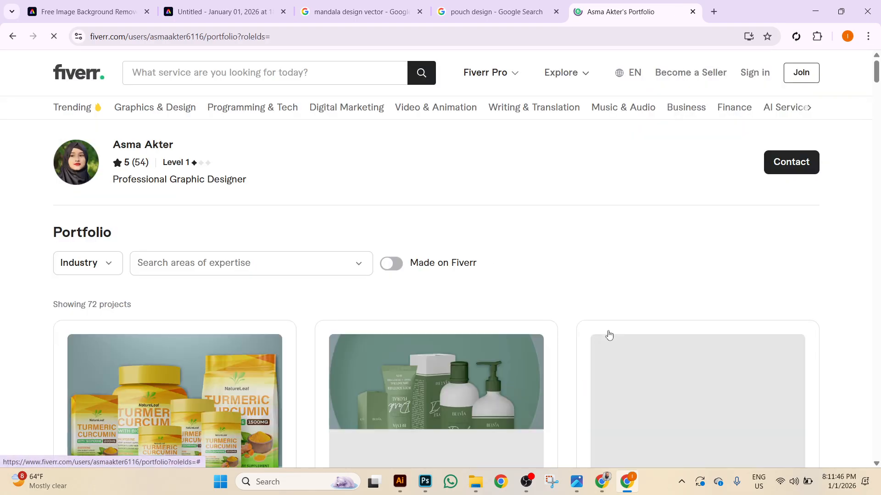
scroll(769, 316, "down", 4)
scroll(769, 316, "down", 7)
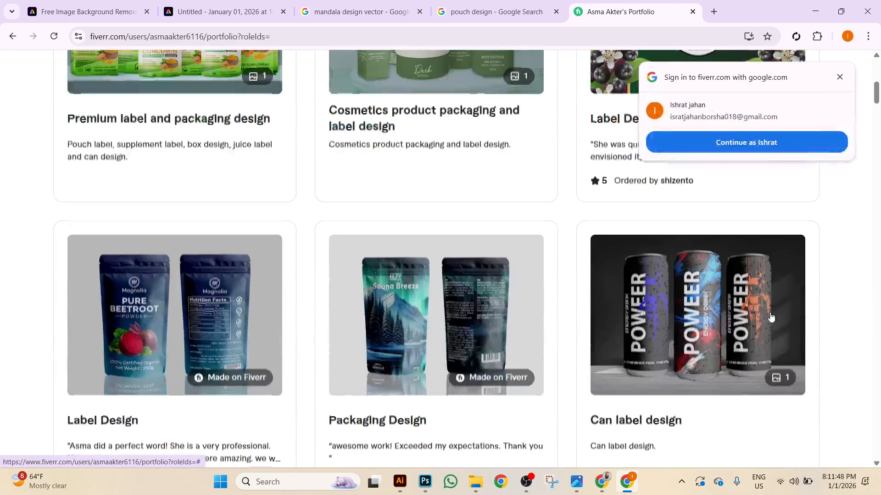
scroll(586, 334, "down", 5)
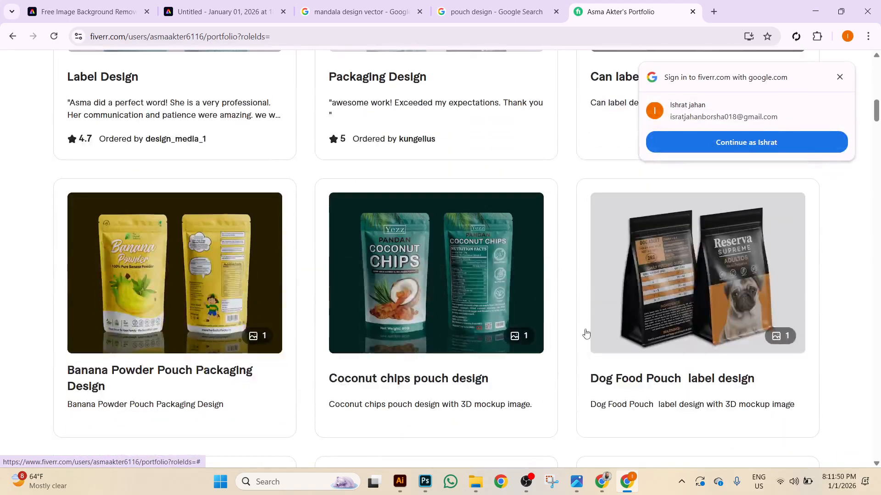
scroll(586, 334, "down", 4)
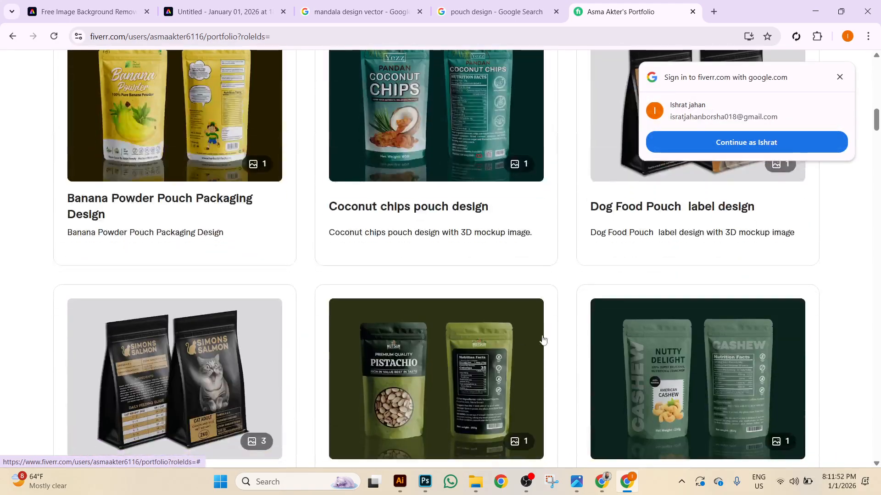
scroll(292, 220, "up", 14)
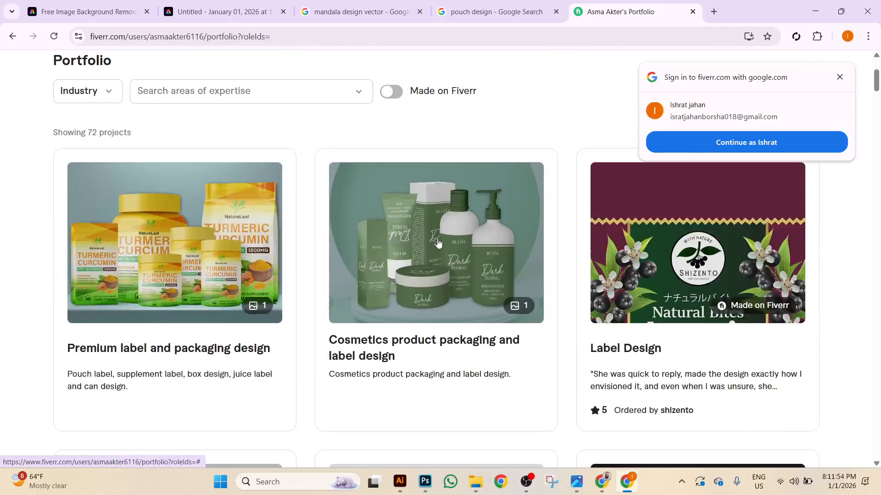
scroll(468, 261, "down", 13)
scroll(502, 273, "down", 8)
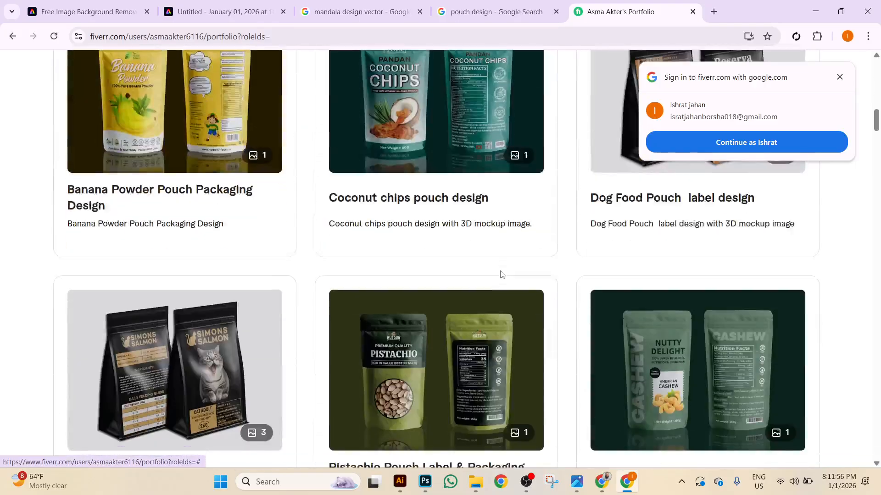
scroll(434, 267, "down", 3)
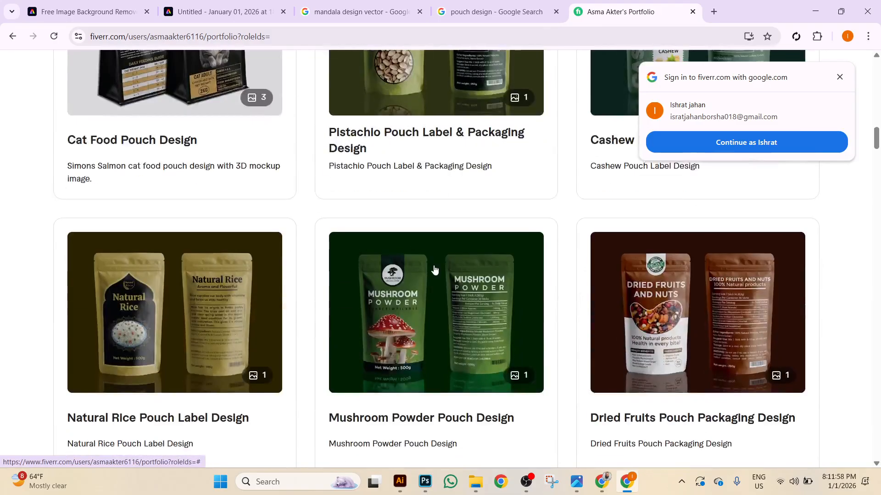
scroll(743, 333, "down", 1)
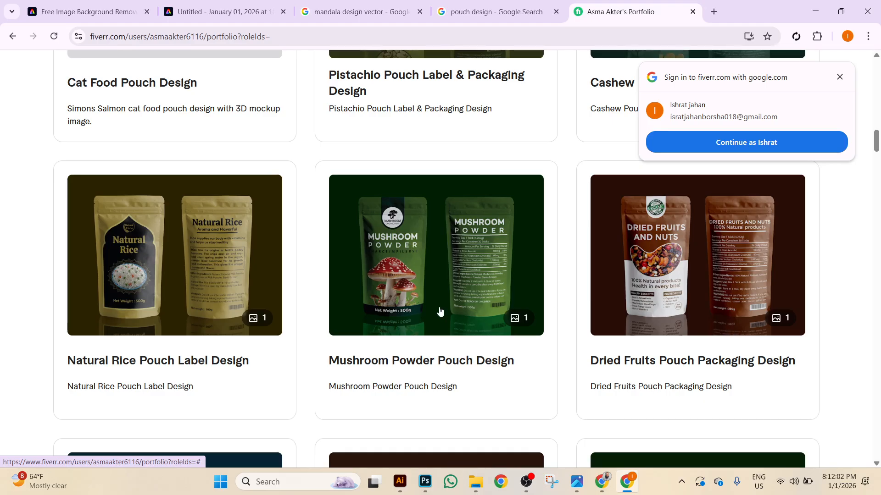
scroll(446, 311, "up", 3)
scroll(427, 311, "down", 1)
scroll(502, 361, "down", 2)
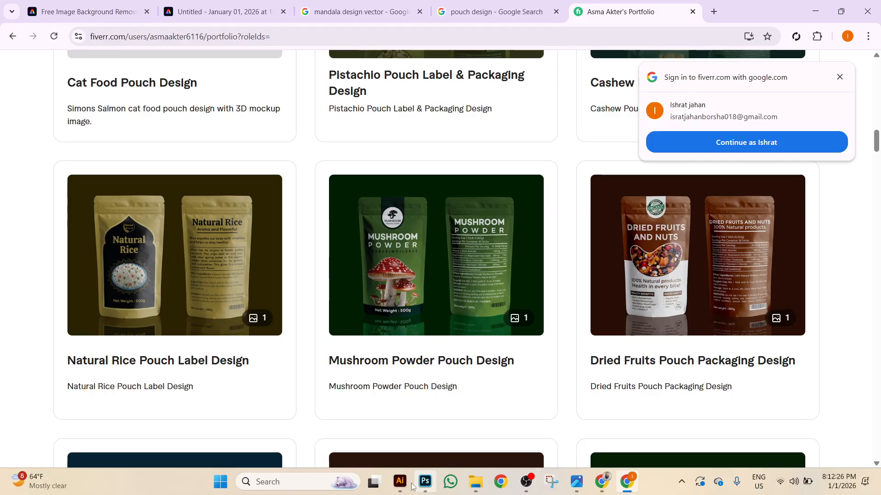
Back in Photoshop, duplicate the masala glass jar mockup copy 2 layer and start transforming copy 2.
left_click(425, 480)
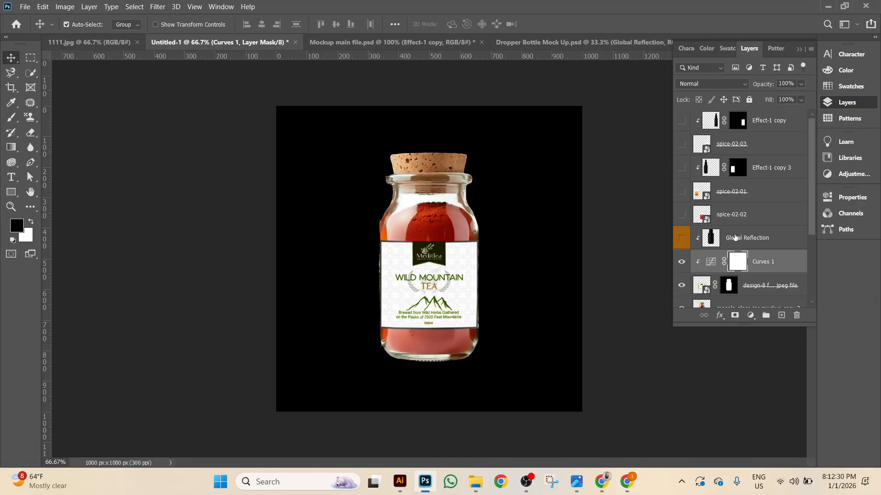
left_click(734, 238)
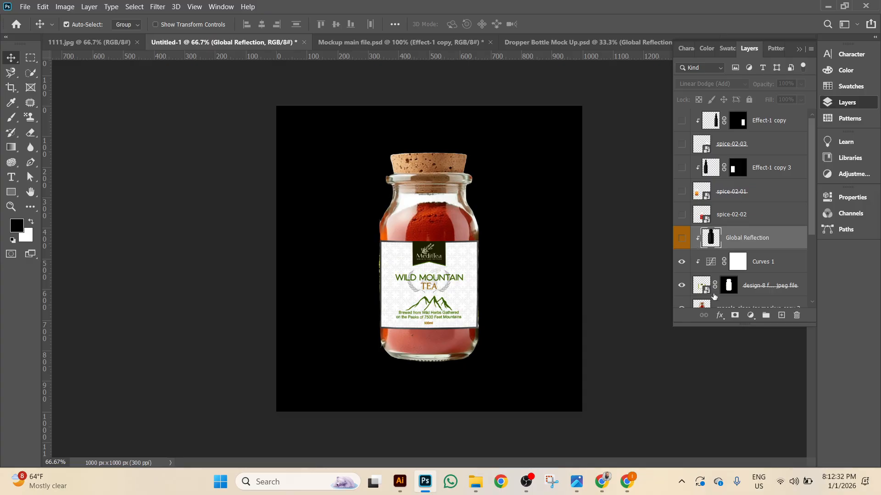
scroll(729, 161, "down", 5)
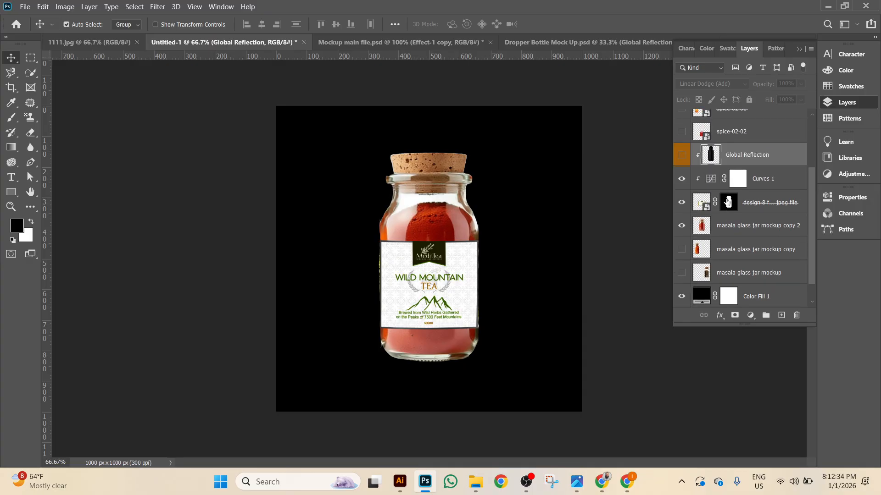
left_click(683, 206)
left_click(683, 205)
left_click(752, 207)
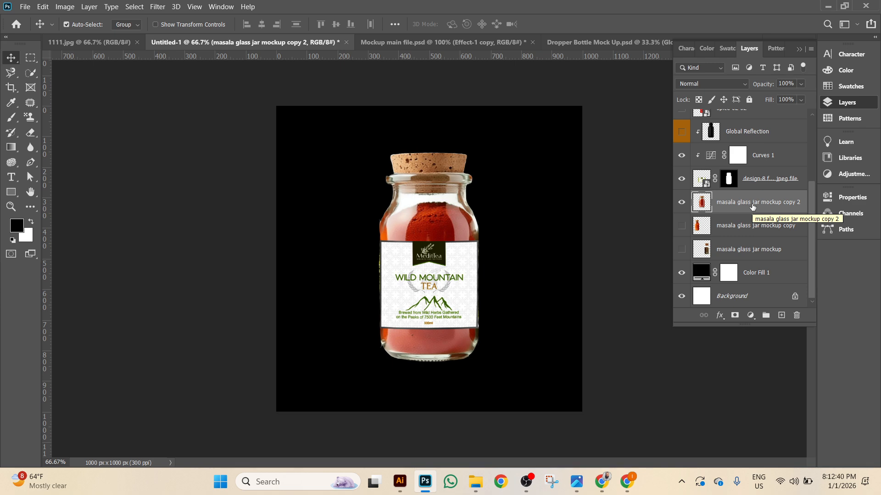
key("ctrl+j")
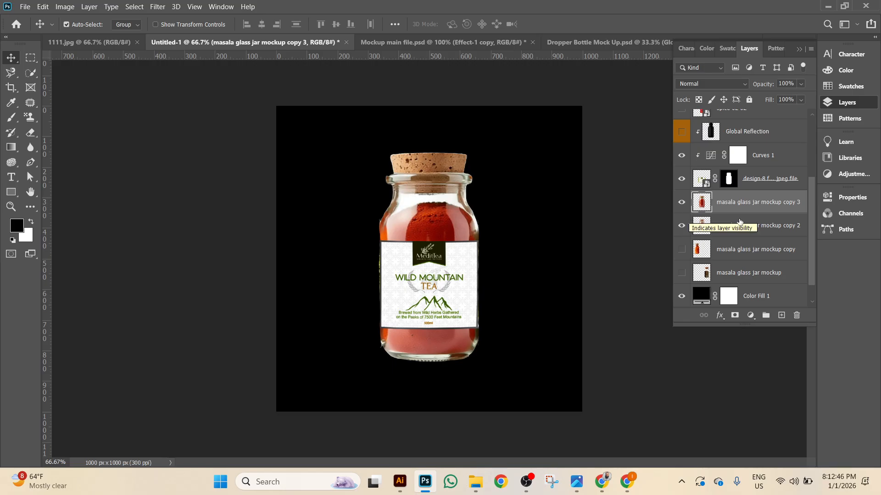
left_click(725, 239)
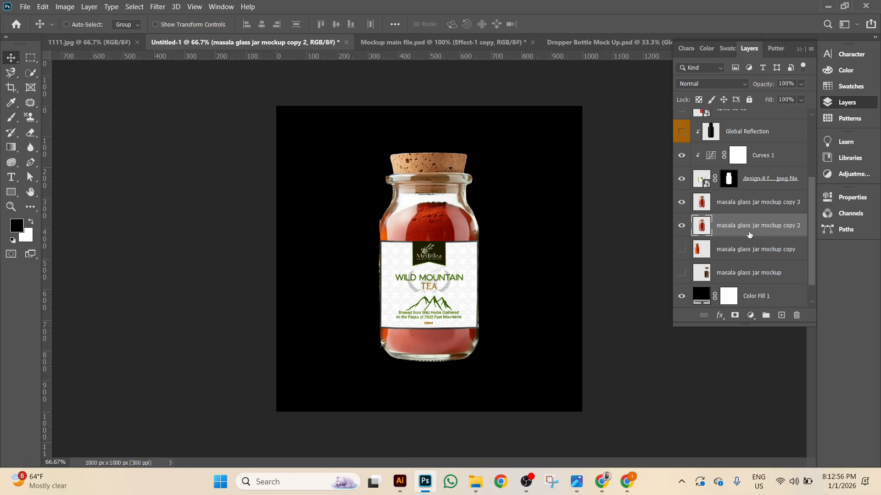
key("ctrl+t")
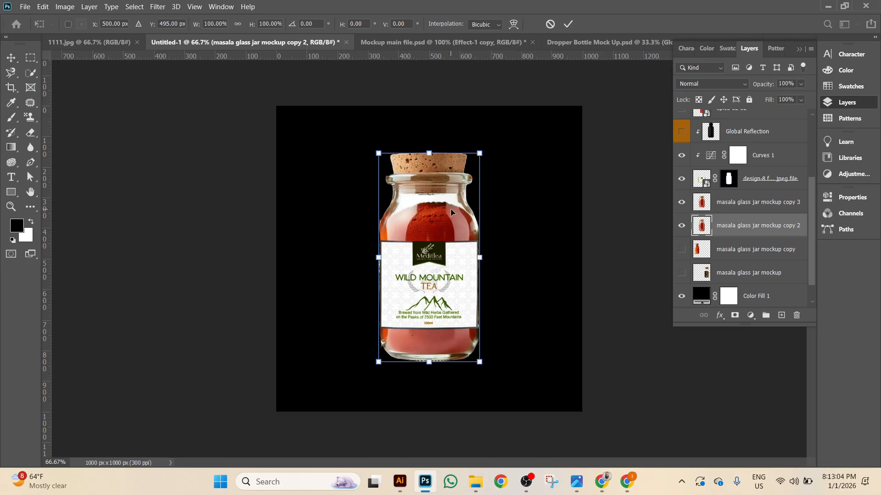
Flip the lower jar copy vertically.
right_click(433, 196)
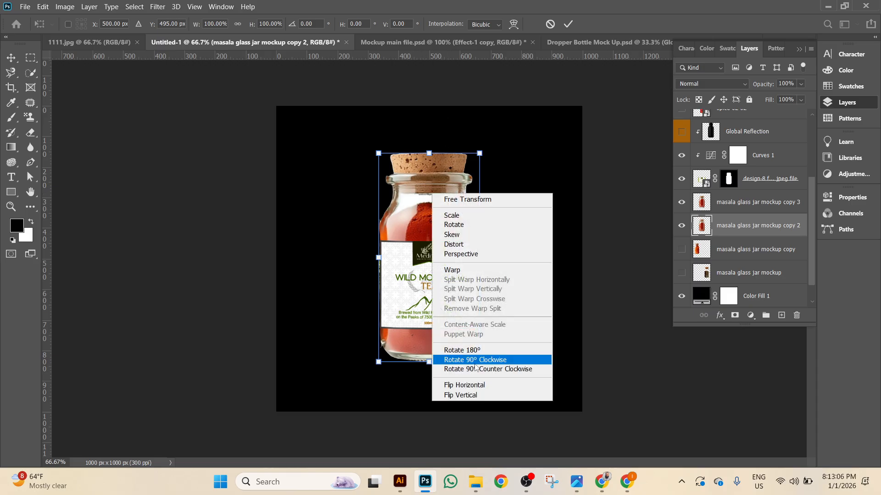
left_click(481, 398)
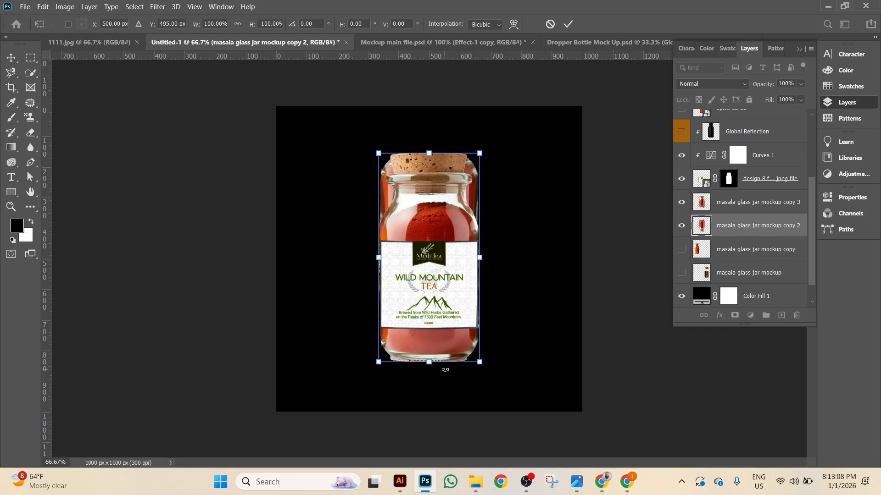
left_click(681, 205)
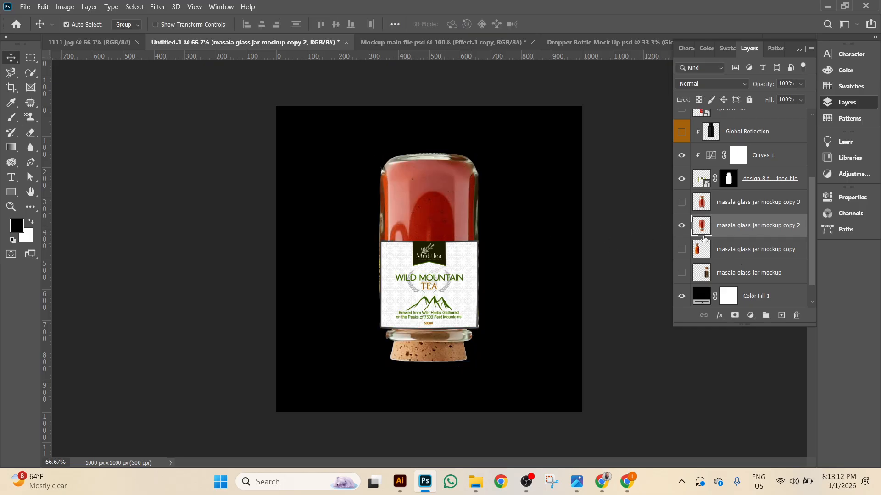
left_click(681, 202)
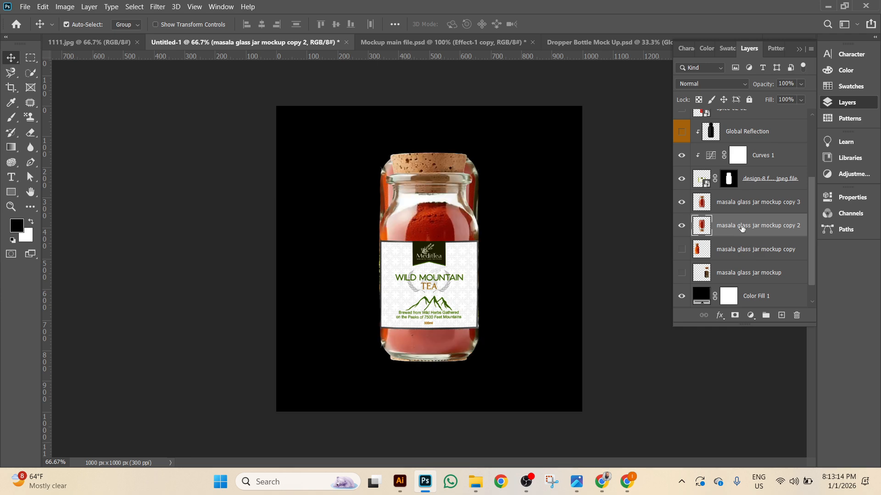
Shift the flipped copy down beneath the jar's base and add a layer mask to it.
key("shift+Down")
key("shift+Down")
key("shift+Down")
key("shift+Down")
key("shift+Down")
key("shift+Down")
key("shift+Down")
key("shift+Down")
key("shift+Down")
key("shift+Down")
key("shift+Down")
key("shift+Down")
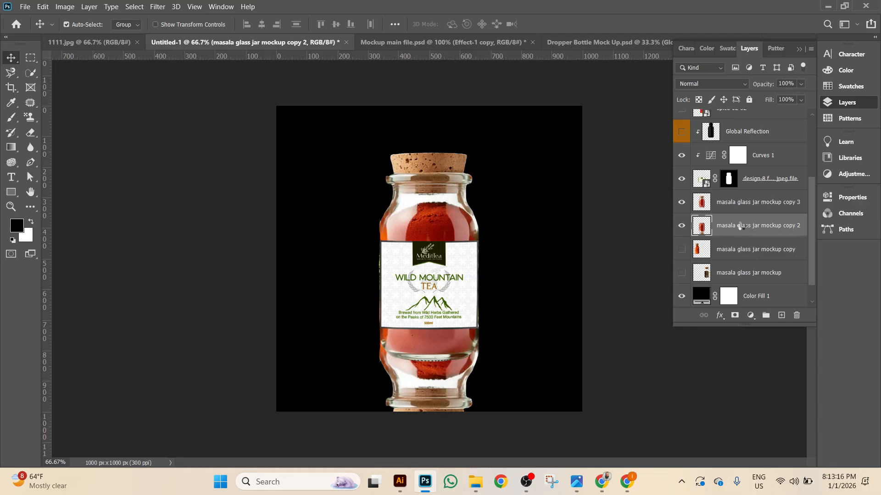
key("shift+Down")
key("shift+Down")
key("shift+Down")
key("shift+Down")
key("shift+Down")
key("shift+Down")
key("shift+Down")
key("shift+Down")
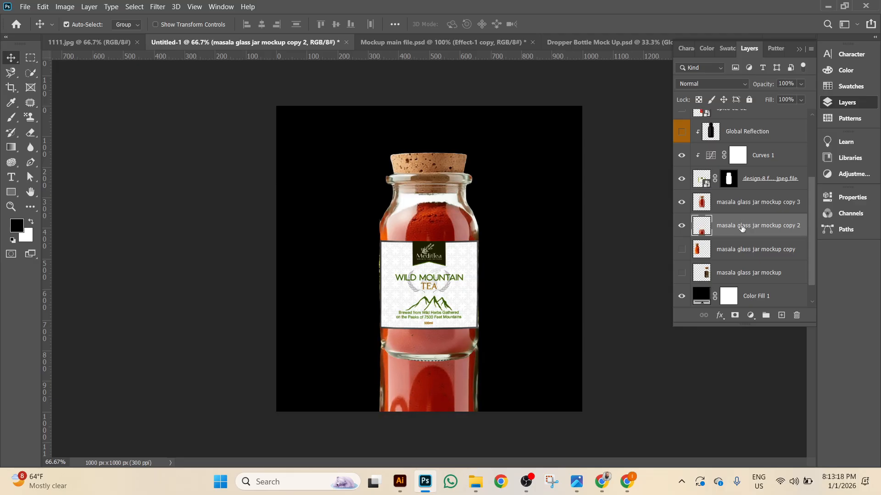
key("shift+Down")
key("shift+Down")
key("shift+Down")
key("shift+Down")
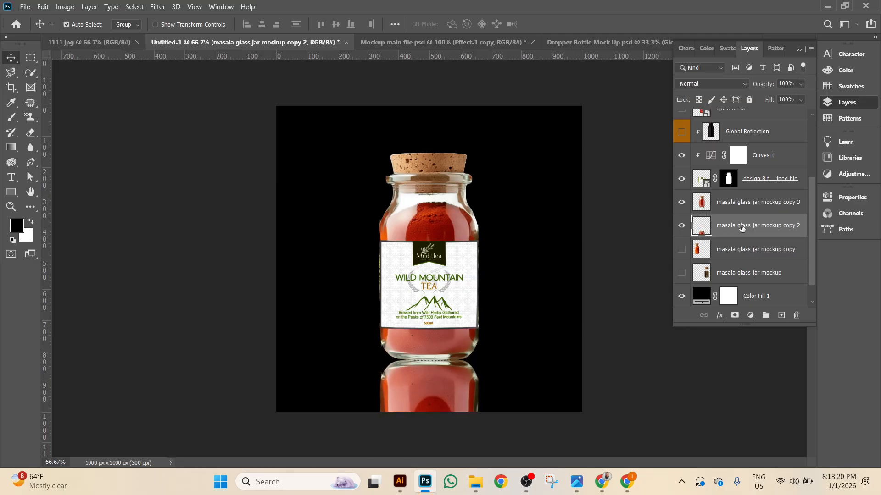
scroll(742, 228, "down", 1)
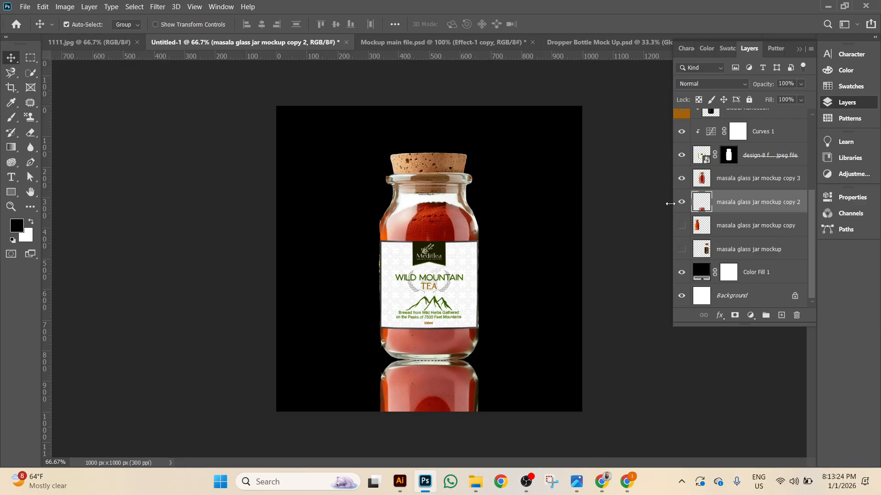
left_click(681, 204)
left_click(682, 203)
left_click(735, 316)
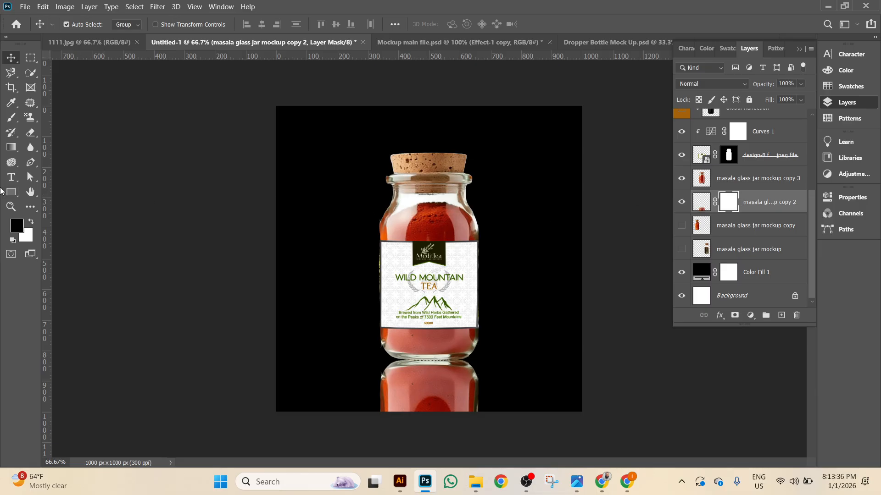
Fade the reflection downward with a gradient on its layer mask.
left_click(11, 148)
left_click_drag(431, 250, 438, 472)
left_click_drag(426, 342, 426, 458)
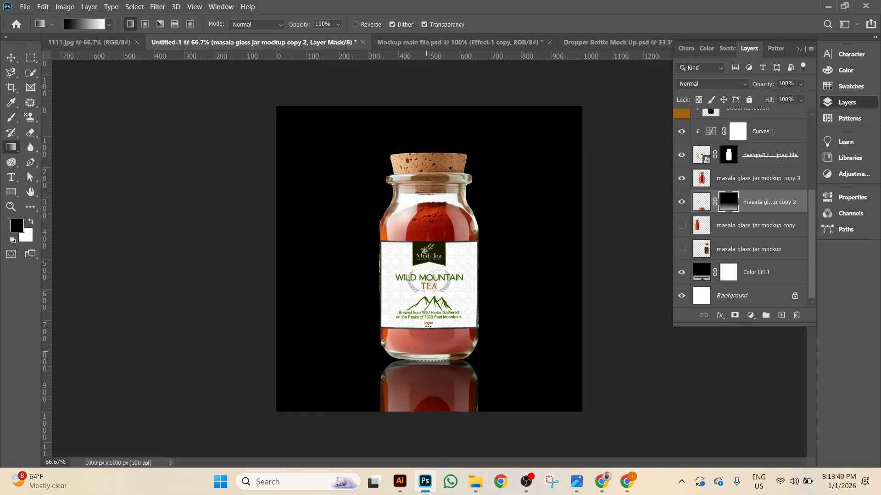
left_click_drag(432, 92, 434, 464)
left_click_drag(426, 363, 443, 458)
left_click_drag(437, 376, 440, 477)
left_click_drag(431, 442, 438, 250)
left_click_drag(435, 443, 430, 206)
left_click_drag(436, 446, 429, 132)
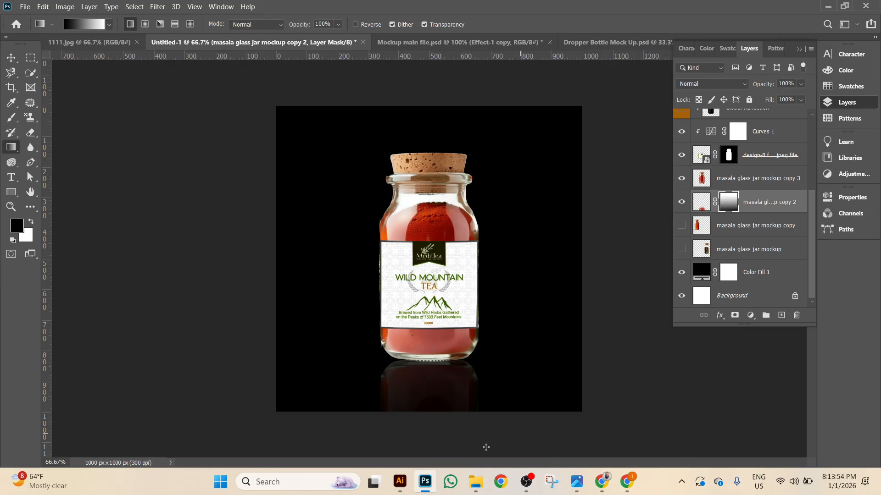
left_click_drag(441, 456, 435, 307)
left_click_drag(436, 452, 439, 327)
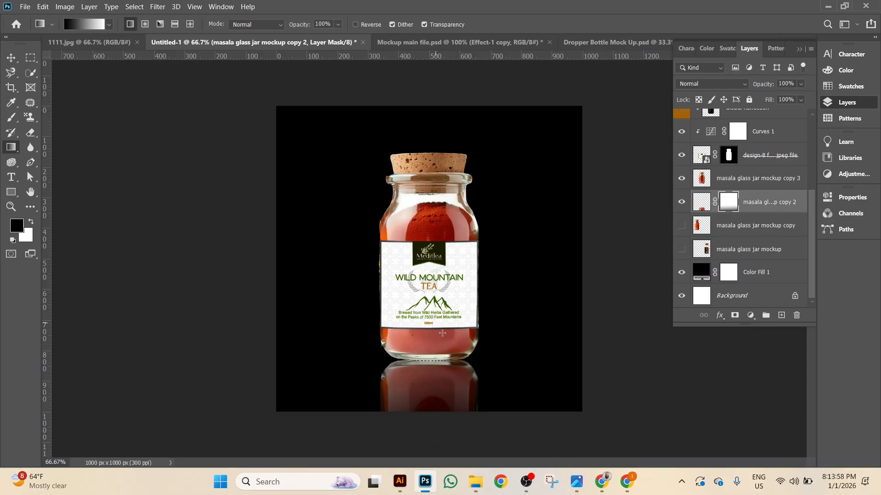
Lower the reflection layer's opacity to 41% and return to the Move tool.
left_click(801, 84)
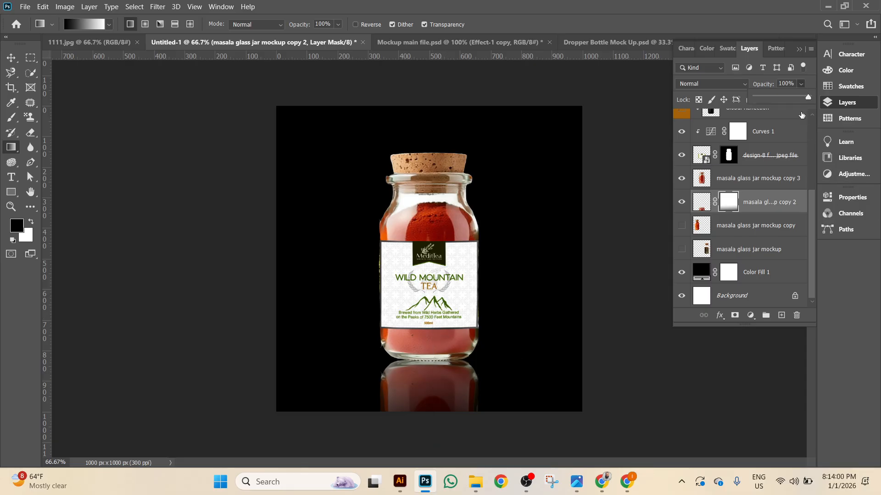
left_click_drag(808, 100, 778, 101)
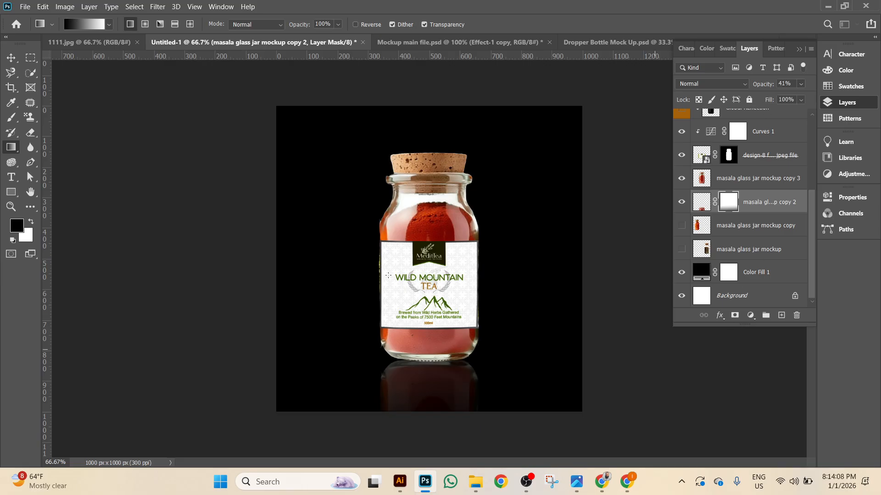
left_click(11, 58)
left_click(205, 266)
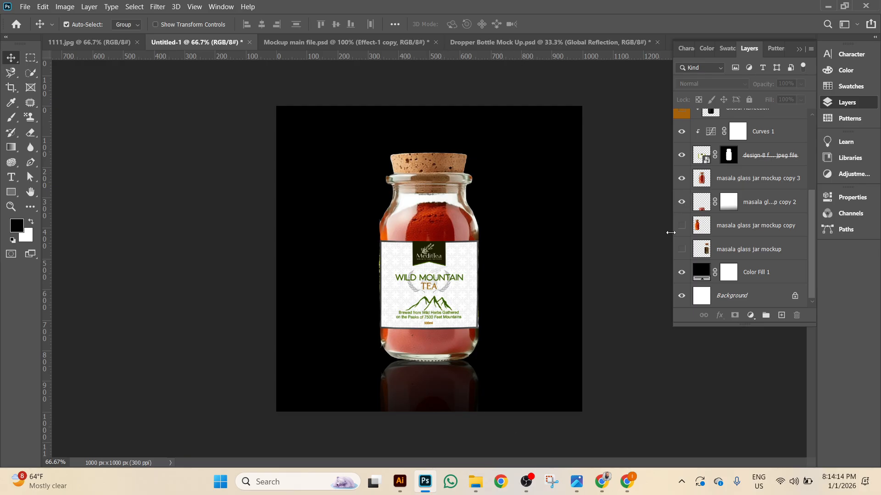
Hide the jar's reflection and change the Color Fill 1 background to grey #686868.
left_click(681, 202)
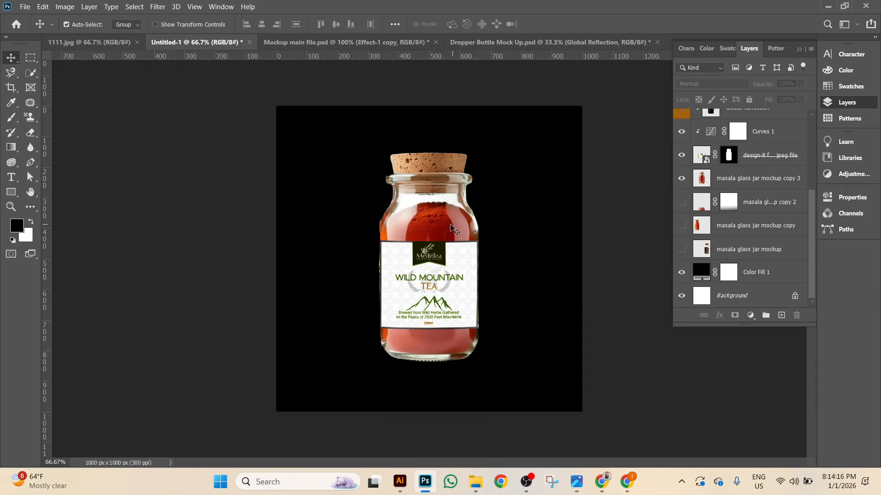
double_click(700, 275)
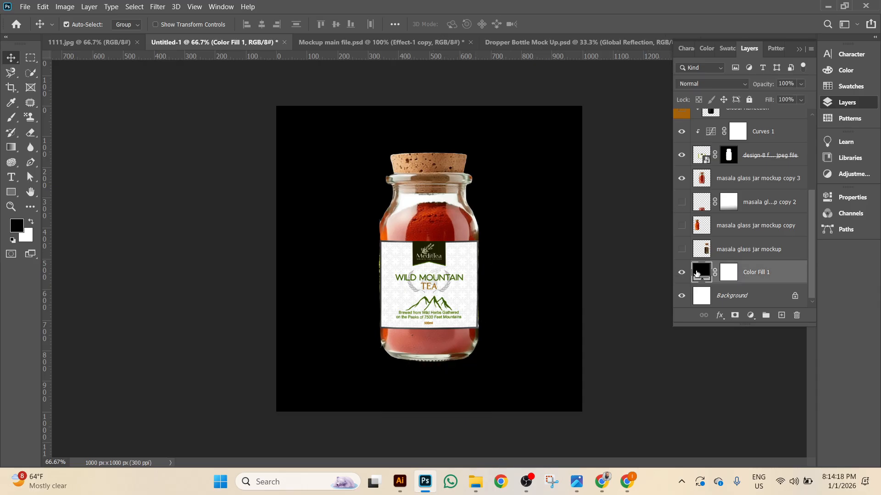
left_click_drag(614, 178, 572, 215)
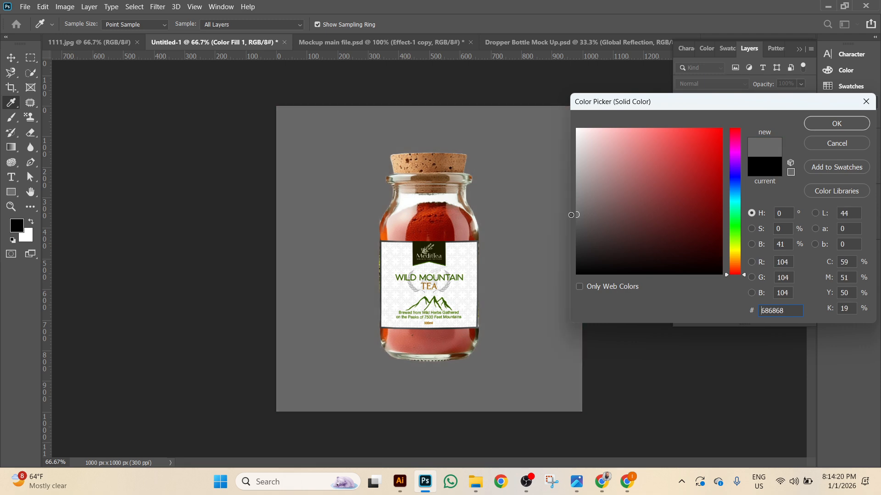
left_click(837, 123)
Keep the reflection hidden, hide the unused jar copy layer, and select the top jar layer.
left_click(682, 202)
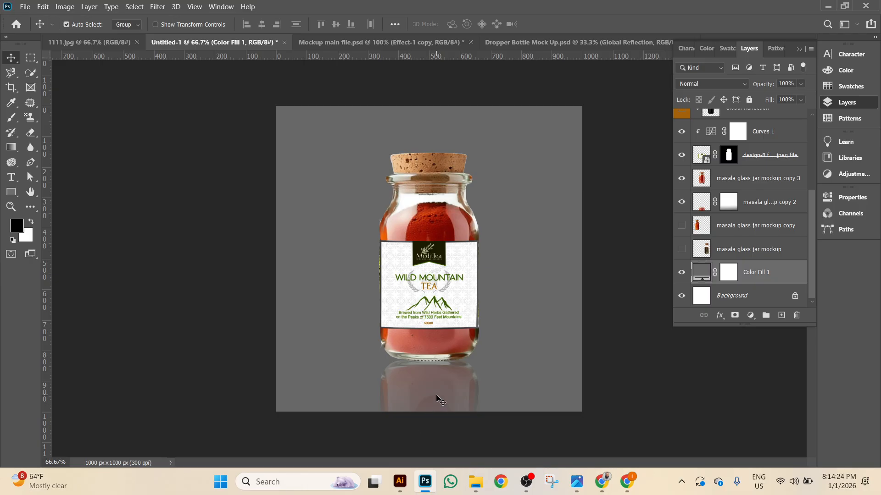
left_click(682, 202)
left_click(682, 225)
left_click(682, 178)
left_click(681, 178)
left_click(786, 183)
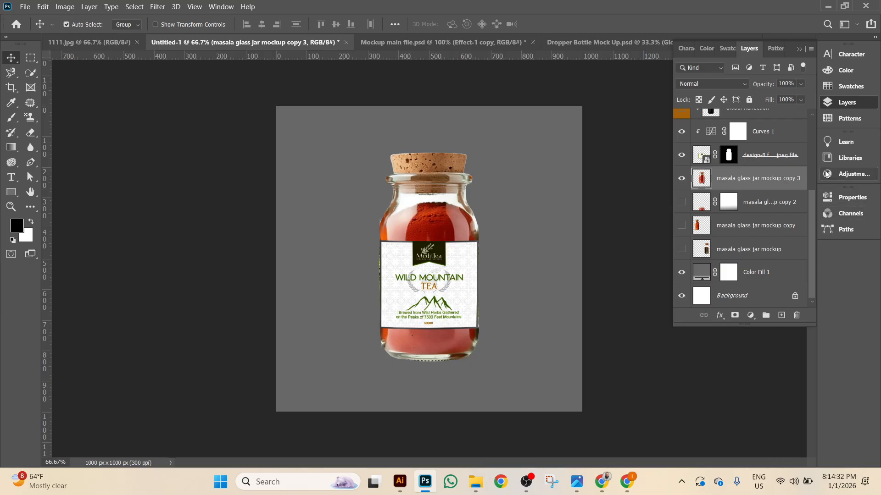
Add a Drop Shadow to the top jar layer: distance 245 px, size 49 px, angle 3°.
right_click(697, 179)
left_click(736, 184)
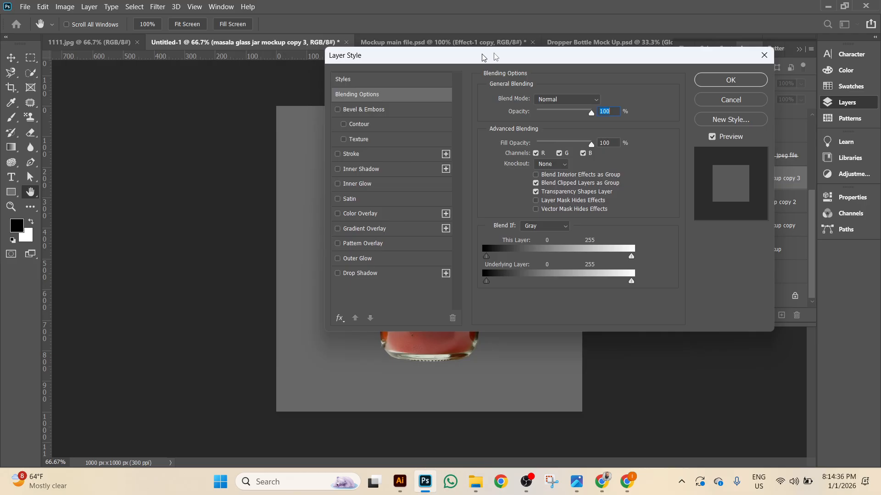
left_click_drag(421, 58, 717, 43)
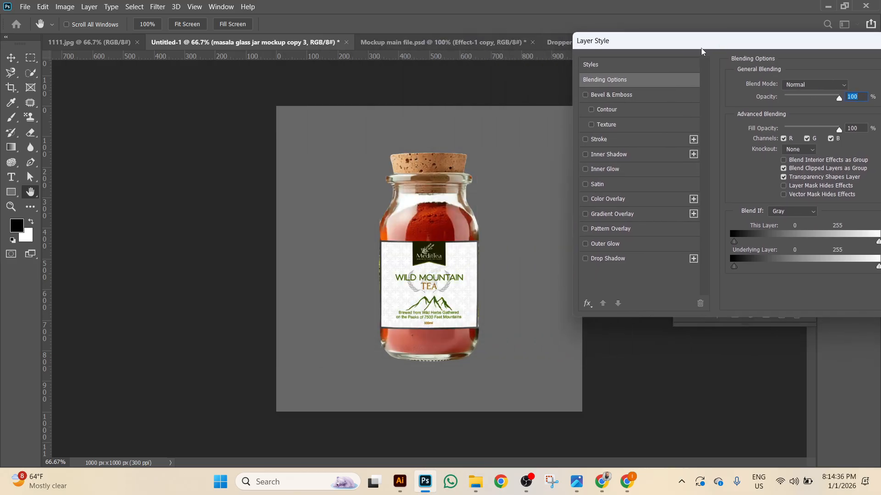
left_click(585, 259)
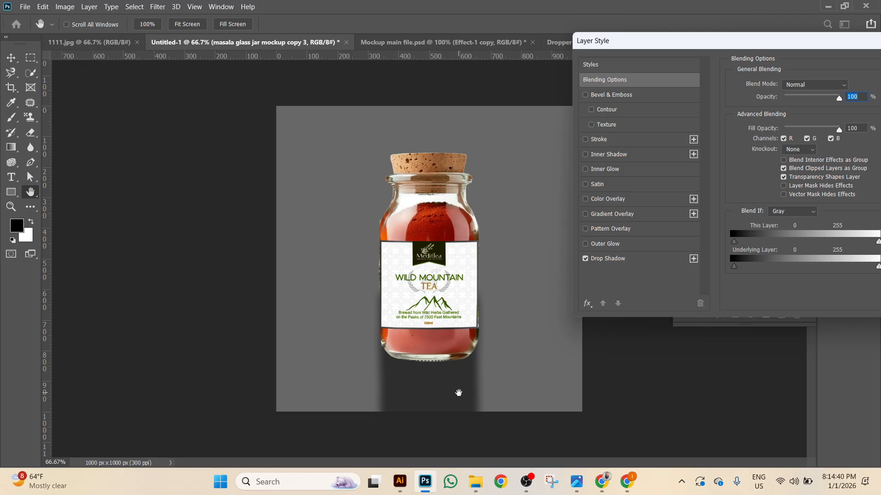
left_click(669, 258)
left_click_drag(823, 139, 825, 139)
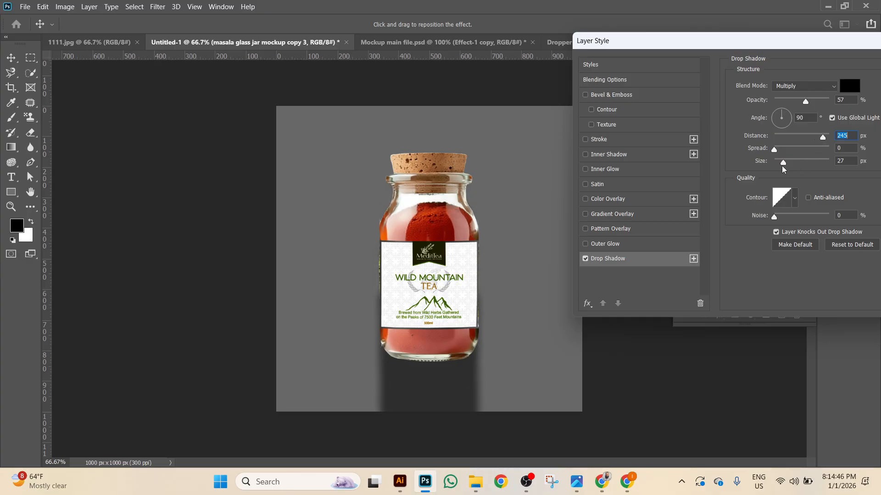
mouse_move(783, 163)
left_mouse_down()
mouse_move(806, 165)
mouse_move(785, 165)
left_mouse_up()
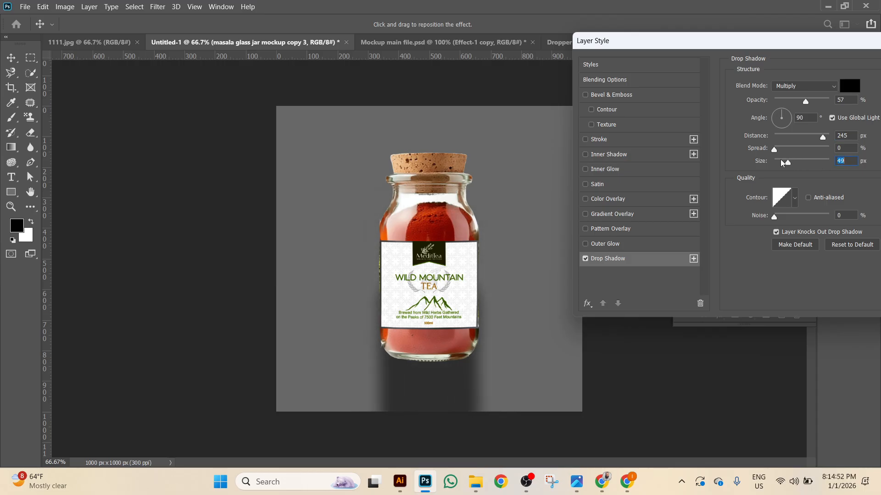
left_click_drag(785, 113, 793, 121)
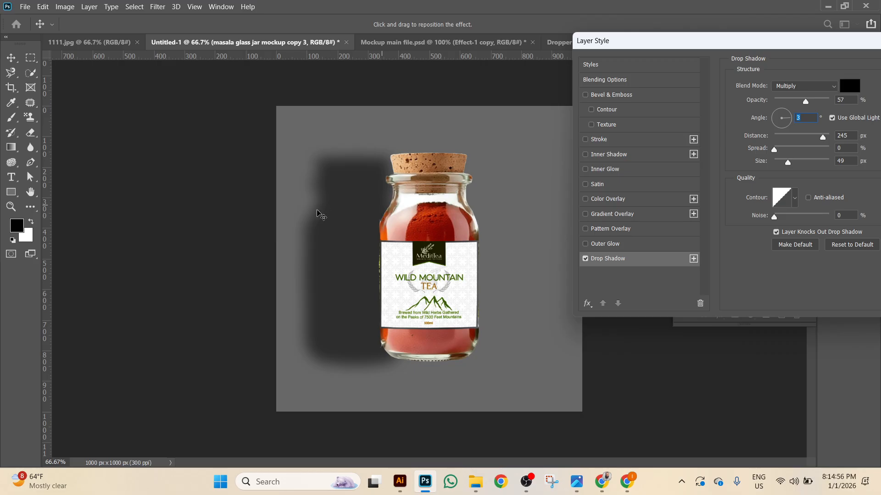
left_click_drag(709, 37, 664, 55)
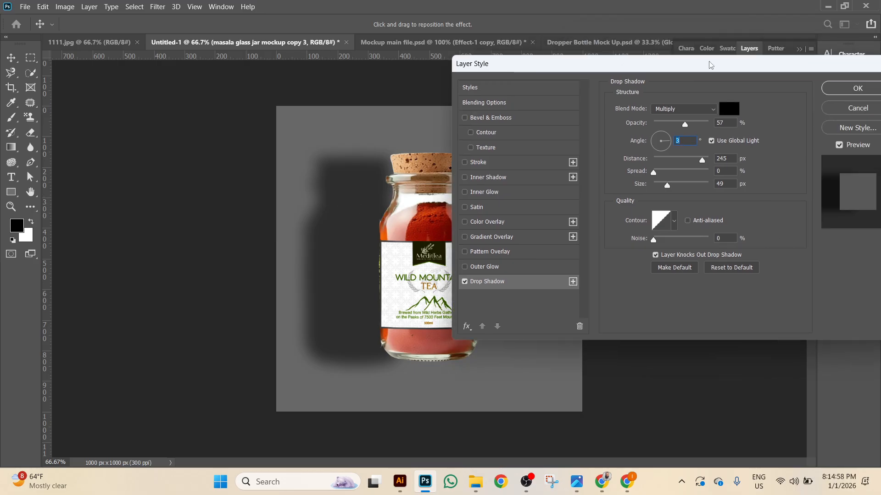
left_click(833, 97)
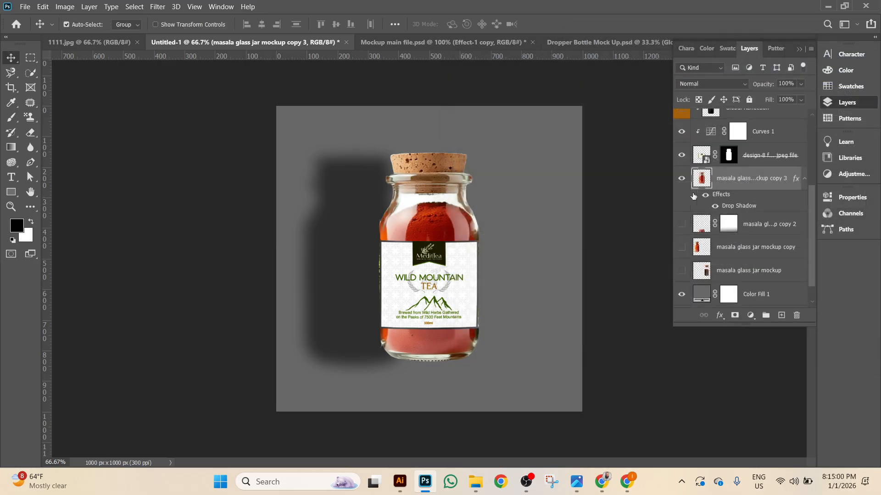
Toggle the jar's drop shadow effect off and on to compare the result.
left_click(706, 196)
left_click(706, 196)
left_click(88, 7)
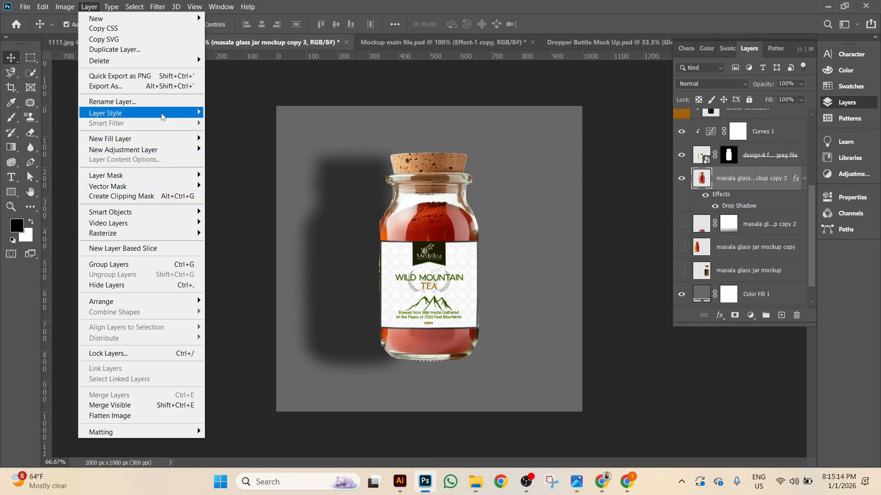
Separate the jar's drop shadow into its own layer with Layer Style > Create Layer.
mouse_move(162, 117)
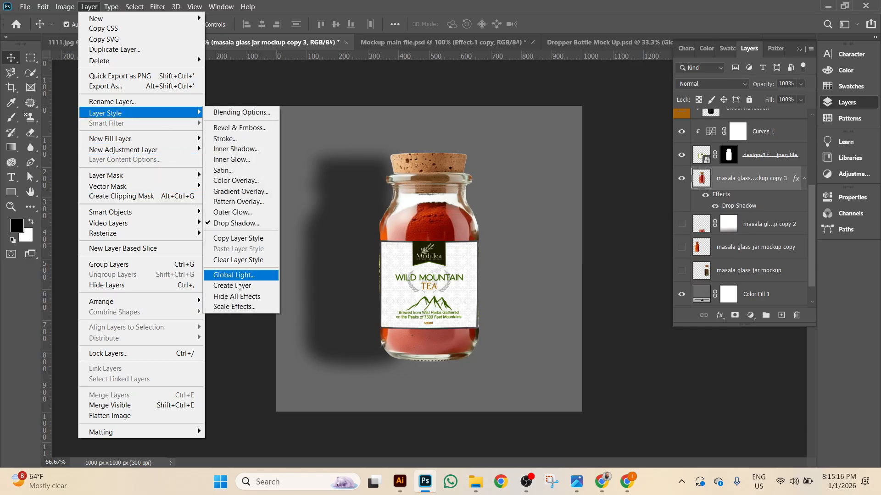
left_click(235, 286)
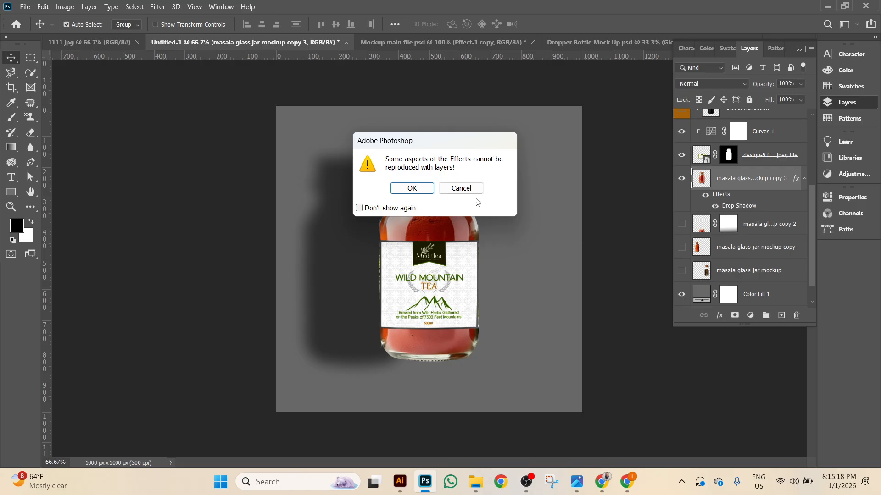
left_click(472, 190)
left_click(90, 6)
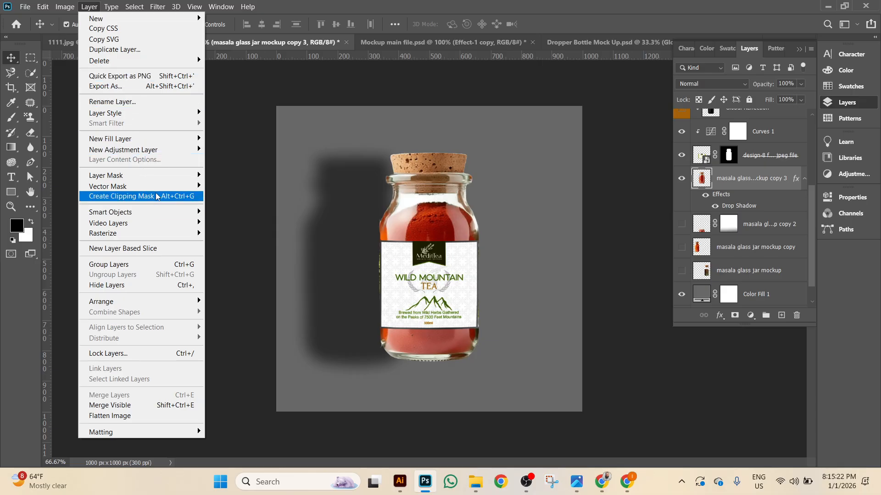
mouse_move(162, 115)
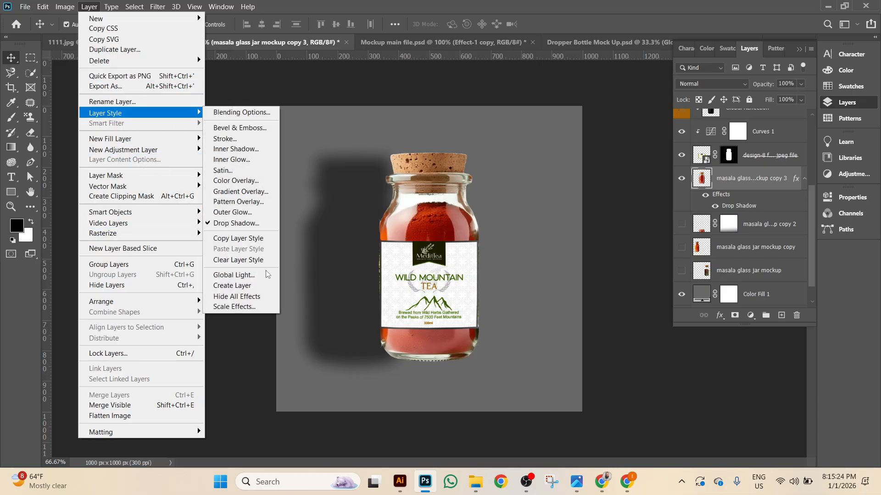
left_click(259, 288)
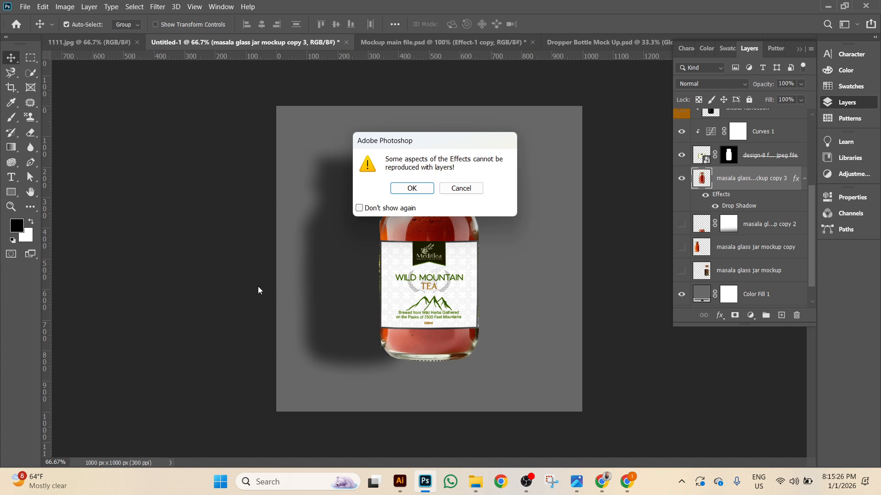
left_click(412, 188)
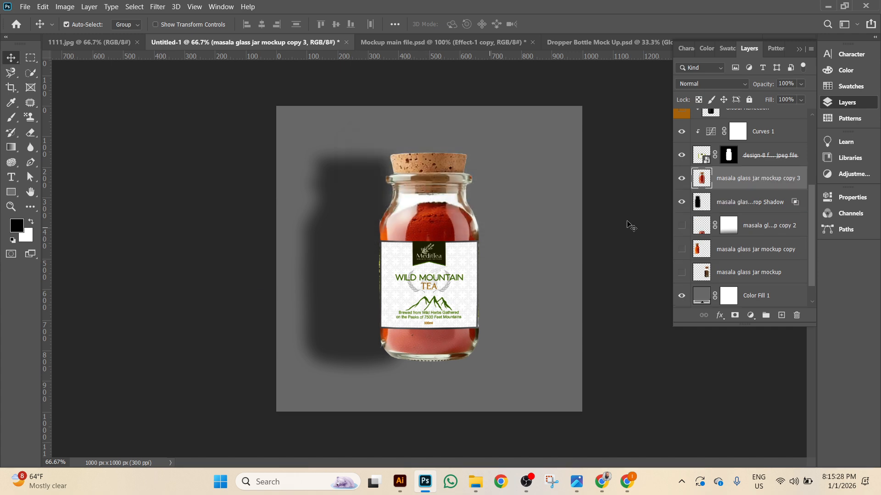
Select the new shadow layer and nudge it rightward behind the jar with Shift+Right.
left_click(682, 203)
left_click(682, 202)
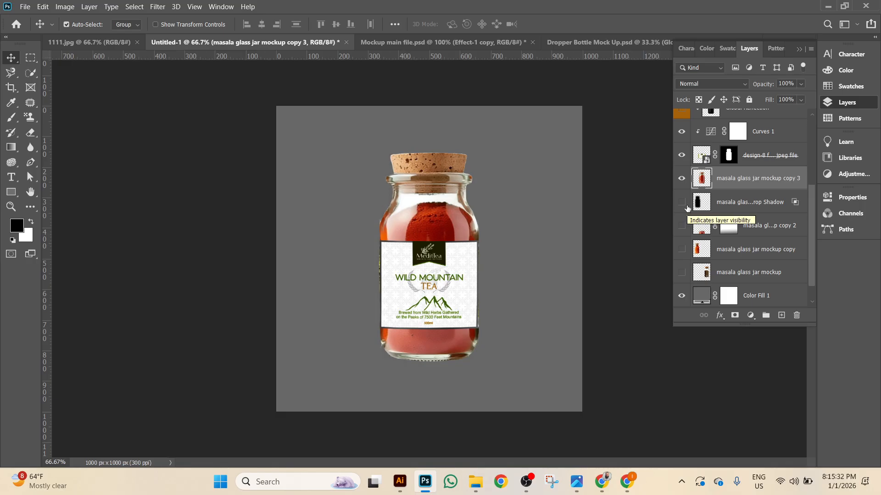
left_click(687, 207)
left_click(763, 212)
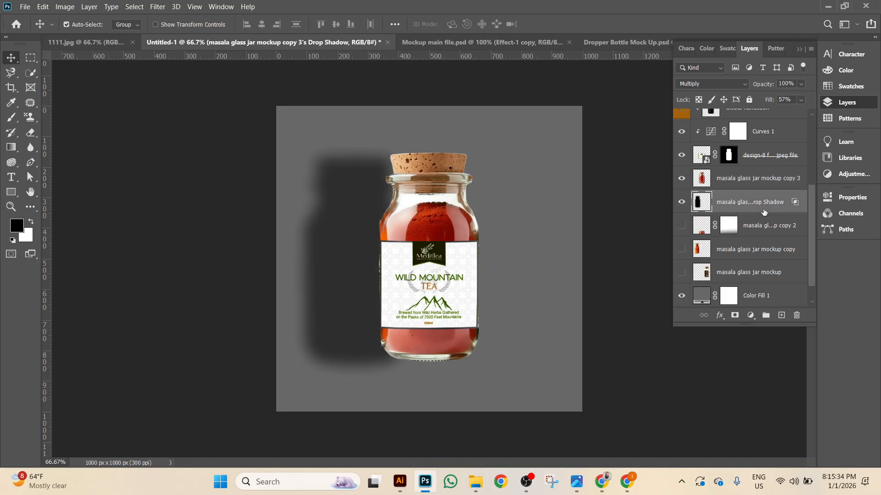
key("shift+Right")
key("shift+Right")
key("shift+Right")
key("shift+Right")
key("shift+Right")
key("shift+Right")
key("shift+Right")
key("shift+Right")
key("shift+Right")
key("shift+Right")
key("shift+Right")
key("shift+Right")
key("shift+Right")
key("shift+Right")
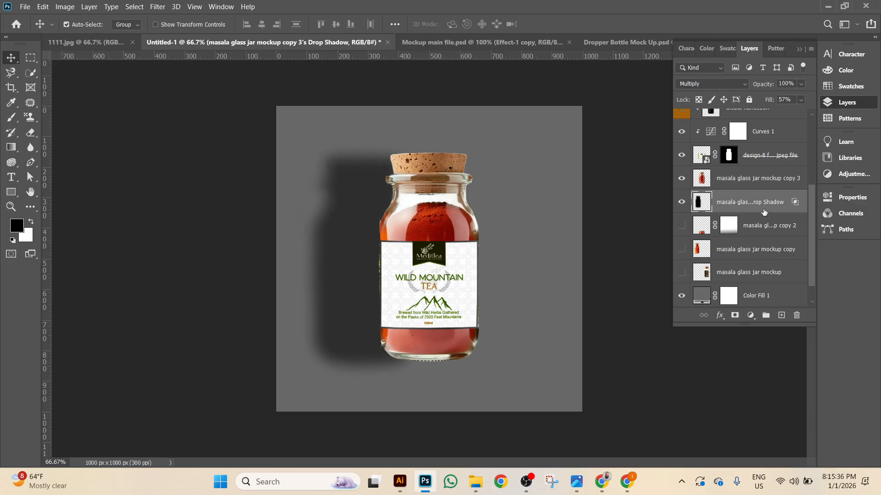
key("shift+Right")
key("shift+Right")
key("shift+Right")
key("shift+Right")
key("shift+Right")
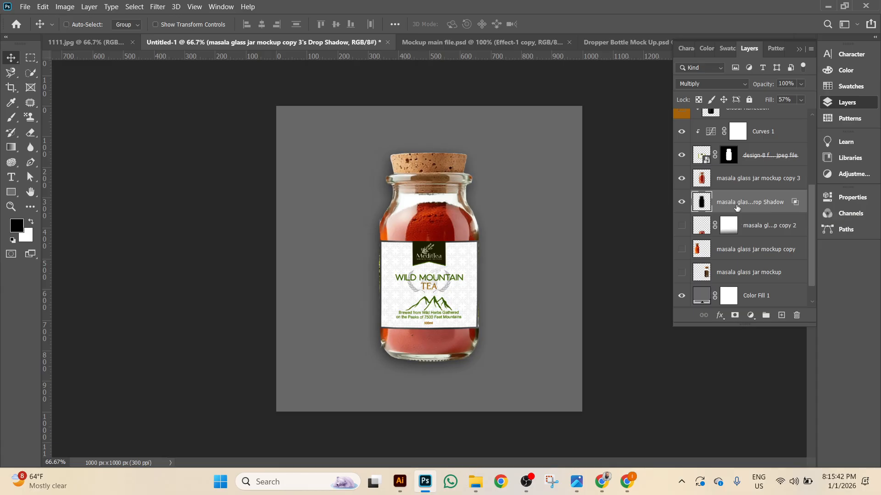
key("ctrl+t")
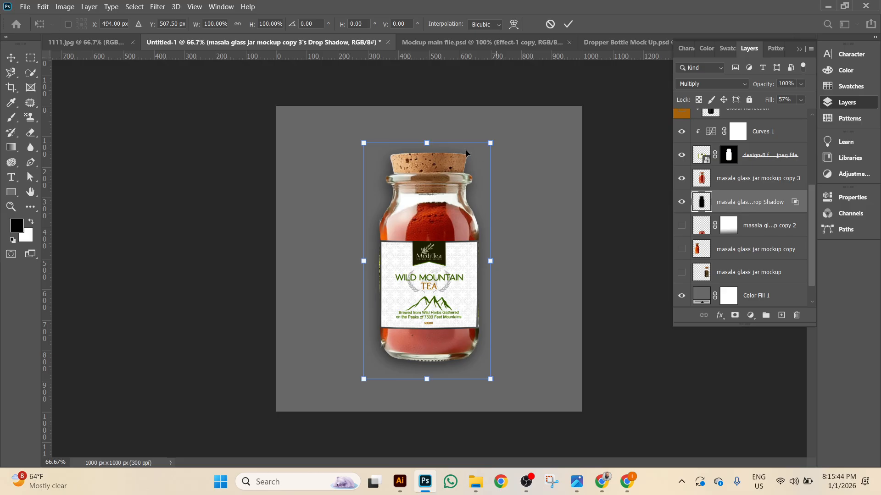
Distort the shadow layer so it slants out to the jar's upper right.
right_click(430, 146)
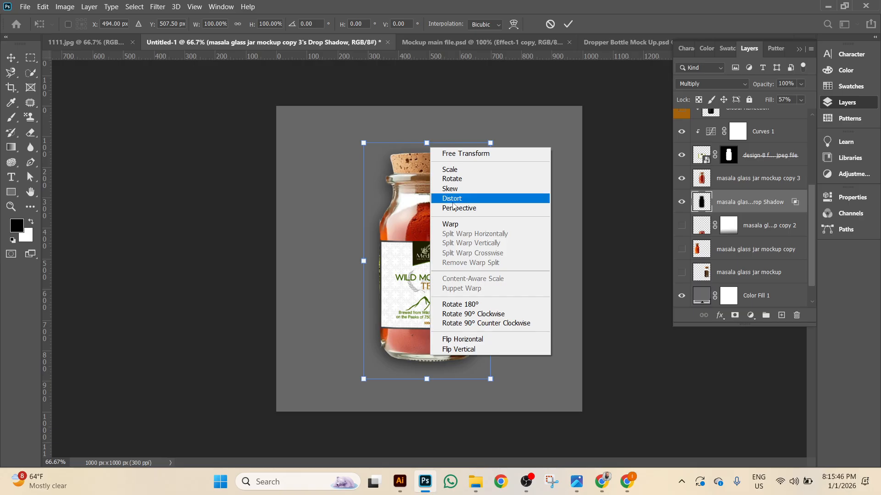
left_click(447, 196)
left_click_drag(429, 147, 591, 164)
left_click(568, 27)
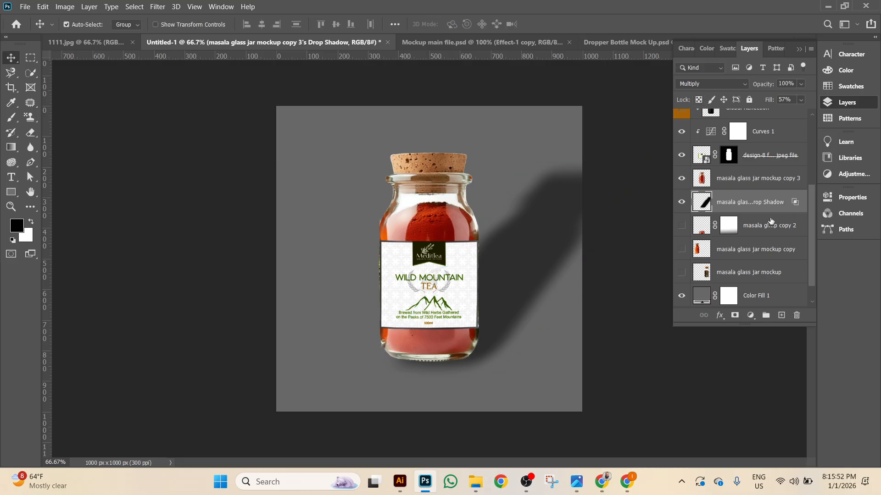
Add a gradient layer mask fading the shadow toward the upper right, then hide that layer.
left_click(736, 317)
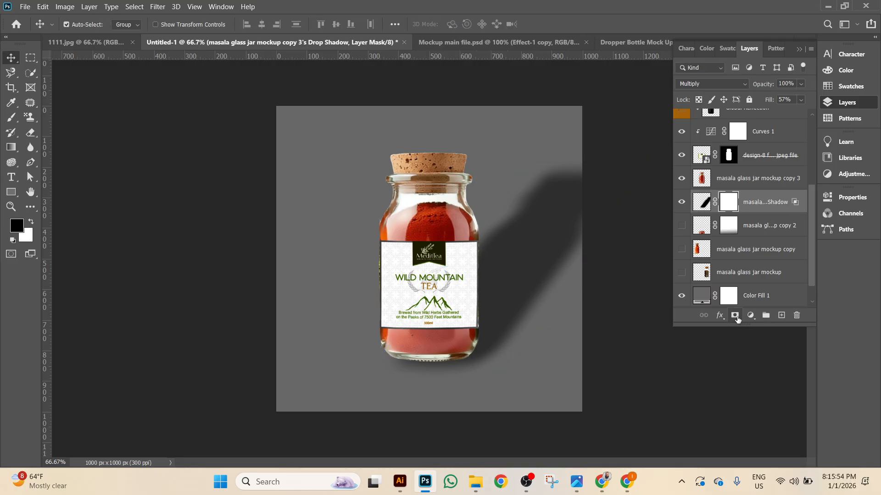
left_click(12, 147)
right_click(12, 147)
left_click(60, 146)
left_click_drag(595, 149, 421, 367)
left_click_drag(558, 204, 401, 362)
left_click_drag(592, 165, 380, 427)
left_click_drag(604, 174, 454, 334)
left_click_drag(607, 173, 459, 338)
left_click(6, 58)
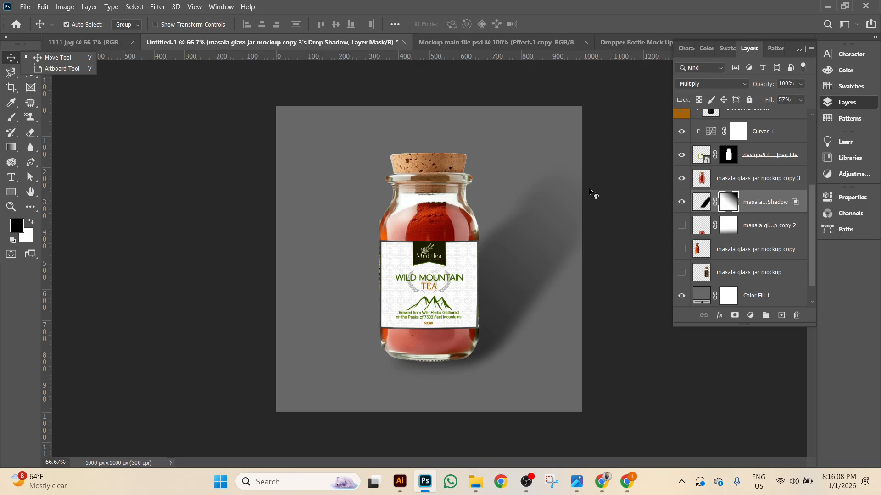
left_click(683, 209)
Keep the reflection hidden and bring up blending settings for the masala glass jar mockup copy 3 layer.
left_click(681, 226)
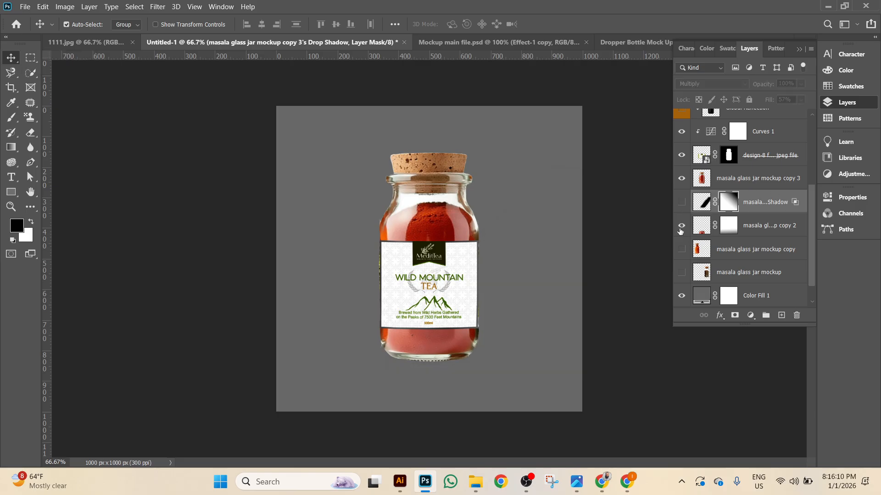
left_click(681, 226)
left_click(732, 185)
right_click(732, 184)
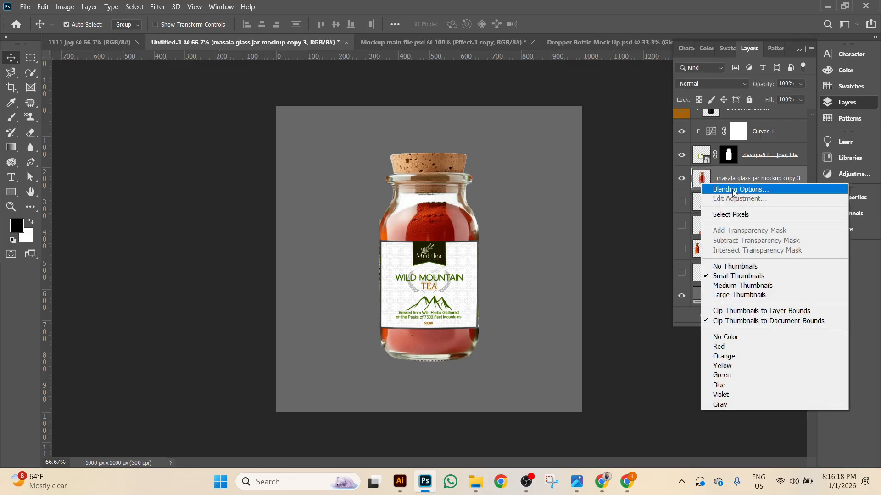
left_click(733, 190)
Give copy 3 a close drop shadow (distance 6, size 95), then switch to Illustrator.
left_click(499, 284)
left_click_drag(680, 166, 643, 163)
left_click_drag(625, 70, 692, 23)
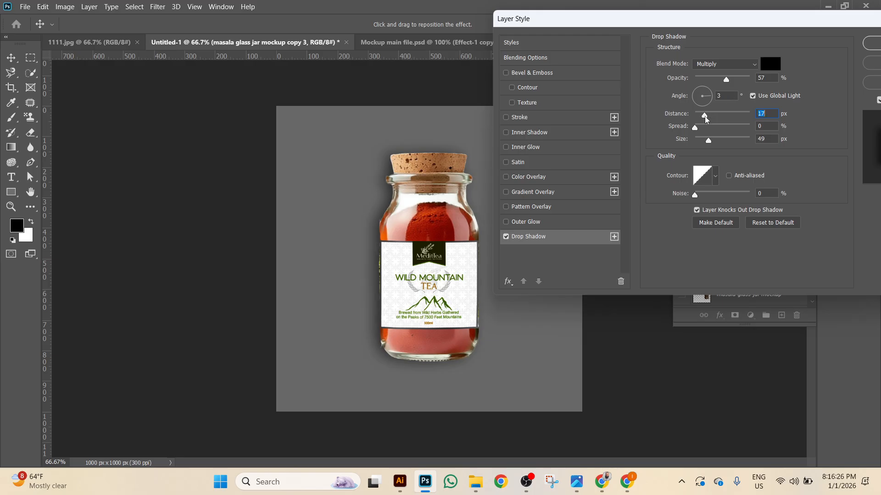
left_click_drag(711, 146, 718, 145)
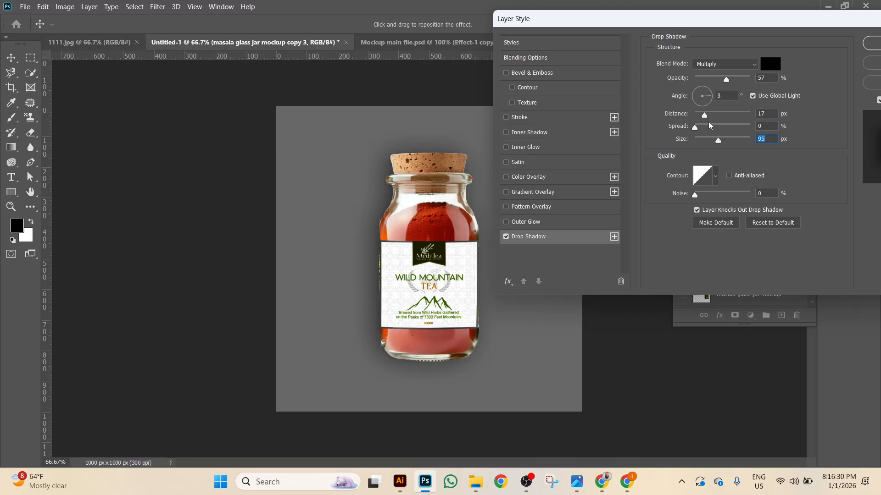
mouse_move(705, 121)
left_mouse_down()
mouse_move(704, 92)
mouse_move(682, 99)
mouse_move(701, 115)
left_mouse_up()
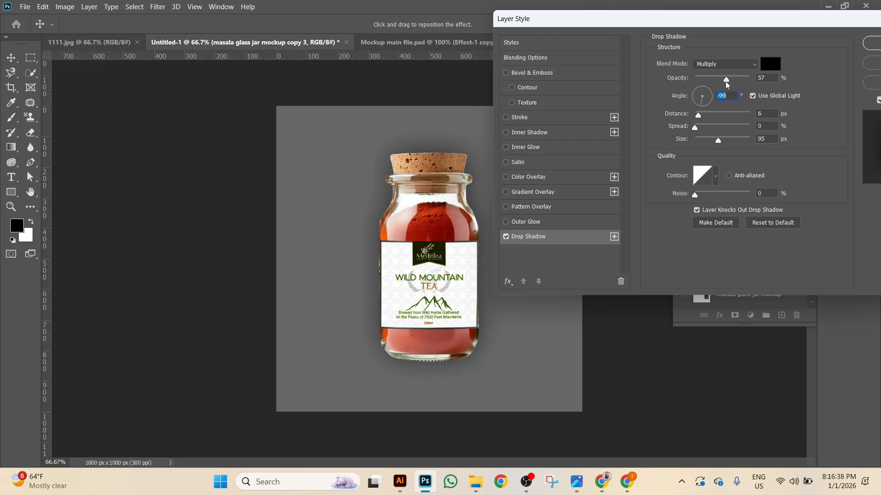
mouse_move(727, 83)
left_mouse_down()
mouse_move(711, 83)
mouse_move(746, 82)
mouse_move(726, 82)
left_mouse_up()
left_click_drag(743, 26, 632, 47)
left_click(762, 65)
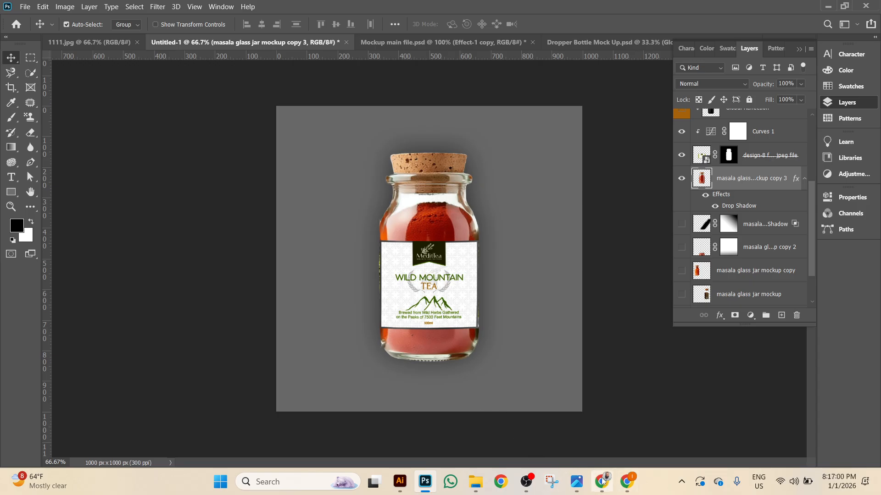
mouse_move(400, 482)
left_click(409, 446)
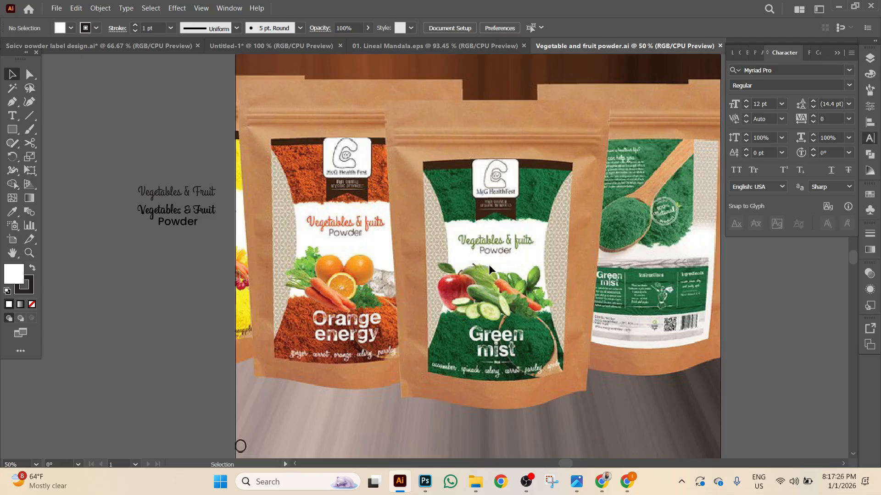
Select the Vegetables & Fruit title text and copy its font name, Billabong, from the Character panel.
key("ctrl+=")
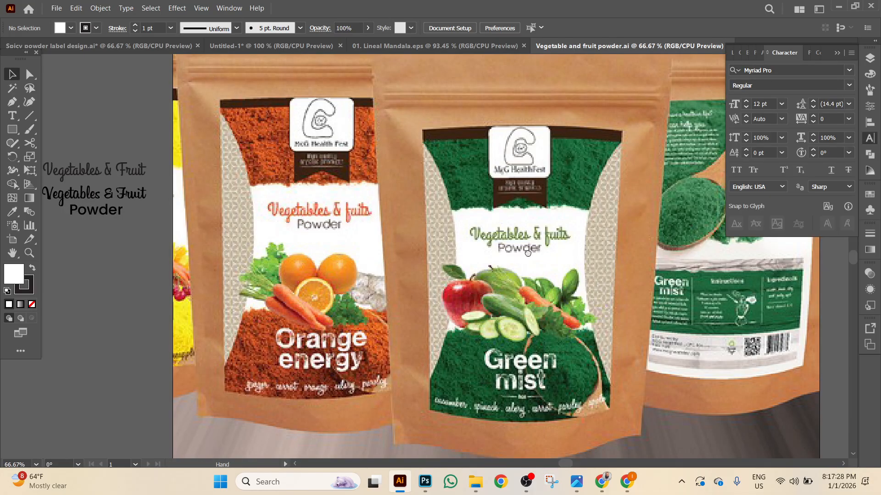
left_click_drag(531, 251, 425, 255)
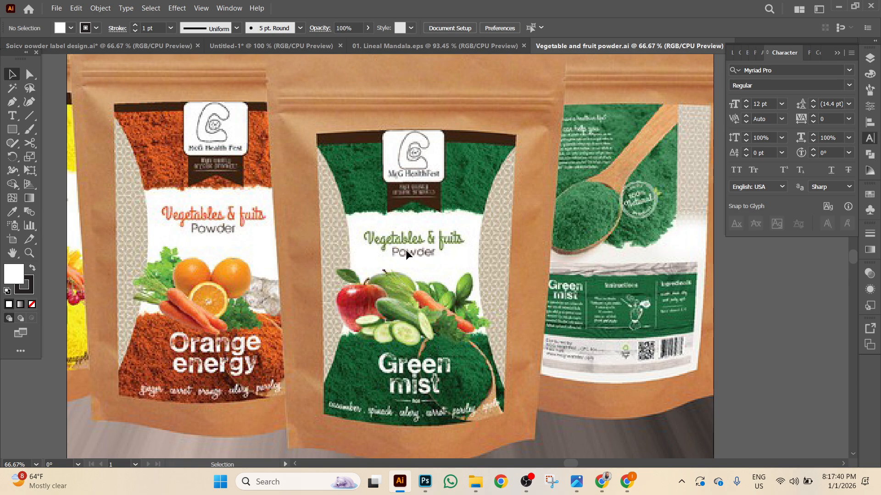
scroll(367, 252, "left", 5)
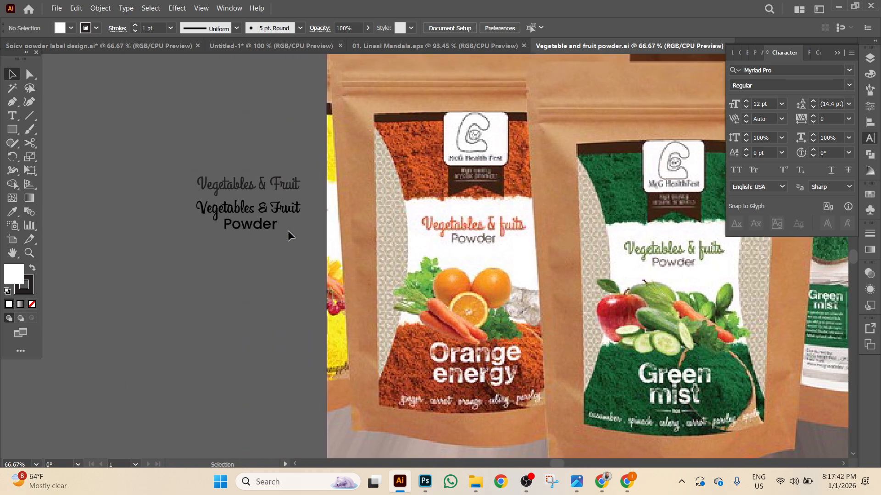
left_click(274, 181)
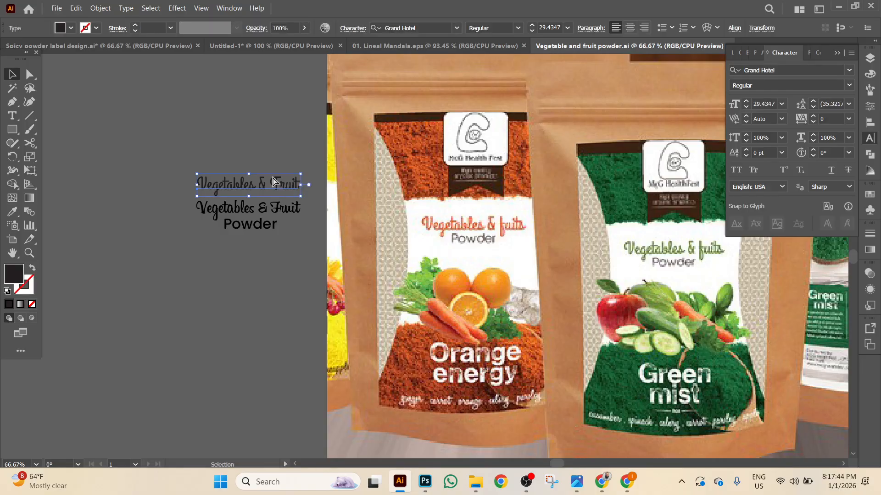
key("ctrl+equal")
key("ctrl+equal")
key("ctrl+equal")
left_click(424, 334)
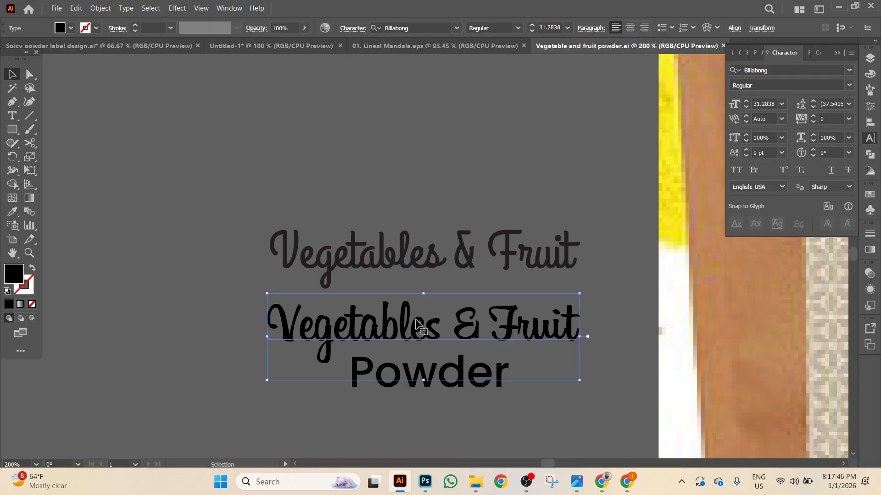
left_click(787, 71)
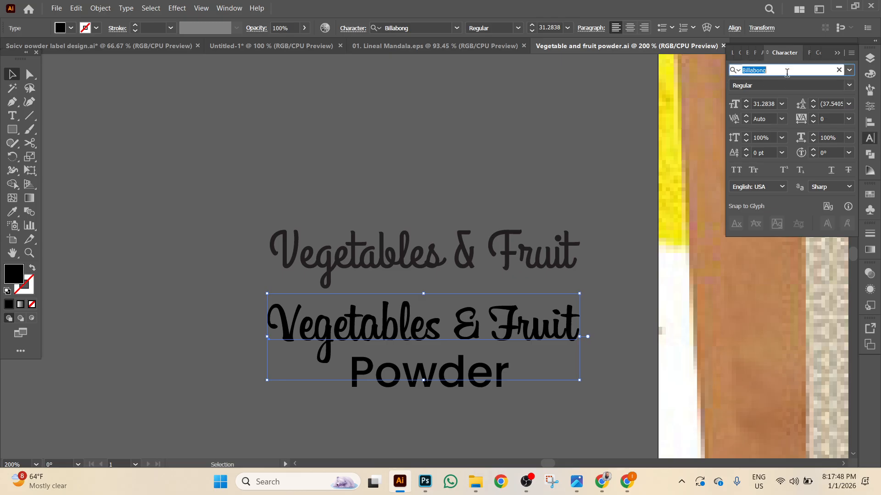
right_click(757, 71)
left_click(765, 110)
Add point text reading Billabong above the titles, then enlarge it and move it higher.
left_click(12, 116)
left_click(301, 112)
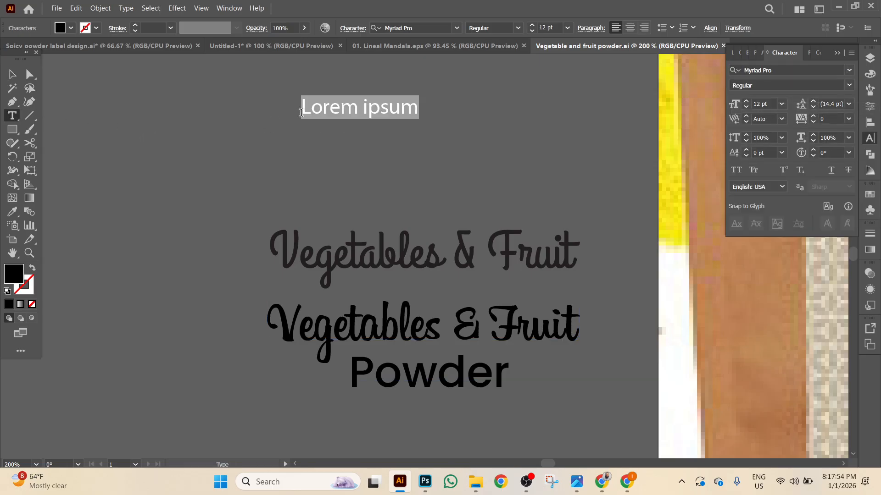
key("ctrl+v")
key("Escape")
left_click_drag(386, 119, 569, 170)
left_click_drag(445, 126, 448, 104)
Copy the Grand Hotel font name and add it as a duplicate line centred under Billabong.
left_click(420, 264)
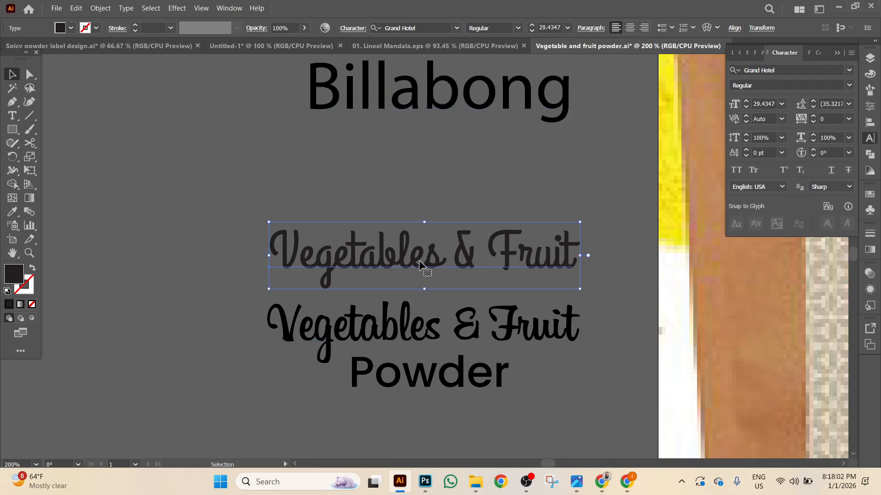
left_click(787, 72)
right_click(771, 70)
left_click(769, 105)
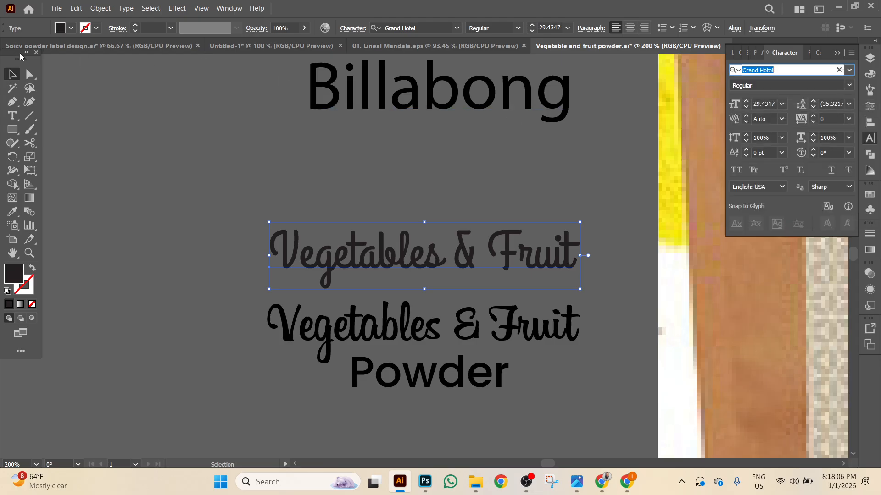
left_click_drag(431, 102, 432, 151)
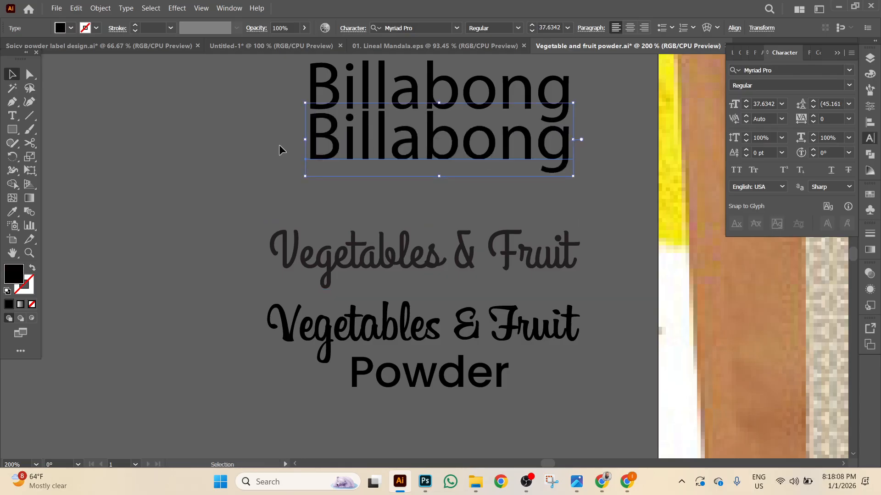
double_click(312, 149)
left_click_drag(312, 147, 634, 161)
key("ctrl+v")
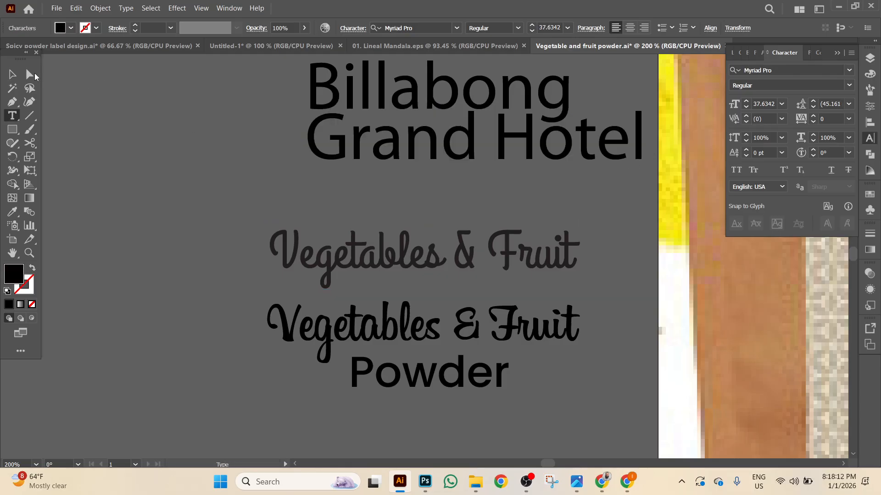
left_click(6, 77)
left_click_drag(527, 161, 496, 172)
Check the Vegetables & Fruit and Powder title texts, then zoom out toward the pouch mockups.
left_click(428, 296)
left_click(426, 338)
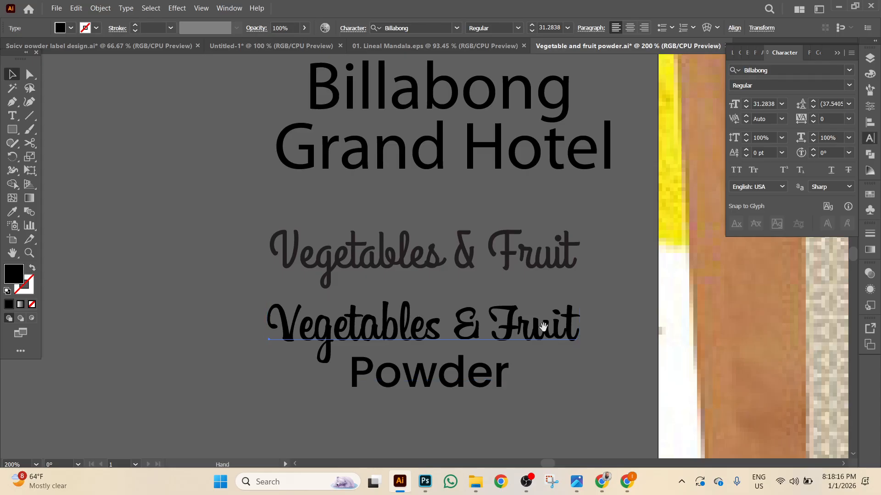
left_click_drag(681, 311, 288, 290)
left_click_drag(628, 344, 544, 291)
left_click_drag(165, 343, 437, 300)
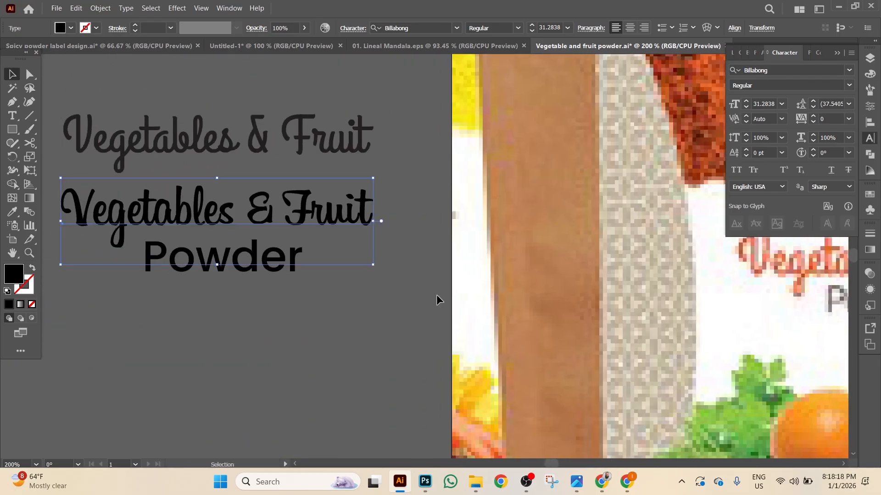
left_click(267, 271)
left_click_drag(408, 316, 169, 311)
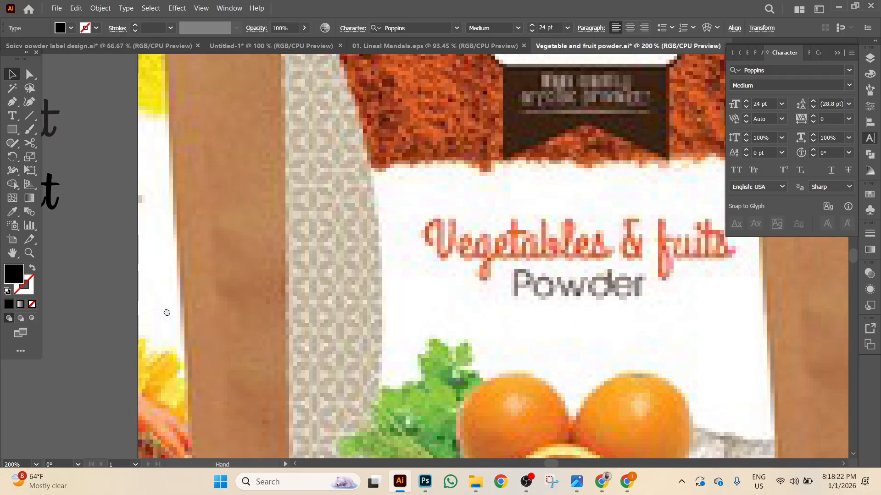
left_click_drag(433, 299, 414, 389)
key("ctrl+minus")
key("ctrl+minus")
key("ctrl+minus")
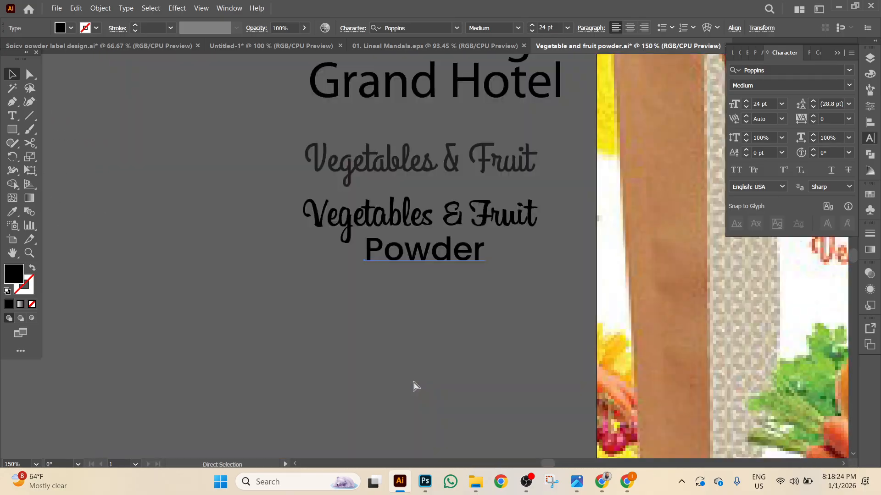
left_click_drag(595, 304, 384, 304)
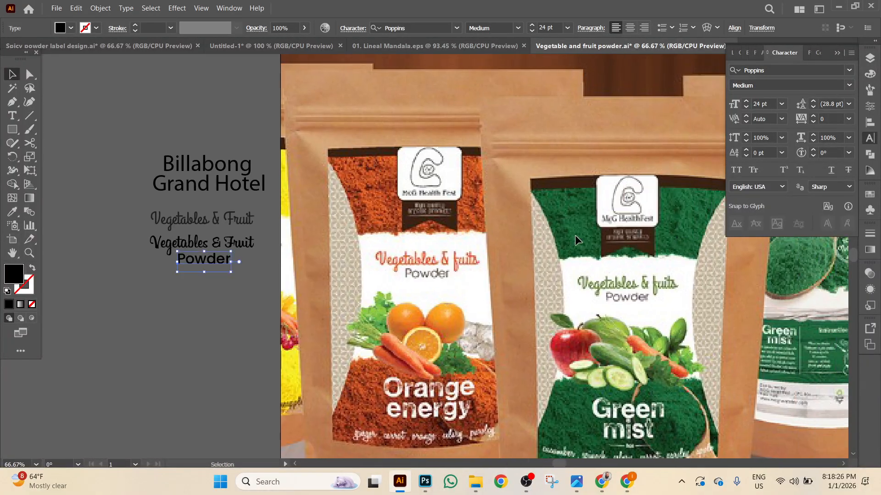
left_click_drag(578, 233, 426, 214)
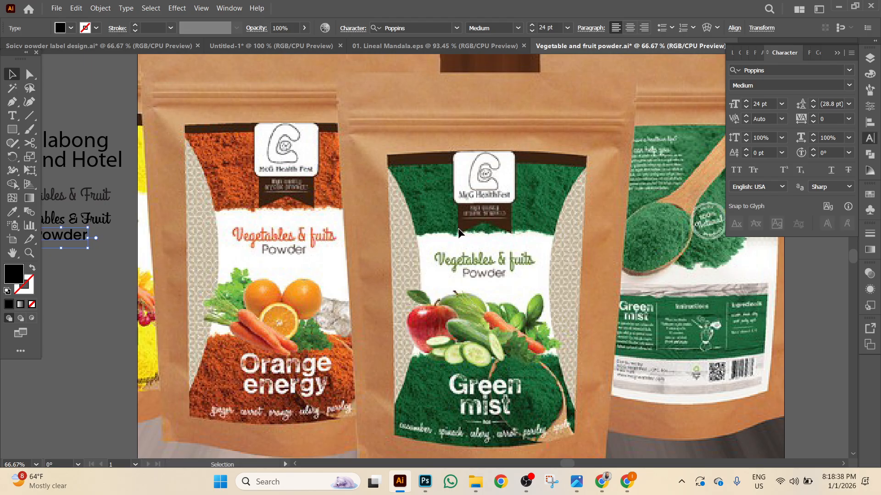
Close the Lineal Mandala document, and close Spicy powder label design.ai without saving.
left_click_drag(454, 237, 494, 218)
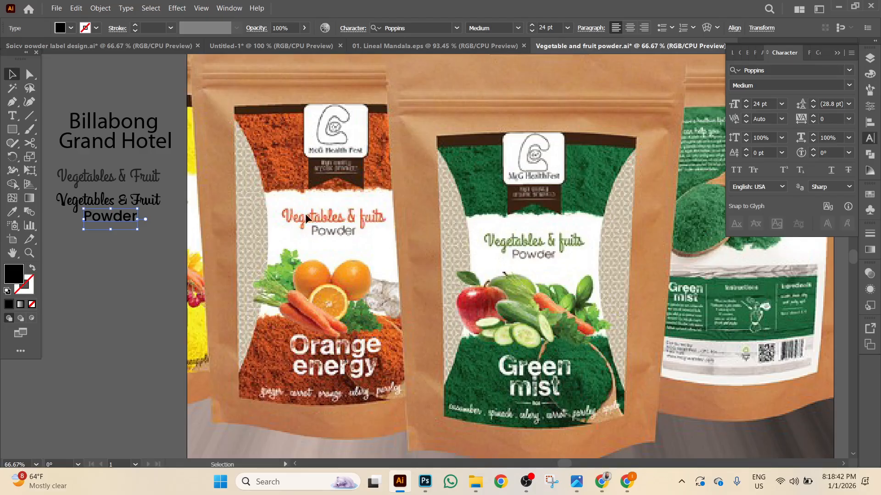
left_click_drag(407, 207, 463, 205)
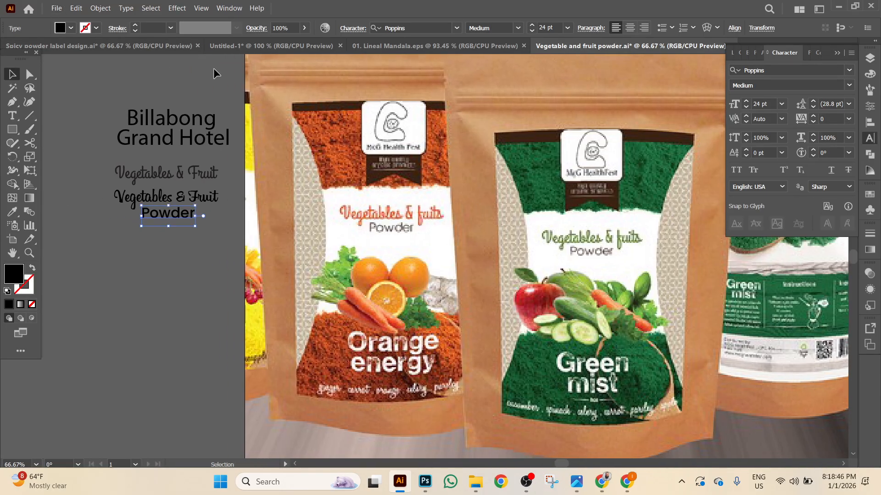
left_click(494, 51)
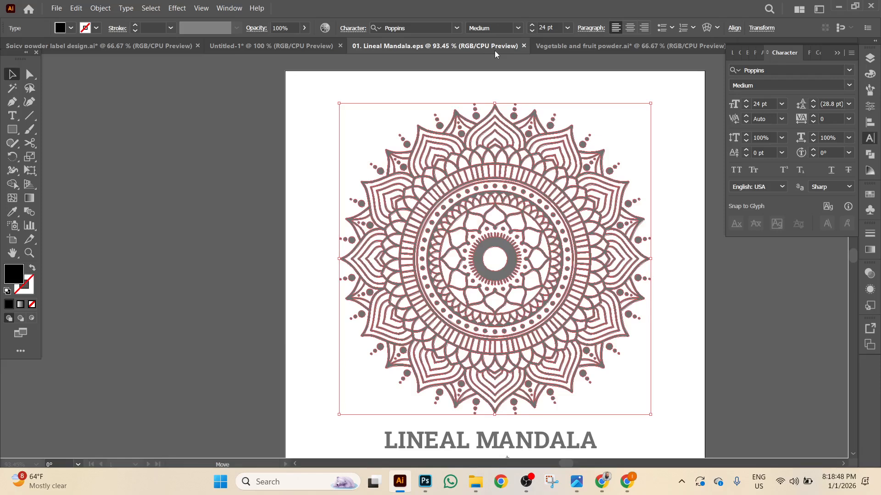
left_click(524, 46)
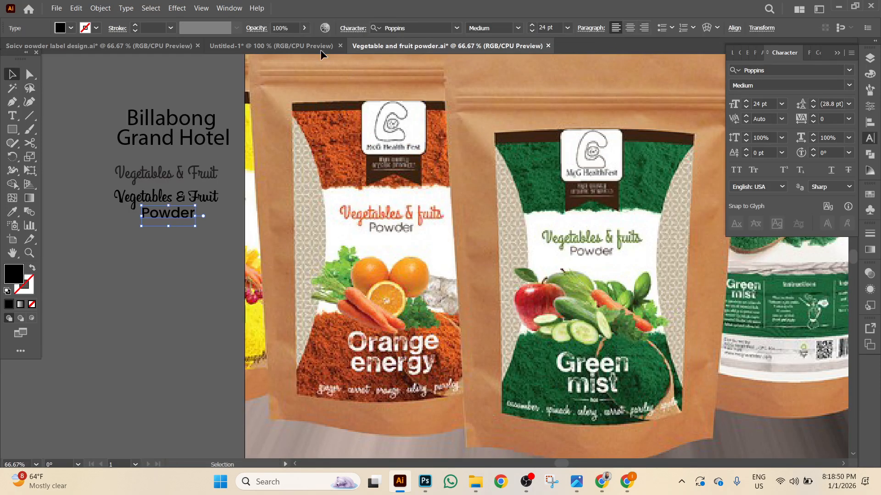
left_click(320, 49)
left_click(189, 49)
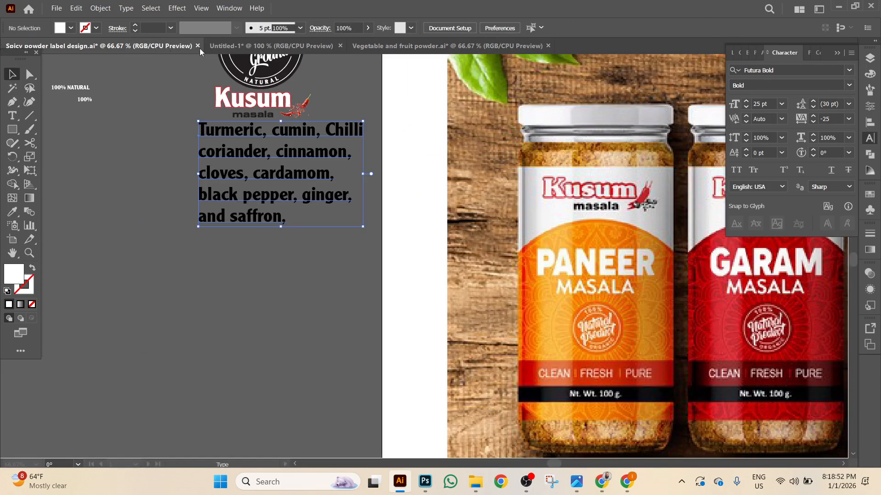
left_click(197, 46)
left_click(499, 256)
Save the masala labels document as Untitled-1.ai with default options and close it.
left_click(54, 10)
left_click(83, 109)
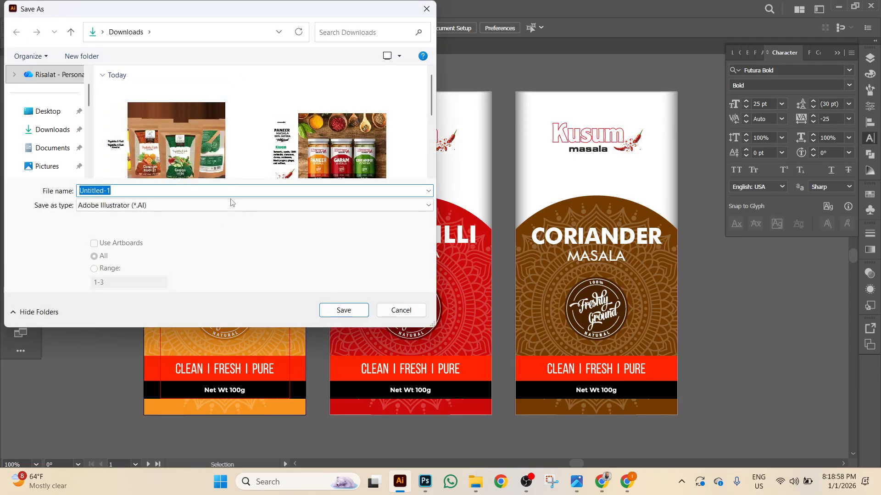
left_click(343, 310)
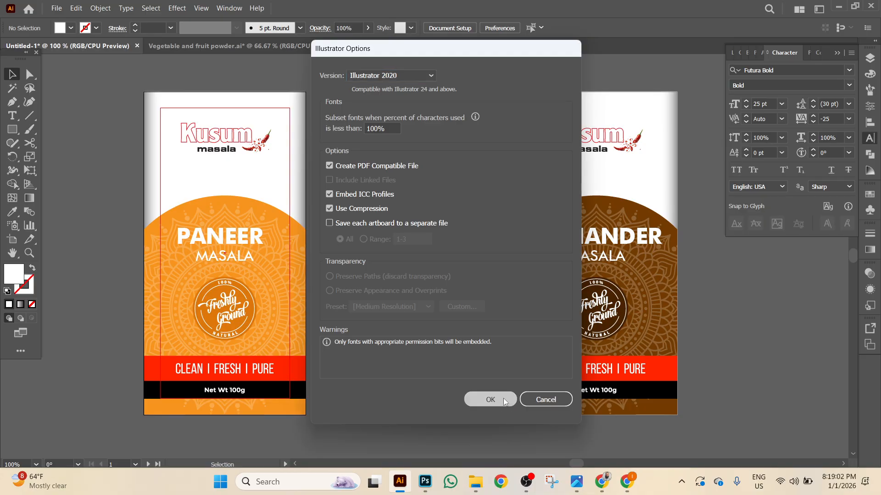
left_click(506, 400)
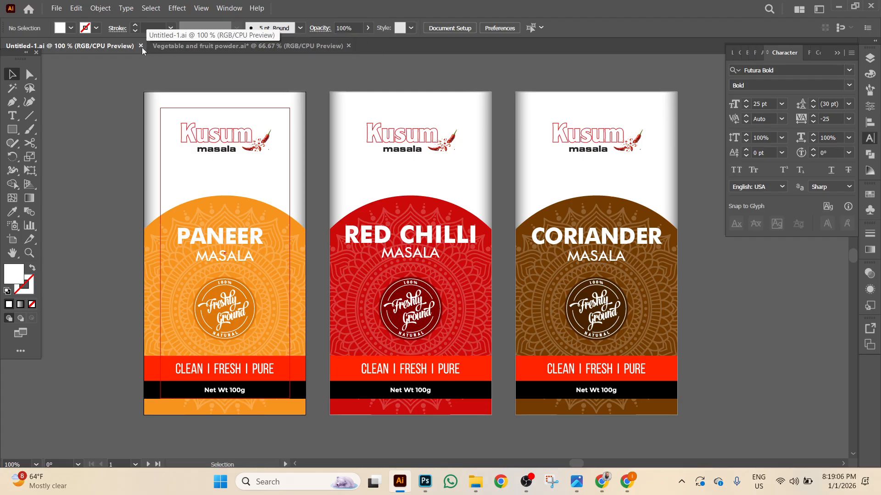
key("ctrl+w")
left_click(57, 8)
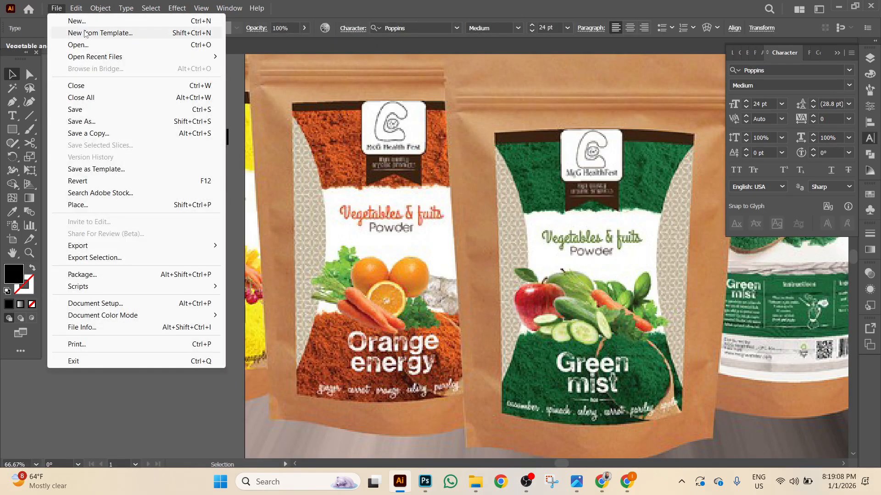
Create a blank 4 × 5 in document, then return to Vegetable and fruit powder.ai.
left_click(84, 30)
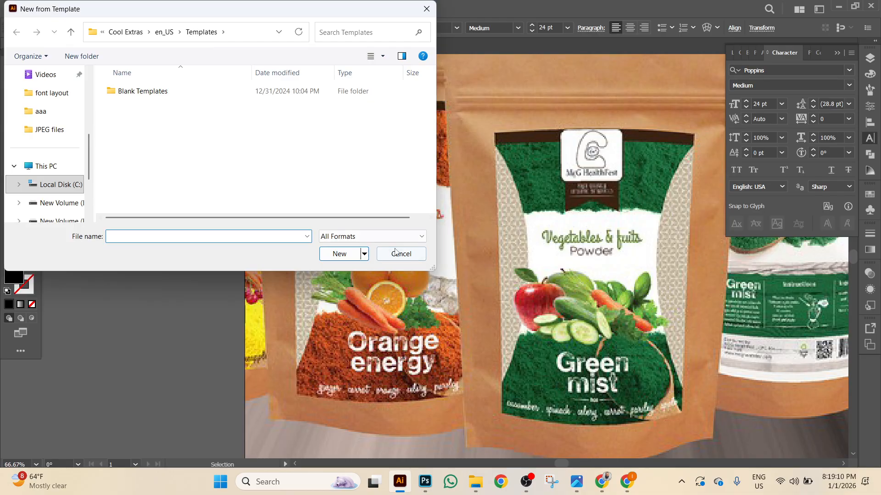
key("Escape")
left_click(57, 8)
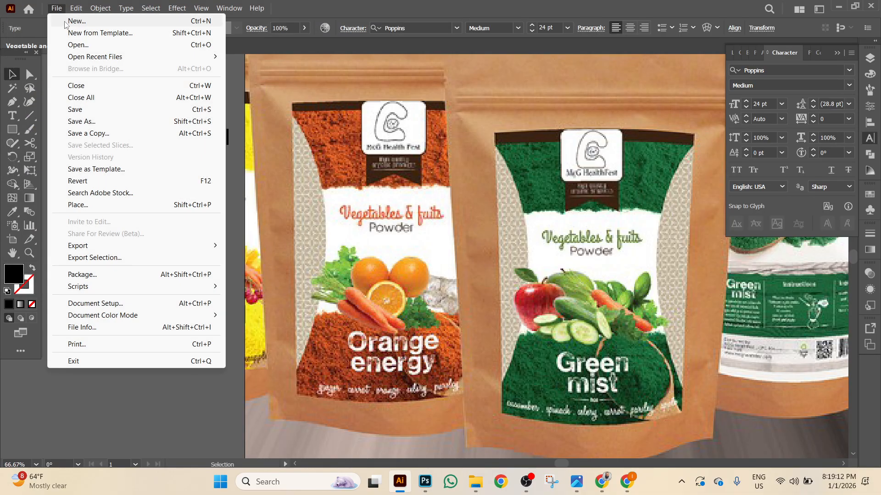
left_click(233, 161)
key("ctrl+n")
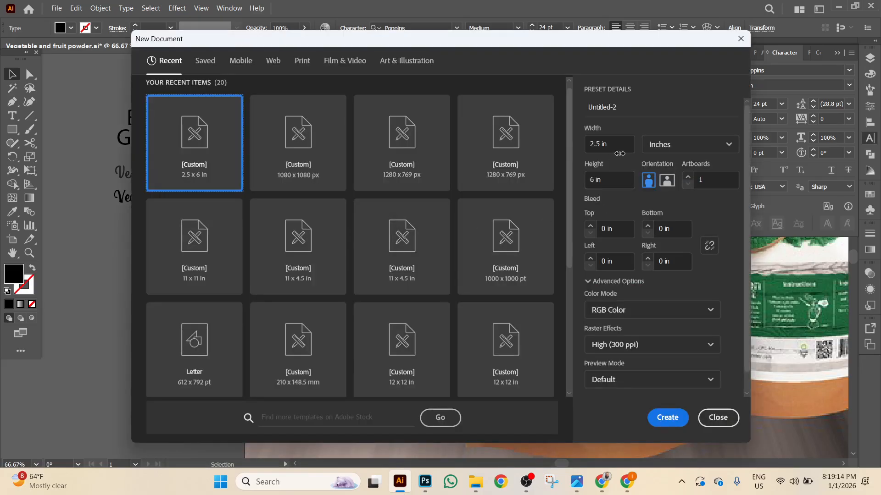
left_click(620, 144)
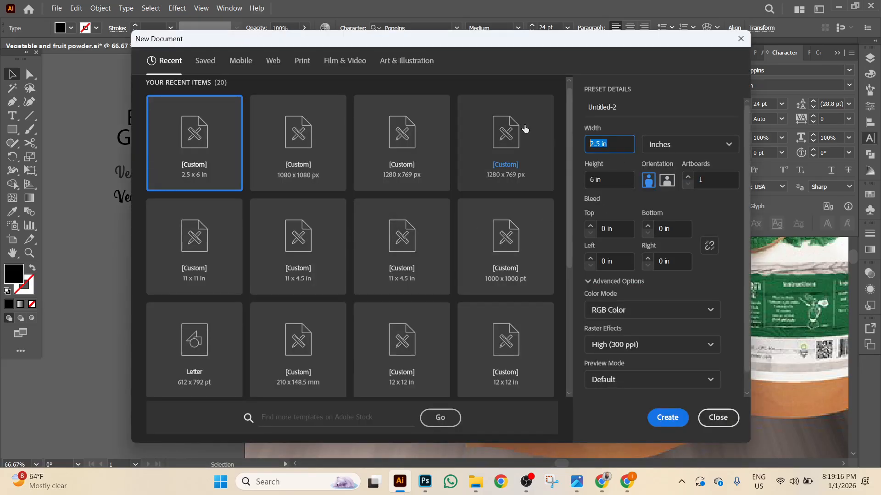
key("Tab")
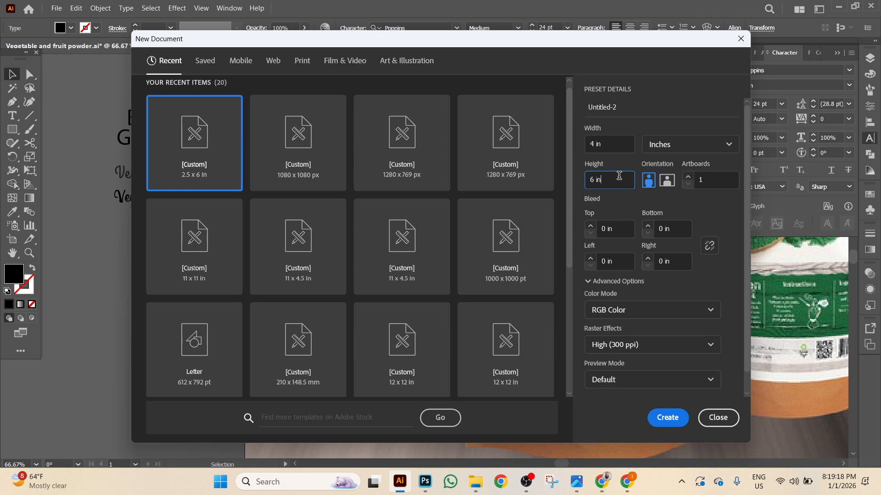
type("5")
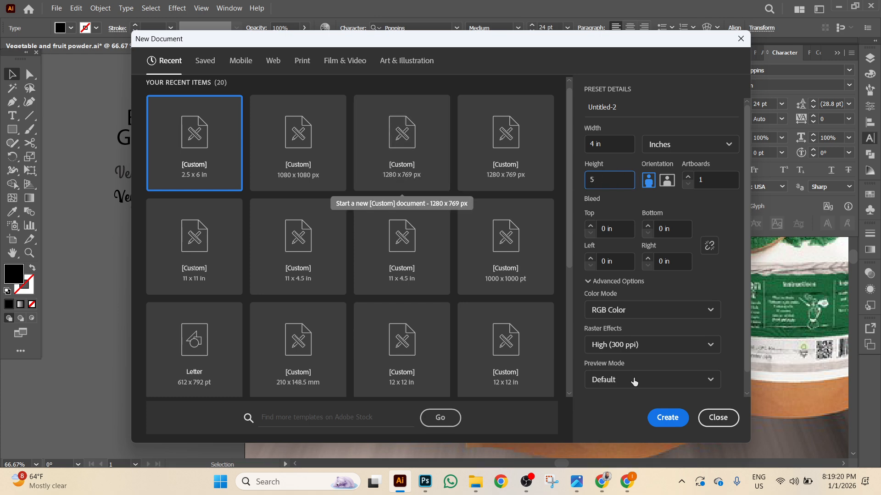
left_click(658, 418)
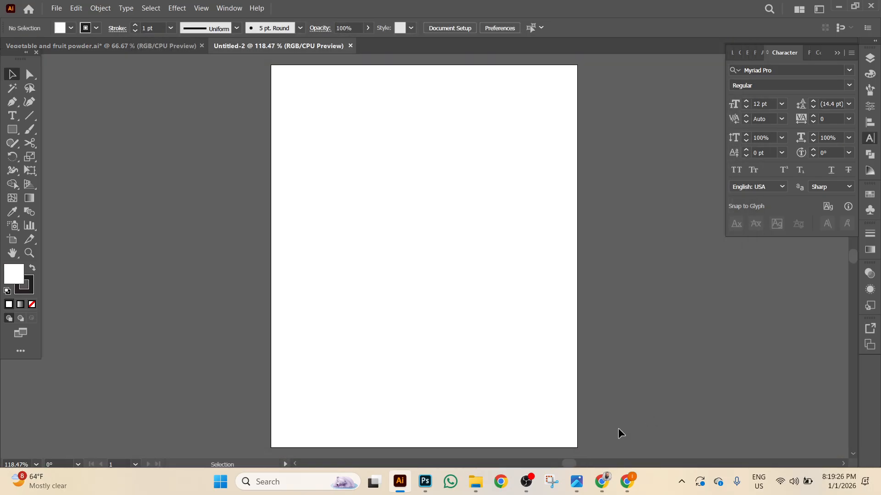
left_click(150, 44)
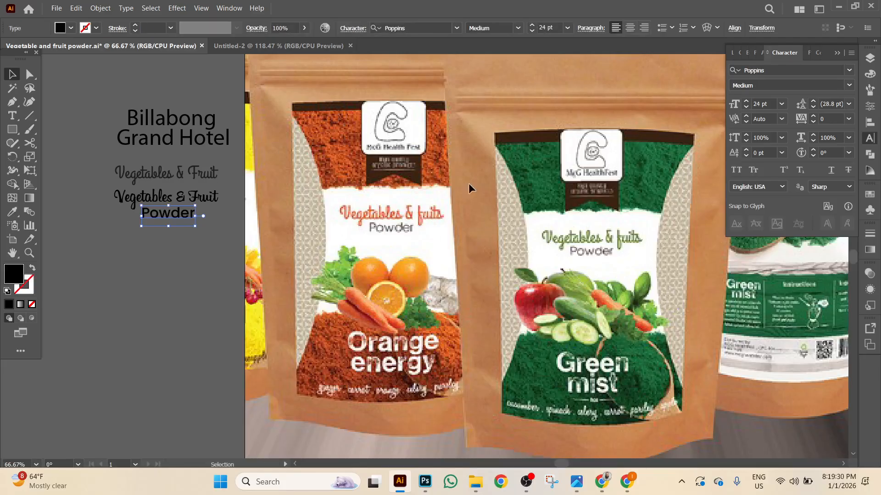
Place the Green mint image onto the Untitled-2 artboard.
left_click(324, 46)
left_click(56, 8)
left_click(70, 204)
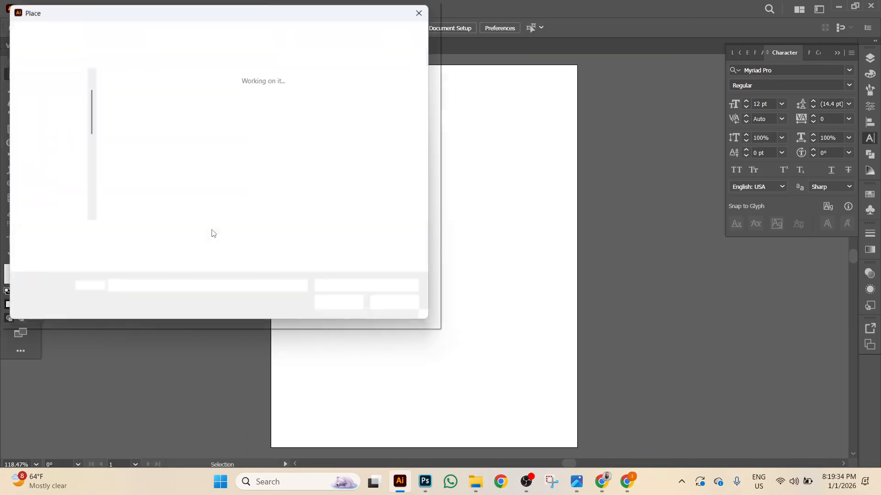
scroll(295, 140, "down", 5)
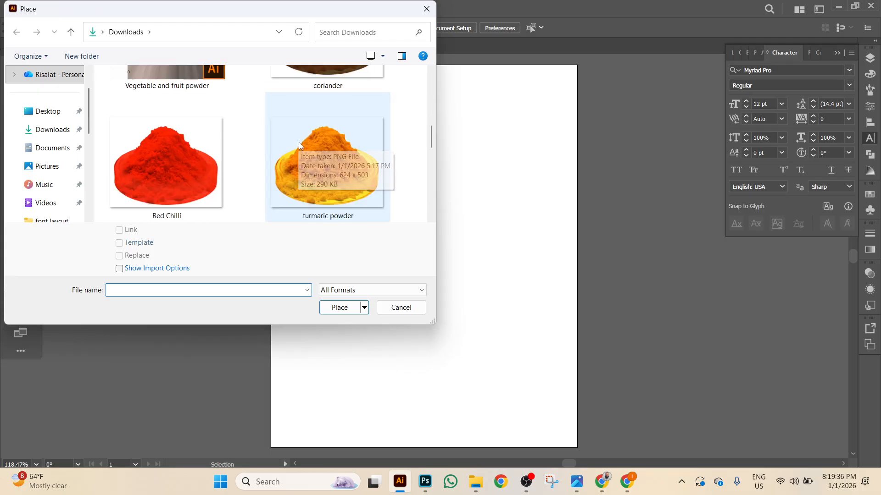
scroll(345, 179, "down", 2)
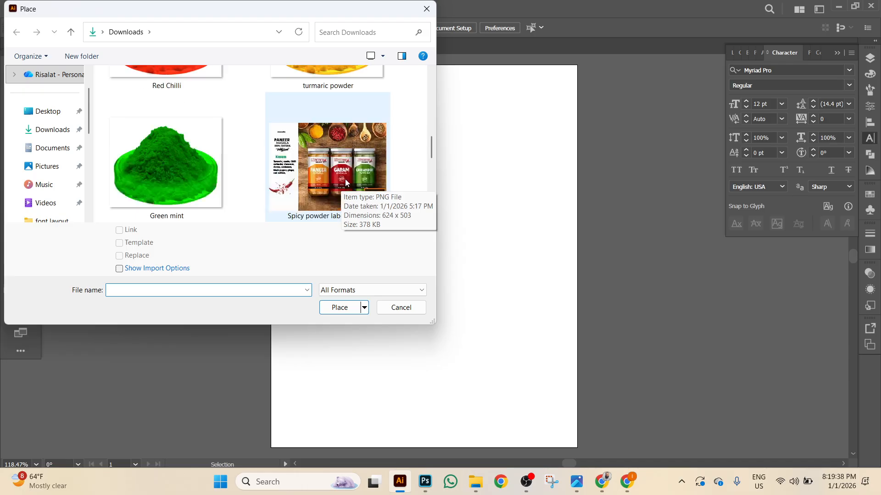
double_click(200, 168)
left_click(348, 109)
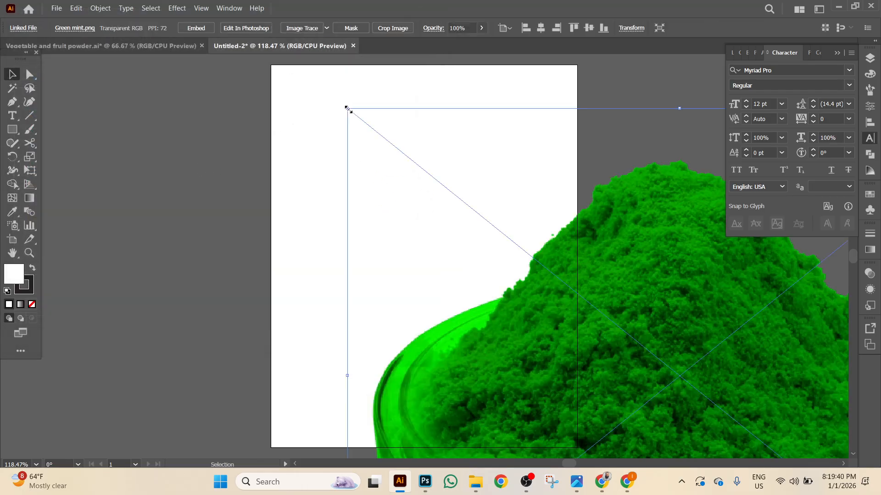
key("ctrl+minus")
key("ctrl+minus")
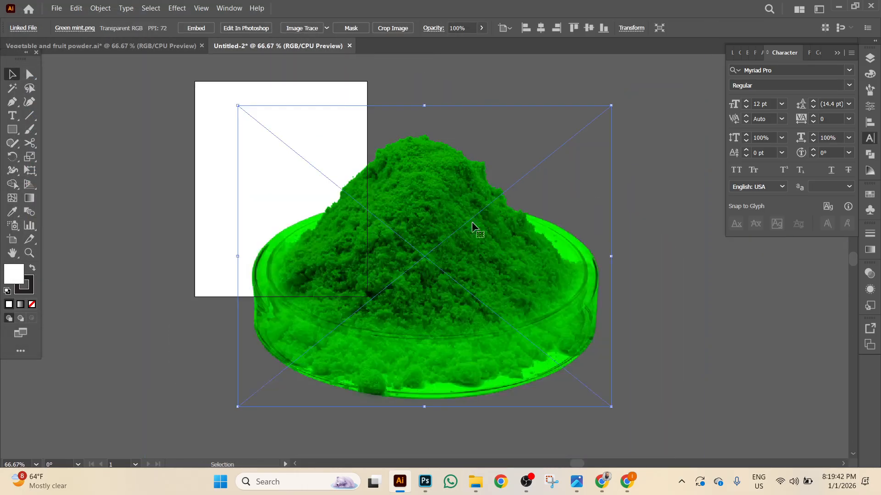
Reflect the placed Green mint image across the horizontal axis.
right_click(477, 369)
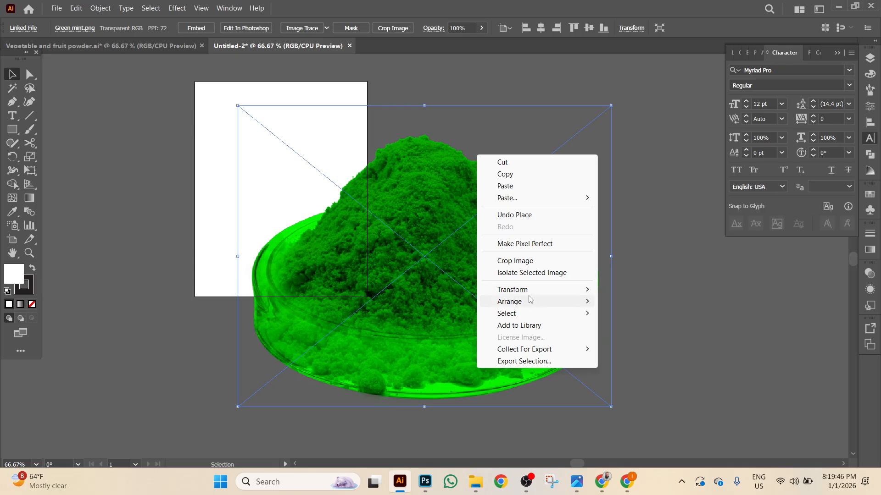
mouse_move(532, 293)
left_click(635, 334)
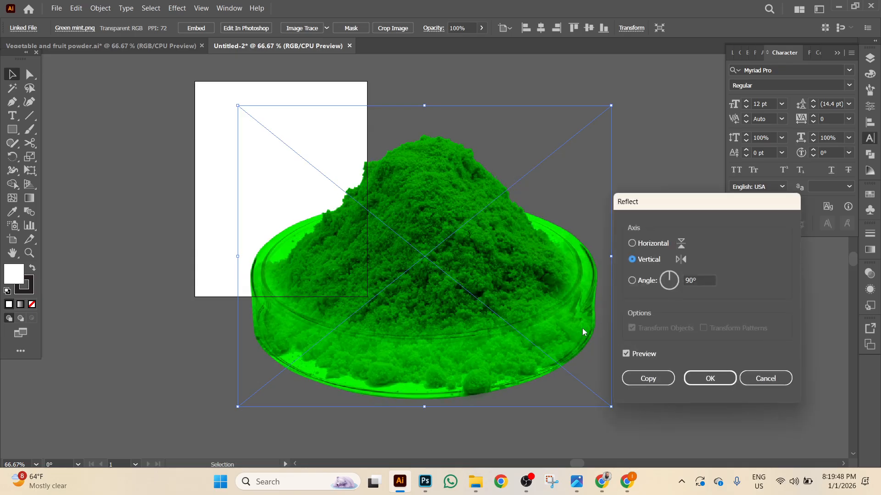
left_click(651, 245)
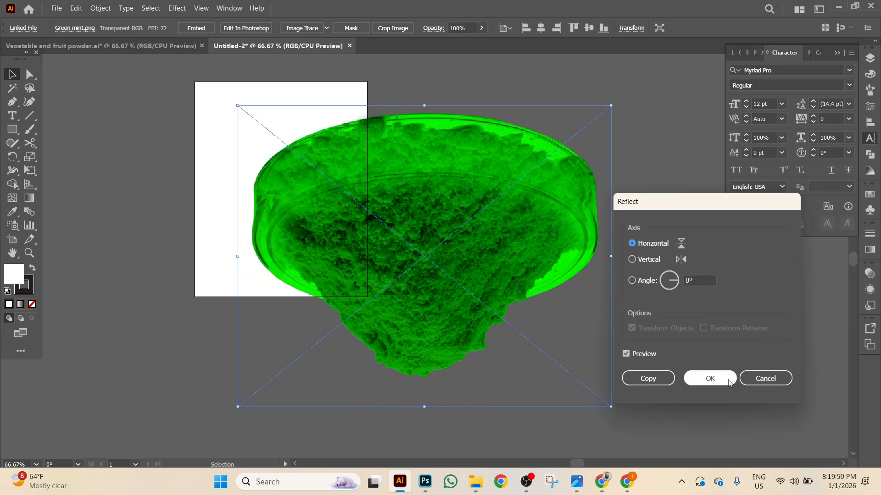
left_click(710, 378)
Widen the flipped green image evenly, move it up over the artboard, and embed it.
left_click_drag(459, 170, 315, 181)
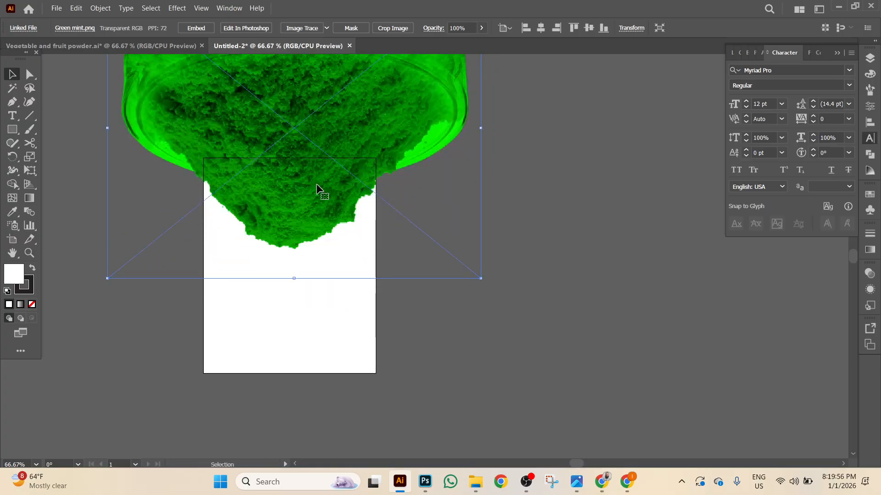
left_click_drag(481, 129, 516, 129)
scroll(351, 205, "up", 1)
left_click_drag(316, 213, 317, 202)
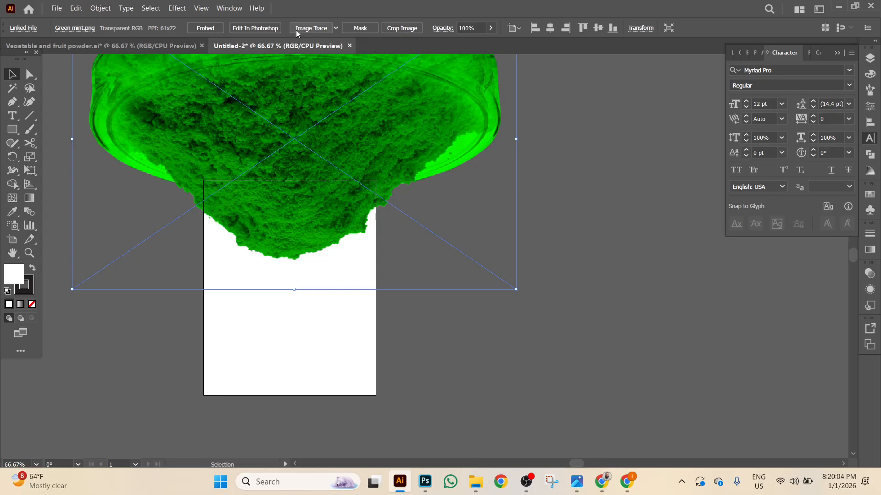
left_click(202, 29)
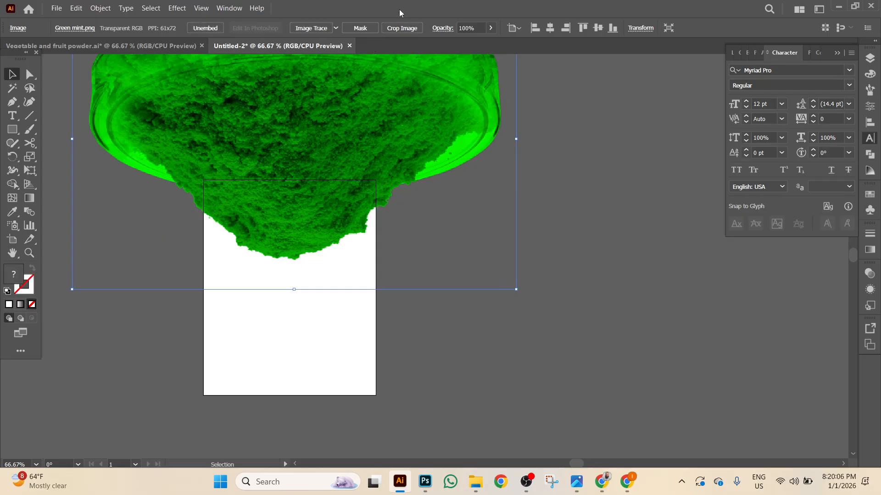
Crop the green image to a 4 × 1.92 in strip along the artboard top.
left_click(401, 30)
scroll(335, 330, "up", 2)
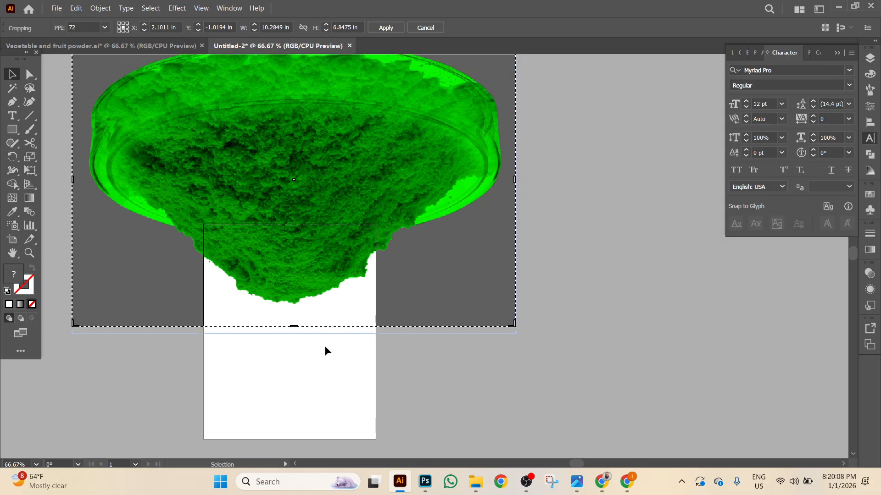
left_click_drag(294, 327, 294, 306)
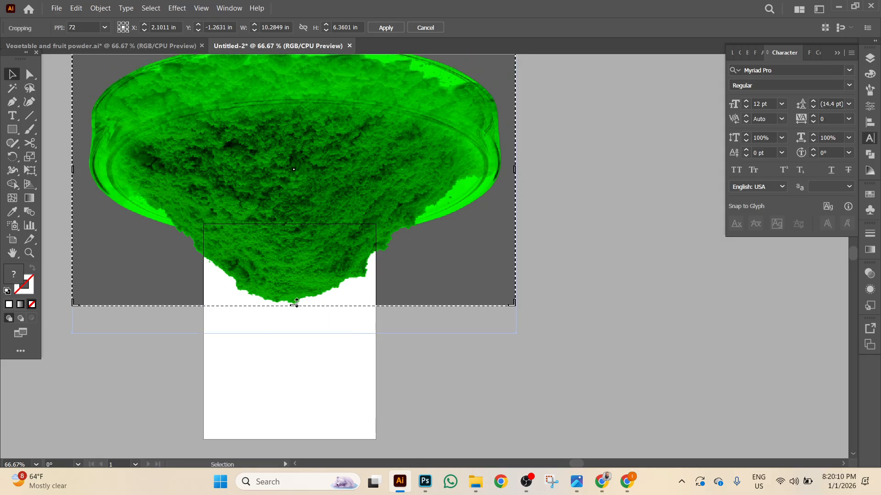
scroll(286, 158, "up", 2)
left_click_drag(293, 89, 294, 279)
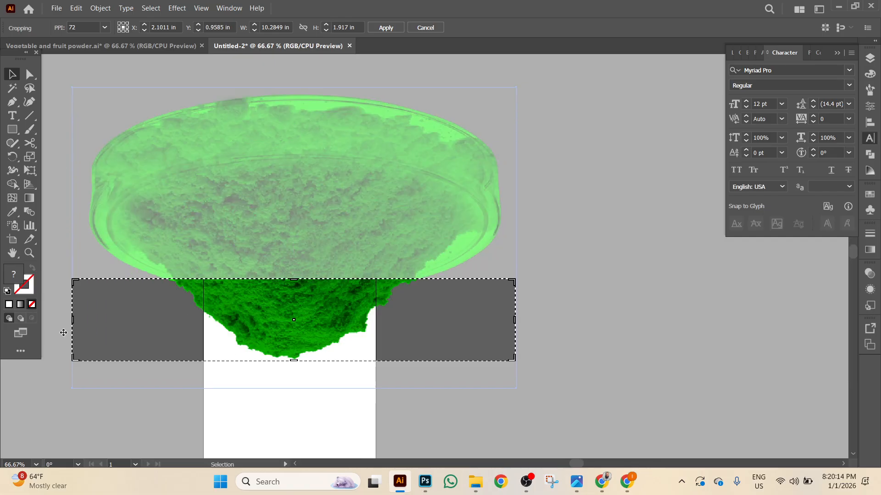
left_click_drag(76, 319, 209, 332)
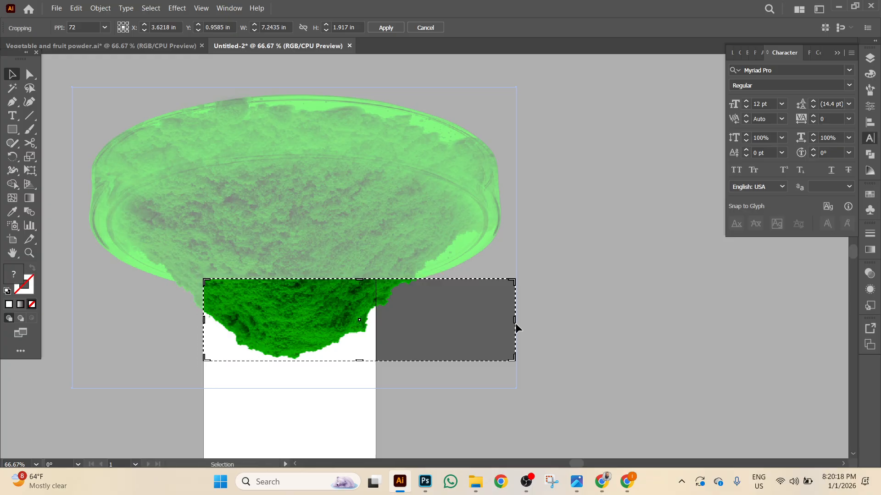
left_click_drag(515, 320, 376, 314)
key("Return")
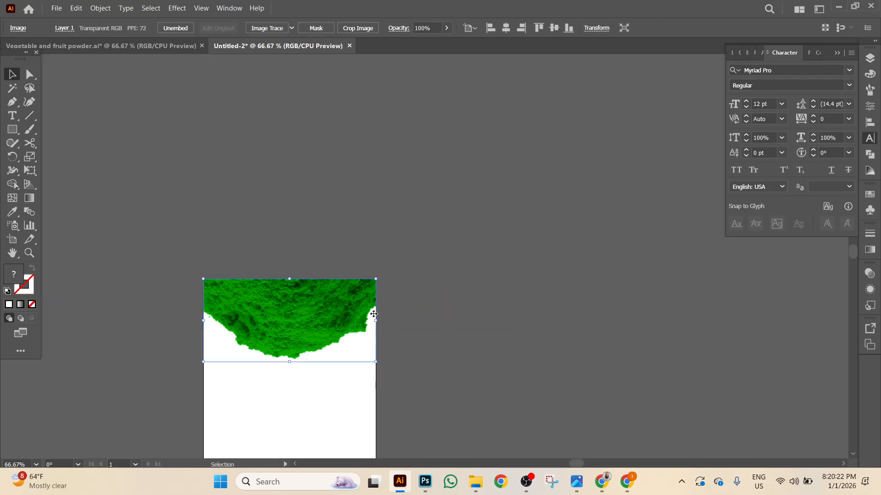
left_click(497, 387)
scroll(517, 405, "down", 3)
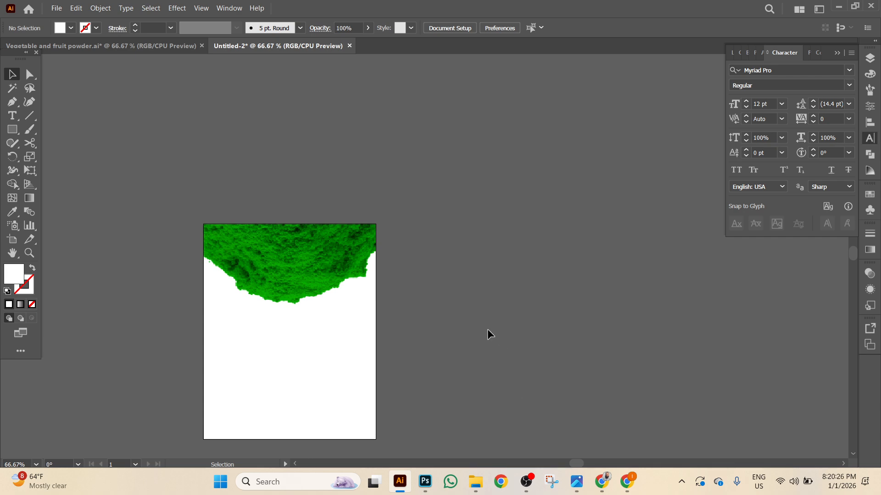
scroll(483, 328, "down", 2)
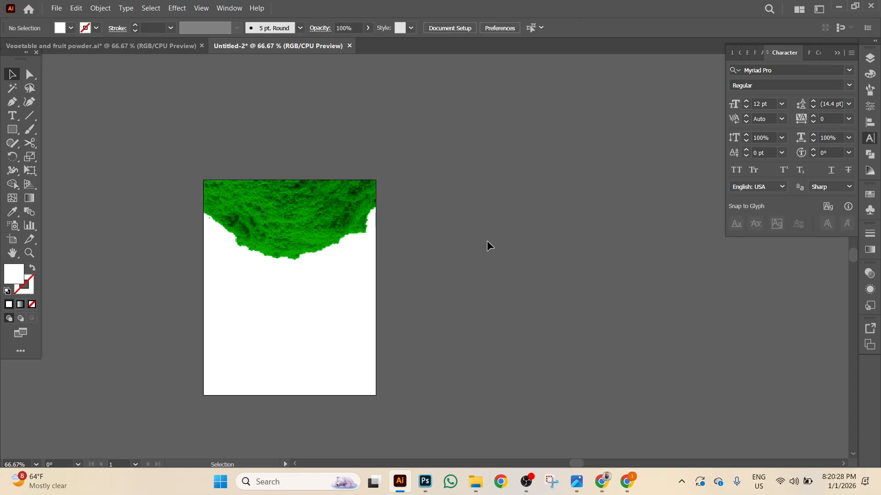
scroll(471, 247, "down", 2)
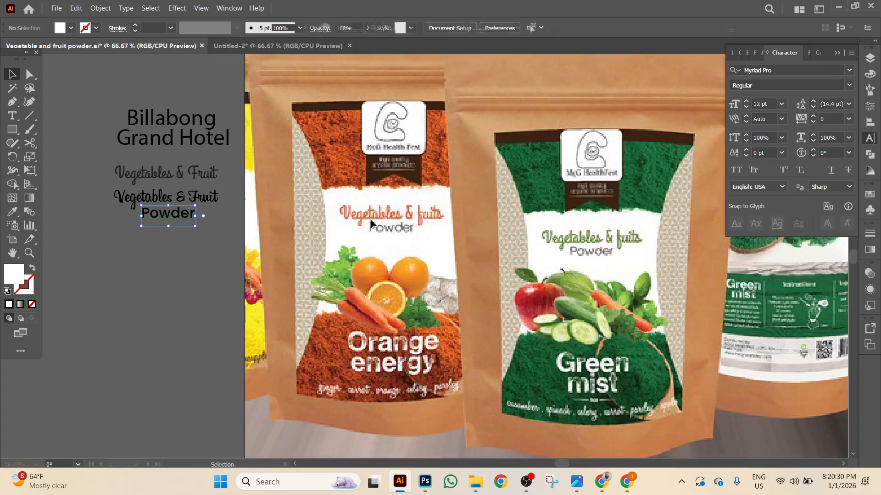
Inspect the orange and green pouch mockups at 100% zoom, then go to Chrome's image results.
left_click(114, 48)
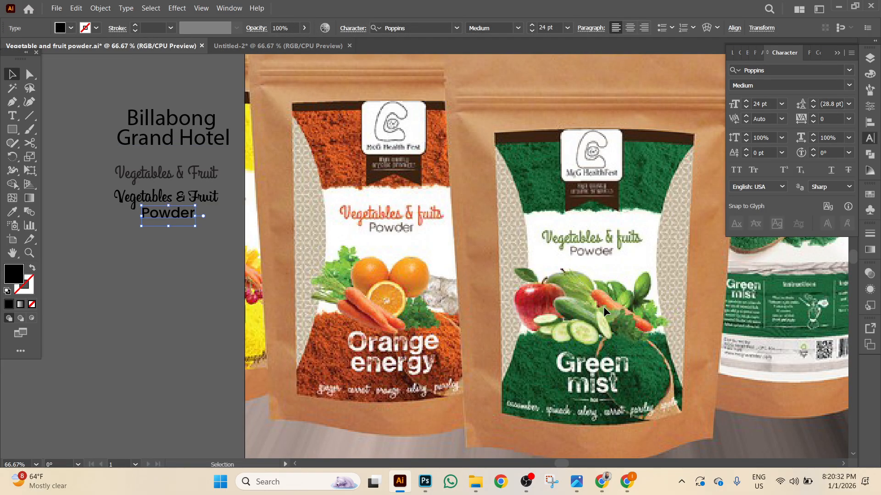
scroll(604, 307, "down", 1)
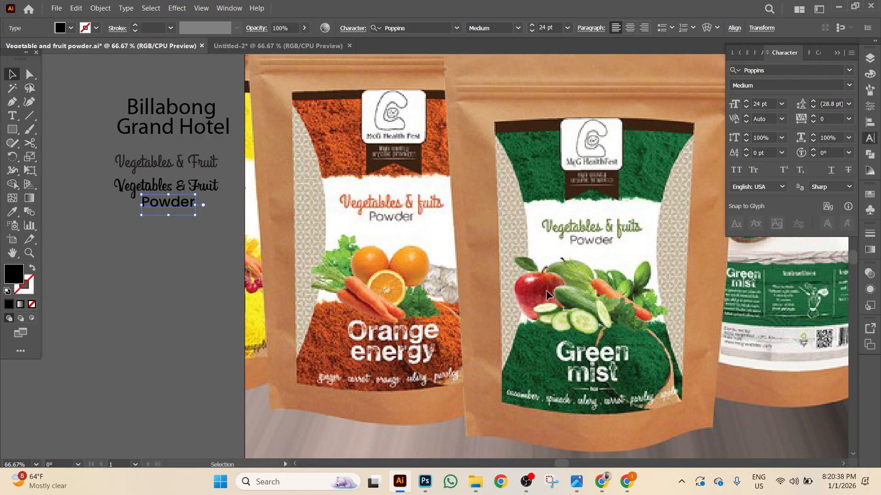
key("ctrl+1")
left_click_drag(667, 299, 628, 349)
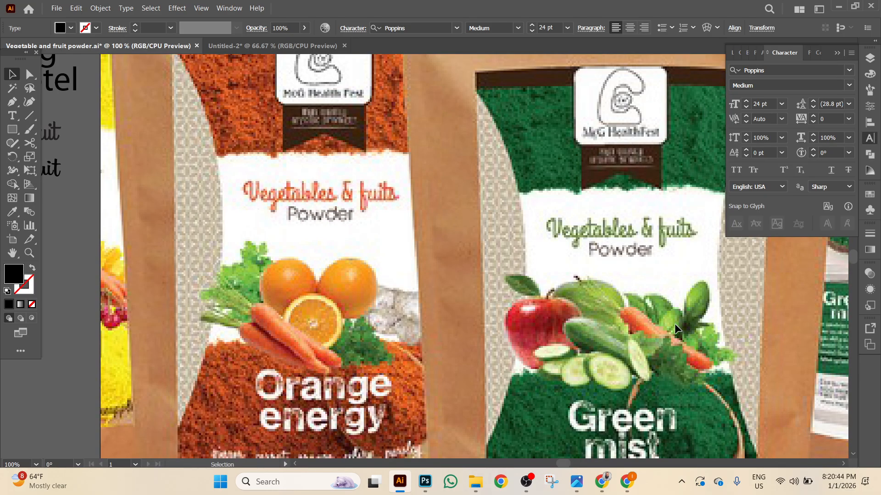
left_click_drag(593, 369, 488, 321)
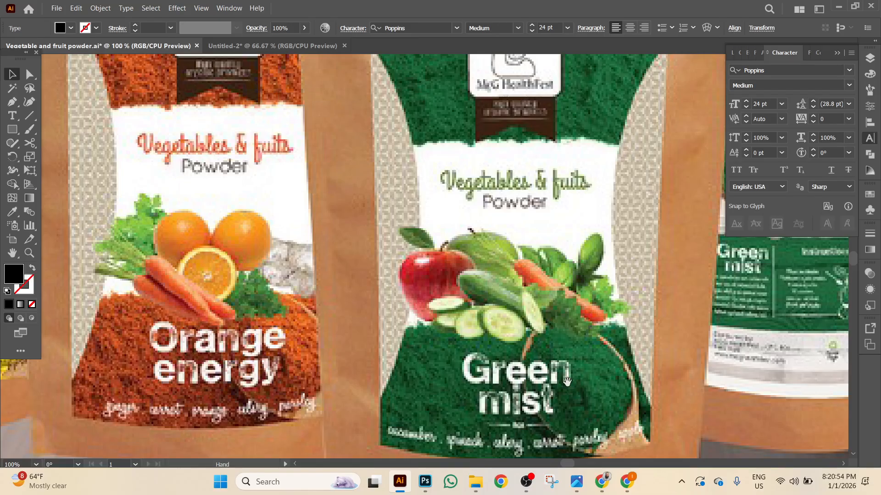
scroll(567, 381, "down", 3)
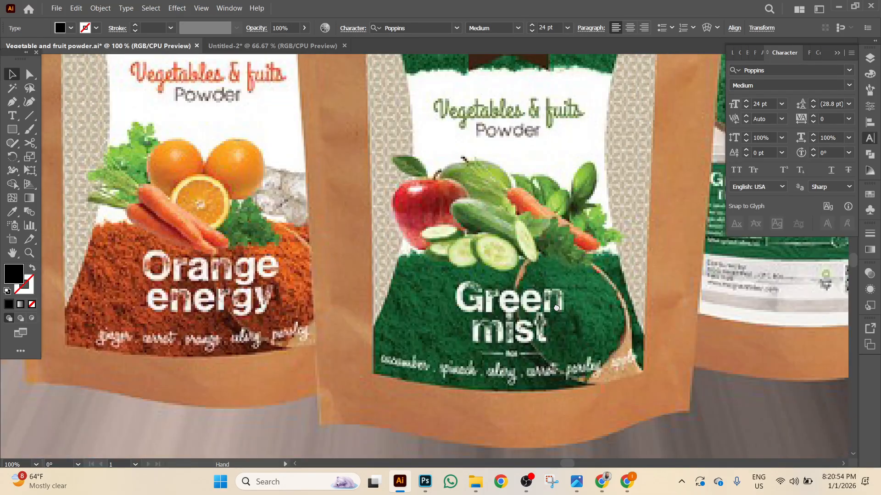
left_click(601, 481)
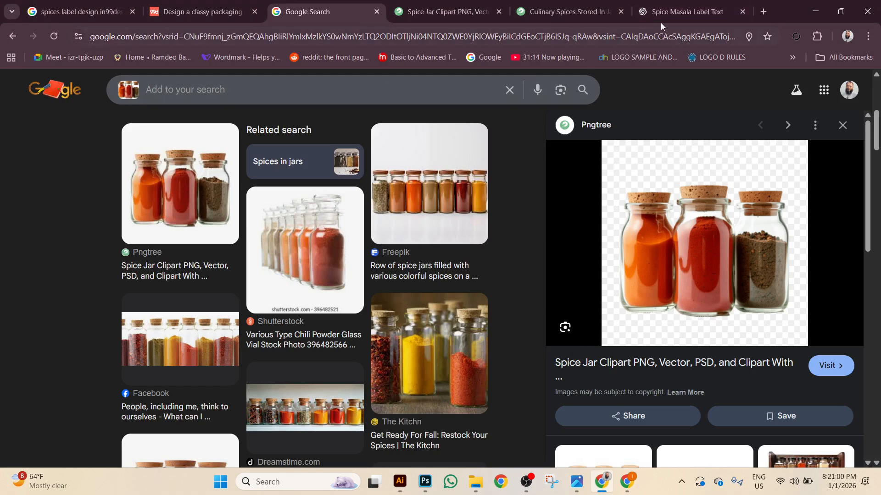
Close the Spice Masala Label Text tab and search Google for 'carrot png' in a new tab.
left_click(688, 11)
left_click(743, 12)
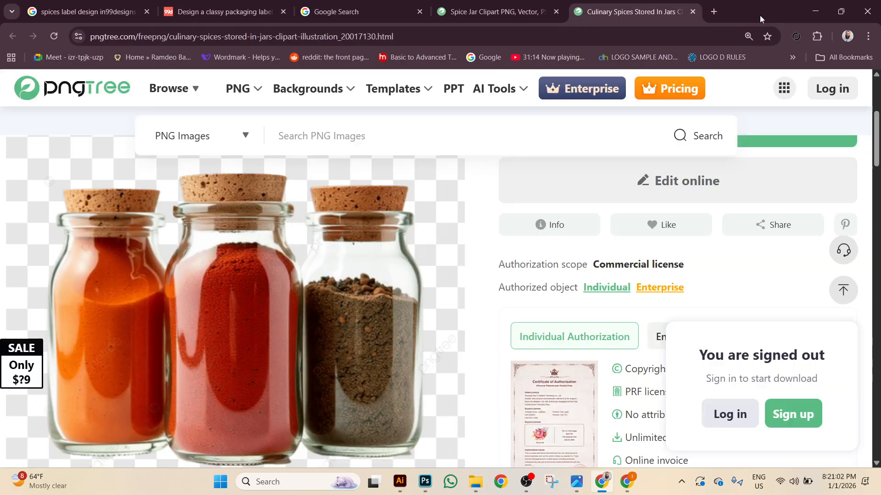
key("ctrl+t")
left_click(379, 226)
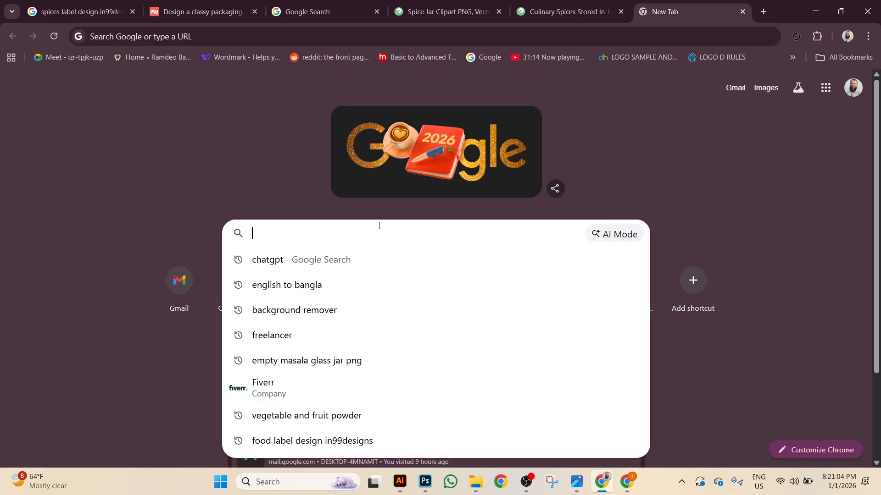
type("carr")
type("o")
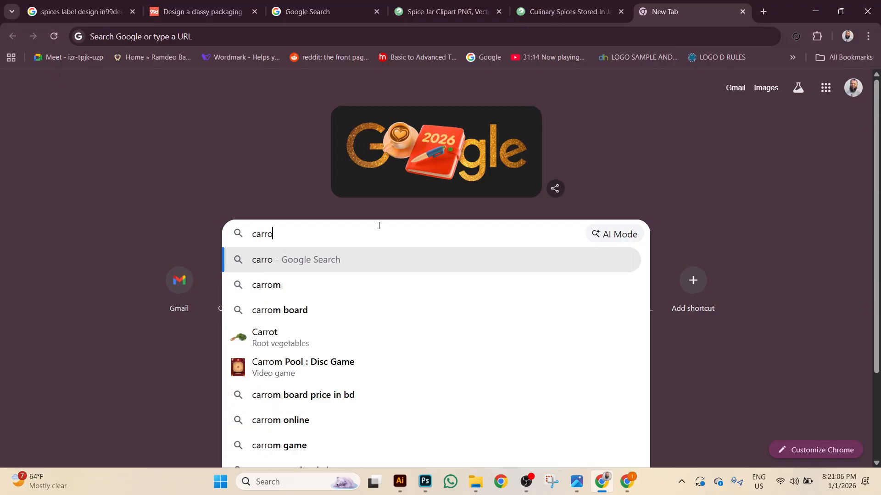
type("t png")
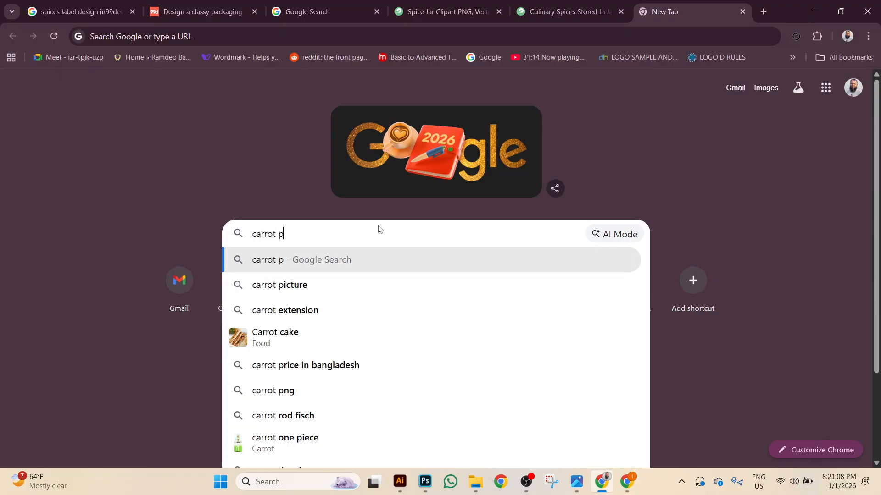
key("Return")
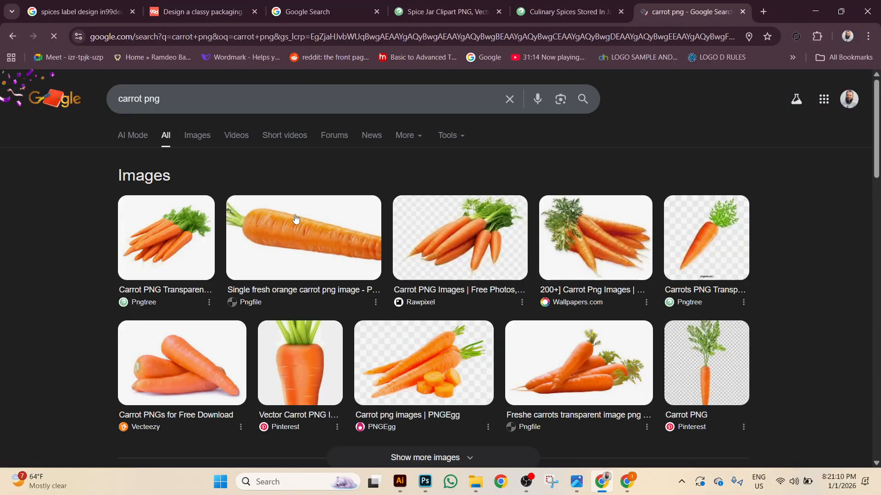
Open PNGWing's 'Carrots png images' results and the three carrot vegetables image page.
scroll(172, 207, "down", 6)
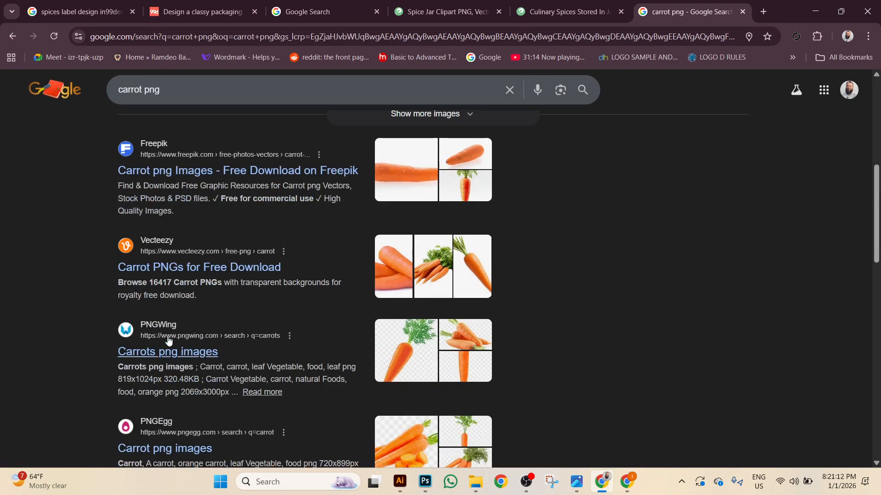
left_click(164, 353)
scroll(339, 280, "down", 3)
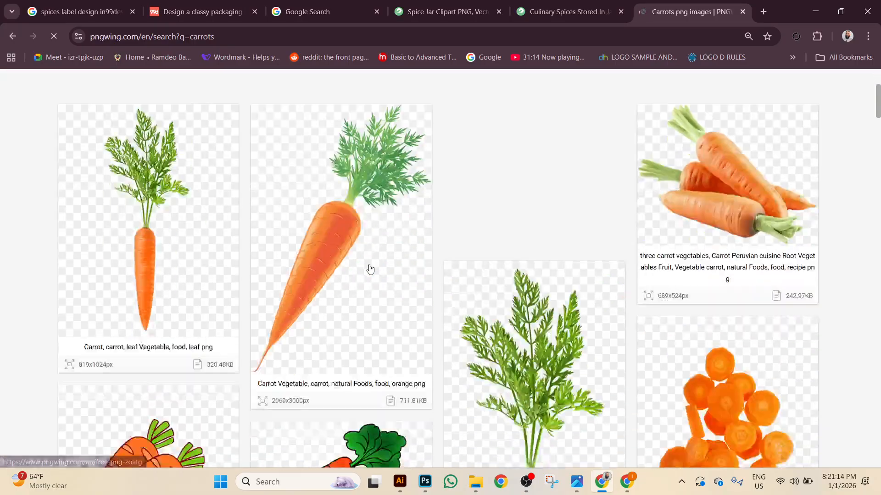
scroll(493, 301, "down", 3)
scroll(499, 292, "down", 3)
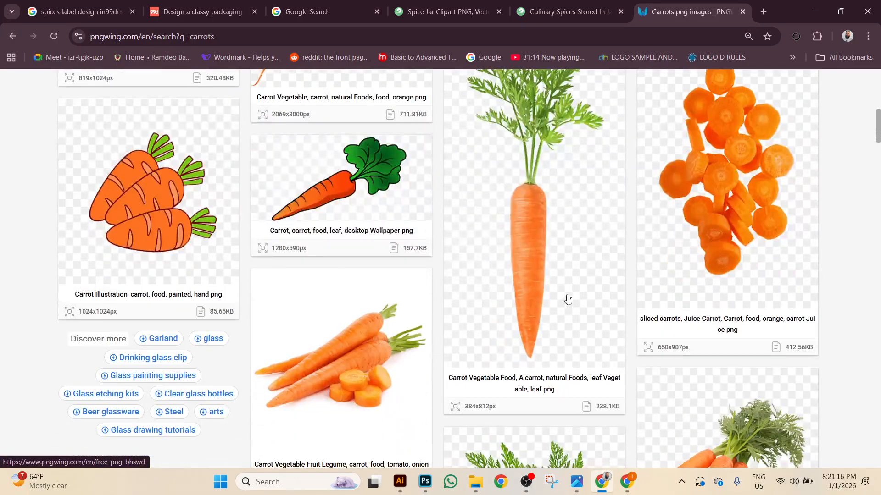
scroll(566, 301, "up", 4)
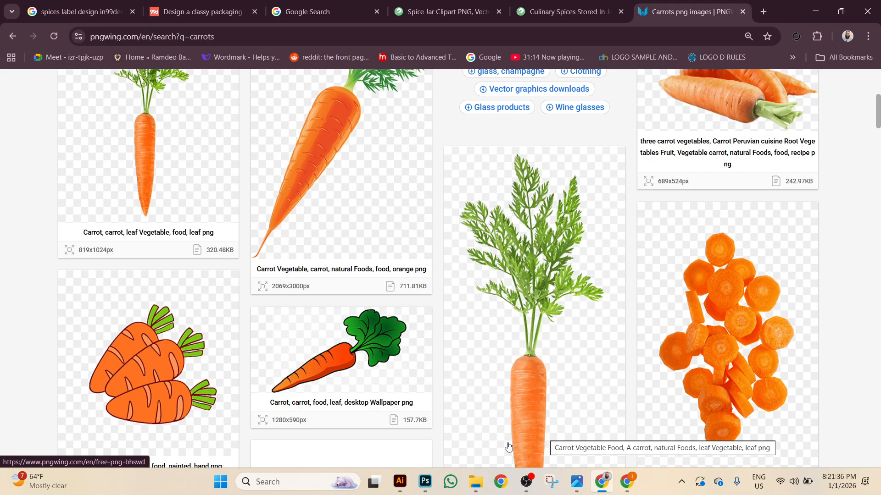
scroll(463, 366, "up", 3)
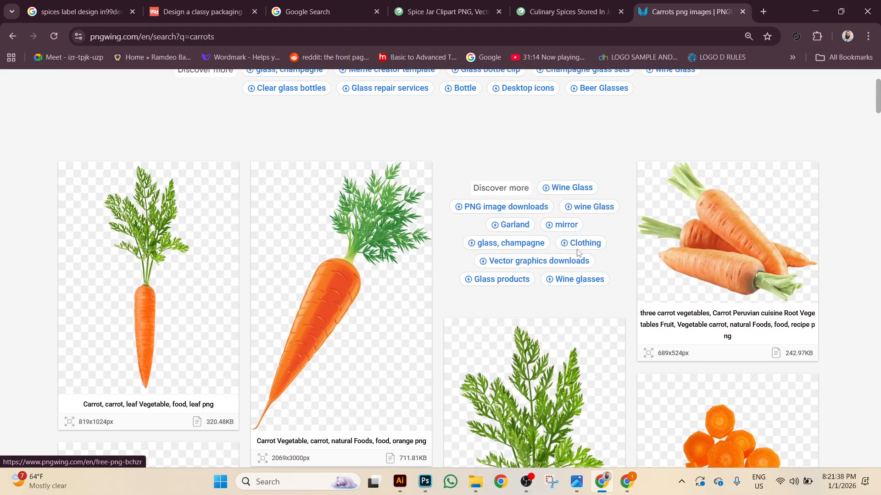
left_click(735, 258)
scroll(493, 279, "down", 3)
scroll(494, 279, "down", 6)
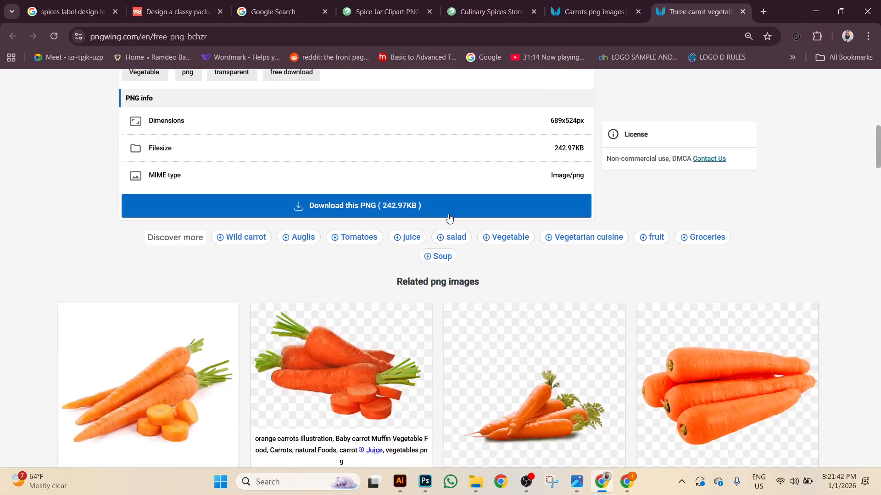
Download the three-carrots PNG, completing the letter-order verification (O, F, 4, s).
left_click(449, 205)
scroll(511, 309, "down", 5)
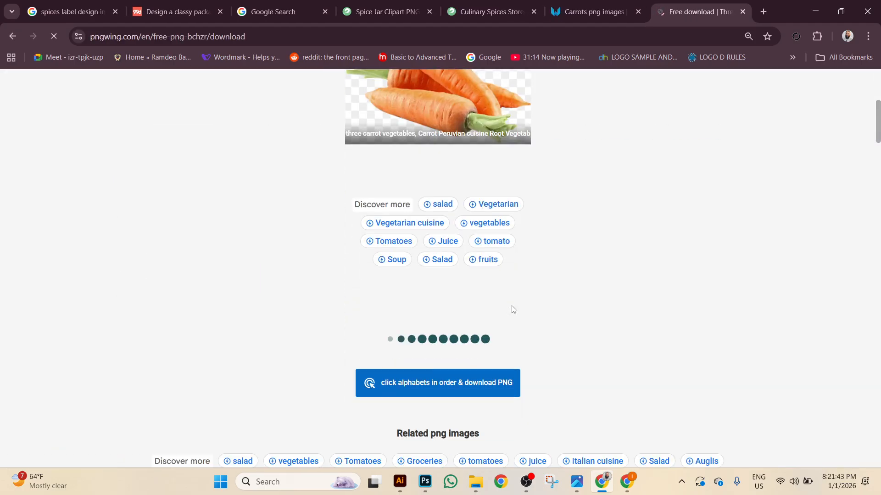
left_click(451, 383)
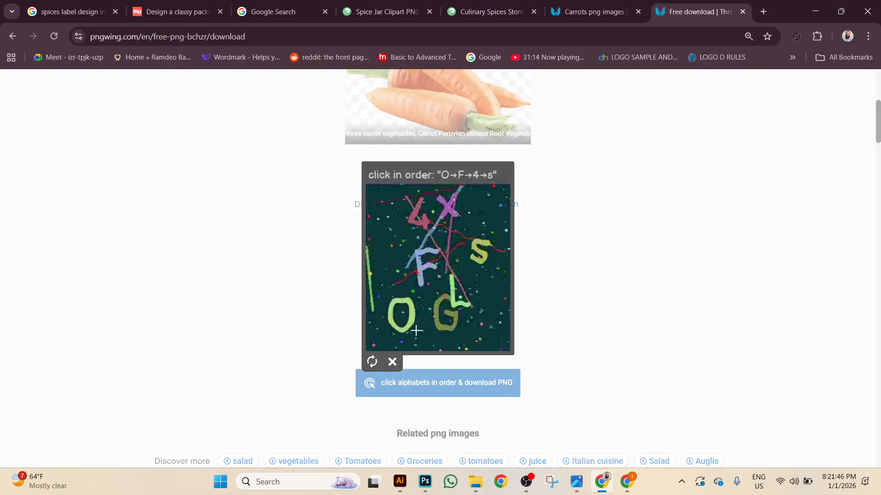
left_click(410, 315)
left_click(420, 271)
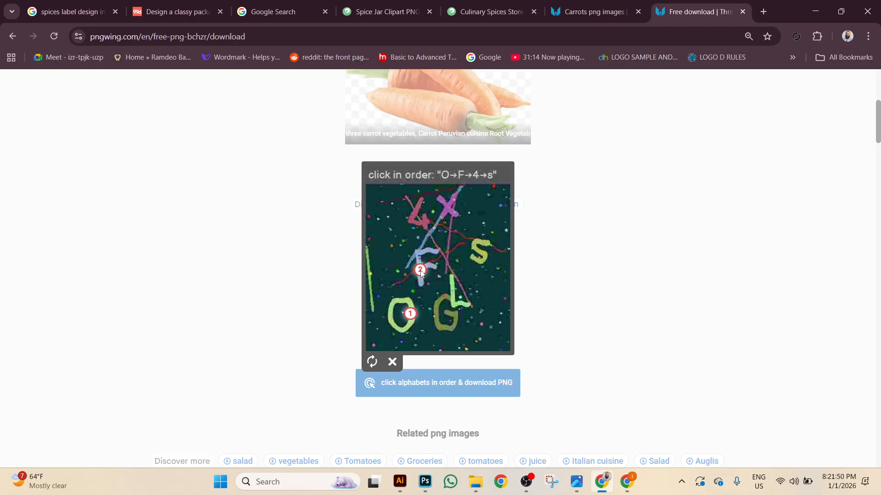
left_click(416, 212)
left_click(478, 246)
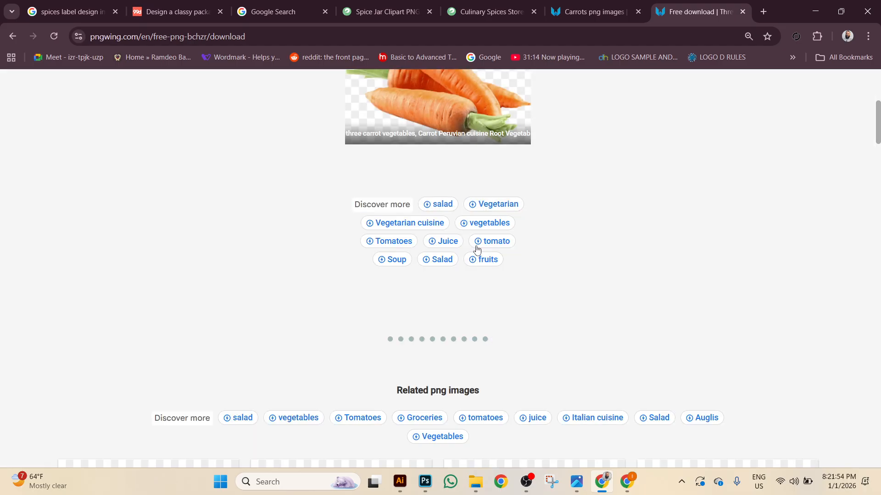
Open the red apple image page and start downloading its PNG.
scroll(451, 270, "up", 5)
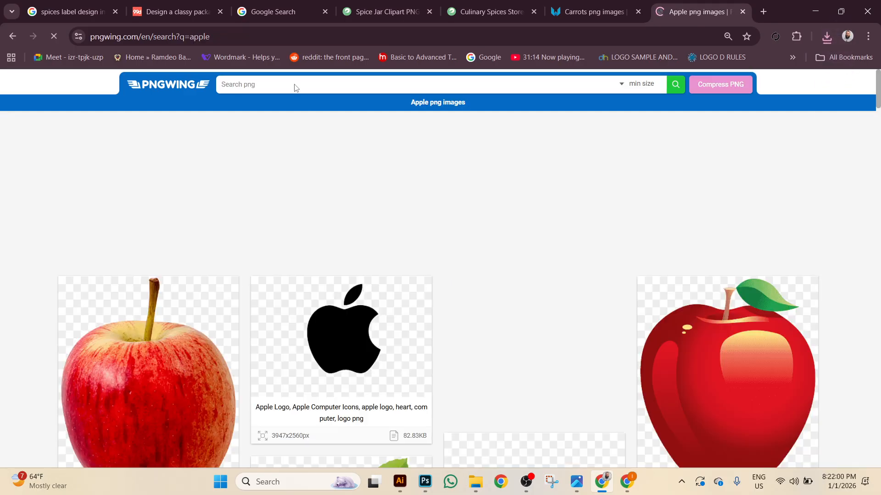
scroll(405, 242, "down", 10)
scroll(410, 256, "down", 10)
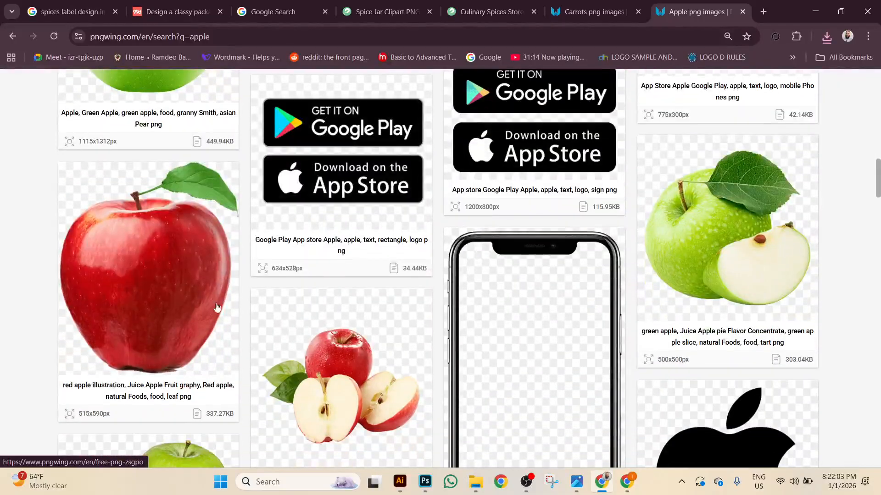
left_click(218, 307)
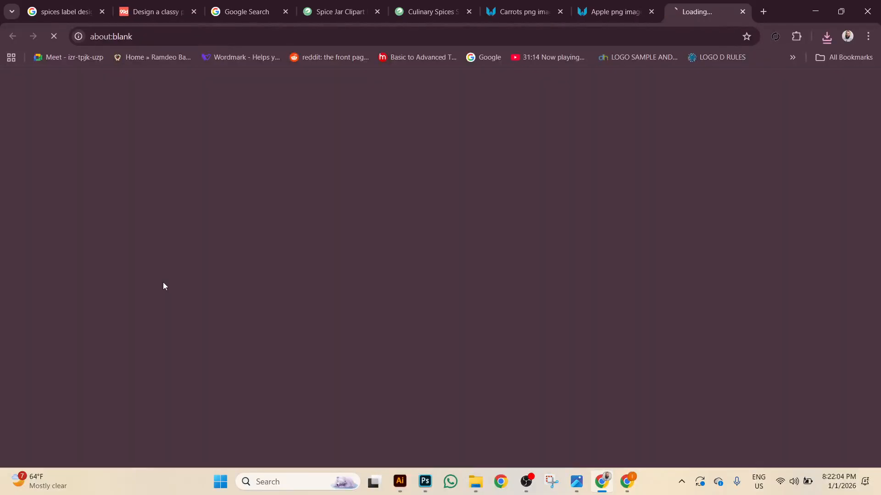
scroll(412, 308, "down", 6)
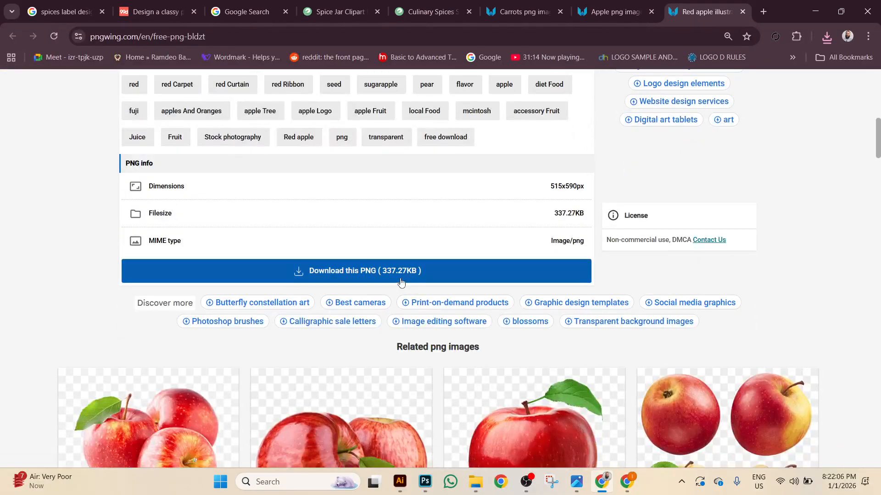
left_click(399, 277)
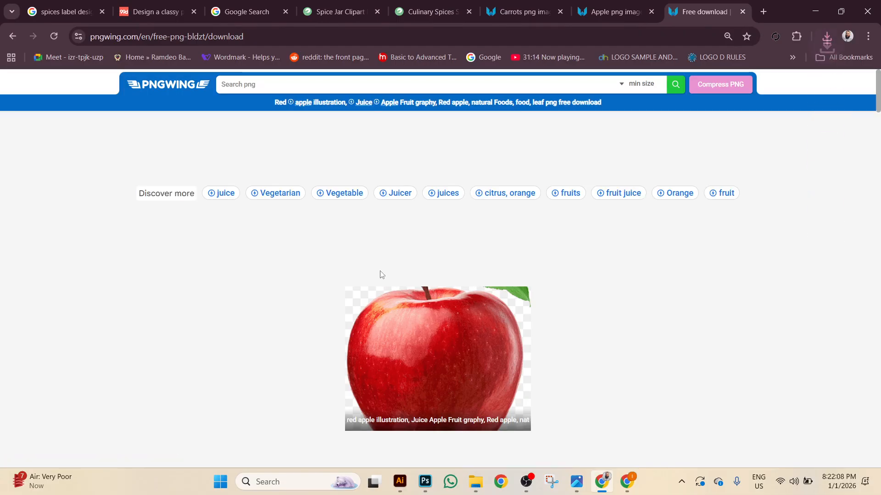
Search PNGWing for 'cucomber' and download the sliced cucumbers PNG.
type("cucomber")
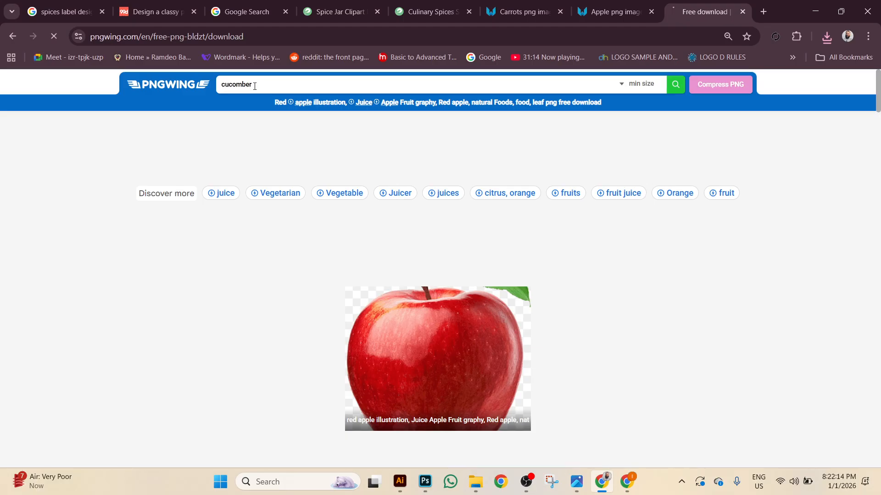
key("Return")
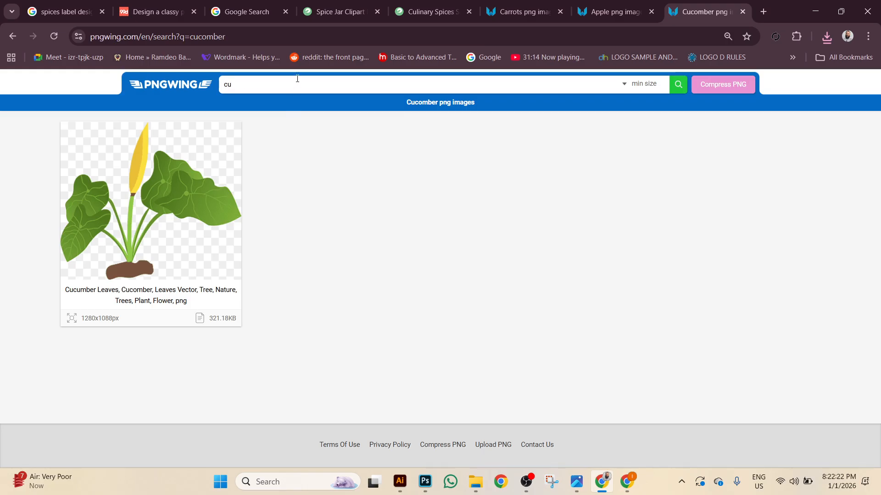
type("cucumber")
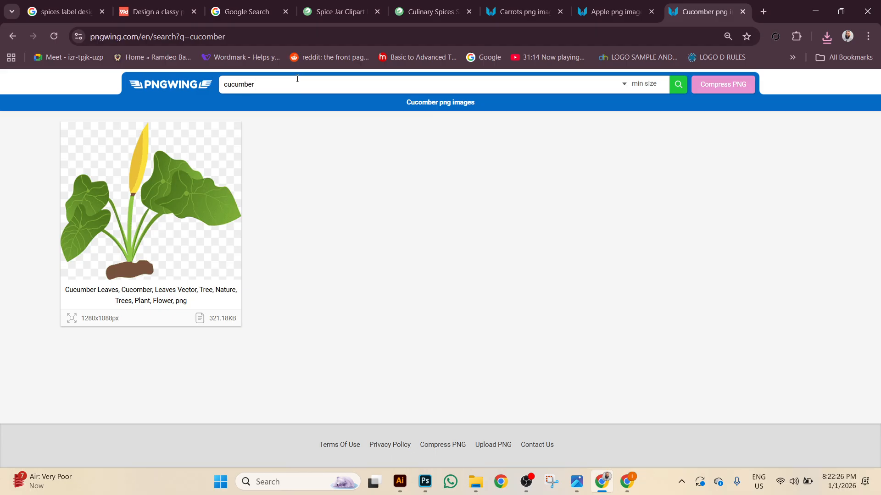
scroll(299, 165, "down", 2)
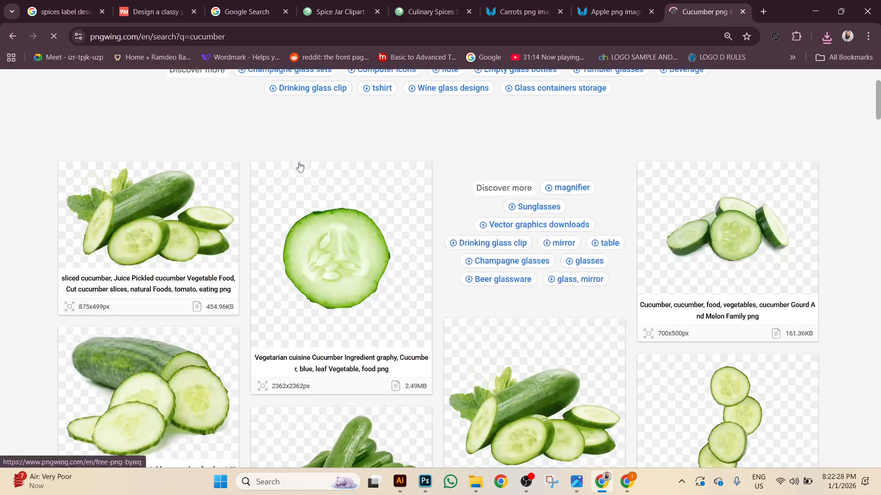
scroll(301, 235, "down", 3)
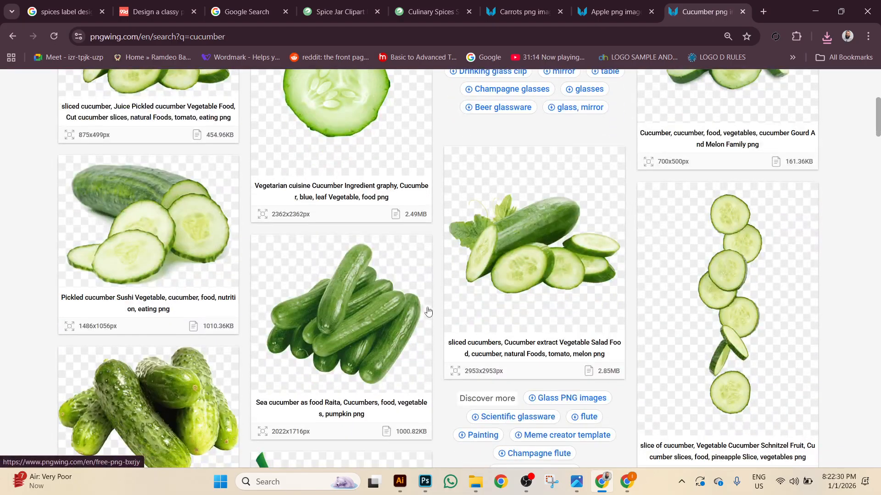
left_click(502, 239)
scroll(417, 353, "down", 5)
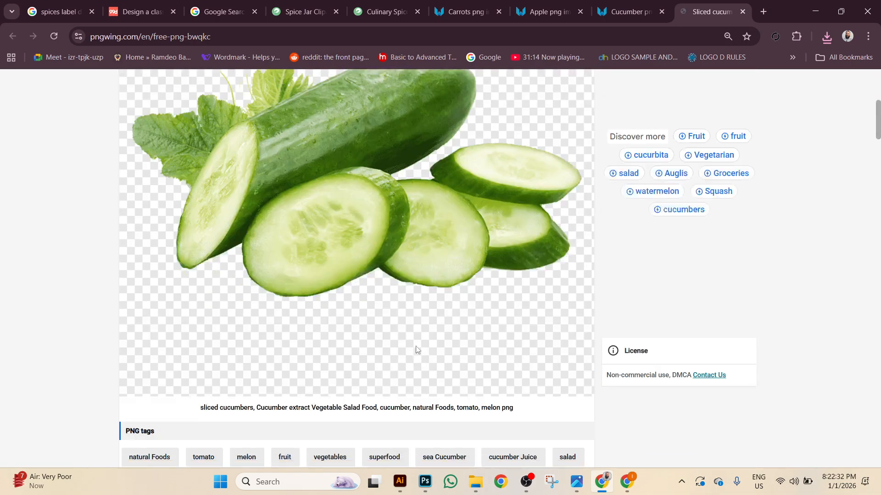
scroll(275, 298, "up", 10)
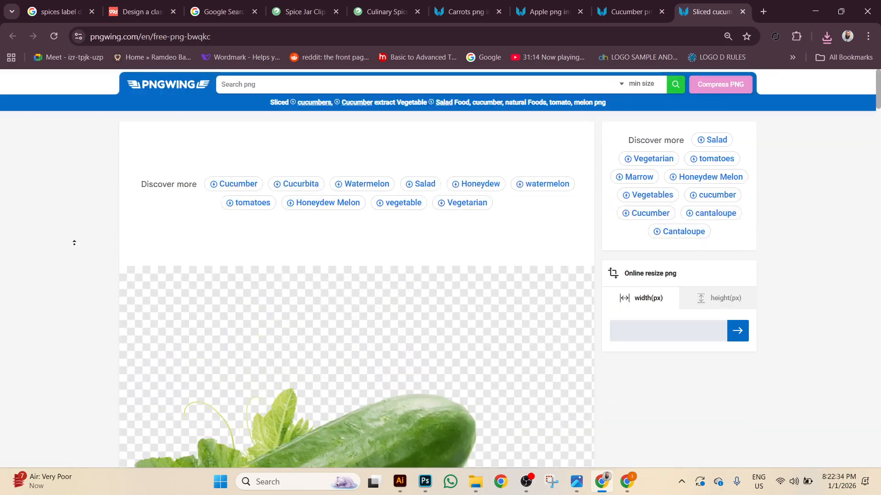
scroll(76, 257, "down", 12)
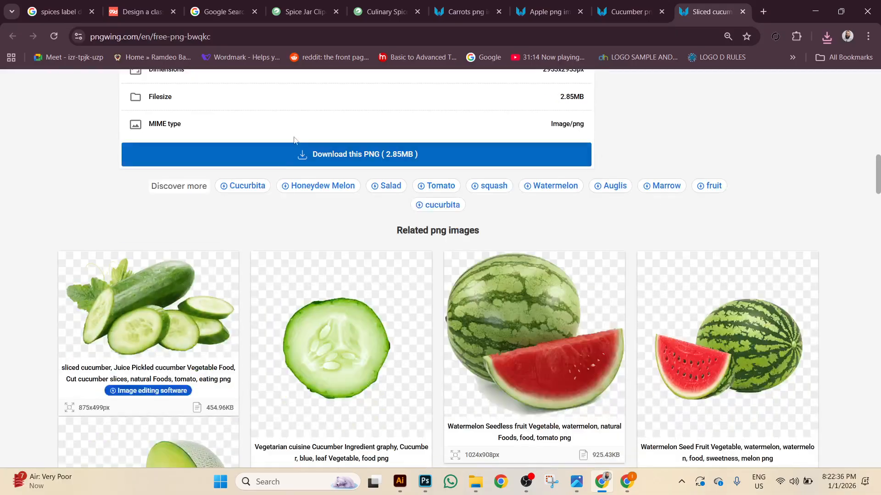
left_click(295, 159)
Scroll the results and open the halved tomatoes image page.
scroll(410, 262, "down", 5)
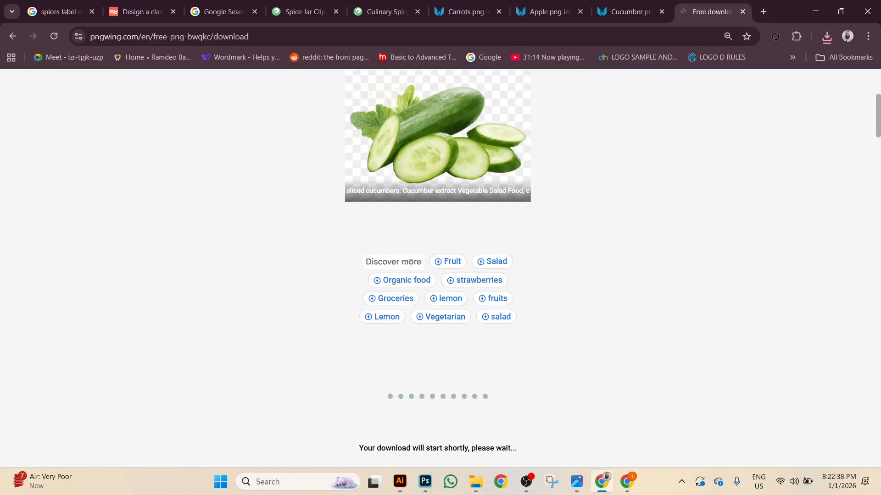
scroll(411, 263, "down", 15)
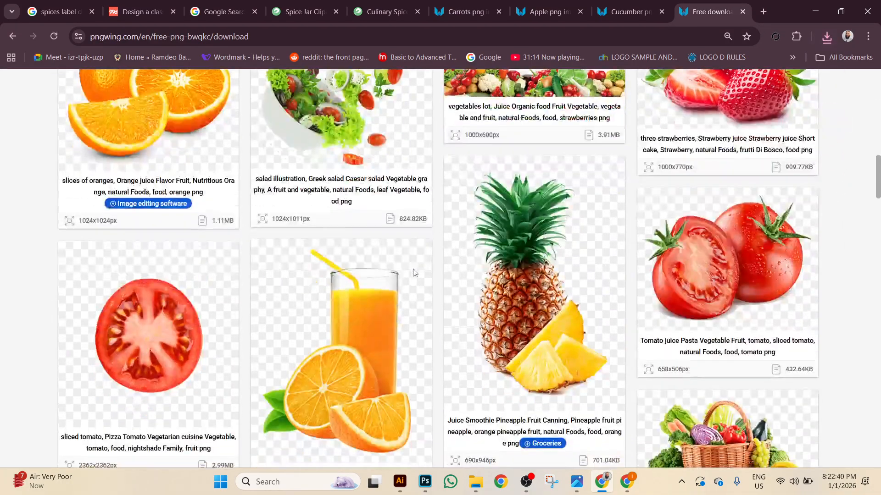
scroll(414, 273, "down", 3)
left_click(742, 153)
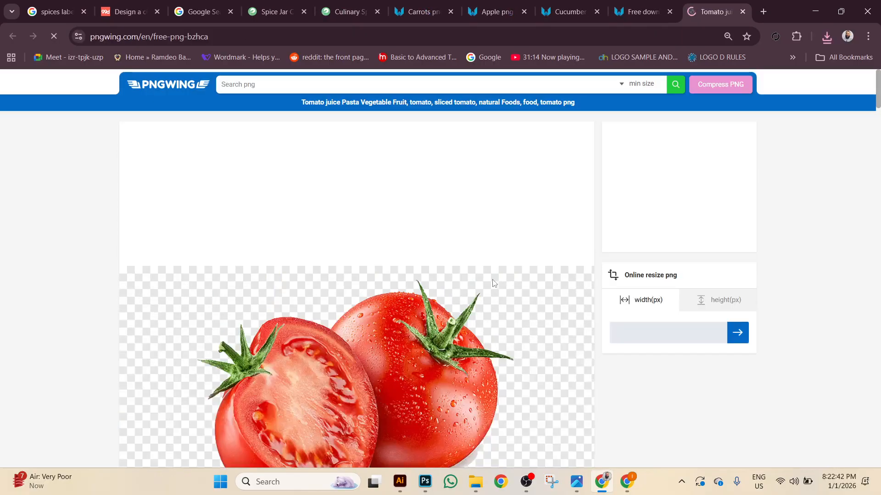
scroll(495, 283, "down", 12)
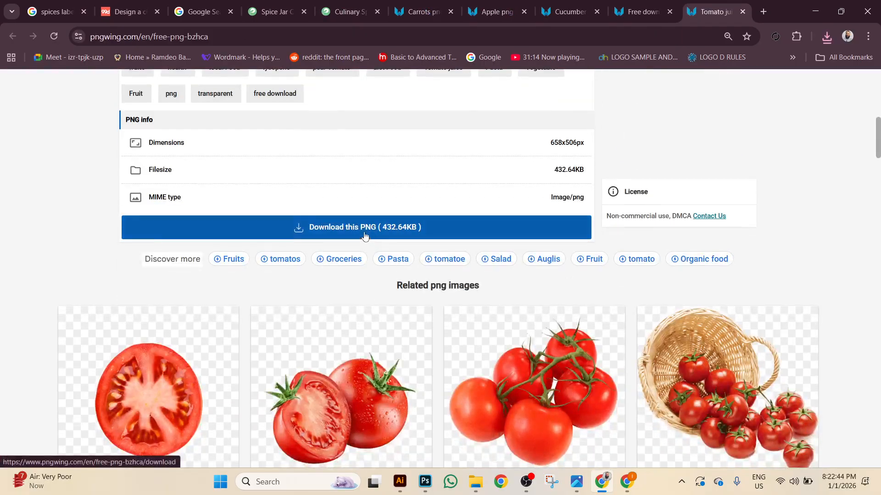
scroll(365, 237, "up", 9)
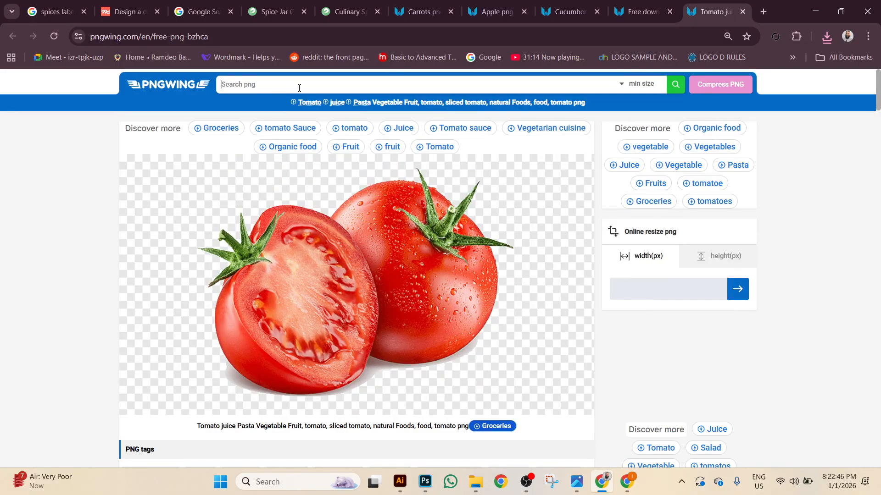
Abandon a spinach search, download the tomato PNG, and return to Illustrator.
left_click(299, 87)
type("sp")
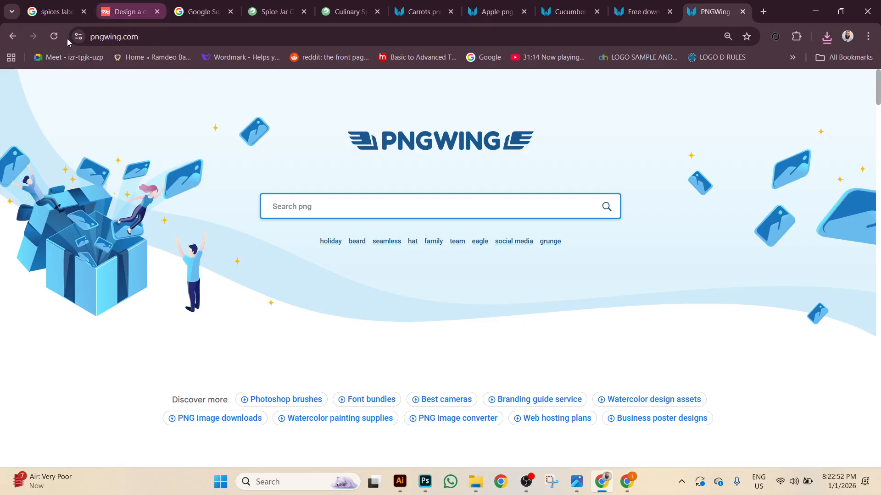
left_click(12, 36)
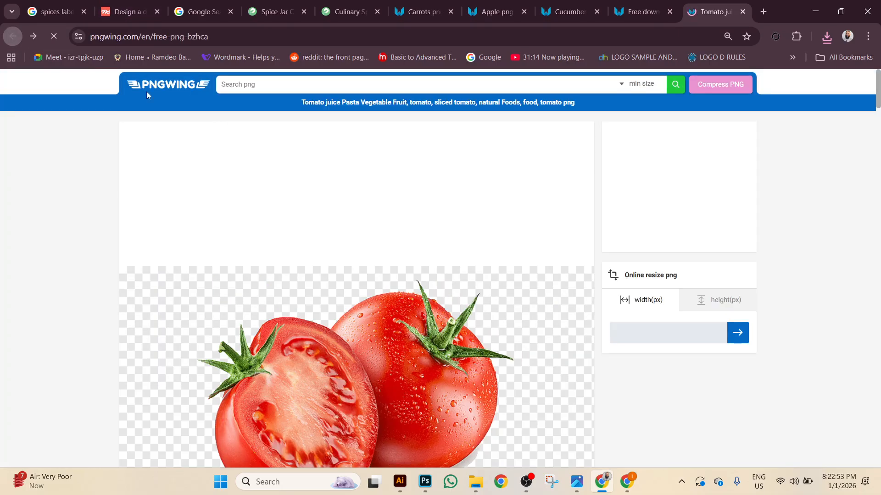
left_click(321, 84)
type("spina")
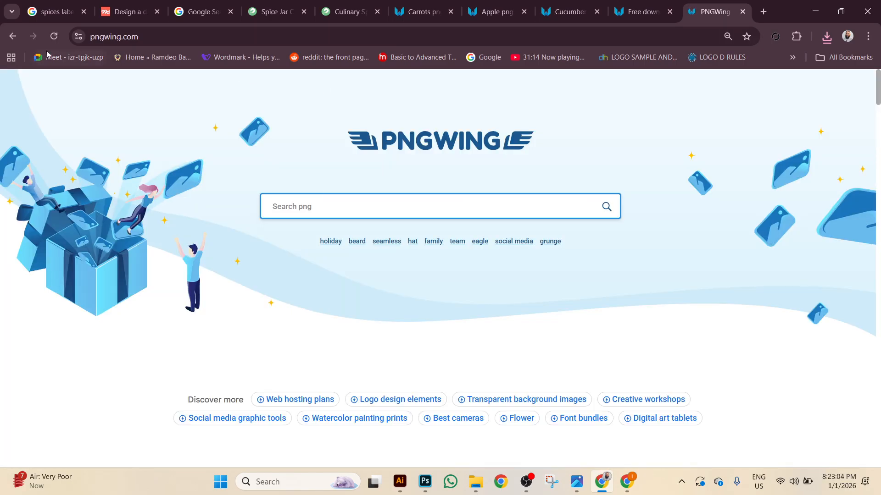
left_click(10, 36)
scroll(348, 229, "down", 15)
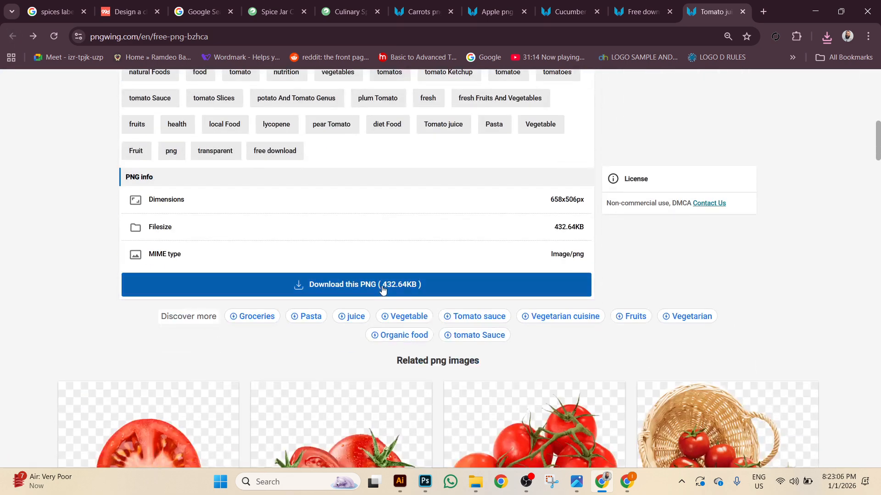
left_click(383, 288)
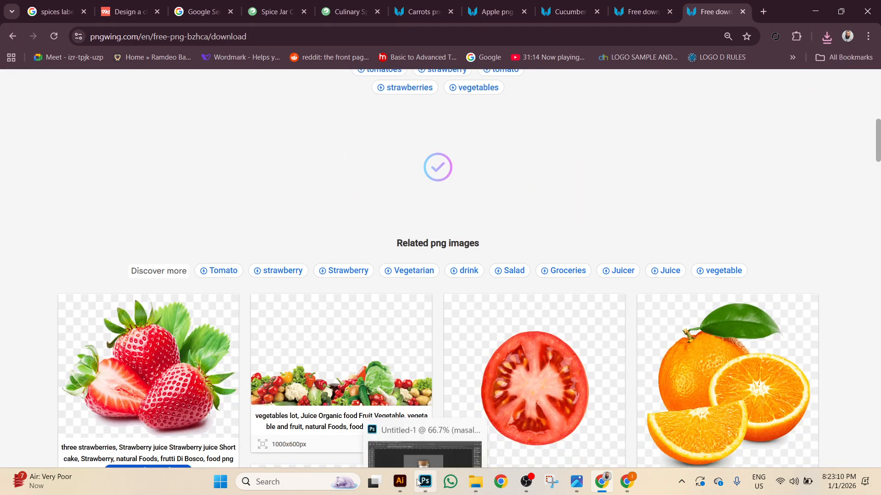
left_click(401, 483)
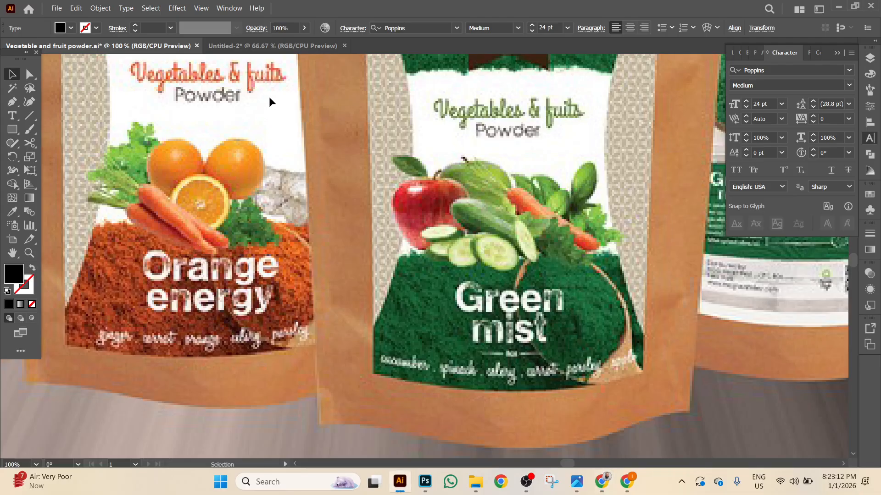
In Untitled-2, place the tomato and cucumber PNGs beside the artboard.
left_click(273, 46)
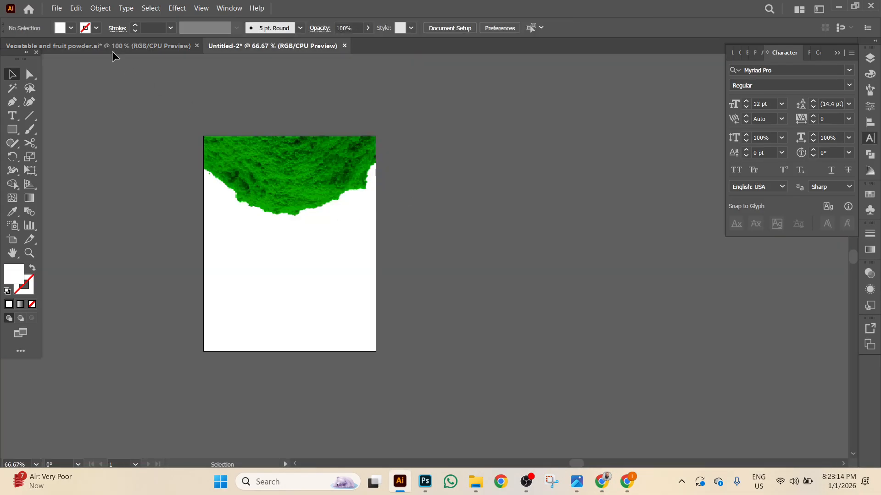
left_click(57, 8)
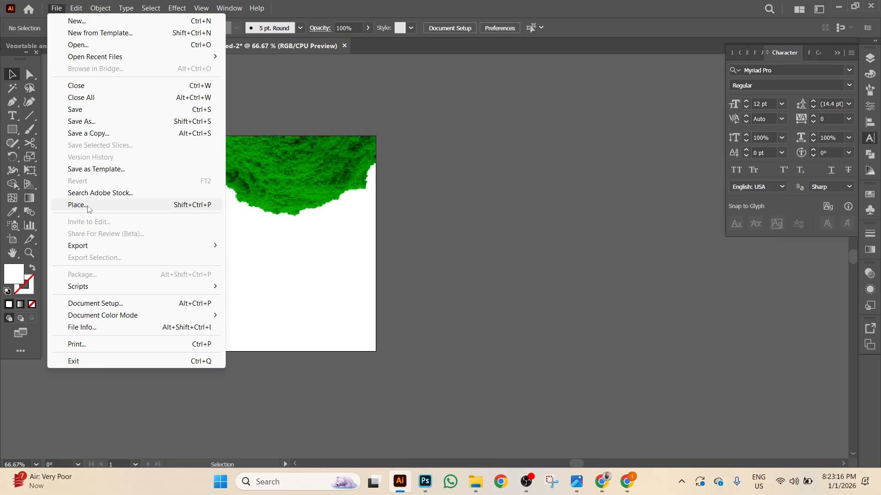
left_click(88, 209)
double_click(180, 157)
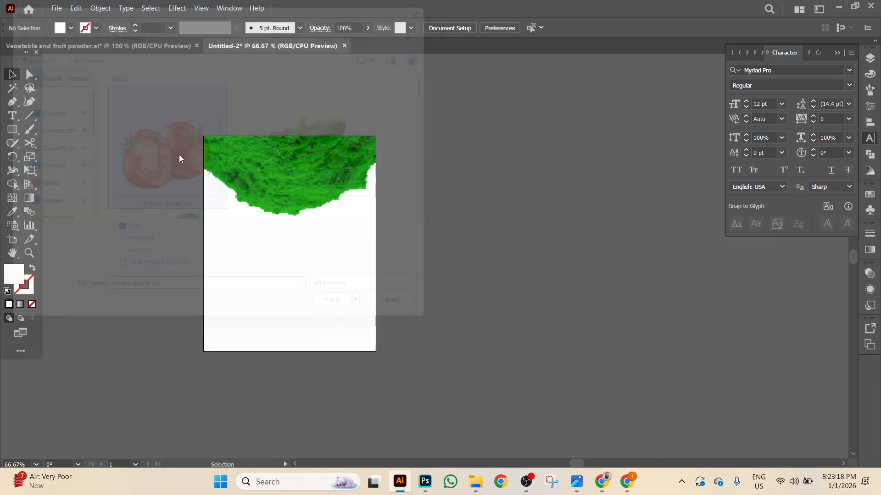
left_click_drag(123, 185, 240, 296)
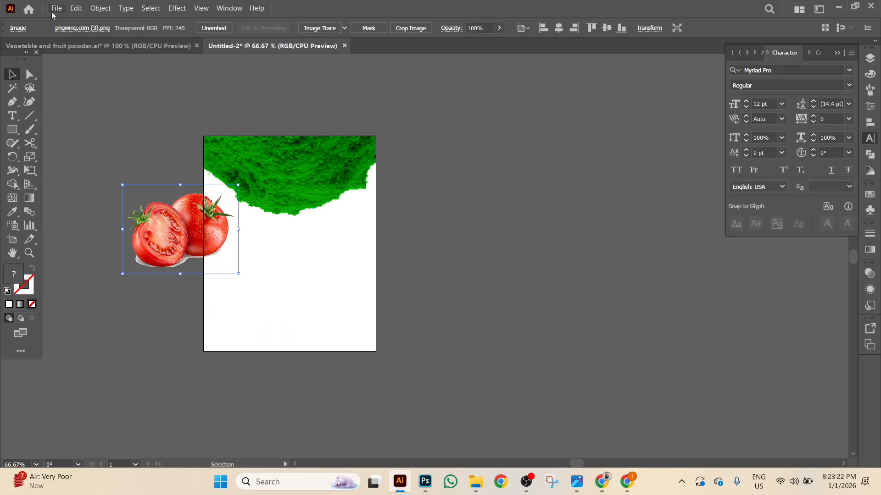
left_click(55, 9)
left_click(87, 203)
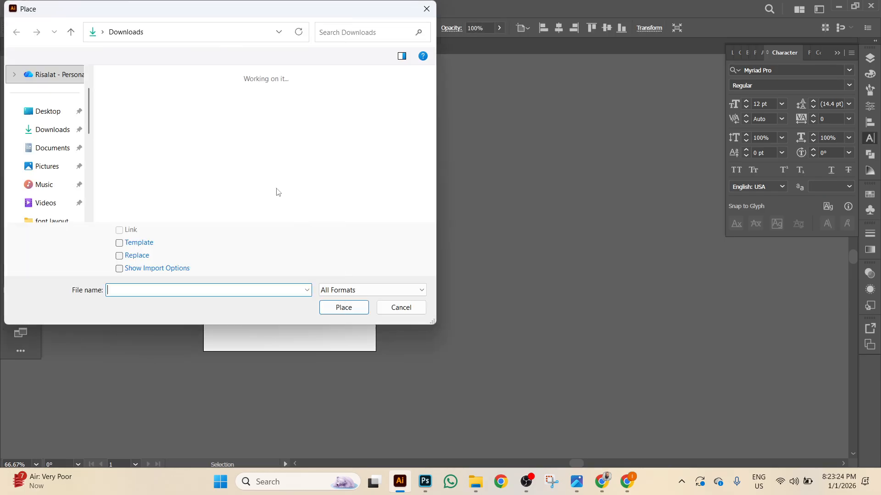
double_click(307, 160)
left_click_drag(108, 155, 212, 258)
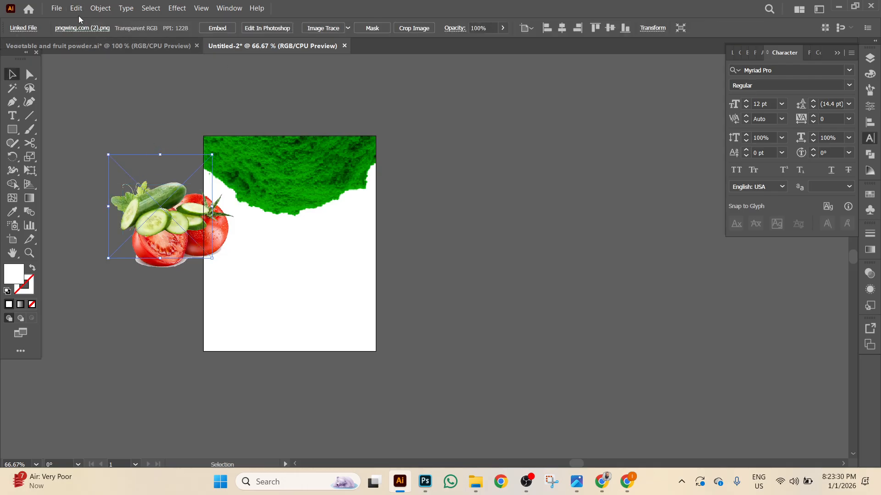
Place and embed the carrot PNG, shrink it, and move it onto the artboard.
left_click(56, 8)
left_click(87, 205)
scroll(322, 179, "up", 5)
scroll(321, 172, "up", 1)
double_click(297, 169)
left_click(455, 87)
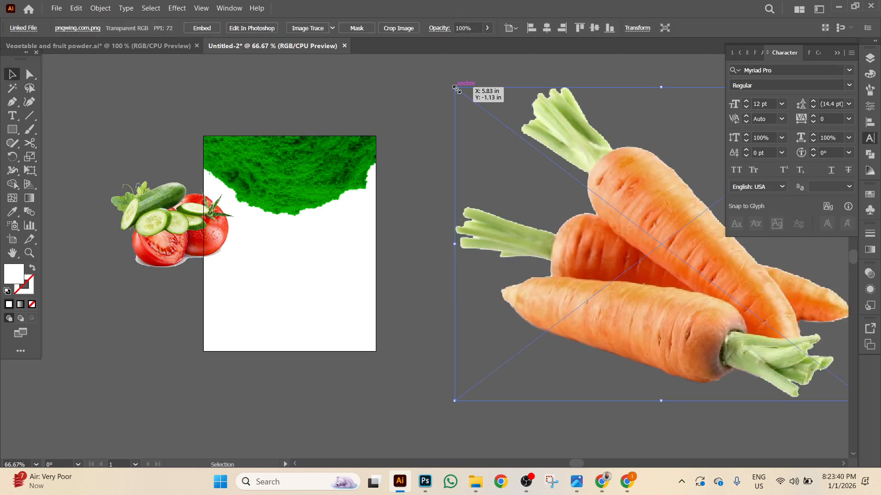
left_click(202, 28)
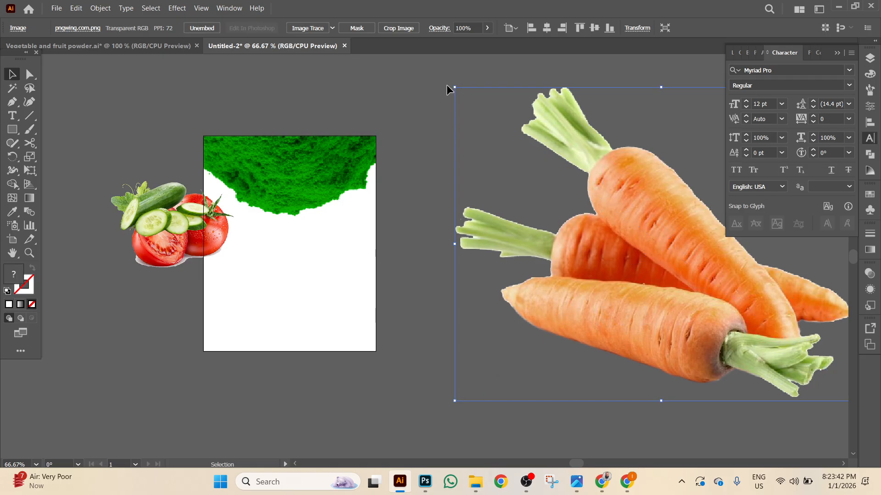
left_click_drag(454, 88, 606, 203)
left_click_drag(651, 250, 289, 265)
Place the apple PNG right of the artboard and embed it.
left_click(57, 8)
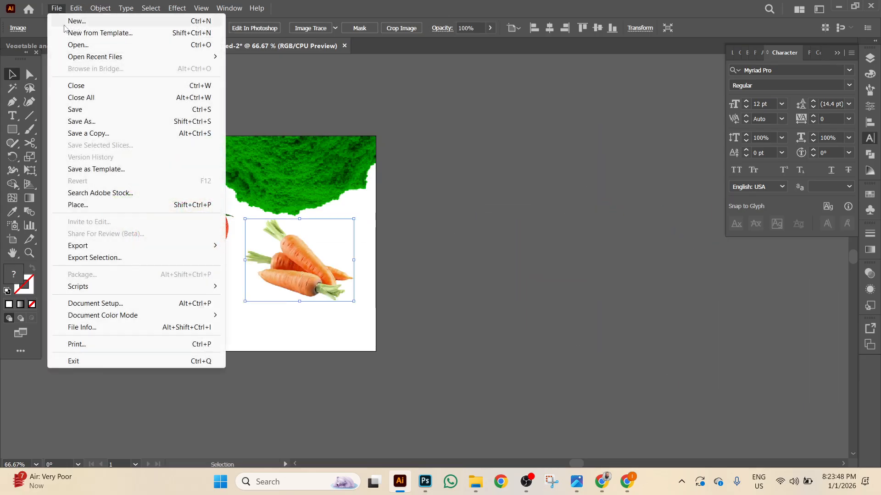
left_click(92, 207)
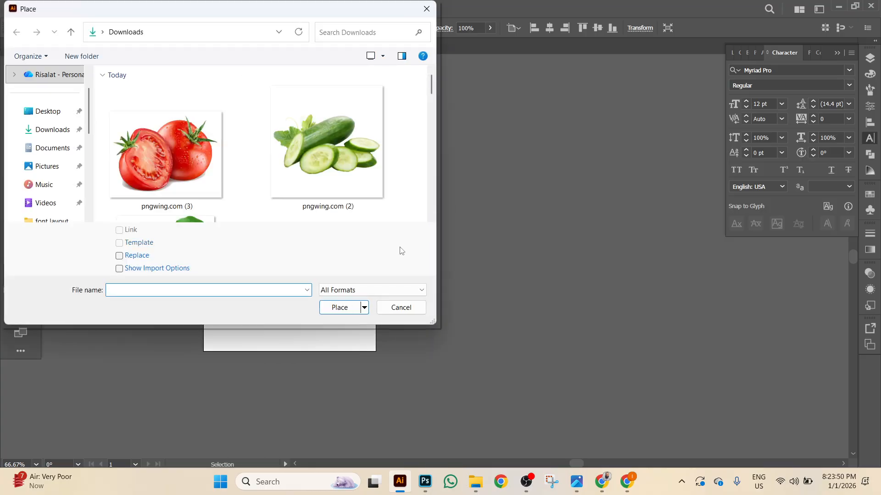
scroll(322, 161, "down", 3)
double_click(183, 174)
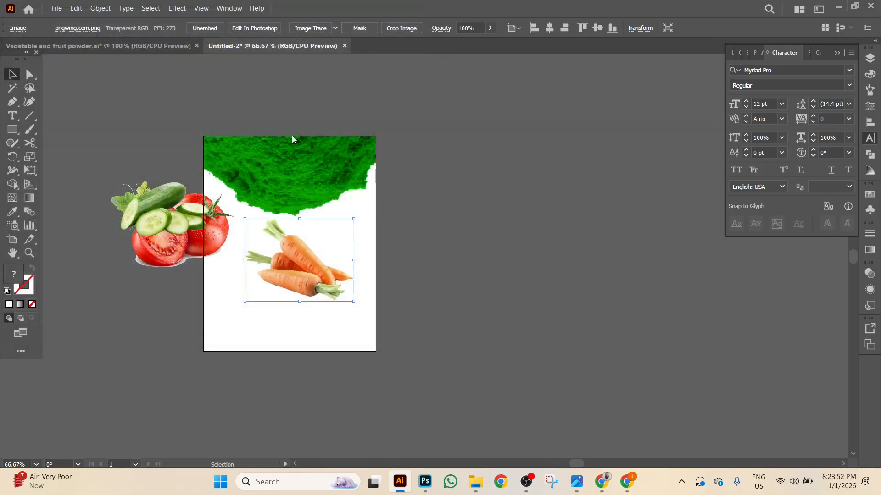
left_click_drag(423, 153, 601, 277)
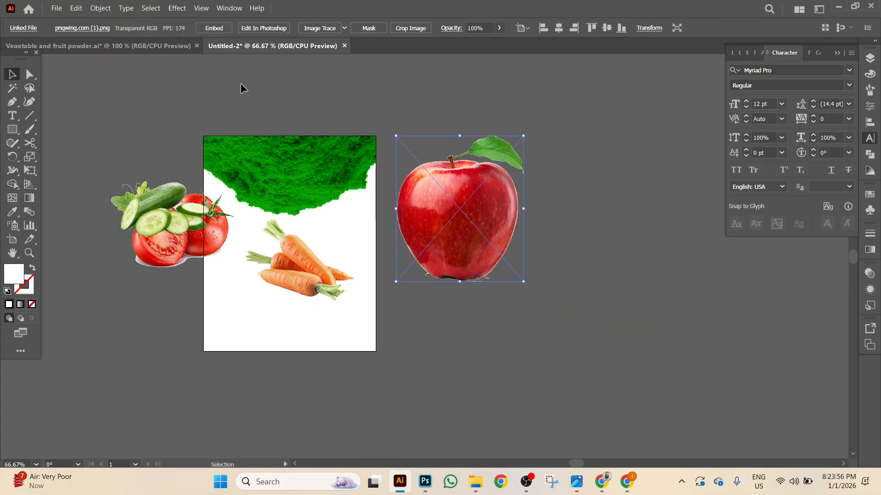
left_click(214, 28)
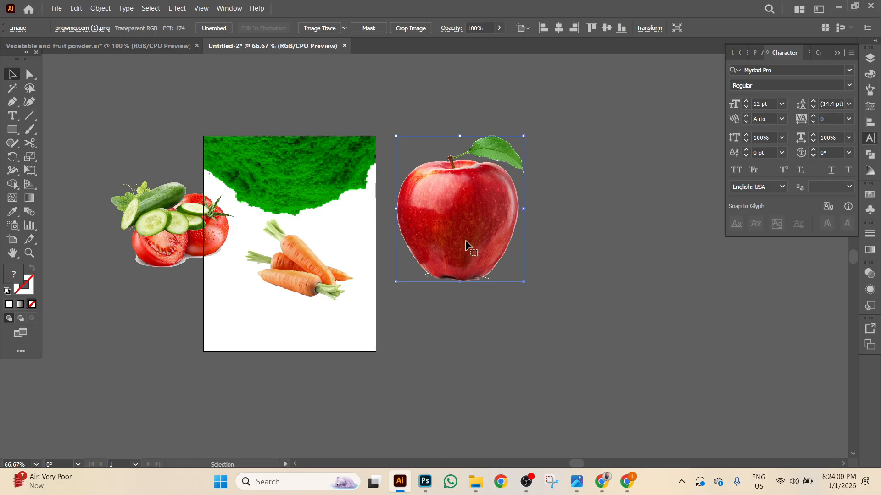
Centre the apple over the carrots, shrink it, and rotate it slightly counter-clockwise.
scroll(465, 248, "up", 2)
left_click_drag(478, 305, 648, 180)
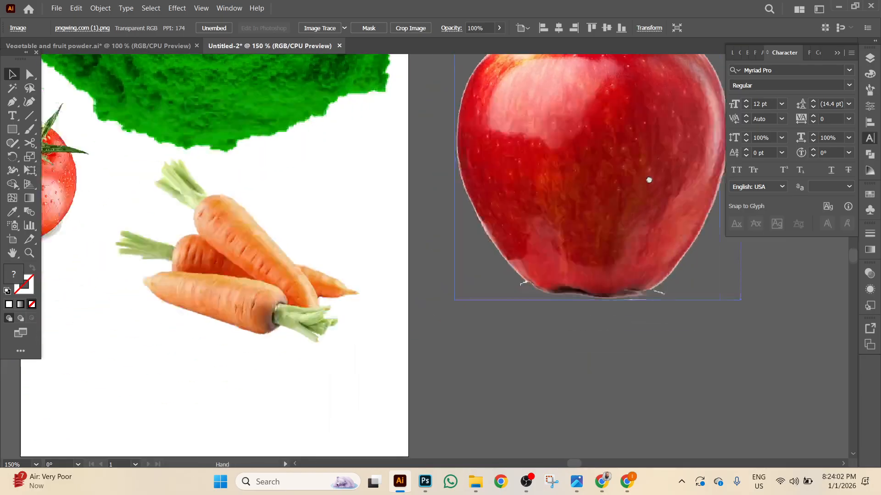
left_click_drag(589, 206, 534, 265)
left_click_drag(452, 274, 573, 281)
left_click_drag(633, 246, 403, 266)
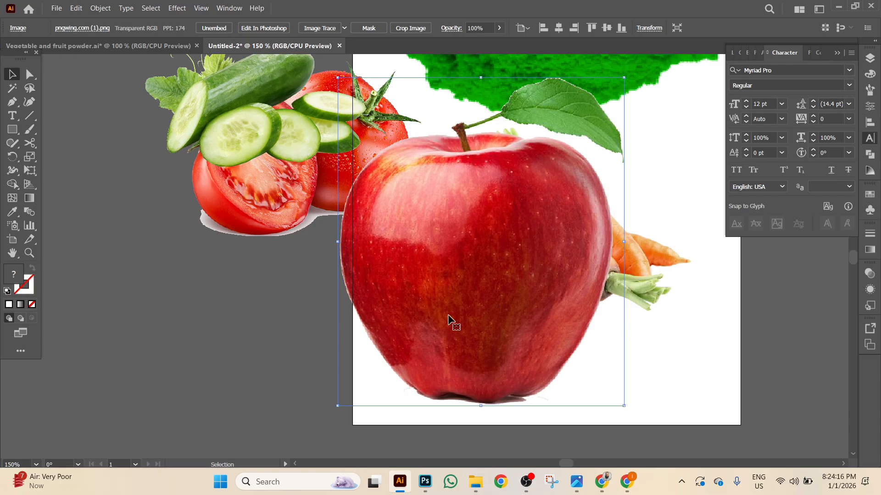
scroll(351, 381, "down", 2)
left_click_drag(337, 363, 401, 289)
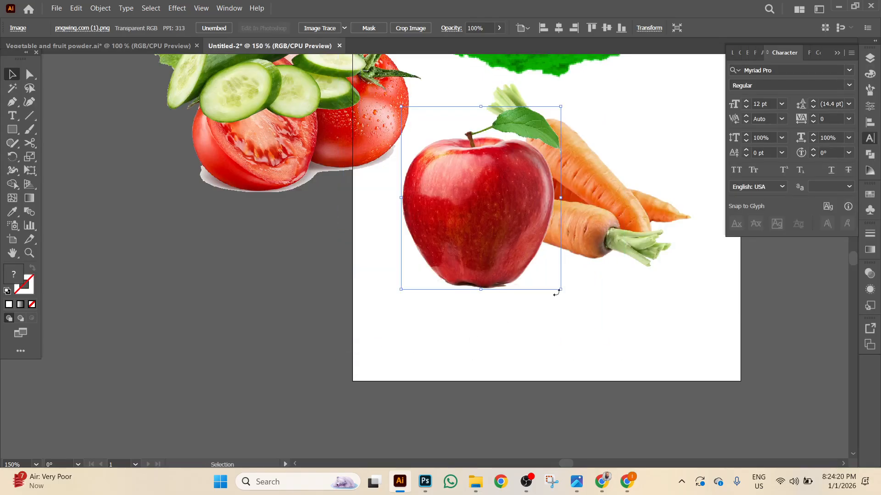
left_click_drag(564, 294, 570, 275)
mouse_move(638, 232)
left_mouse_down()
mouse_move(649, 243)
mouse_move(623, 236)
left_mouse_up()
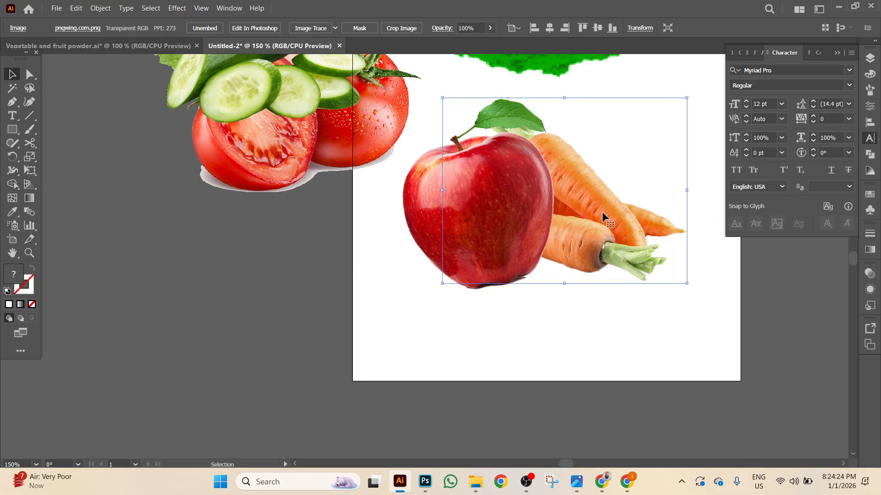
Move the cucumber beside the apple and carrots and bring it in front of the carrot.
left_click(307, 142)
left_click_drag(474, 283, 632, 255)
right_click(648, 178)
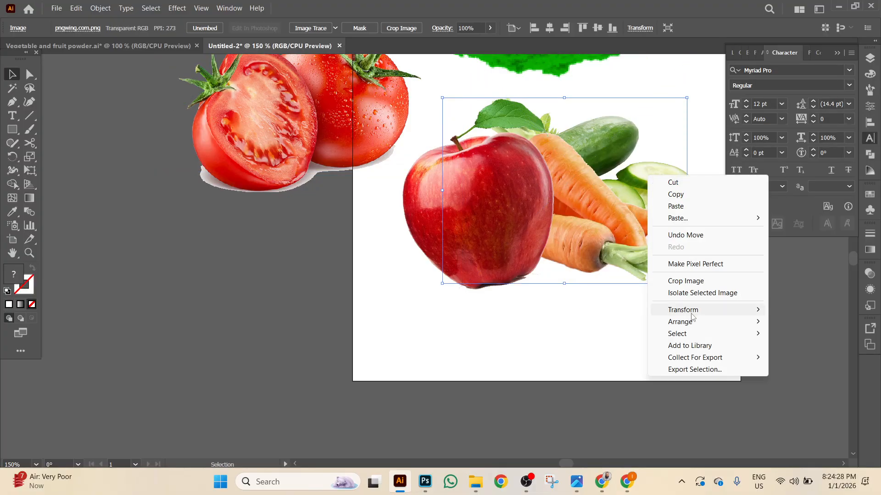
mouse_move(680, 322)
left_click(592, 321)
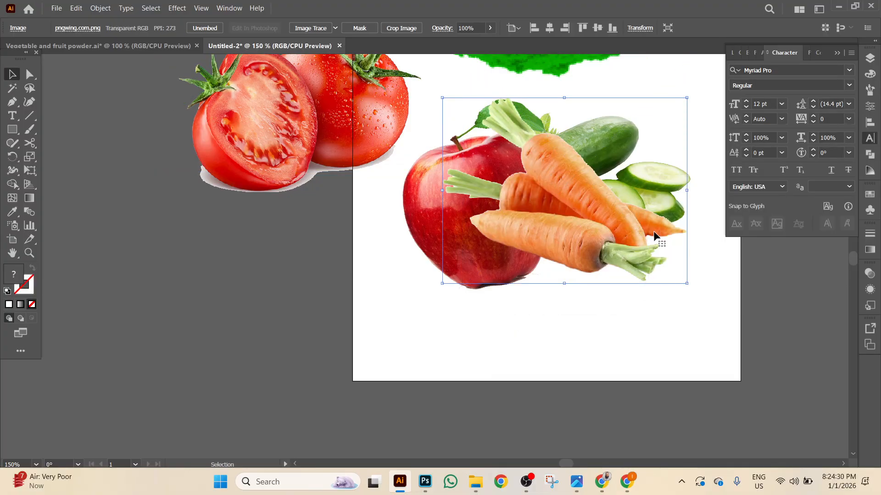
key("ctrl+bracketleft")
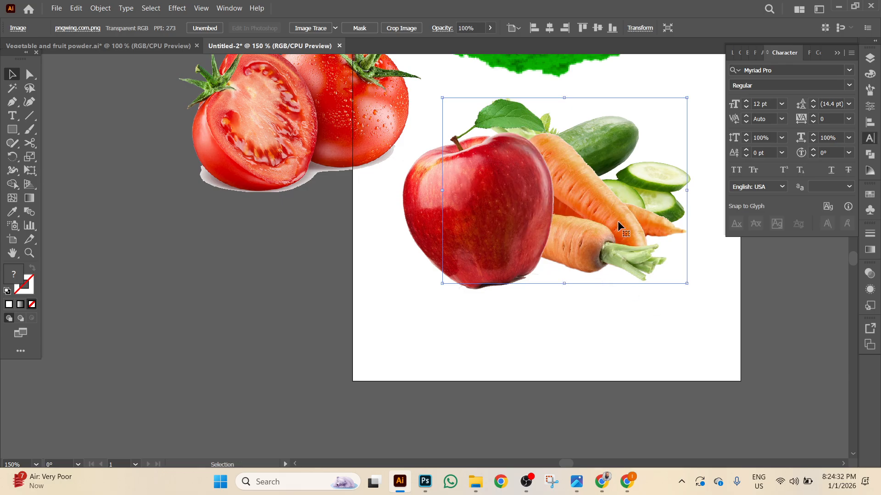
key("Delete")
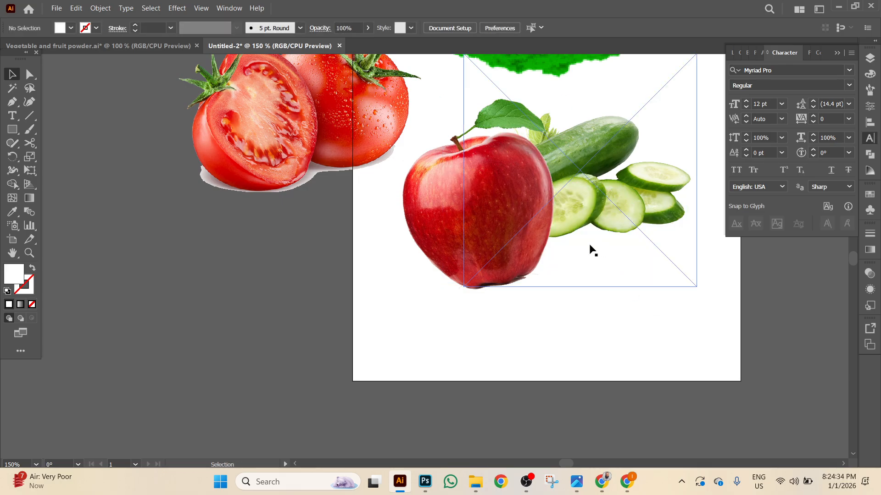
Bring the cucumber in front of the apple, lower it, and nudge the carrot right and up.
right_click(658, 213)
mouse_move(691, 358)
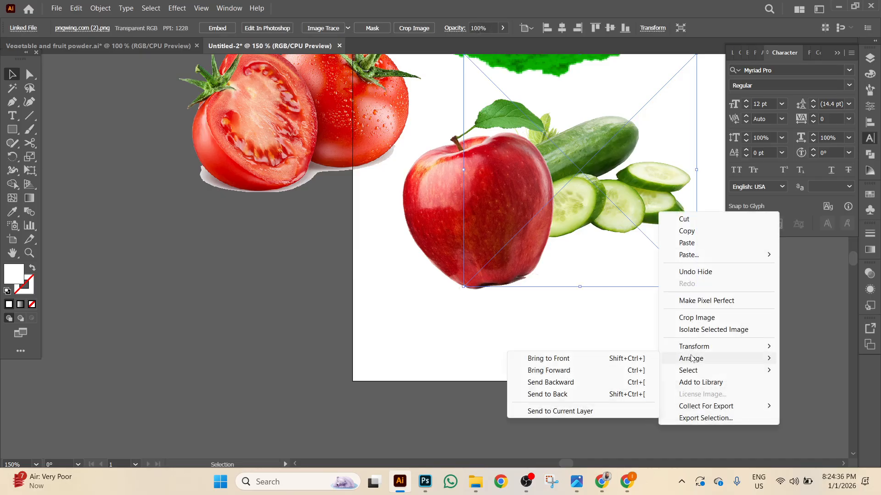
left_click(626, 359)
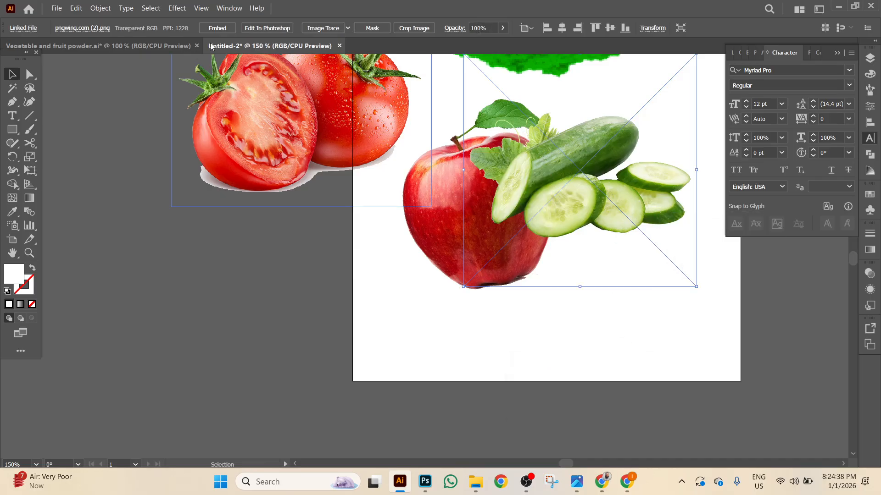
left_click_drag(598, 194, 594, 244)
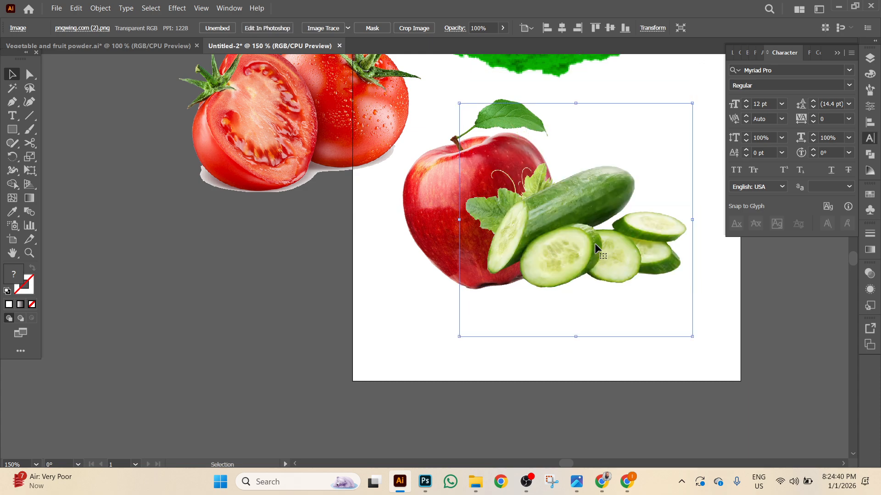
key("ctrl+b")
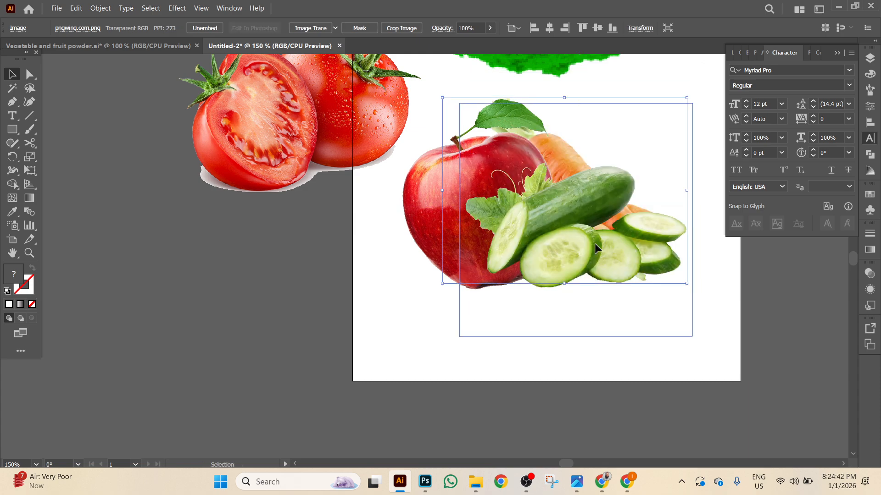
key("shift+Right")
key("shift+Right")
key("shift+Right")
key("shift+Right")
key("shift+Right")
key("shift+Up")
key("shift+Up")
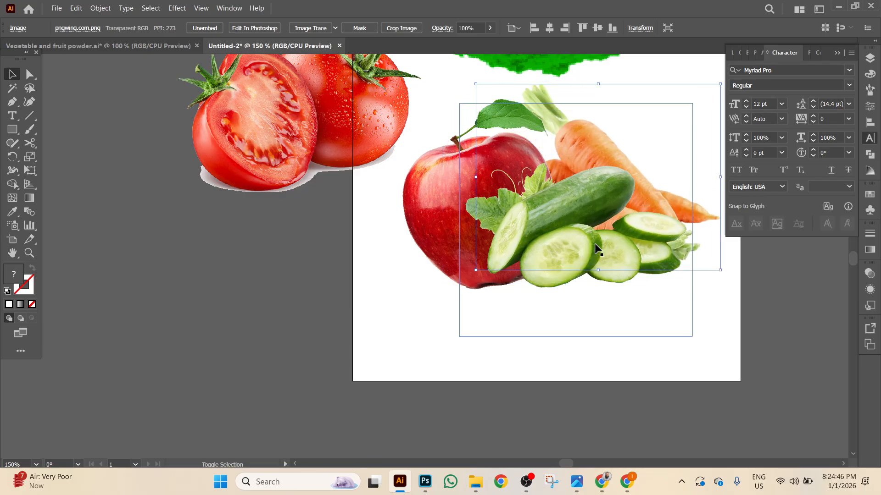
Shrink the tomato image and move it onto the artboard cluster.
left_click_drag(315, 137, 246, 387)
left_click_drag(369, 197, 334, 232)
left_click_drag(230, 312, 544, 129)
Undo the last nudge and temporarily hide the cucumber and carrots to select the tomato.
scroll(615, 98, "up", 2)
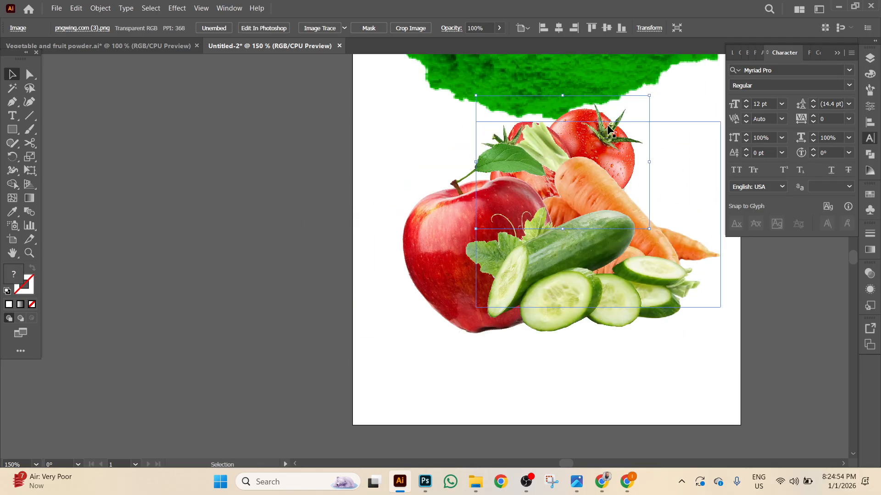
left_click_drag(601, 119, 653, 172)
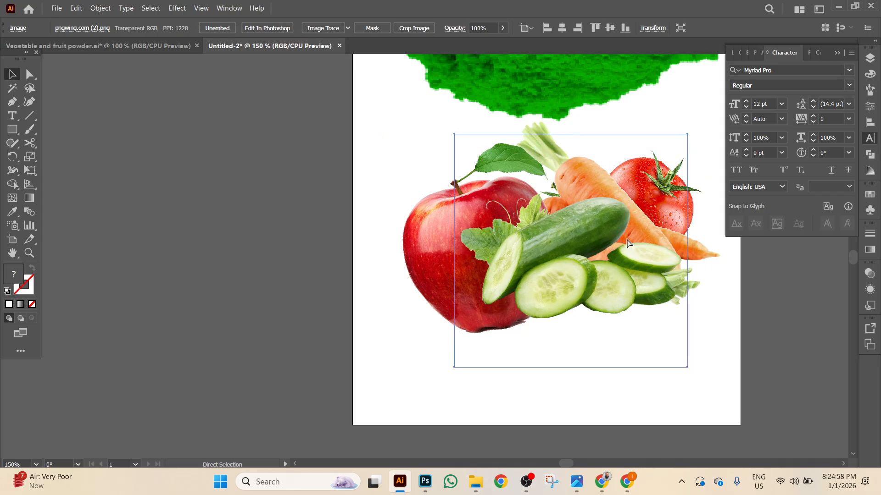
key("ctrl+z")
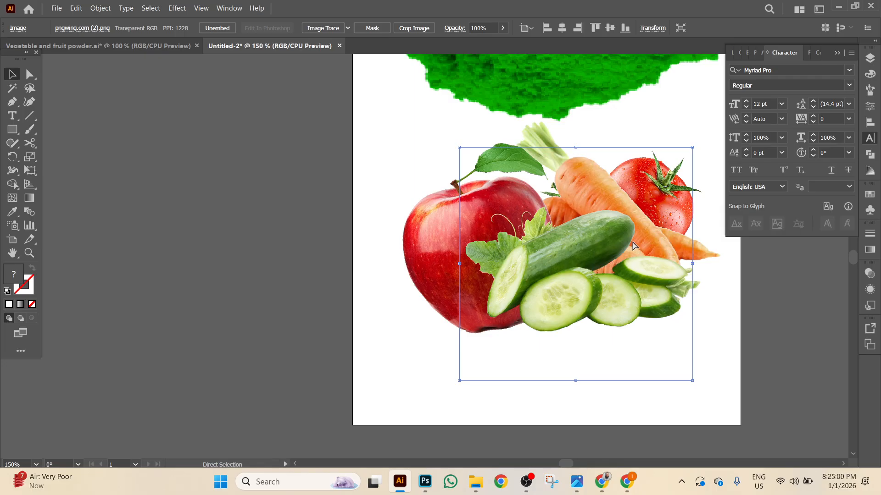
key("ctrl+3")
right_click(633, 221)
left_click(605, 220)
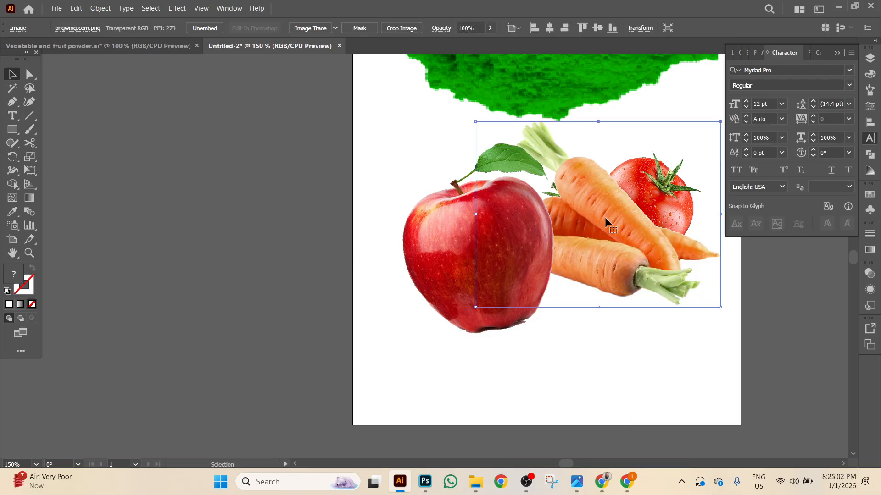
key("ctrl+3")
left_click(649, 230)
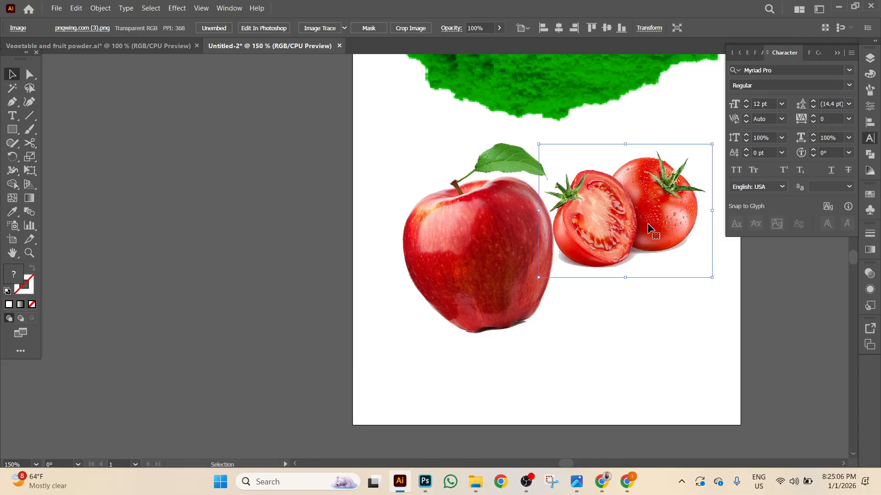
key("ctrl+alt+3")
Lock the cucumber image in place, then delete and restore the carrot-and-tomato image.
scroll(616, 338, "right", 5)
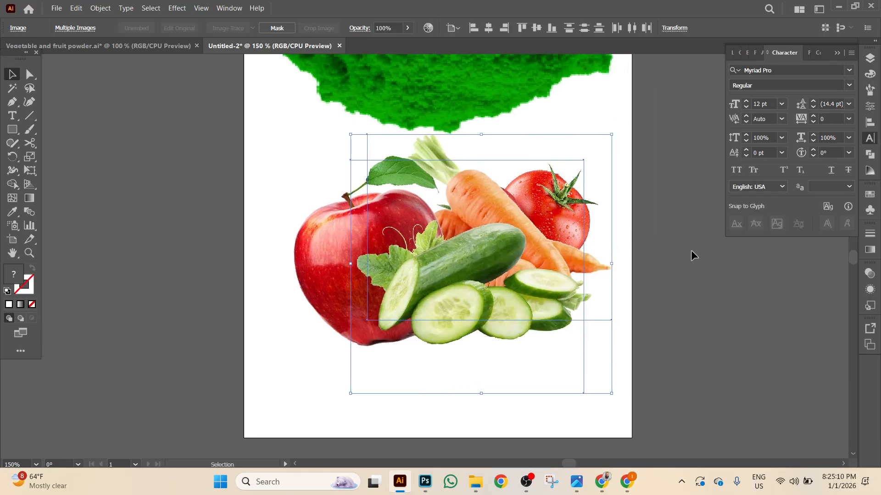
left_click(676, 316)
left_click(497, 319)
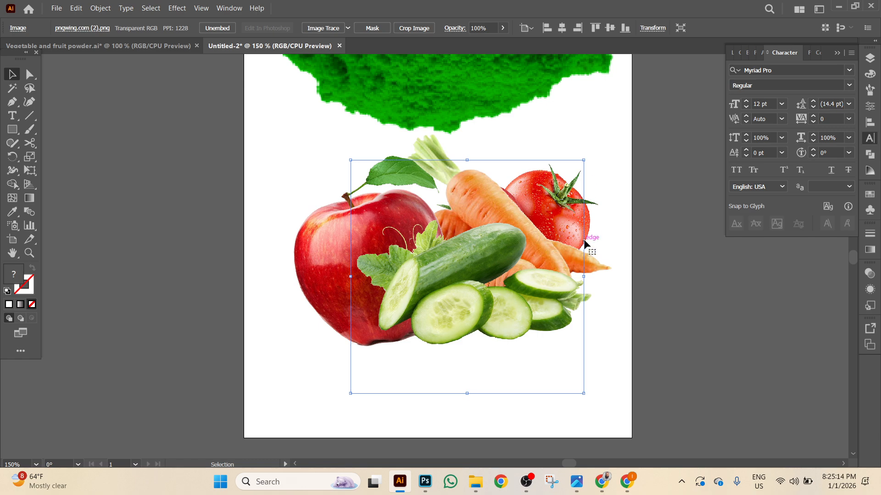
left_click(671, 367)
left_click(491, 340)
key("ctrl+2")
left_click(563, 274)
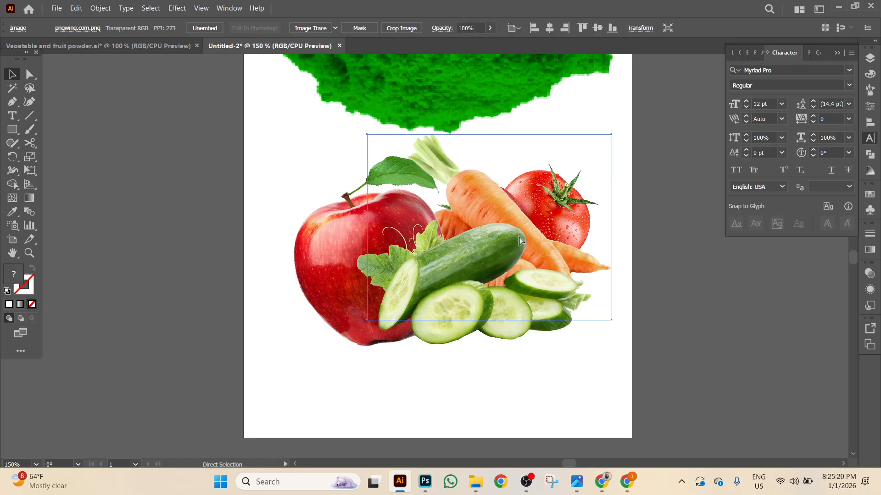
key("Delete")
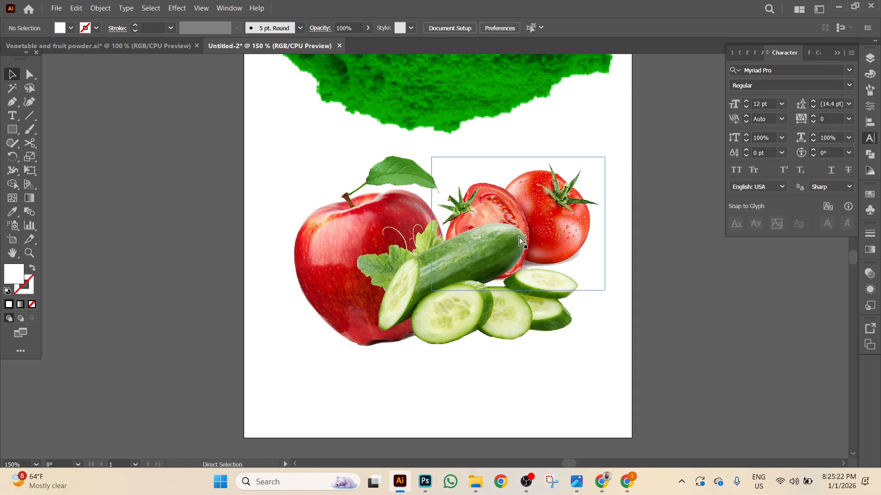
key("ctrl+z")
key("ctrl+shift+a")
Nudge the carrot-and-tomato image up, and the apple up and right.
scroll(519, 203, "up", 1)
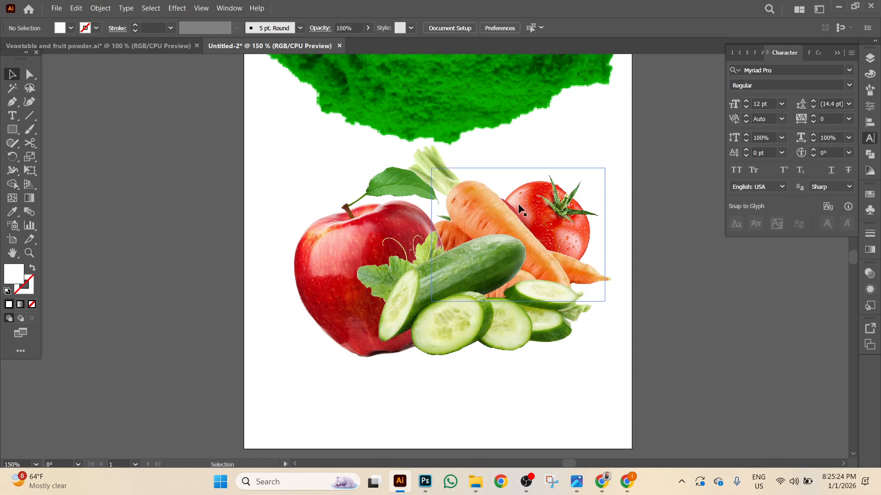
left_click(539, 205)
key("shift+Up")
key("shift+Up")
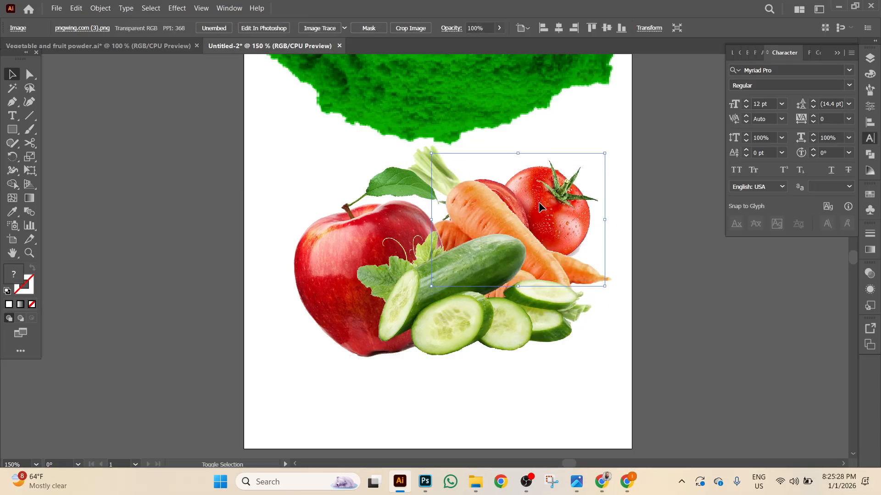
left_click(343, 248)
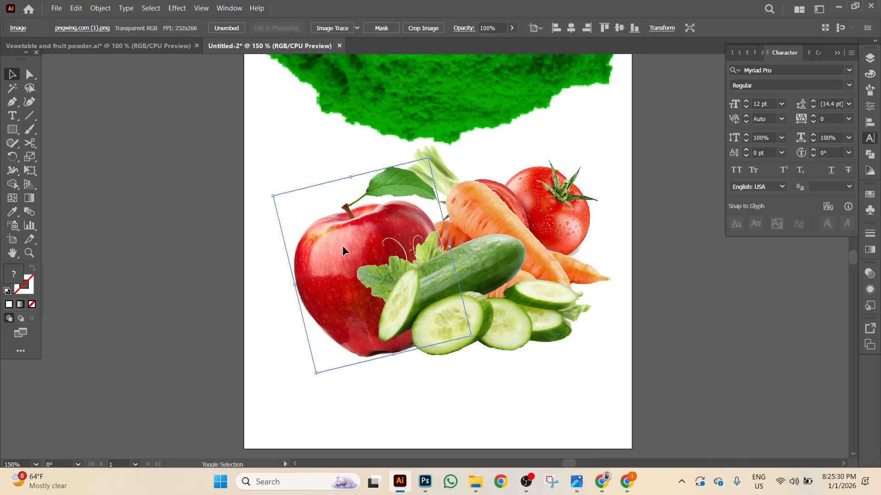
key("shift+Up")
key("shift+Up")
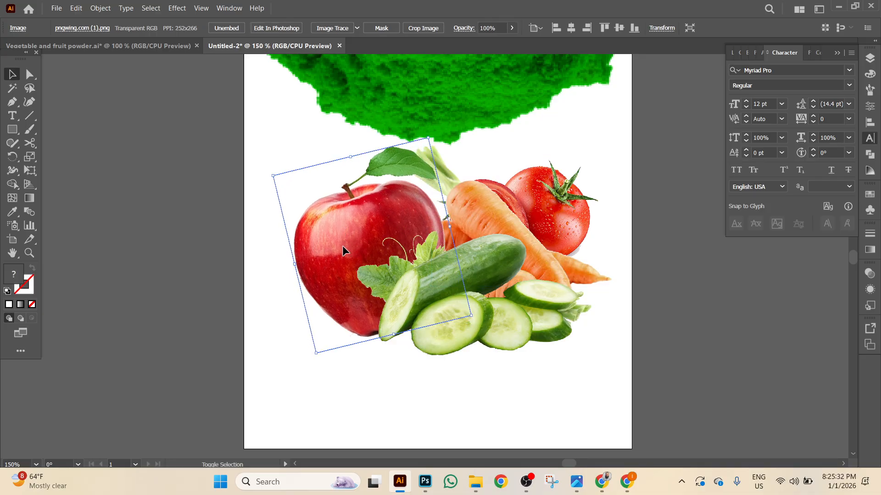
key("shift+Right")
key("shift+Right")
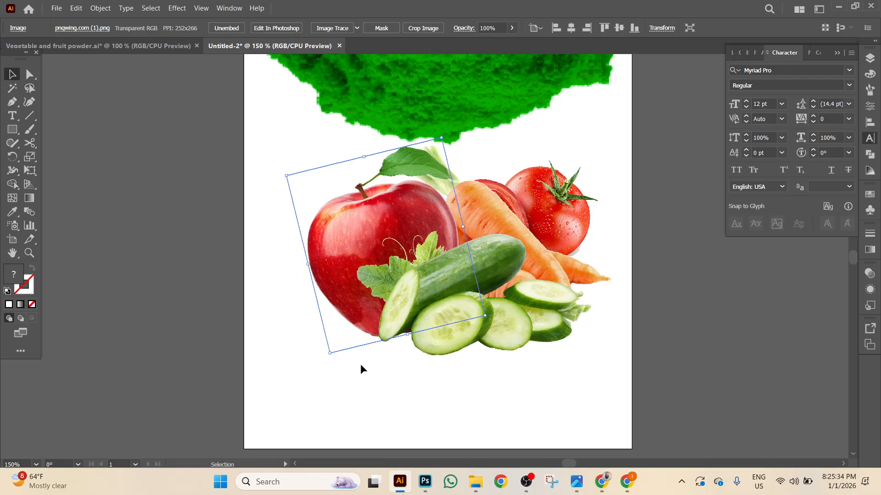
Group all the vegetable images and shift the group slightly left.
left_click_drag(249, 213, 537, 317)
right_click(538, 317)
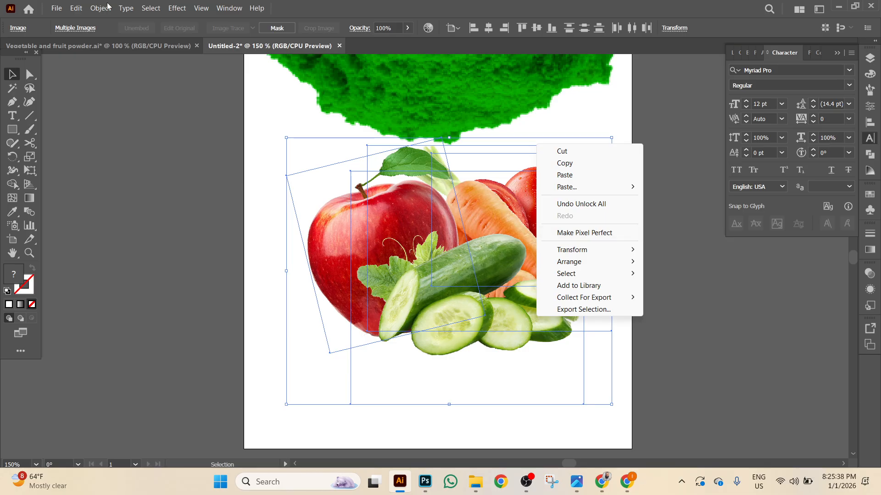
left_click(100, 9)
left_click(145, 61)
left_click_drag(523, 271, 497, 280)
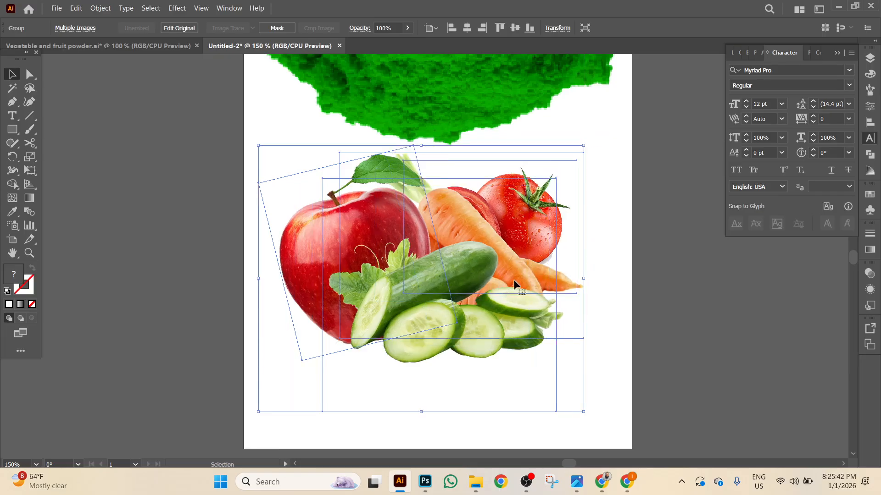
left_click(684, 294)
key("ctrl+minus")
key("ctrl+minus")
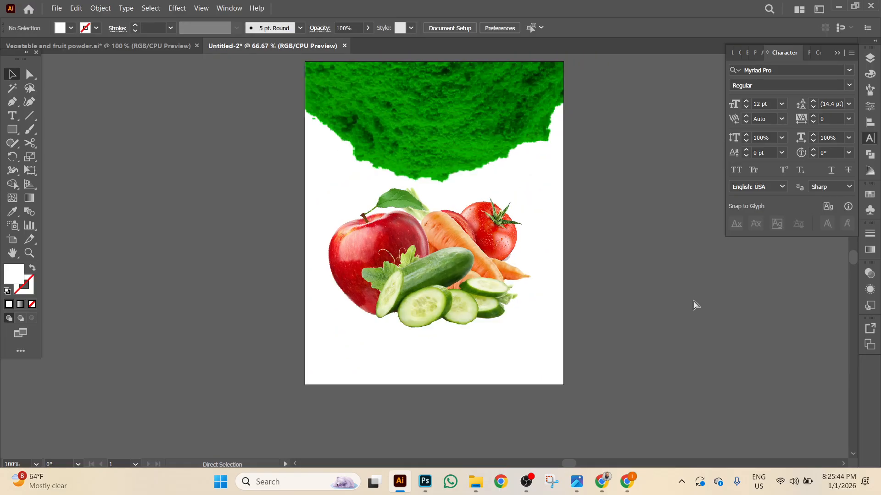
left_click(435, 278)
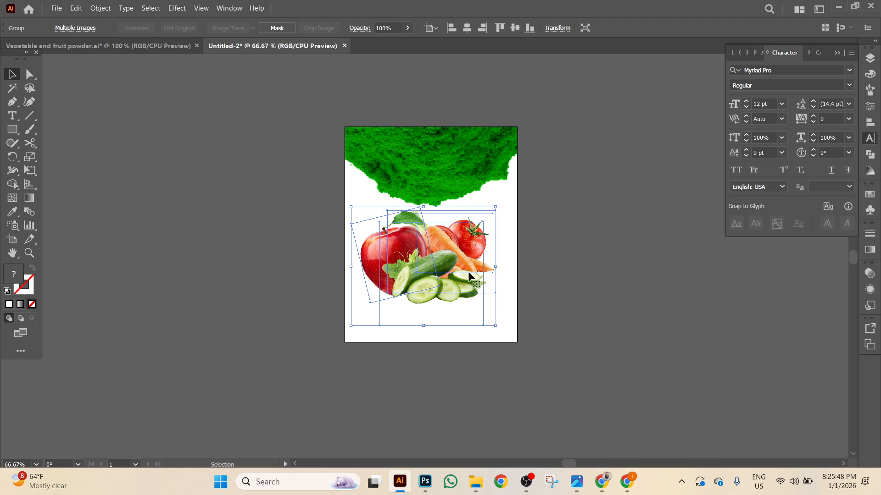
Draw a 3.5 × 4.5 in rectangle centred horizontally and vertically on the artboard.
left_click(141, 216)
key("ctrl+plus")
key("ctrl+plus")
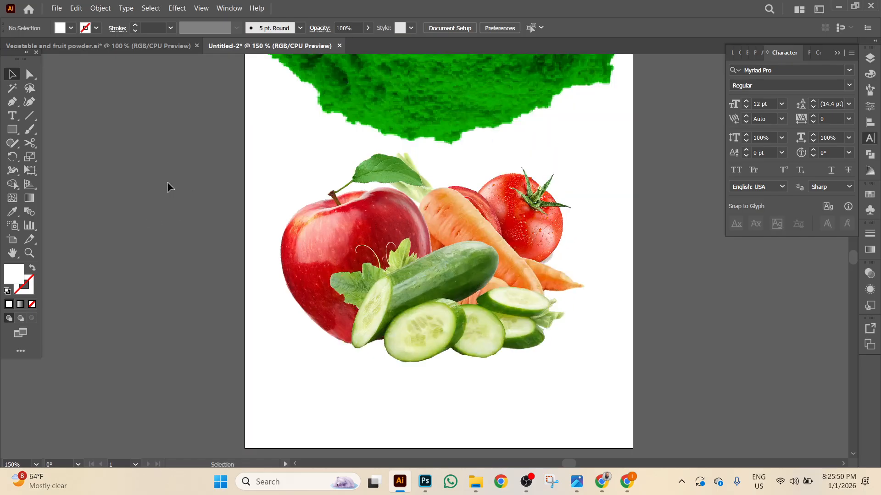
left_click(19, 131)
left_click(143, 145)
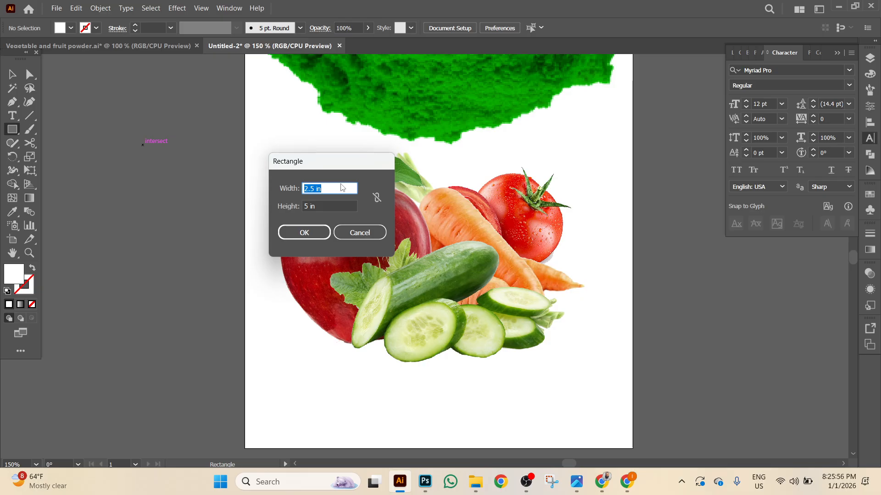
type("3.5")
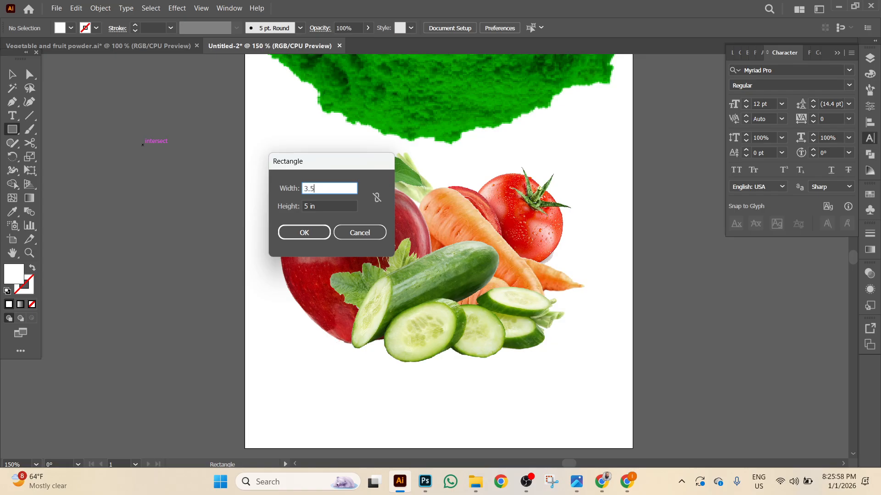
key("Tab")
type("4.")
key("Return")
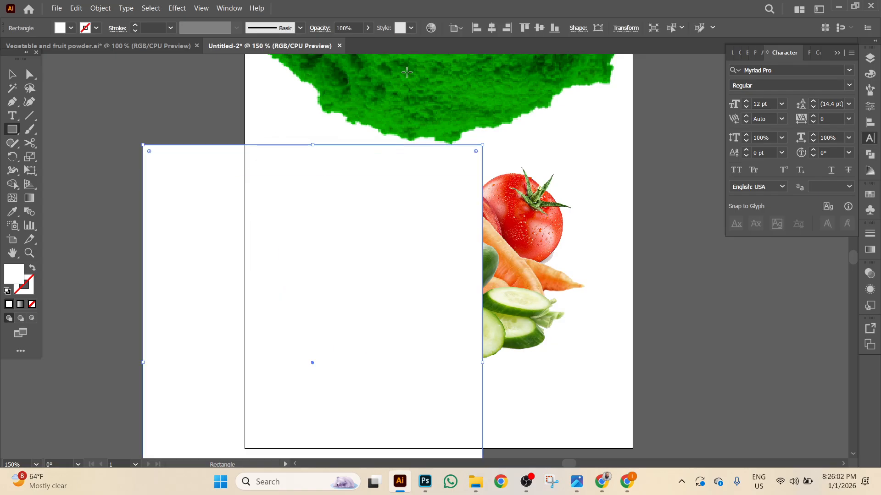
left_click(491, 28)
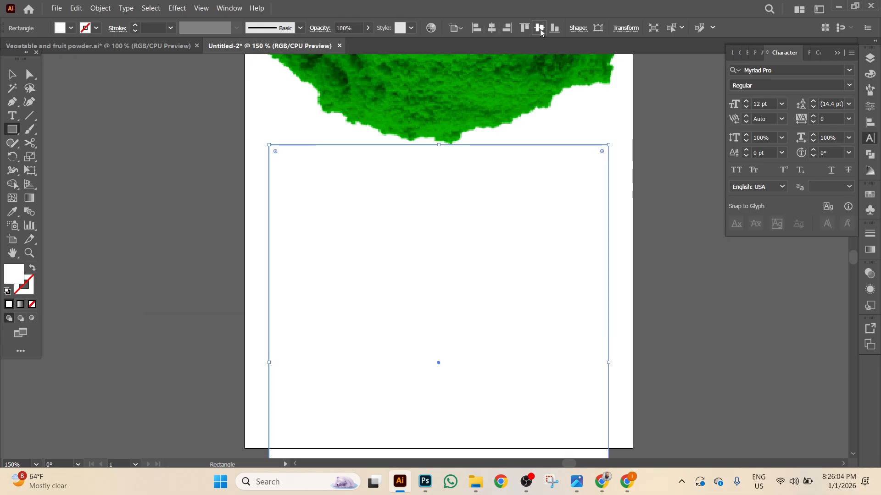
left_click(540, 29)
Set the rectangle's fill to None and convert it into a guide.
left_click(12, 74)
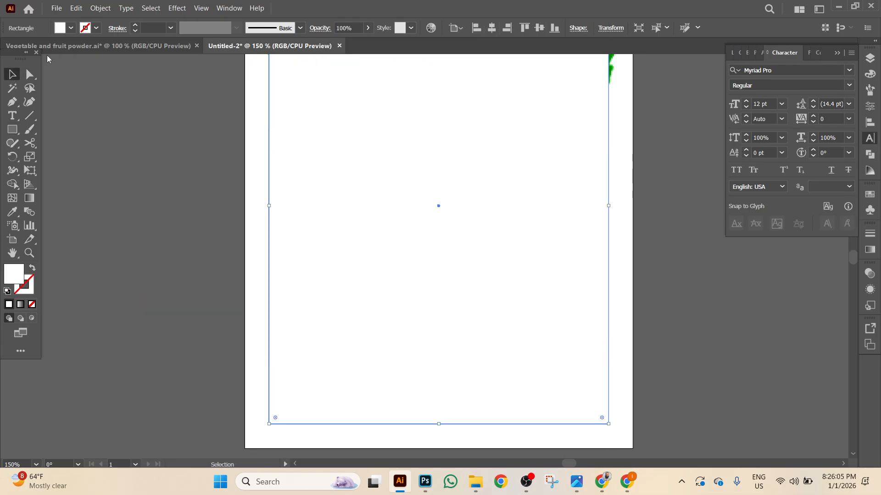
left_click(60, 30)
left_click(11, 48)
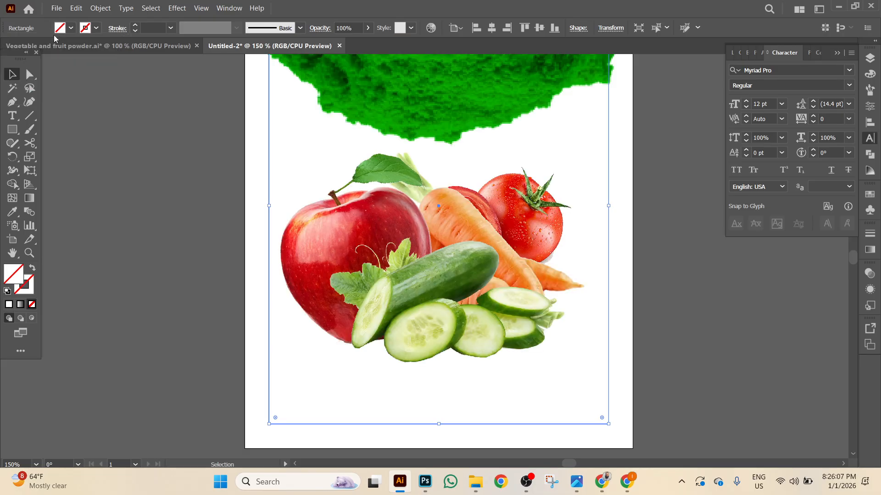
right_click(126, 140)
left_click(172, 365)
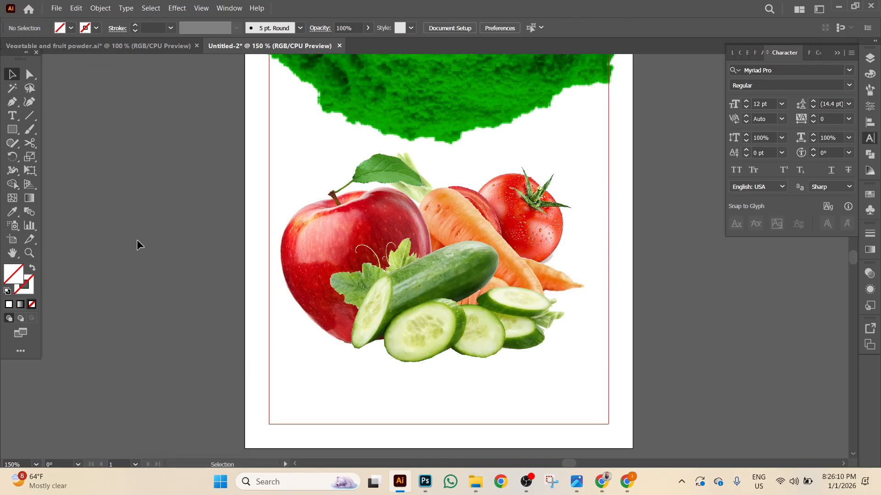
Nudge the vegetable group up to overlap the green powder.
scroll(140, 238, "up", 3)
left_click(362, 323)
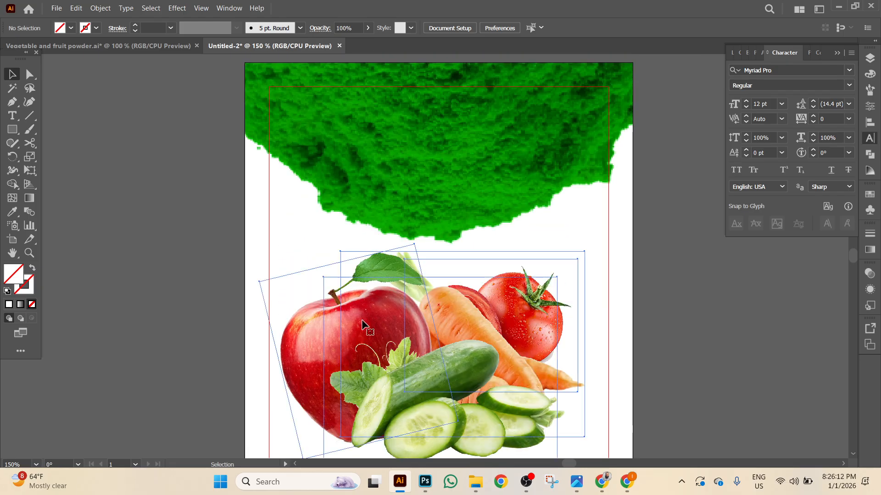
key("shift+Up")
key("shift+Up")
key("shift+Up")
key("shift+Up")
key("shift+Up")
key("shift+Up")
key("shift+Up")
key("shift+Up")
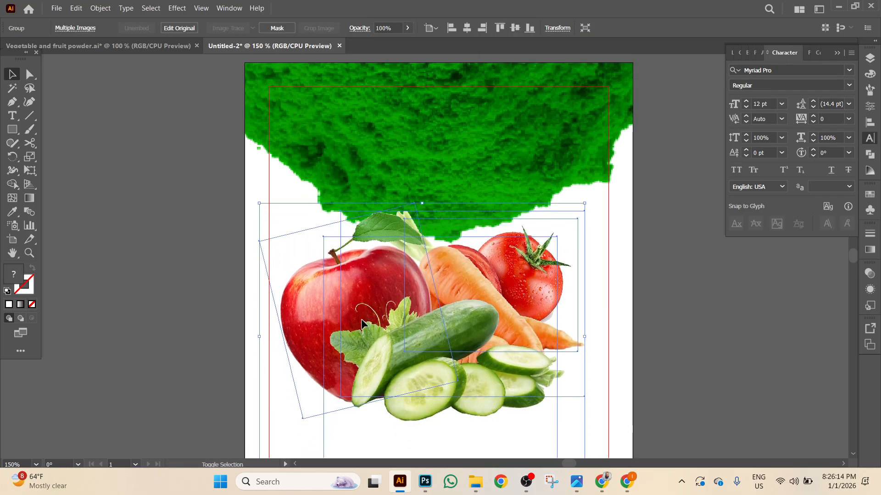
scroll(301, 316, "down", 3)
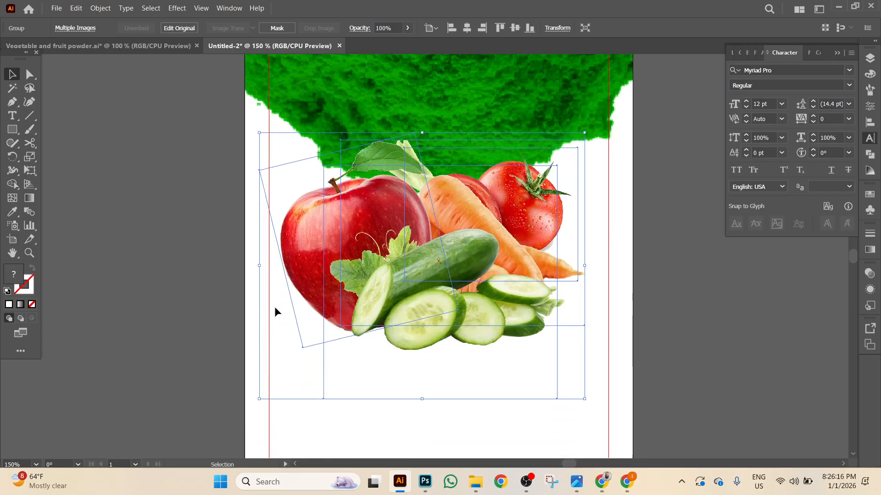
left_click(169, 299)
key("ctrl+minus")
key("ctrl+minus")
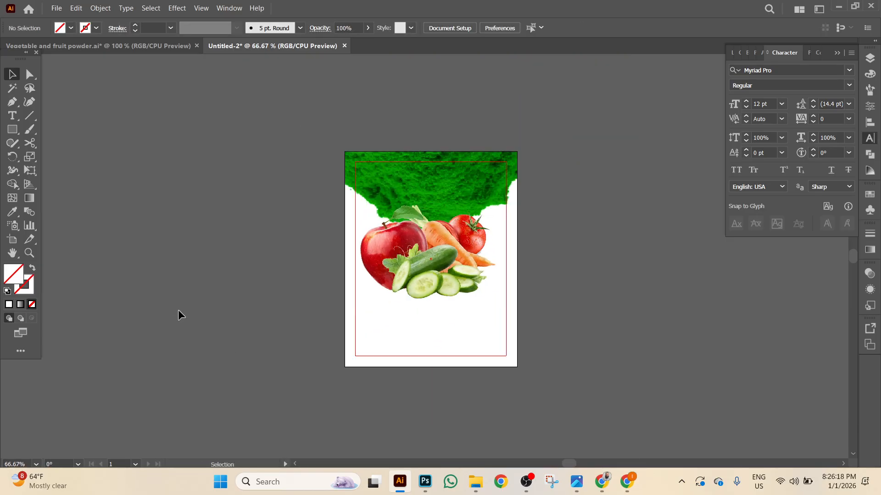
Lower the fruit-and-vegetable group and shrink it slightly about its centre.
left_click(97, 46)
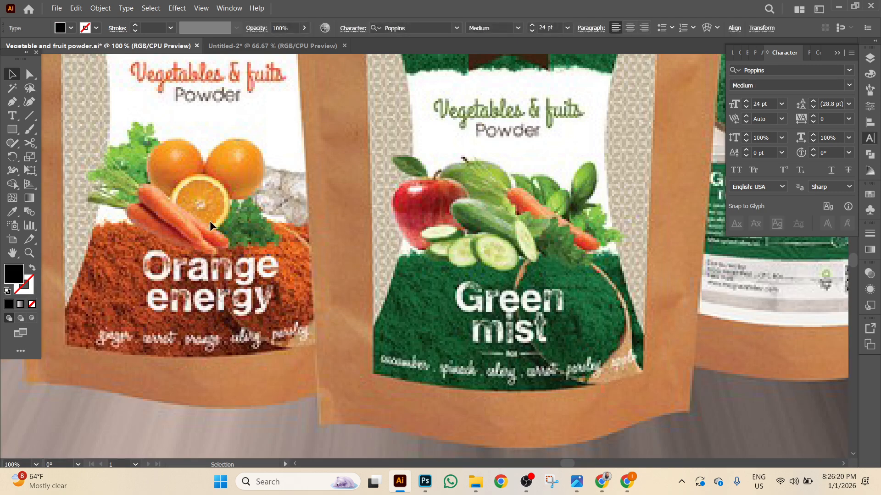
scroll(493, 268, "up", 4)
scroll(494, 268, "right", 3)
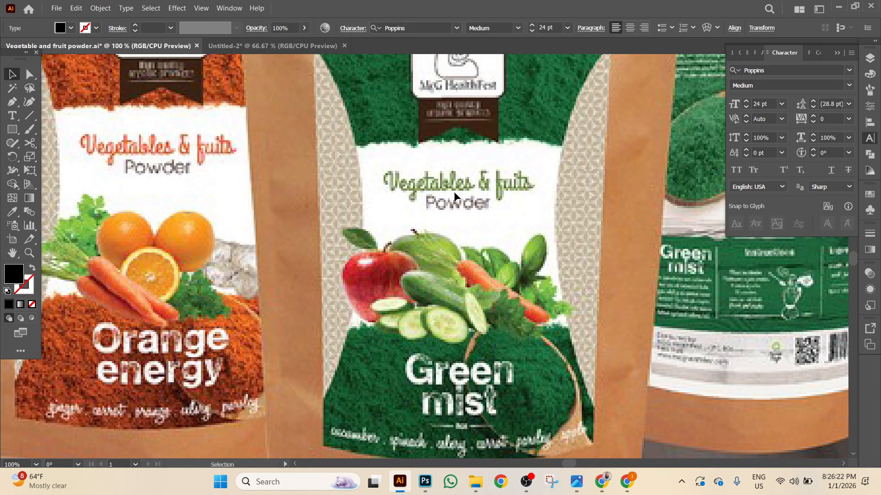
left_click(248, 46)
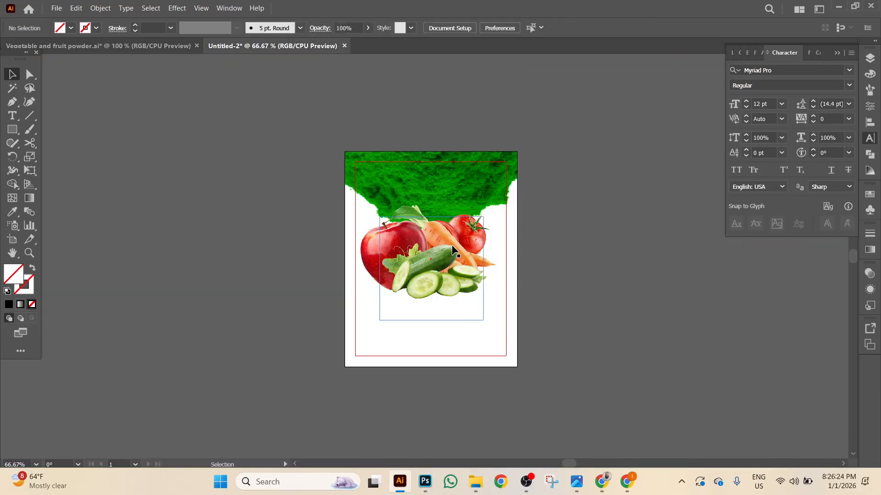
left_click(451, 246)
key("shift+Down")
key("shift+Down")
key("shift+Down")
key("shift+Down")
key("shift+Down")
key("shift+Down")
key("shift+Down")
key("shift+Down")
key("shift+Down")
key("shift+Down")
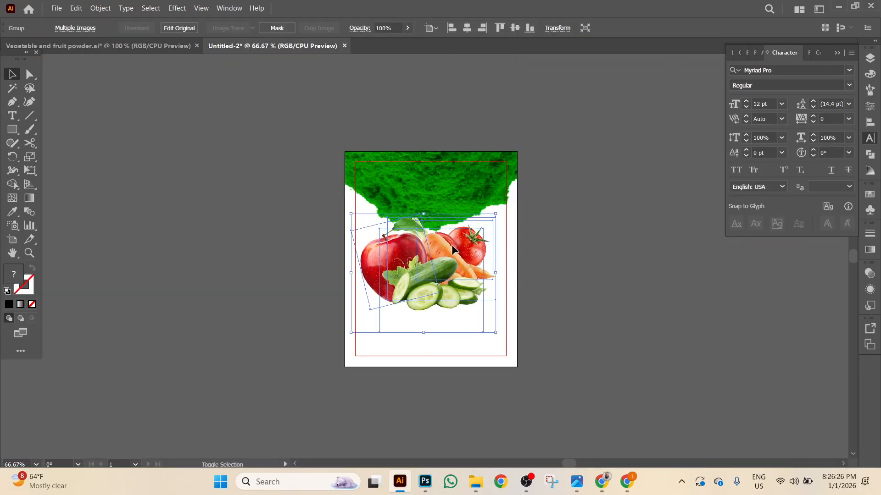
key("shift+Down")
key("shift+Down")
key("shift+Down")
key("shift+Down")
key("shift+Down")
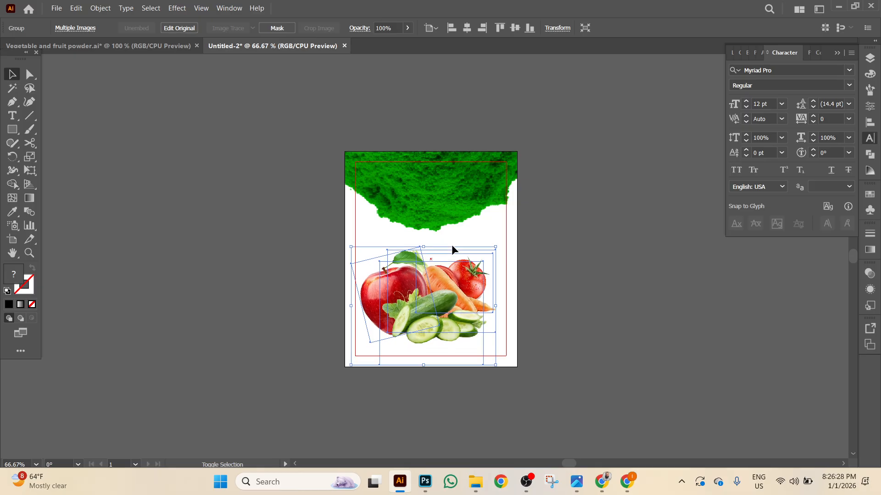
left_click_drag(495, 365, 489, 352)
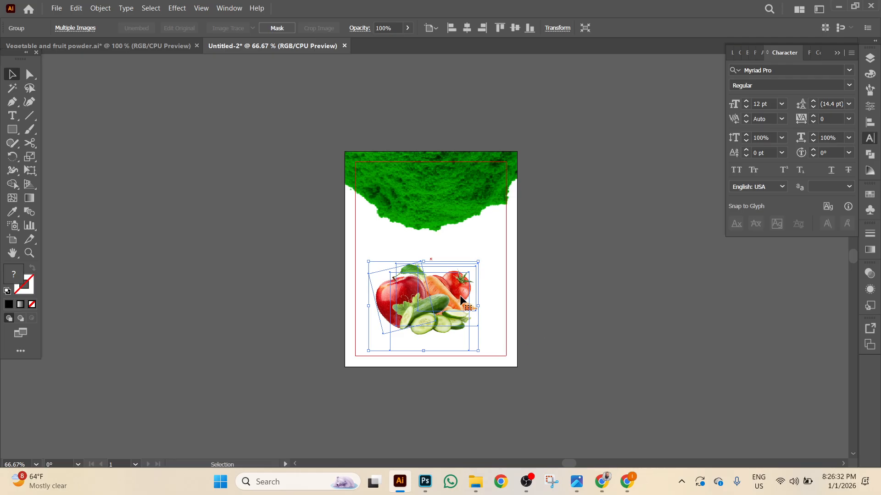
left_click(594, 222)
Add an upside-down copy of the green powder image aligned to the artboard's bottom edge.
left_click(471, 197)
left_click_drag(469, 194, 551, 391)
left_click_drag(521, 347, 317, 389)
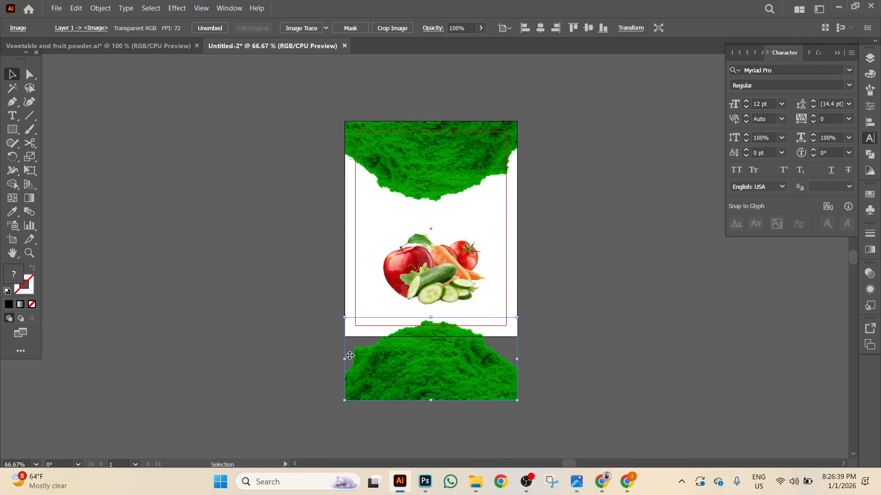
left_click(603, 28)
left_click(602, 268)
Nudge the fruit group slightly back up and compare against the reference packaging design.
left_click(459, 268)
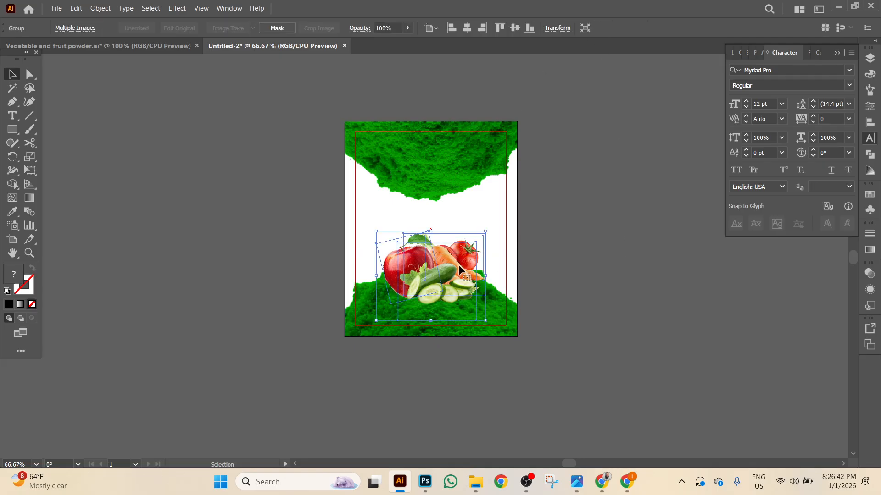
key("shift+Up")
left_click(595, 253)
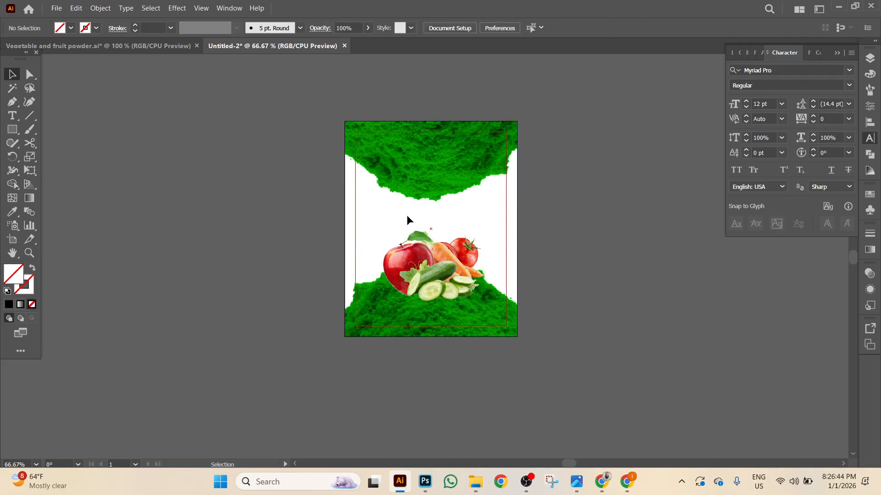
left_click(131, 47)
left_click_drag(429, 179, 370, 292)
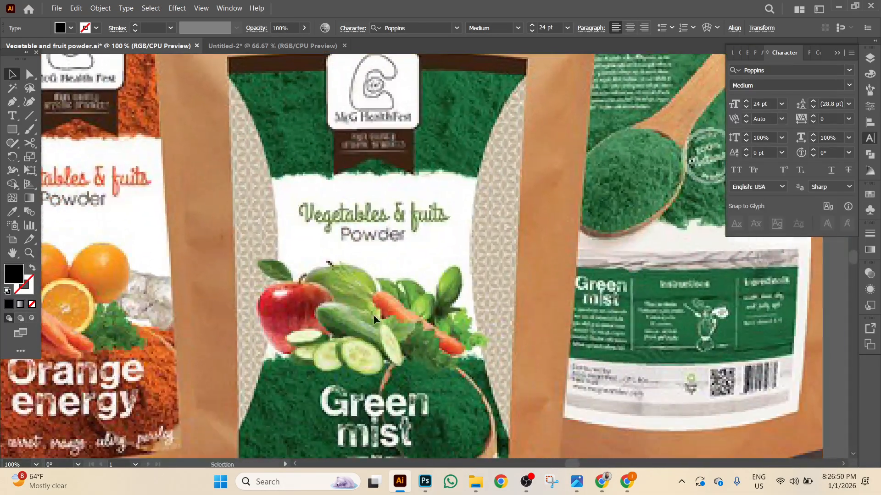
left_click(406, 486)
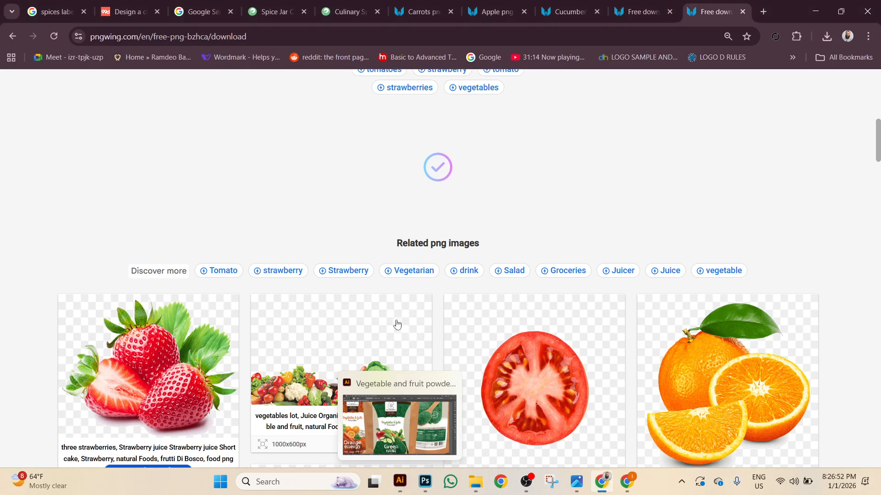
key("alt+Tab")
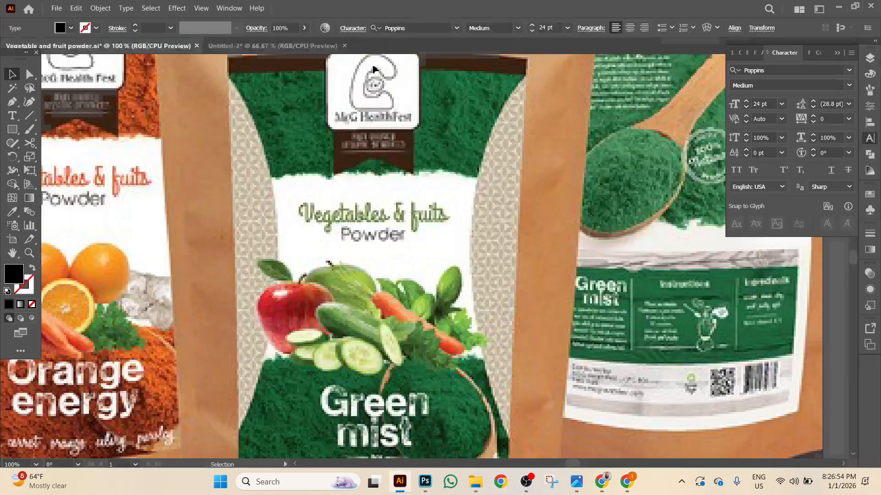
left_click(310, 46)
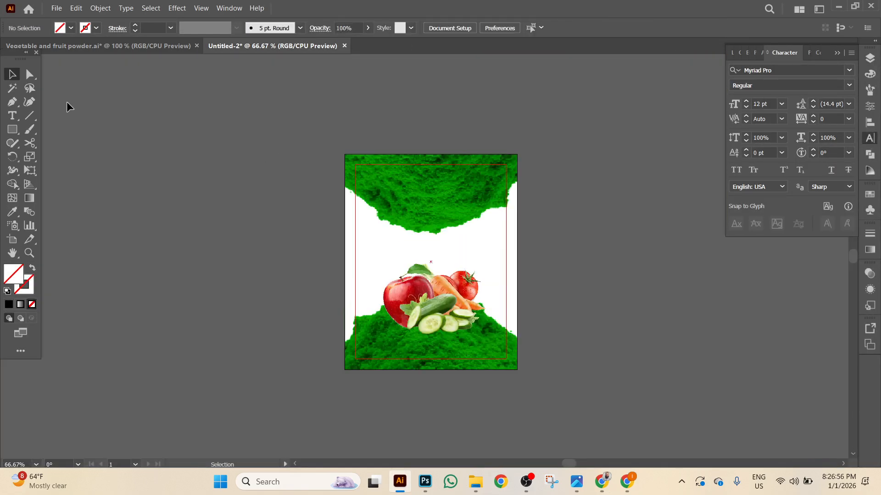
Create a 4 x 0.5 in rectangle.
left_click(13, 129)
left_click(309, 108)
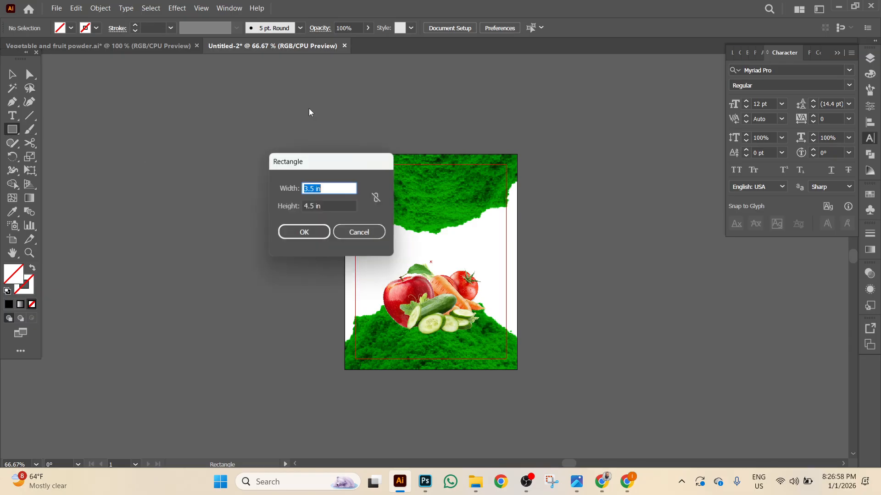
type("4")
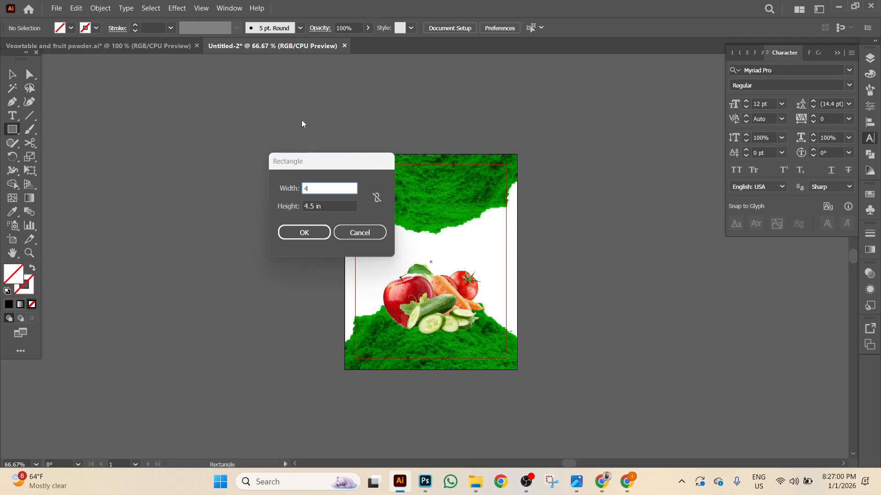
left_click(327, 206)
double_click(327, 206)
type("0.5")
key("Return")
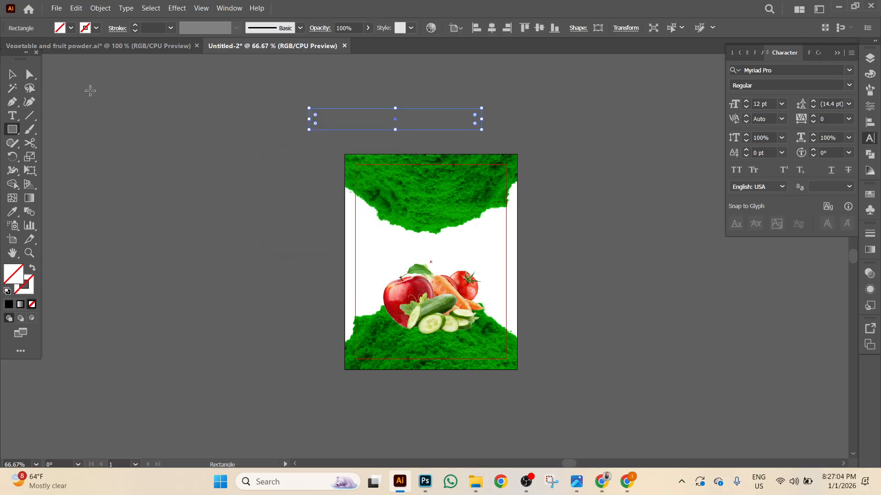
Fill the bar brown, align it top-left to the artboard, and make it thinner.
left_click(71, 28)
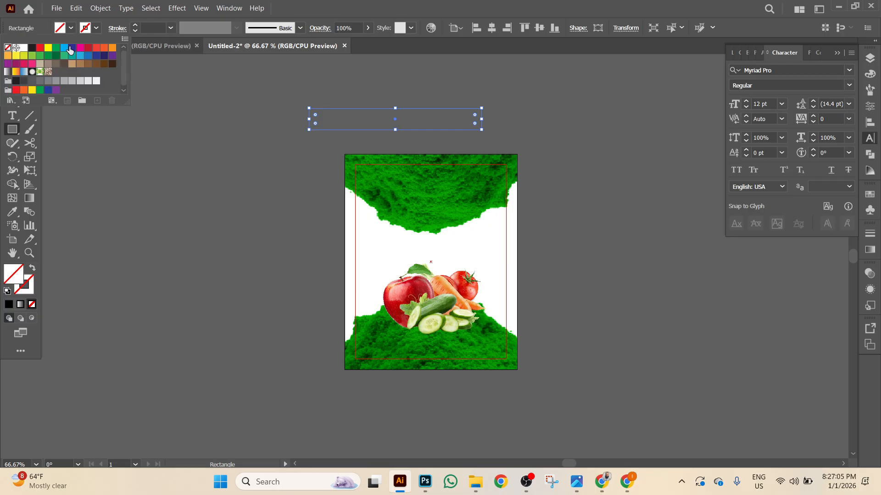
left_click(106, 67)
key("Escape")
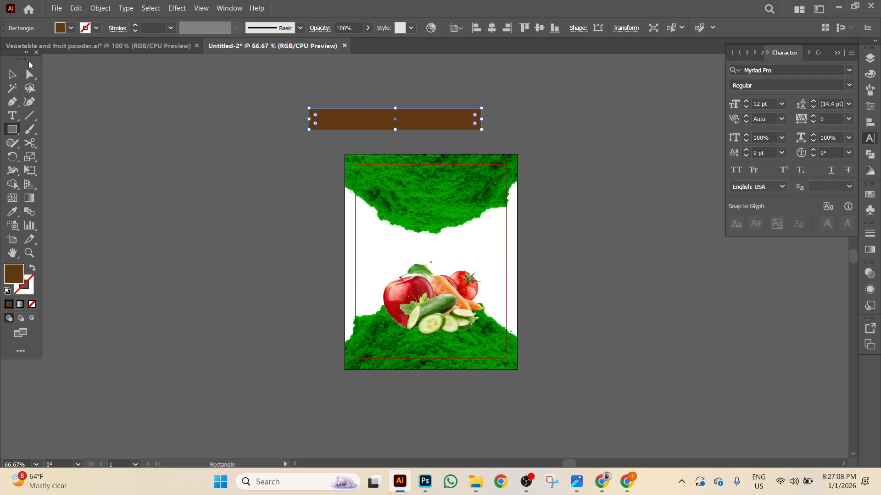
key("v")
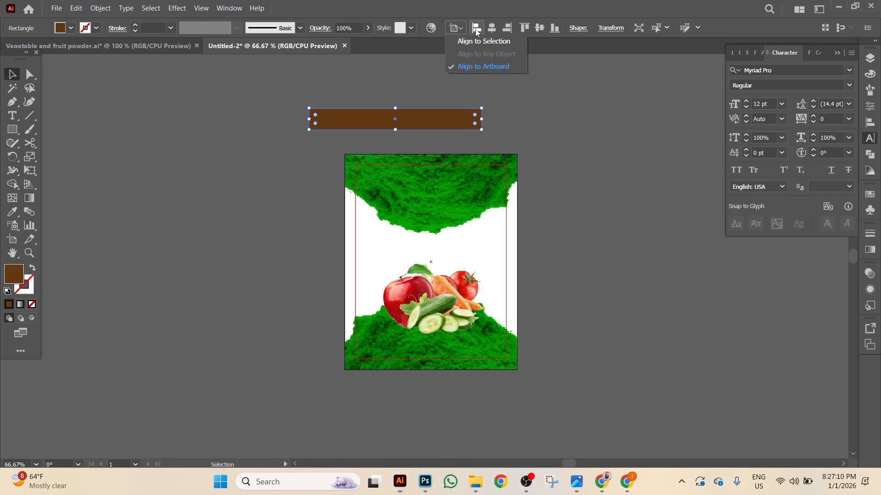
left_click(477, 28)
left_click(526, 28)
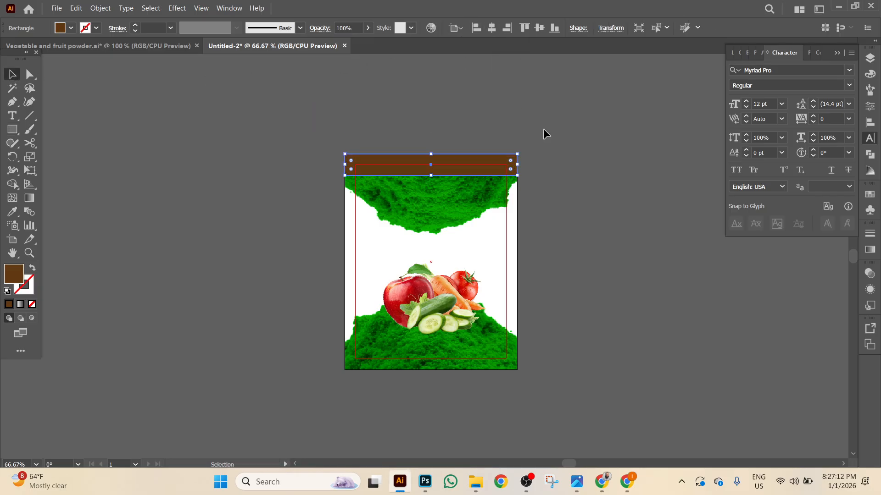
left_click_drag(432, 176, 436, 164)
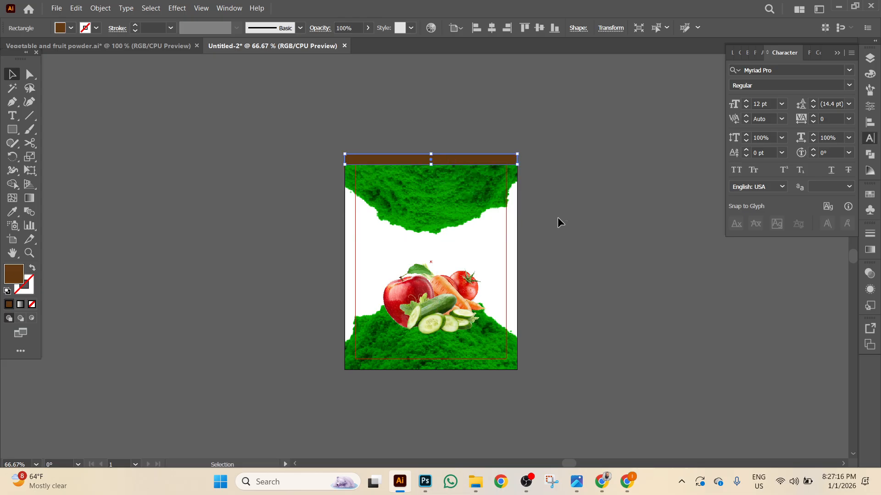
left_click(566, 220)
Zoom in, check the reference design, and bring the brown top bar into view.
key("ctrl+plus")
key("ctrl+plus")
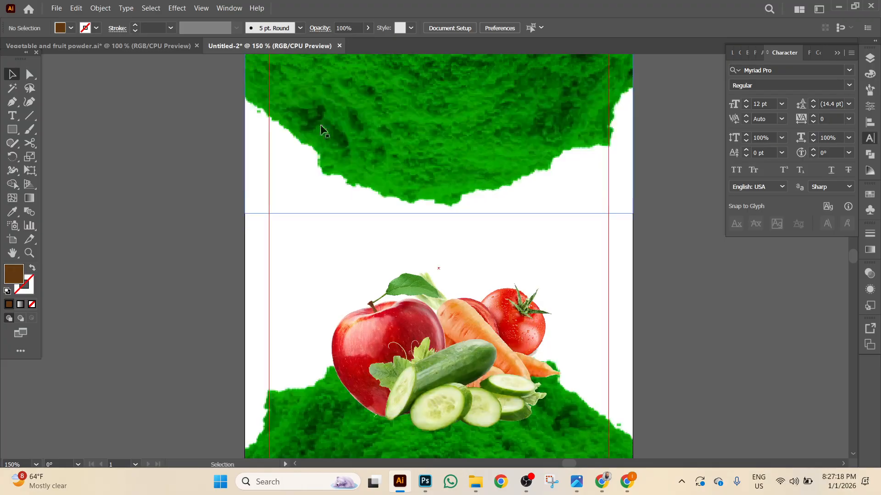
left_click(97, 46)
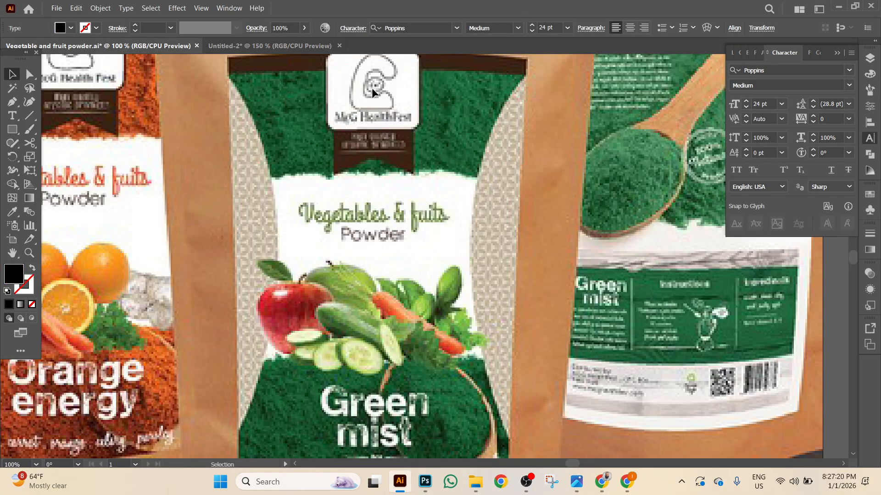
left_click(270, 45)
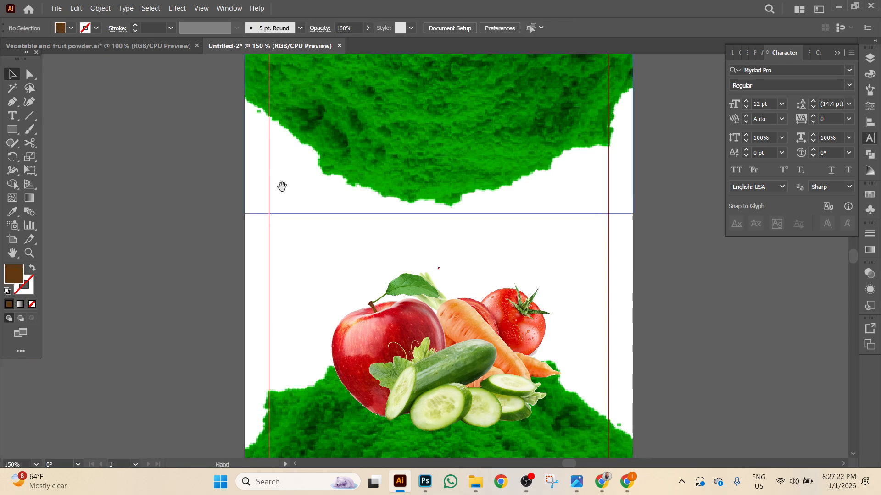
left_click_drag(281, 186, 253, 252)
Draw a dark brown square centred on the artboard's top edge.
left_click(12, 130)
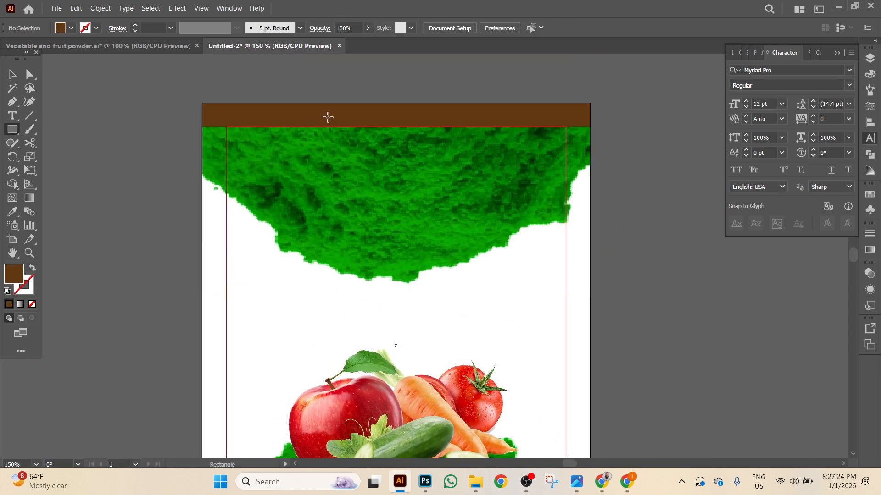
left_click_drag(338, 109, 438, 209)
left_click(72, 28)
left_click(112, 63)
key("v")
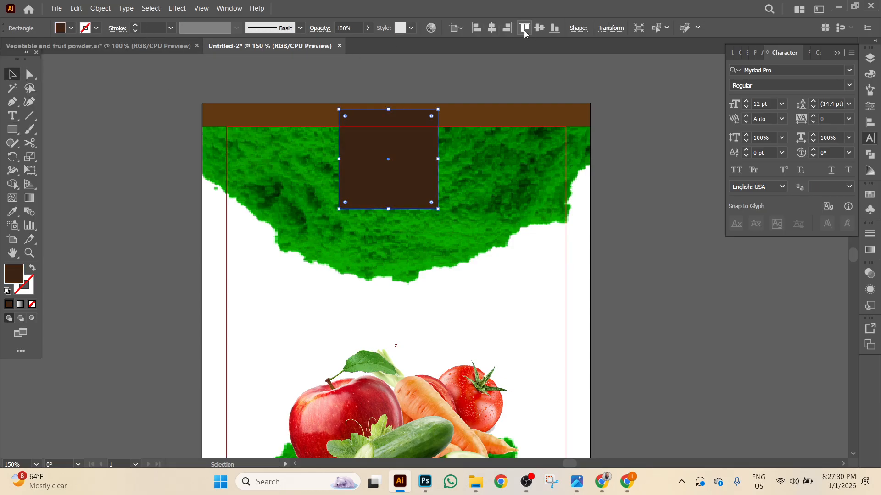
left_click(525, 29)
left_click(494, 31)
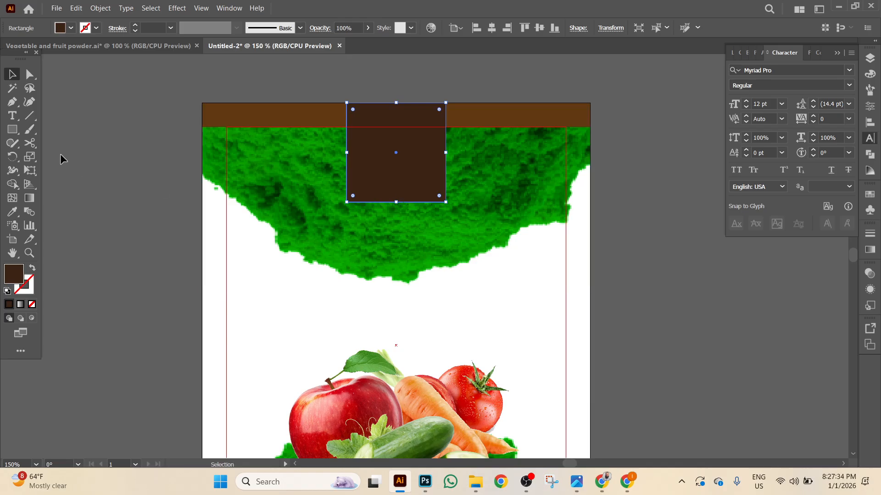
Pull the square's bottom midpoint up into a V notch to form a ribbon, then nudge it.
left_click(12, 102)
left_click(69, 115)
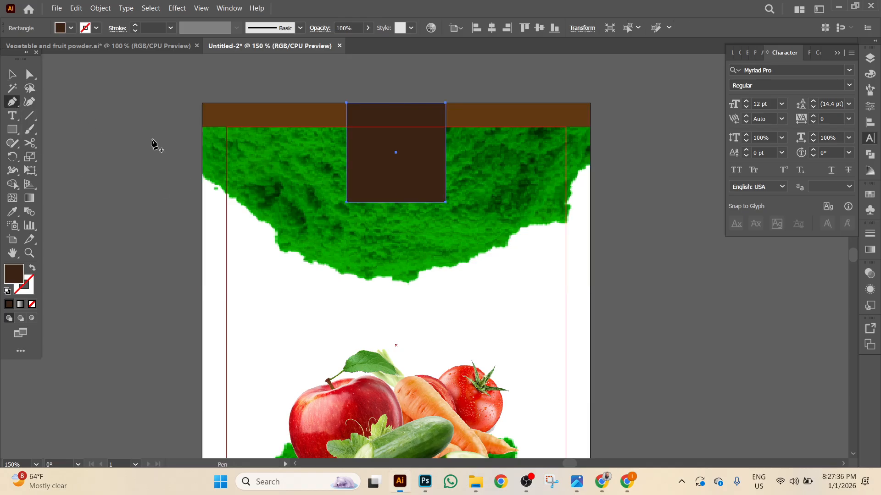
left_click(396, 203)
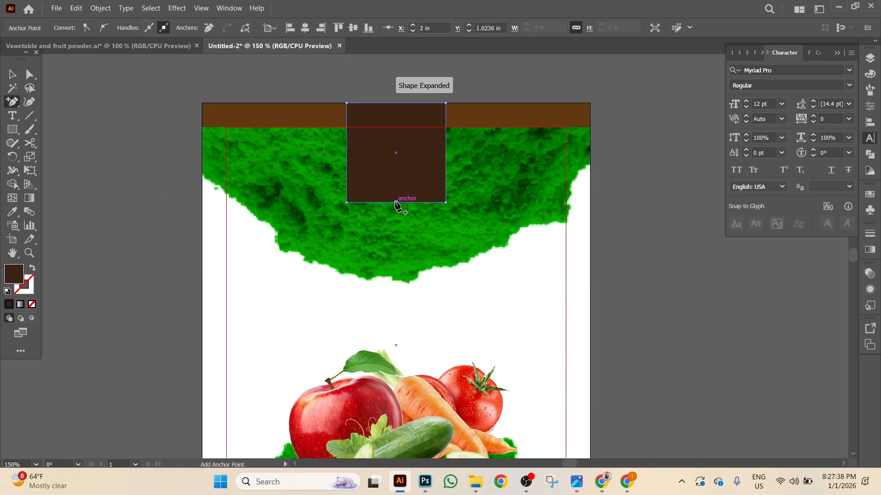
left_click(30, 74)
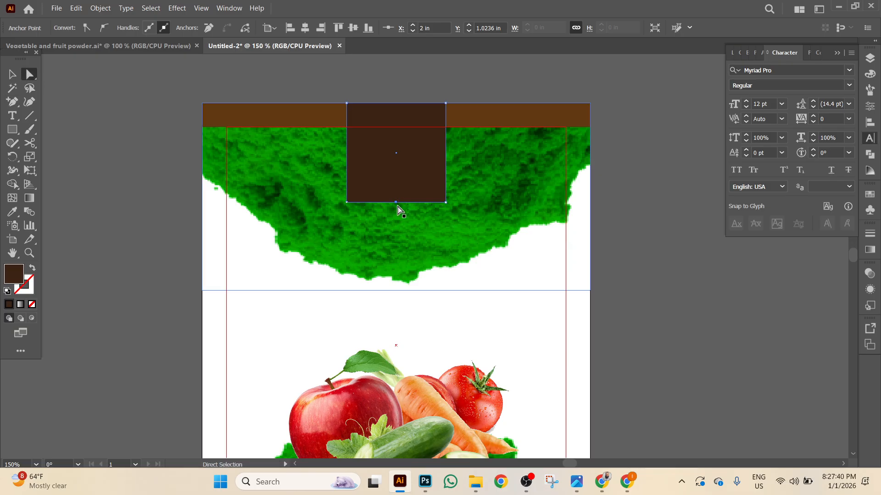
left_click_drag(395, 202, 396, 174)
left_click(64, 129)
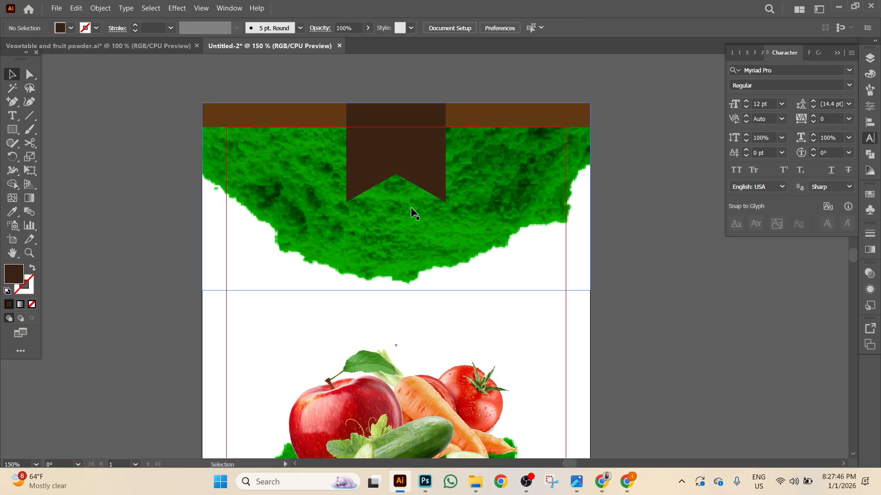
left_click(438, 177)
key("shift+Down")
key("shift+Down")
key("shift+Down")
key("shift+Down")
key("shift+Down")
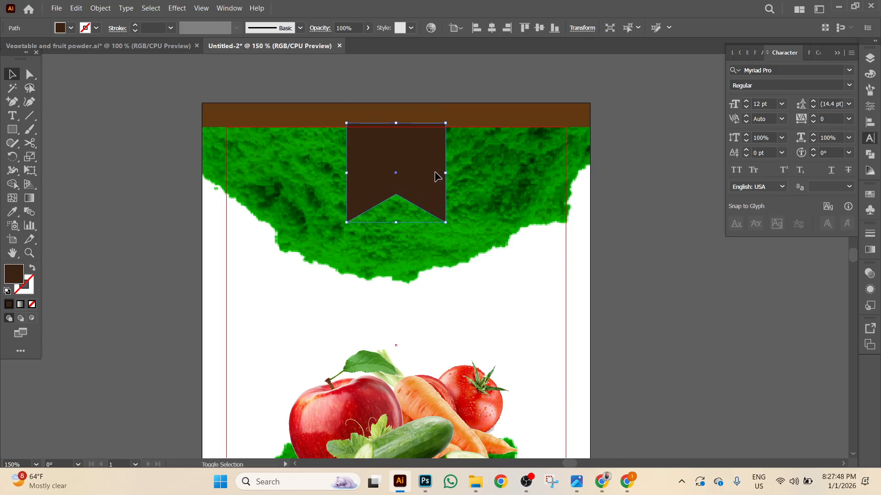
key("shift+Up")
Draw a rectangle over the top of the ribbon.
left_click_drag(12, 129, 71, 133)
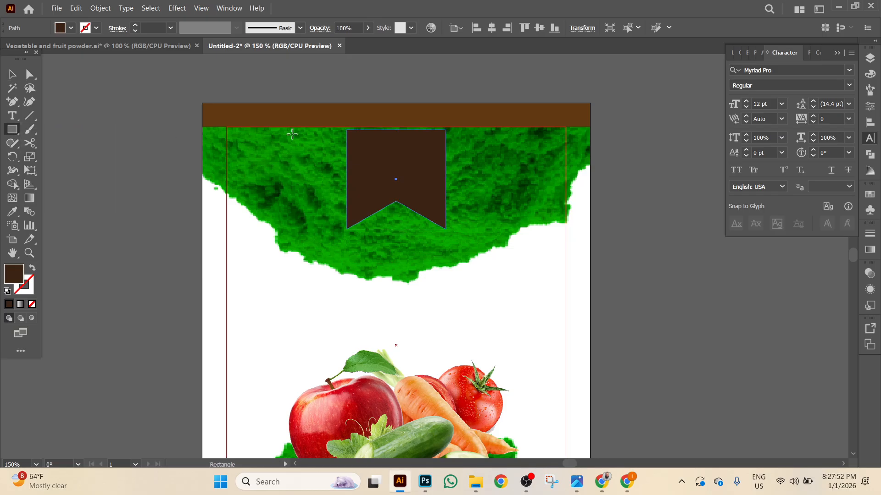
left_click_drag(325, 109, 436, 197)
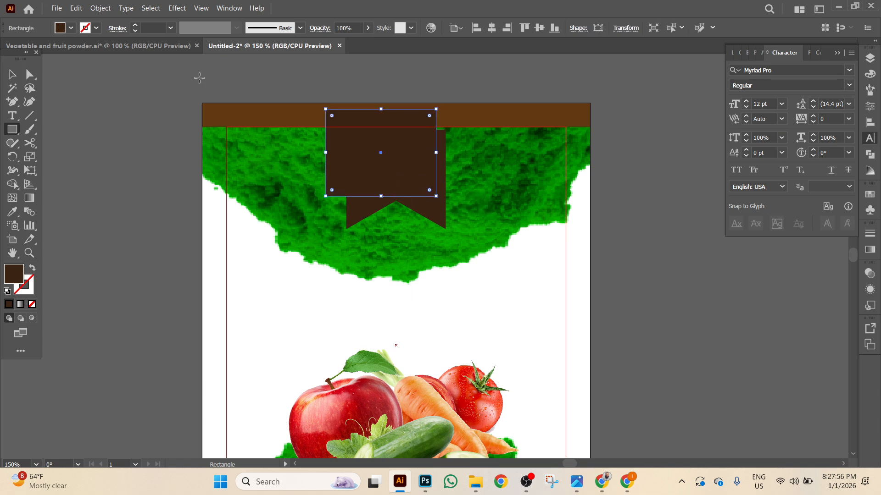
left_click(71, 28)
Make the rectangle white with rounded corners, centred on the artboard's top edge.
left_click(24, 47)
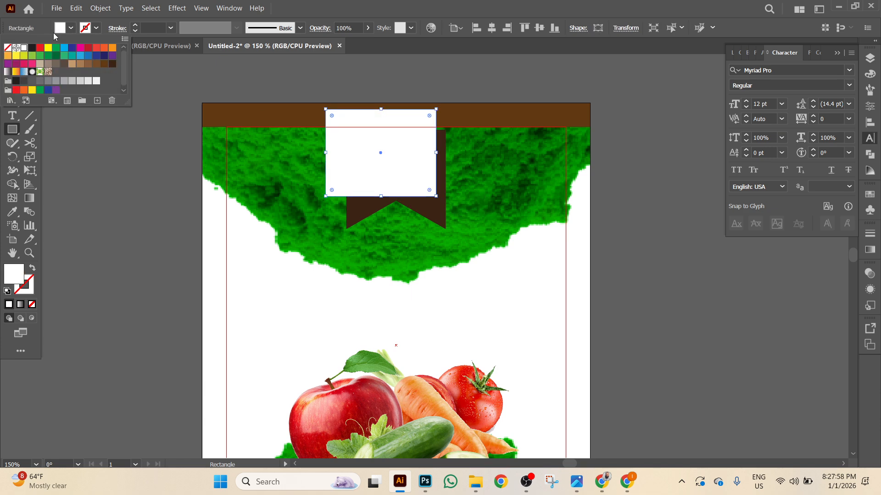
key("Escape")
key("v")
left_click_drag(331, 120, 335, 122)
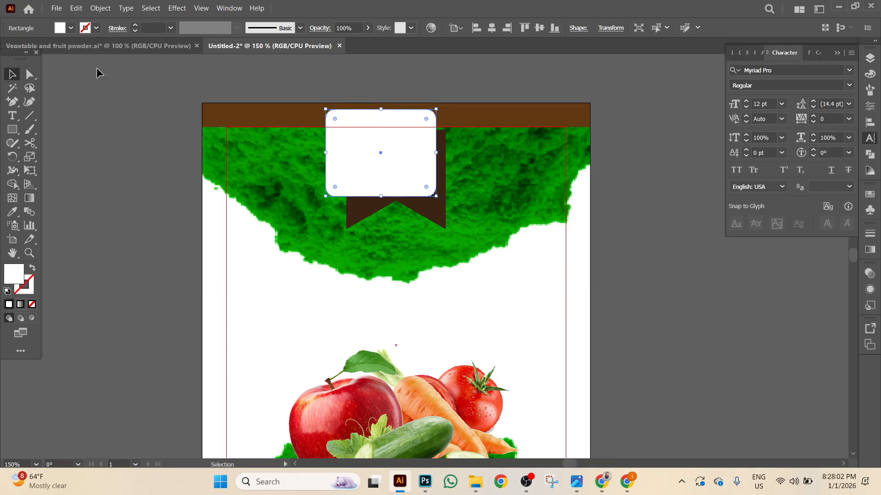
left_click(492, 28)
left_click(524, 28)
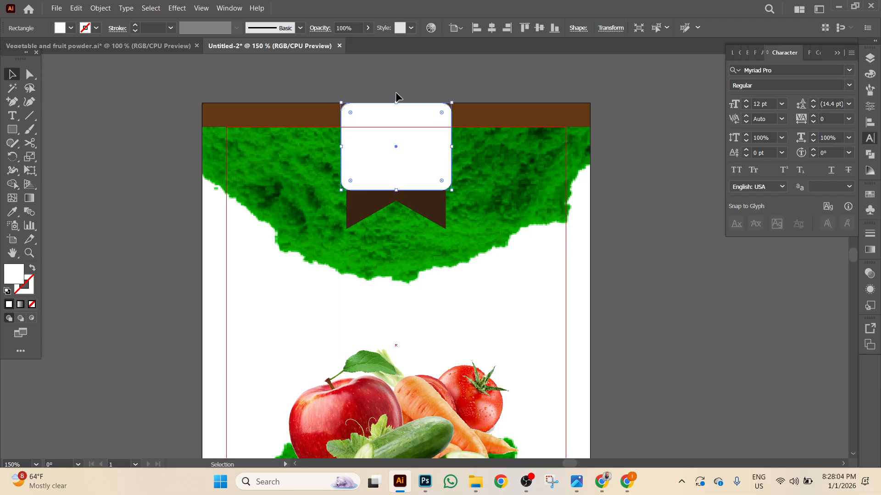
left_click(367, 90)
Nudge the brown ribbon down beneath the white rounded rectangle.
left_click(408, 206)
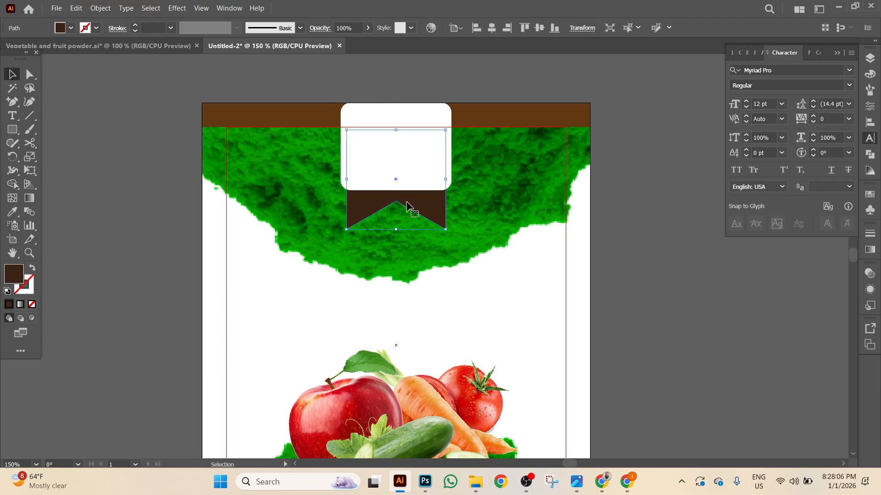
key("shift+Down")
key("shift+Down")
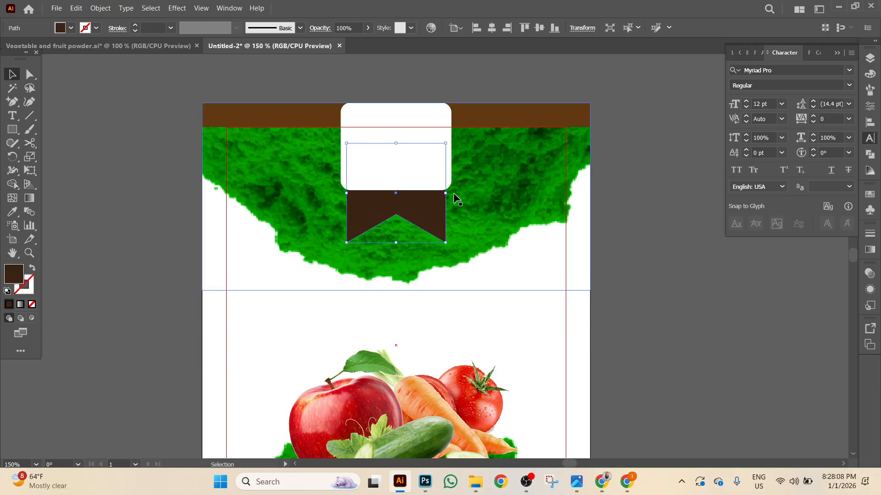
left_click(413, 135)
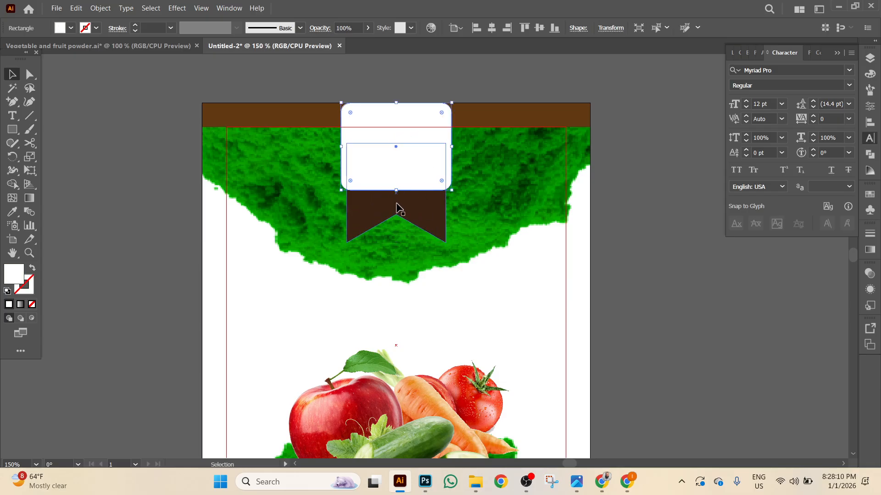
scroll(110, 257, "down", 3)
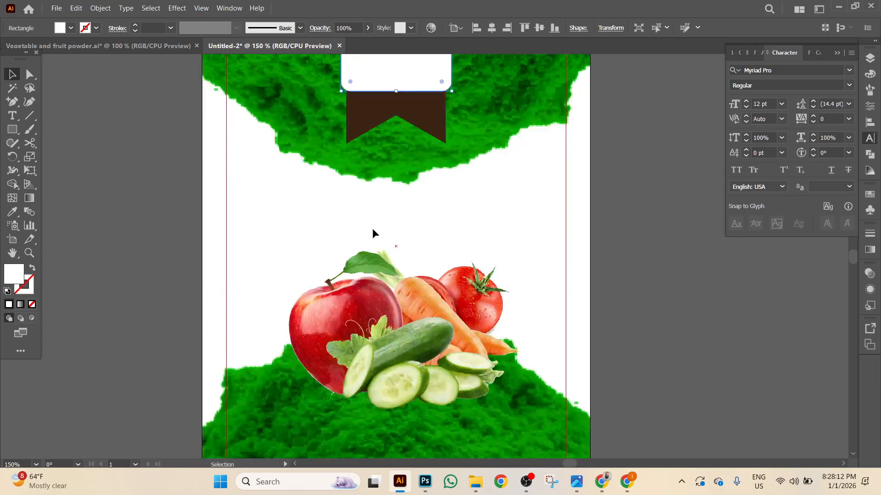
Copy the 'Vegetables & Fruit' and 'Powder' titles from Vegetable and fruit powder.ai into the Untitled-2 label.
left_click(99, 45)
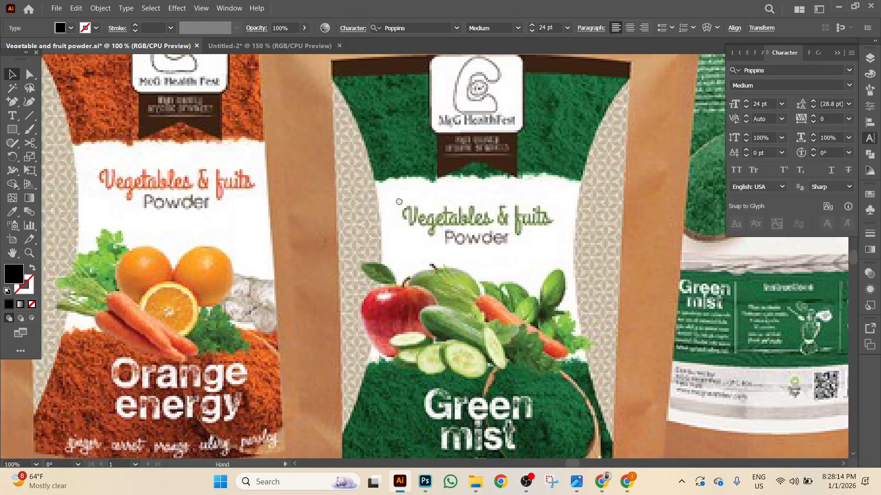
left_click_drag(399, 202, 636, 199)
left_click_drag(424, 199, 642, 226)
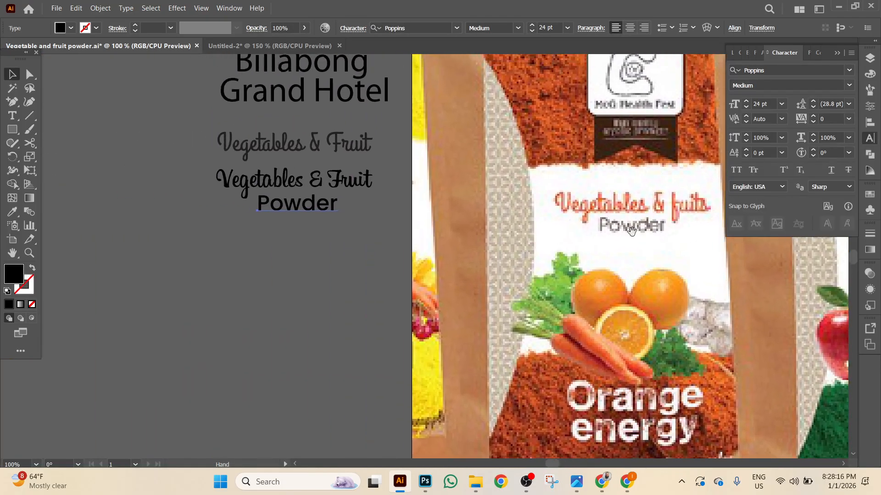
left_click(341, 184, "shift")
left_click_drag(324, 192, 329, 189)
left_click(271, 46)
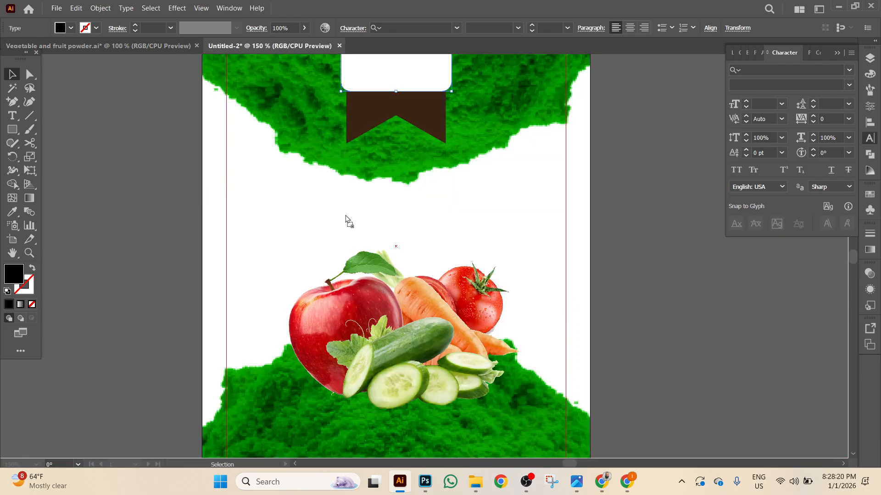
Paste the title above the vegetables and colour 'Vegetables & Fruit' with the cucumber's green.
key("ctrl+v")
left_click_drag(337, 218, 423, 248)
left_click(511, 222)
left_click(491, 220)
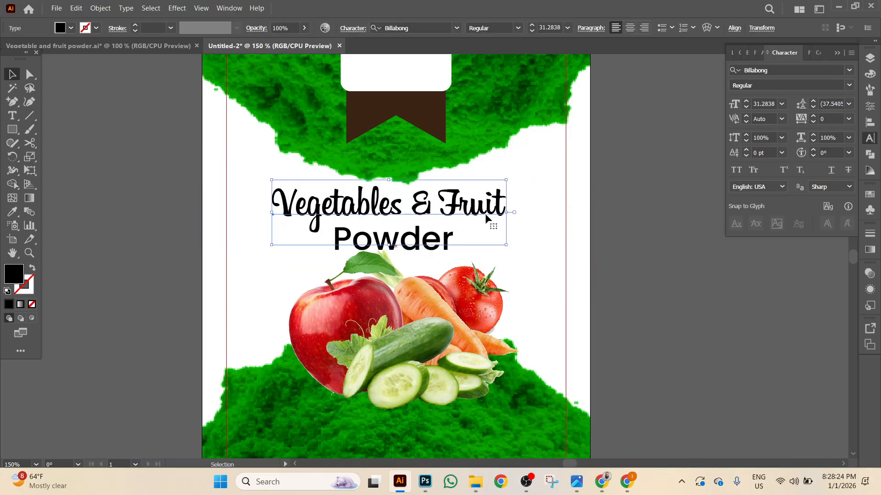
left_click(12, 212)
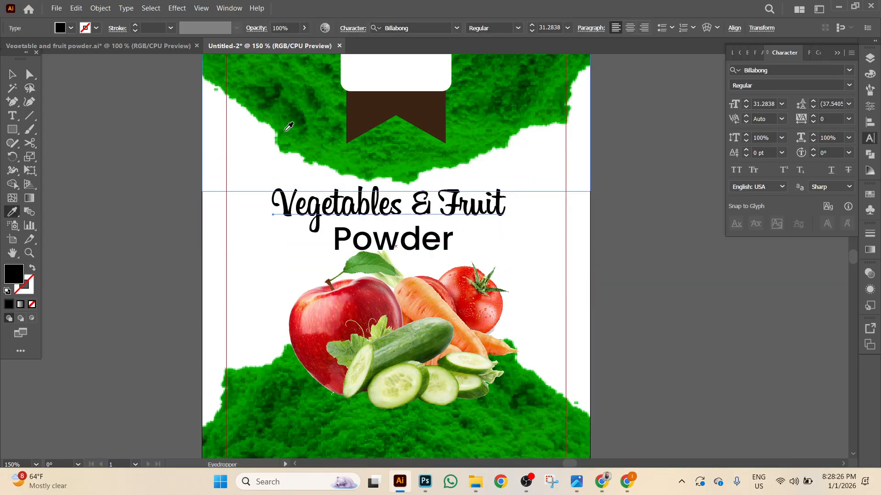
left_click(439, 338)
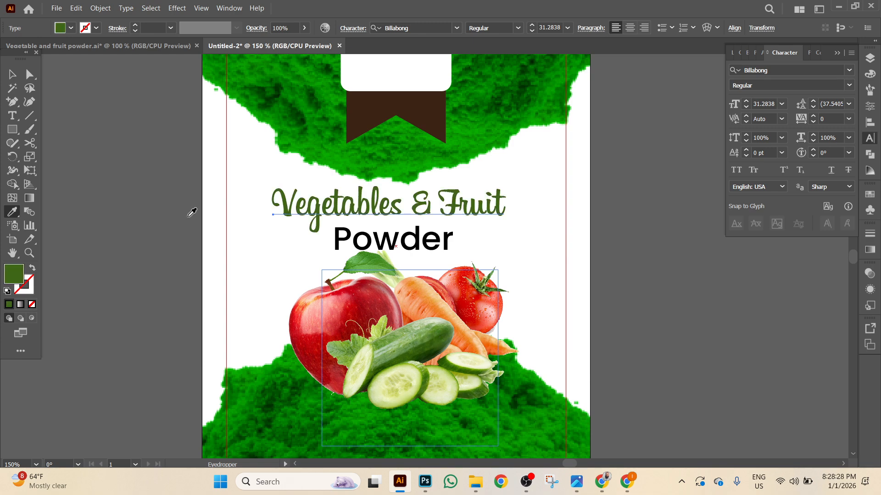
left_click(12, 74)
left_click(230, 218)
Reduce the 'Powder' text to 18 pt.
left_click(422, 248)
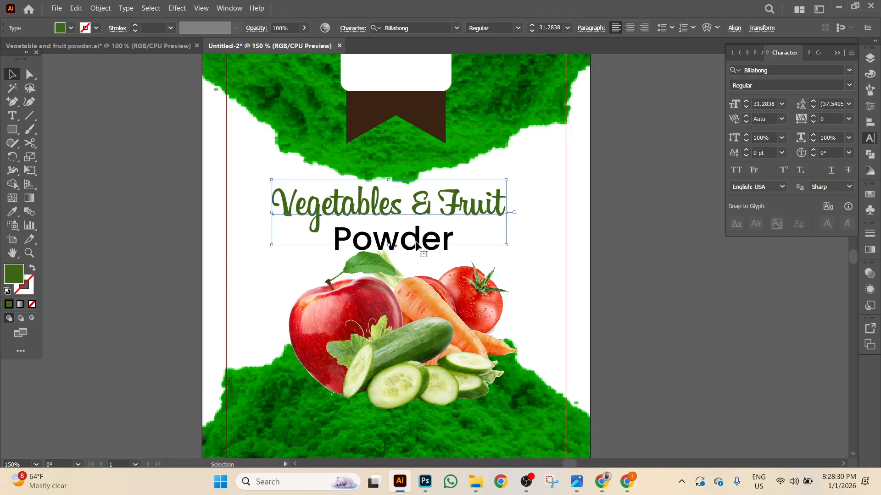
left_click(440, 245)
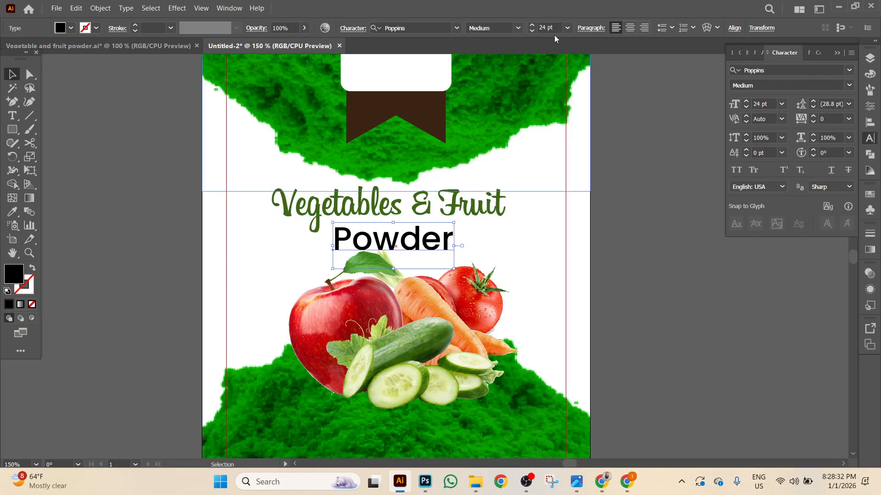
left_click(532, 31)
left_click(532, 31)
left_click(532, 31)
left_click(533, 31)
left_click(532, 31)
left_click(532, 31)
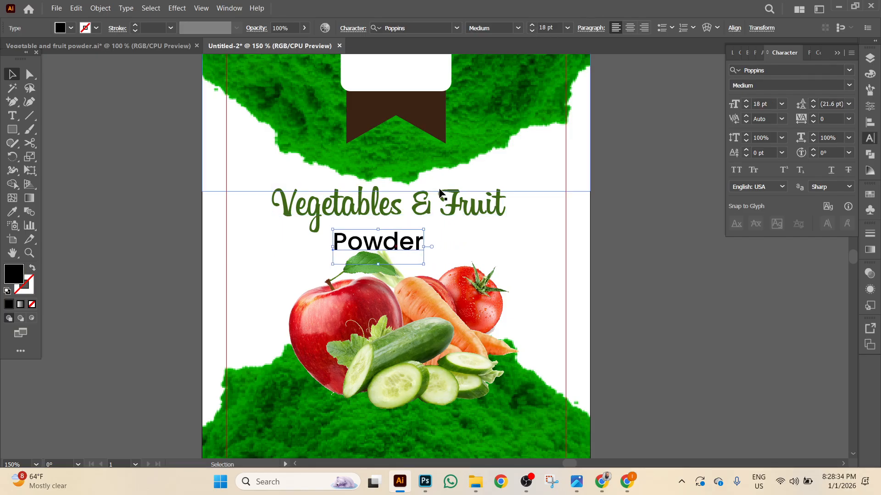
Centre both title lines horizontally on the artboard and zoom out to view the label.
left_click_drag(393, 216, 413, 240)
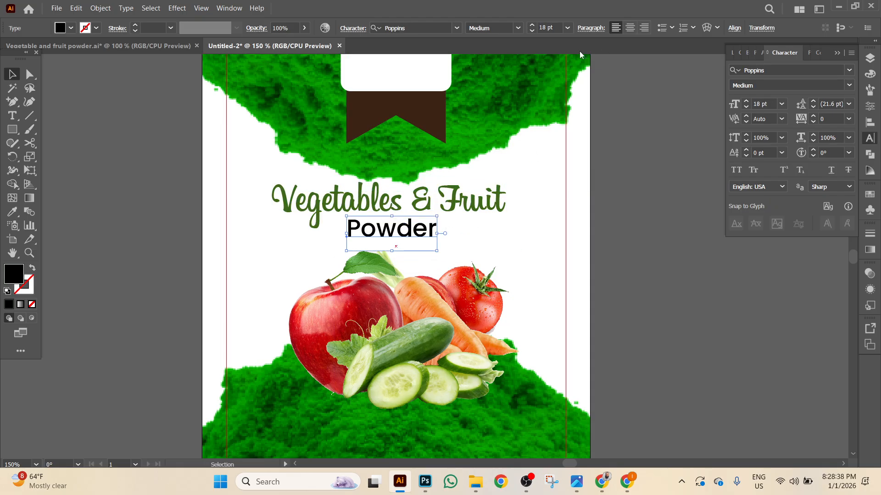
left_click_drag(248, 215, 403, 232)
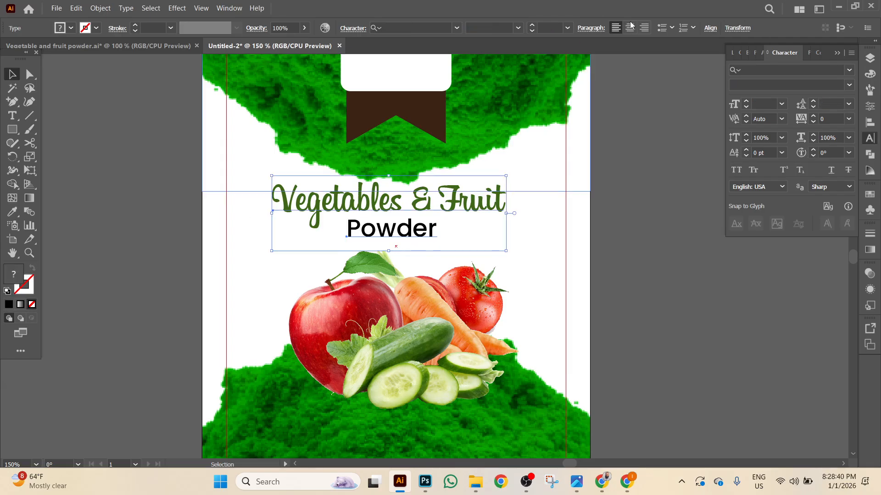
left_click(708, 28)
left_click(614, 61)
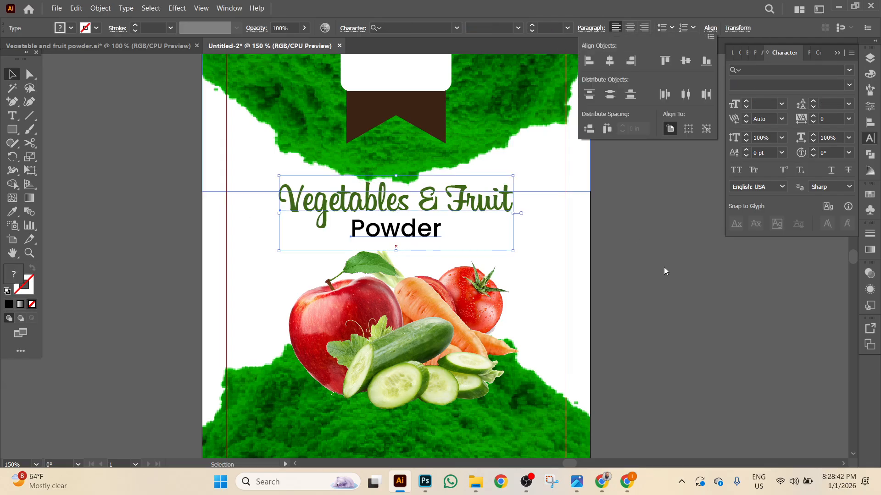
left_click(665, 267)
key("ctrl+minus")
key("ctrl+minus")
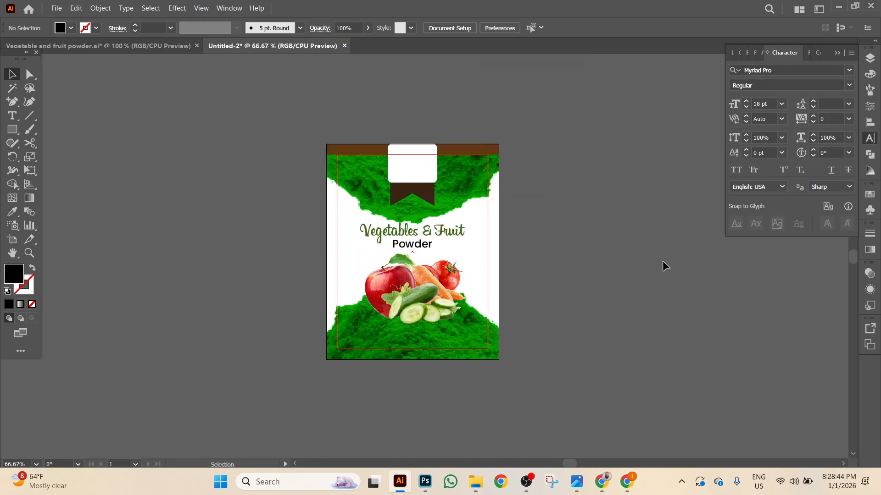
Select the lower green powder image, then switch over to Photoshop.
left_click(481, 341)
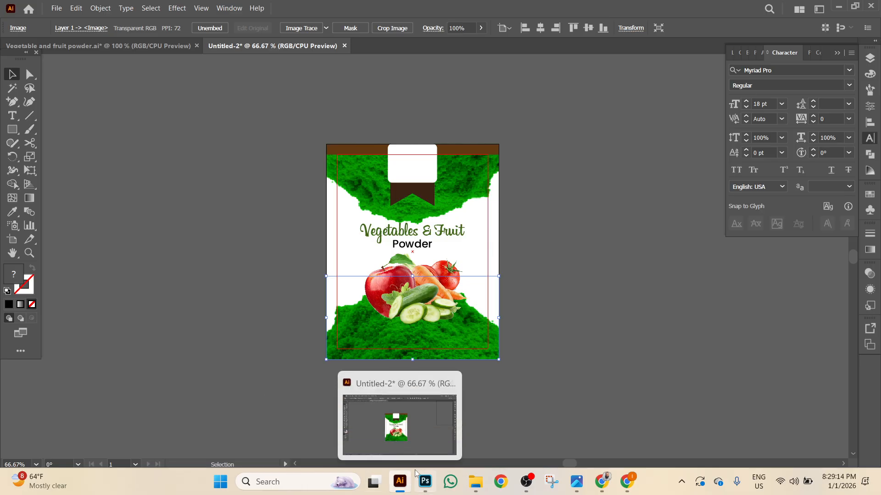
left_click(426, 481)
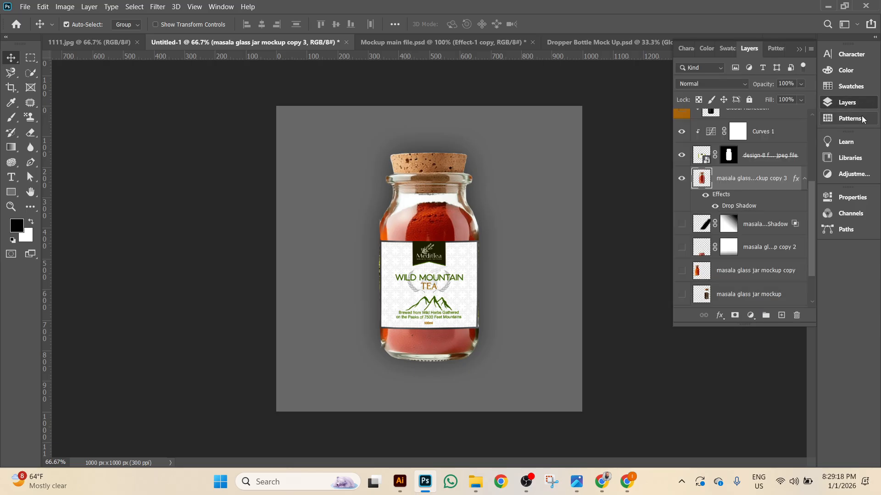
Close the Dropper Bottle Mock Up document without saving.
left_click(847, 103)
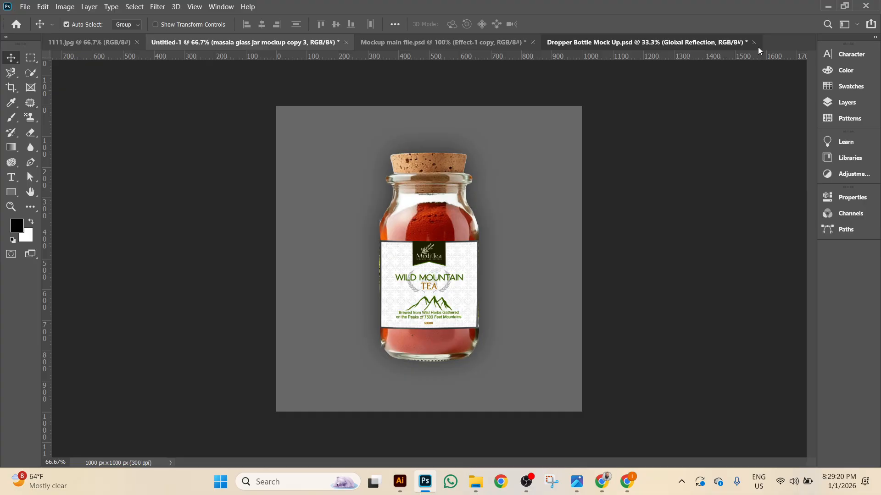
left_click(734, 42)
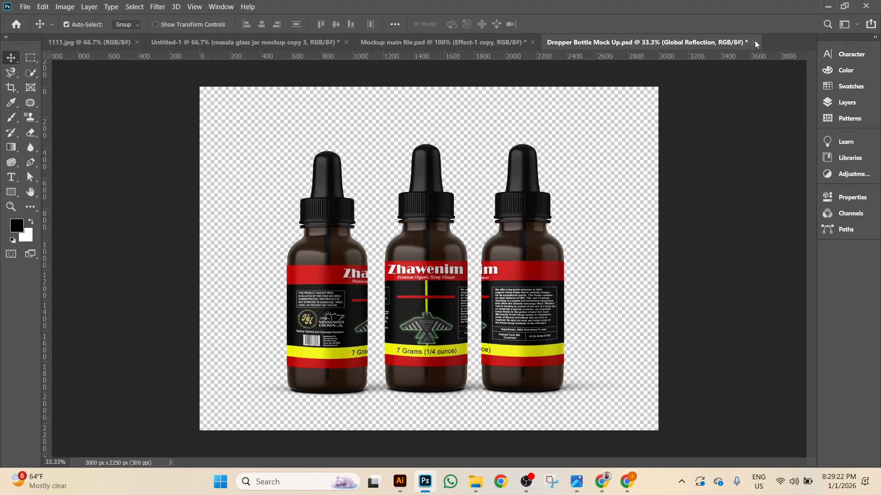
left_click(755, 42)
key("Escape")
left_click(24, 7)
key("Escape")
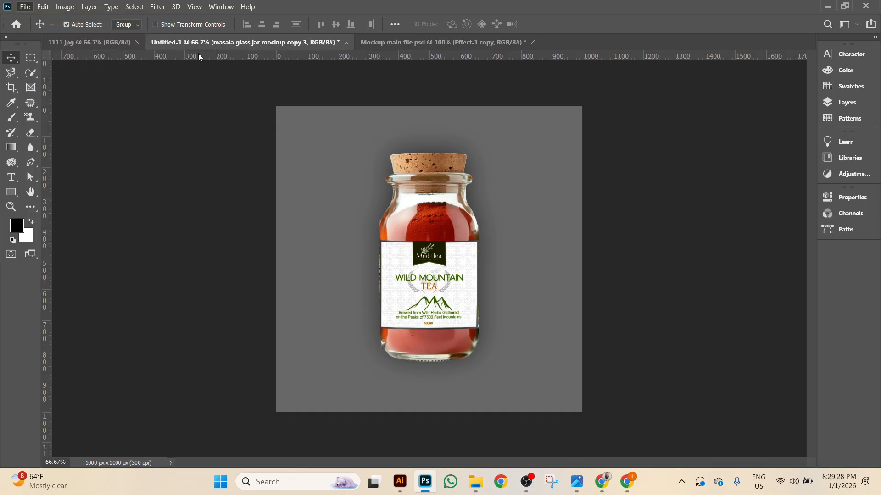
Open the turmaric powder image from the Downloads folder.
key("ctrl+o")
left_click(144, 151)
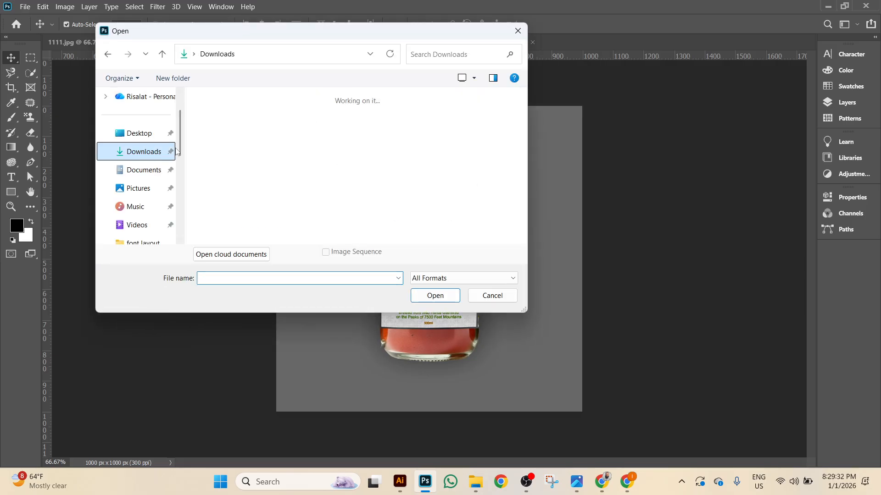
scroll(349, 159, "down", 10)
scroll(350, 160, "down", 2)
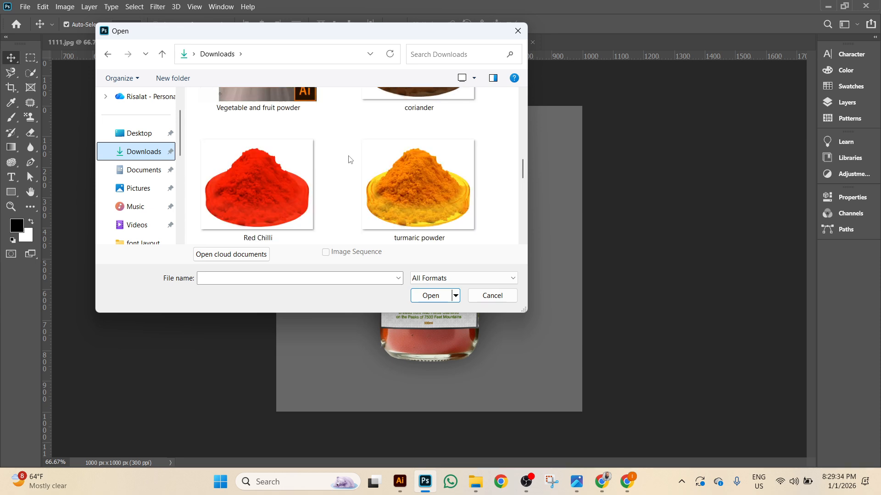
scroll(349, 159, "down", 2)
scroll(351, 157, "up", 2)
left_click(408, 169)
double_click(409, 170)
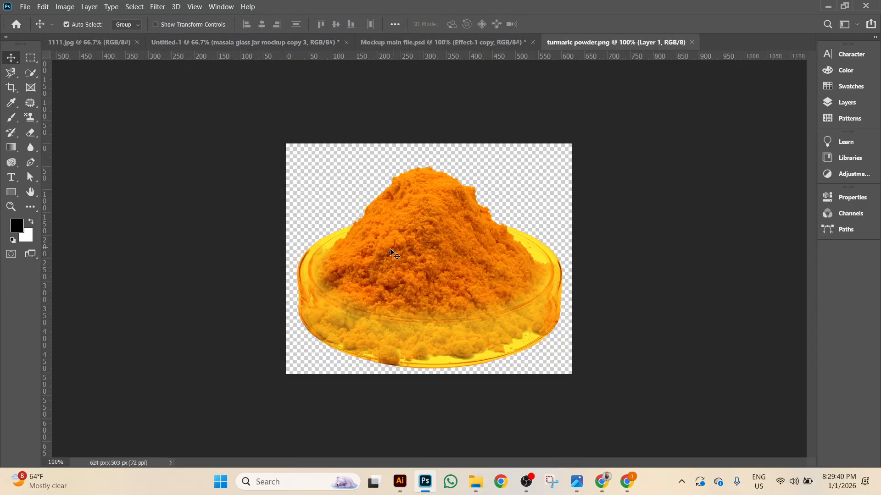
left_click(847, 102)
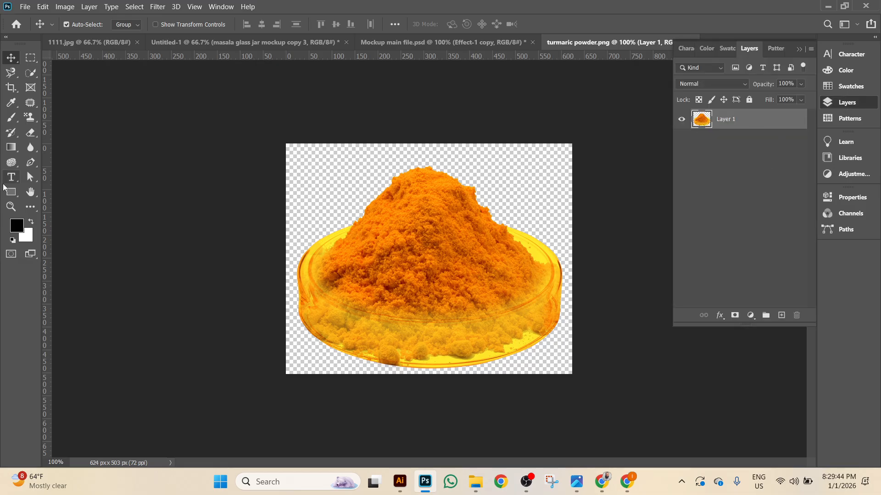
Draw a rectangle covering the turmeric powder image.
key("u")
left_click_drag(271, 137, 593, 382)
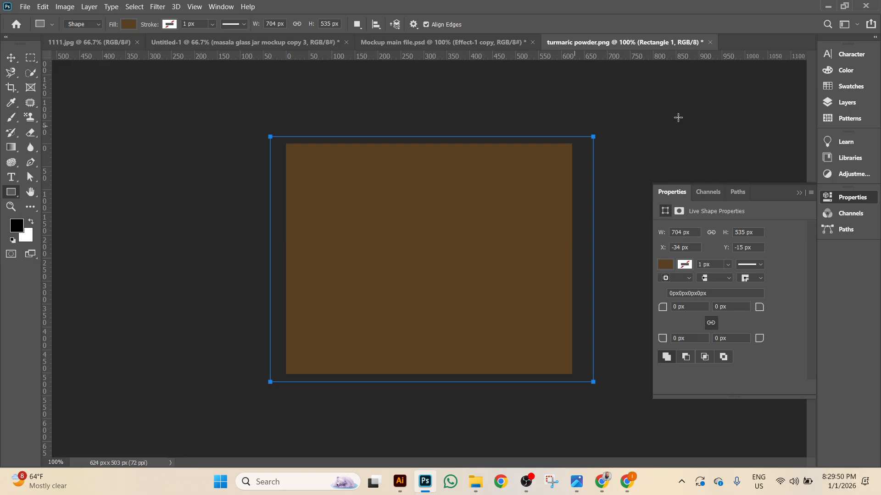
left_click(842, 103)
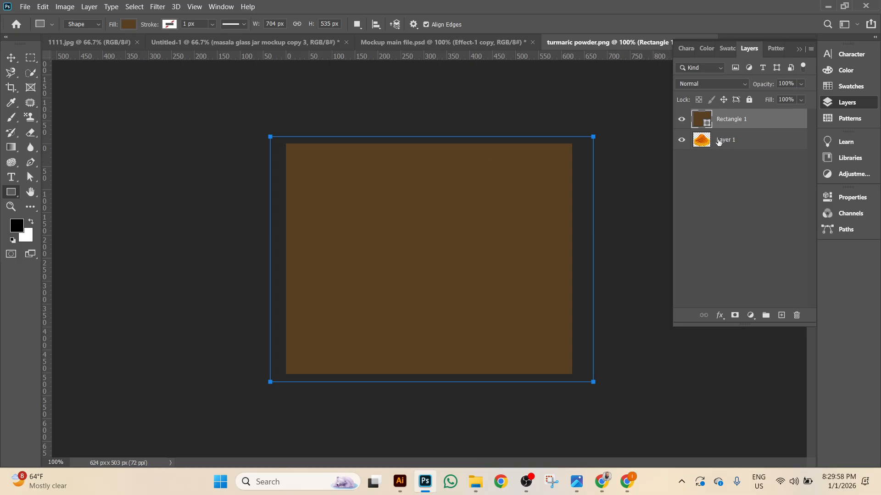
Clip Rectangle 1 to the powder layer, set it to Multiply, and bring up its fill colour picker.
right_click(789, 120)
left_click(713, 206)
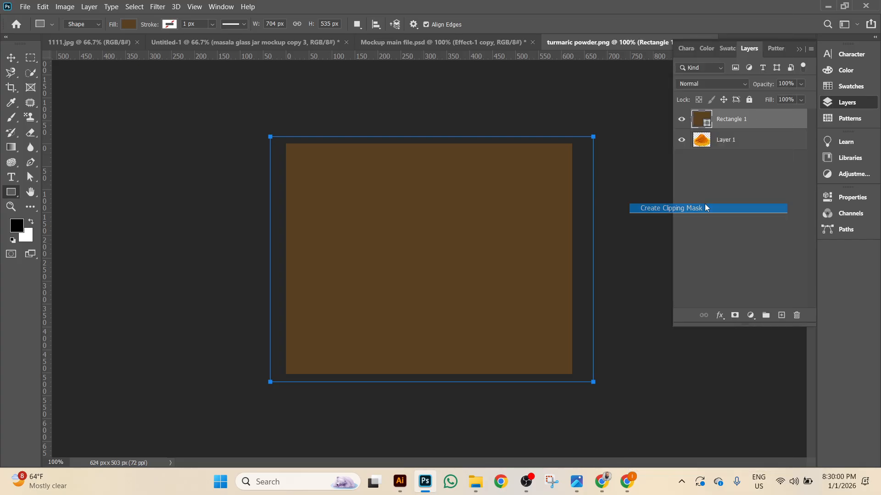
left_click(713, 86)
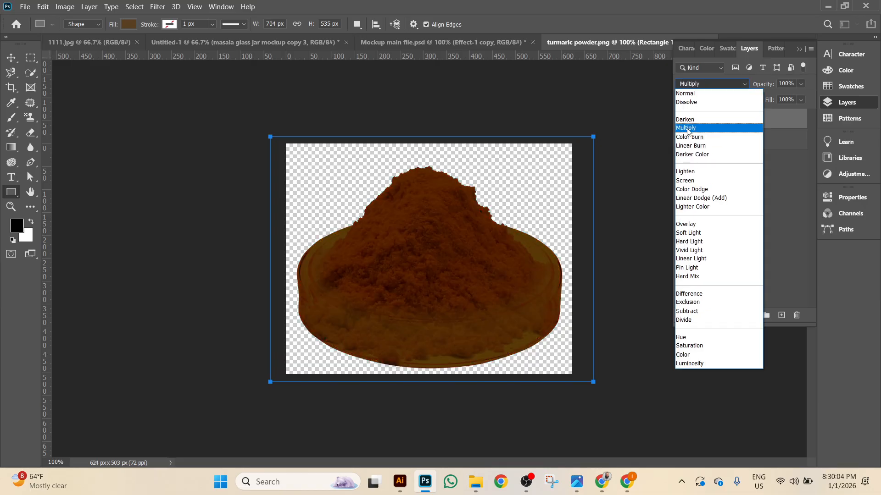
left_click(687, 131)
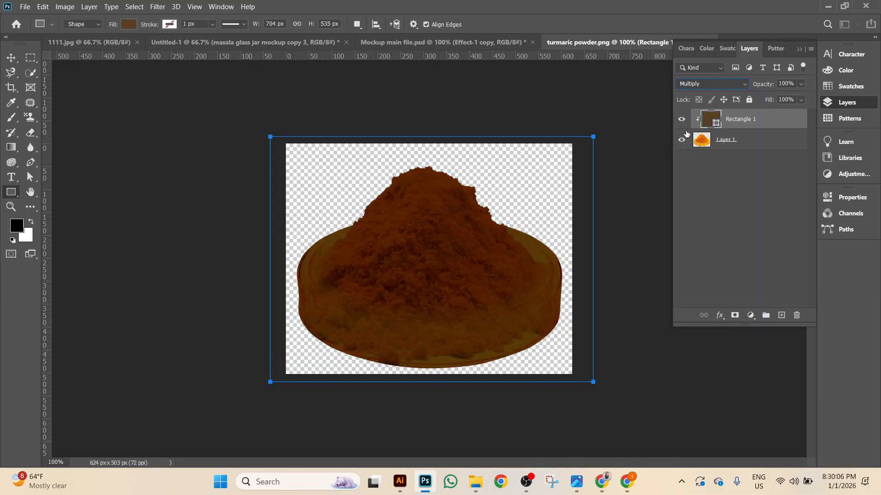
left_click(129, 23)
left_click(200, 46)
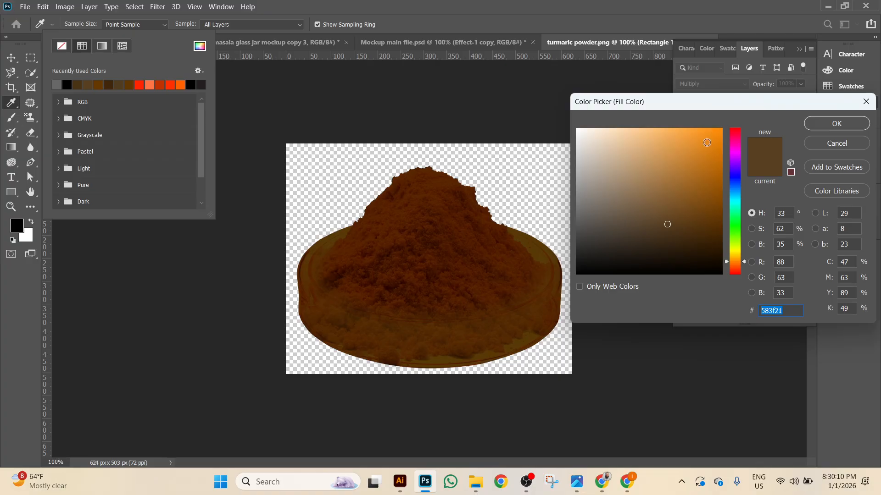
Try magenta, yellow and green fills on the multiplied rectangle.
left_click(739, 151)
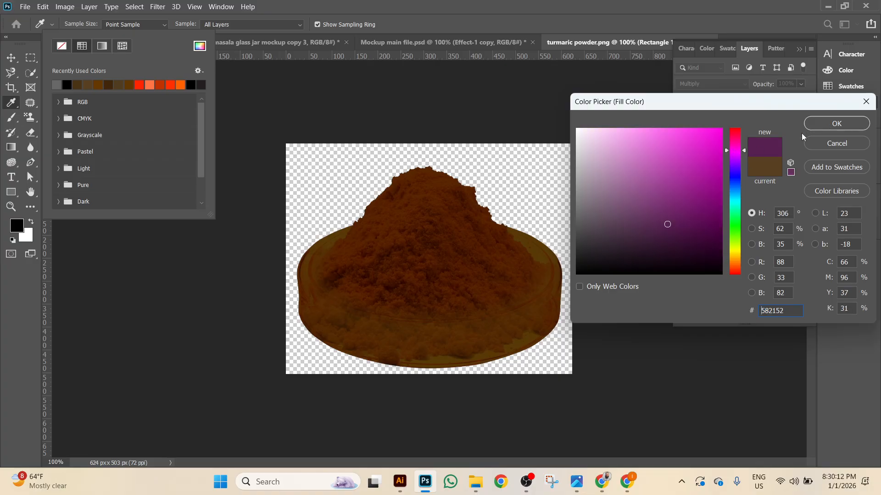
left_click(709, 140)
left_click(837, 124)
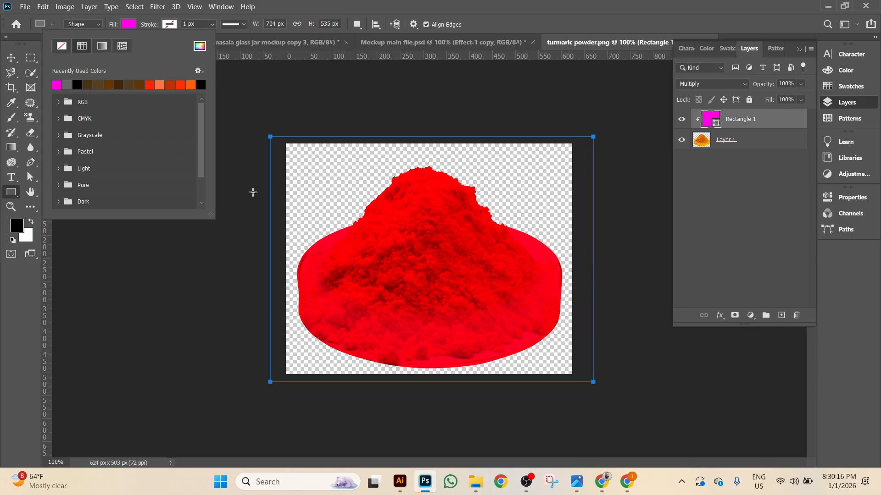
left_click(200, 45)
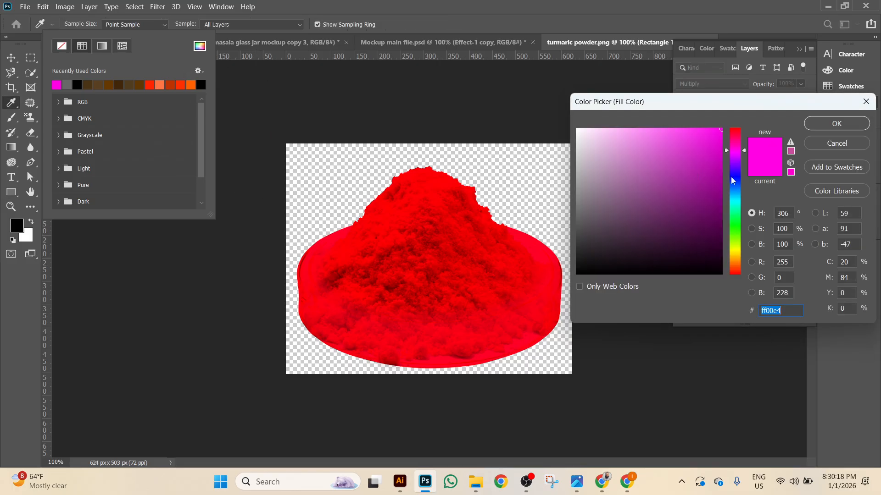
left_click(734, 256)
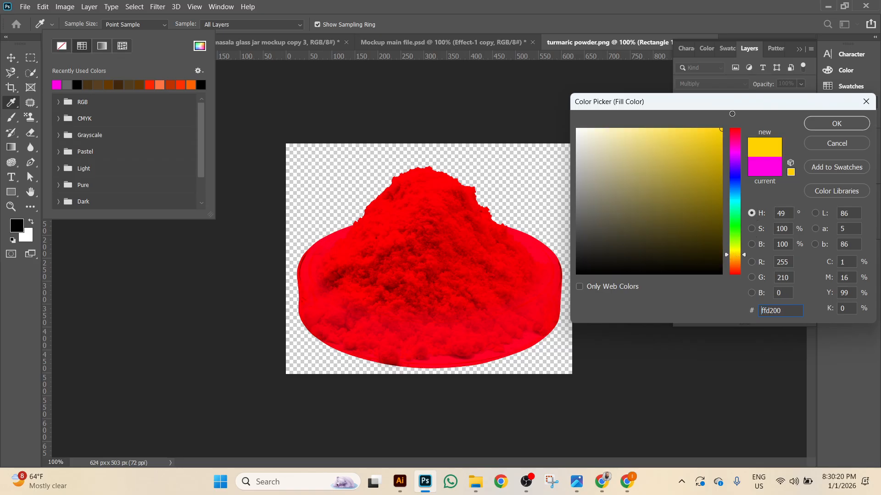
left_click(830, 129)
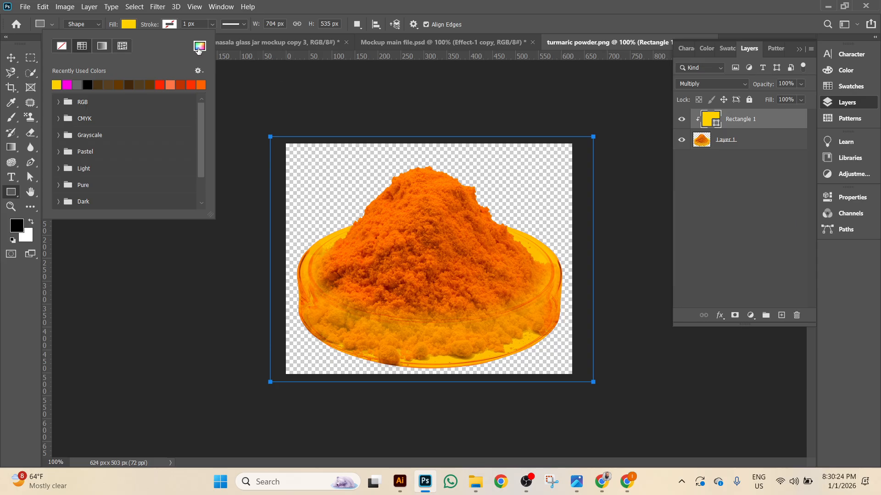
left_click(199, 46)
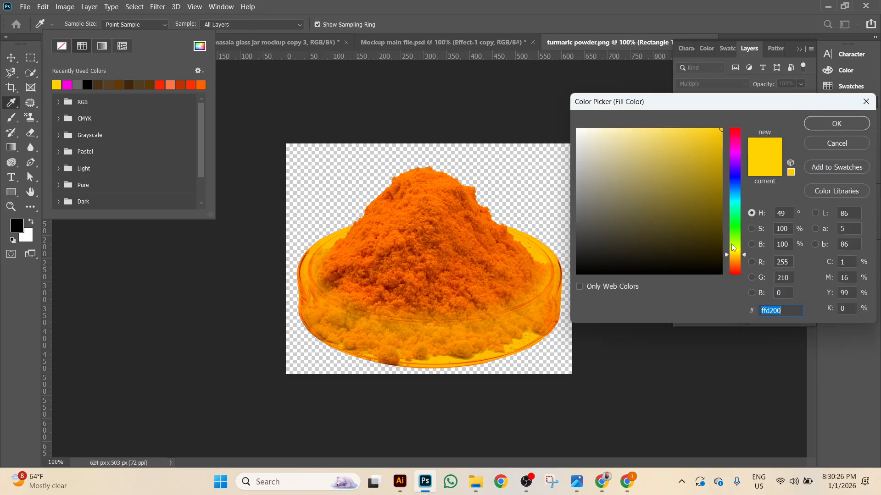
left_click(738, 229)
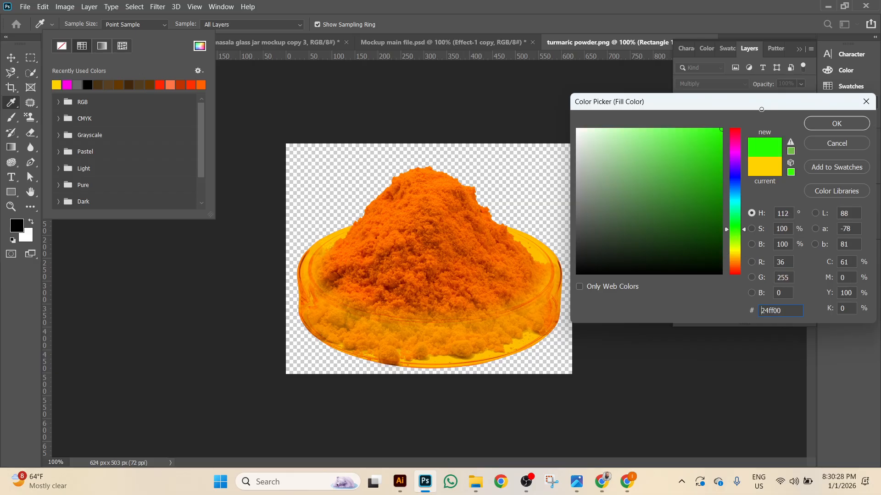
left_click(846, 124)
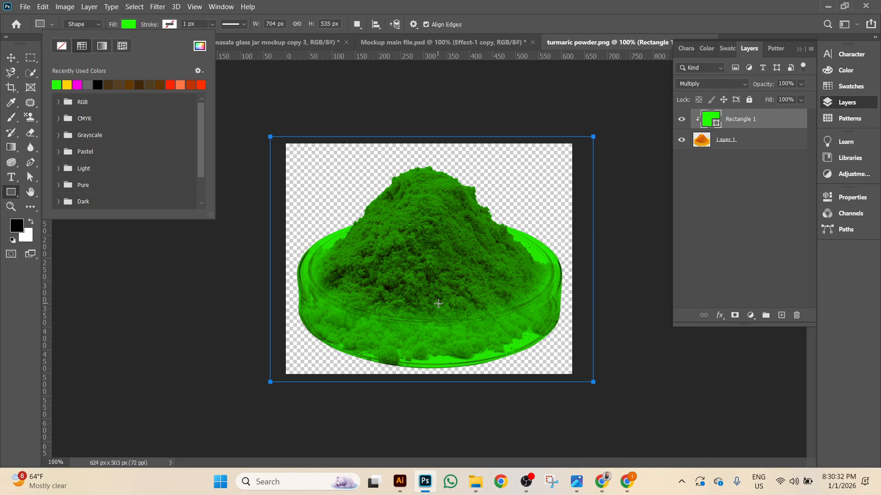
Set Rectangle 1's blending back to Multiply and toggle the overlay on and off to compare.
key("v")
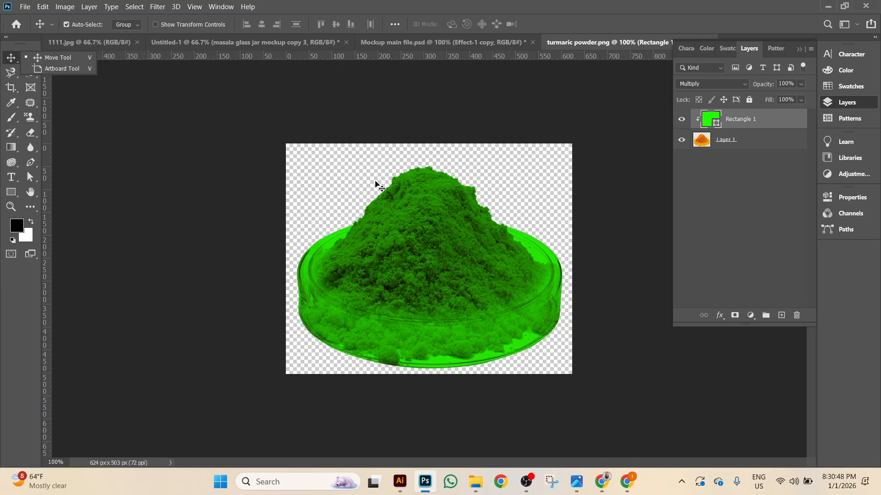
left_click(712, 84)
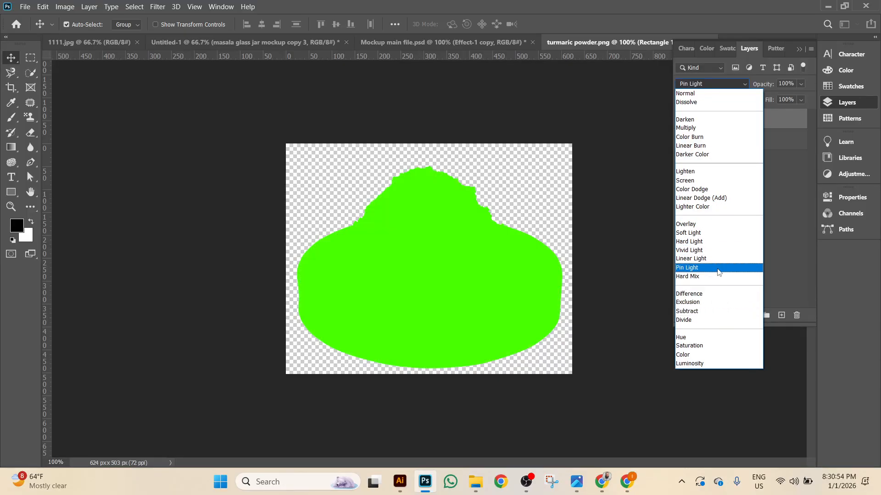
left_click(712, 127)
left_click(680, 120)
left_click(681, 120)
left_click(680, 120)
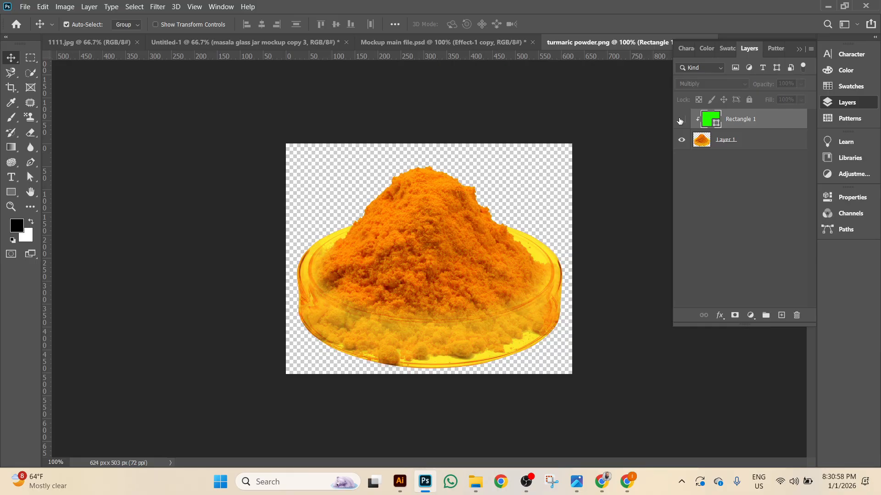
left_click(681, 121)
right_click(777, 118)
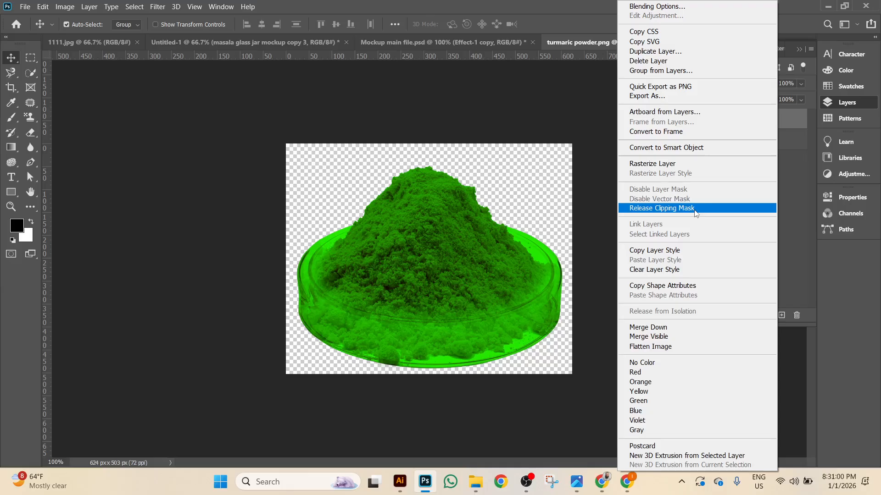
left_click(526, 103)
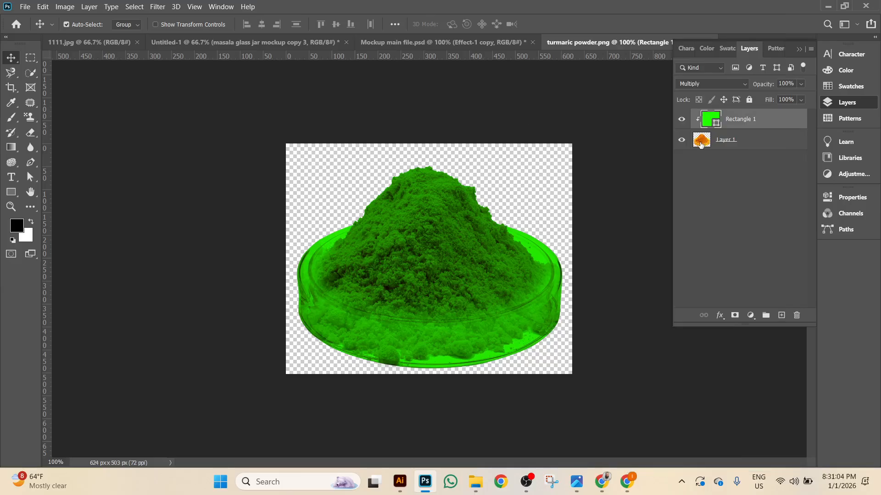
left_click(771, 136)
left_click(762, 123)
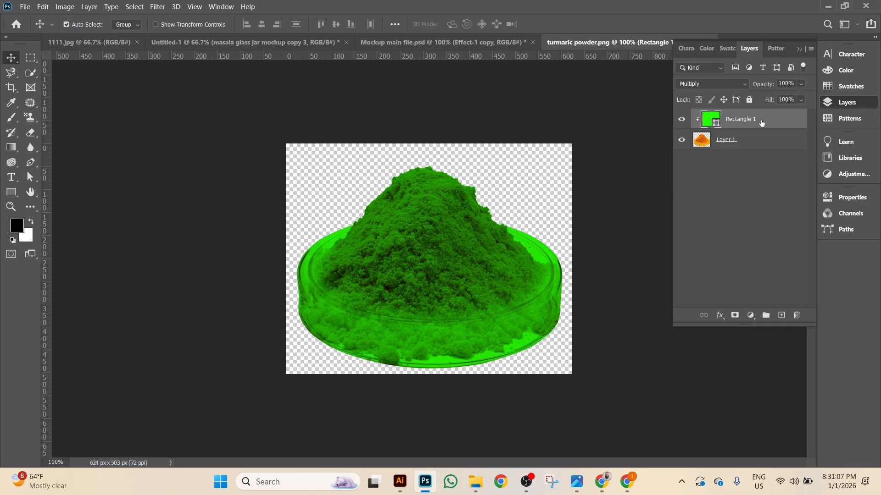
Try a deep purple, then a bright blue fill on the rectangle.
left_click(11, 192)
left_click(126, 26)
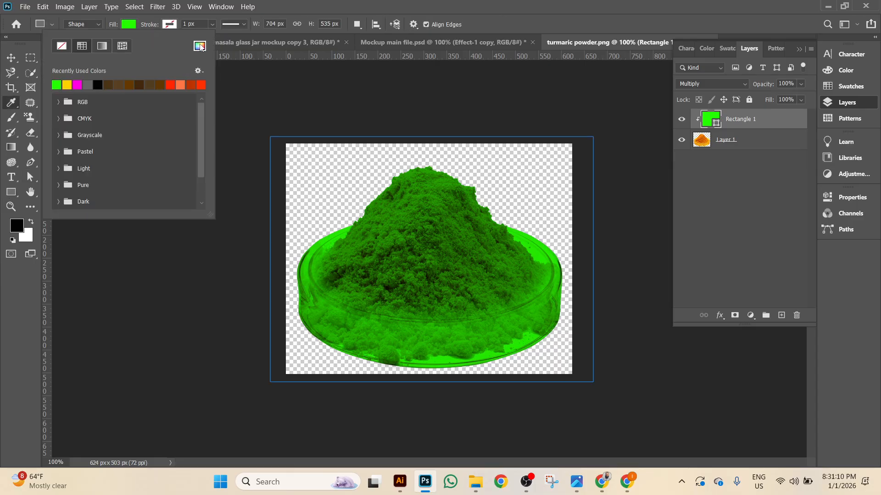
left_click(200, 46)
left_click(734, 150)
mouse_move(671, 138)
left_mouse_down()
mouse_move(656, 232)
mouse_move(679, 212)
mouse_move(660, 236)
left_mouse_up()
left_click(856, 123)
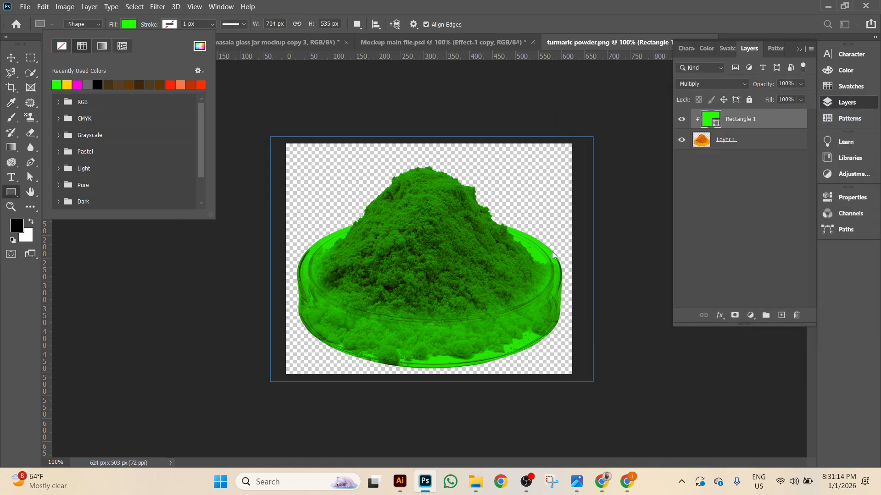
left_click(200, 46)
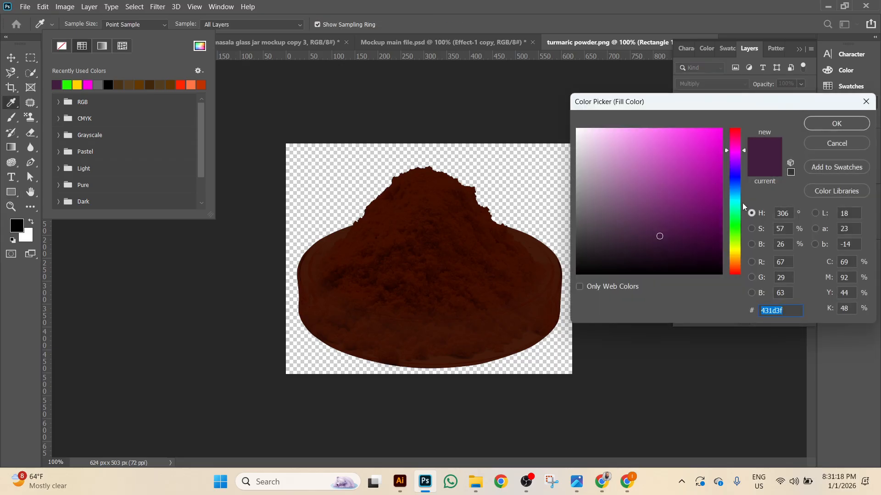
left_click(729, 178)
mouse_move(695, 168)
left_mouse_down()
mouse_move(690, 145)
mouse_move(668, 130)
left_mouse_up()
left_click(849, 128)
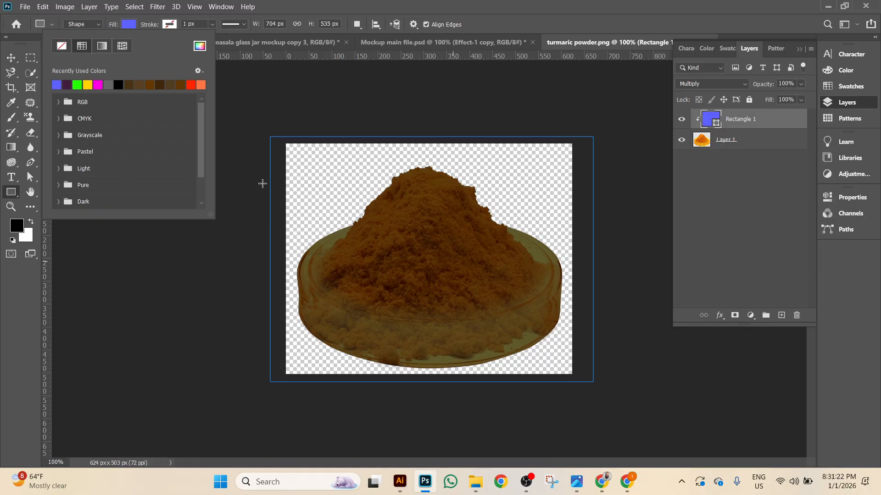
Set the rectangle fill to full-brightness cyan 00eaff so the turmeric appears green.
left_click(200, 46)
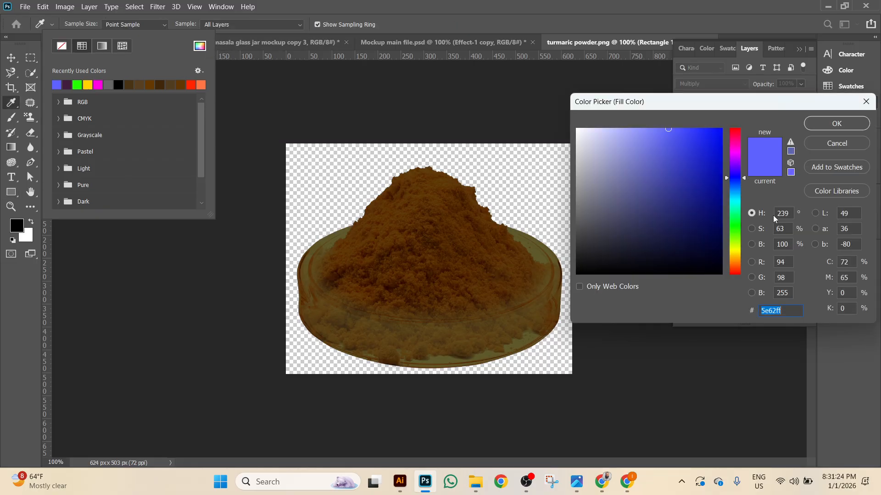
left_click(732, 199)
left_click_drag(693, 133, 722, 129)
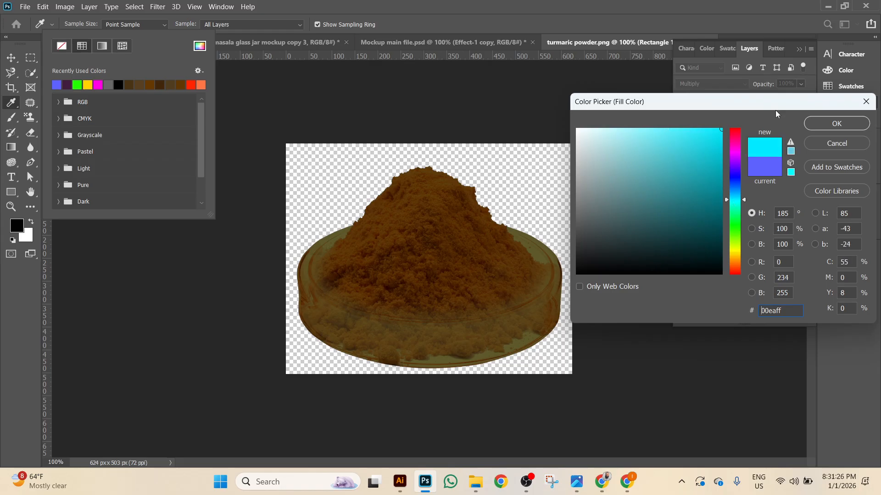
left_click(841, 124)
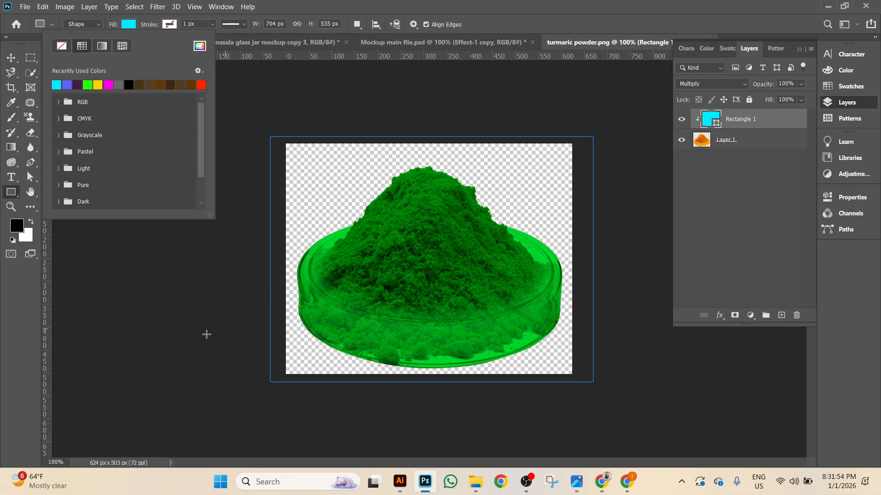
left_click(11, 57)
Open Juice bottle-2.psd from USB Drive (F:) > aaa.
left_click(166, 43)
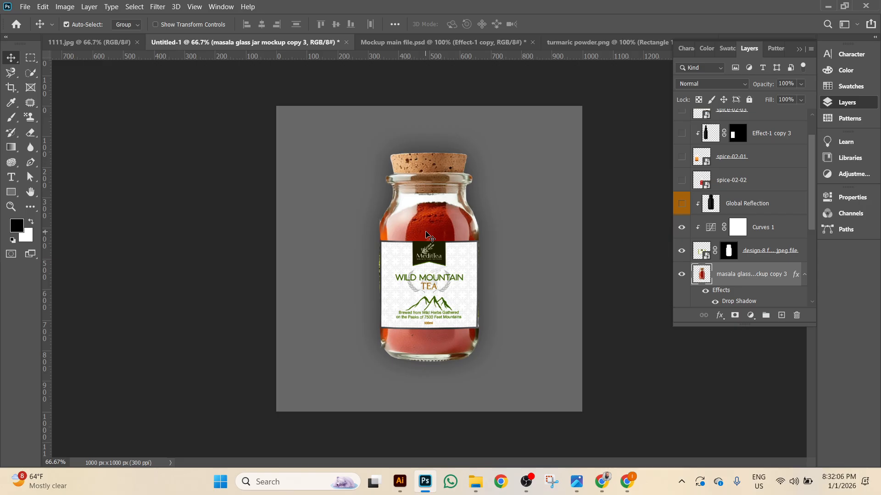
left_click(25, 6)
left_click(32, 29)
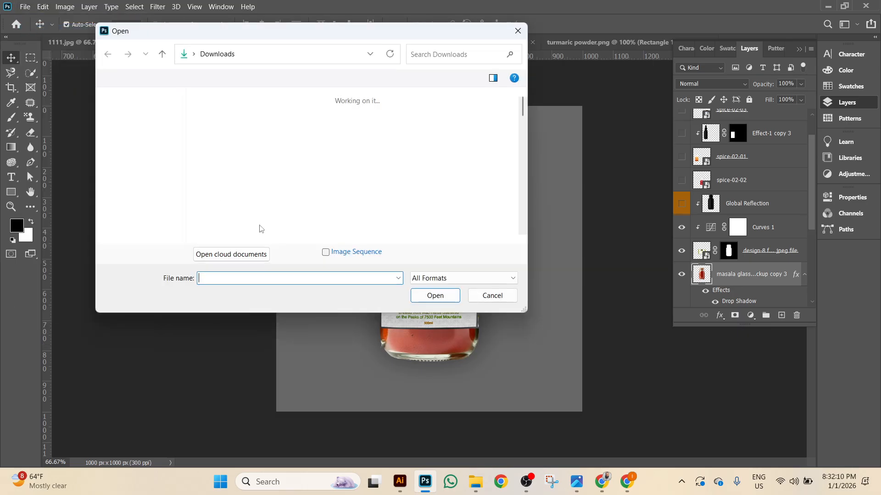
left_click(142, 170)
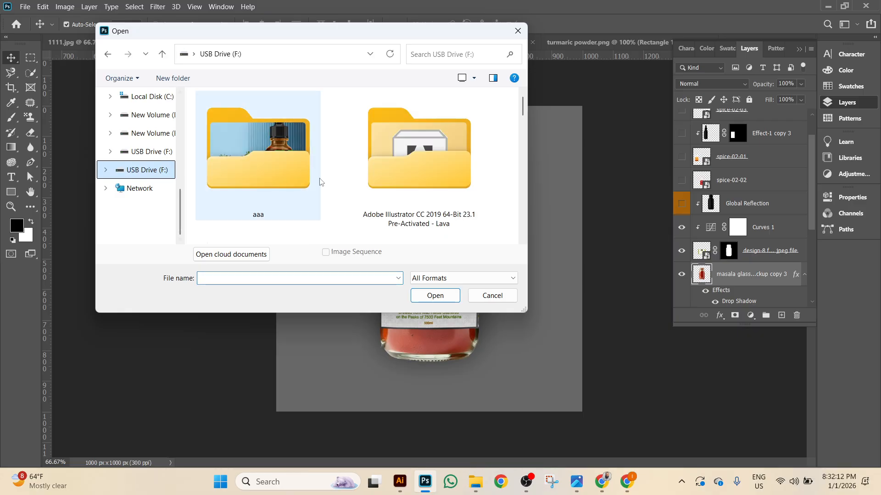
double_click(252, 158)
scroll(387, 166, "down", 5)
scroll(467, 193, "up", 3)
scroll(466, 194, "down", 2)
double_click(421, 197)
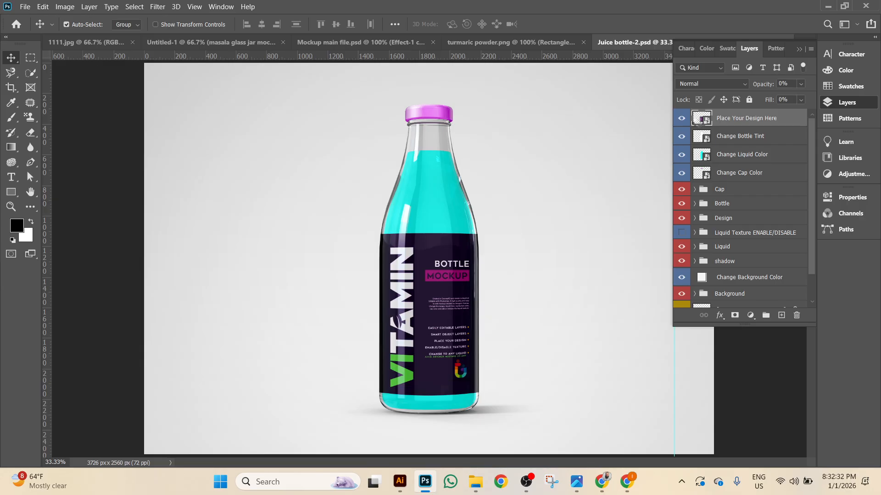
Open the design smart object, dismissing the missing fonts warning.
double_click(697, 119)
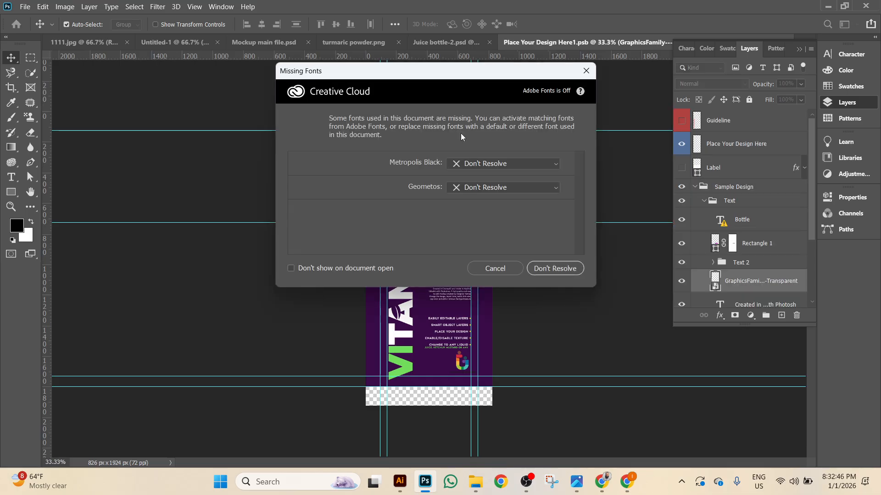
left_click(496, 265)
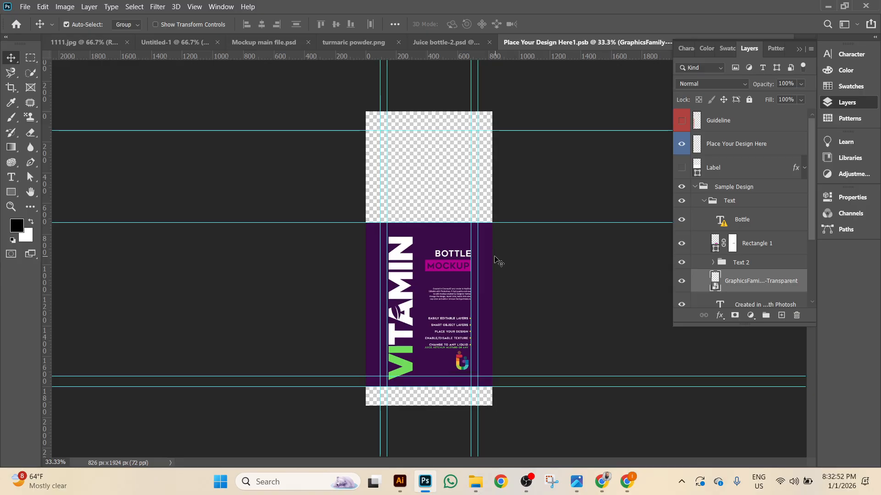
left_click(474, 48)
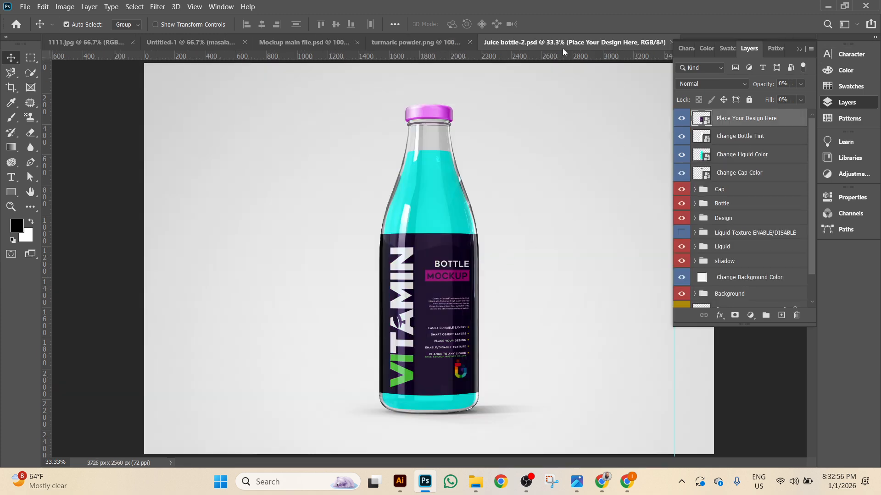
Close the 1111.jpg, Mockup main file.psd and turmaric powder.png documents.
left_click(129, 43)
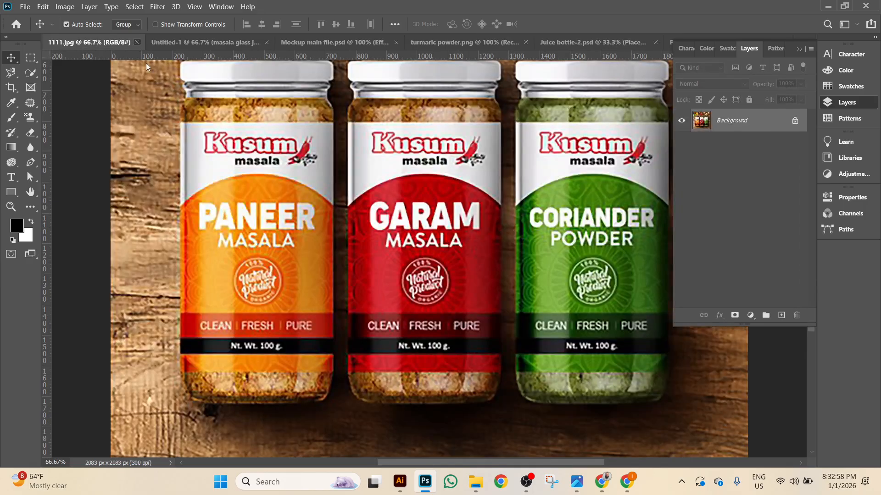
left_click(137, 45)
left_click(149, 47)
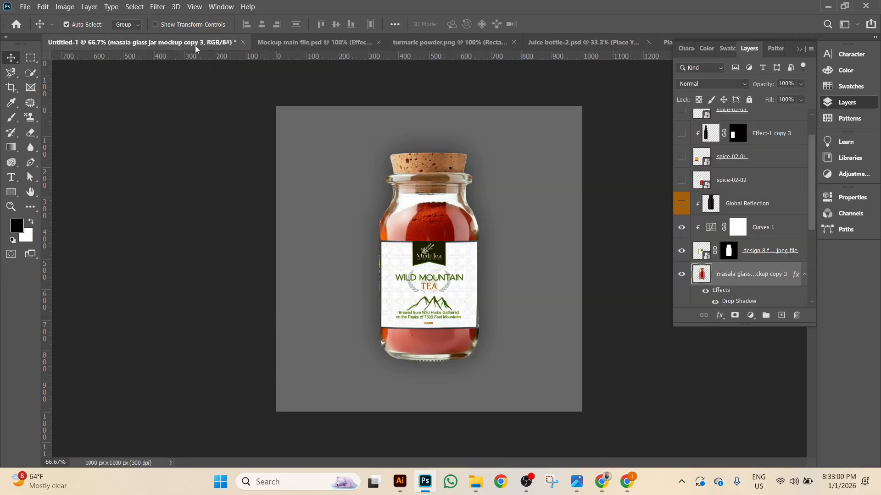
left_click(298, 46)
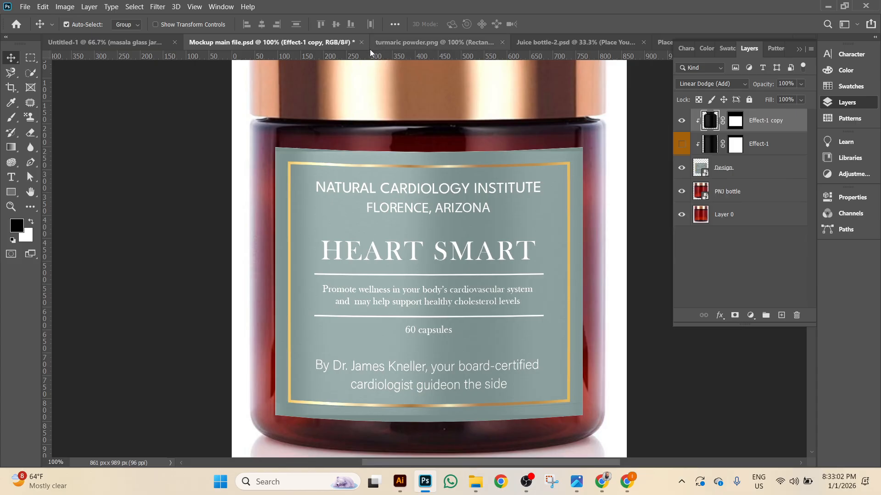
left_click(362, 43)
left_click(404, 187)
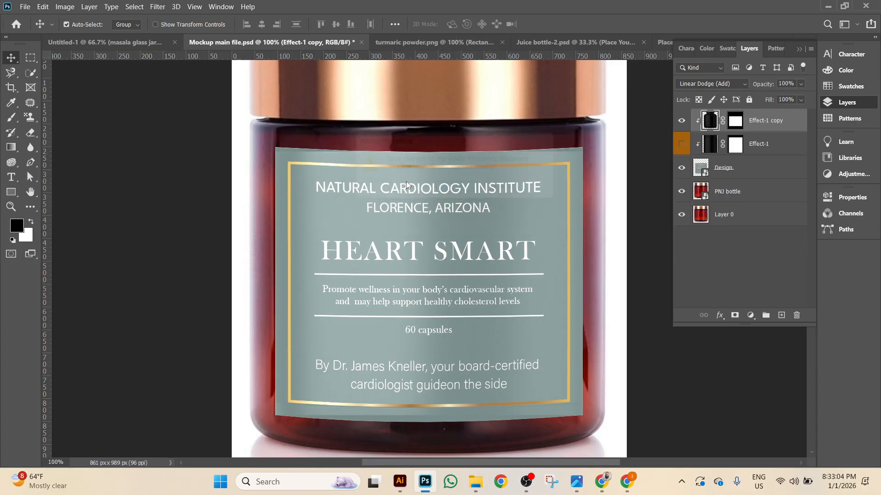
left_click(321, 42)
left_click(402, 42)
left_click(403, 188)
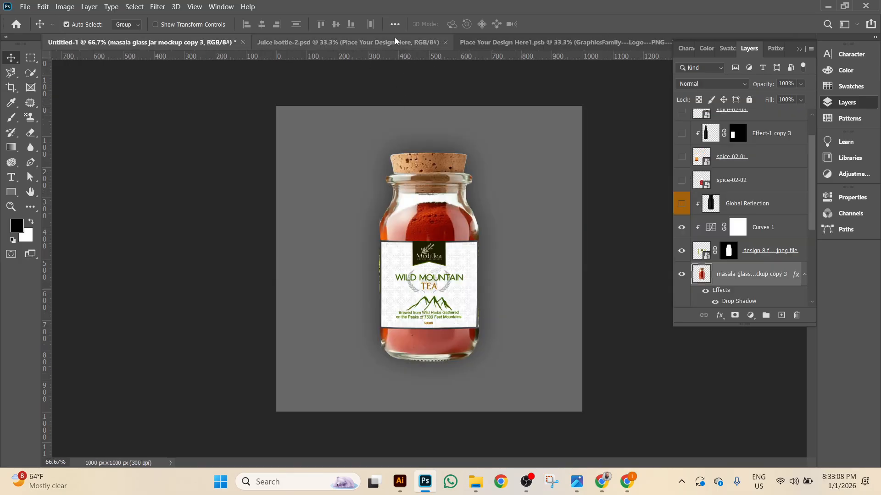
left_click(393, 42)
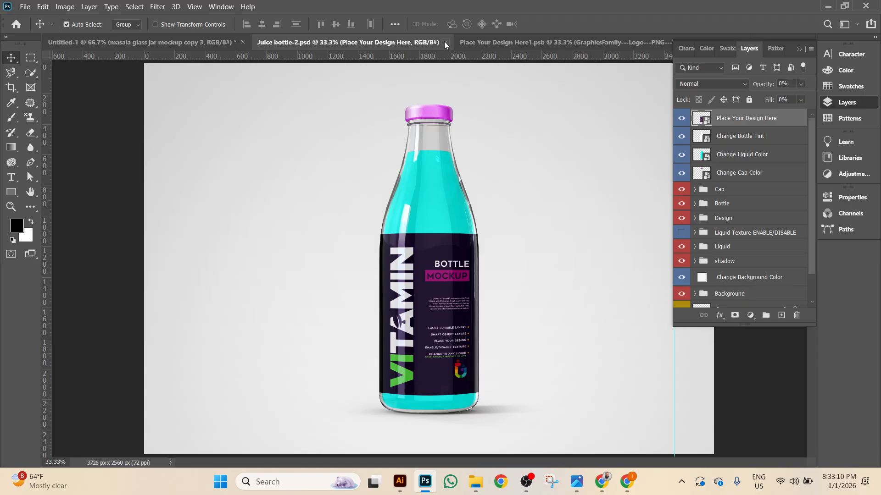
Compare the flat label artwork with the mockup and open the Change Bottle Tint smart object.
left_click(539, 42)
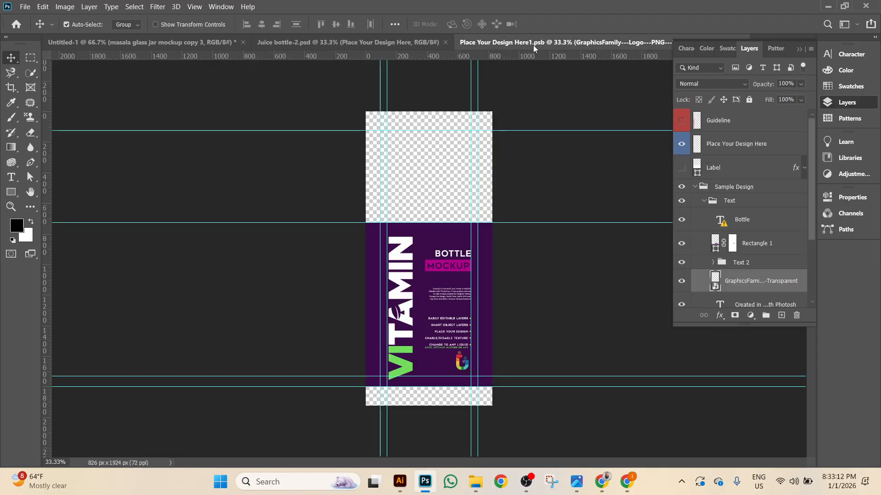
left_click(411, 42)
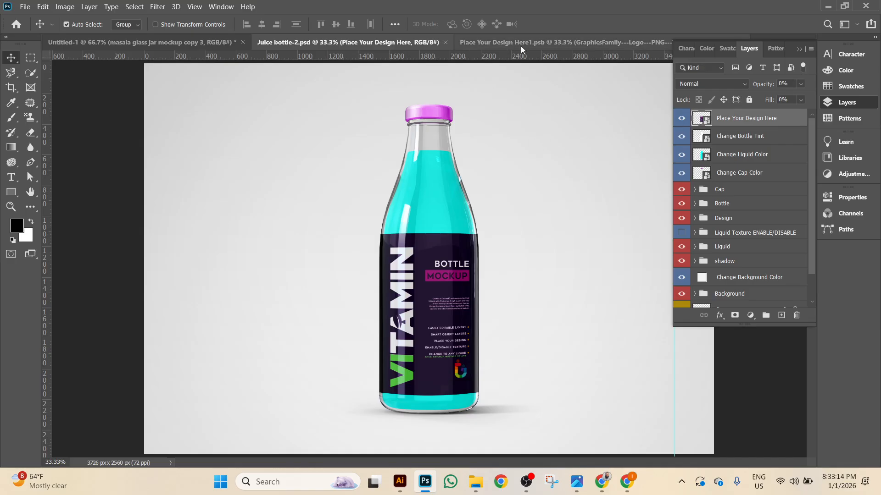
left_click(535, 44)
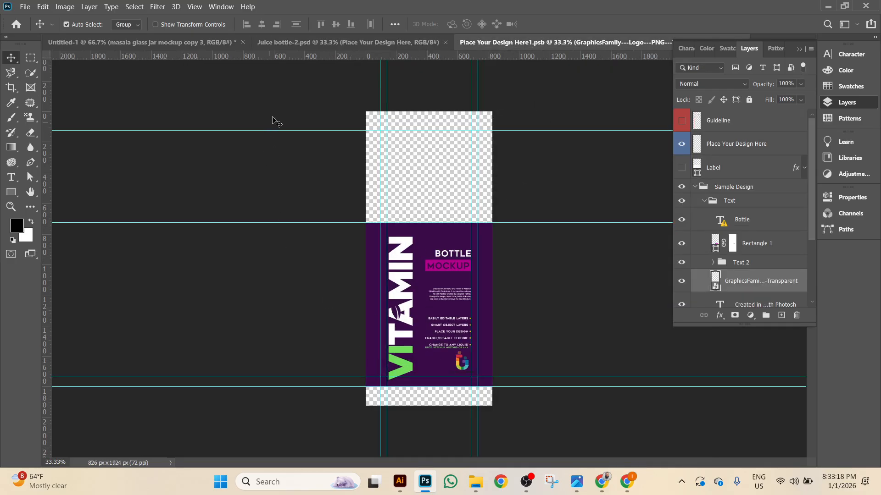
left_click(326, 45)
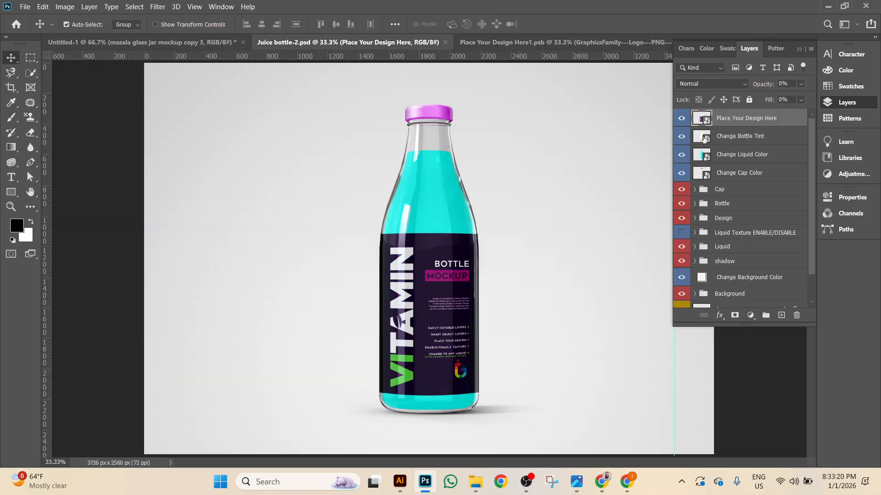
left_click(705, 138)
double_click(704, 138)
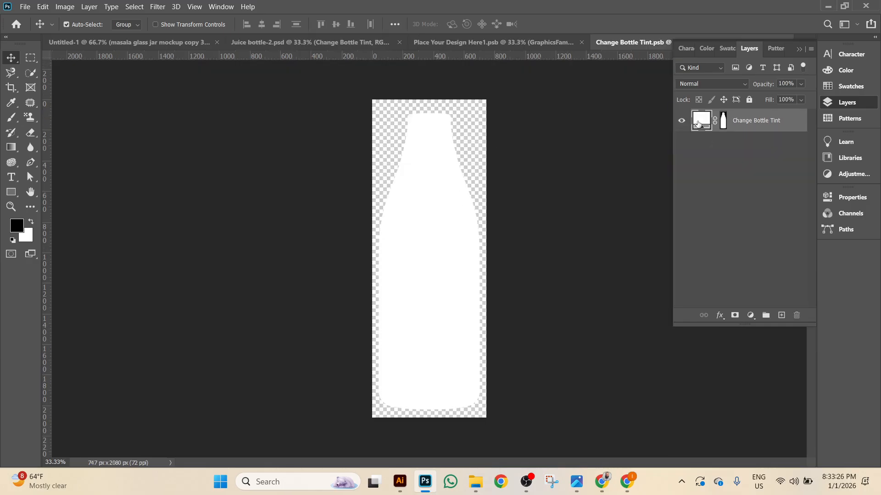
Give the bottle tint fill a red e60000 colour and save the smart object.
double_click(697, 123)
left_click_drag(694, 175, 731, 141)
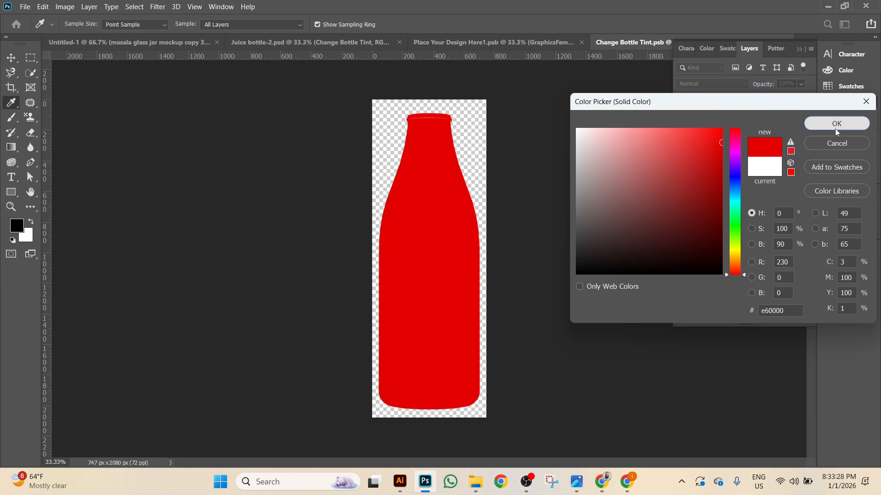
left_click(835, 127)
left_click(25, 7)
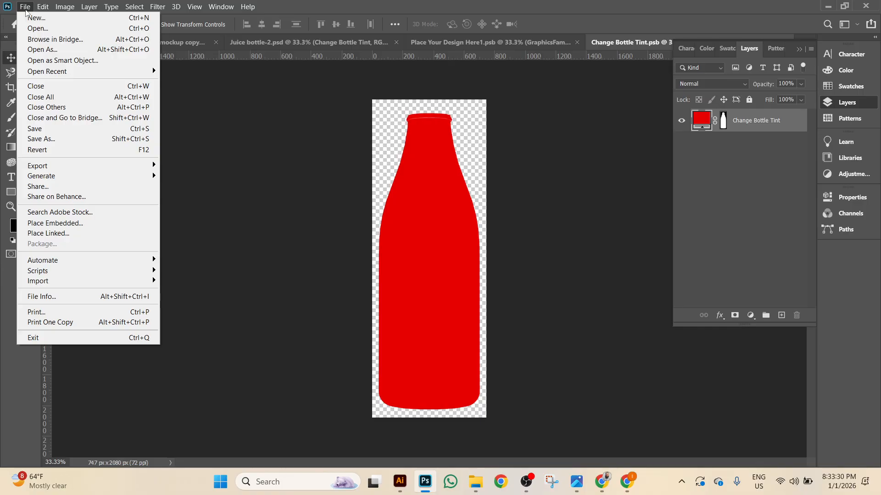
left_click(115, 129)
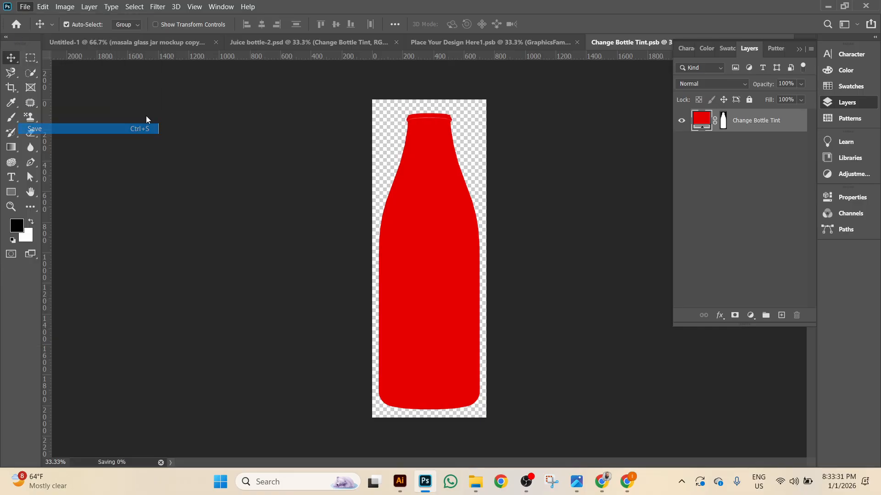
Undo the red tint on the Juice bottle-2 mockup and open the Change Liquid Color smart object.
left_click(471, 42)
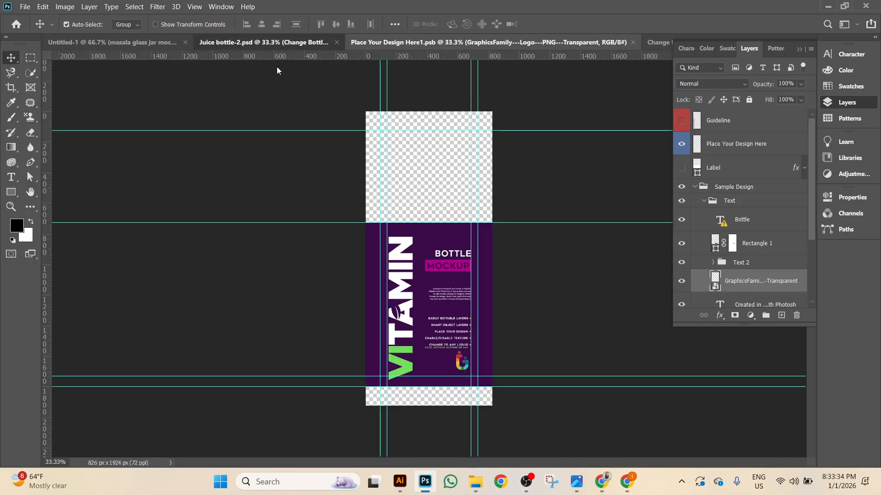
left_click(276, 43)
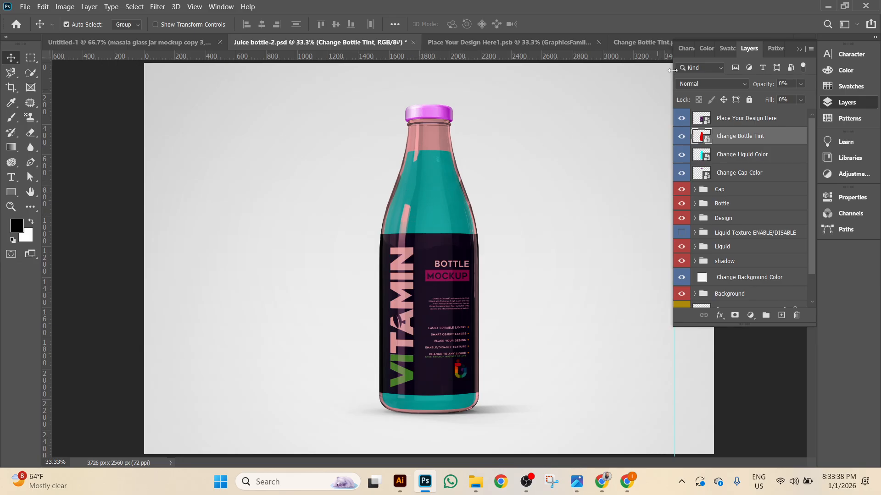
key("ctrl+z")
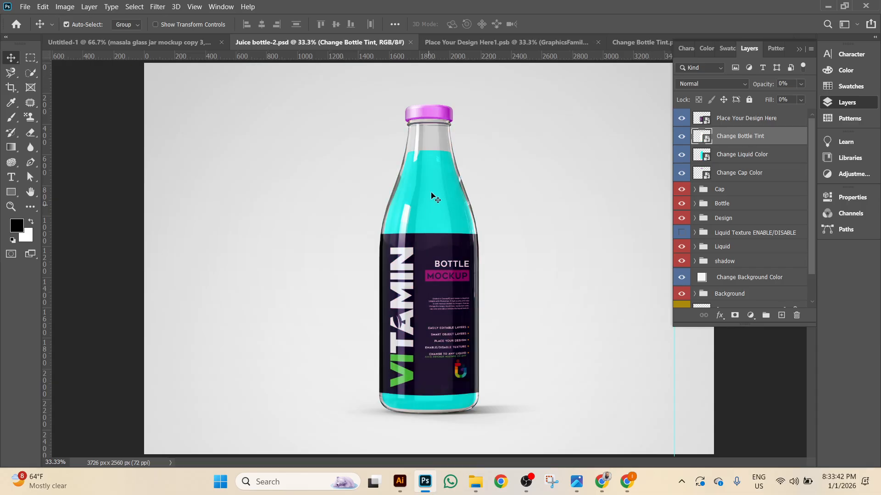
double_click(700, 155)
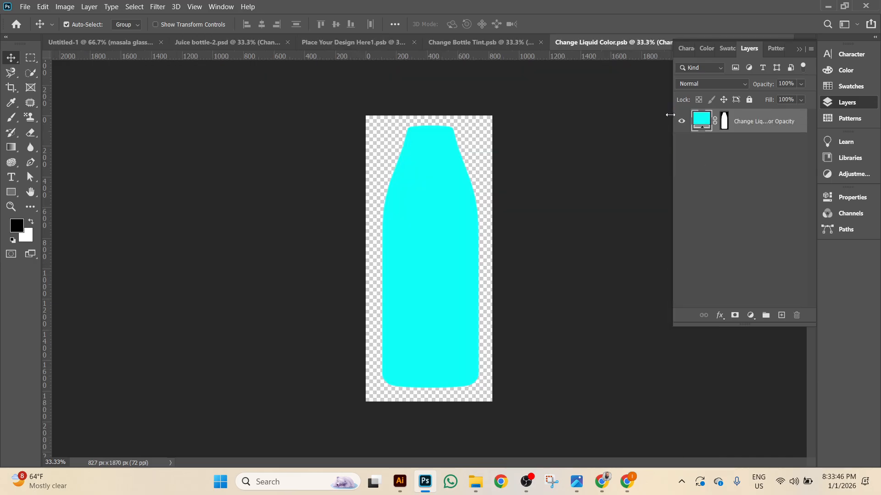
Set the liquid fill to orange ffa800, save it, and return to the Juice bottle-2 mockup.
double_click(703, 123)
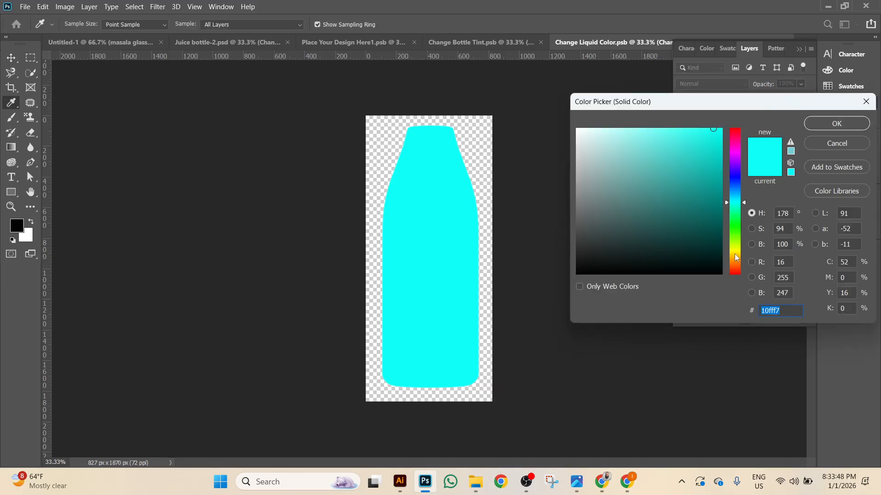
type("ffda10")
left_click_drag(702, 156, 725, 124)
left_click_drag(744, 254, 745, 258)
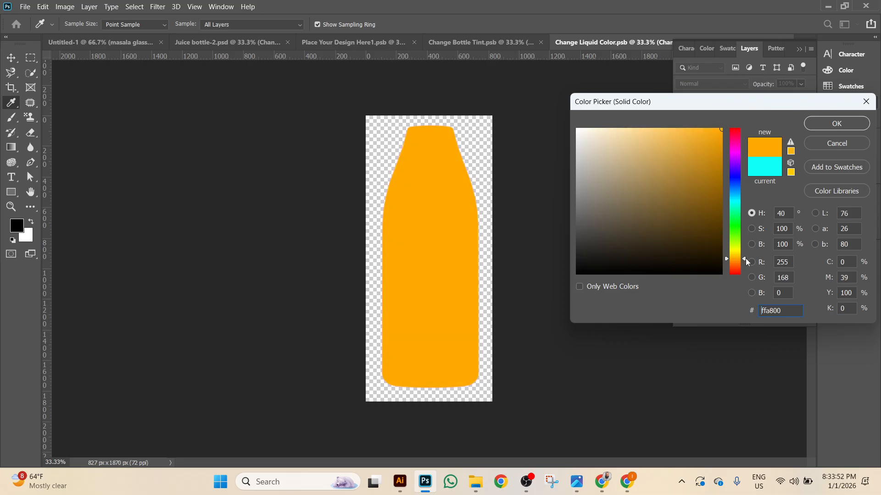
left_click(839, 128)
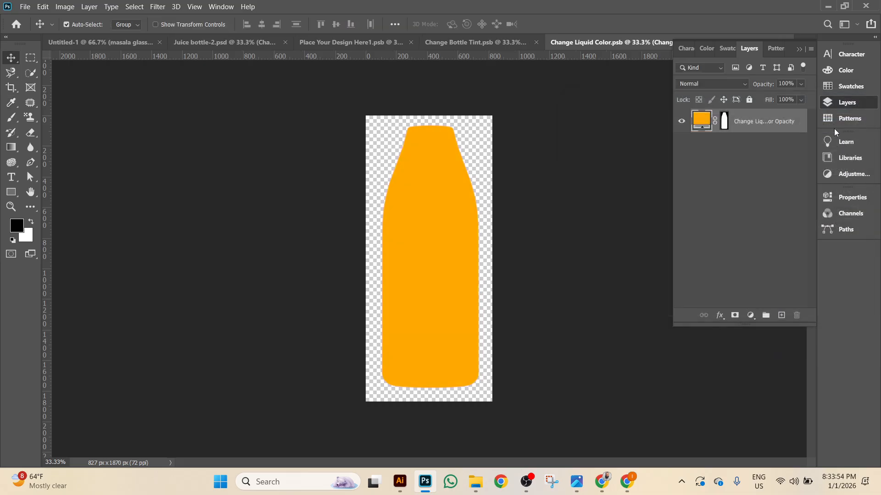
left_click(25, 7)
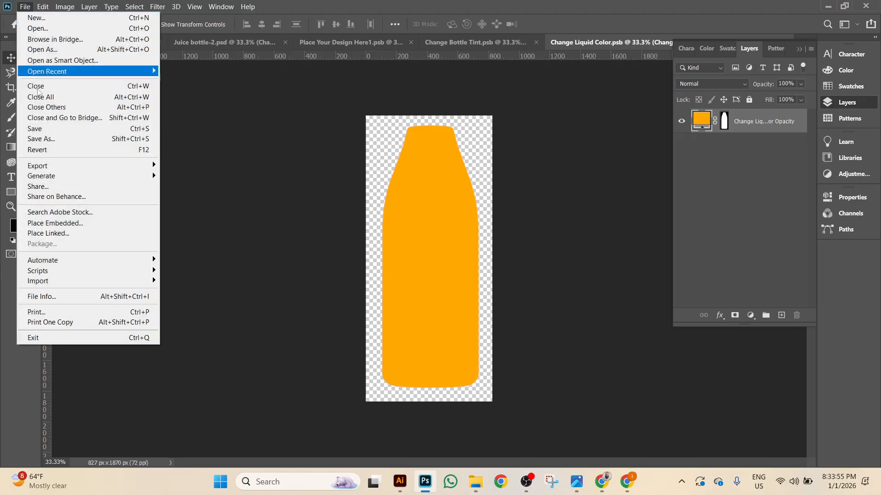
left_click(47, 134)
left_click(464, 43)
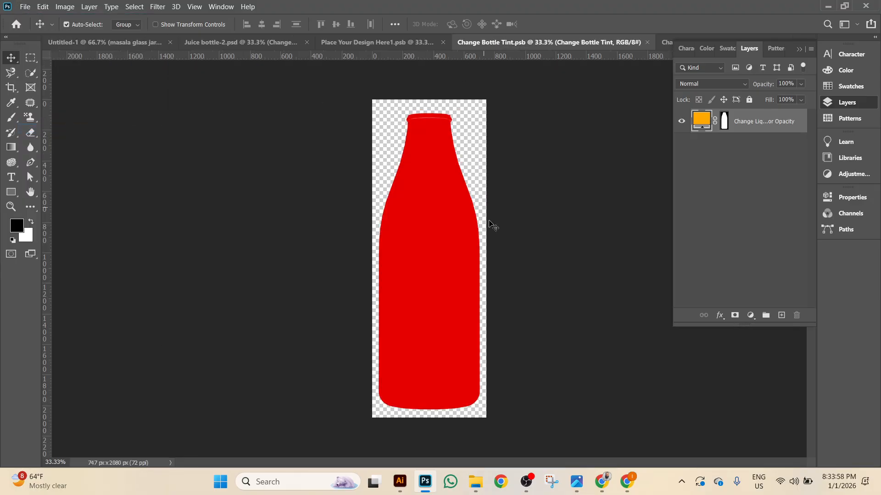
left_click(285, 48)
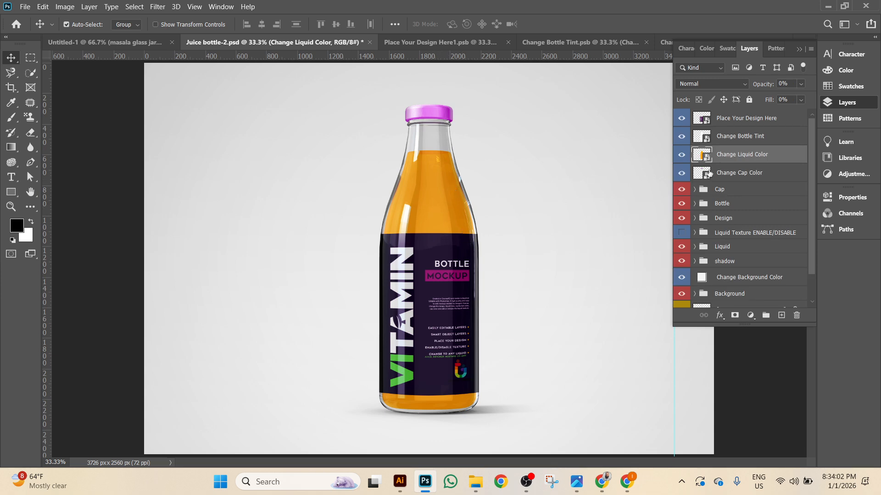
Recolour the Change Cap Color fill to orange-brown, save it, and return to the mockup.
left_click(706, 175)
double_click(701, 177)
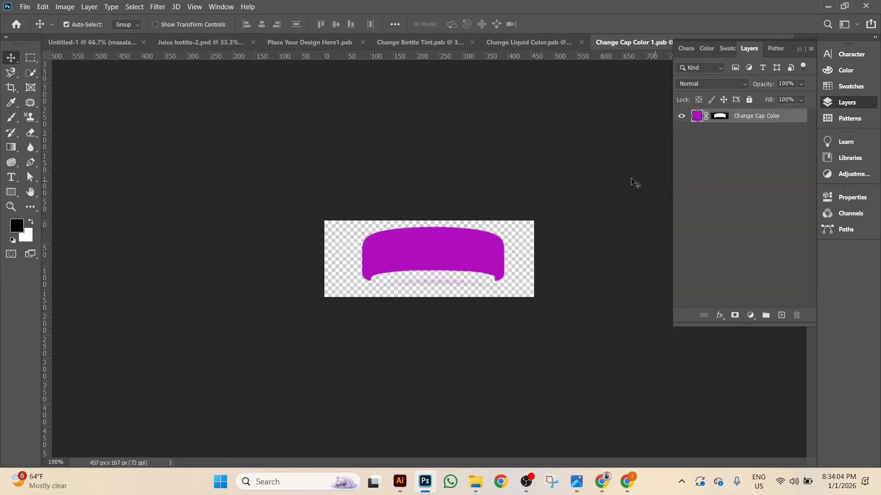
double_click(695, 117)
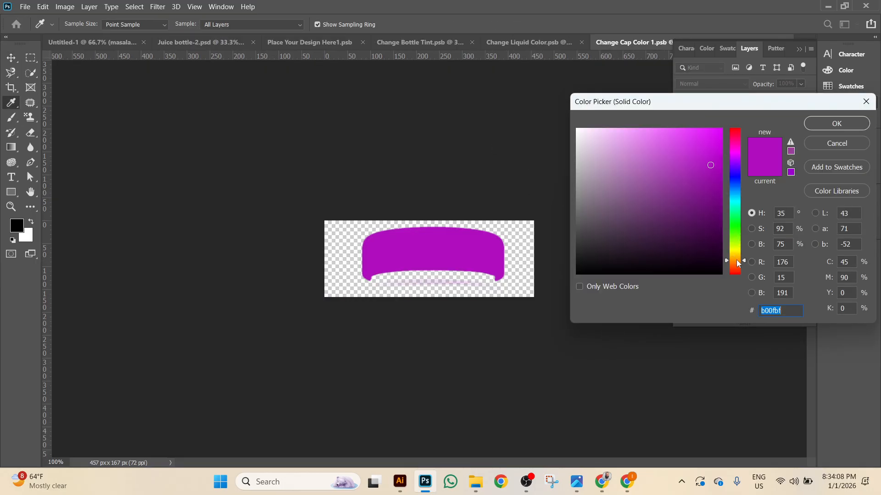
left_click(737, 261)
left_click(836, 123)
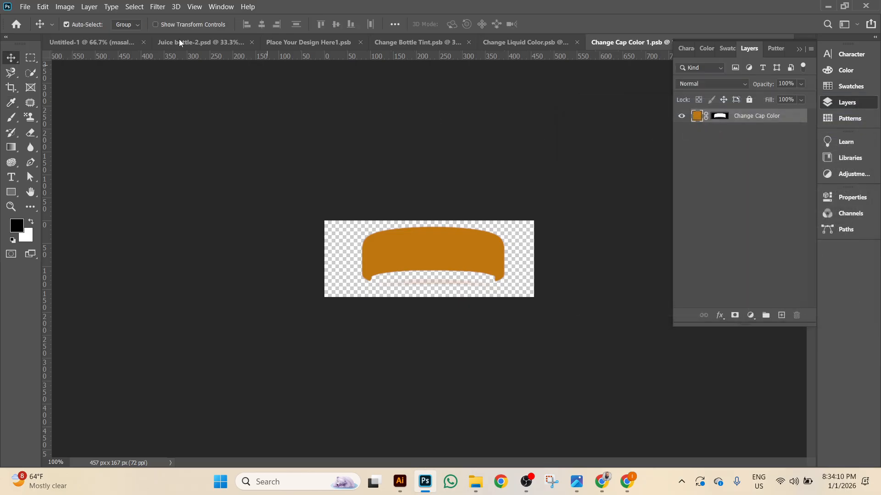
left_click(25, 8)
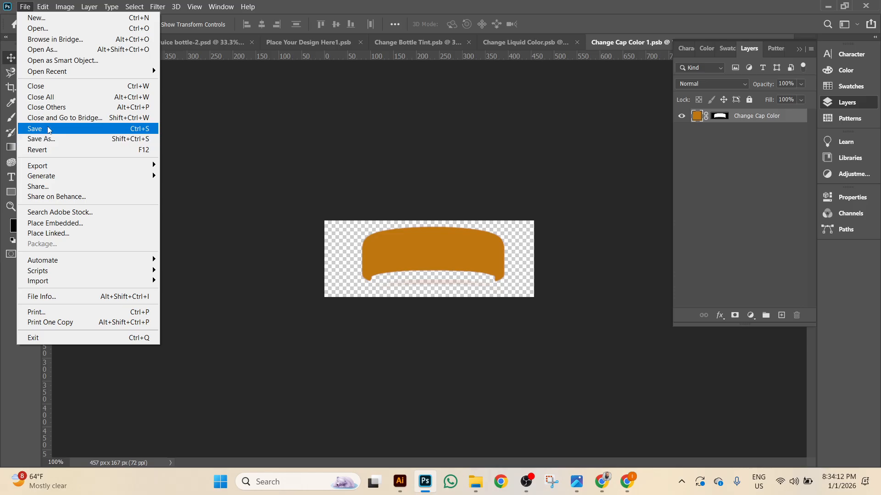
left_click(41, 129)
left_click(221, 43)
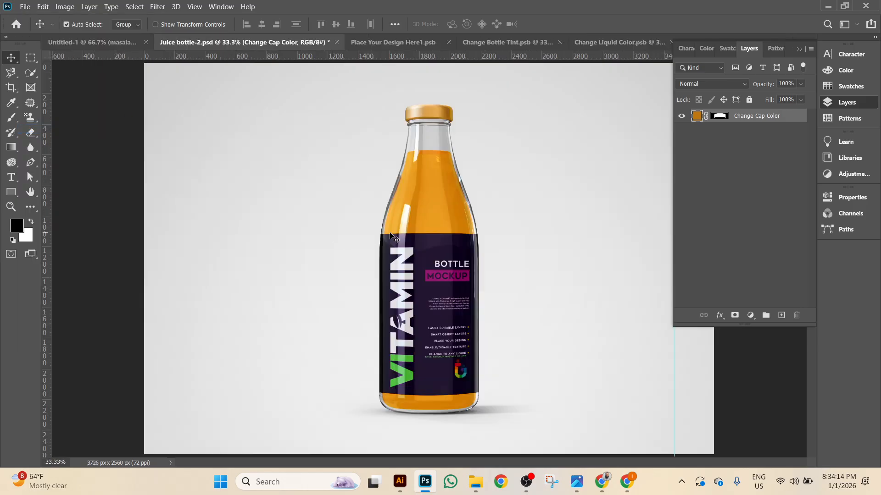
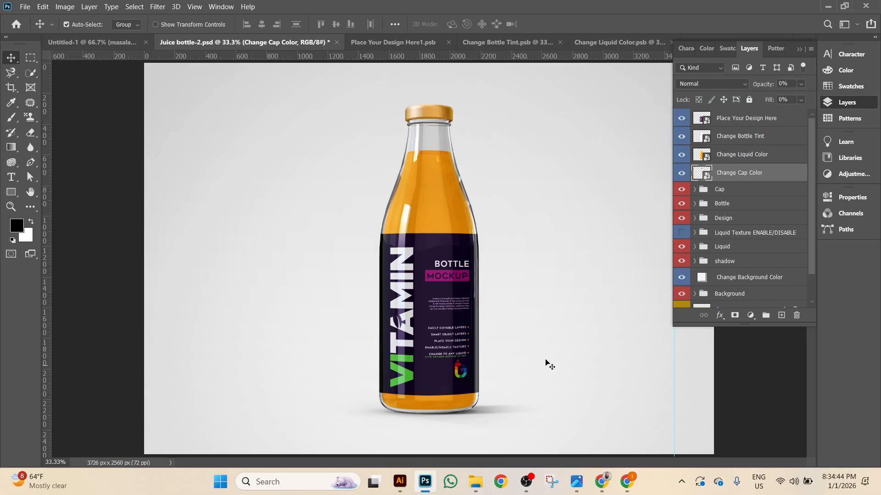
In the Change Liquid Color smart object, change the liquid fill to light green 74e741.
left_click(596, 43)
double_click(701, 120)
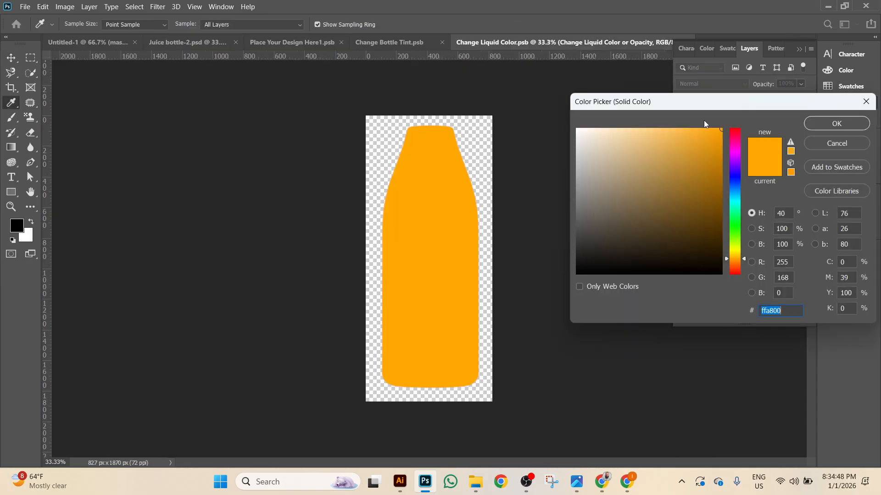
left_click(733, 234)
left_click_drag(689, 189, 681, 142)
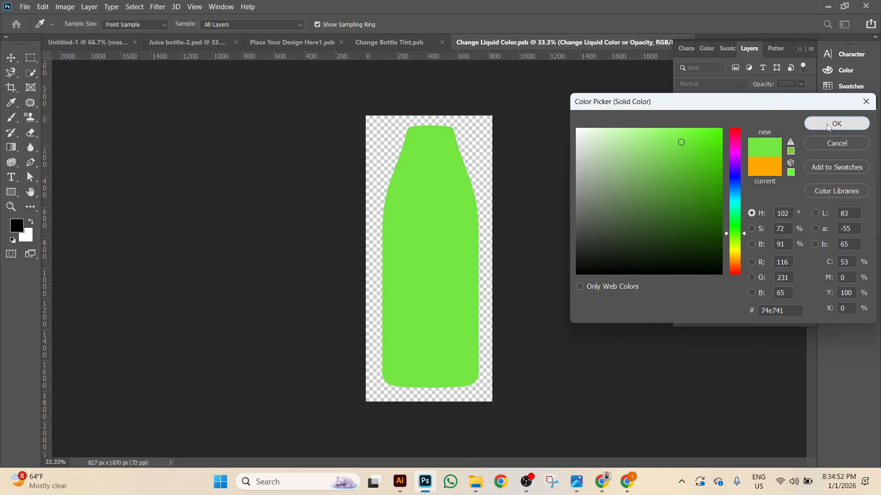
left_click(837, 124)
Save the smart object, return to the Juice bottle-2 mockup, then go to Illustrator.
left_click(25, 7)
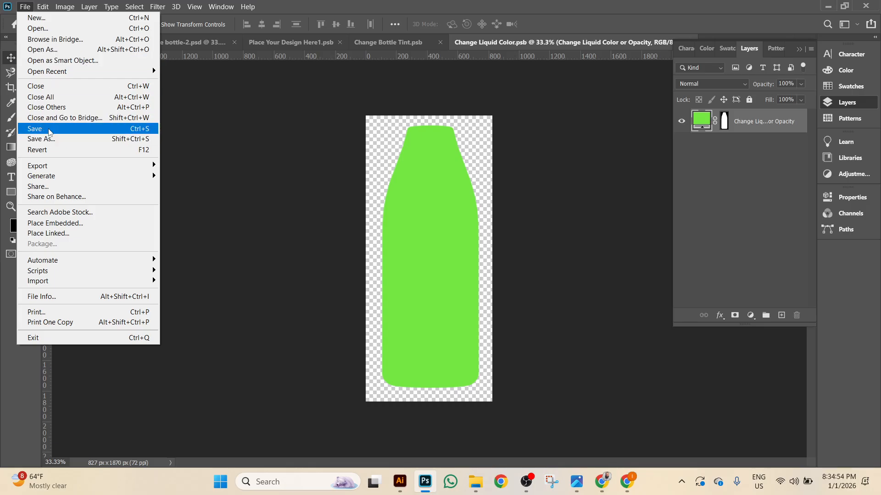
left_click(46, 128)
left_click(187, 42)
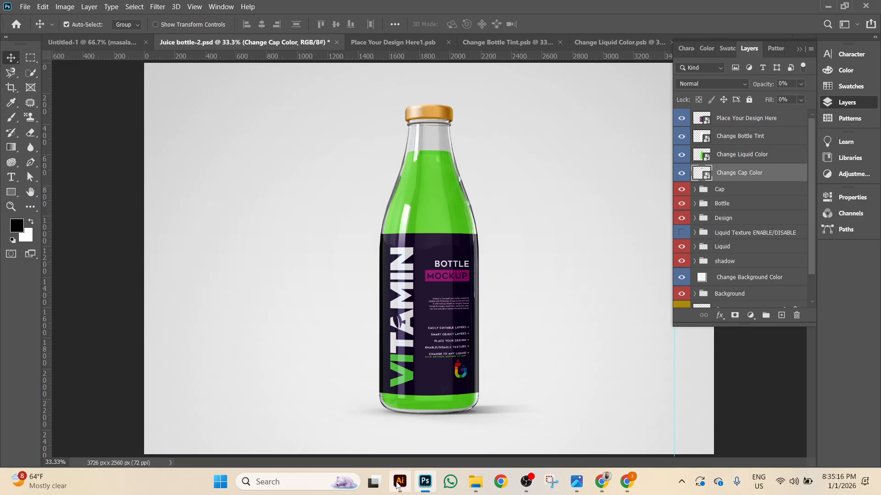
left_click(400, 481)
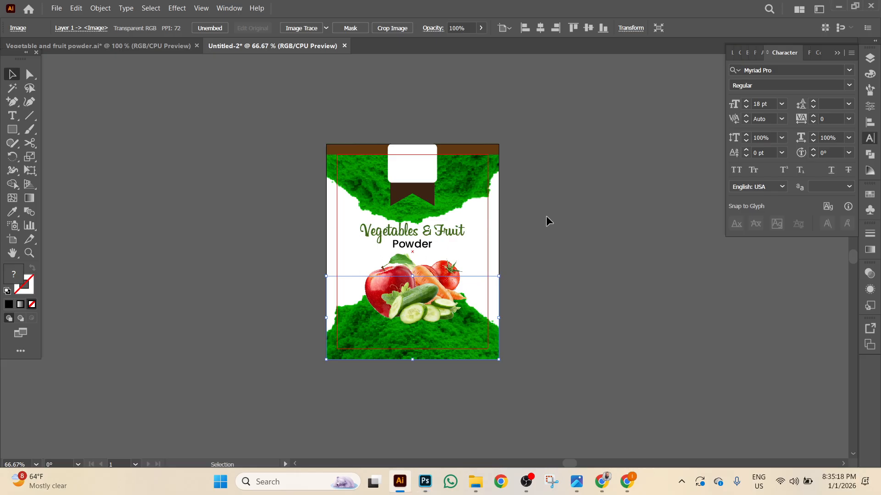
At 150% zoom, draw a small rectangle near the label's bottom filled with the powder's green.
left_click_drag(531, 232, 464, 228)
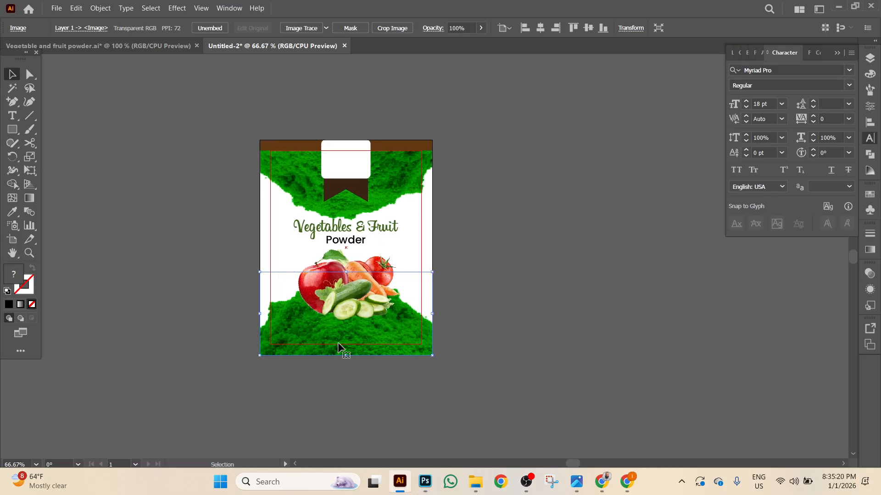
key("ctrl+equal")
key("ctrl+equal")
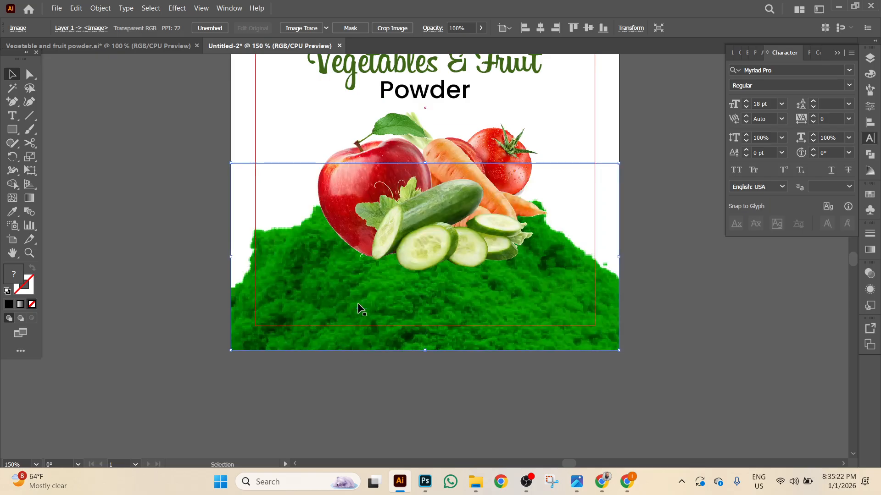
left_click(15, 132)
left_click_drag(366, 301, 480, 326)
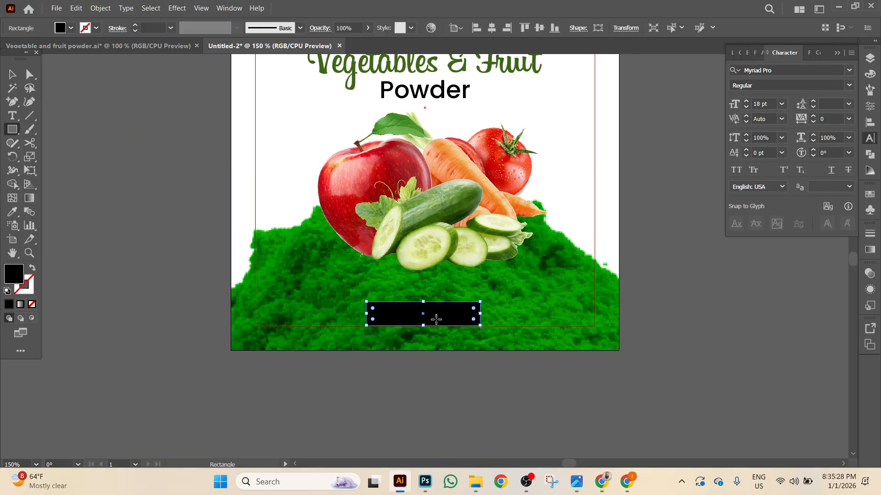
key("v")
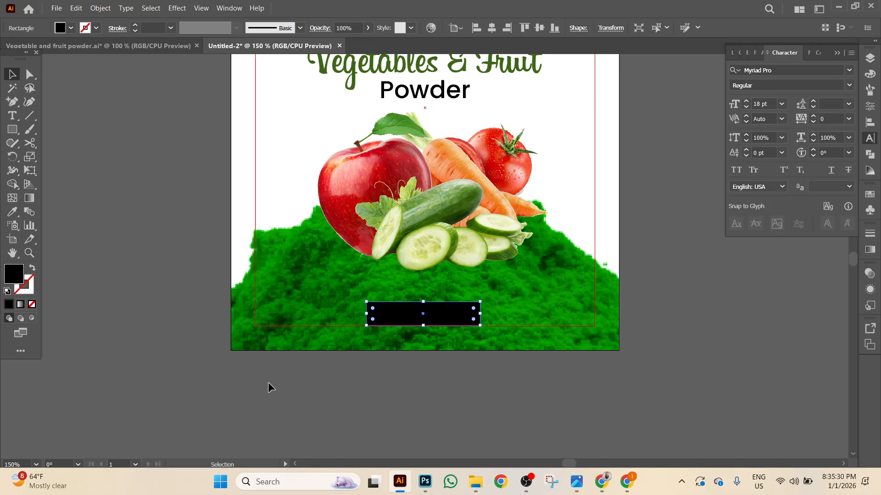
key("i")
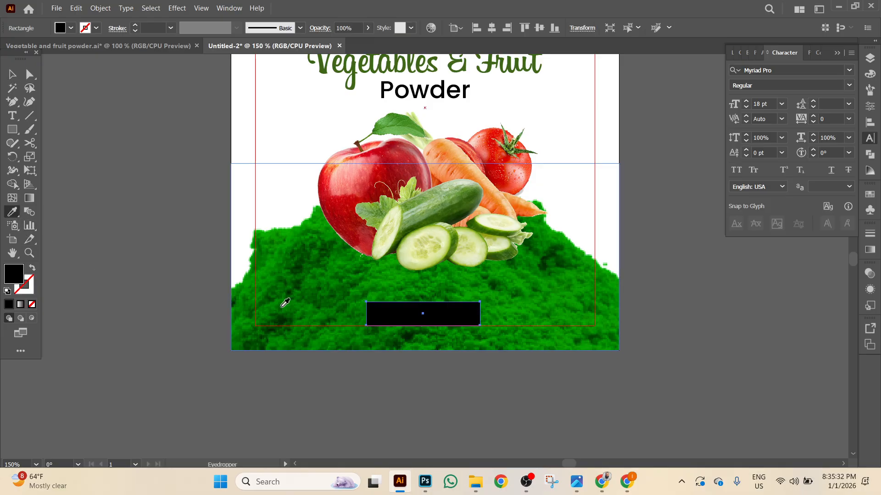
left_click(287, 305)
Set the green rectangle's blend mode to Multiply and bring the pasteboard below into view.
key("ctrl+shift+a")
key("v")
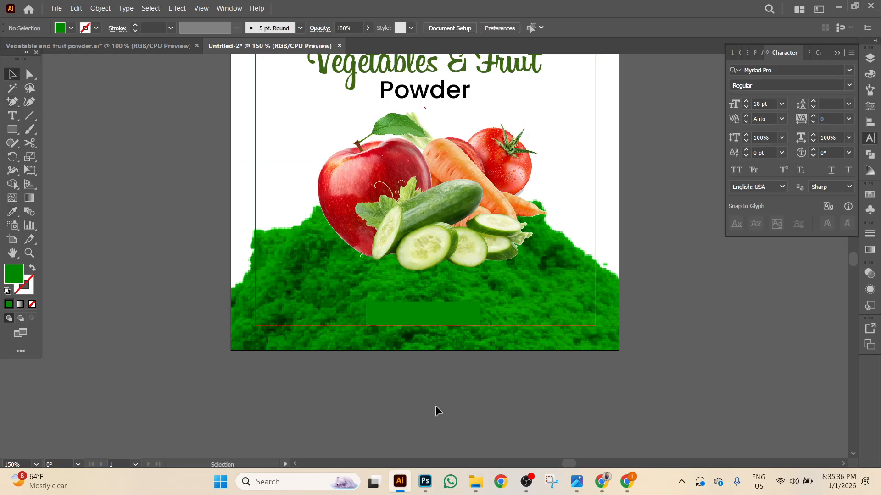
left_click(467, 313)
left_click(874, 275)
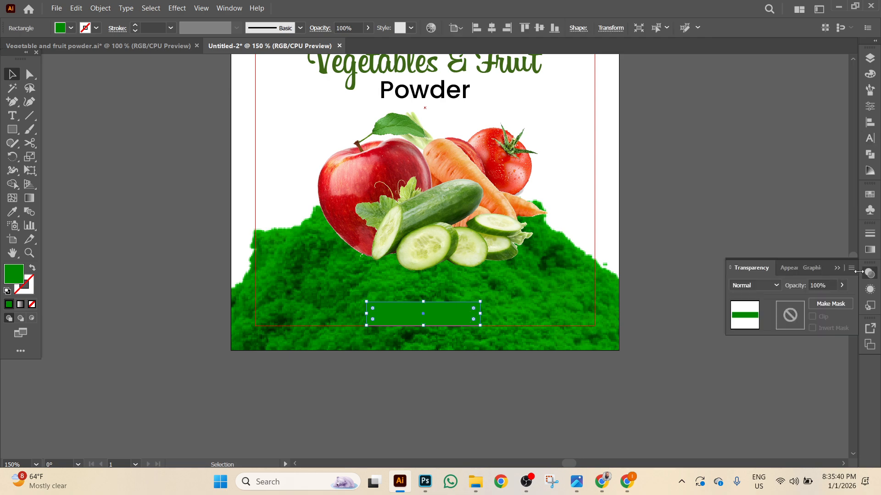
left_click(761, 287)
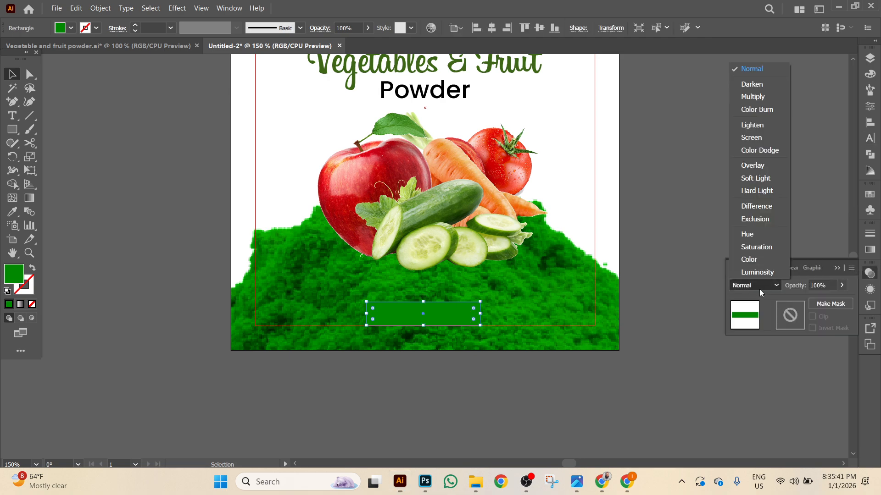
left_click(764, 98)
left_click(531, 357)
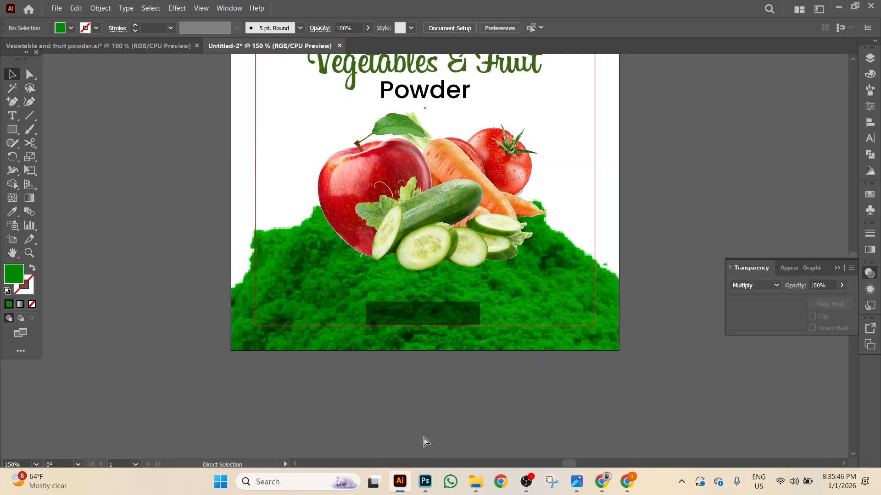
scroll(426, 441, "up", 3)
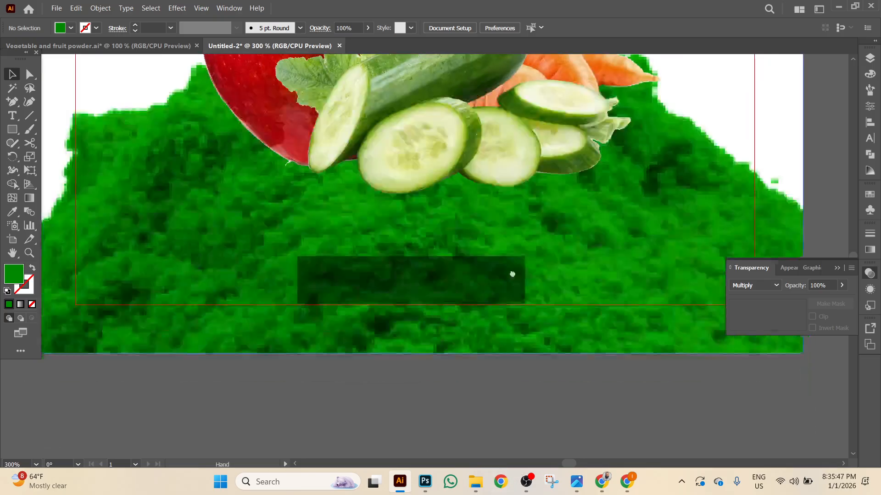
left_click_drag(513, 273, 526, 188)
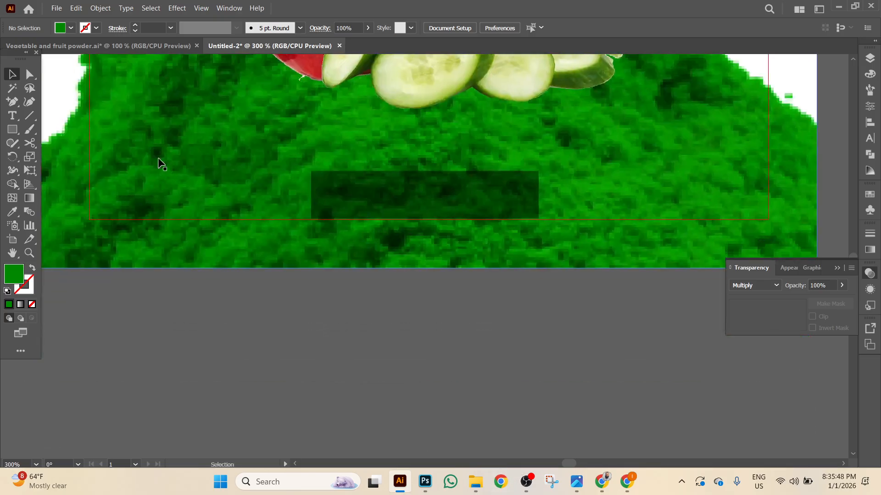
Add a text object reading 'Net' on the pasteboard below the label.
key("t")
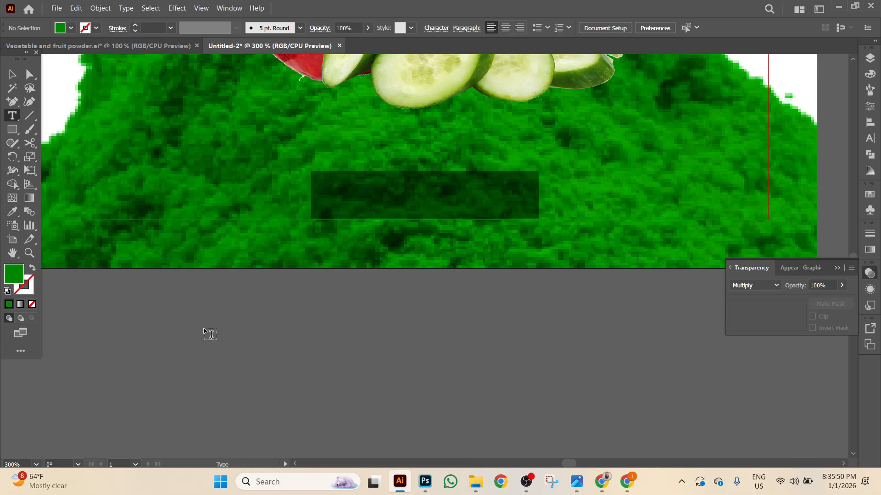
left_click(207, 331)
type("N")
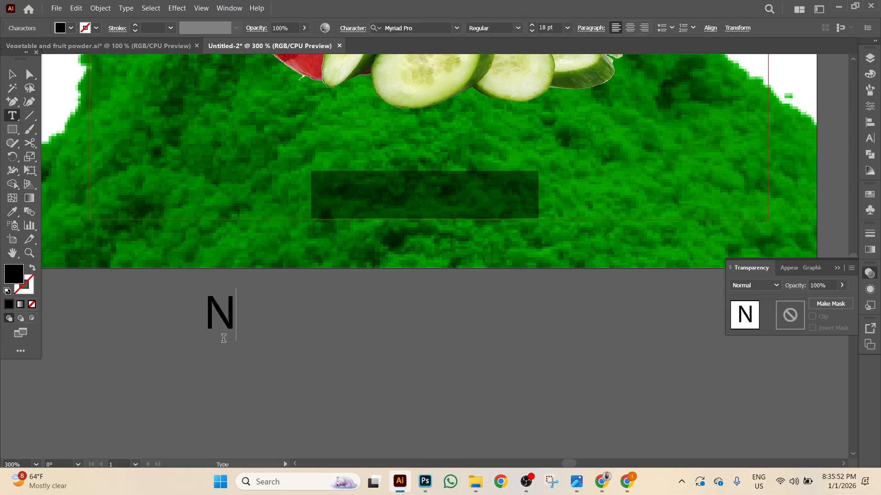
type("et")
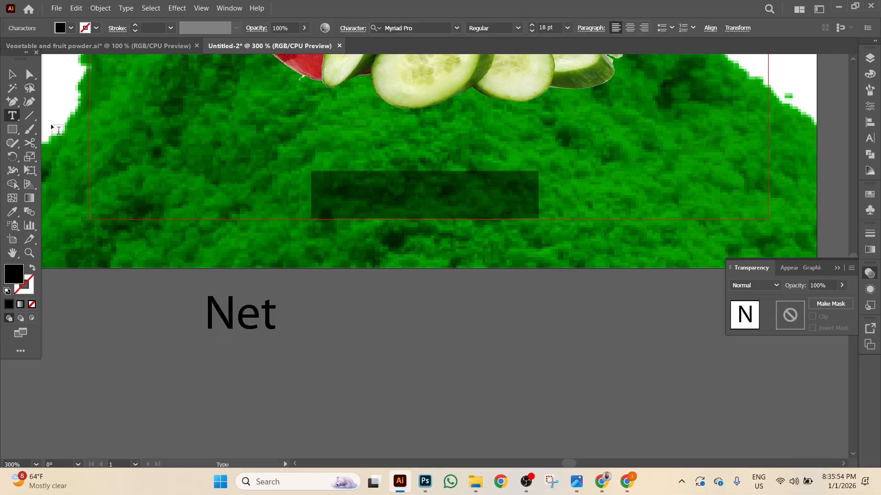
key("Escape")
Try the rectangle at Normal blend mode with 90% and then 70% opacity.
left_click(369, 186)
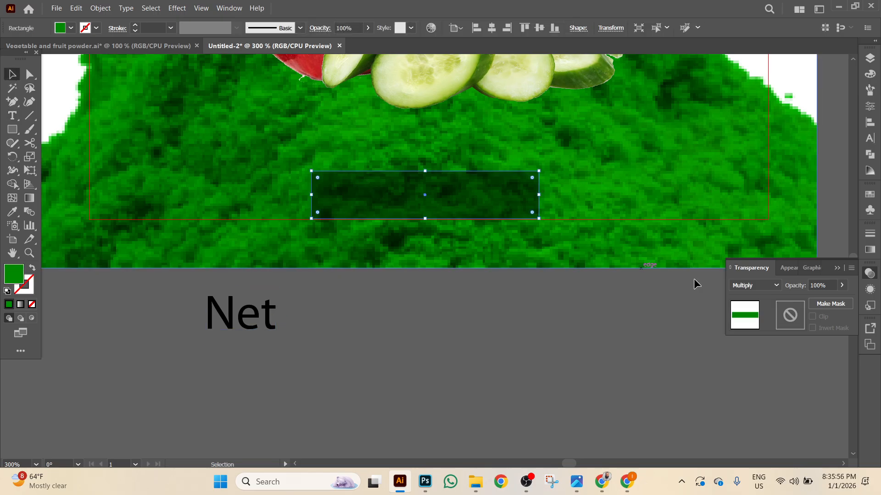
left_click(753, 286)
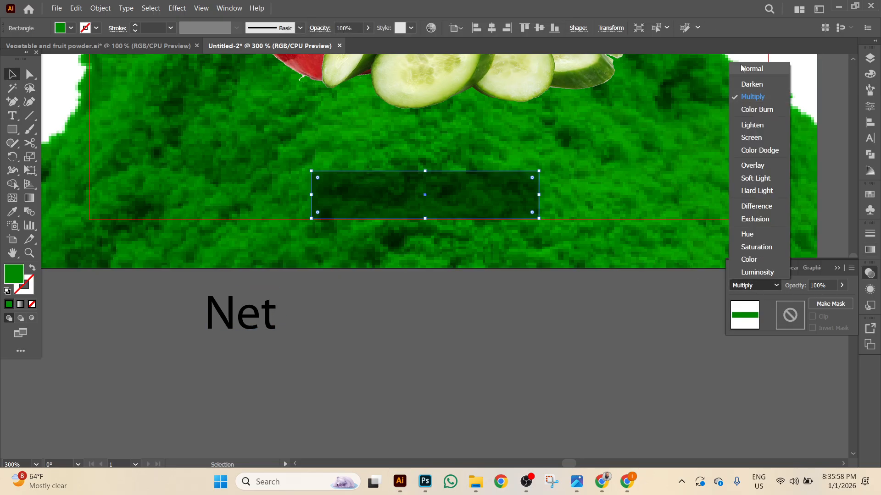
left_click(752, 69)
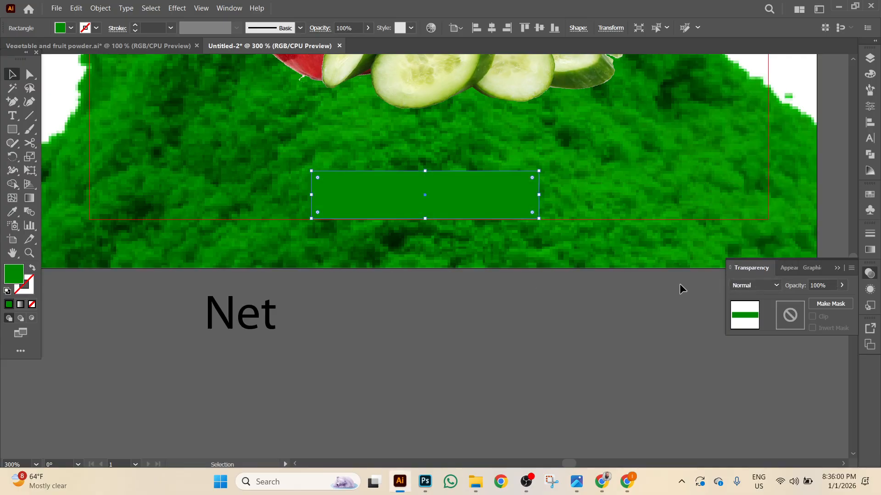
left_click(831, 285)
type("90")
key("Return")
left_click(552, 391)
left_click(492, 212)
type("7")
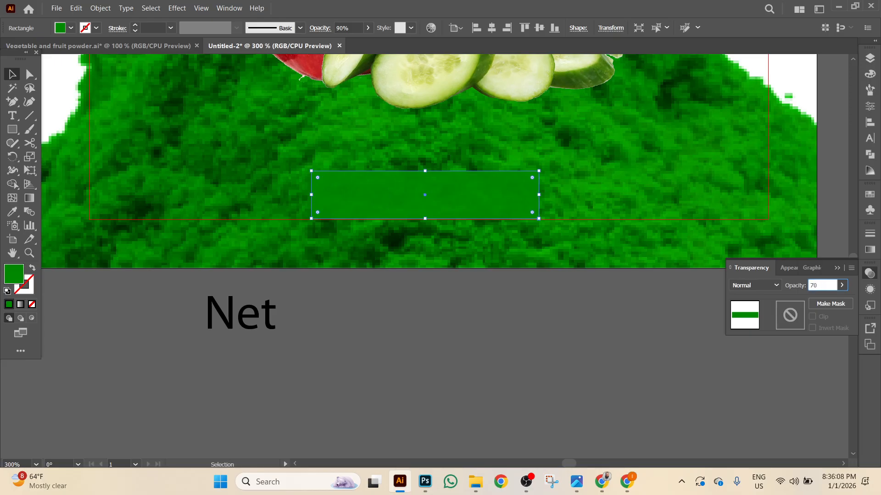
type("0")
key("Return")
left_click(564, 367)
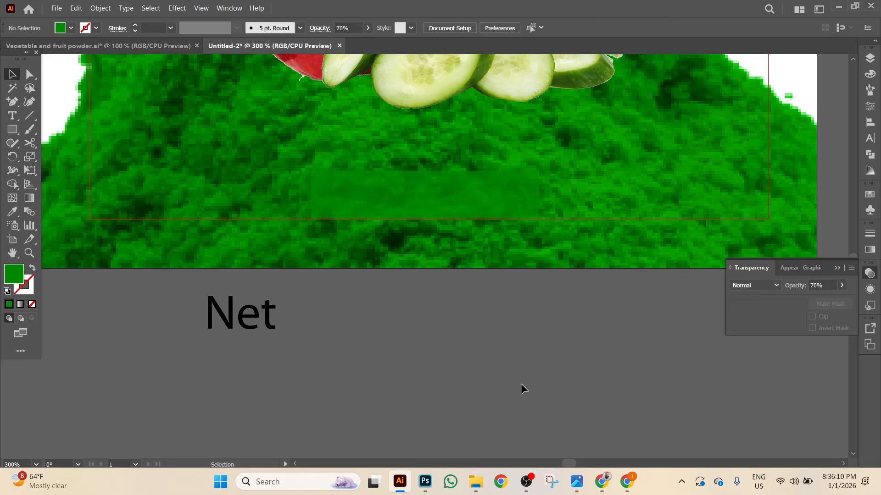
Restore the rectangle to 100% opacity with Multiply blend mode.
left_click(527, 207)
left_click(842, 285)
left_click_drag(828, 301, 845, 298)
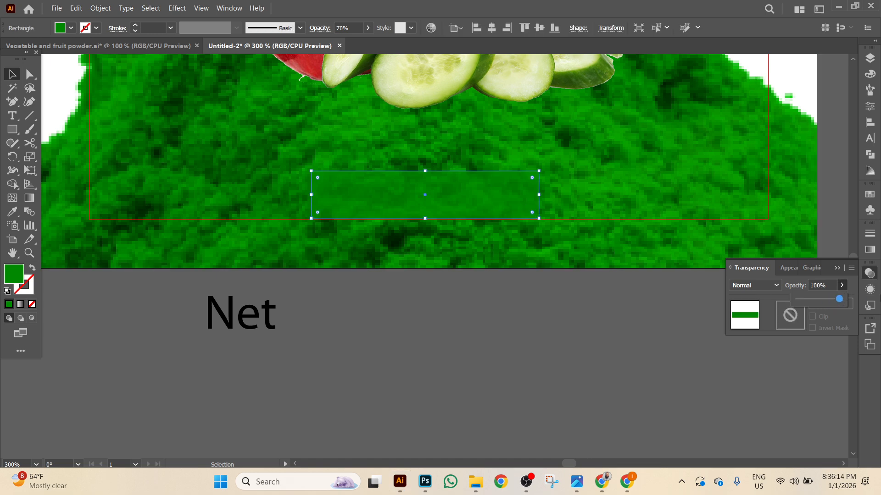
left_click(741, 286)
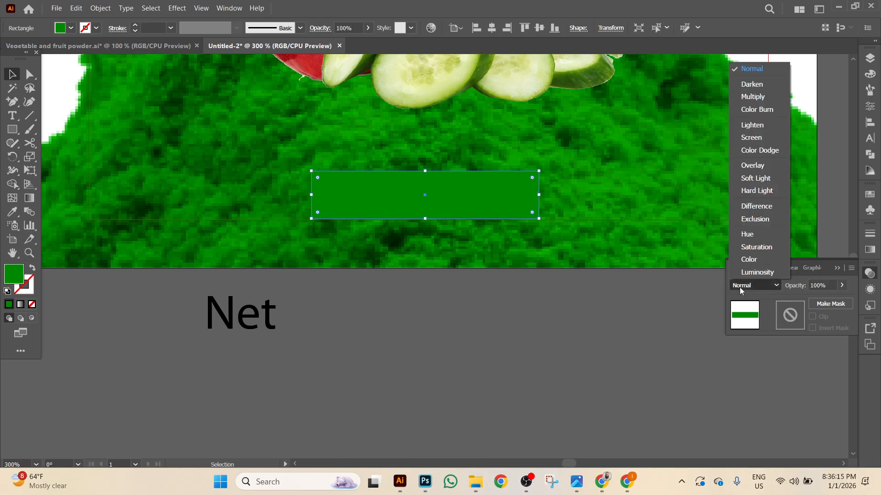
left_click(752, 97)
left_click(551, 337)
Extend the text so it reads 'Net W 100g'.
left_click(272, 320)
key("t")
key("End")
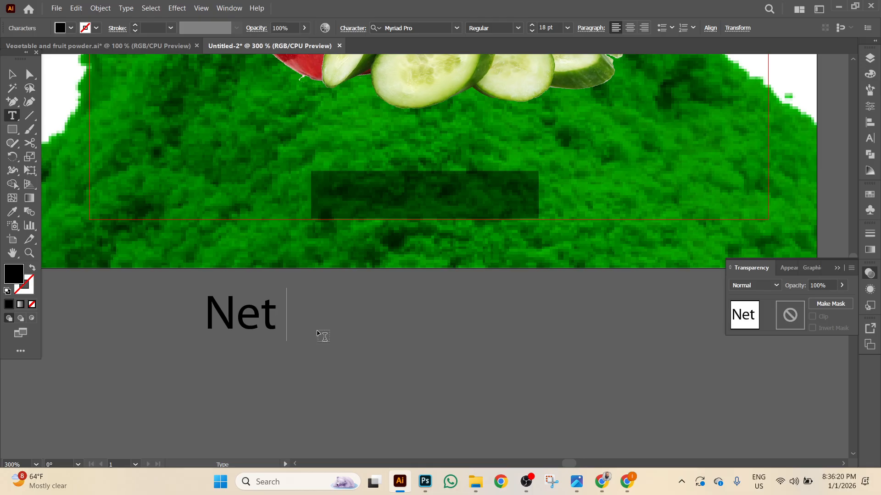
type("W")
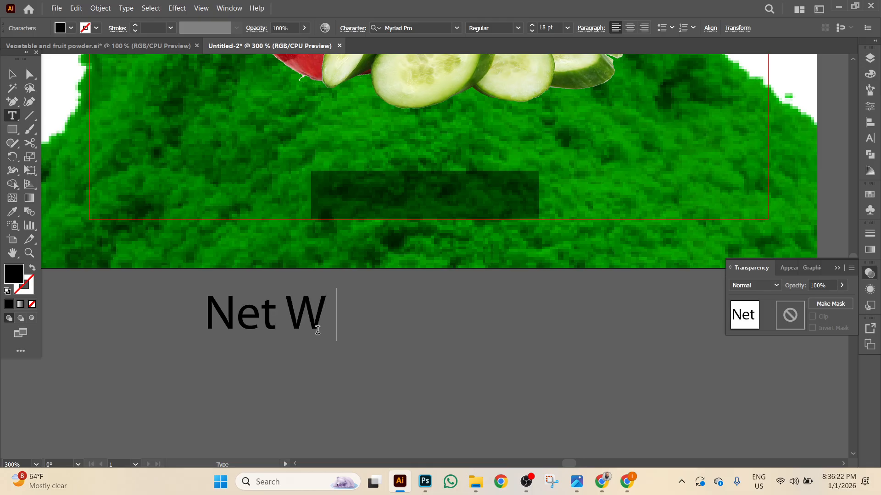
type(" 100g")
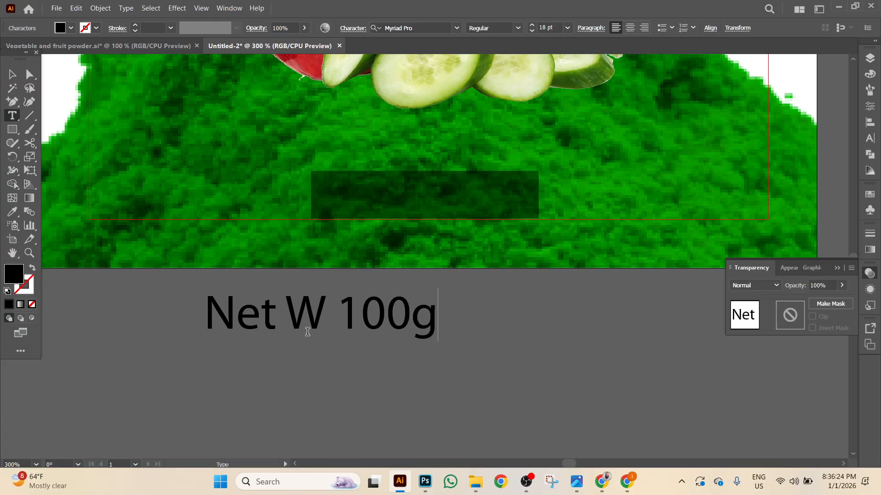
key("Escape")
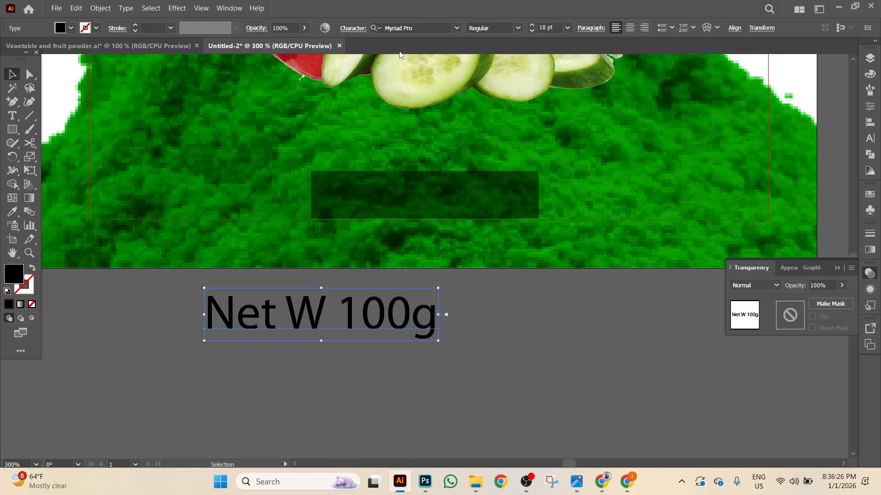
Make the Net W 100g text Bold, 7 pt and white.
left_click(509, 28)
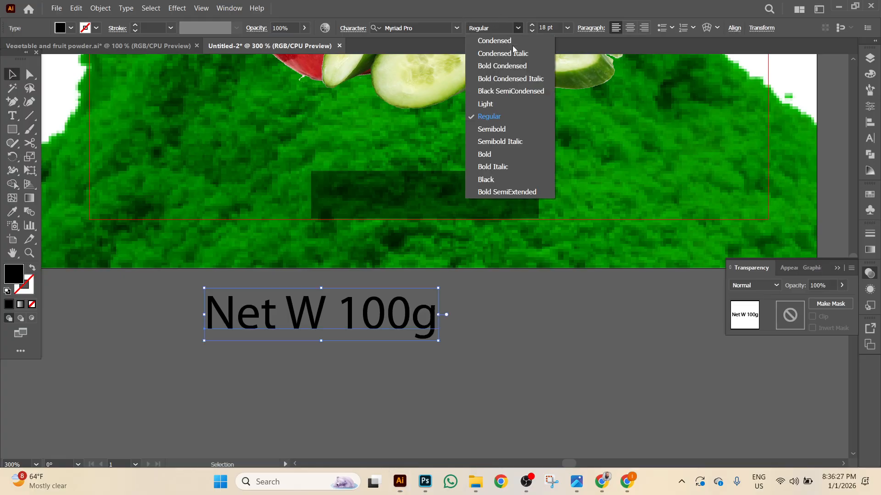
left_click(489, 153)
left_click(531, 31)
left_click(531, 31)
left_click(532, 31)
left_click(532, 30)
left_click(531, 31)
left_click(532, 31)
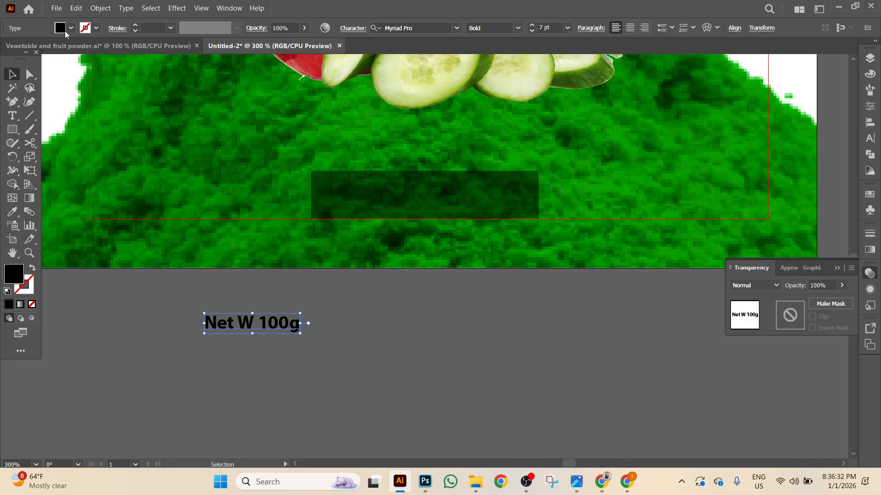
left_click(71, 28)
left_click(23, 48)
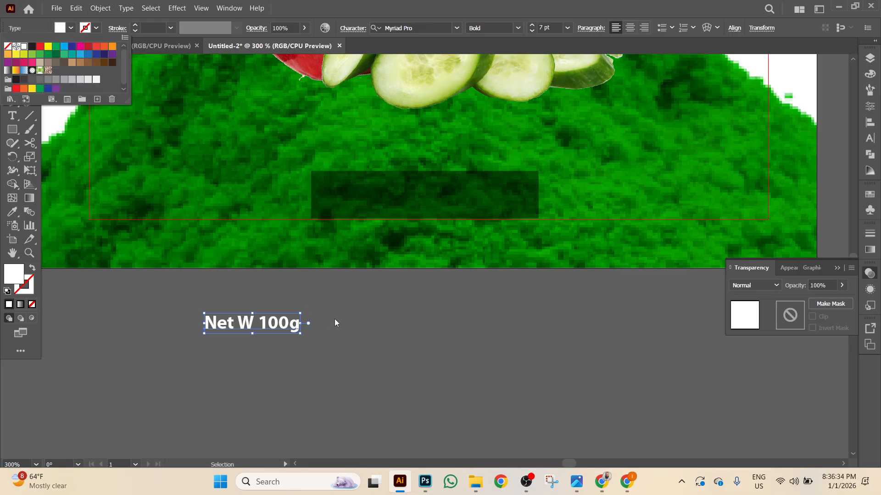
left_click(291, 330)
Move the text onto the dark green box, centre it horizontally, and select the box.
left_click_drag(291, 330, 444, 204)
left_click(479, 319)
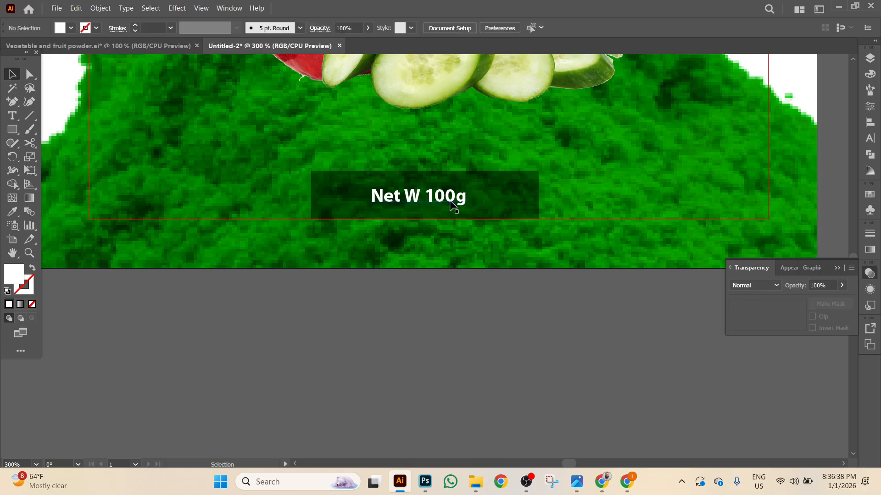
left_click(456, 207)
left_click(733, 28)
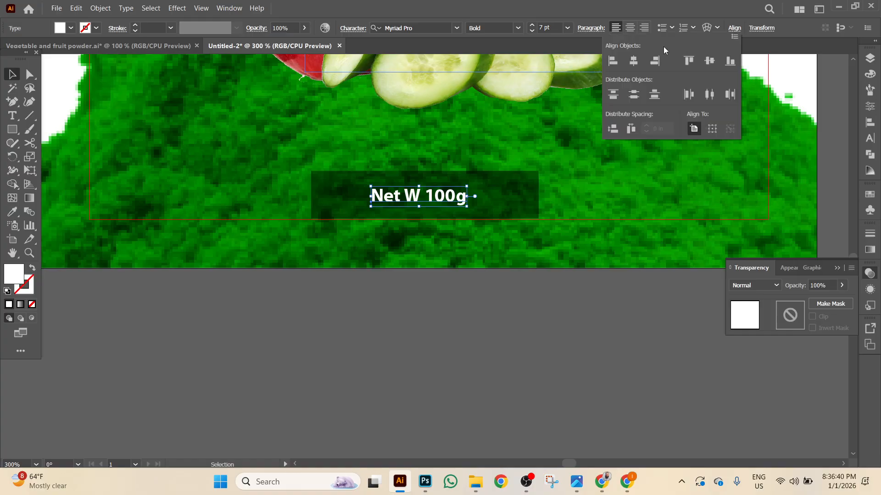
left_click(635, 60)
left_click(497, 359)
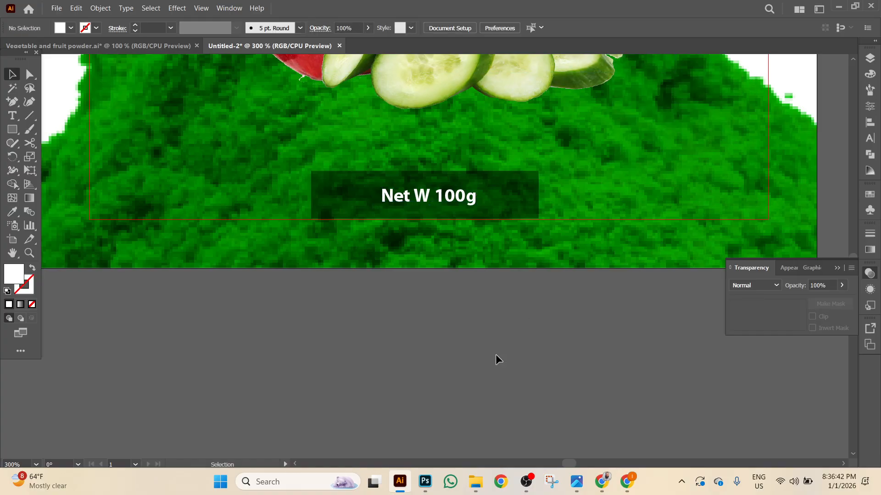
key("ctrl+minus")
key("ctrl+minus")
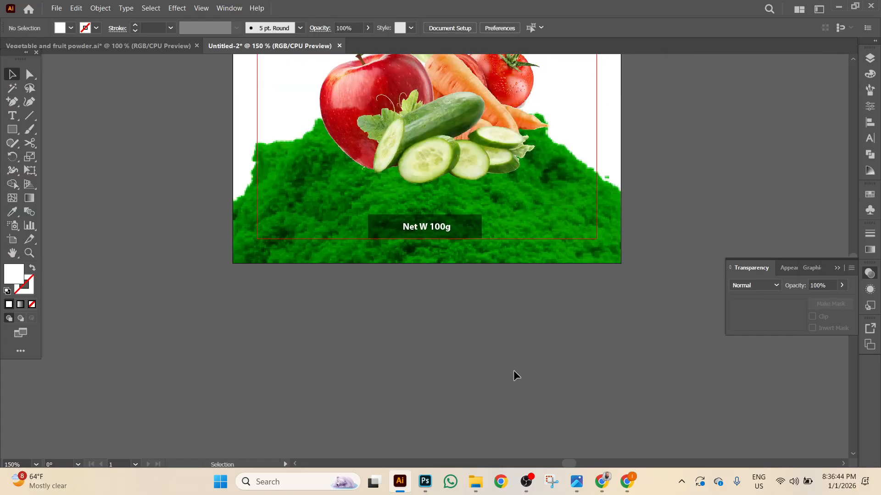
key("ctrl+plus")
key("ctrl+plus")
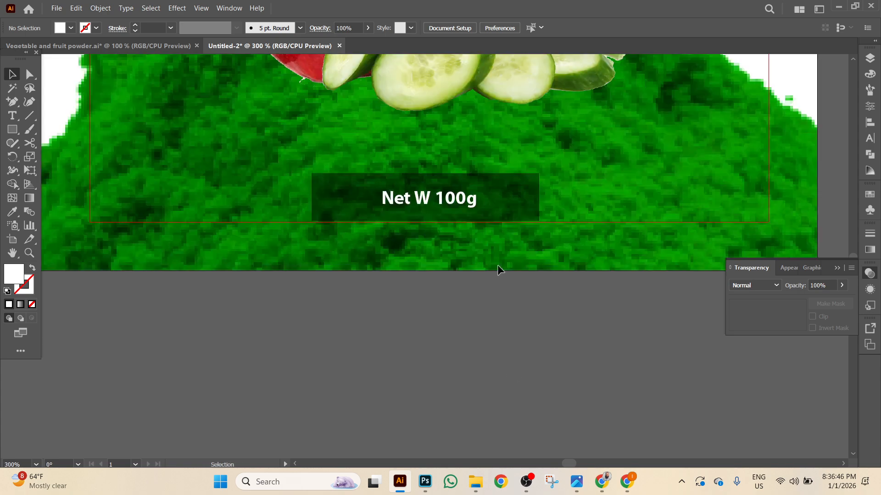
left_click(507, 196)
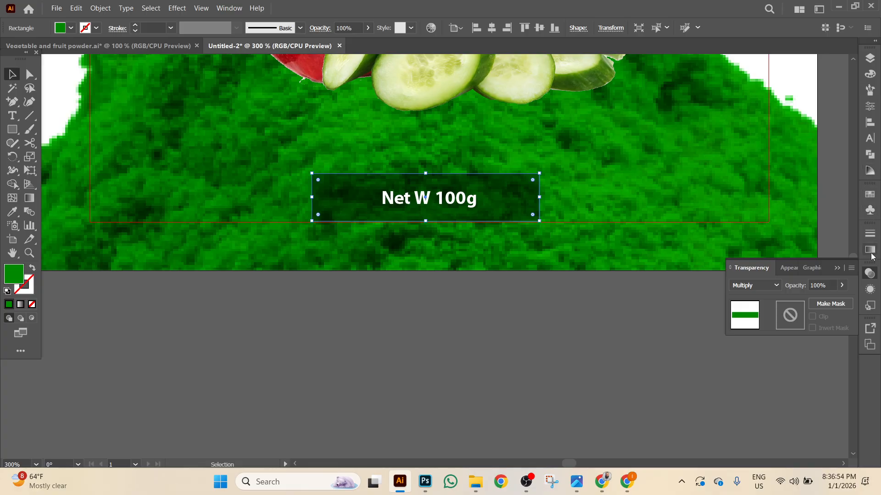
Give the badge box a gradient fill and set its blend mode back to Normal.
left_click(869, 251)
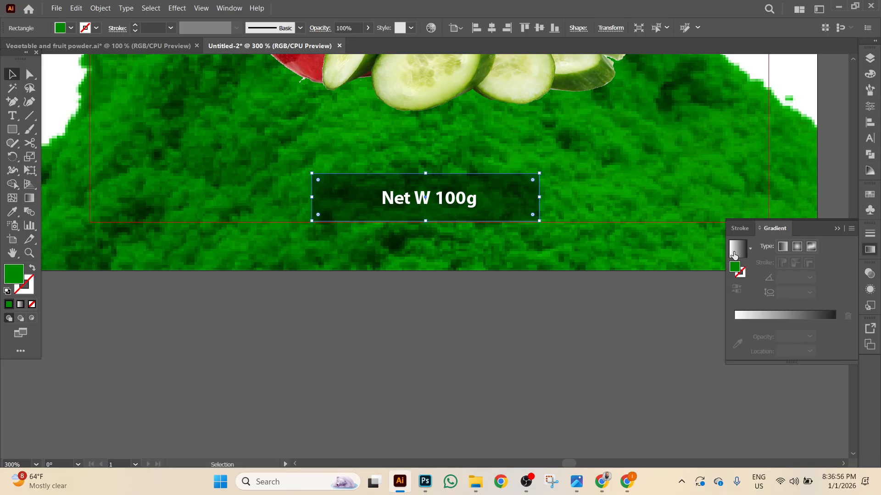
left_click(736, 250)
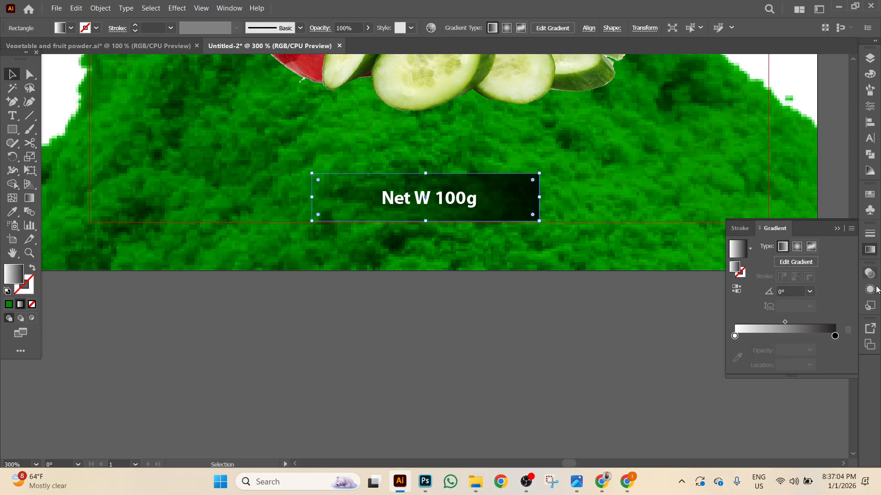
left_click(869, 274)
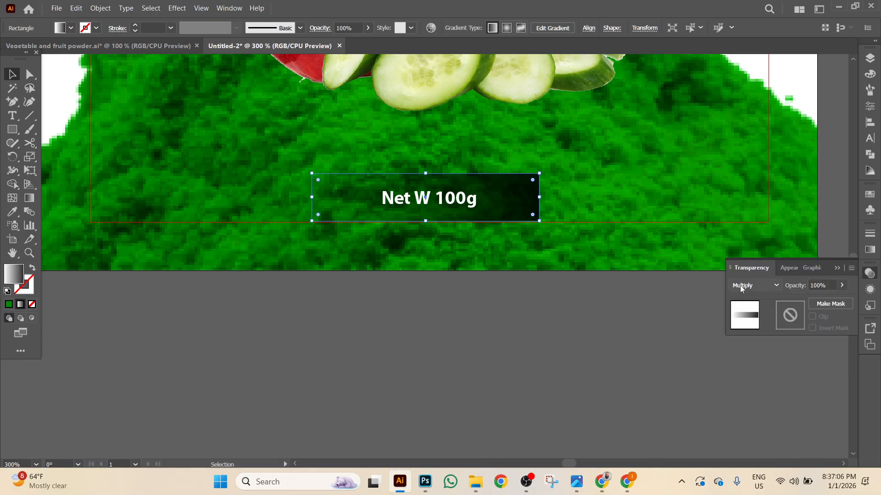
left_click(743, 284)
left_click(752, 69)
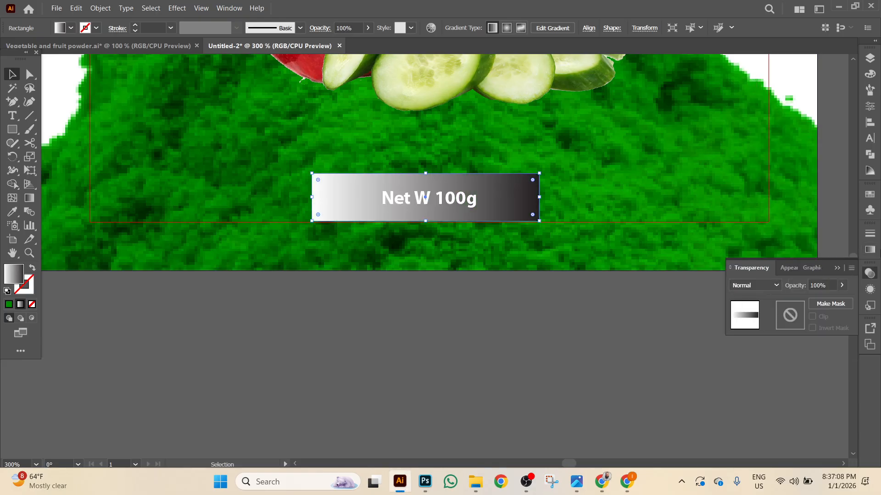
left_click(870, 250)
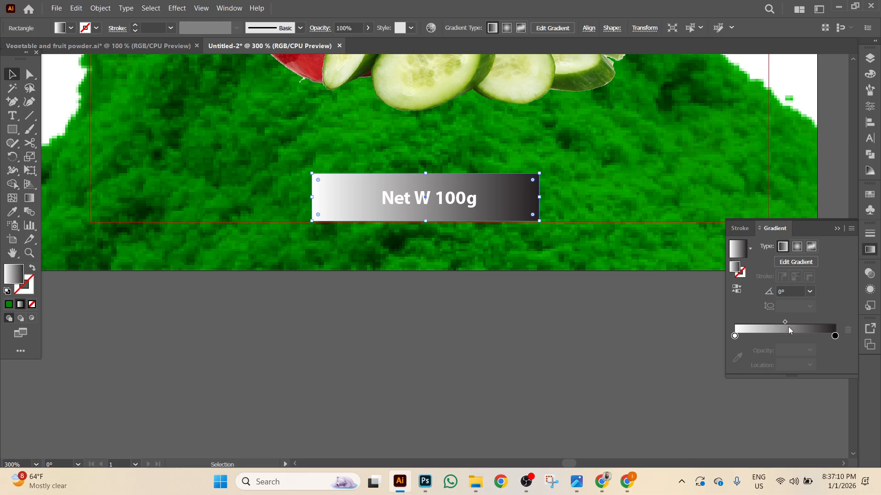
Set up left, middle (50%) and right gradient stops, all sampled from the background green.
left_click(734, 337)
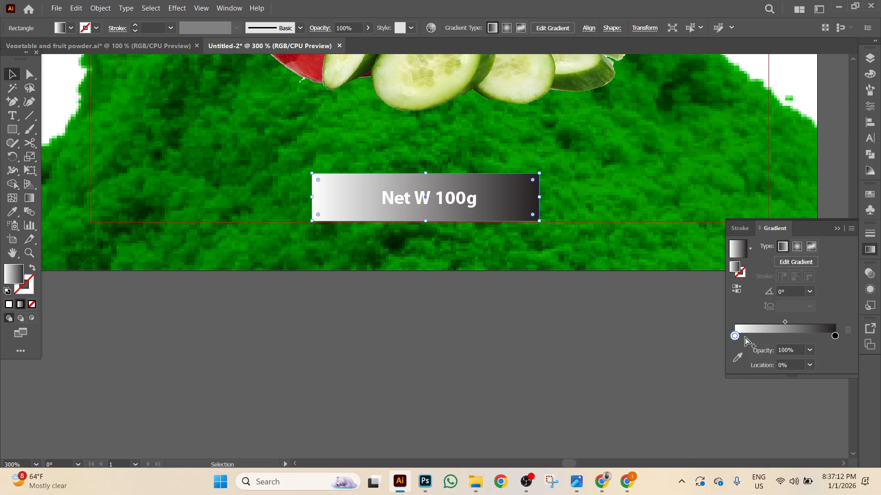
left_click(809, 365)
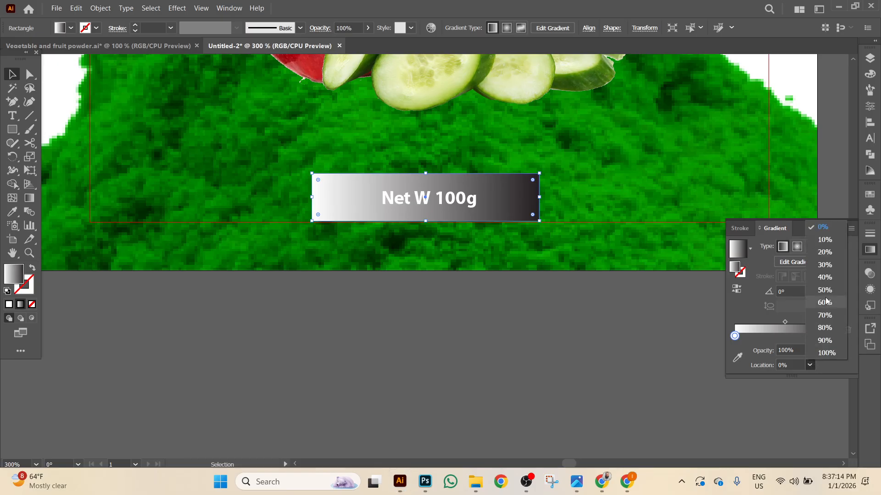
left_click(825, 296)
left_click_drag(834, 337, 723, 341)
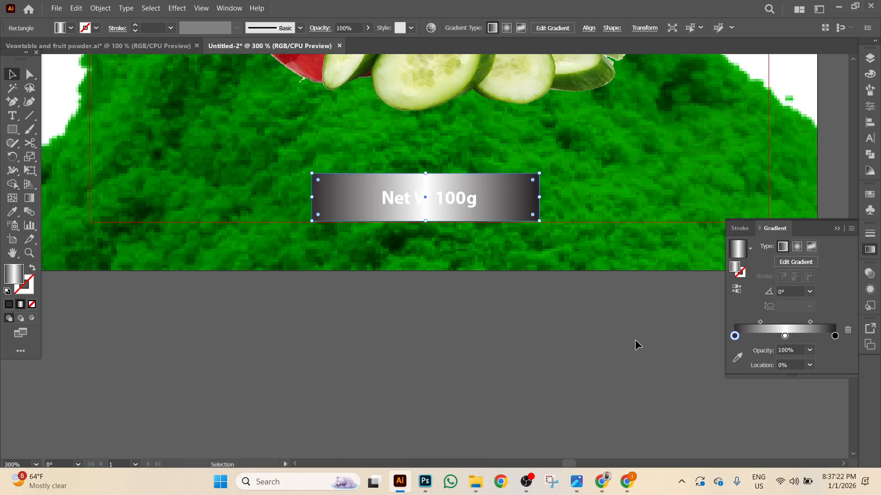
left_click(738, 358)
left_click(207, 166)
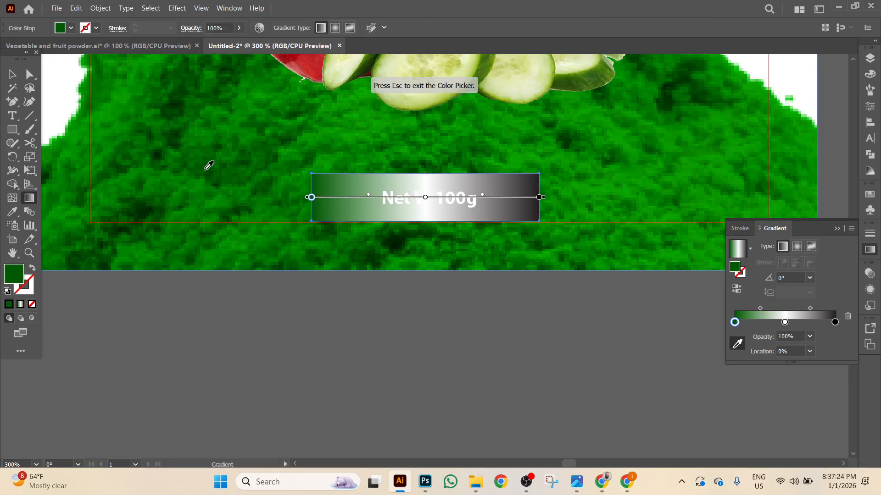
left_click(835, 323)
left_click(677, 159)
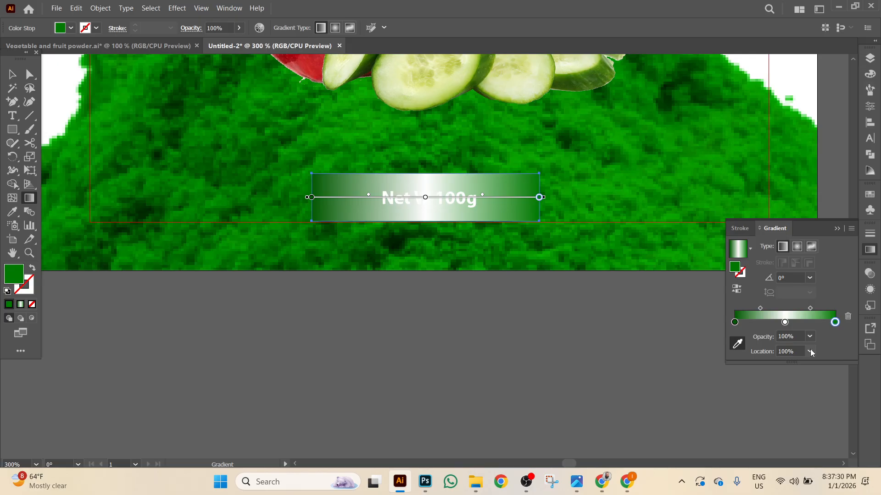
left_click(786, 323)
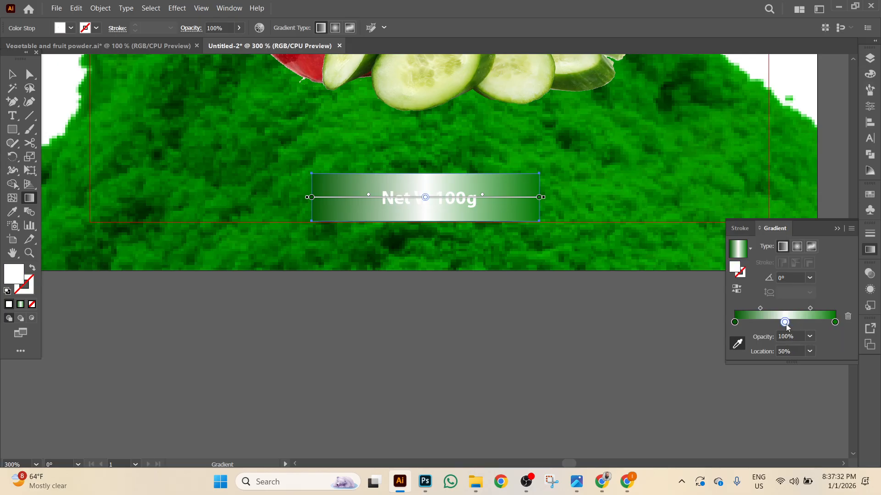
left_click(673, 185)
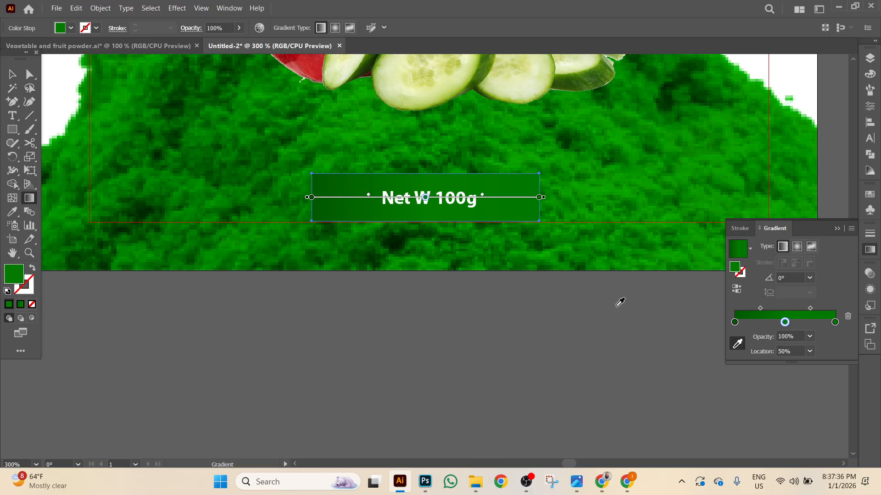
Make the left and right gradient stops fully transparent.
left_click(734, 322)
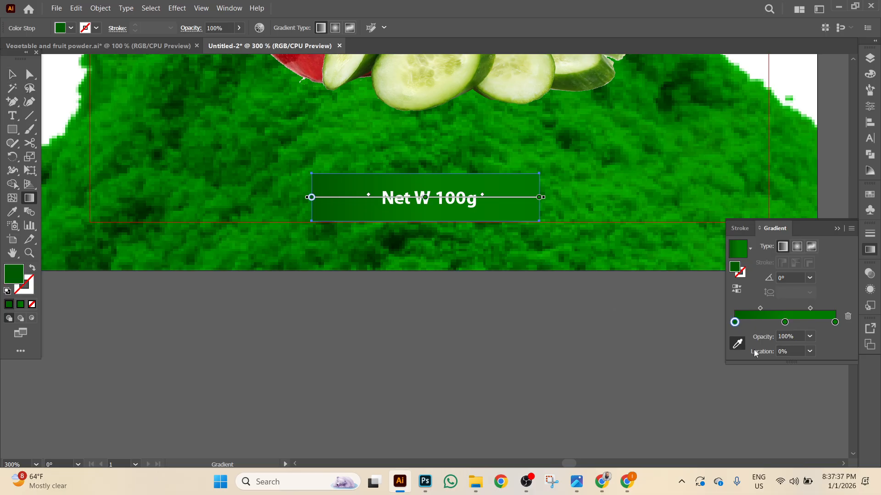
left_click(809, 337)
left_click(821, 199)
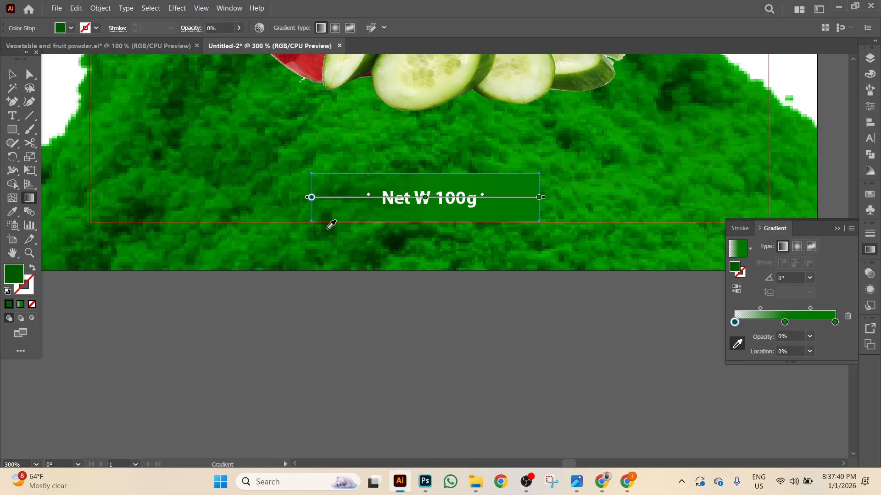
left_click(835, 323)
left_click(810, 336)
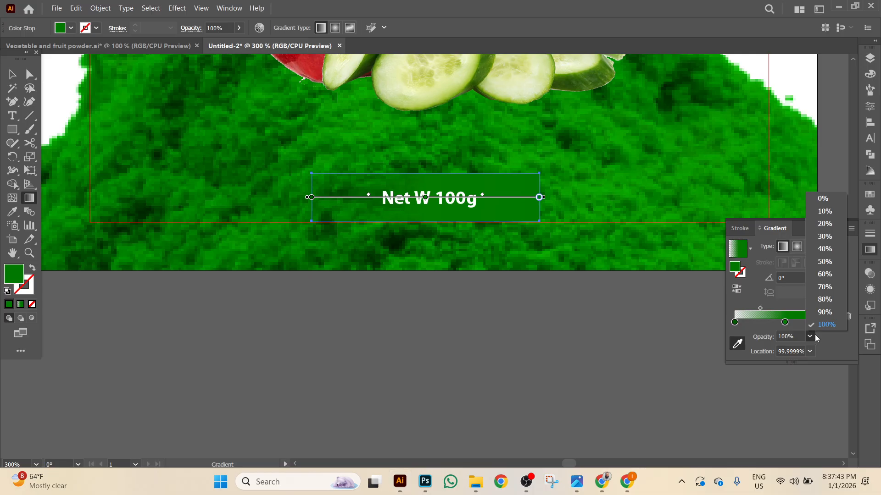
left_click(823, 198)
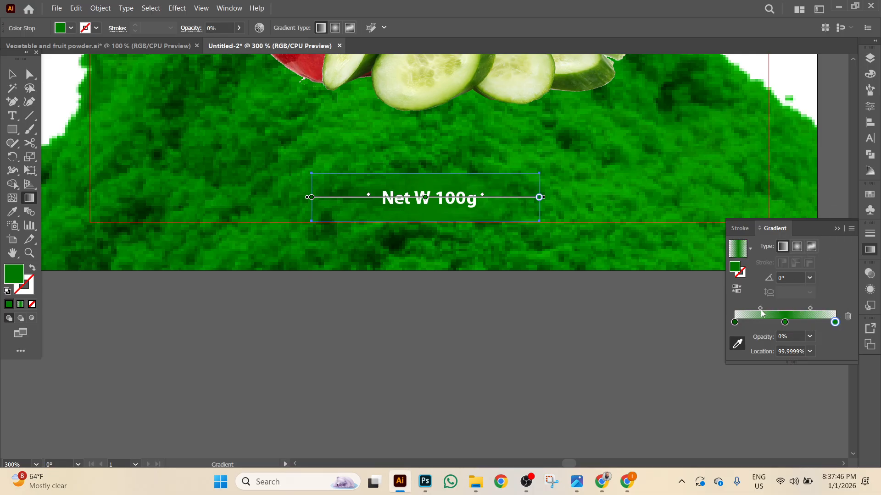
left_click_drag(835, 322, 769, 322)
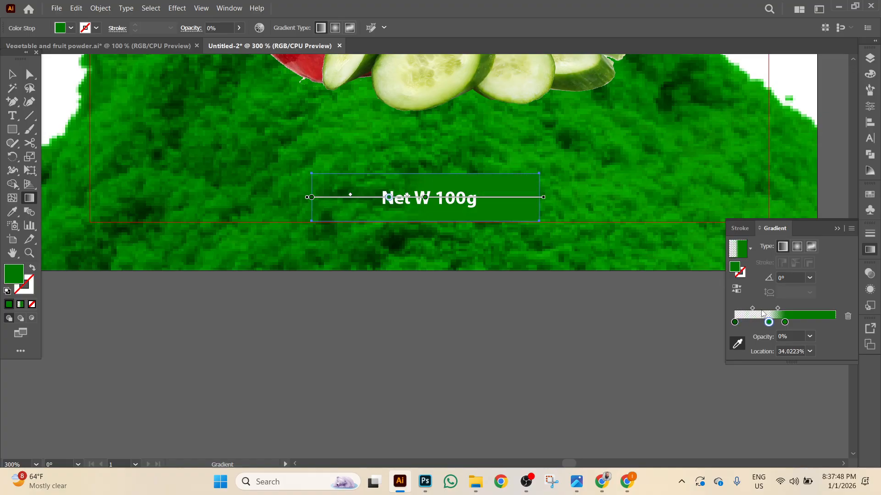
key("ctrl+z")
Drag the gradient midpoints out to 13% and 87% and reselect the badge.
left_click_drag(761, 309, 719, 311)
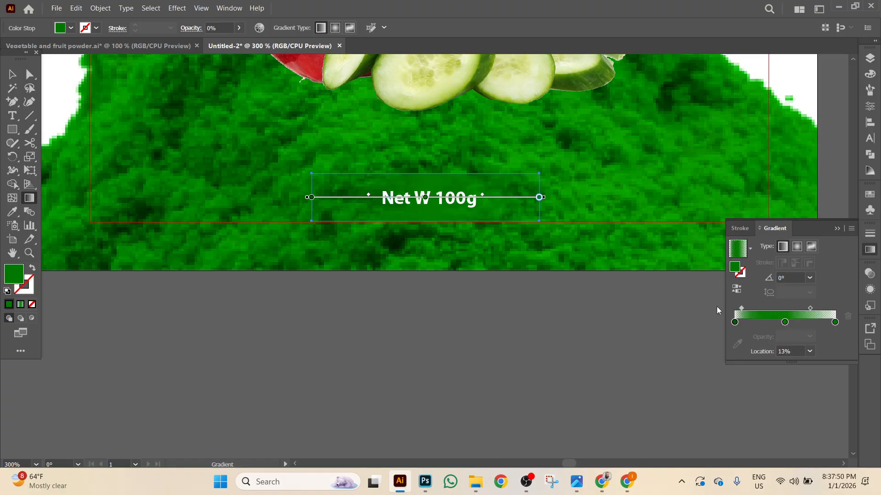
left_click_drag(809, 311, 830, 310)
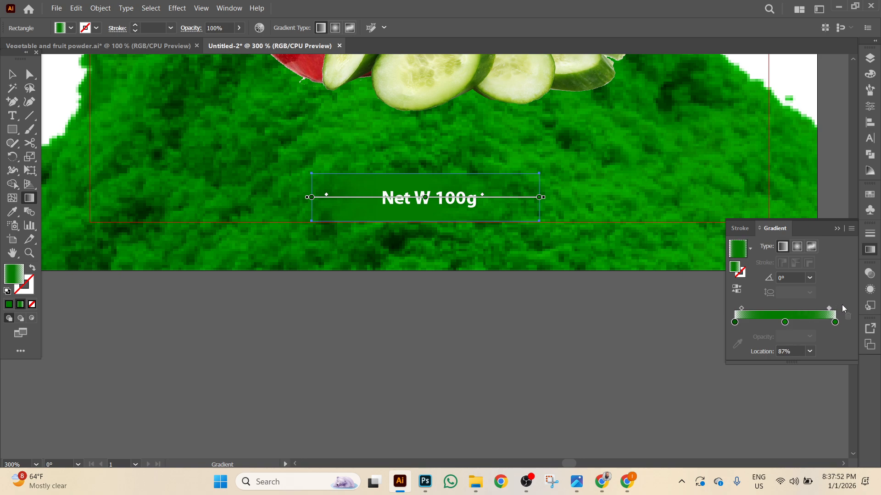
key("v")
left_click(250, 324)
left_click(485, 191)
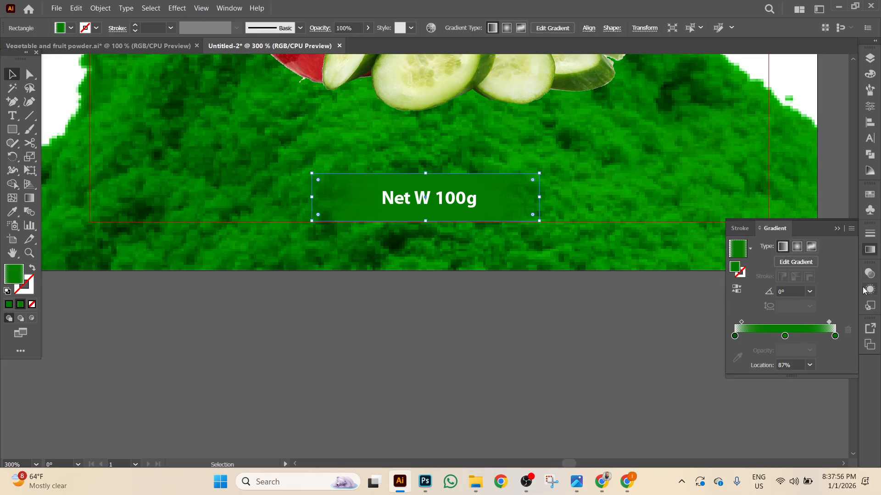
Set the Net W 100g badge's blend mode to Multiply and check the result.
left_click(870, 273)
left_click(755, 285)
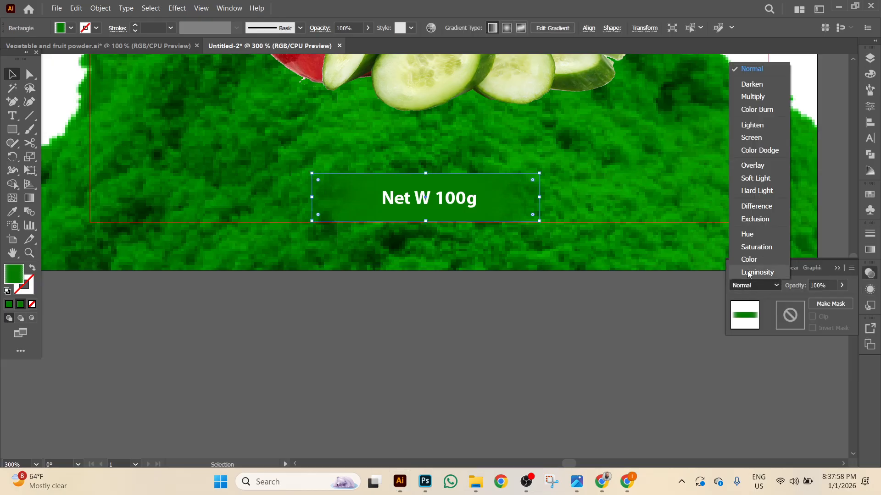
left_click(755, 97)
left_click(514, 328)
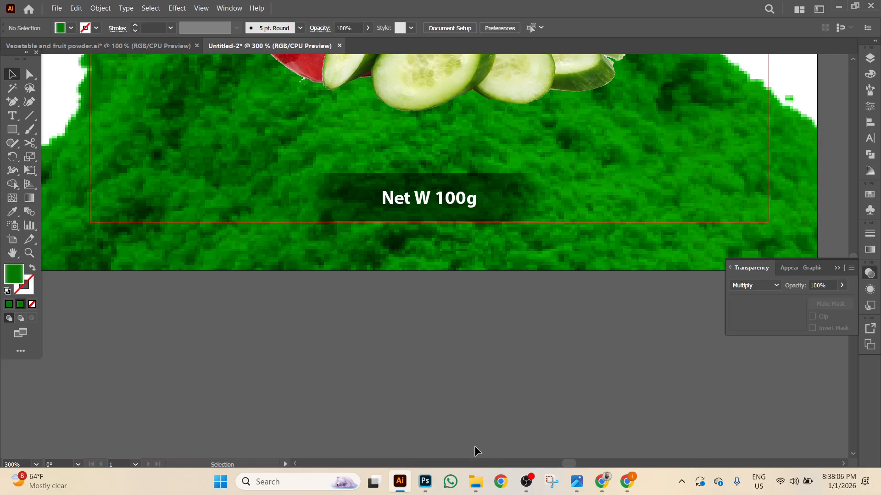
key("ctrl+minus")
key("ctrl+minus")
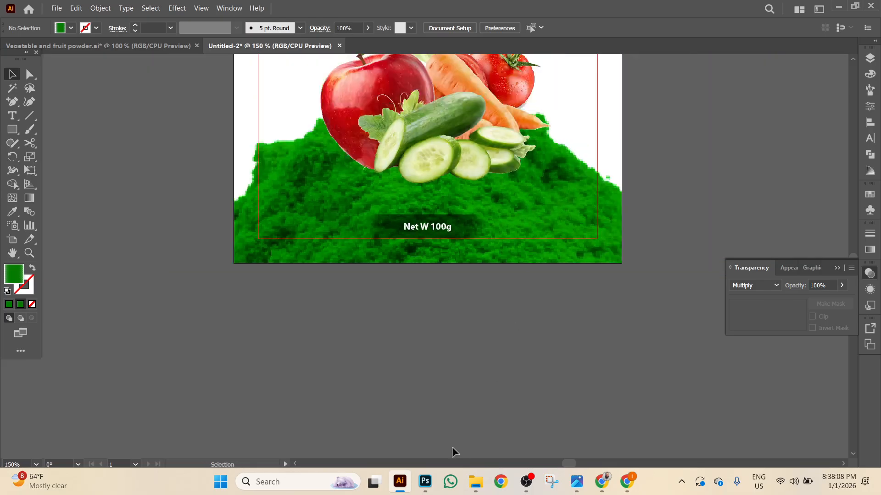
key("ctrl+plus")
key("ctrl+plus")
key("ctrl+plus")
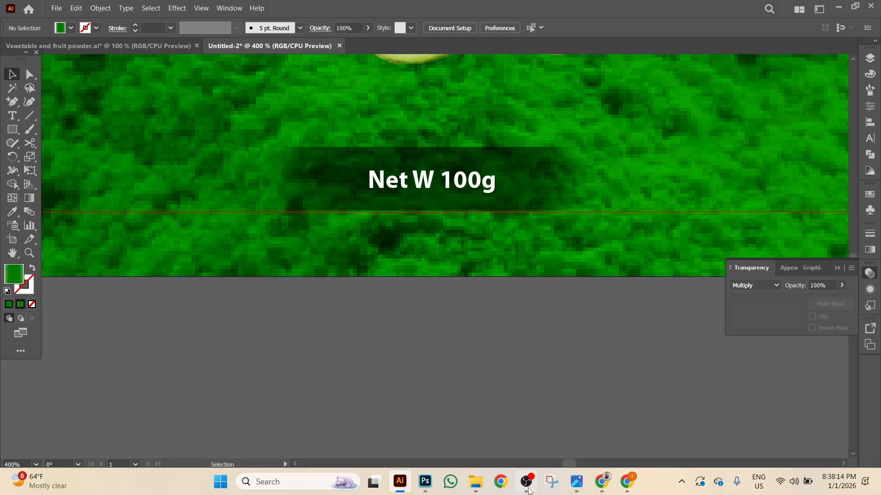
mouse_move(527, 490)
key("ctrl+minus")
key("ctrl+minus")
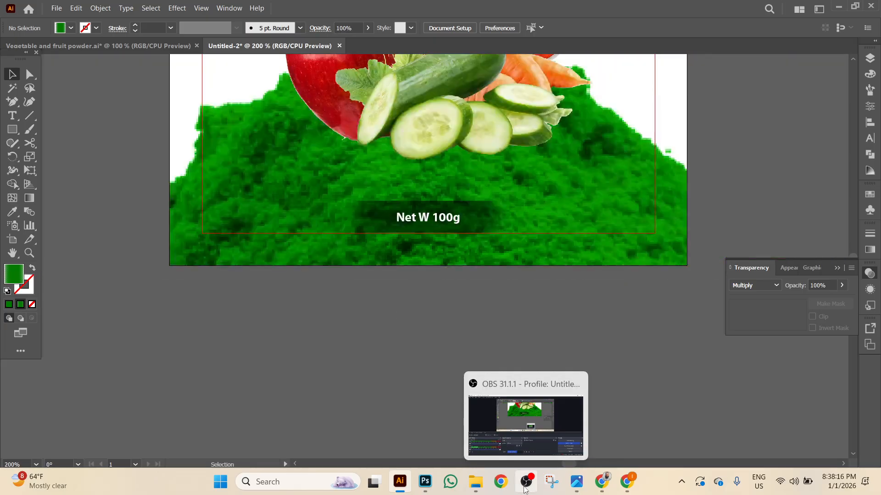
Reopen the Transparency panel from the Window menu, then select the green powder image.
left_click(484, 225)
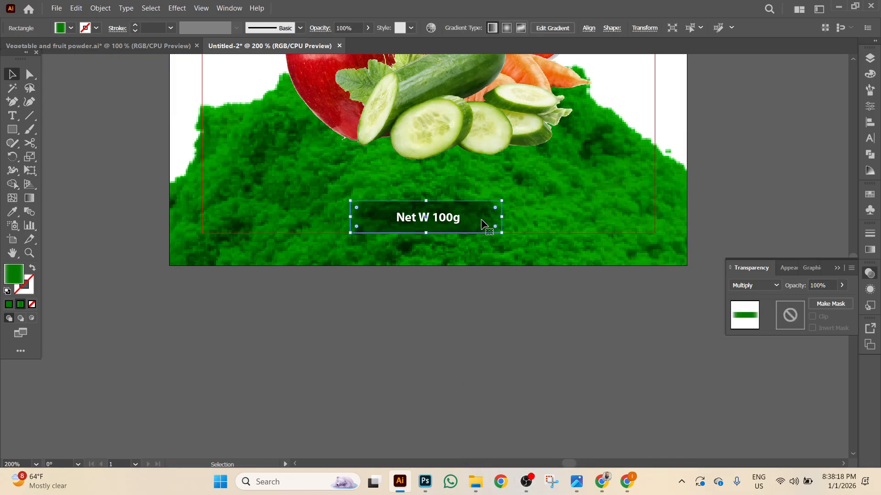
left_click(869, 279)
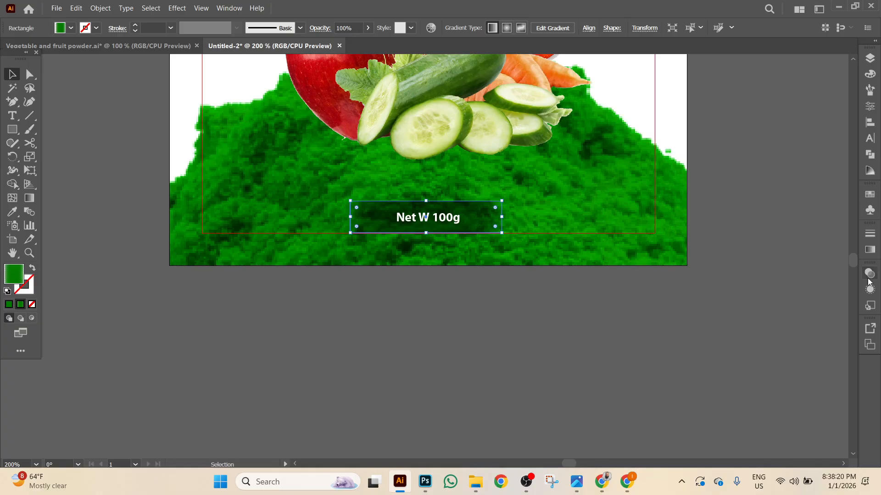
left_click(229, 9)
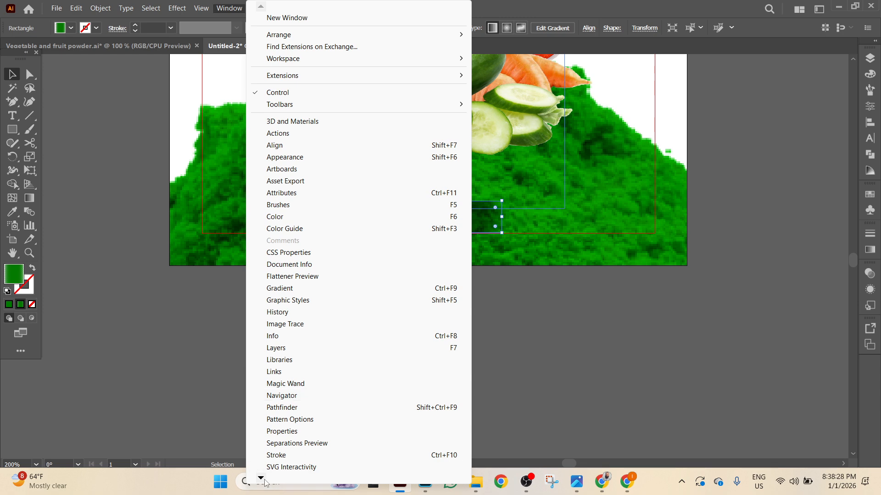
mouse_move(262, 479)
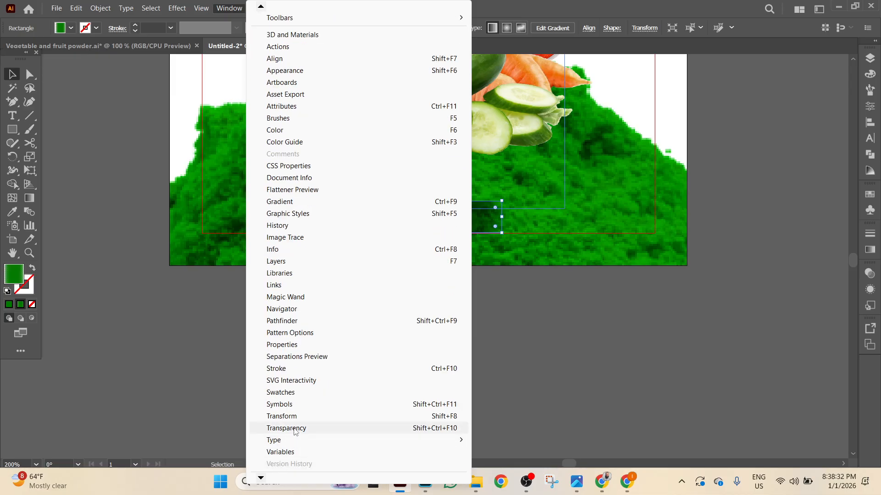
left_click(295, 430)
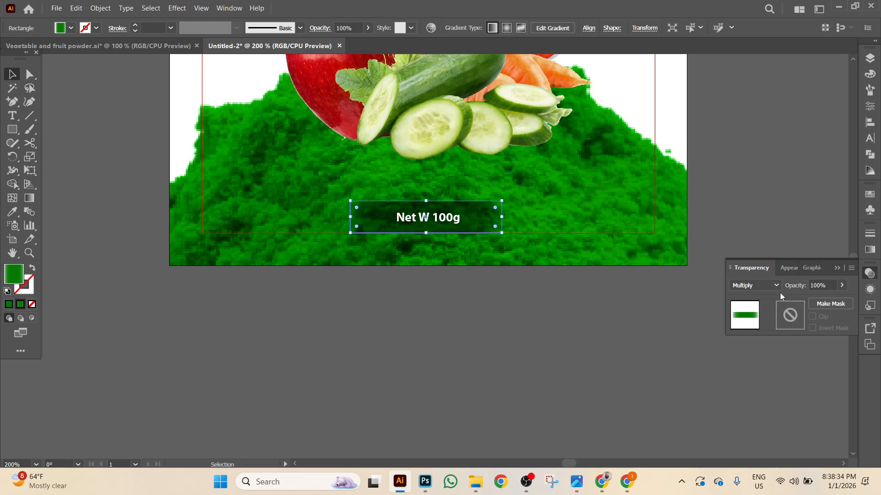
left_click(501, 346)
scroll(501, 346, "up", 3)
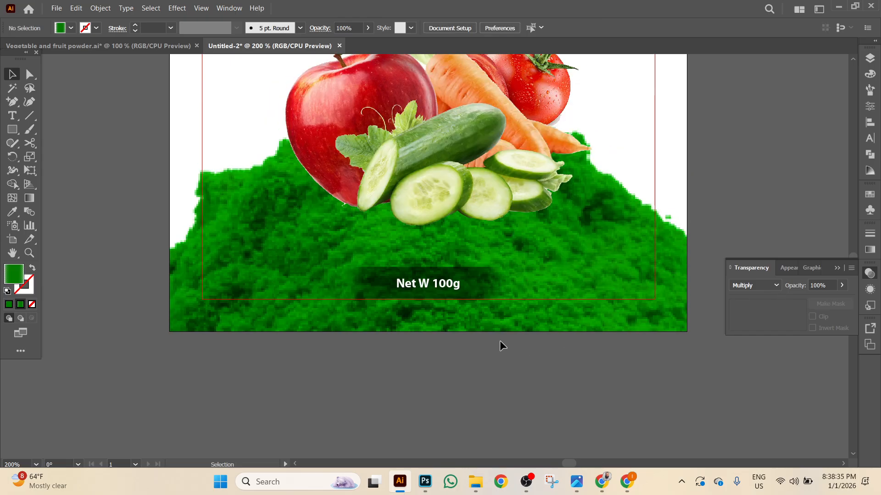
left_click(604, 244)
Place the Red Chilli image from Downloads onto the canvas.
left_click(56, 8)
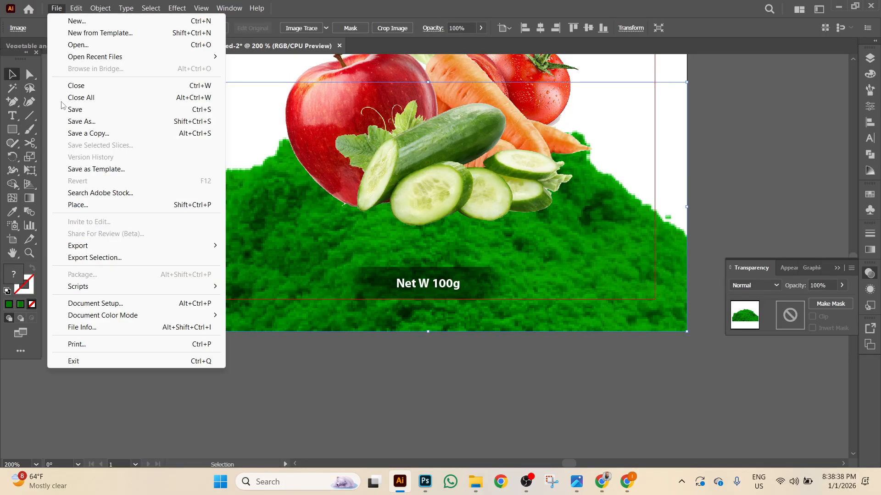
left_click(78, 204)
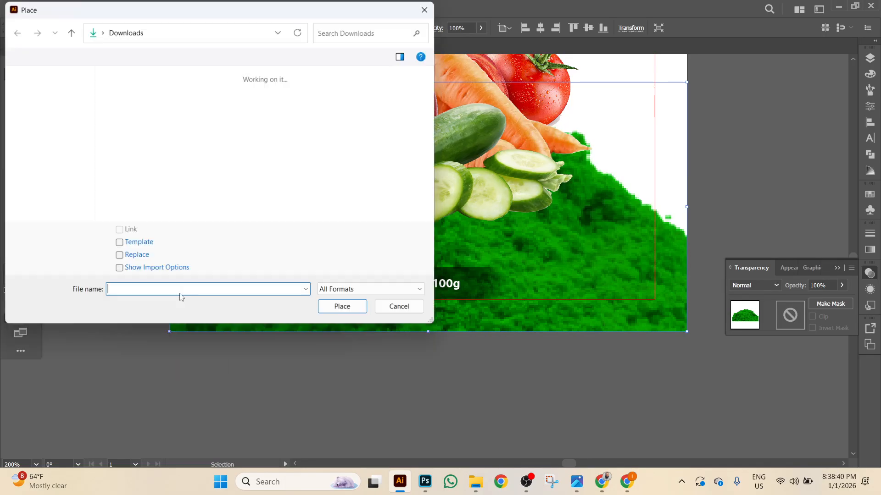
scroll(280, 173, "down", 10)
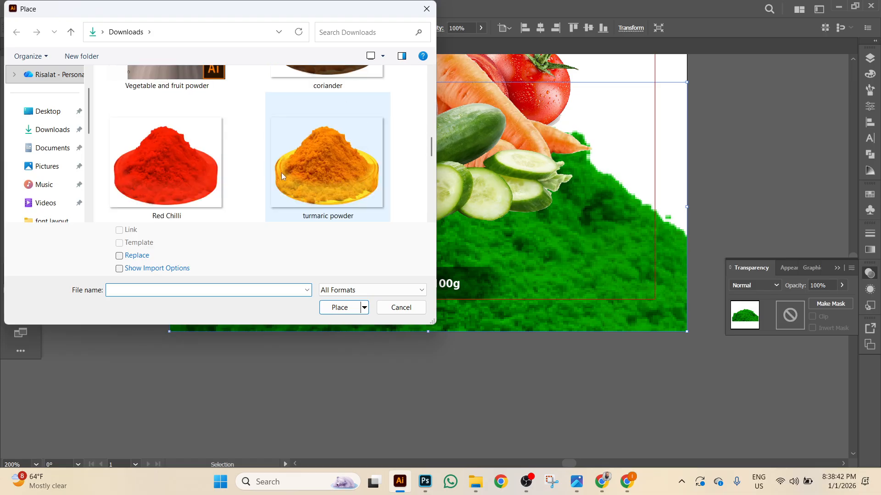
left_click(185, 191)
double_click(177, 189)
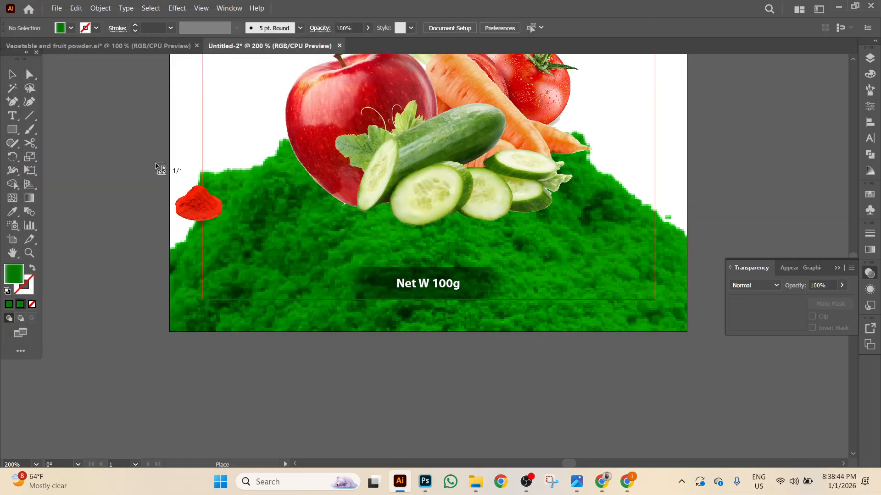
left_click(156, 164)
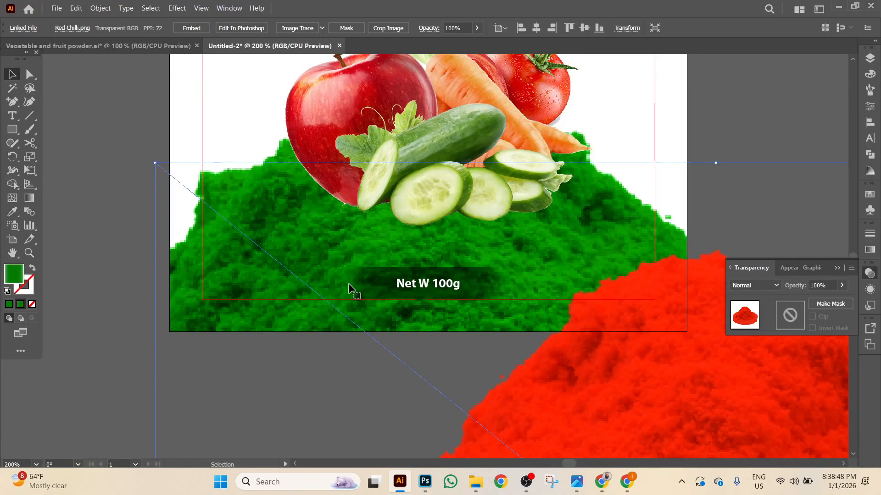
Bring up the Downloads folder in File Explorer.
scroll(371, 305, "up", 4)
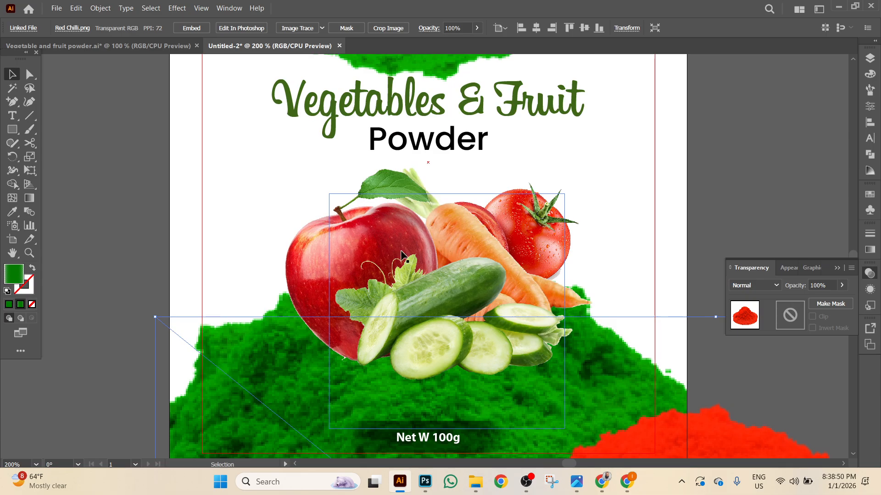
scroll(462, 261, "up", 1)
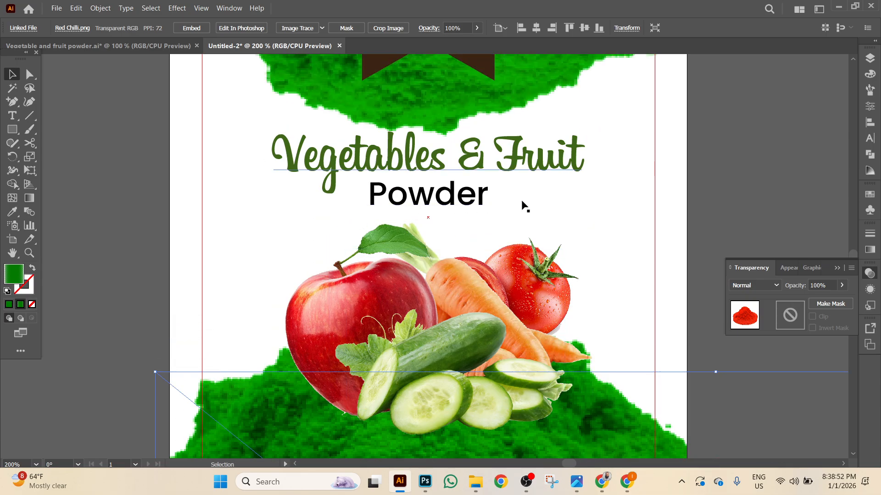
scroll(426, 211, "up", 3)
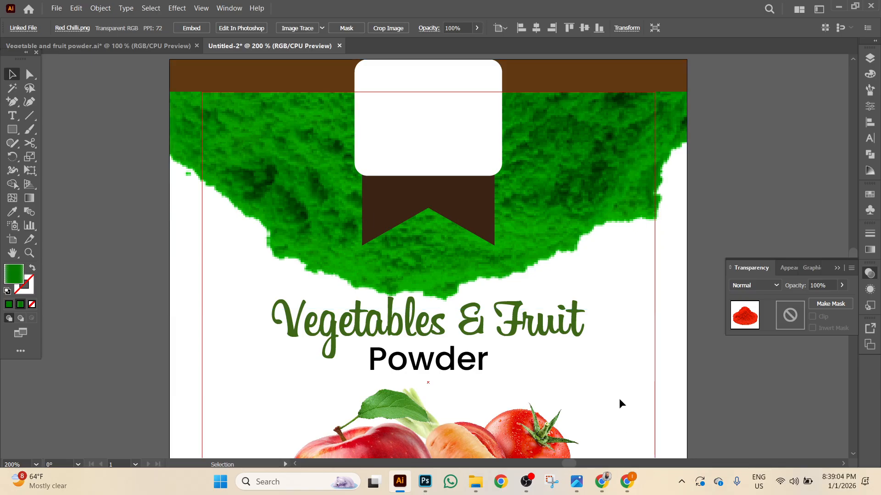
left_click(475, 482)
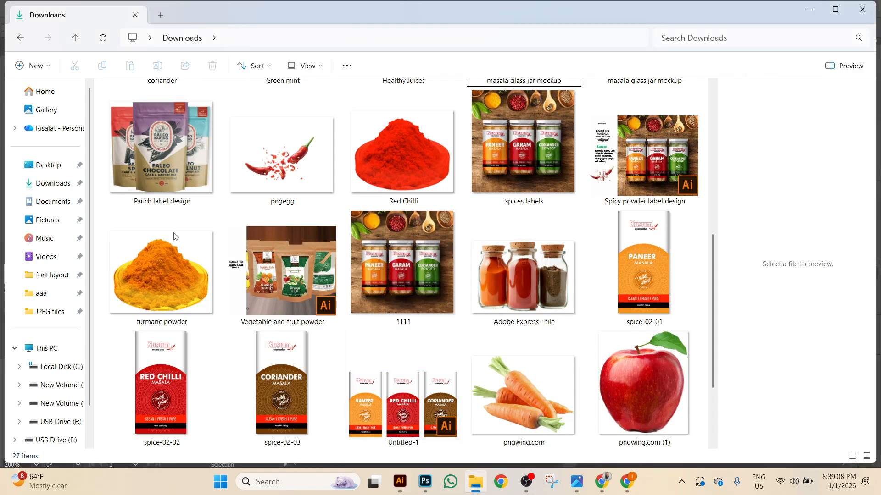
Open USB Drive (F:) > aaa and view its files as Extra large icons.
left_click(68, 430)
double_click(195, 152)
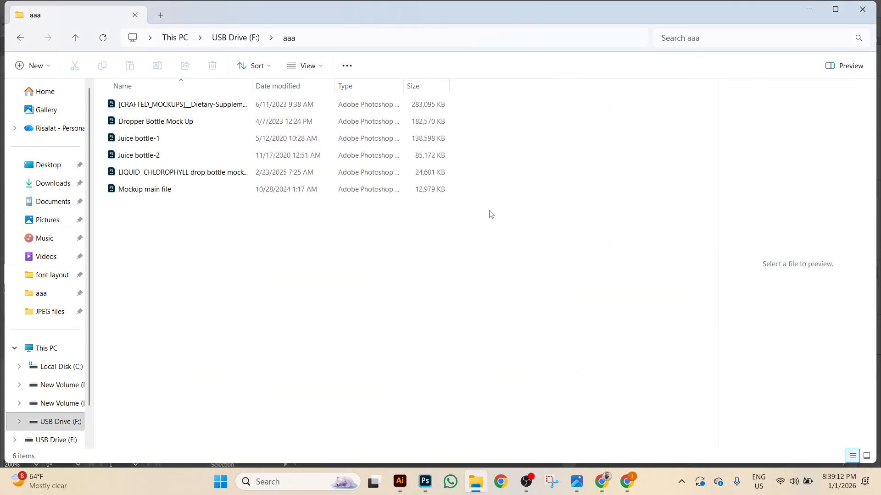
right_click(493, 221)
mouse_move(481, 265)
left_click(610, 265)
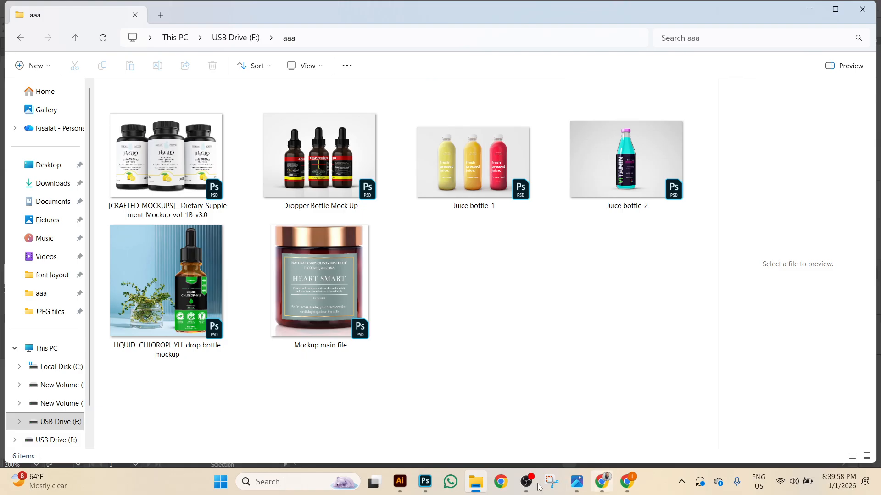
Switch to WhatsApp's chats list, then over to the OBS recorder.
left_click(451, 482)
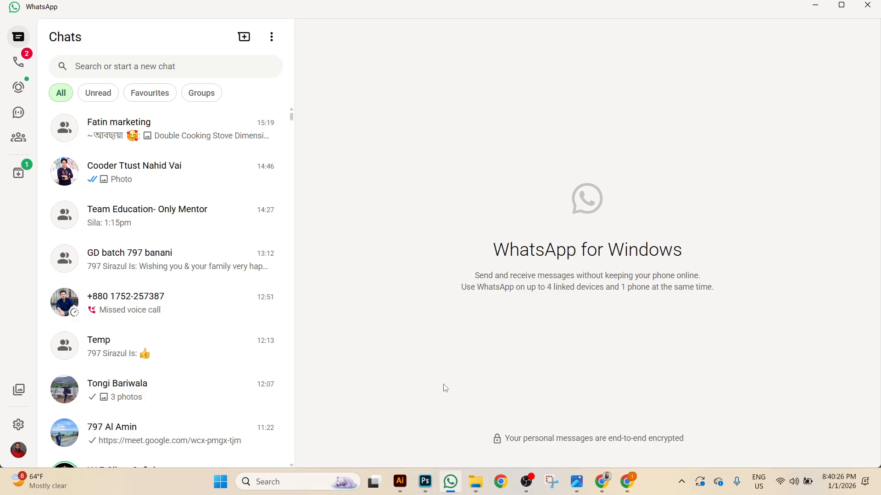
left_click(526, 483)
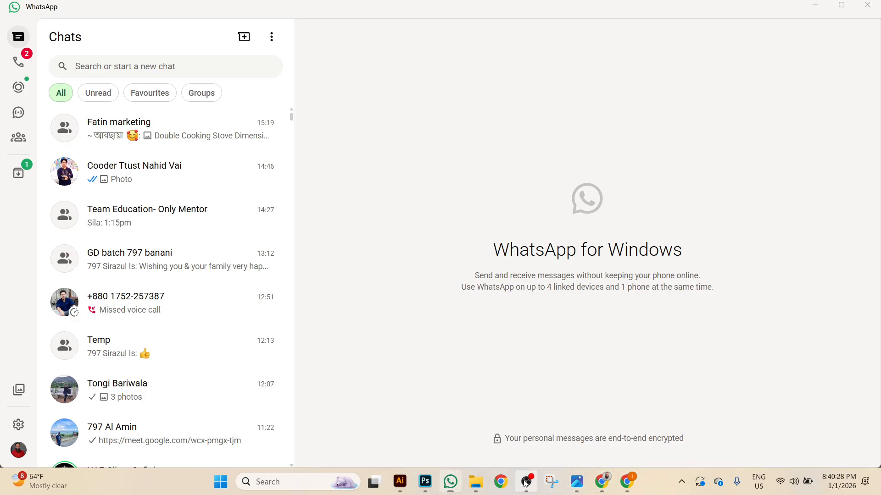